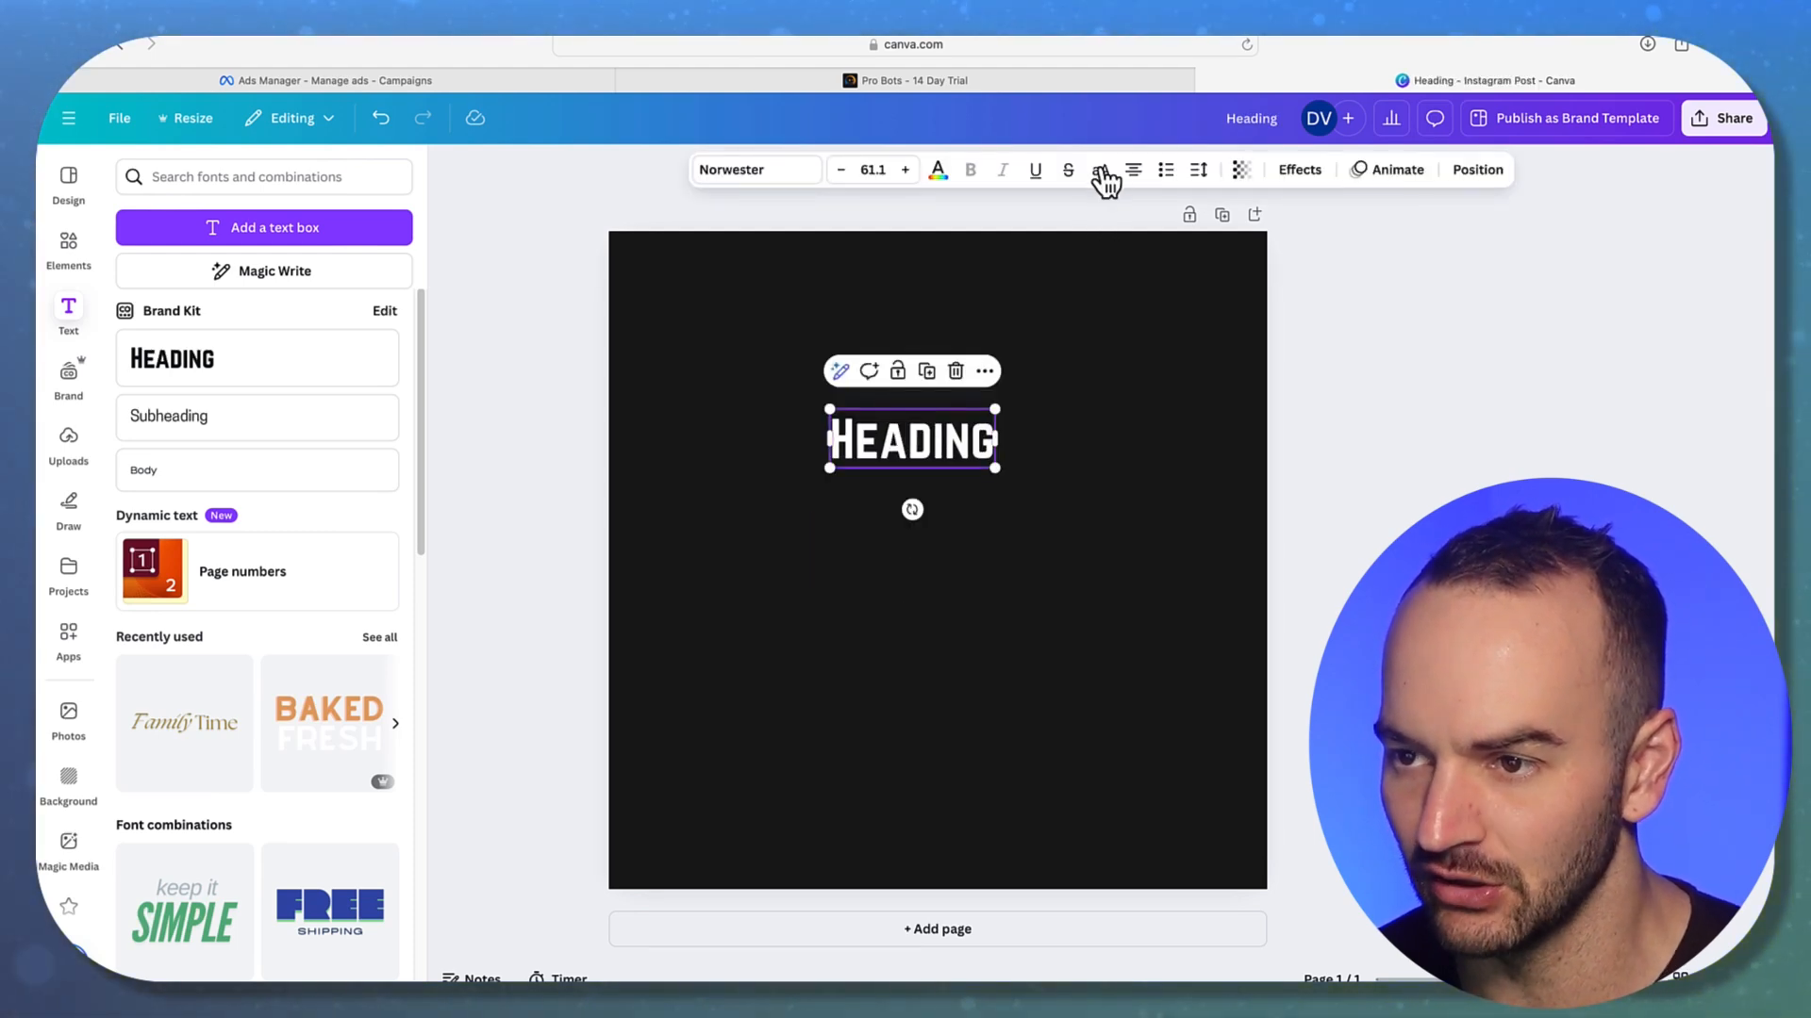
Switch the Norwester heading to all capitals and select its text for rewriting
left_click(1099, 179)
left_click(1402, 452)
left_click(942, 438)
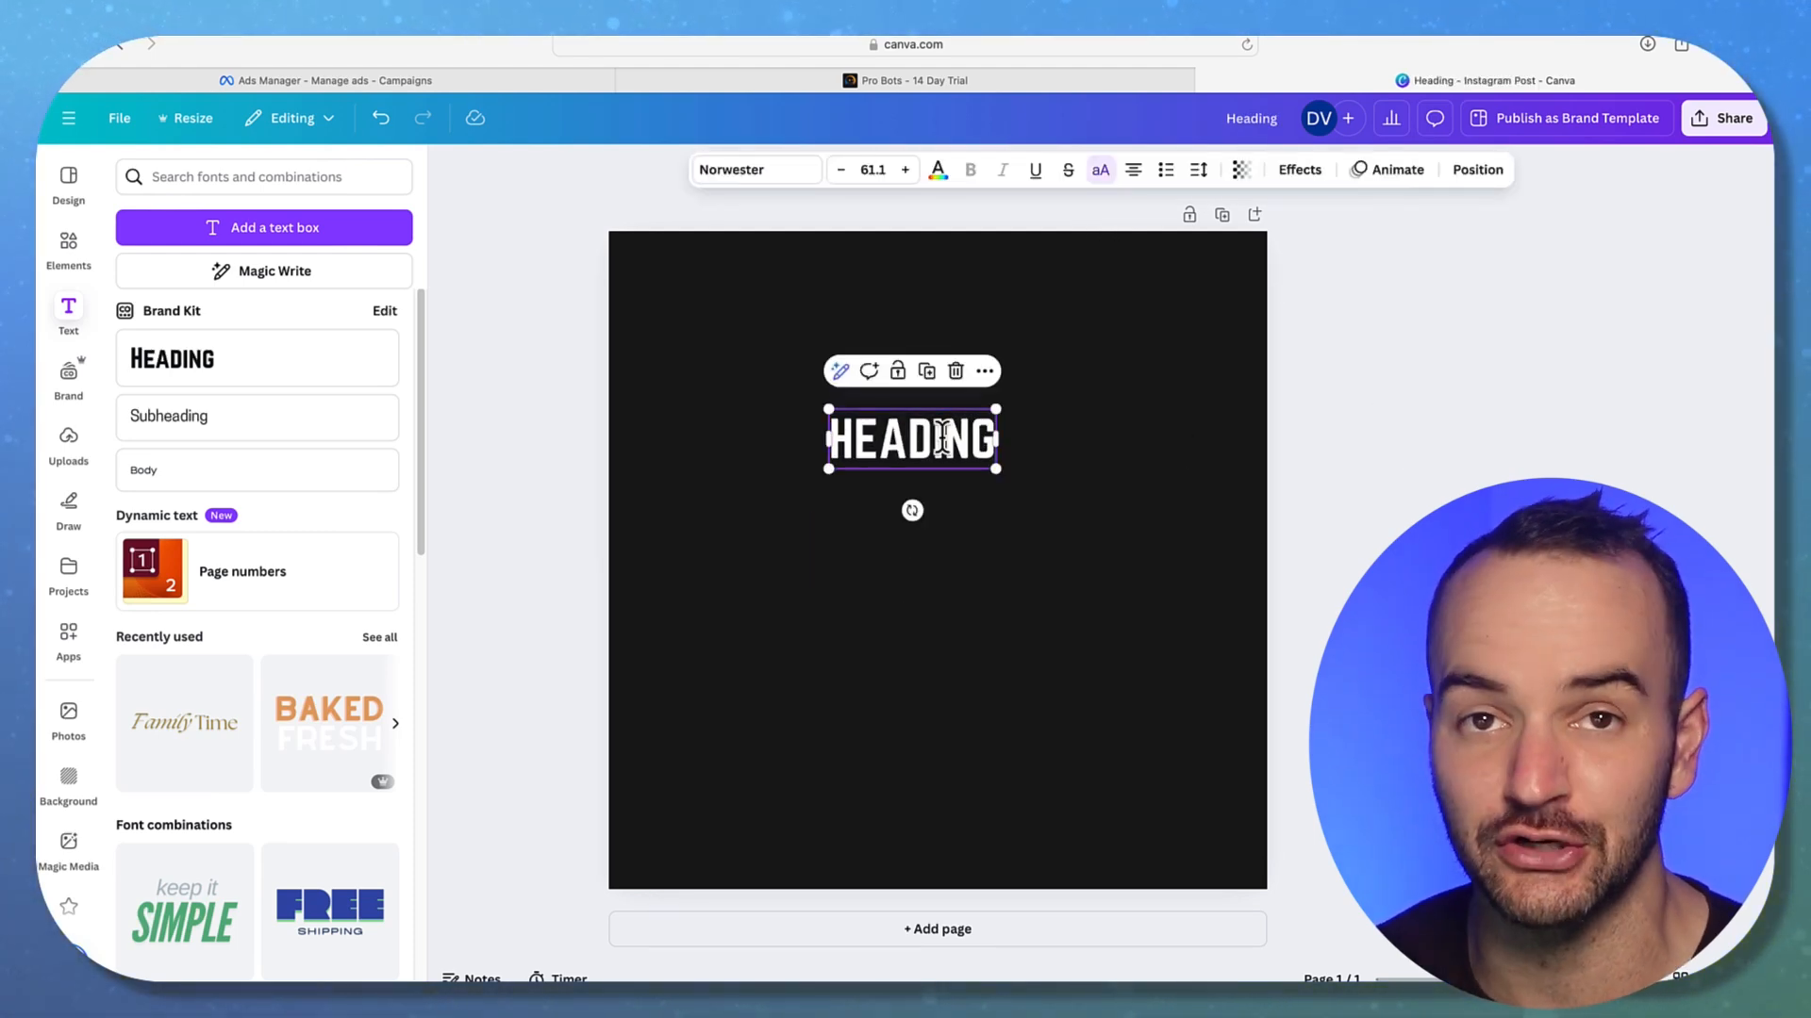
double_click(942, 439)
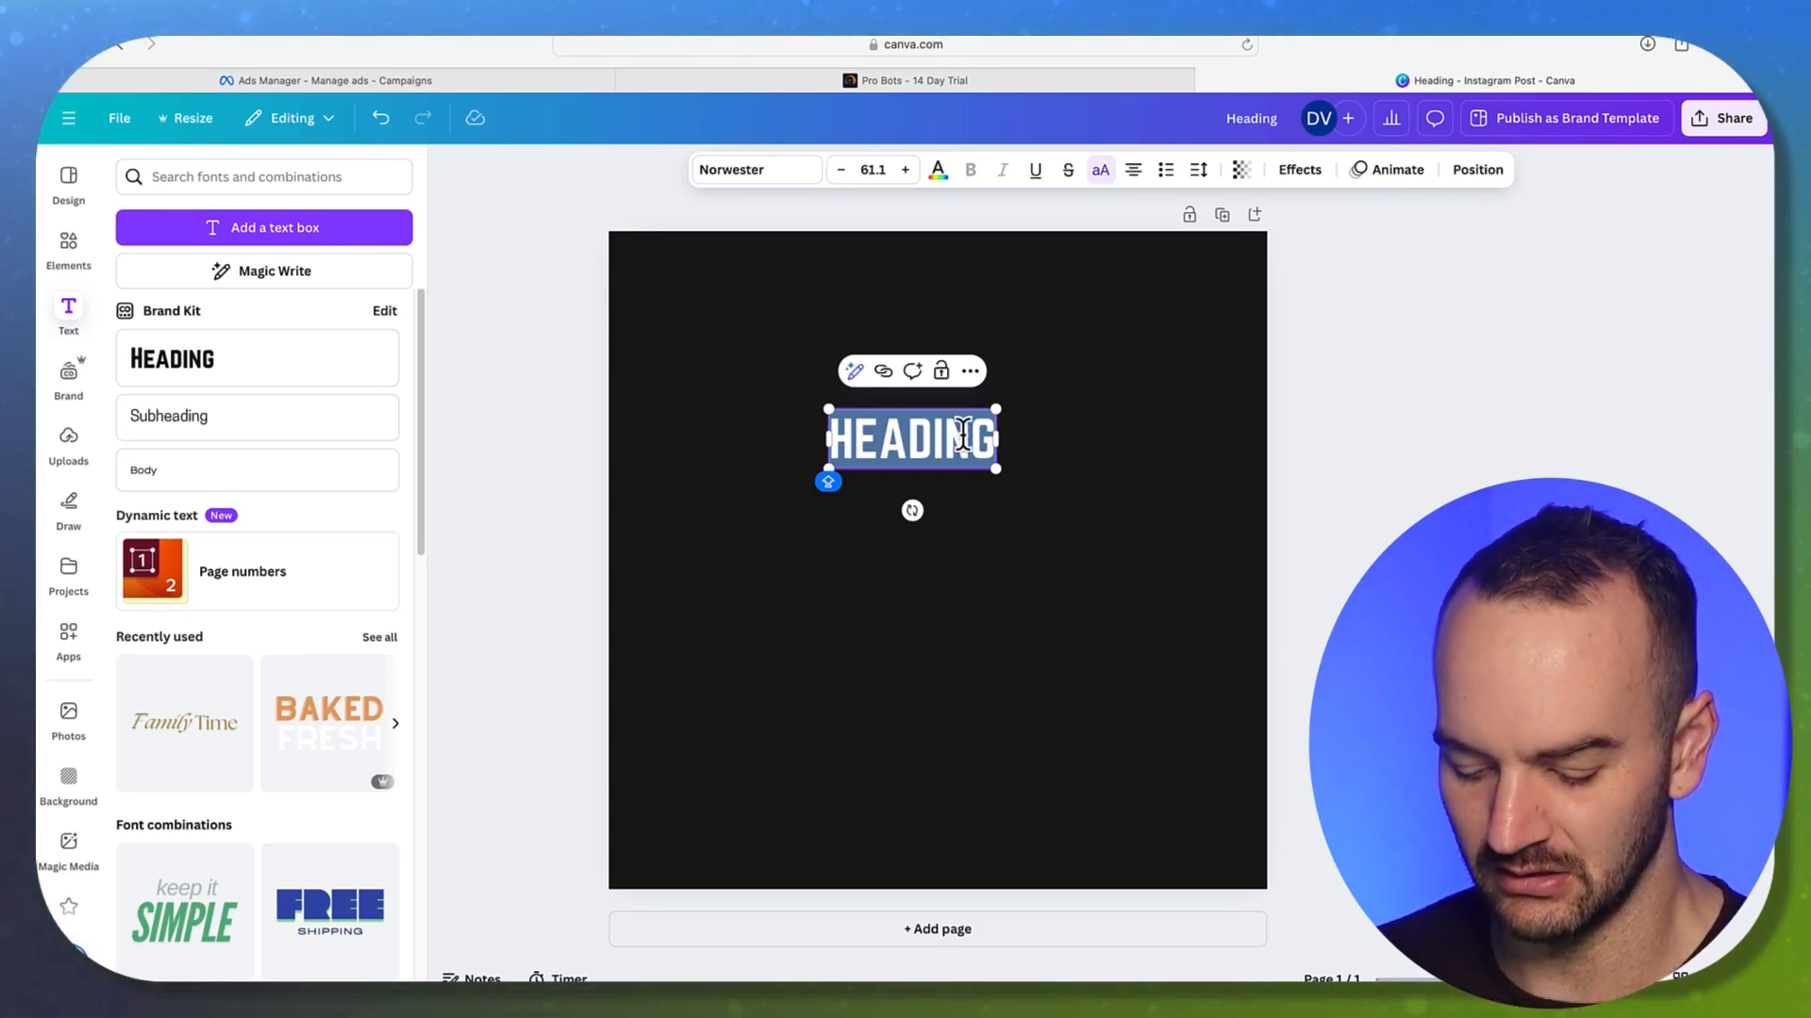
Type the headline 'GOT WASPS?' with the free-quote wasp-control pitch on the next line
type("GOT WASPS?")
key("Return")
key("Return")
type("WE WILL COME OUT AN")
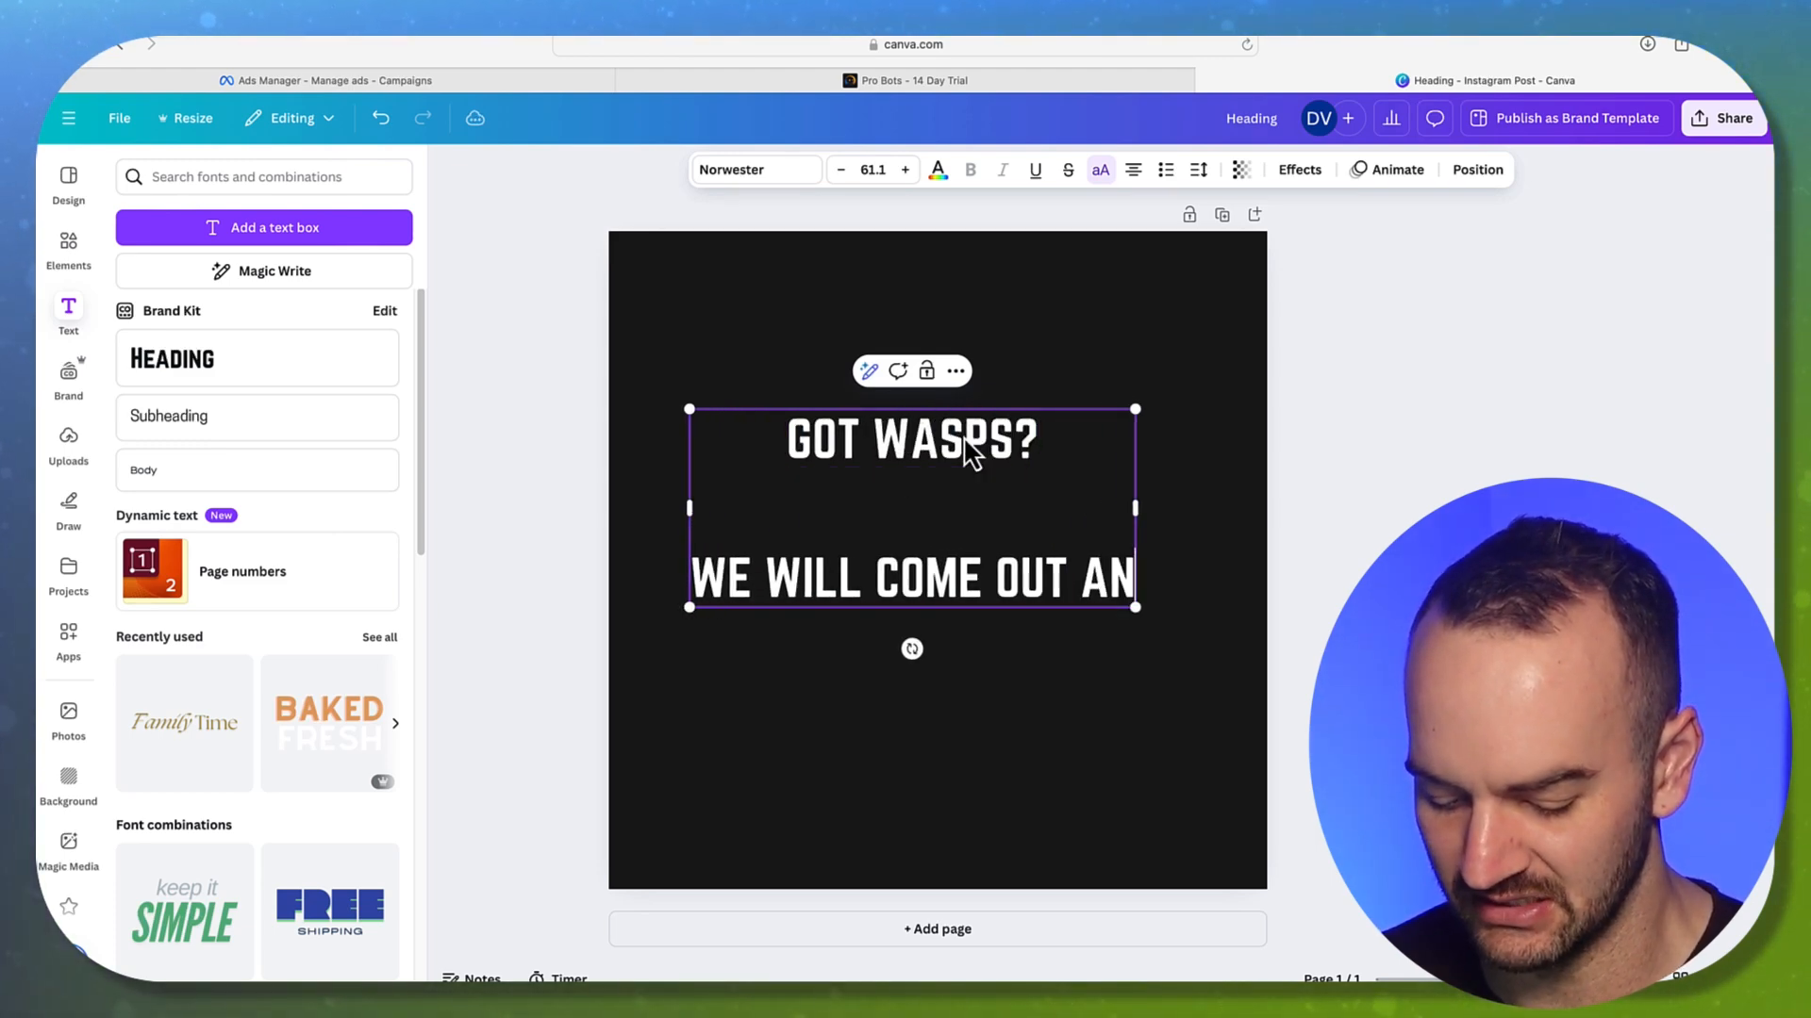
type("D GIVE YOU A ")
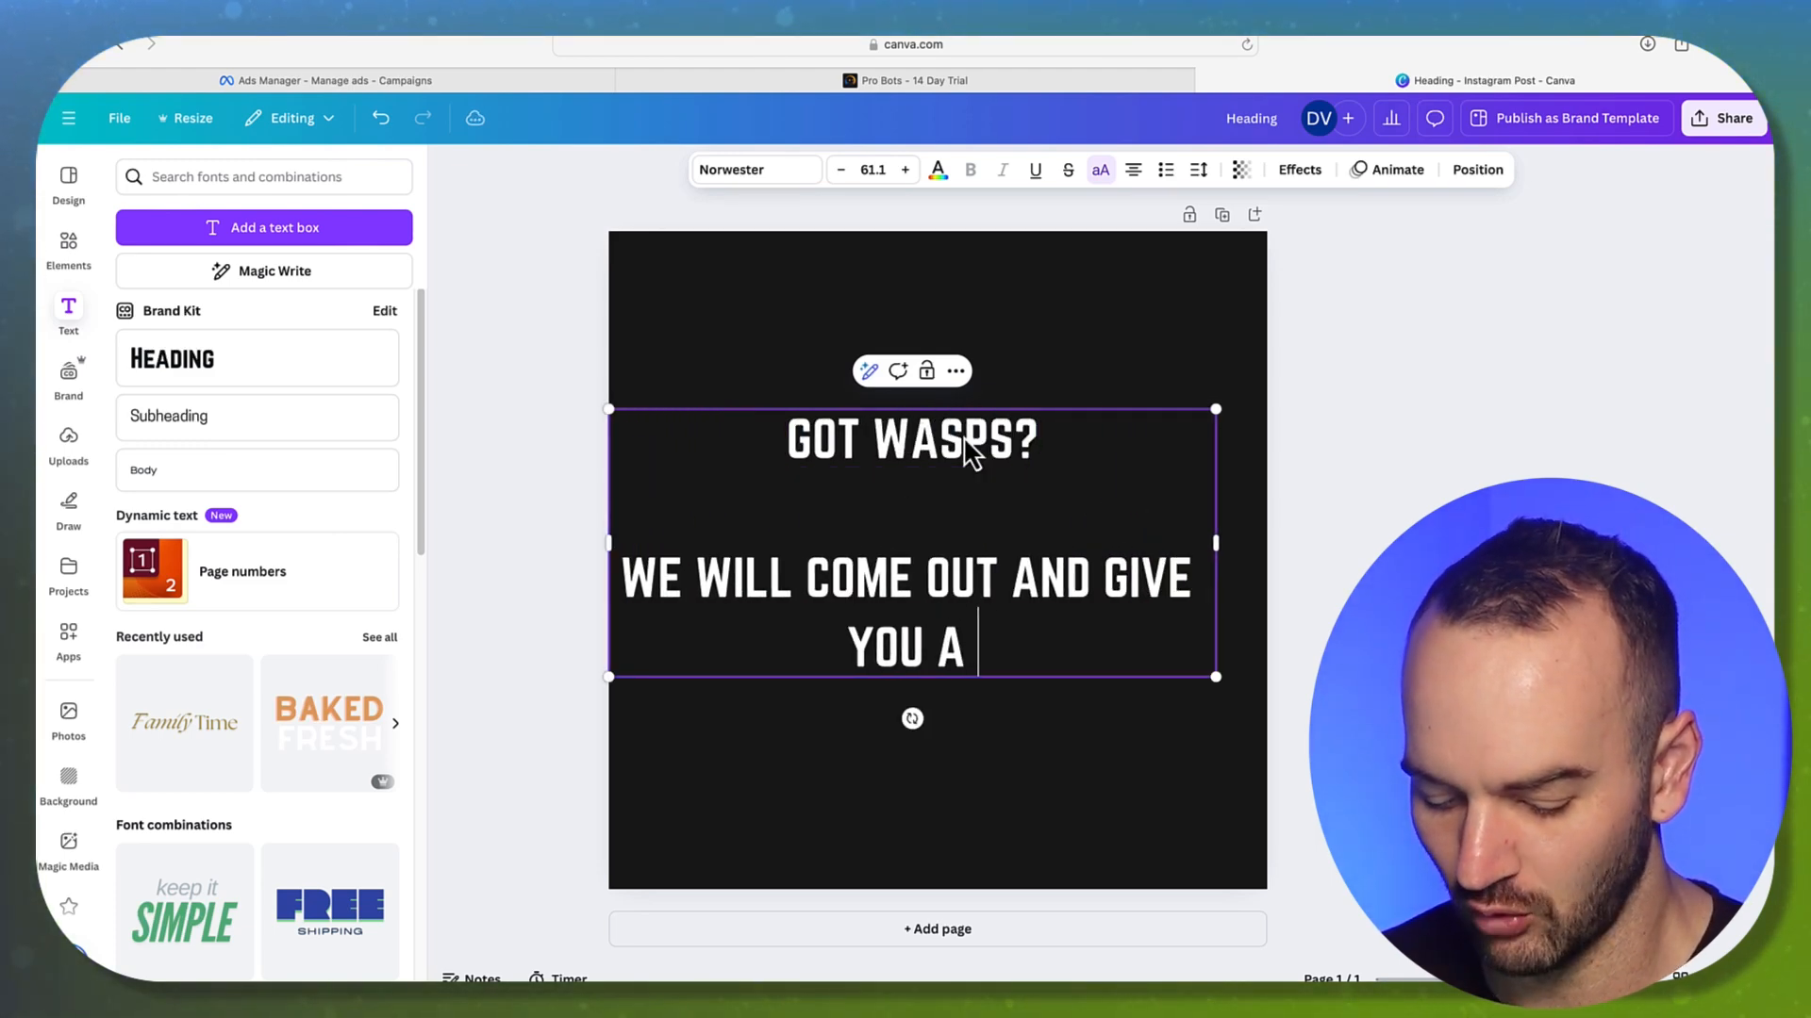
type("FREE QUOTE ON HOW TO ")
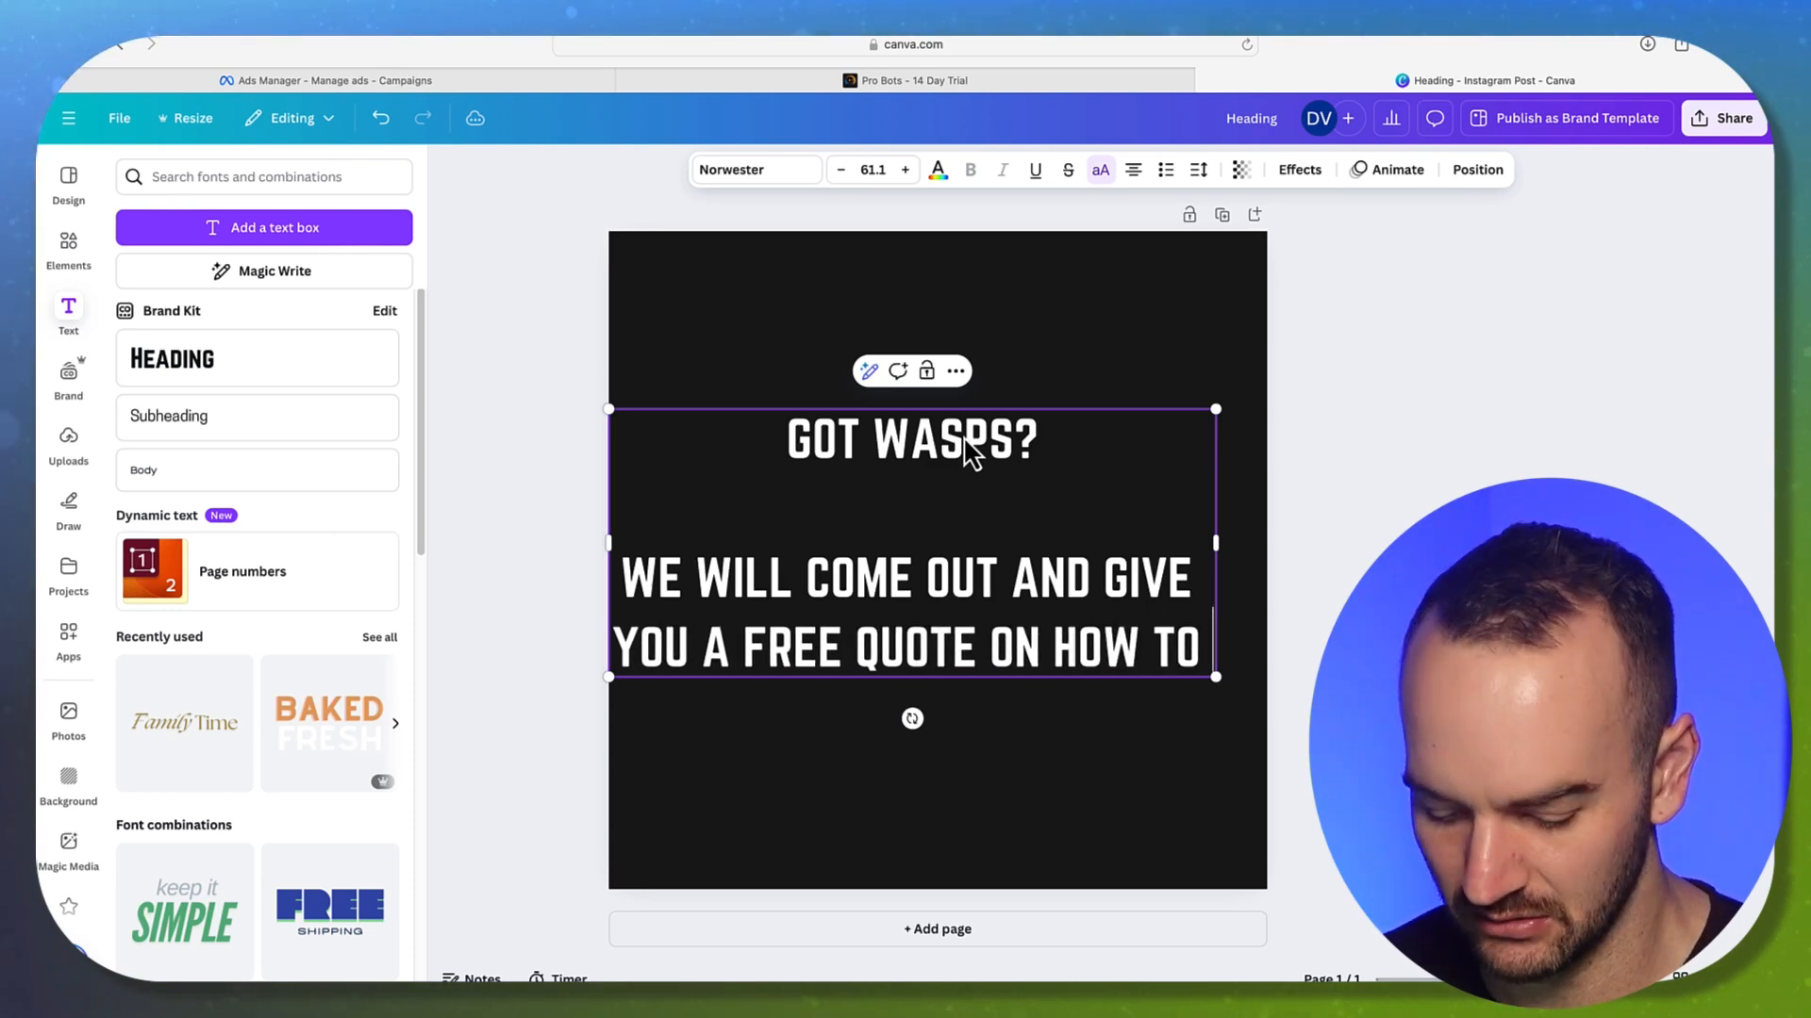
type("GET YOUR WASP ")
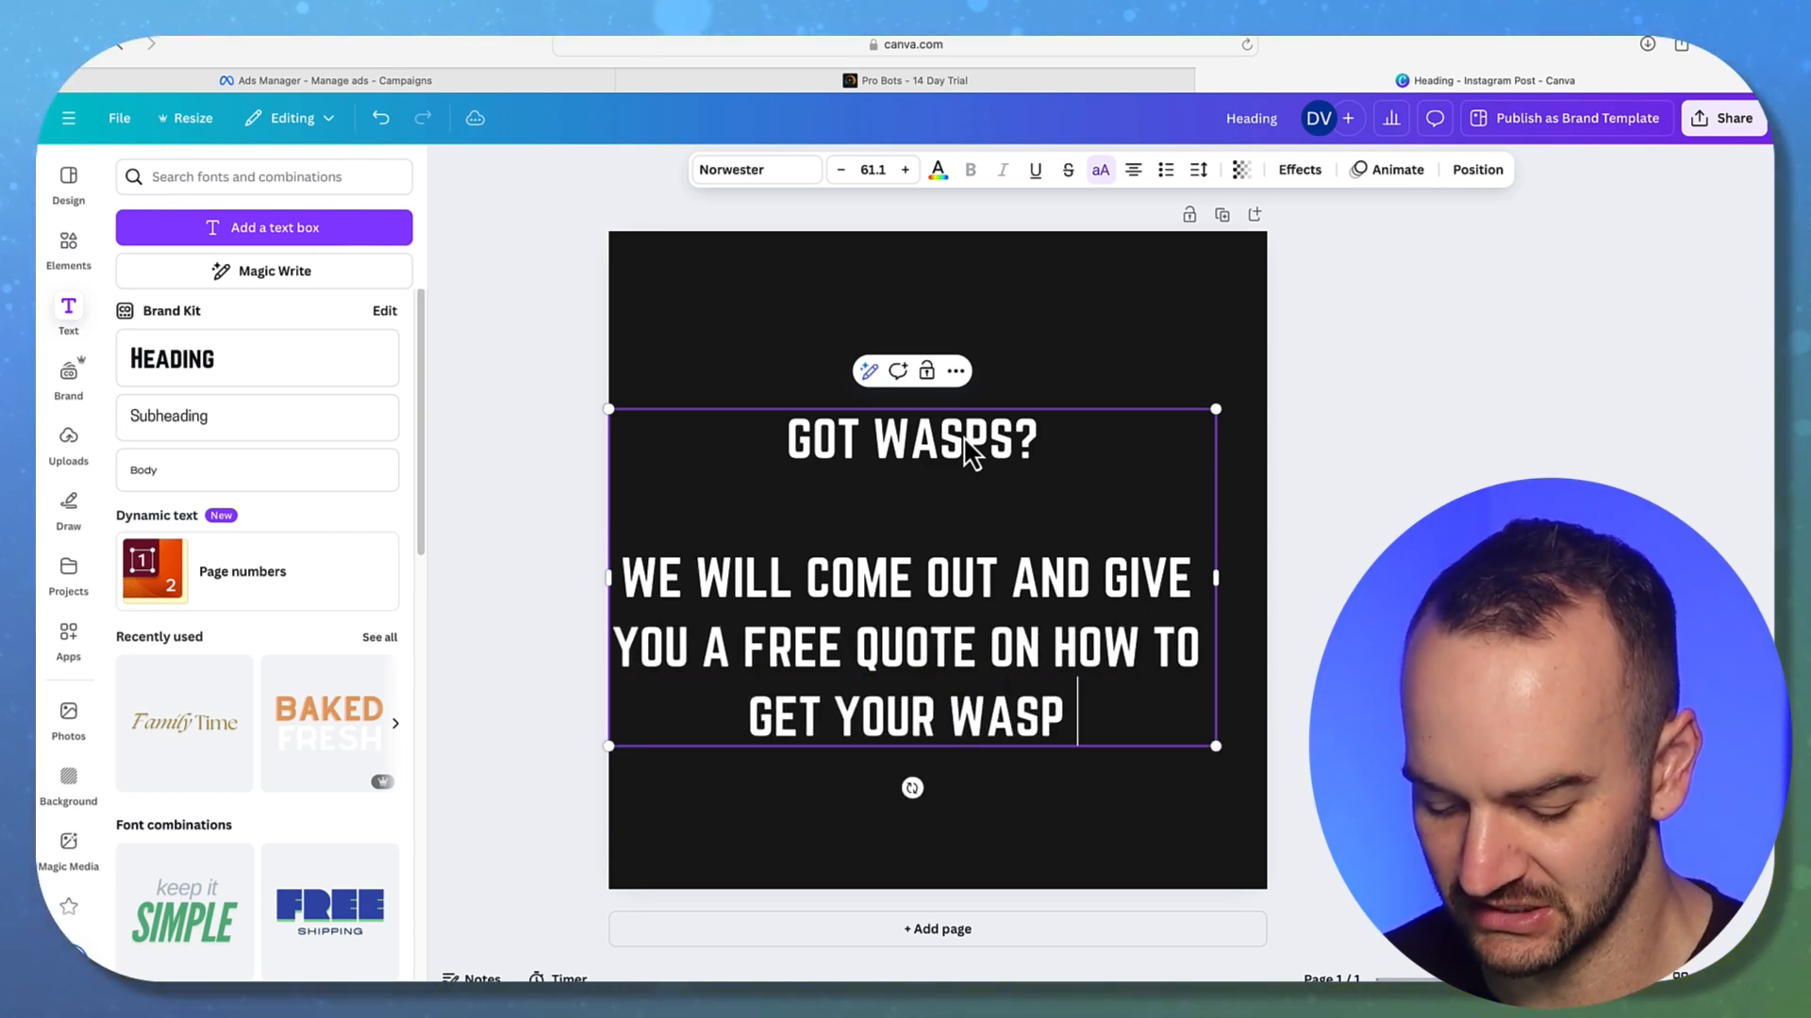
type("SITUATION UN")
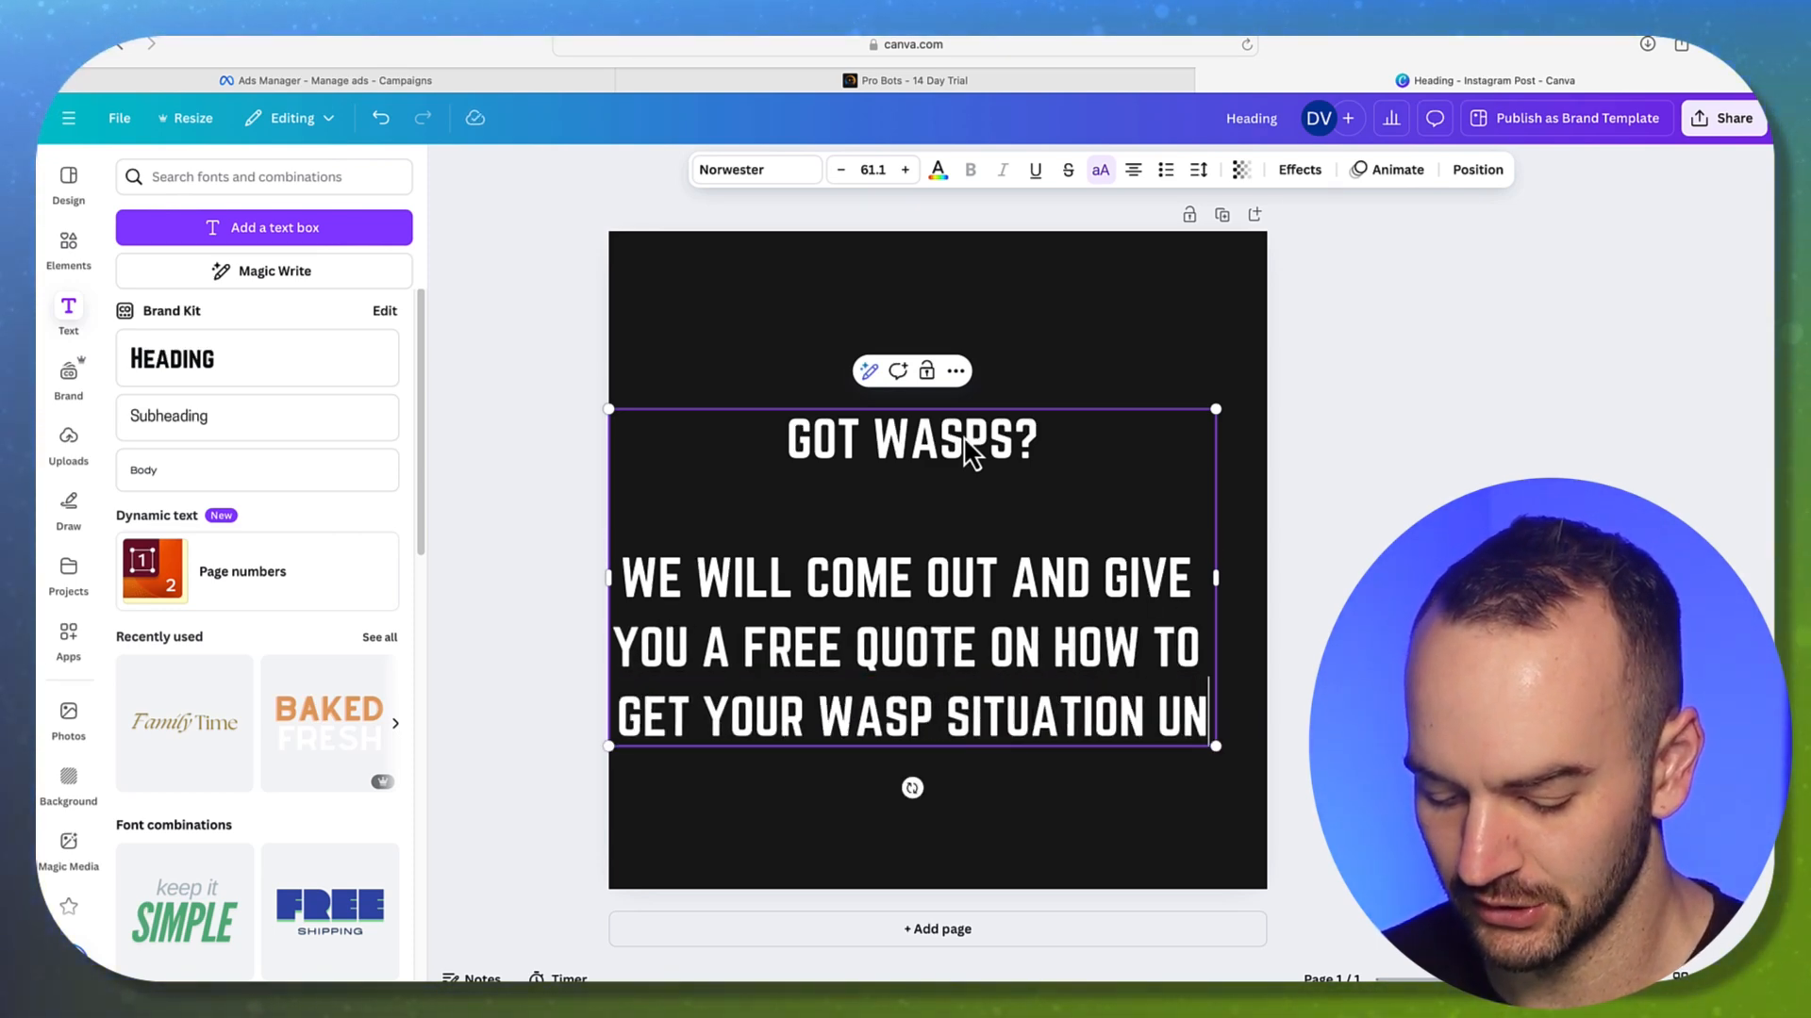
type("DER CONTROL FOR THE SEASON AND GIVE YOU THE BEST DEAL WE CAN.")
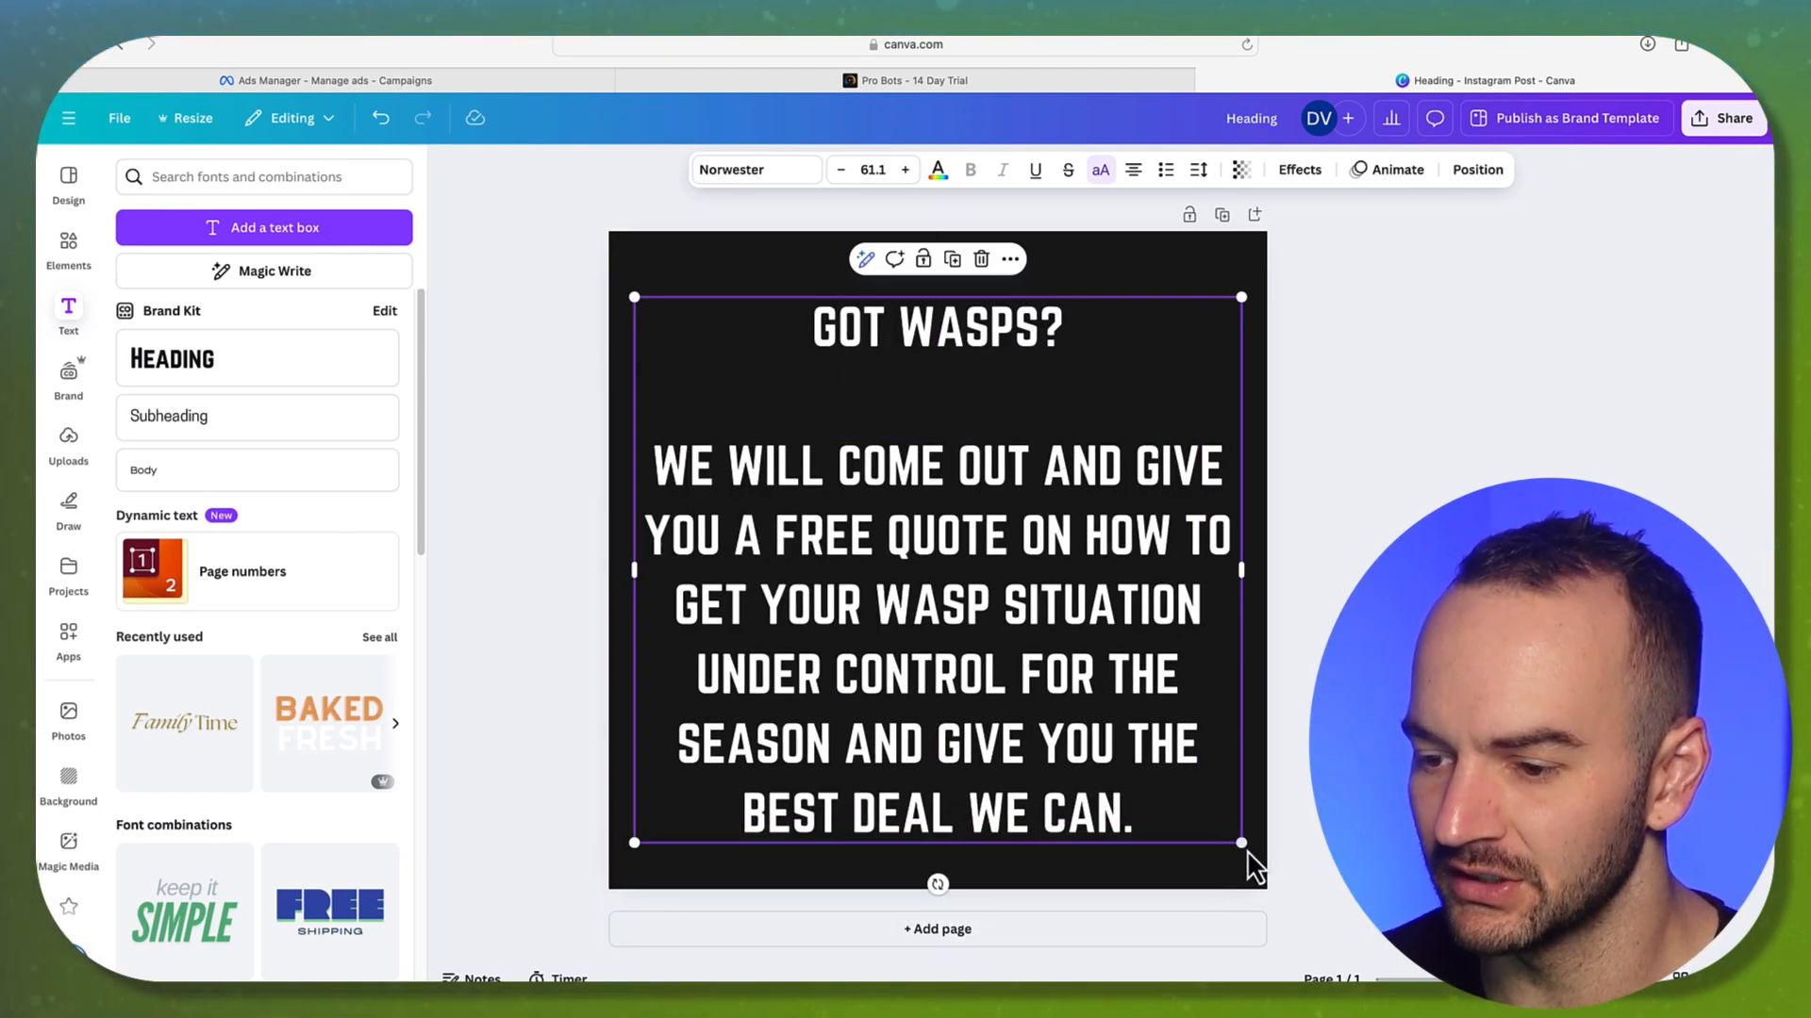
Shrink the text box to fit the page and centre the text block
left_click_drag(1246, 853, 1186, 745)
left_click_drag(1055, 623, 1075, 590)
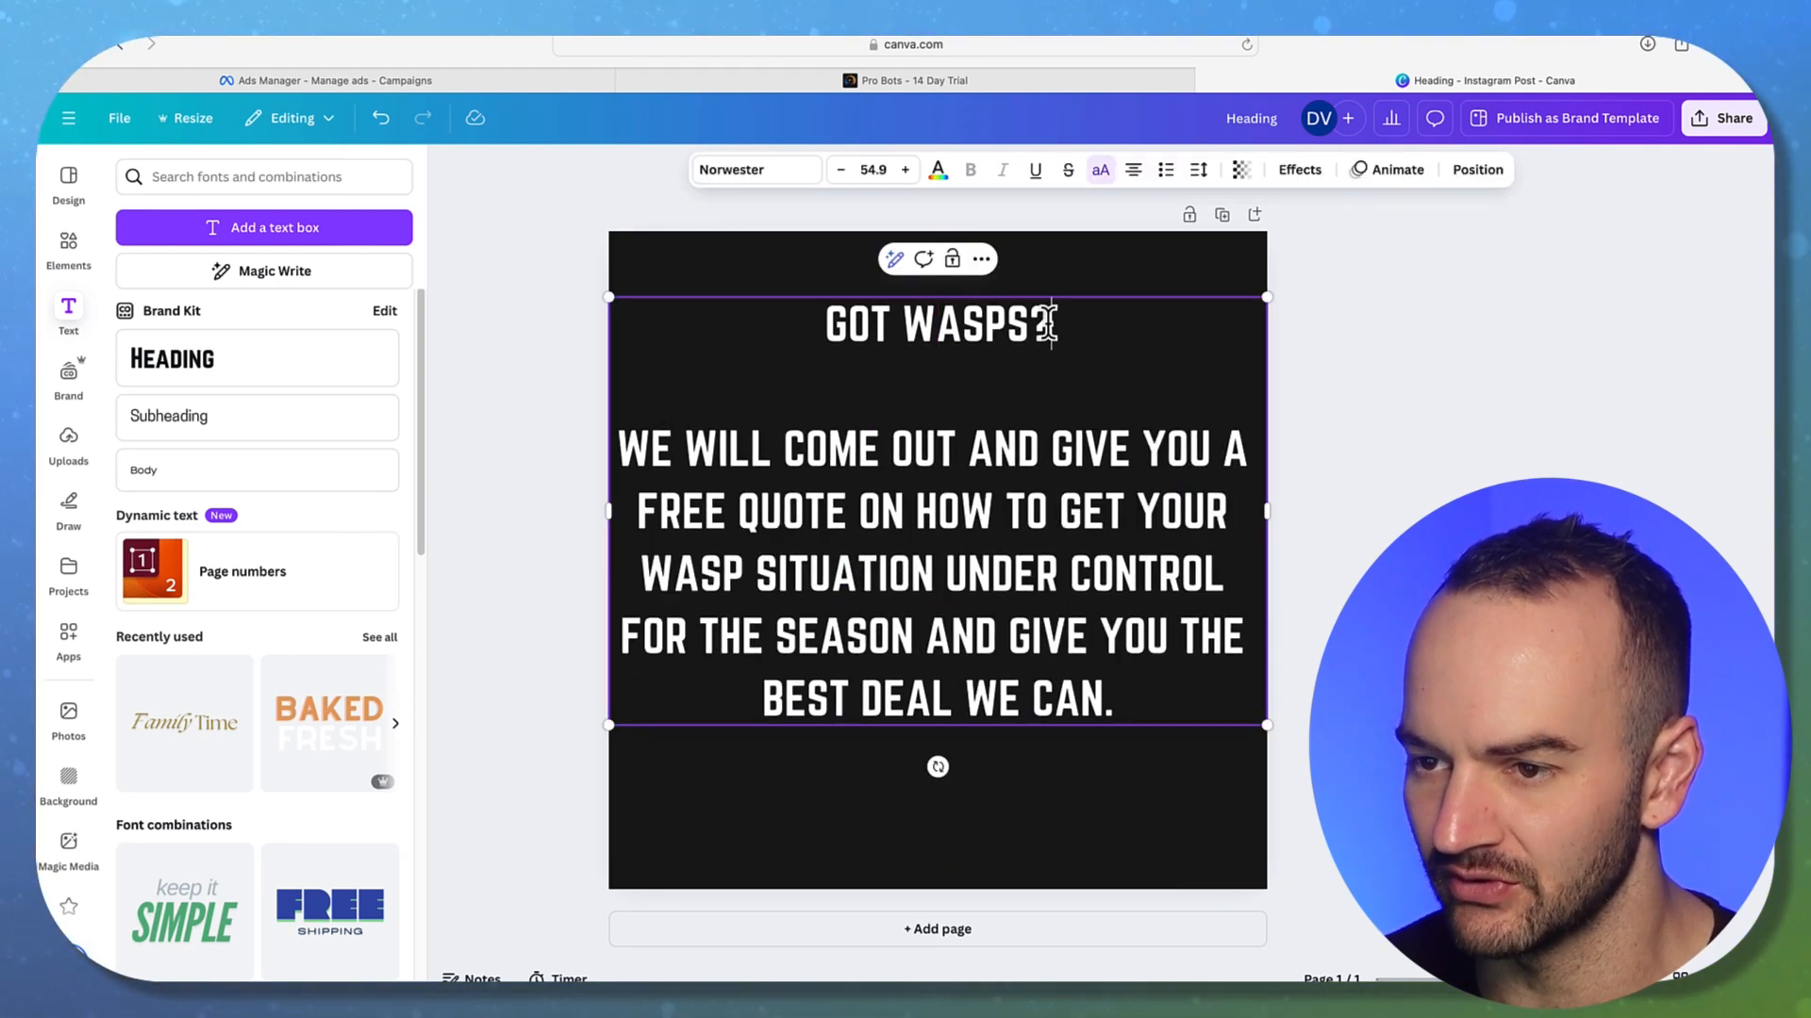
left_click_drag(1103, 324, 792, 320)
Enlarge the GOT WASPS? headline with eight font-size increments
left_click(907, 174)
left_click(908, 175)
left_click(907, 174)
left_click(907, 175)
left_click(907, 174)
left_click(907, 175)
left_click(907, 174)
left_click(907, 174)
left_click(907, 174)
left_click(907, 175)
left_click(907, 174)
left_click(907, 174)
left_click(907, 174)
left_click(907, 175)
left_click(908, 174)
left_click(907, 175)
Narrow the text box so the pitch rewraps, and centre the text block on the page
left_click(1468, 449)
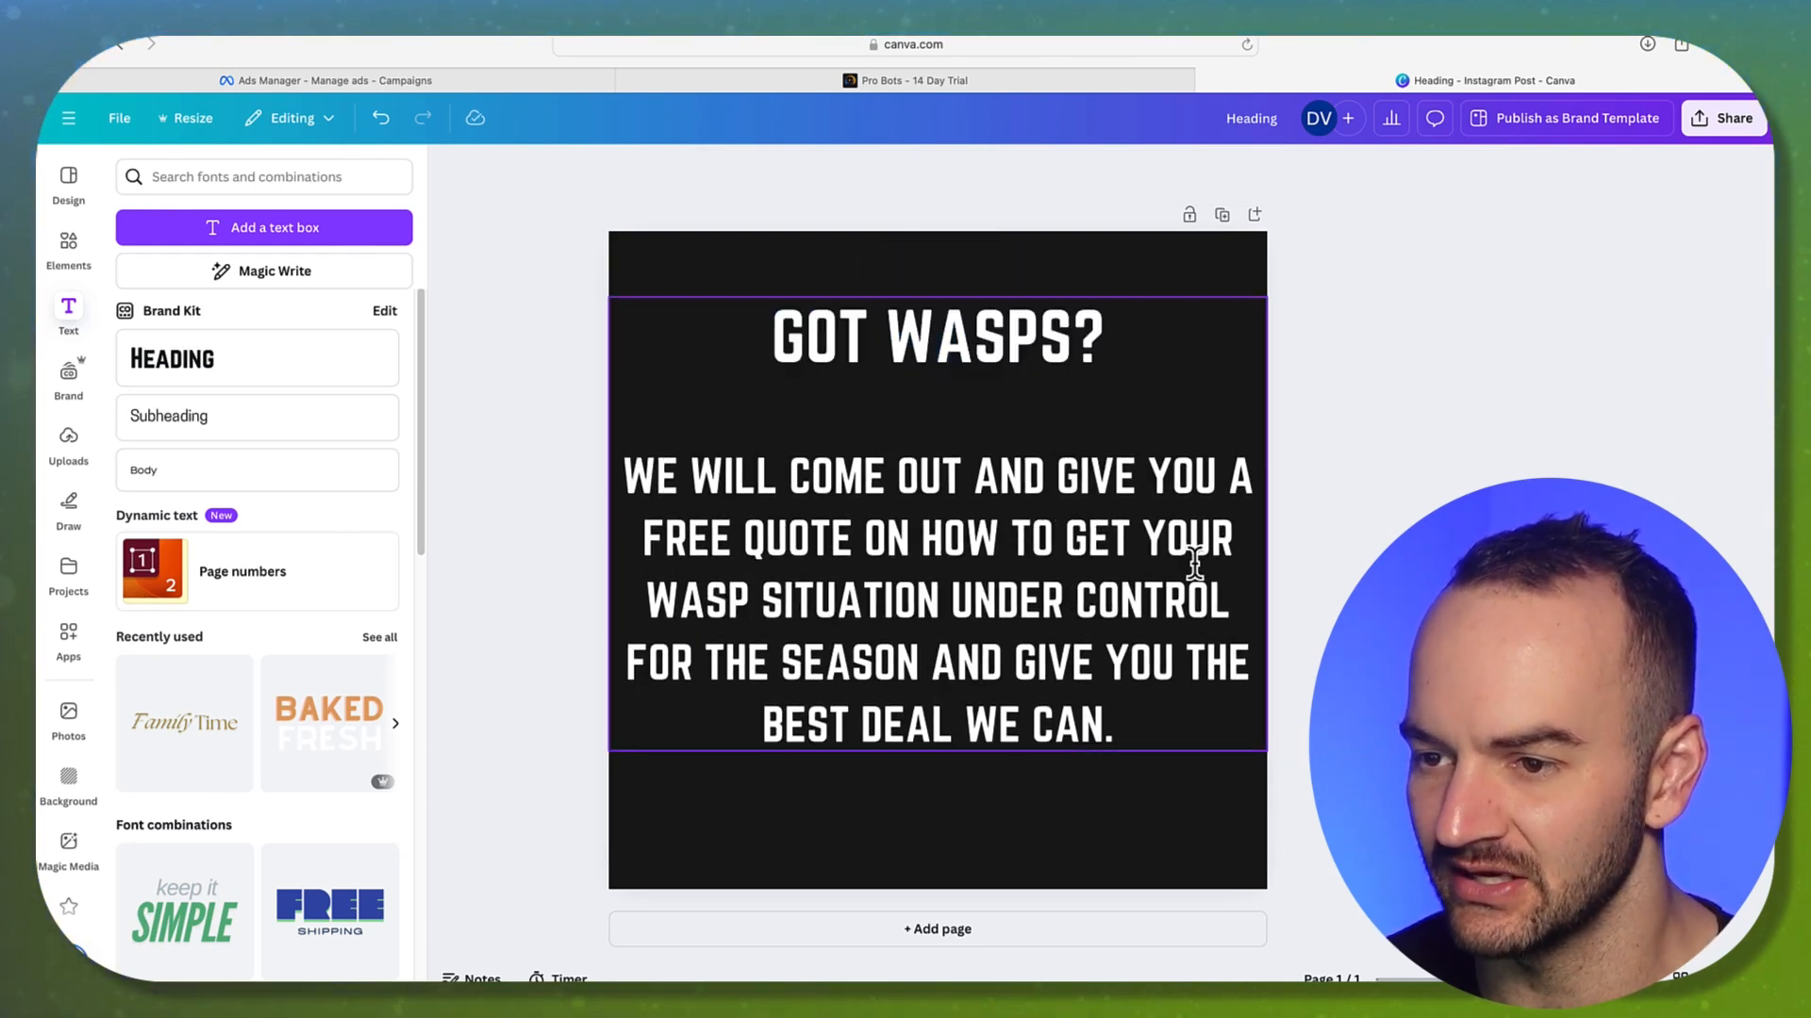
left_click(1195, 554)
left_click_drag(1269, 753, 1229, 725)
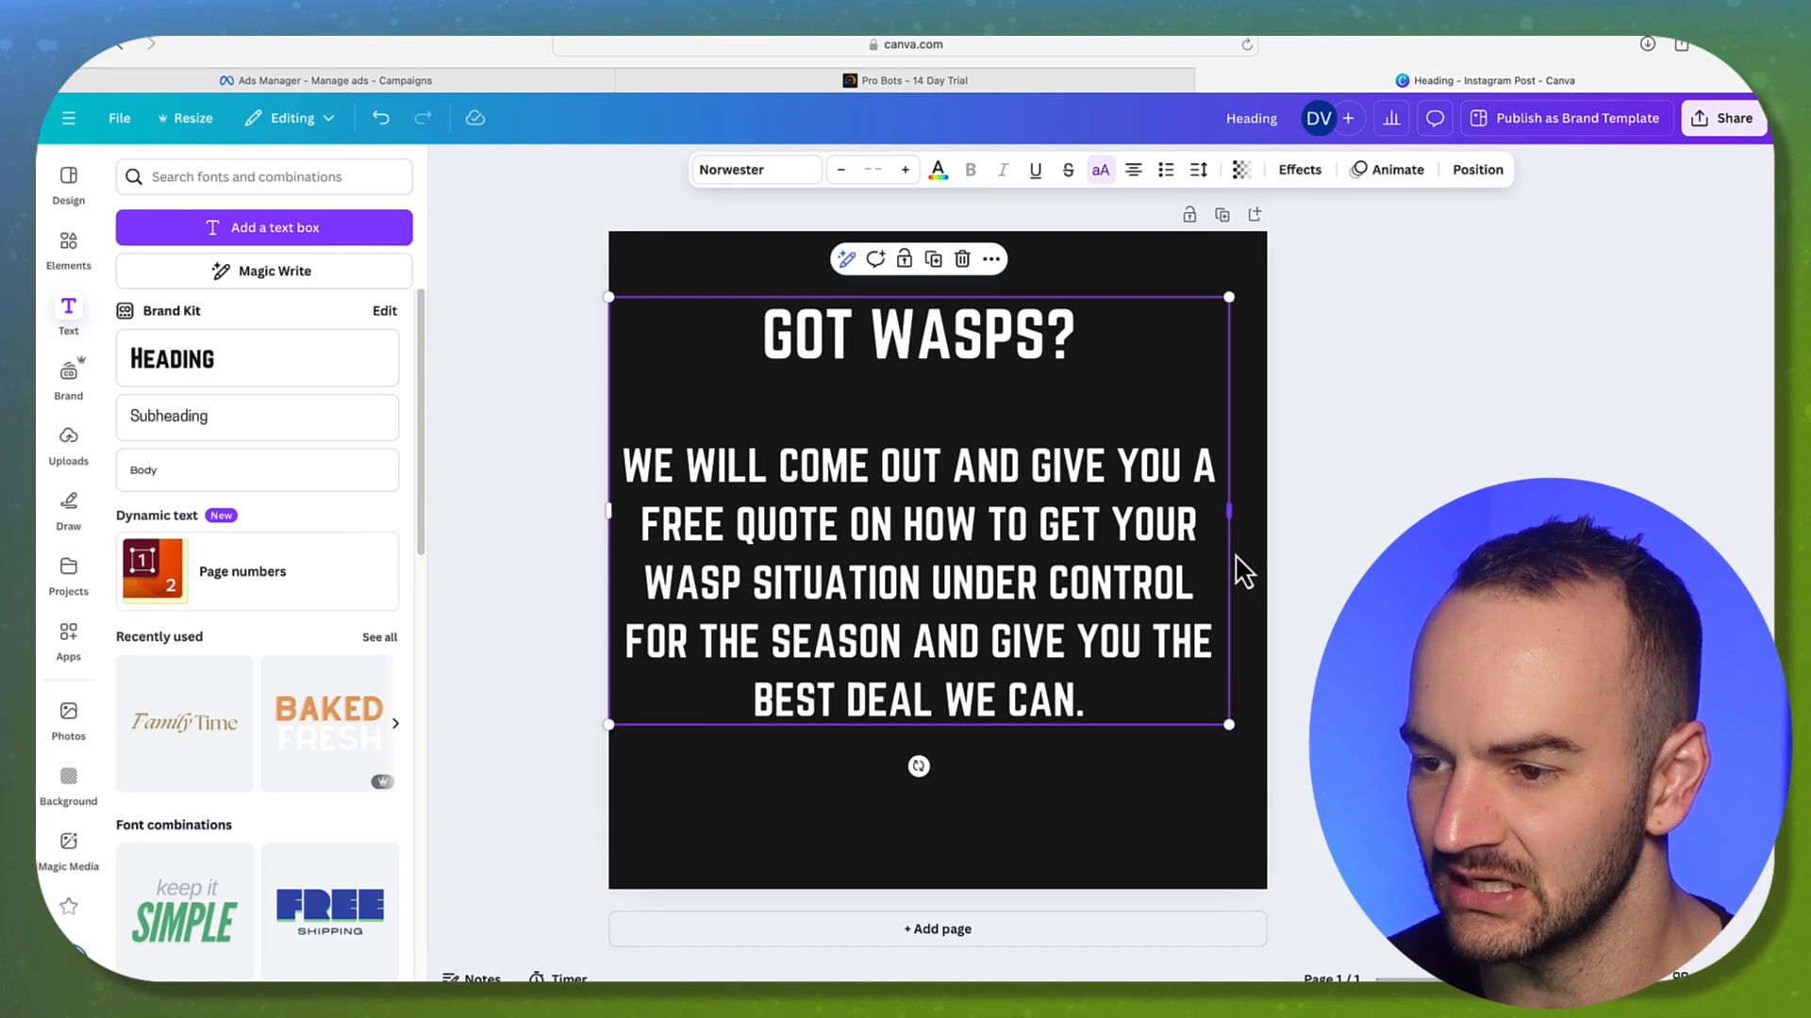
left_click_drag(1234, 526, 1193, 528)
left_click_drag(1086, 604, 1039, 646)
left_click(1170, 292)
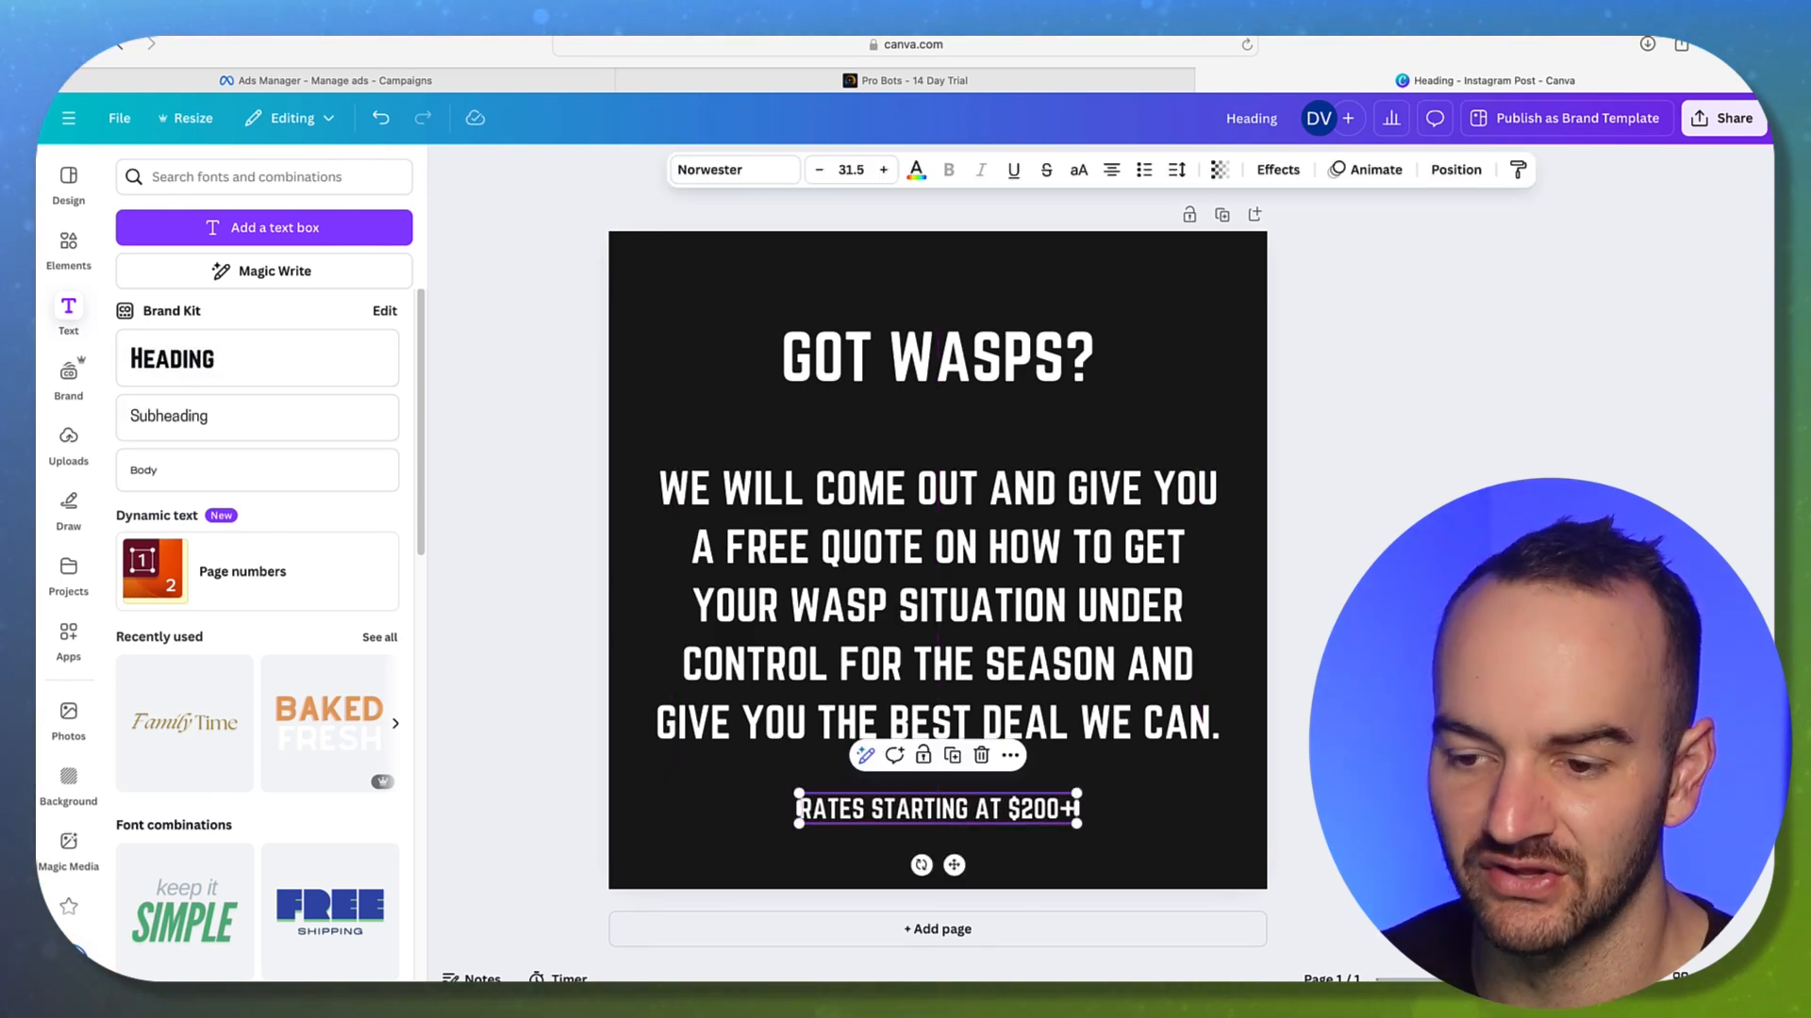
key("Escape")
left_click_drag(1124, 623, 1111, 612)
left_click(1368, 603)
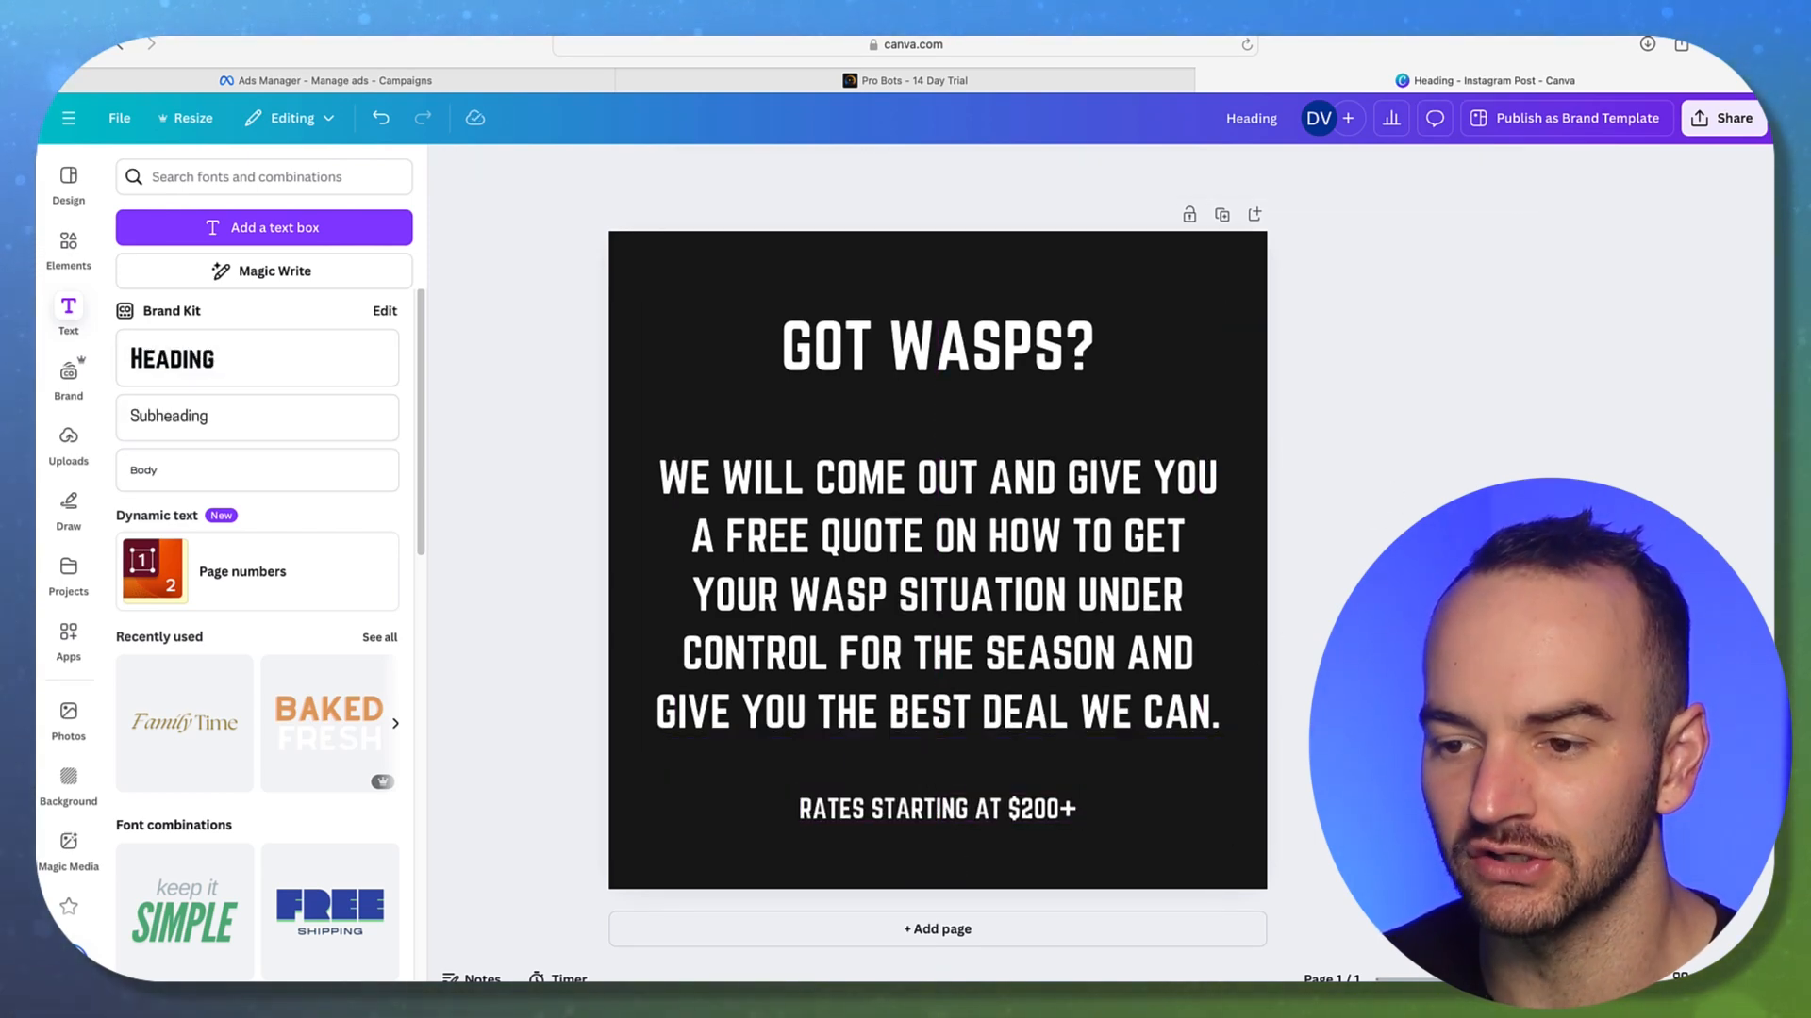
Search the Elements library for WASPS
left_click(68, 250)
left_click(229, 177)
type("WASPS")
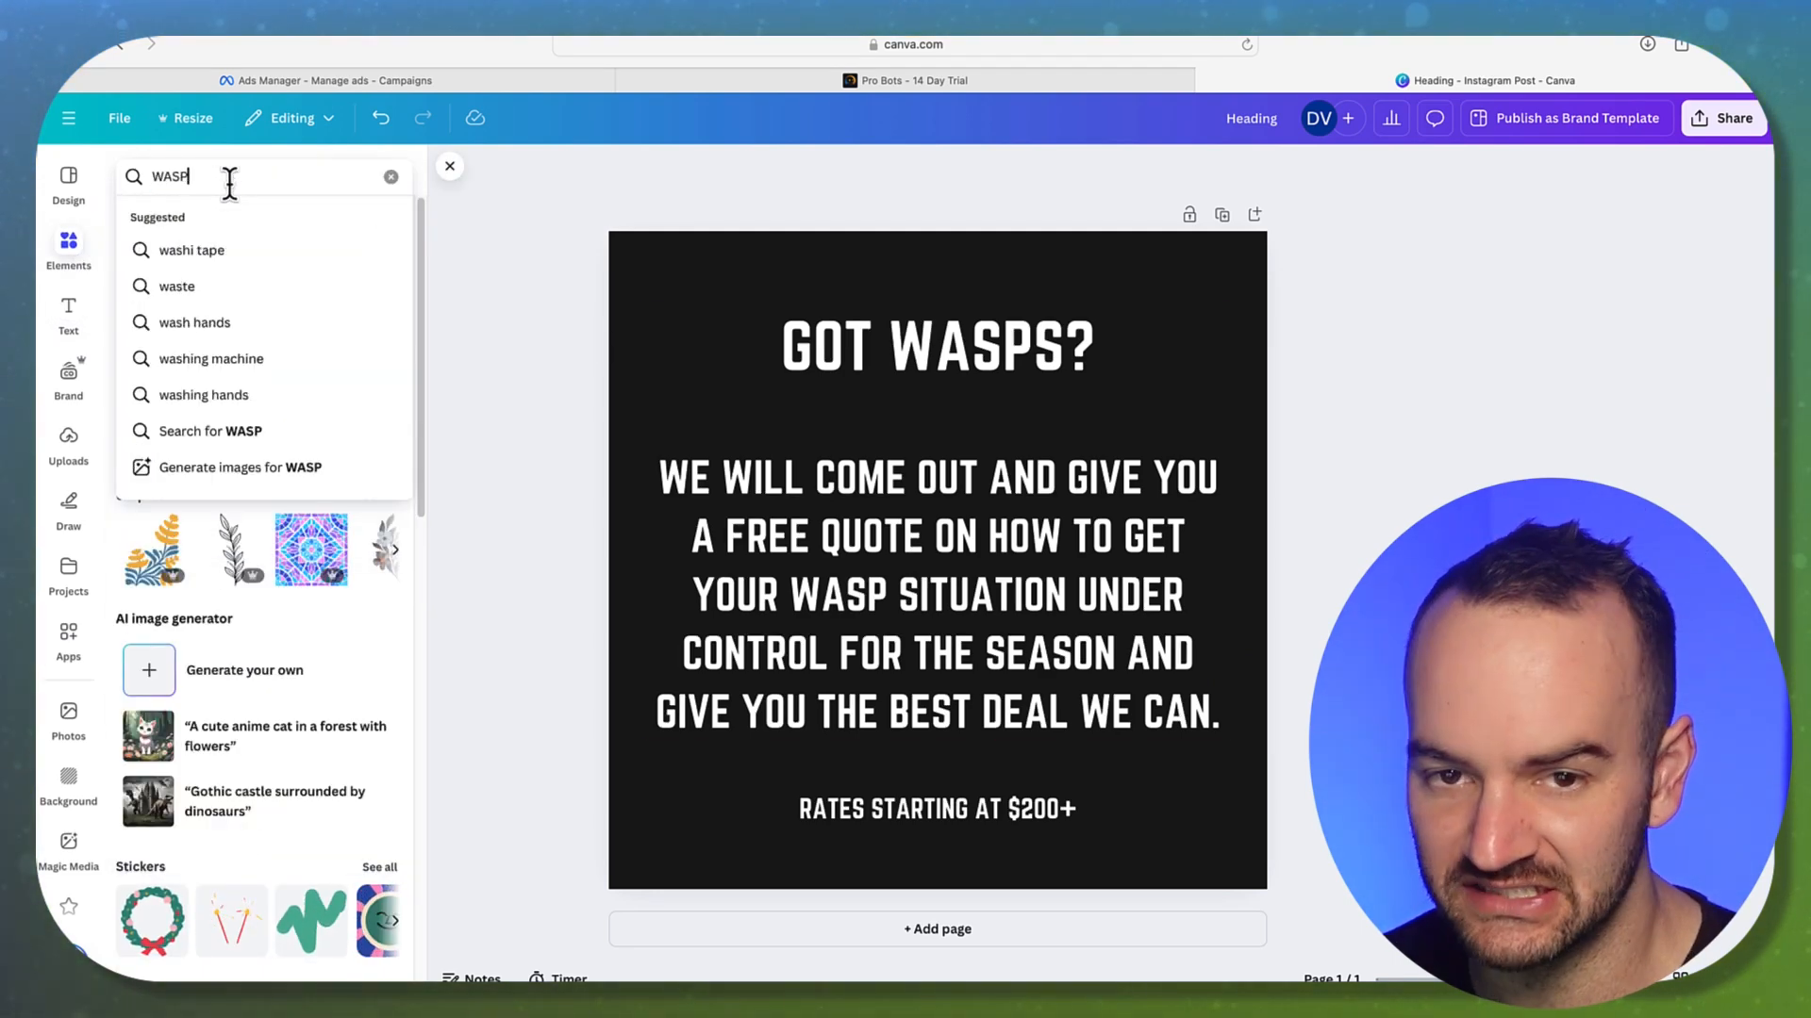
key("Return")
Place a shrunken wasp graphic beside the headline, then delete it
left_click(151, 368)
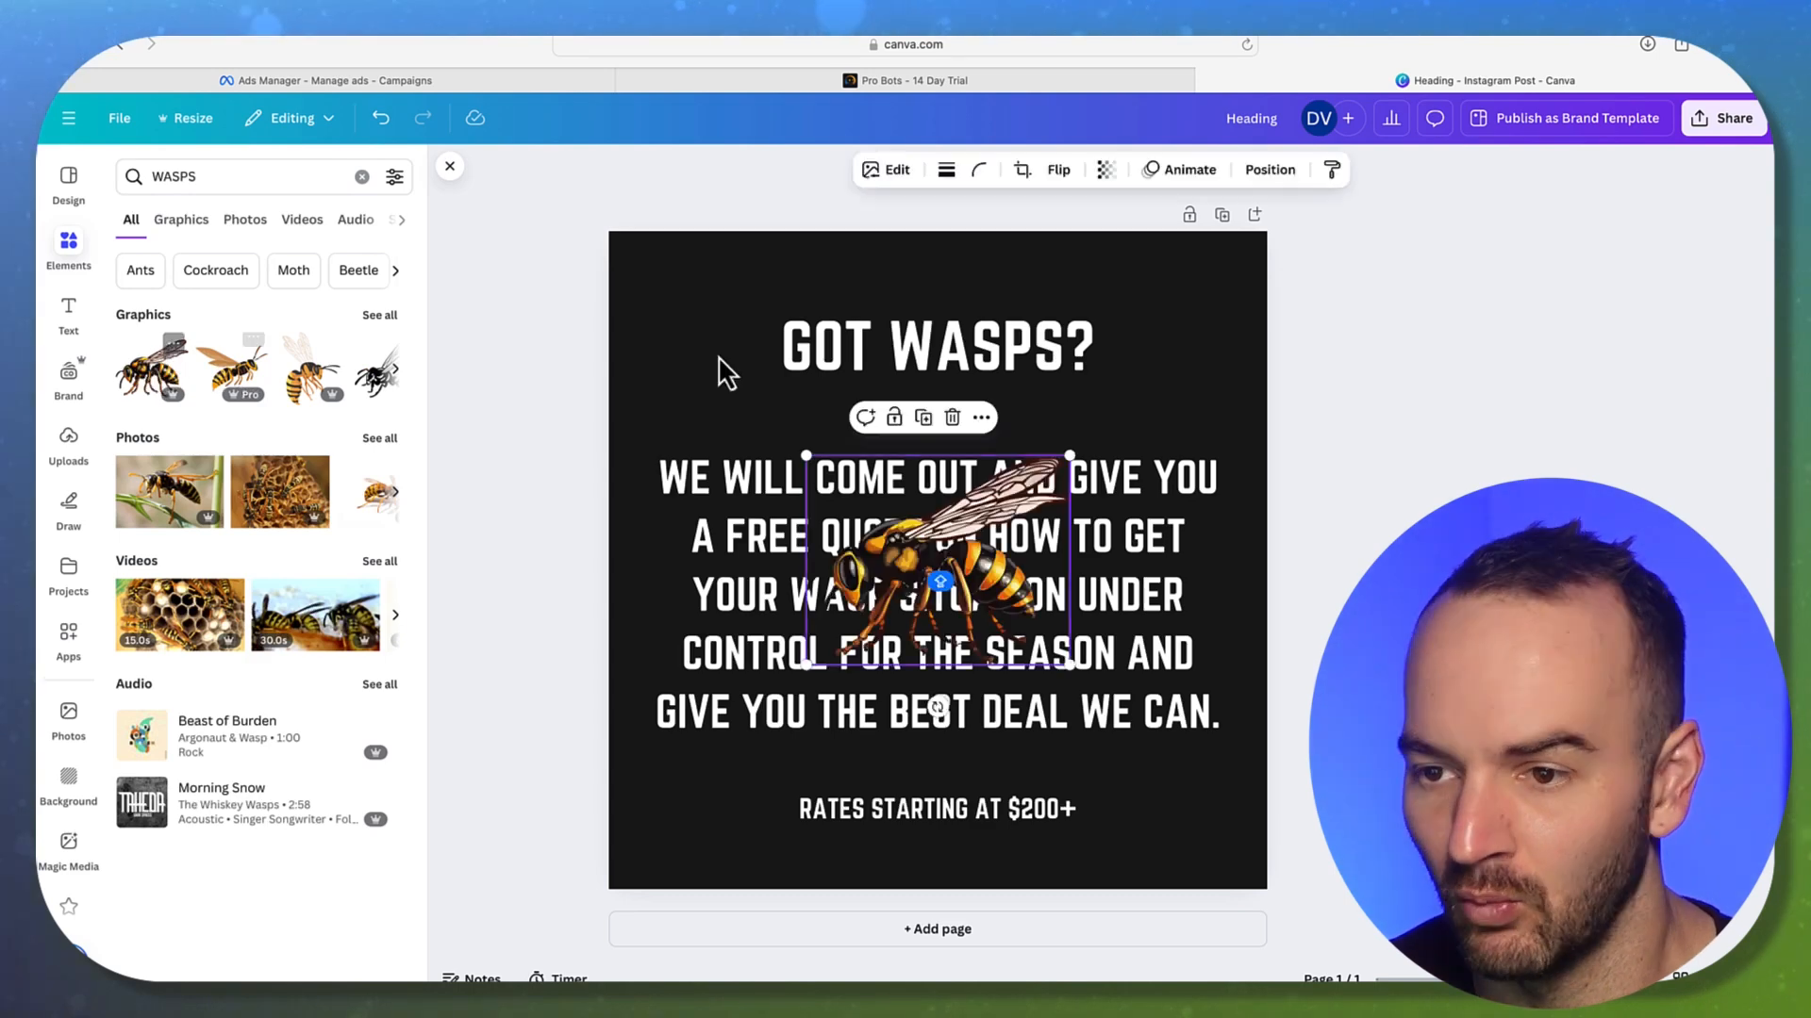
left_click_drag(932, 533, 1094, 425)
left_click_drag(957, 482, 1187, 406)
left_click(1269, 396)
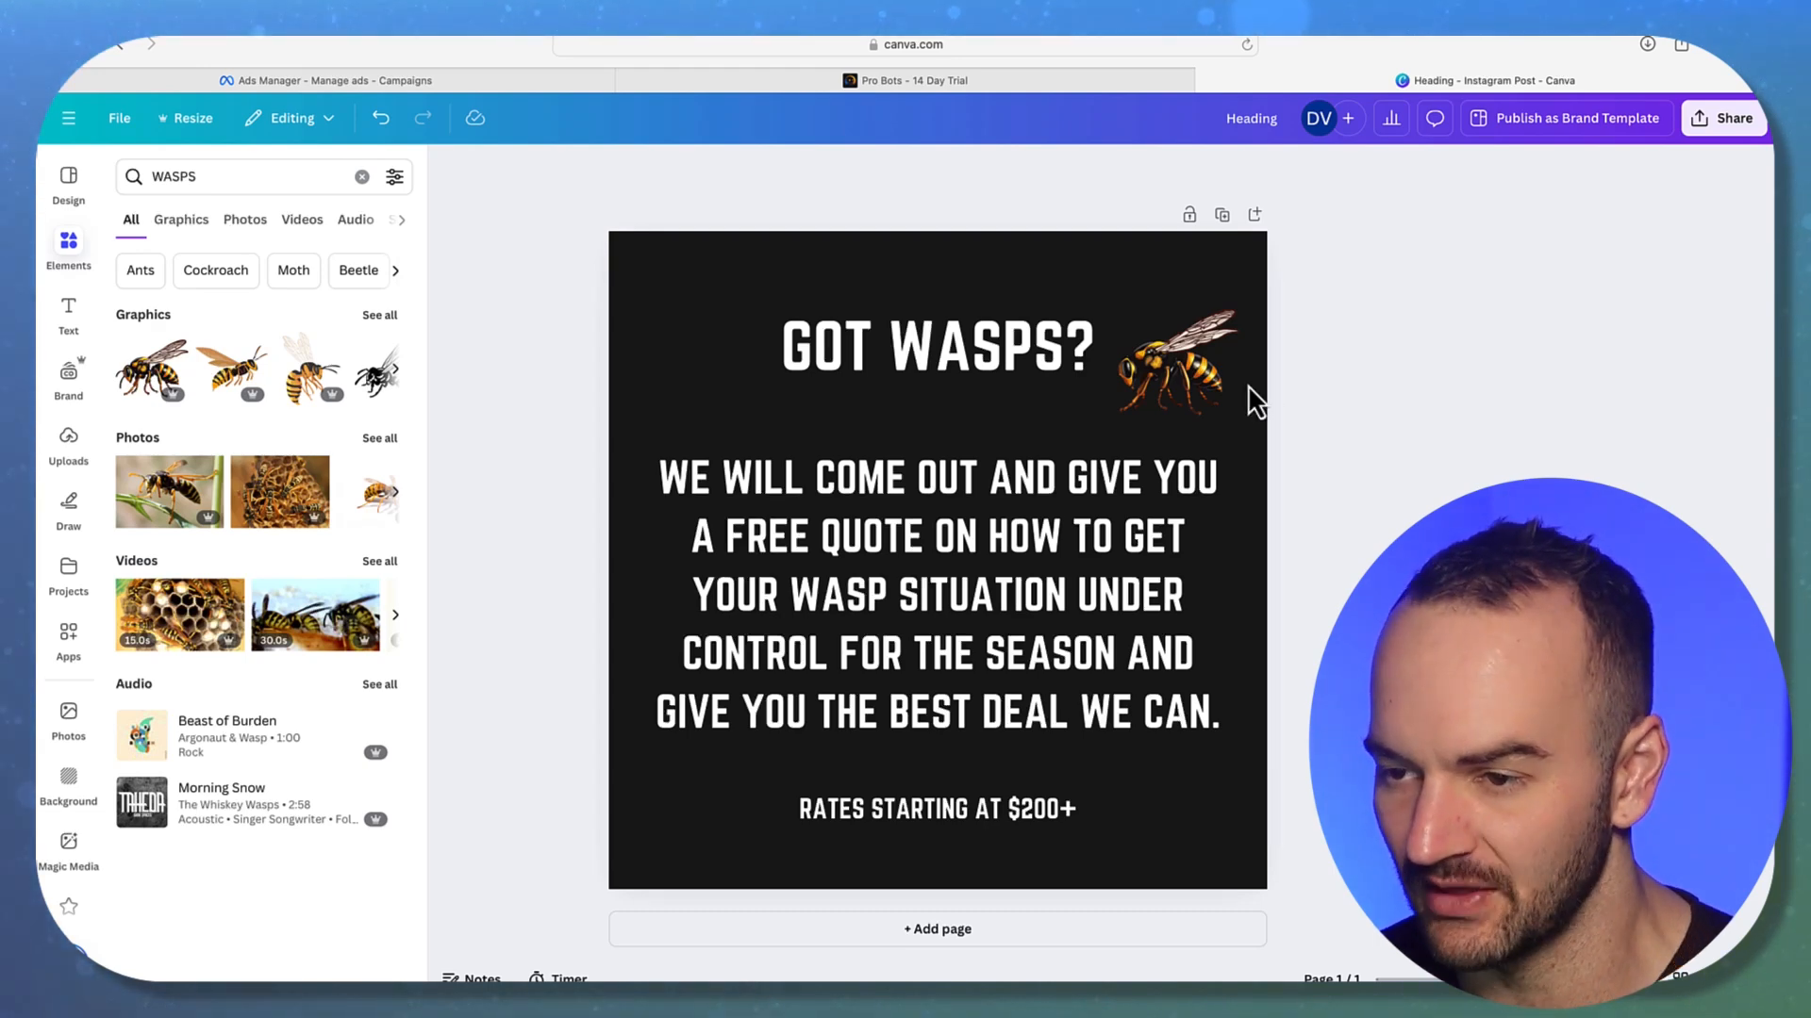
left_click(1205, 401)
key("Delete")
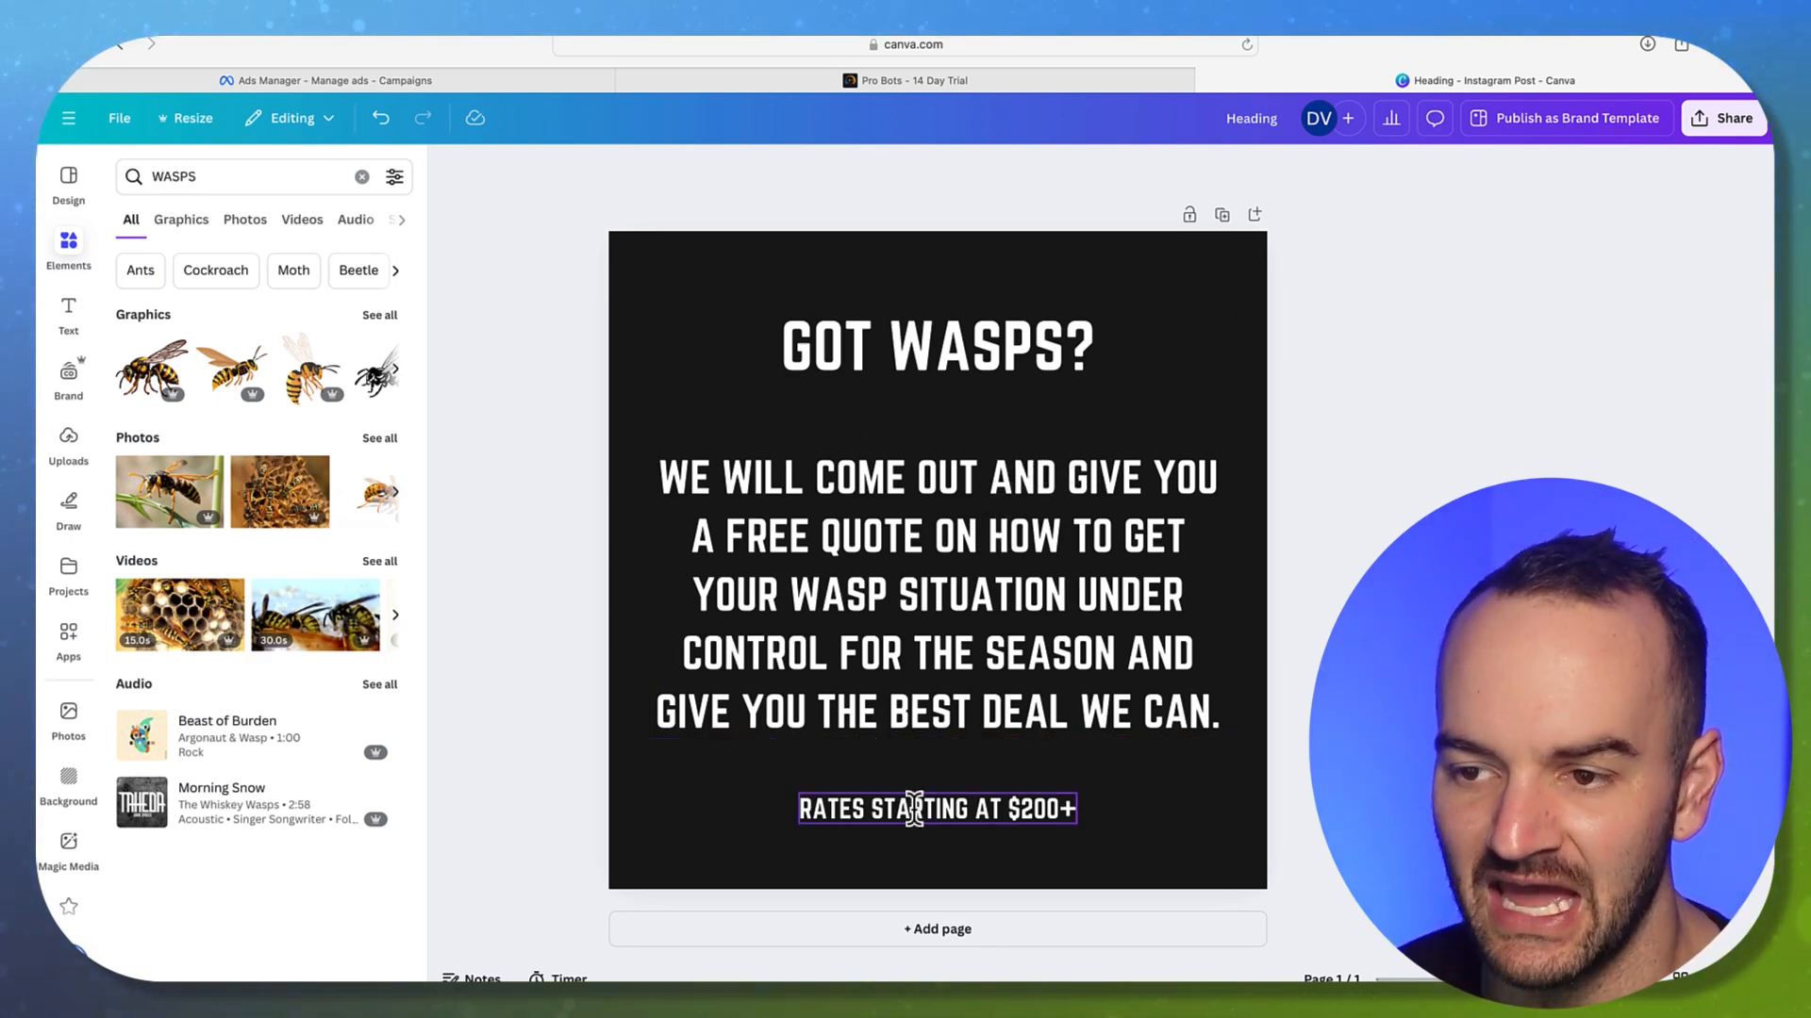
Set the wasp nest photo as the page background
left_click(279, 493)
right_click(986, 331)
left_click(1004, 858)
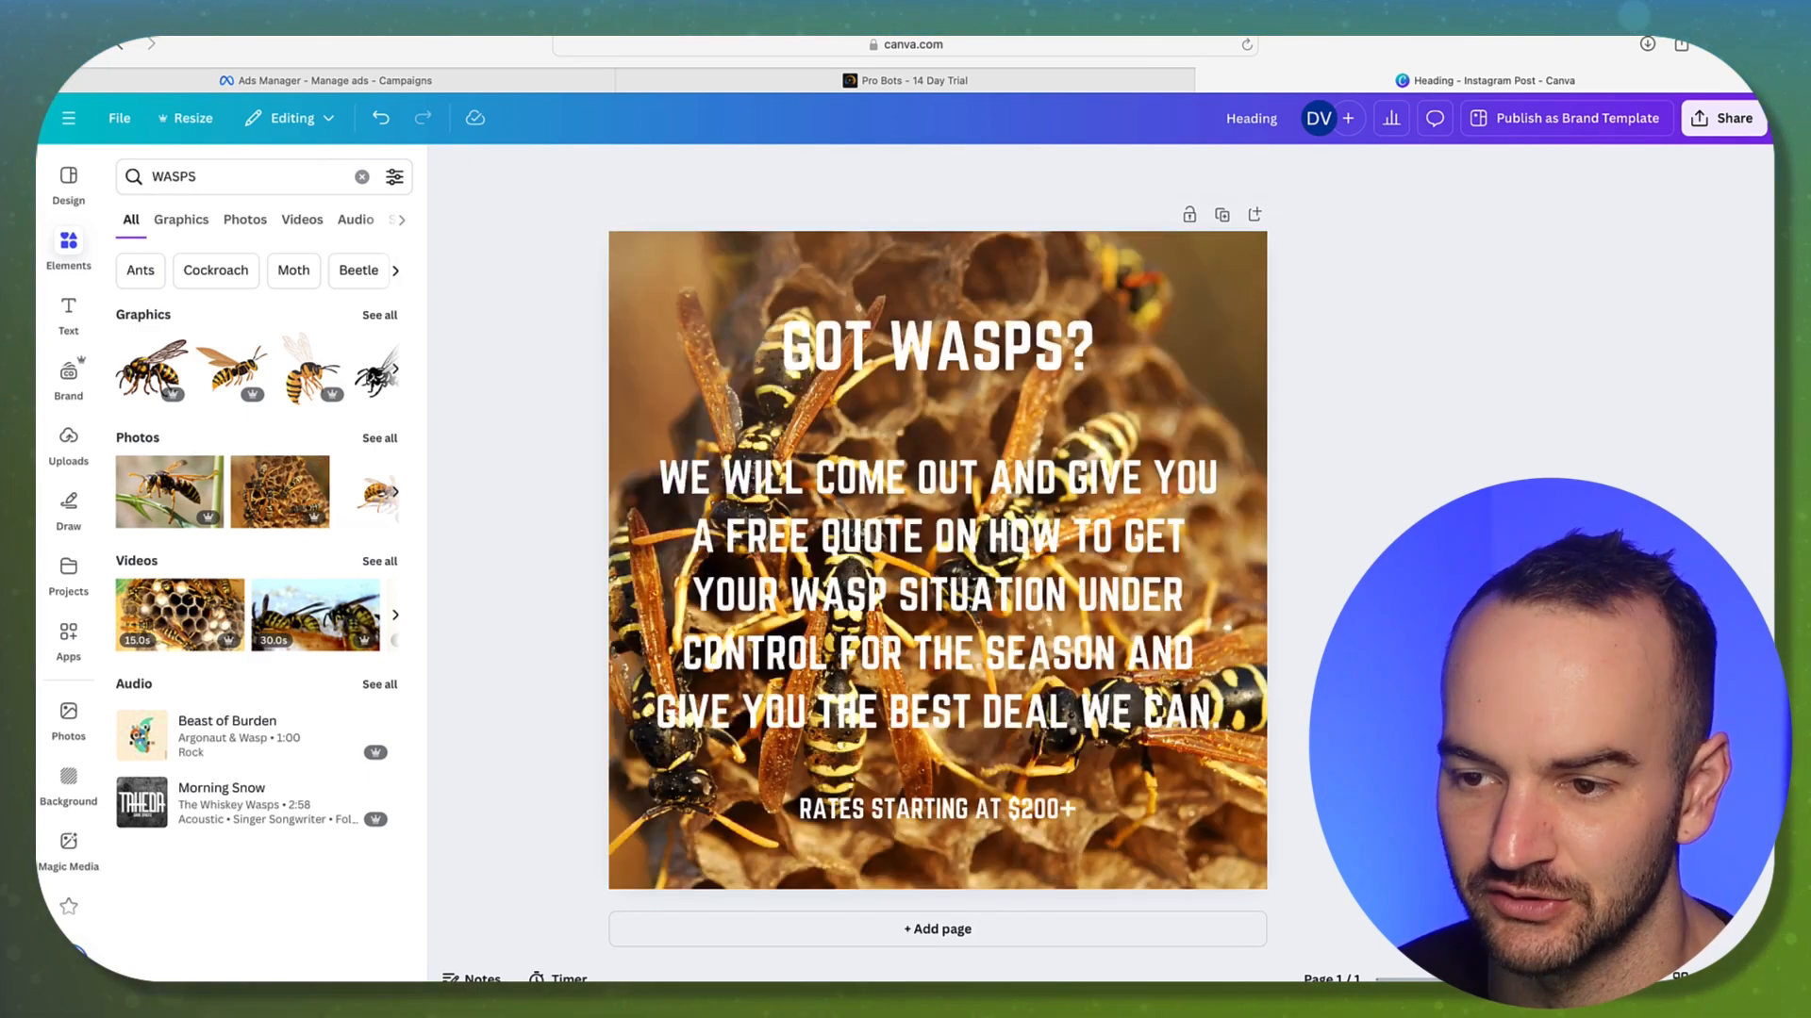
Try a stronger Lift effect, then an Outline, on the RATES STARTING AT $200+ text
left_click_drag(1528, 330, 792, 822)
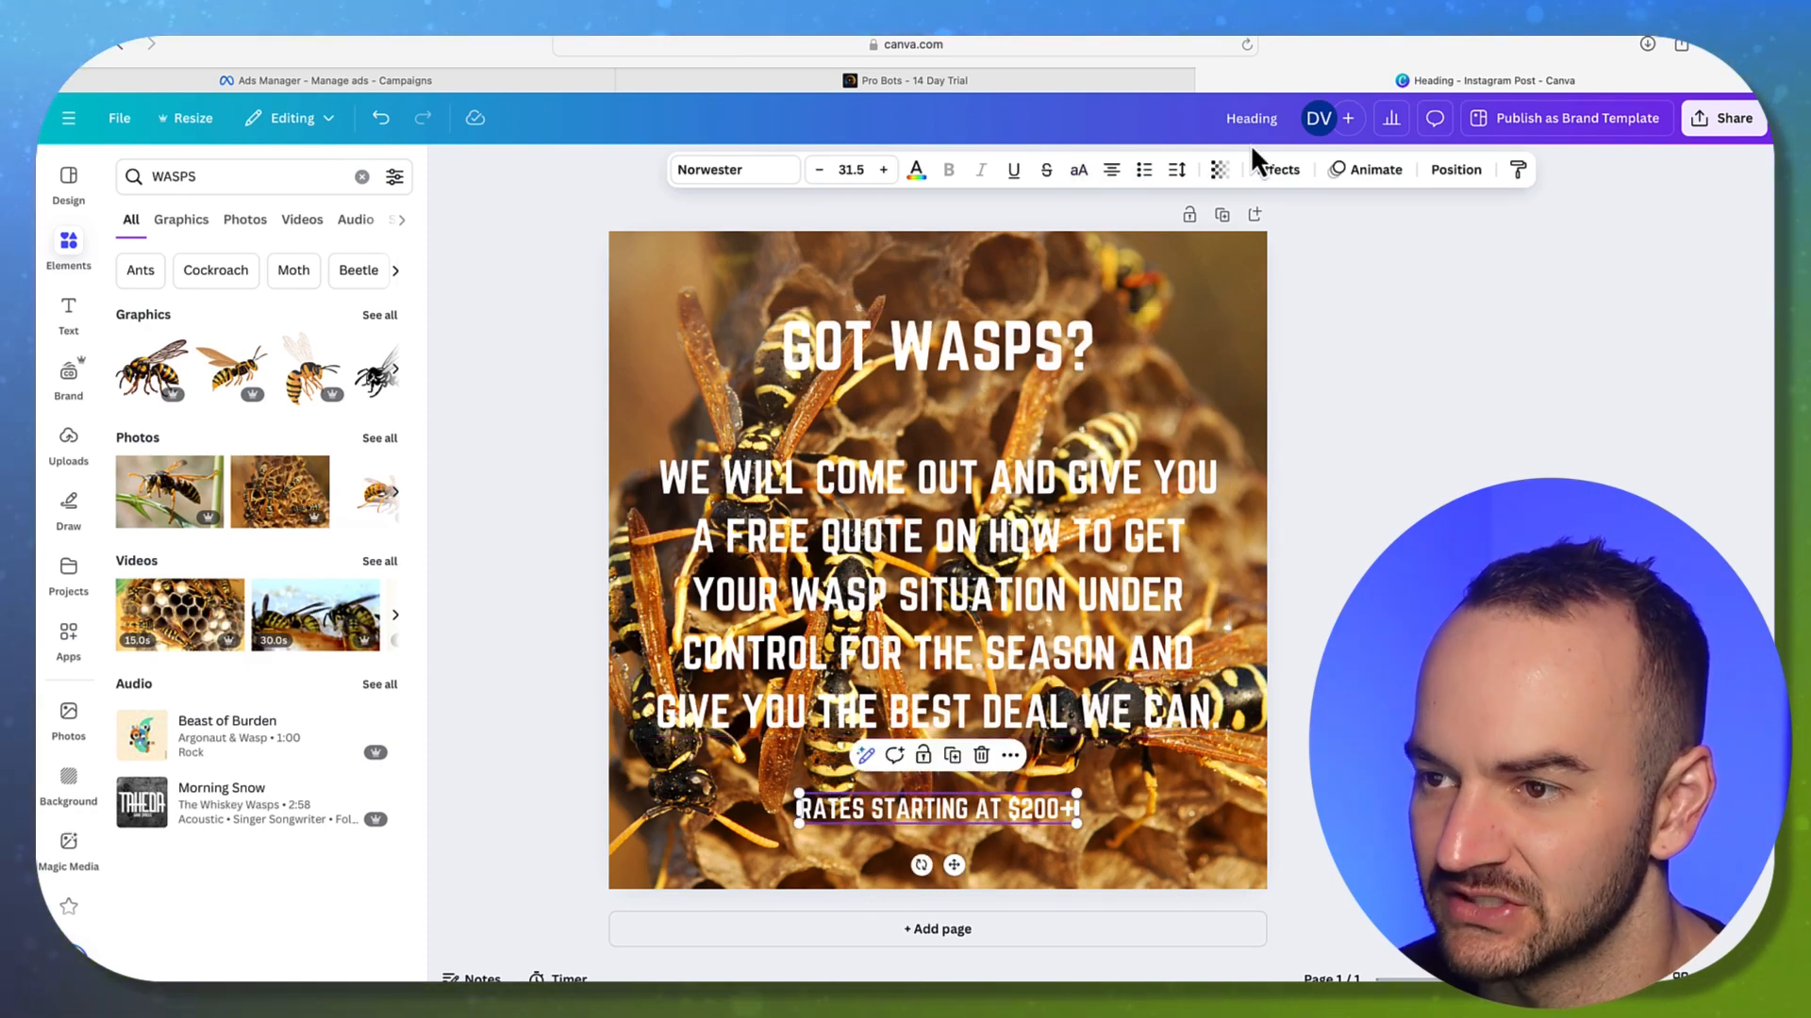
left_click(1275, 171)
left_click(365, 282)
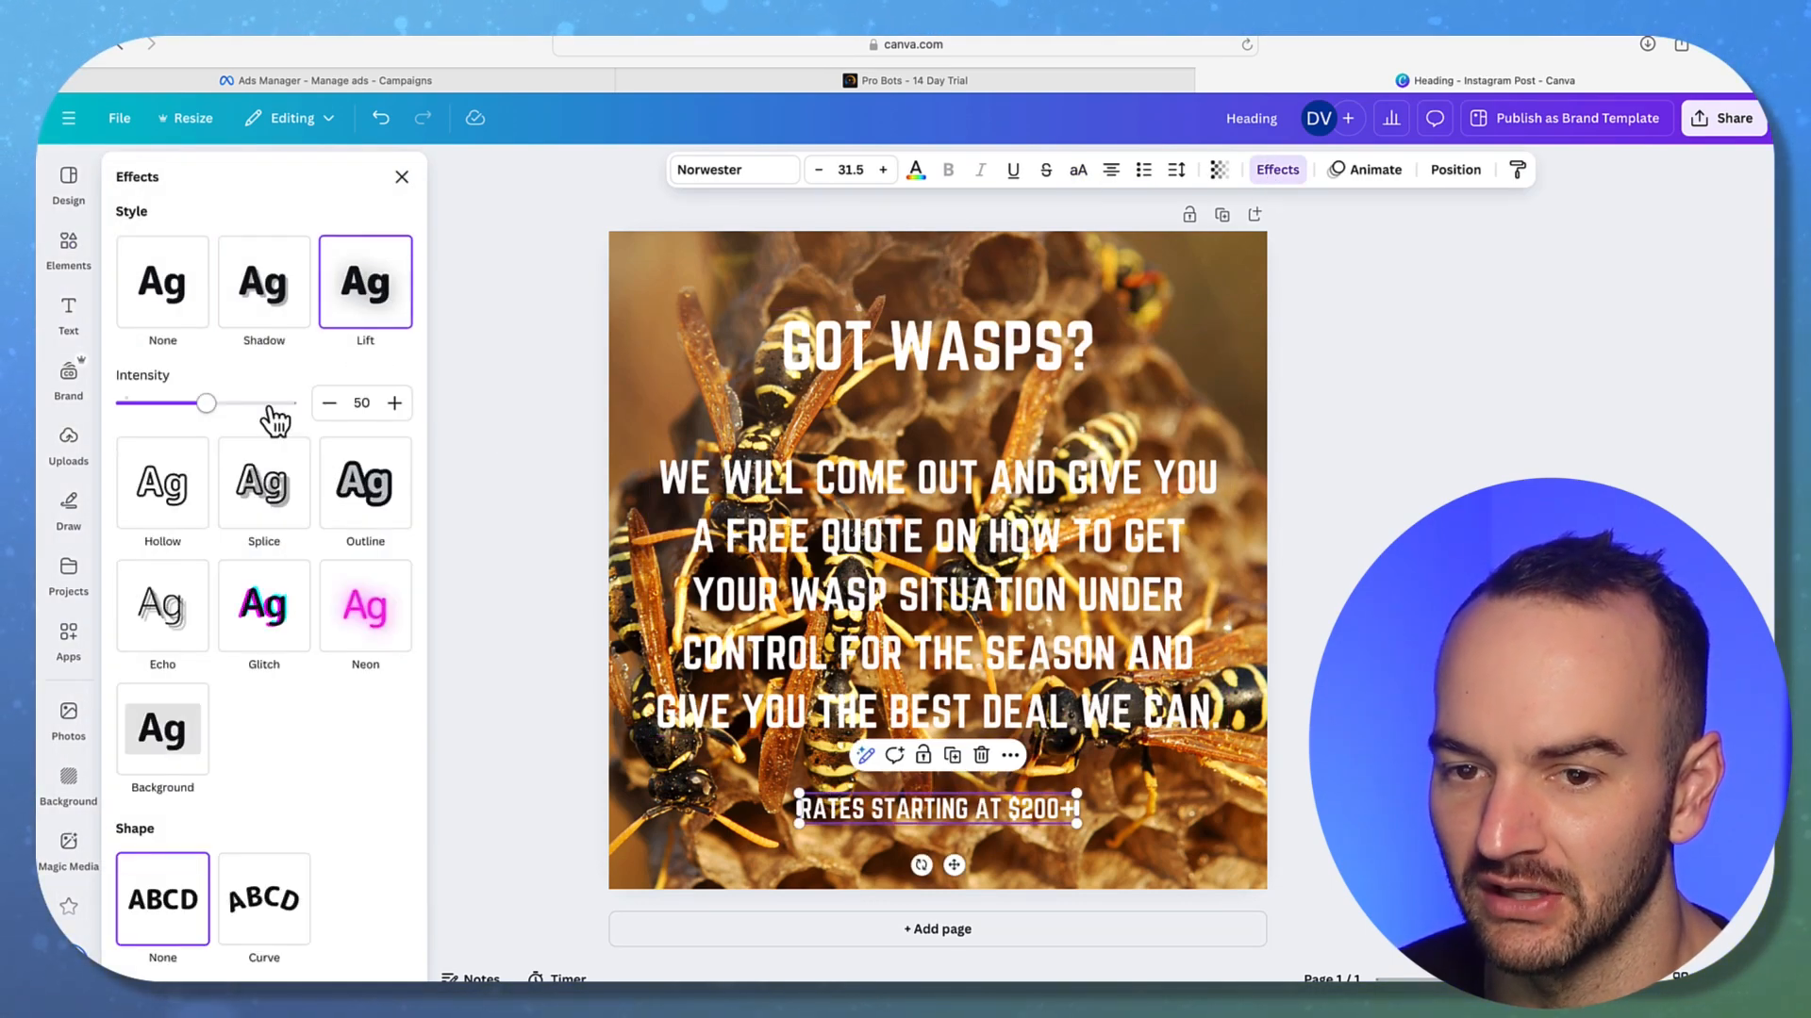
left_click_drag(202, 402, 523, 409)
left_click(407, 490)
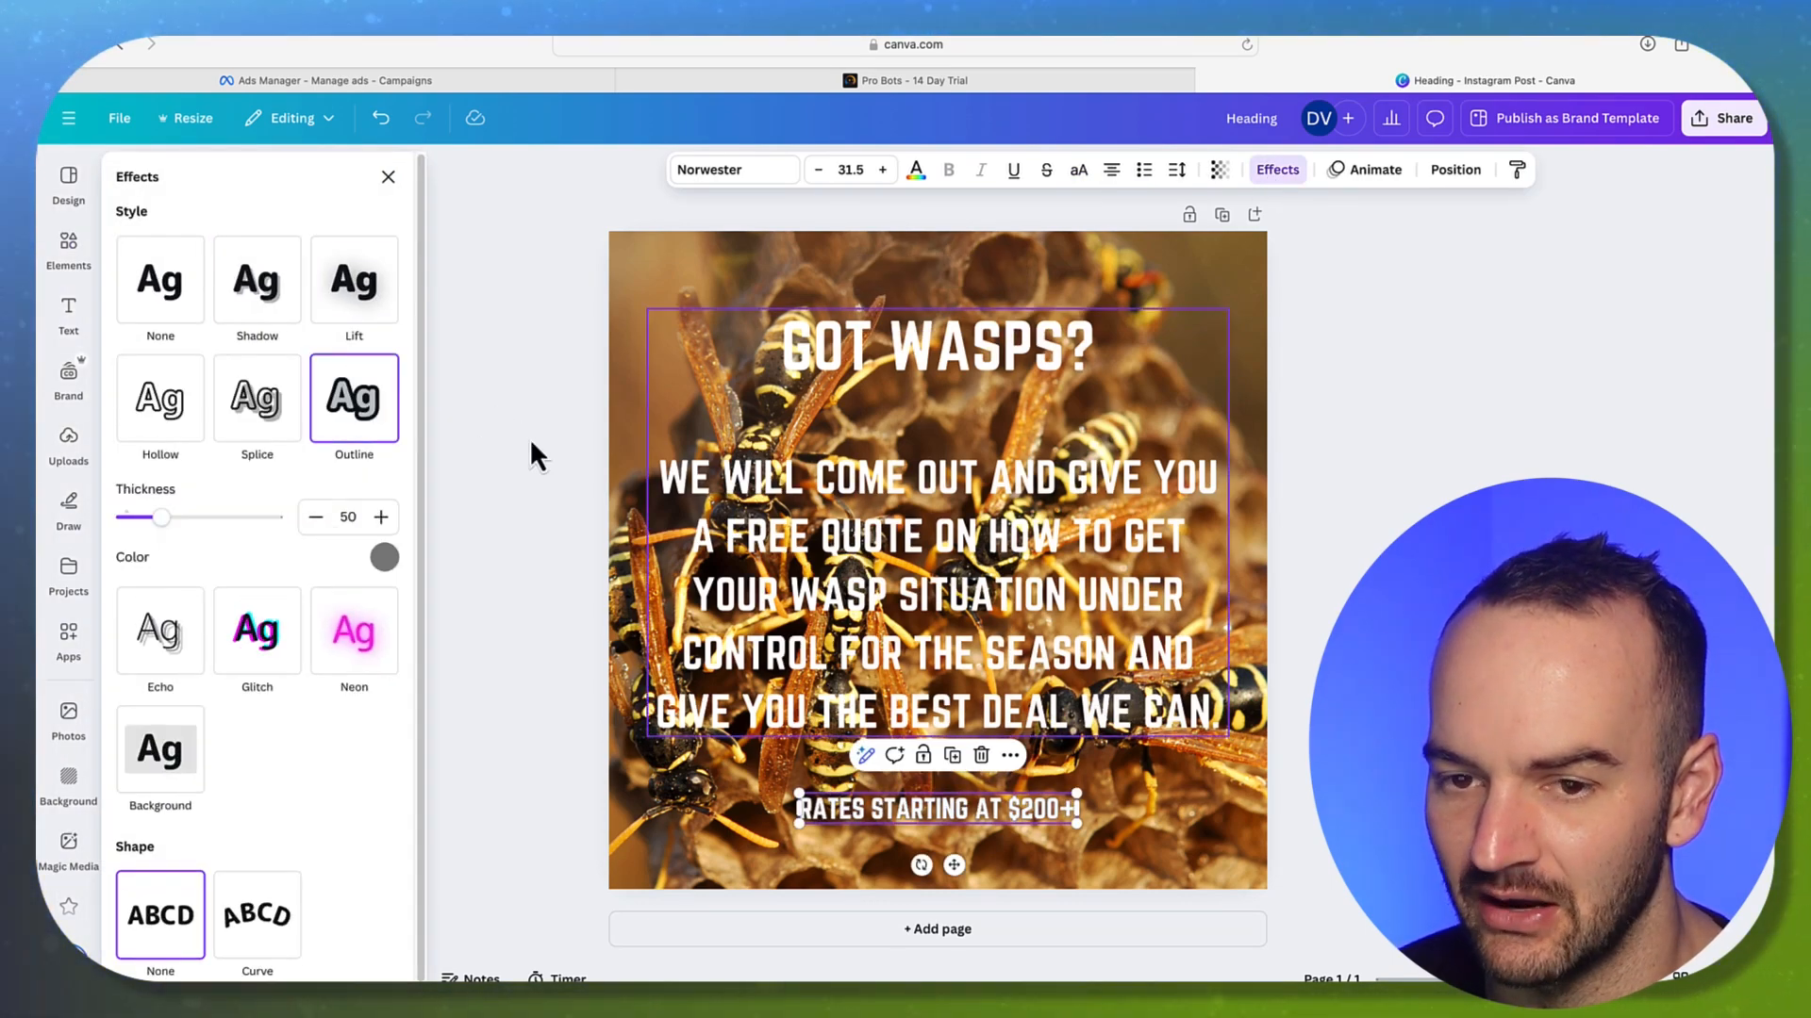
Give all the text a black Outline effect, then undo the change
left_click(660, 571)
left_click(877, 813, "shift")
left_click(365, 406)
left_click(383, 557)
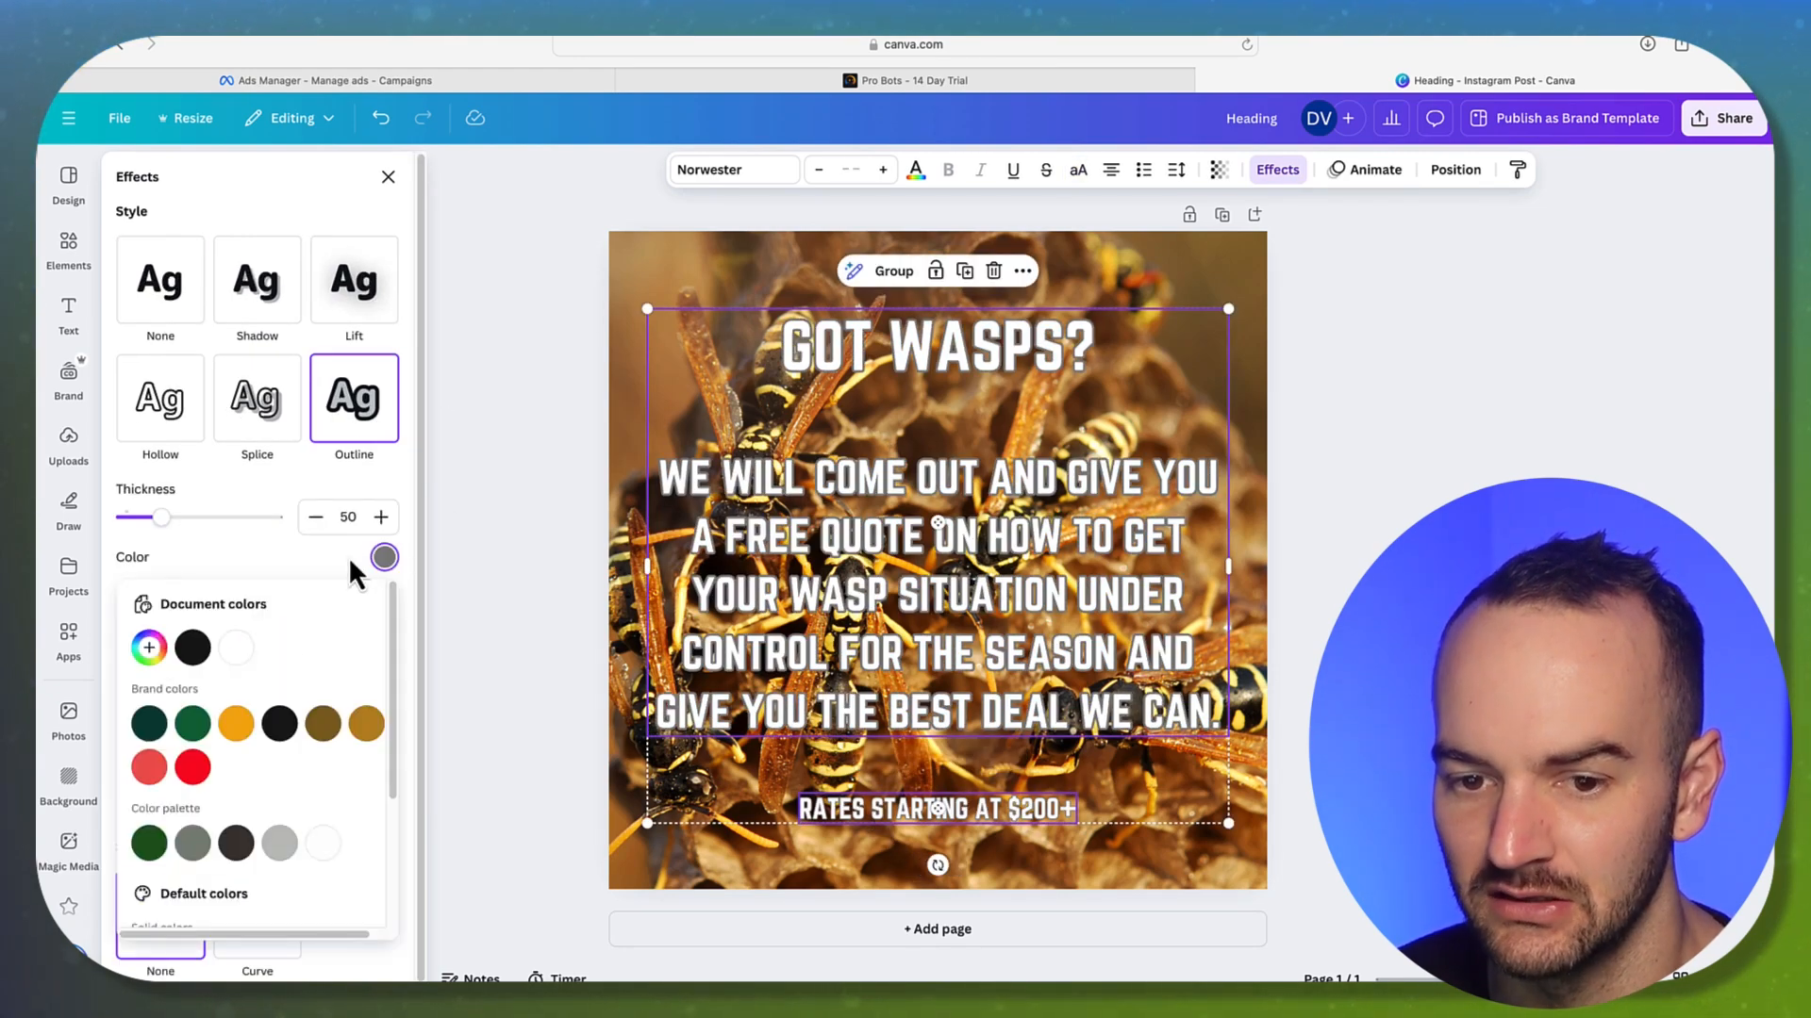
left_click(193, 647)
left_click(1343, 519)
left_click(1349, 518)
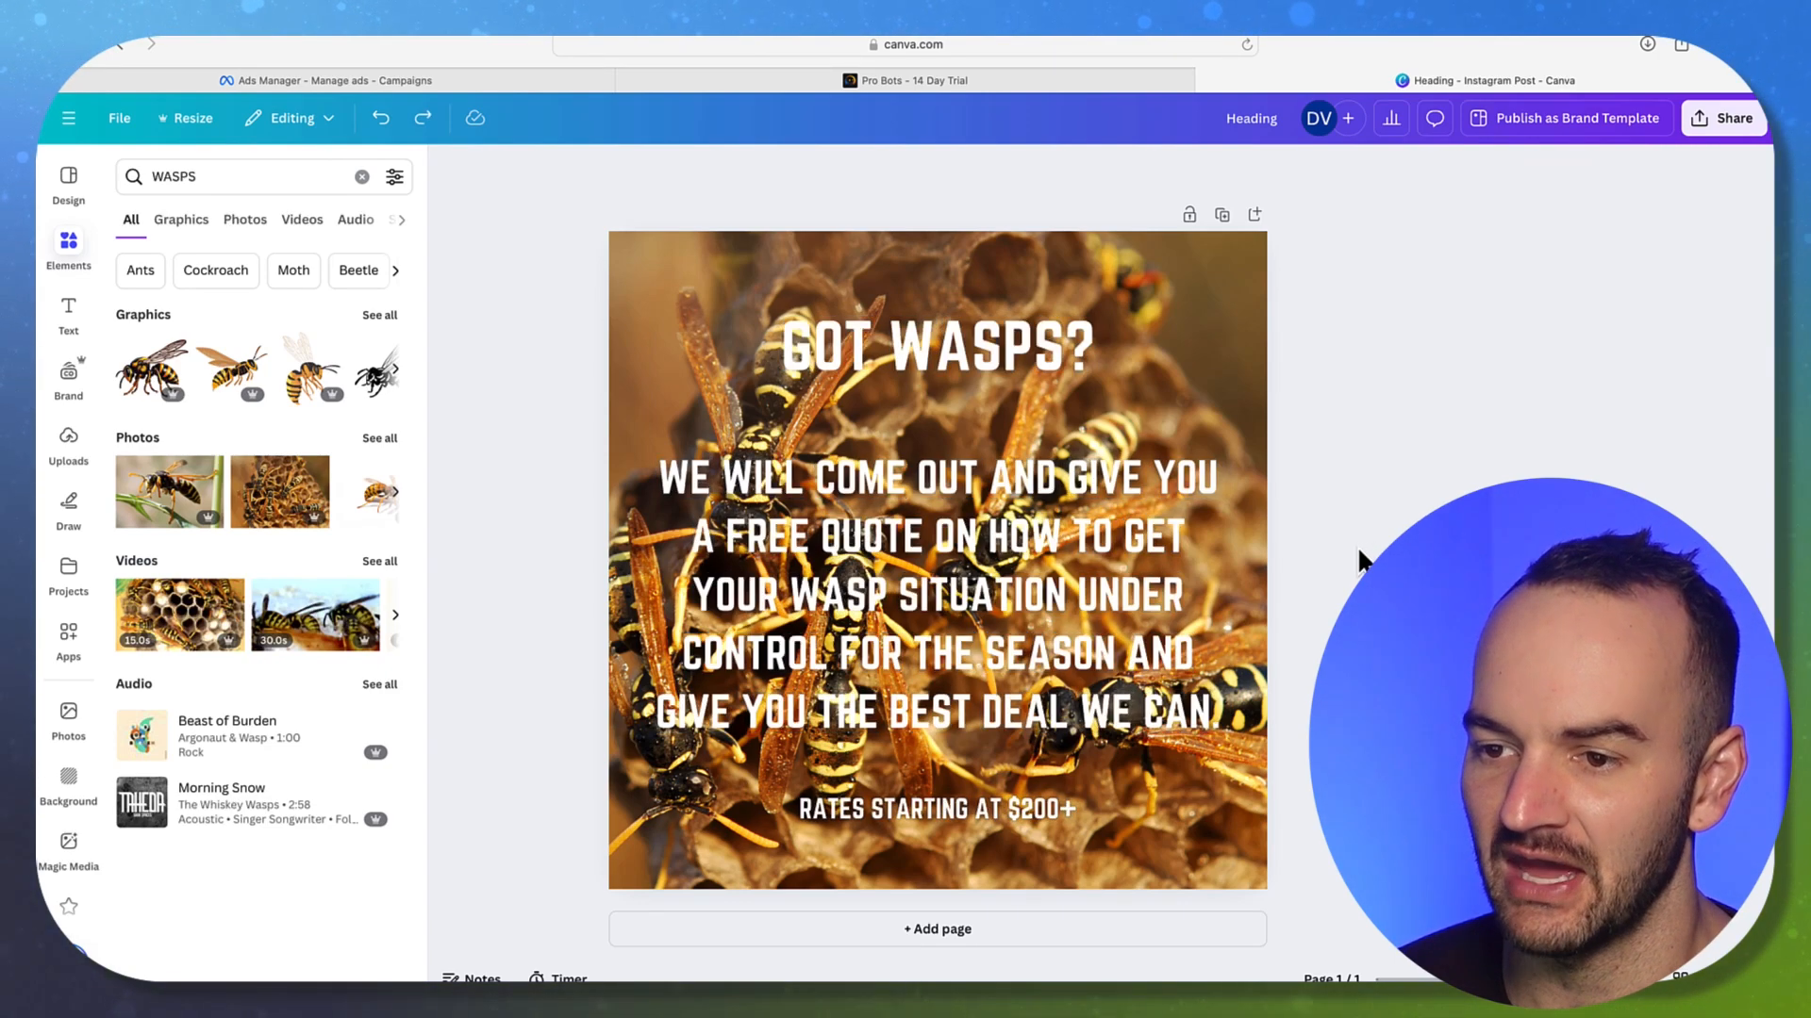
key("ctrl+z")
key("ctrl+z")
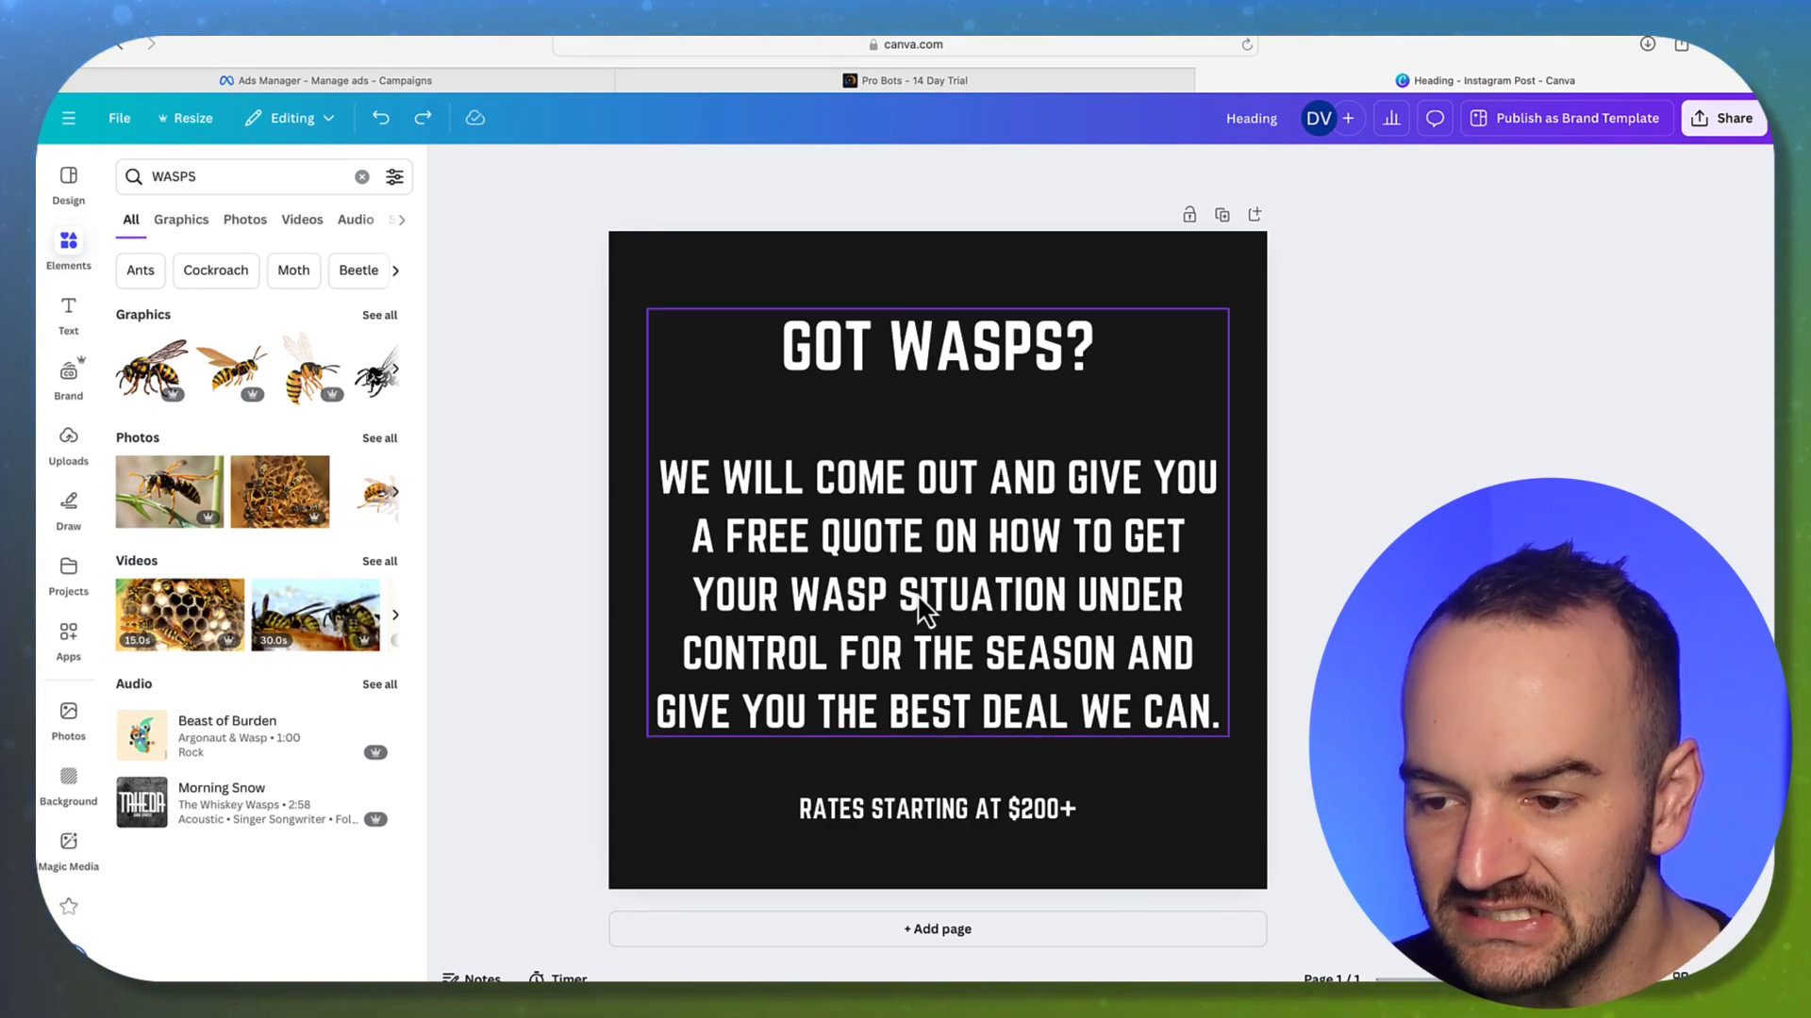
Add a wasp graphic, move it toward the top-left corner, then delete it
left_click(271, 406)
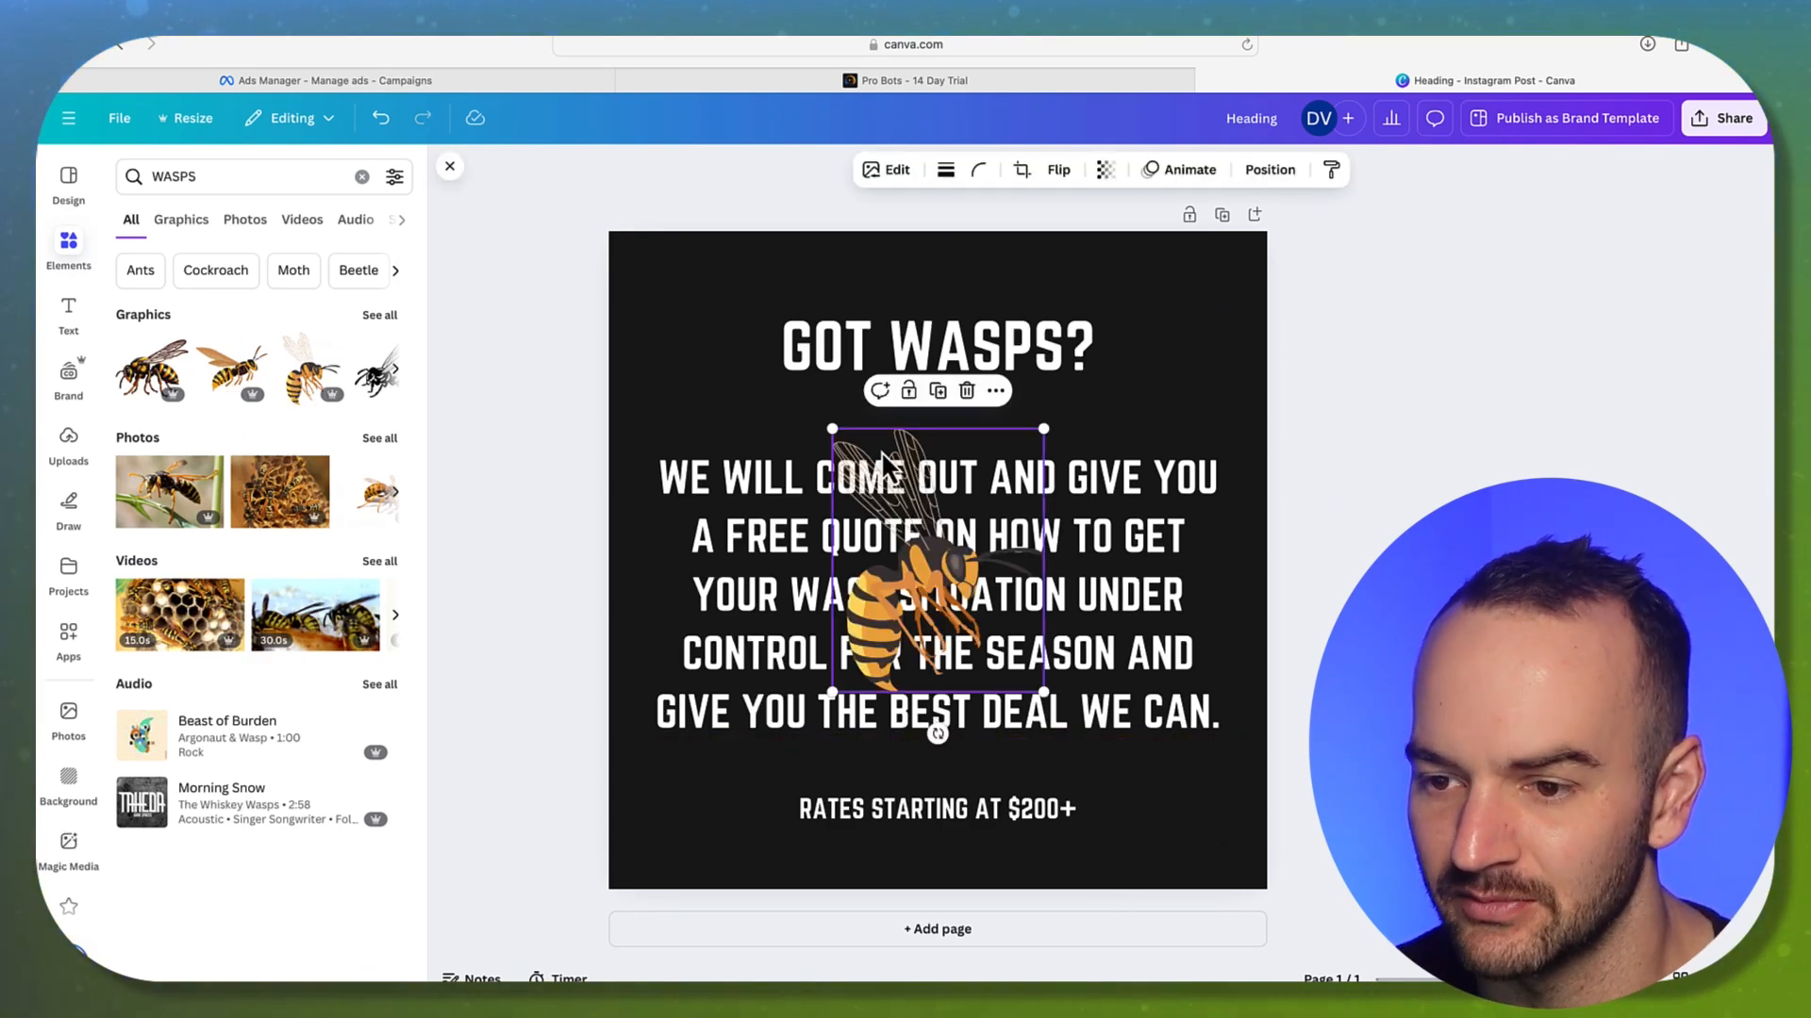
left_click_drag(1005, 601, 800, 403)
key("Delete")
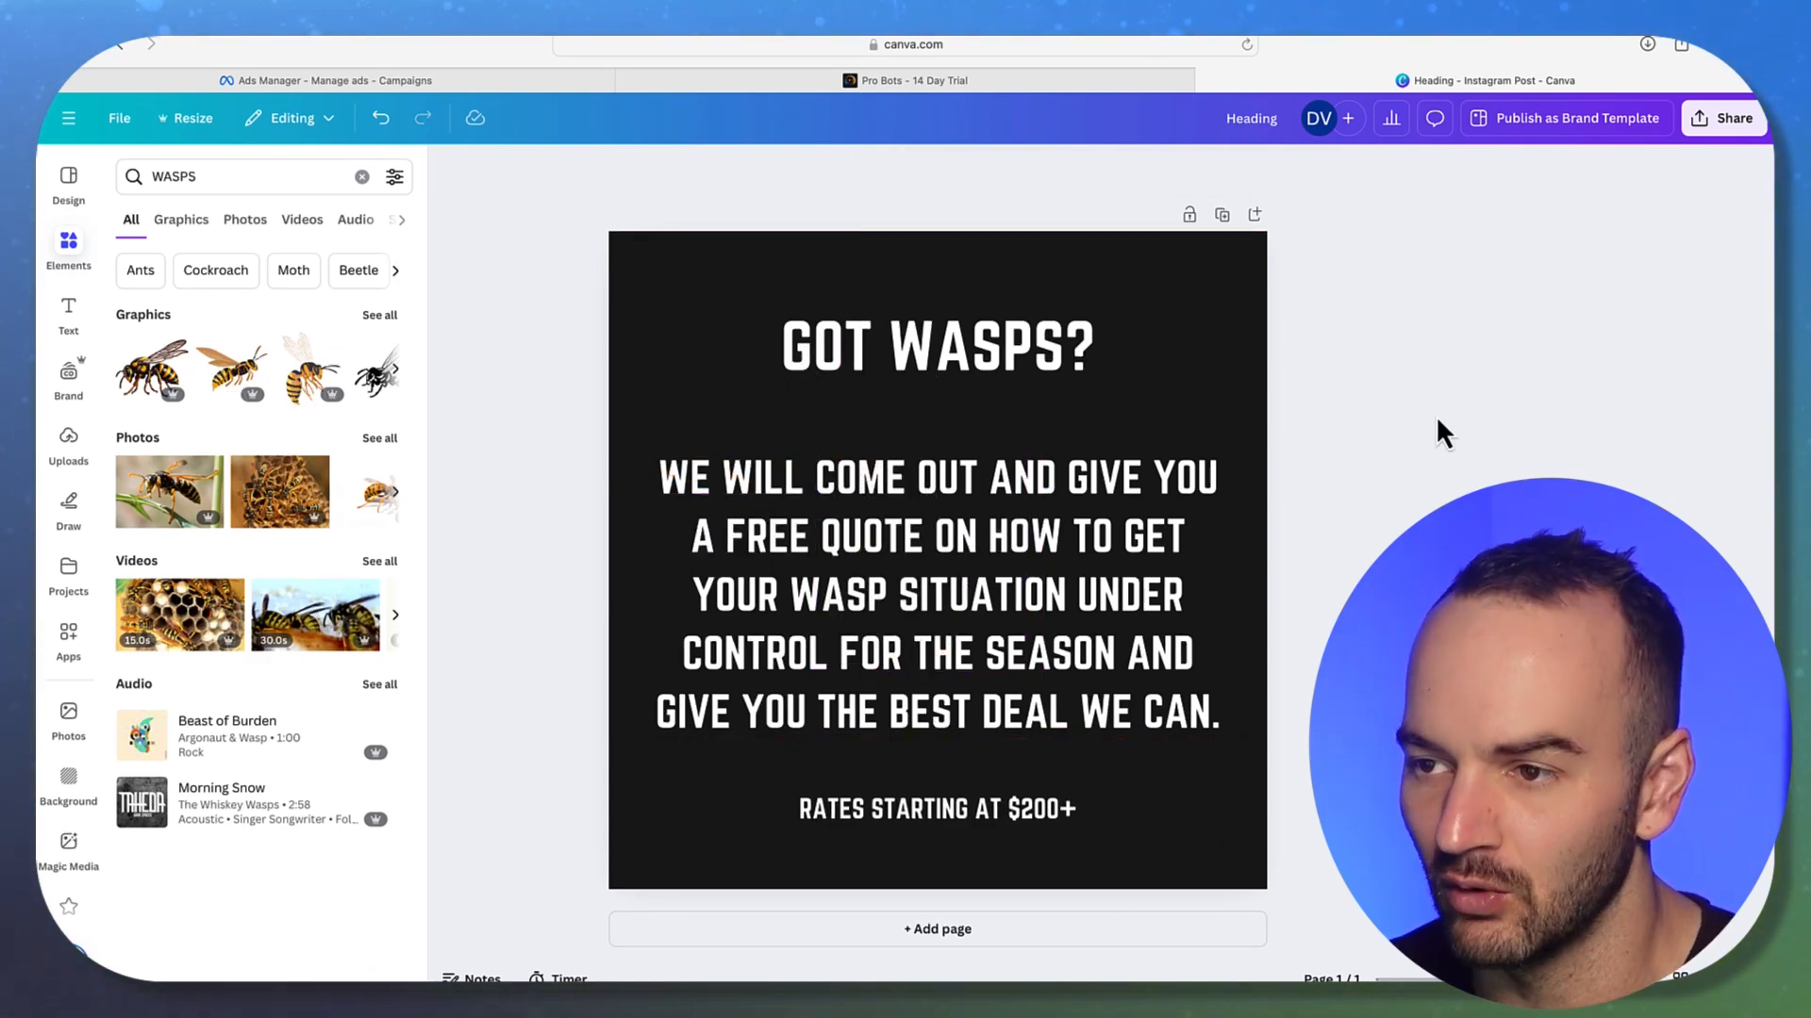
Duplicate the design as page 2, typing the Facebook-ads heading and the 30-day profitable-ads offer
left_click(1243, 217)
left_click(1063, 477)
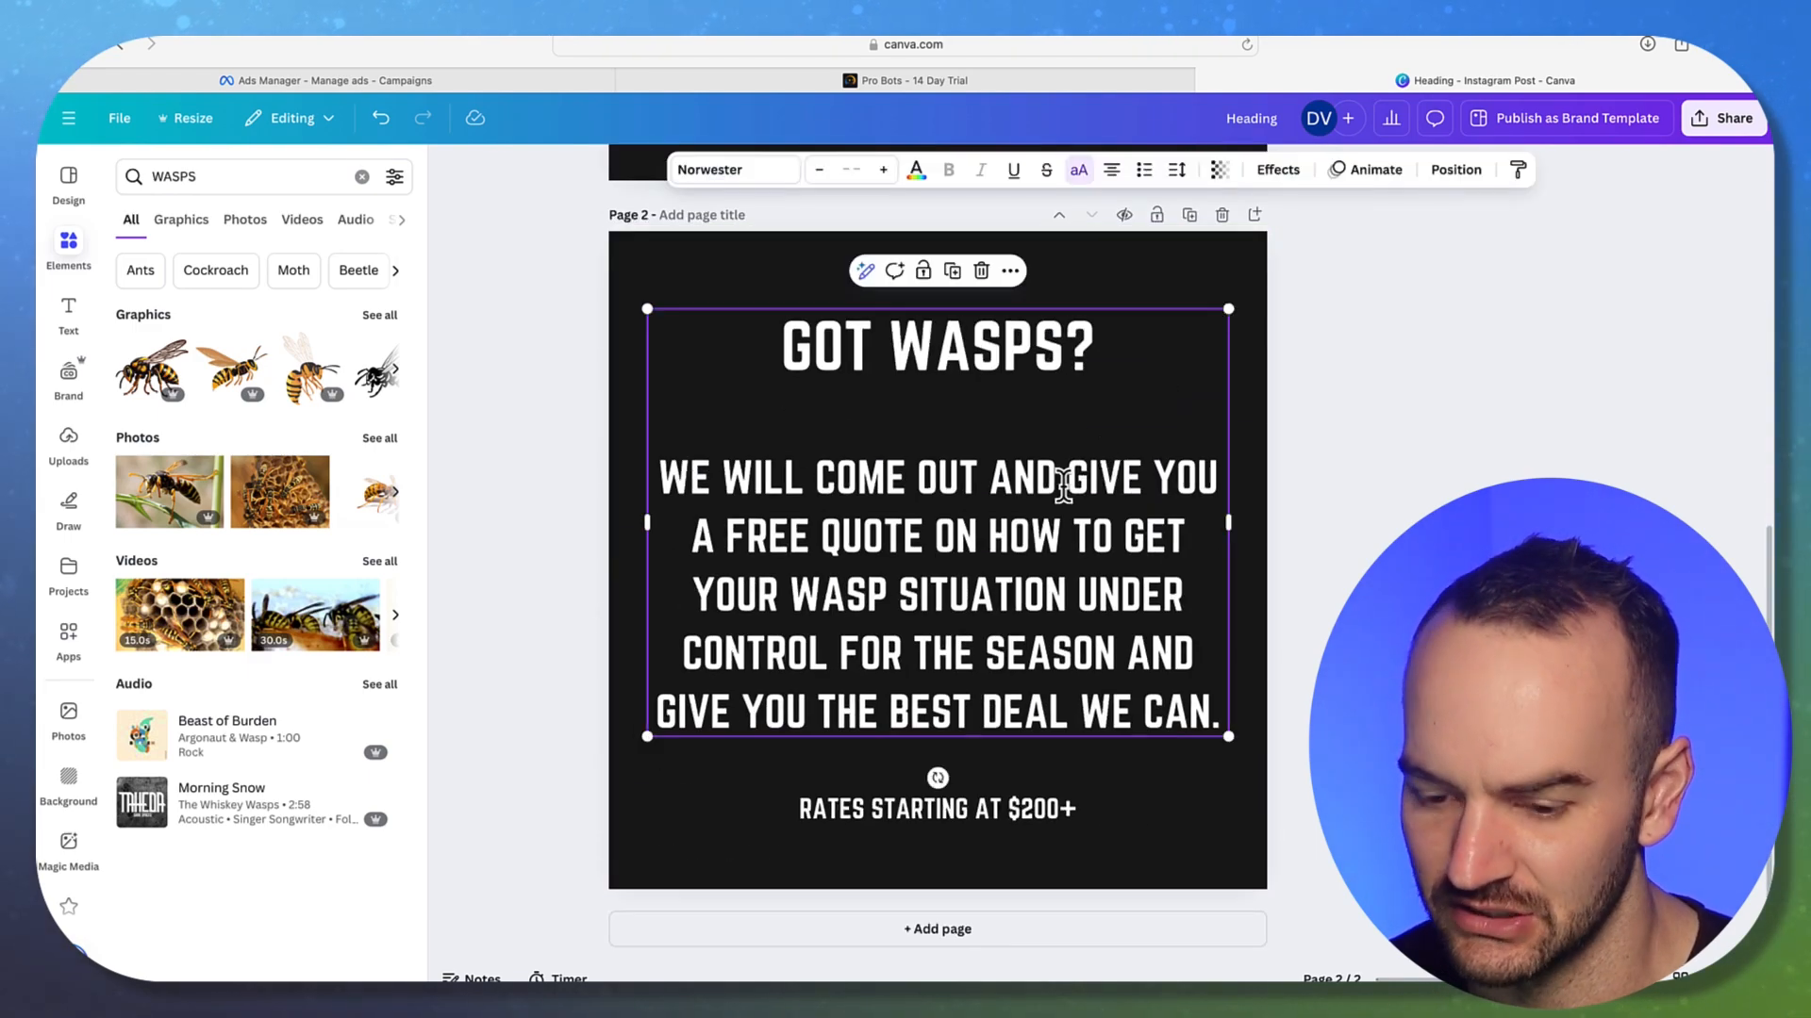
left_click(1064, 486)
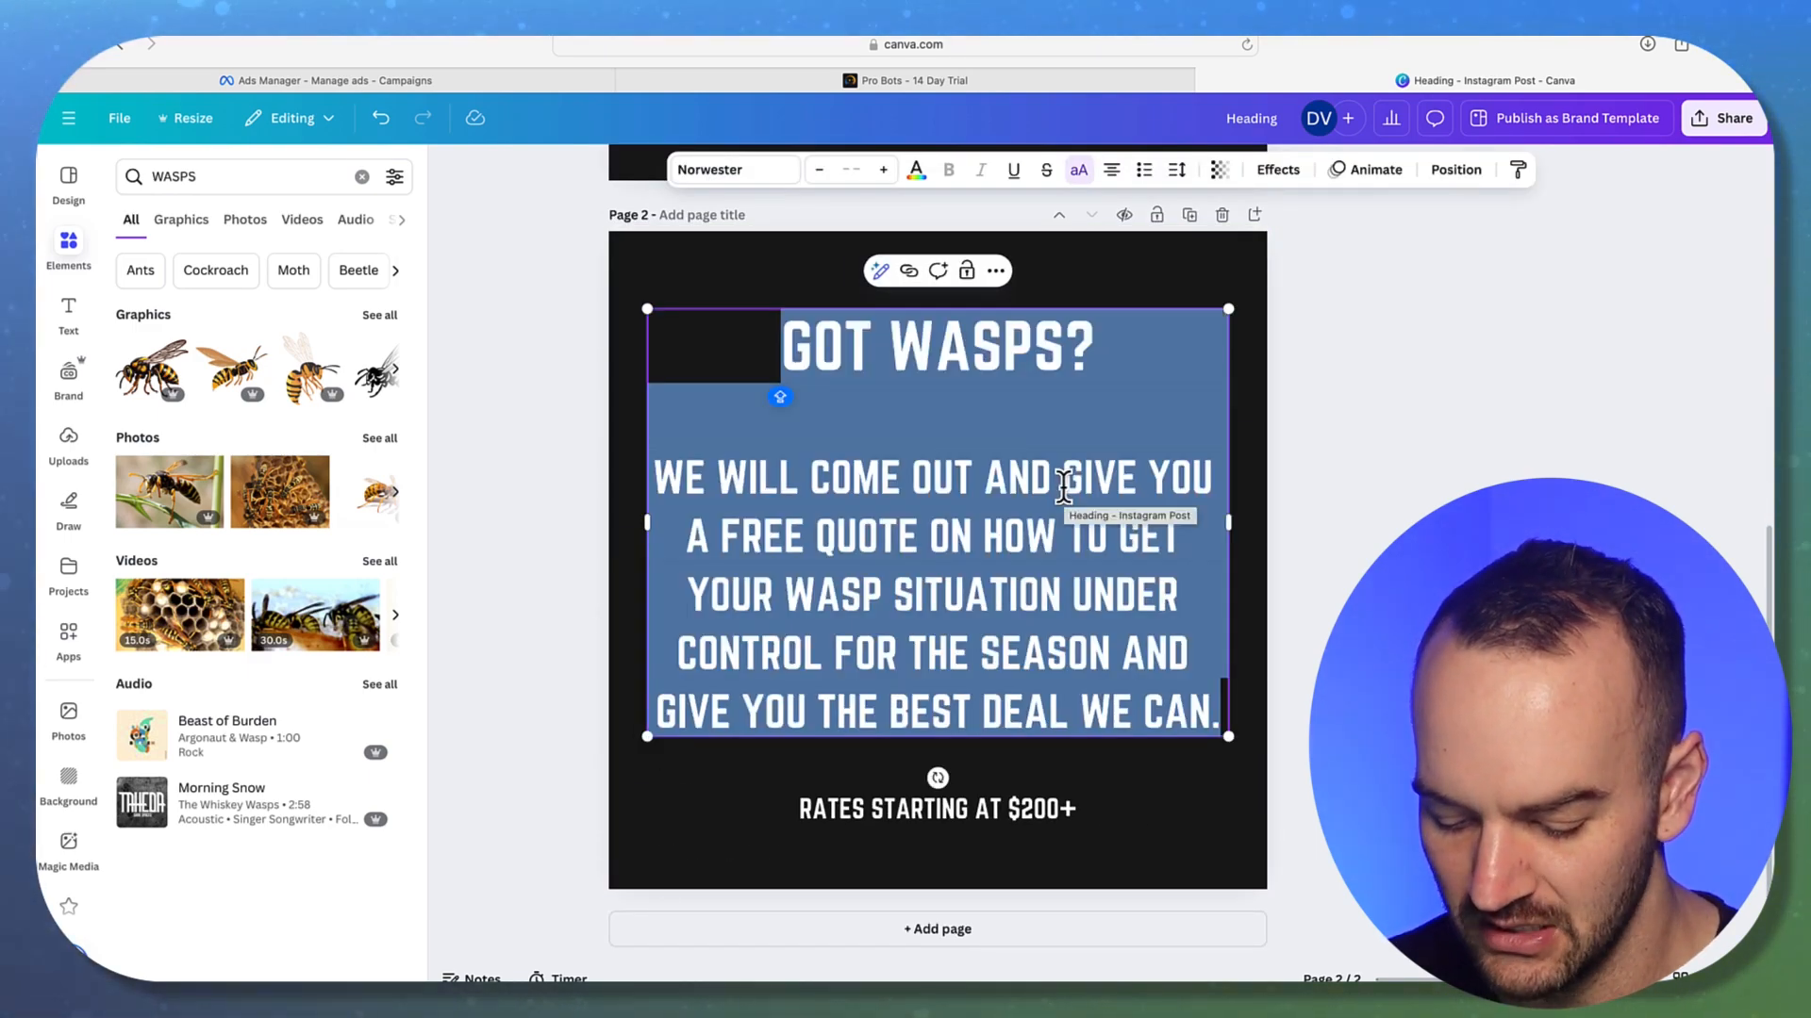
type("BUSINESS O")
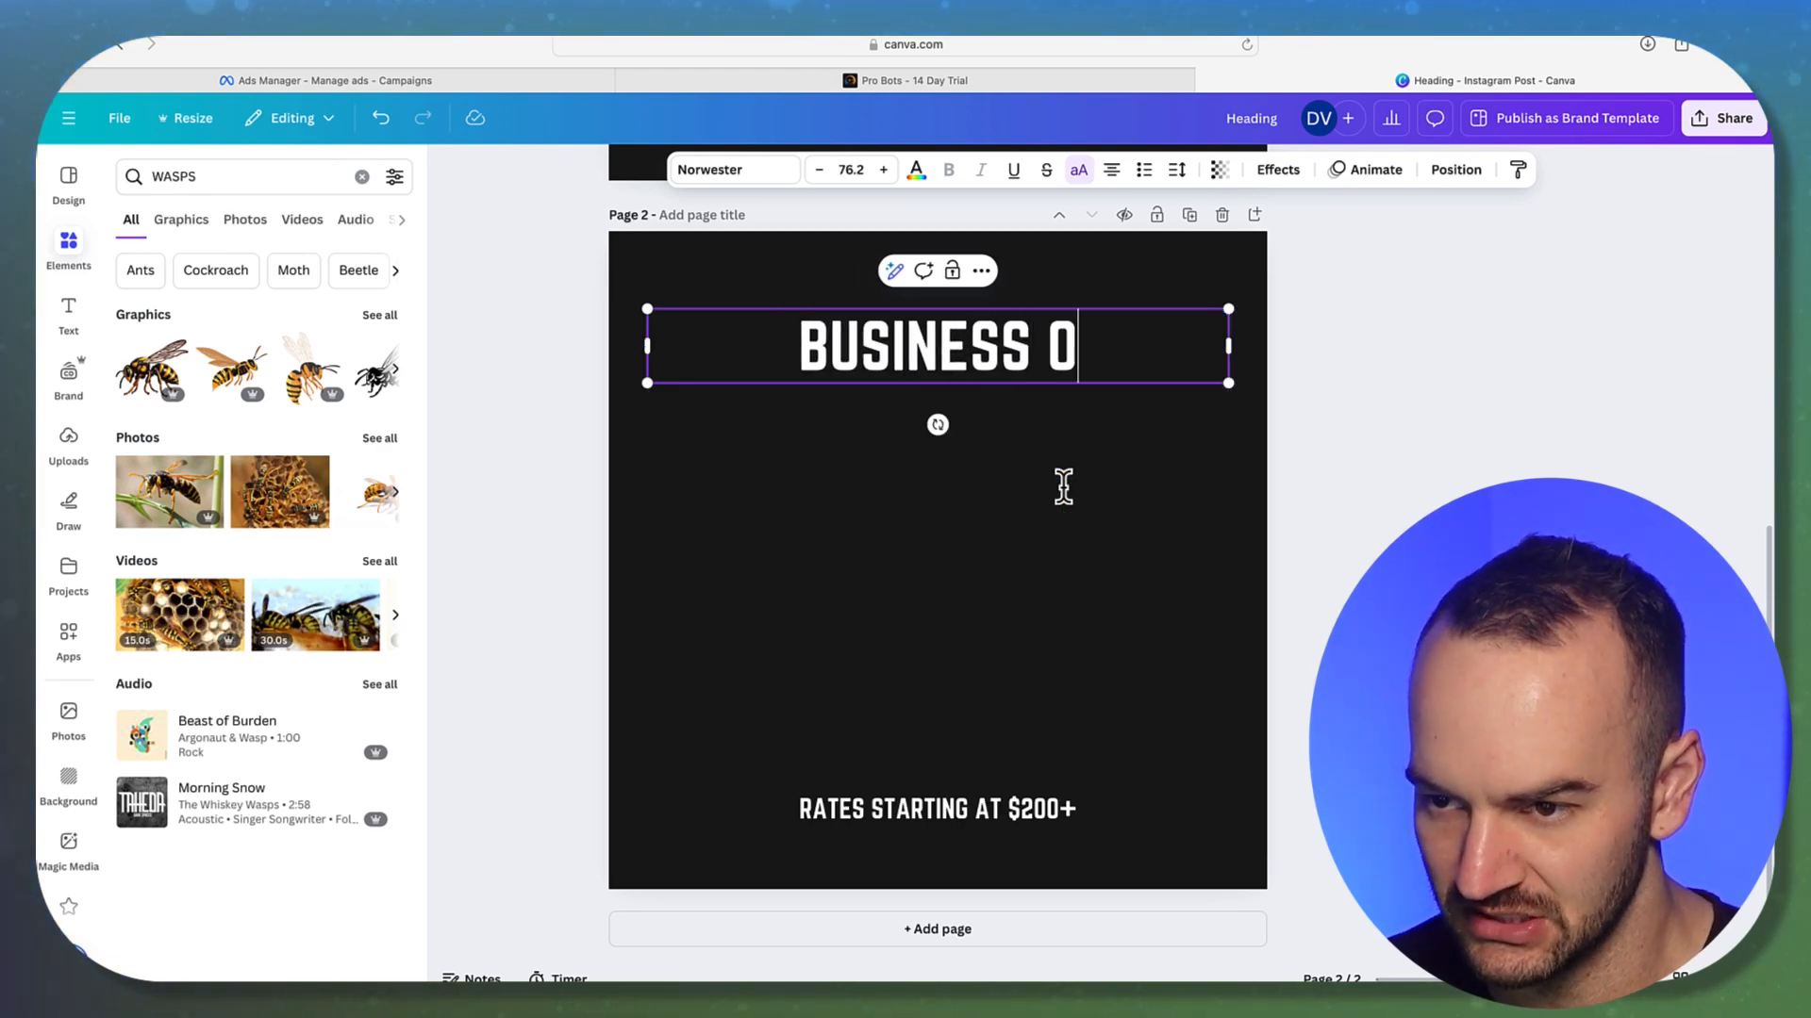
type("WNERS LOOKING TO RUN FA")
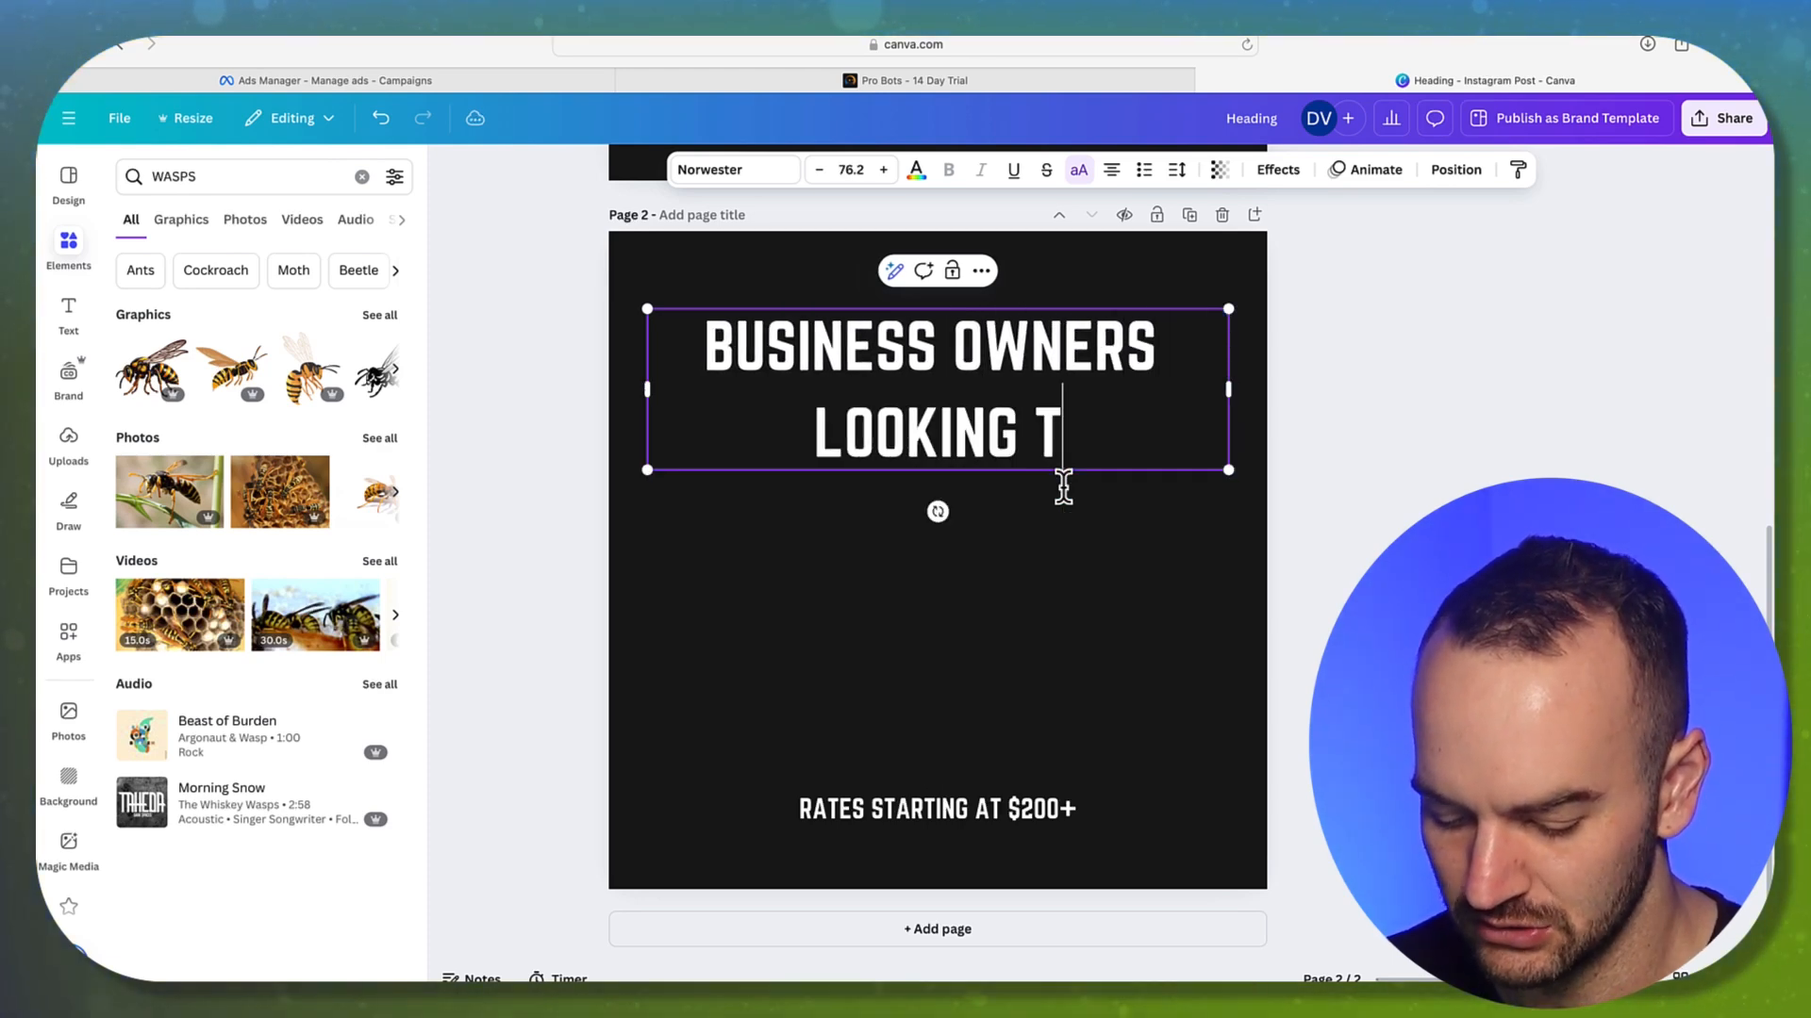
type("CEBOOK A")
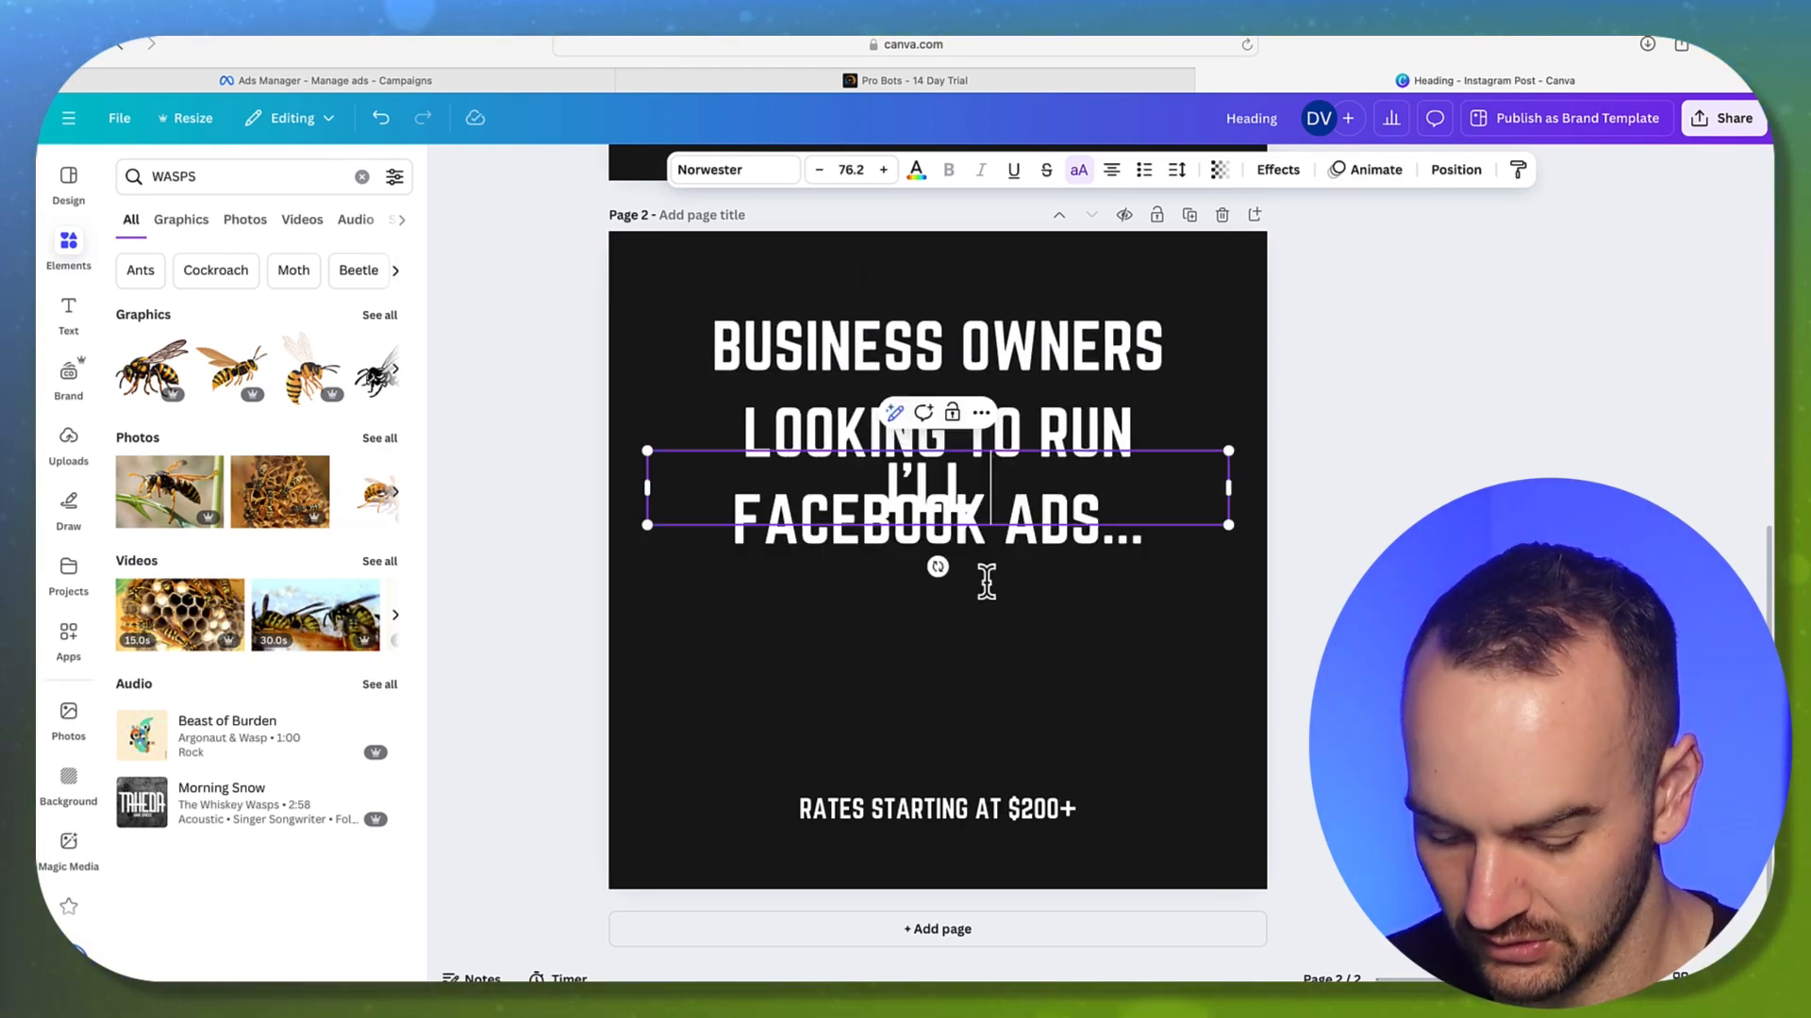
type("TEACH YOU HOW TO RUN PROFITABLE")
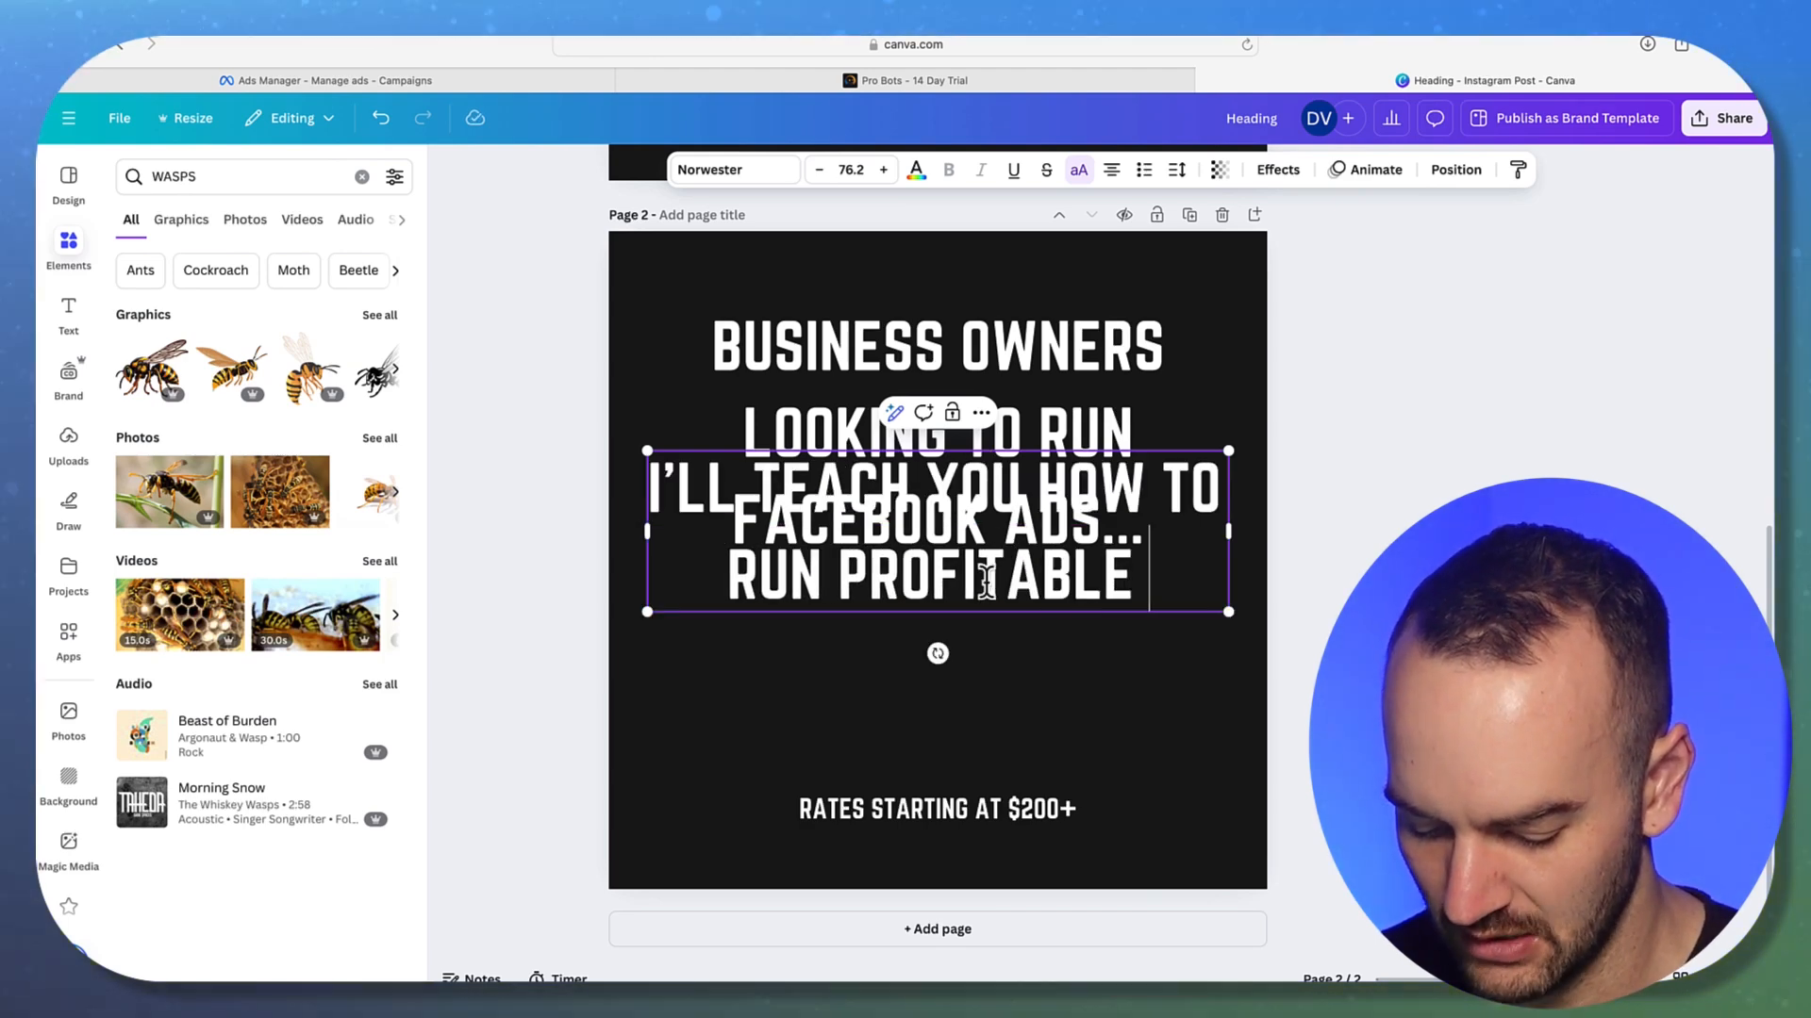
type(" ADS YOURSELF IN 30")
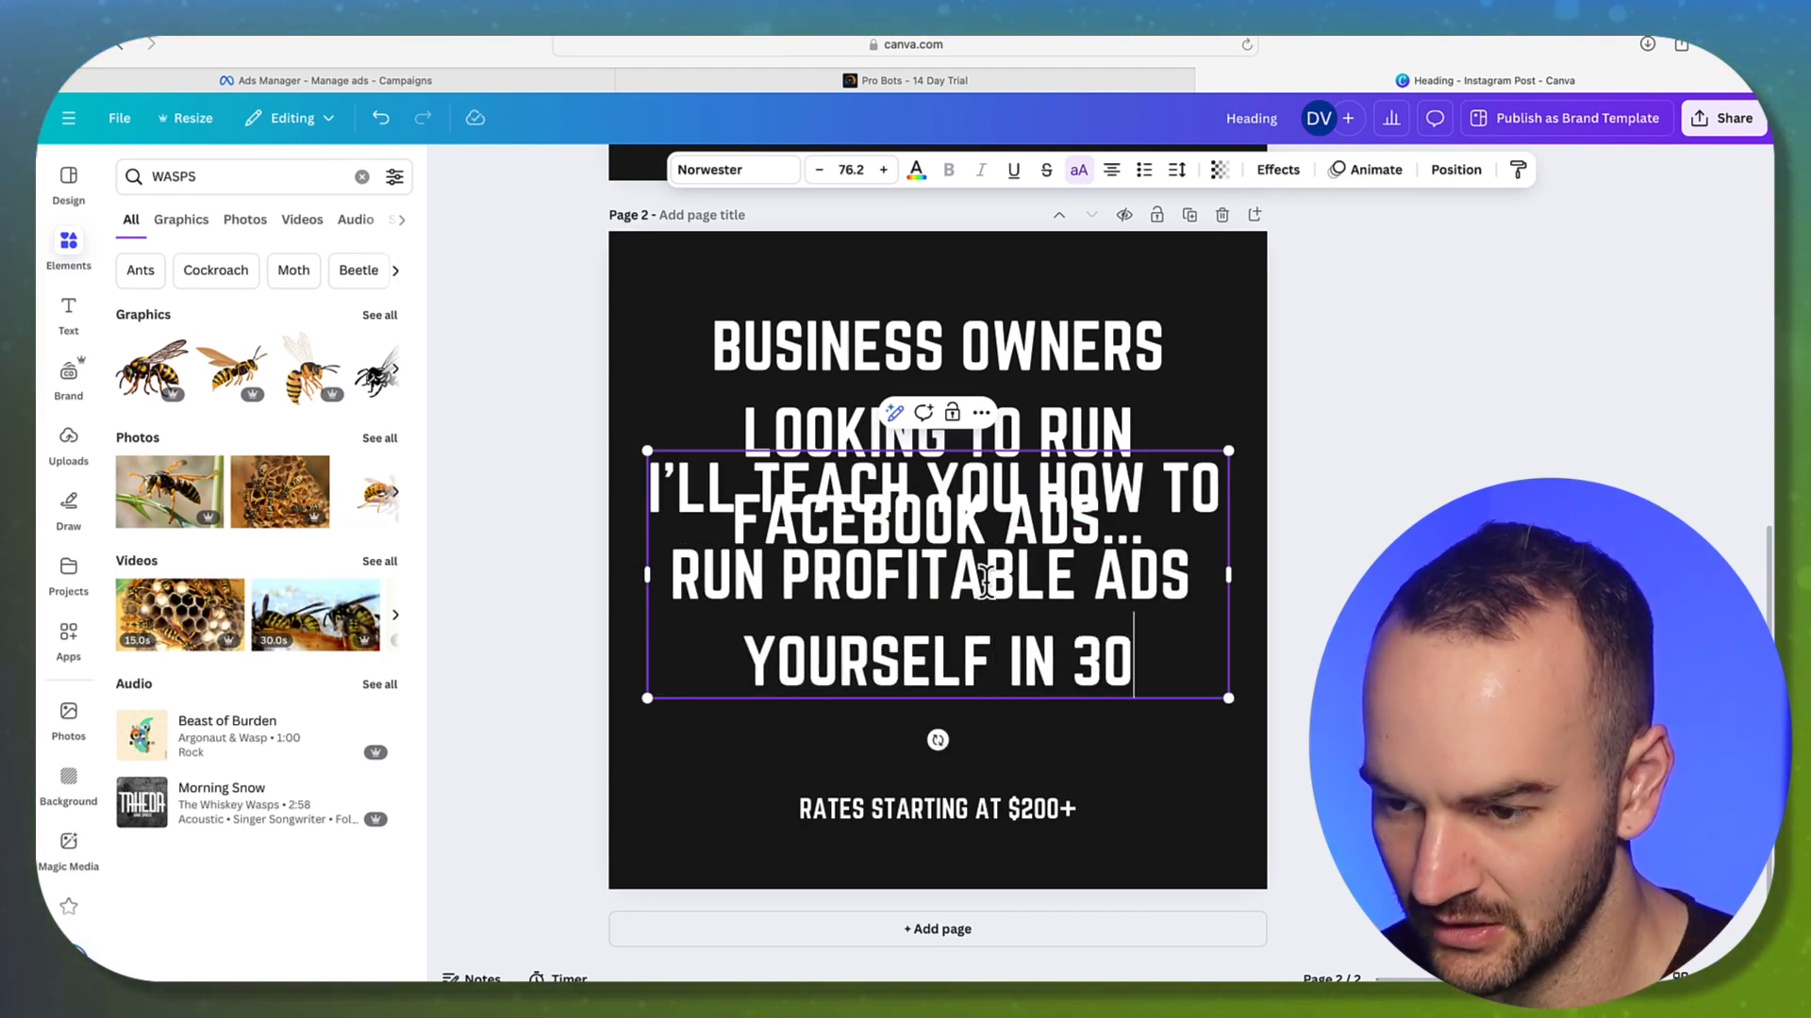
type(" DAYS FOR ONL")
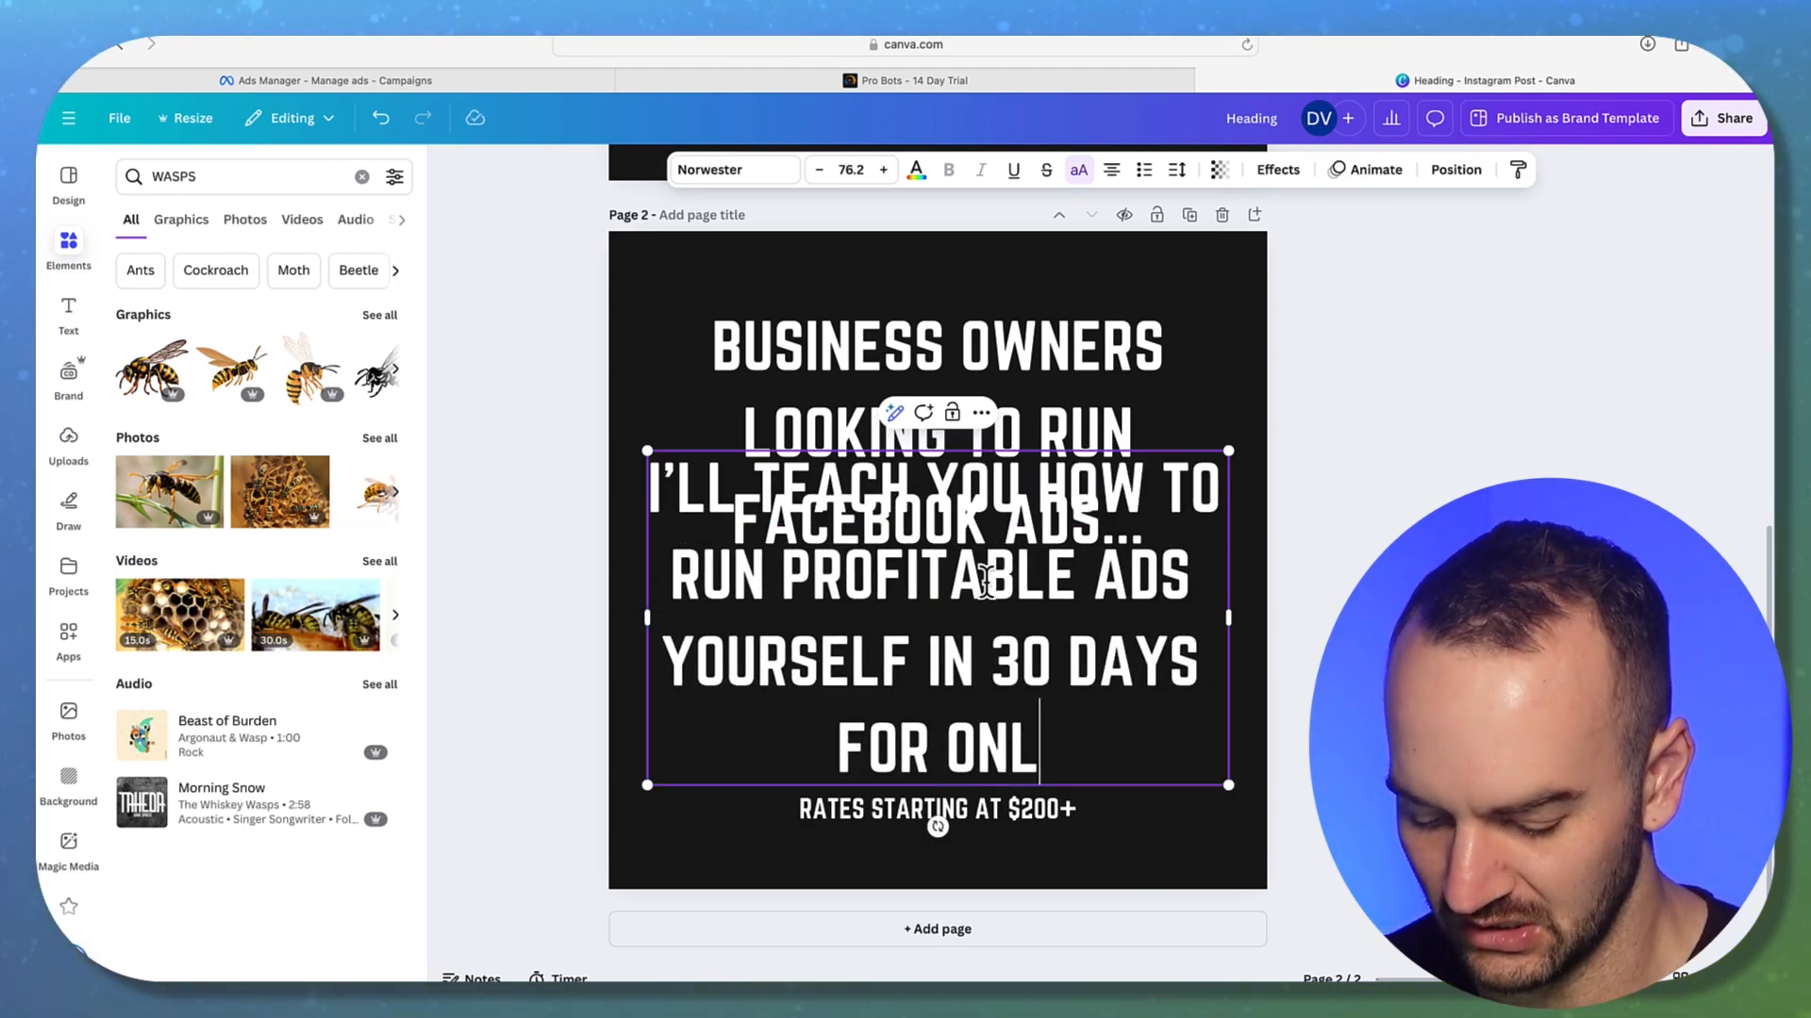
type("Y A ONE TIE FEE")
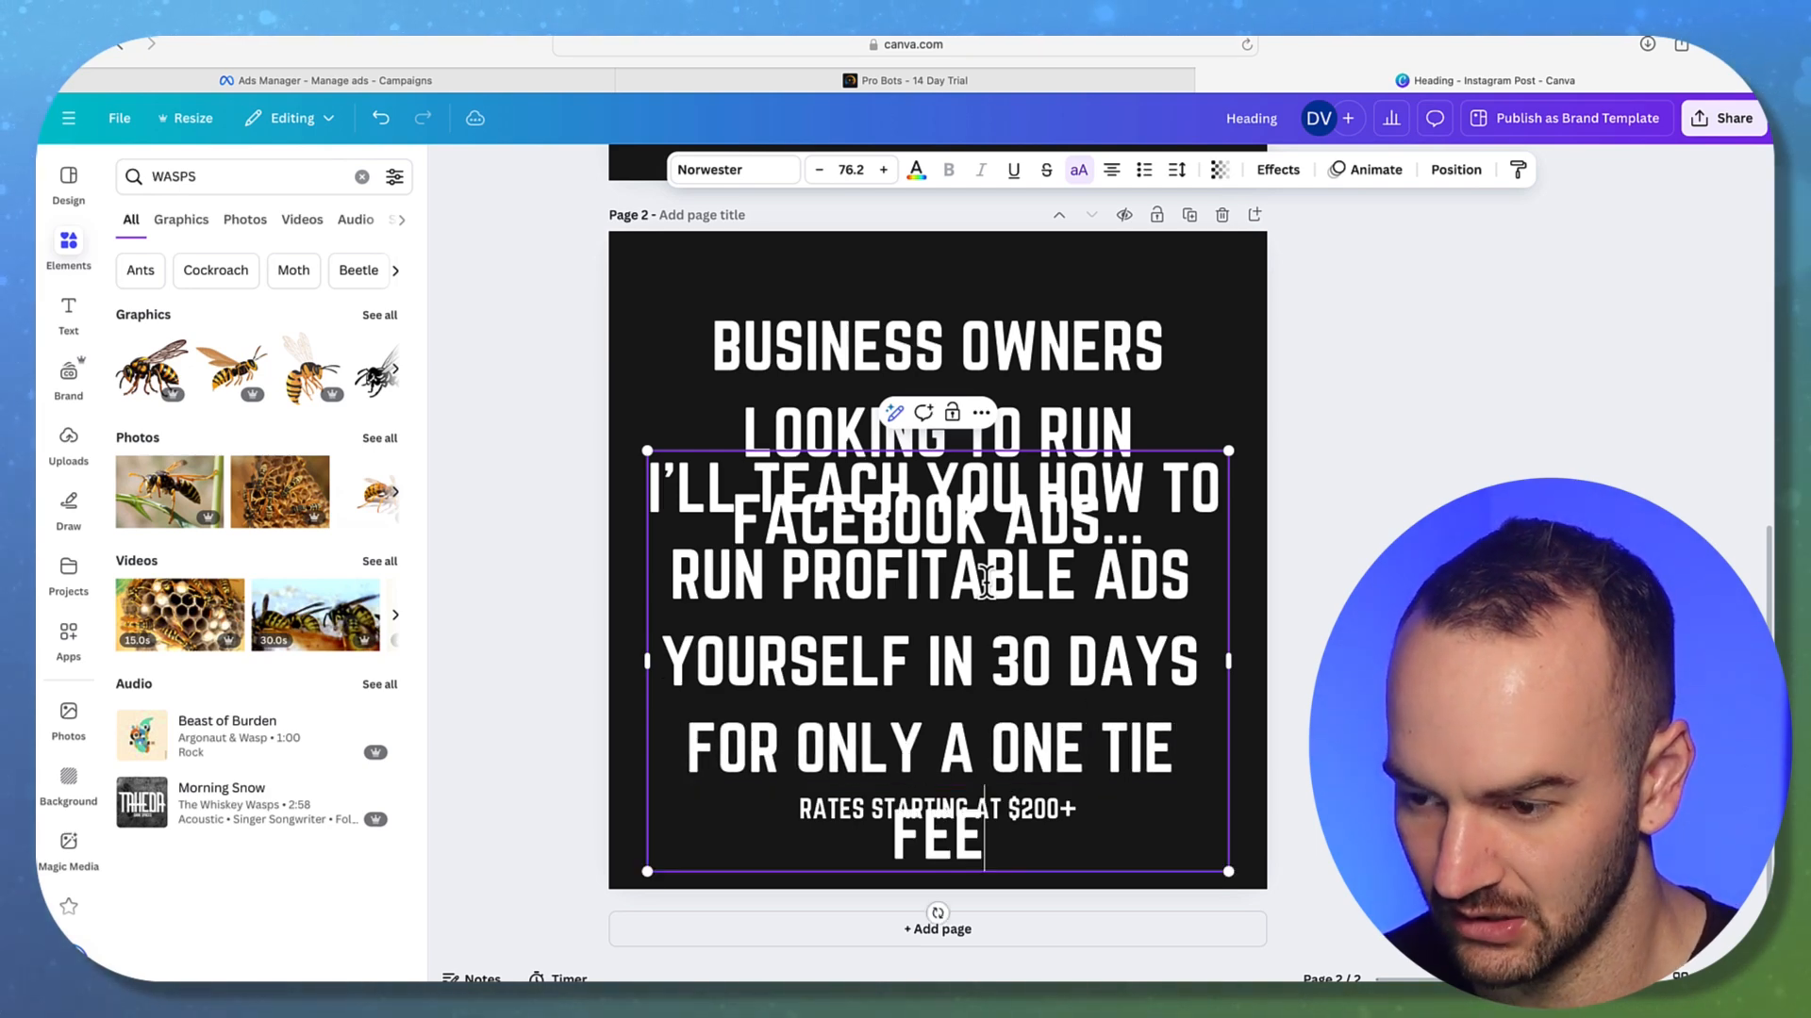
type(" OF")
left_click(846, 176)
Set the page 2 body text to size 58 in Roboto
type("58")
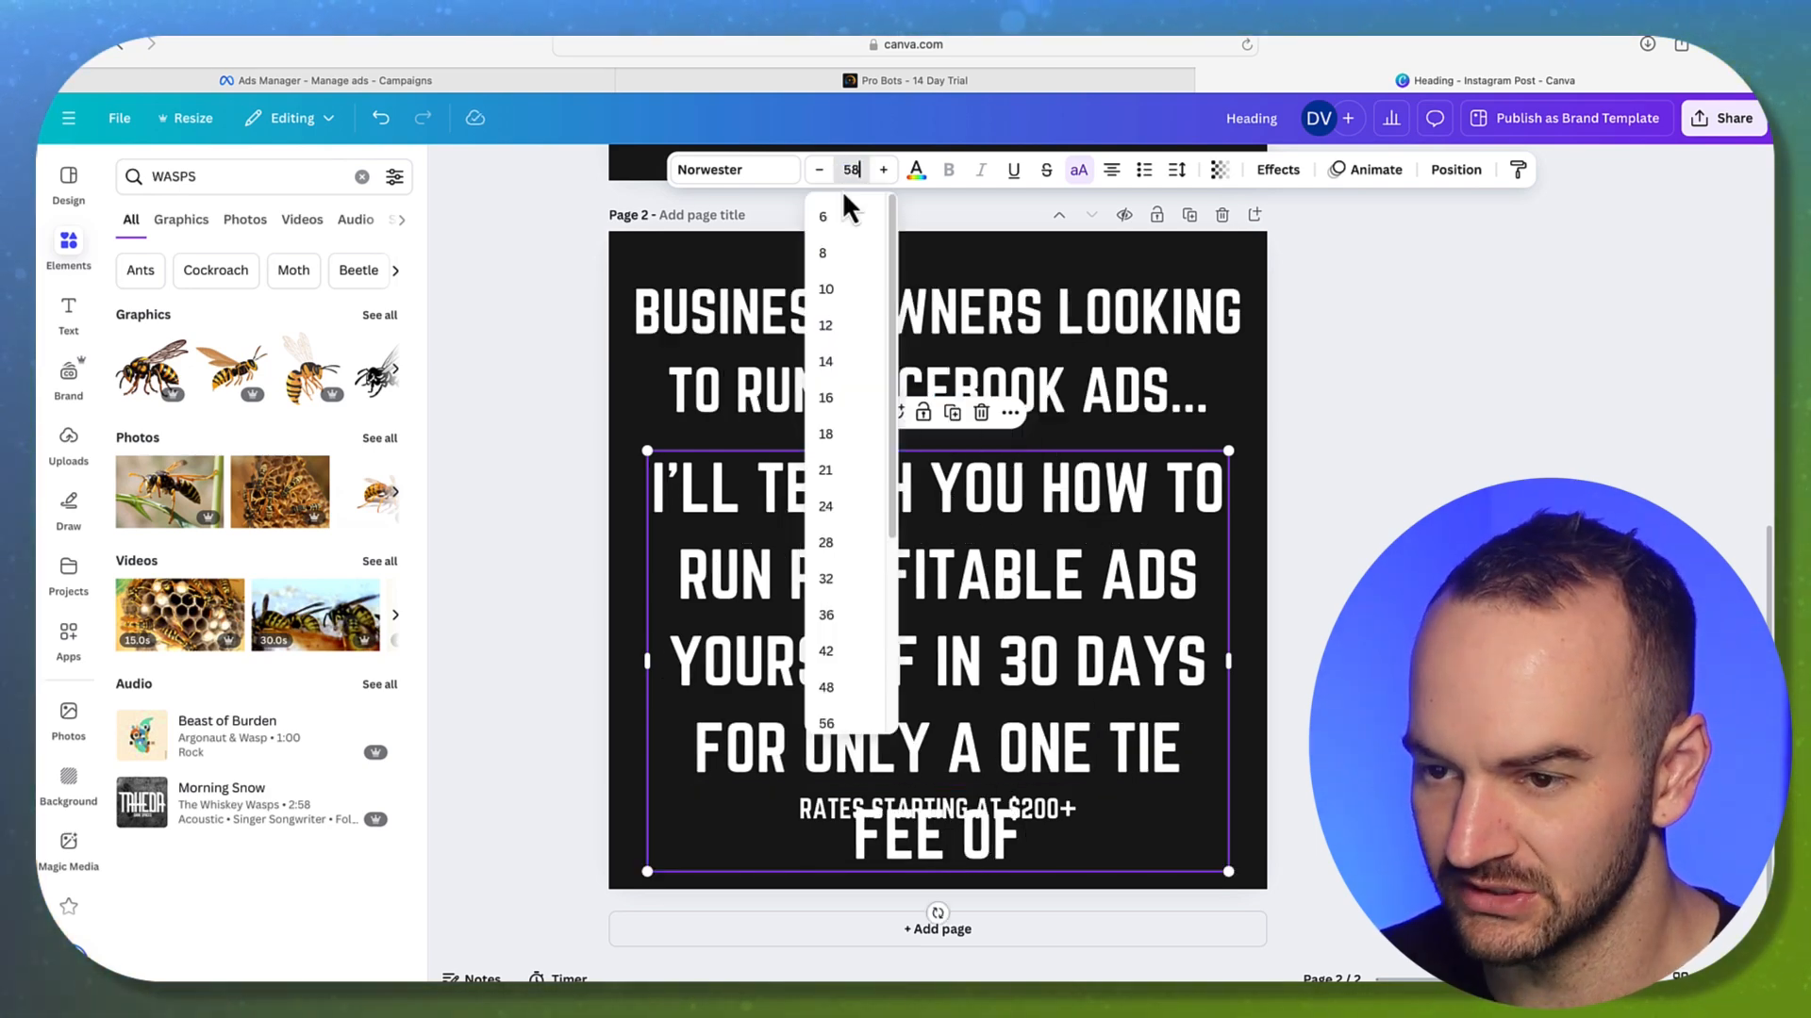
key("Return")
left_click(1535, 411)
left_click(1035, 589)
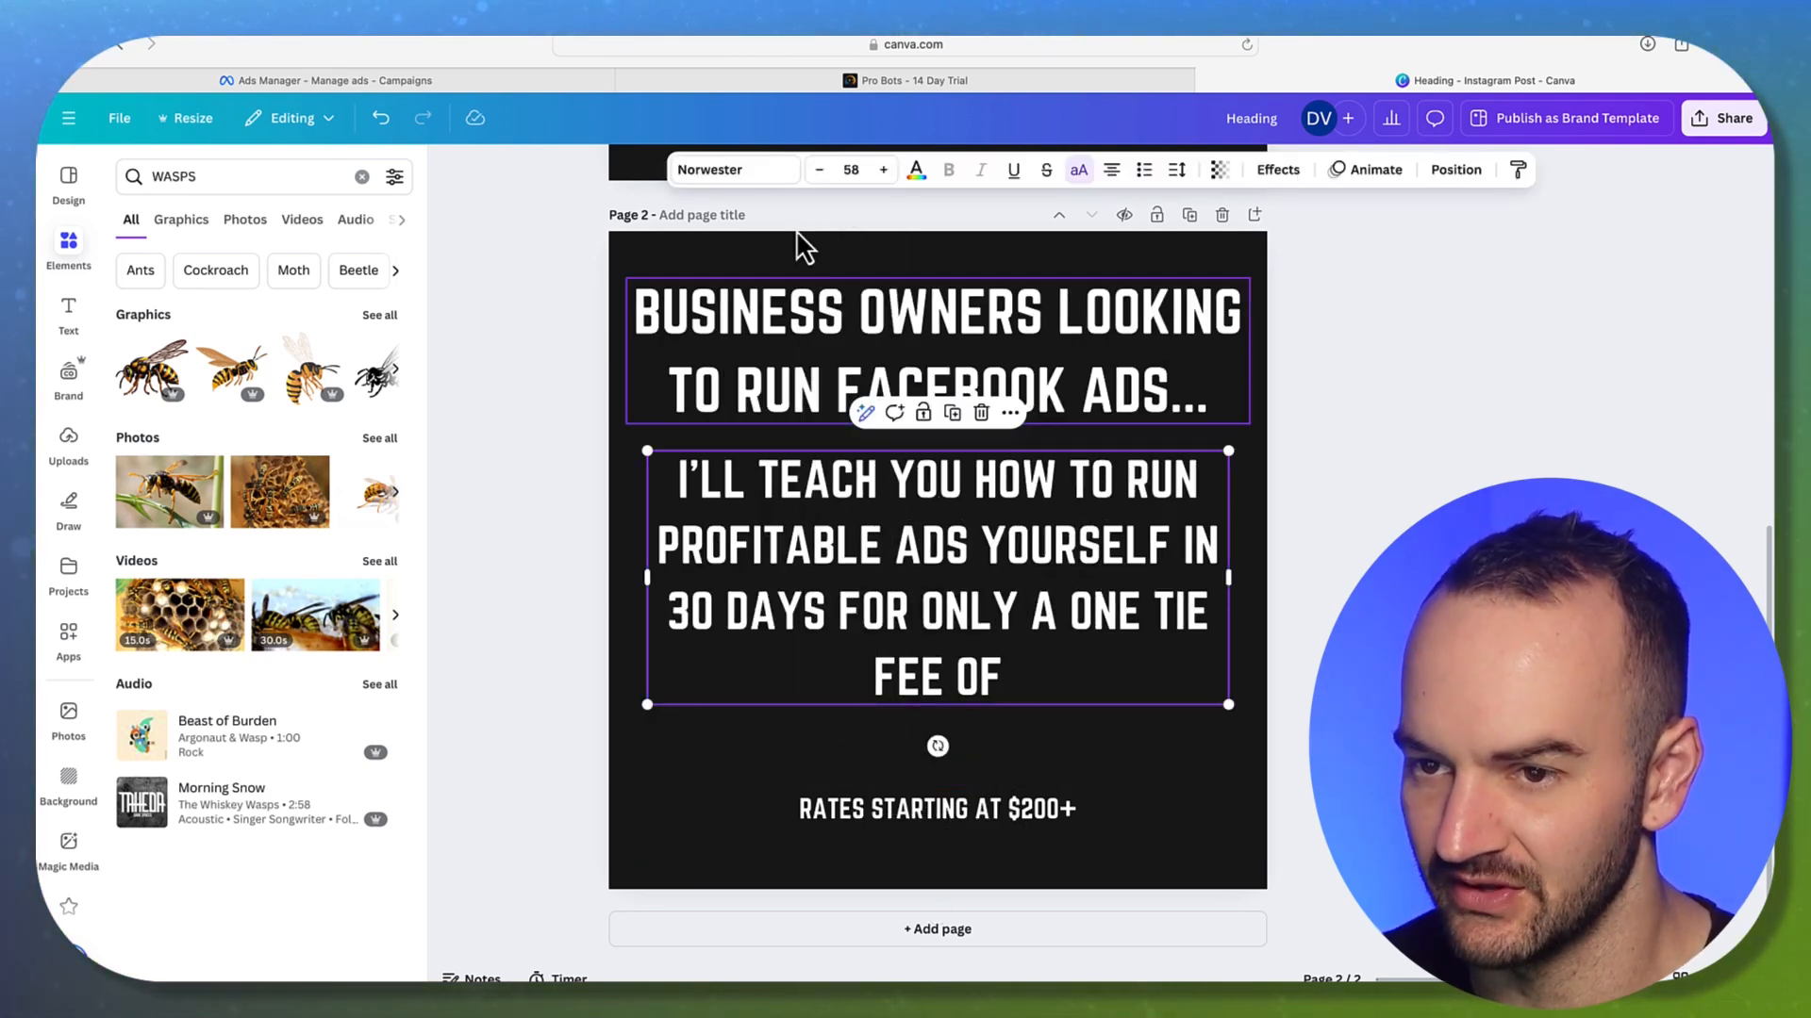
left_click(750, 180)
left_click(203, 514)
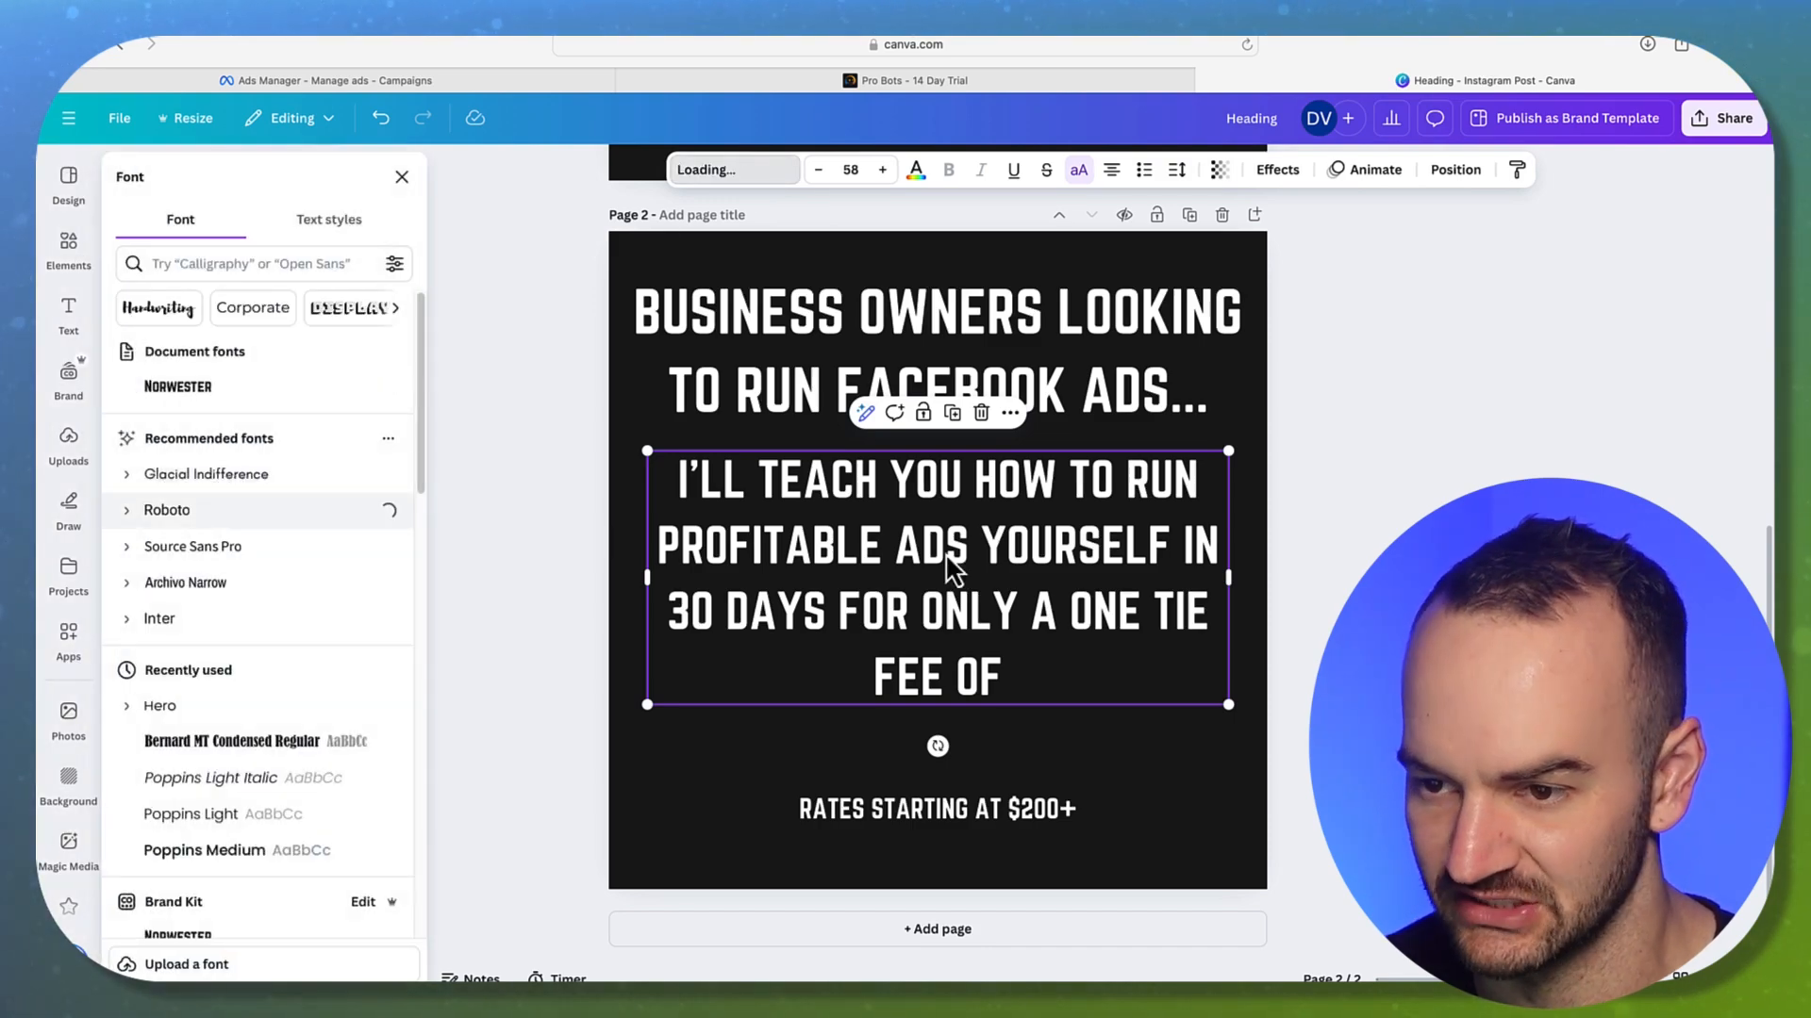
left_click(710, 592)
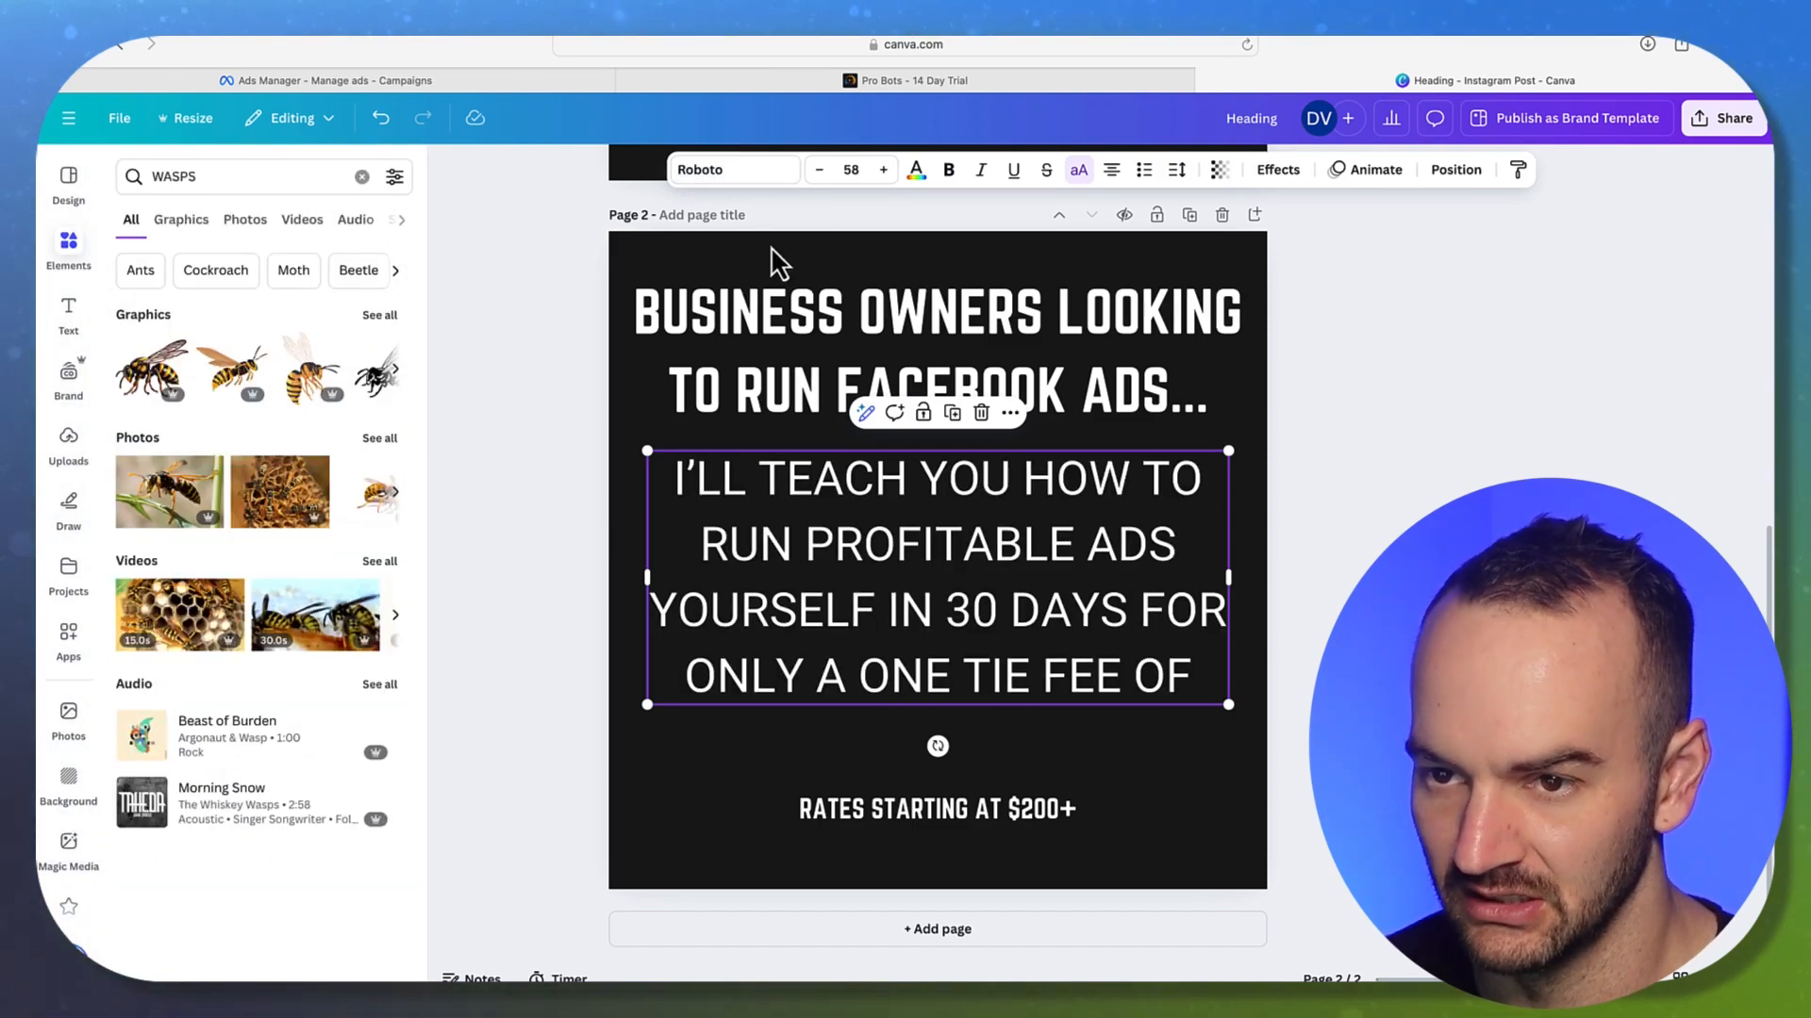
left_click(1414, 483)
Resize the page 2 heading and tighten its line spacing to 1.18
left_click(1212, 370)
scroll(1418, 412, "up", 7)
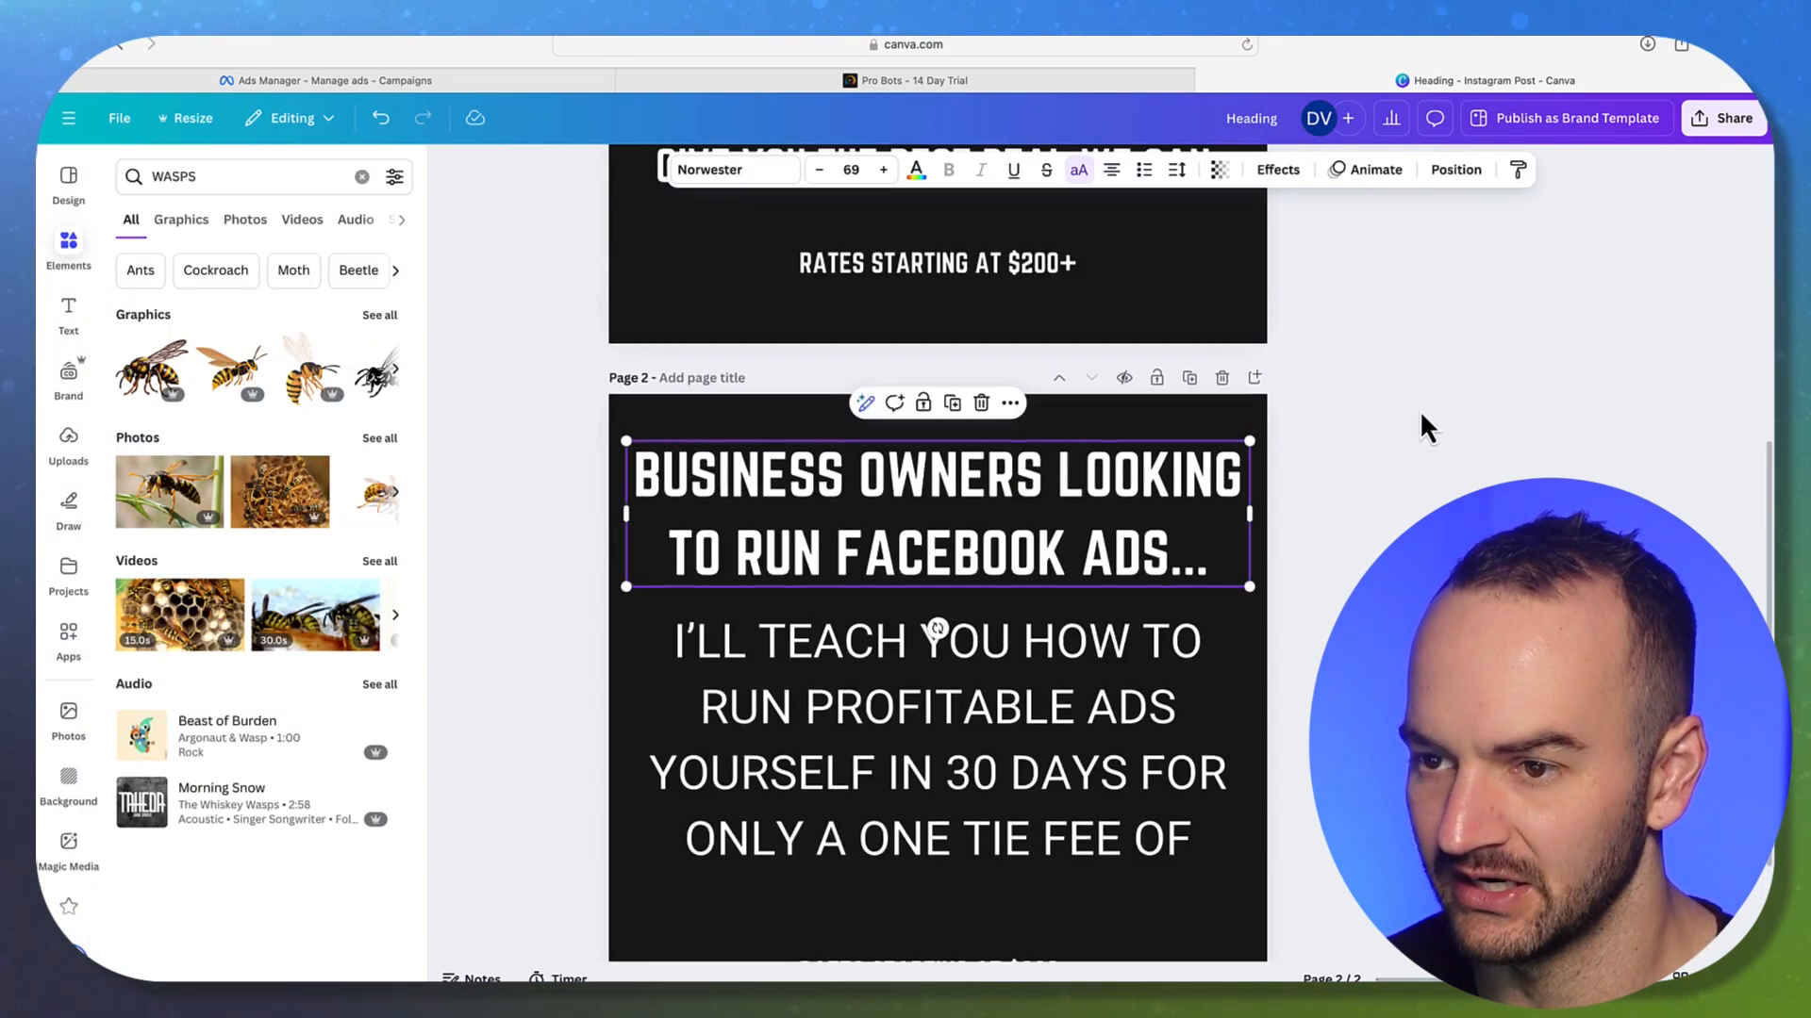
scroll(1416, 420, "down", 7)
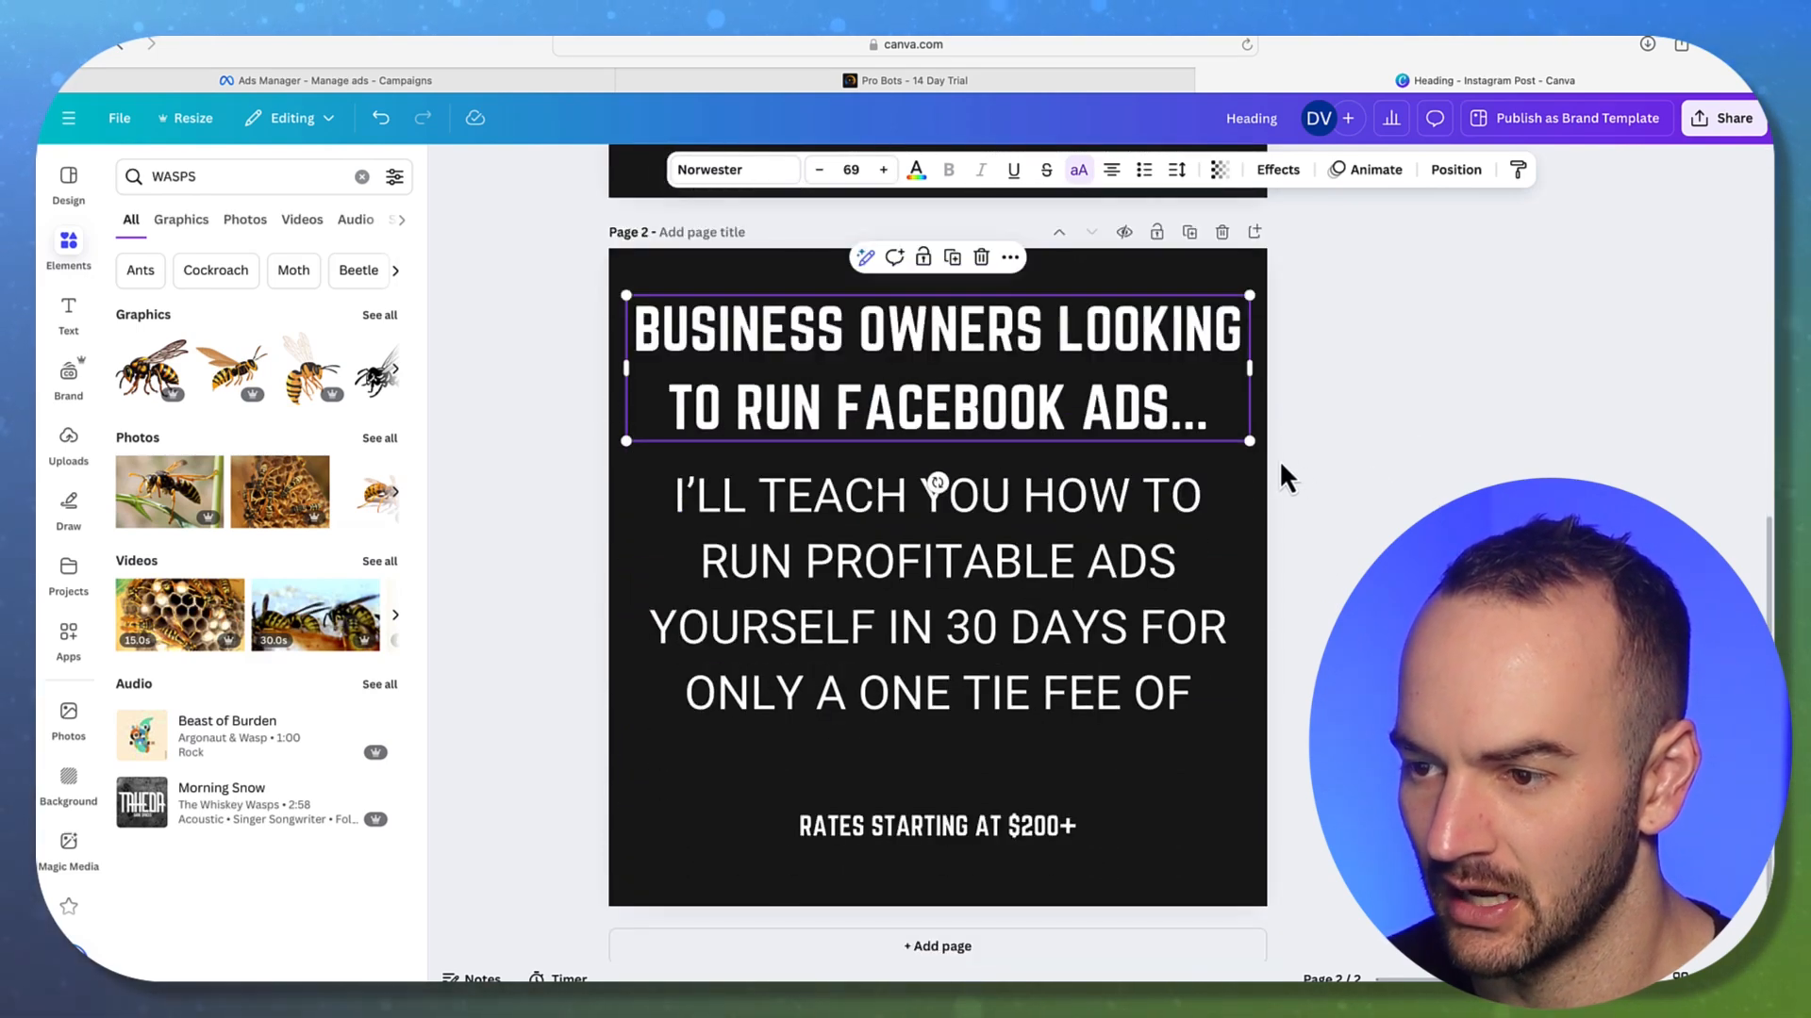
left_click_drag(1251, 439, 1226, 460)
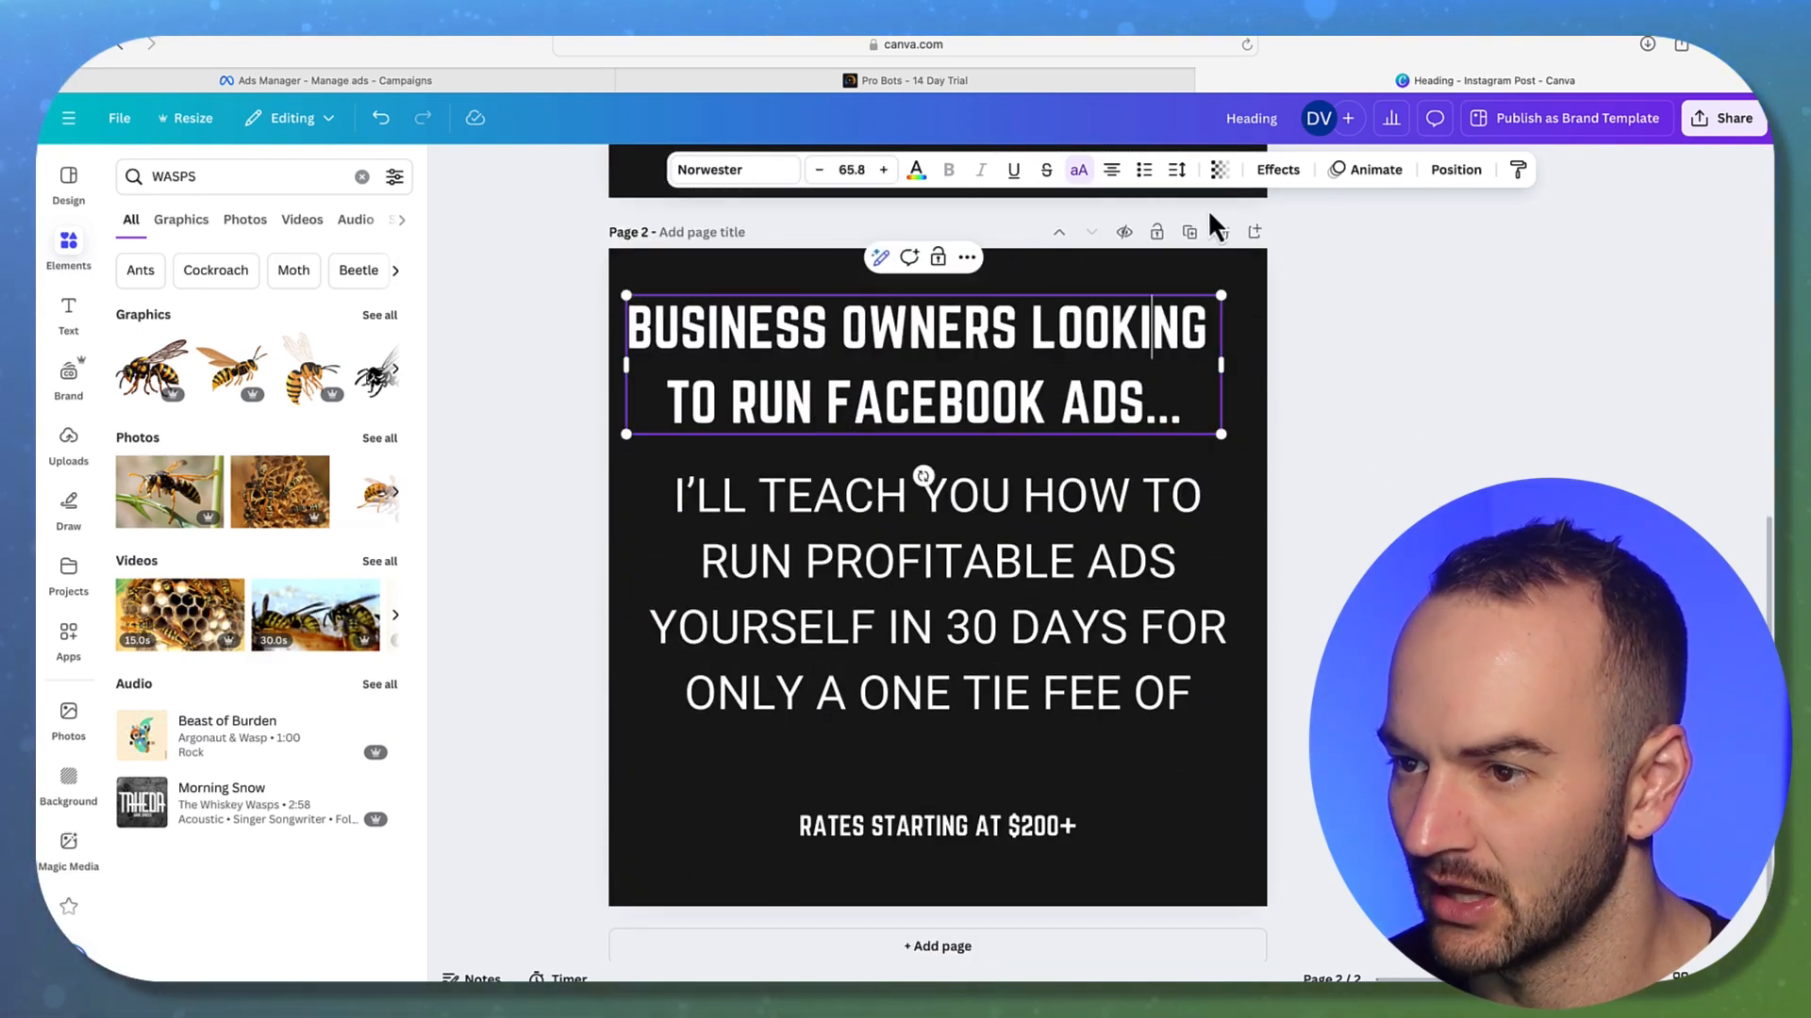
left_click(1177, 170)
left_click_drag(1143, 308, 1130, 308)
left_click(1562, 388)
left_click(943, 388)
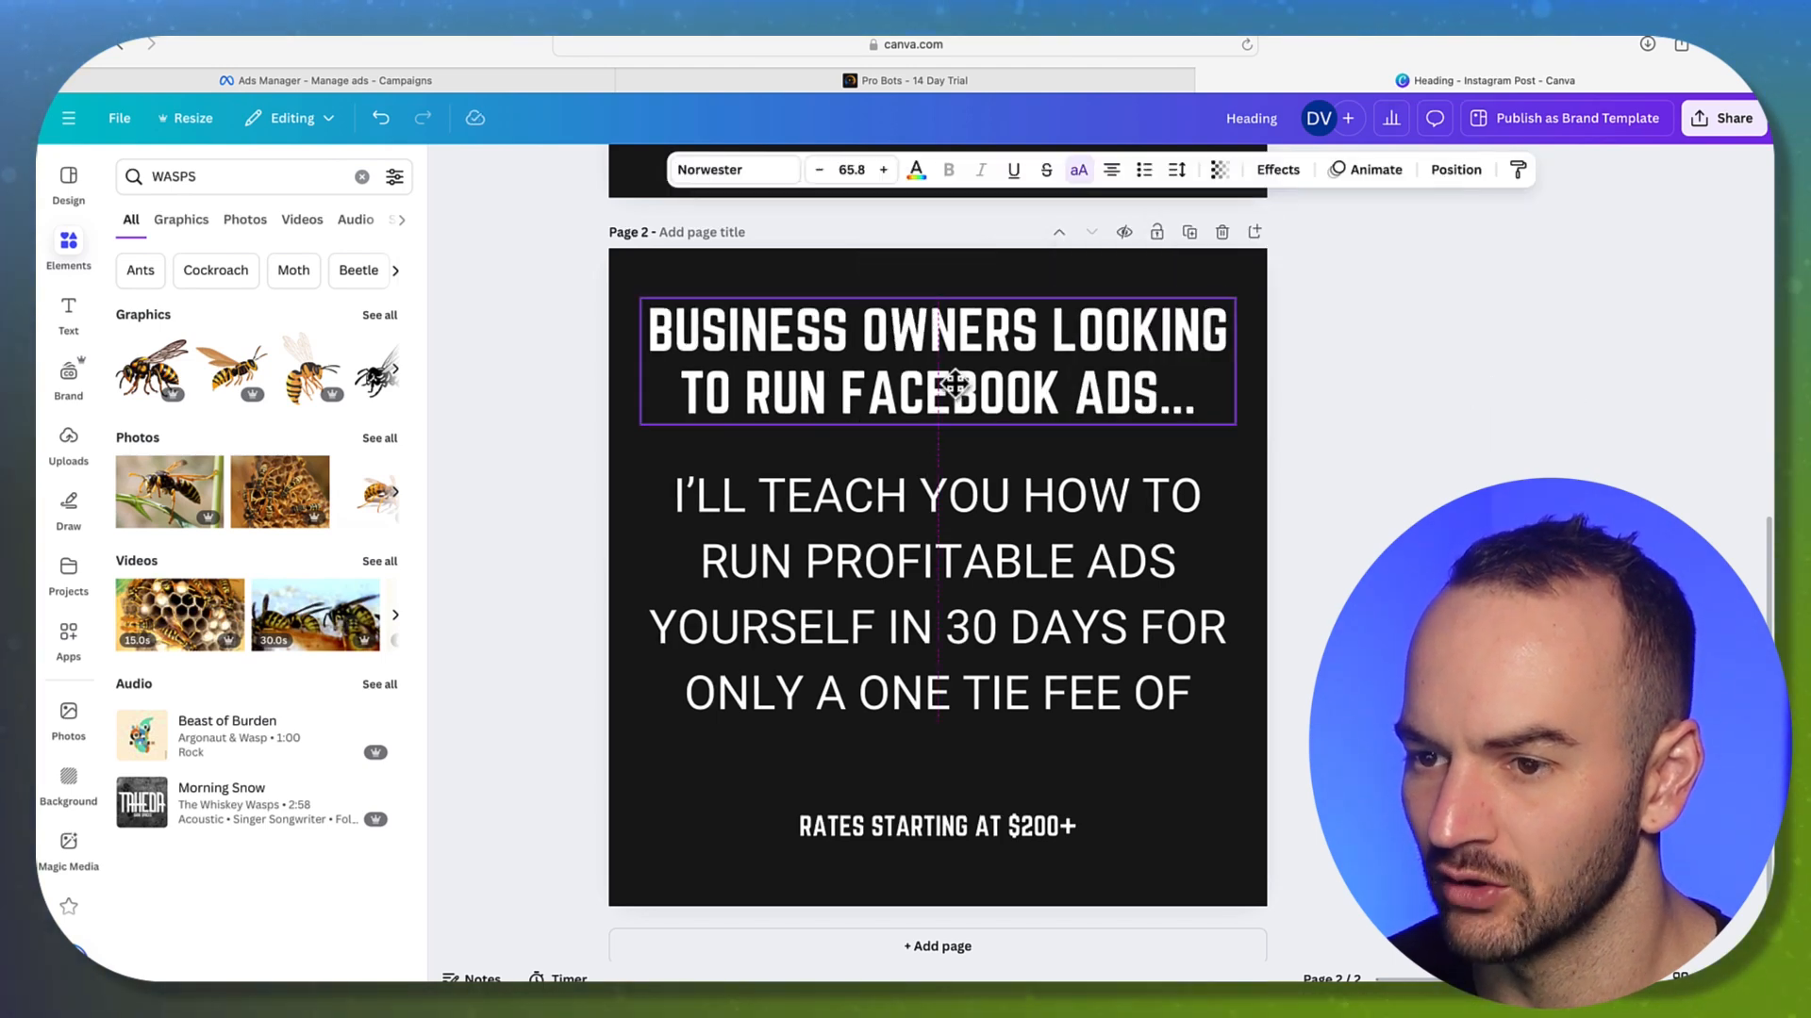
left_click(1365, 396)
Shrink the body text box slightly and centre it horizontally on the page
left_click(1078, 571)
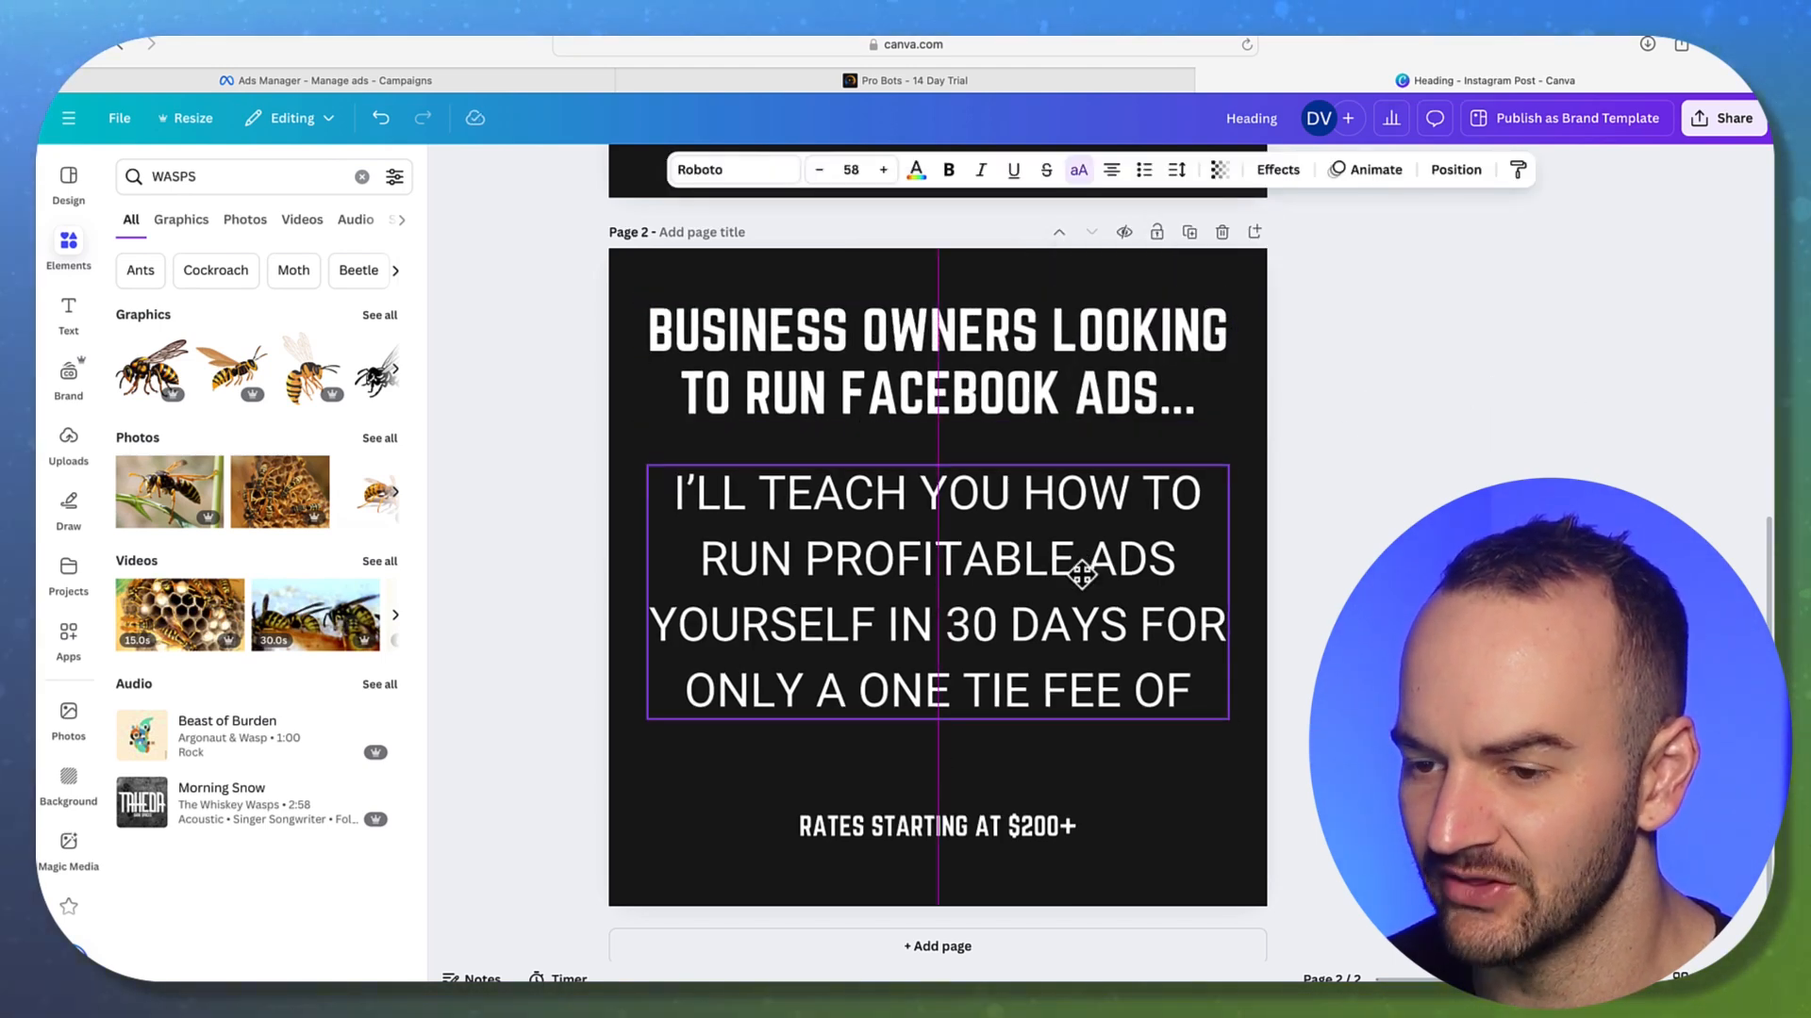
left_click(1367, 641)
left_click_drag(1142, 646, 1143, 642)
left_click(1366, 641)
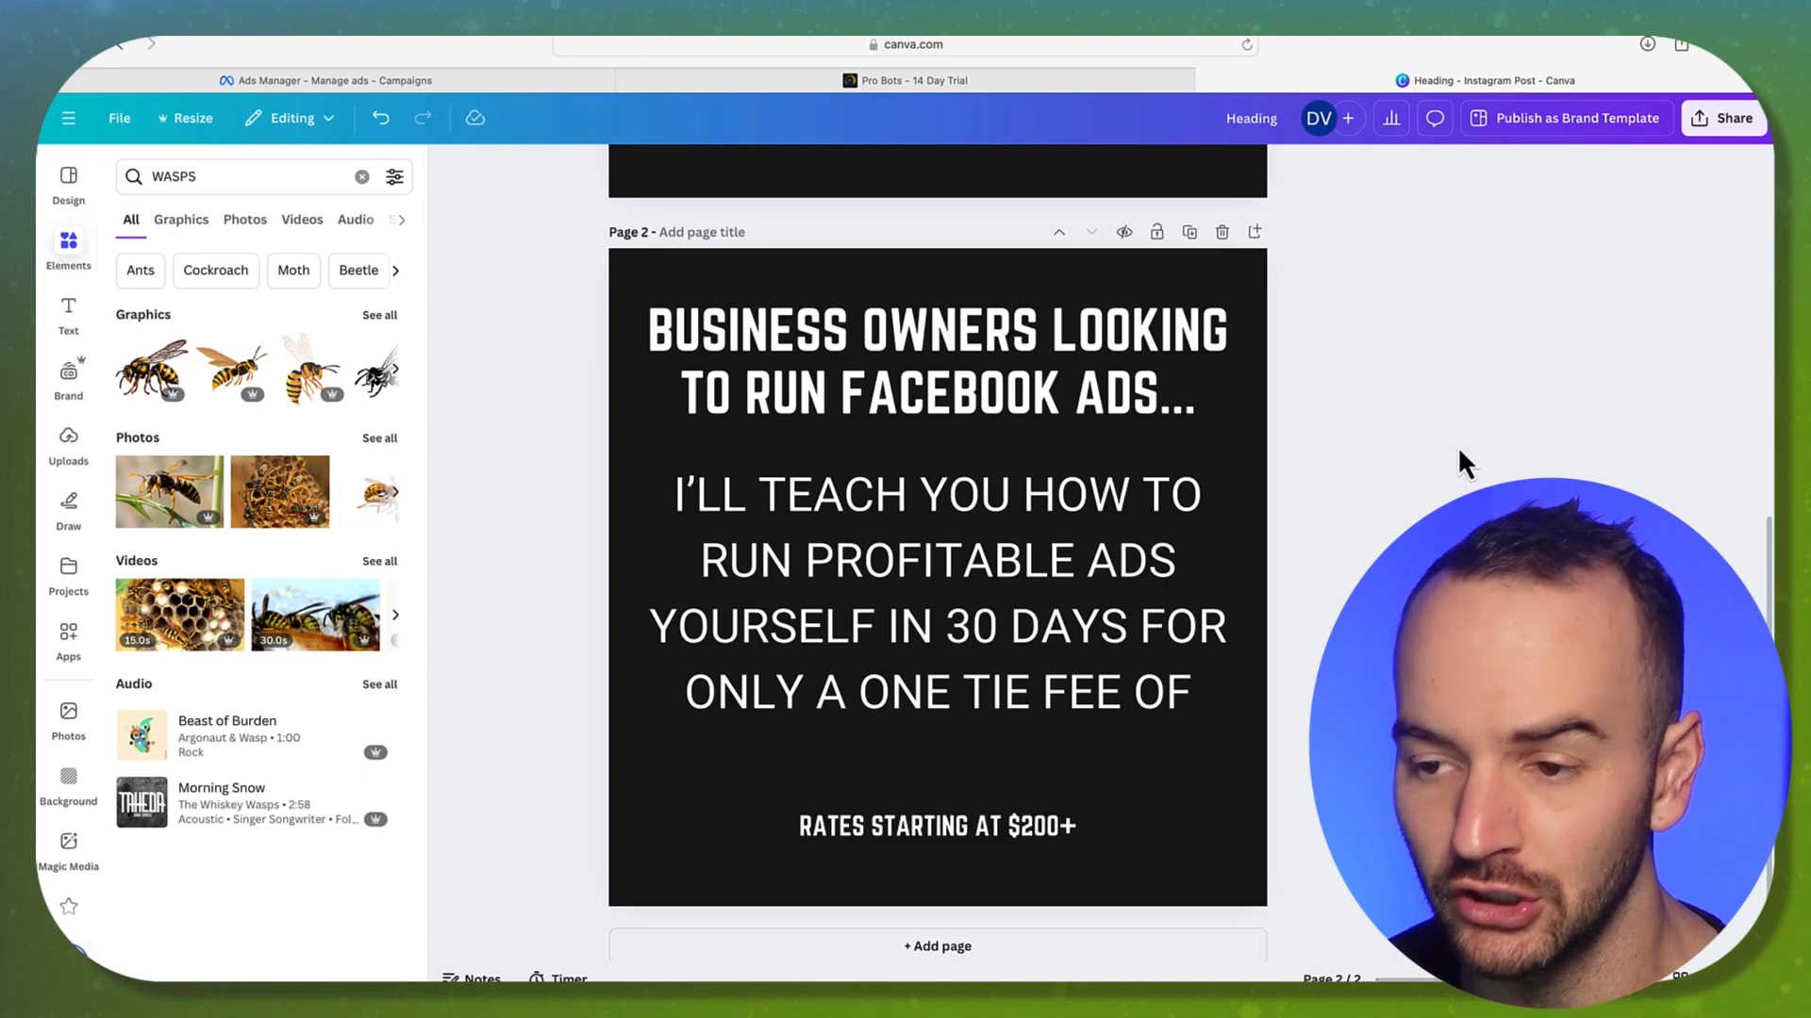
left_click(1084, 638)
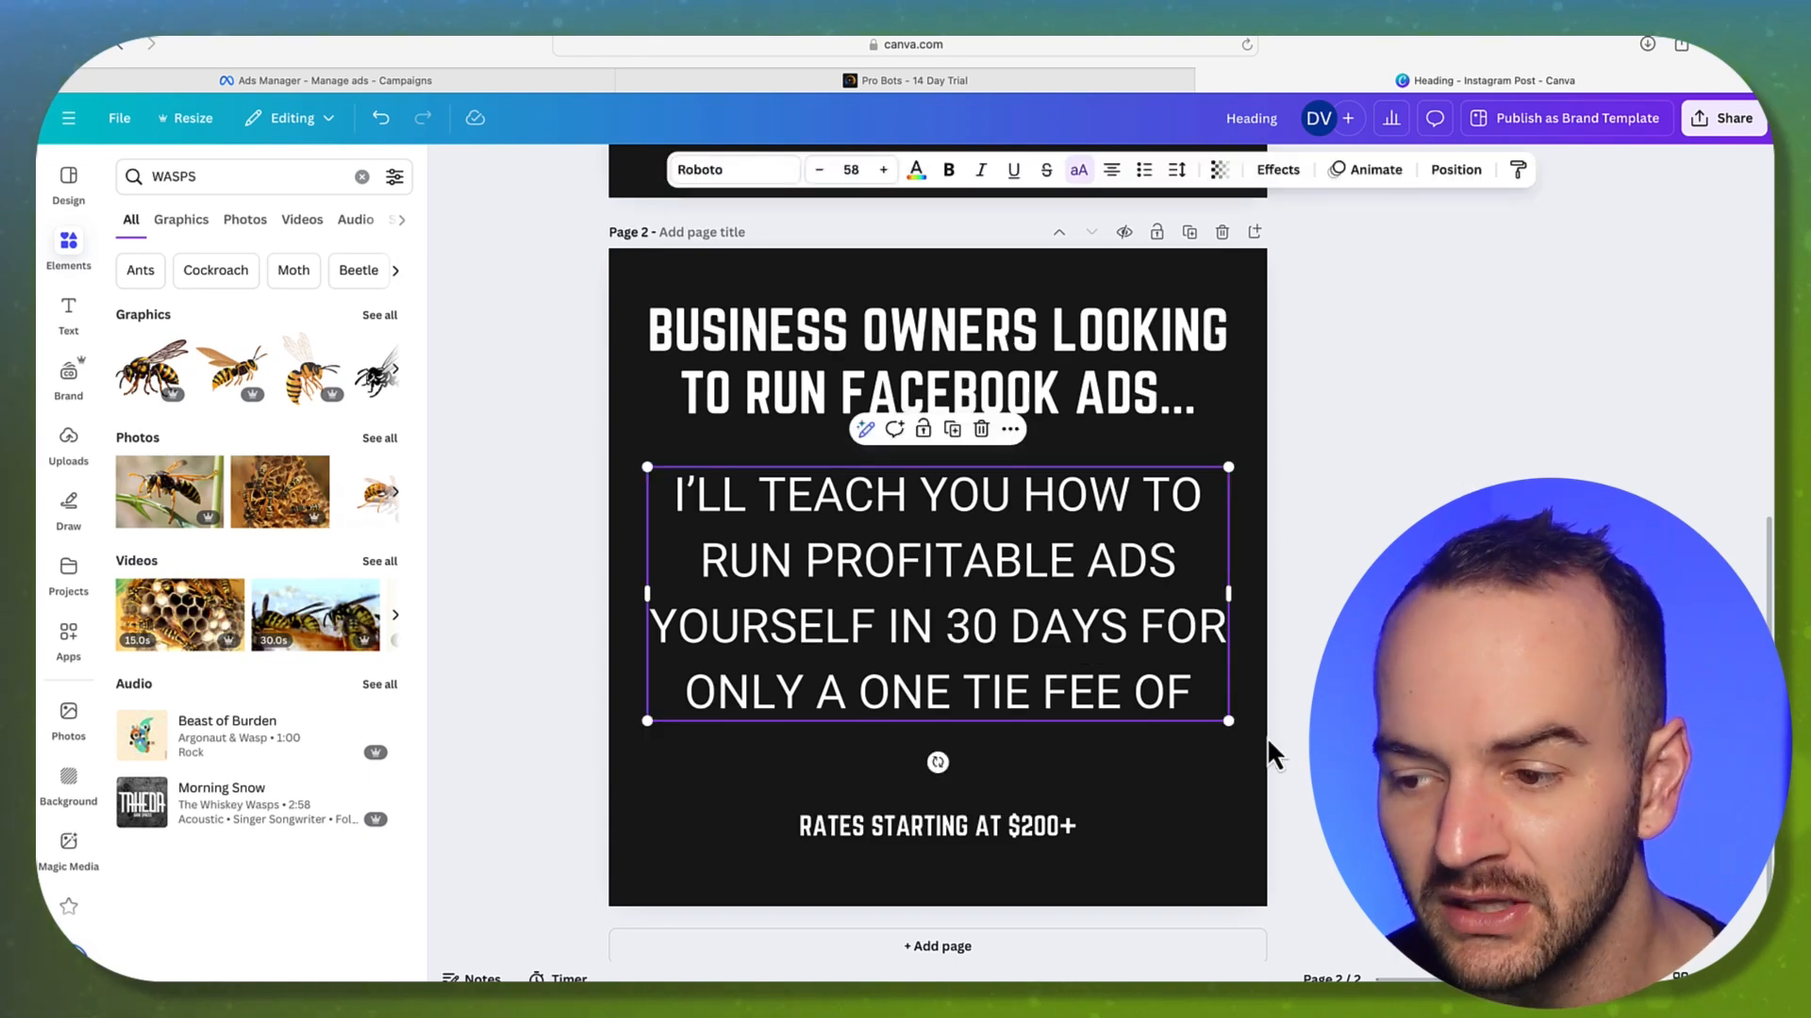
left_click_drag(1227, 731, 1214, 727)
left_click(1212, 733)
left_click_drag(1077, 658, 1086, 657)
left_click(1334, 707)
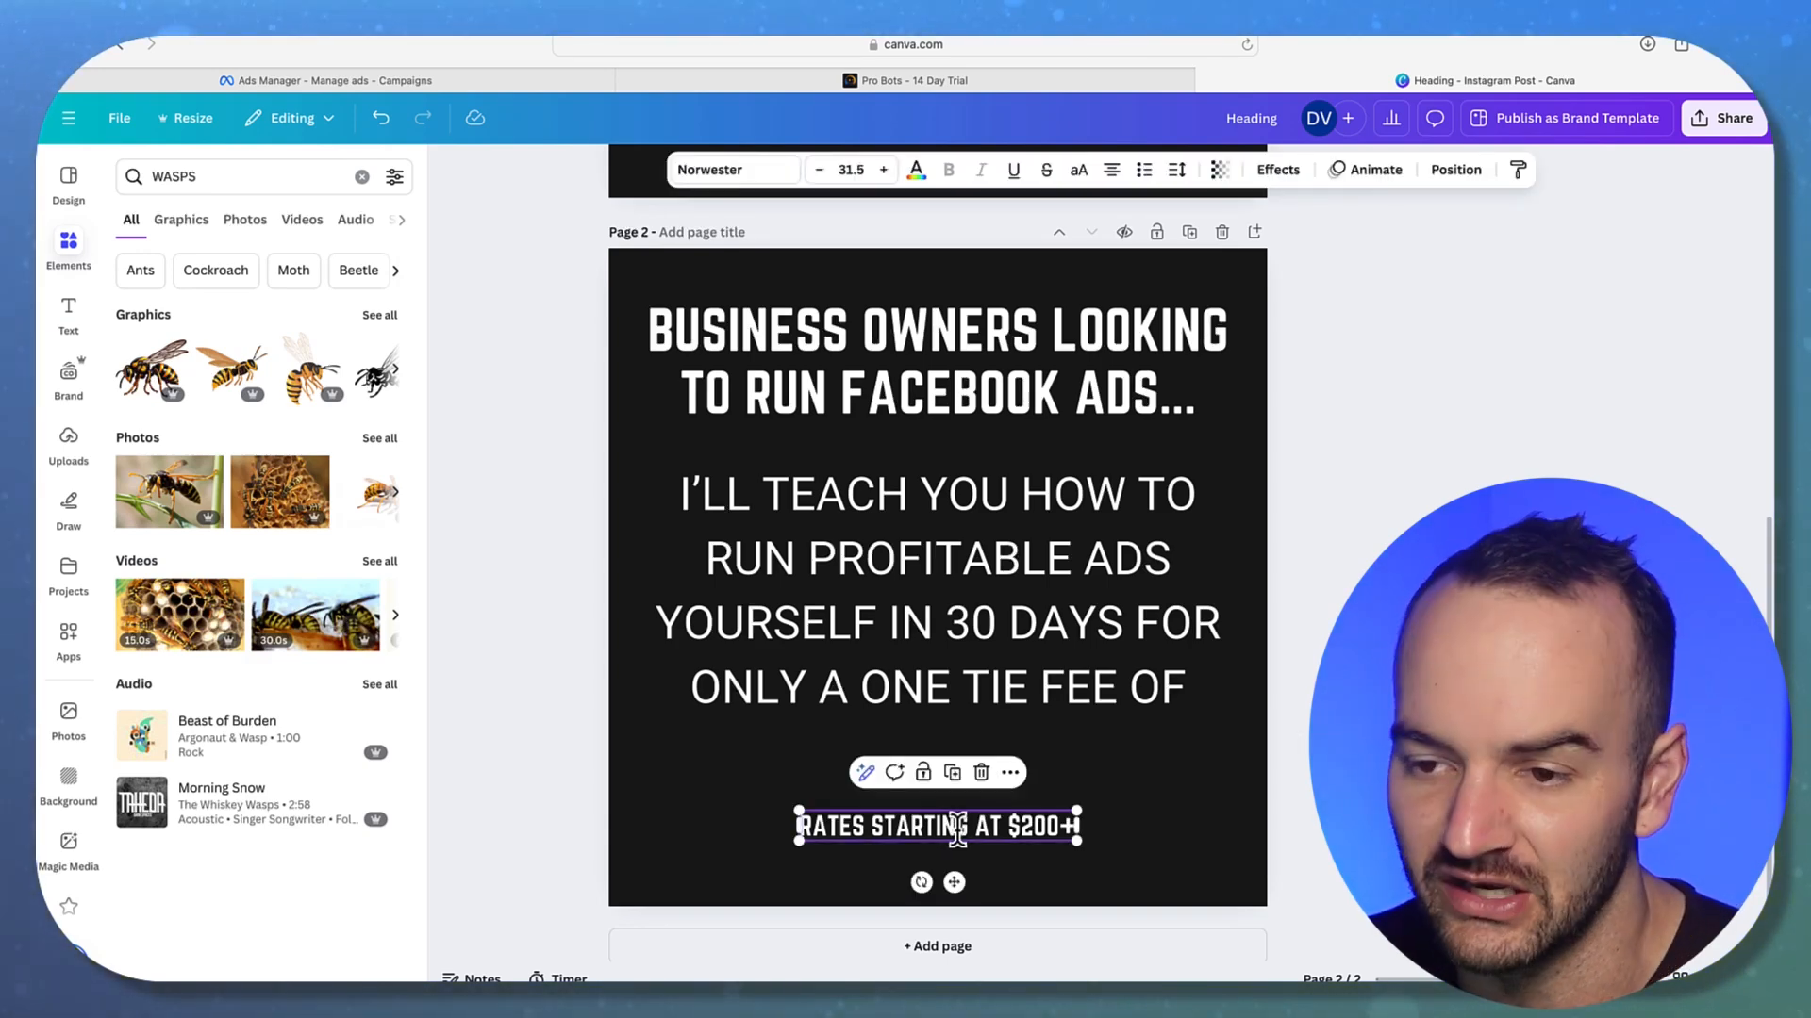
Change the rates line font to Roboto
left_click(726, 170)
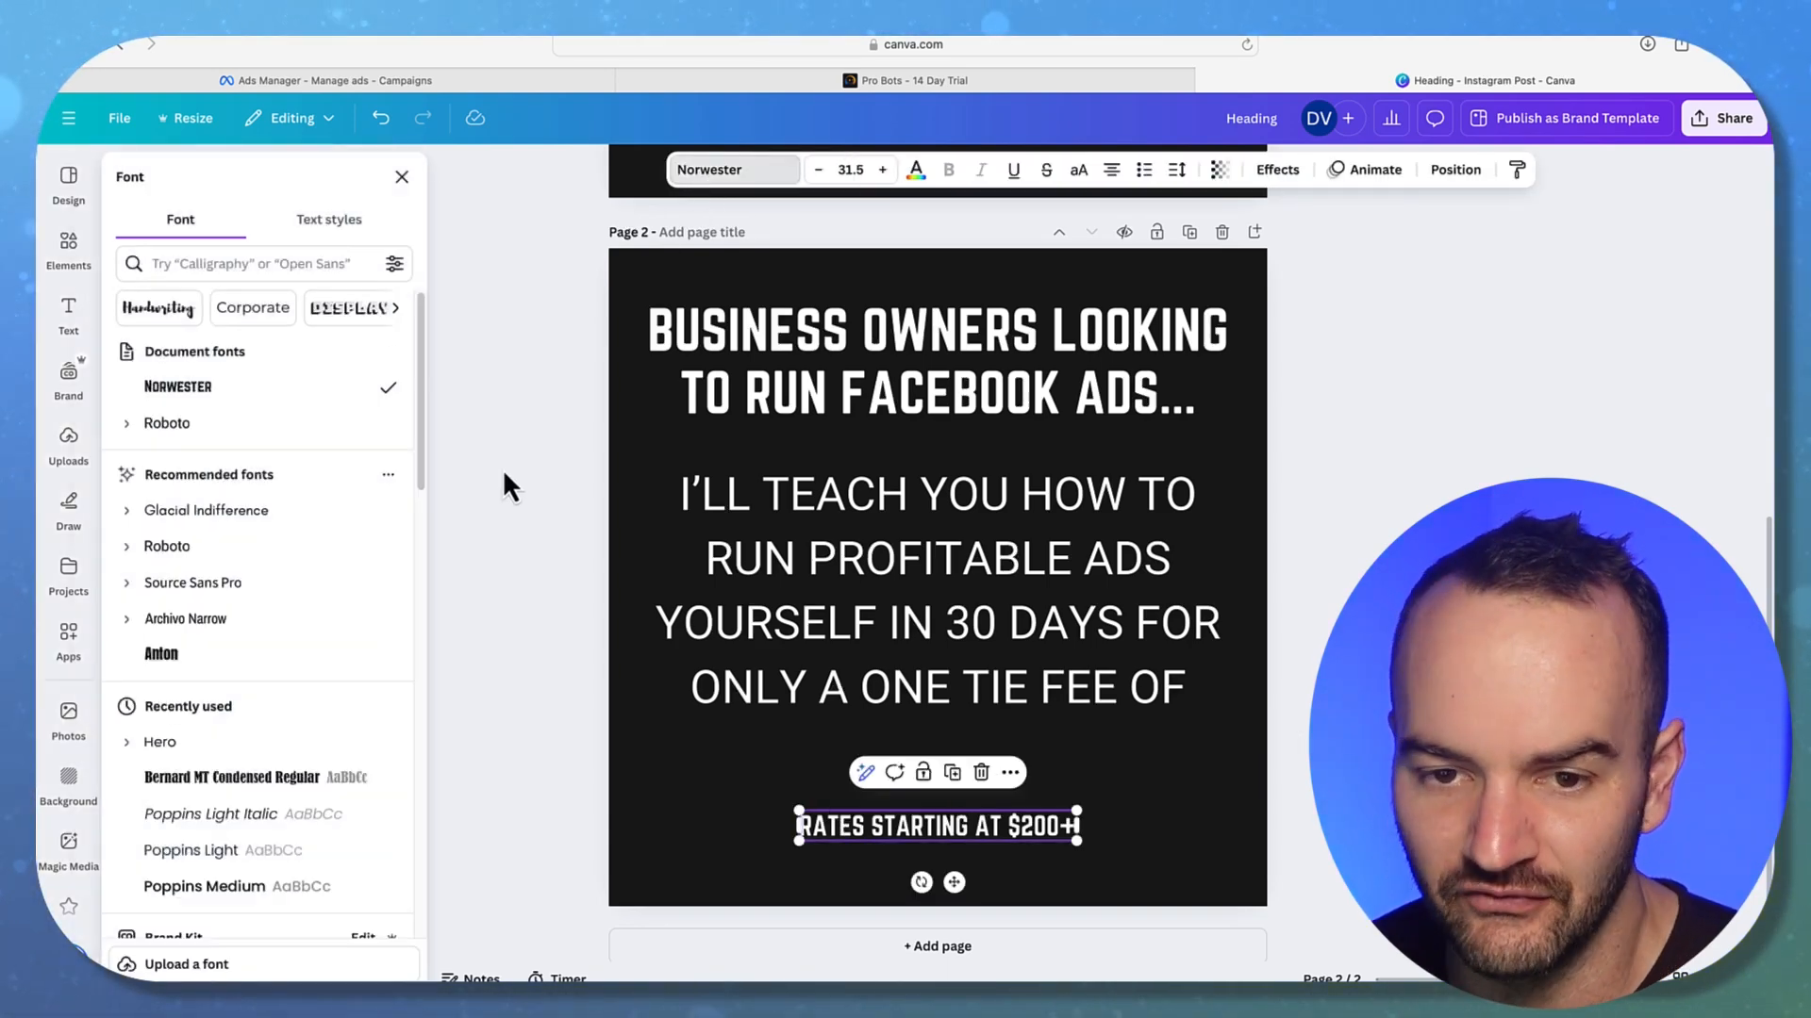
left_click(158, 425)
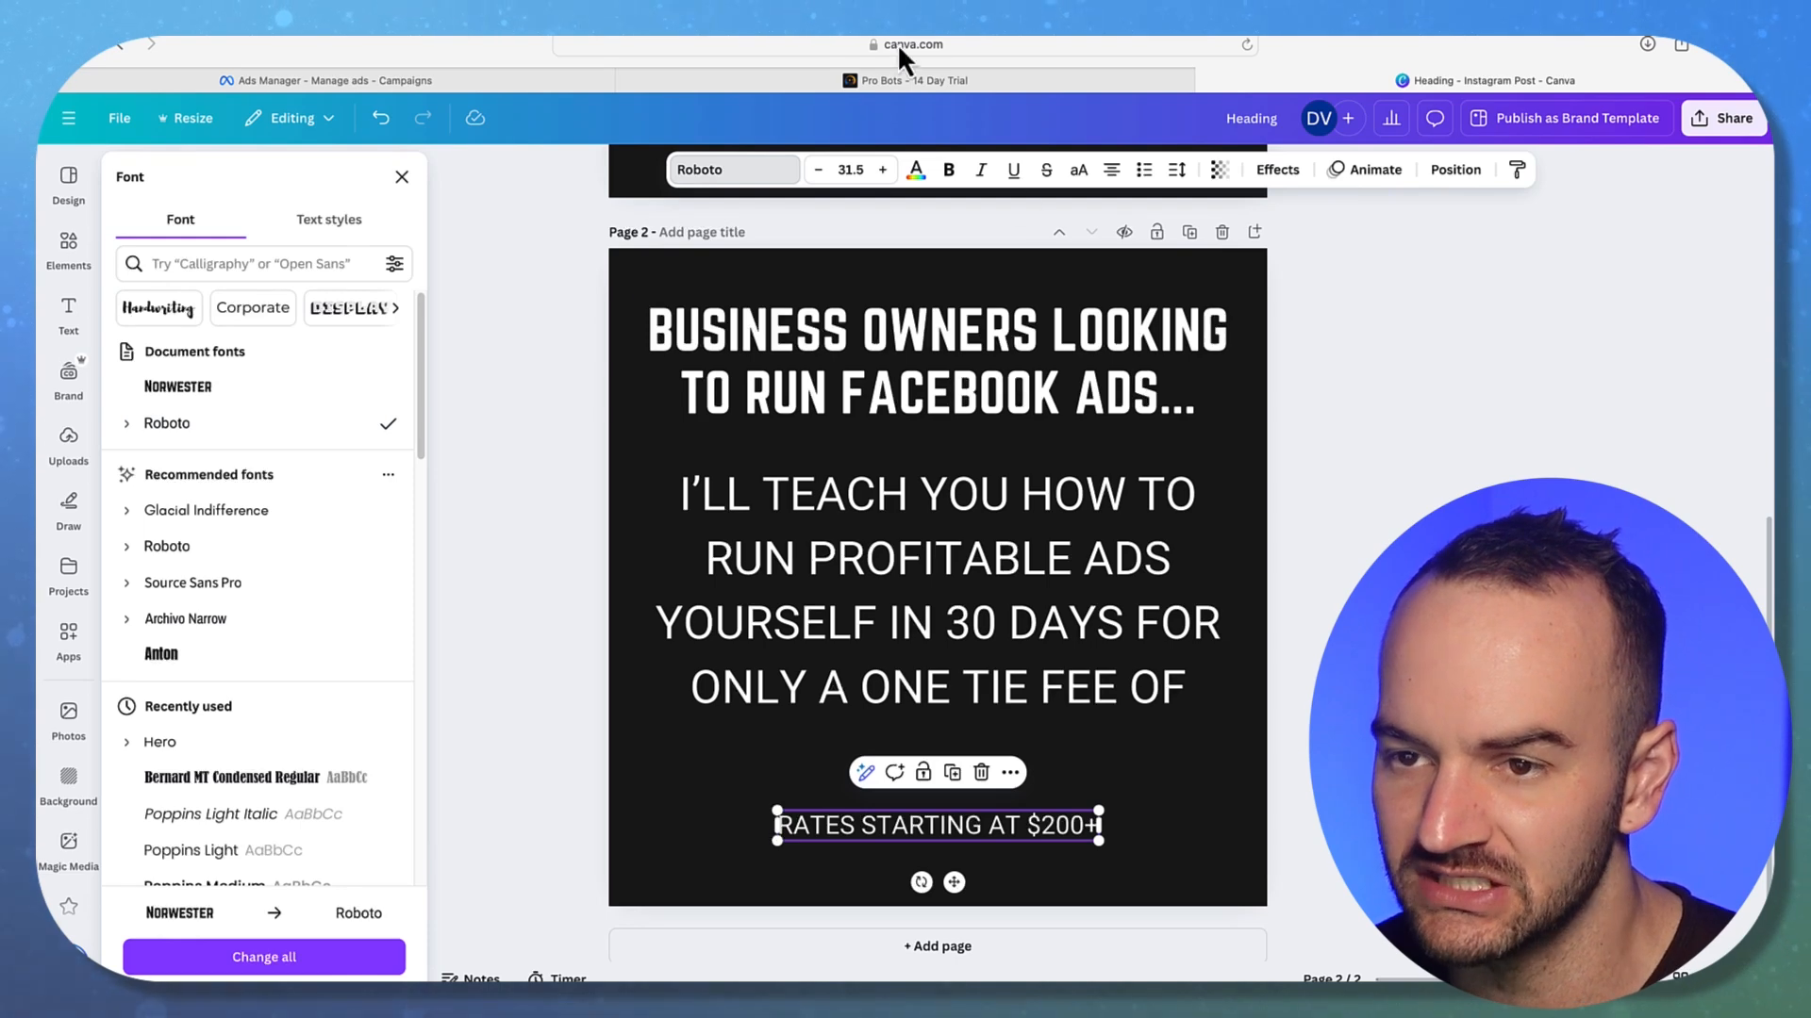
left_click(127, 423)
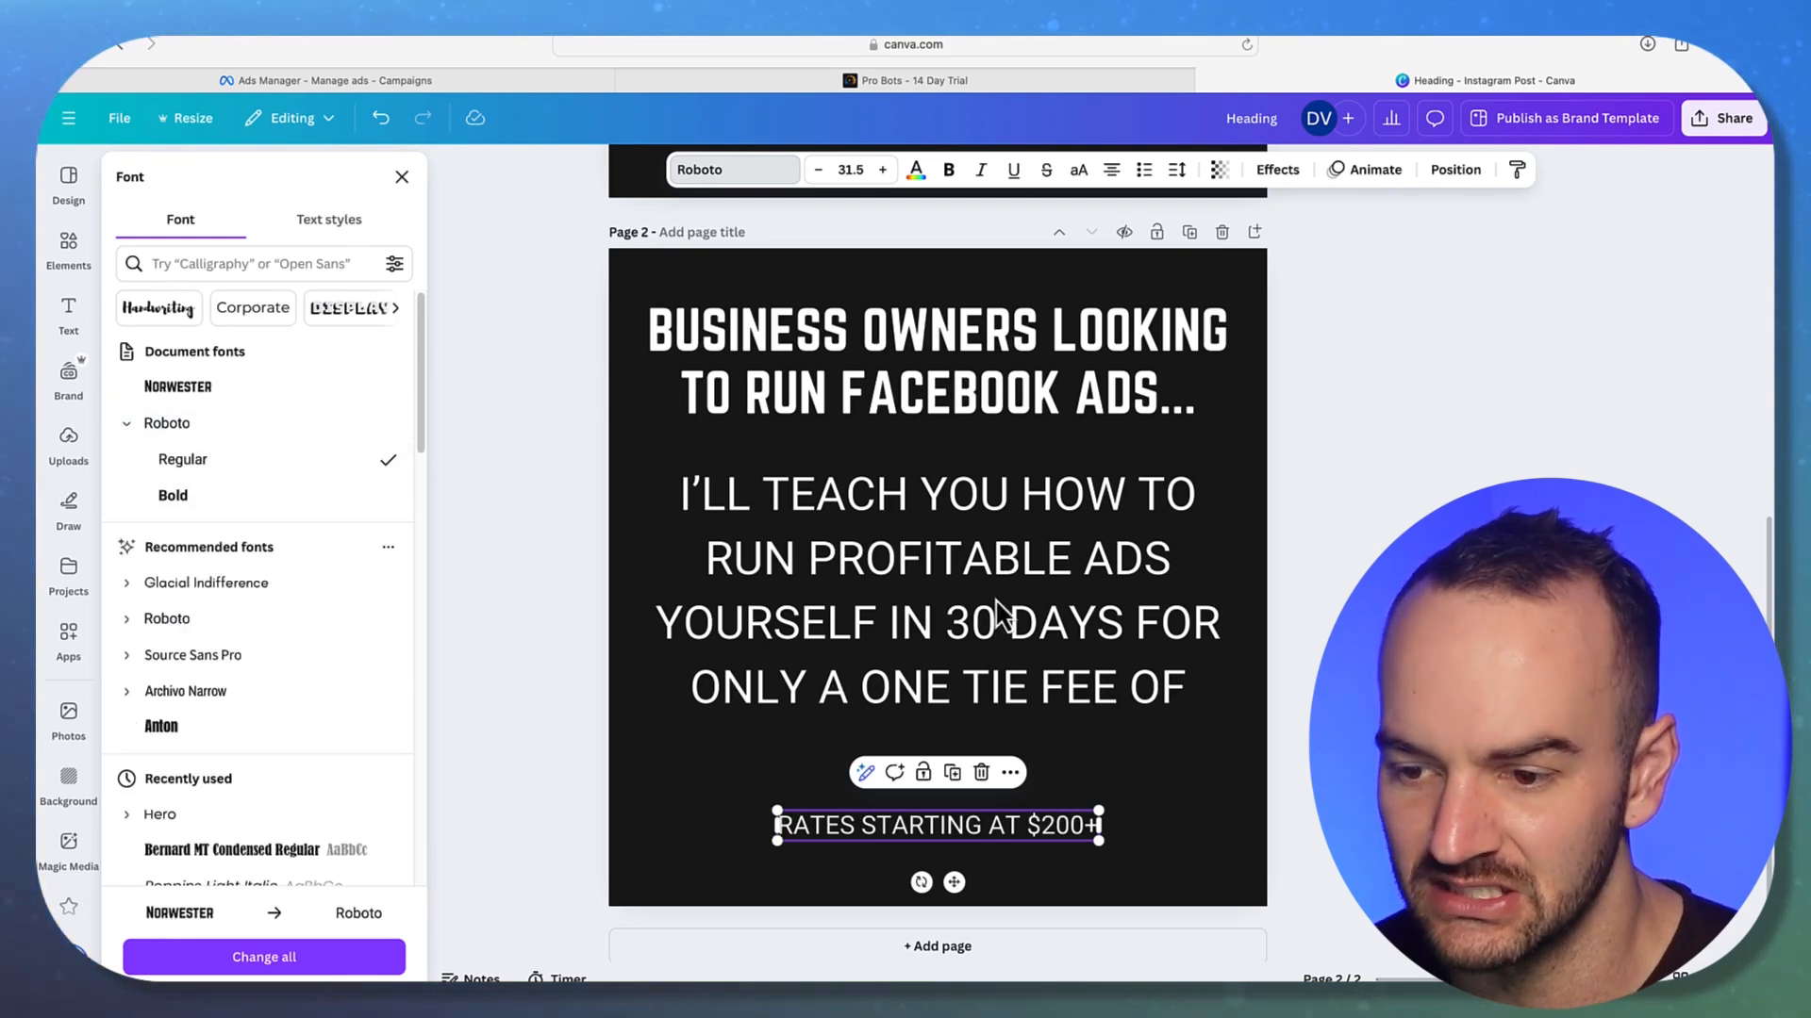
left_click(1377, 688)
scroll(1286, 541, "up", 5)
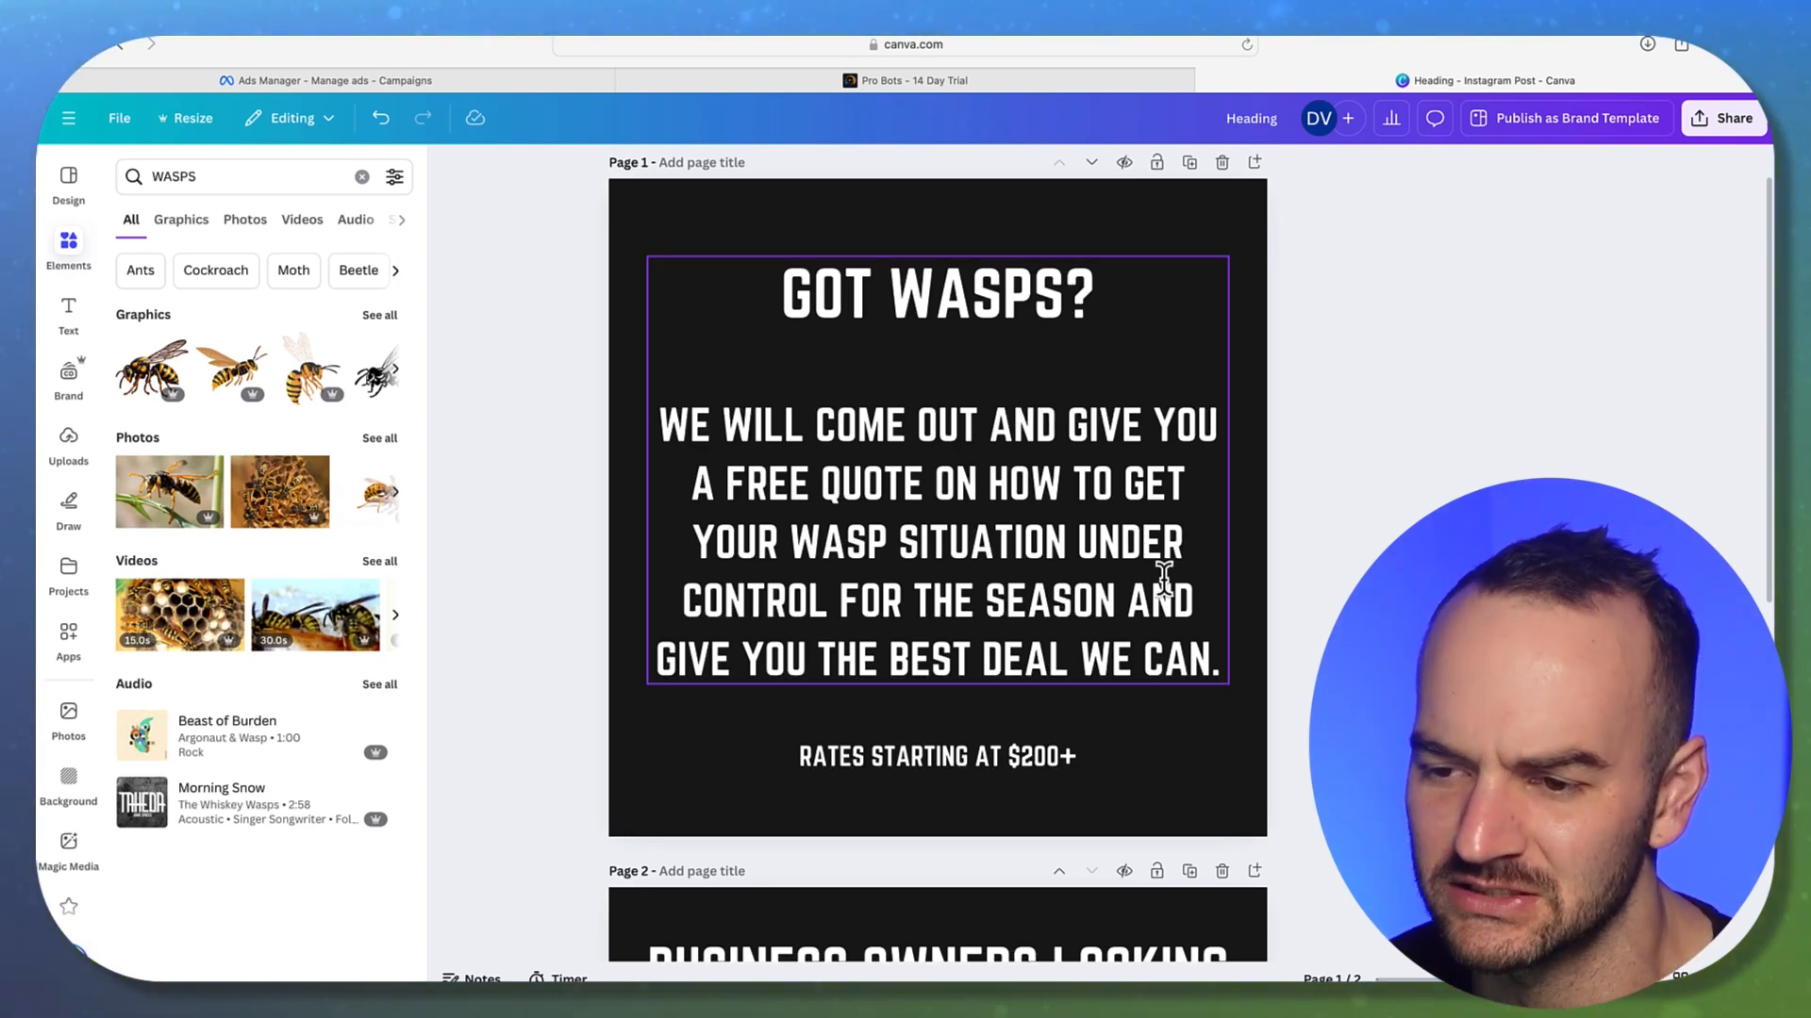
scroll(1358, 533, "down", 5)
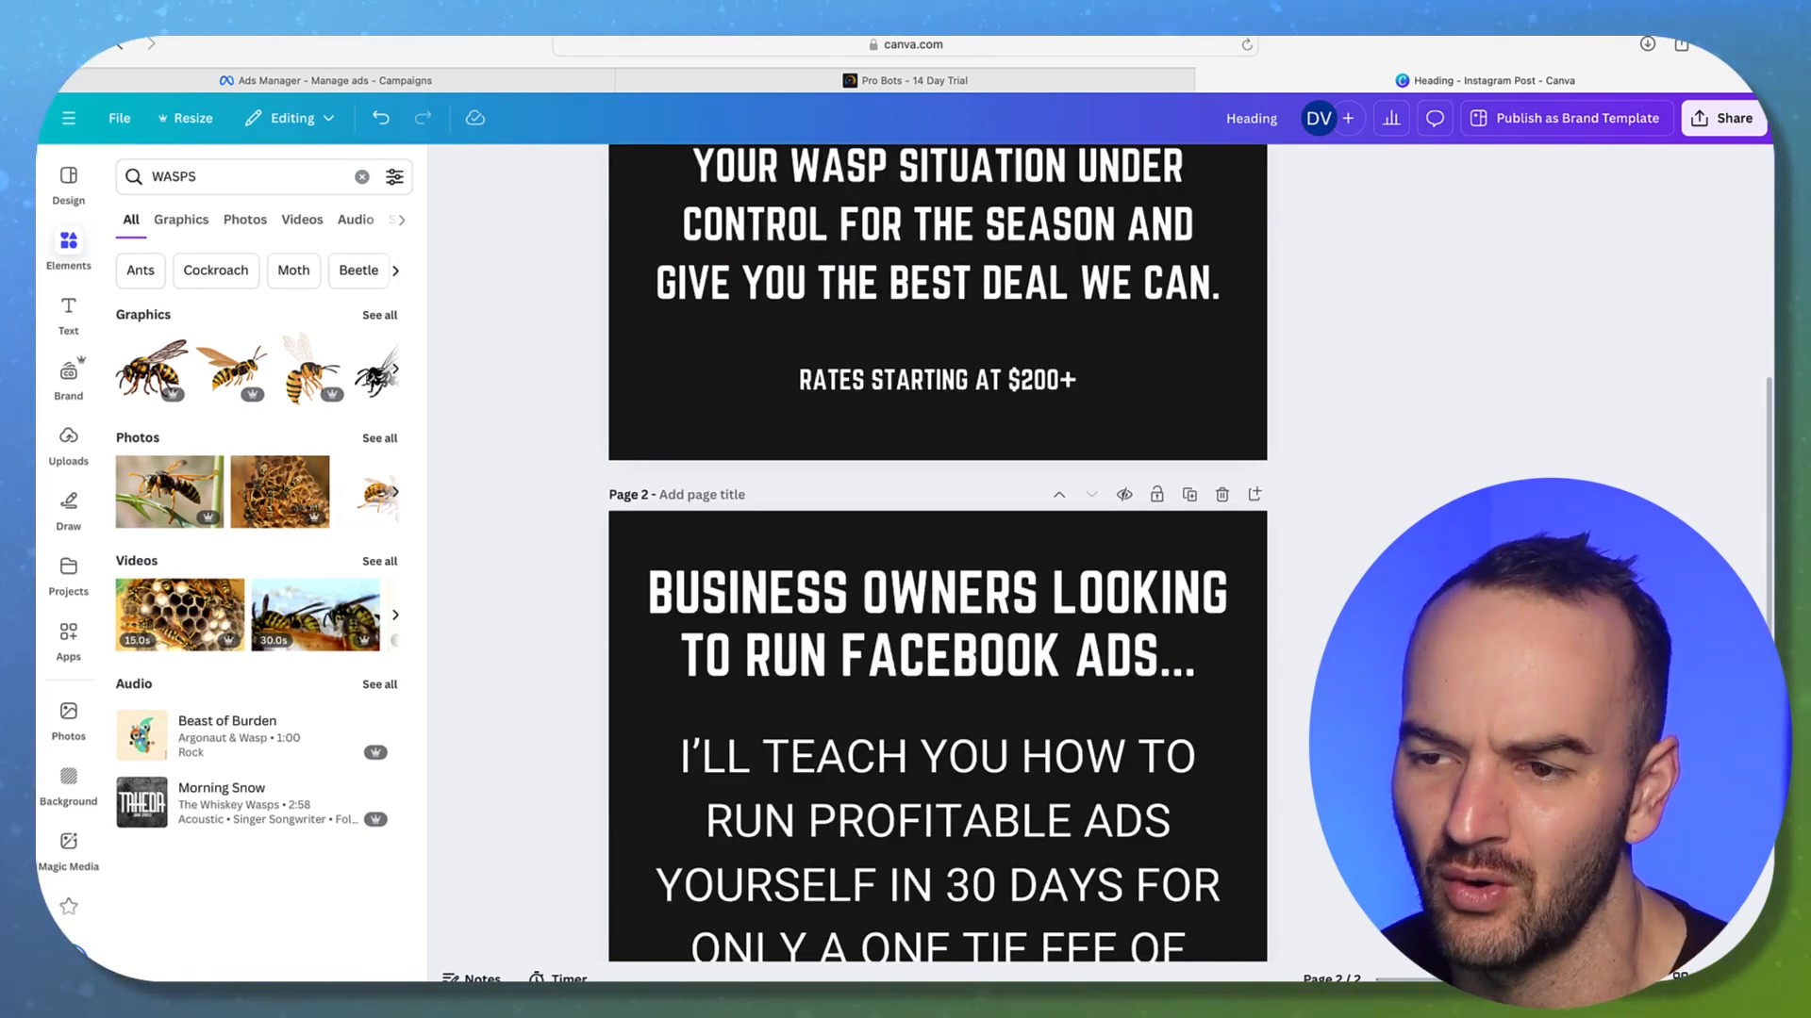
scroll(1358, 534, "up", 6)
scroll(1321, 539, "down", 8)
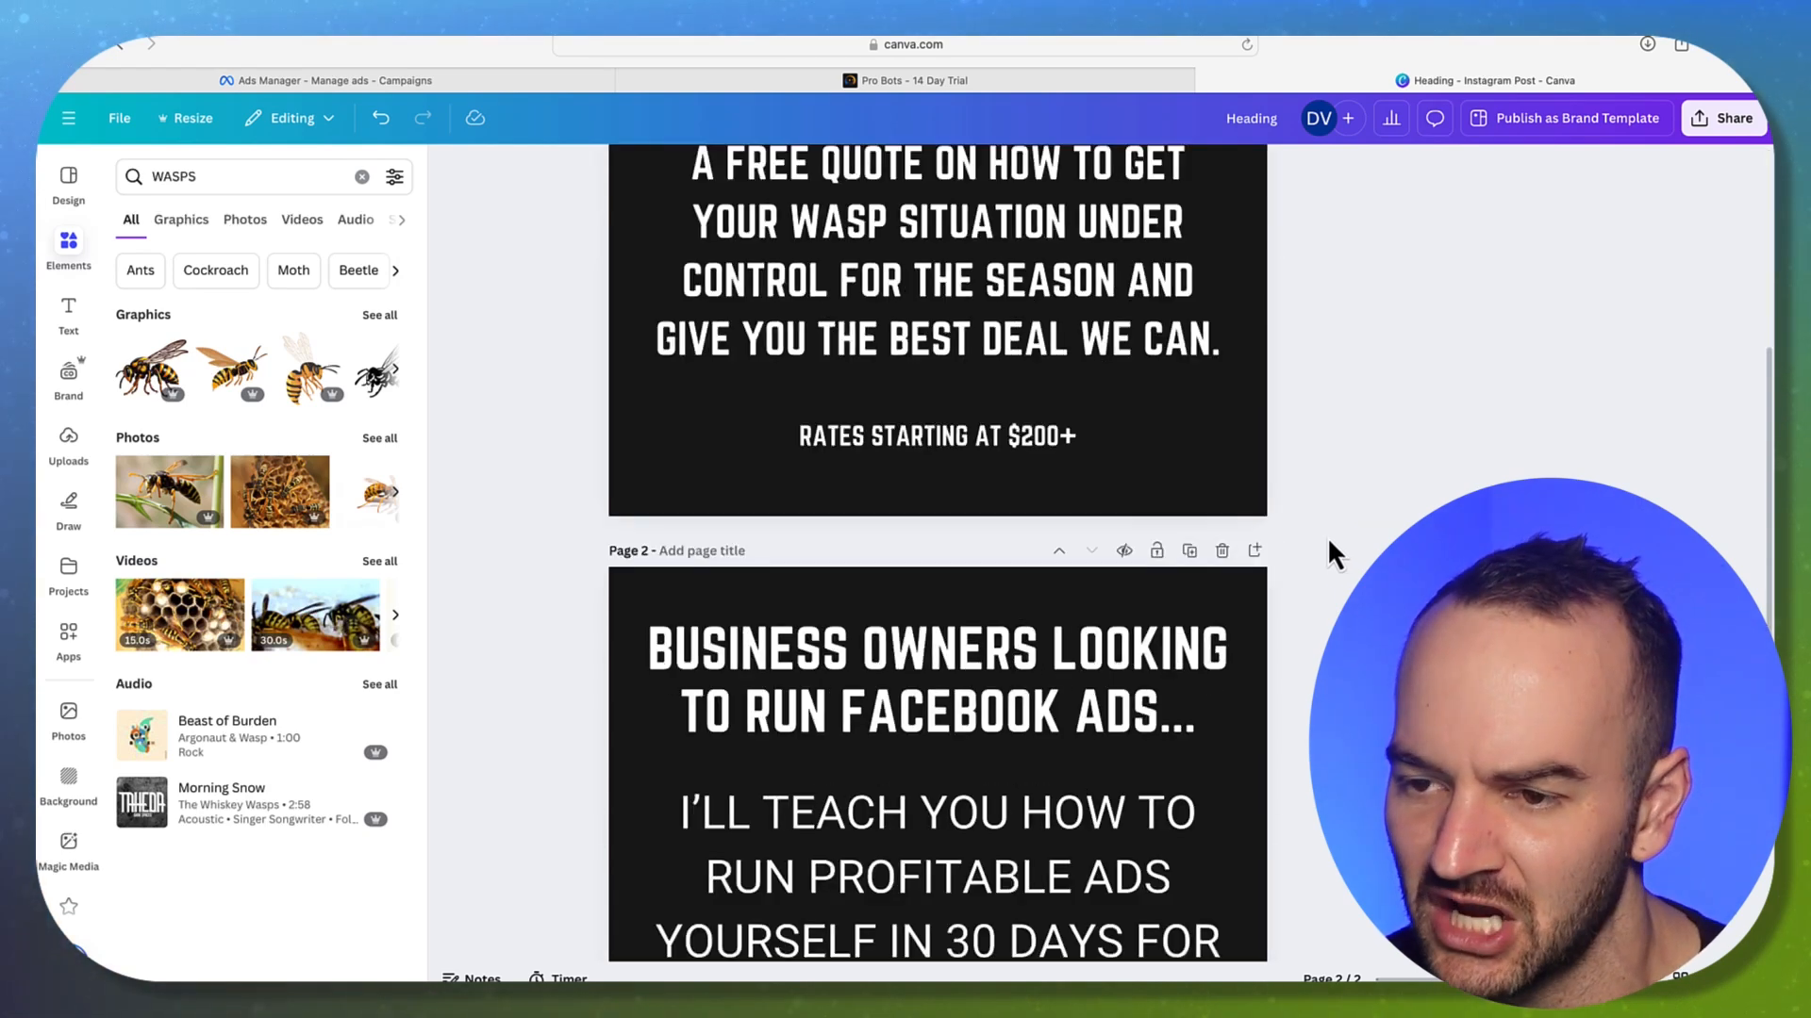
Replace the rates line with the prices '$1,497 $1,297'
triple_click(954, 808)
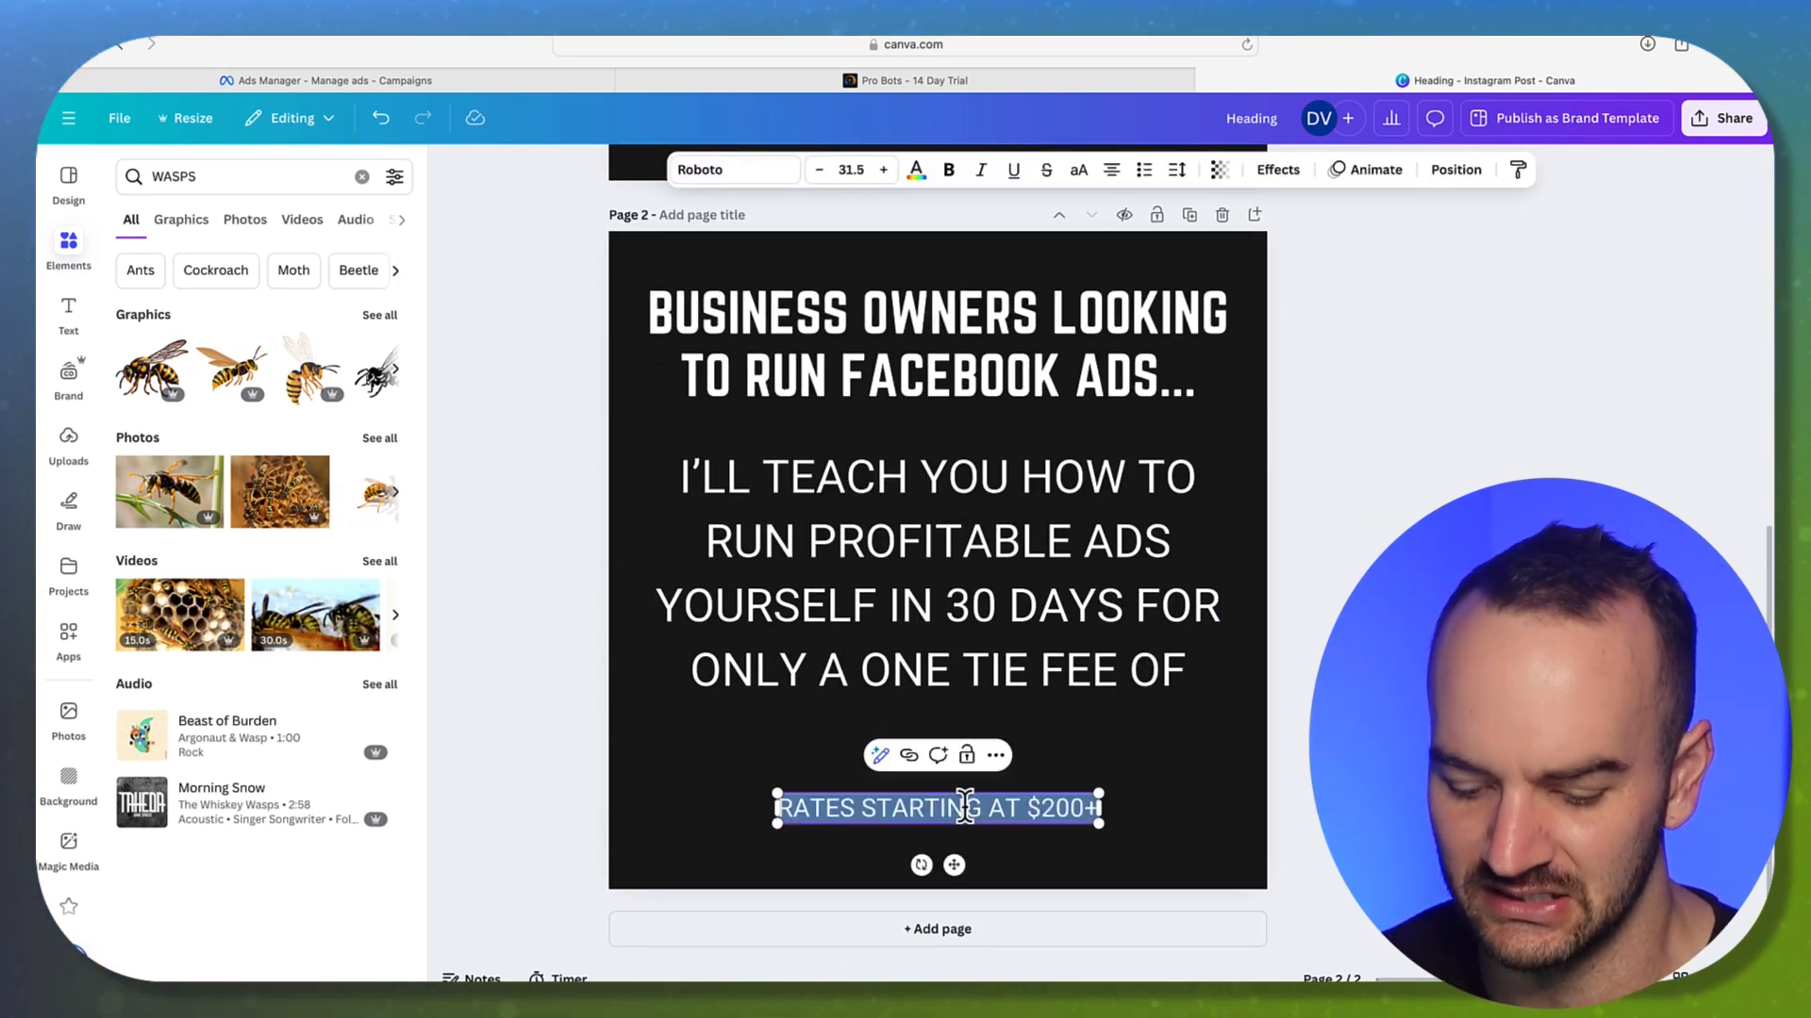
type("$1")
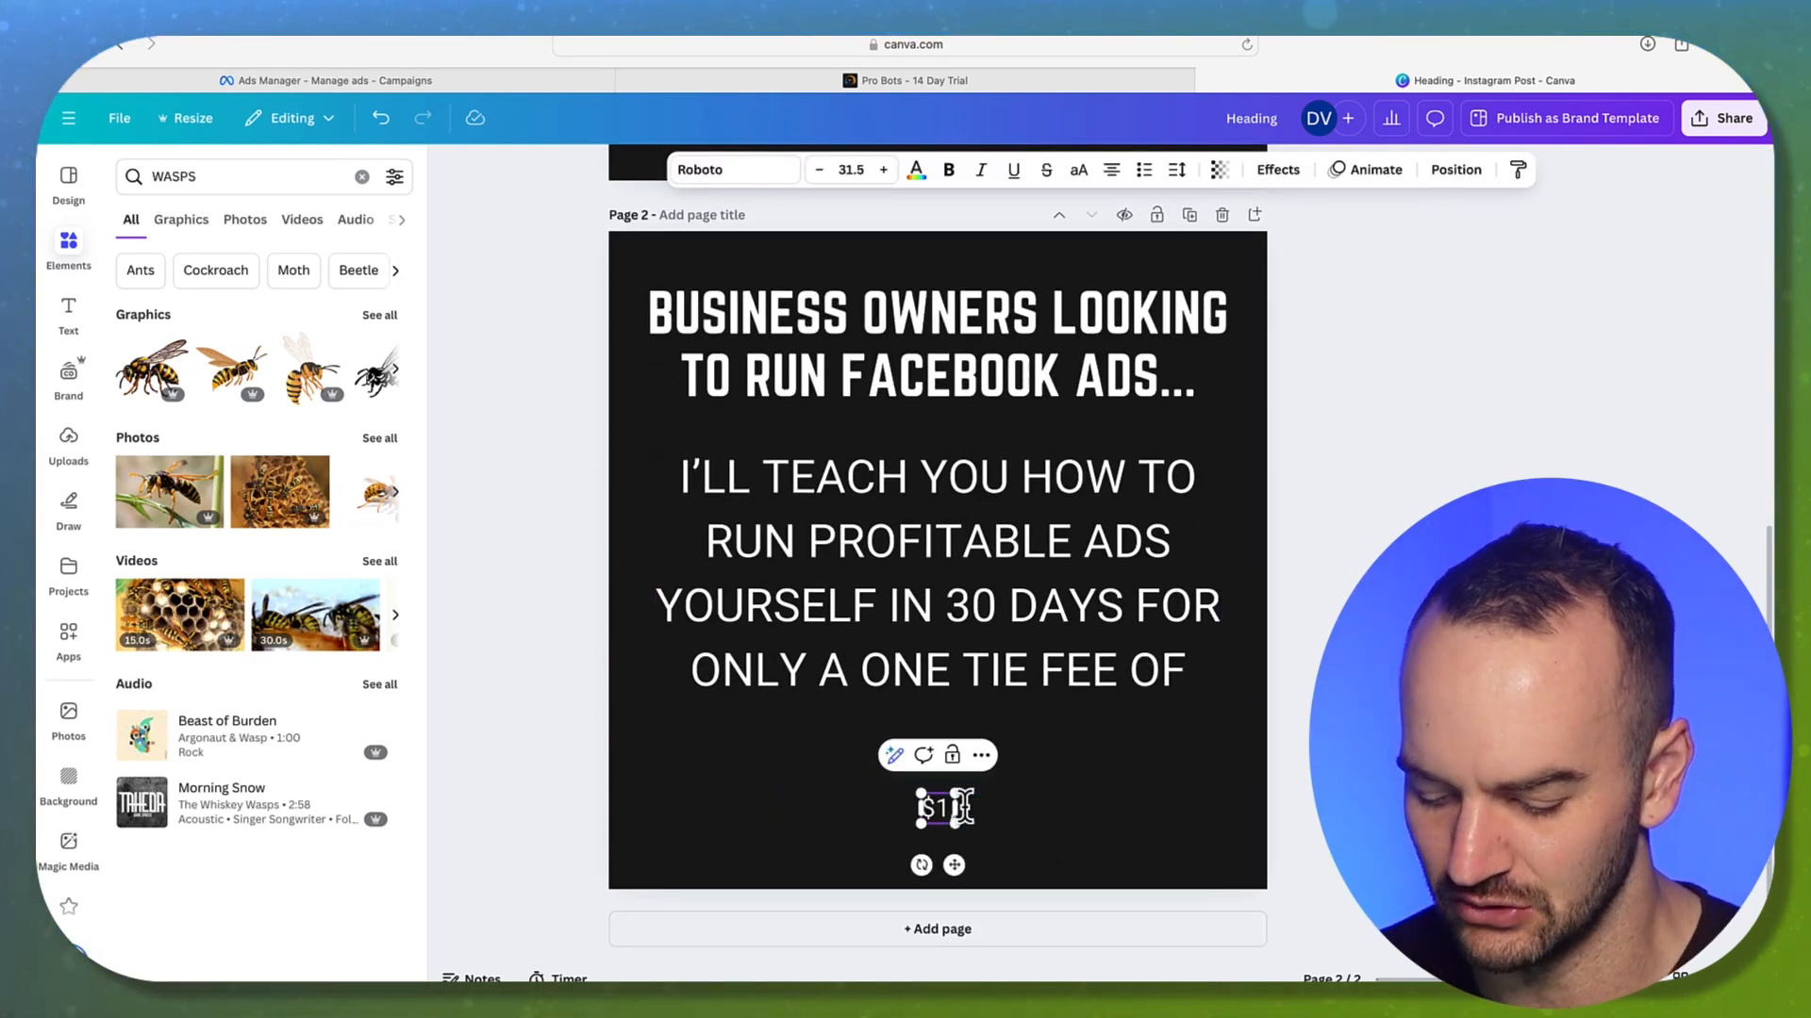
type(",497 $1,297")
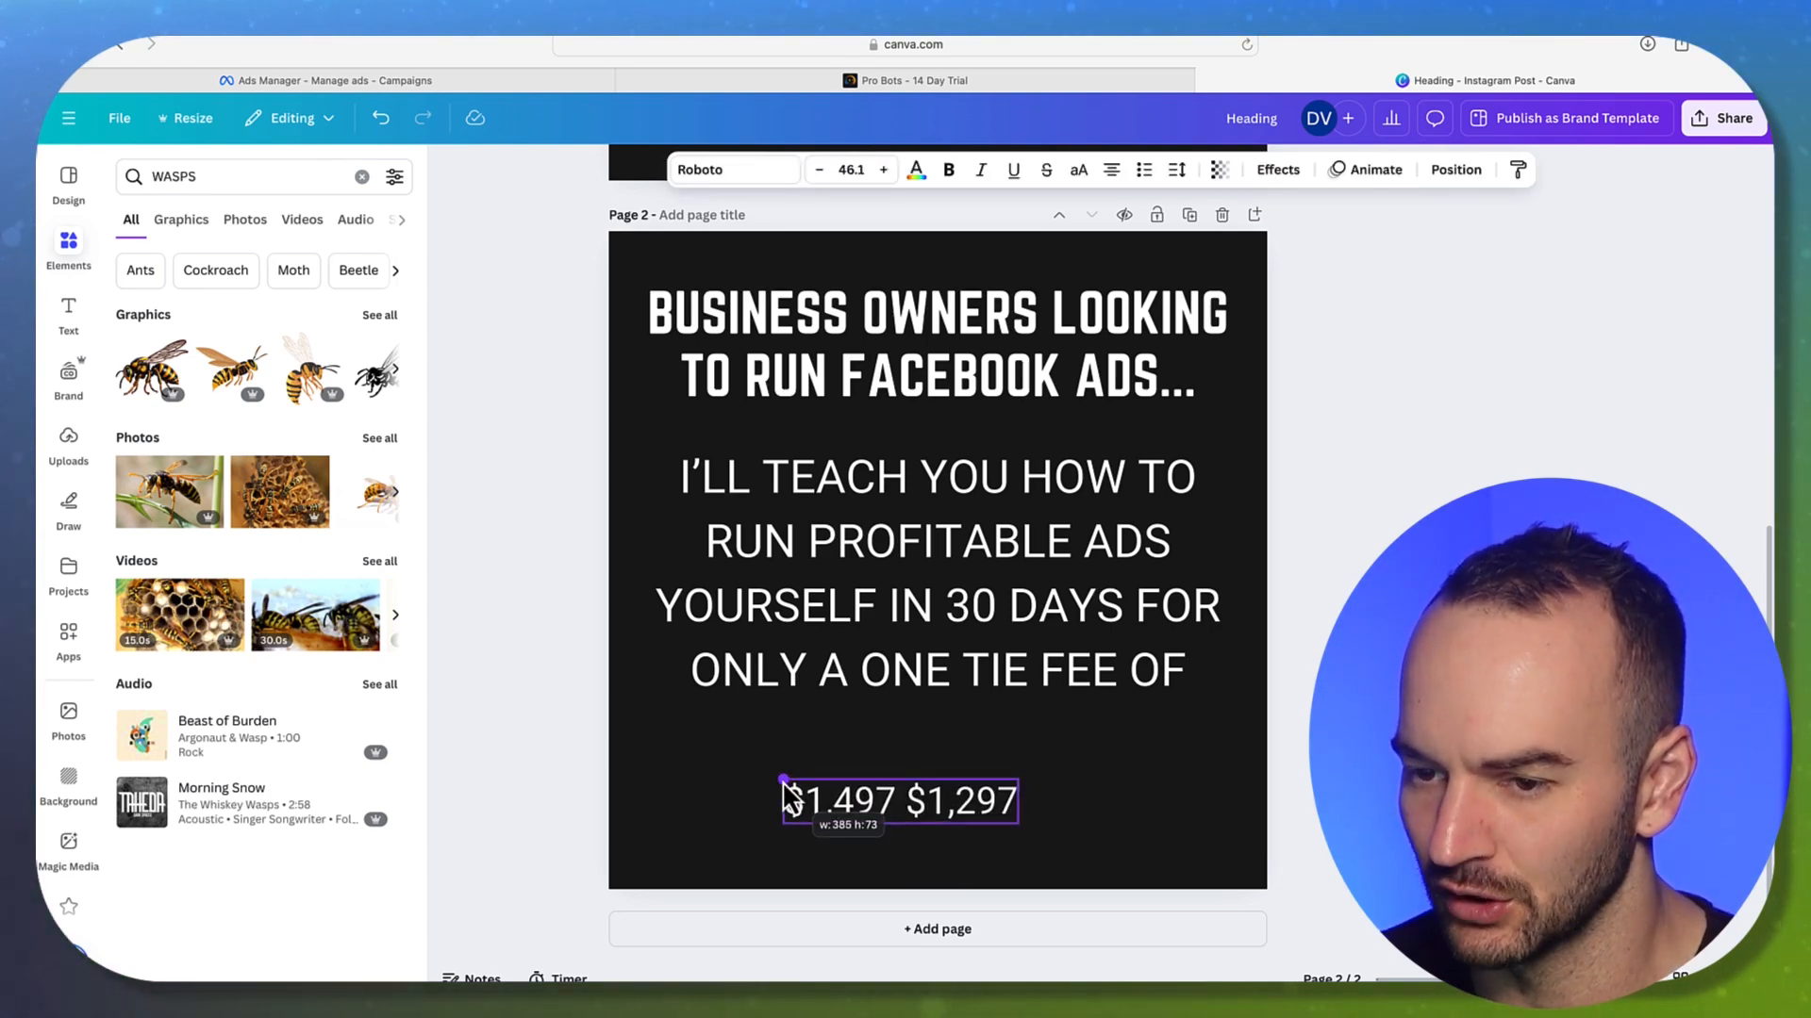
left_click(909, 659)
Insert 'DEAD SIMPLE,' before PROFITABLE and fix the body to read 'A ONE TIME FEE OF'
left_click(790, 542)
type("DEAD SIMPLE,")
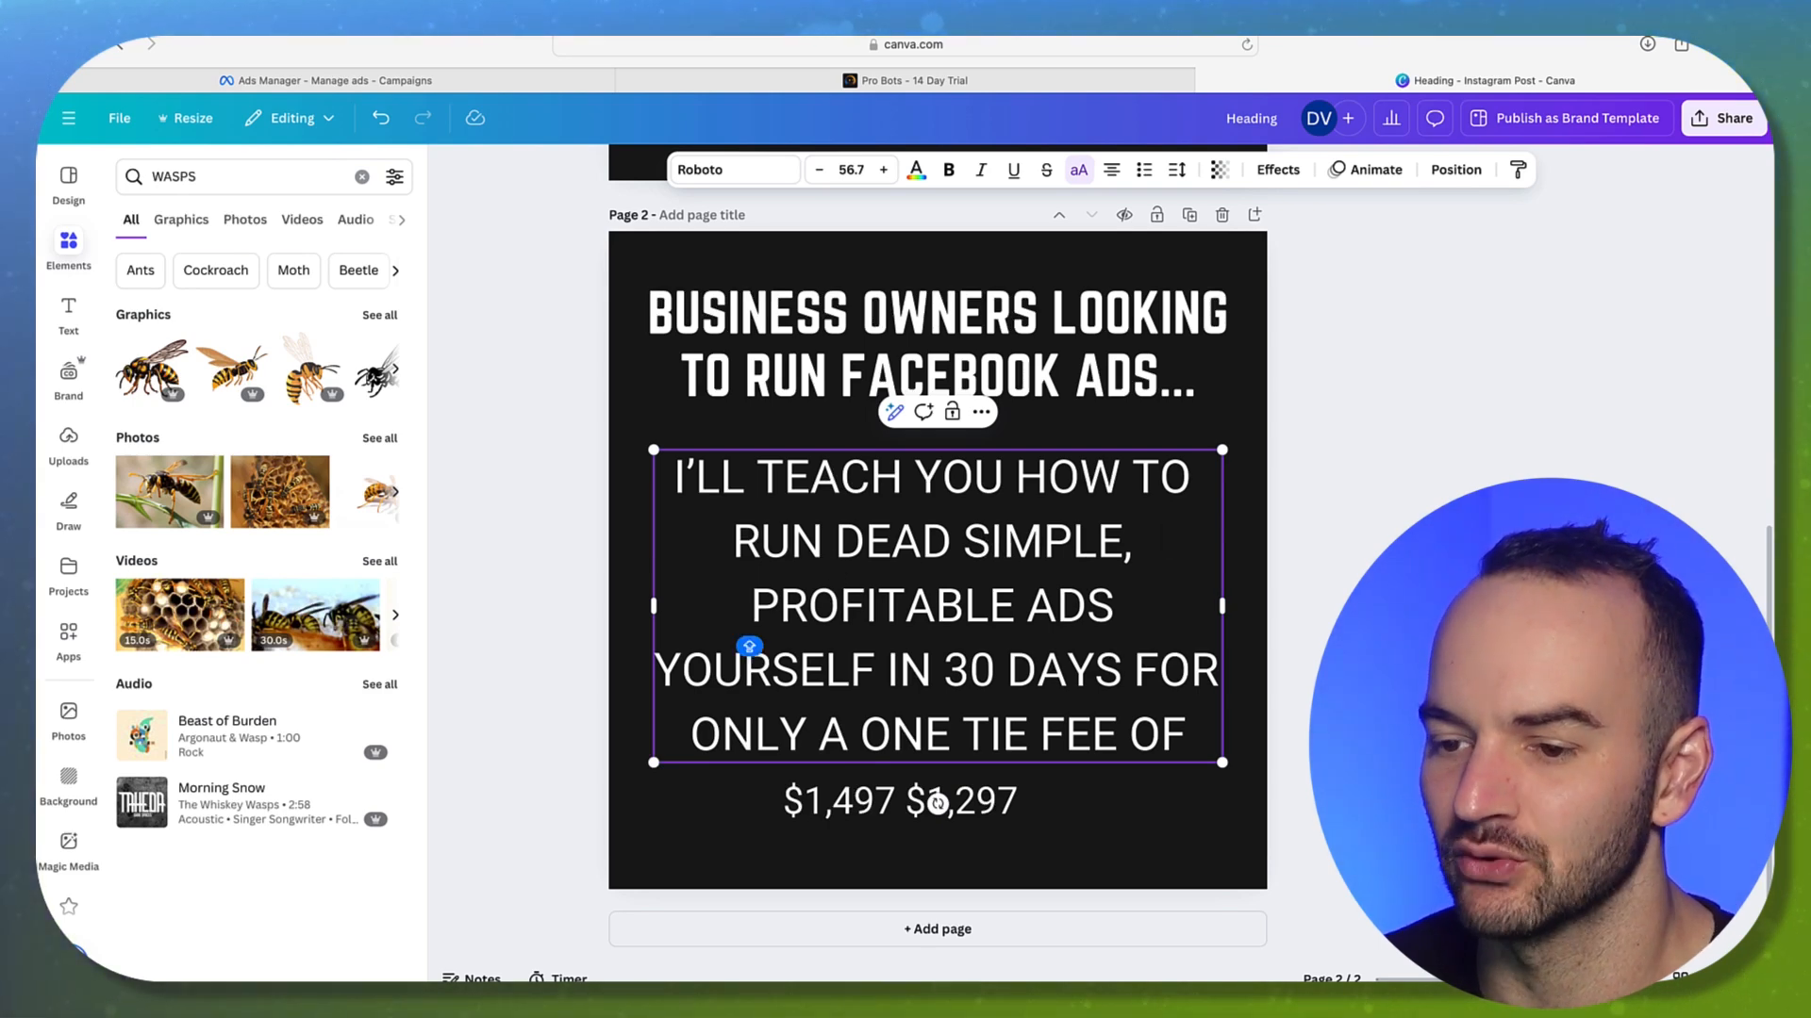
key("Escape")
left_click(982, 736)
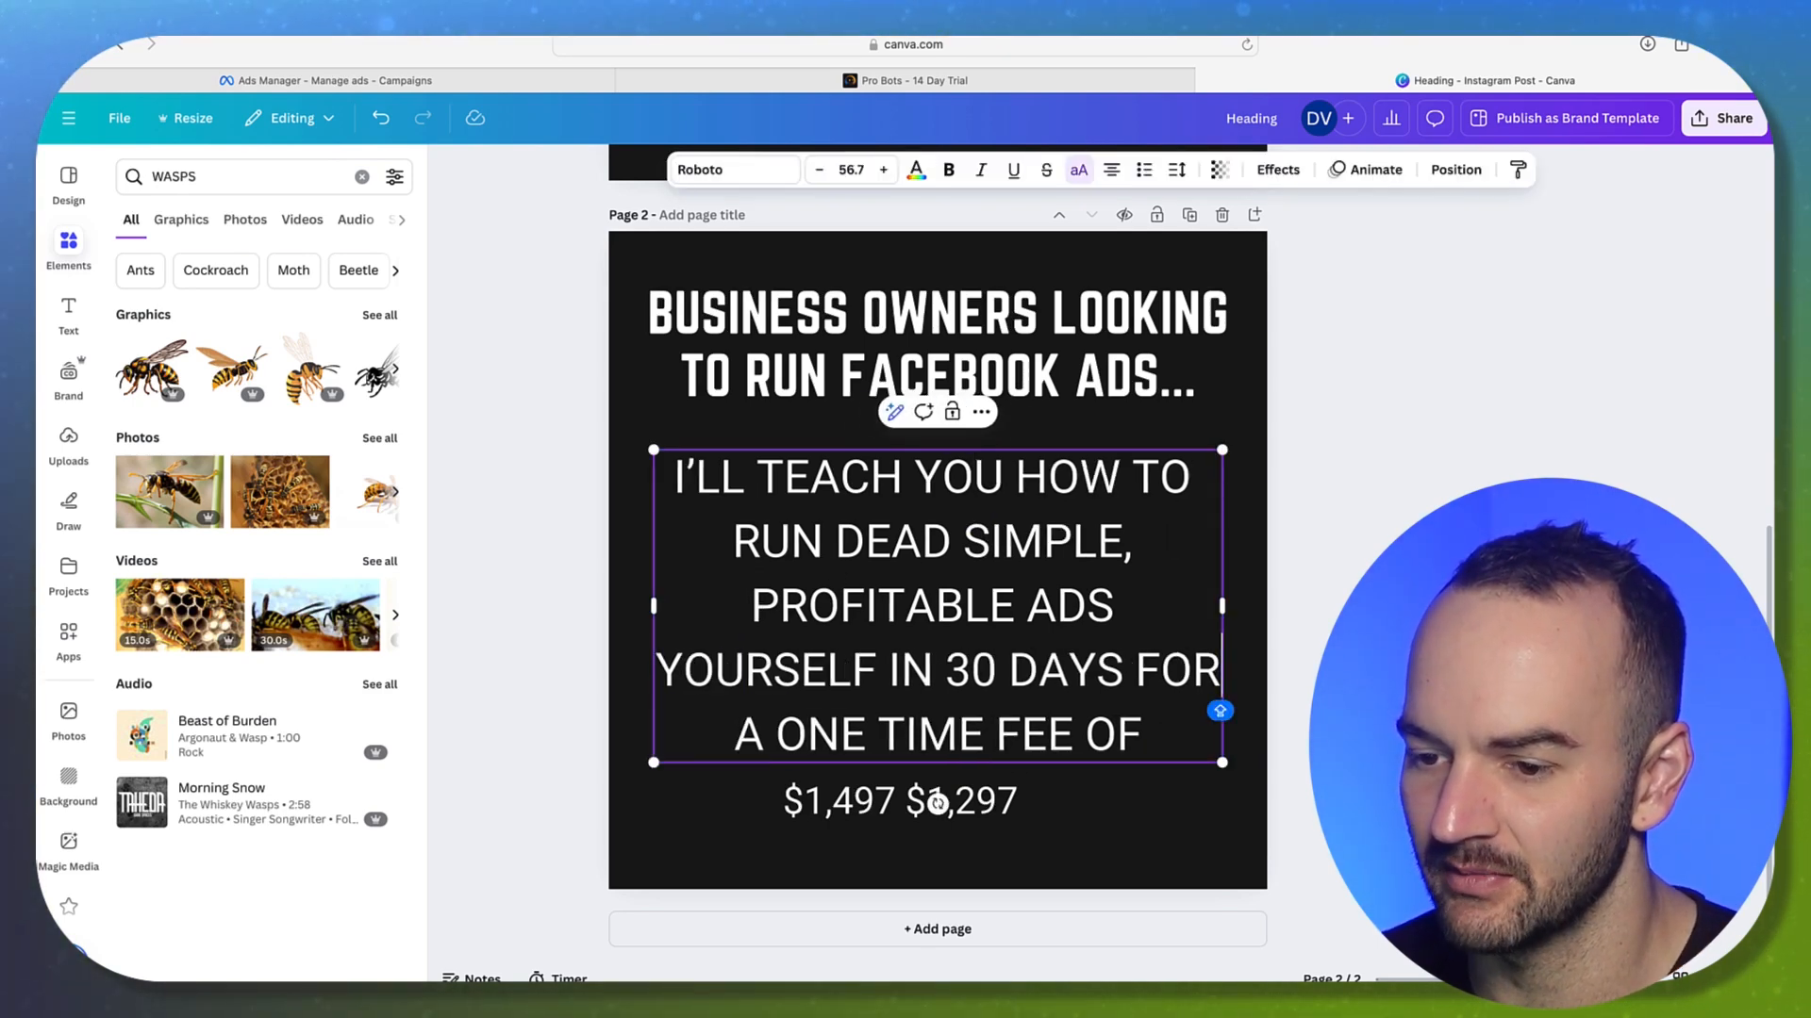
key("Escape")
Enlarge the price text to about 68.7 and strike through the $1,497 old price
left_click(1005, 811)
left_click_drag(1018, 825, 1131, 877)
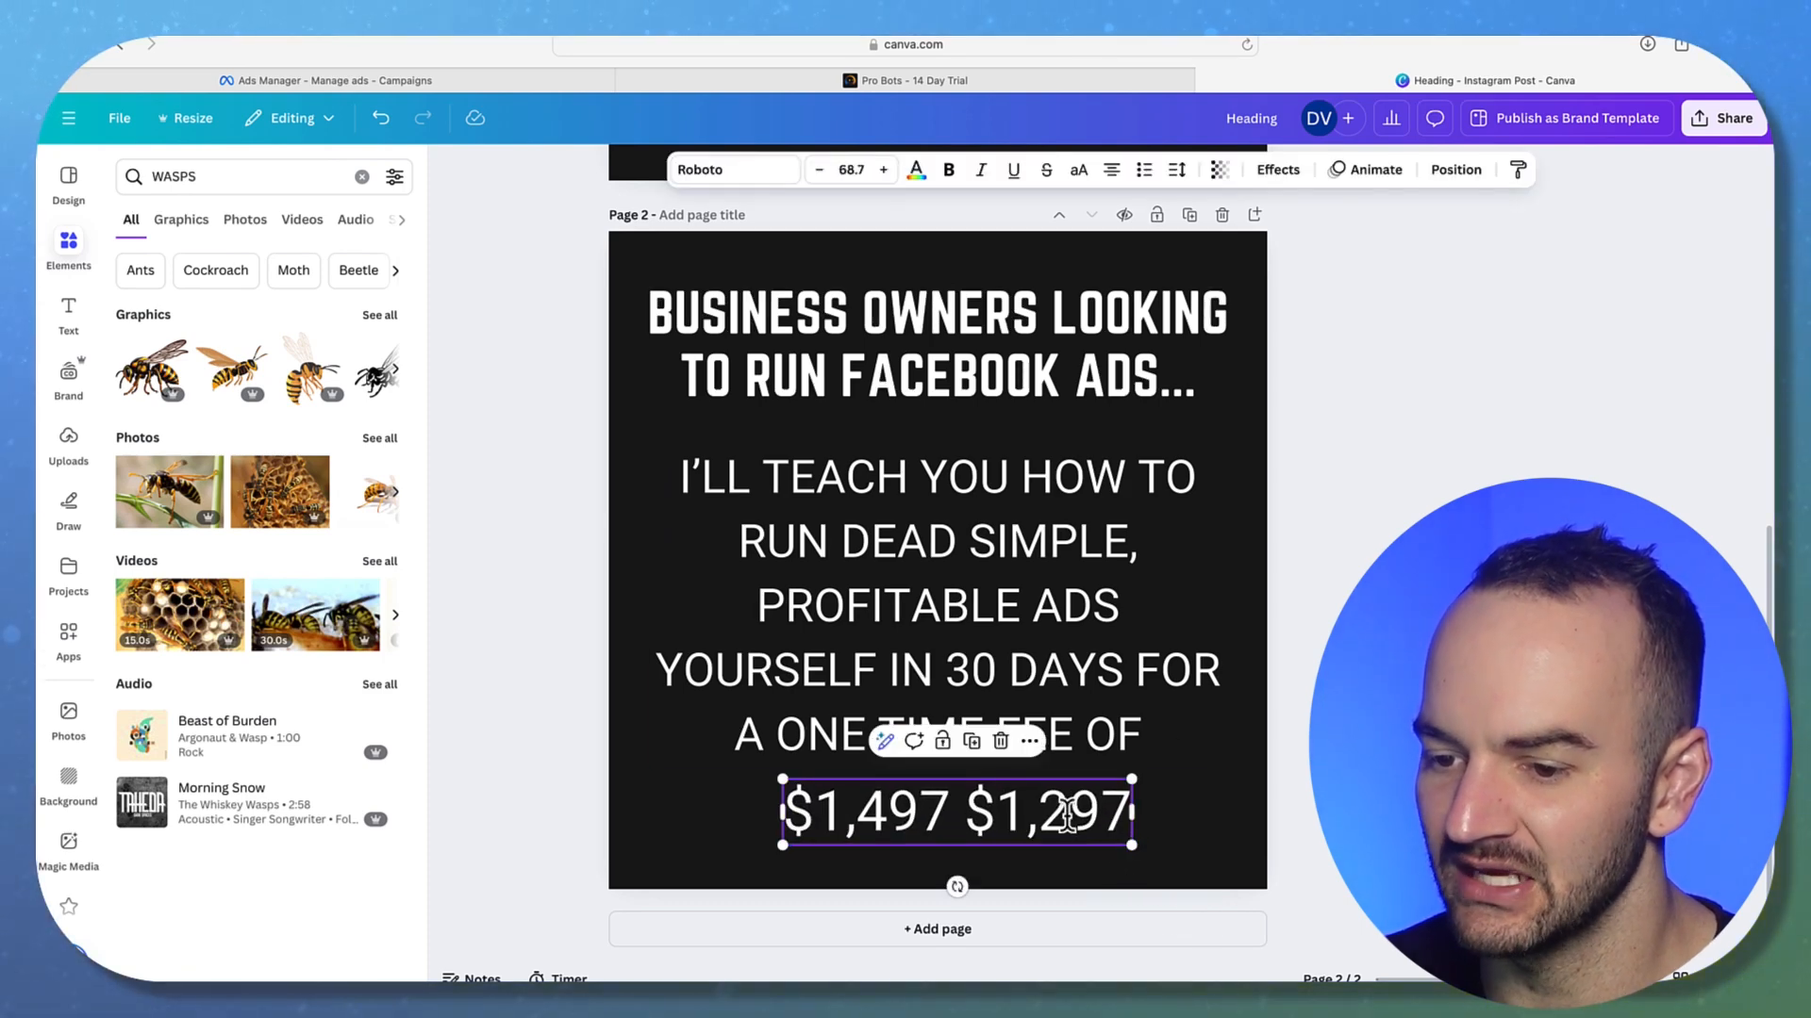
left_click_drag(946, 816, 779, 817)
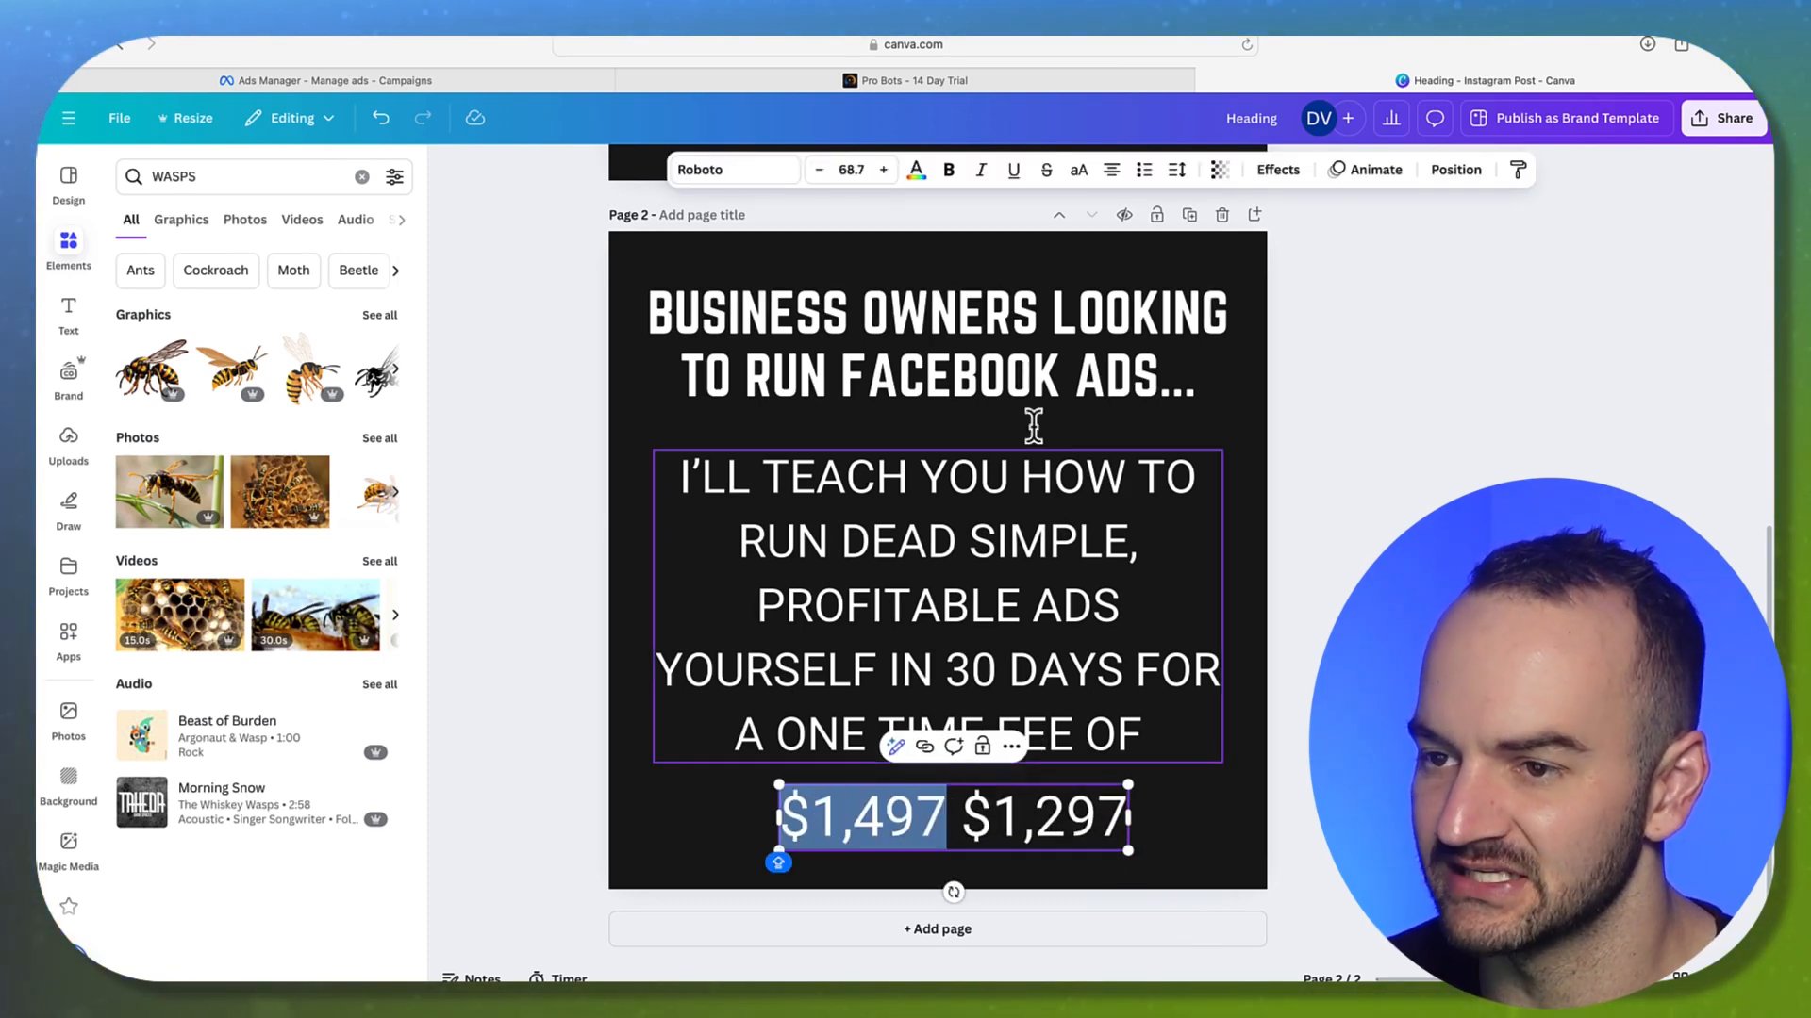
left_click(1045, 171)
key("Escape")
Nudge the body text and heading up and centre the price line on the page
left_click_drag(1062, 554, 1061, 544)
left_click(1271, 616)
left_click_drag(903, 830, 887, 829)
left_click(1335, 679)
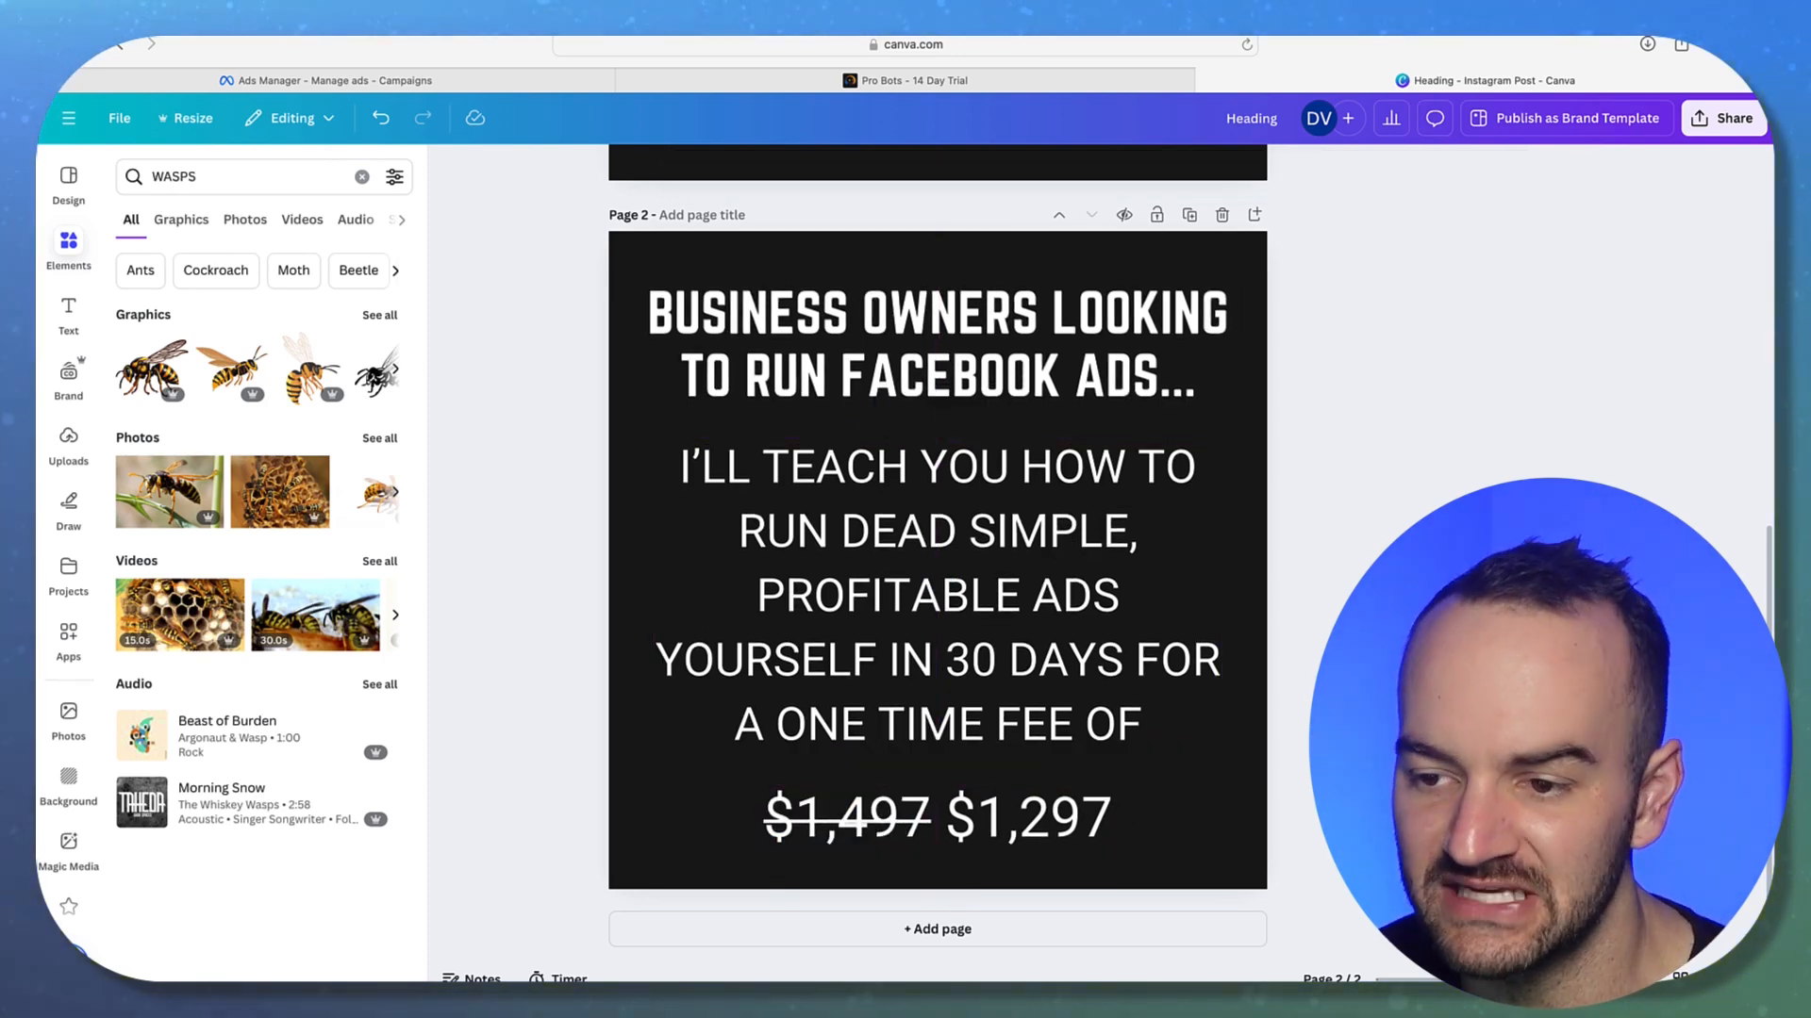
left_click_drag(1016, 540, 1015, 531)
left_click(1275, 349)
left_click_drag(1087, 315, 1087, 308)
Narrow the body text box so it rewraps, and centre it on the page
left_click(1443, 457)
left_click(954, 649)
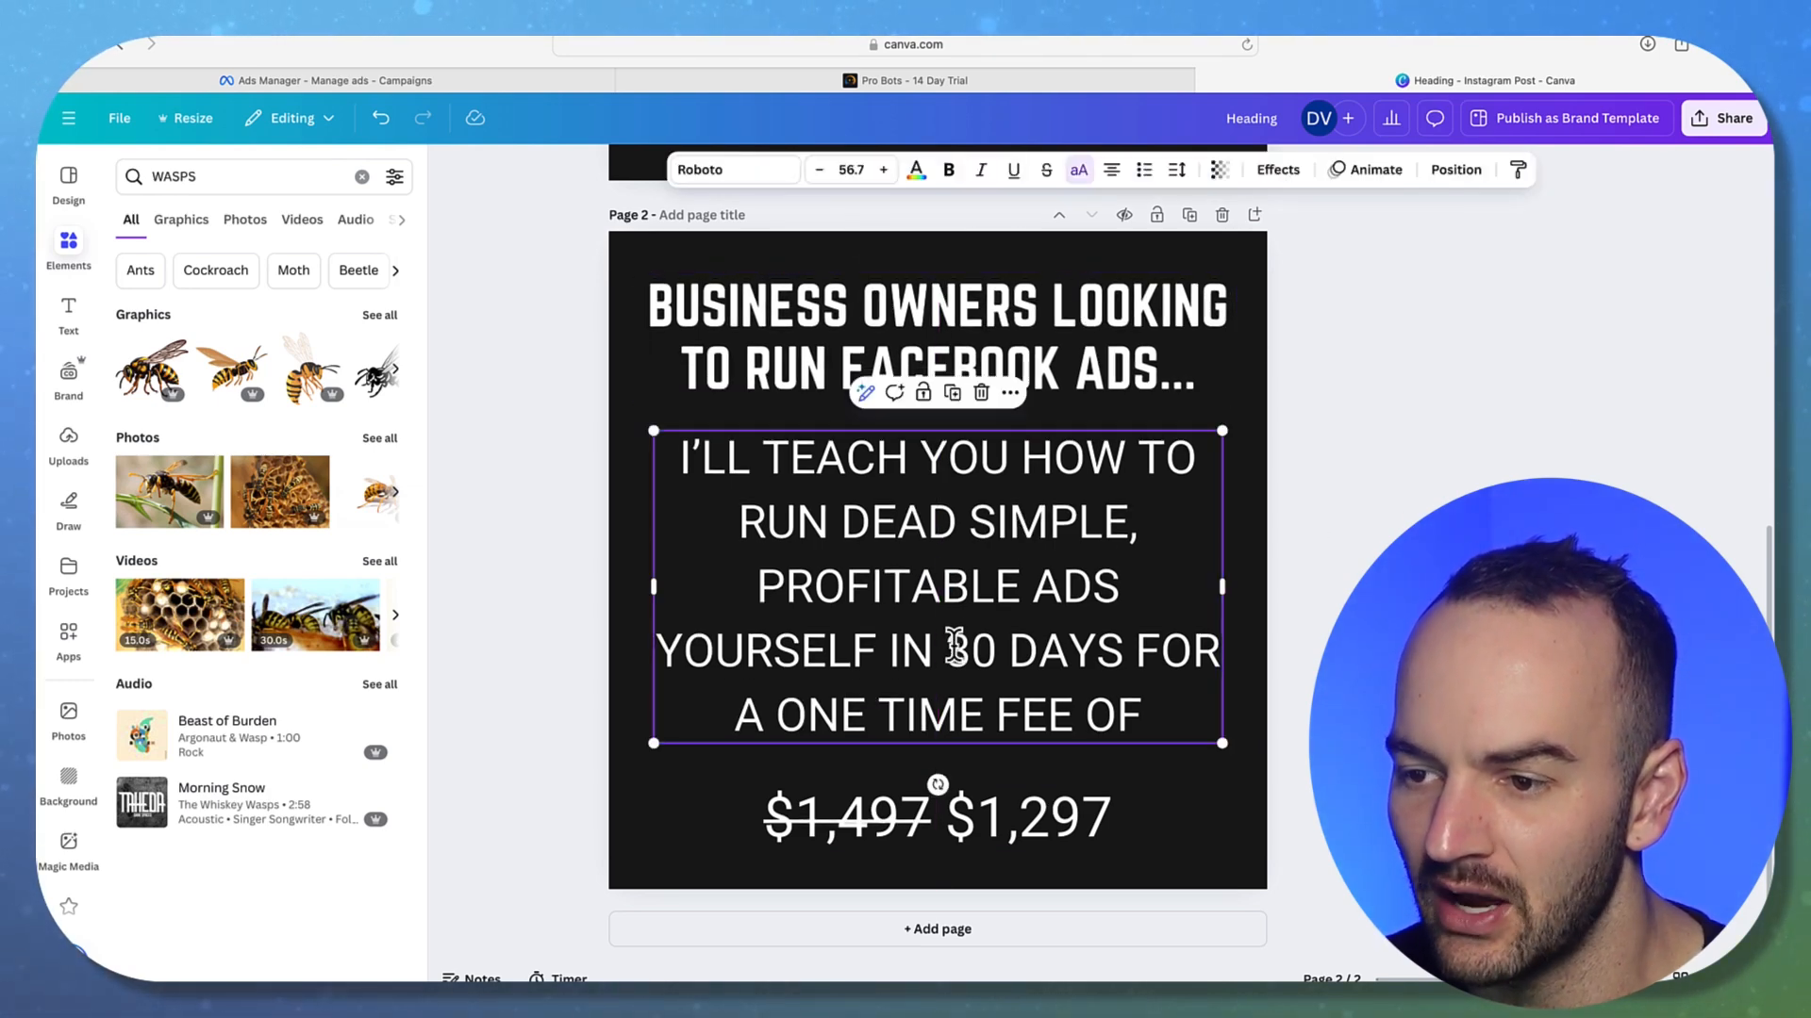
left_click_drag(1222, 593, 1216, 594)
left_click(1338, 598)
left_click_drag(1136, 641, 1139, 641)
left_click(1332, 645)
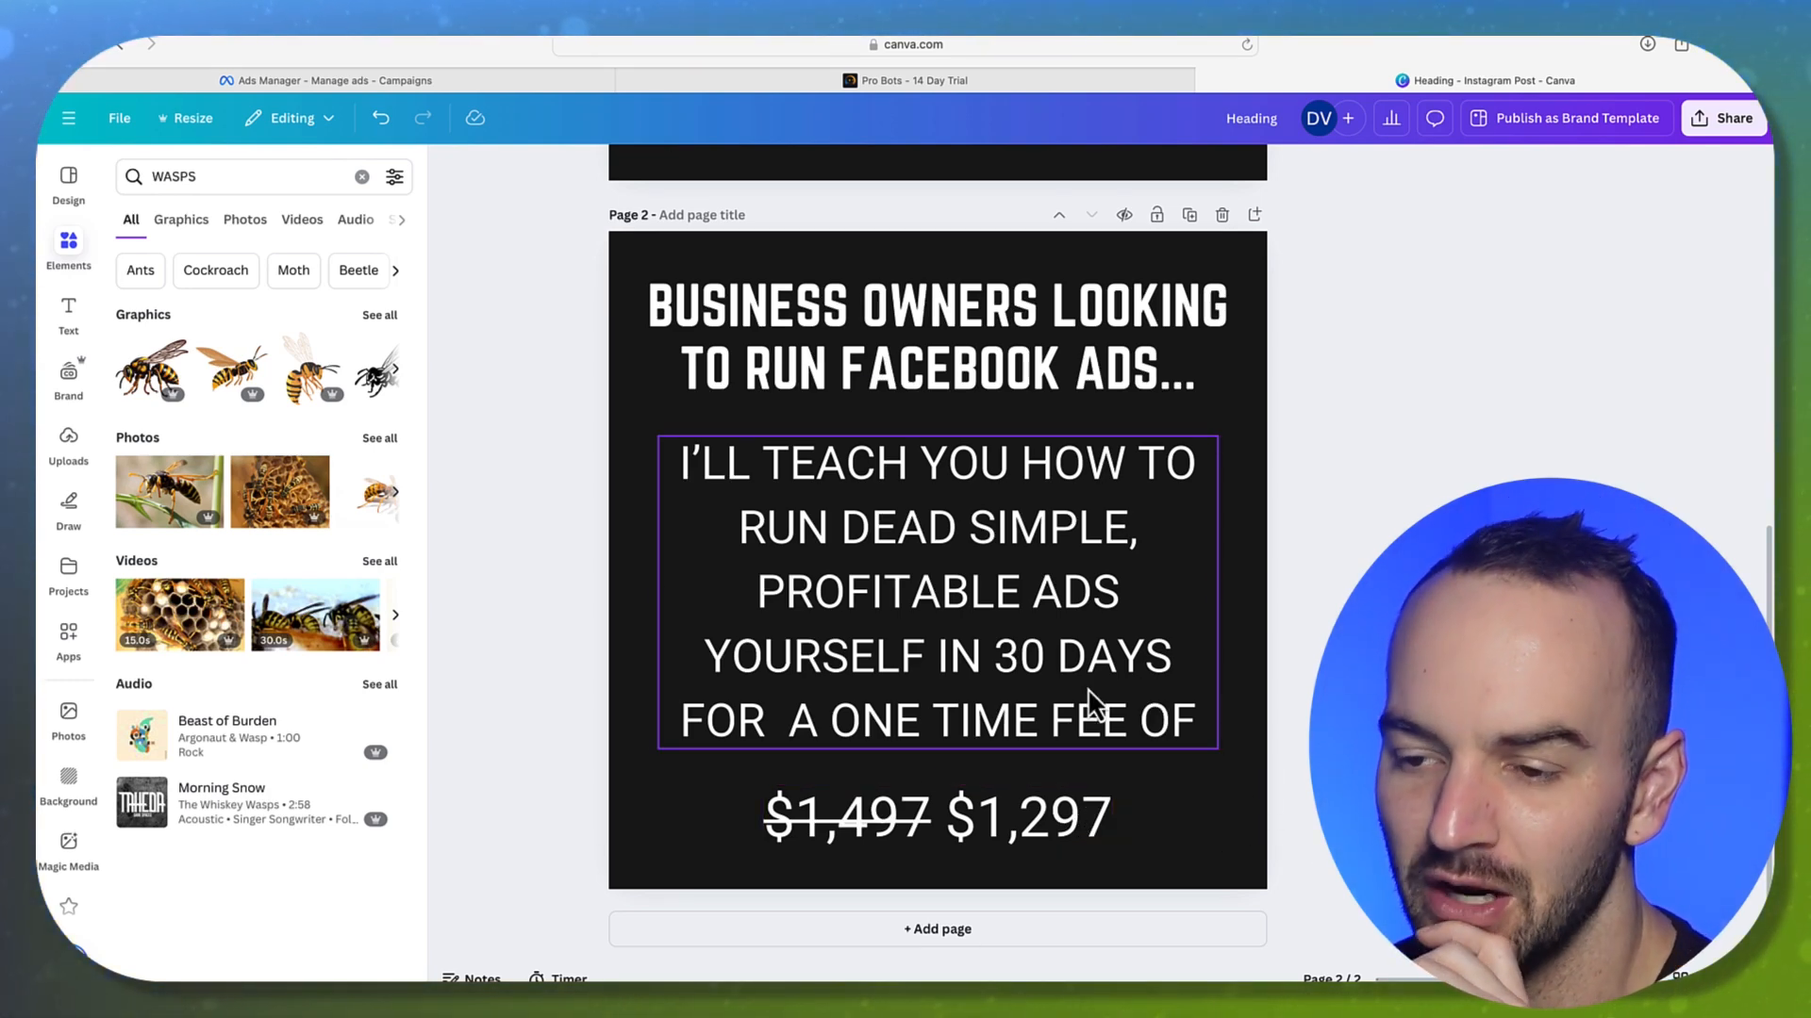
Shrink the body text to 53.5 and align it, then enlarge and centre the price line
left_click(1159, 702)
left_click_drag(1218, 750, 1185, 745)
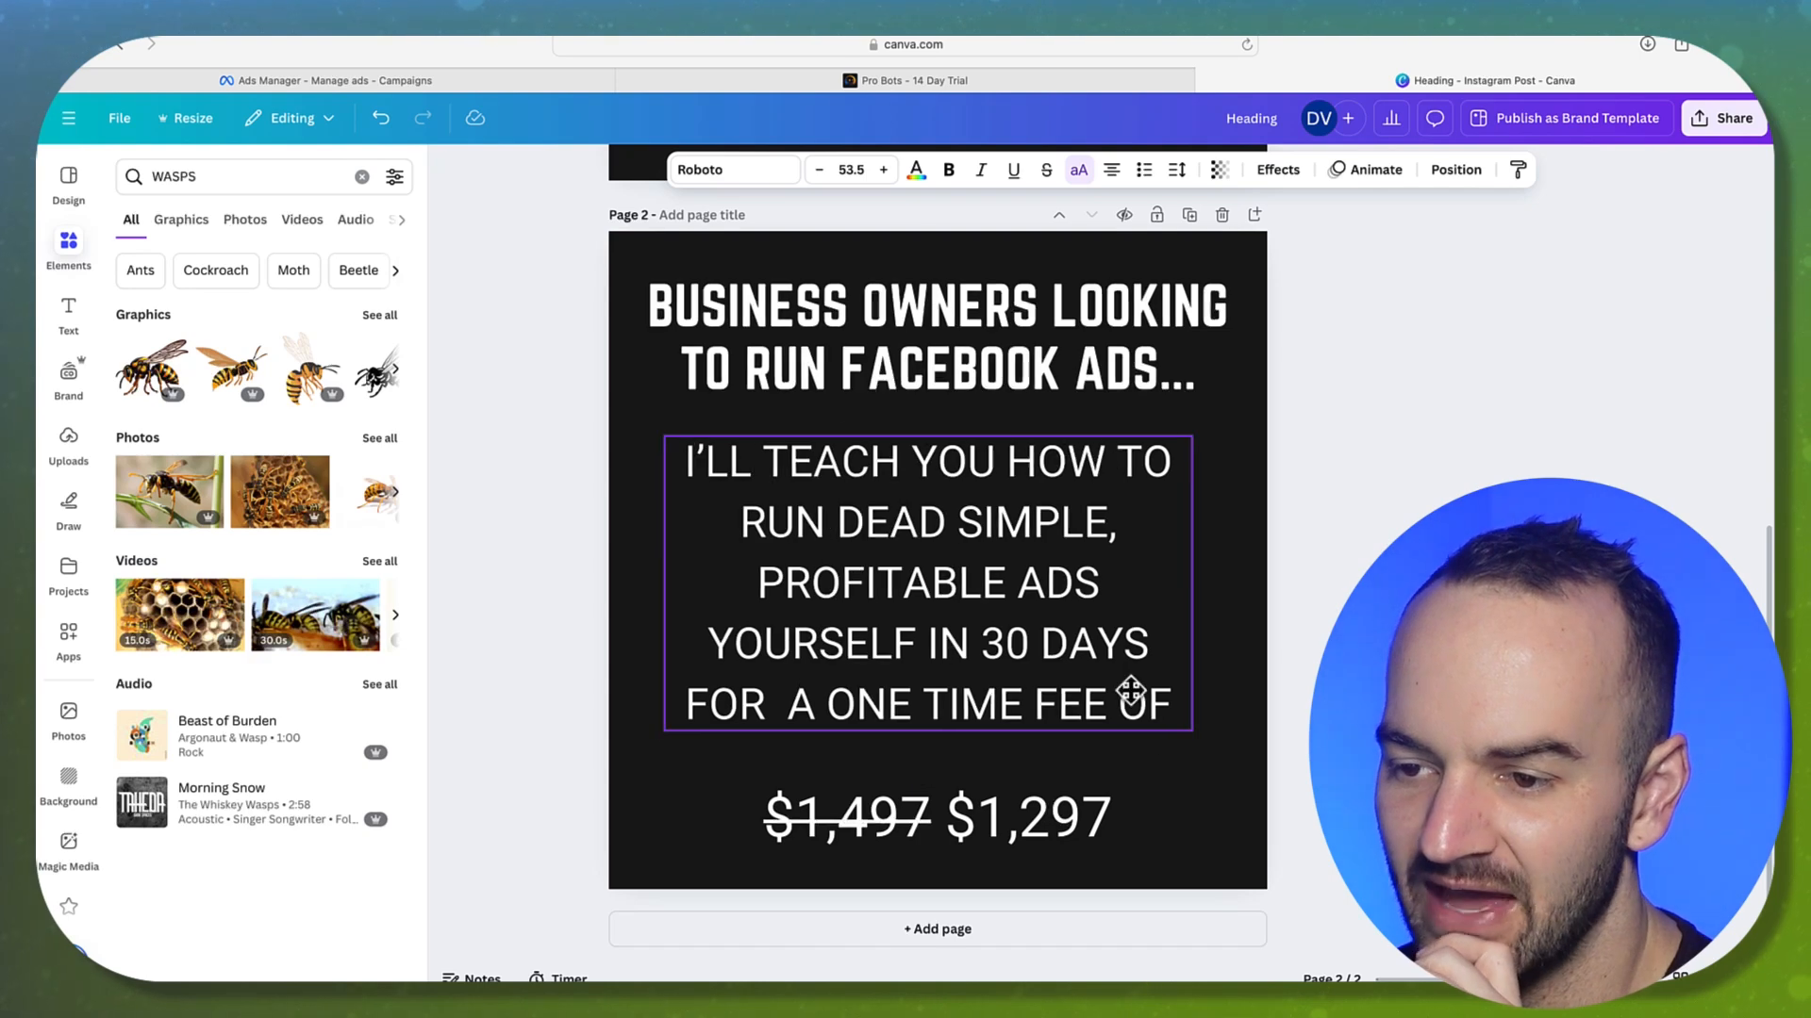
left_click_drag(1147, 686, 1139, 688)
left_click(1313, 775)
left_click(1066, 842)
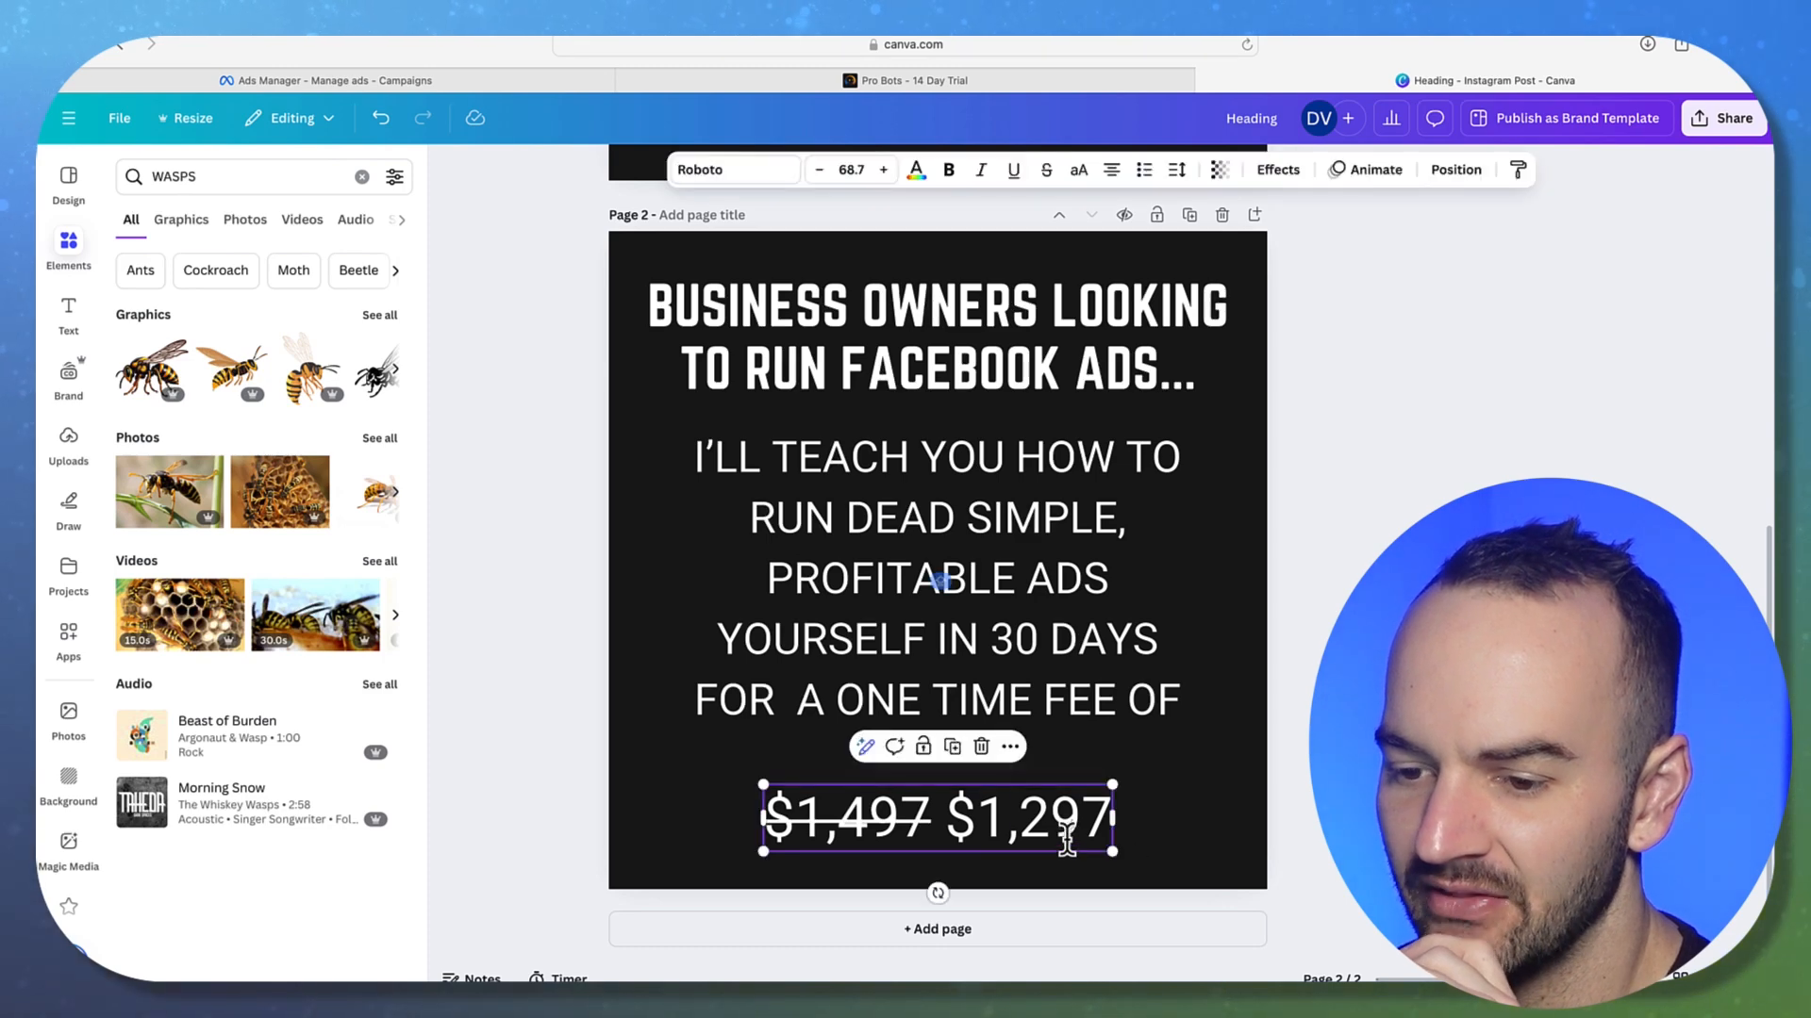
left_click_drag(762, 790, 752, 784)
left_click_drag(880, 808, 885, 799)
left_click(1350, 769)
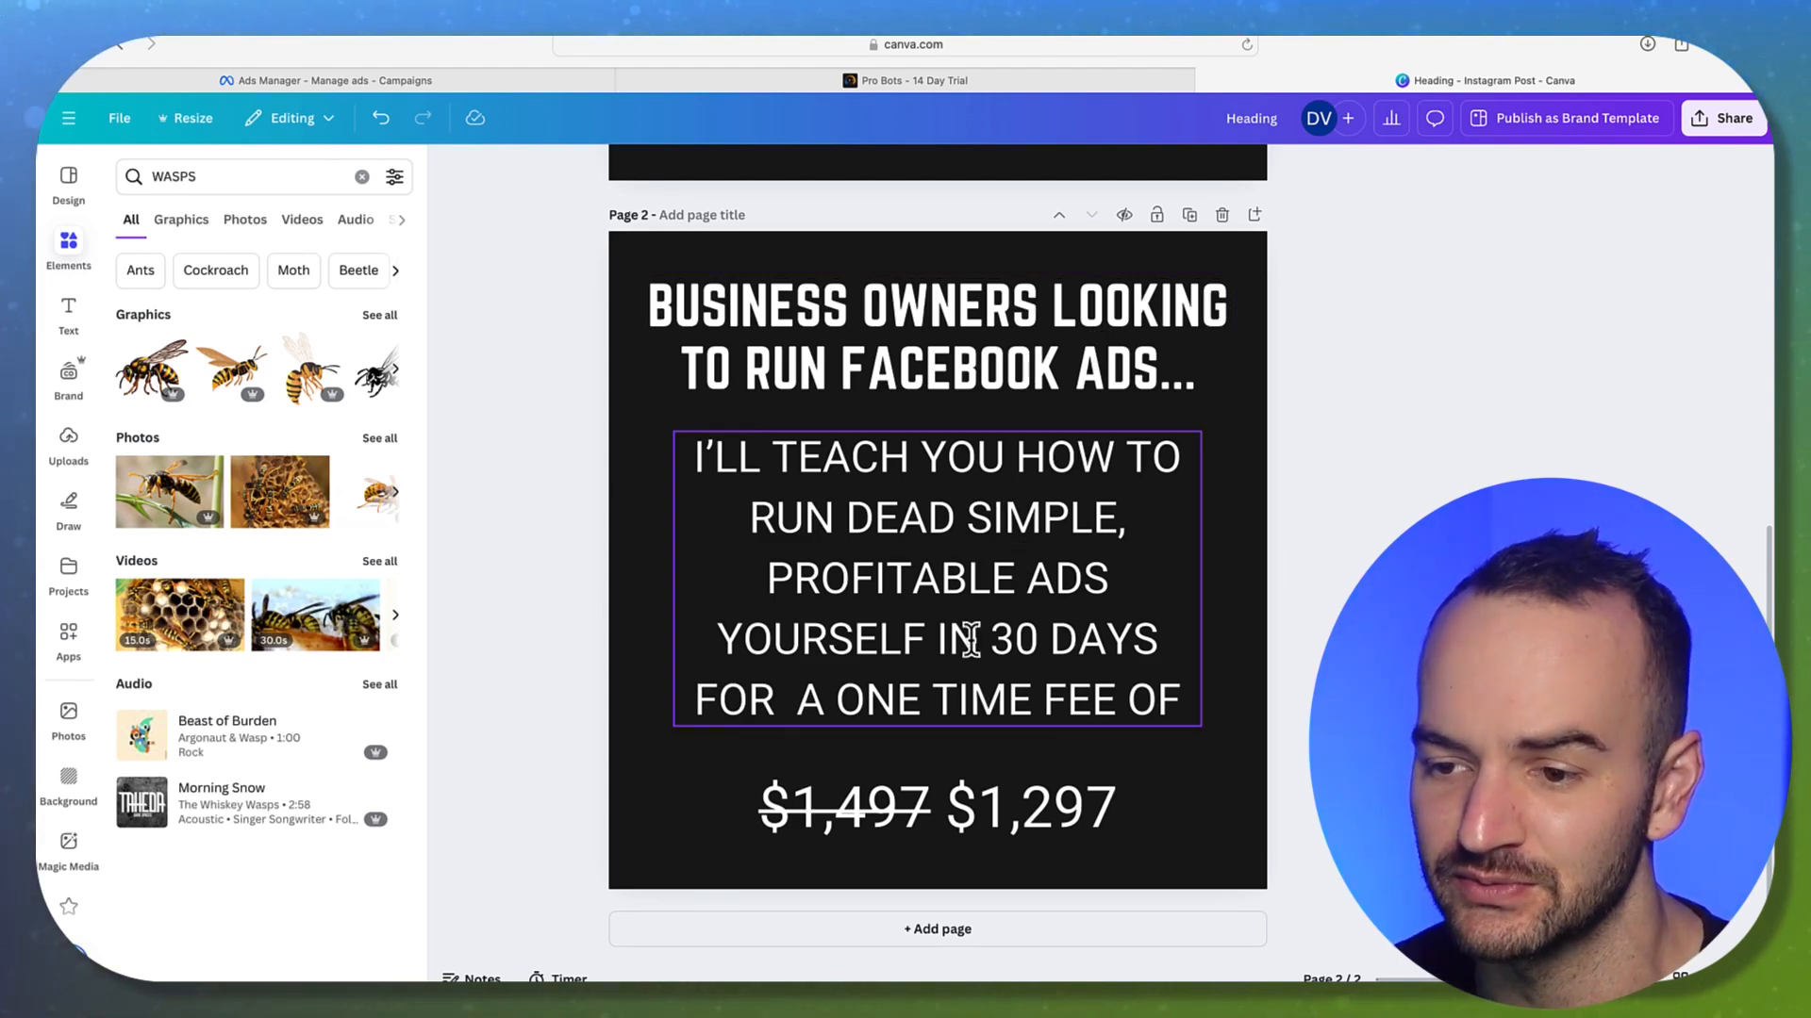
left_click(1132, 682)
left_click(1132, 682)
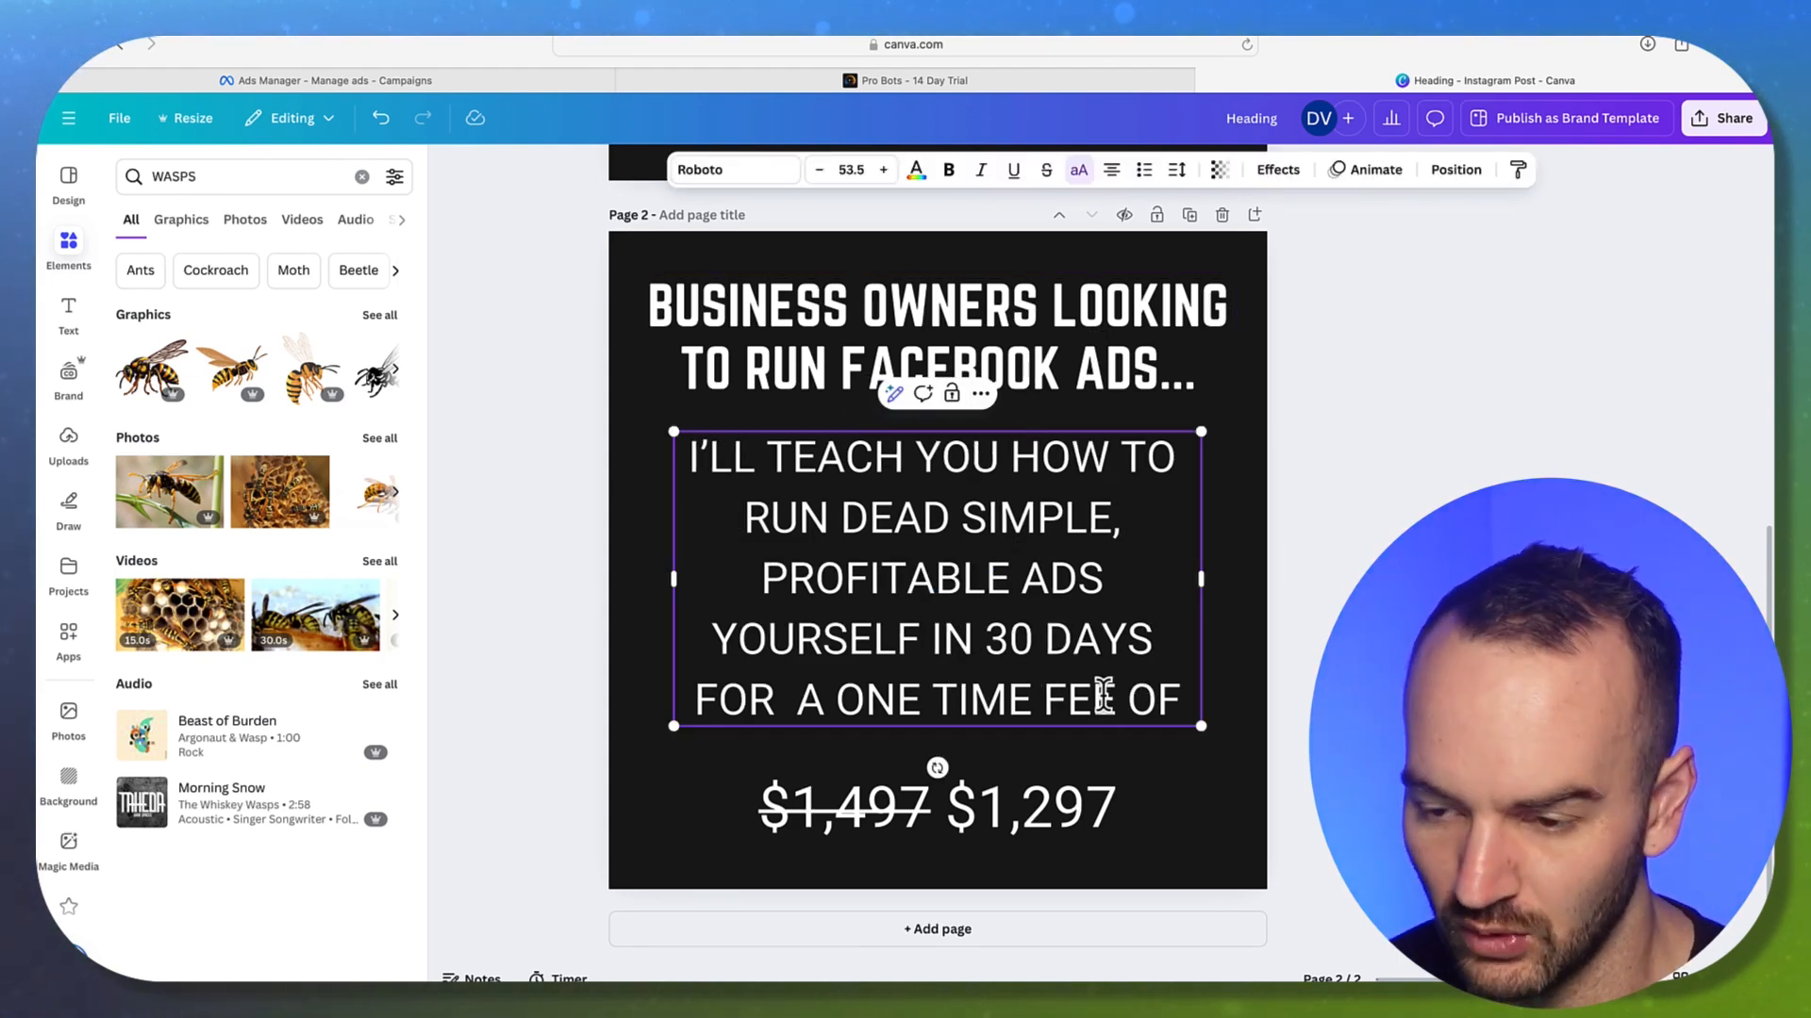
left_click(1384, 511)
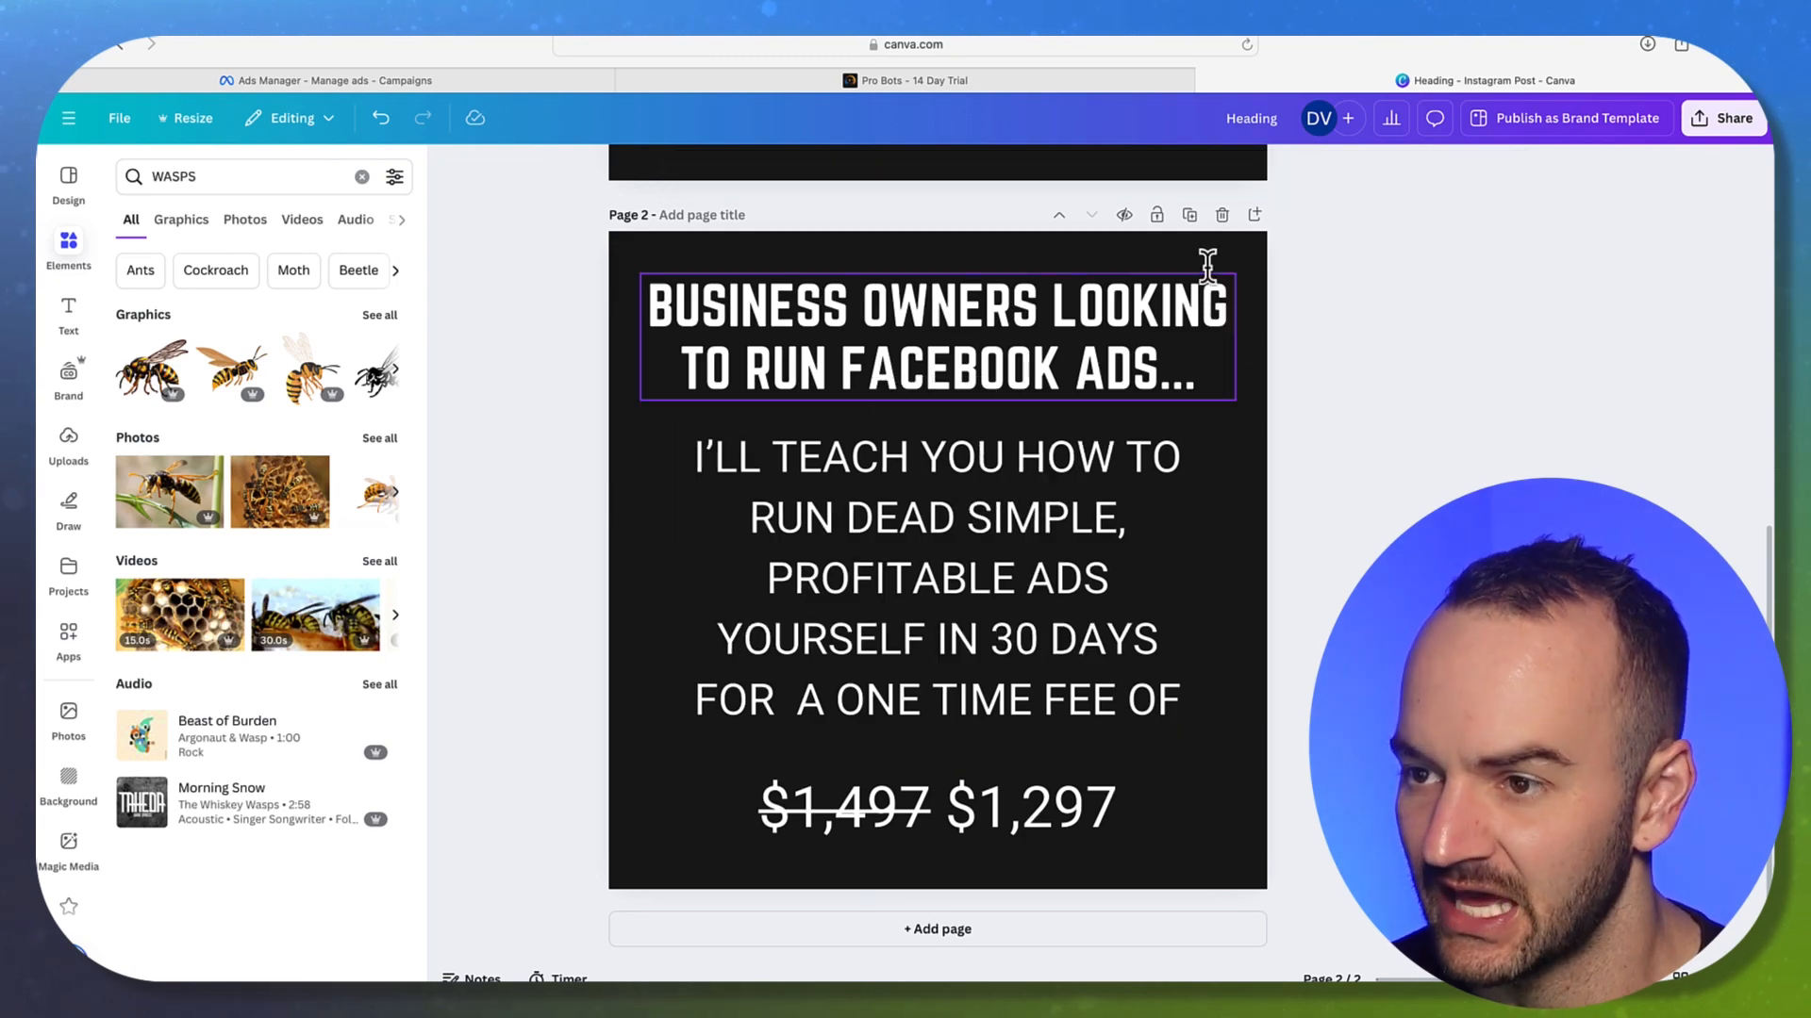
Duplicate page 2 and change page 3's body text to end 'WITHOUT NEEDING AN EXPENSIVE AGENCY'
left_click(1191, 217)
left_click(1031, 650)
left_click(1042, 647)
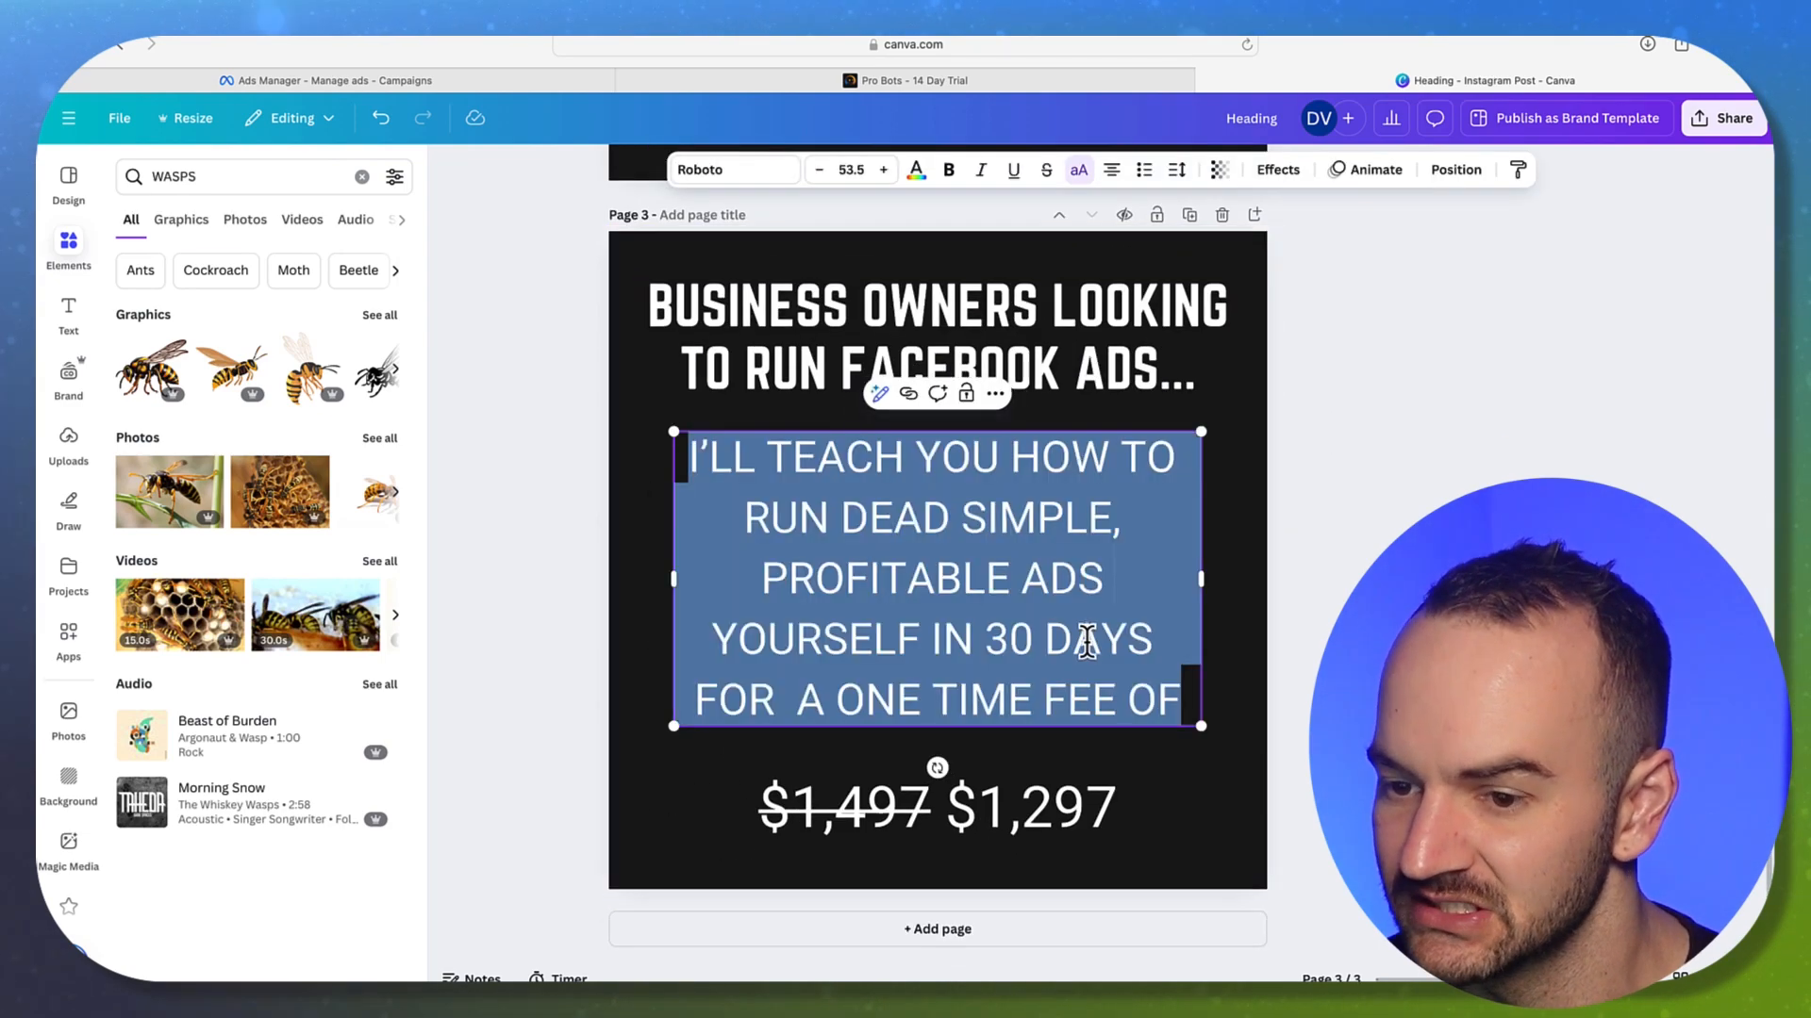
left_click(1033, 641)
left_click_drag(914, 632, 1186, 698)
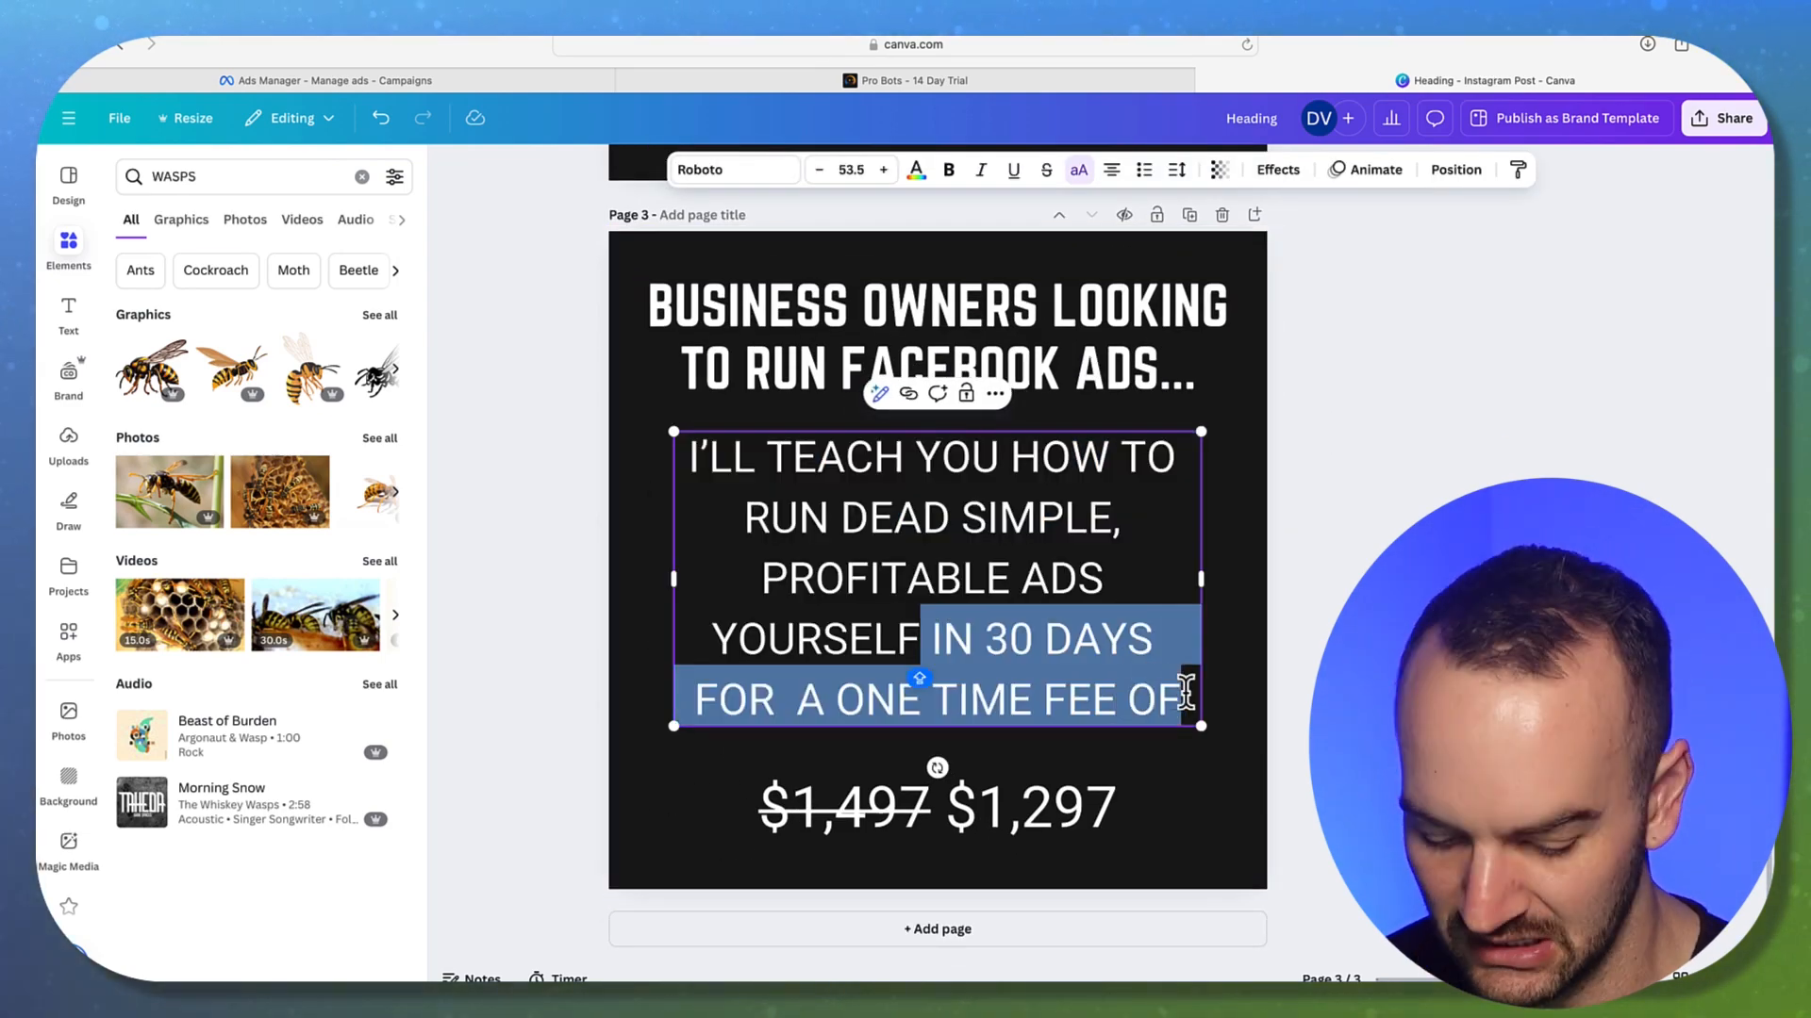
type("WITHOUT NEEDING AN EXPENSIAGENCY")
left_click(998, 716)
type("EXPENSI")
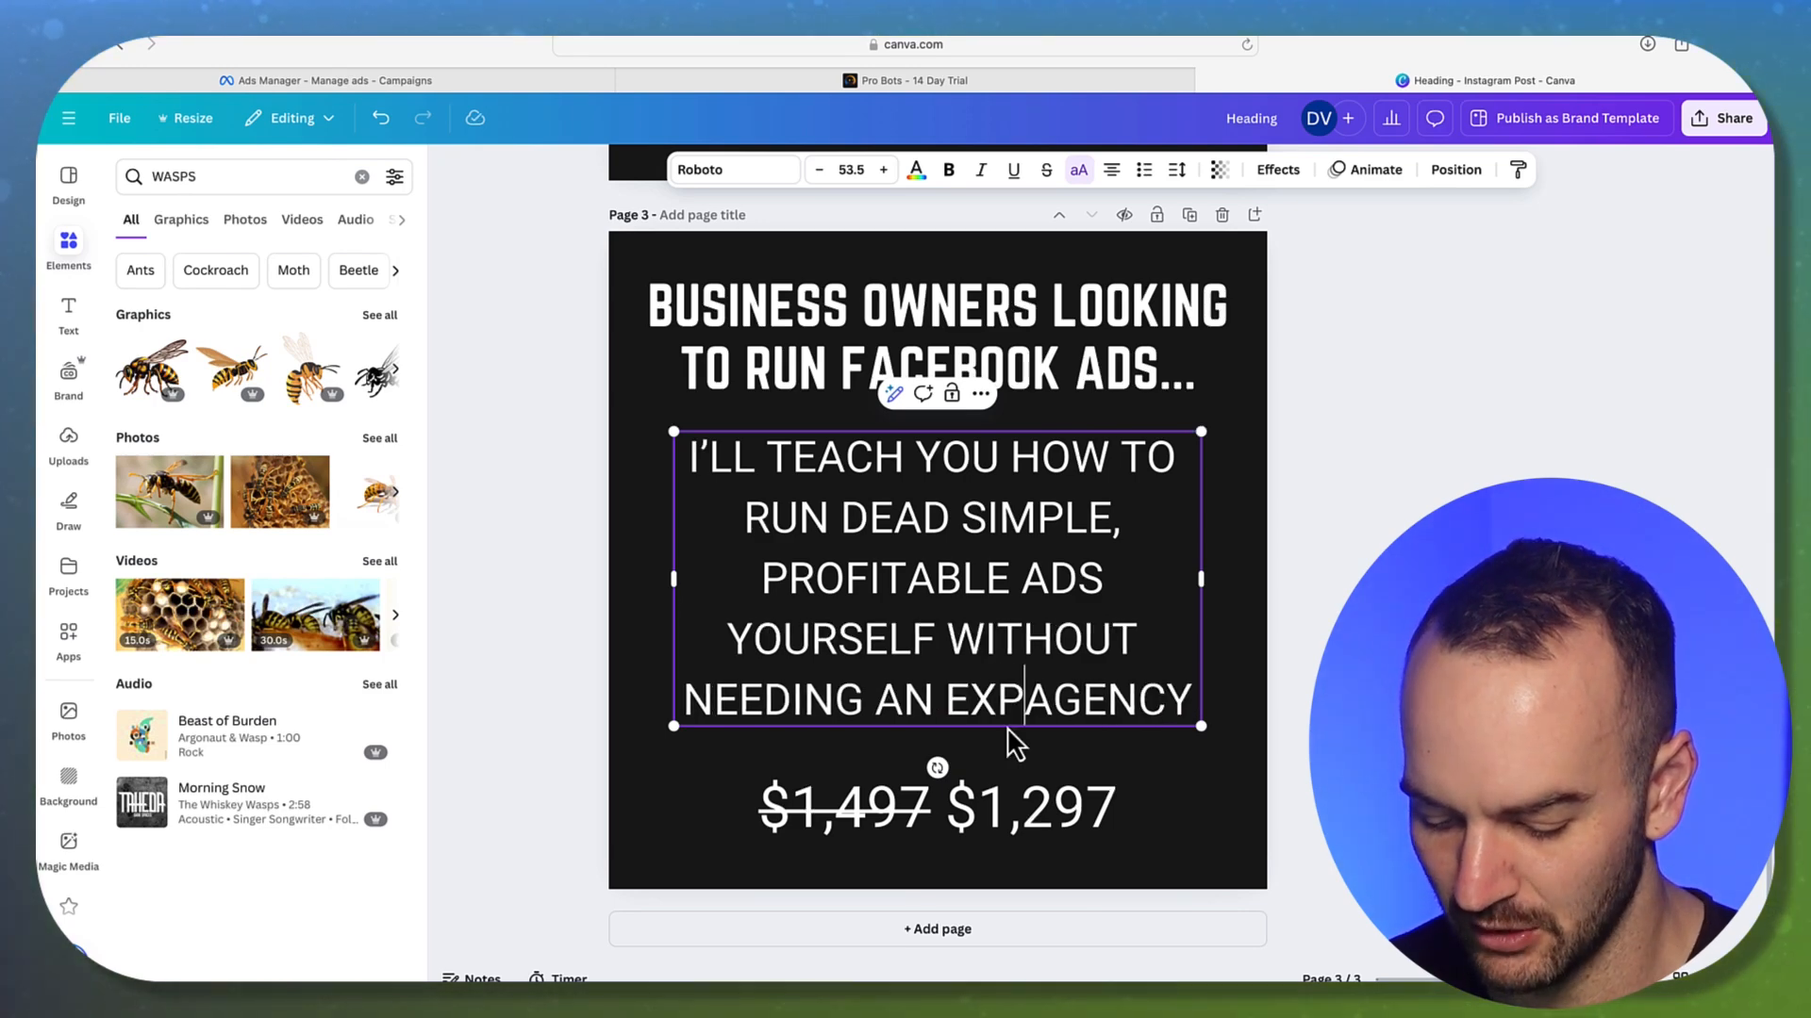
type("VE")
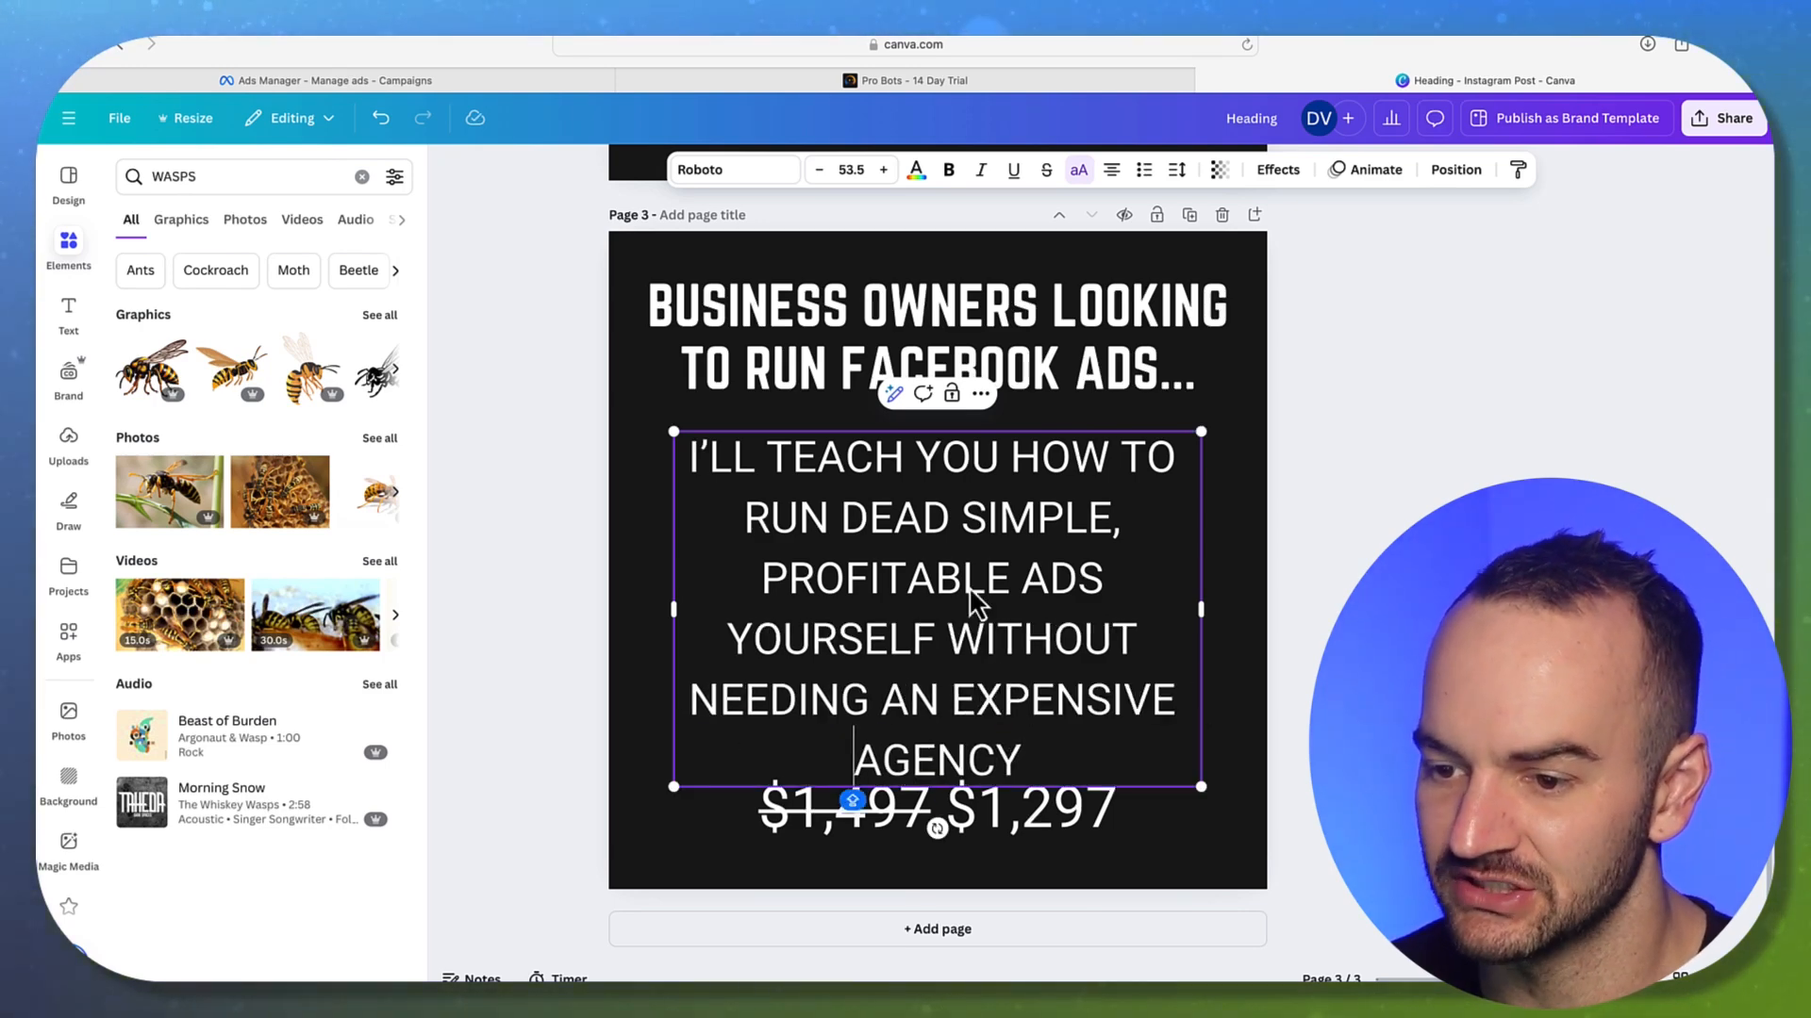
Nudge page 3's body text box slightly lower
left_click(1320, 564)
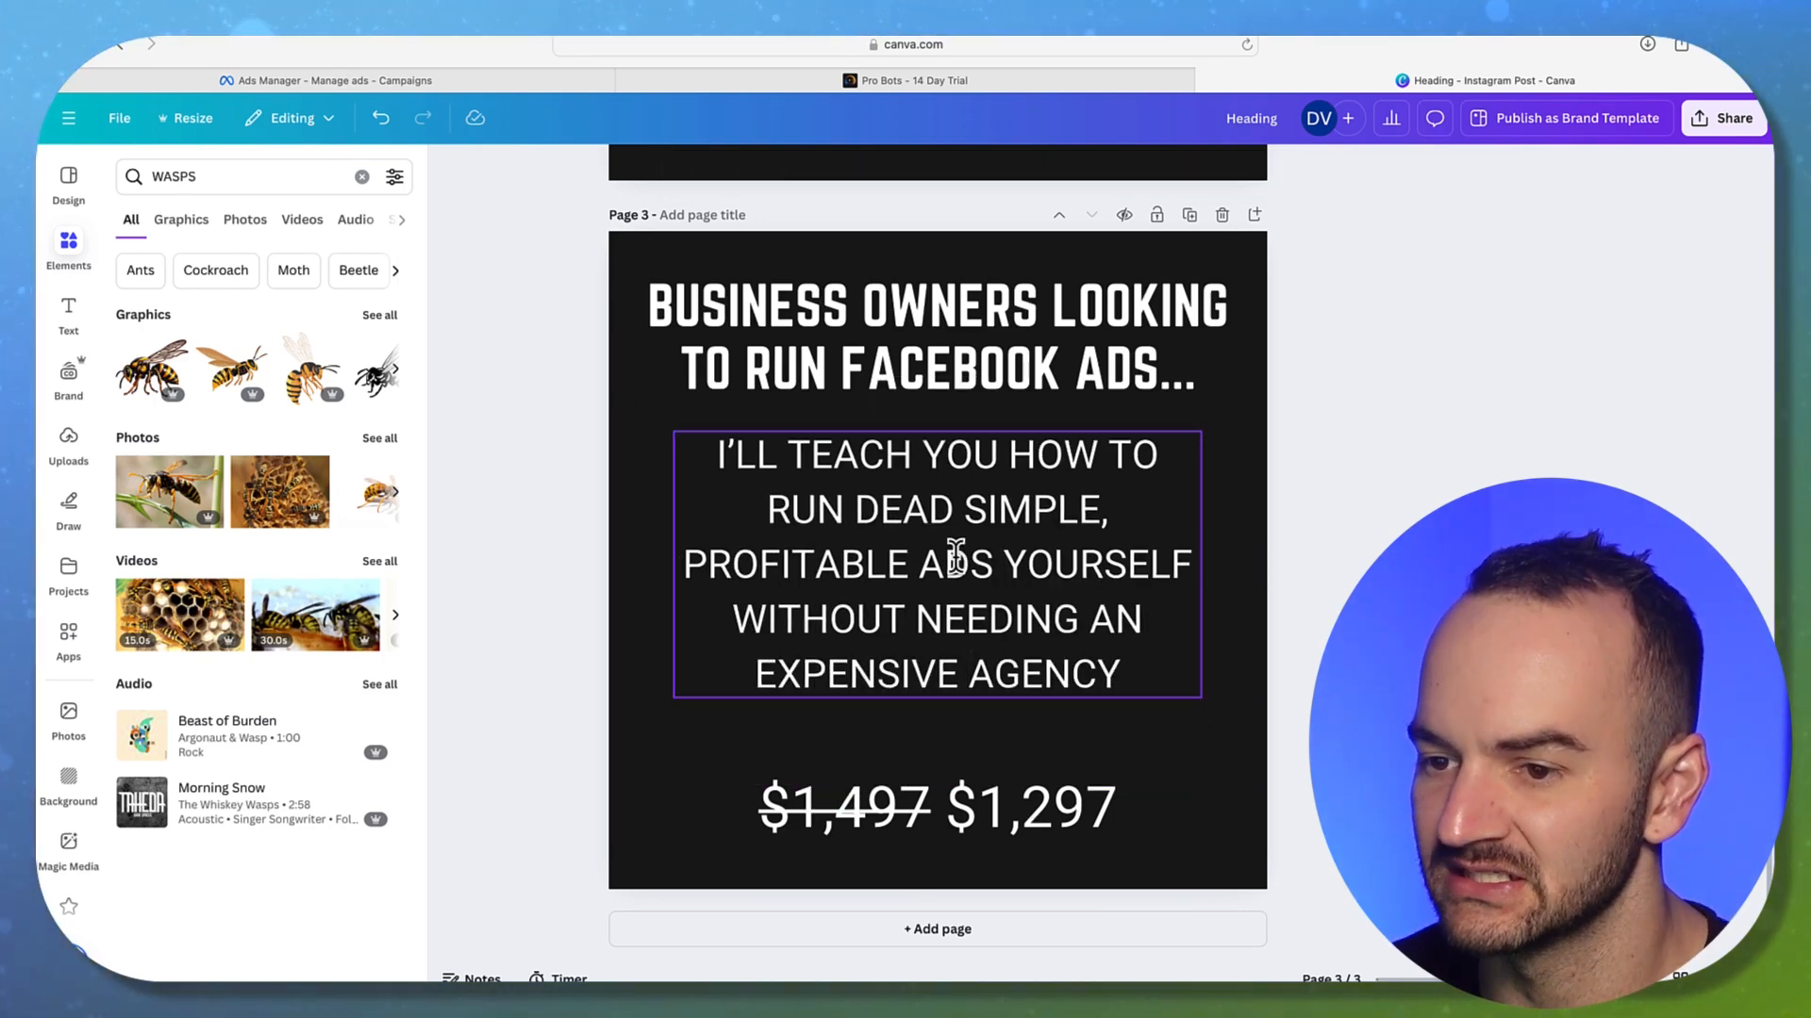
left_click_drag(952, 557, 954, 570)
left_click(1349, 576)
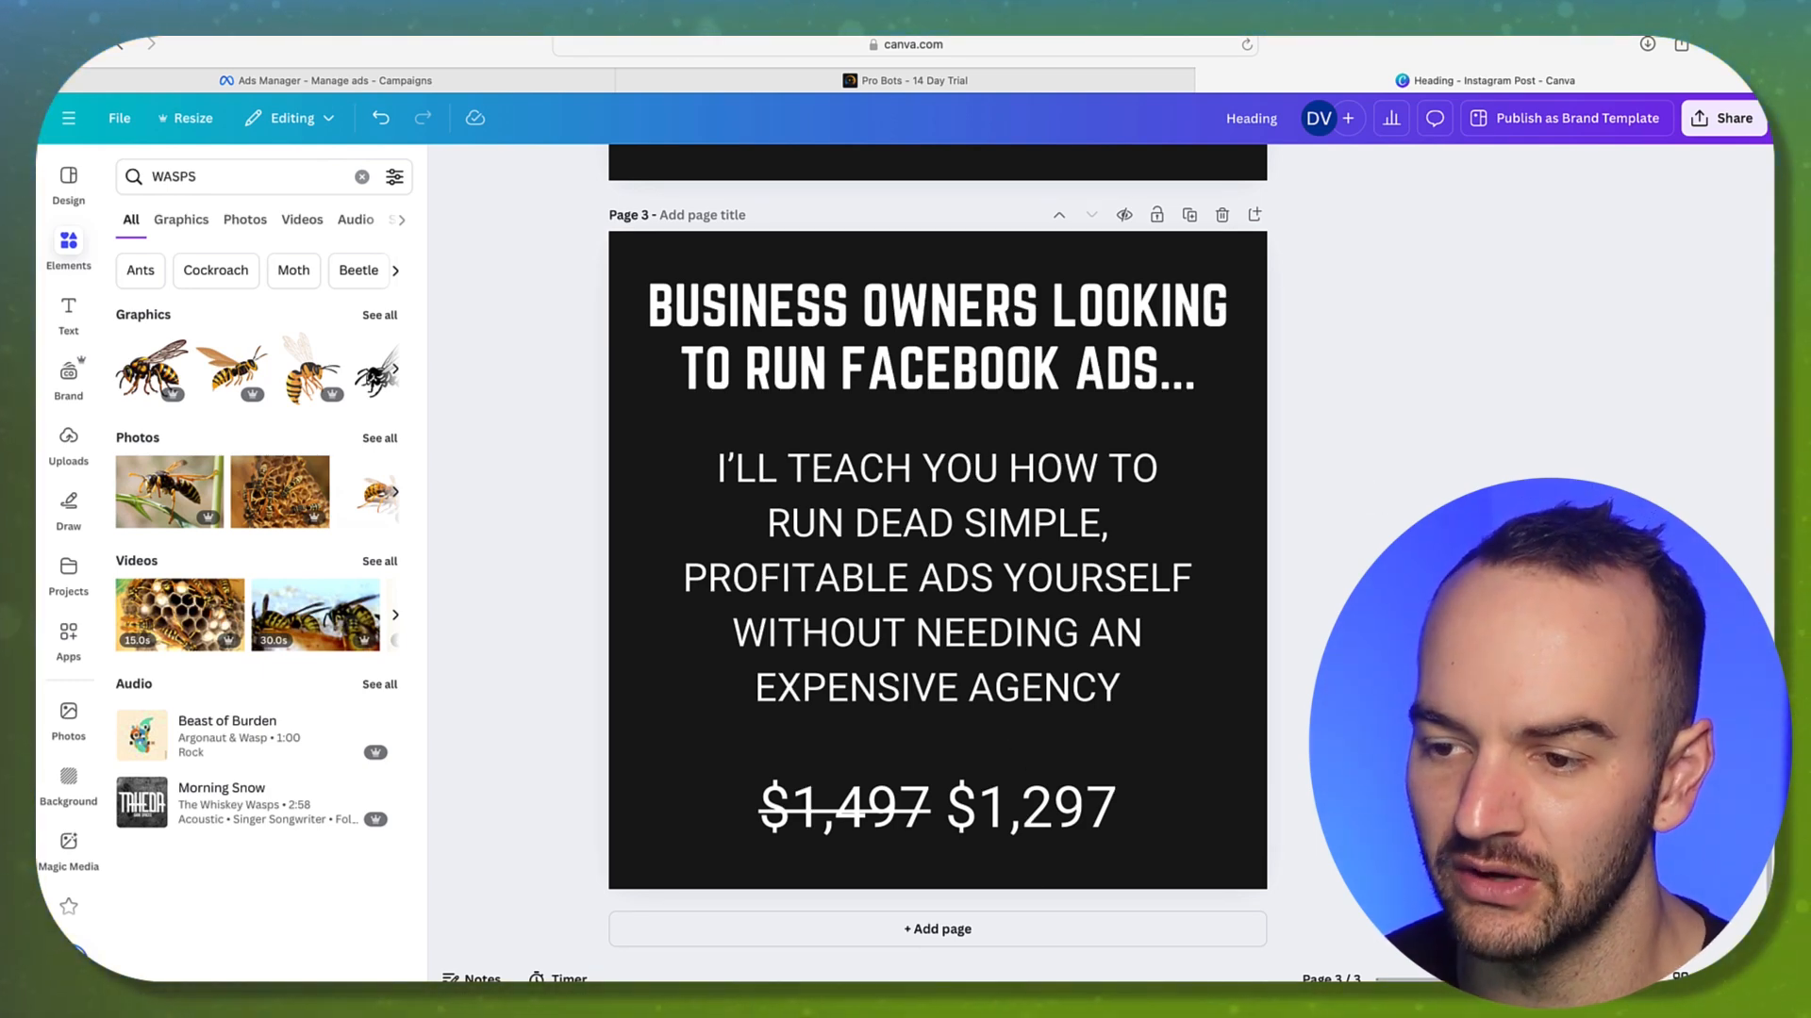
scroll(938, 528, "up", 1)
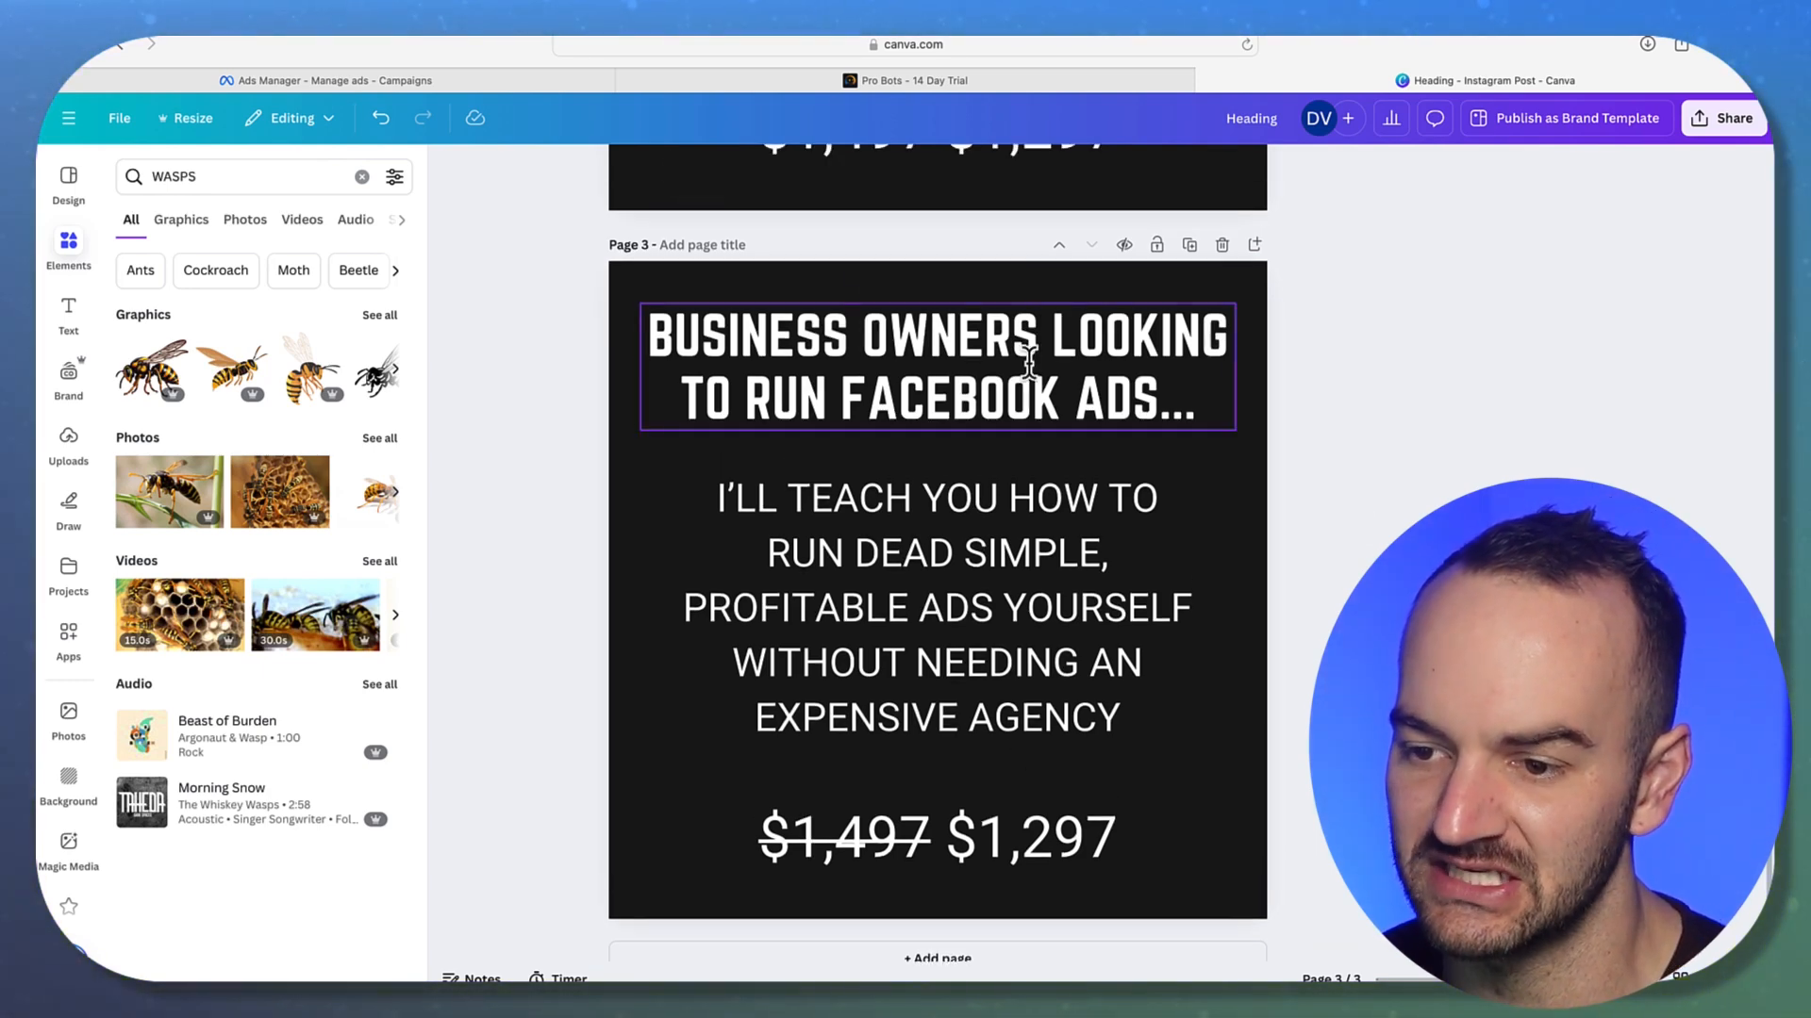
left_click(938, 594)
left_click(977, 866)
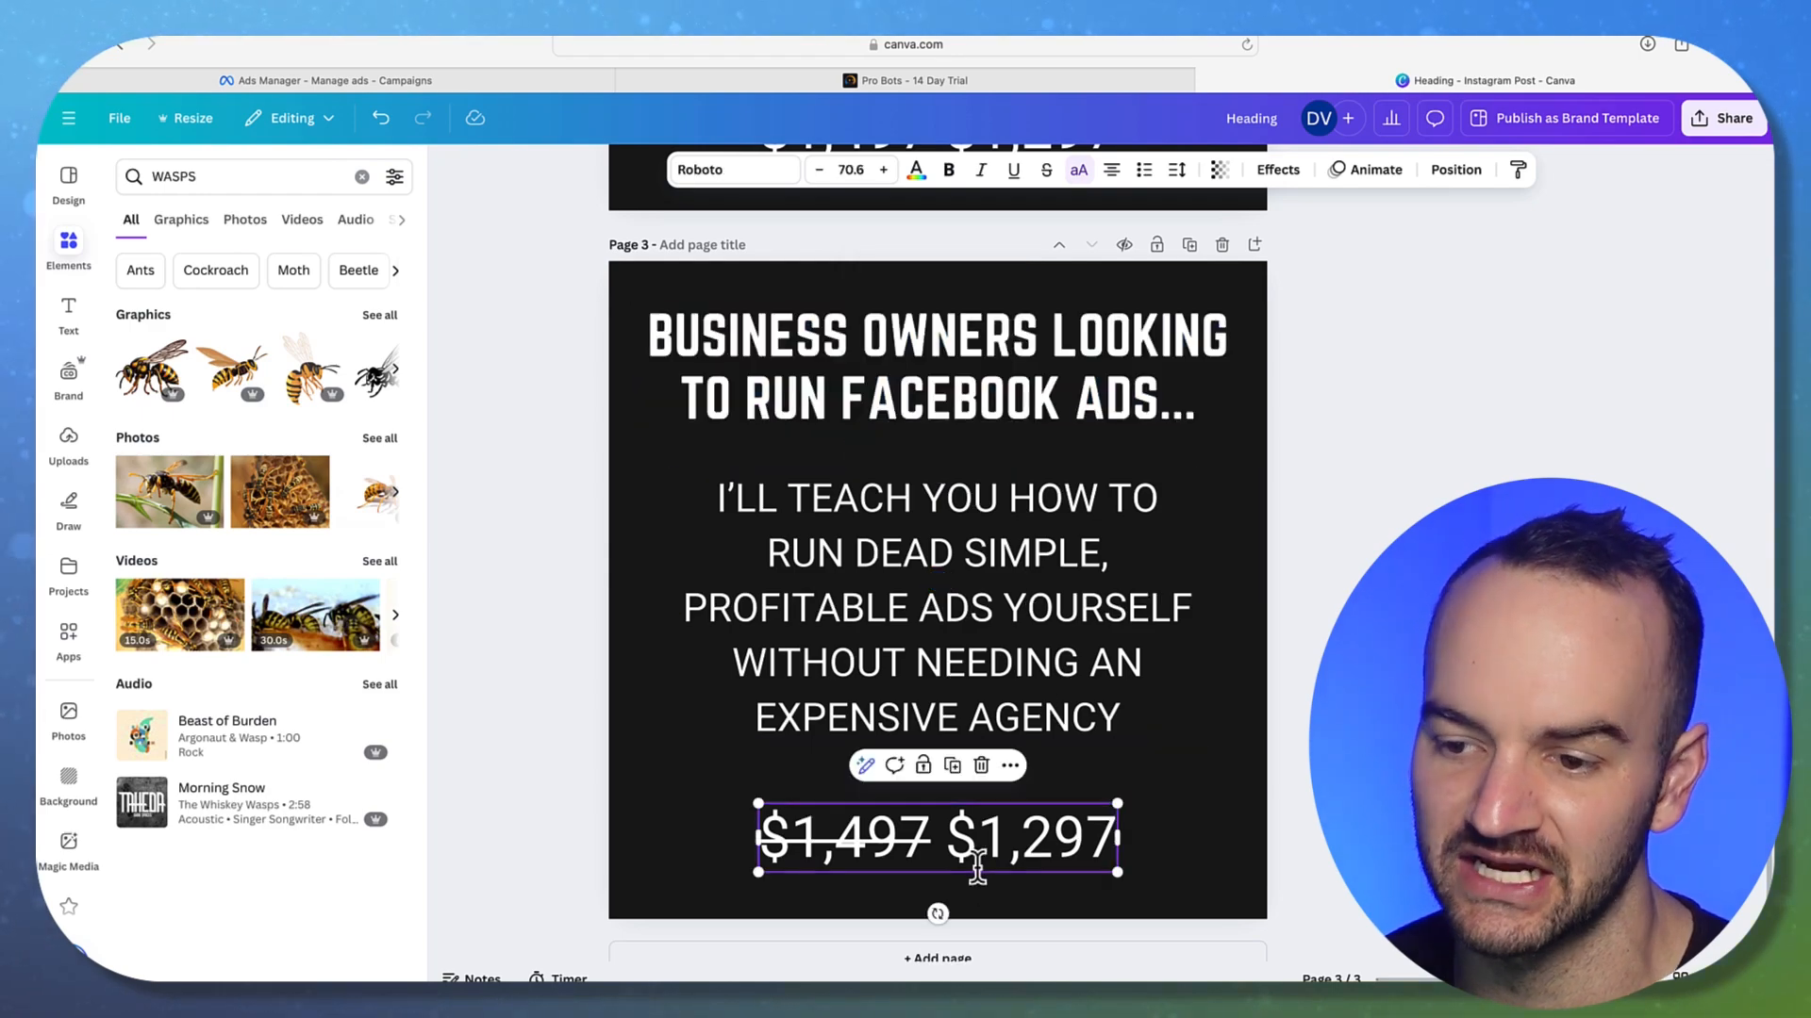
left_click(1213, 291)
left_click(1132, 387)
left_click(1022, 659)
left_click(981, 841)
left_click(1358, 727)
scroll(1357, 726, "up", 4)
scroll(938, 556, "up", 6)
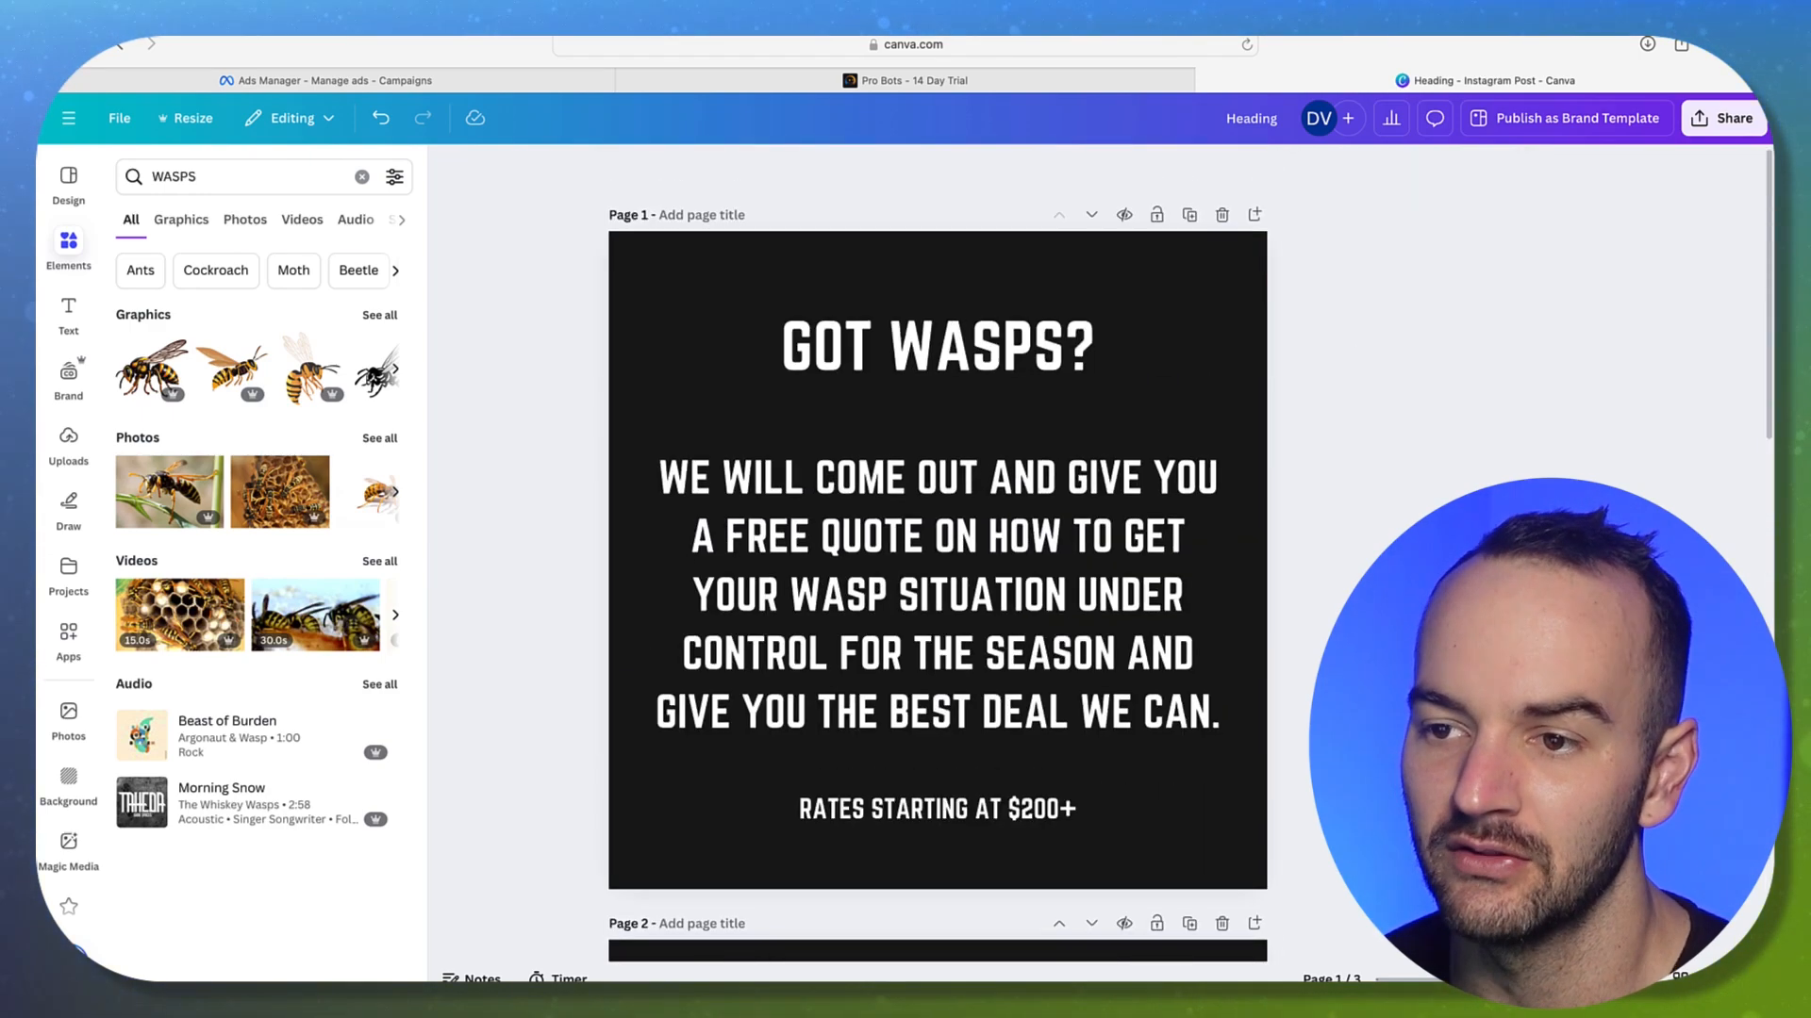
left_click(943, 585)
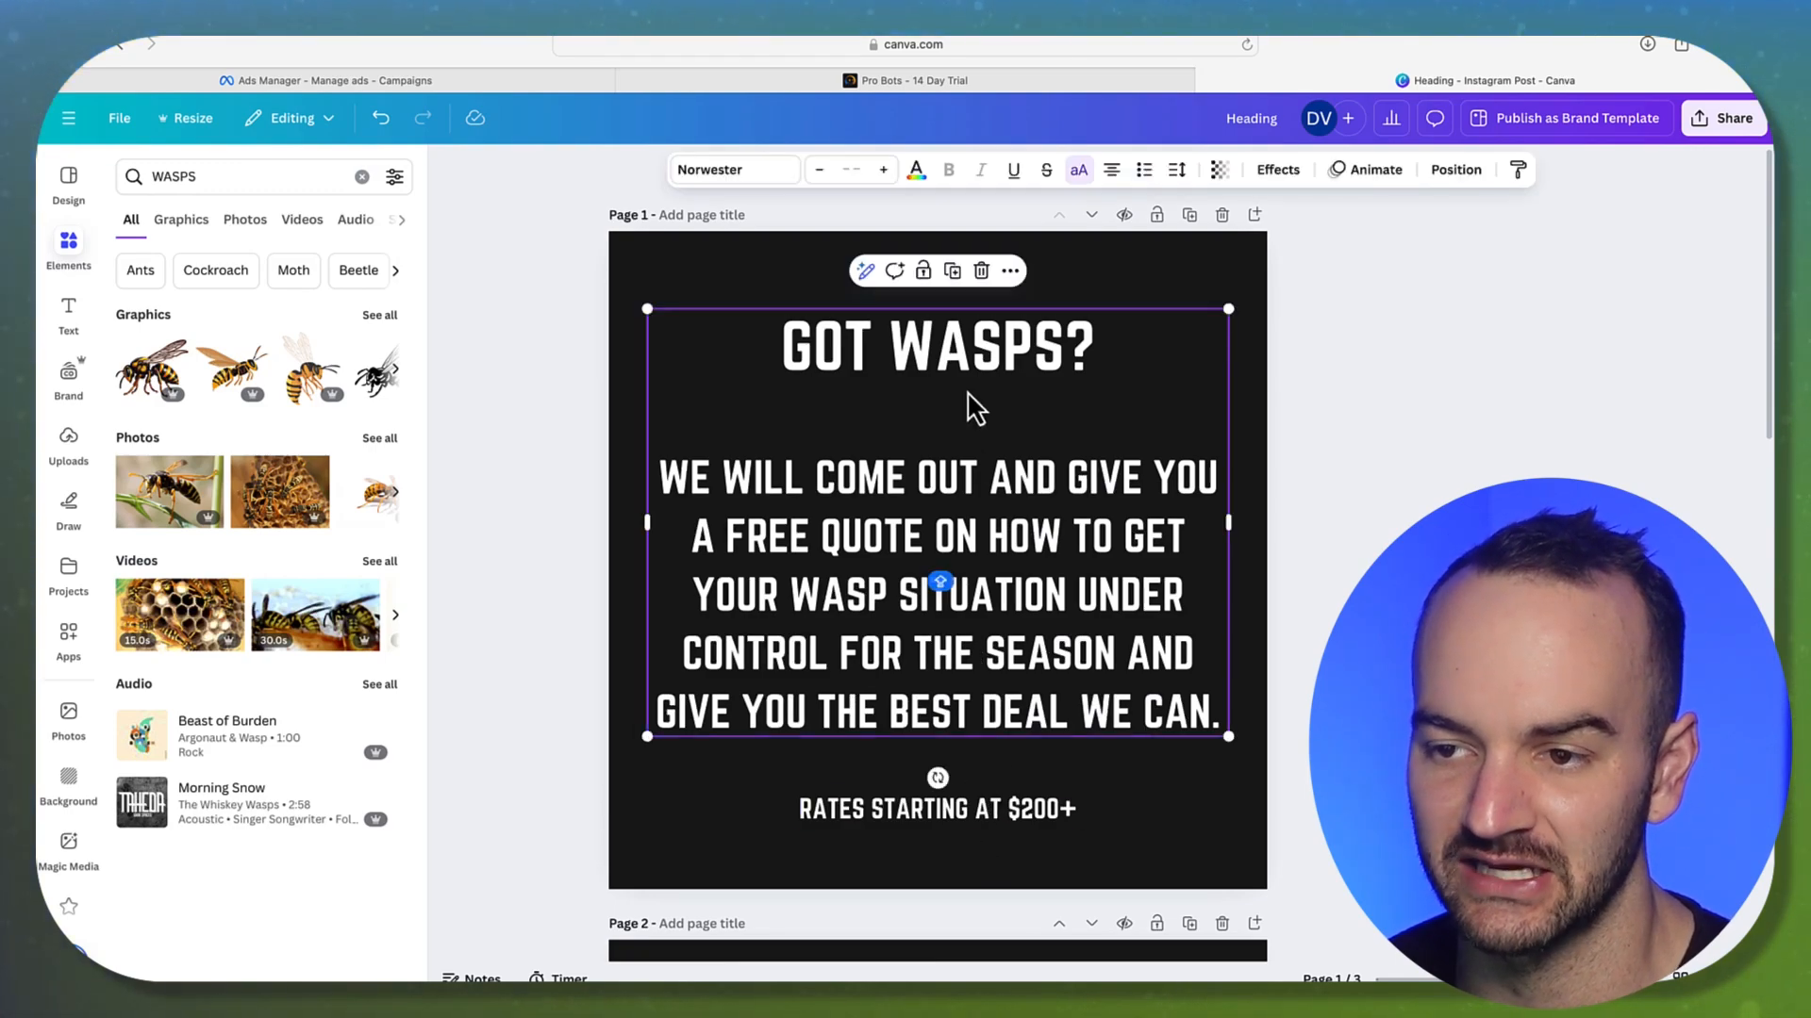
key("Escape")
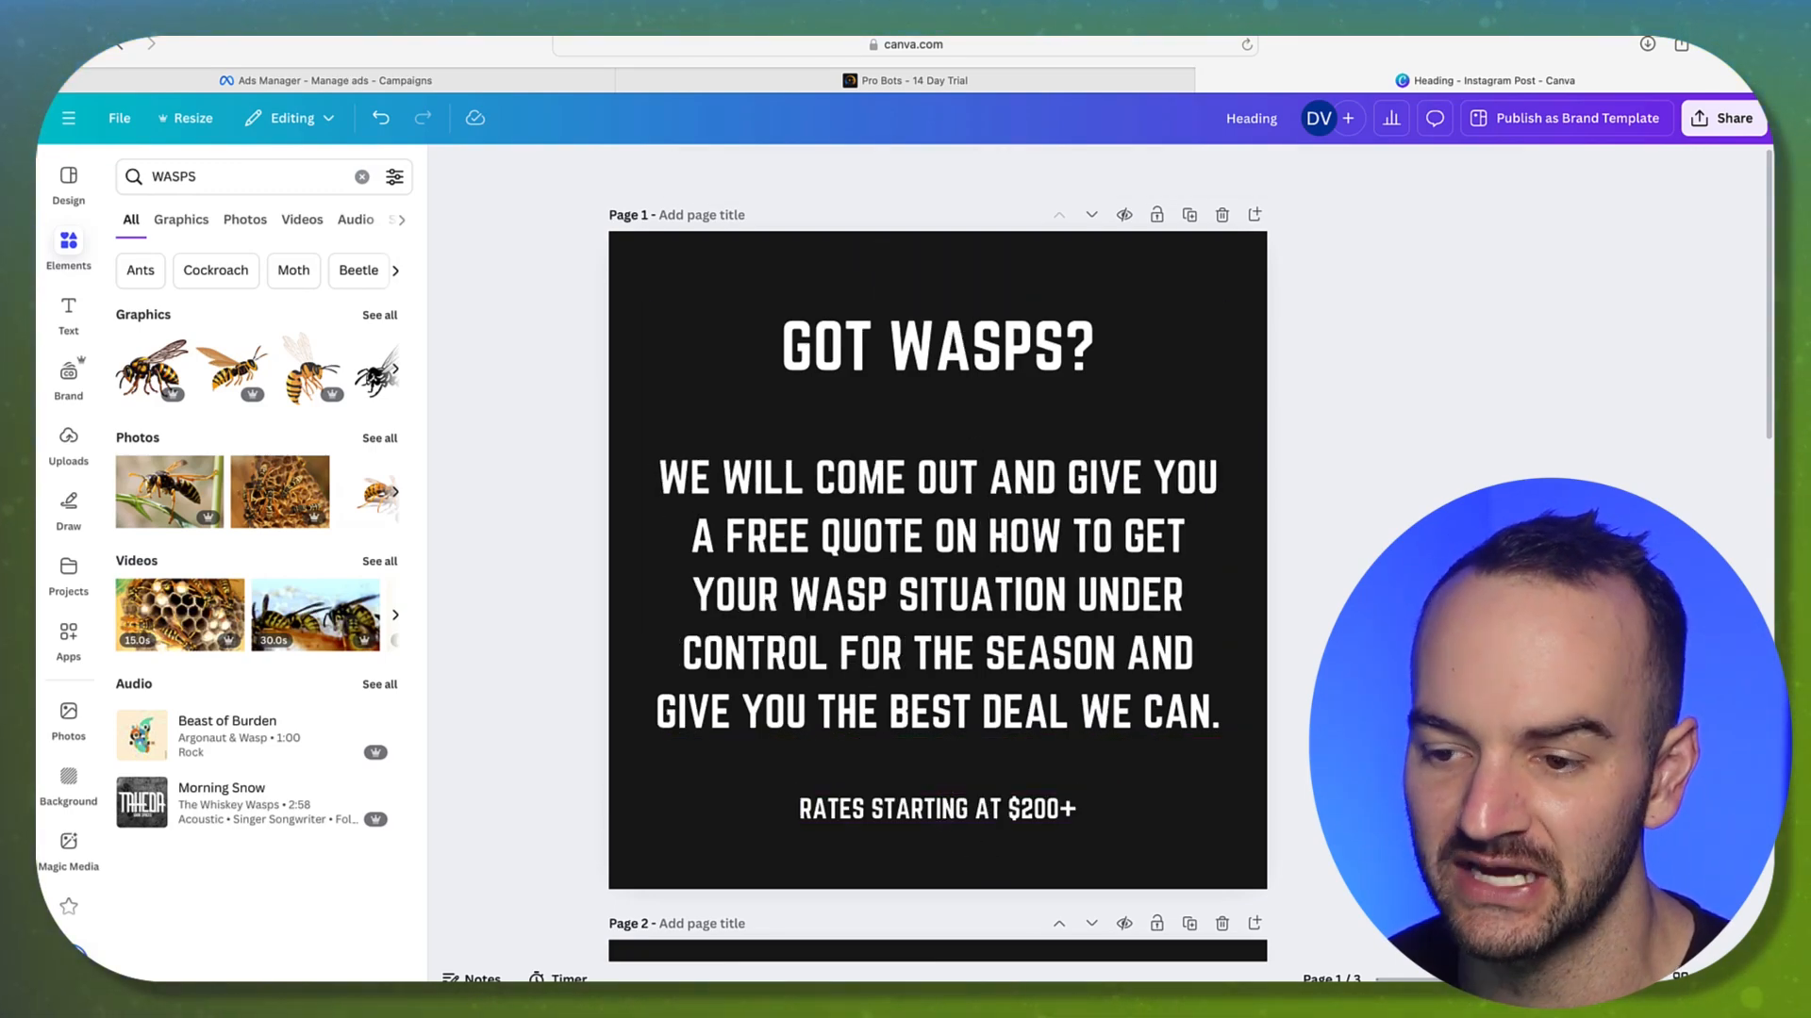
scroll(938, 556, "down", 15)
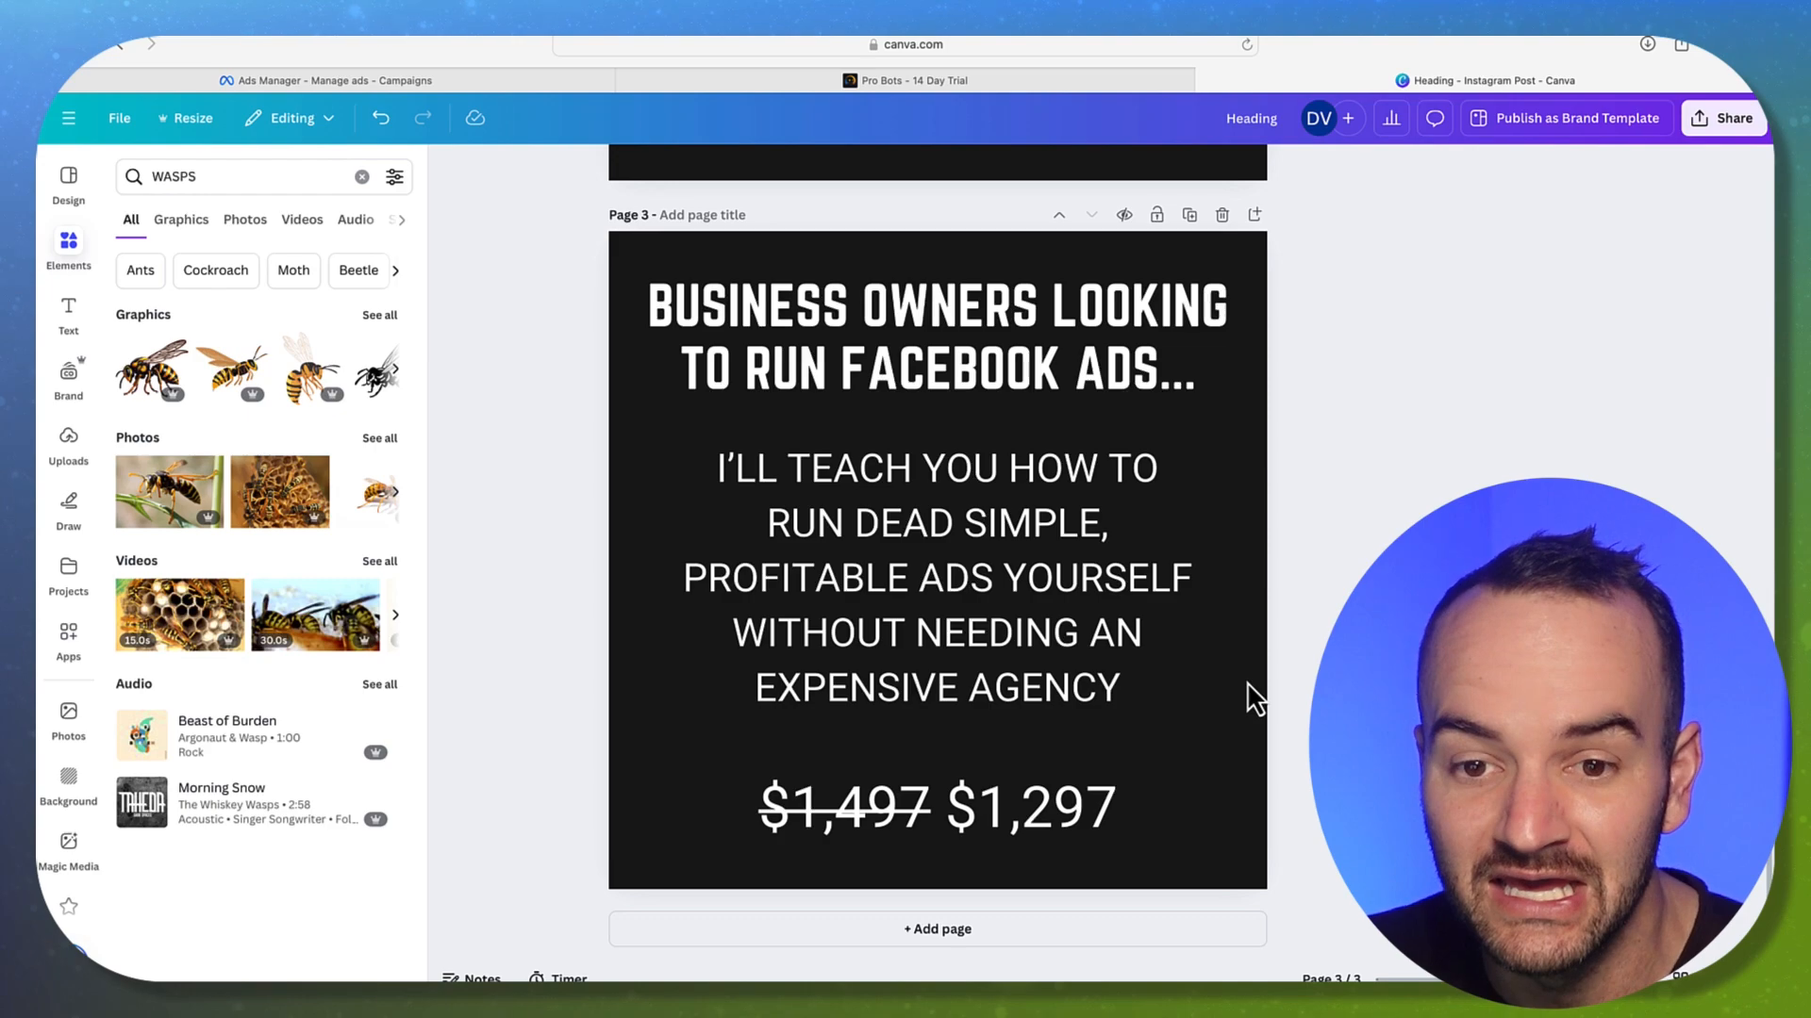
left_click(69, 181)
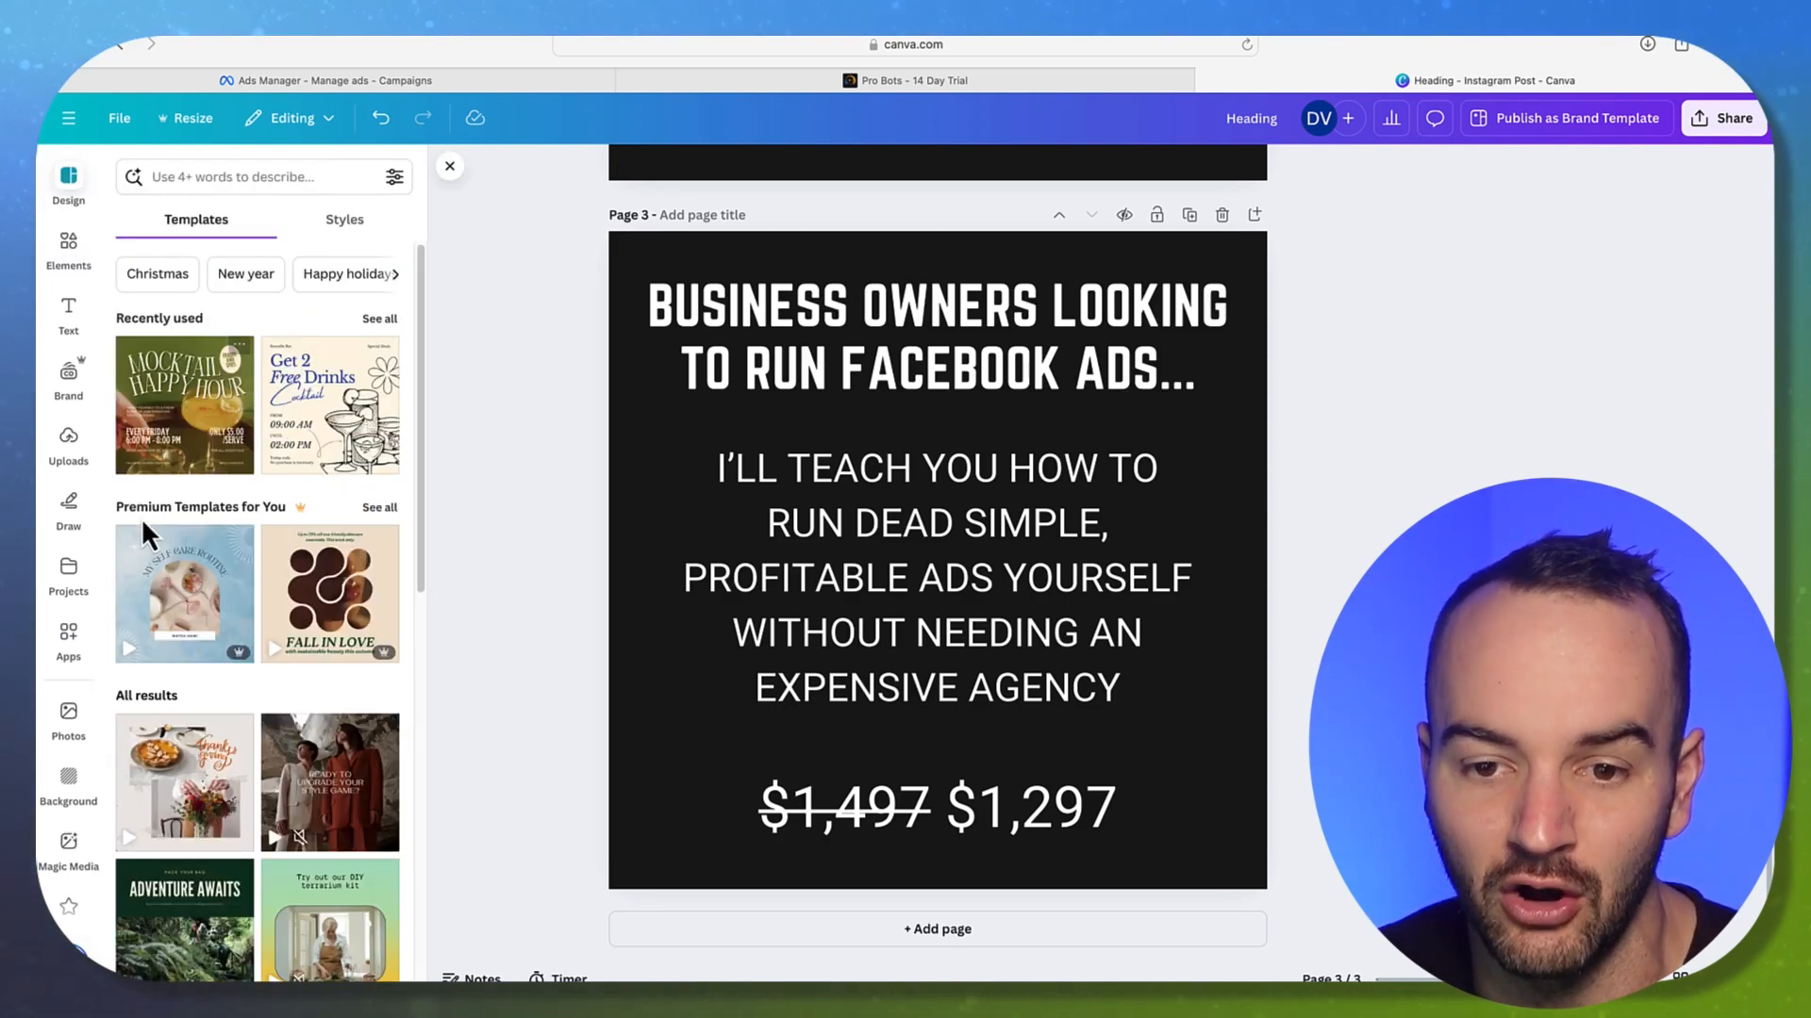
Replace page 3 with the Mocktail Happy Hour template, then undo to restore the no-agency design
left_click(197, 423)
left_click(849, 593)
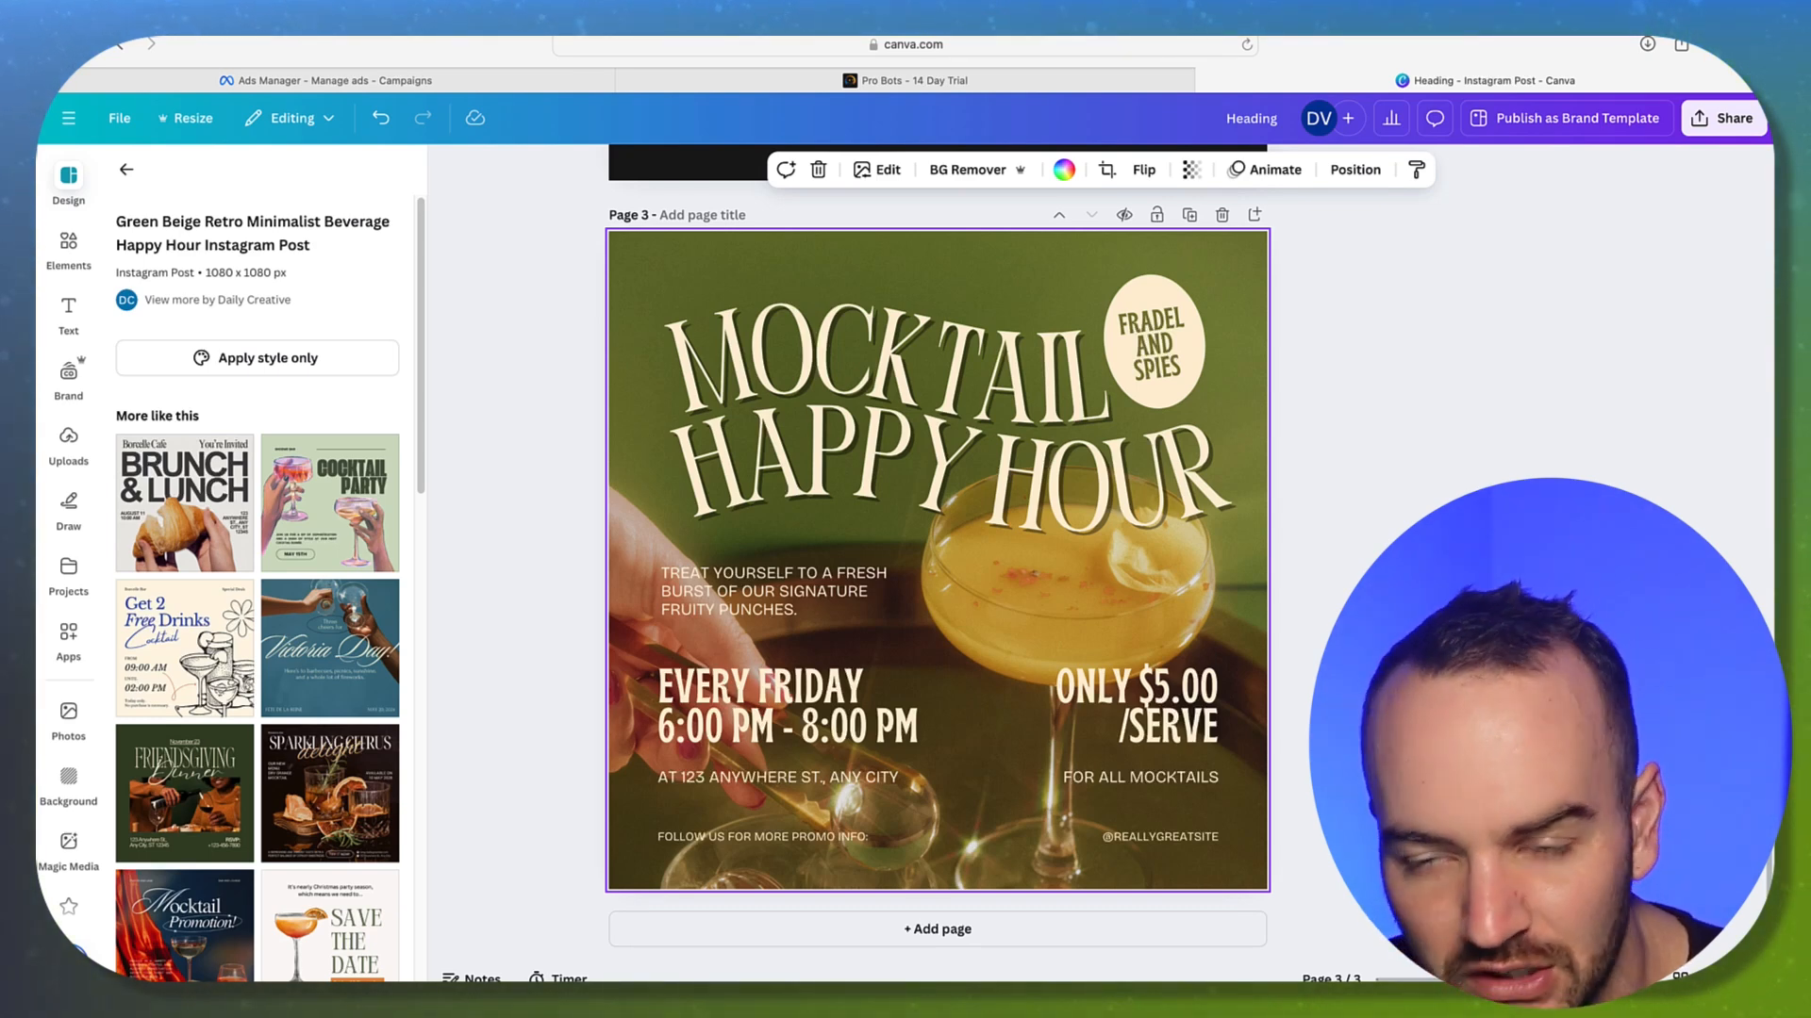
key("ctrl+z")
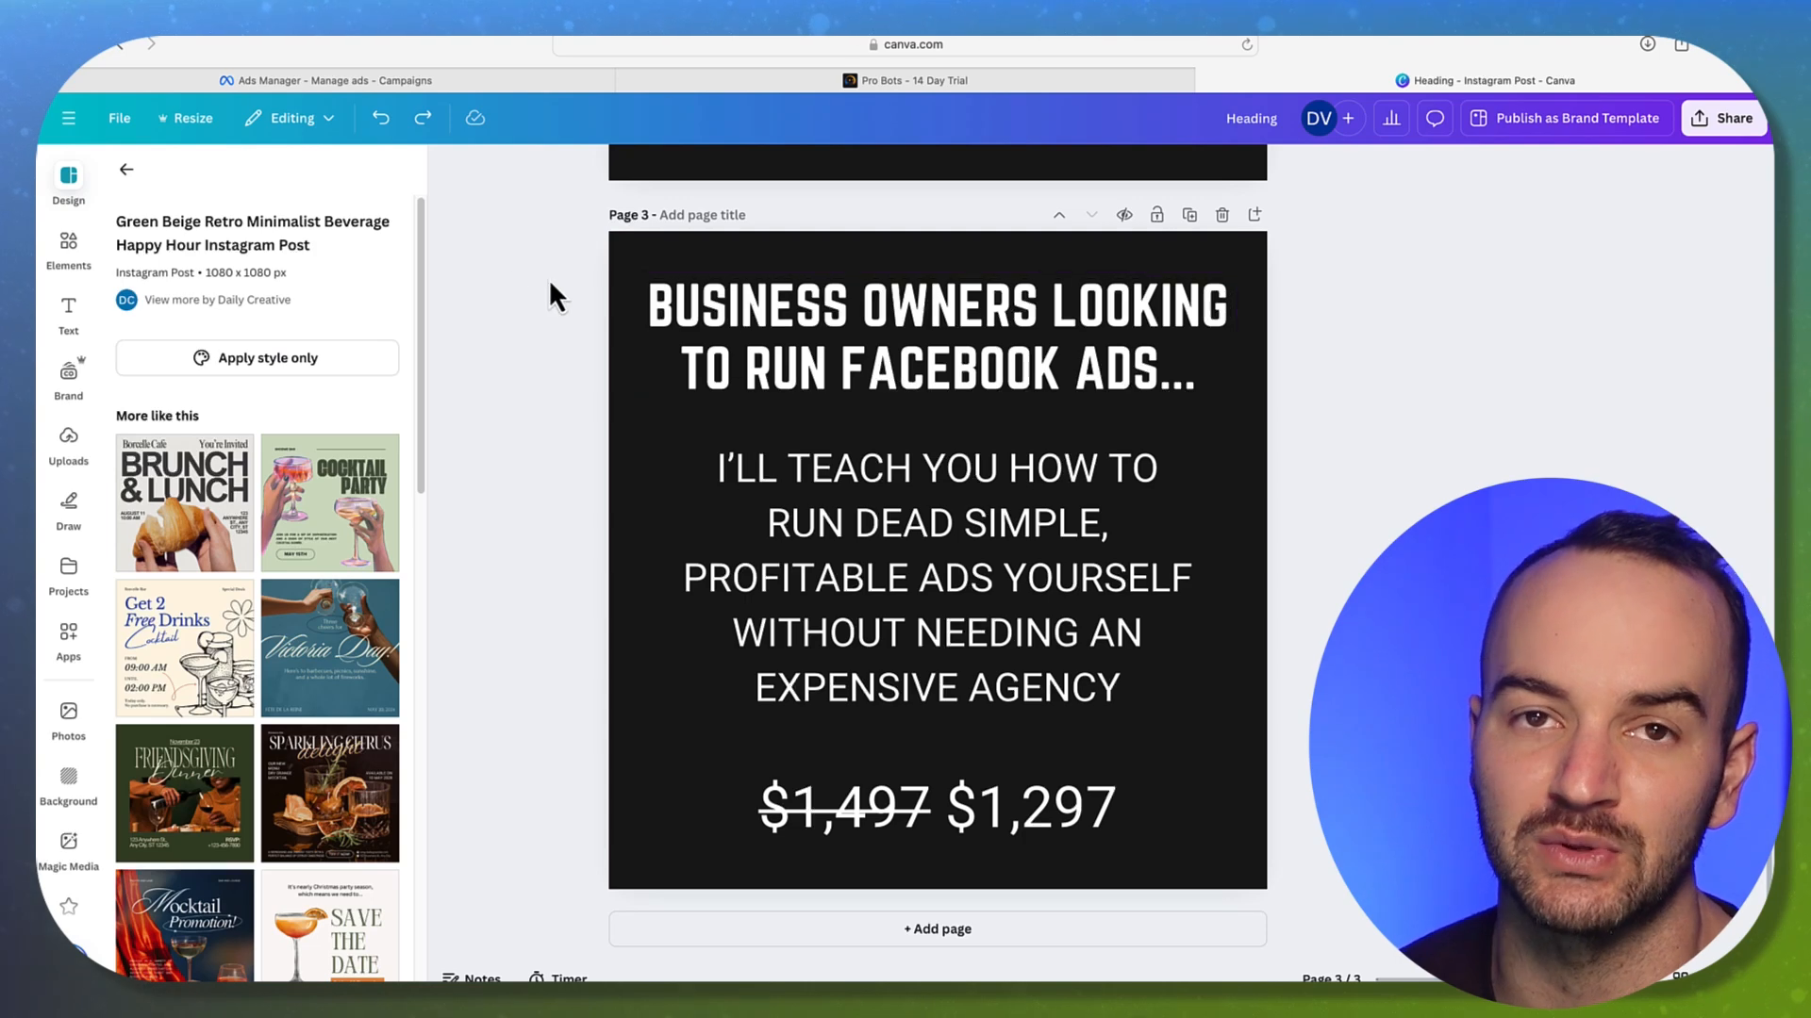
Create a new campaign with the Leads objective, after briefly comparing it with Sales
left_click(342, 80)
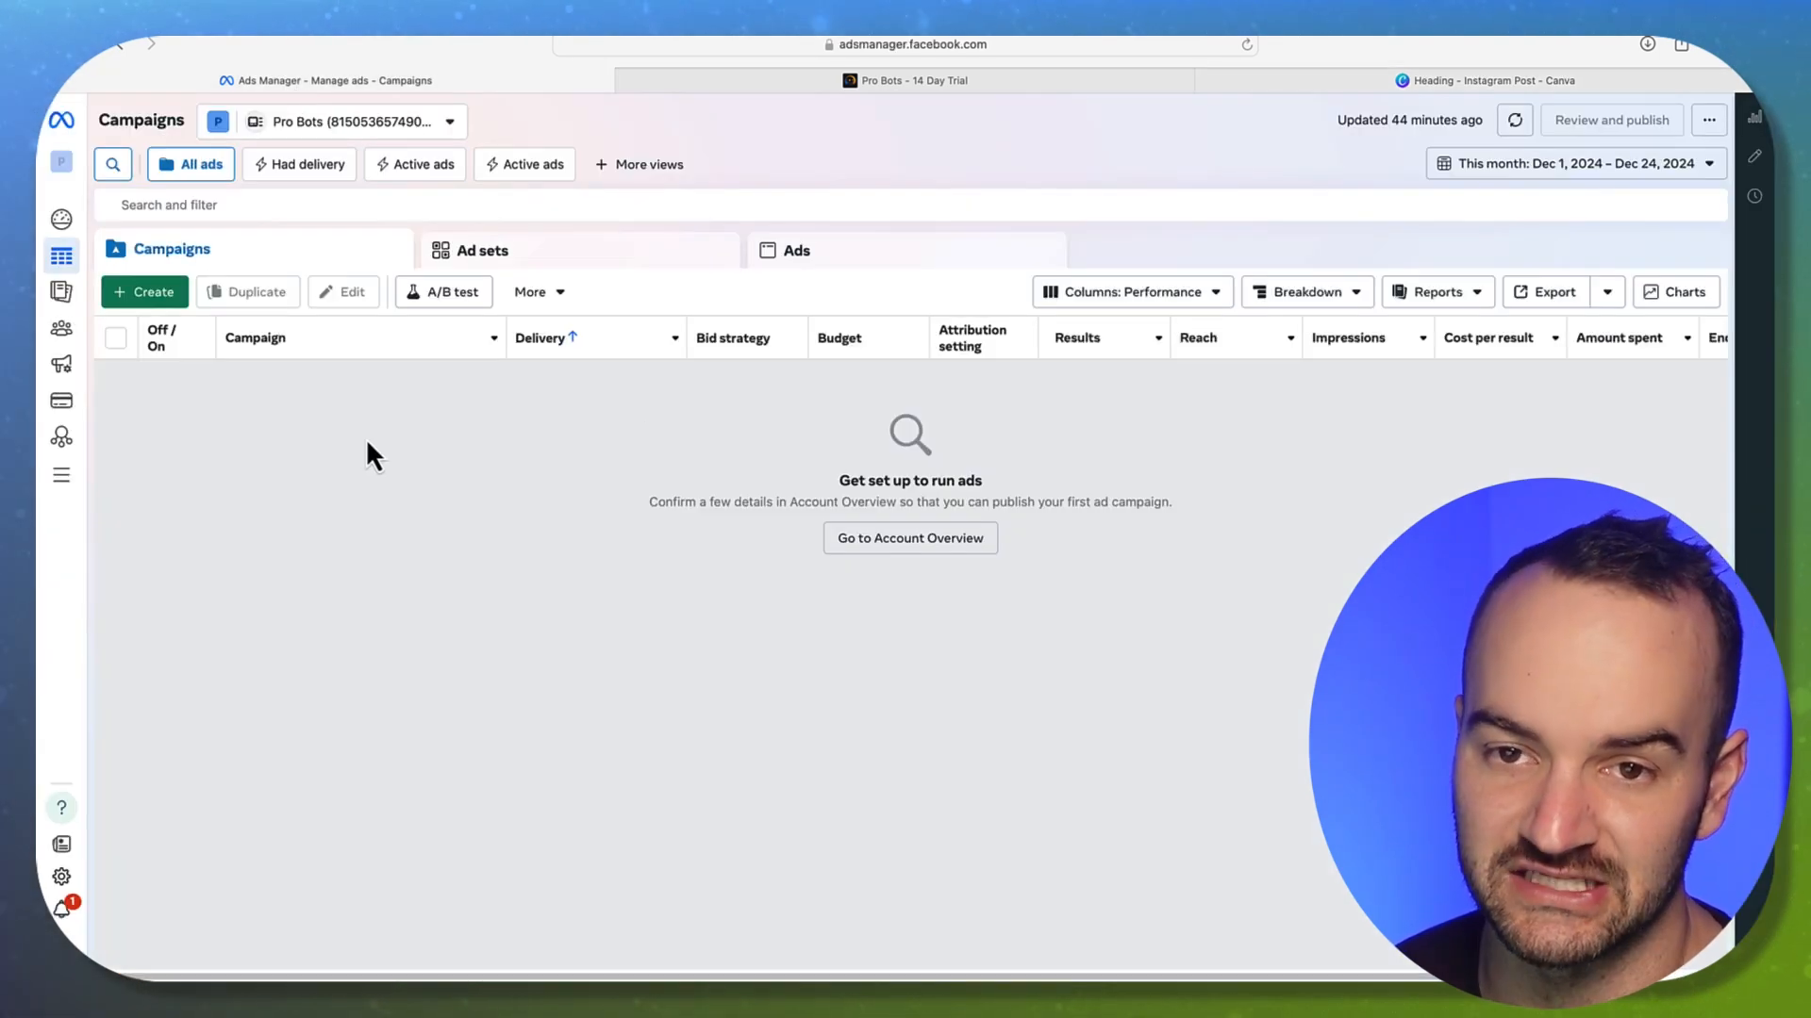
left_click(155, 292)
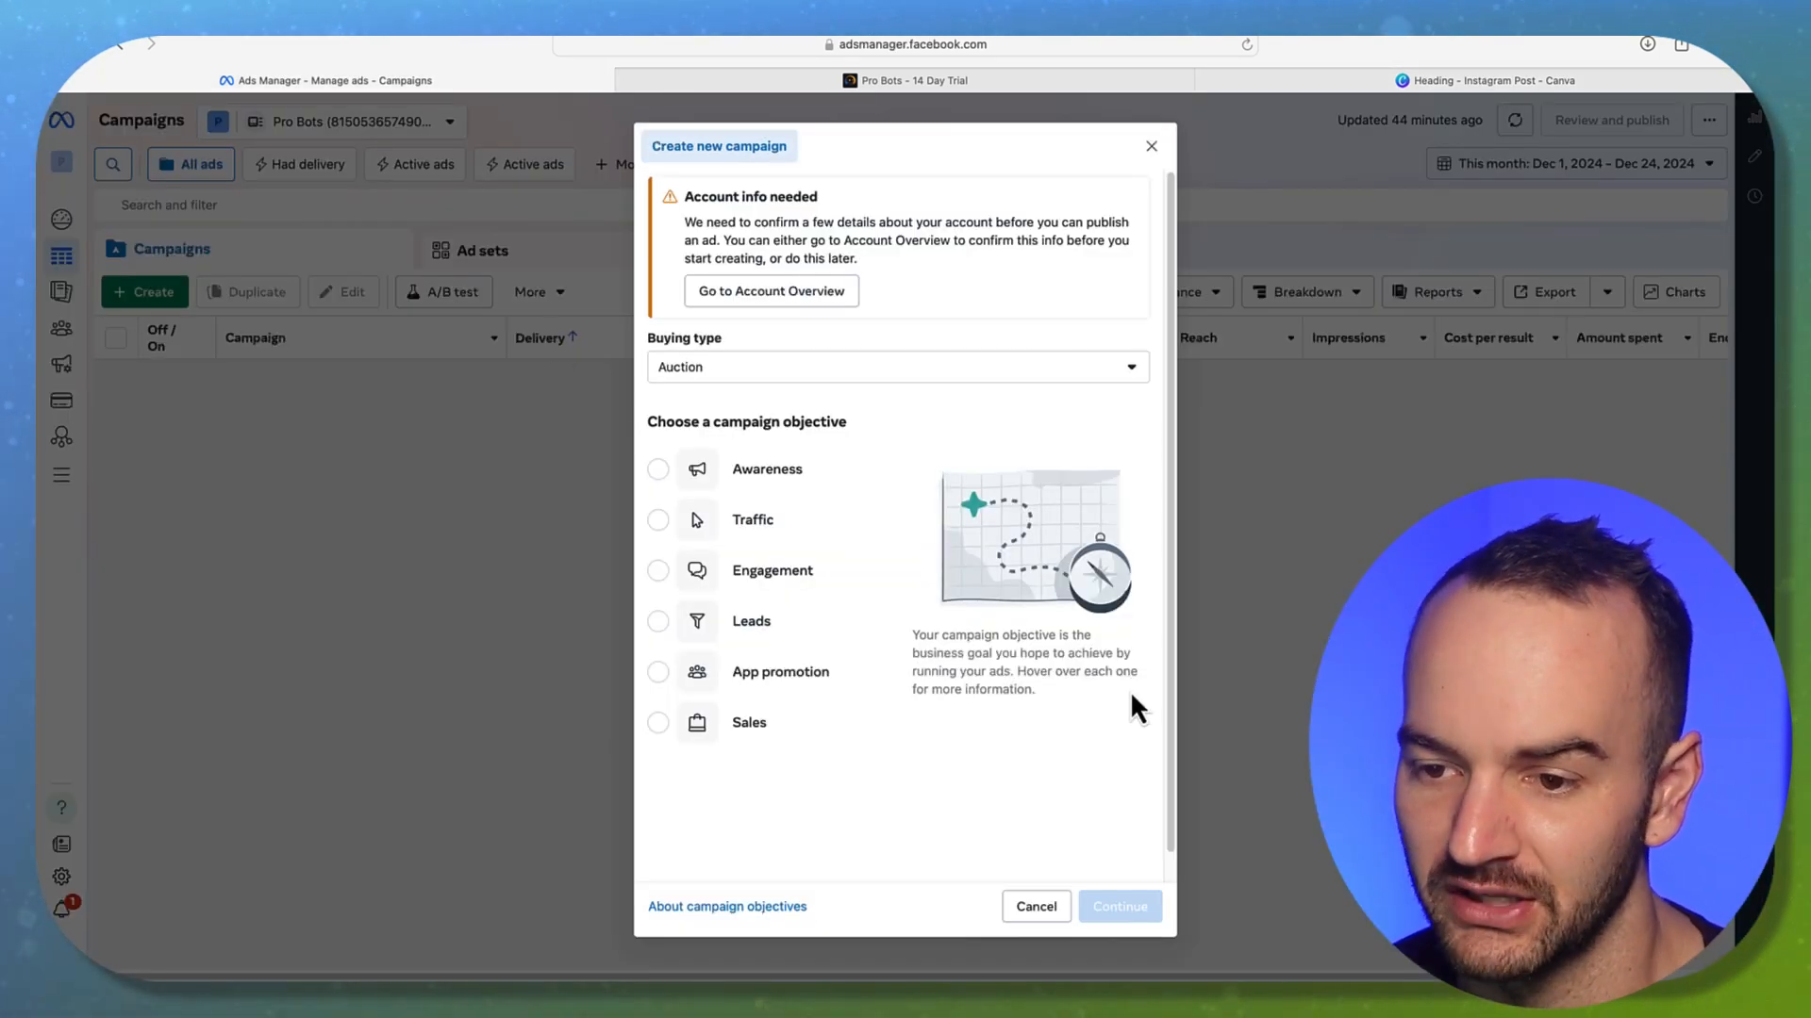
left_click(788, 642)
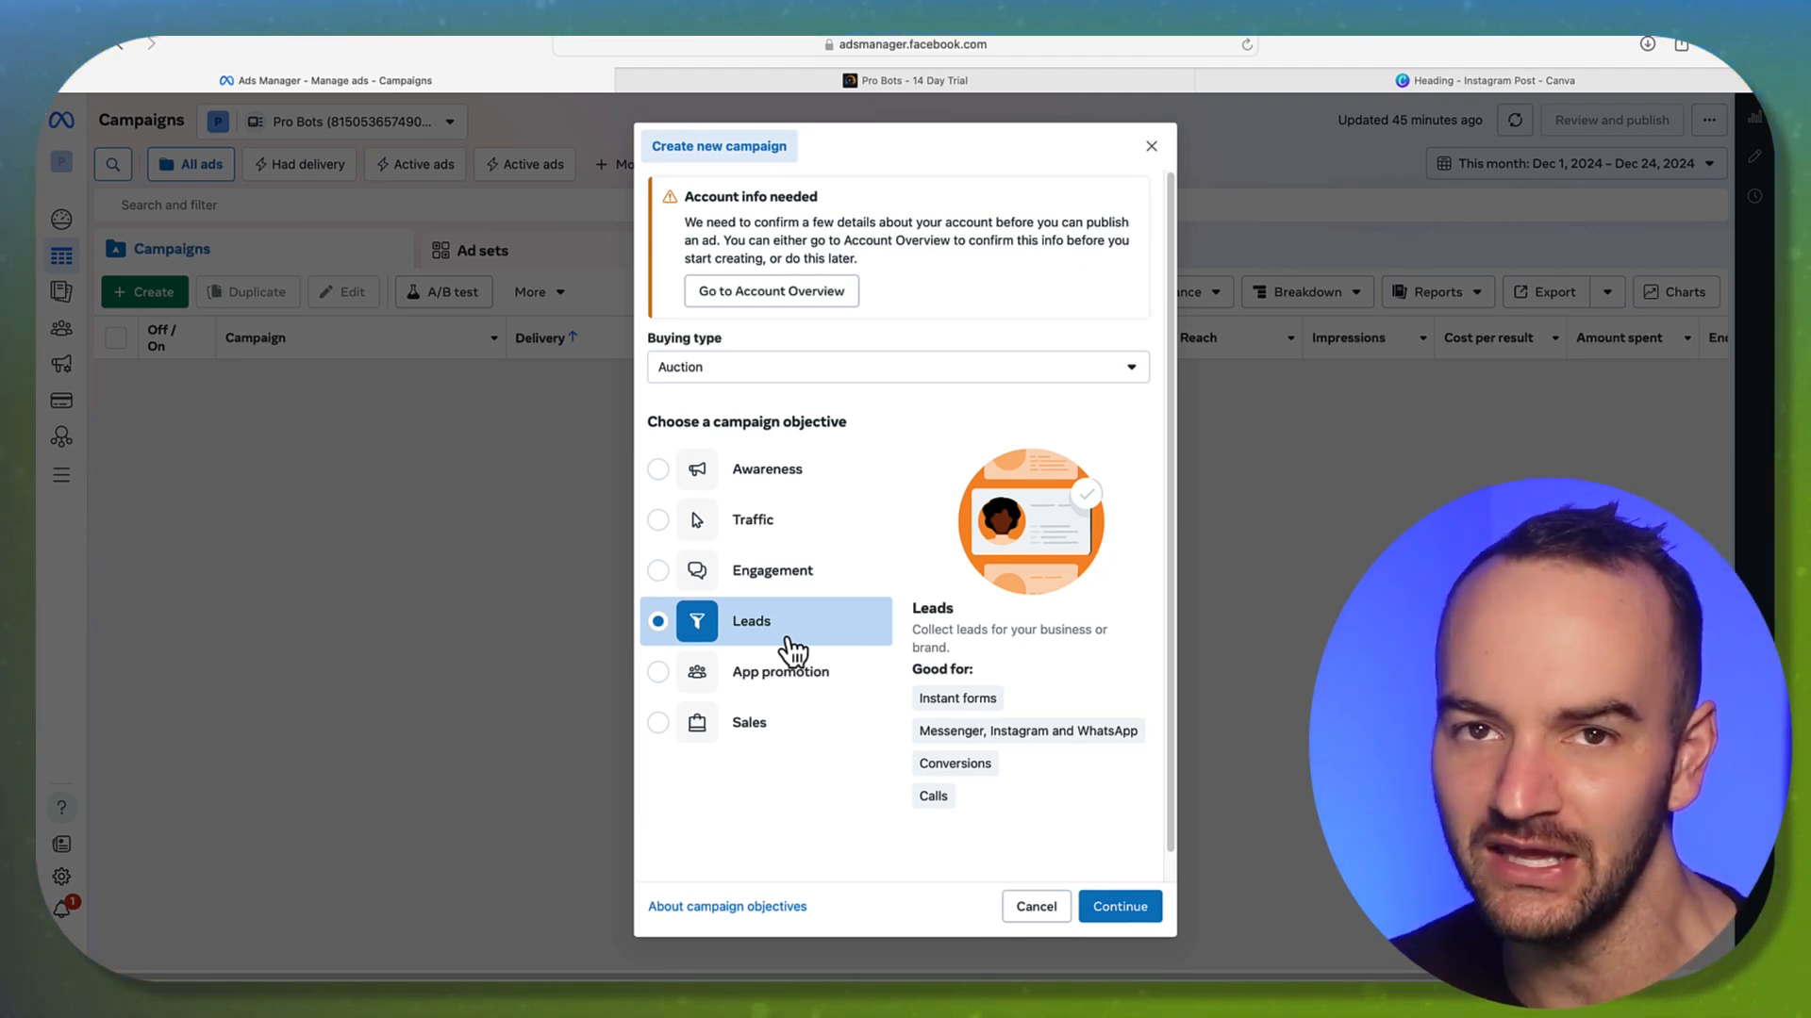
left_click(762, 733)
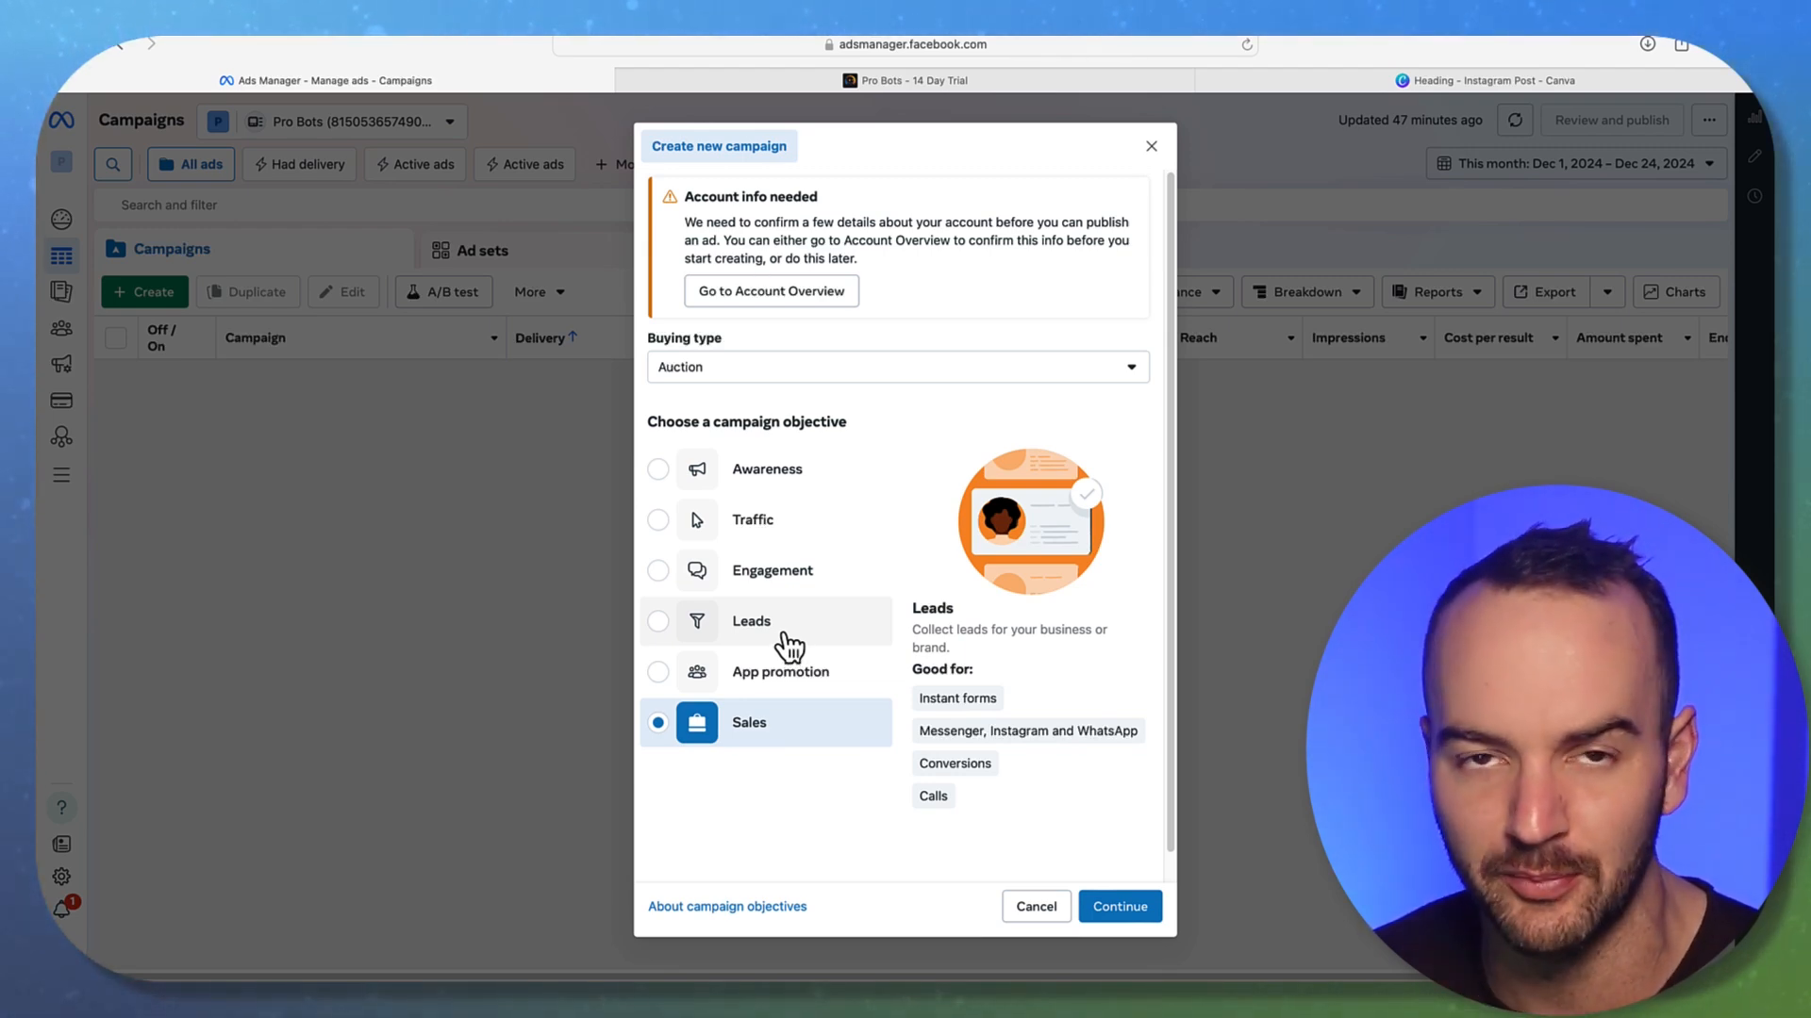
left_click(782, 639)
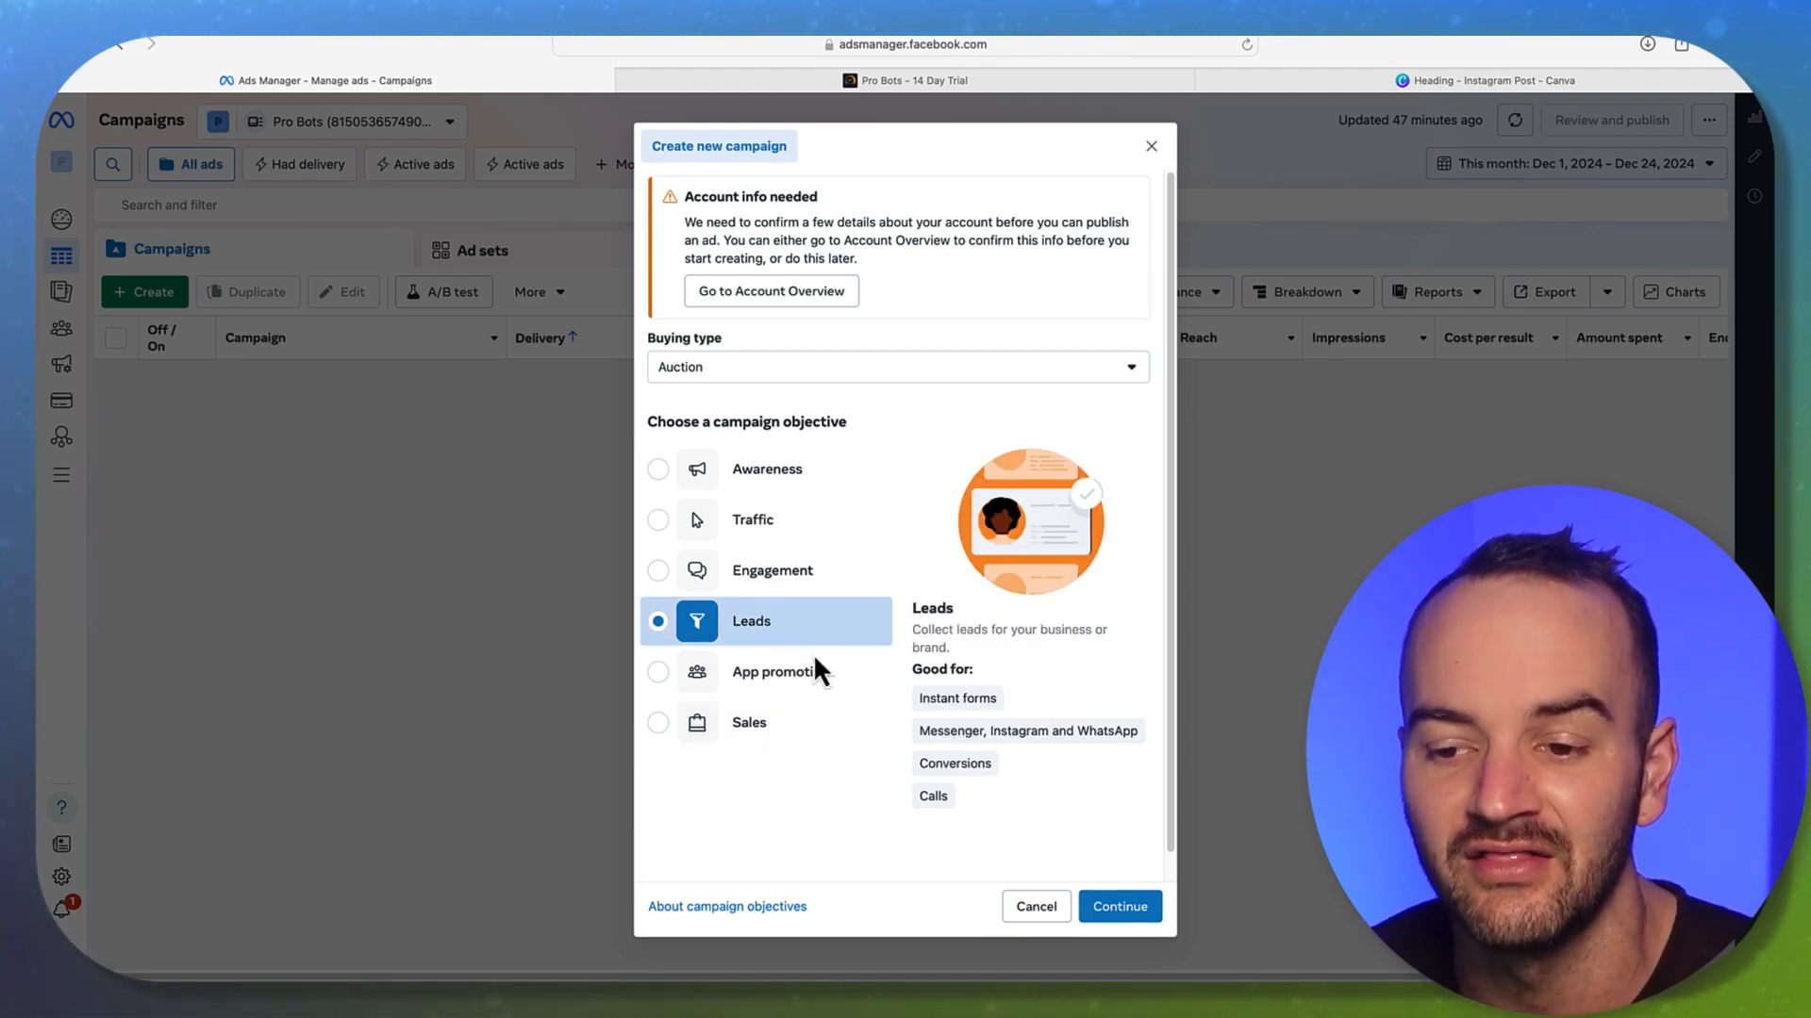
left_click(1099, 907)
Choose the manual leads setup and name the campaign 'DWY Facebook Ads Leads'
left_click(1010, 553)
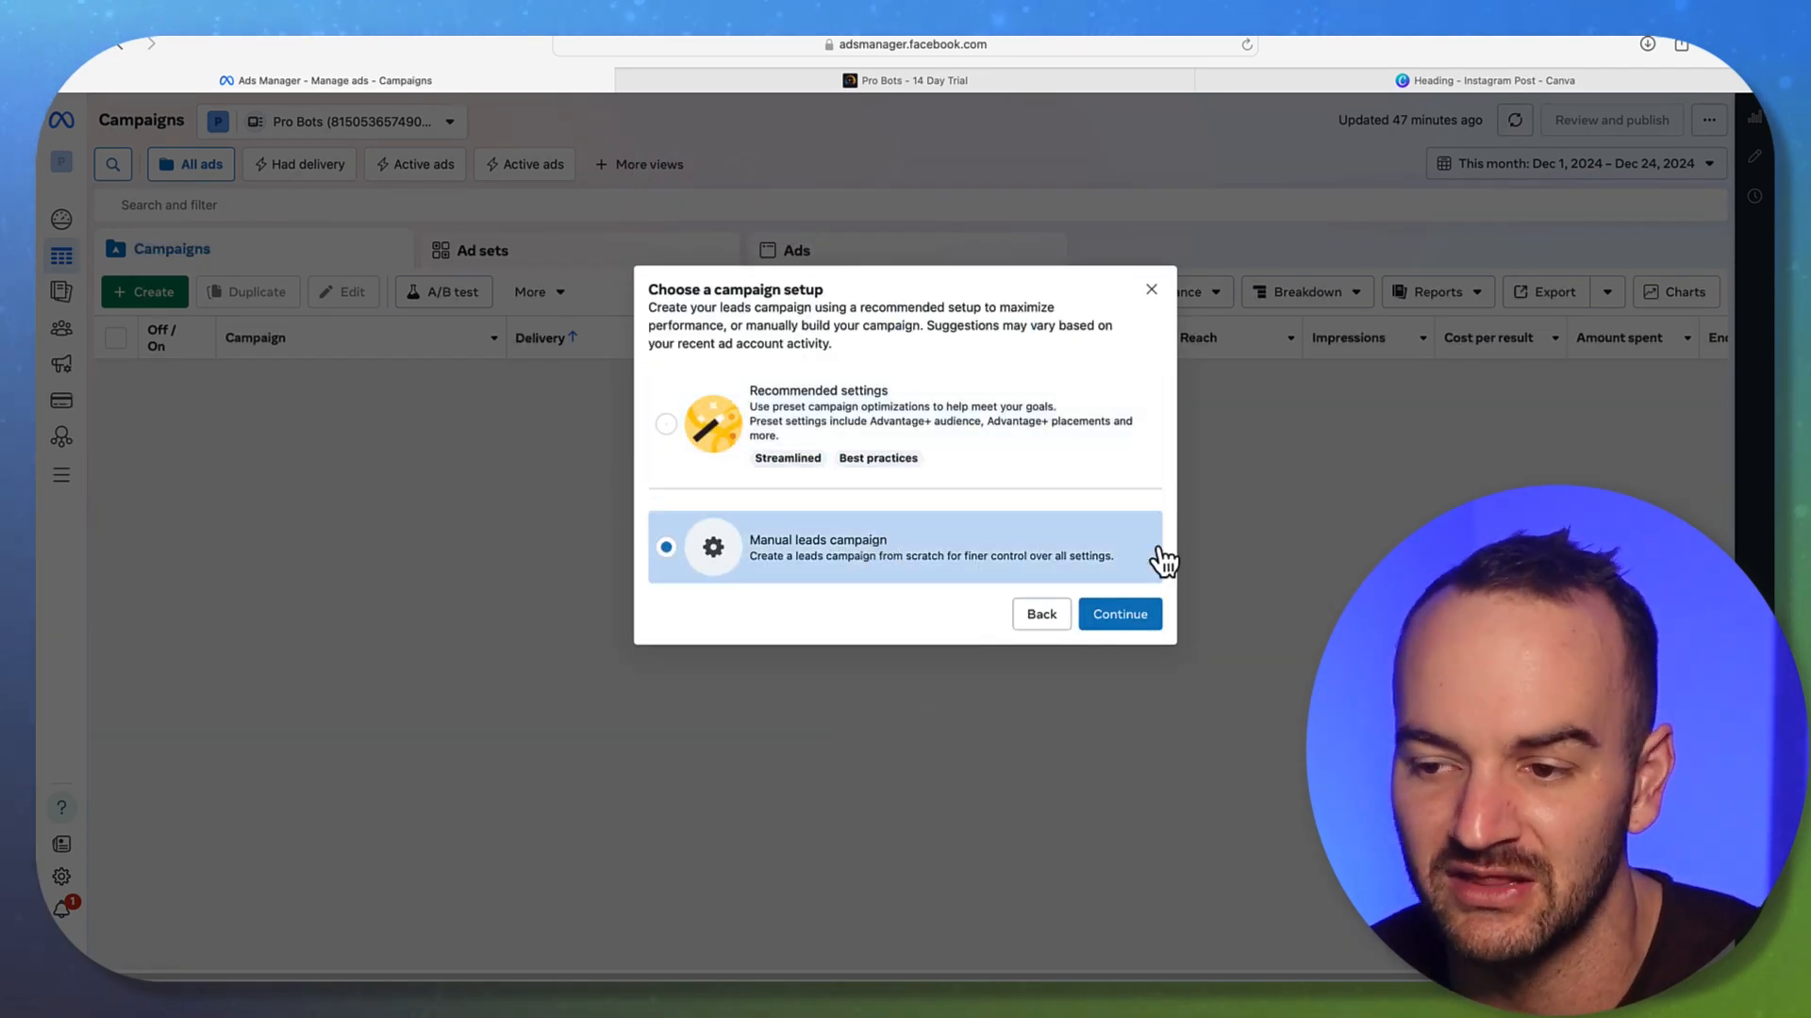
left_click(1146, 621)
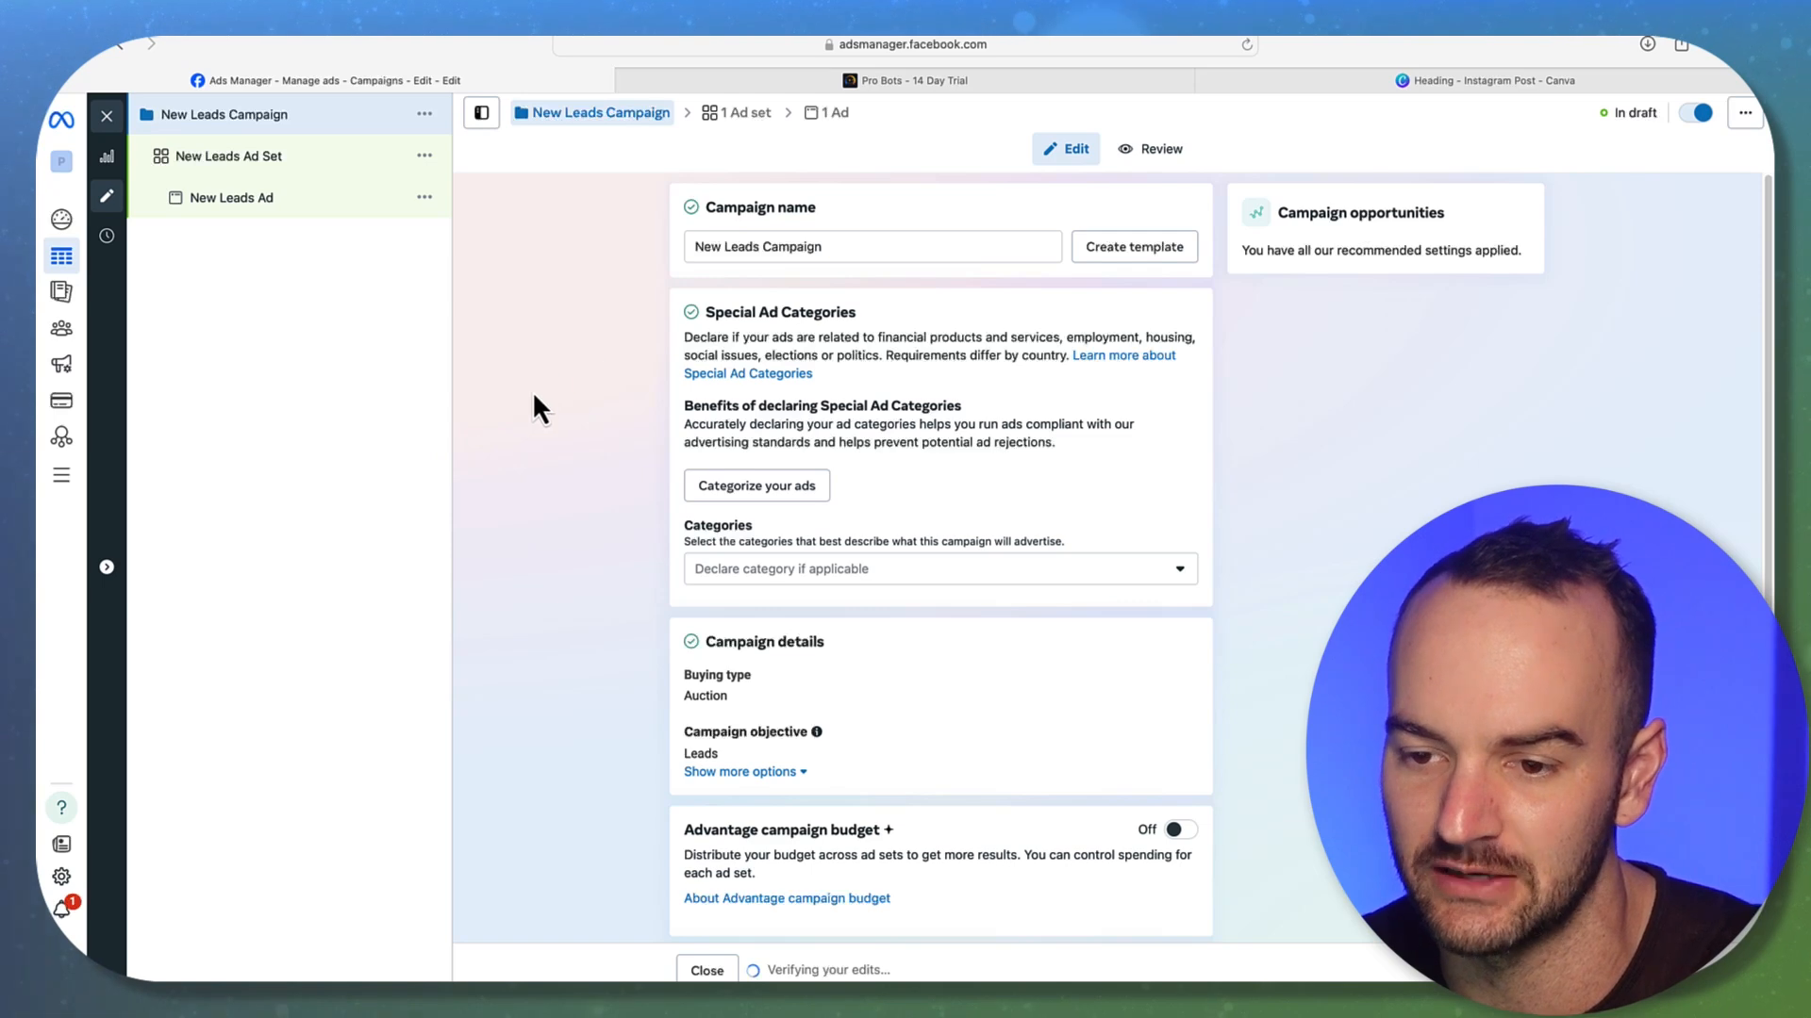
left_click_drag(861, 238, 615, 247)
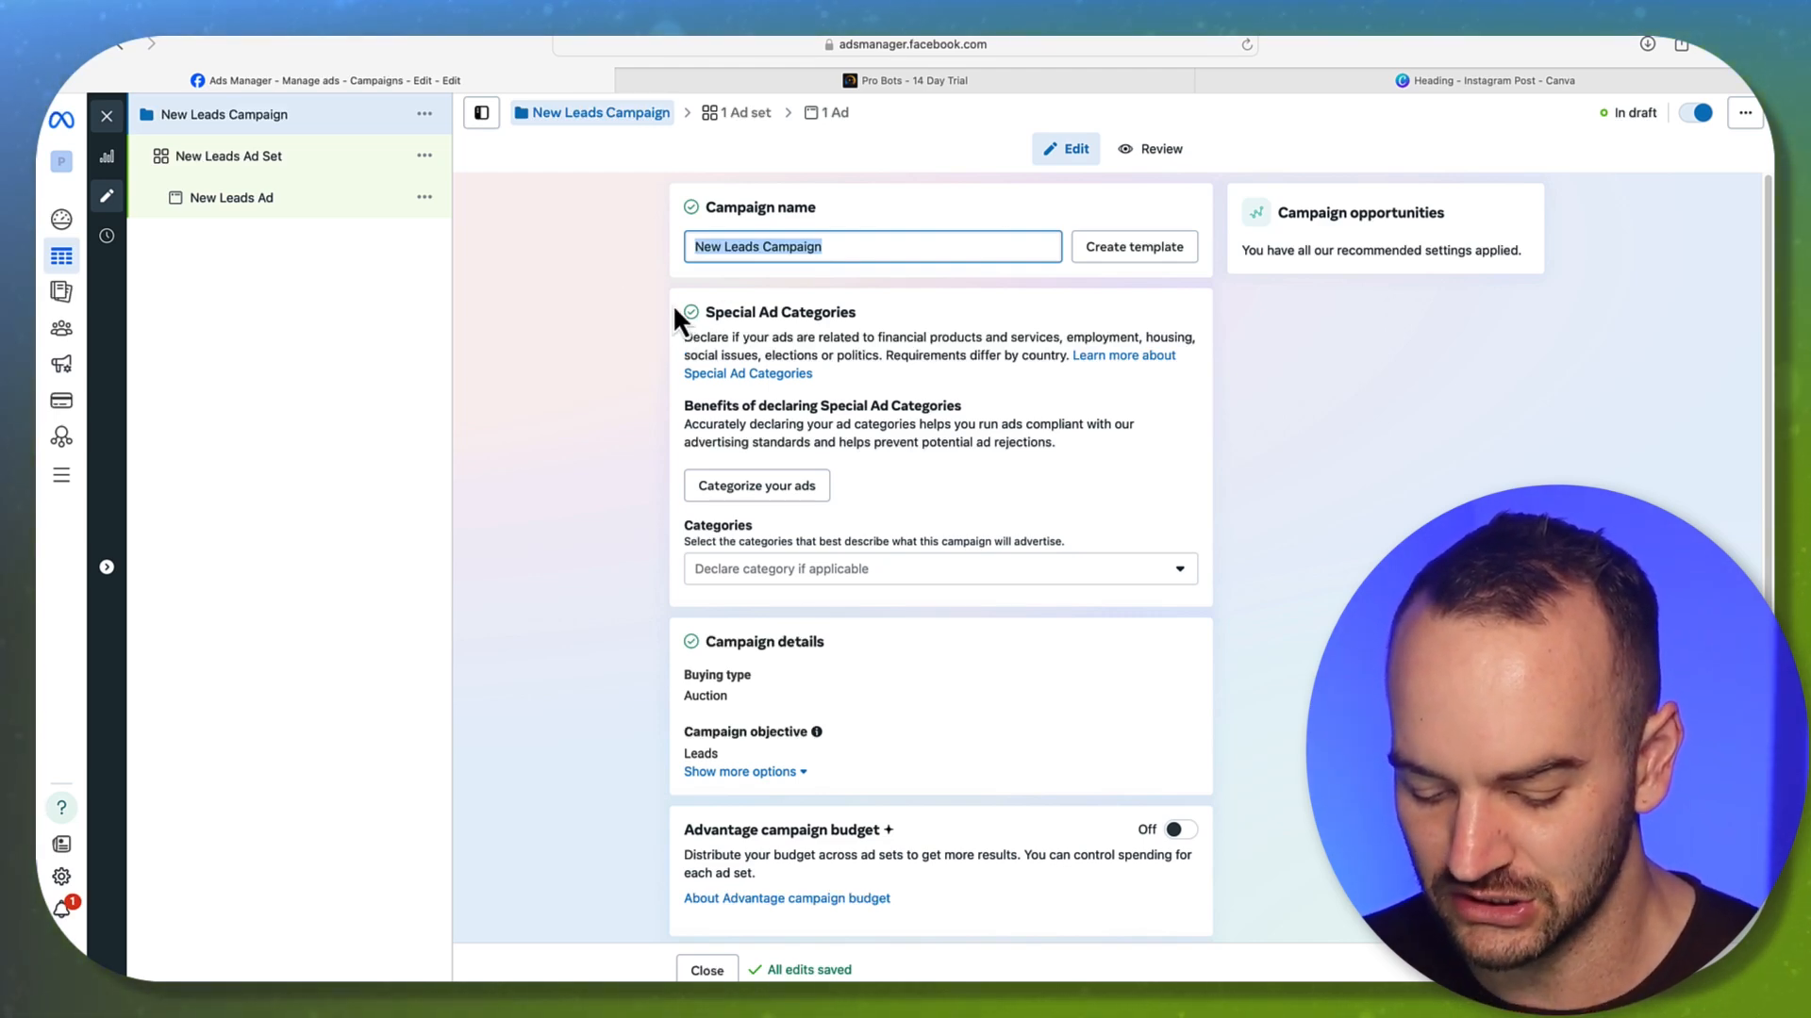
key("BackSpace")
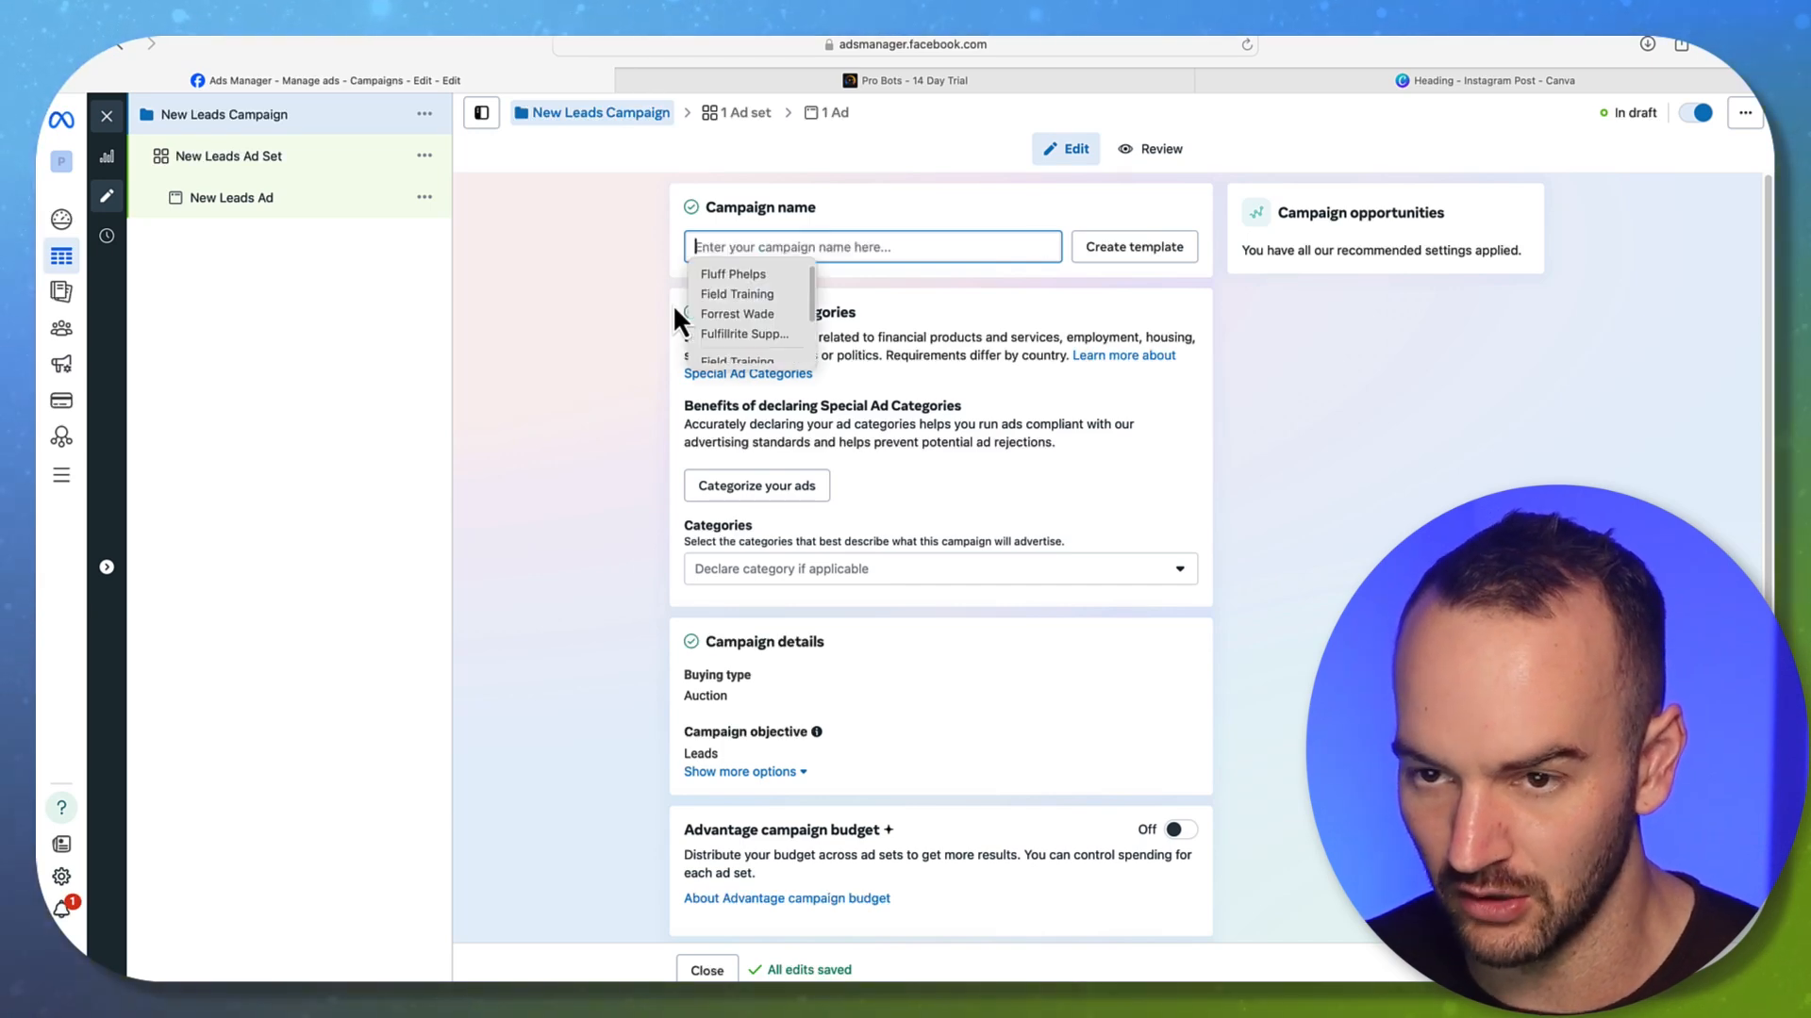
type("DWY Face")
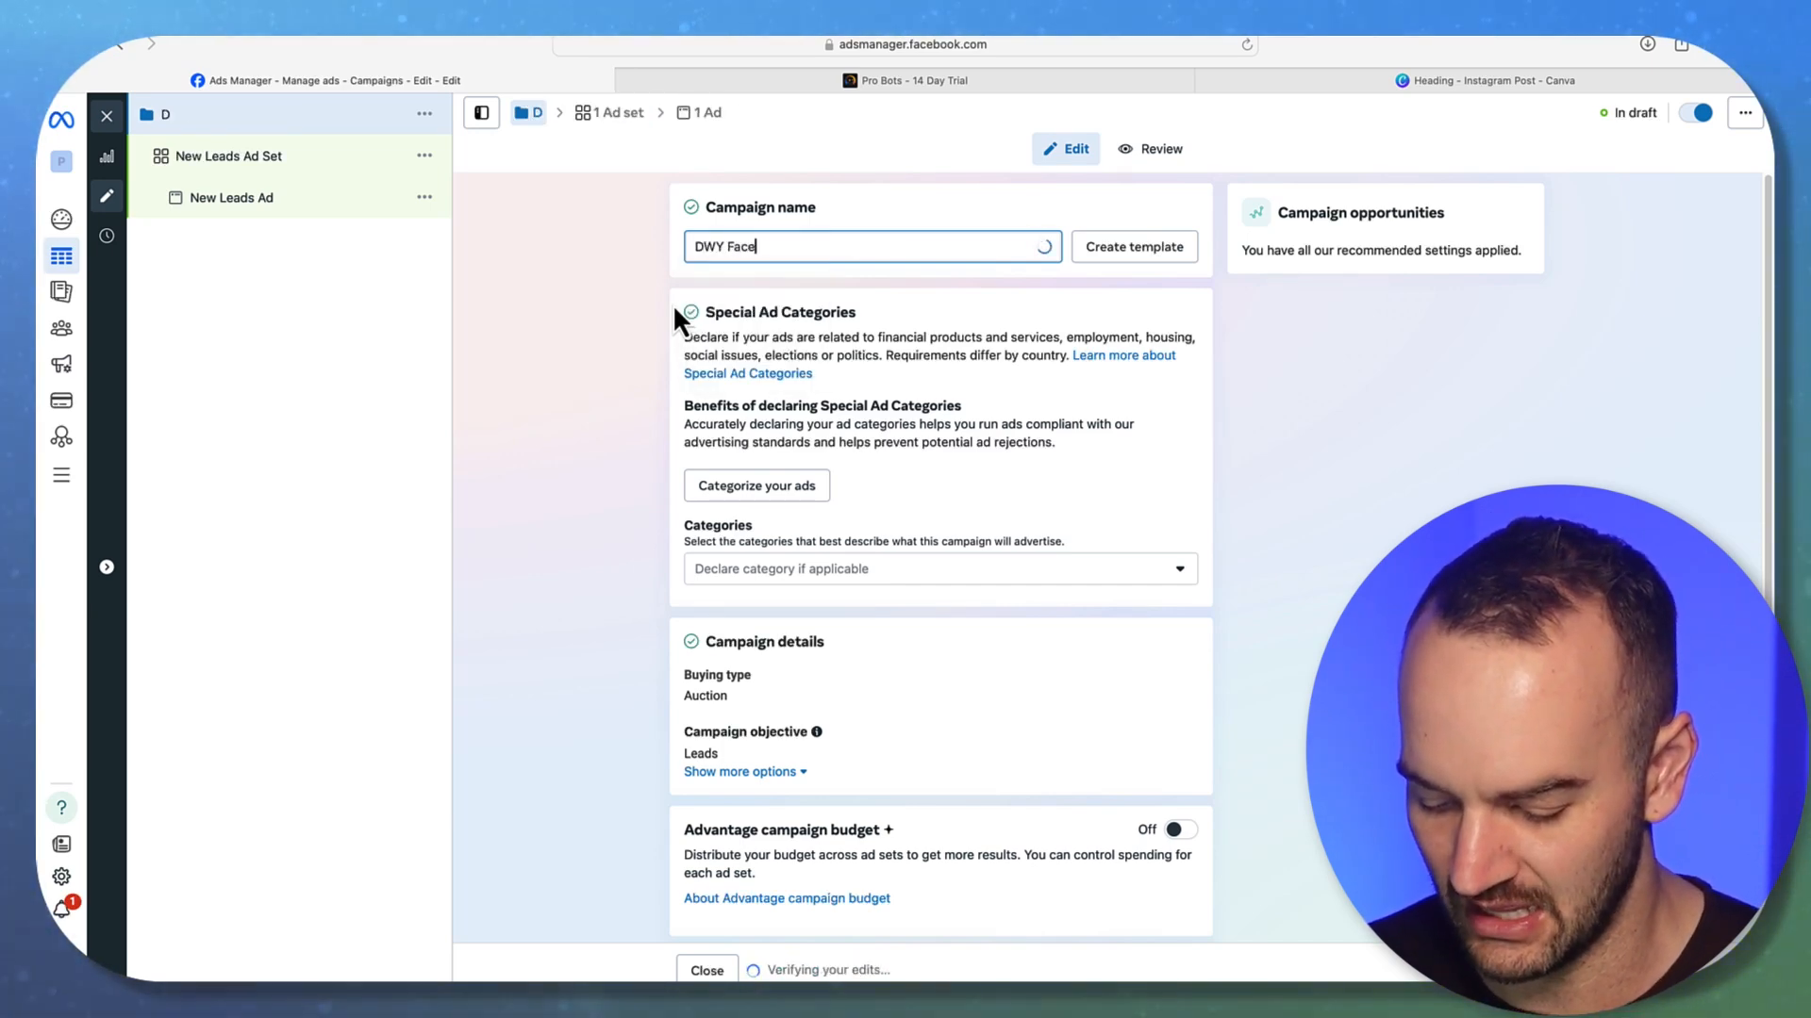
type("book Ads Leads")
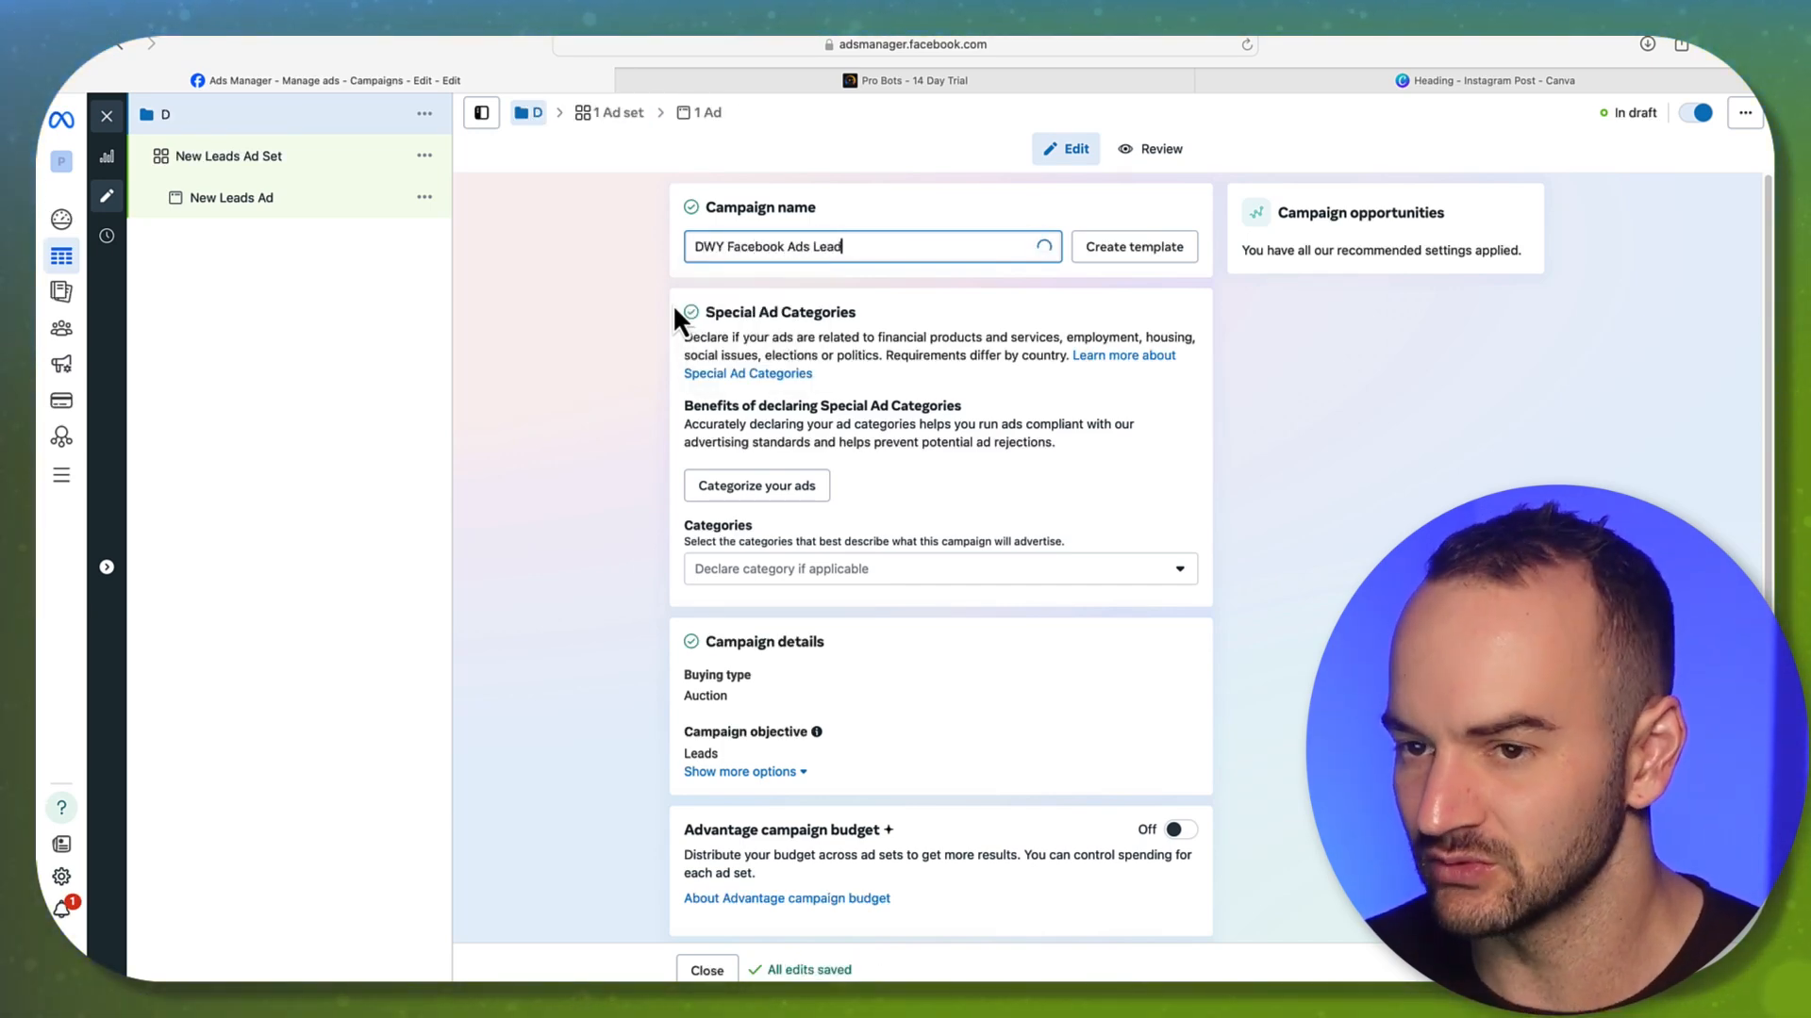
left_click(465, 319)
In Canva, make the $1,297 price bold
left_click(1405, 83)
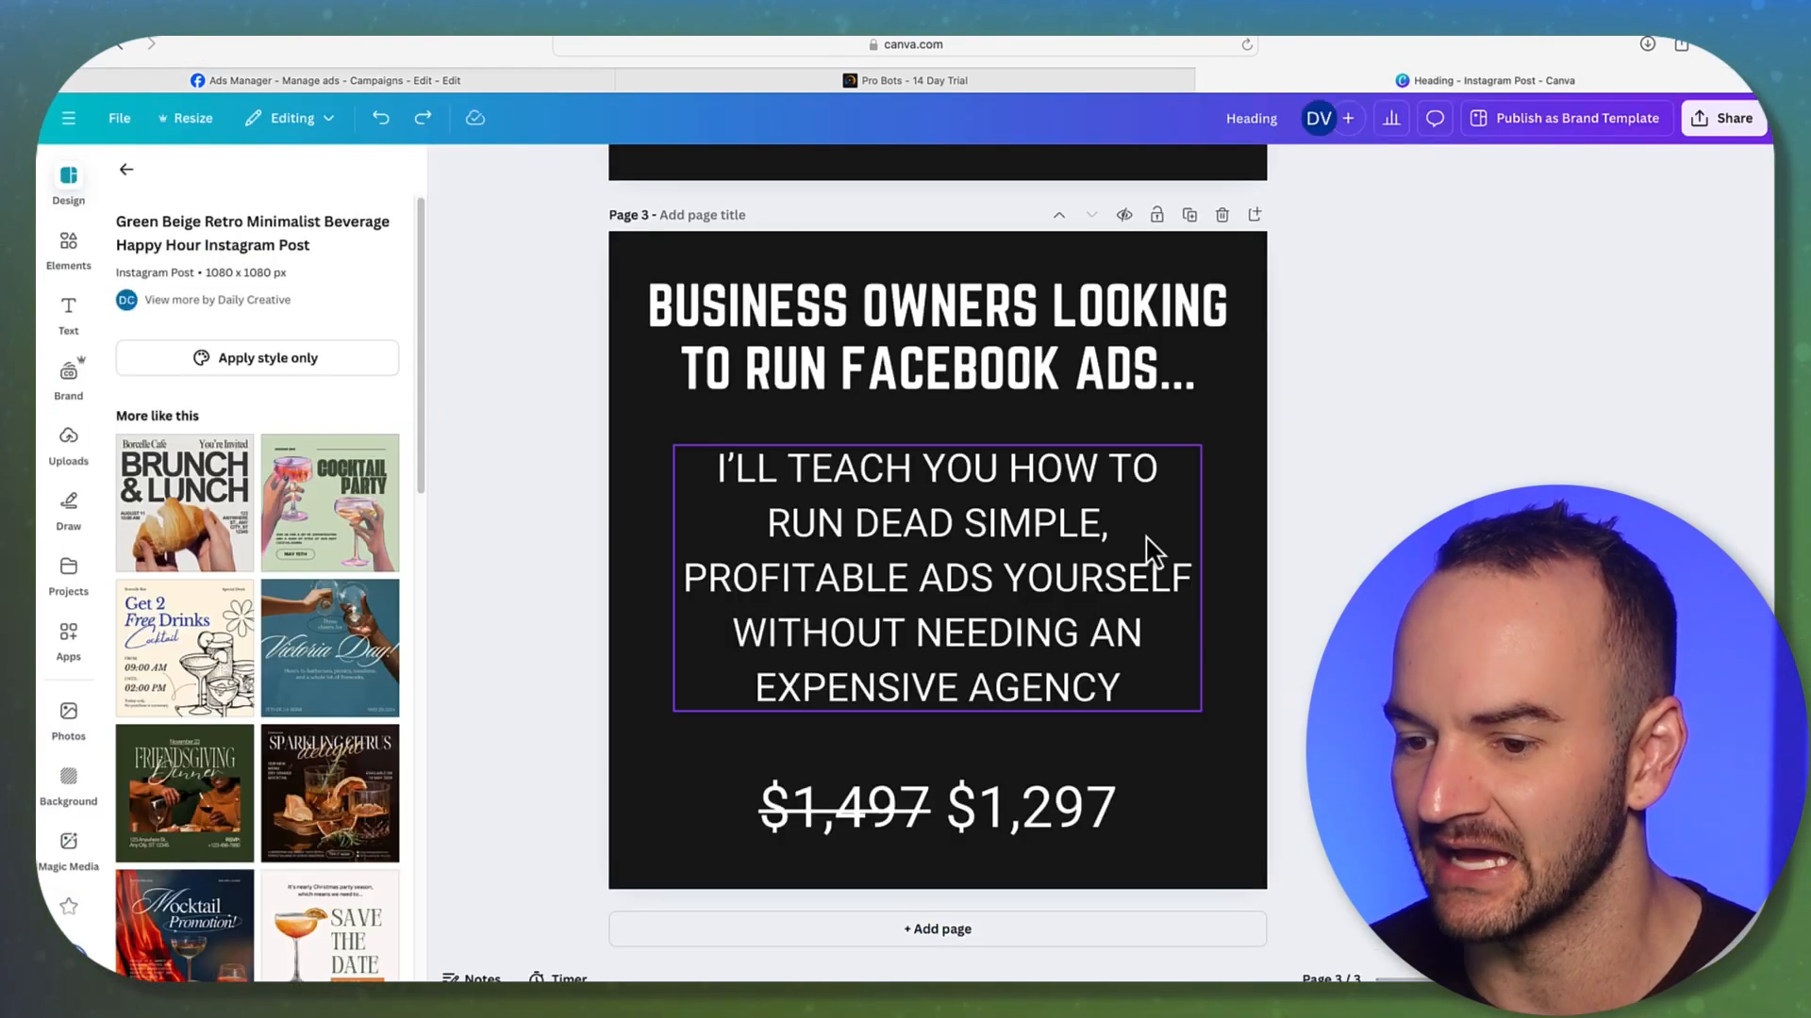
left_click(1094, 811)
left_click(1348, 802)
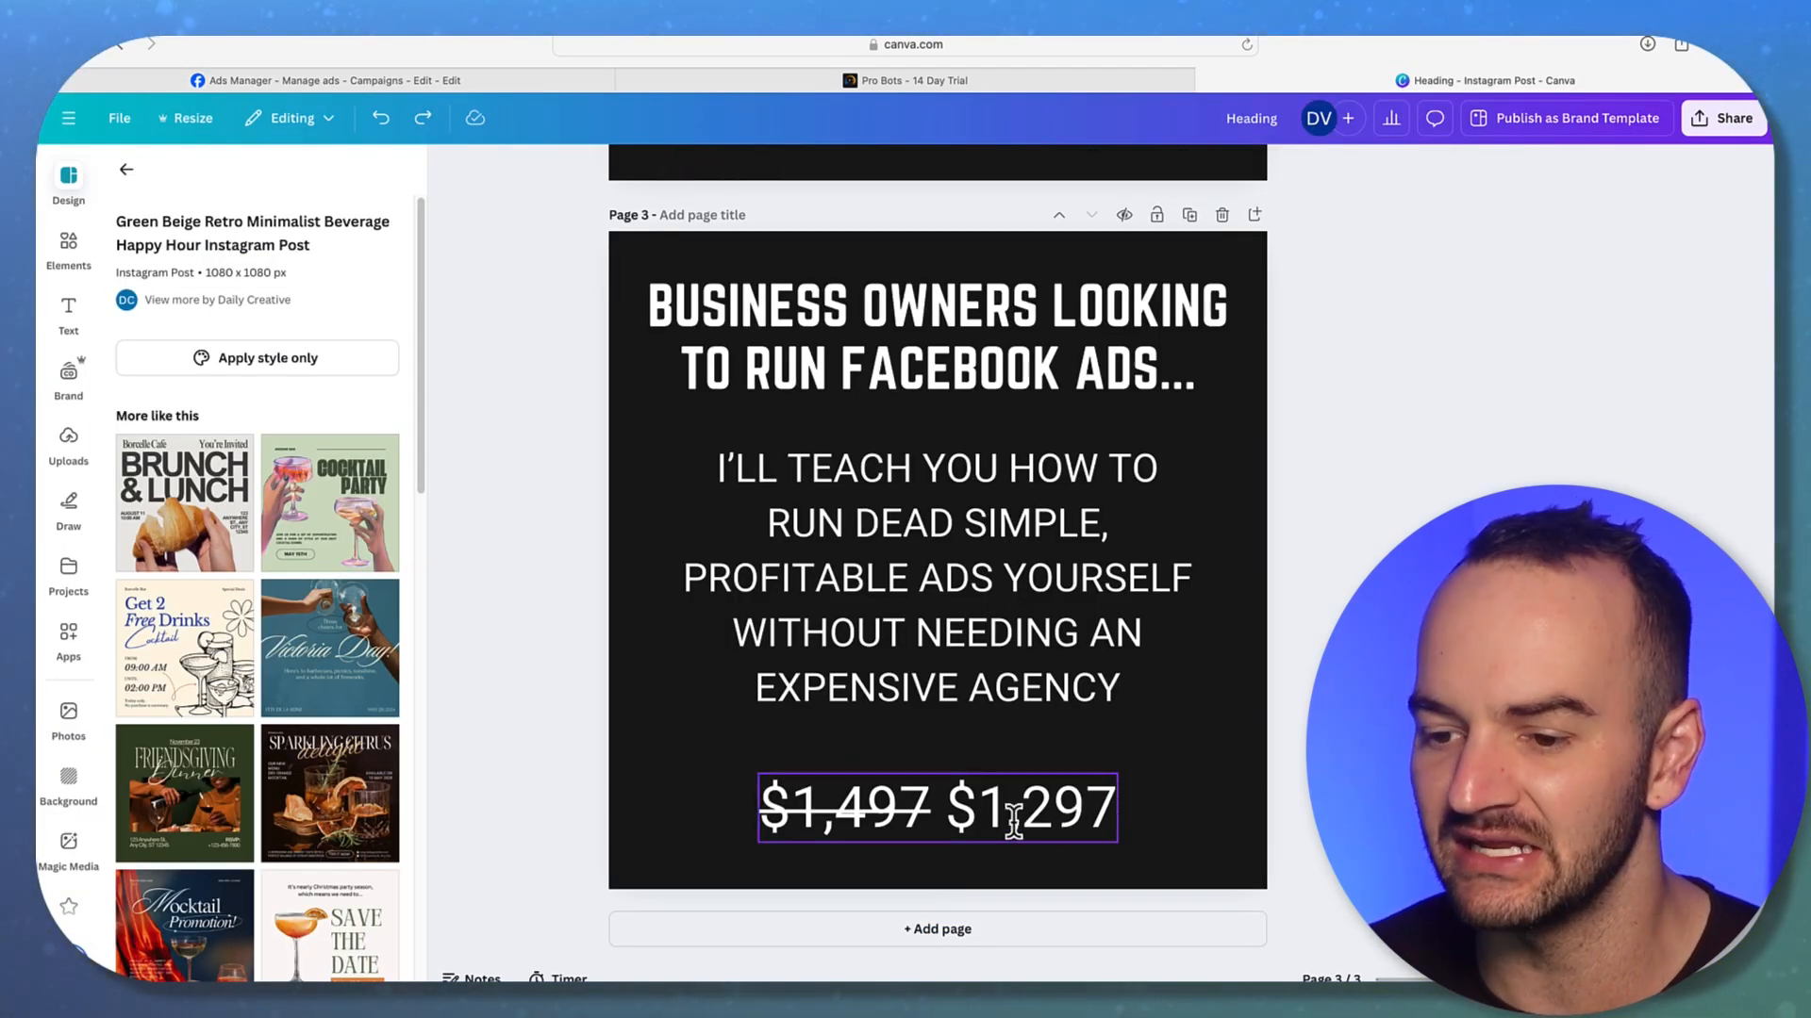
left_click(948, 816)
left_click(994, 804)
left_click(946, 808)
left_click_drag(946, 808, 1115, 809)
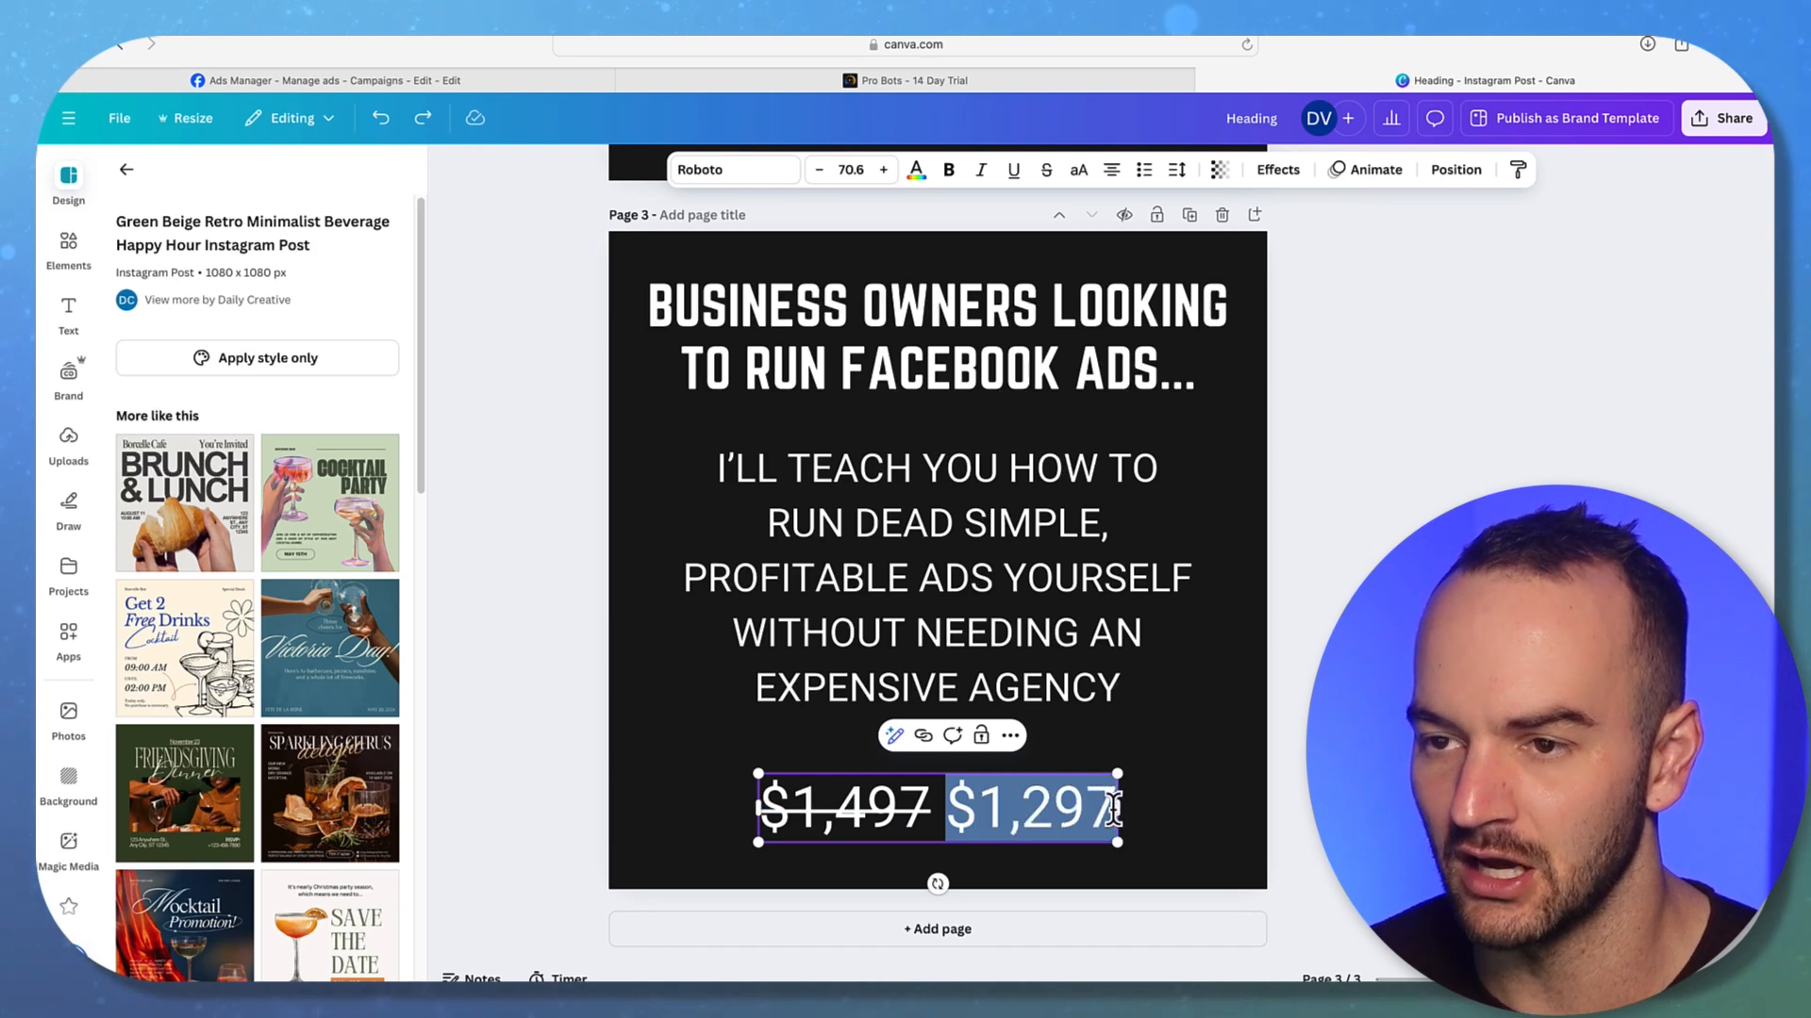
left_click(951, 173)
left_click(1367, 660)
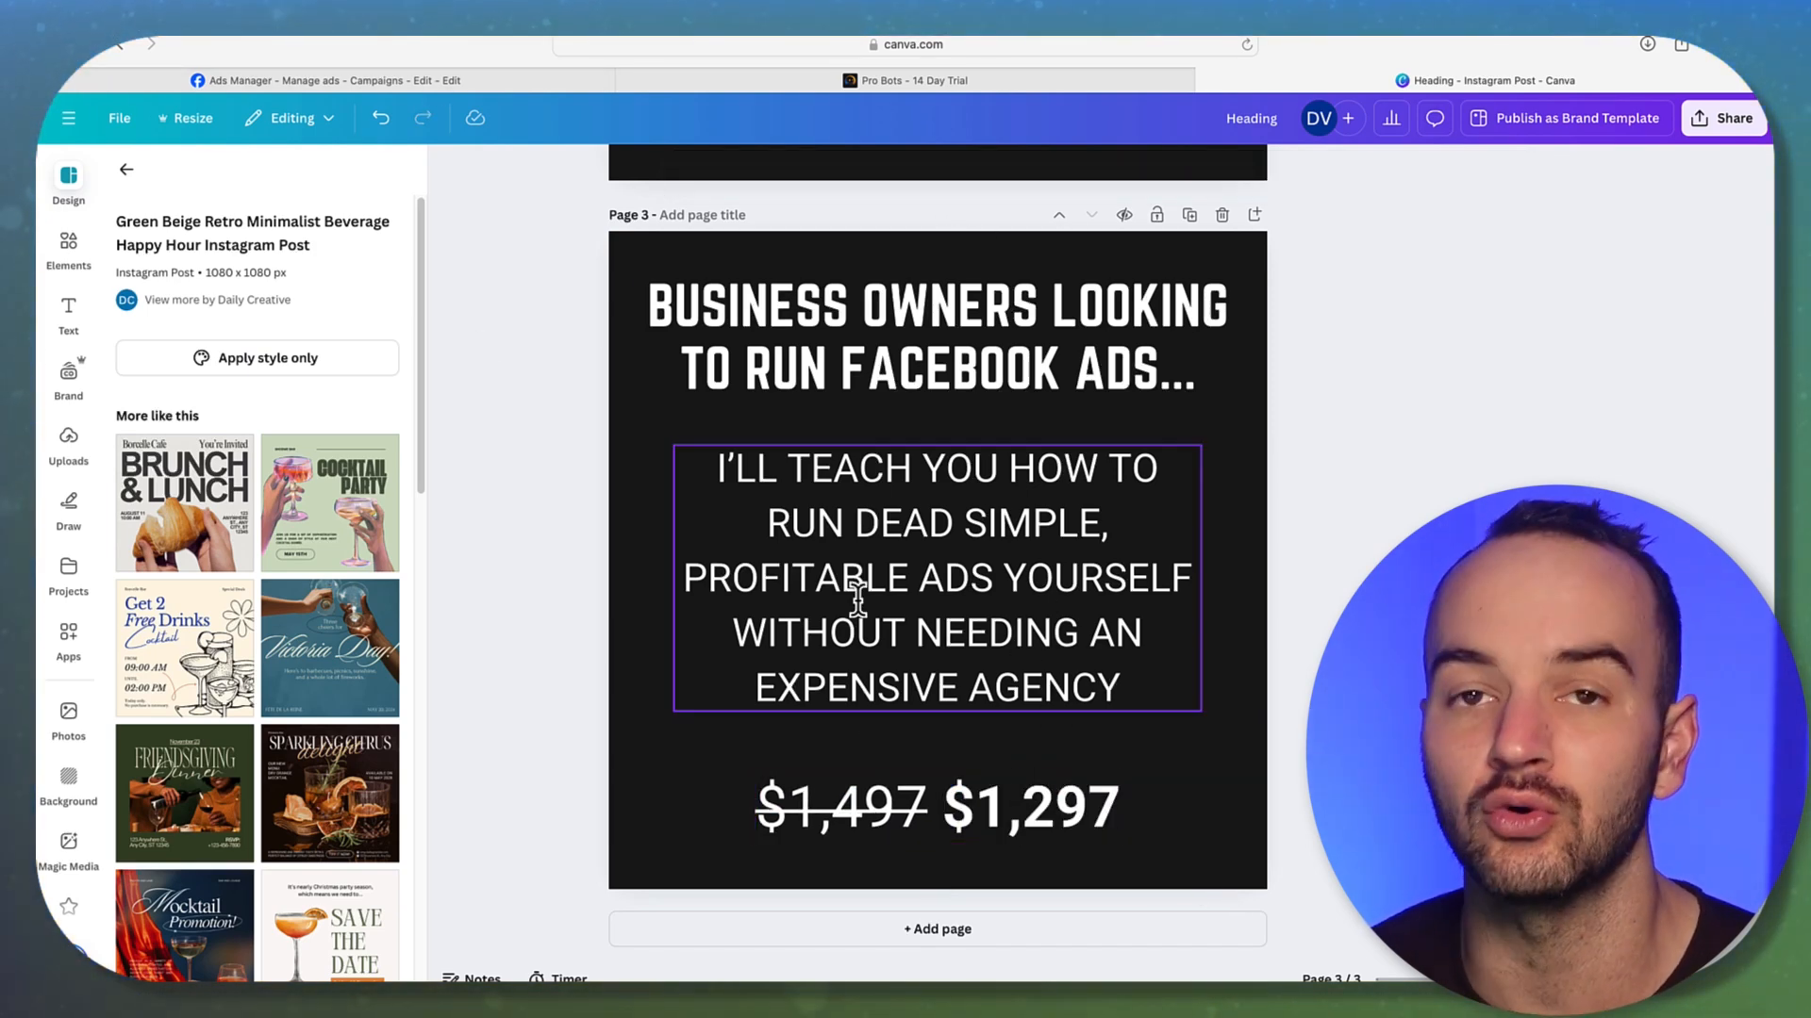
Nudge the price line slightly higher, then return to the Ads Manager campaign
left_click(307, 78)
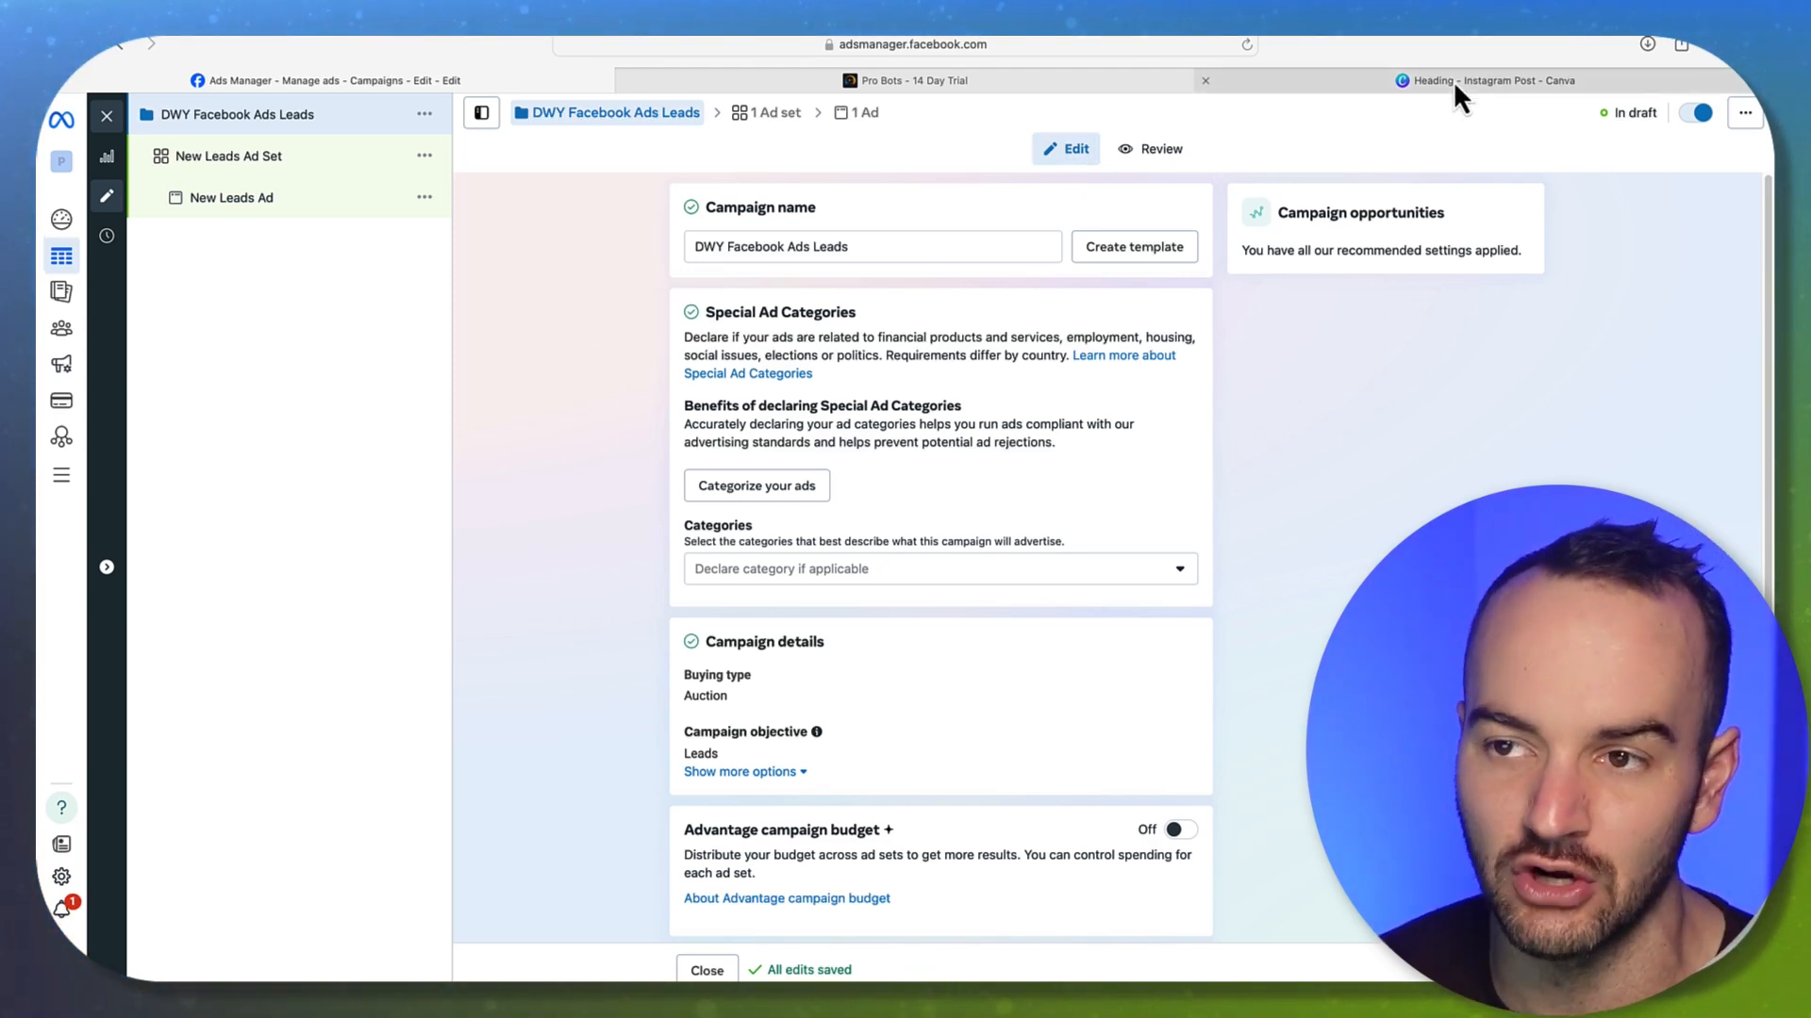
mouse_move(1453, 82)
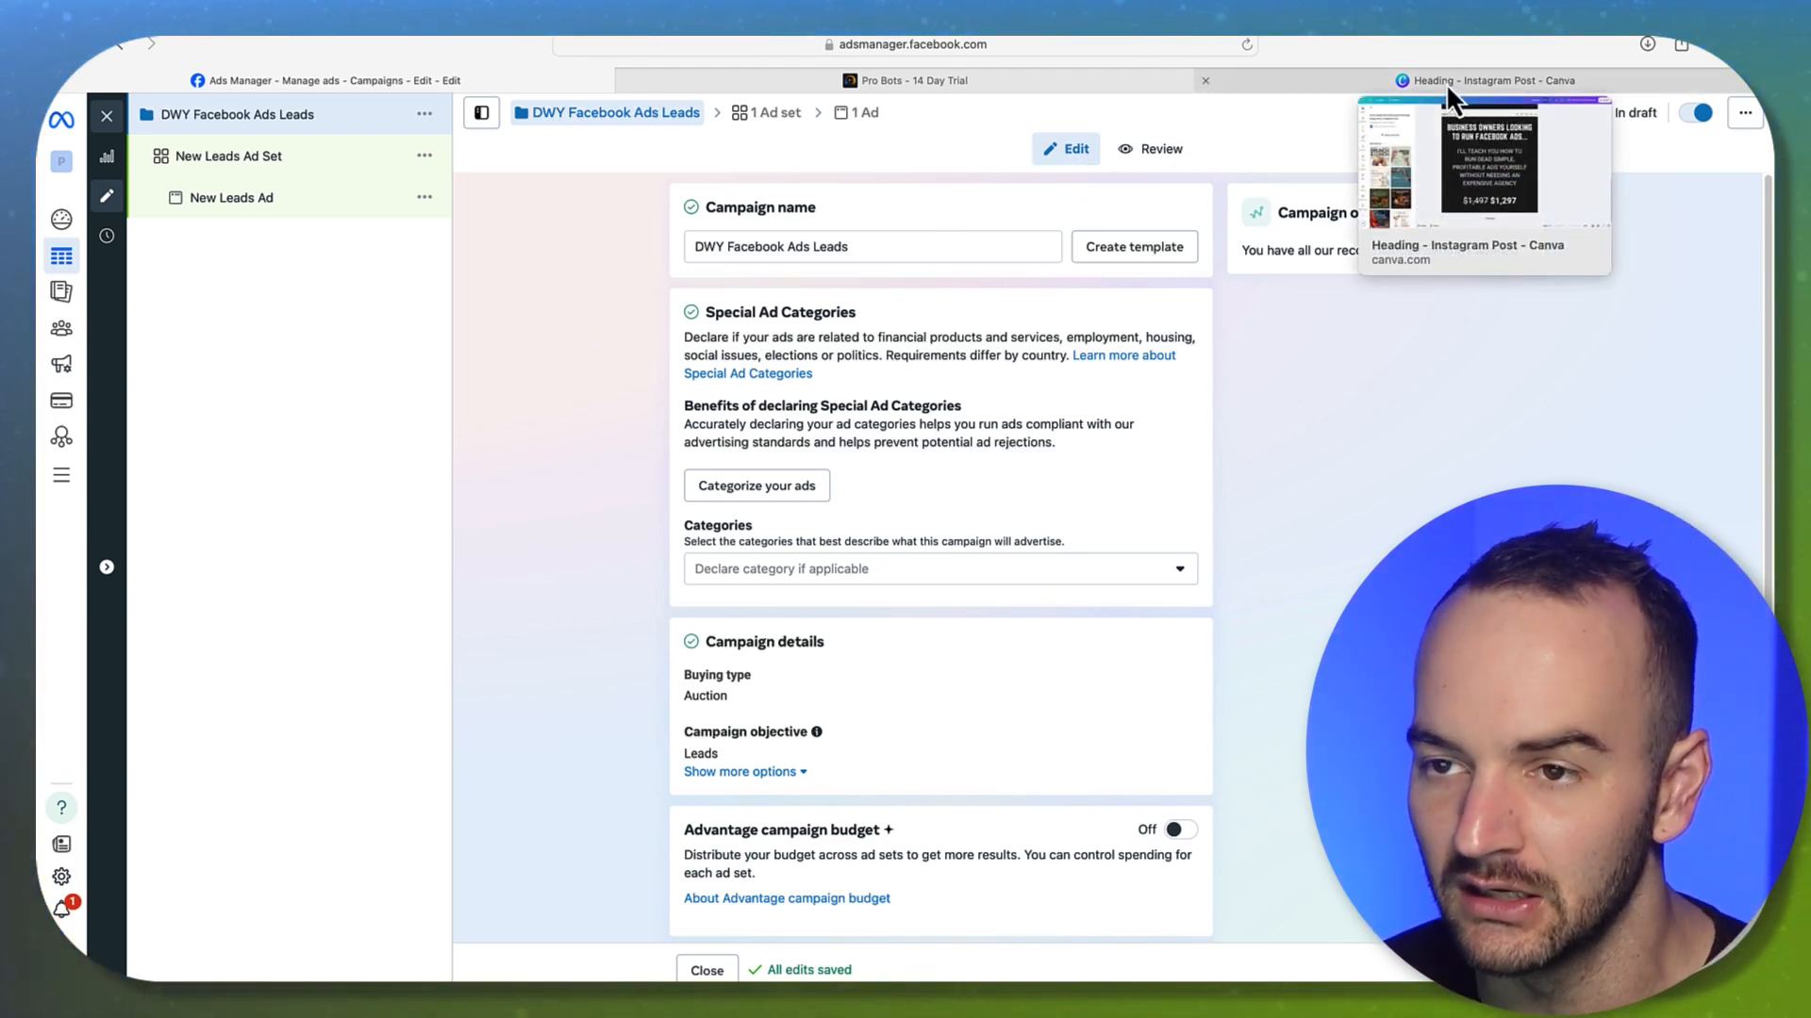
left_click(1388, 85)
left_click_drag(987, 834, 982, 815)
key("Escape")
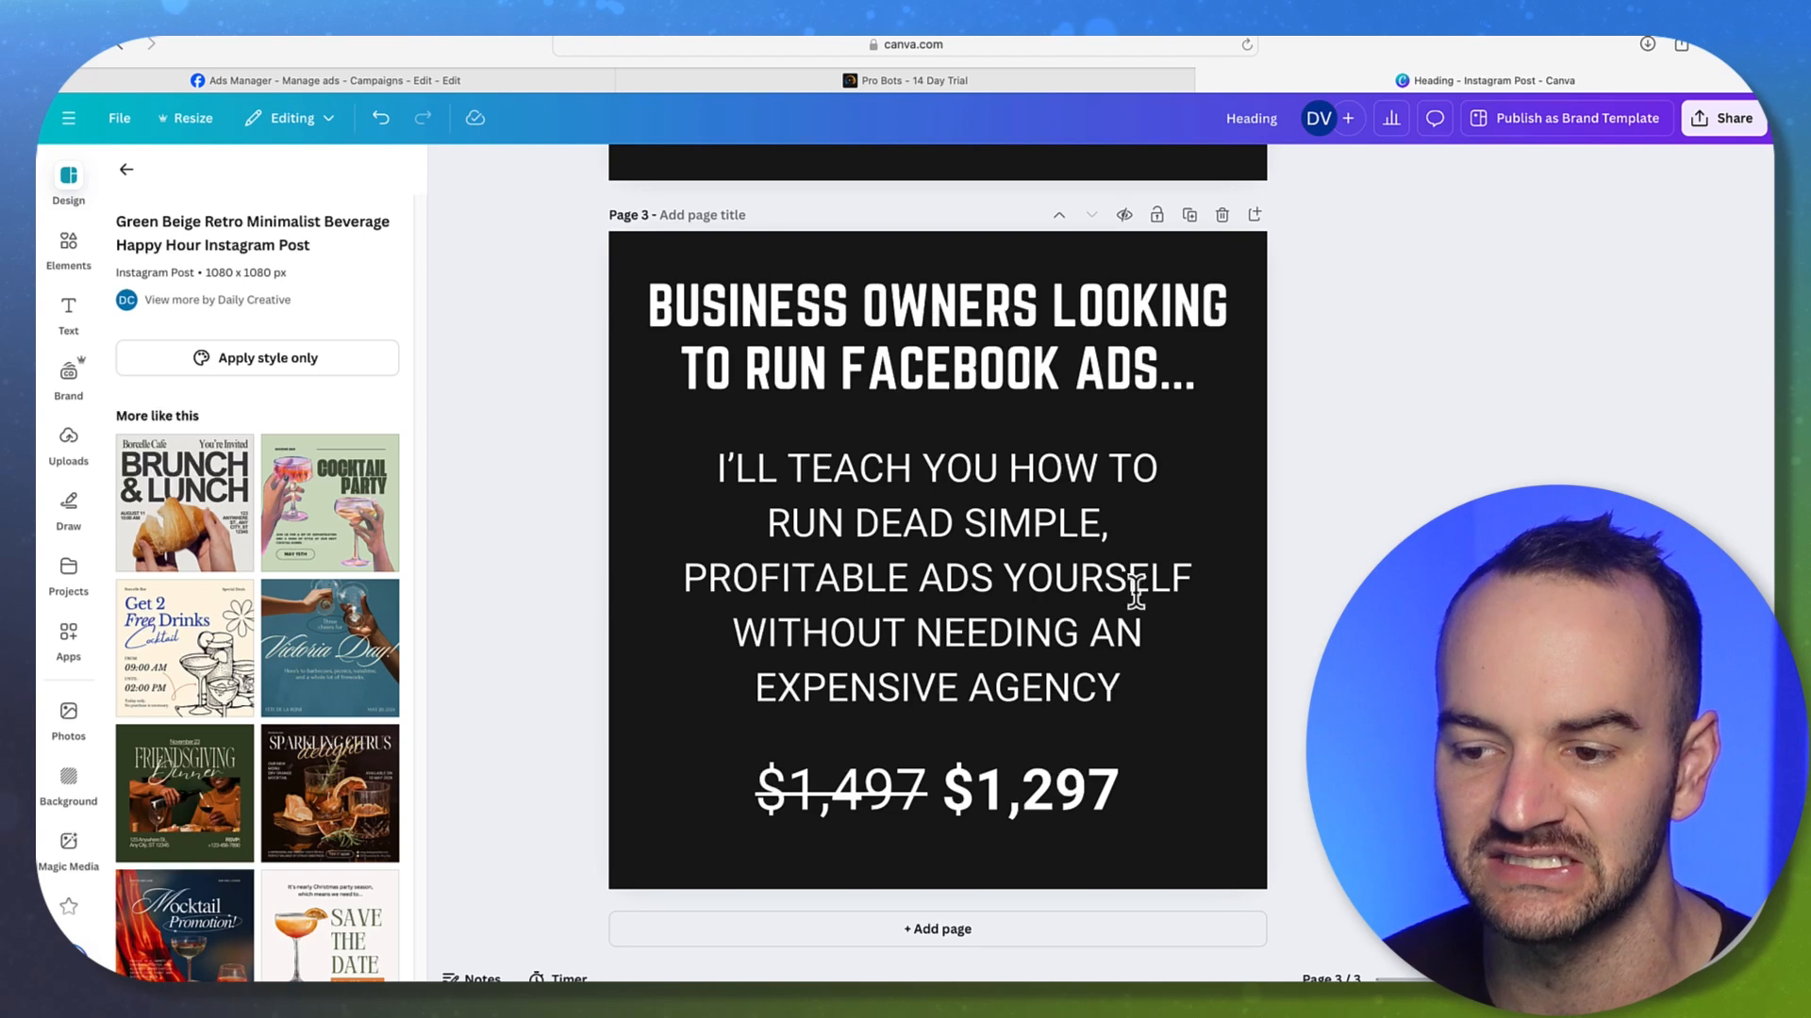
left_click(1004, 802)
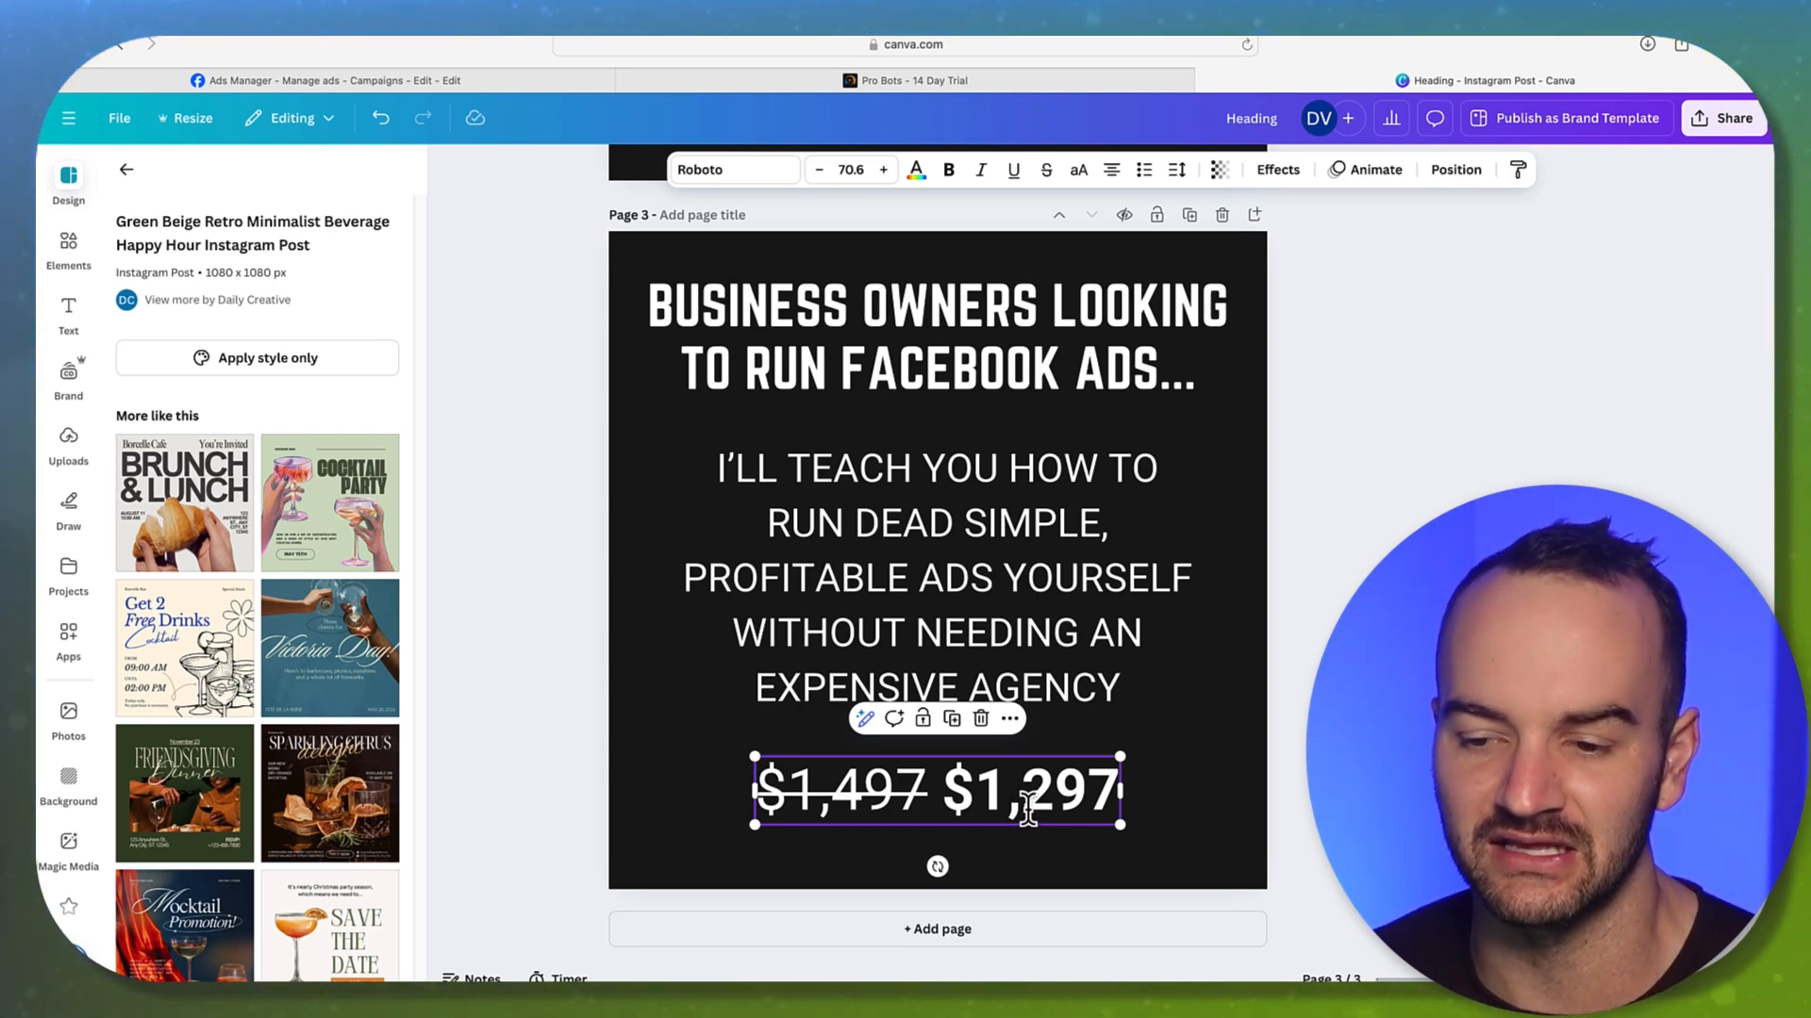
double_click(1004, 813)
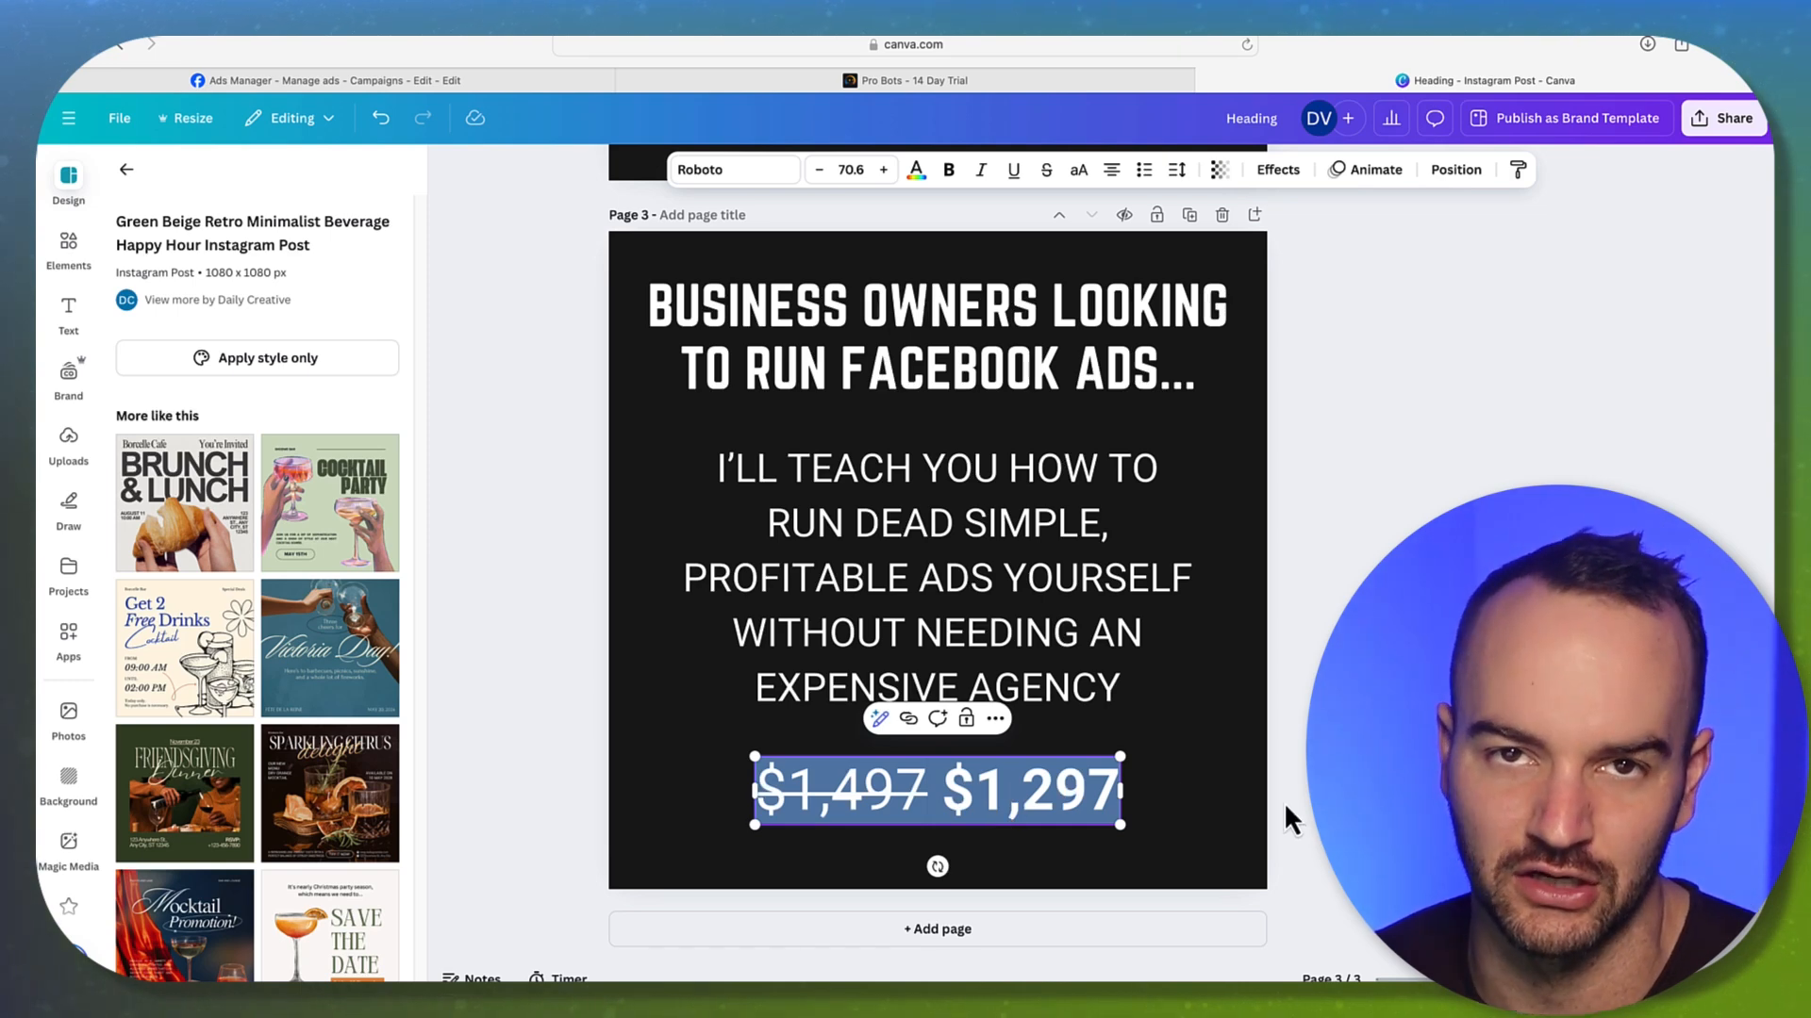
key("Escape")
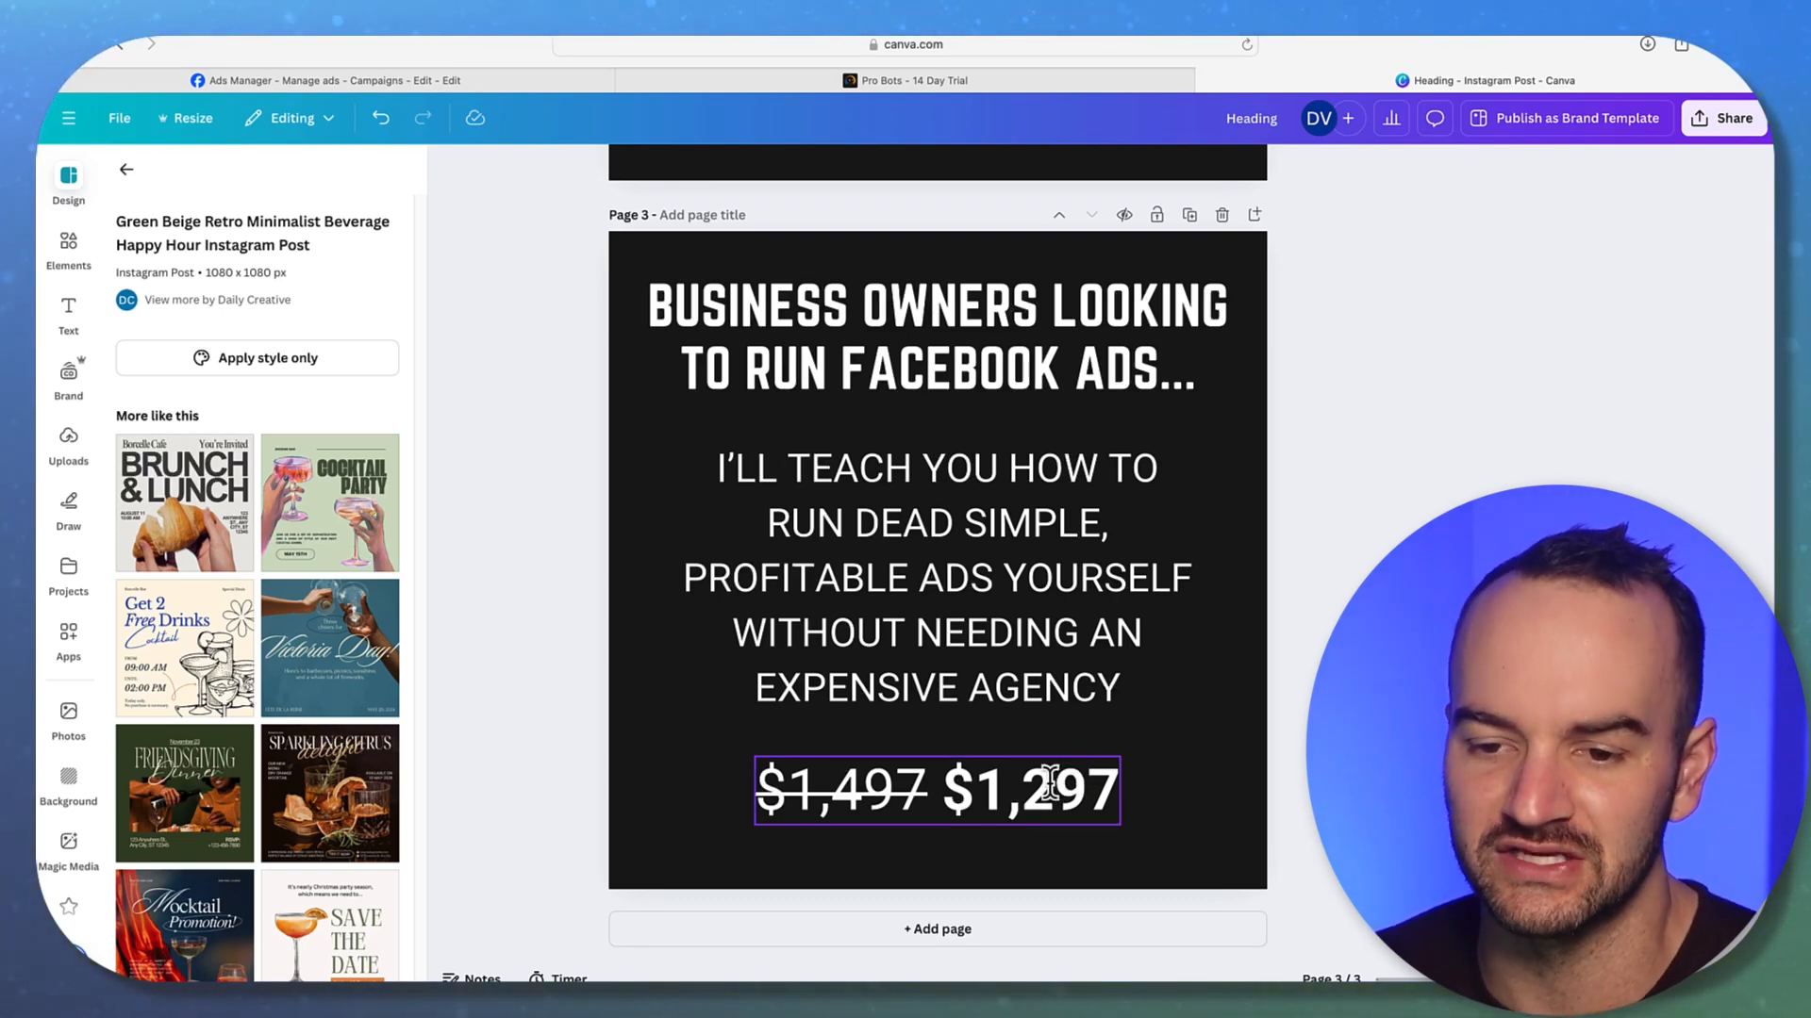
left_click(1035, 779)
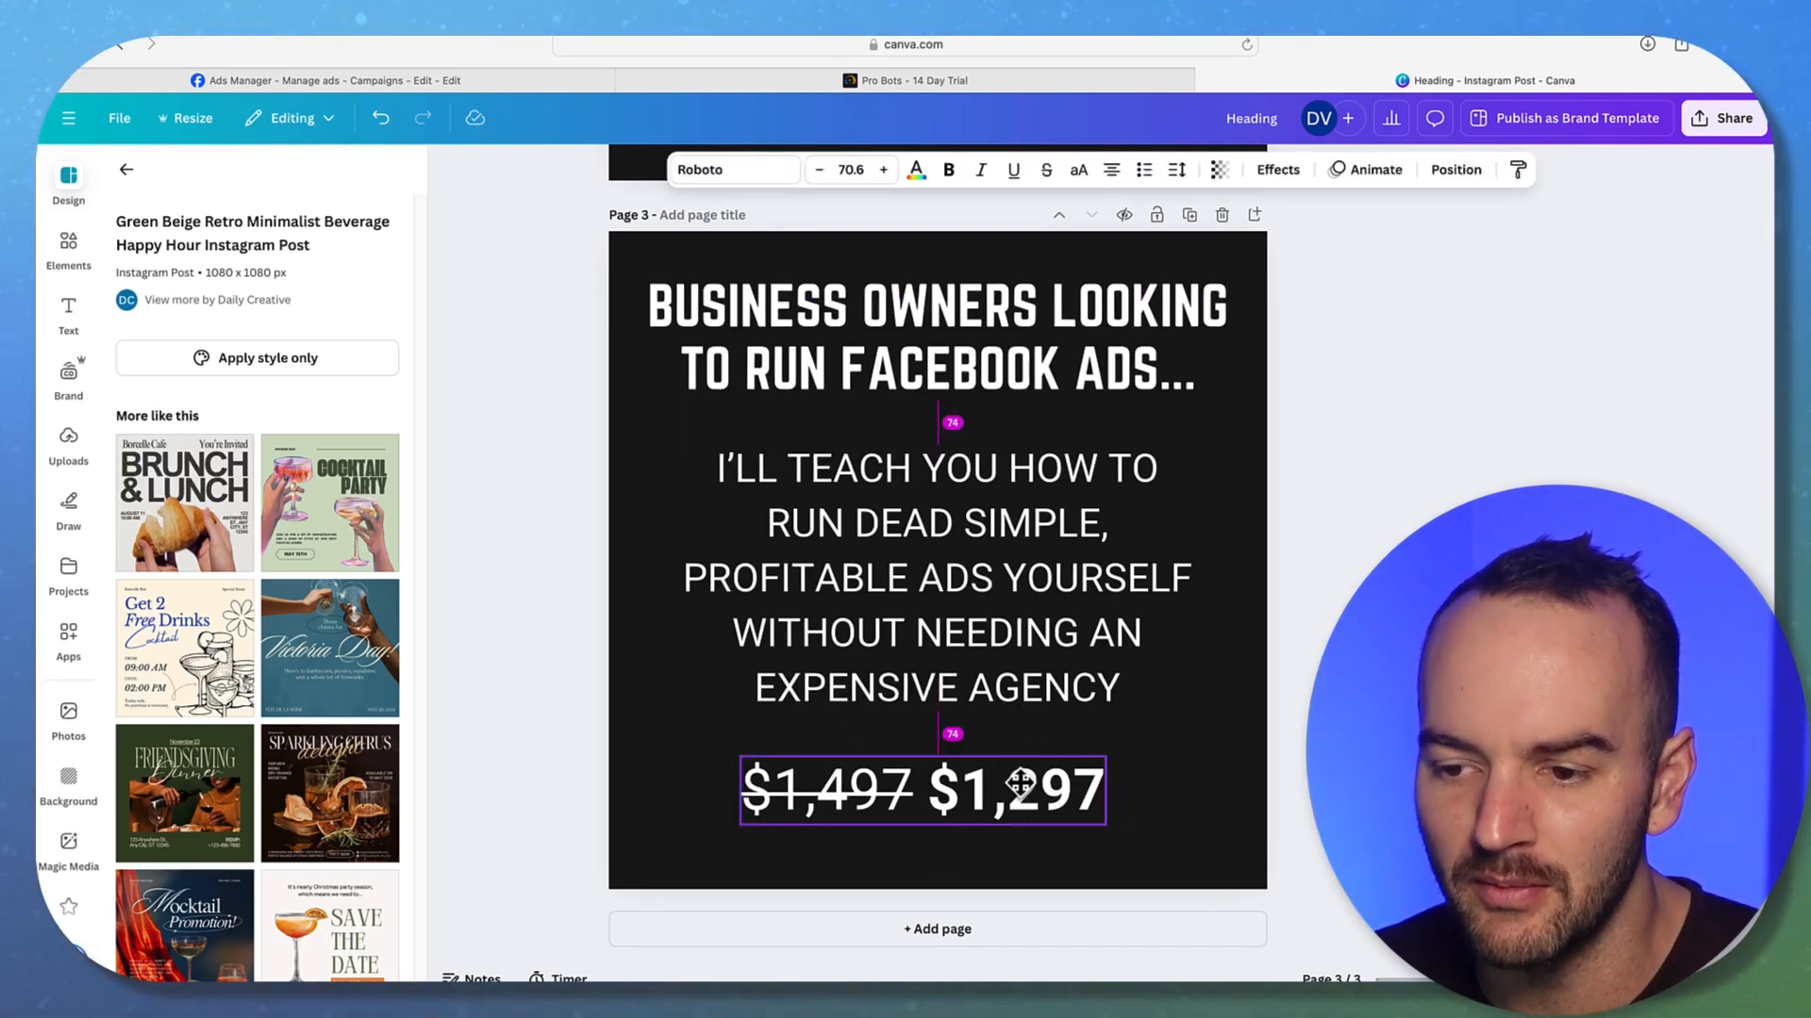
left_click(1300, 769)
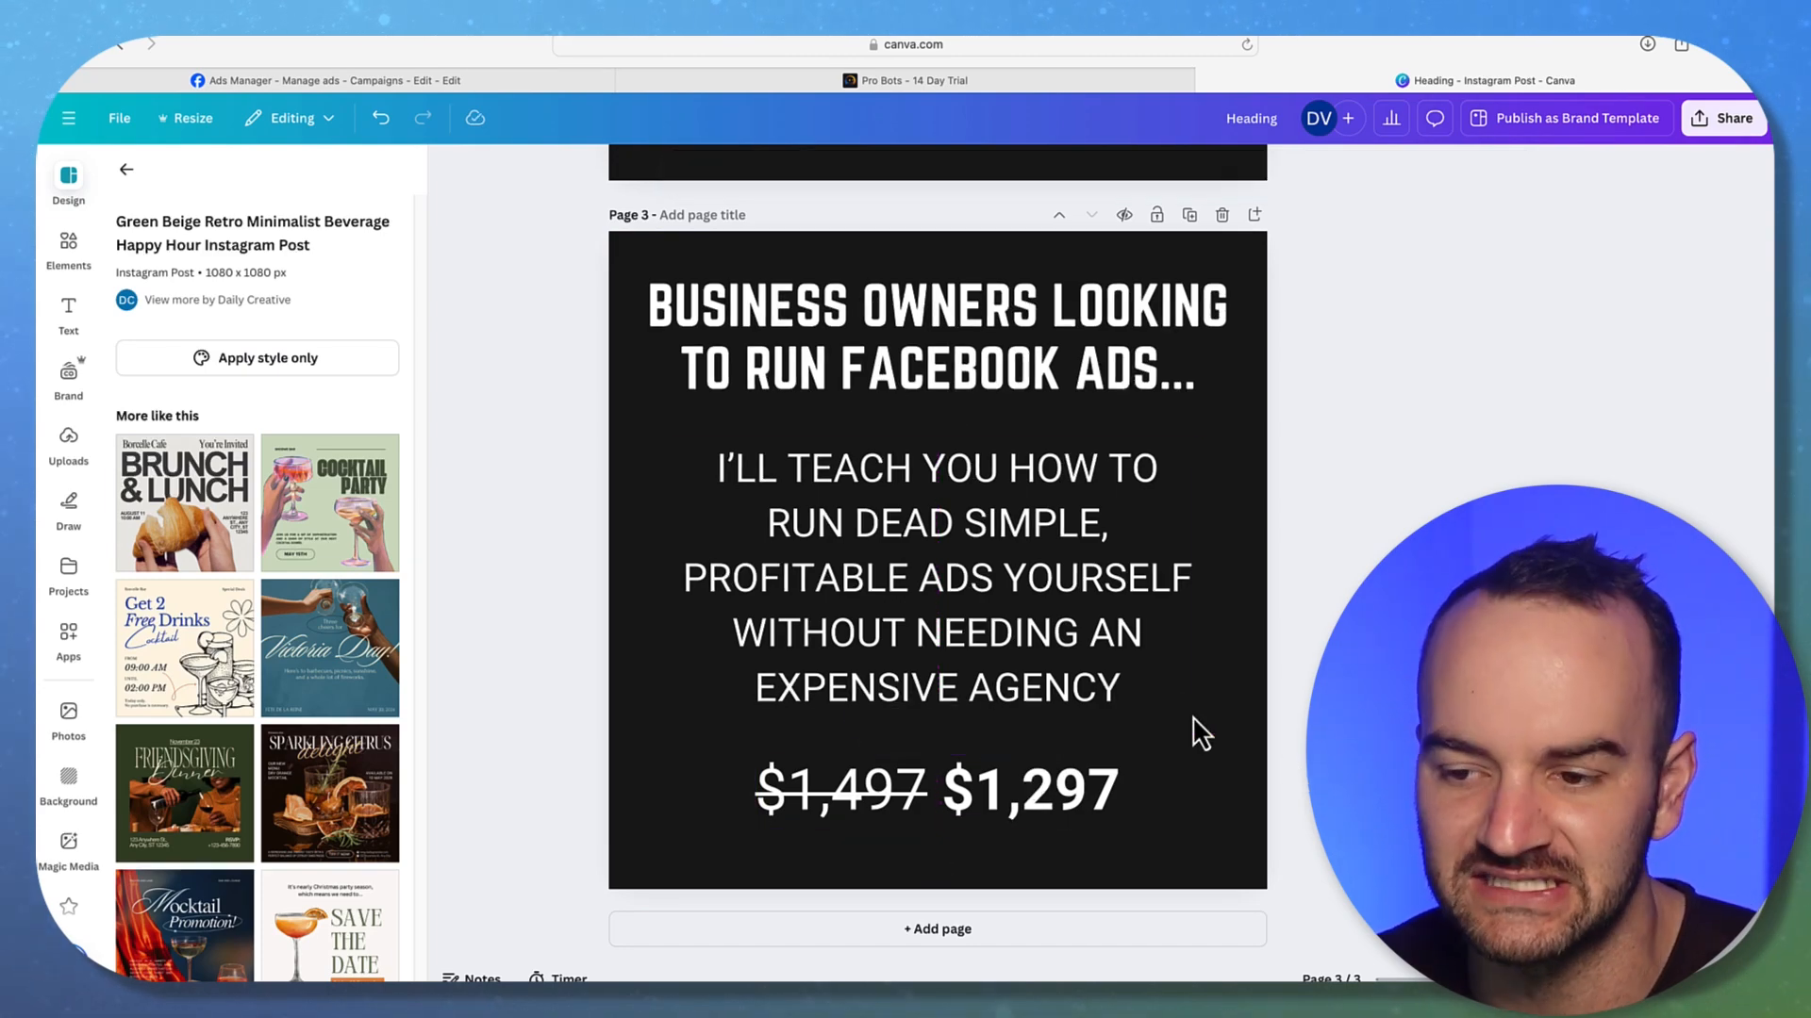
left_click(313, 83)
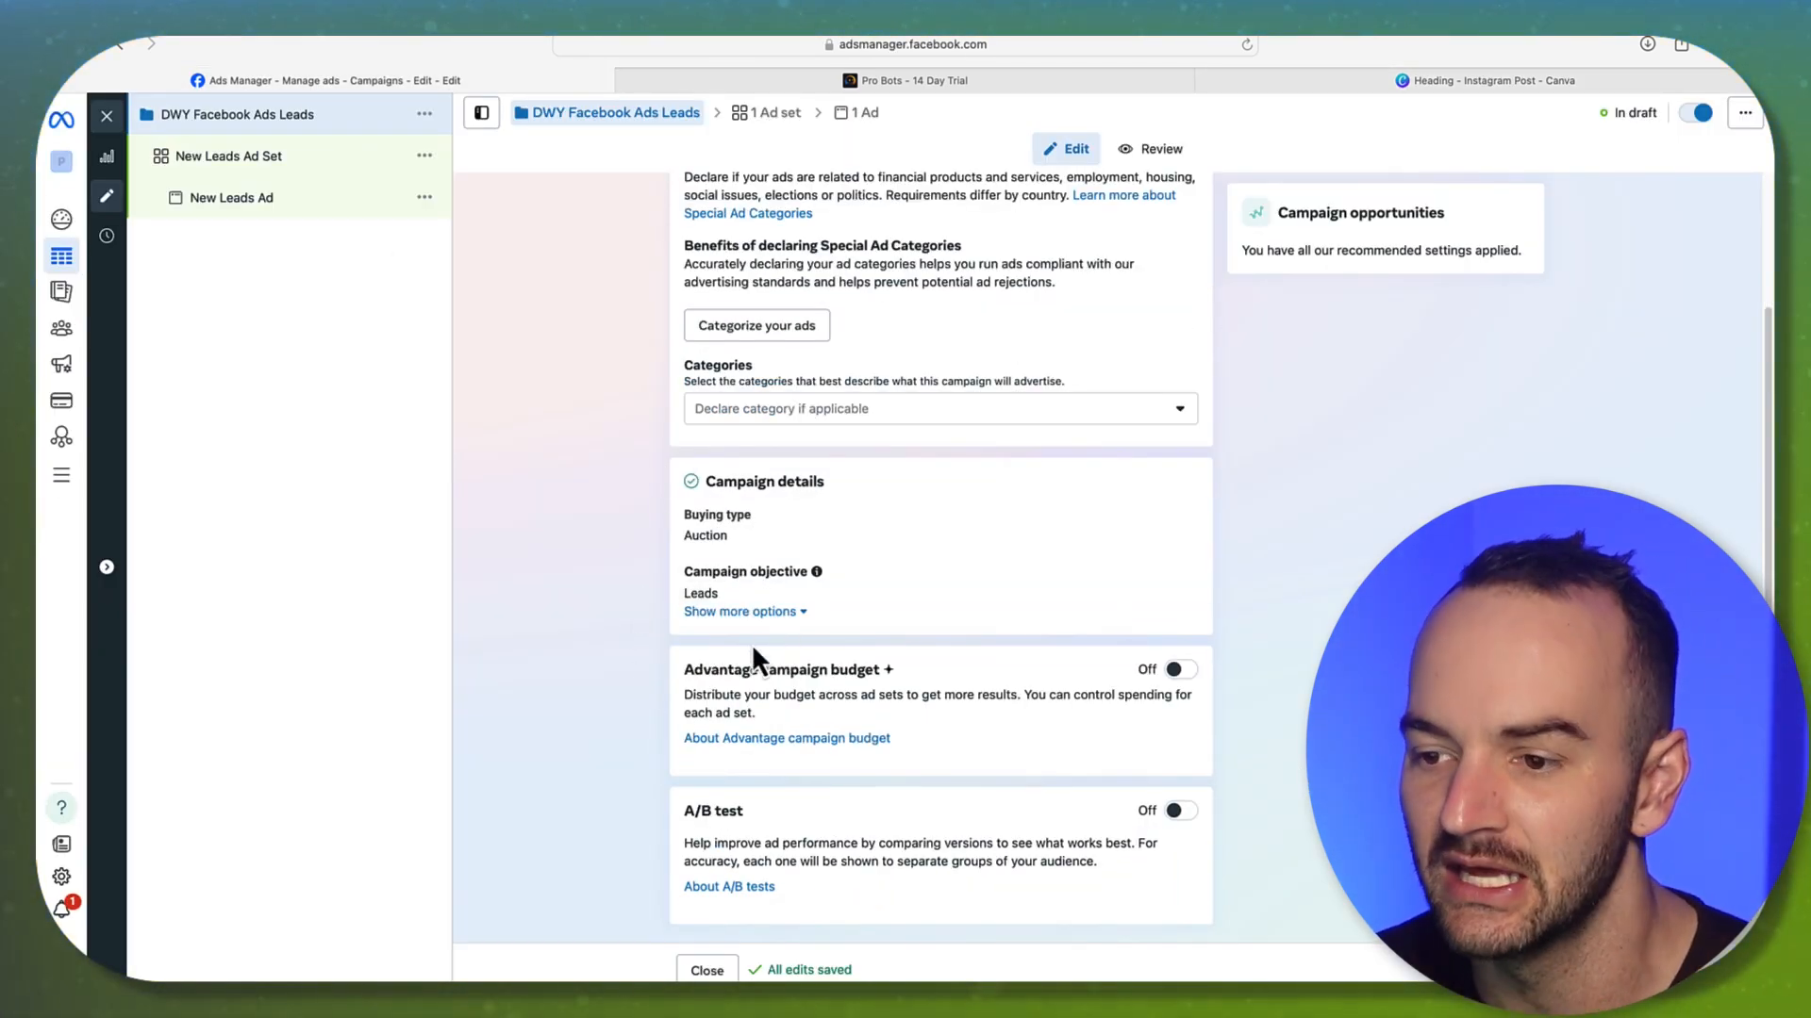
Turn on Advantage campaign budget with a $25.00 daily budget
left_click(1193, 671)
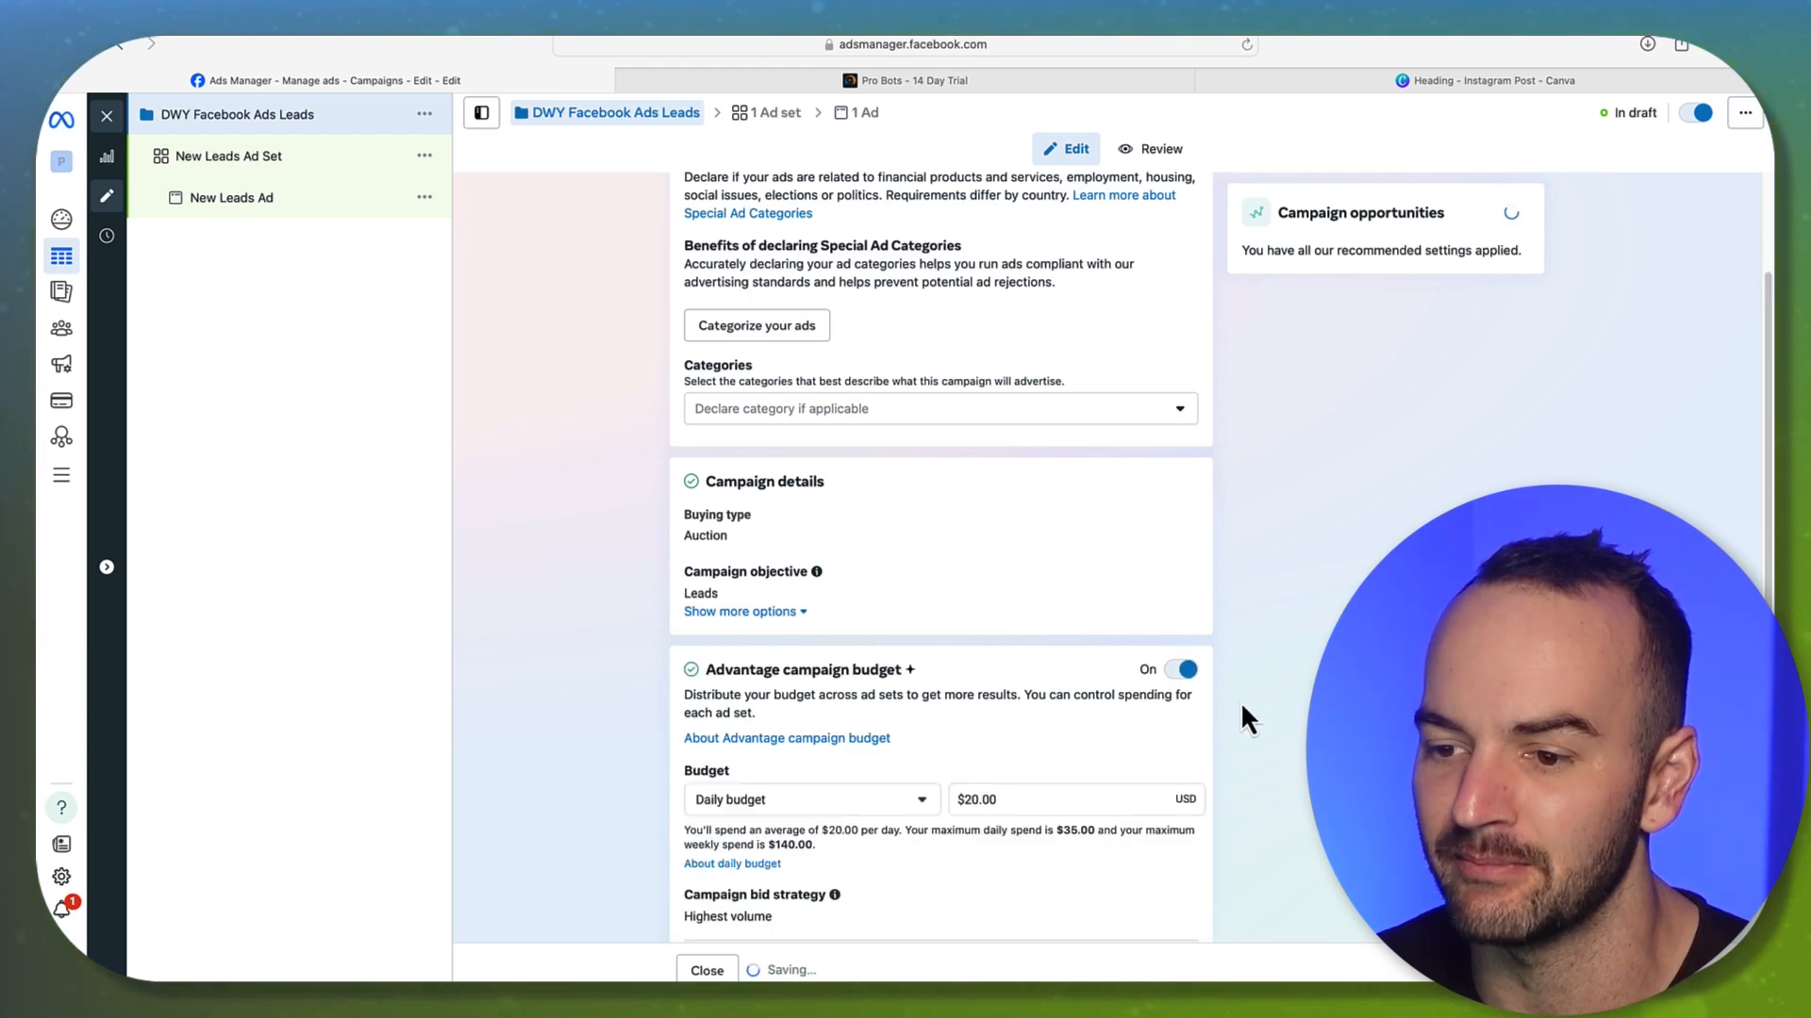
left_click(977, 799)
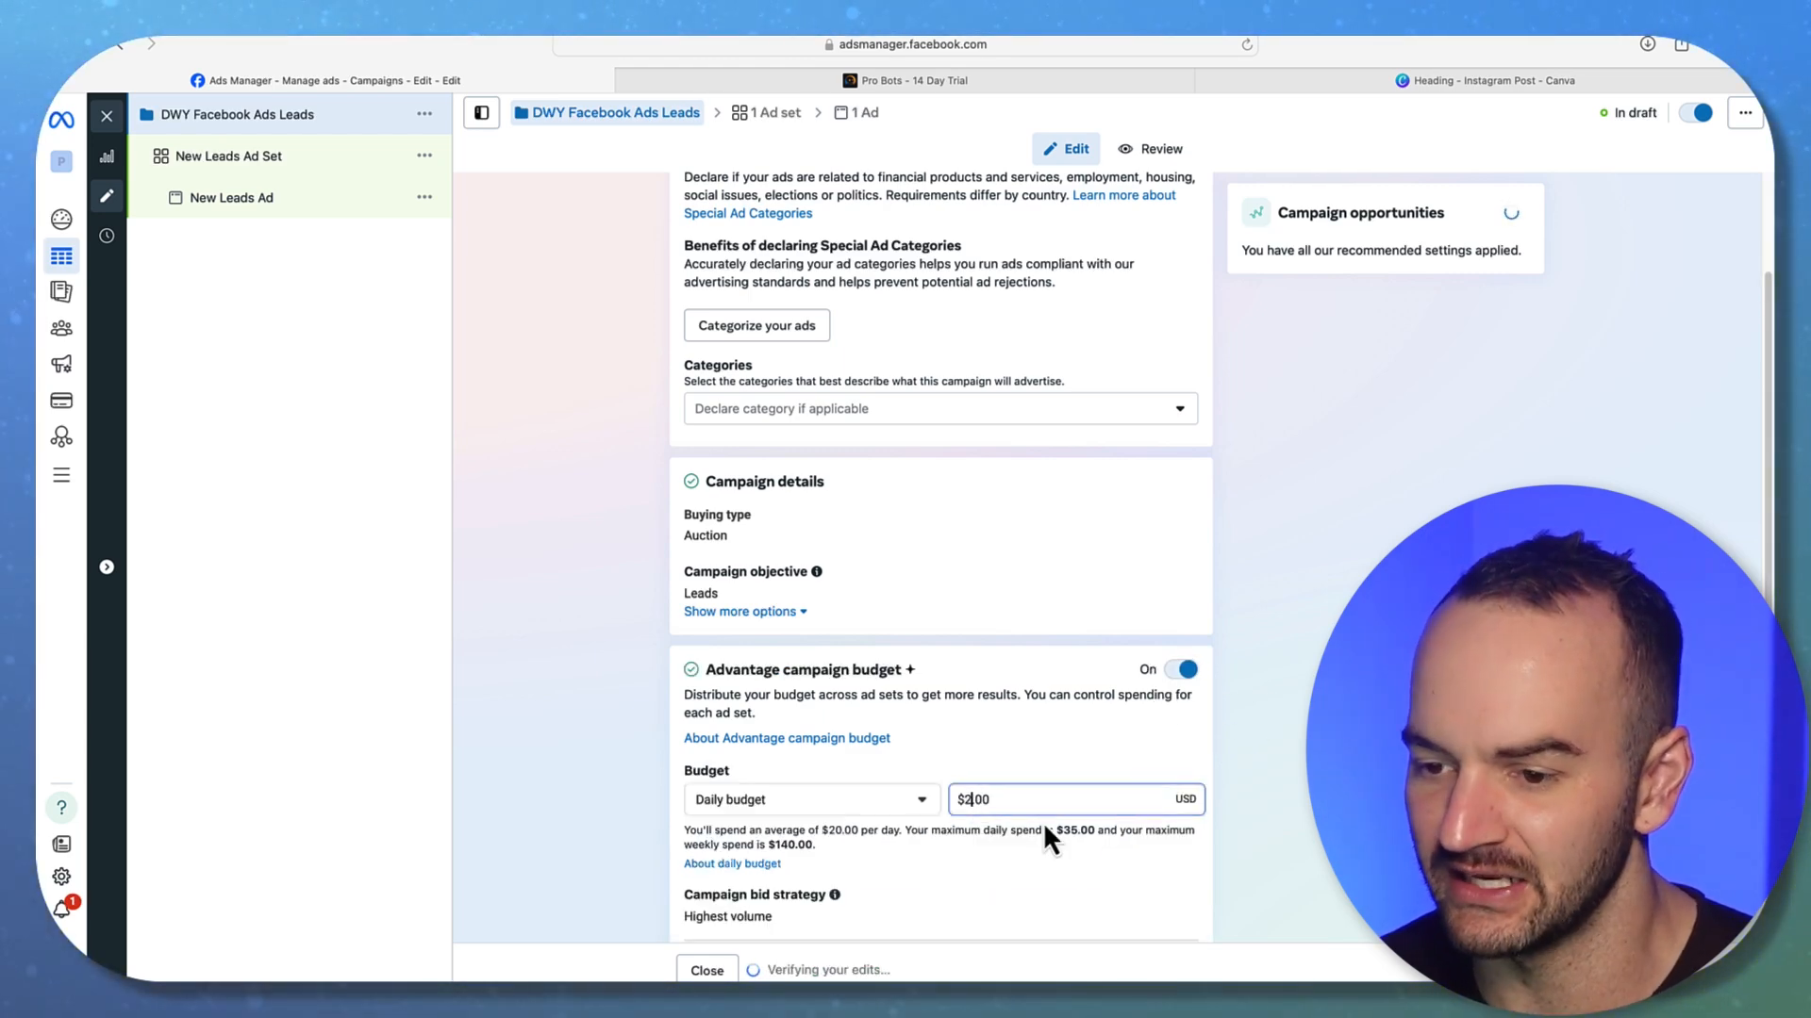
key("BackSpace")
type("5")
key("Return")
scroll(1043, 823, "up", 2)
scroll(961, 839, "down", 5)
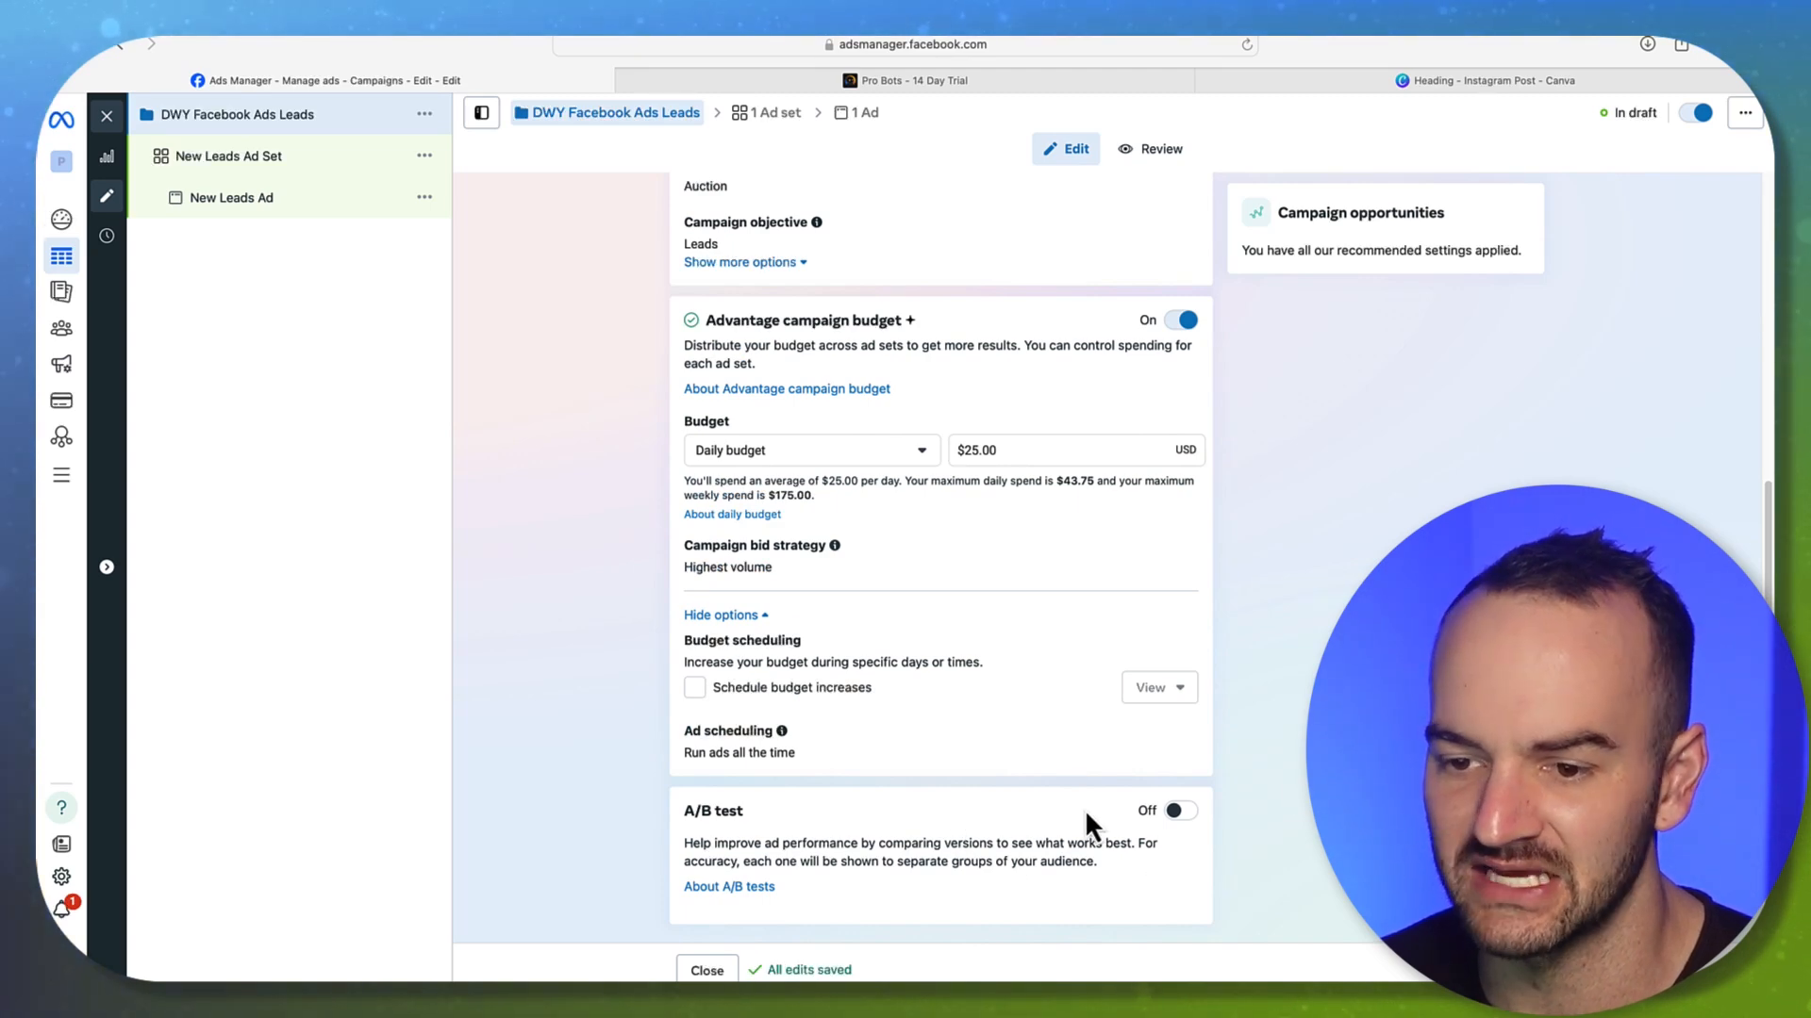
scroll(891, 632, "up", 4)
scroll(891, 632, "up", 2)
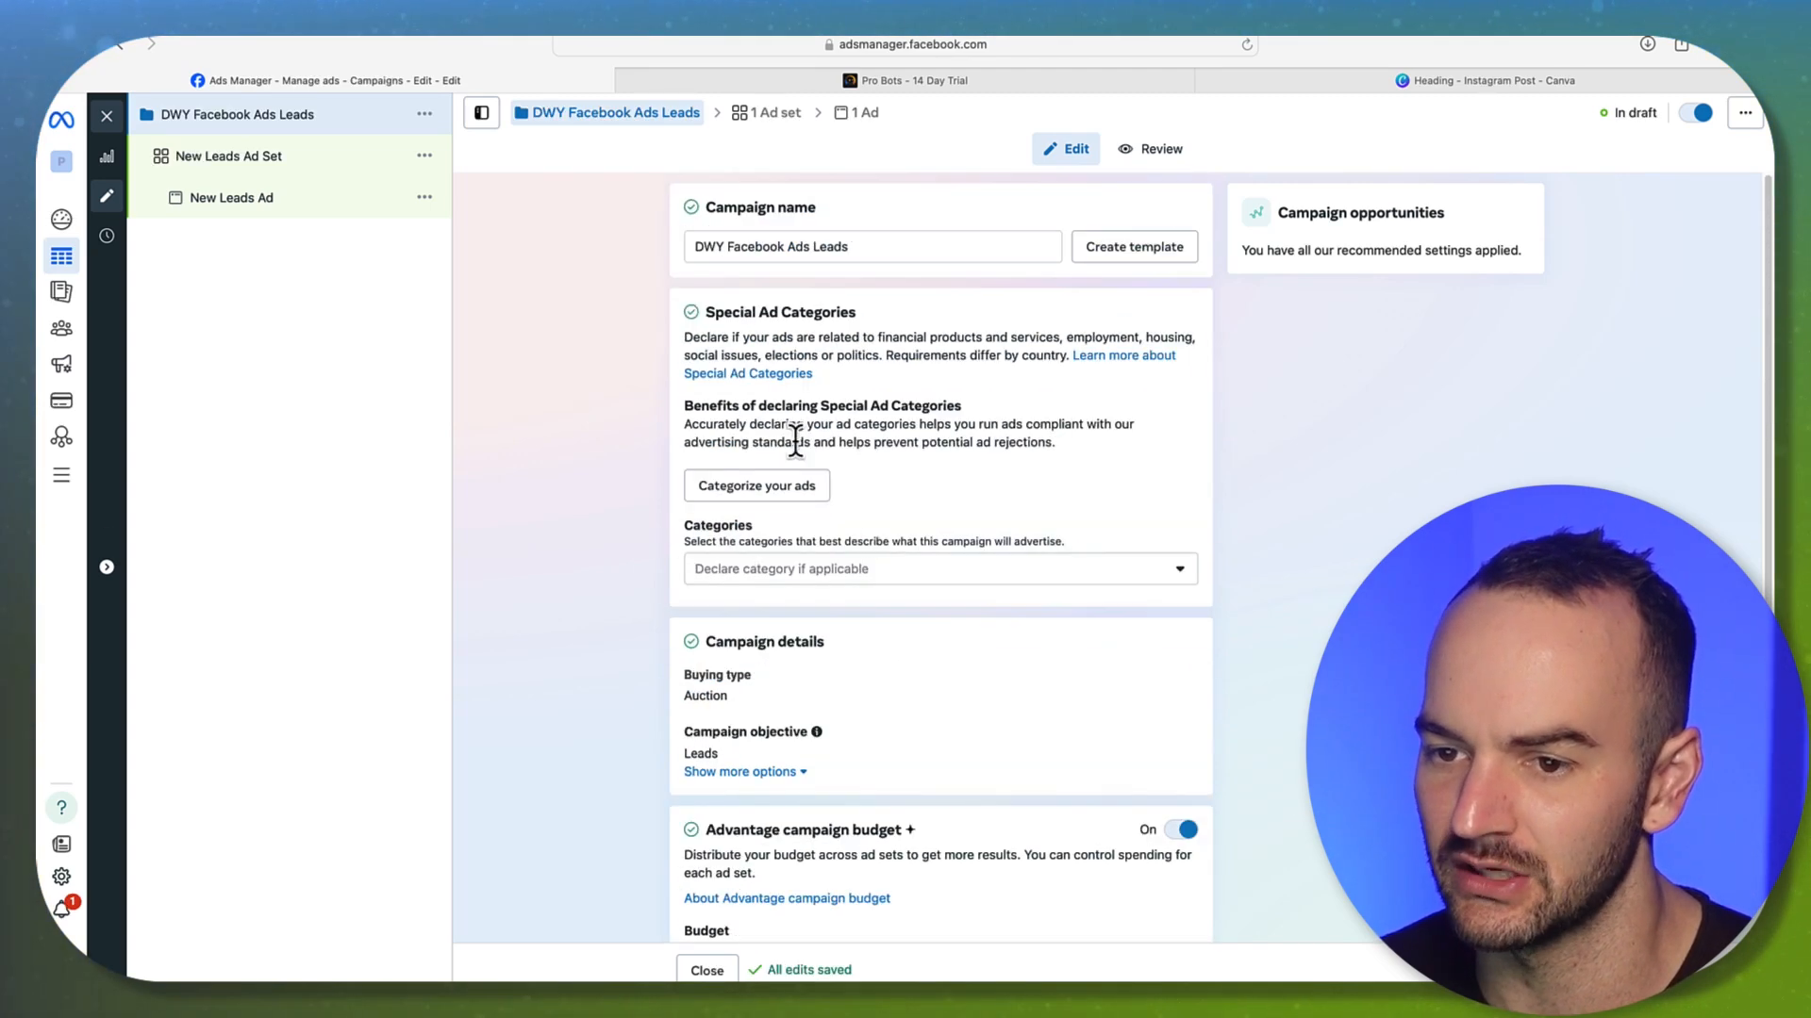
Set the New Leads Ad Set conversion location to Website, then go to the Pro Bots page
left_click(1703, 970)
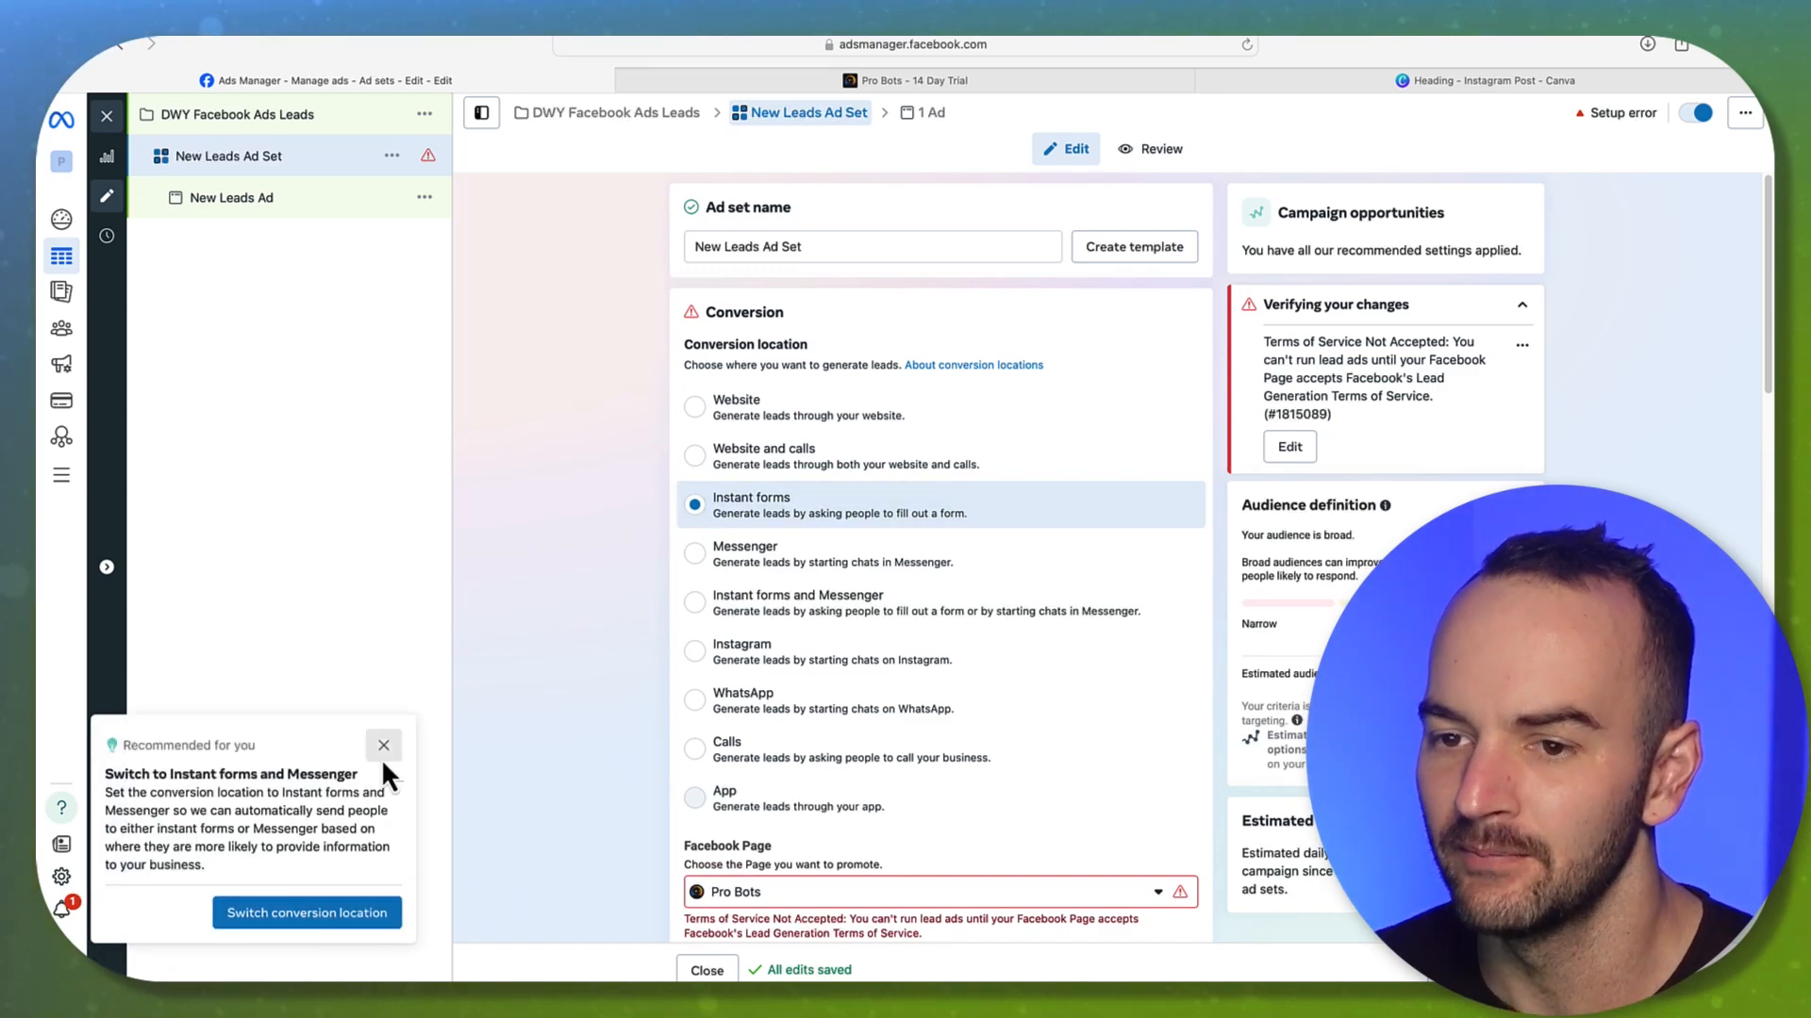
left_click(383, 746)
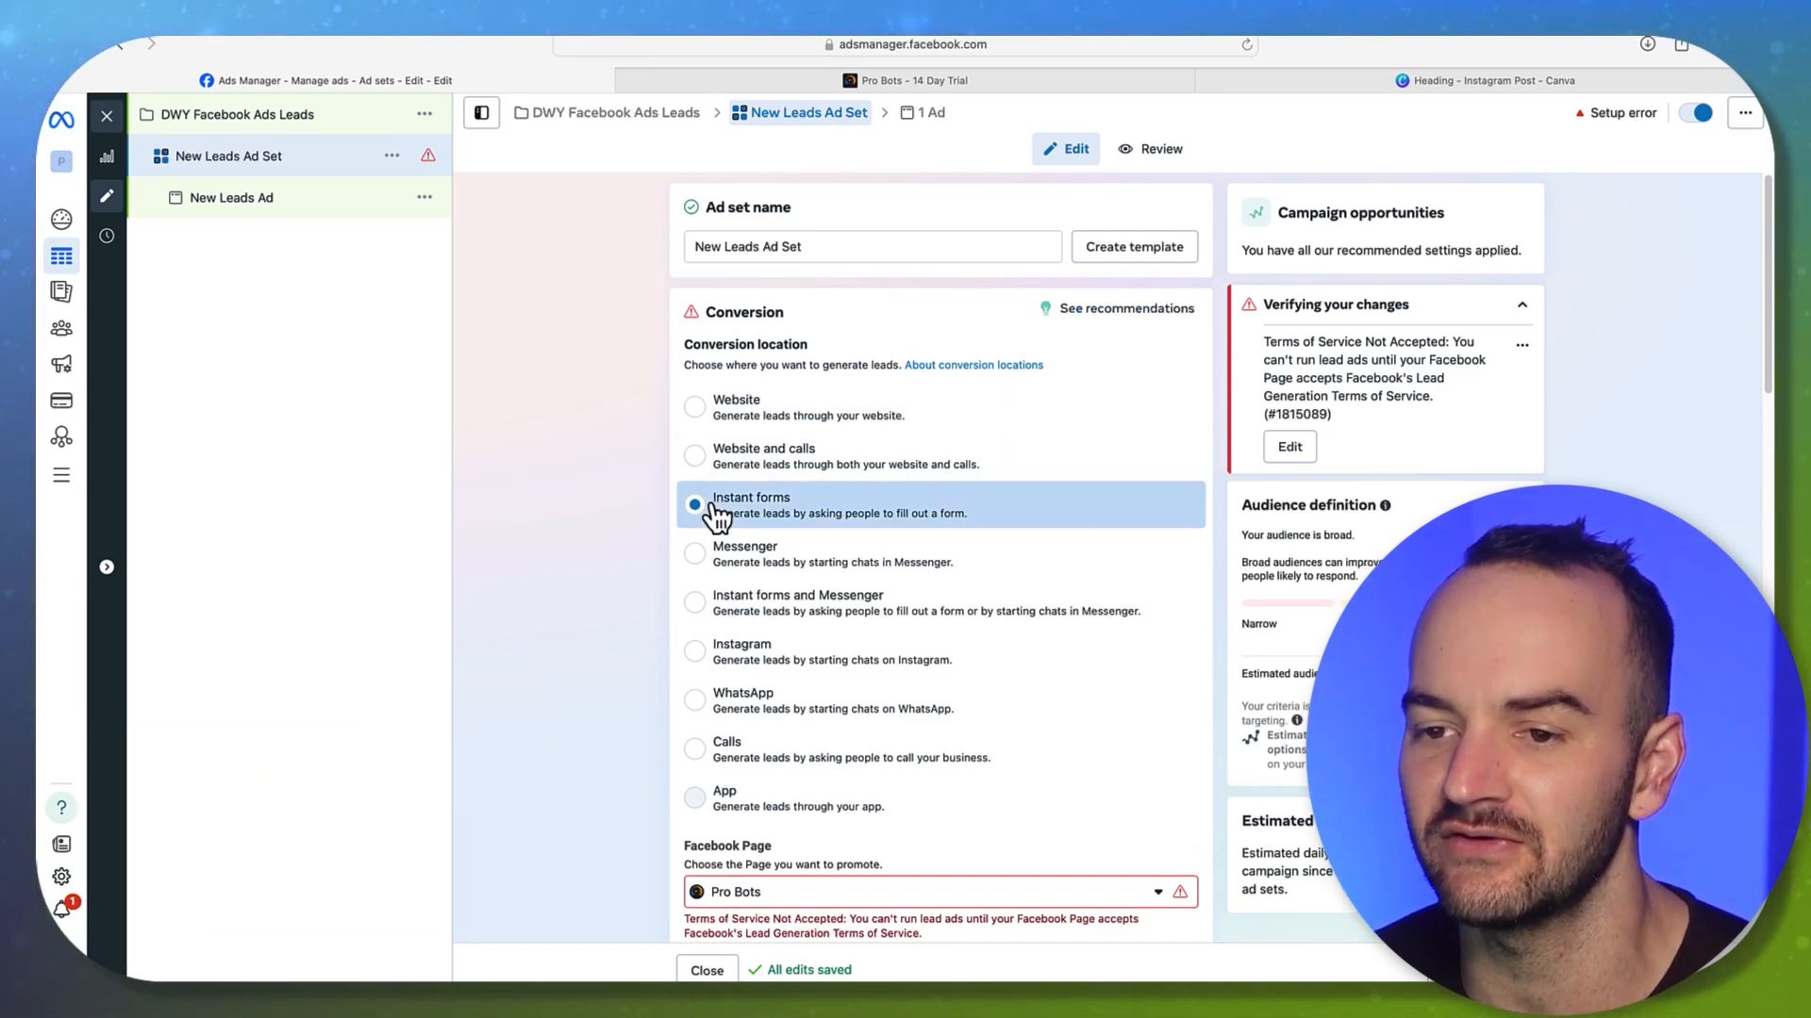
left_click(705, 413)
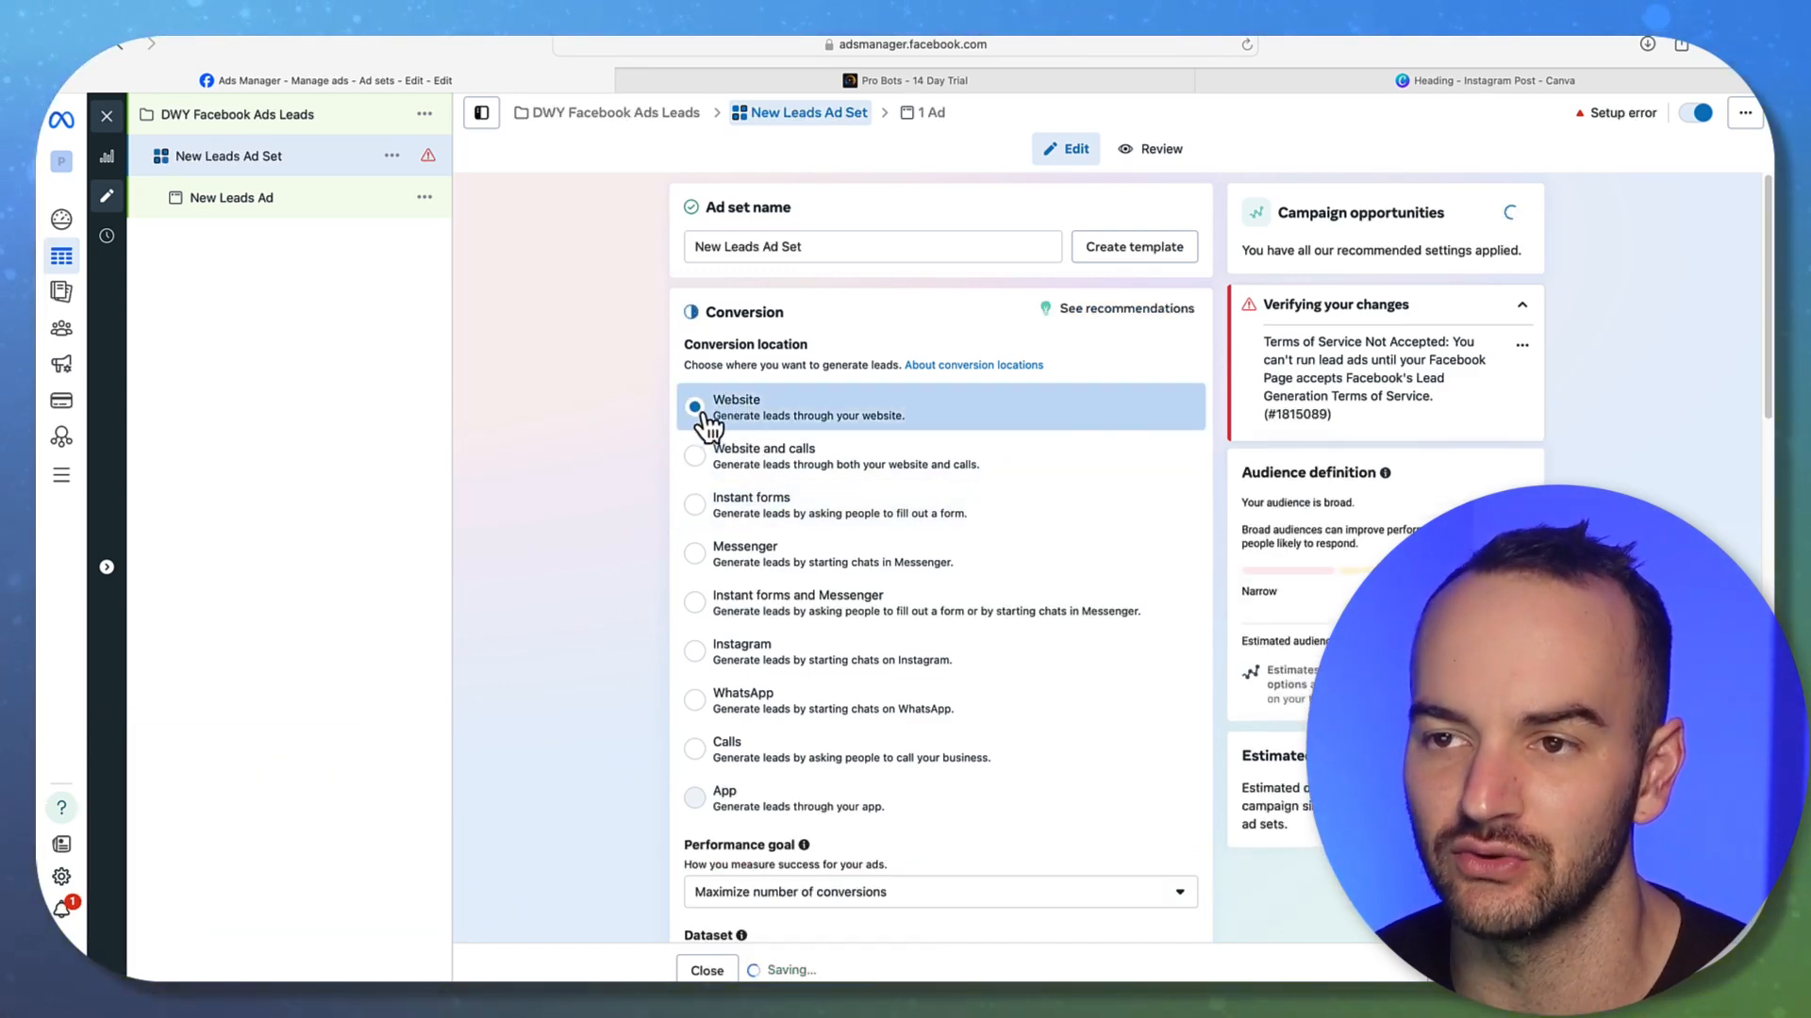
left_click(911, 81)
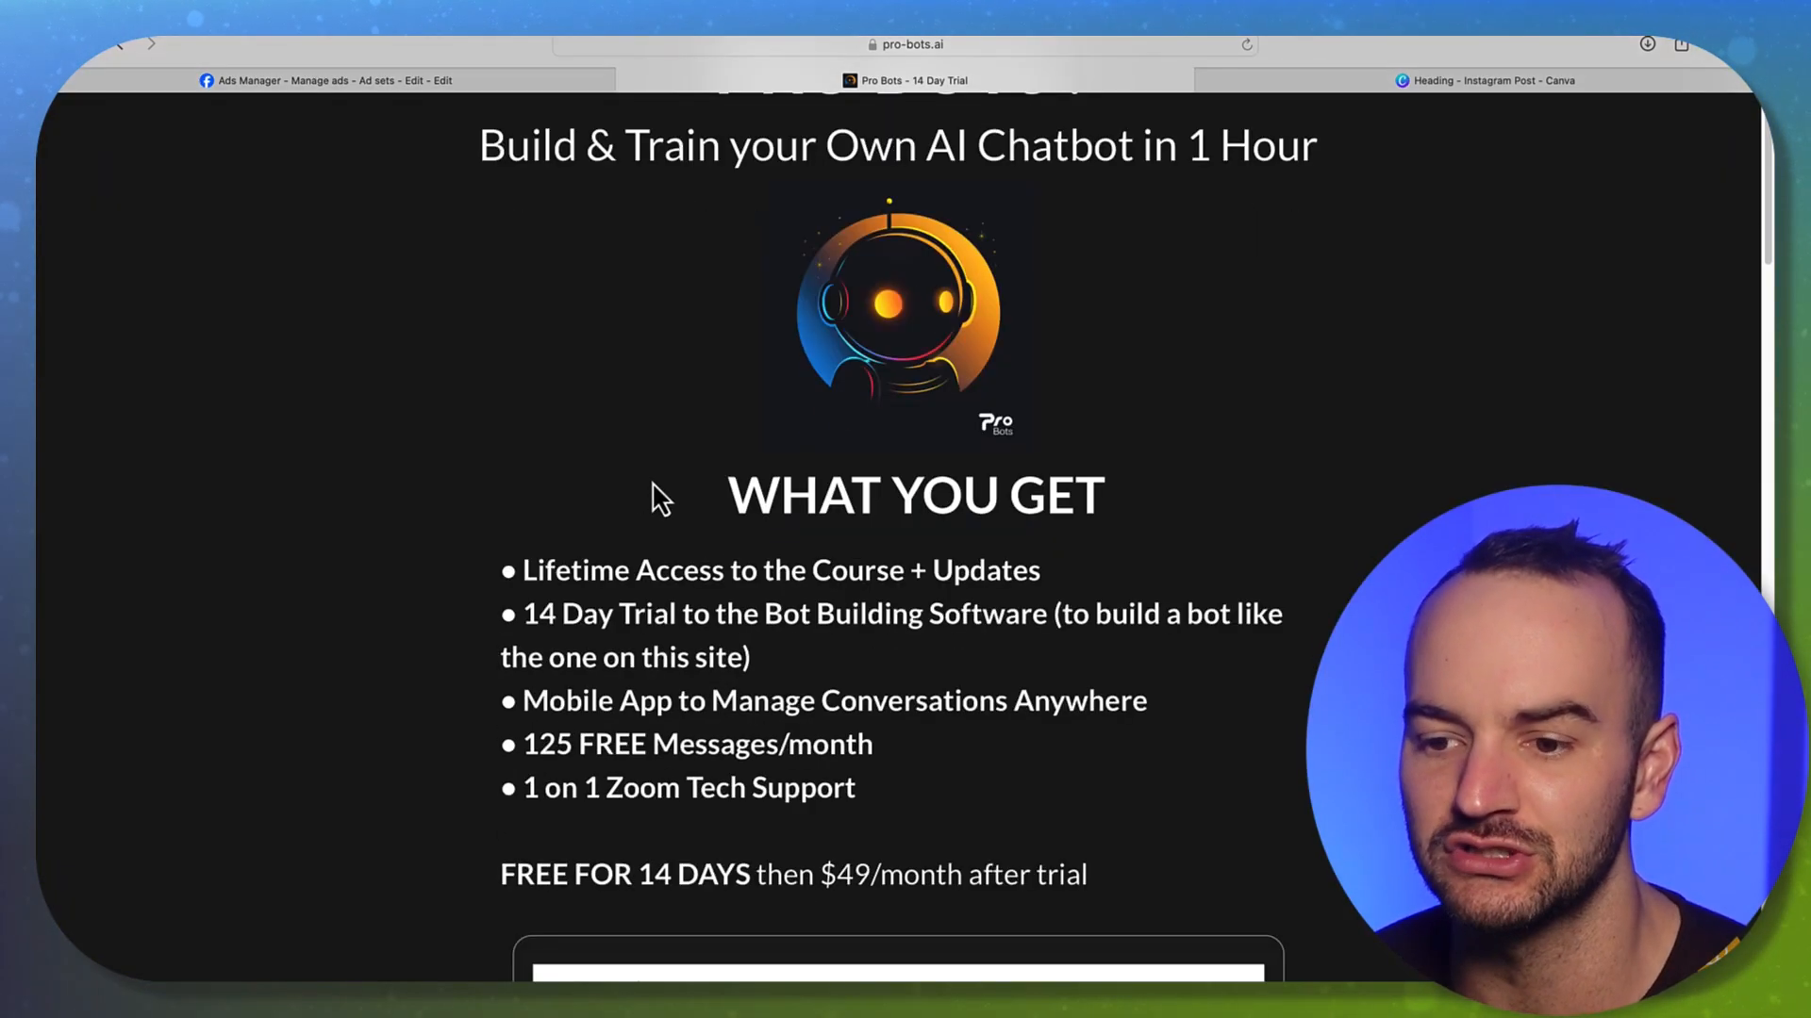
Check the Full Name and Email fields of the Pro Bots trial form, then return to Ads Manager
scroll(660, 497, "down", 7)
left_click(600, 375)
left_click(602, 436)
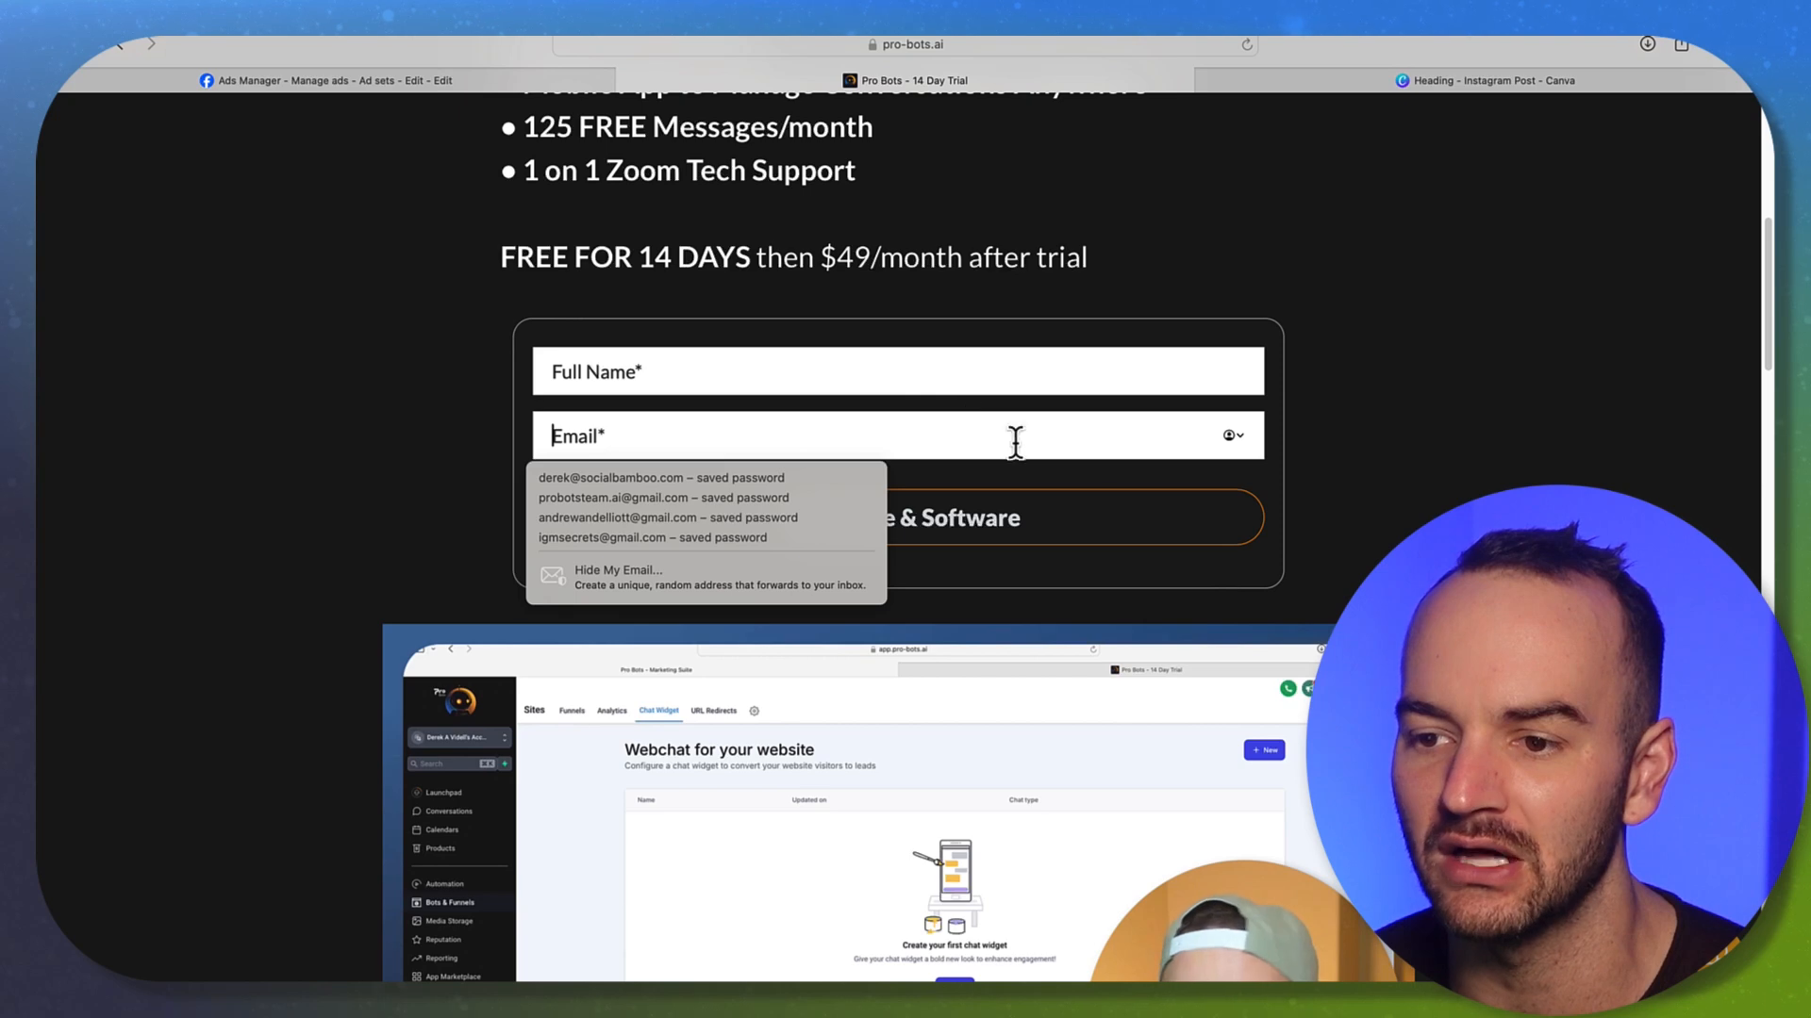
left_click(1306, 485)
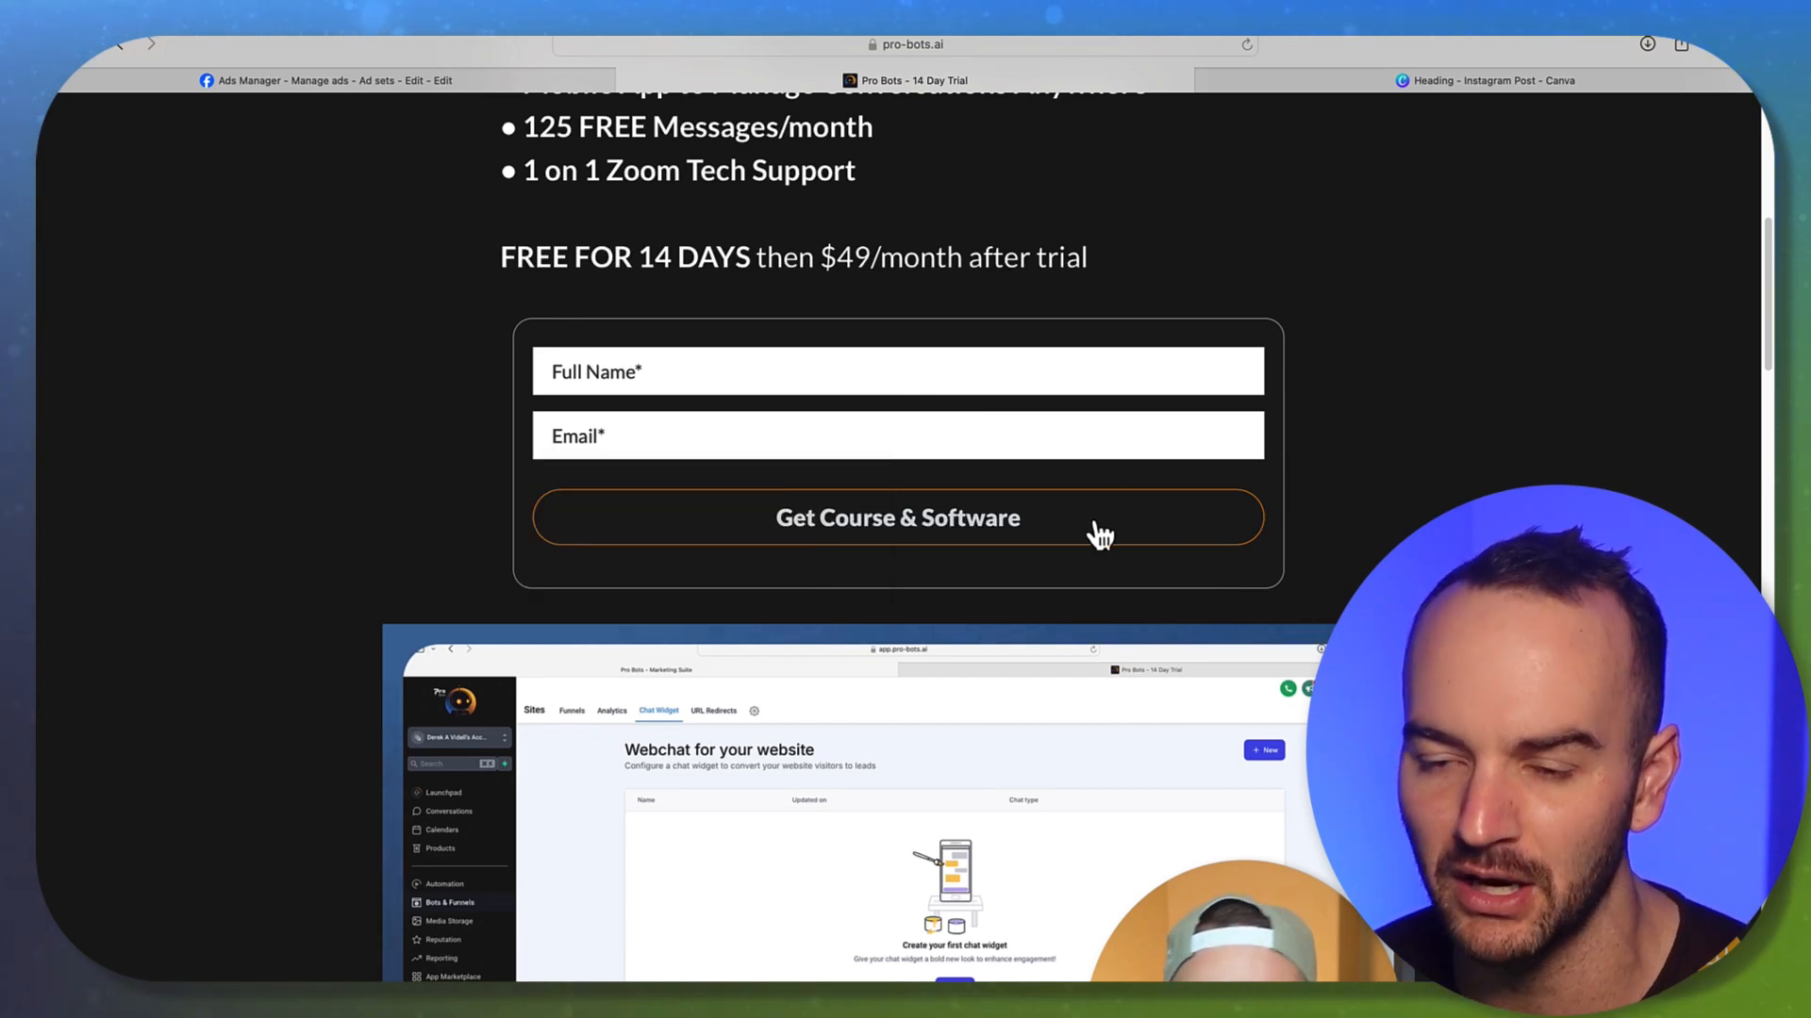
left_click(425, 79)
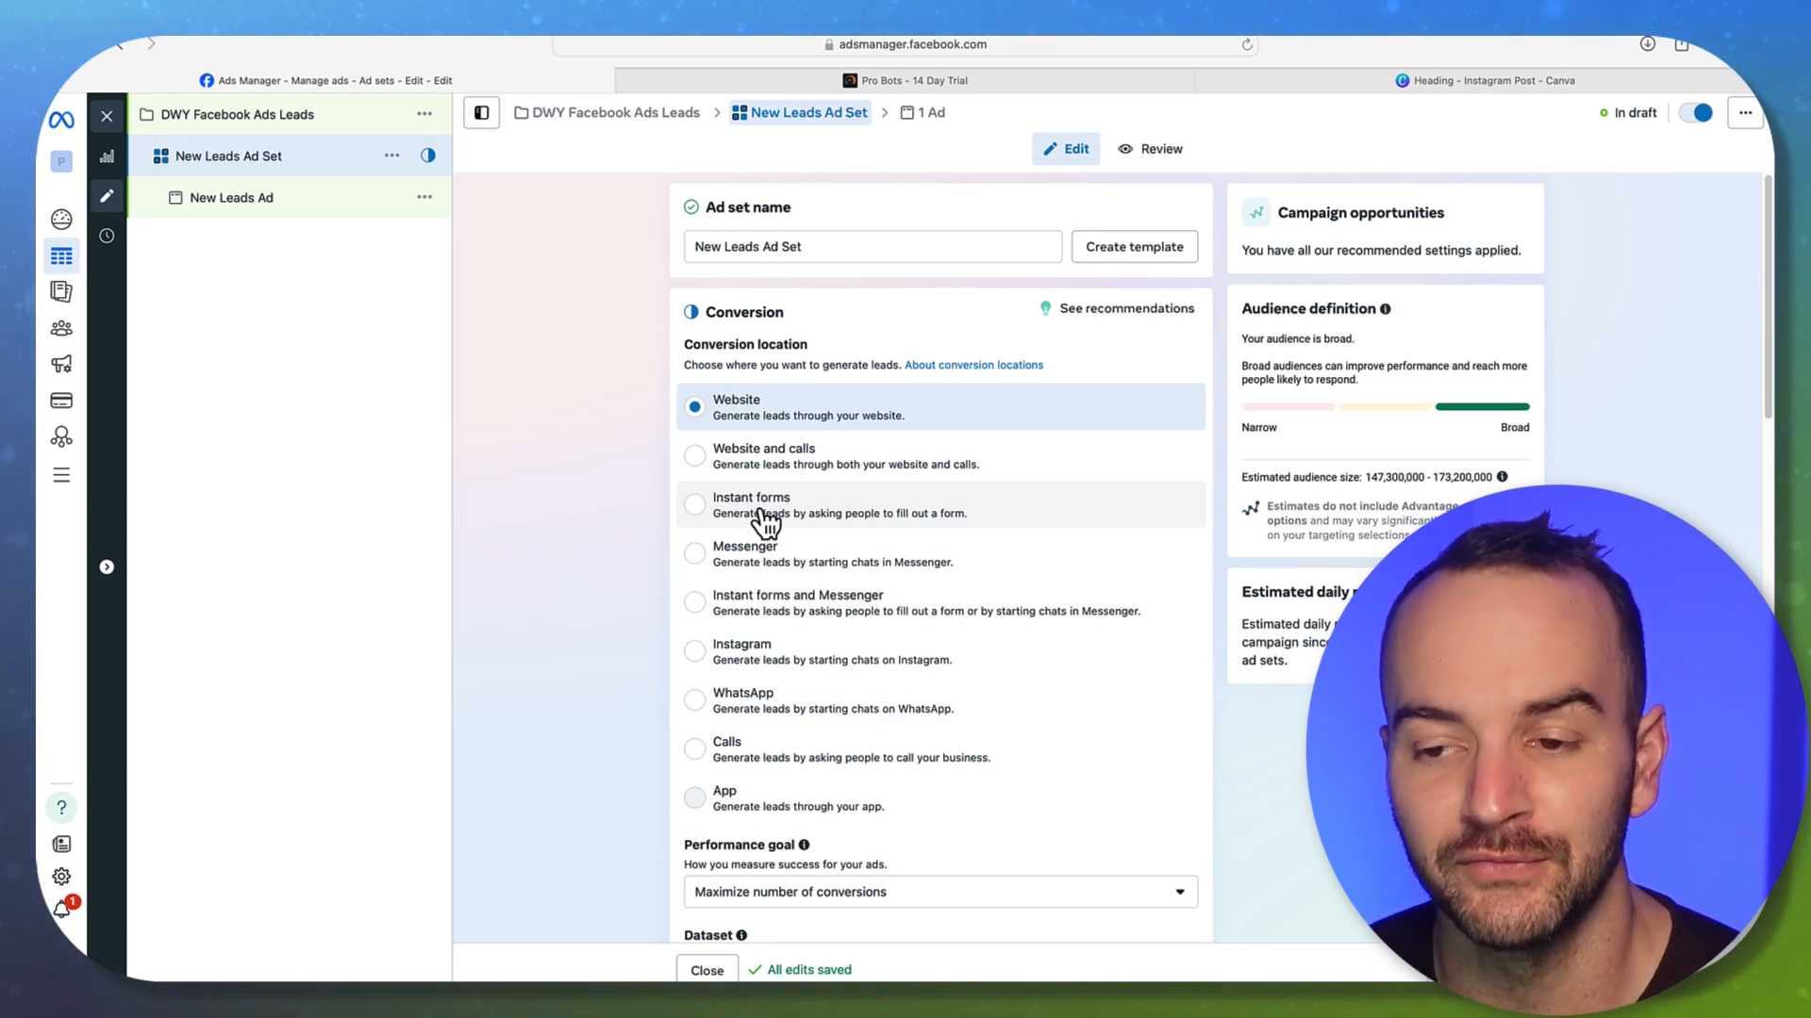
Compare Instant forms with Website as conversion location, rechecking the Pro Bots landing page
left_click(828, 513)
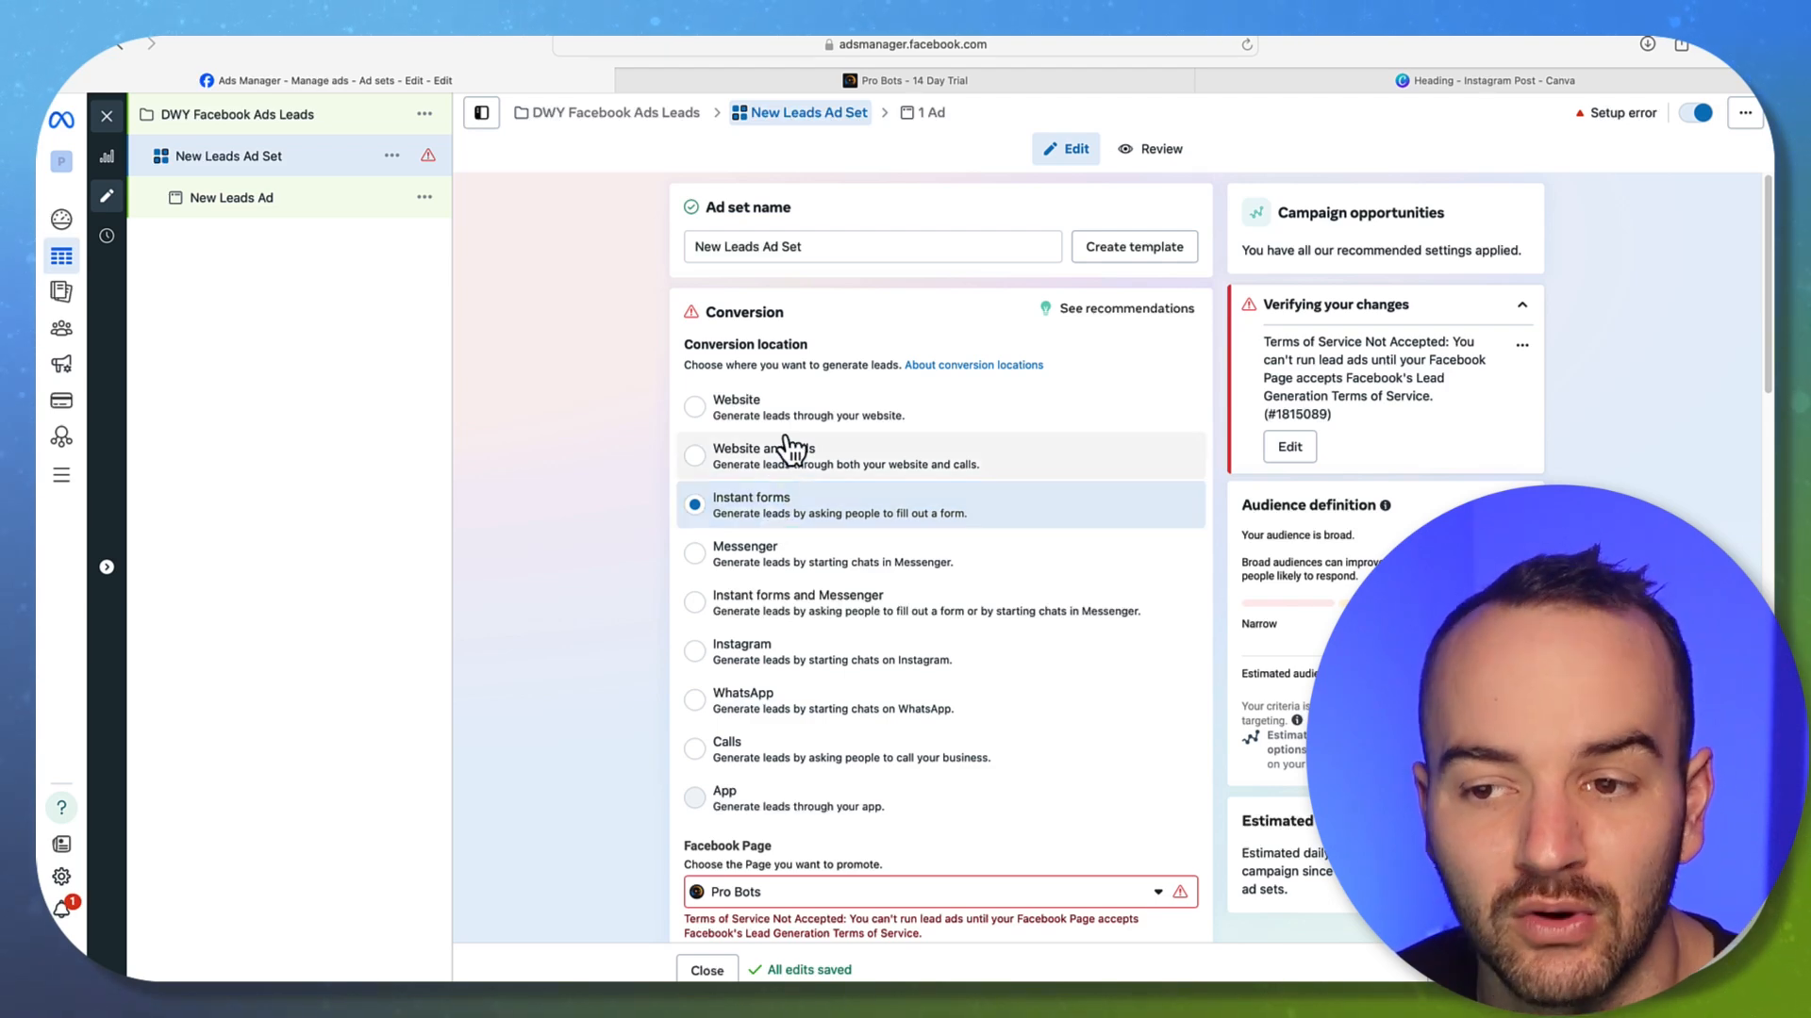
left_click(779, 404)
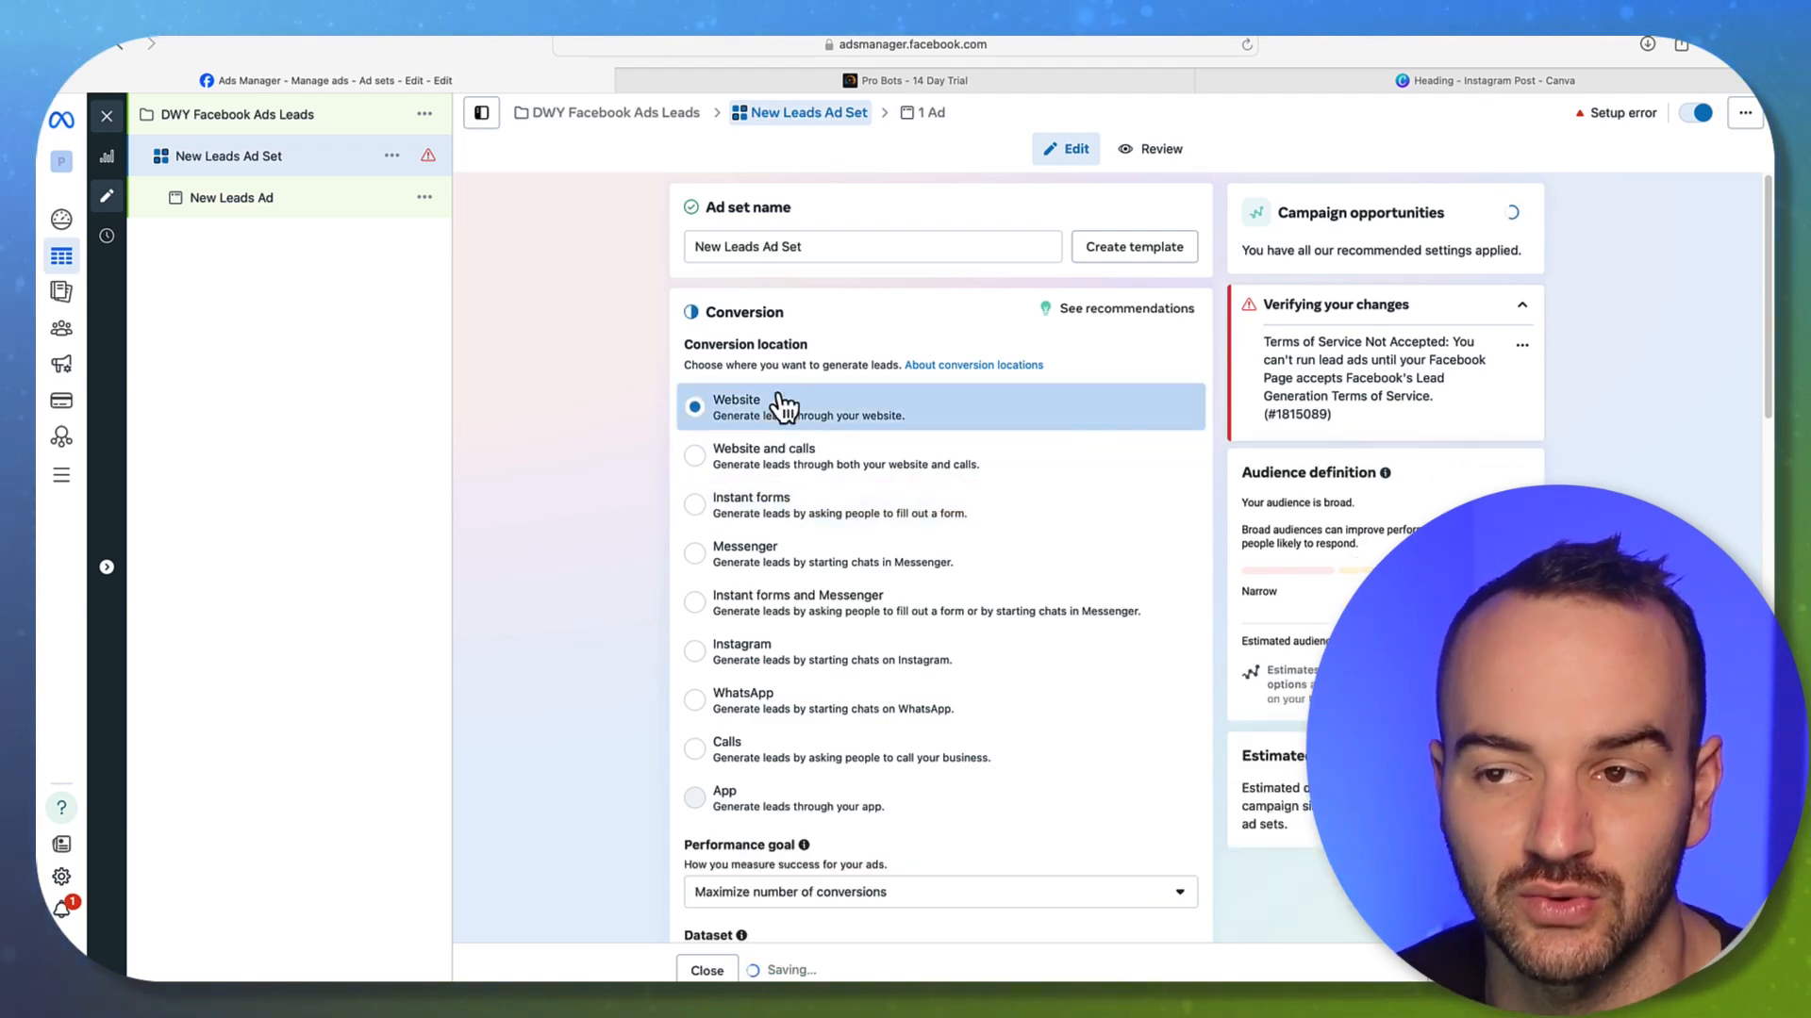
left_click(864, 81)
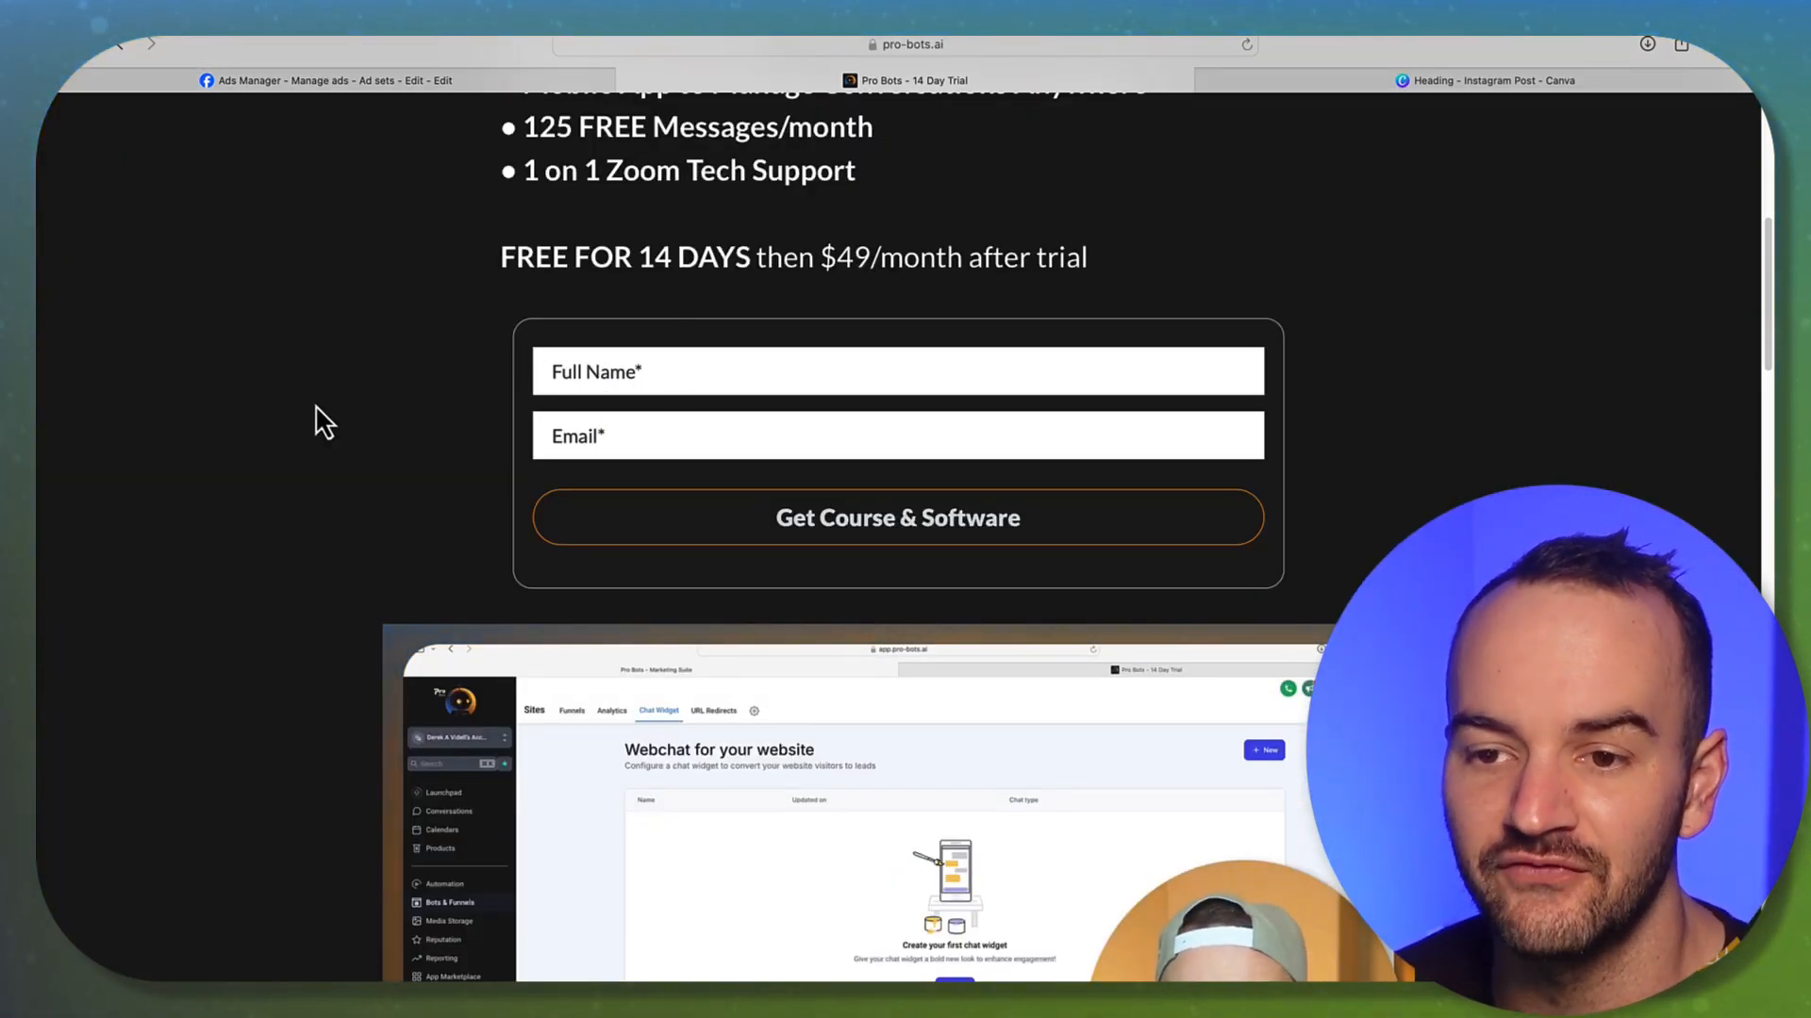
scroll(437, 444, "down", 5)
scroll(882, 329, "up", 6)
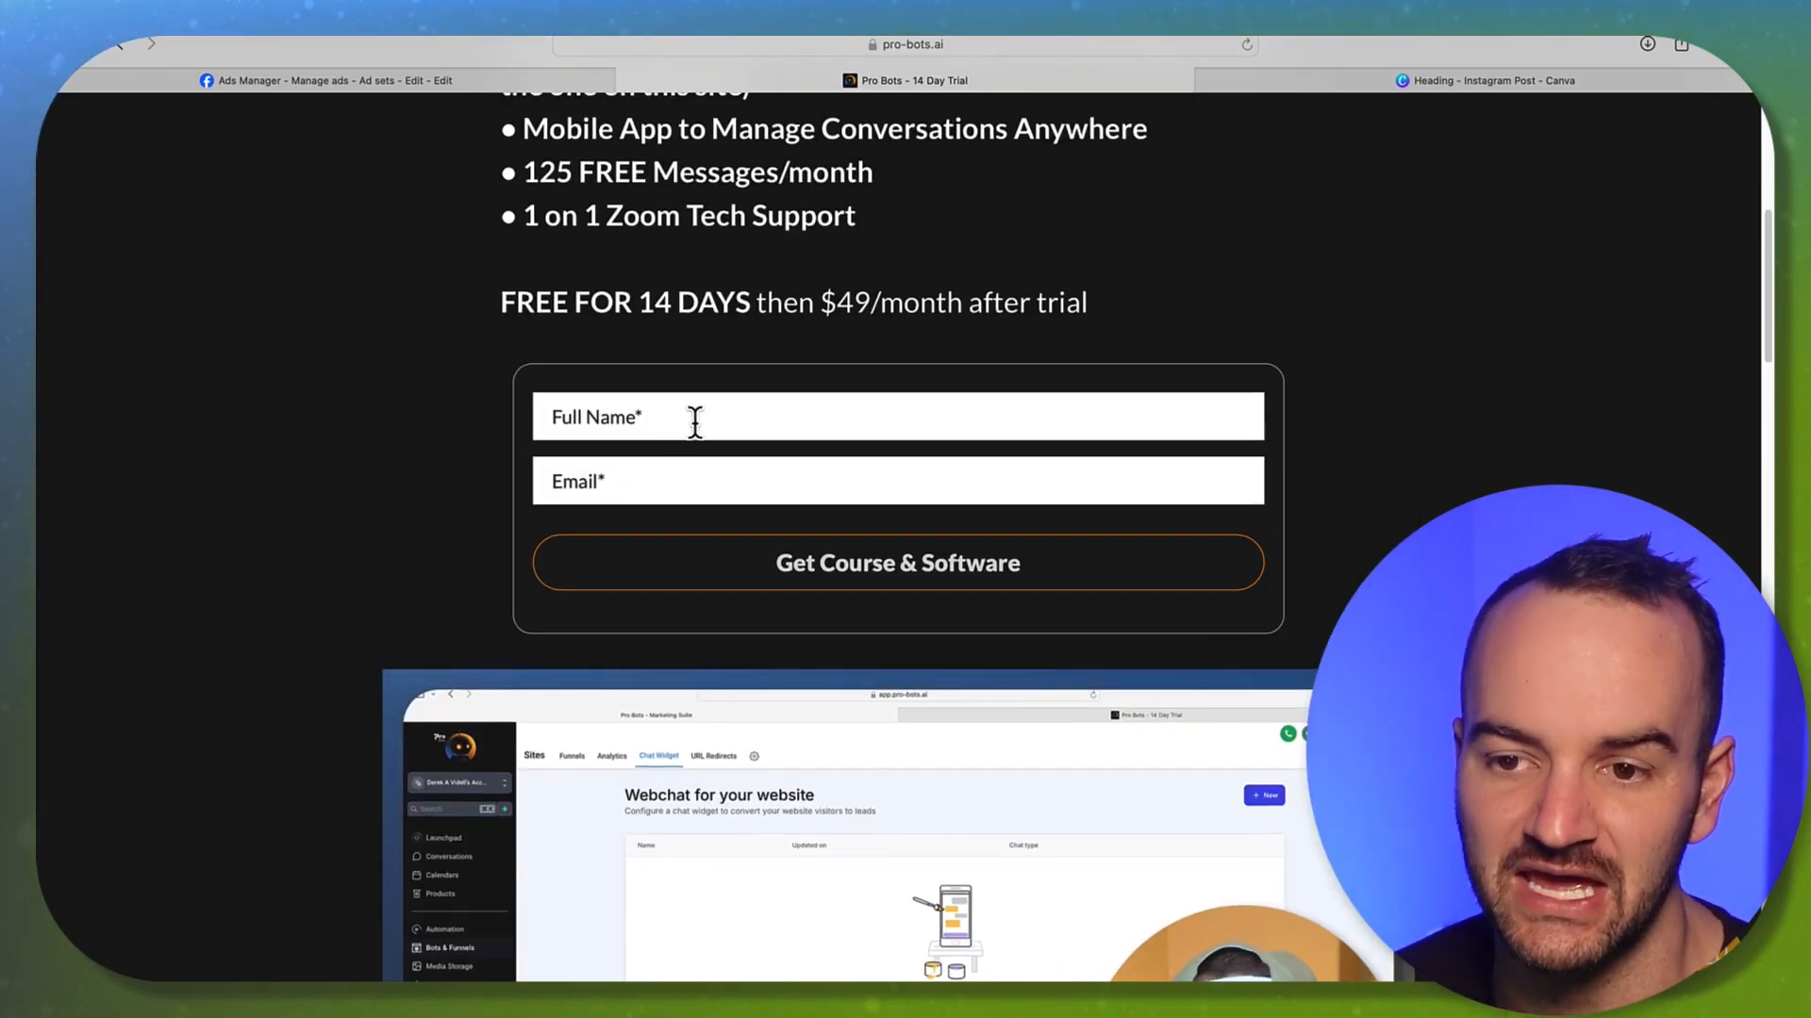
left_click(358, 81)
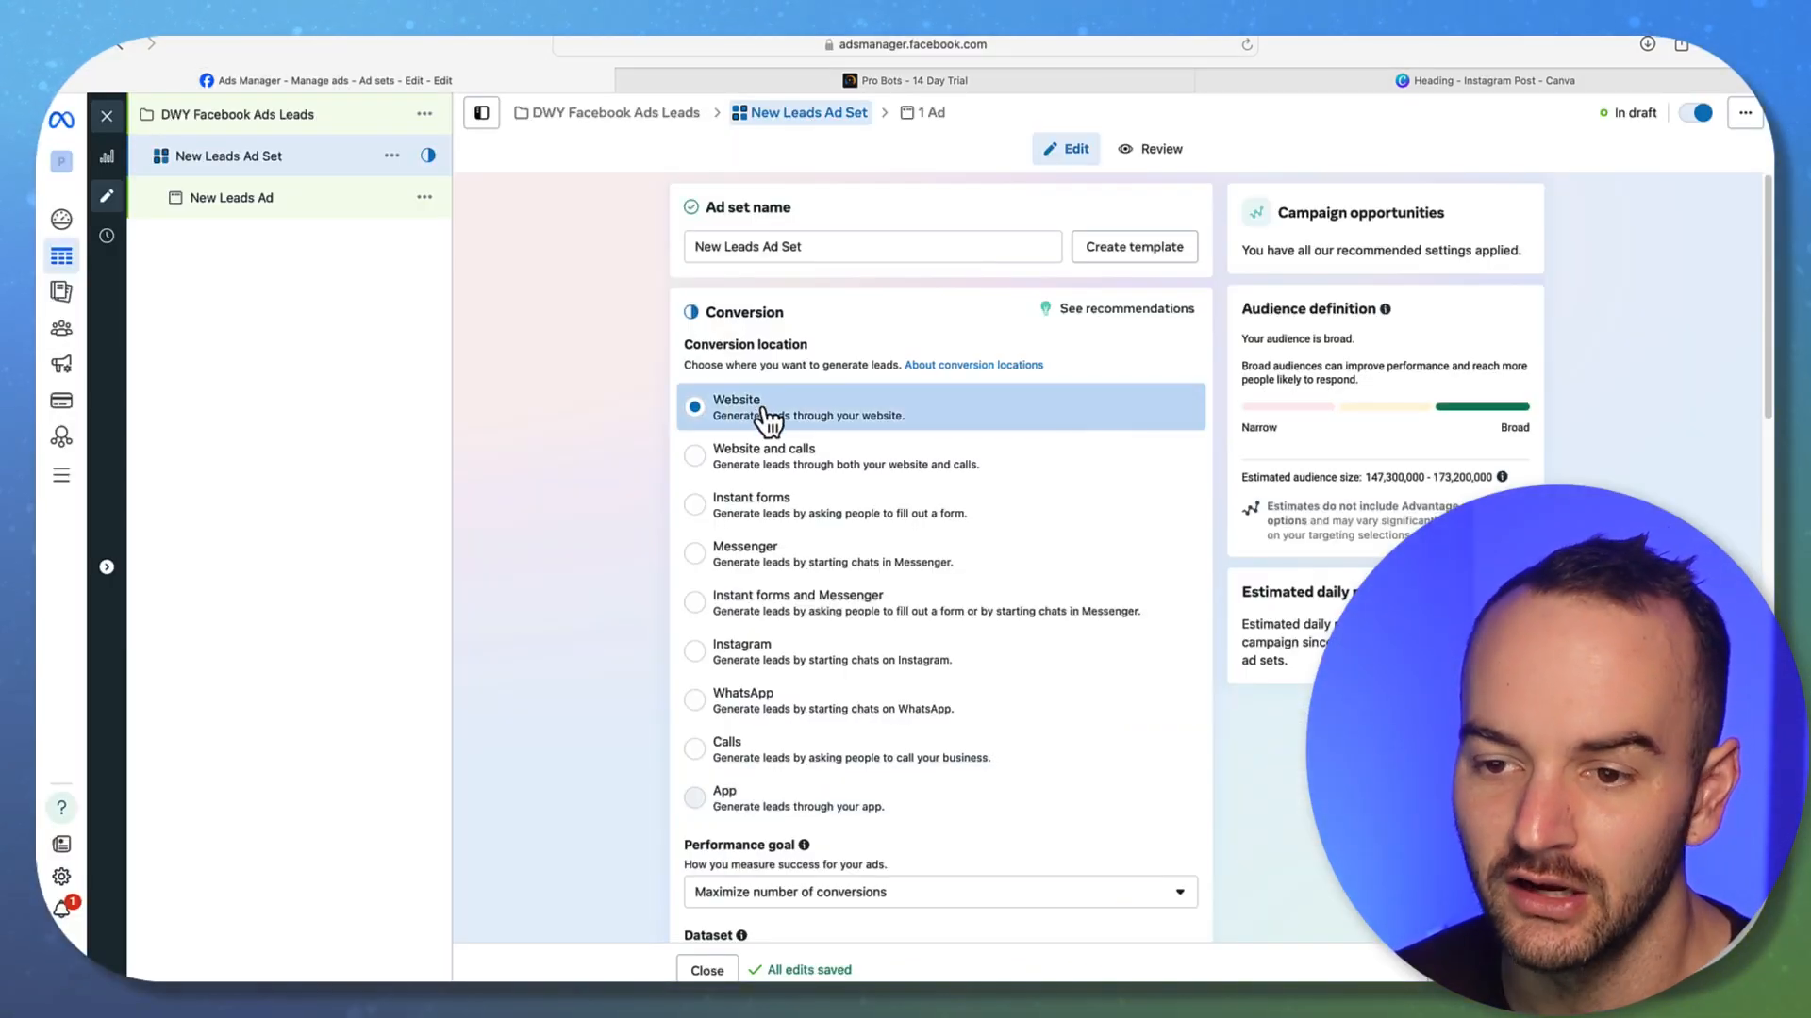
Set the conversion location to Instant forms and open the Lead Ads terms
left_click(764, 509)
scroll(651, 537, "down", 5)
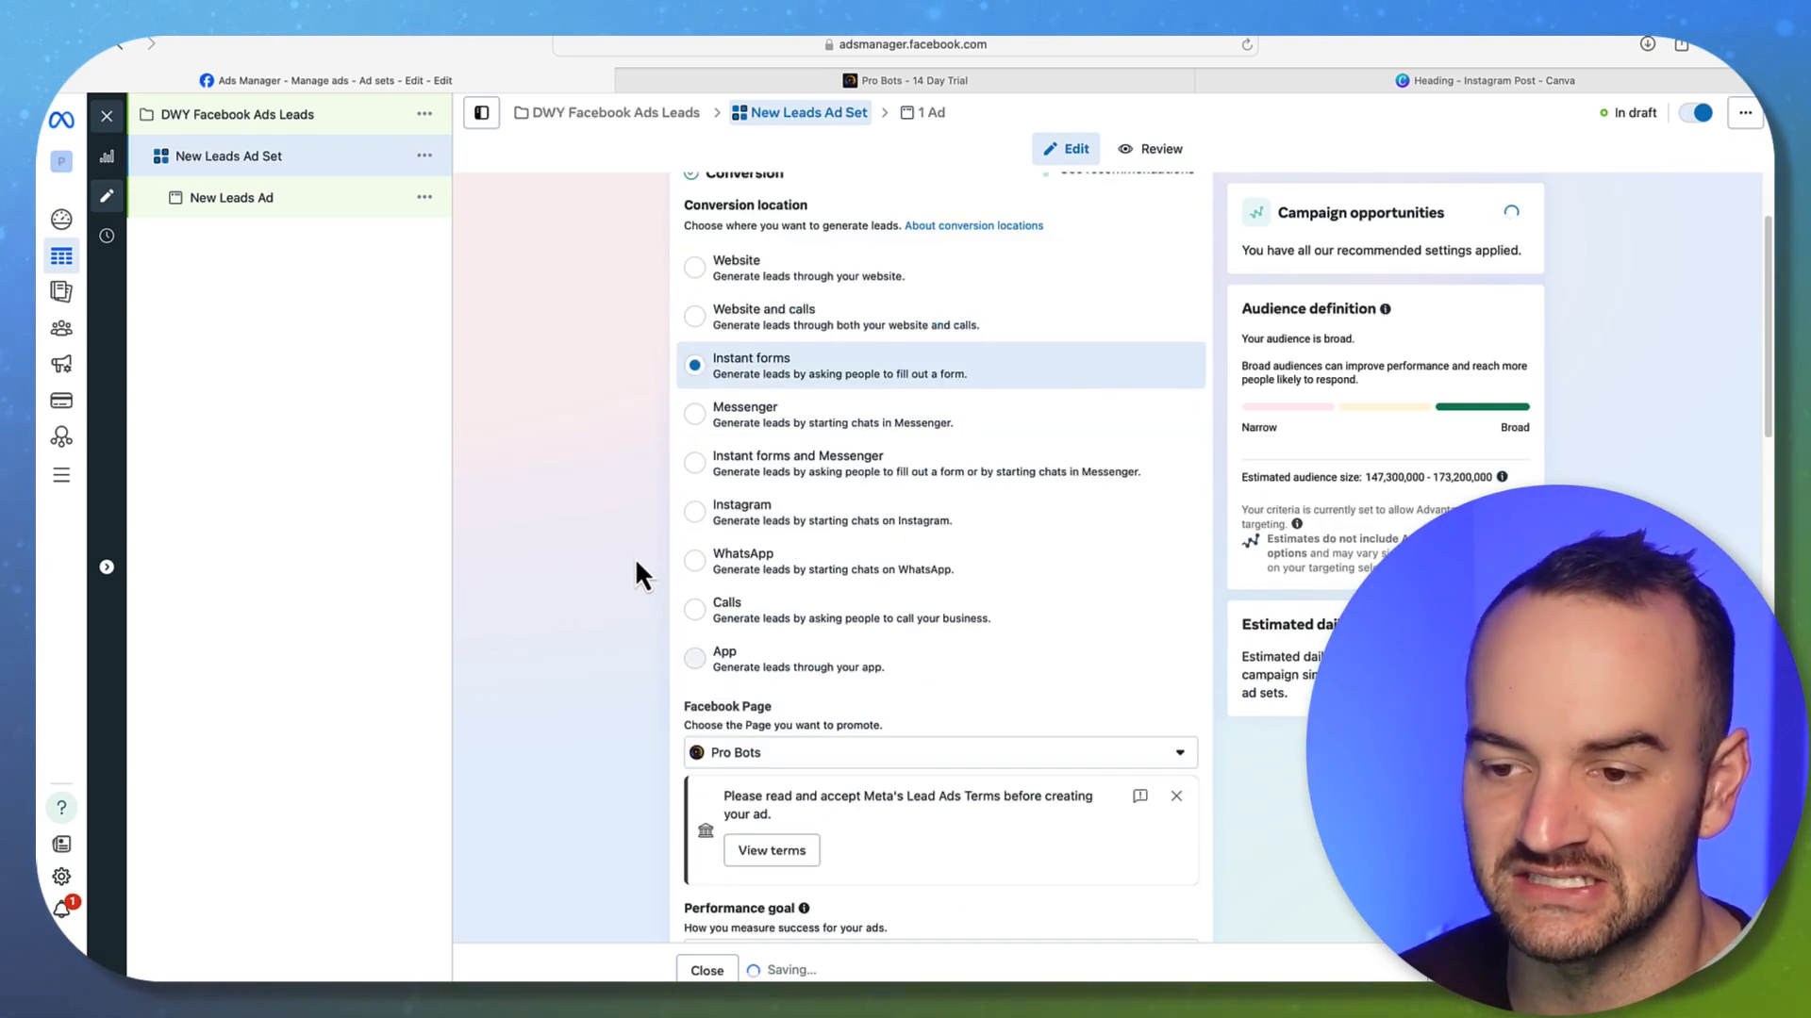
left_click(772, 736)
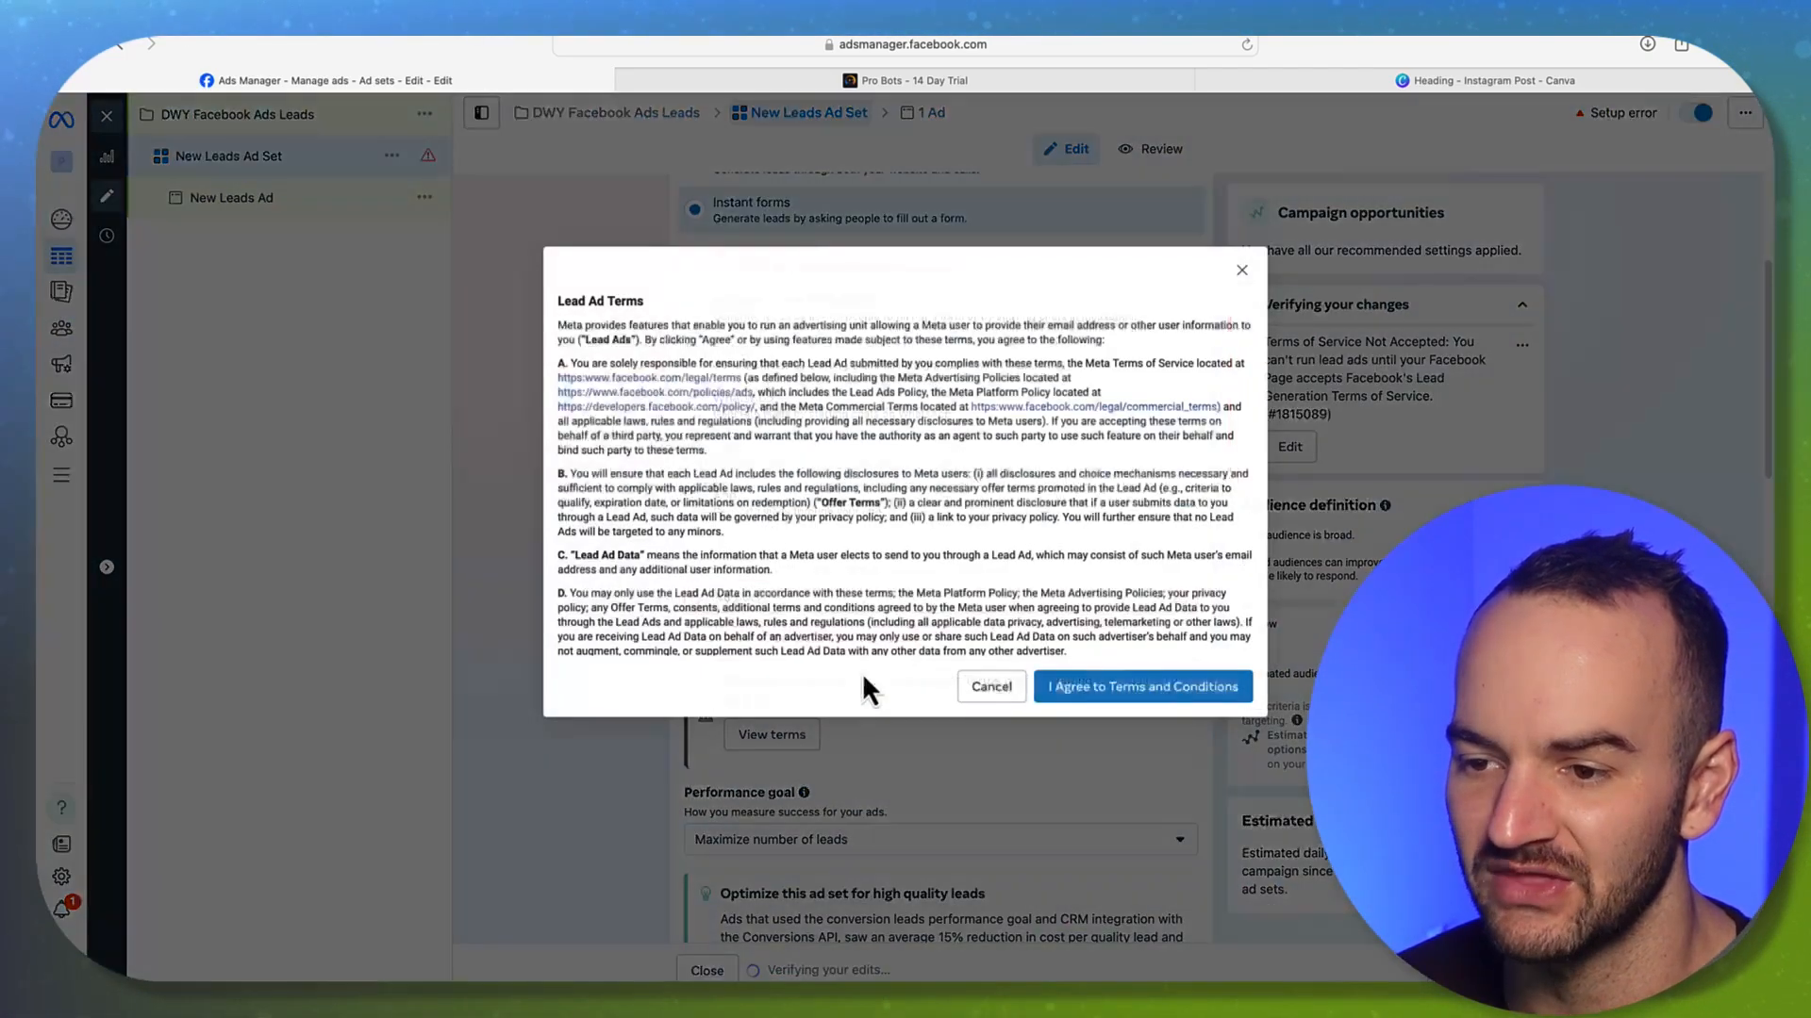
Accept the Lead Ads terms and keep Maximize number of leads as the performance goal
left_click(1094, 689)
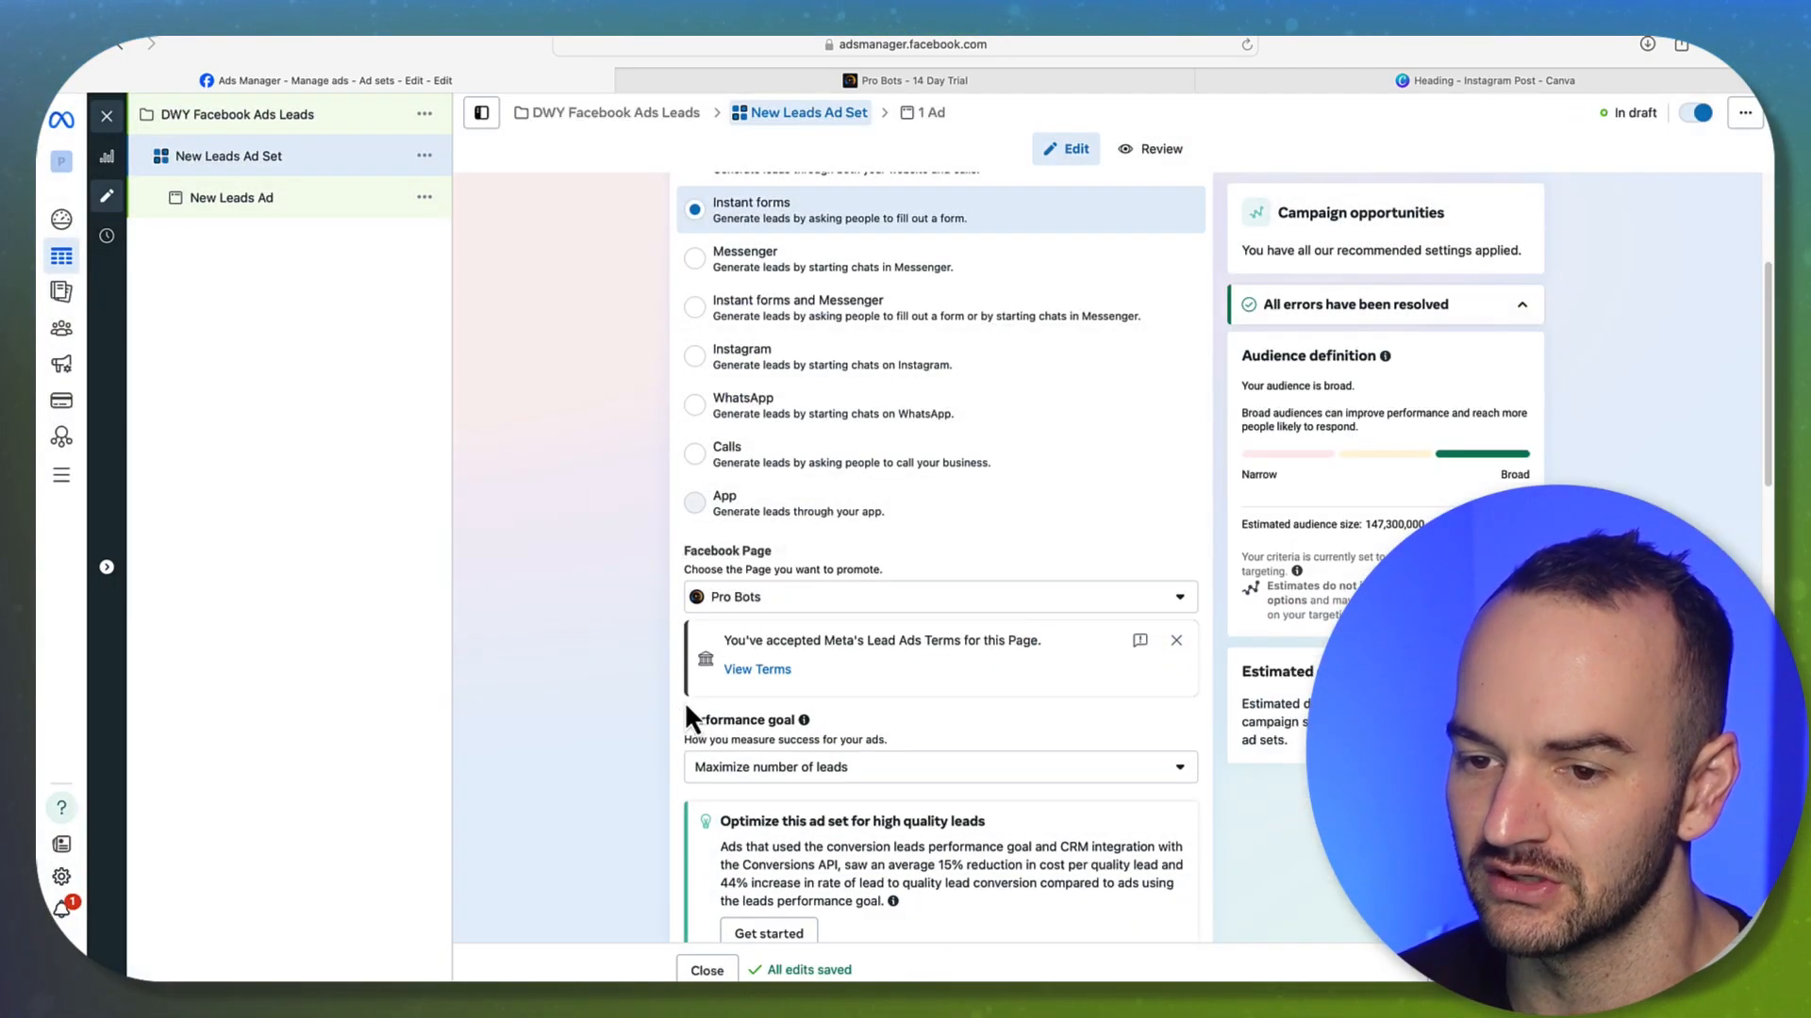
scroll(634, 617, "down", 5)
left_click(834, 421)
left_click(609, 478)
scroll(639, 507, "down", 5)
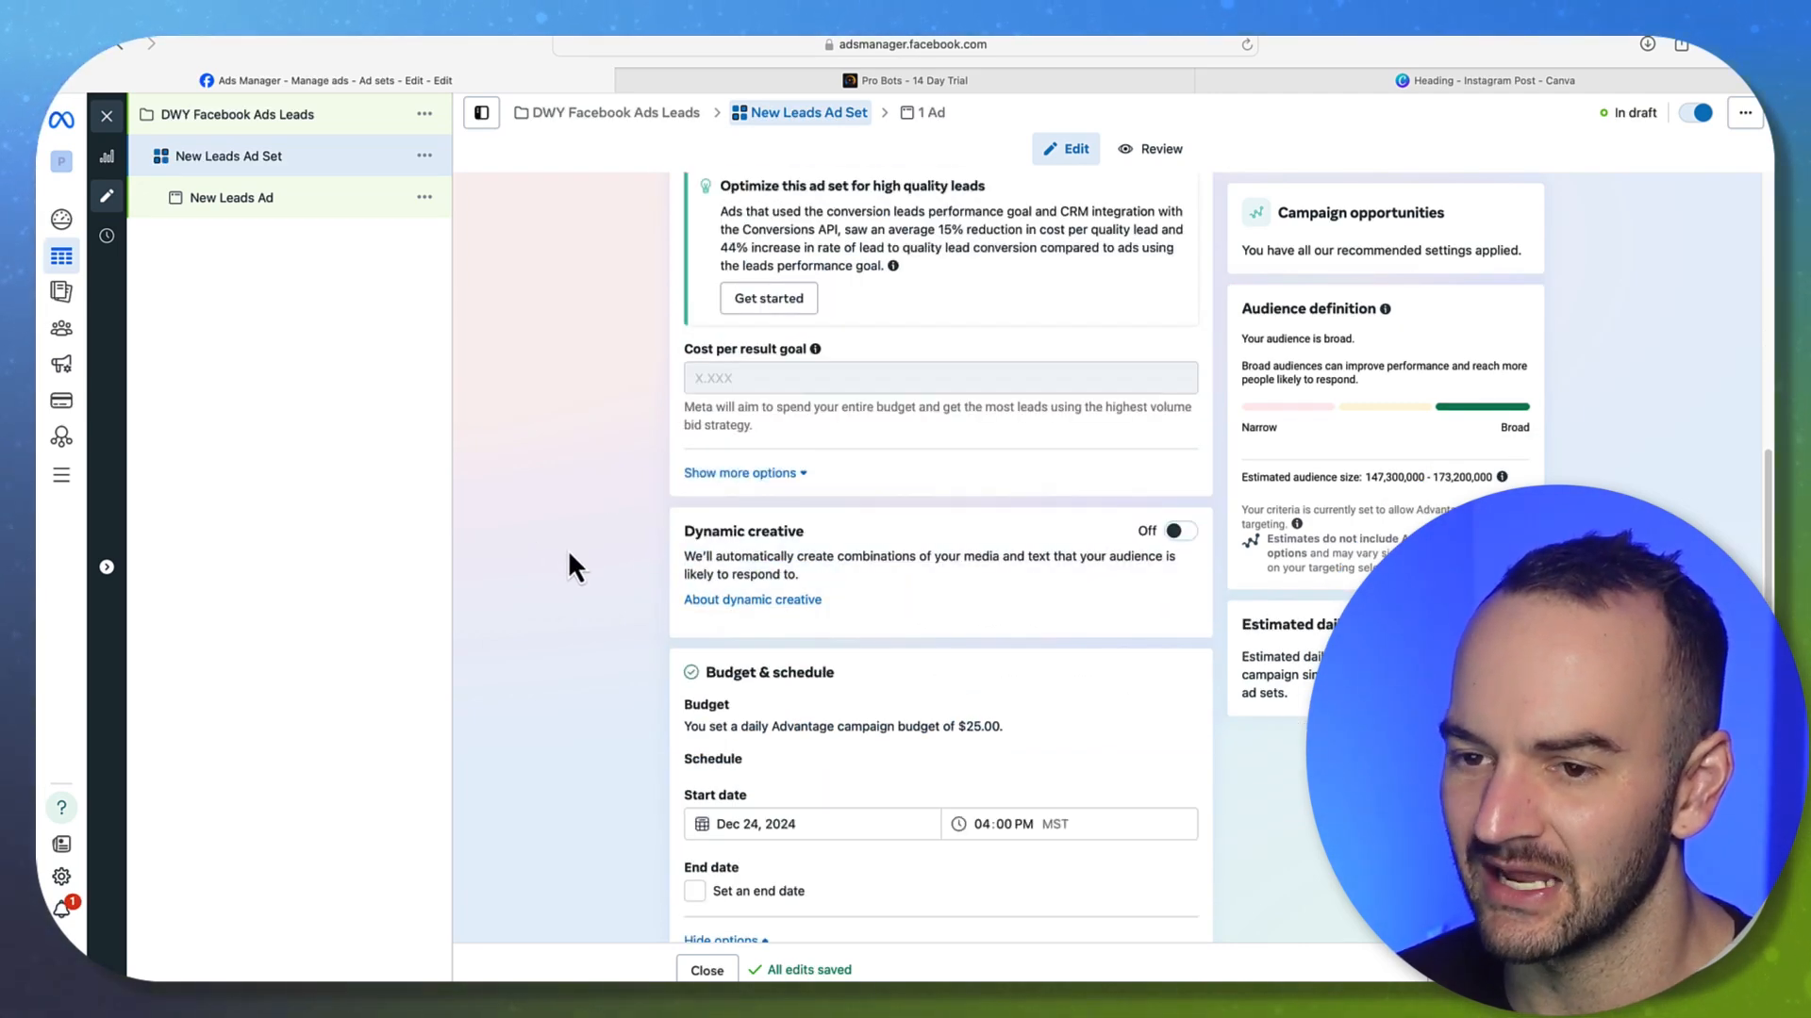
scroll(565, 548, "down", 5)
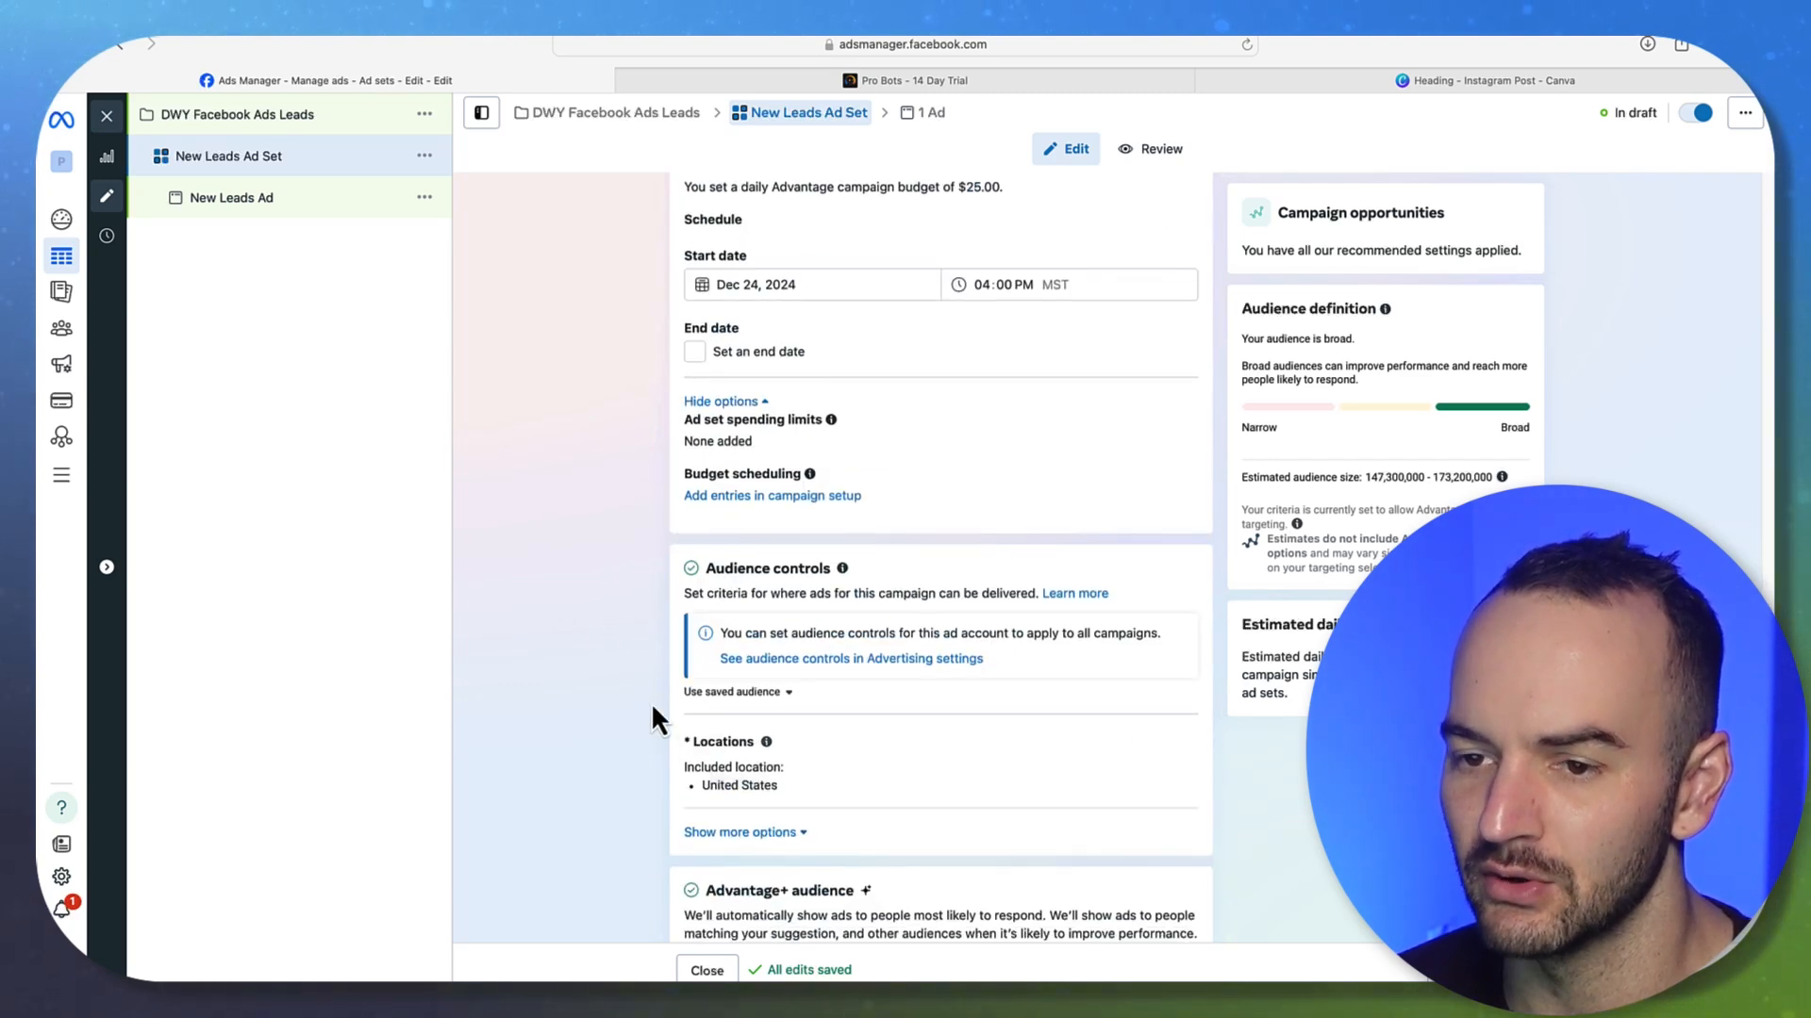
scroll(829, 370, "up", 1)
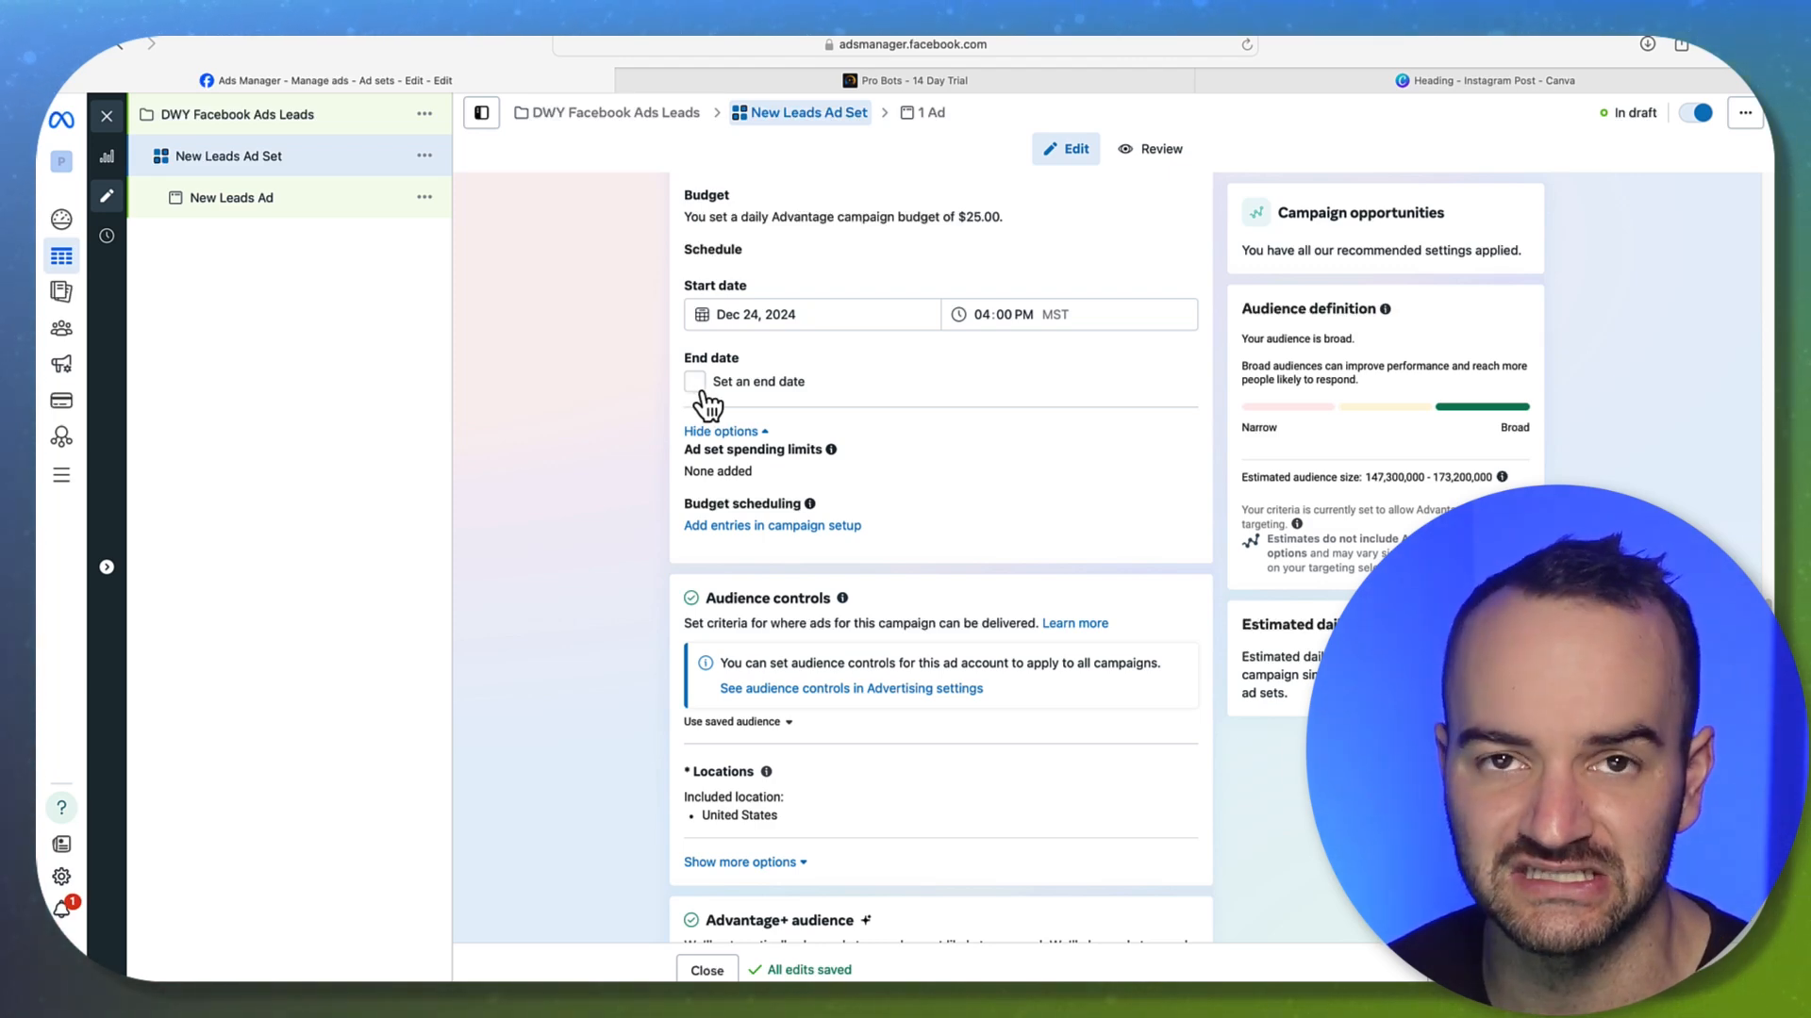
Turn the New Leads Ad Set off in the Ad sets table and reopen it for editing
left_click(106, 116)
left_click(177, 382)
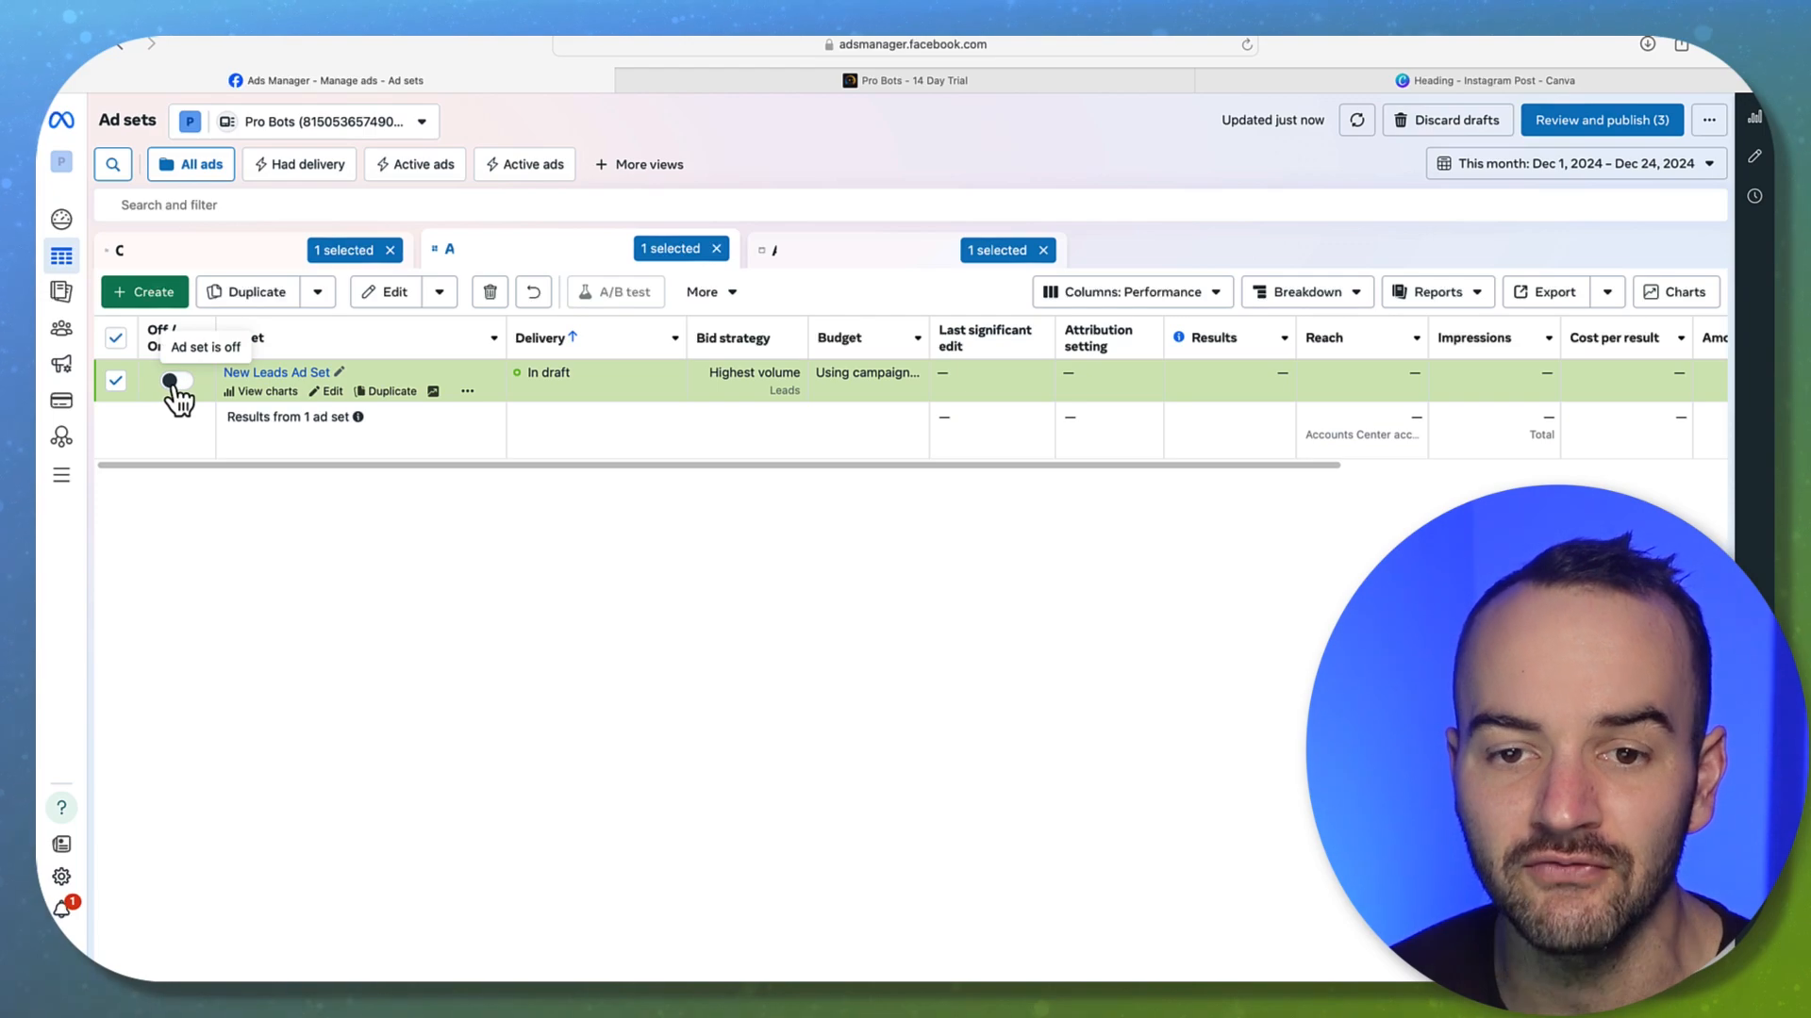
left_click(339, 391)
scroll(651, 612, "down", 10)
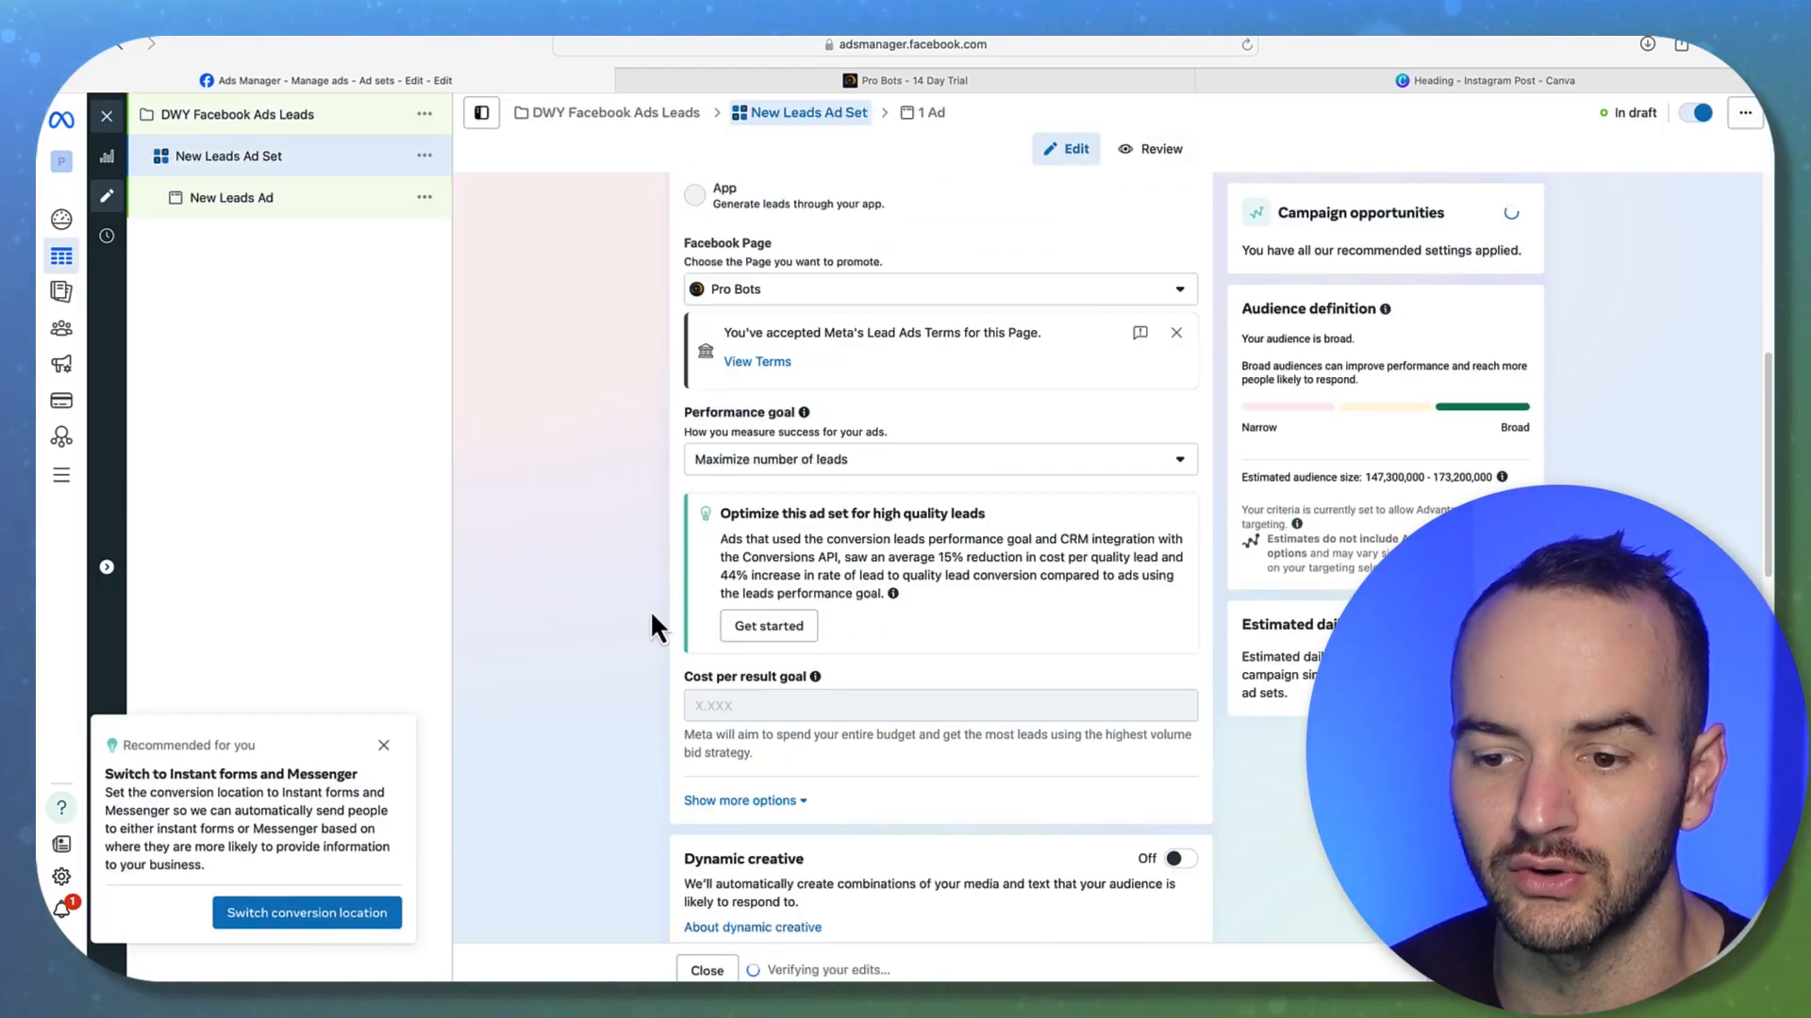
scroll(651, 616, "down", 6)
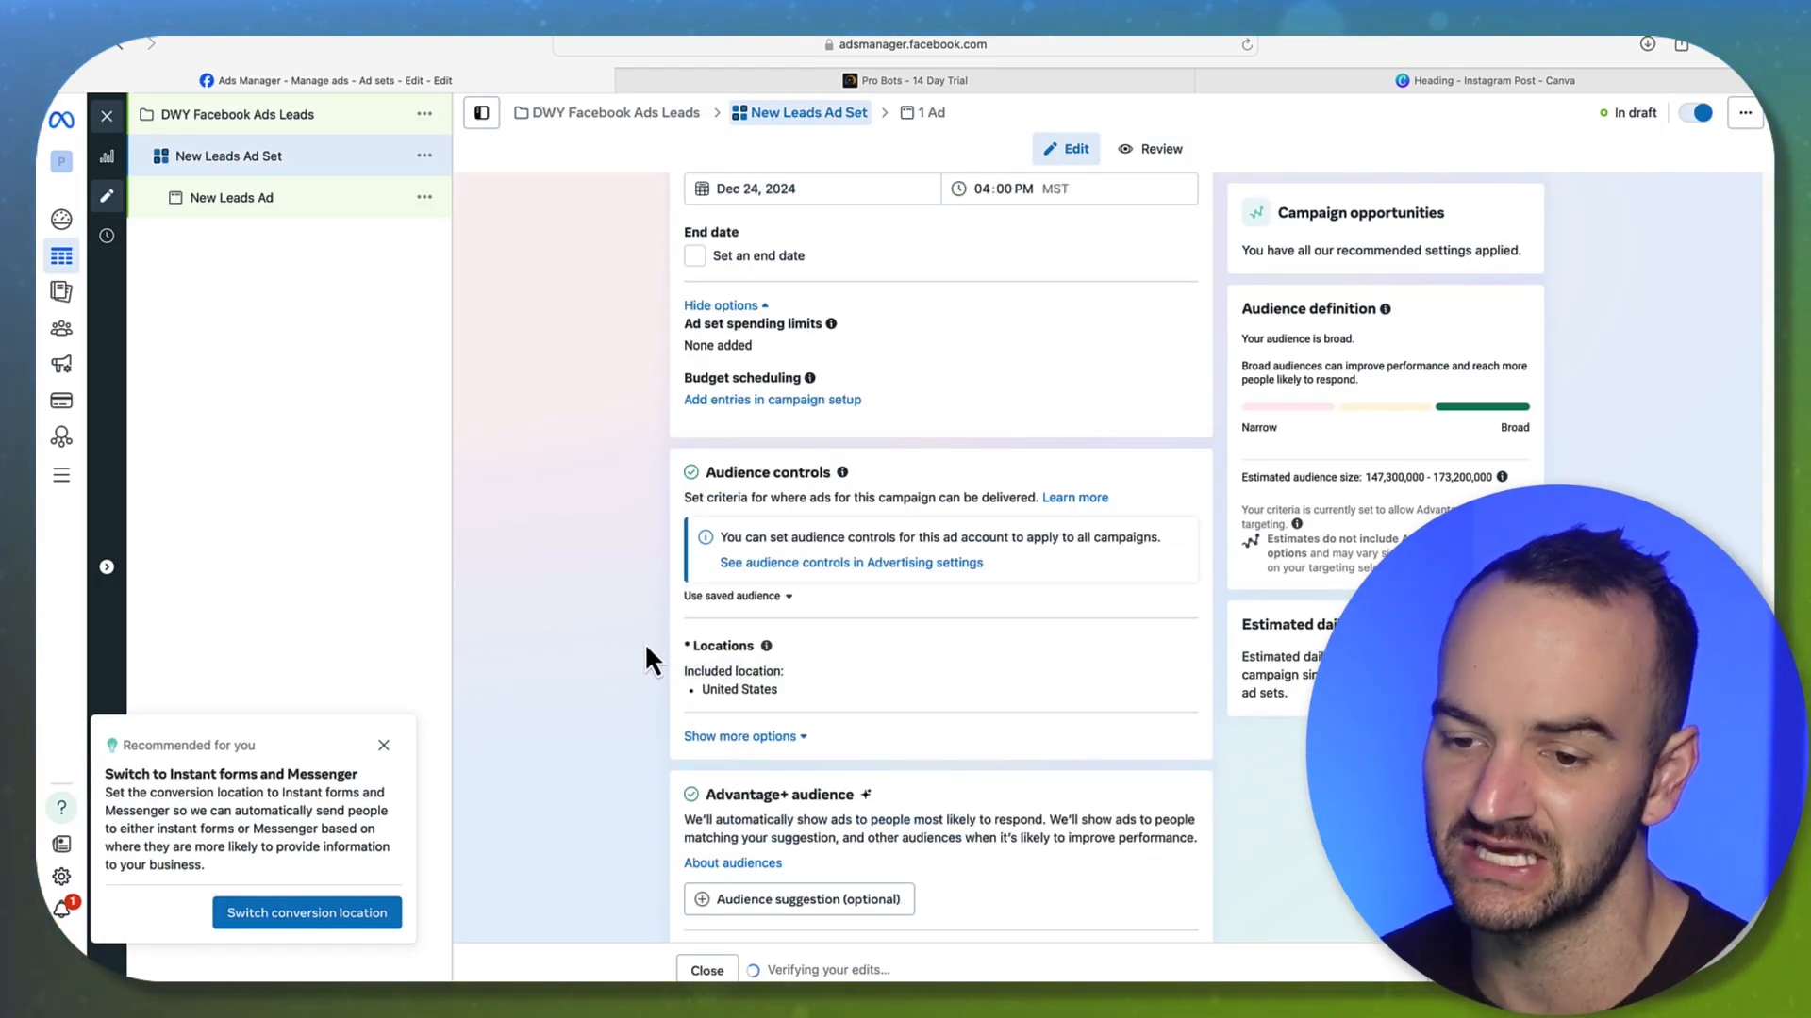
scroll(651, 618, "down", 2)
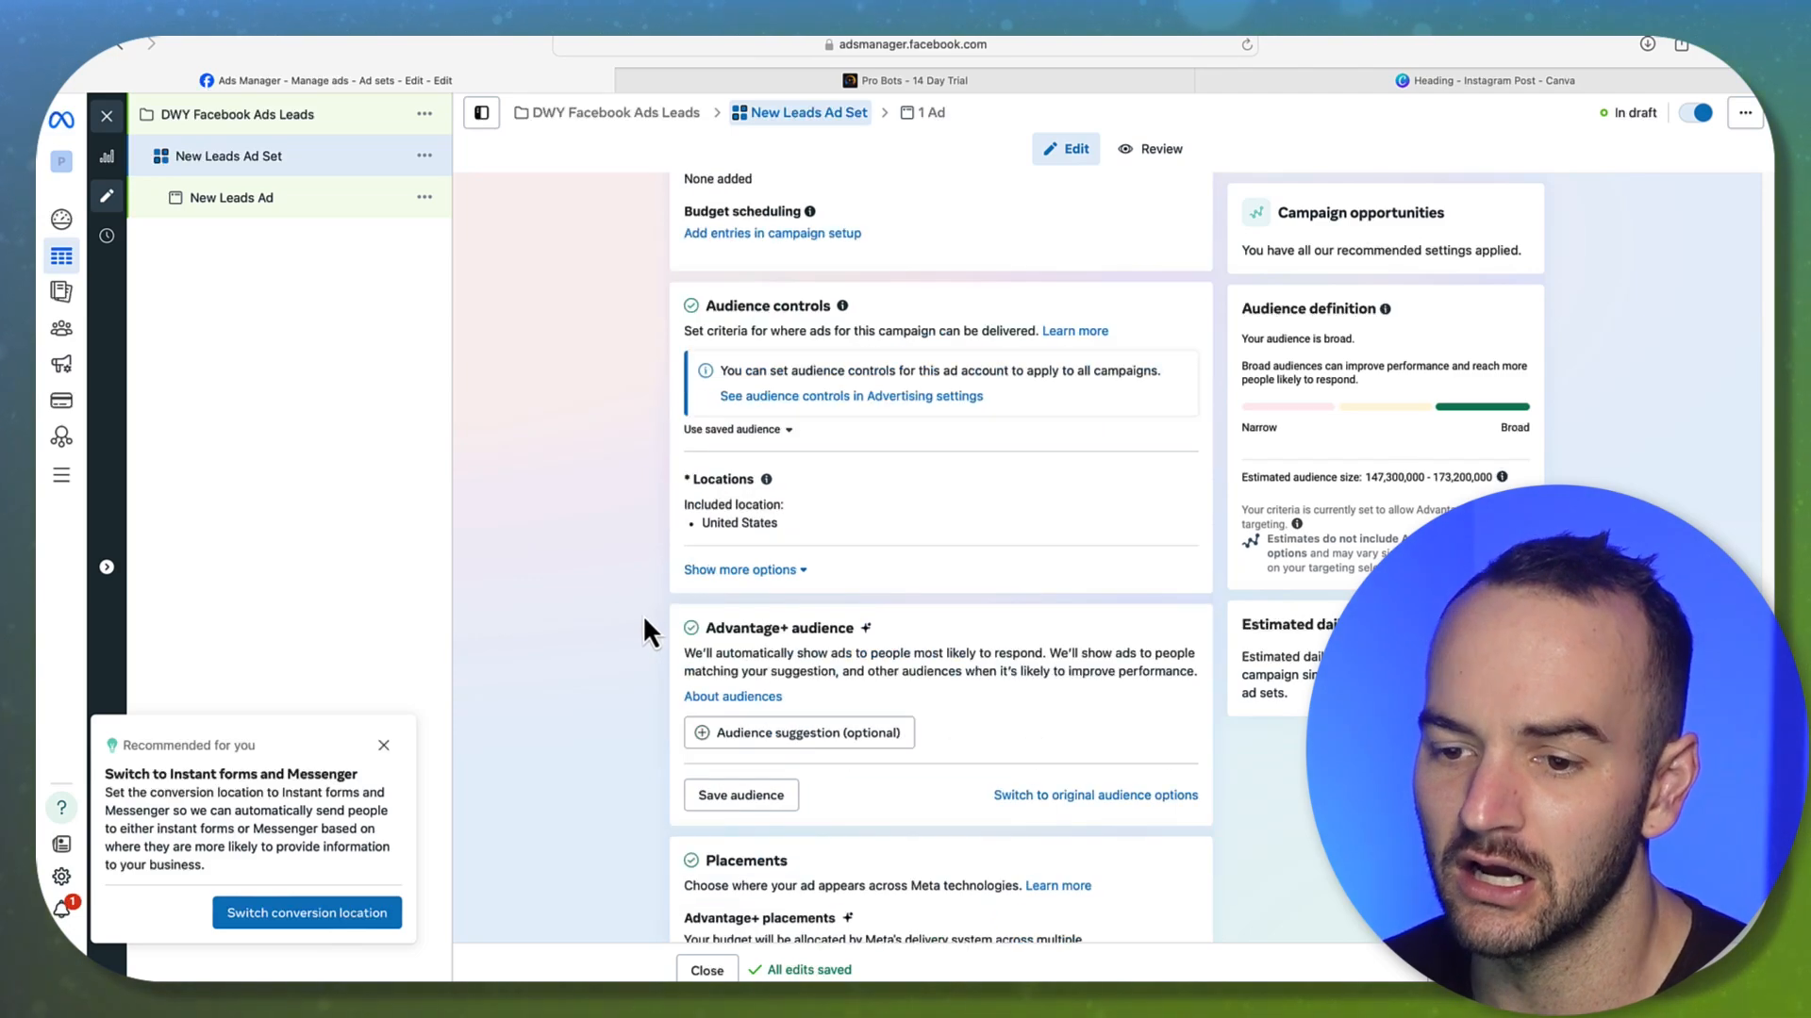
Switch the ad set from Advantage+ audience to the original audience options
left_click(1071, 798)
left_click(901, 520)
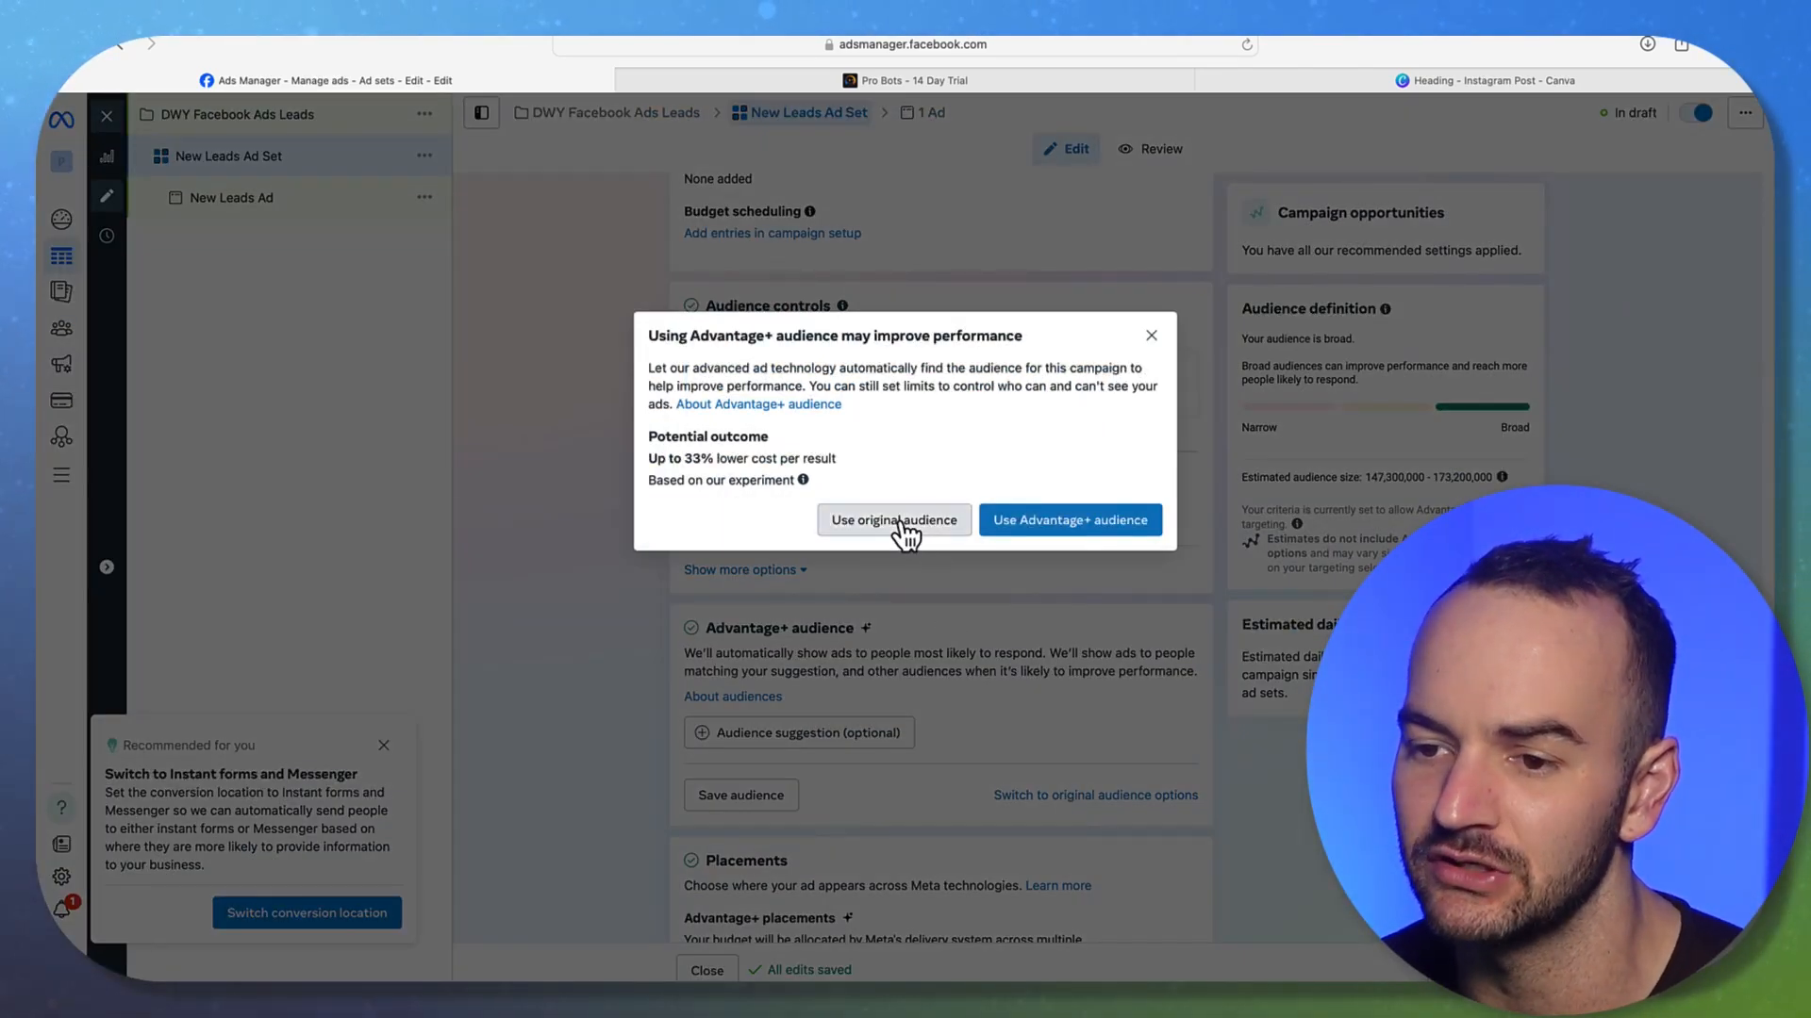
scroll(926, 643, "down", 2)
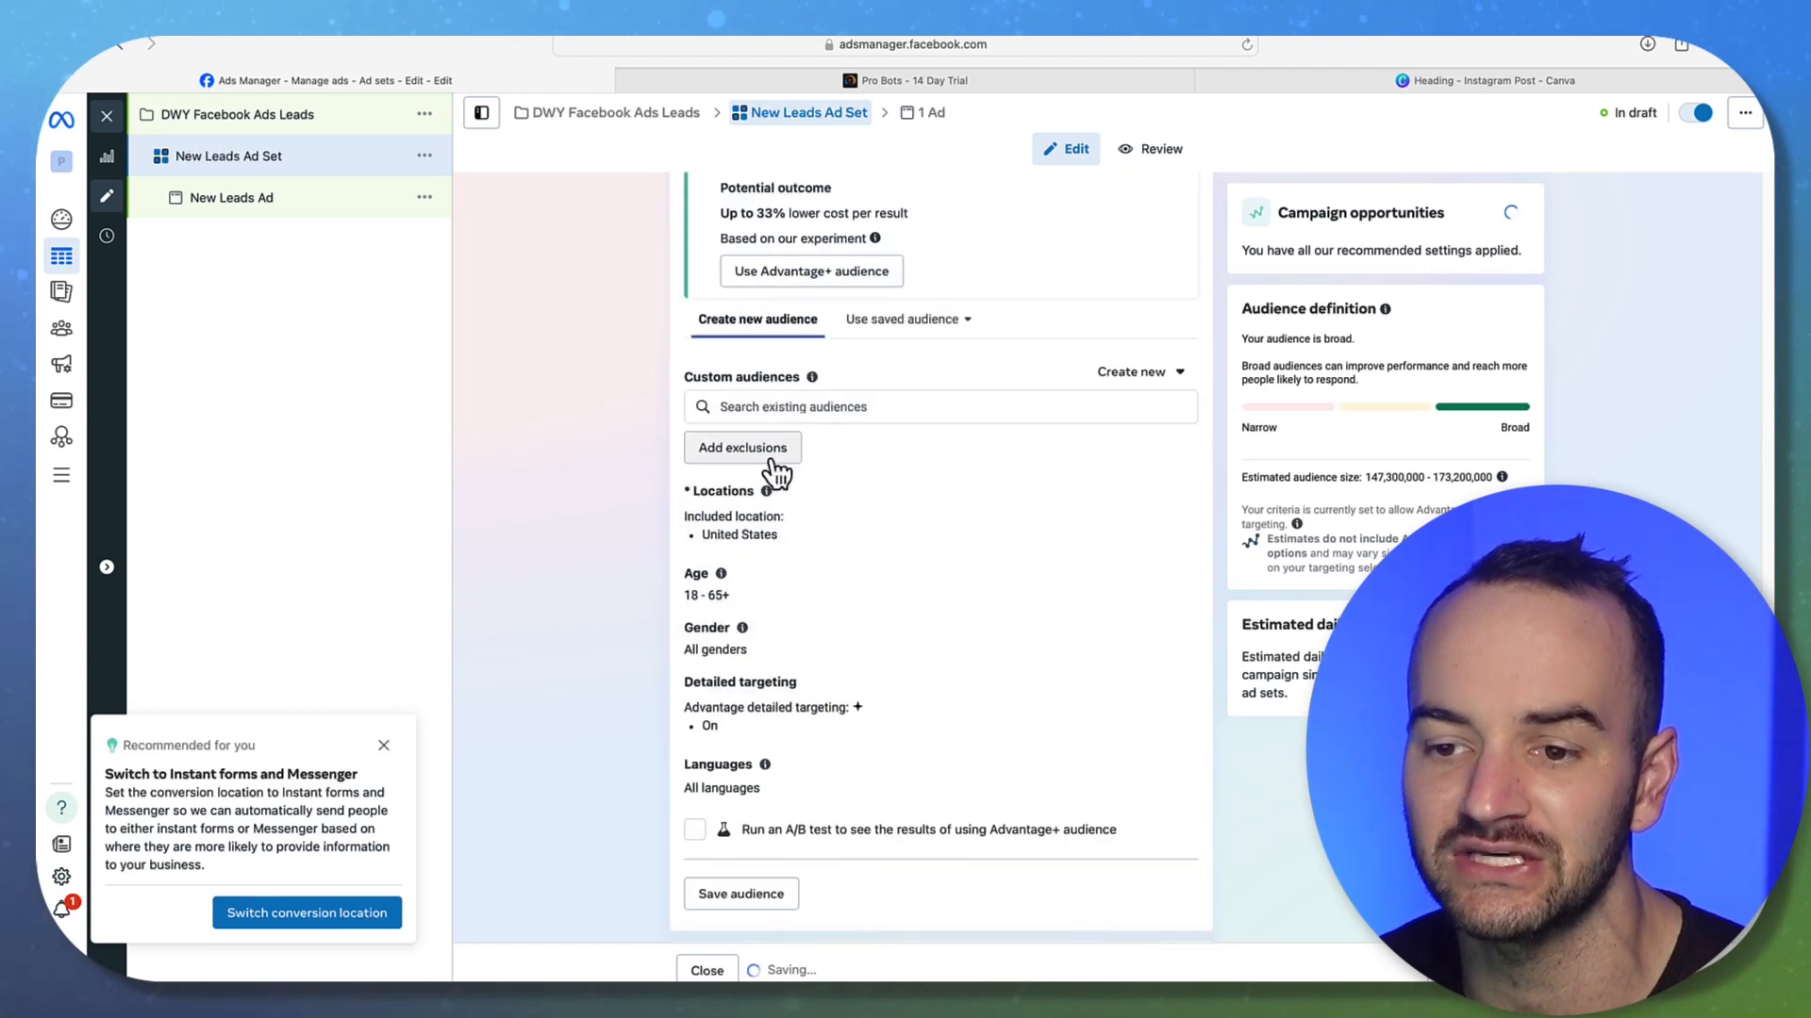
mouse_move(766, 491)
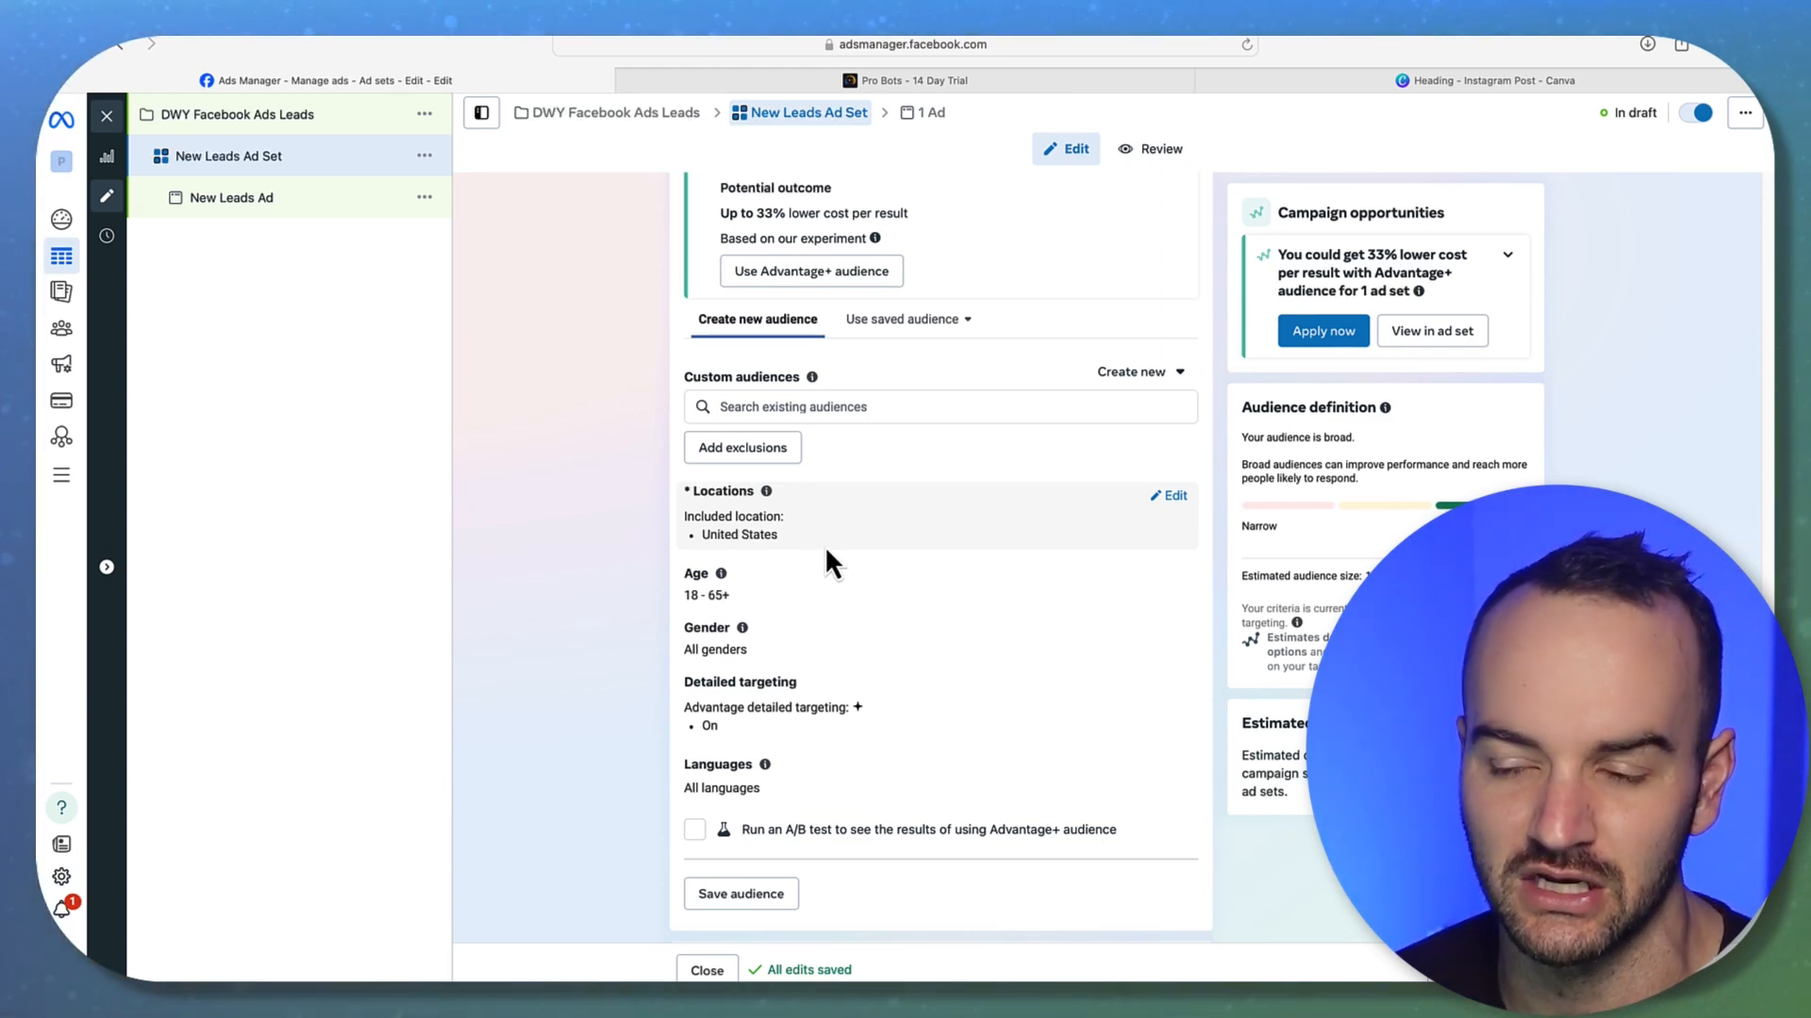
Open the Detailed targeting settings for editing
scroll(971, 582, "down", 2)
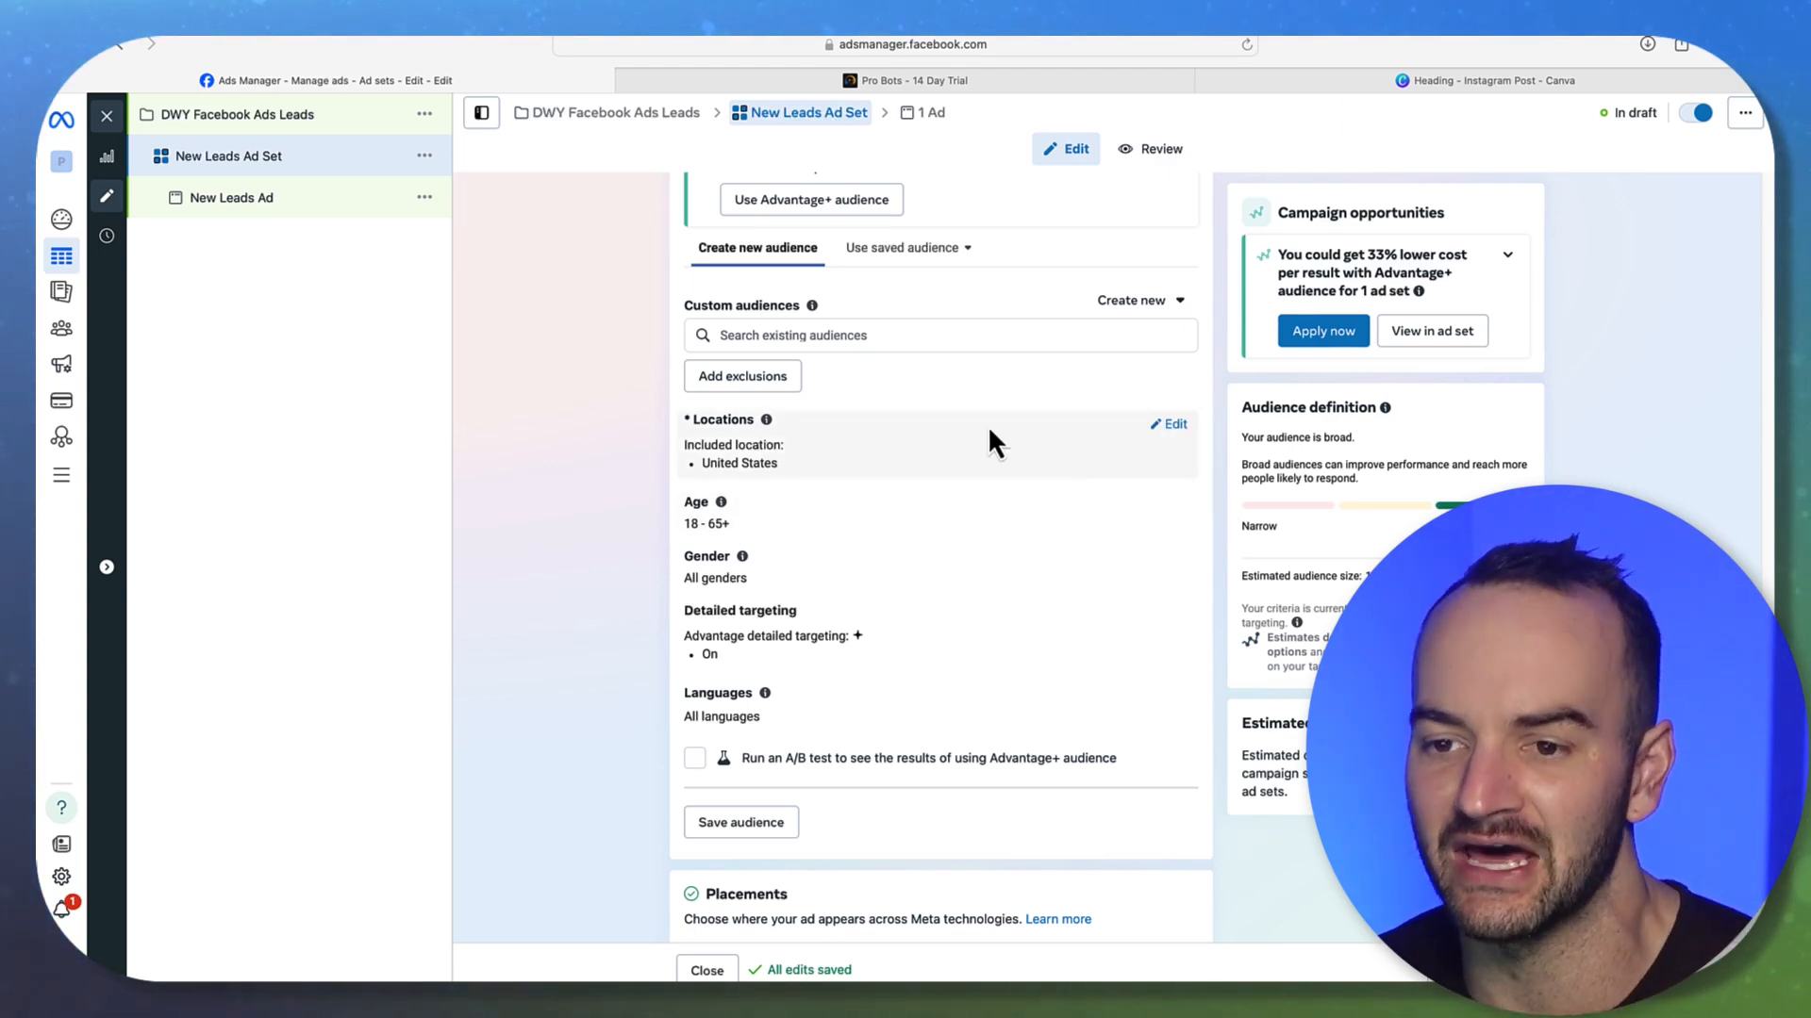
scroll(1094, 506, "down", 1)
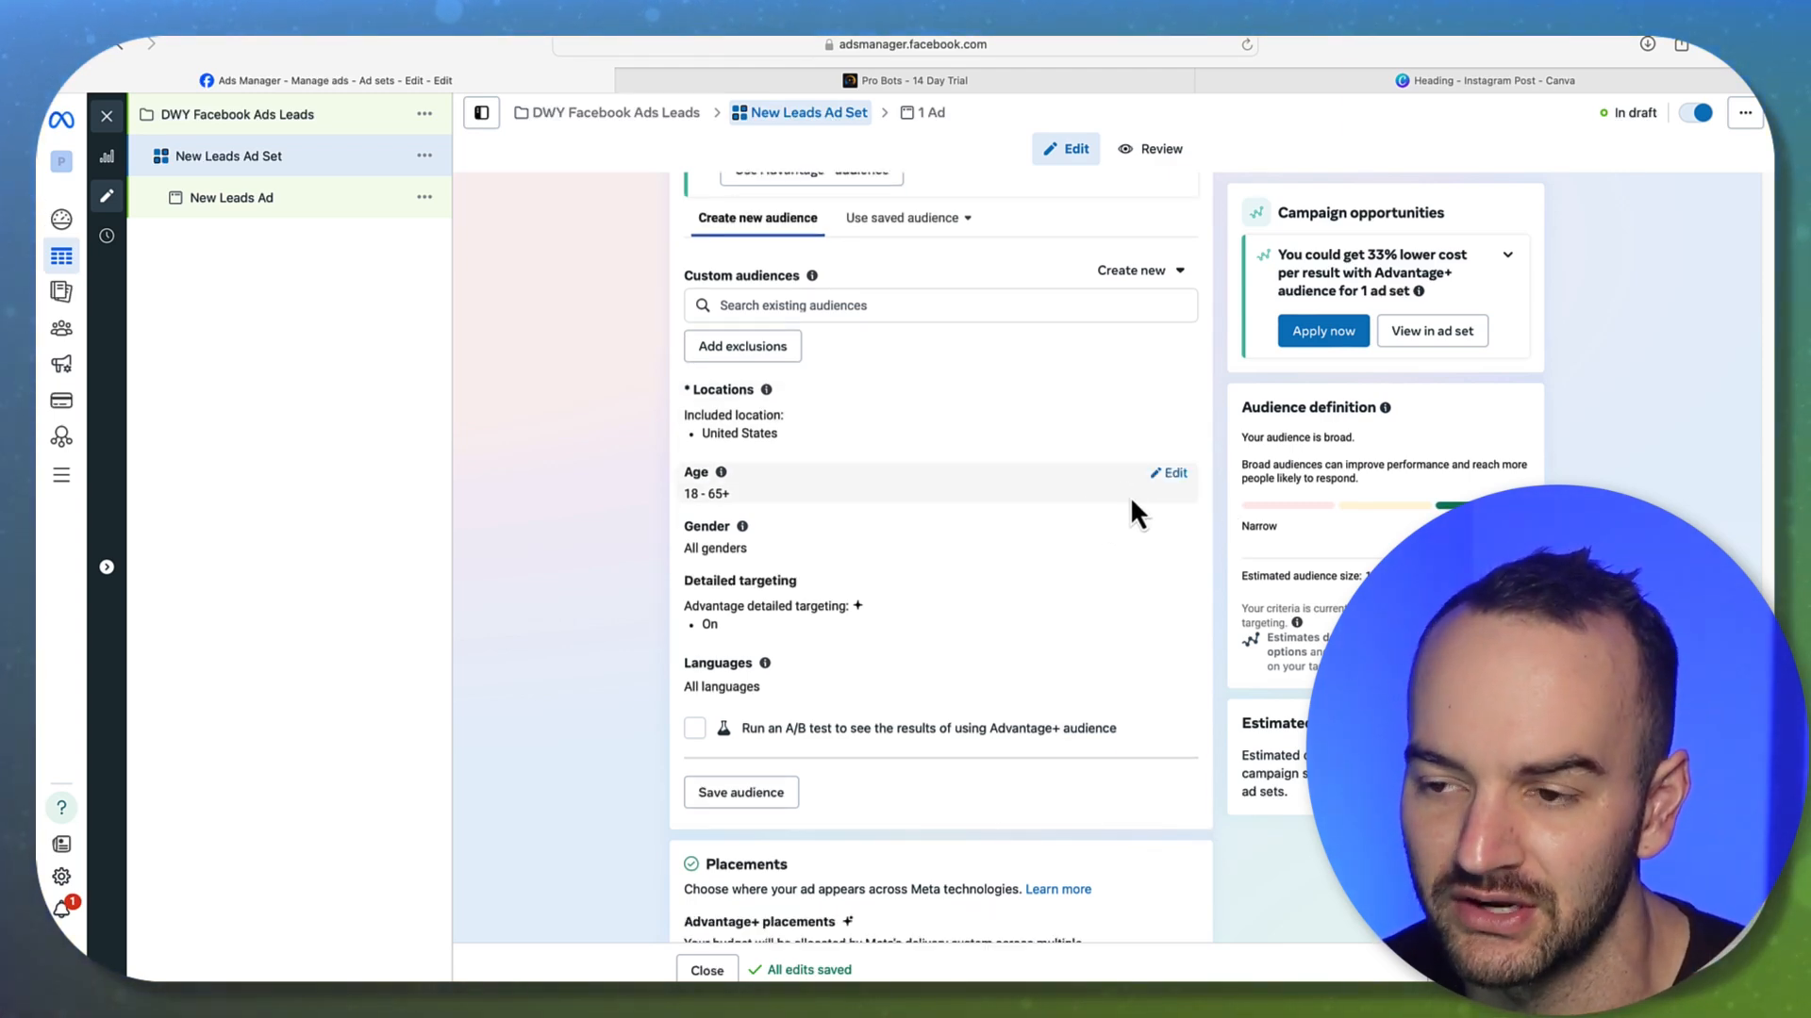
scroll(1127, 509, "down", 1)
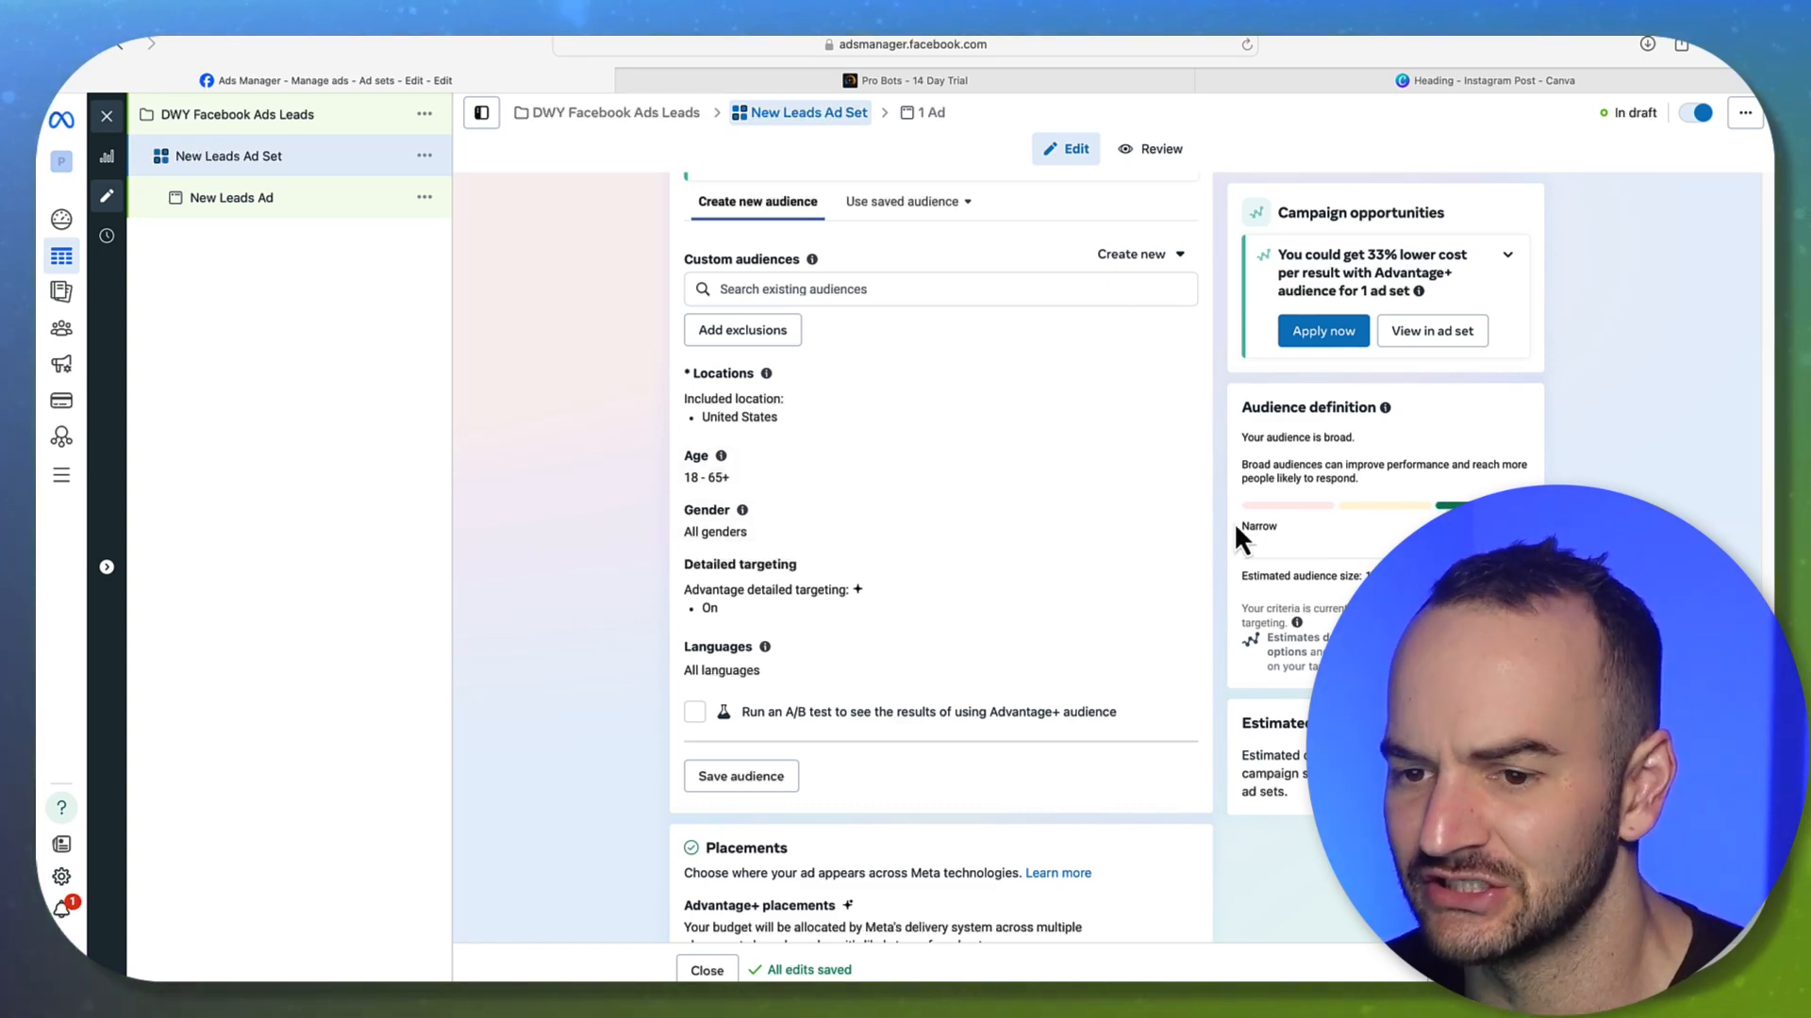
scroll(1231, 523, "down", 3)
left_click(1175, 478)
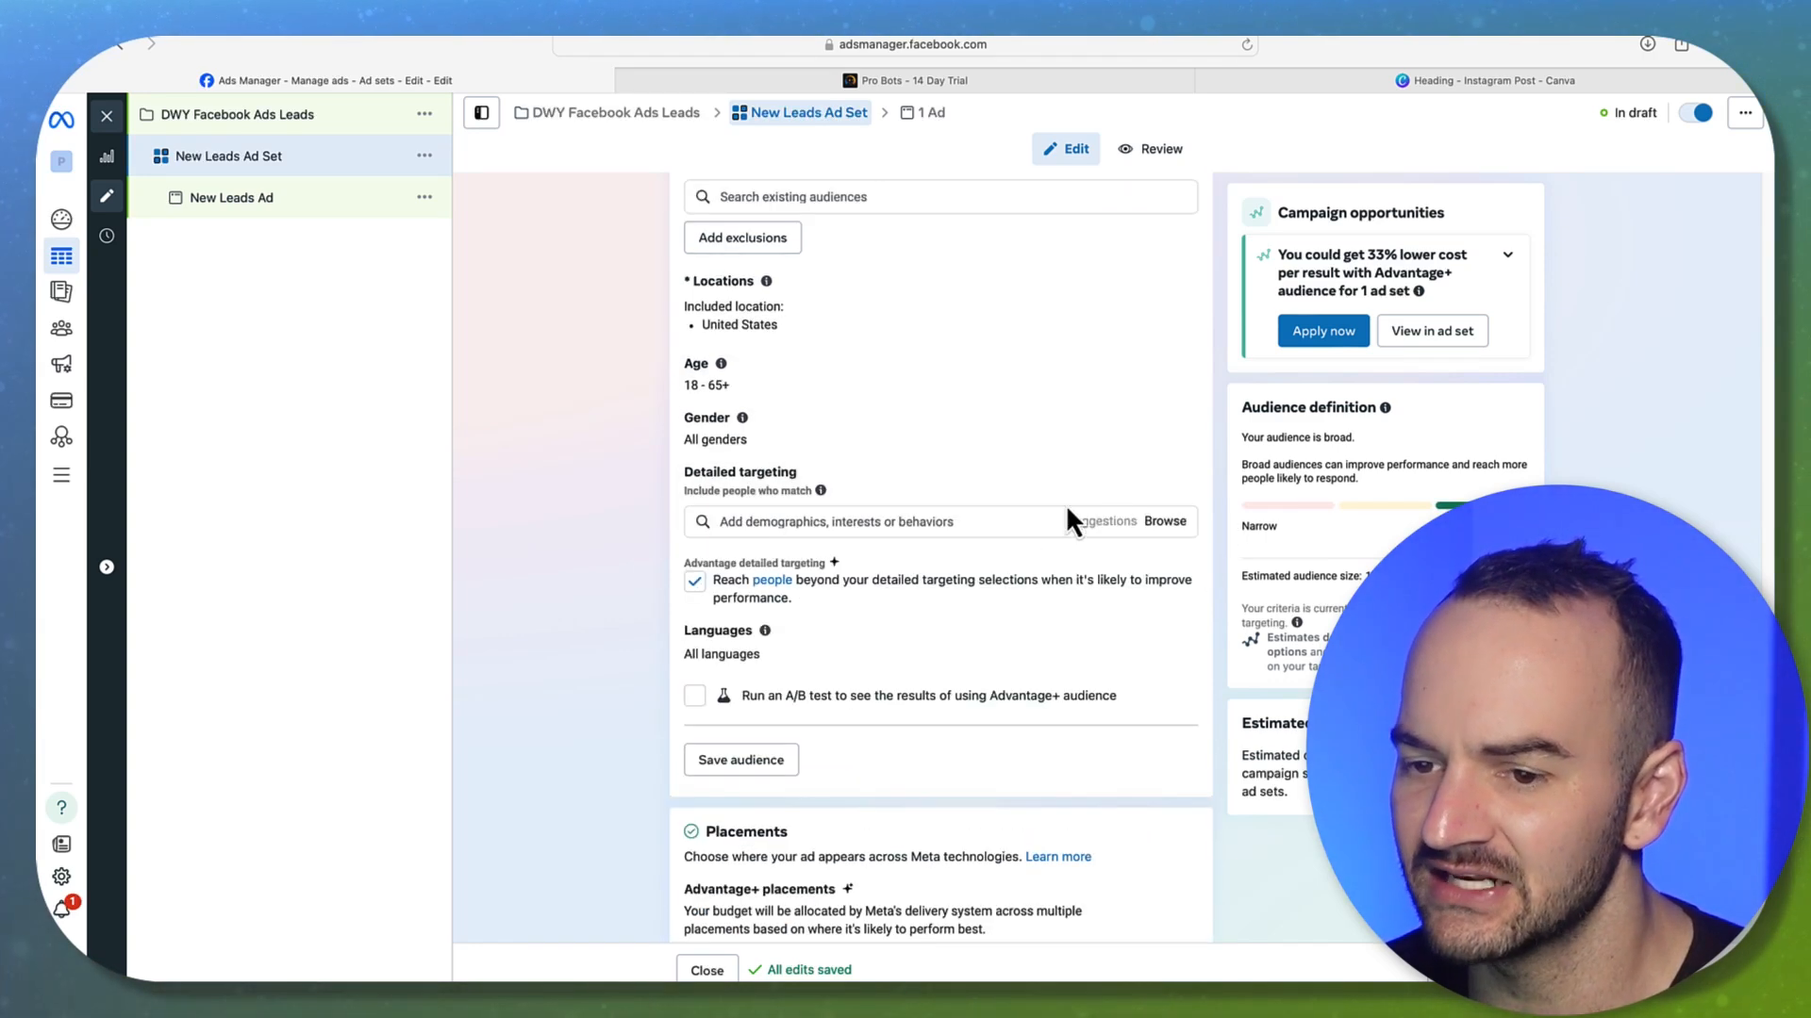
scroll(933, 613, "up", 1)
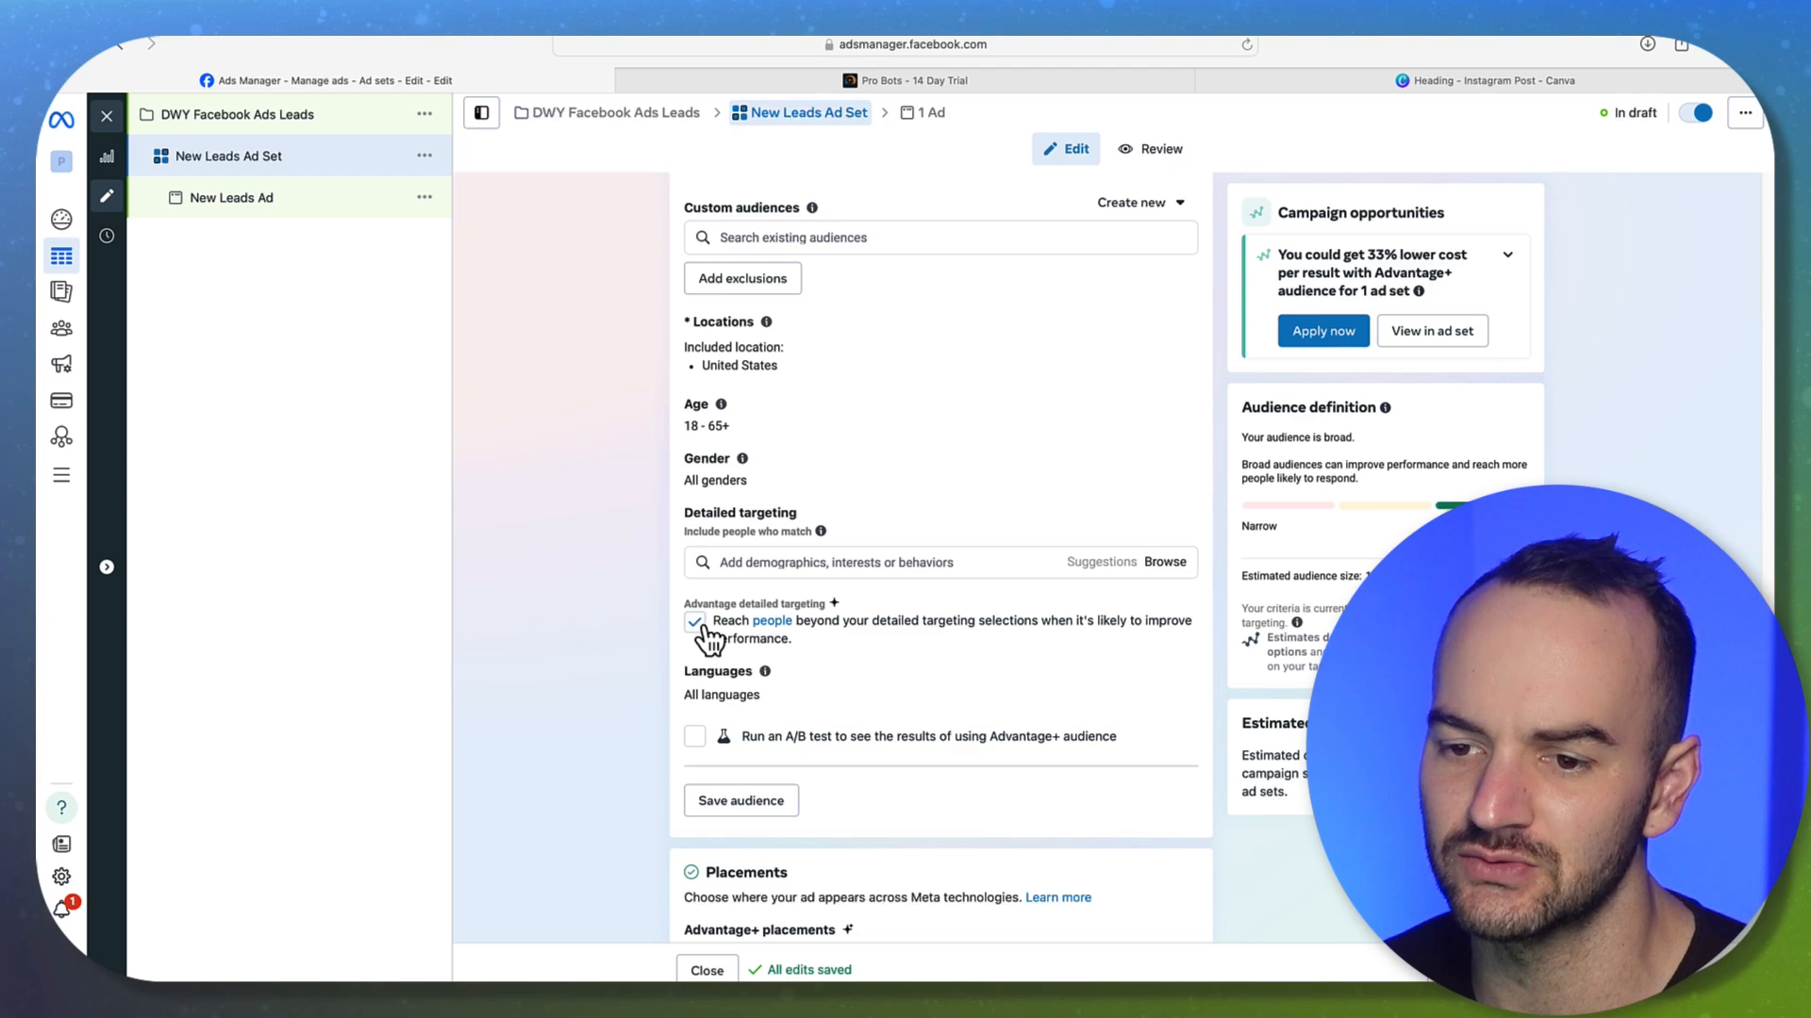
scroll(707, 642, "up", 1)
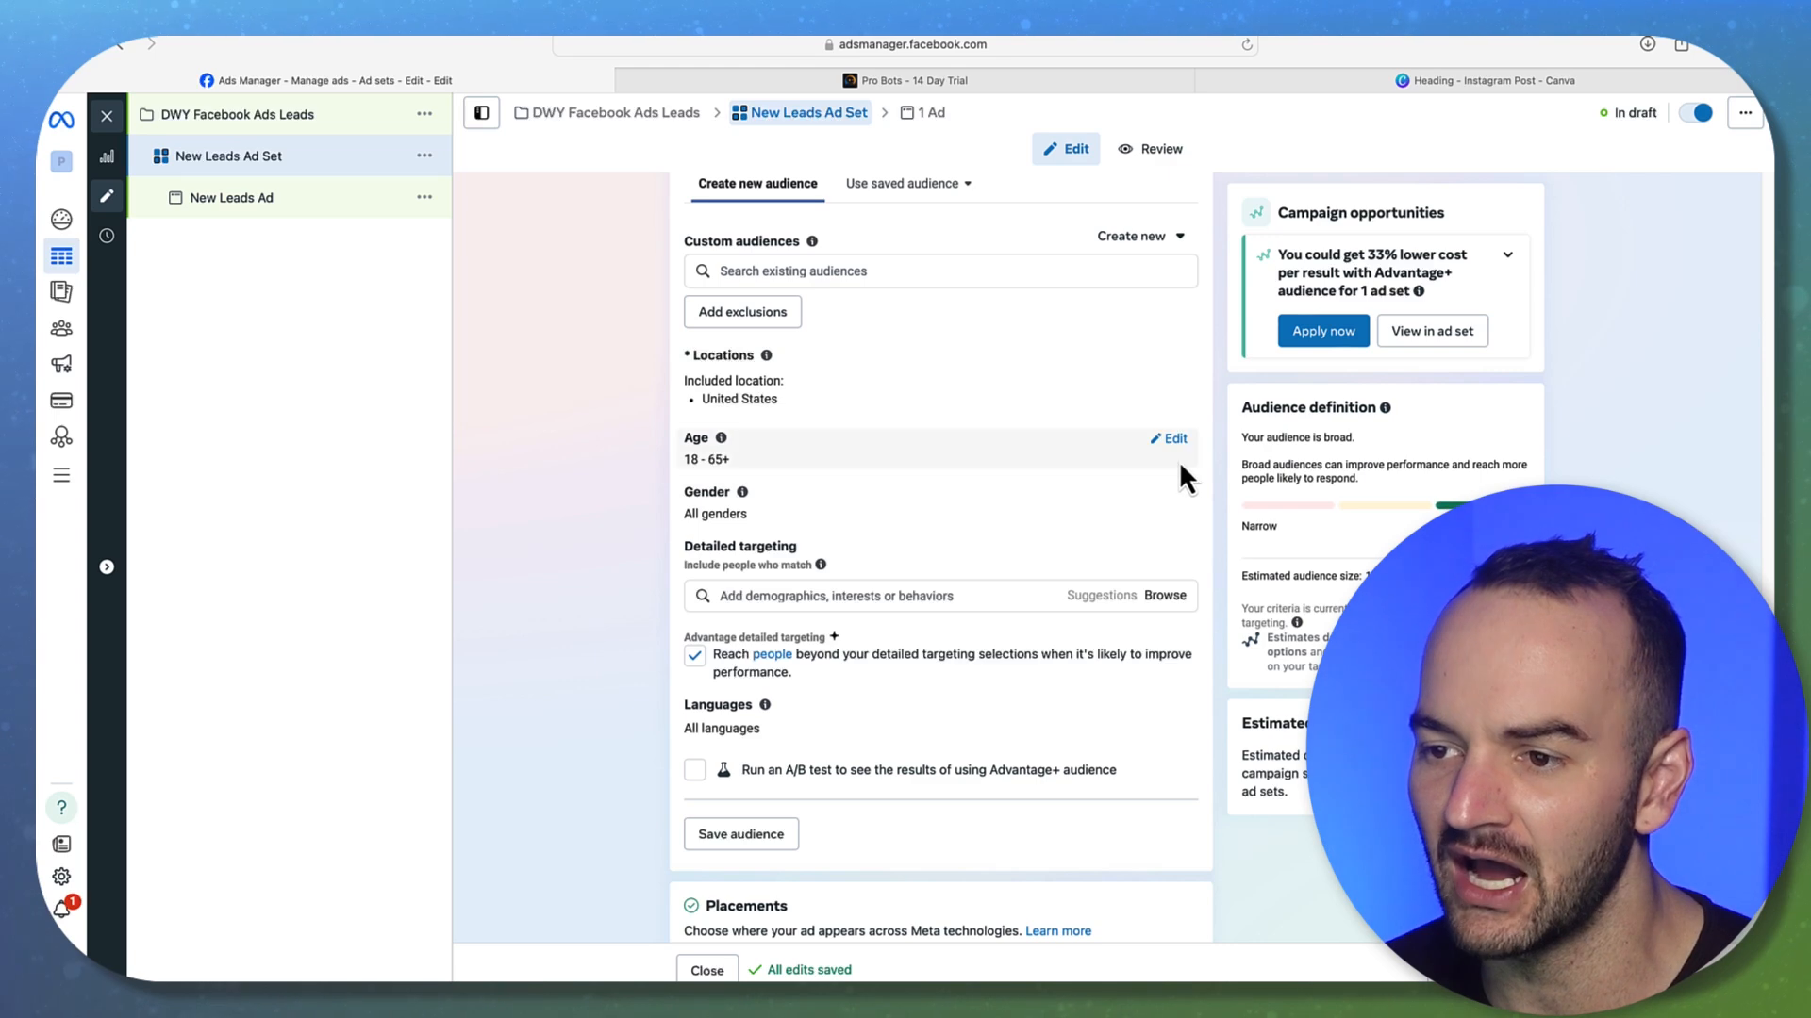
Edit the audience age range, setting the minimum age to 33
left_click(1173, 439)
left_click(755, 468)
scroll(752, 618, "down", 4)
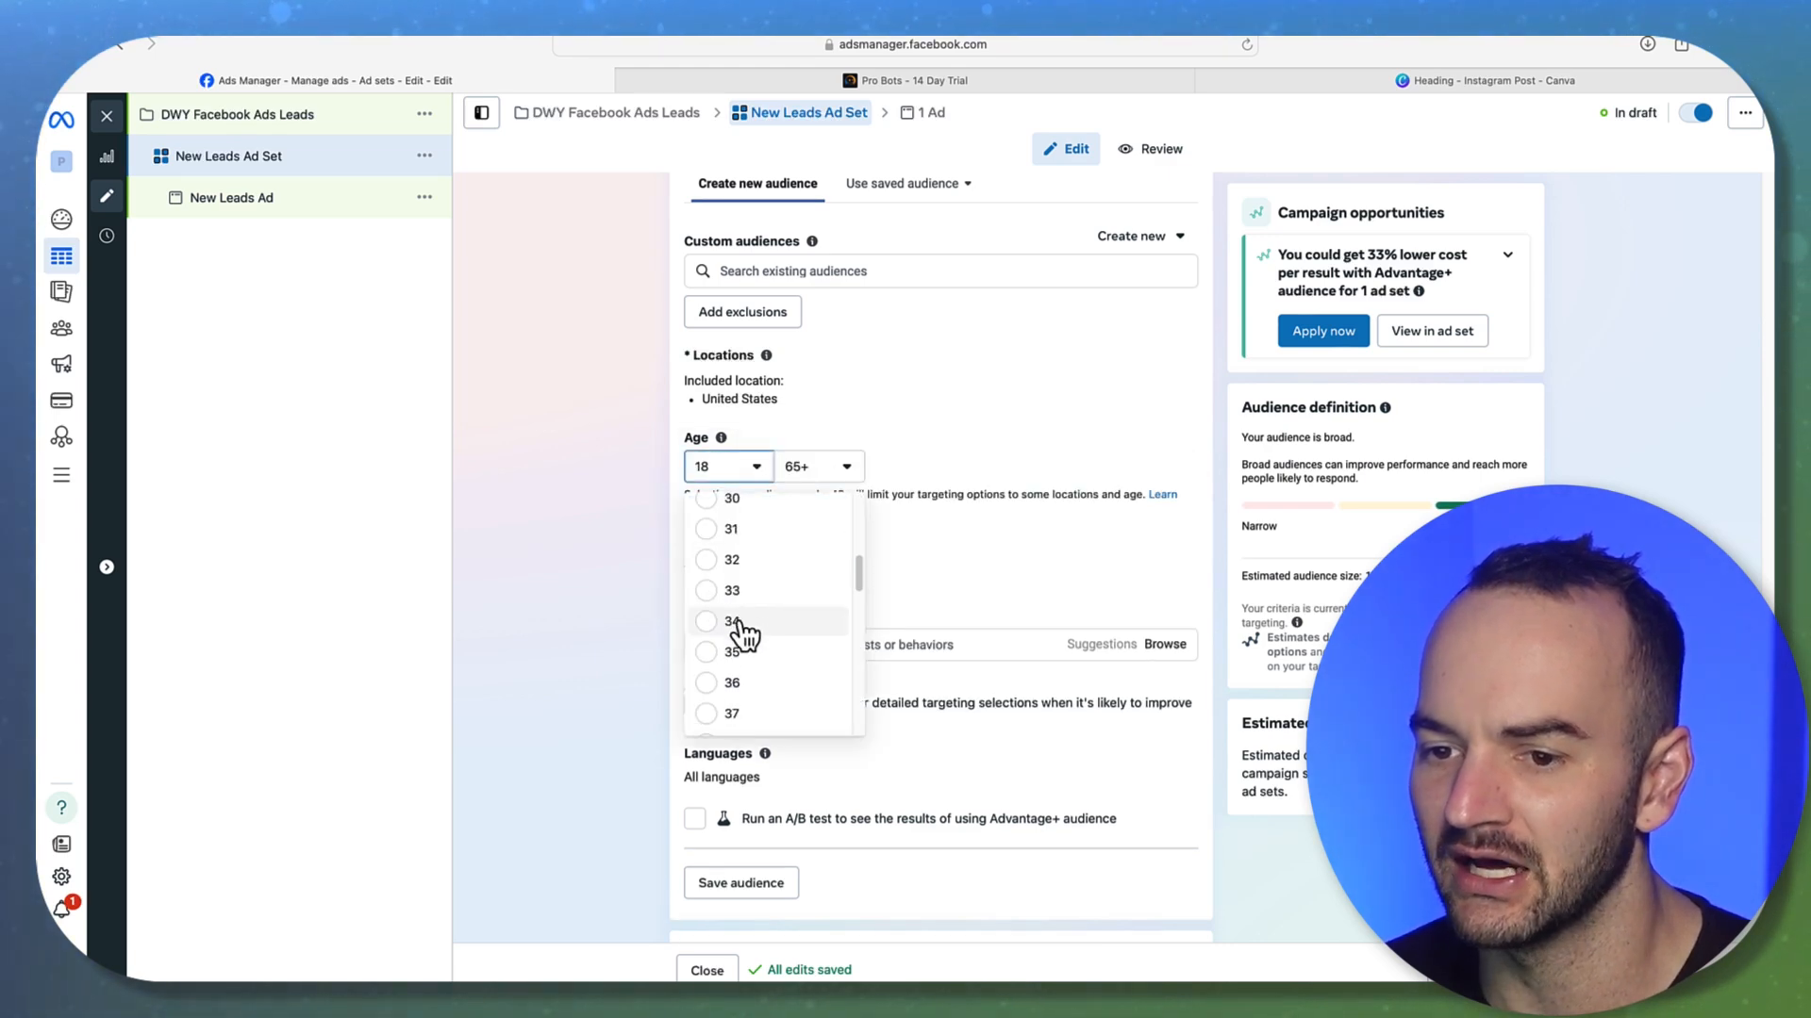
left_click(740, 600)
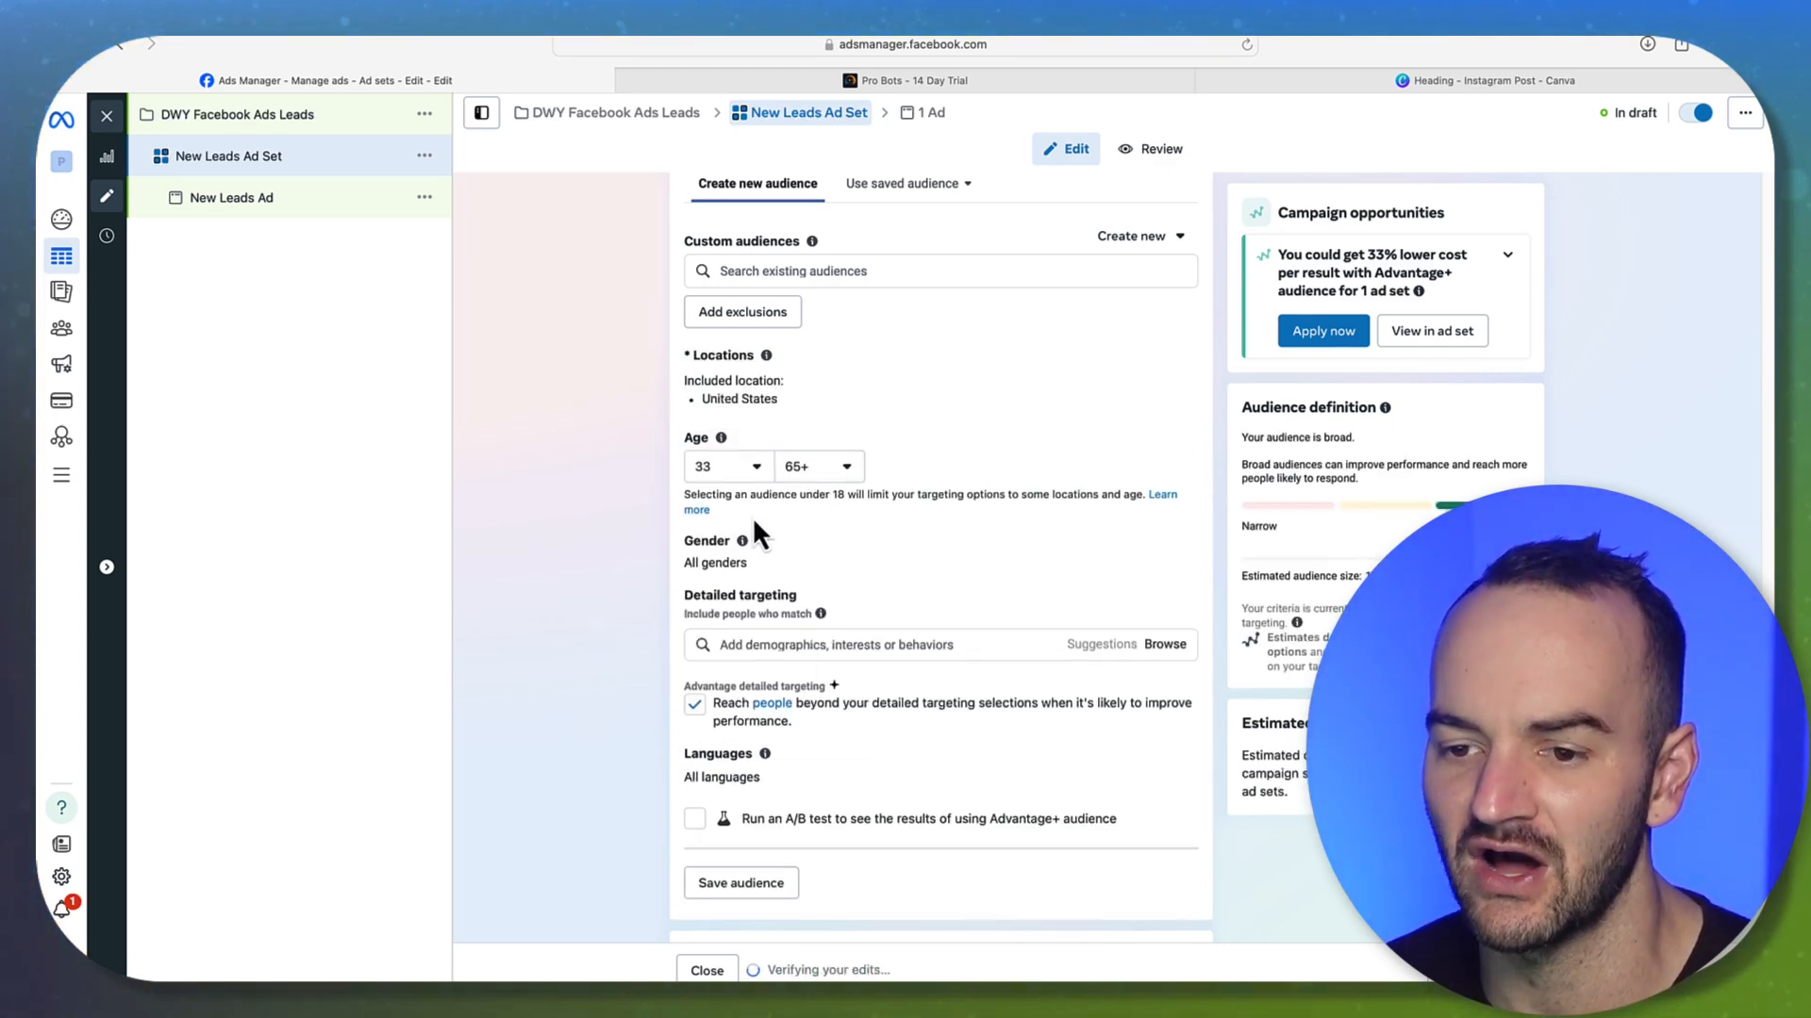
Turn off Advantage detailed targeting's 'Reach people beyond' option
left_click(695, 707)
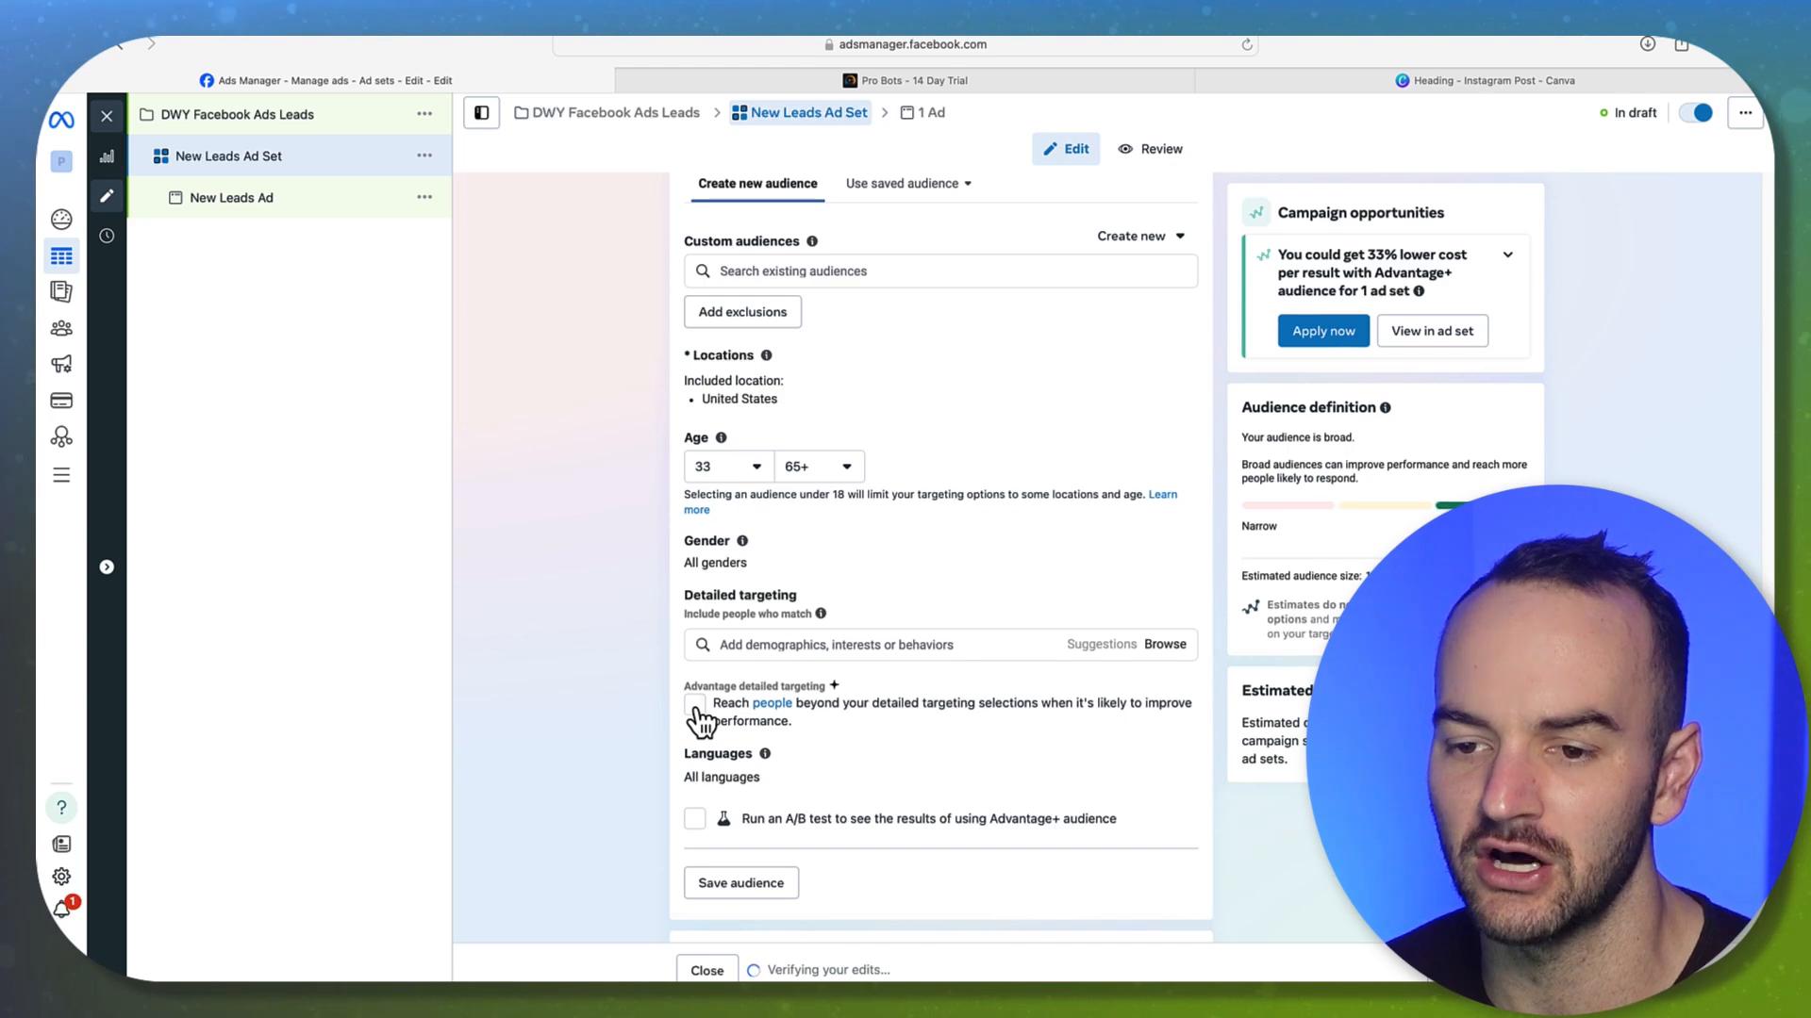
left_click(695, 707)
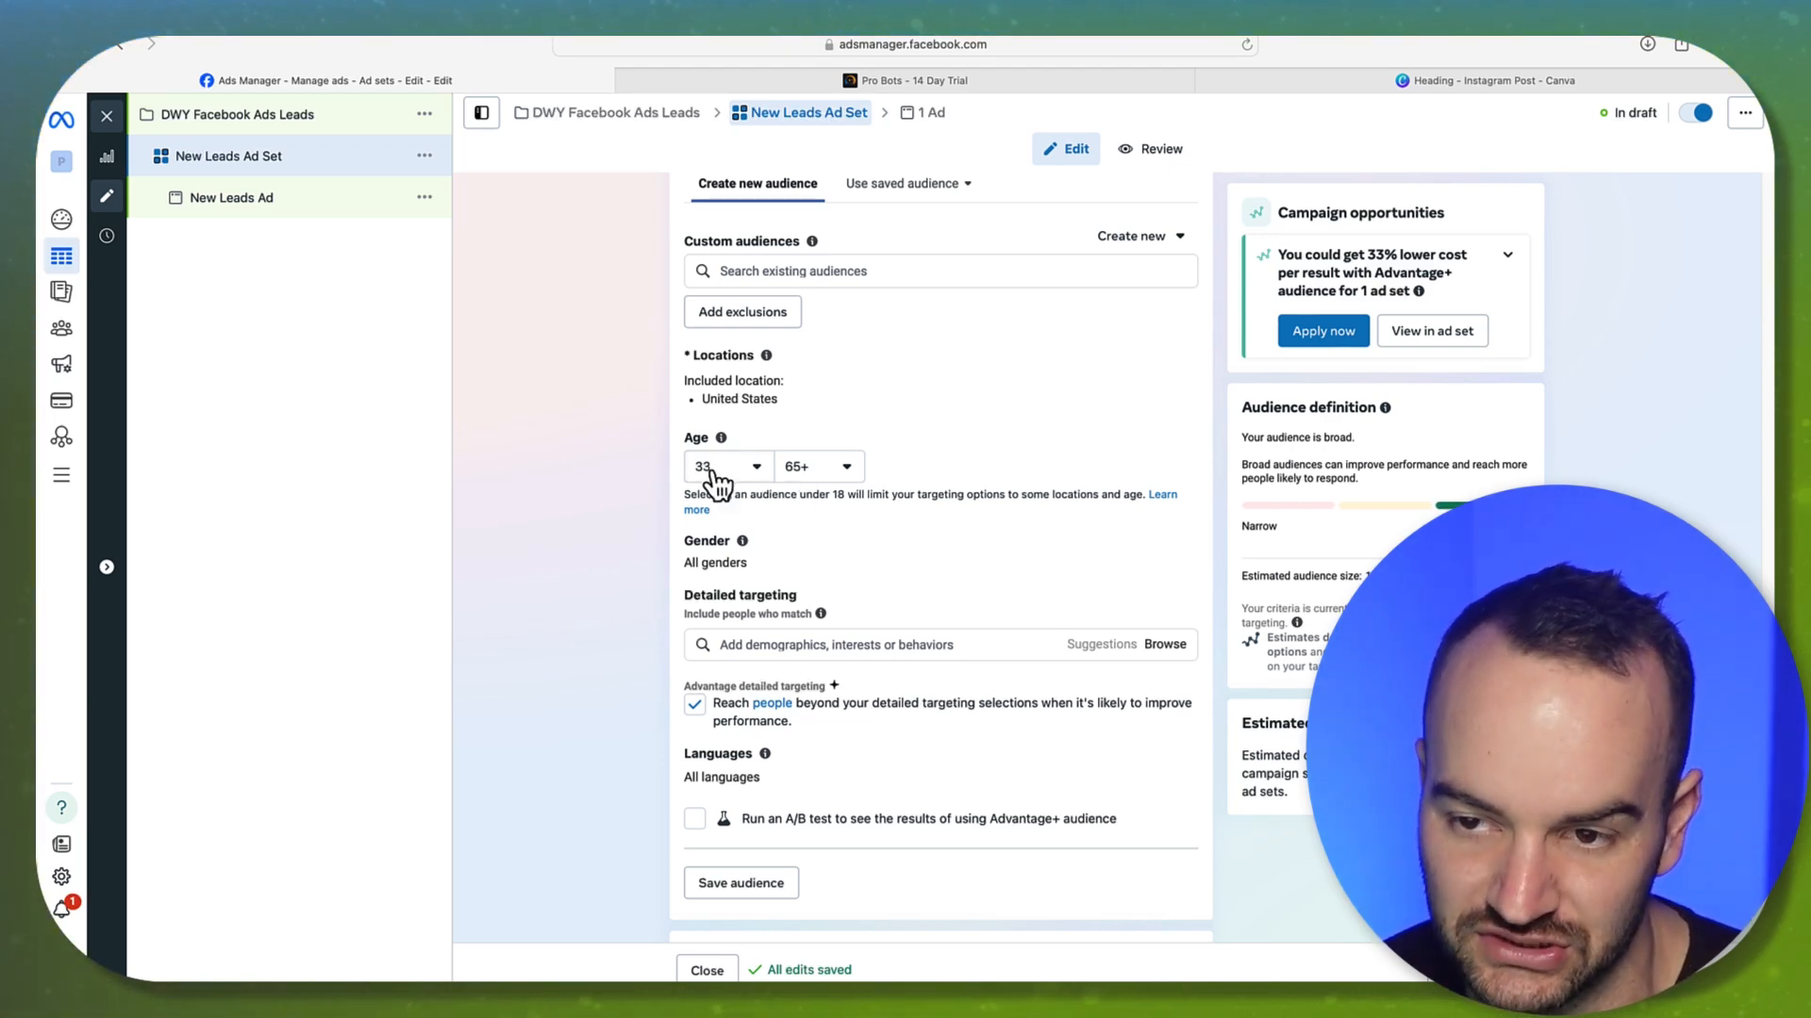
left_click(695, 704)
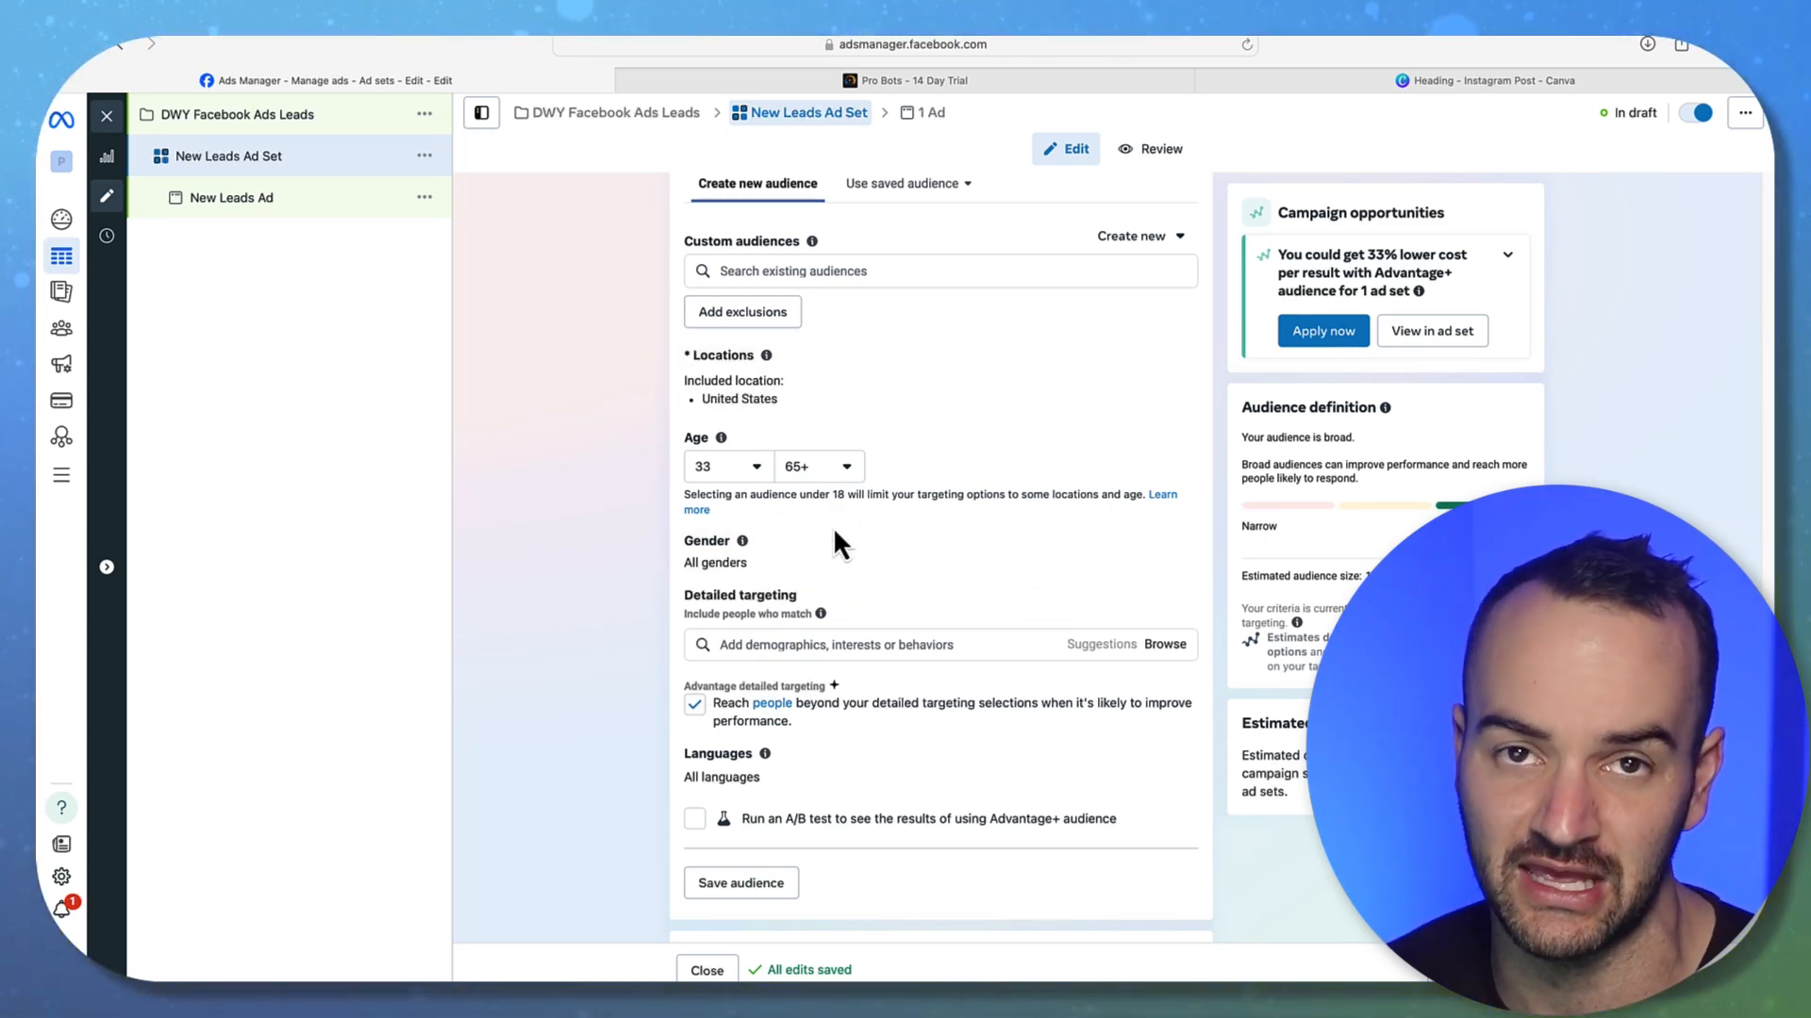
left_click(695, 705)
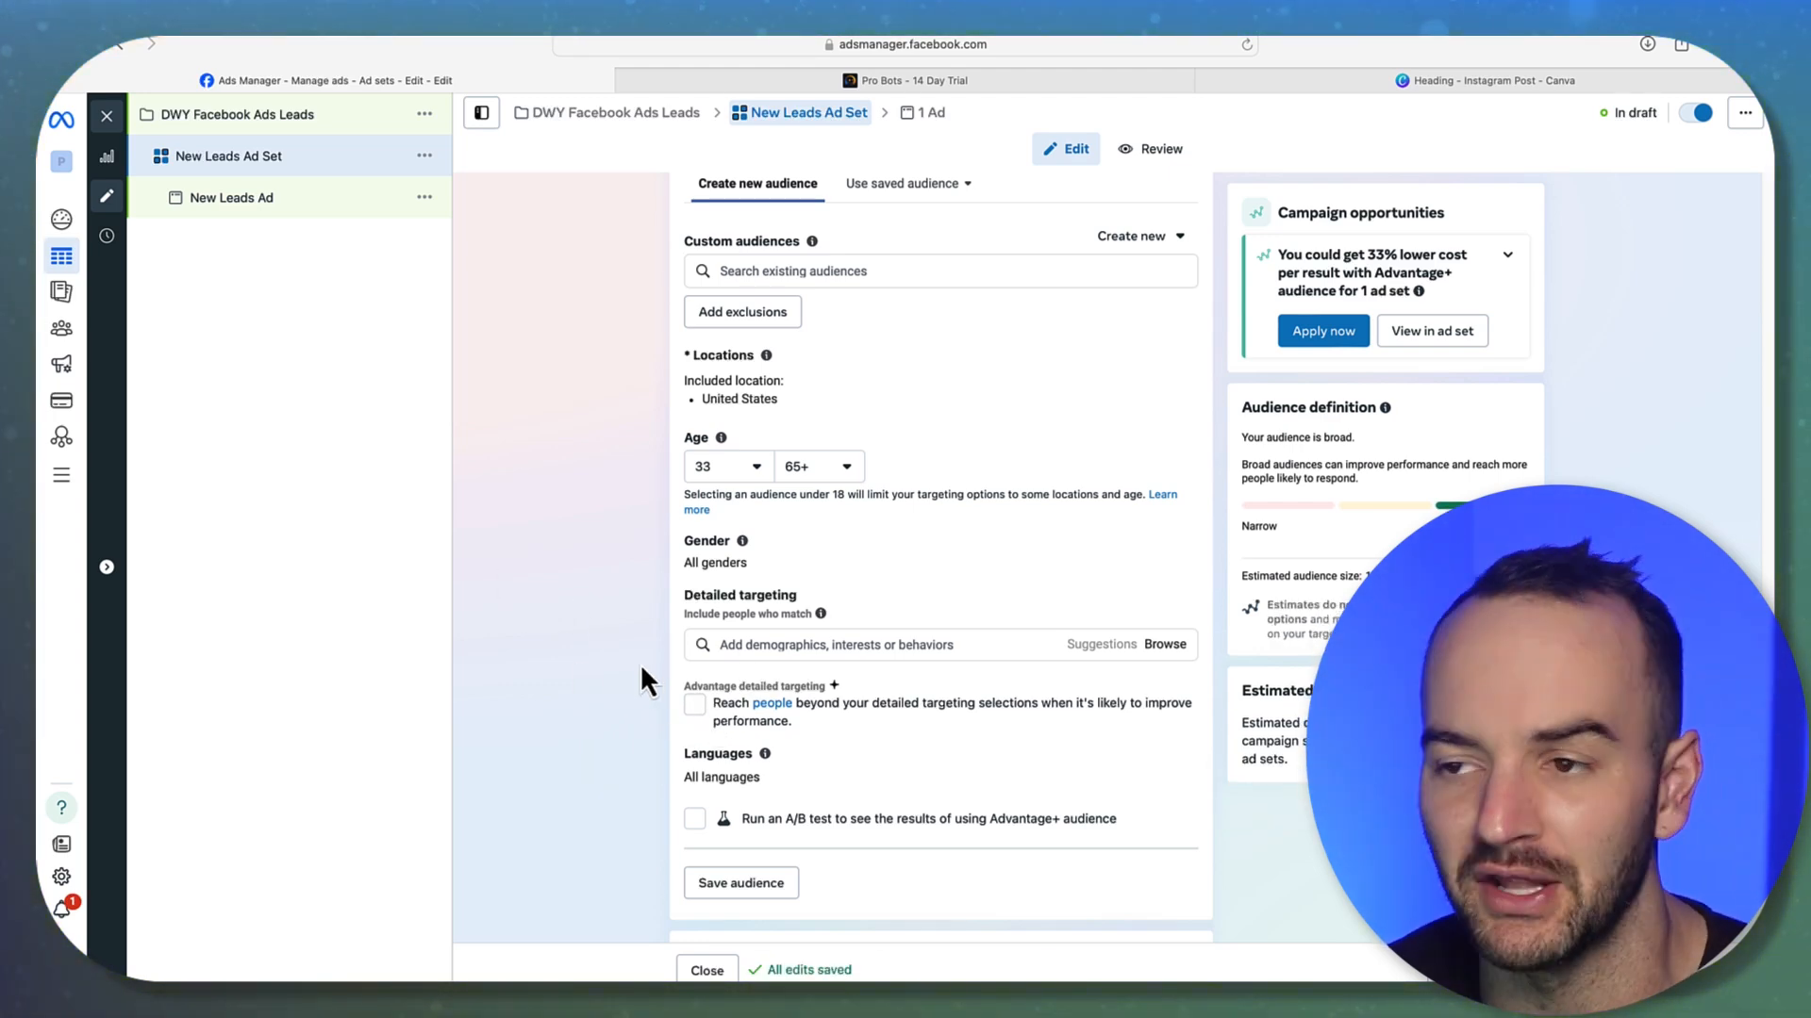
scroll(639, 664, "down", 3)
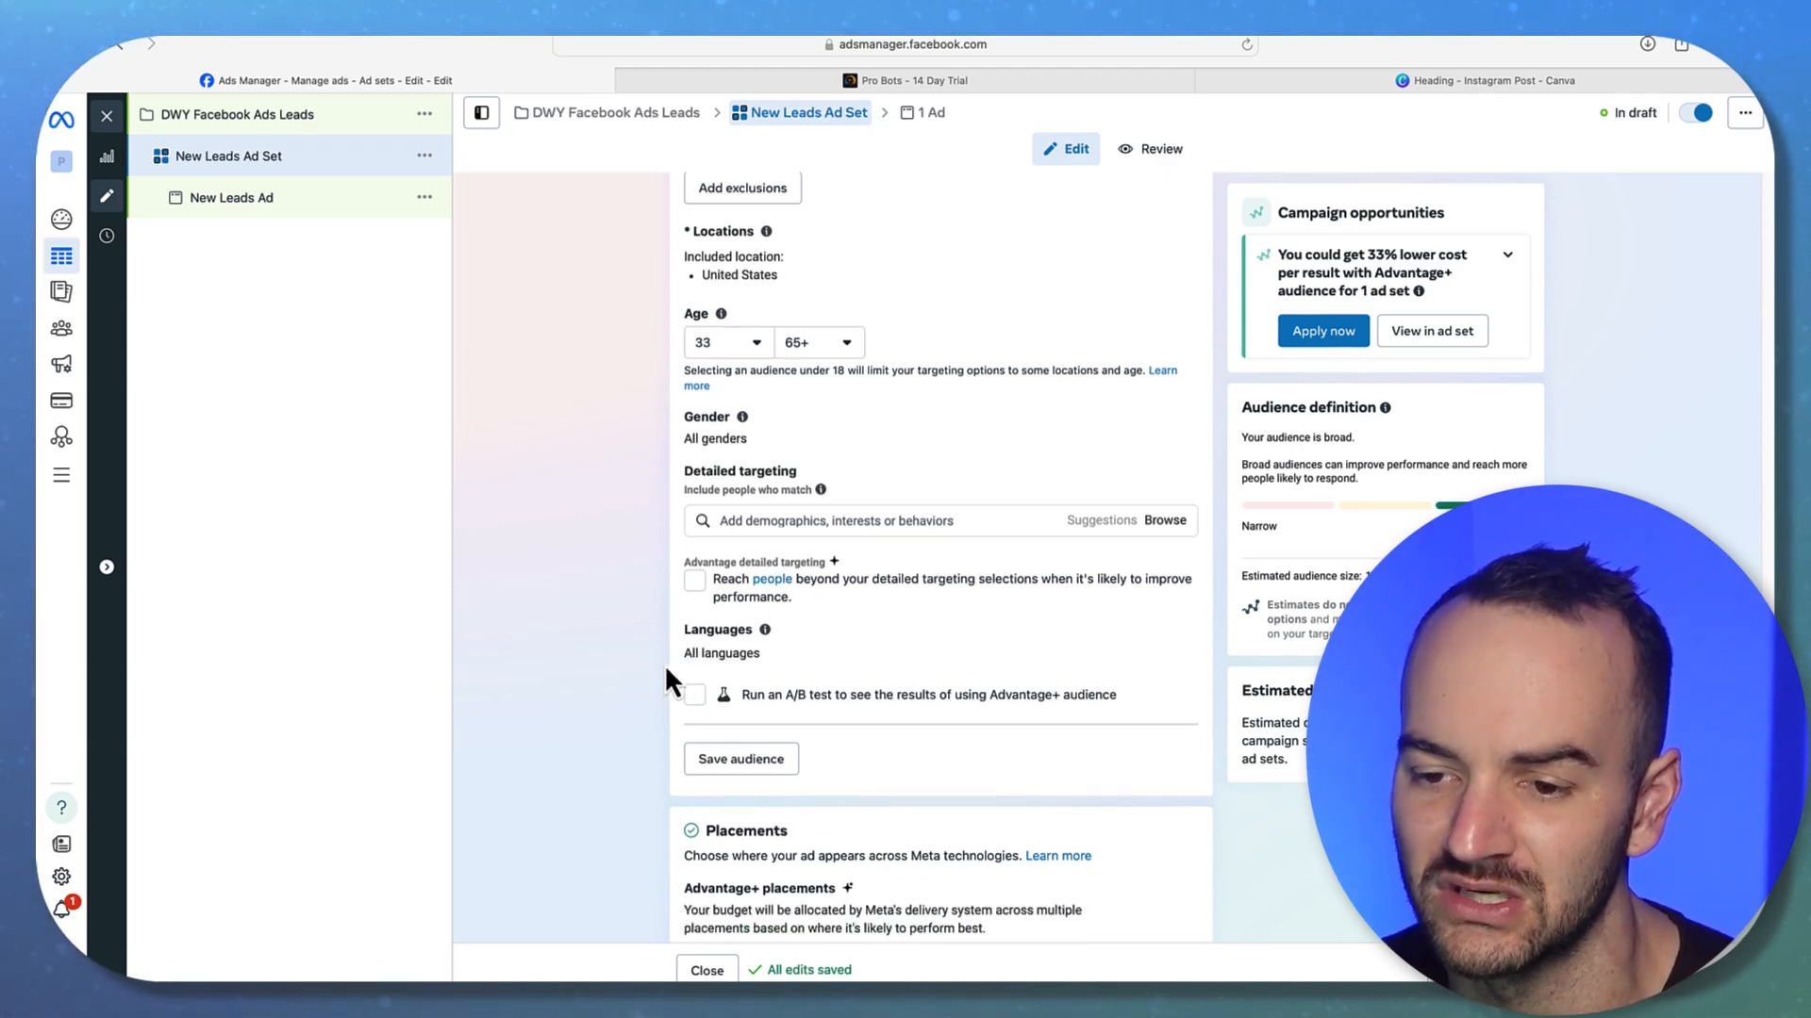
scroll(665, 664, "down", 2)
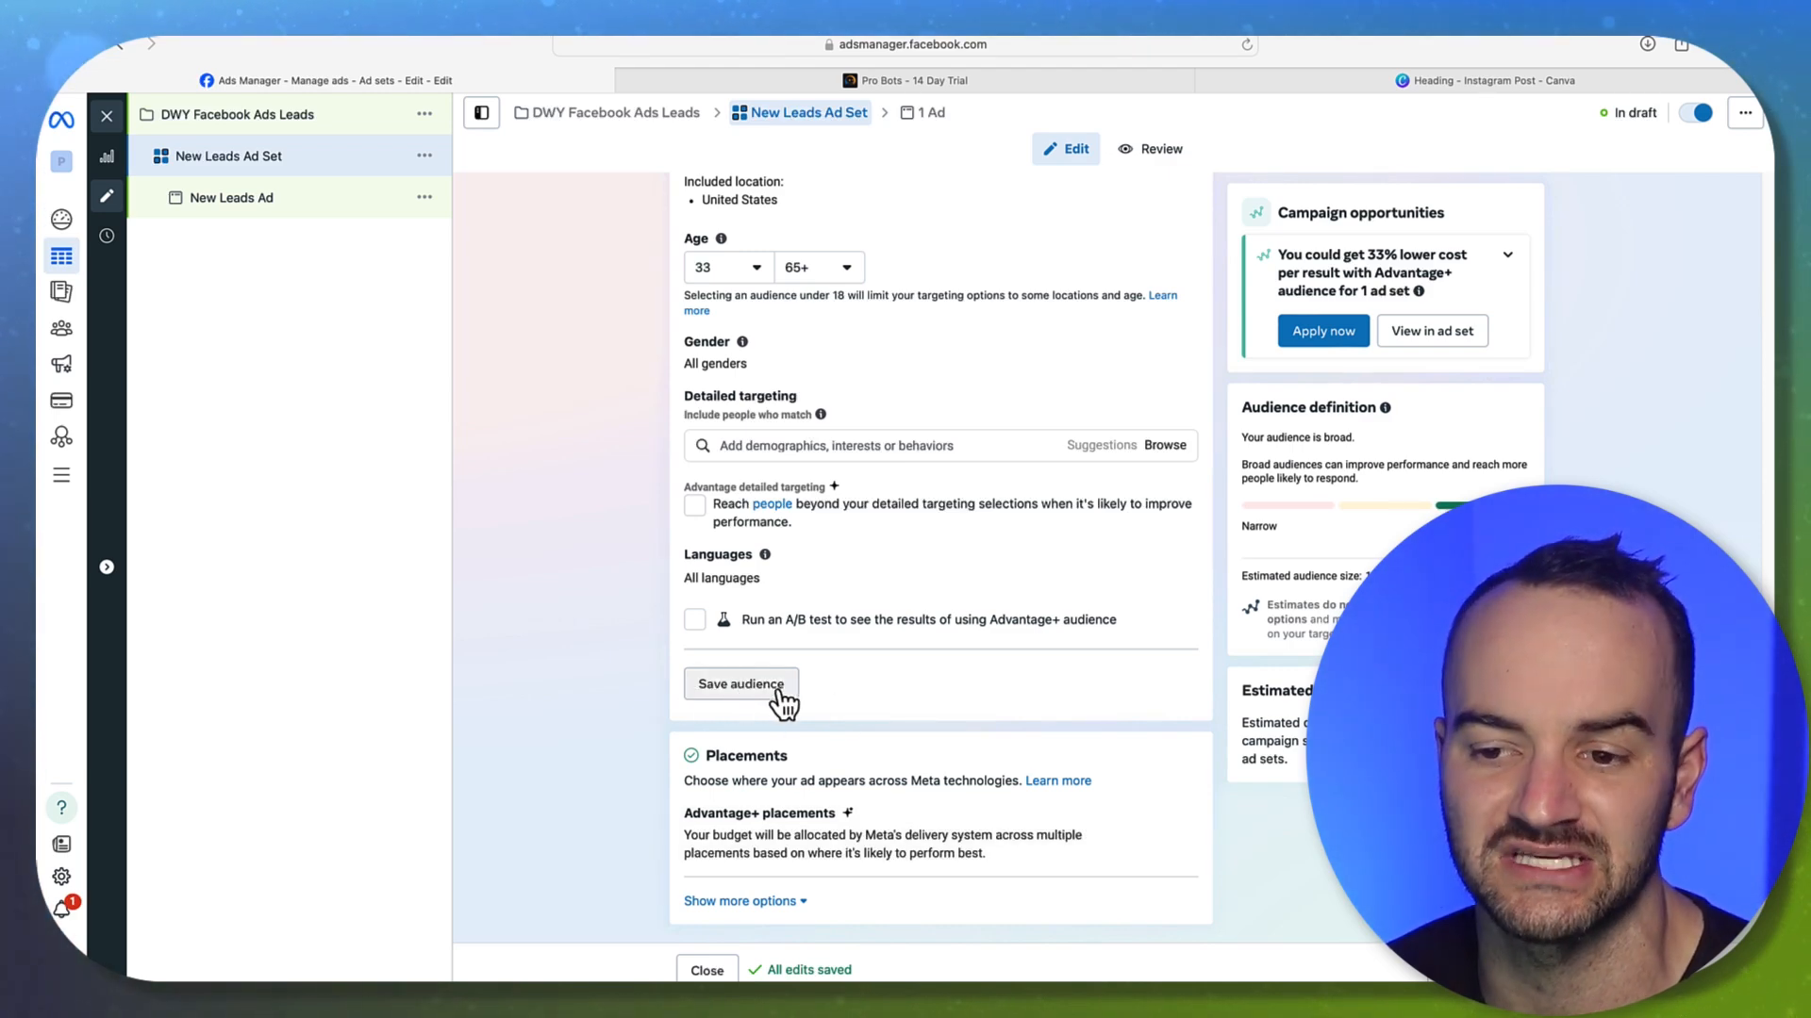
scroll(834, 726, "up", 1)
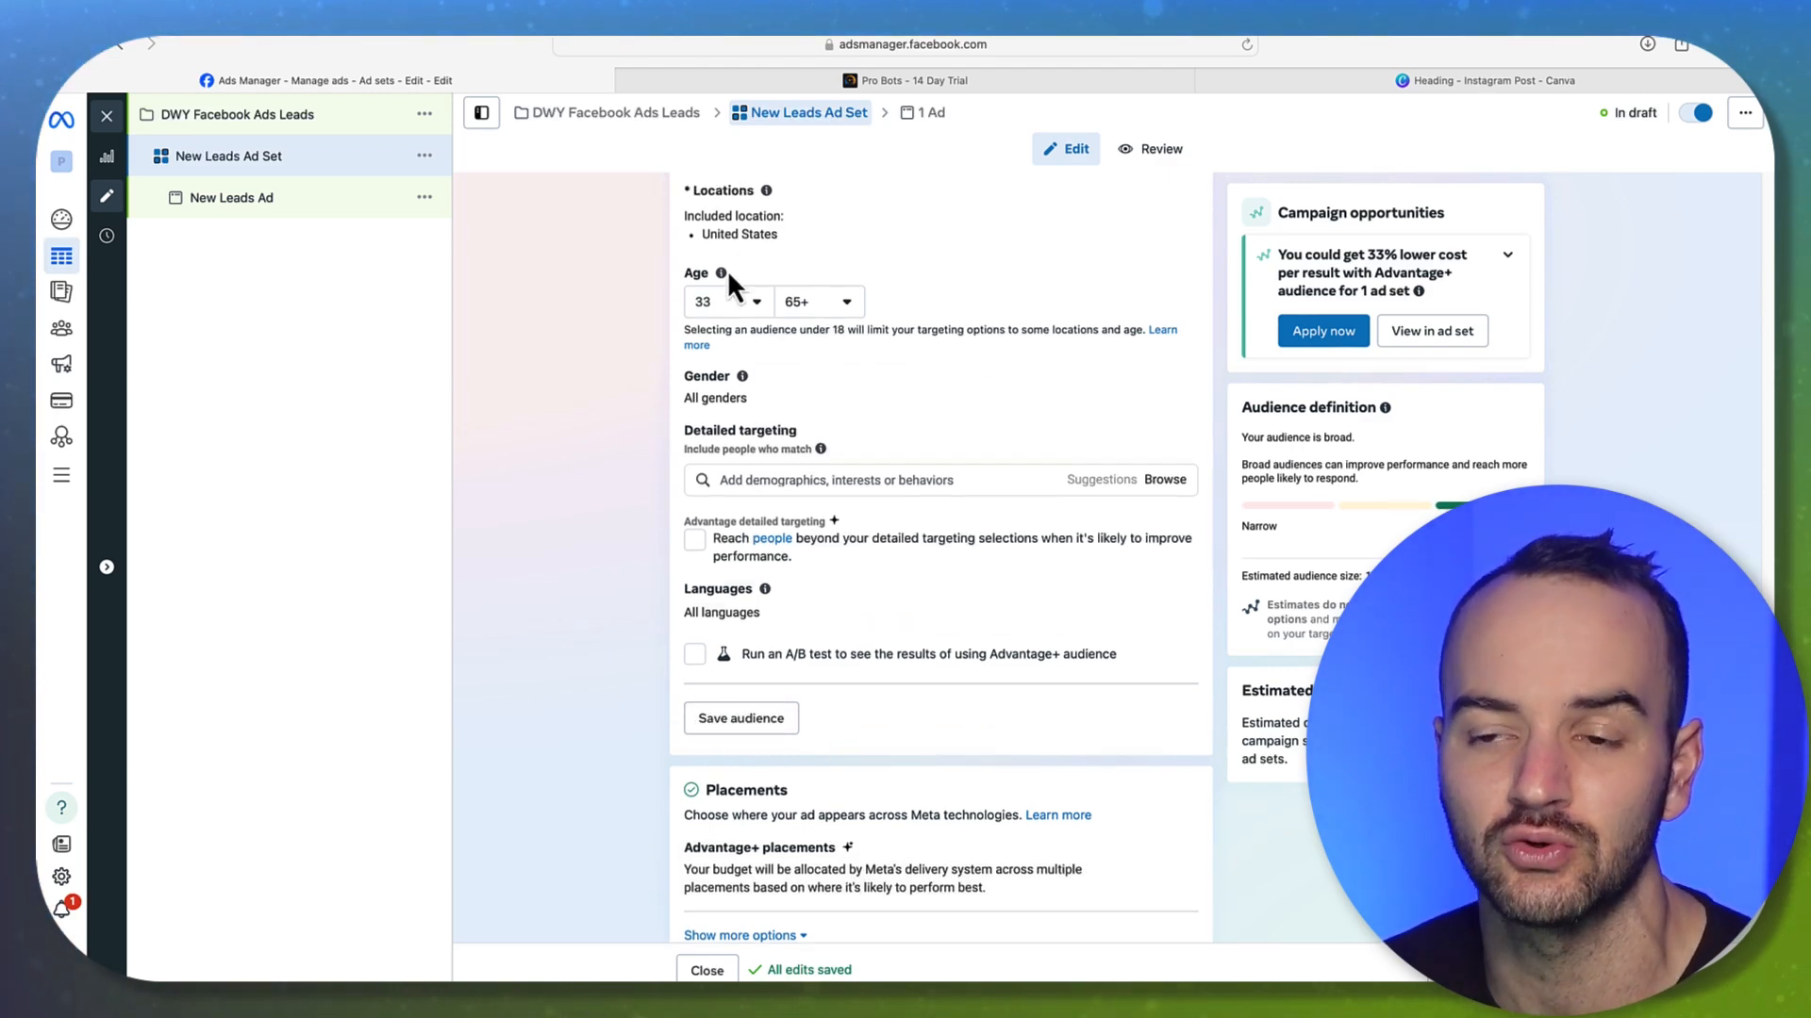
Raise the minimum age to 37, keeping the range up to 65+
left_click(728, 302)
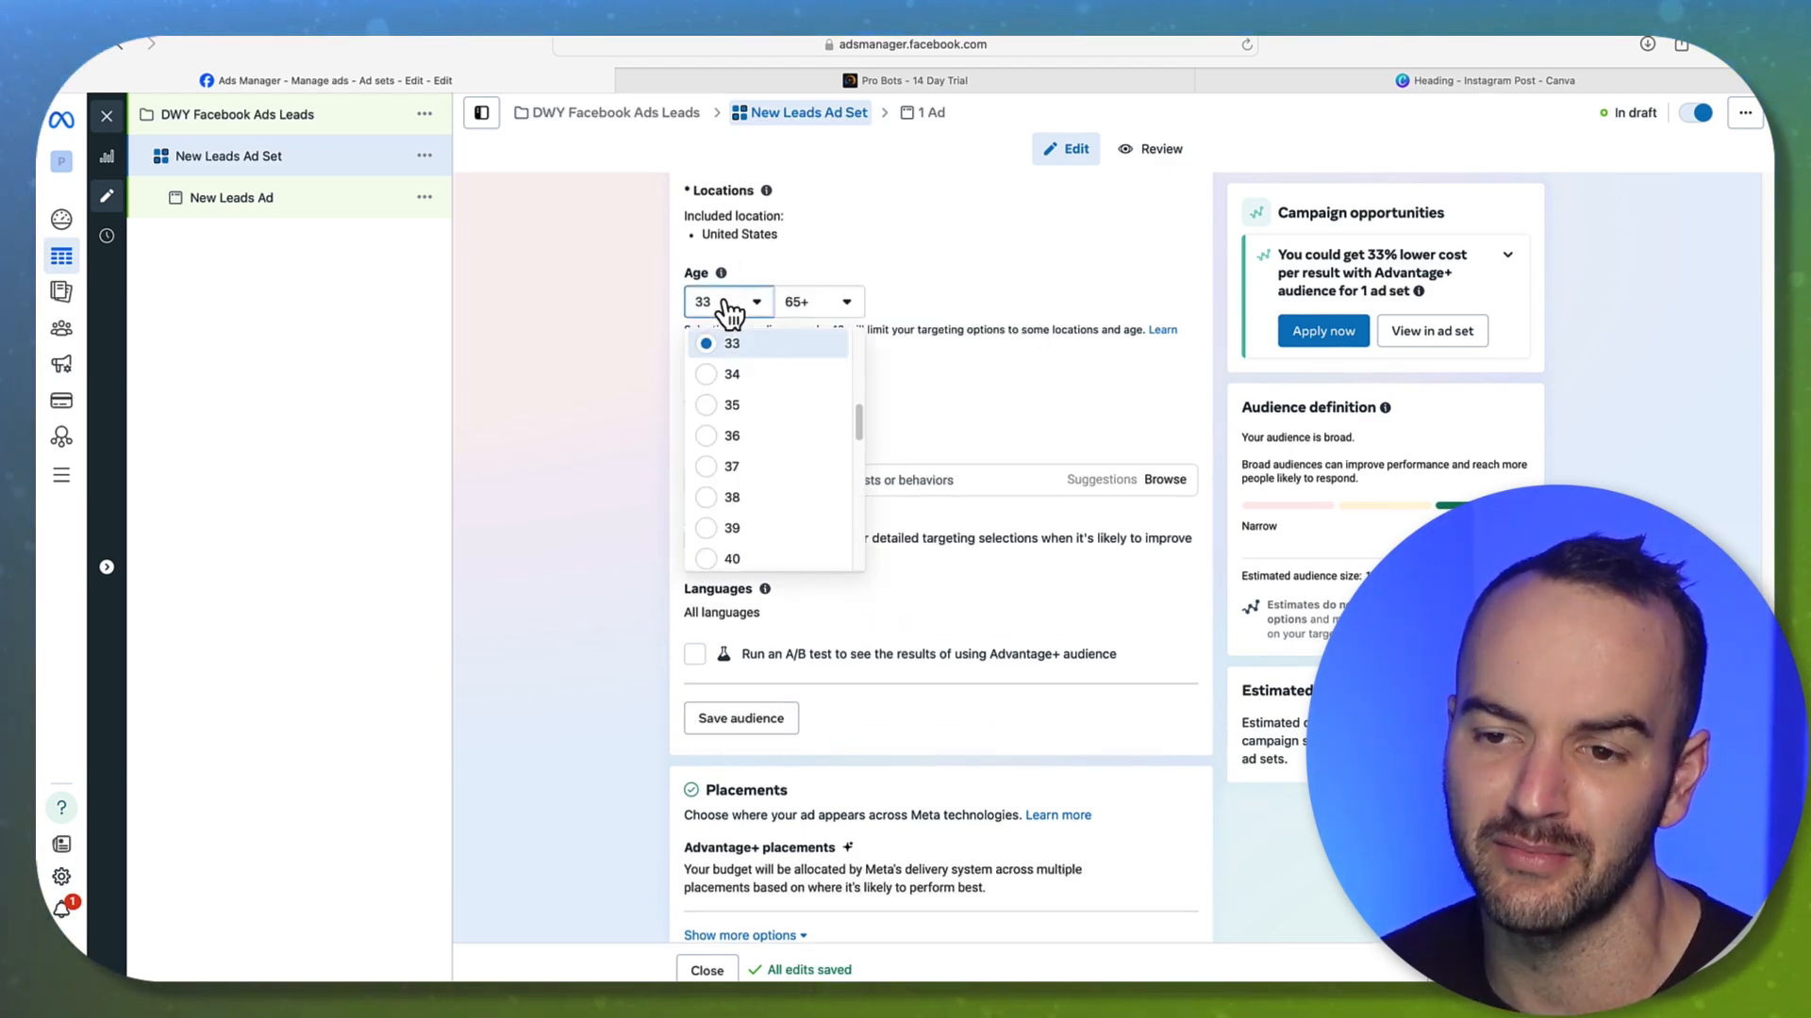
left_click(740, 466)
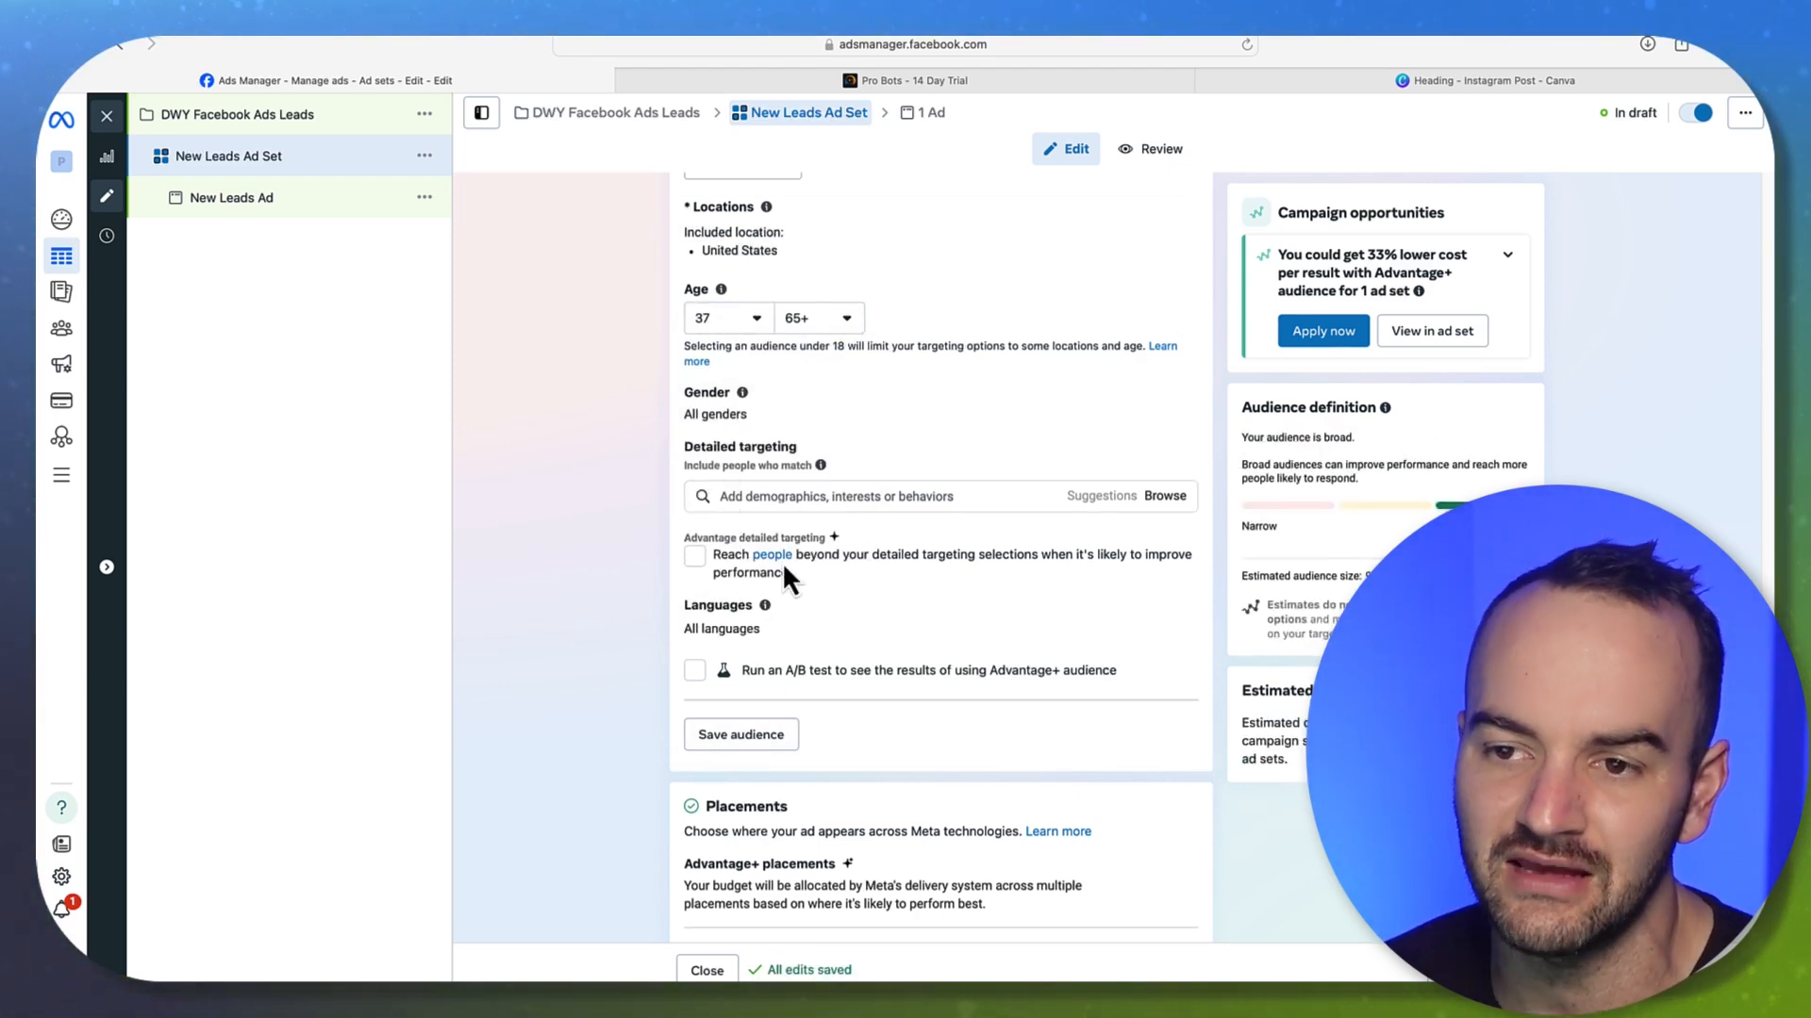
scroll(949, 560, "down", 1)
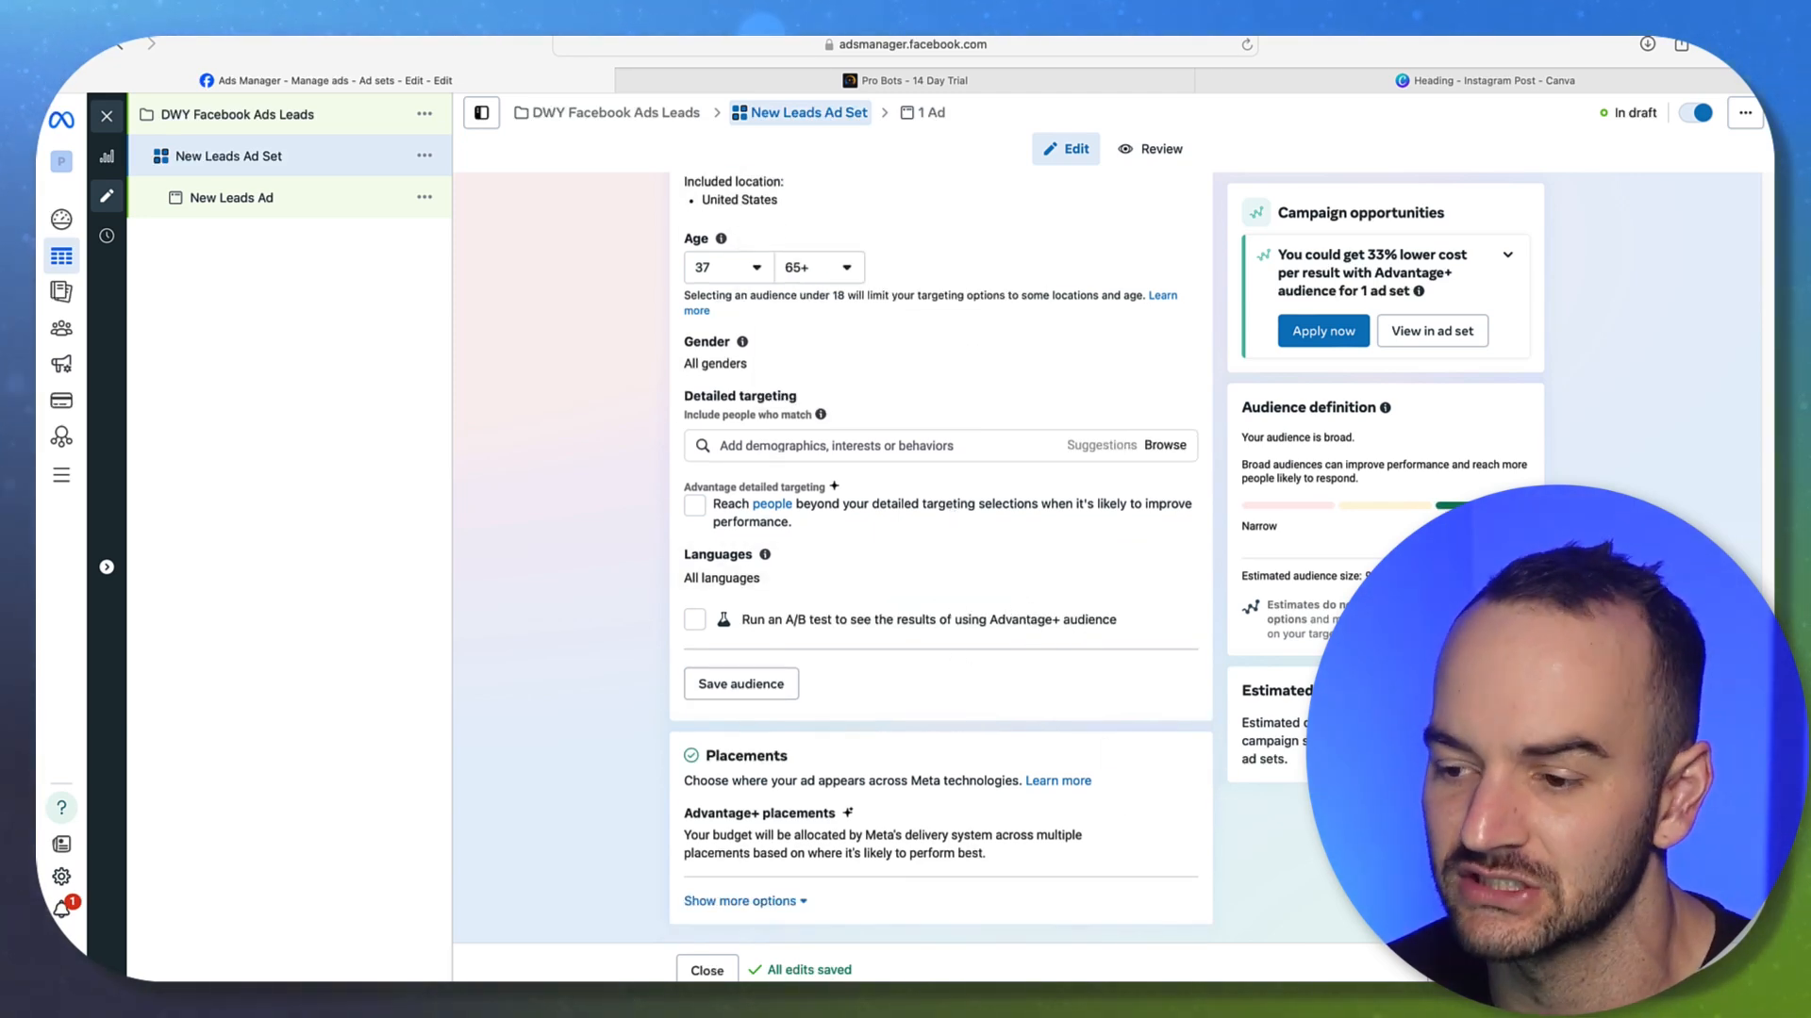
scroll(933, 657, "up", 10)
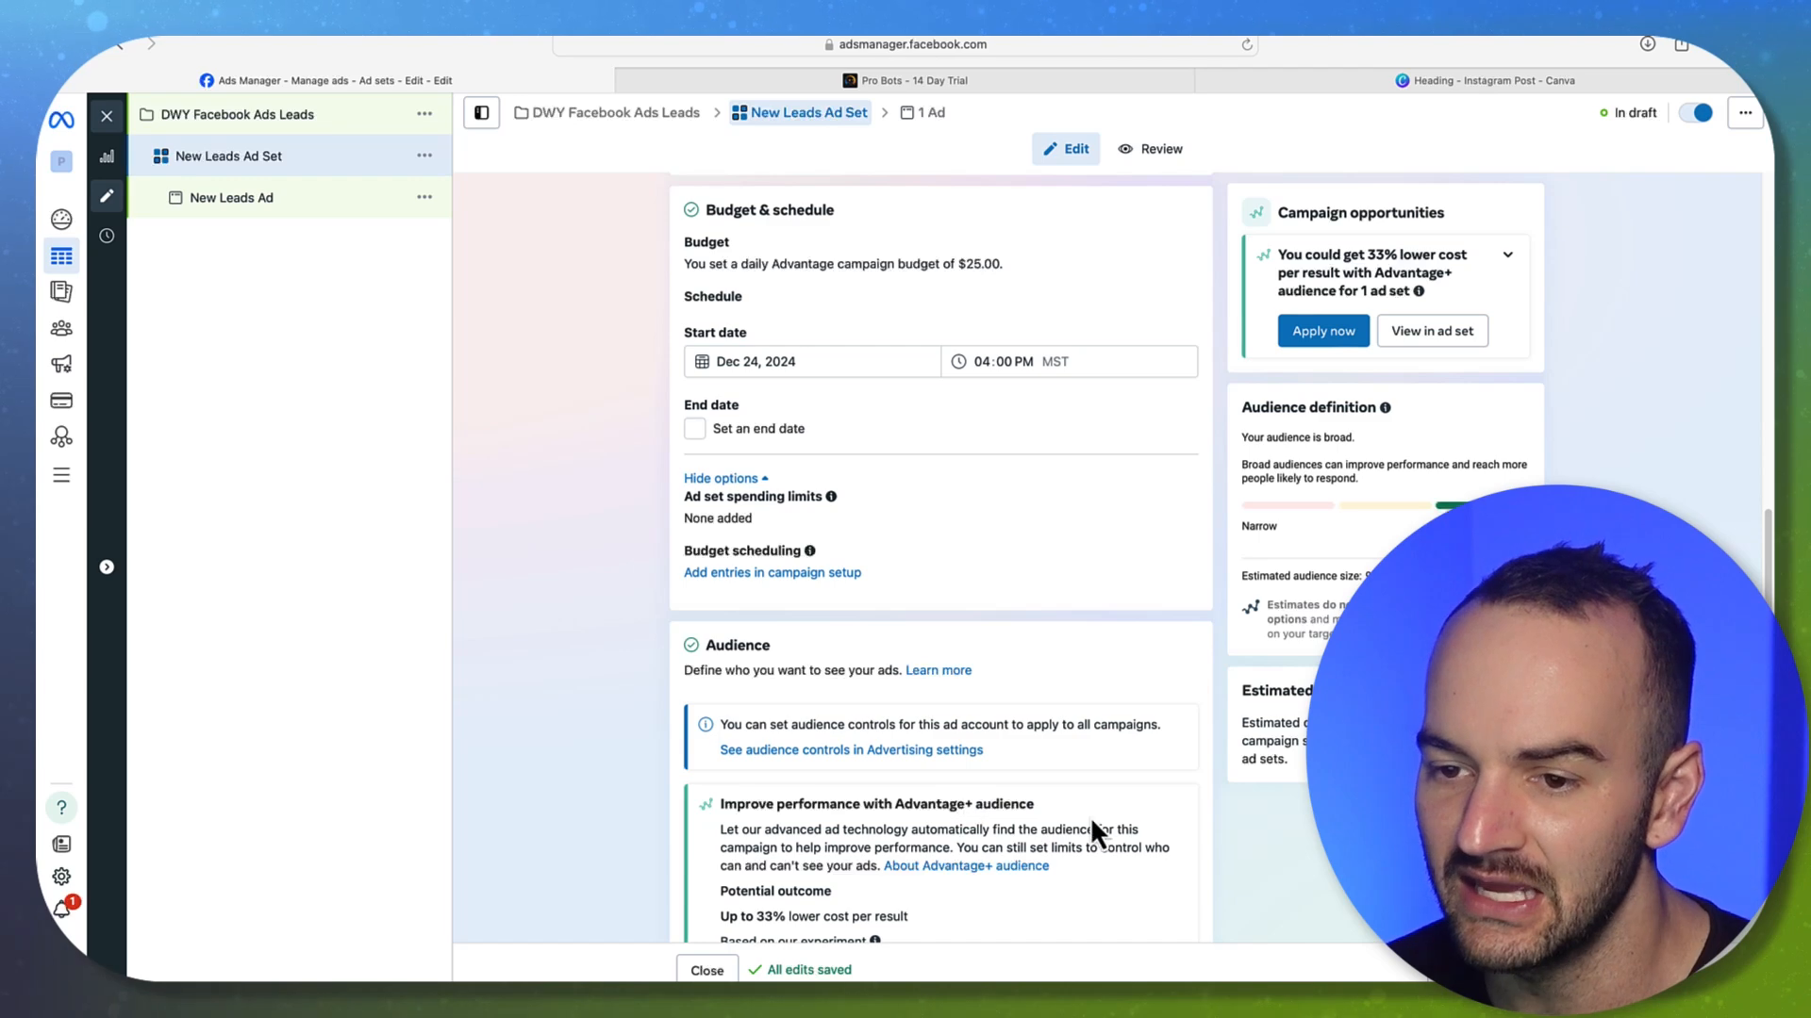
scroll(1085, 811, "down", 10)
scroll(794, 590, "up", 20)
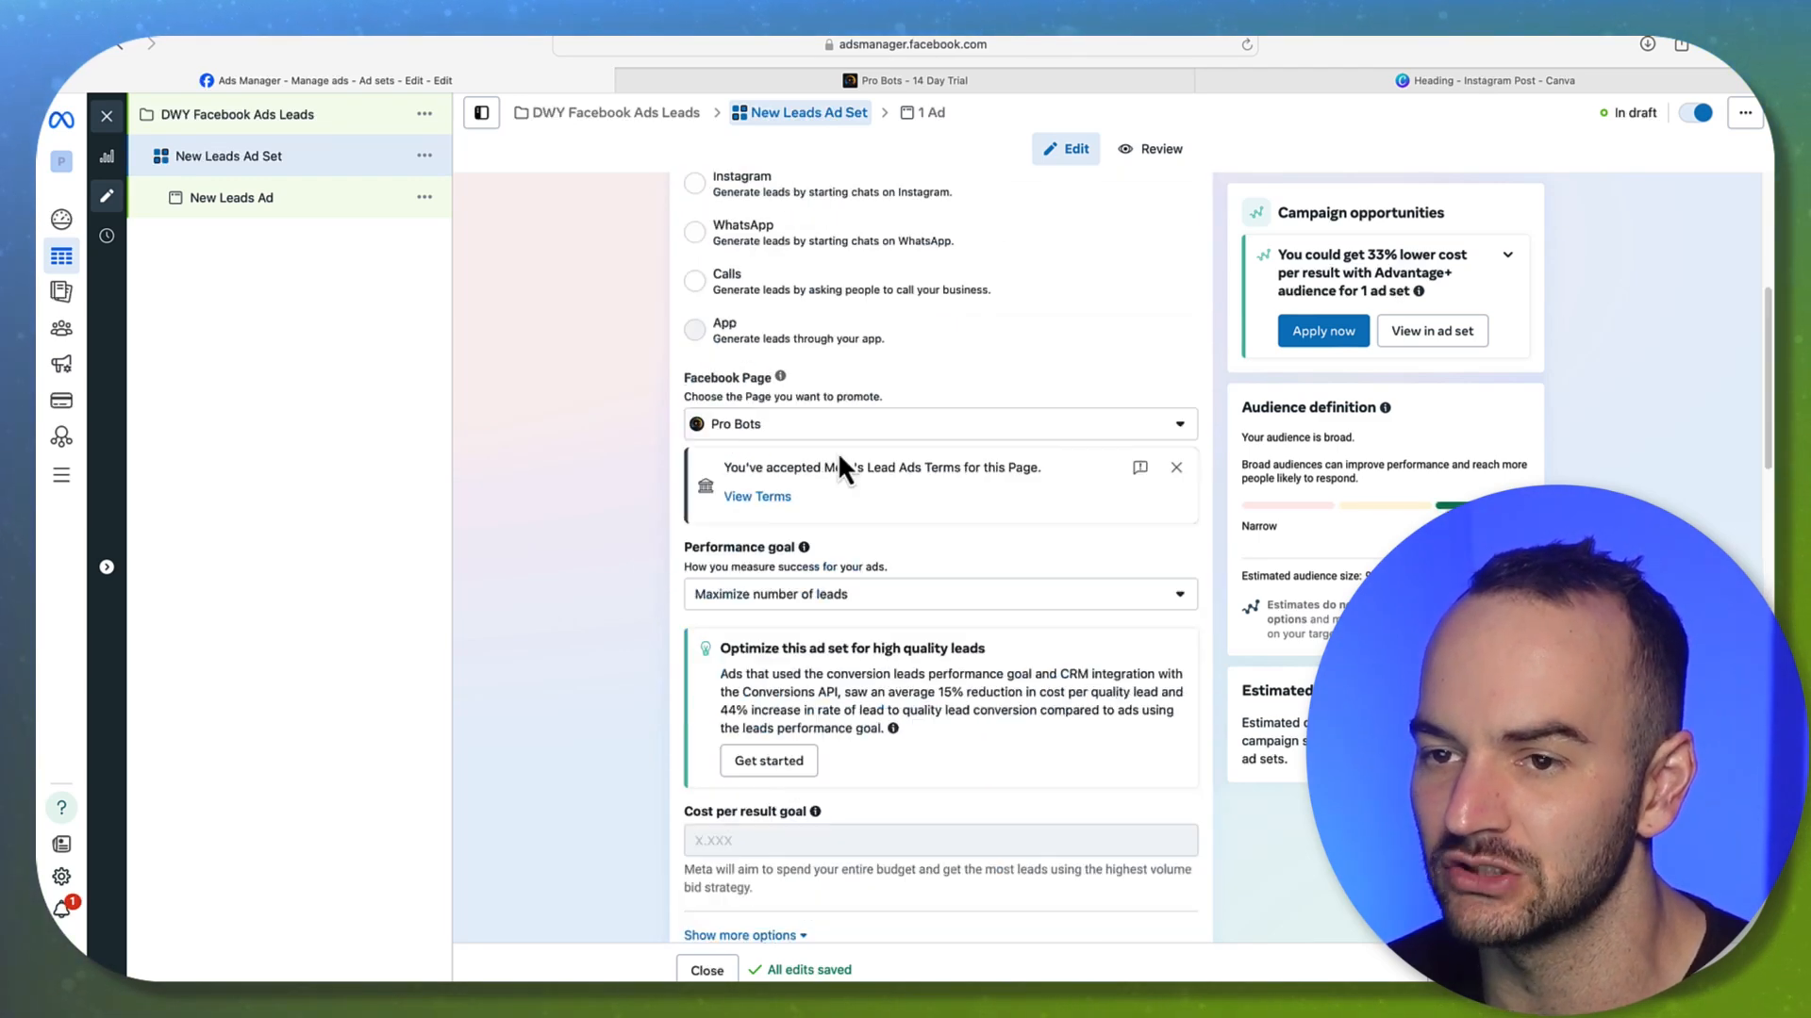
Rename the ad set to 'US - 37+'
left_click_drag(822, 247, 525, 225)
type("US - 37+")
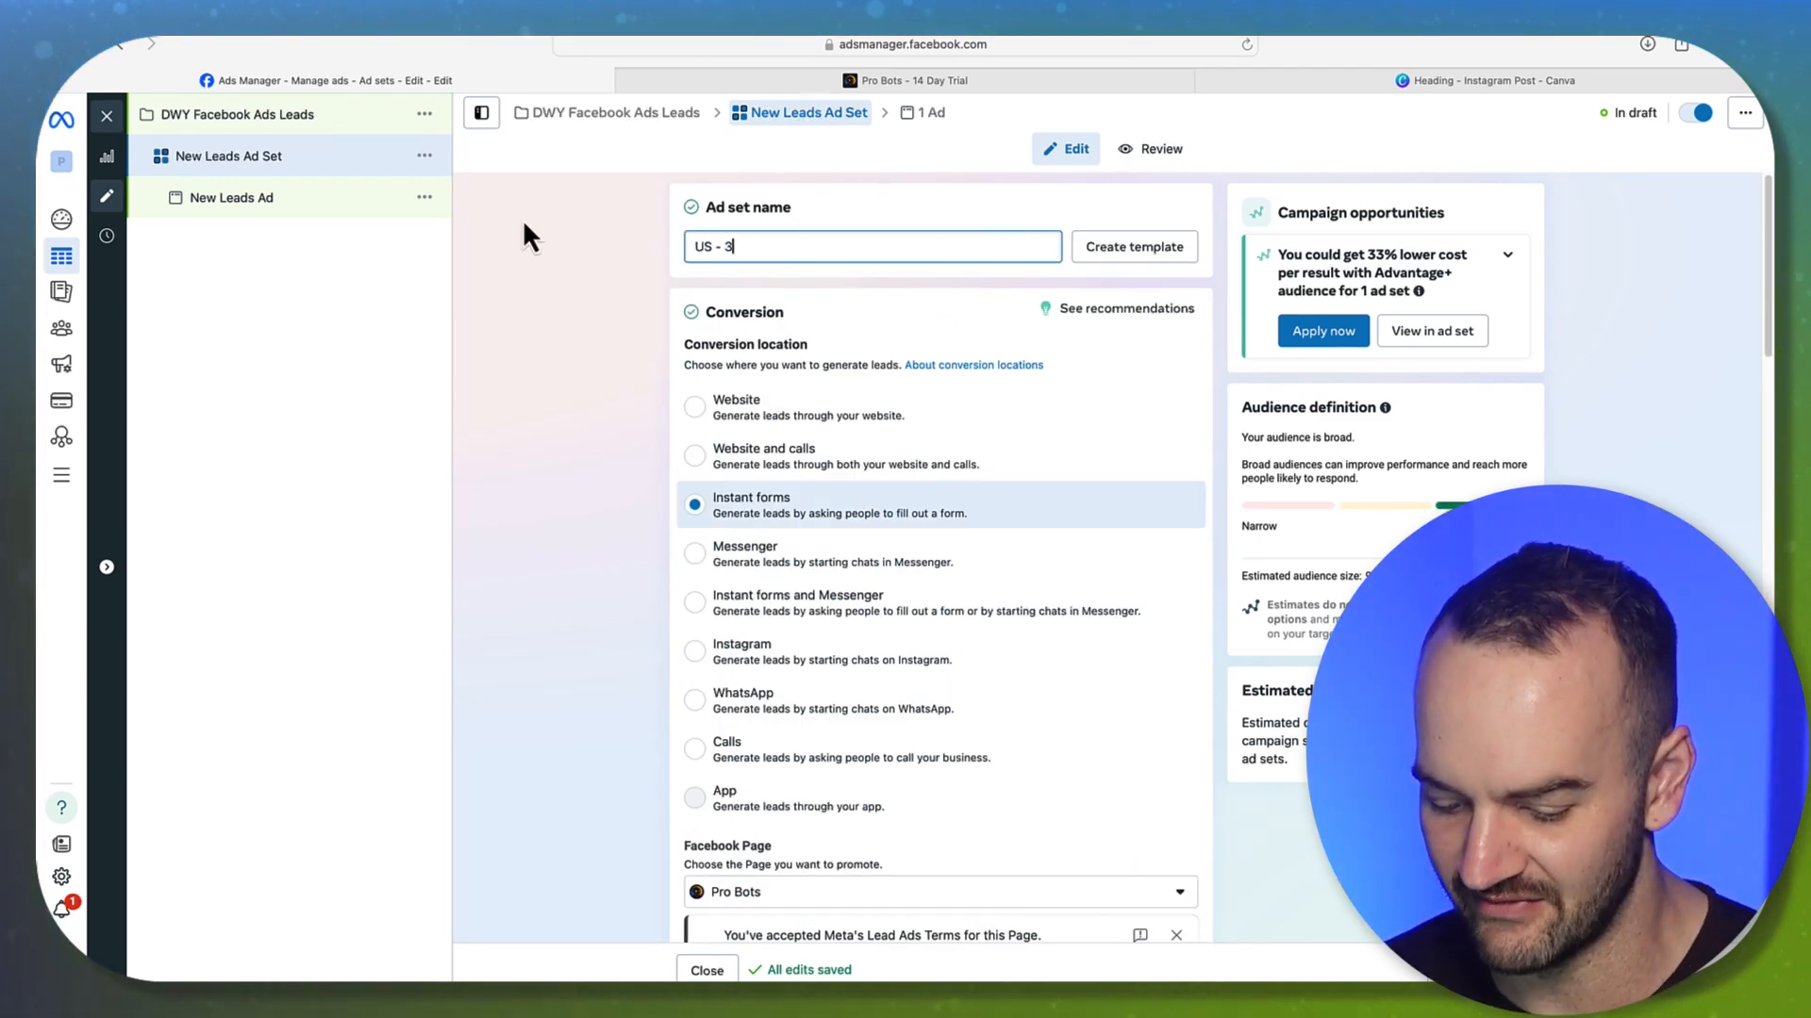
left_click(530, 316)
scroll(585, 499, "down", 2)
scroll(566, 518, "up", 2)
scroll(647, 712, "down", 8)
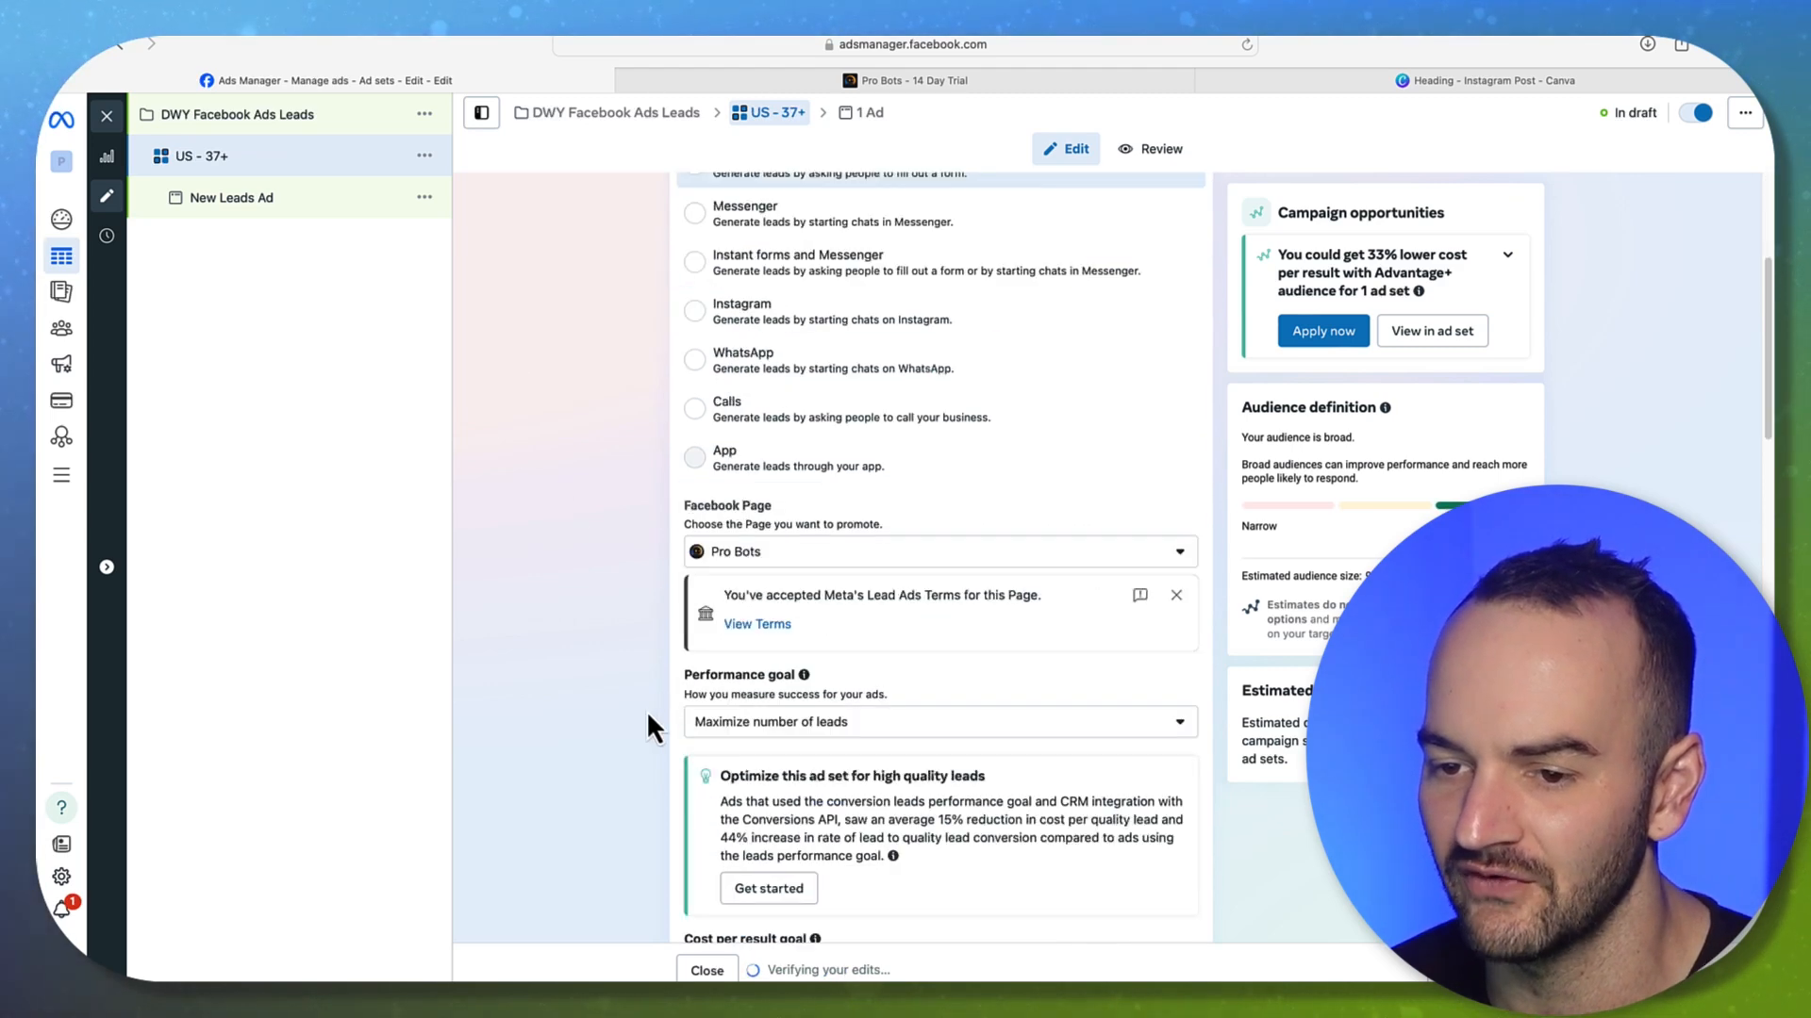
scroll(771, 751, "down", 4)
scroll(772, 759, "down", 10)
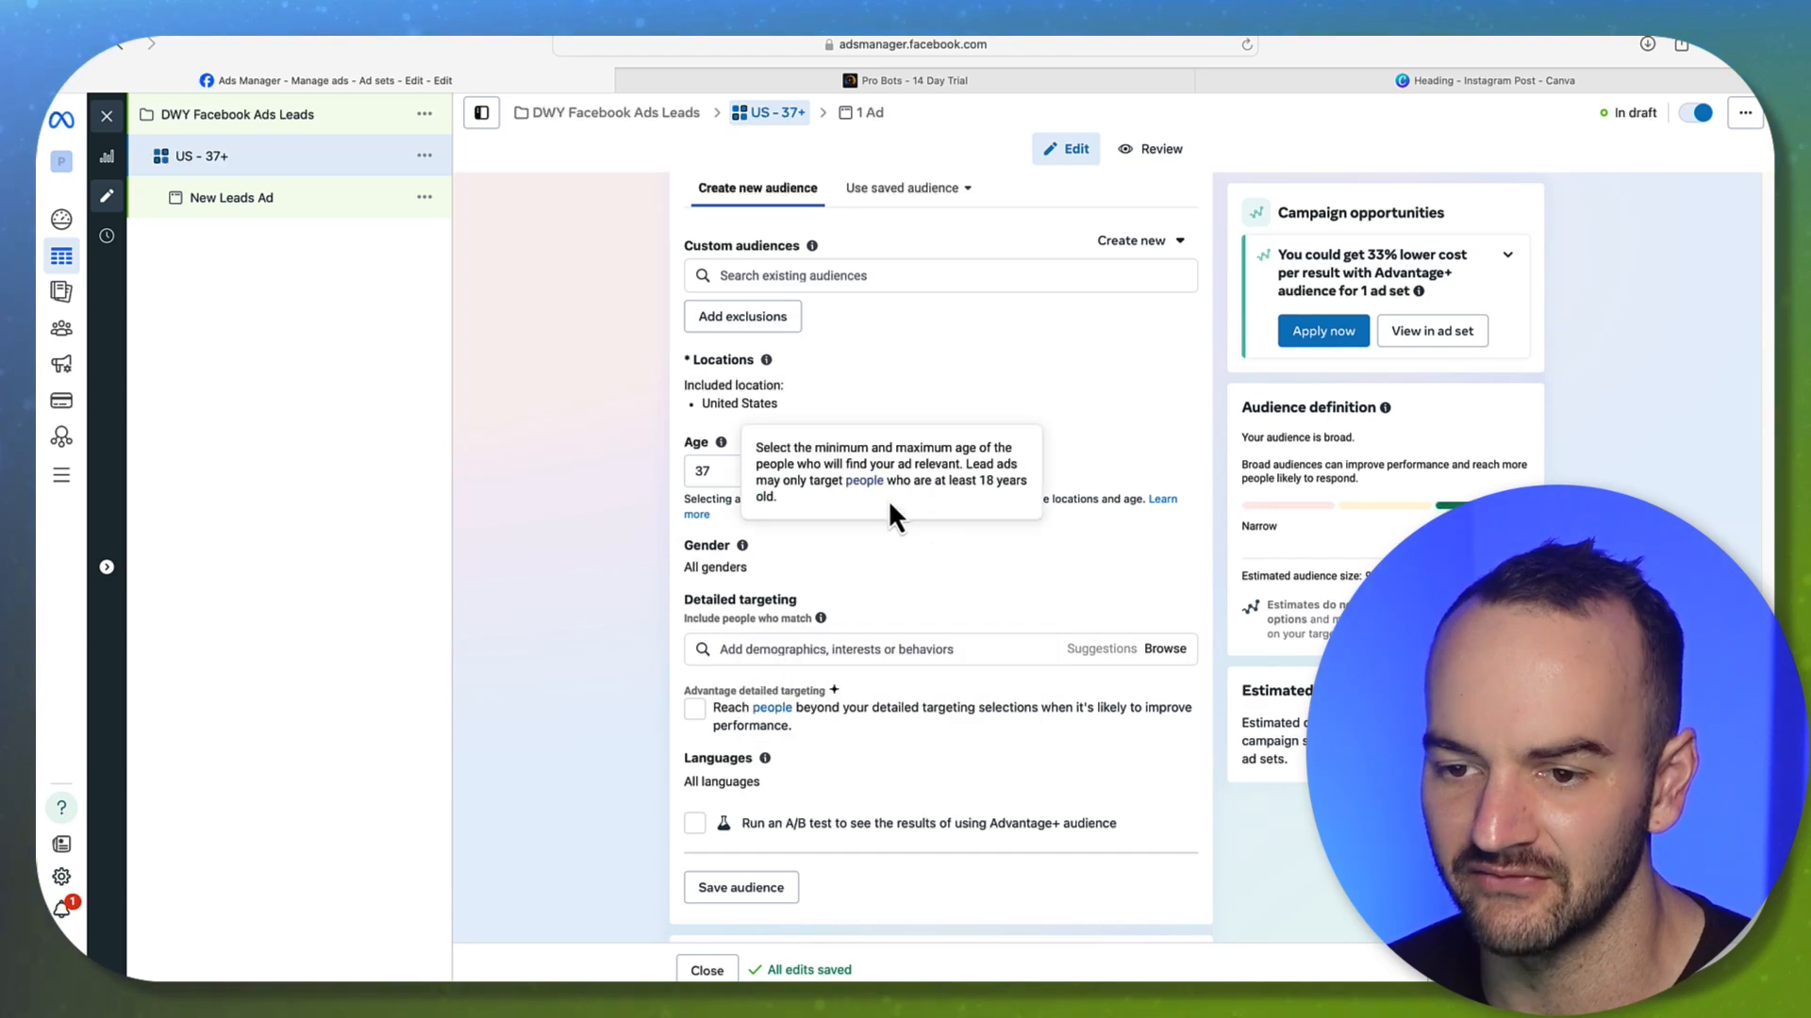
scroll(593, 521, "up", 20)
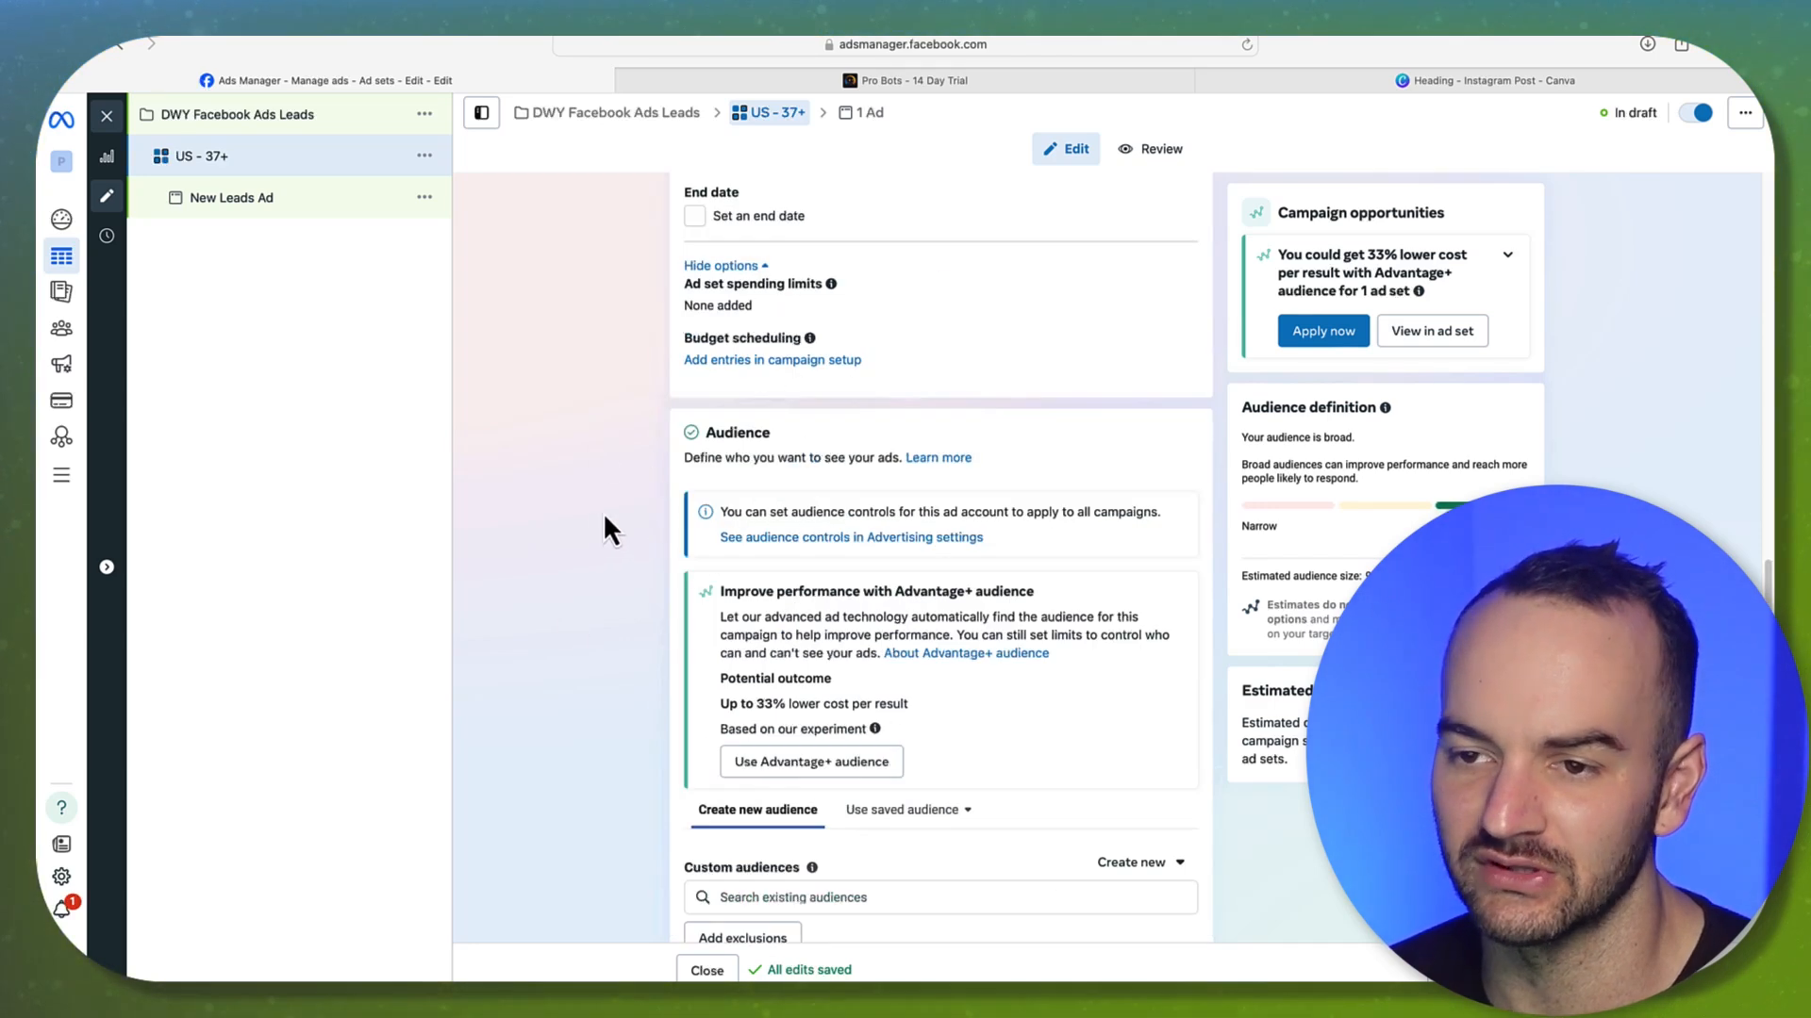
Replace the ad set name with 'Instant Forms'
left_click(787, 247)
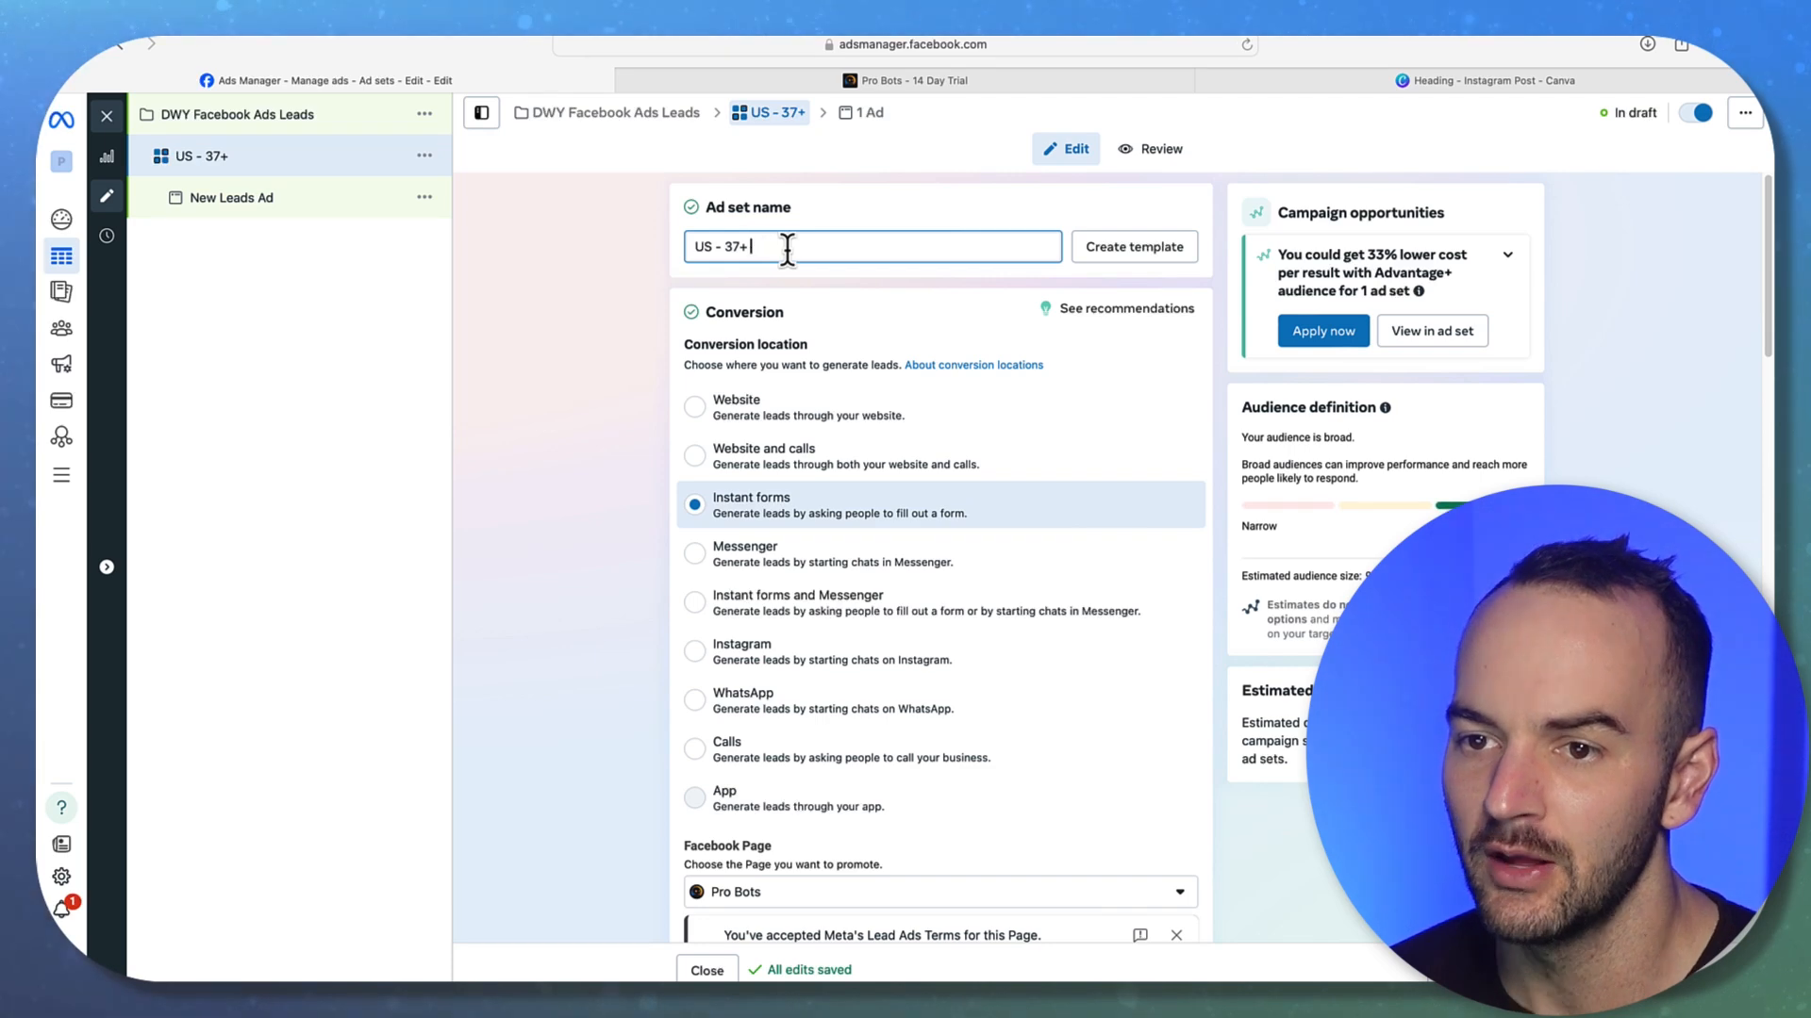
left_click(748, 294)
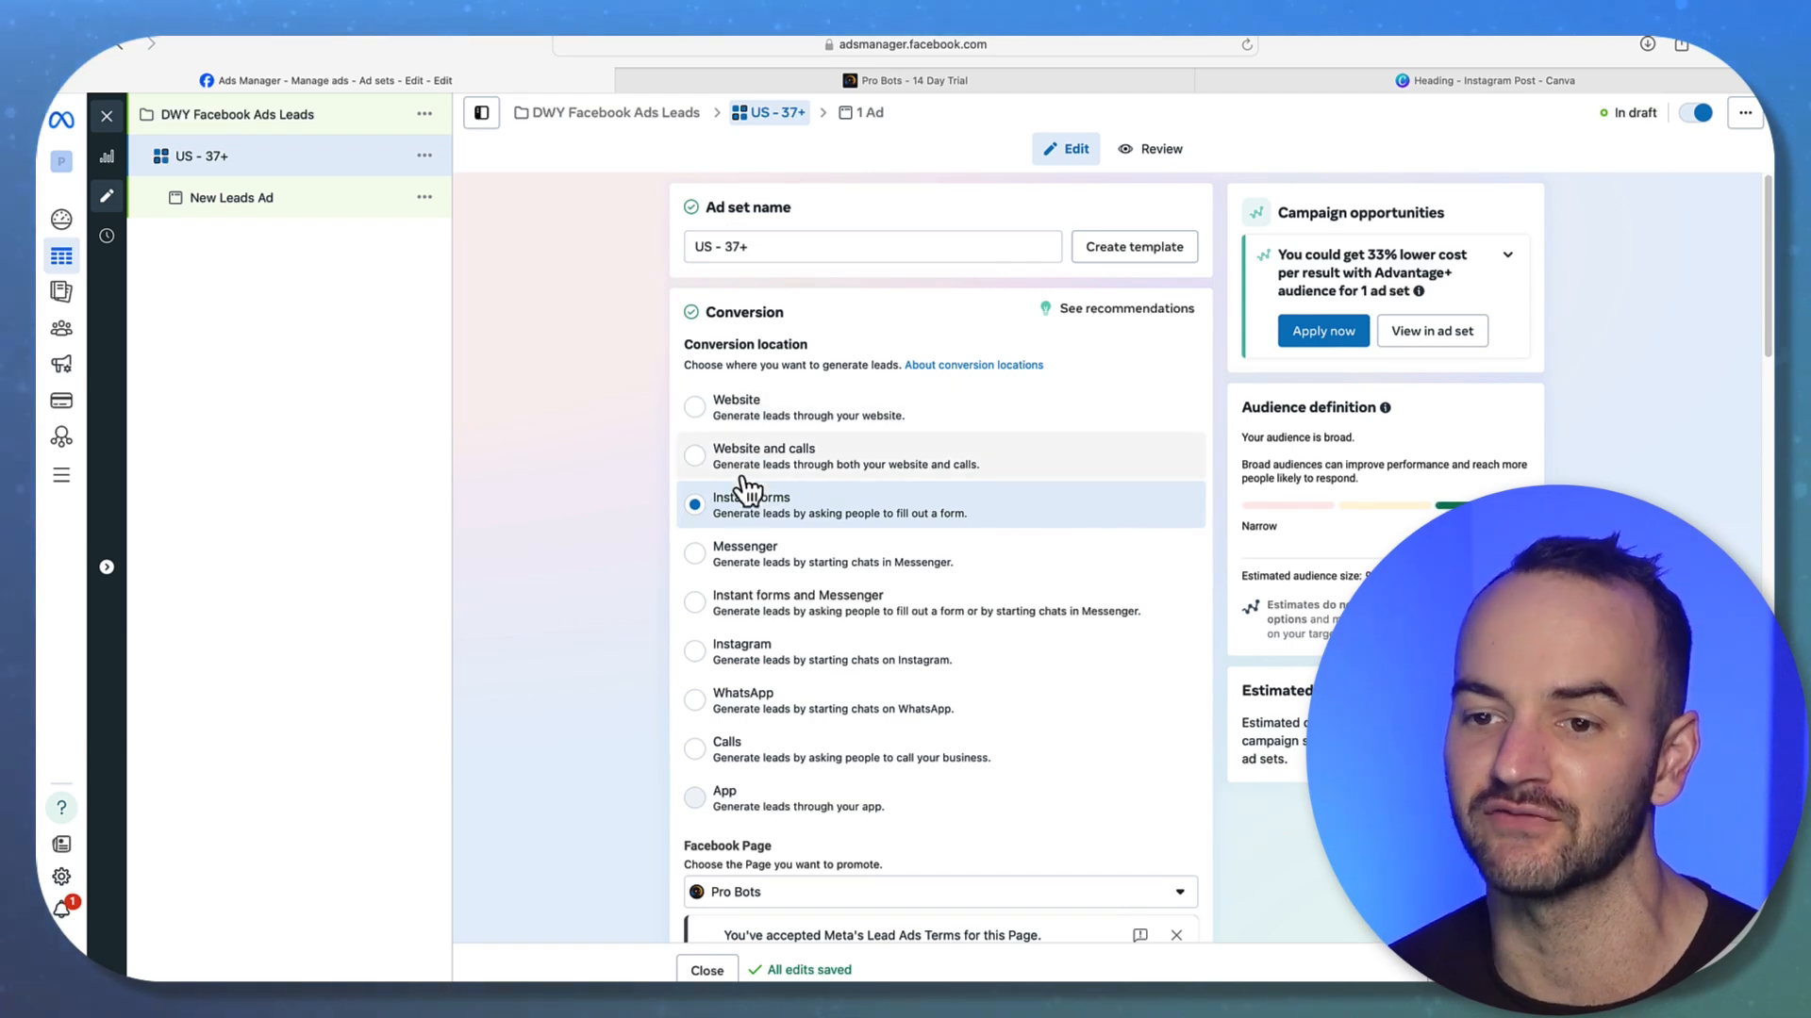
left_click(765, 247)
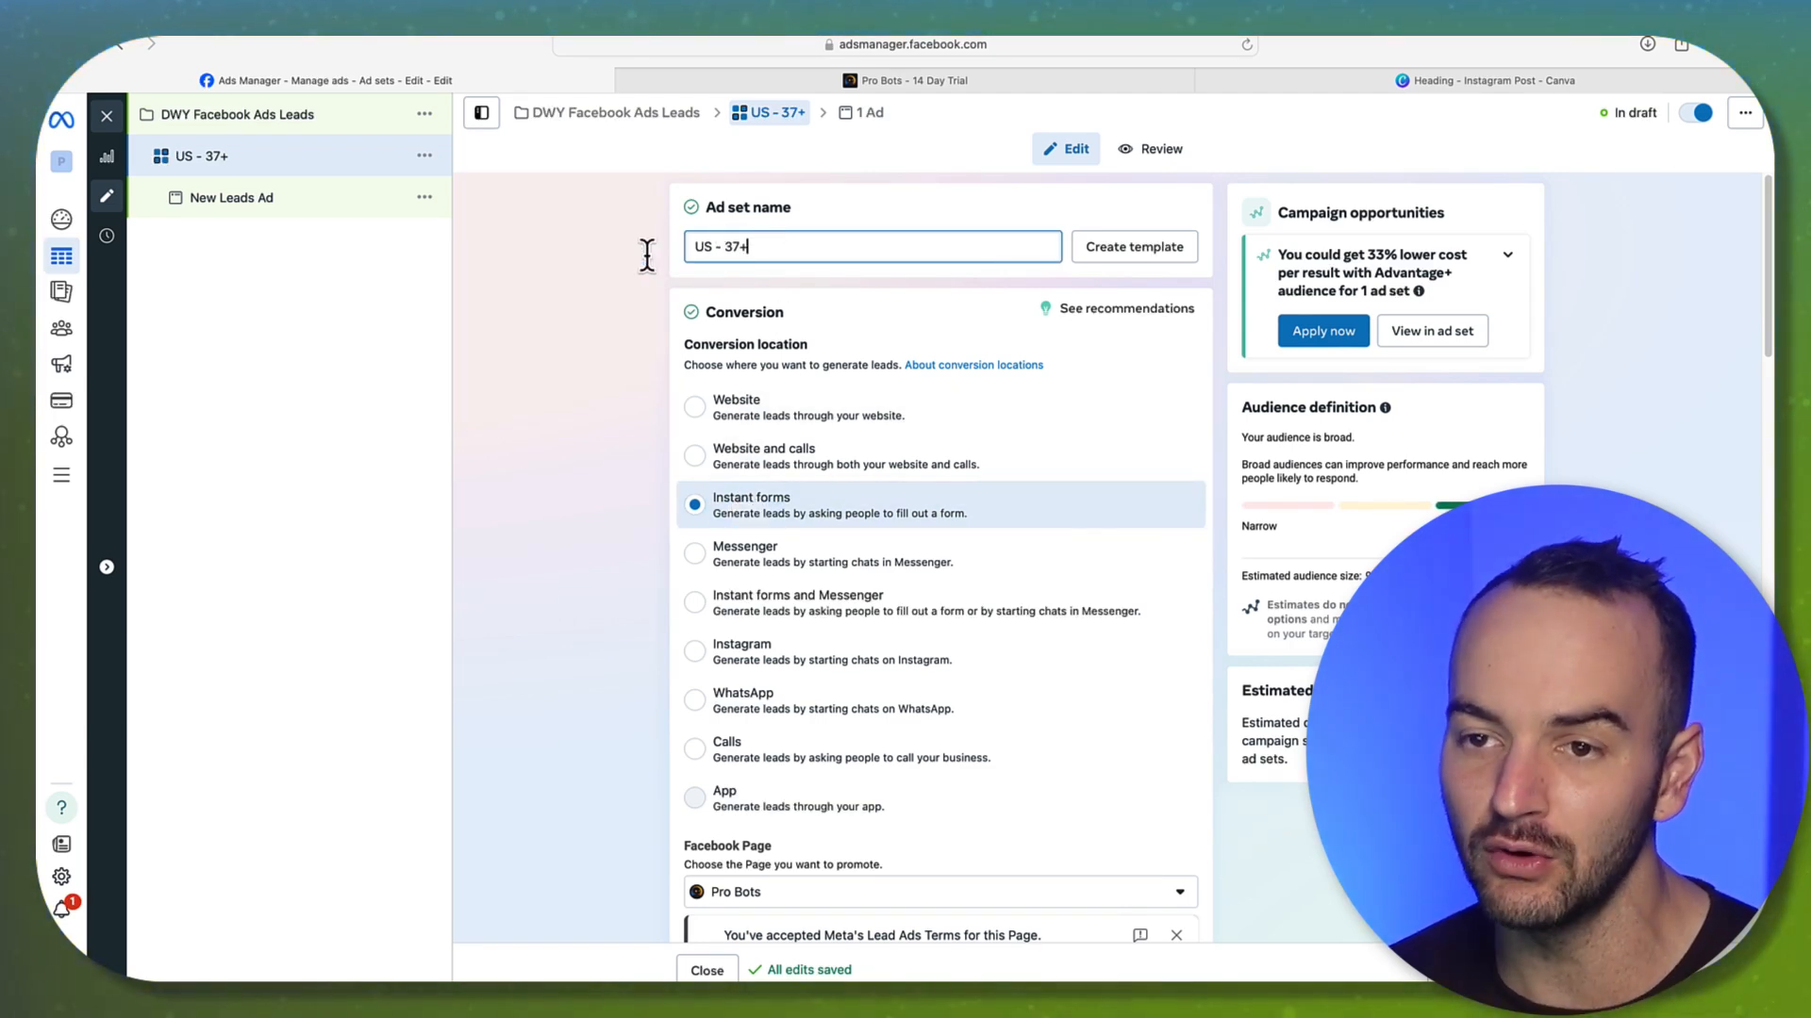
key("super+a")
key("BackSpace")
type("Instan")
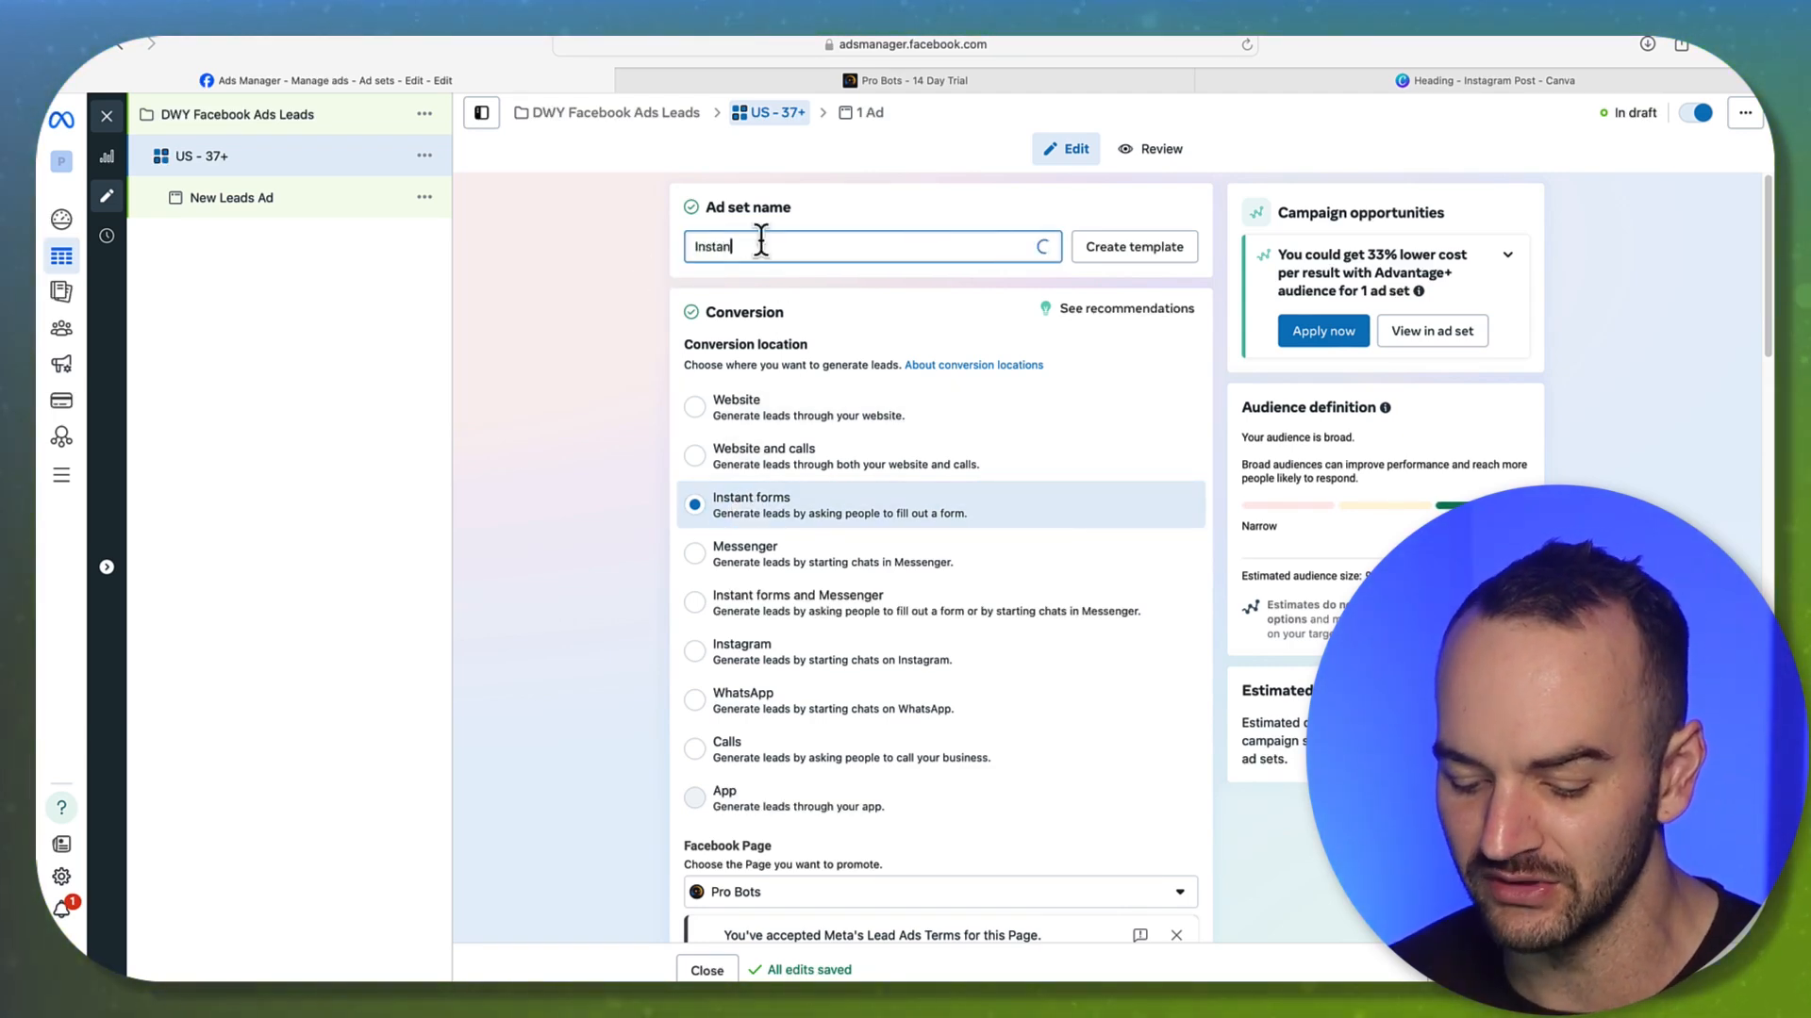
type("t Forms")
left_click(571, 302)
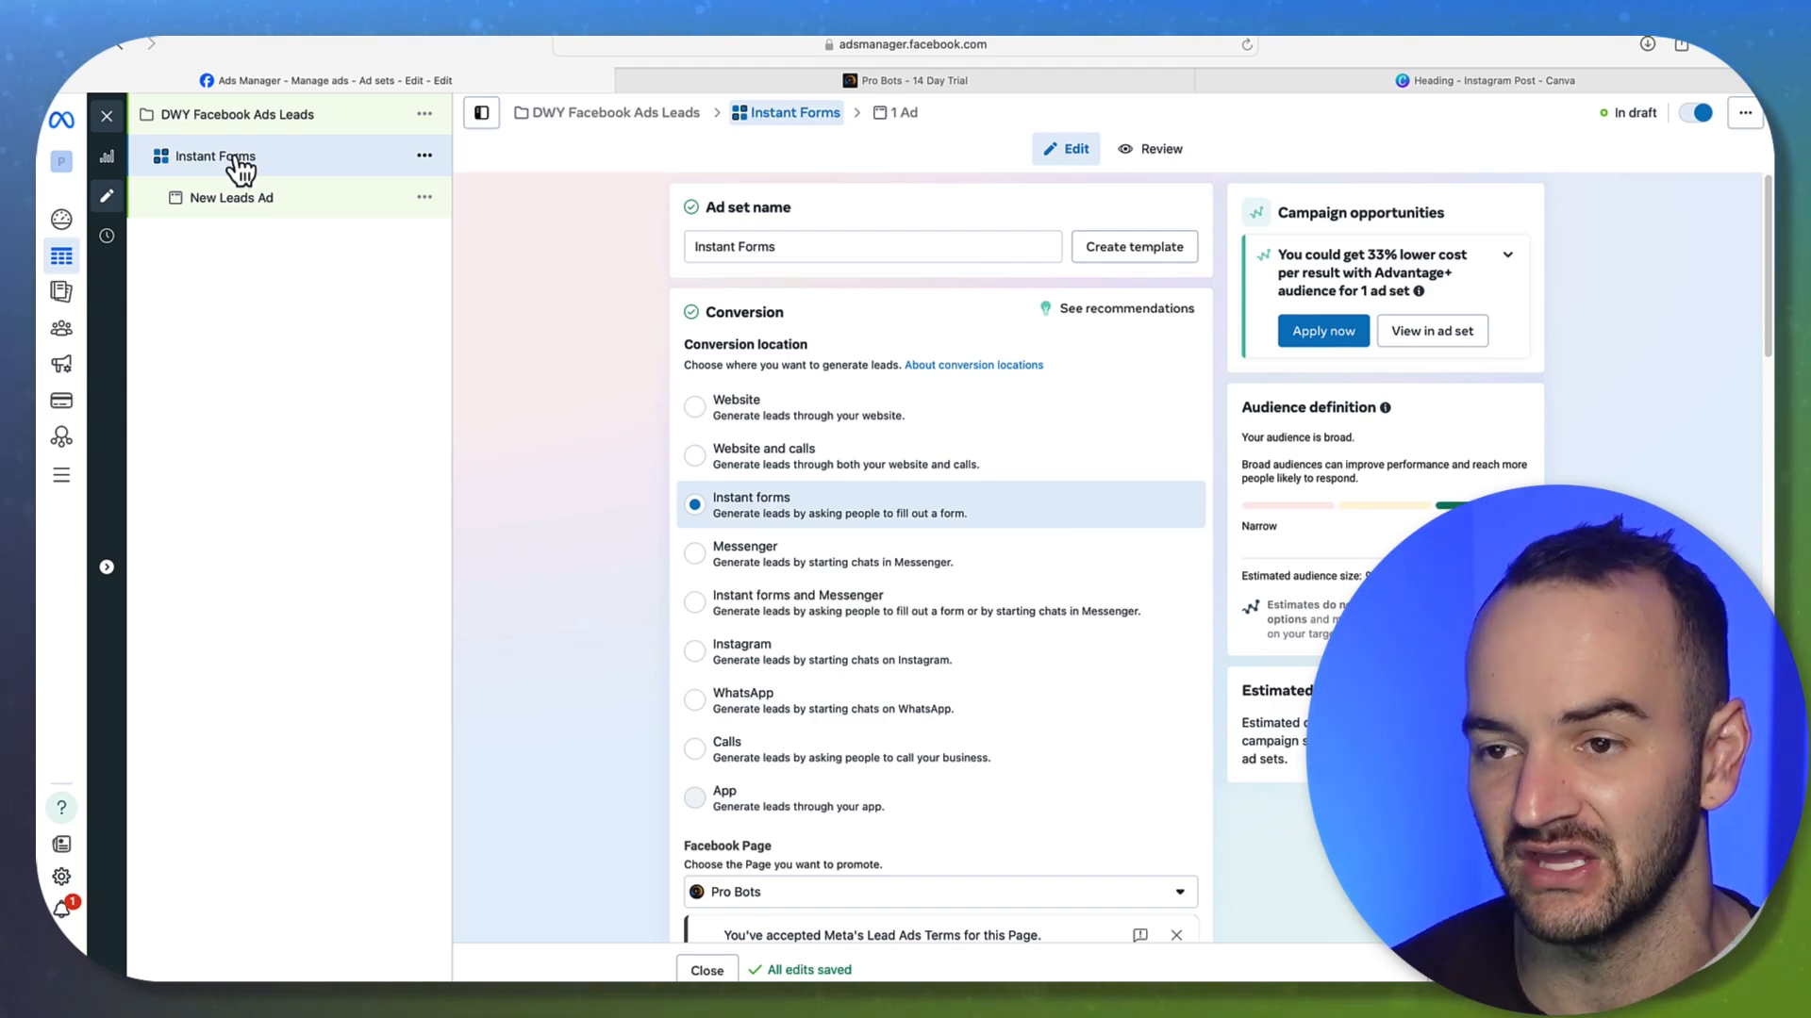
Check the Instant Forms name, review the form, and continue to the New Leads Ad
double_click(709, 247)
left_click(809, 249)
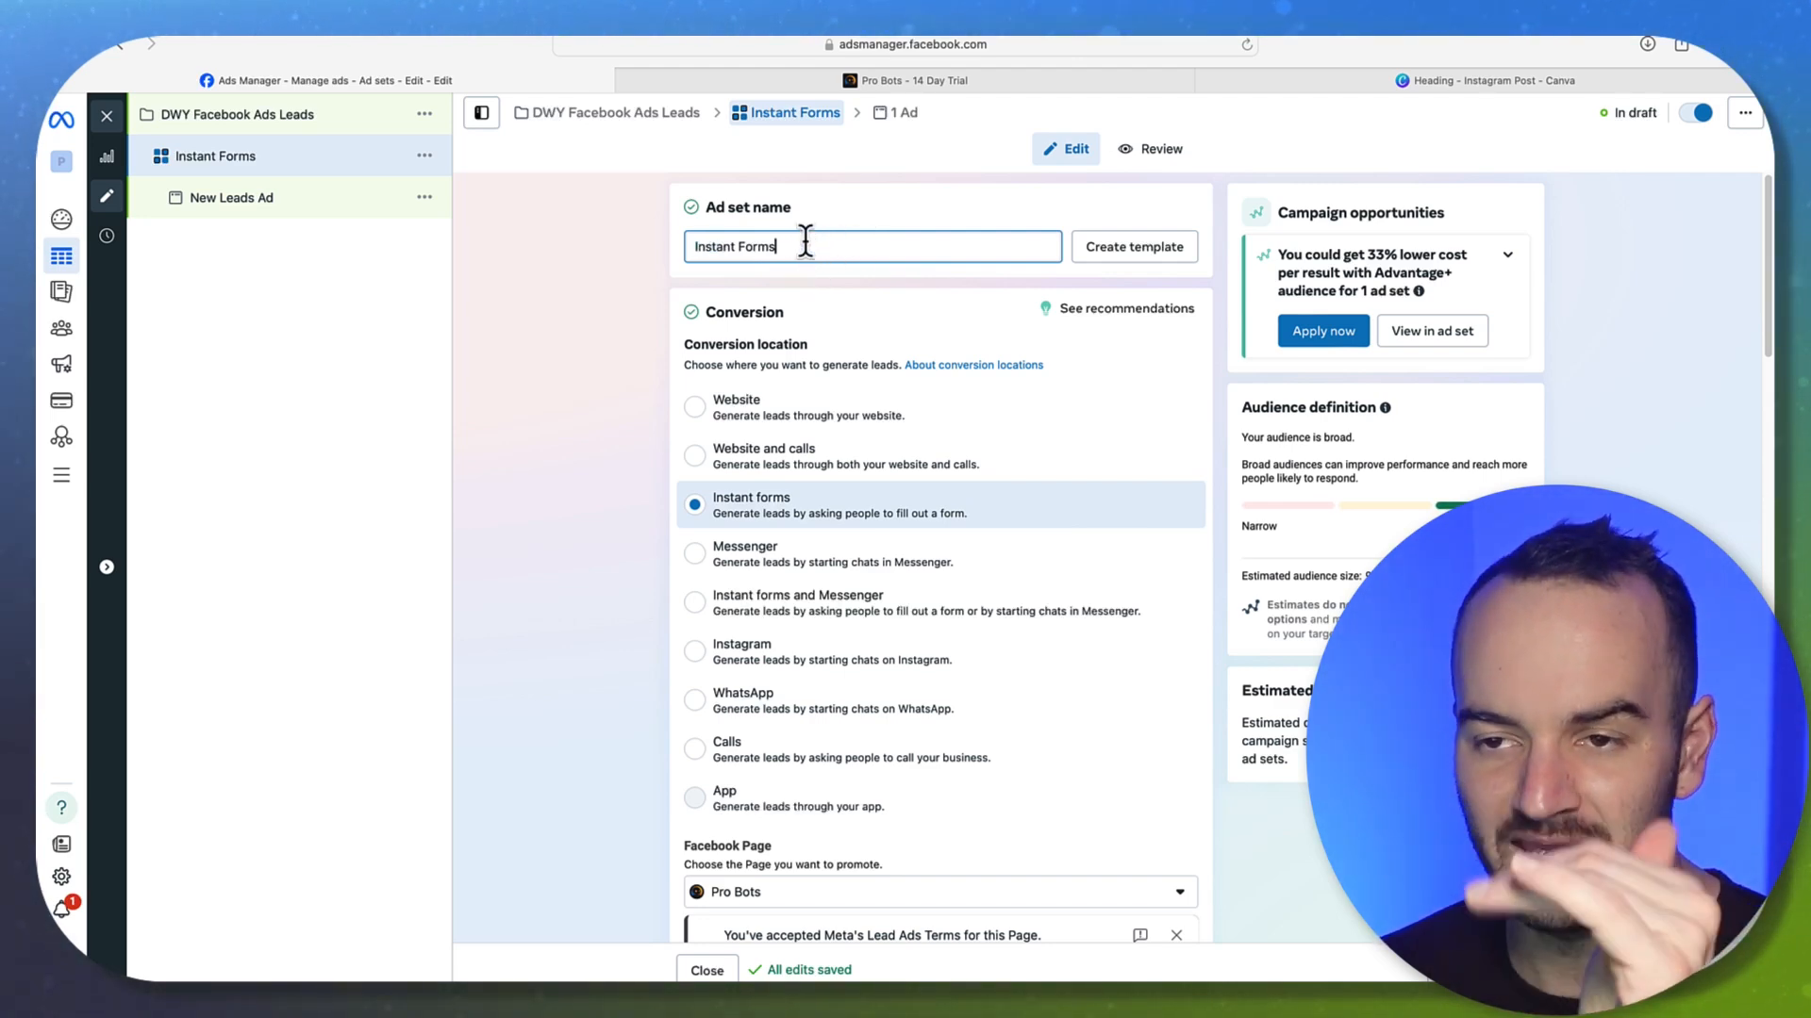
left_click_drag(796, 246, 687, 244)
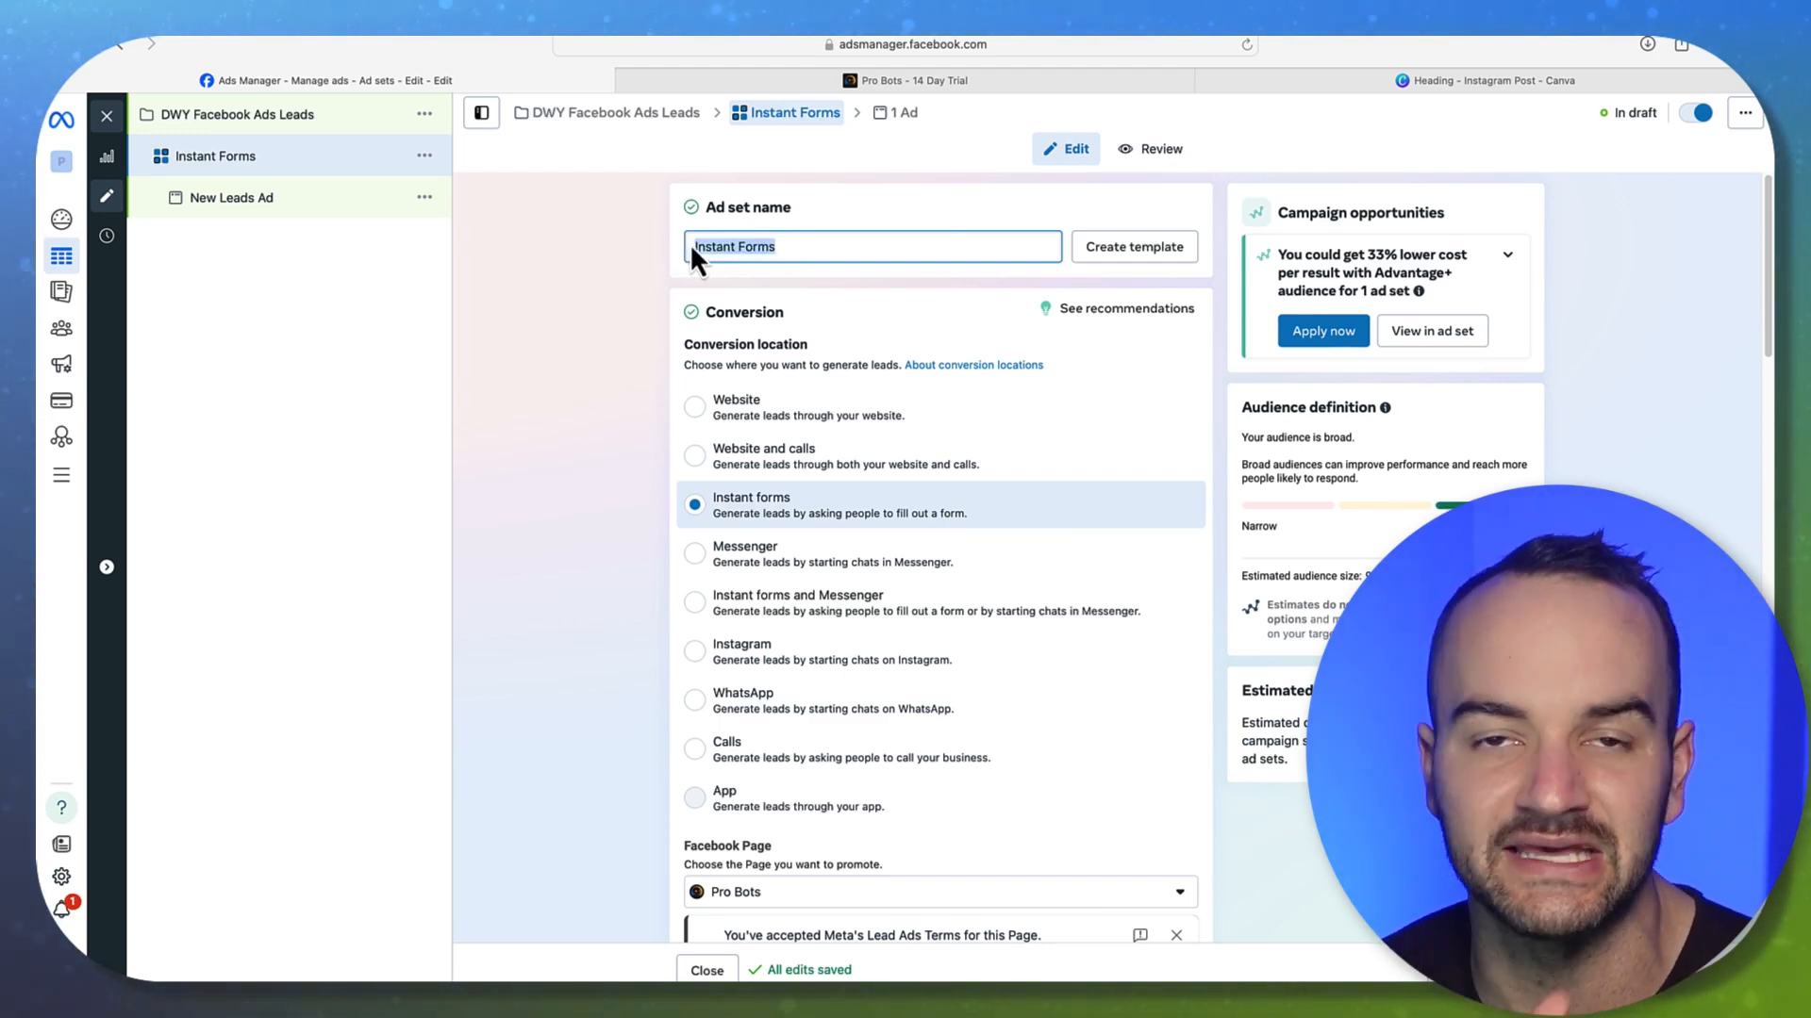
left_click(596, 282)
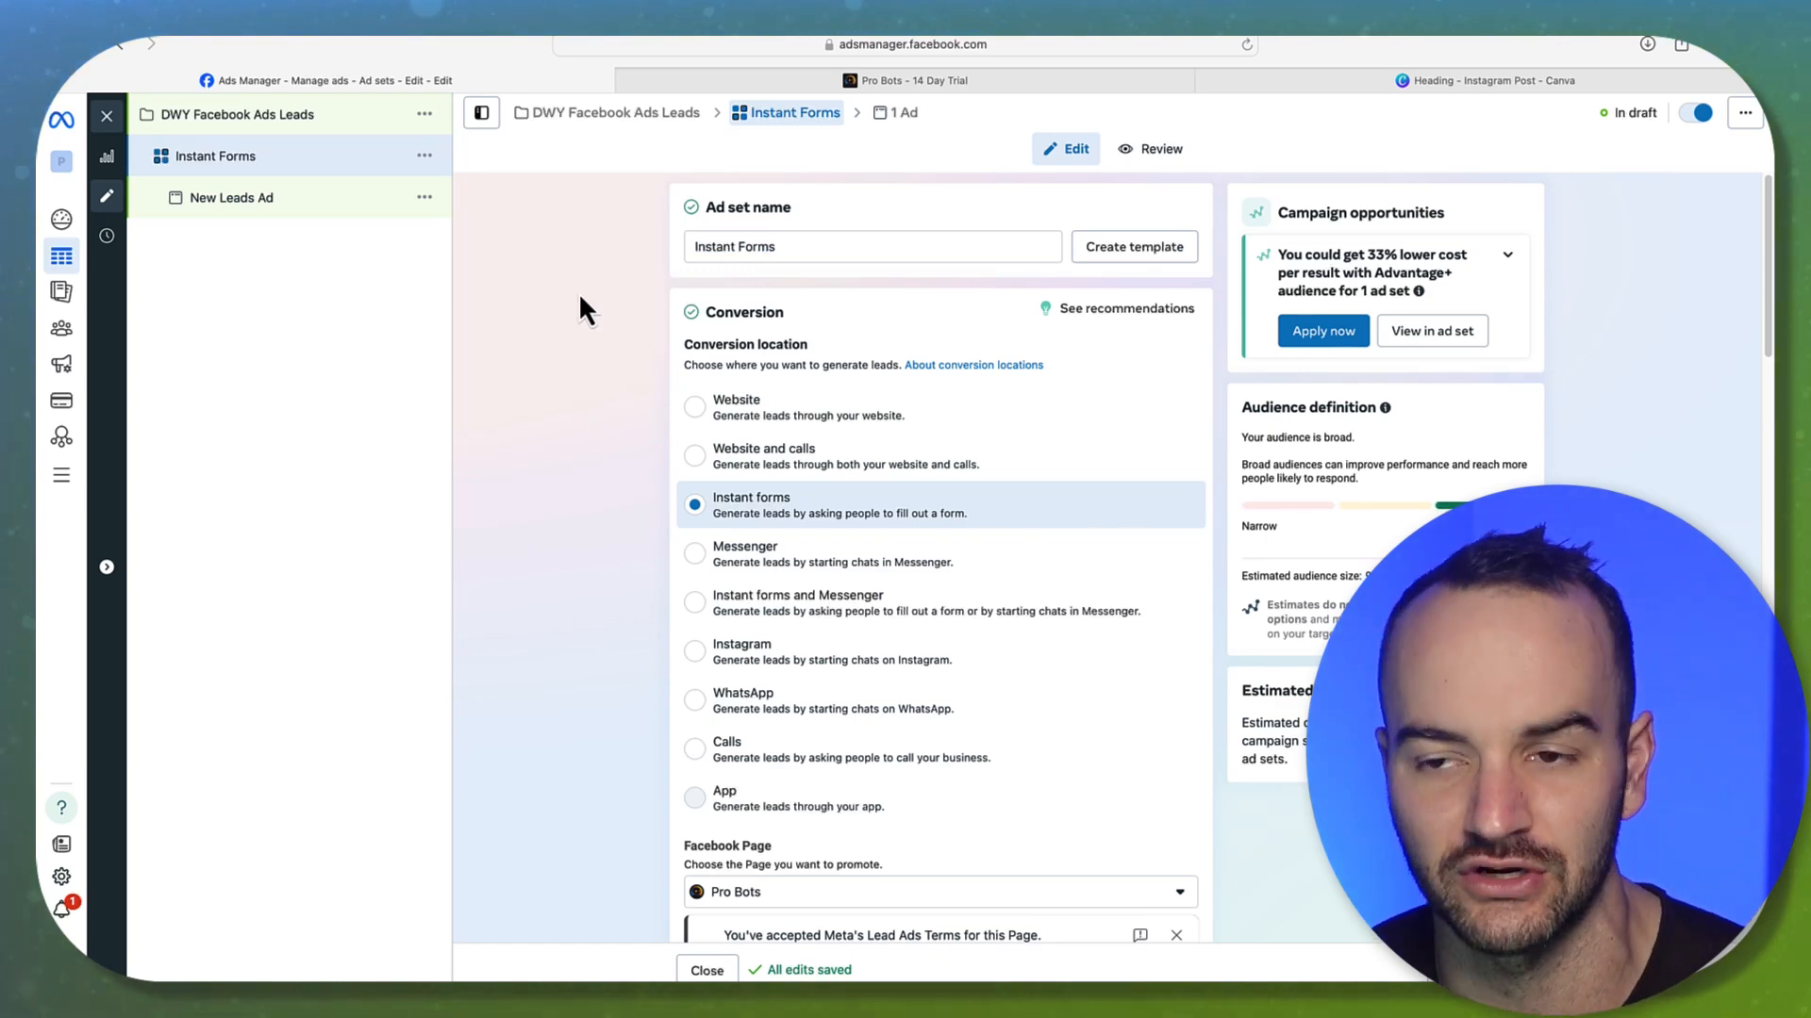
scroll(581, 298, "down", 5)
scroll(592, 326, "down", 11)
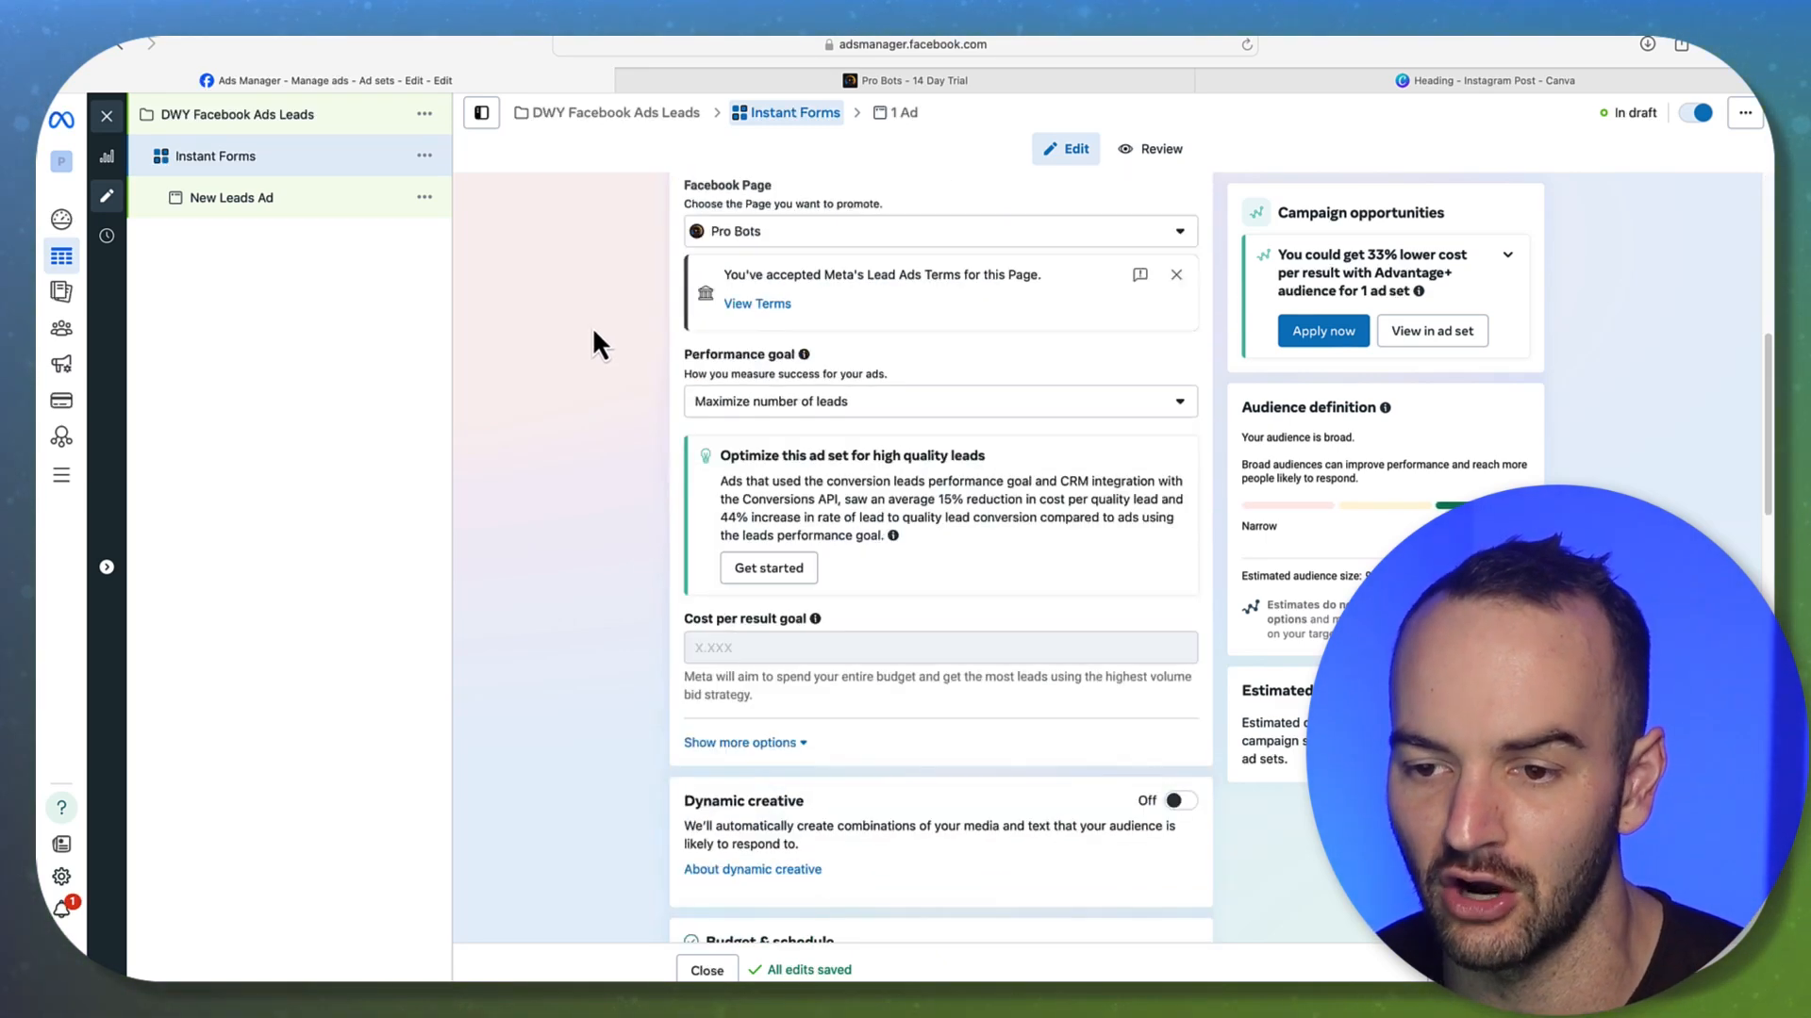
scroll(590, 495, "down", 8)
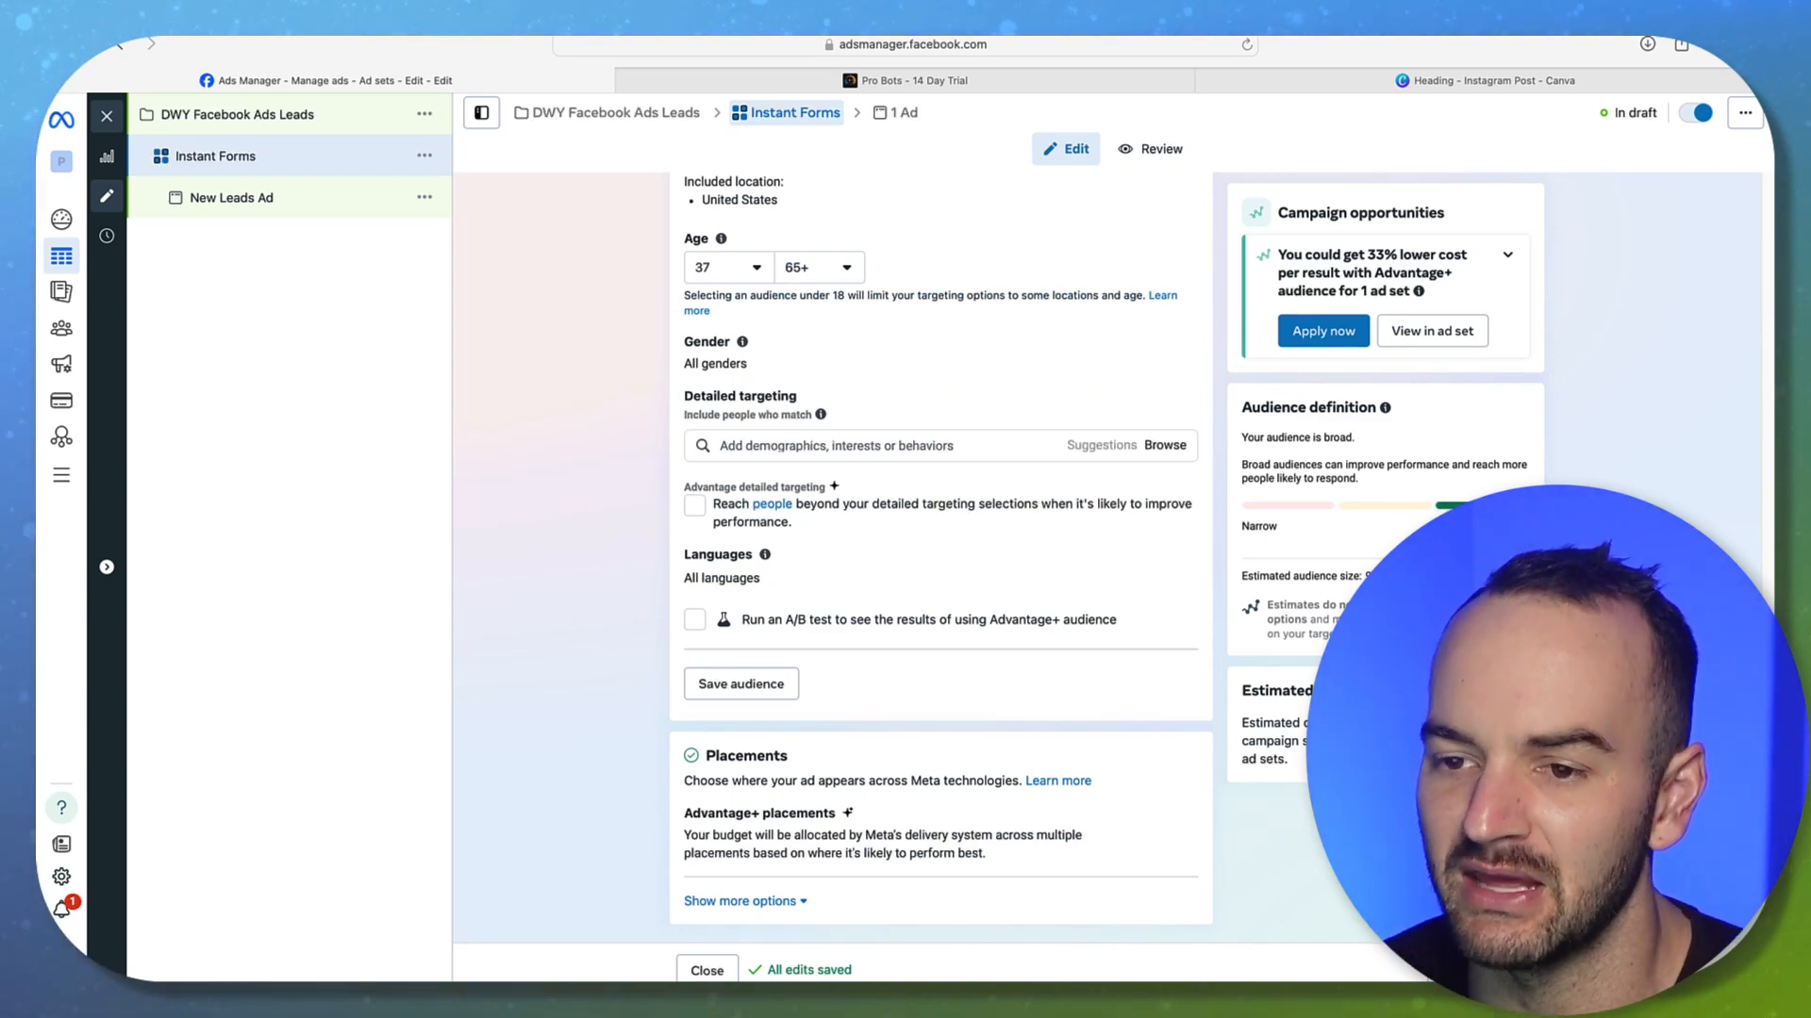
left_click(1512, 970)
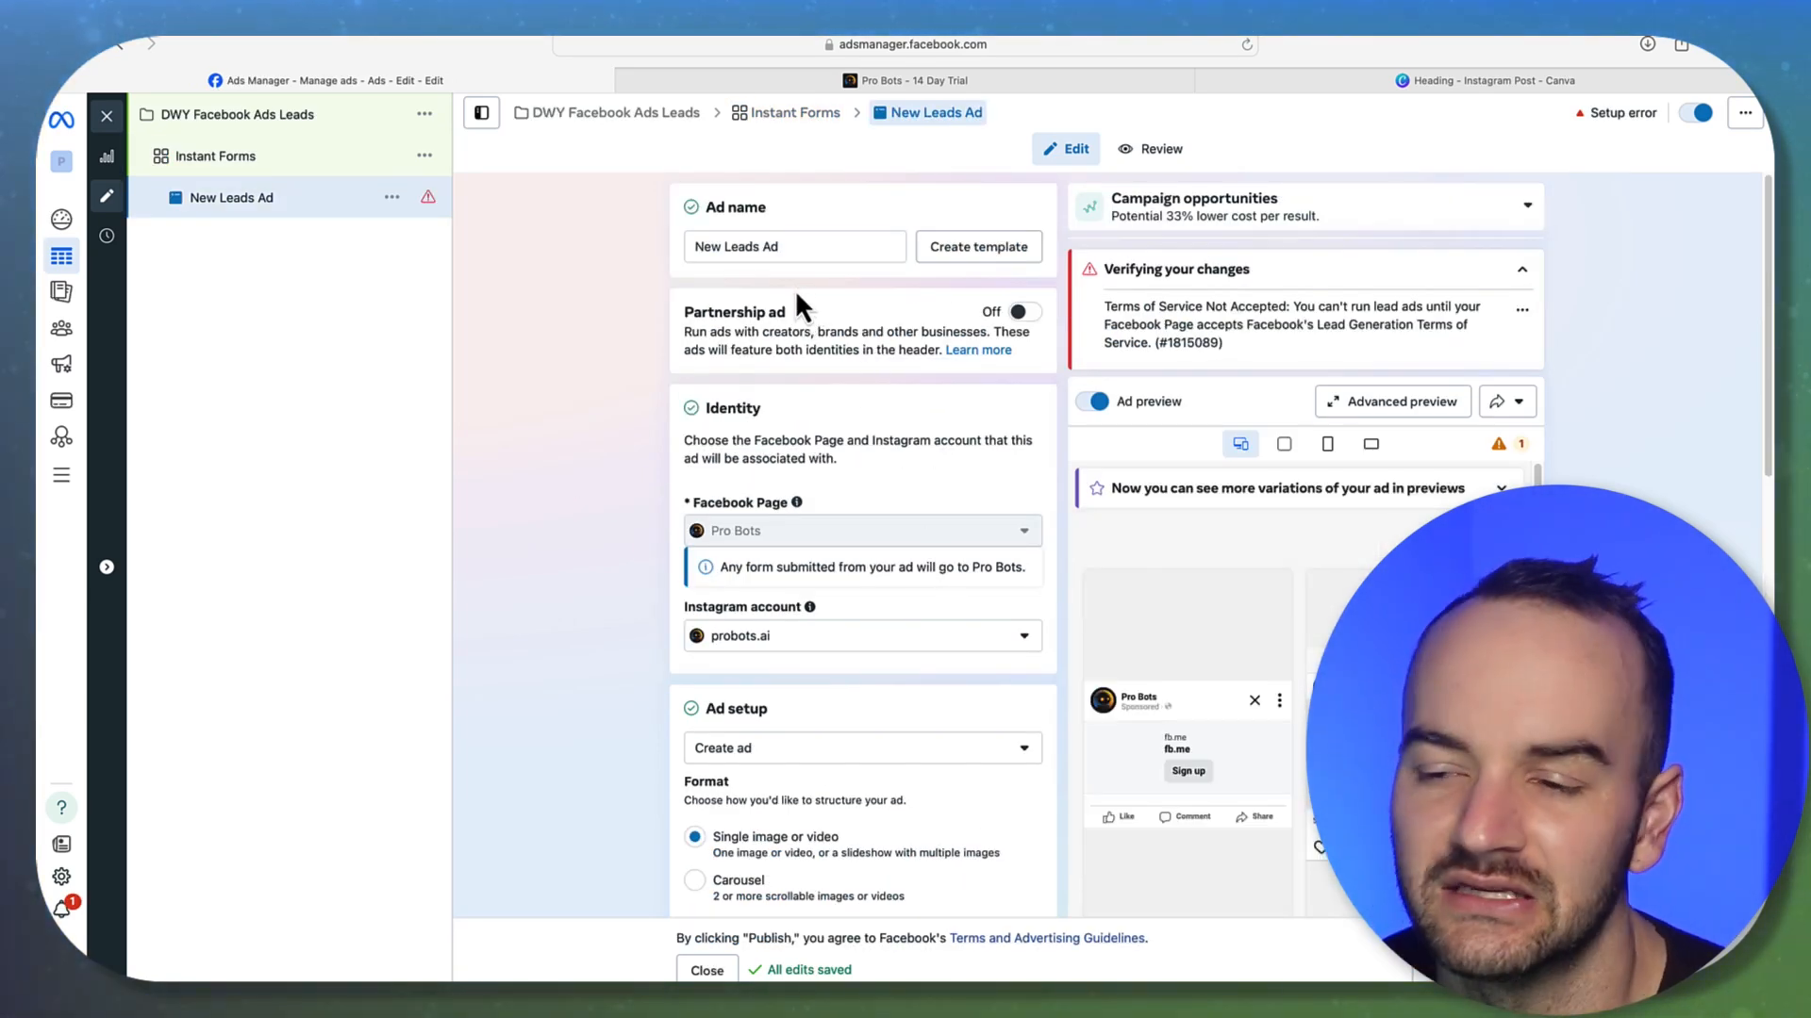
Scroll the New Leads Ad editor to Ad creative, then switch to the Canva tab
left_click_drag(792, 249, 592, 236)
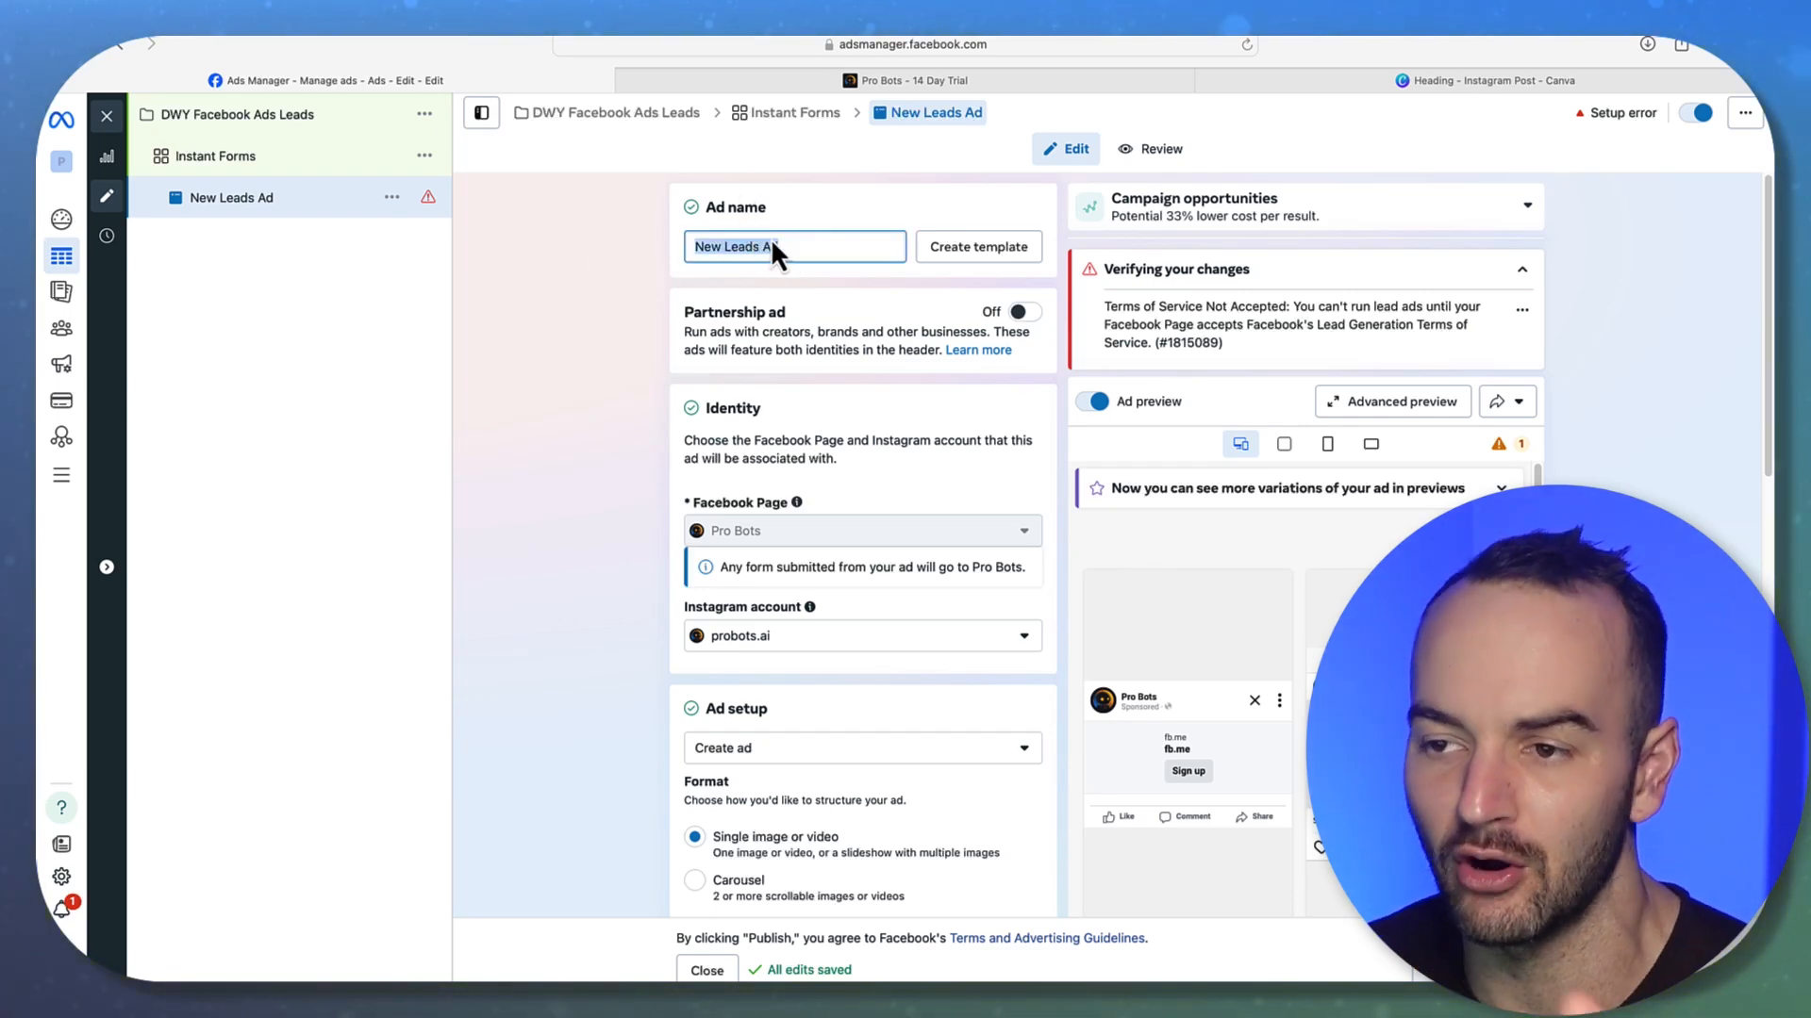
left_click(592, 423)
scroll(593, 423, "down", 3)
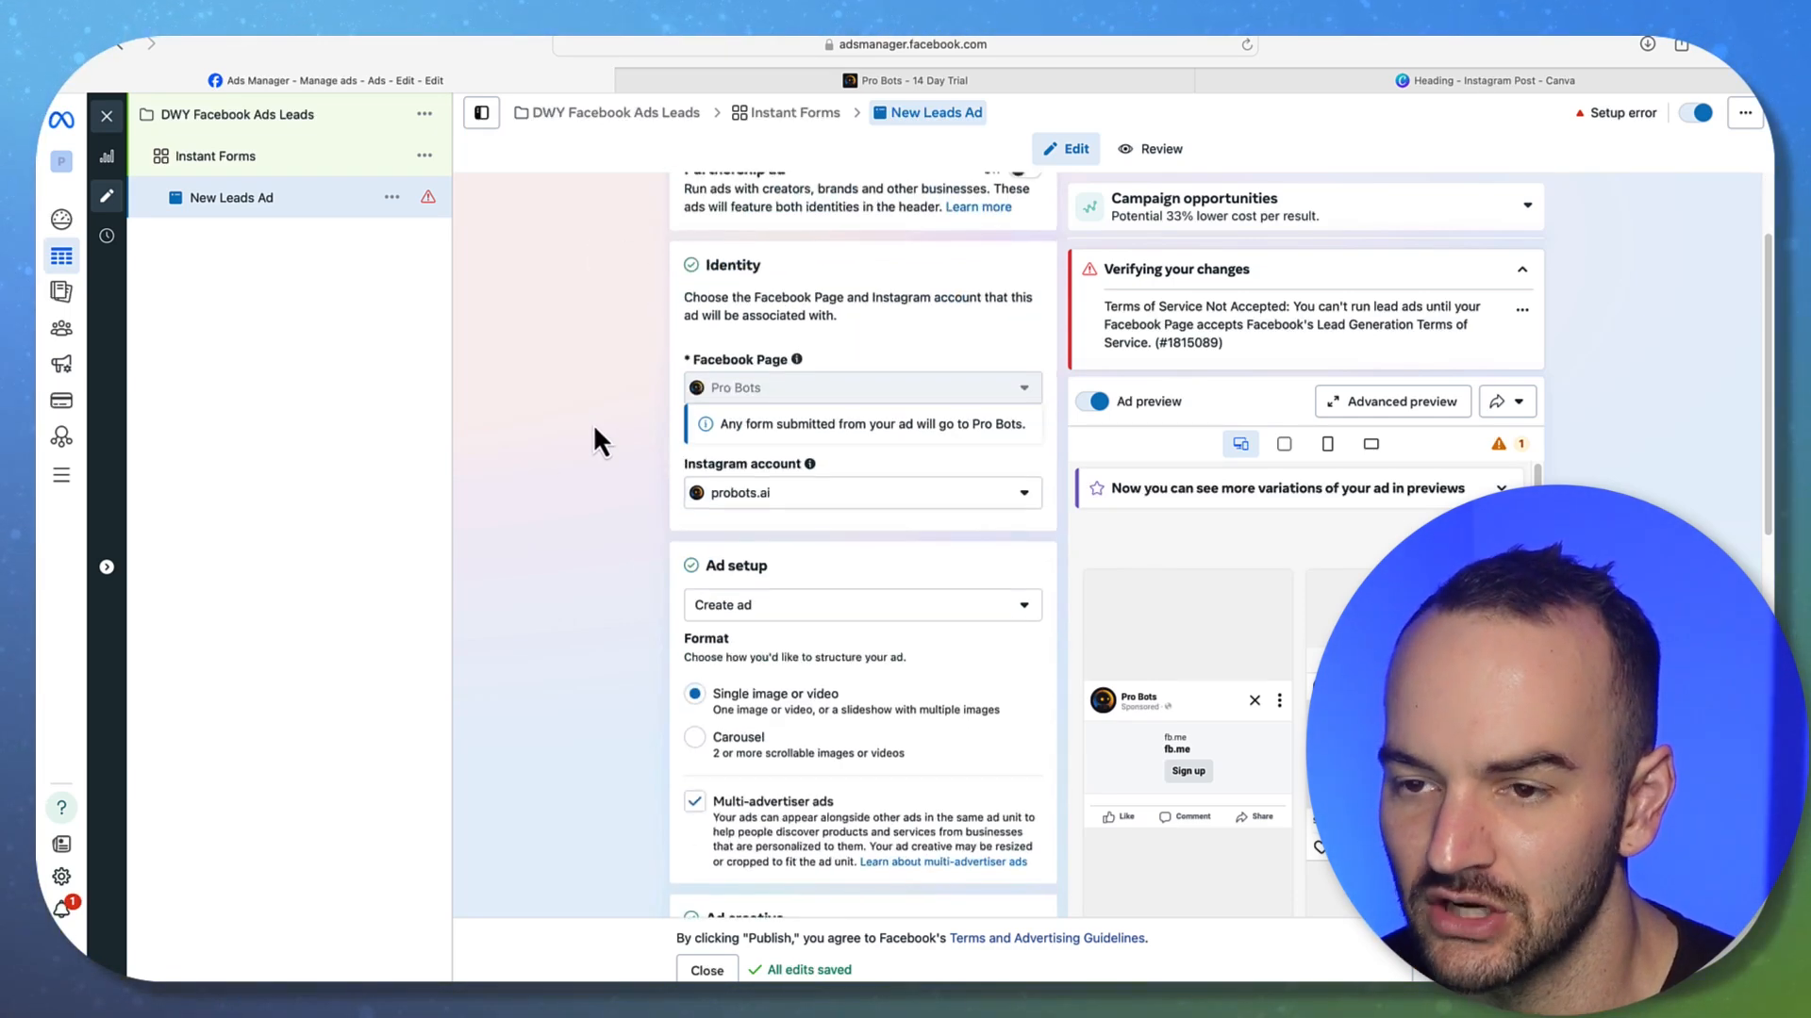
scroll(591, 426, "up", 3)
scroll(651, 528, "down", 5)
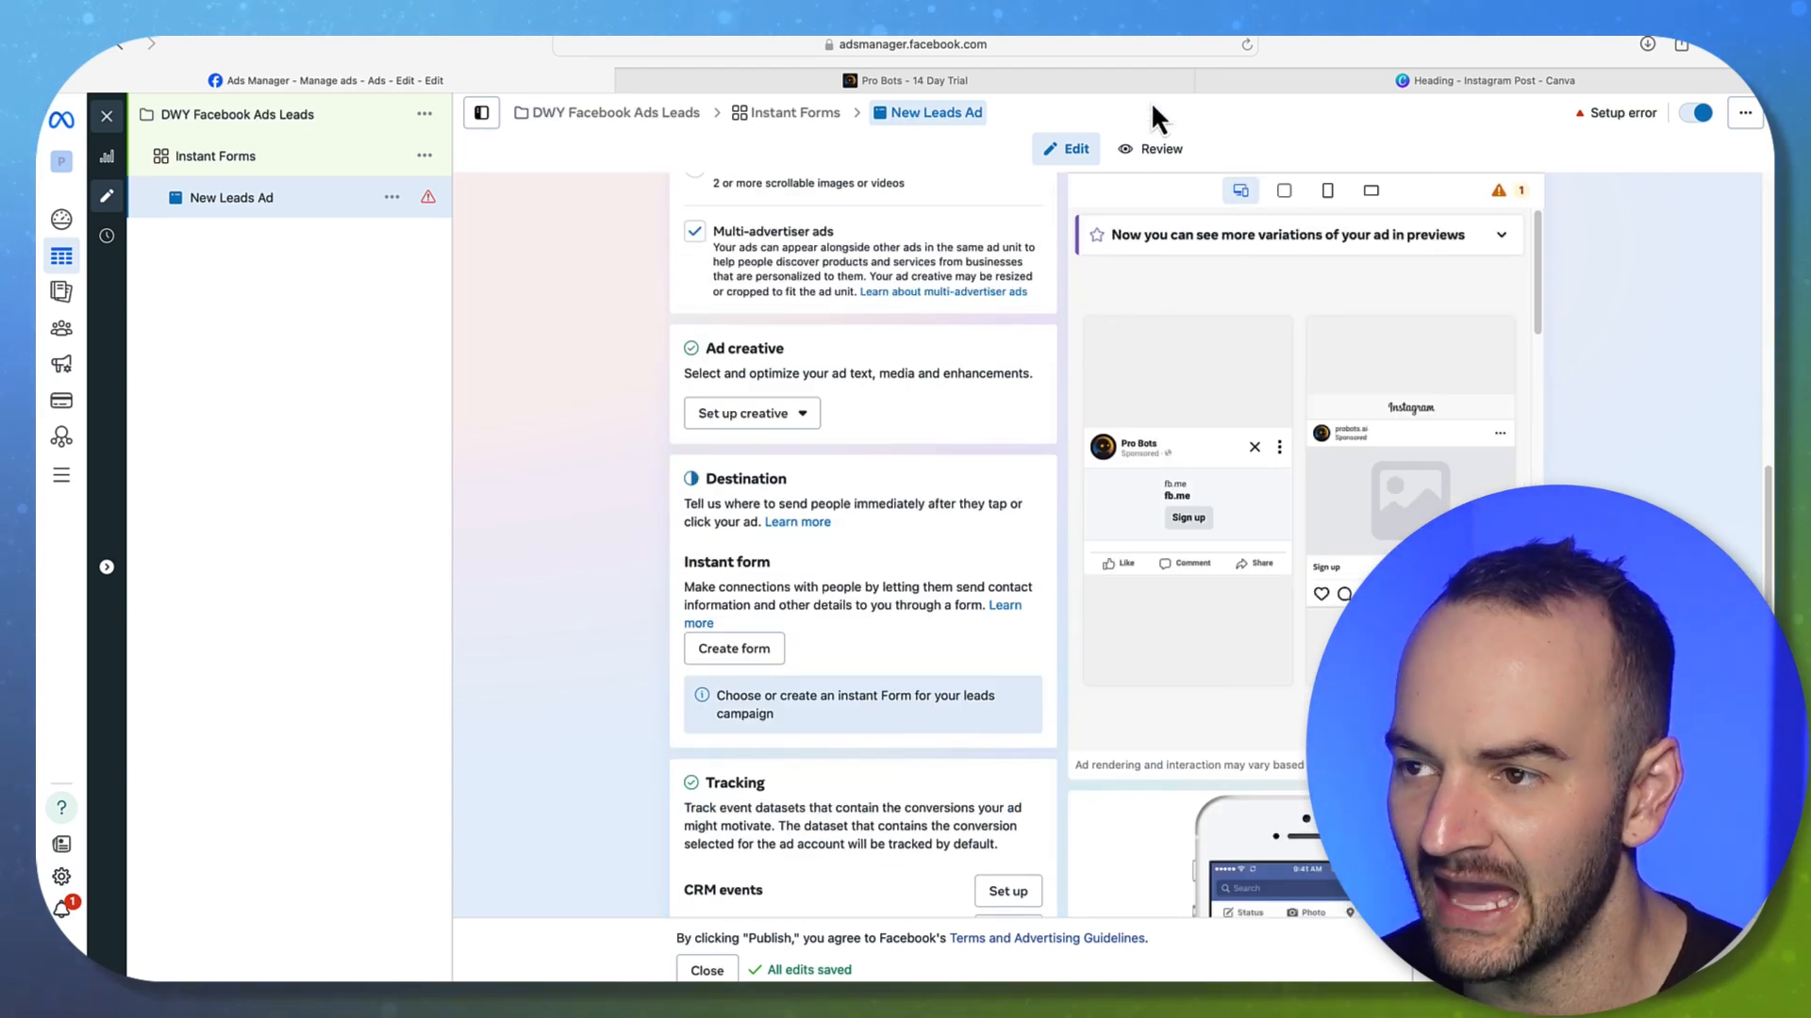
left_click(1396, 81)
Download only page 3 of the design as a PNG, then return to Ads Manager
left_click(1703, 120)
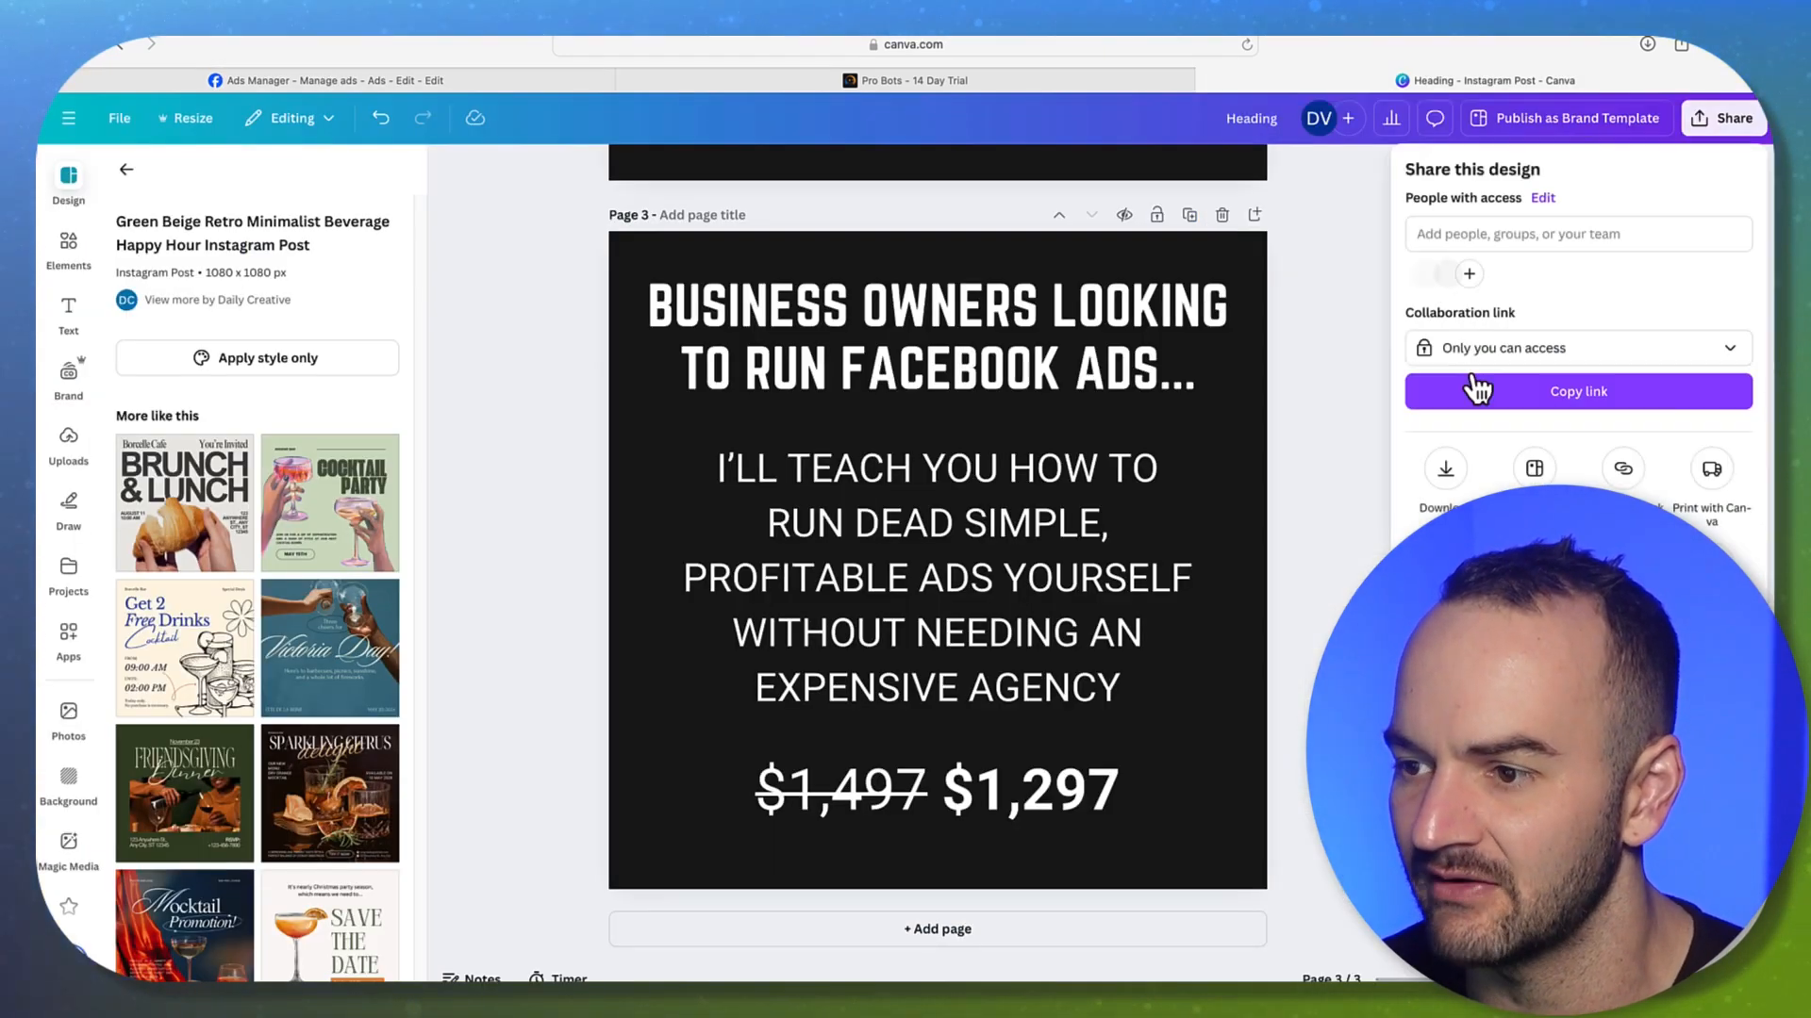
left_click(1452, 476)
left_click(1585, 499)
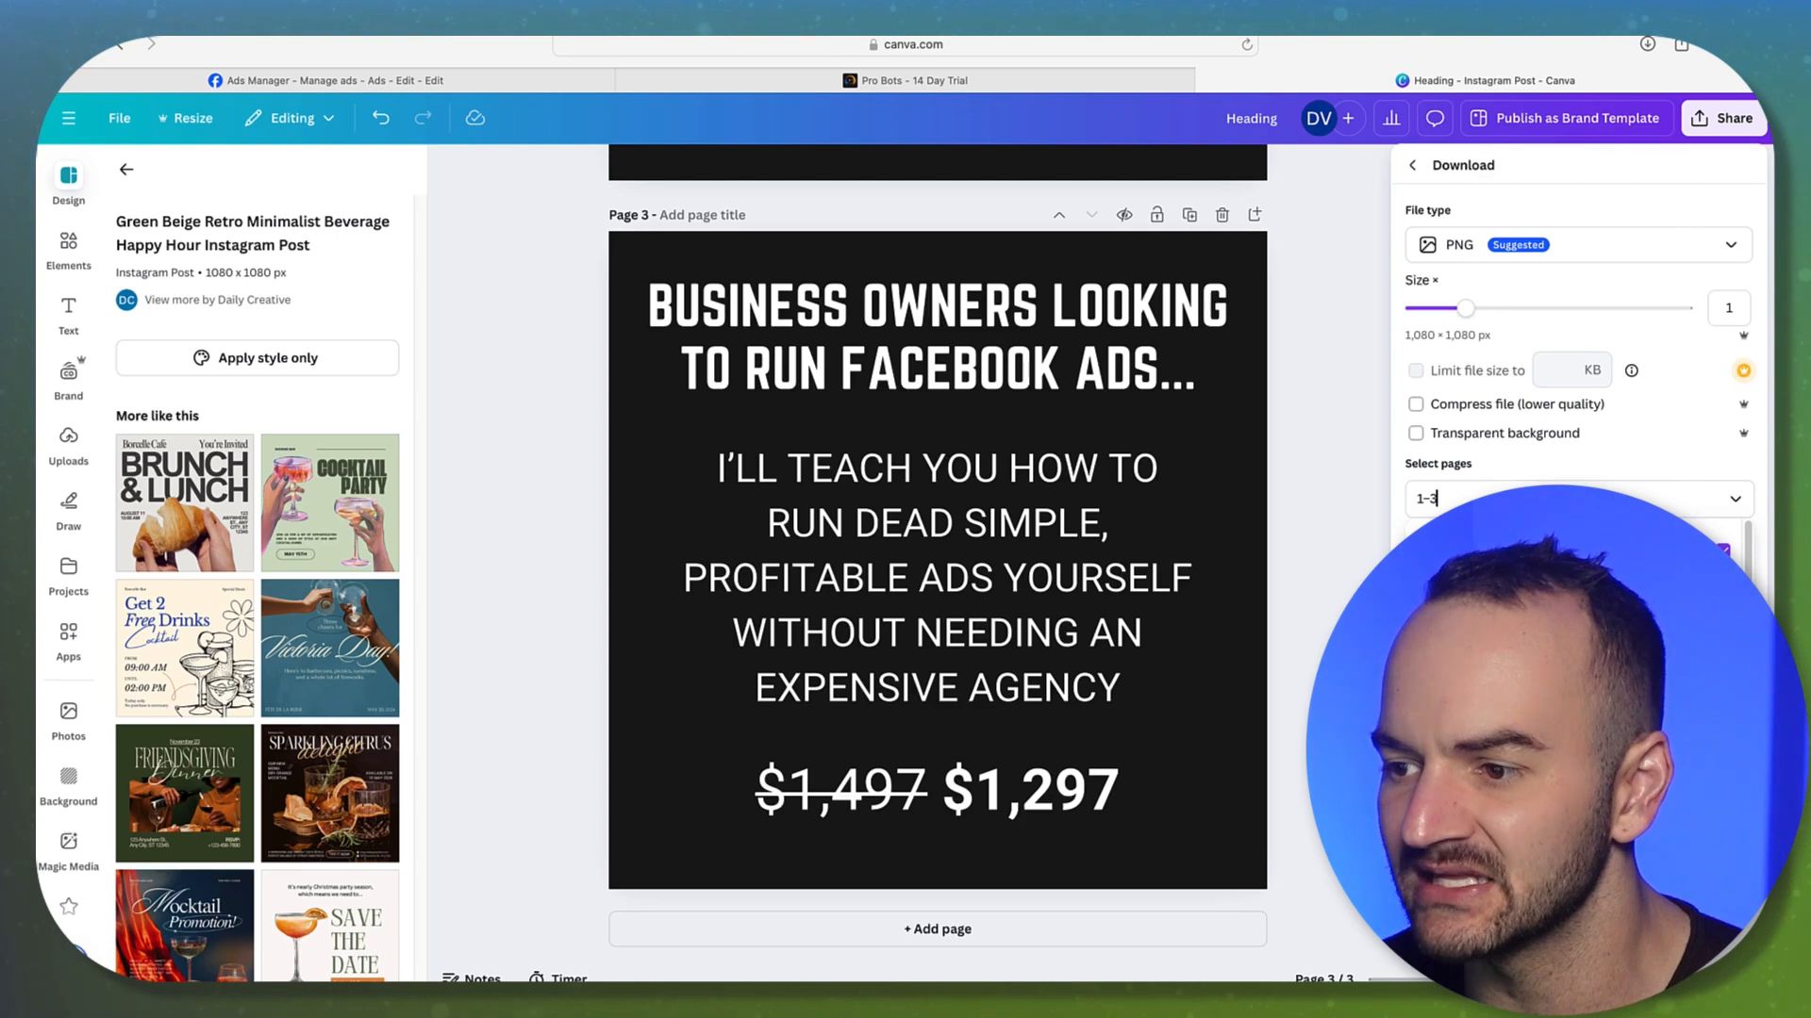
left_click(1584, 529)
left_click(1584, 566)
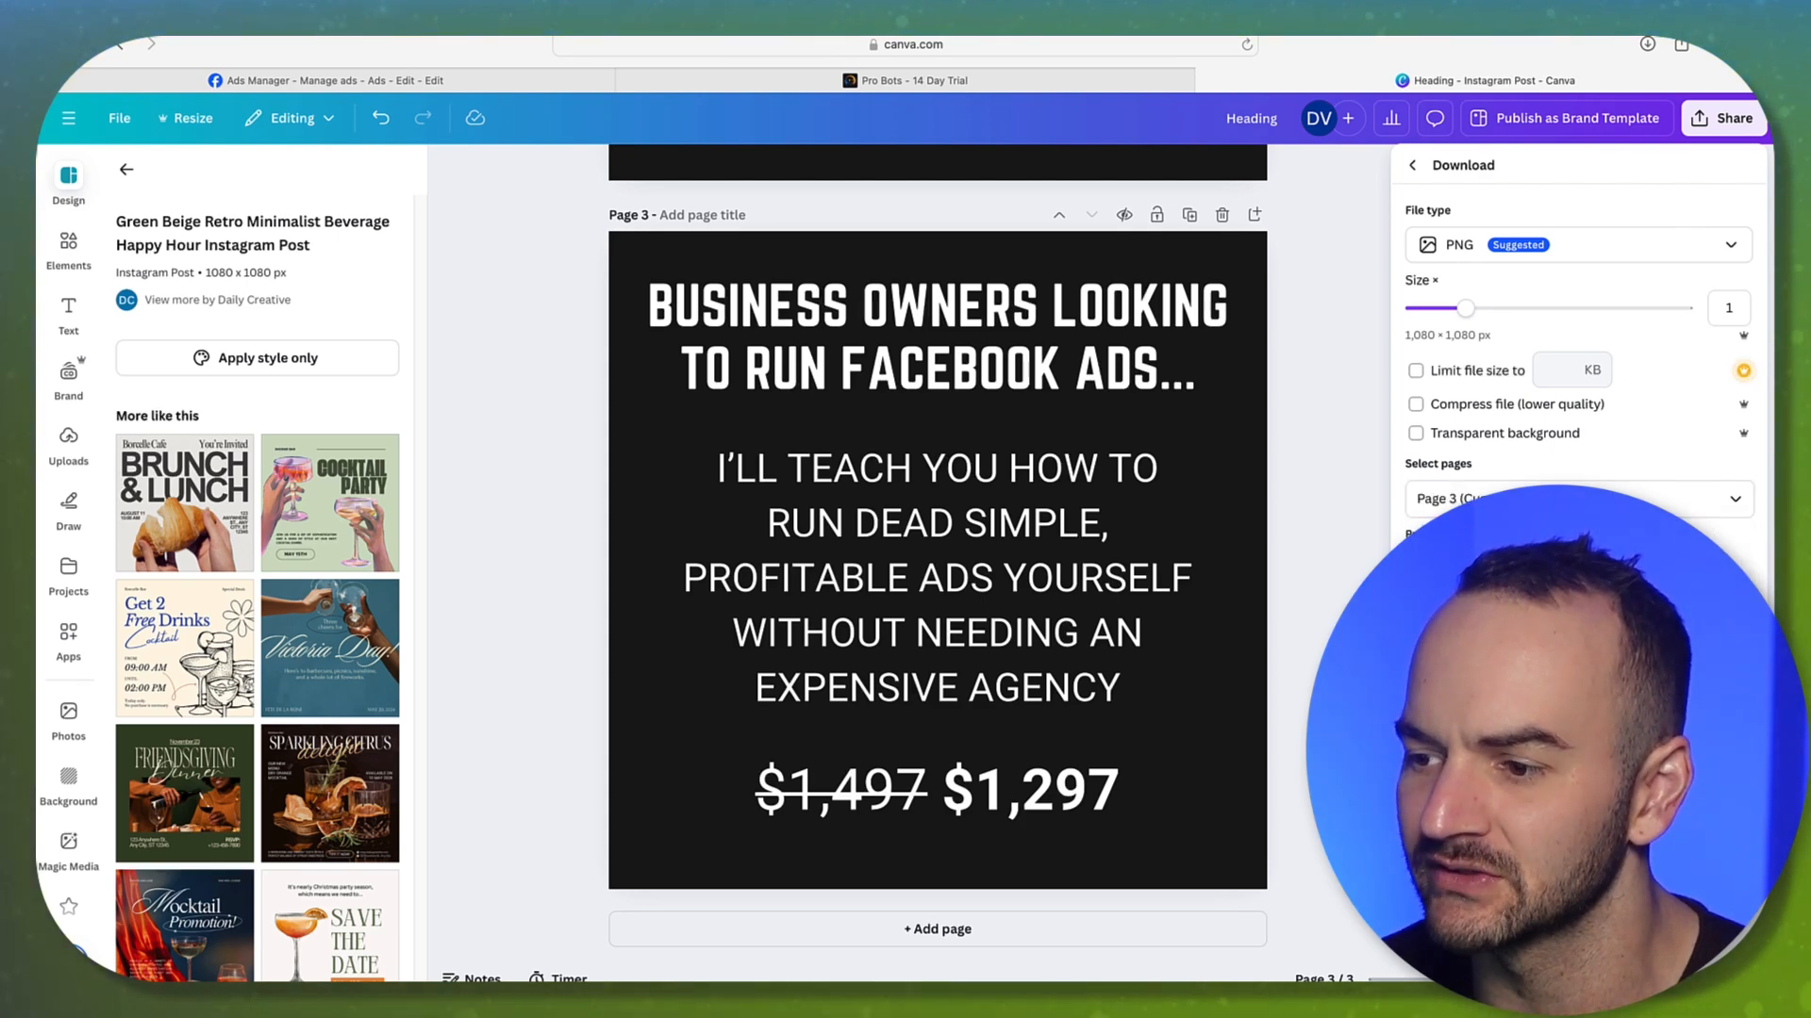
left_click(1578, 620)
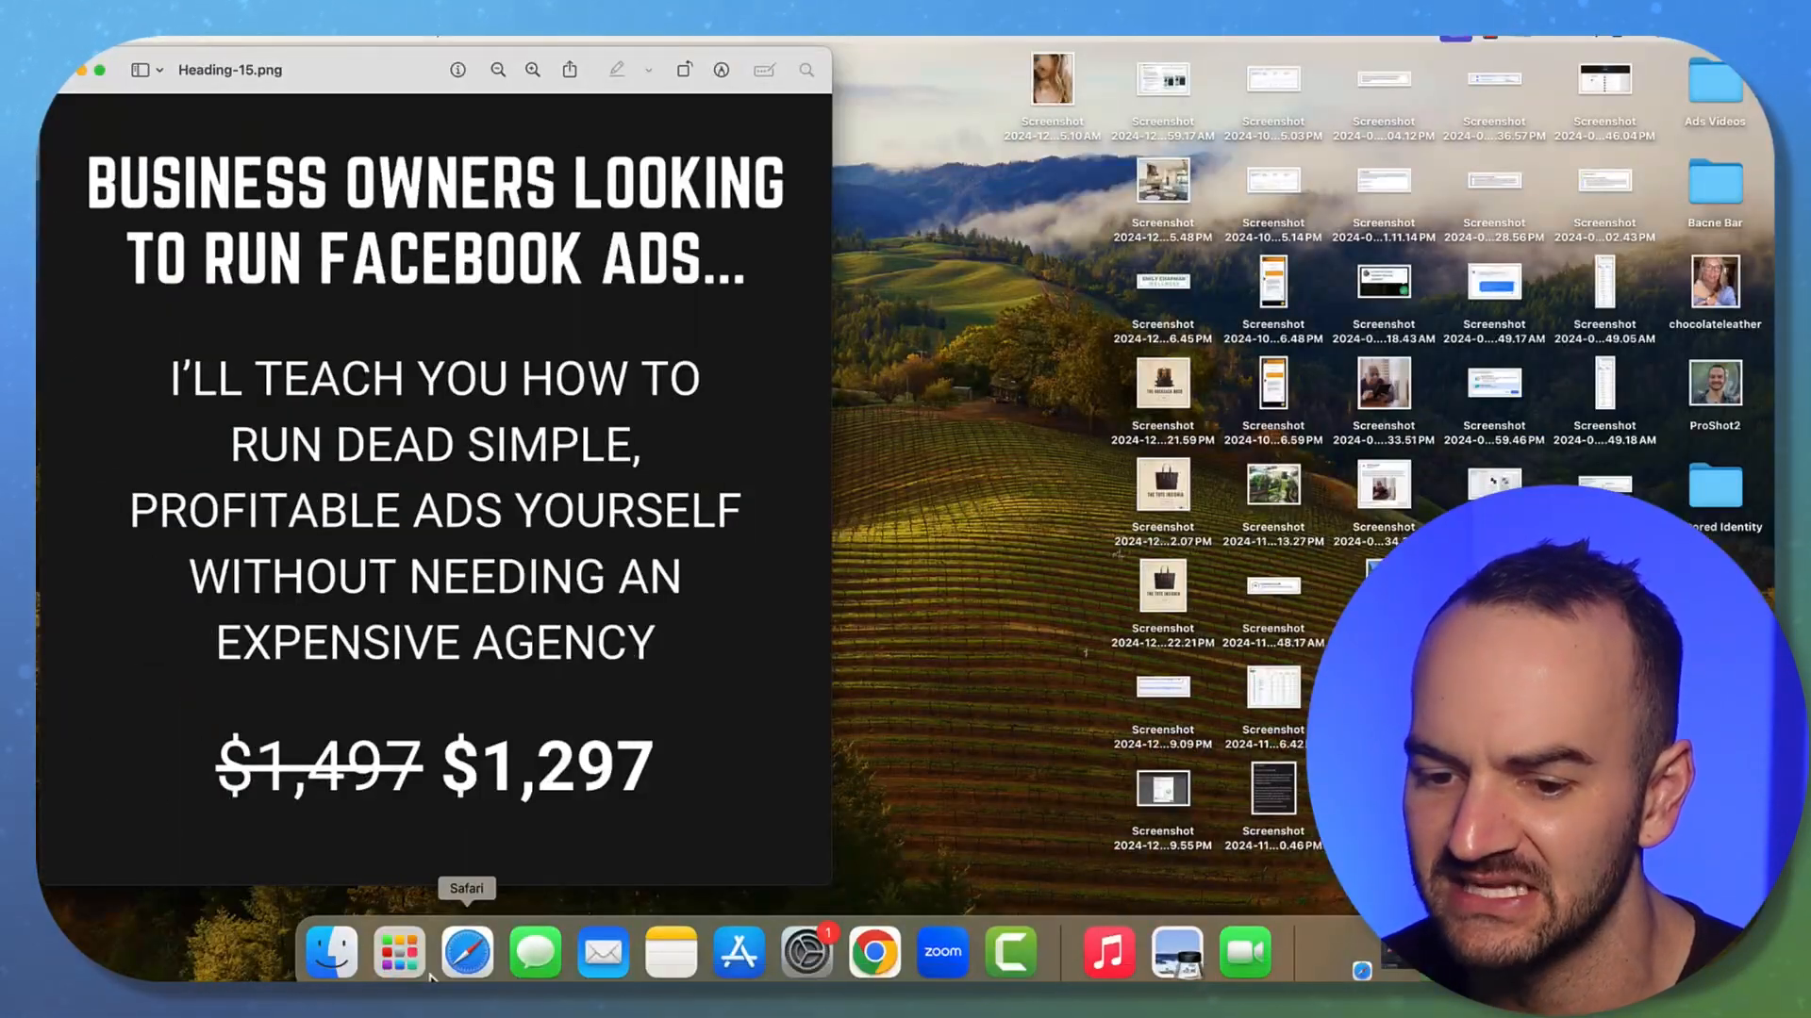
left_click(432, 974)
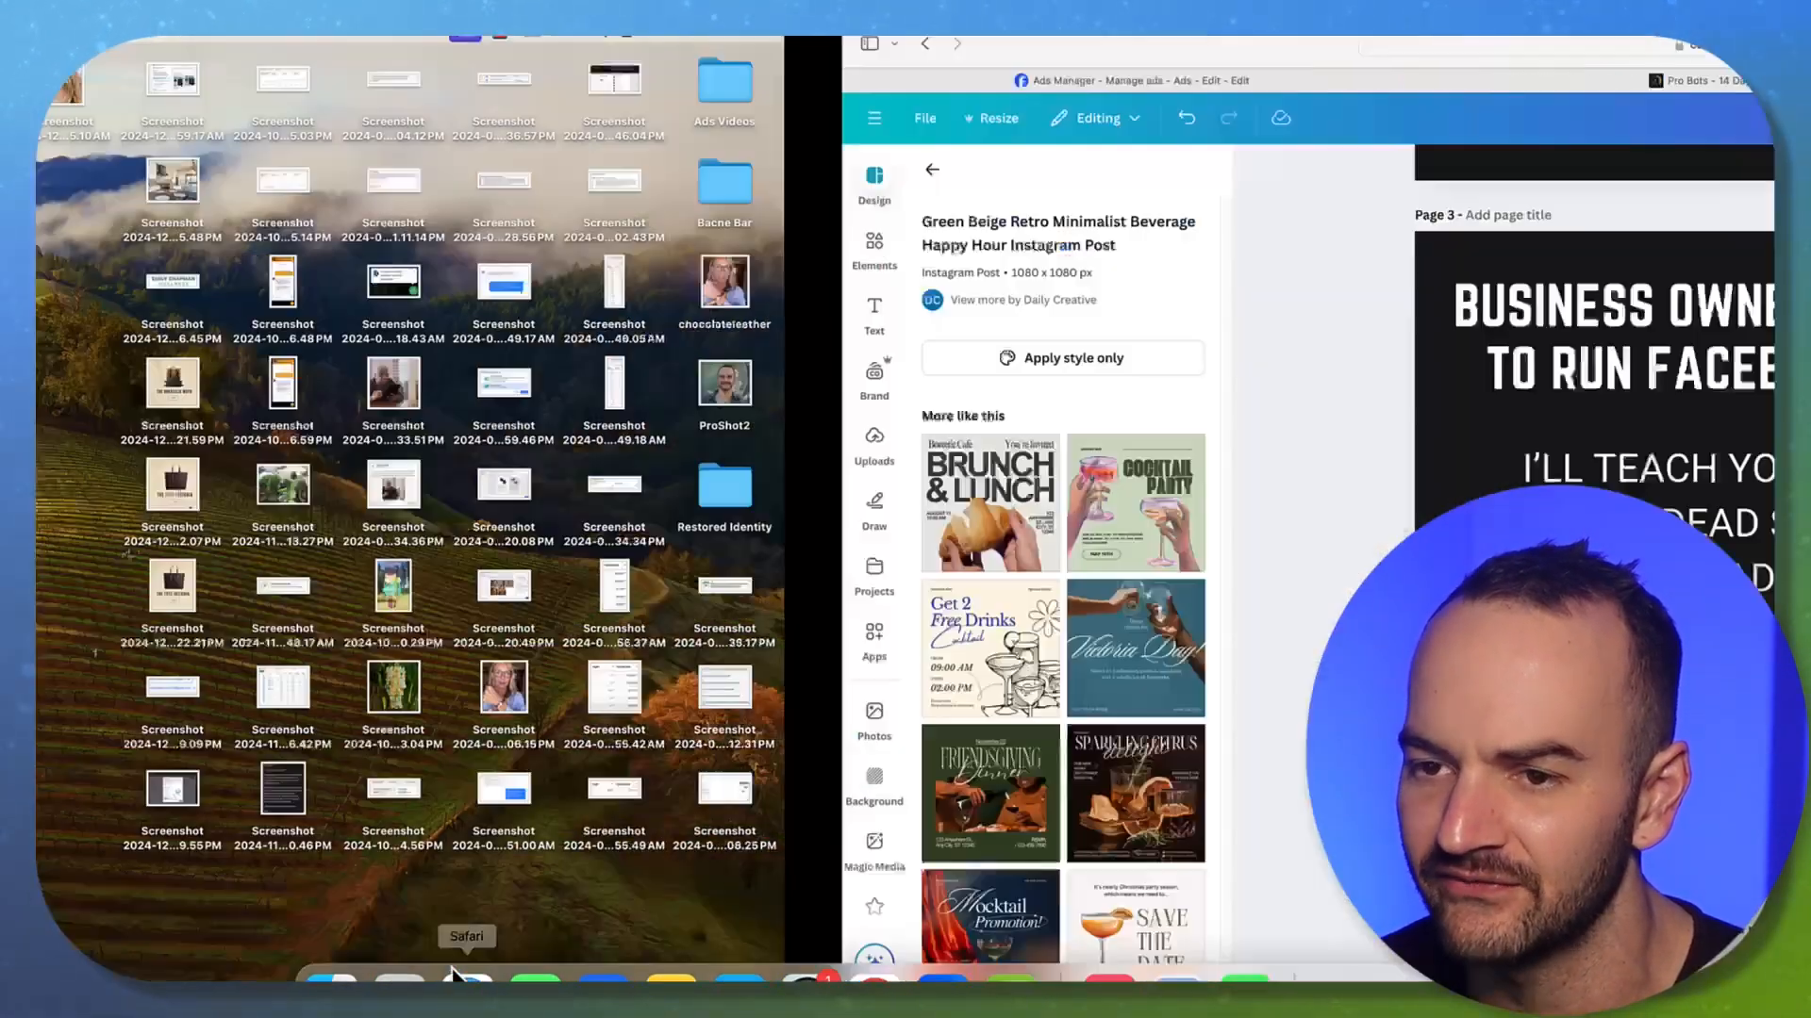
left_click(279, 98)
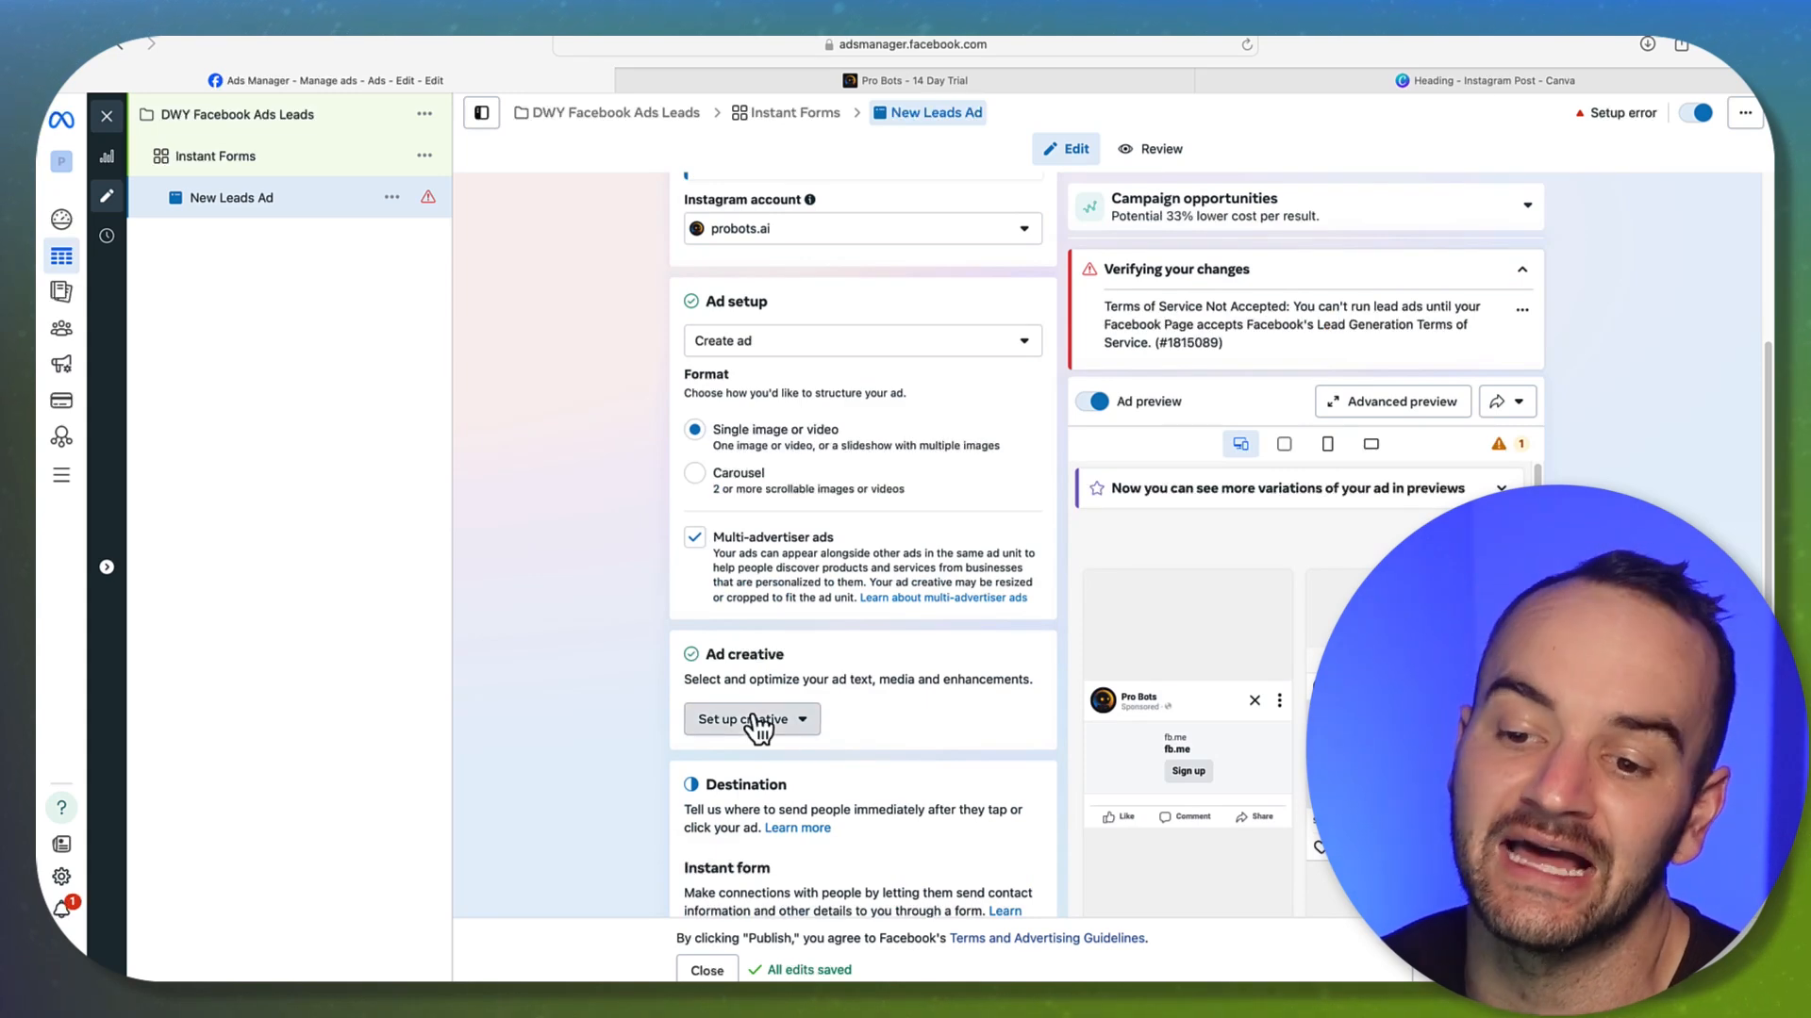
Start the ad creative setup and upload Heading-15.png as new media
left_click(757, 723)
left_click(745, 766)
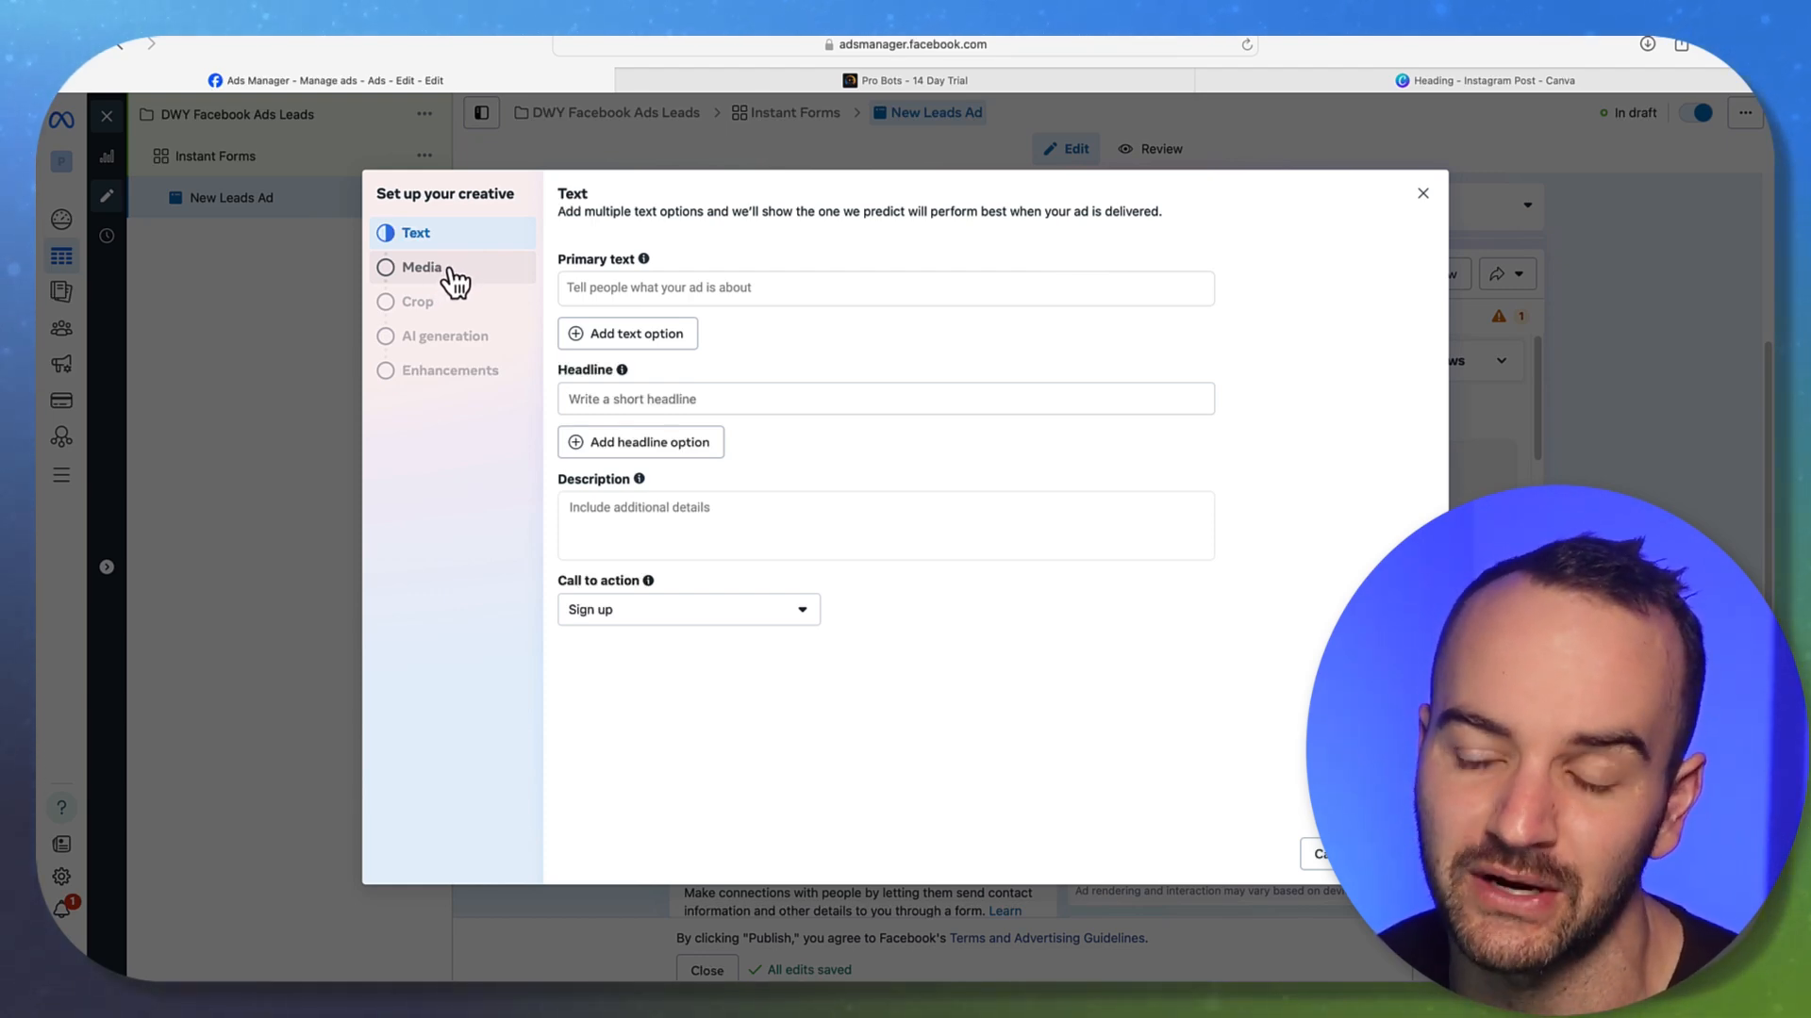
left_click(454, 284)
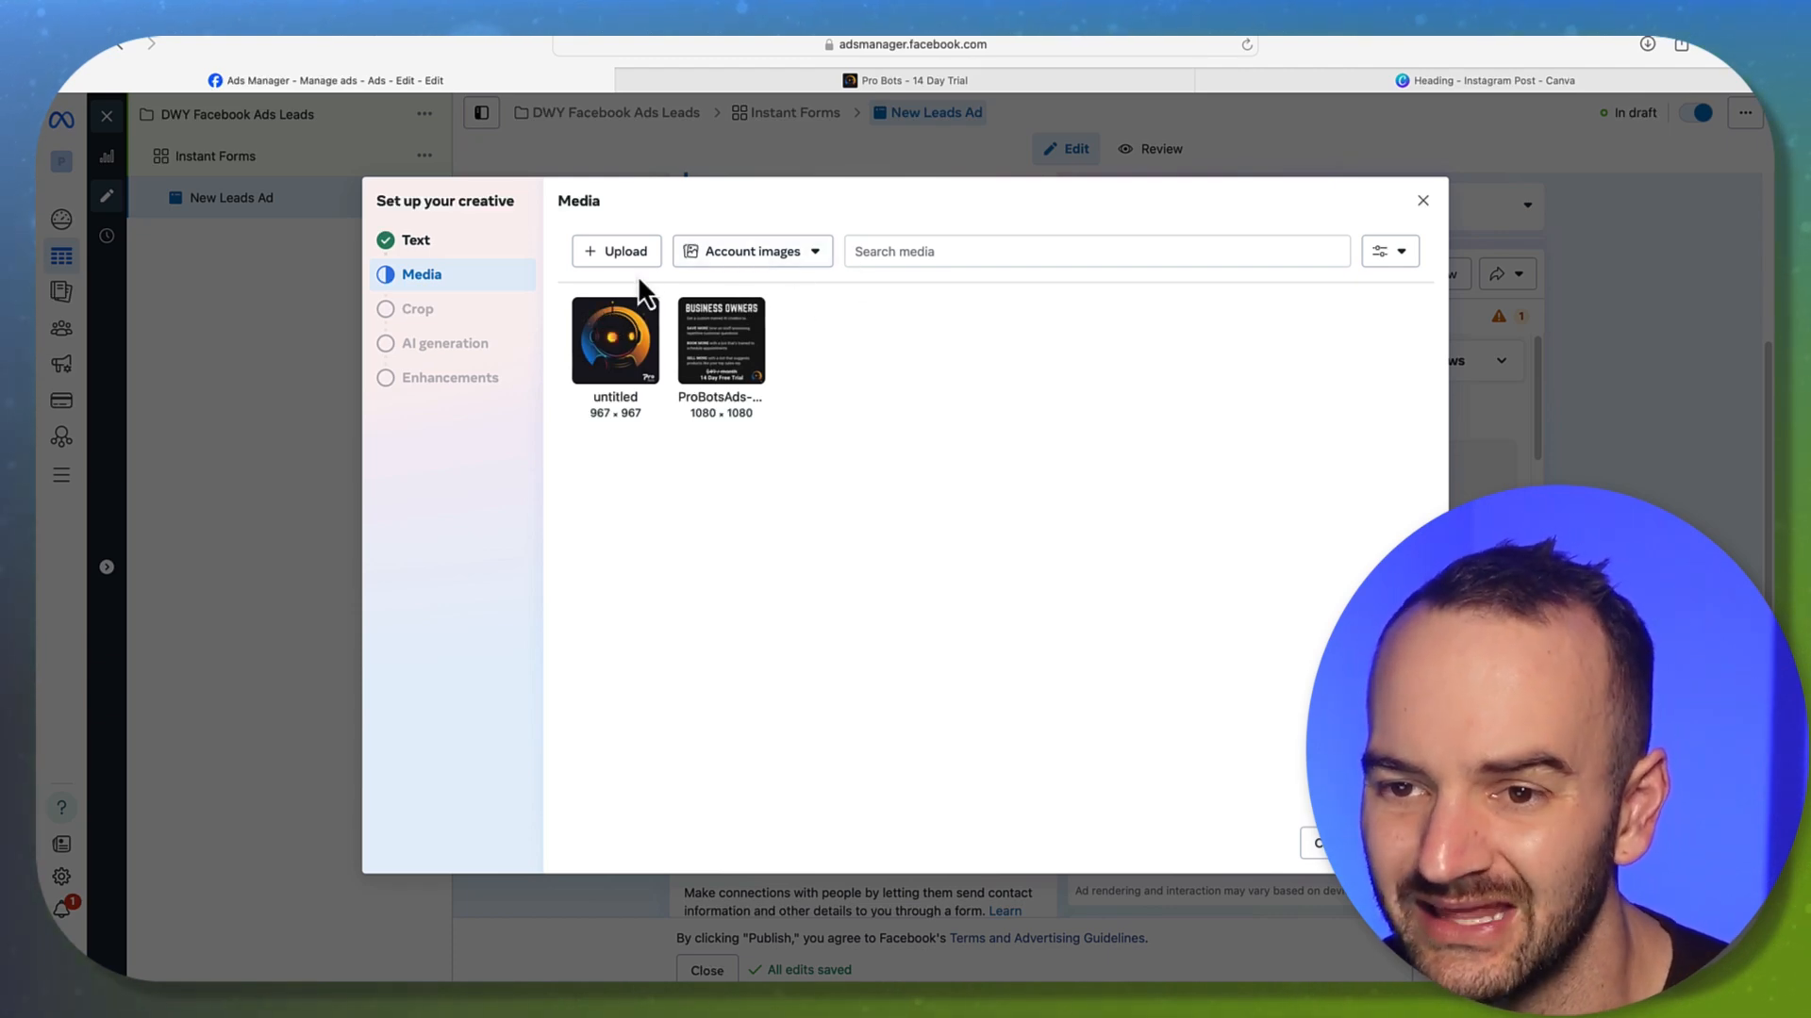
left_click(625, 252)
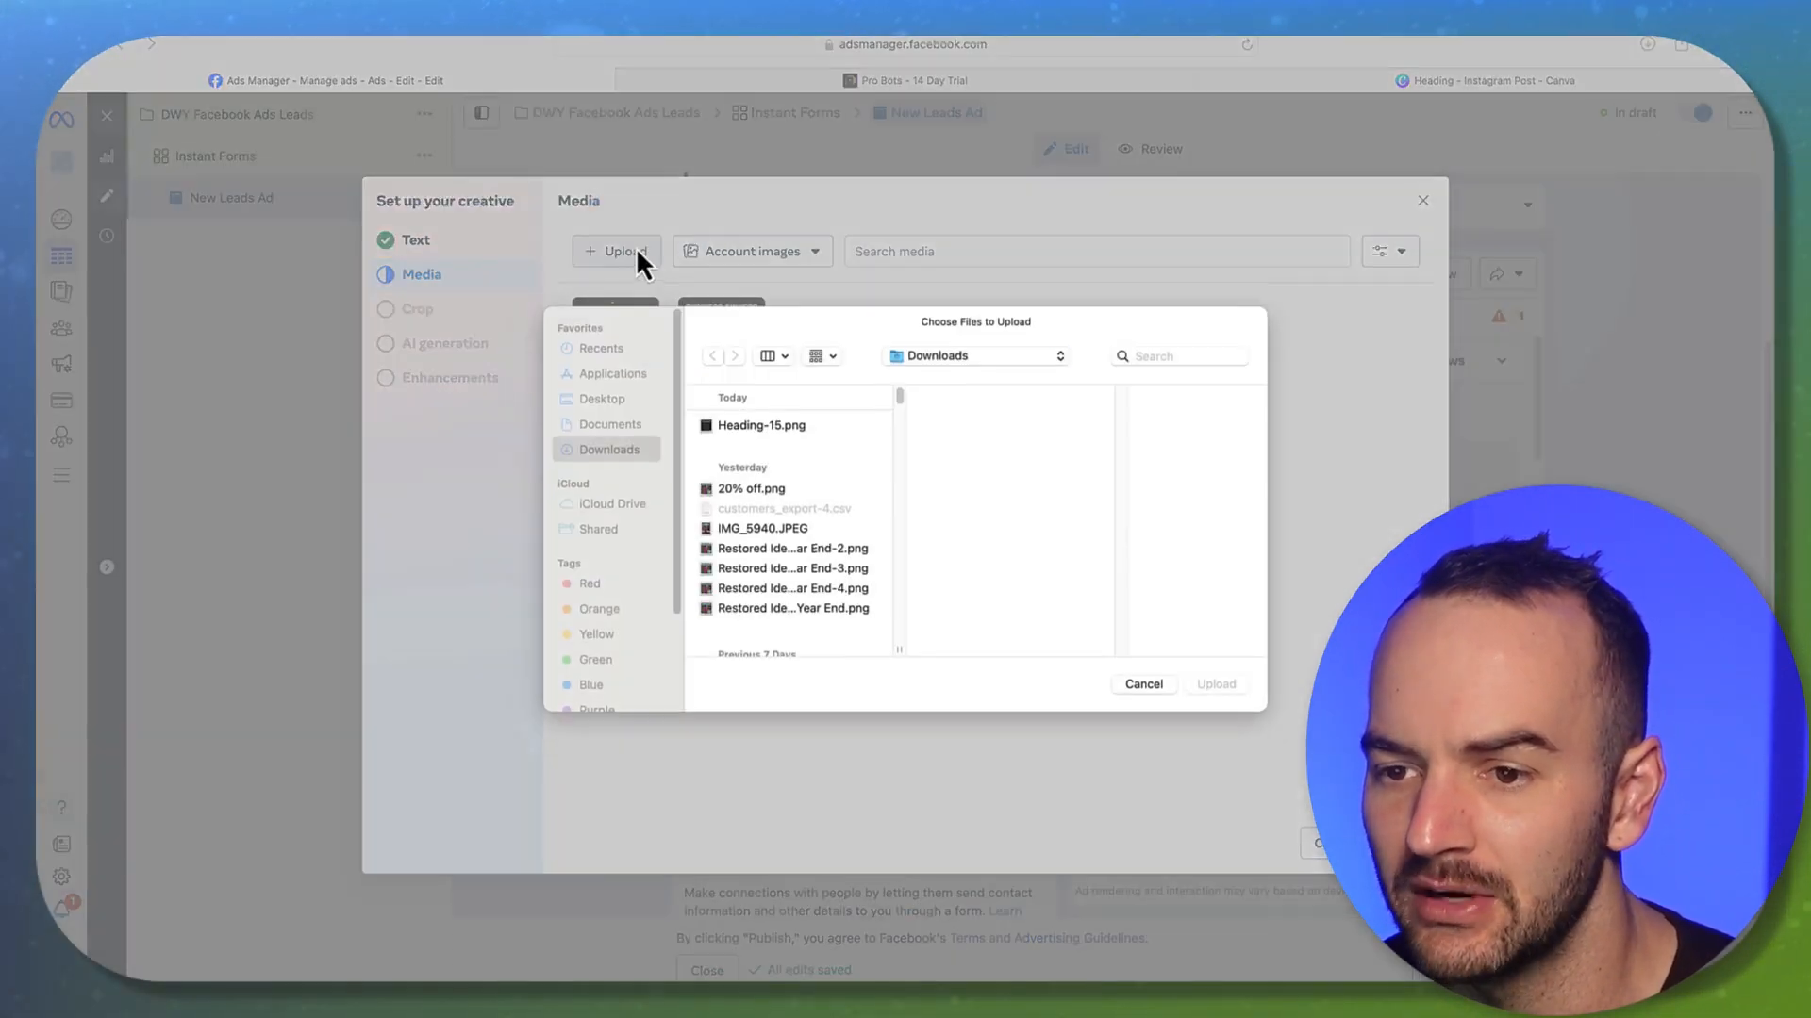
left_click(737, 425)
key("Return")
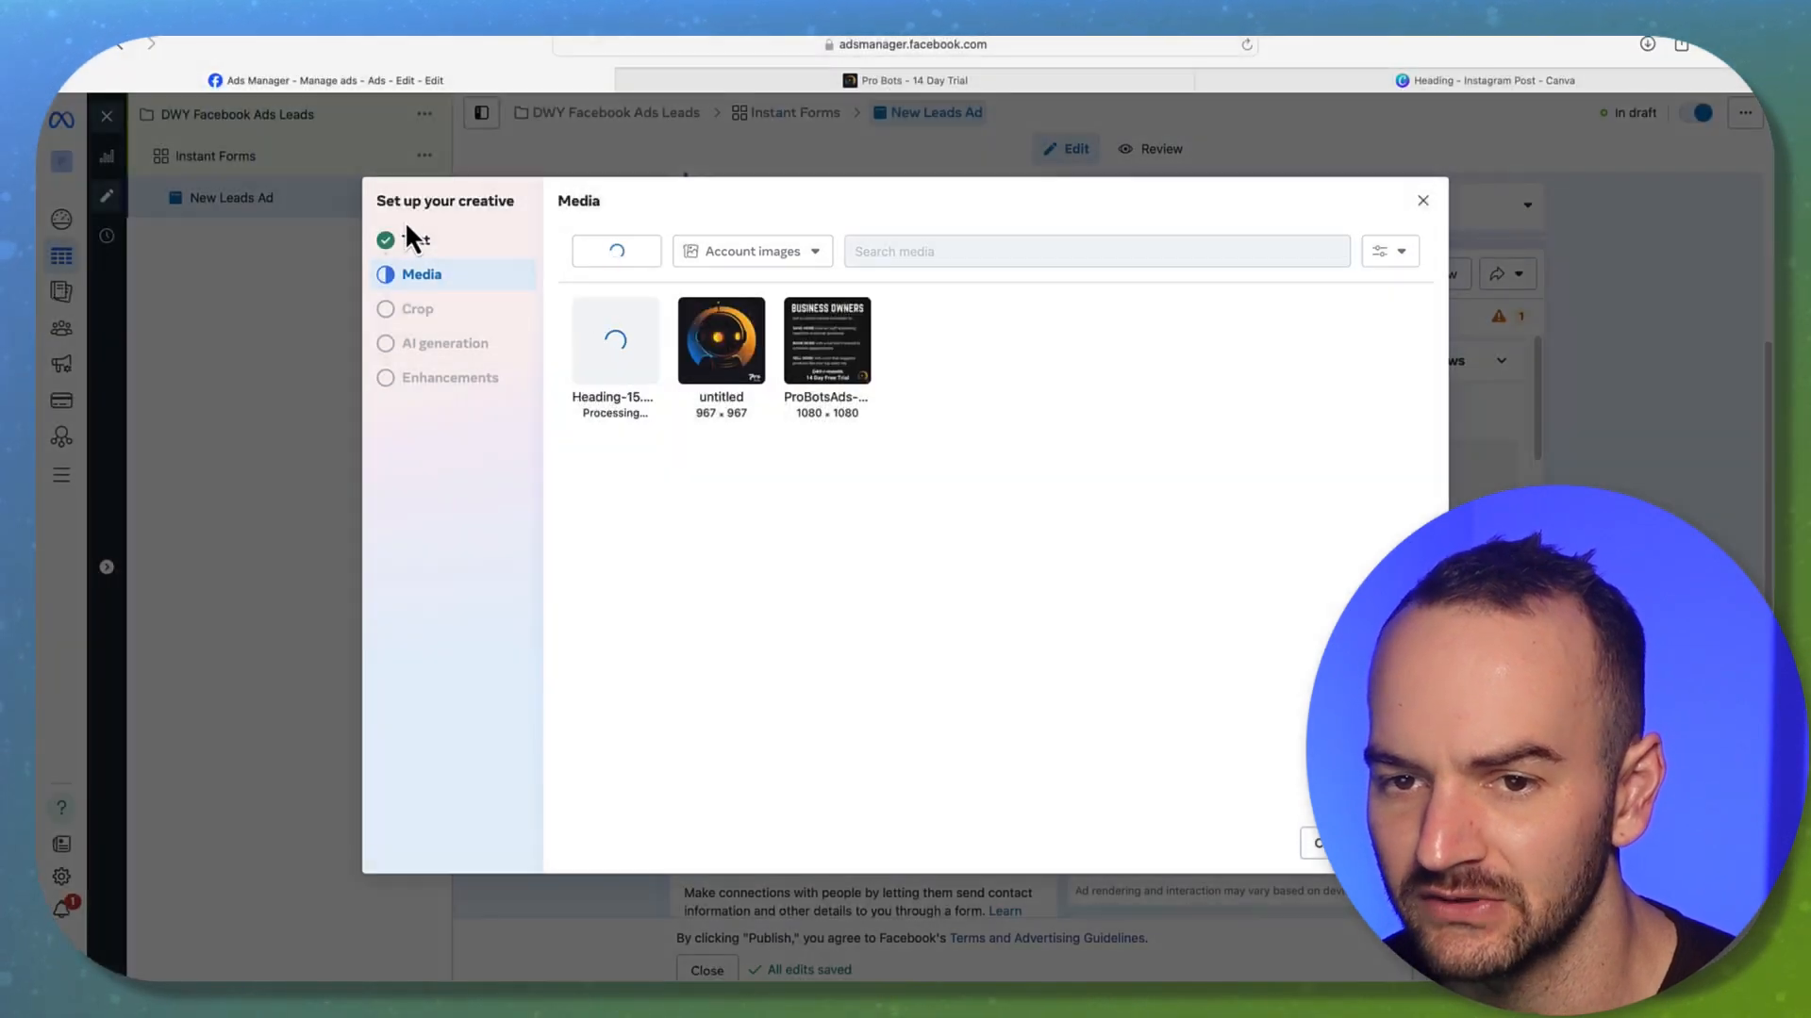
Choose the uploaded Heading-15 image as the ad's media
left_click(445, 243)
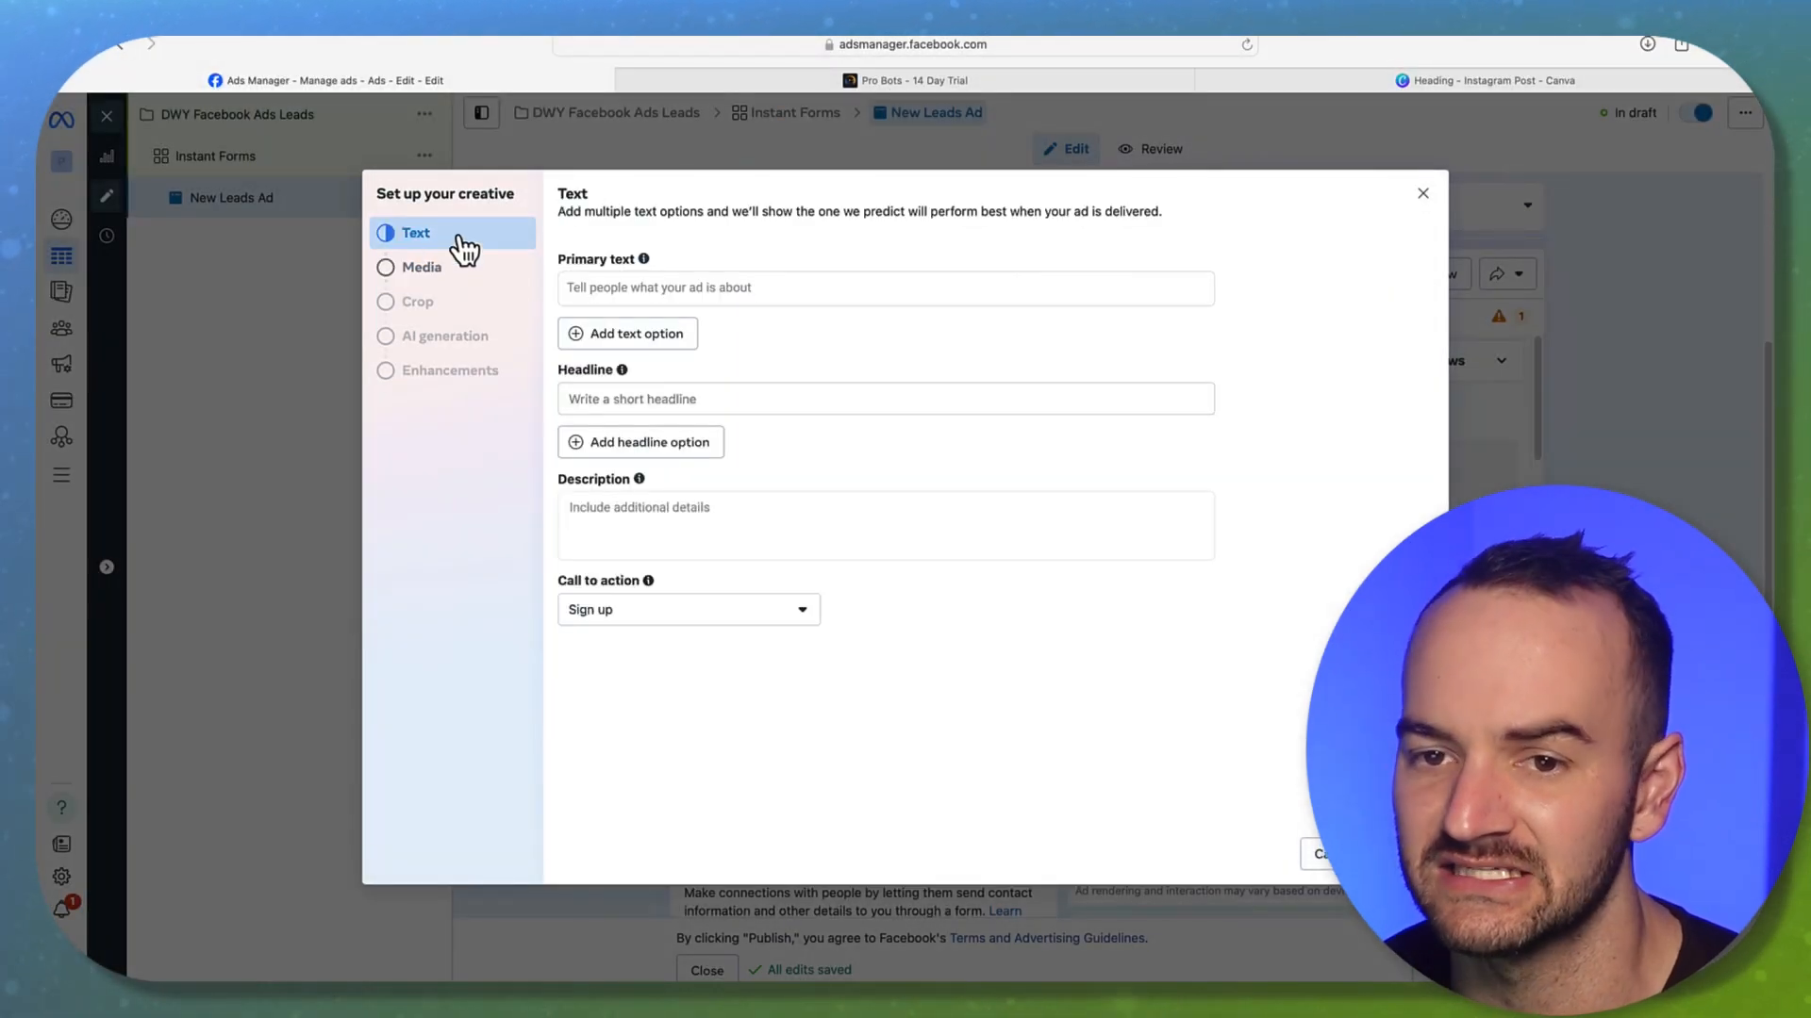
left_click(425, 269)
left_click(639, 347)
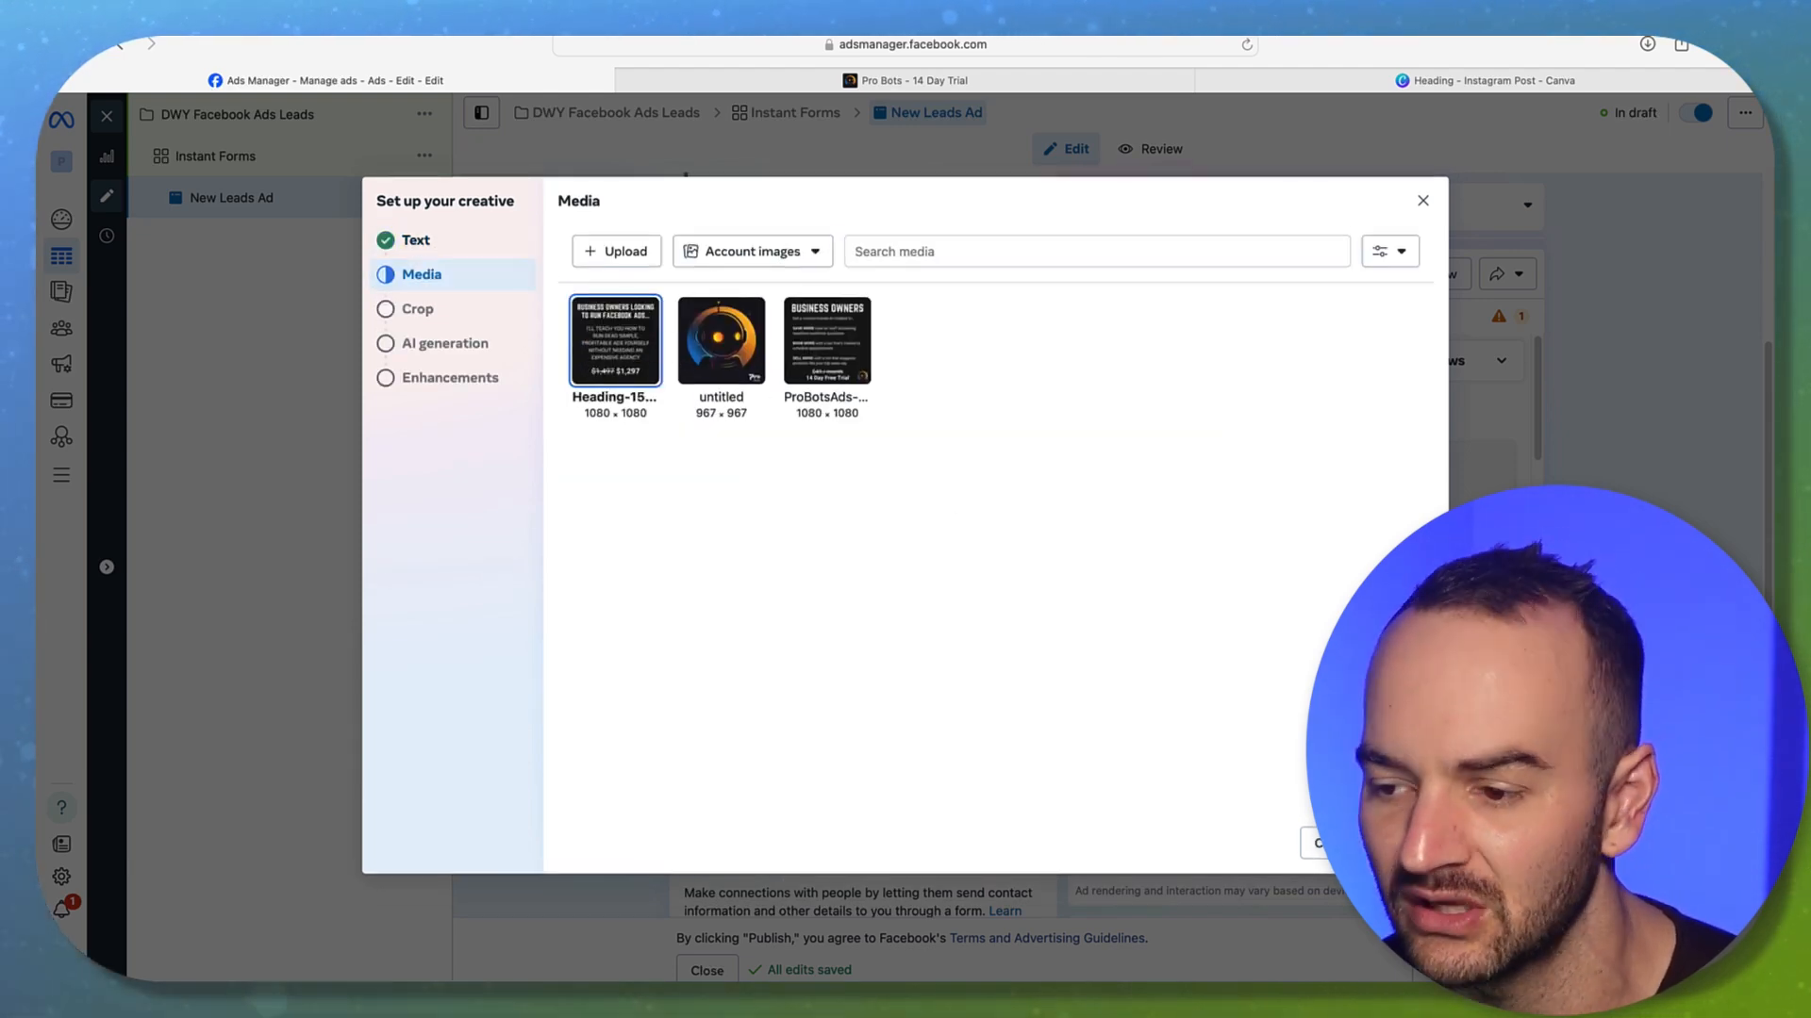
left_click(1405, 843)
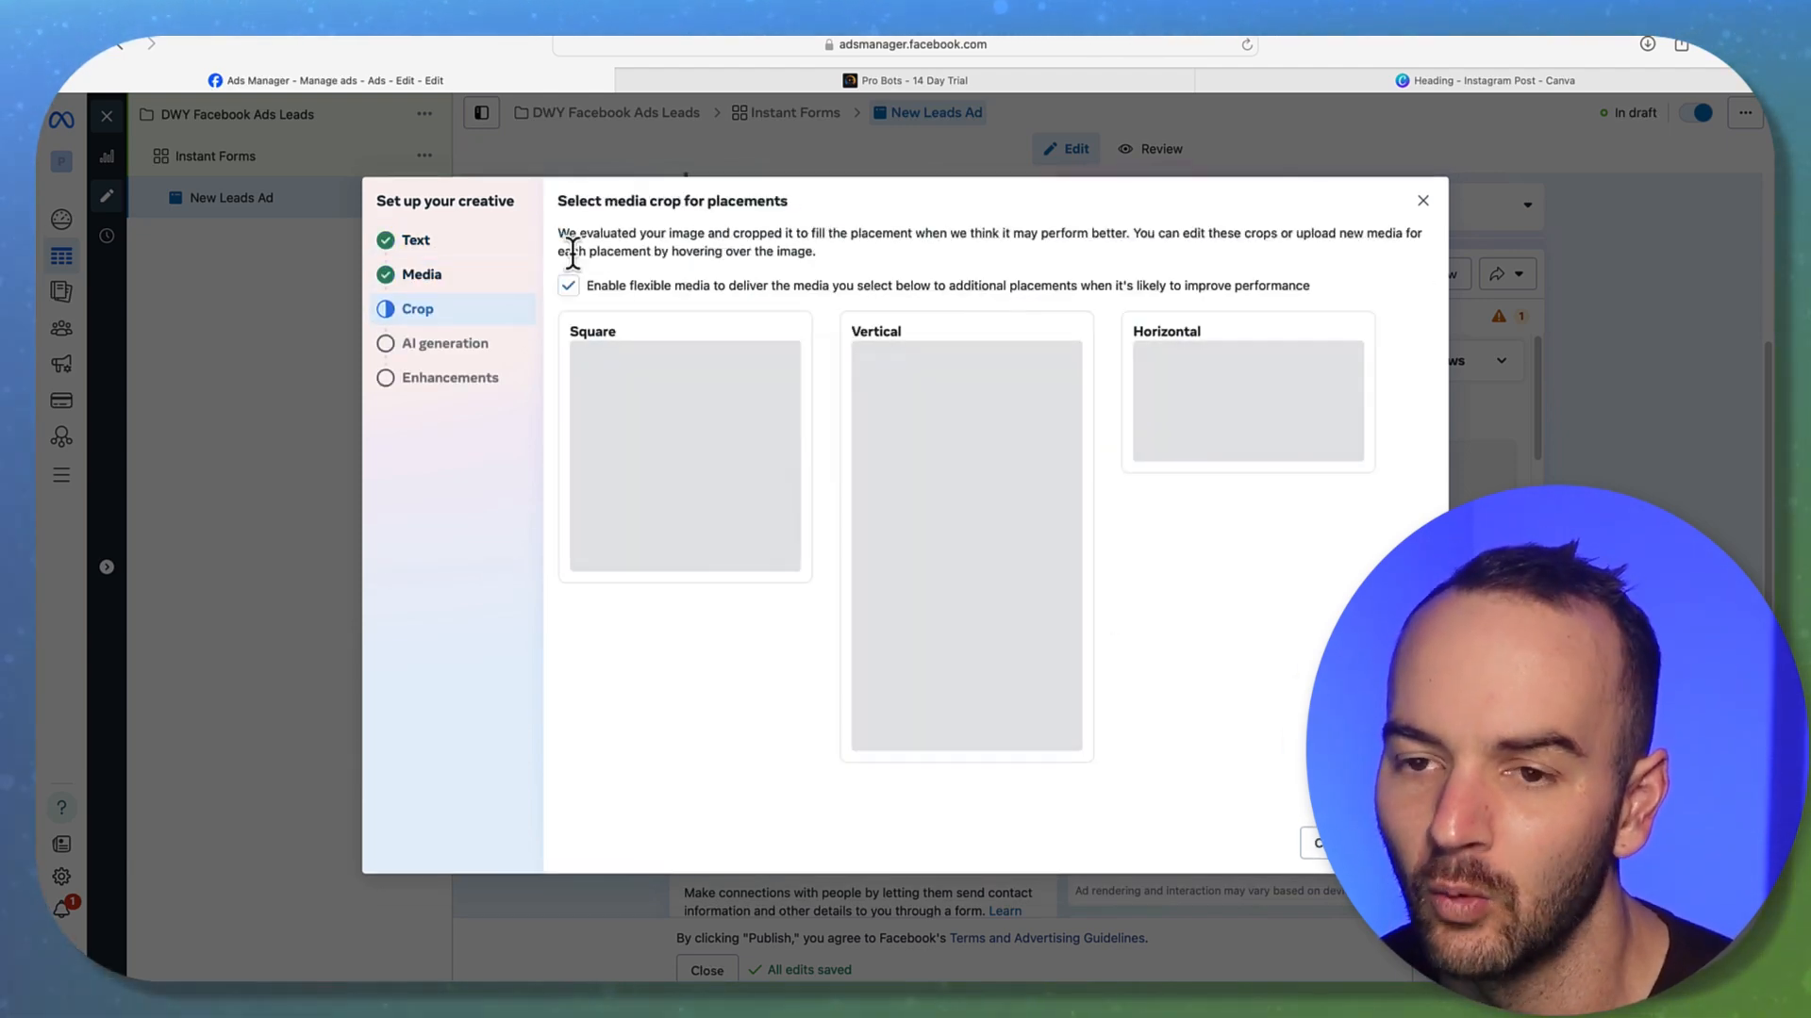
Disable flexible media, crop horizontal to 1.91:1 and keep vertical on Original
left_click(567, 286)
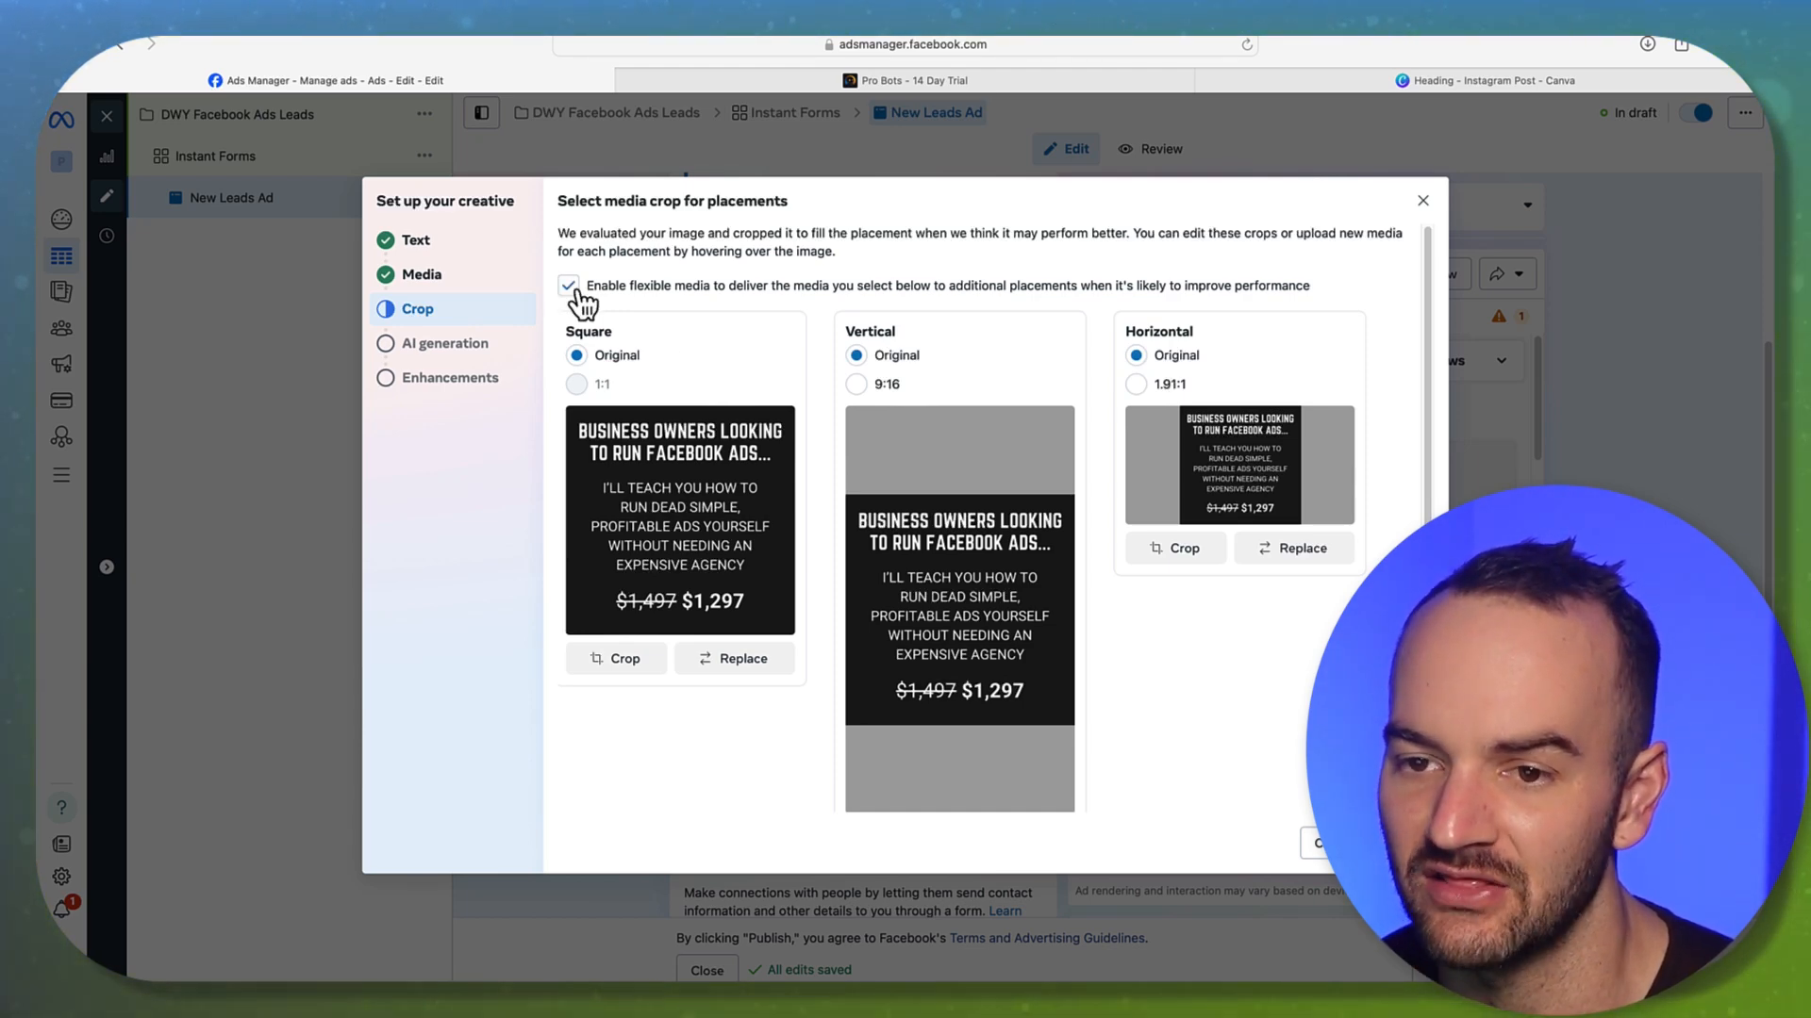
left_click(857, 385)
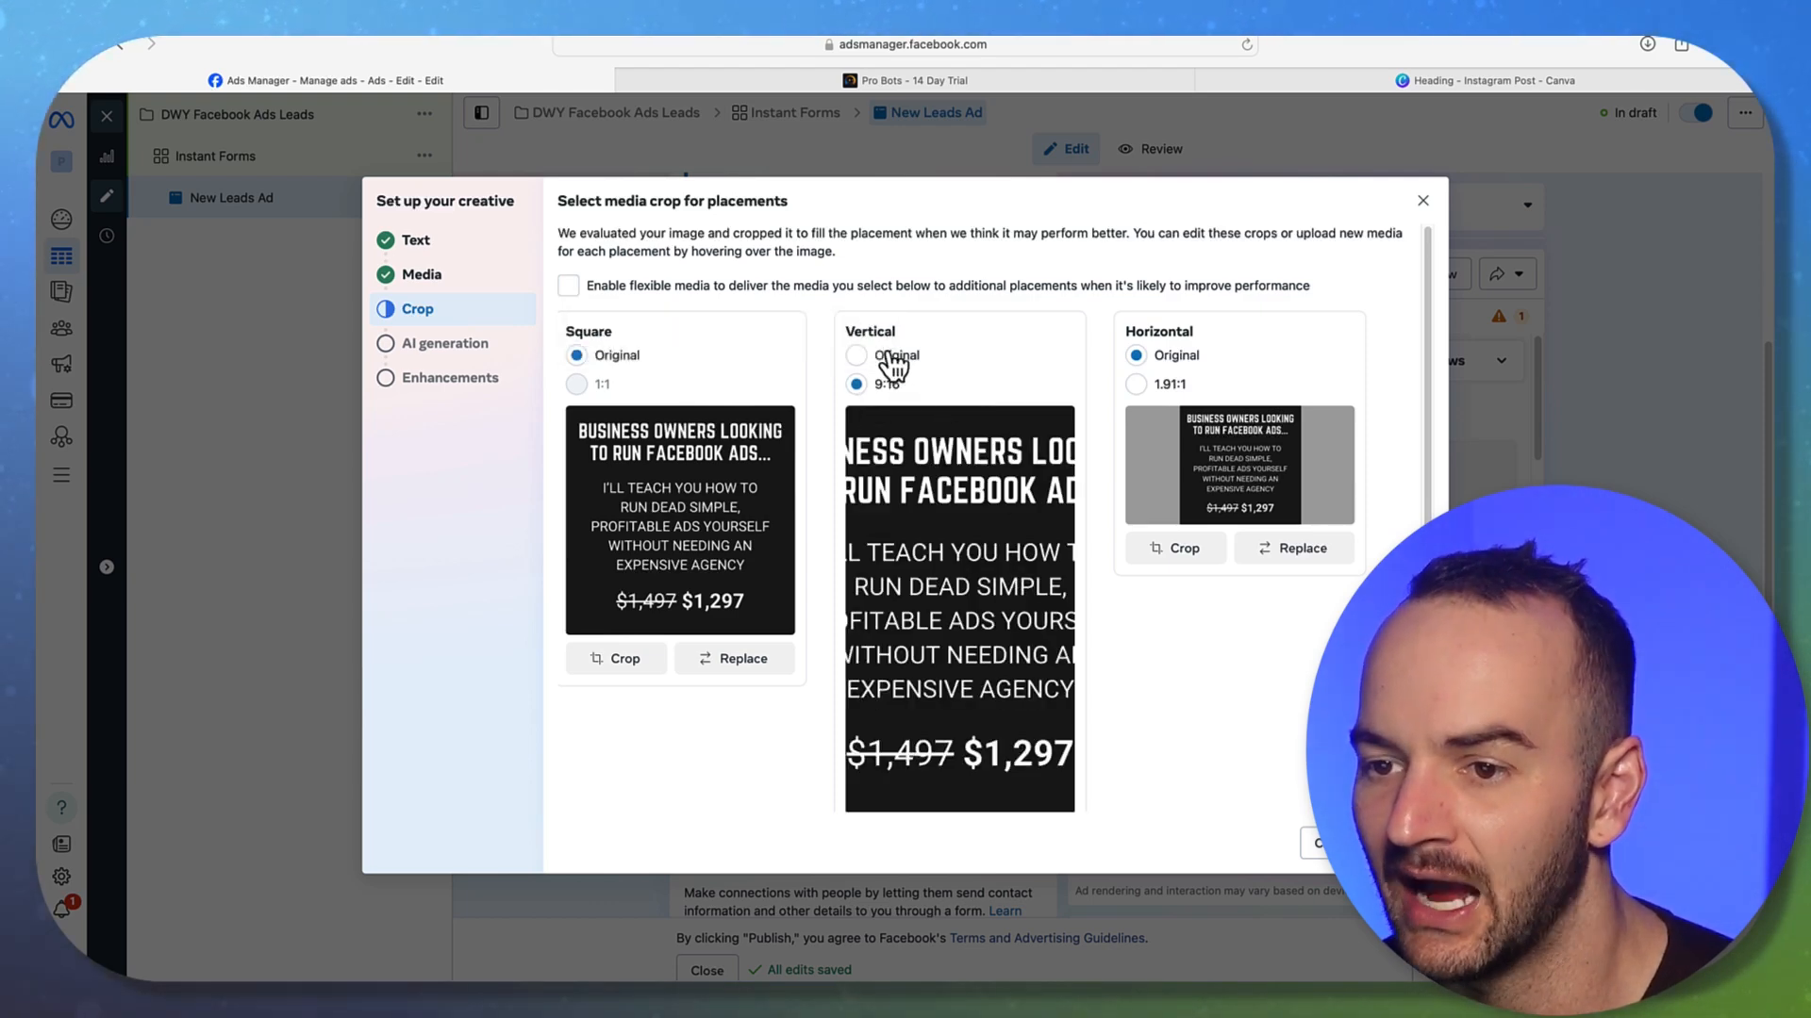
left_click(879, 357)
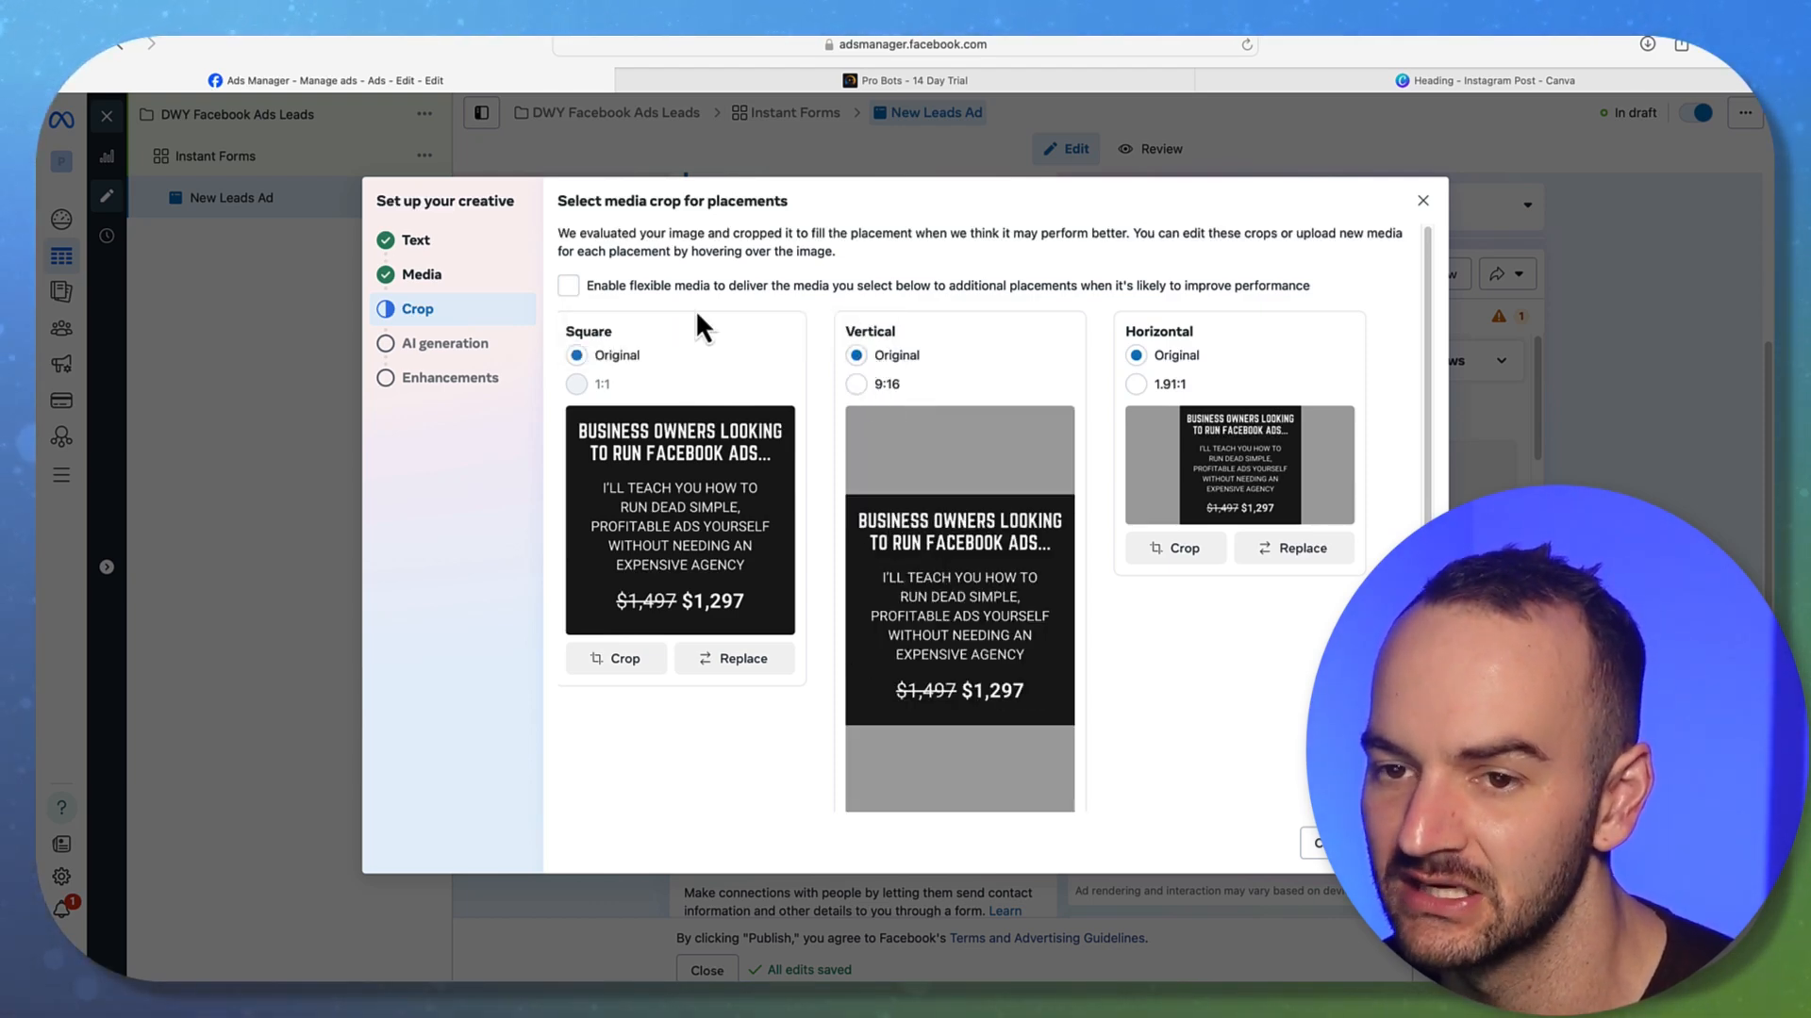
left_click(857, 386)
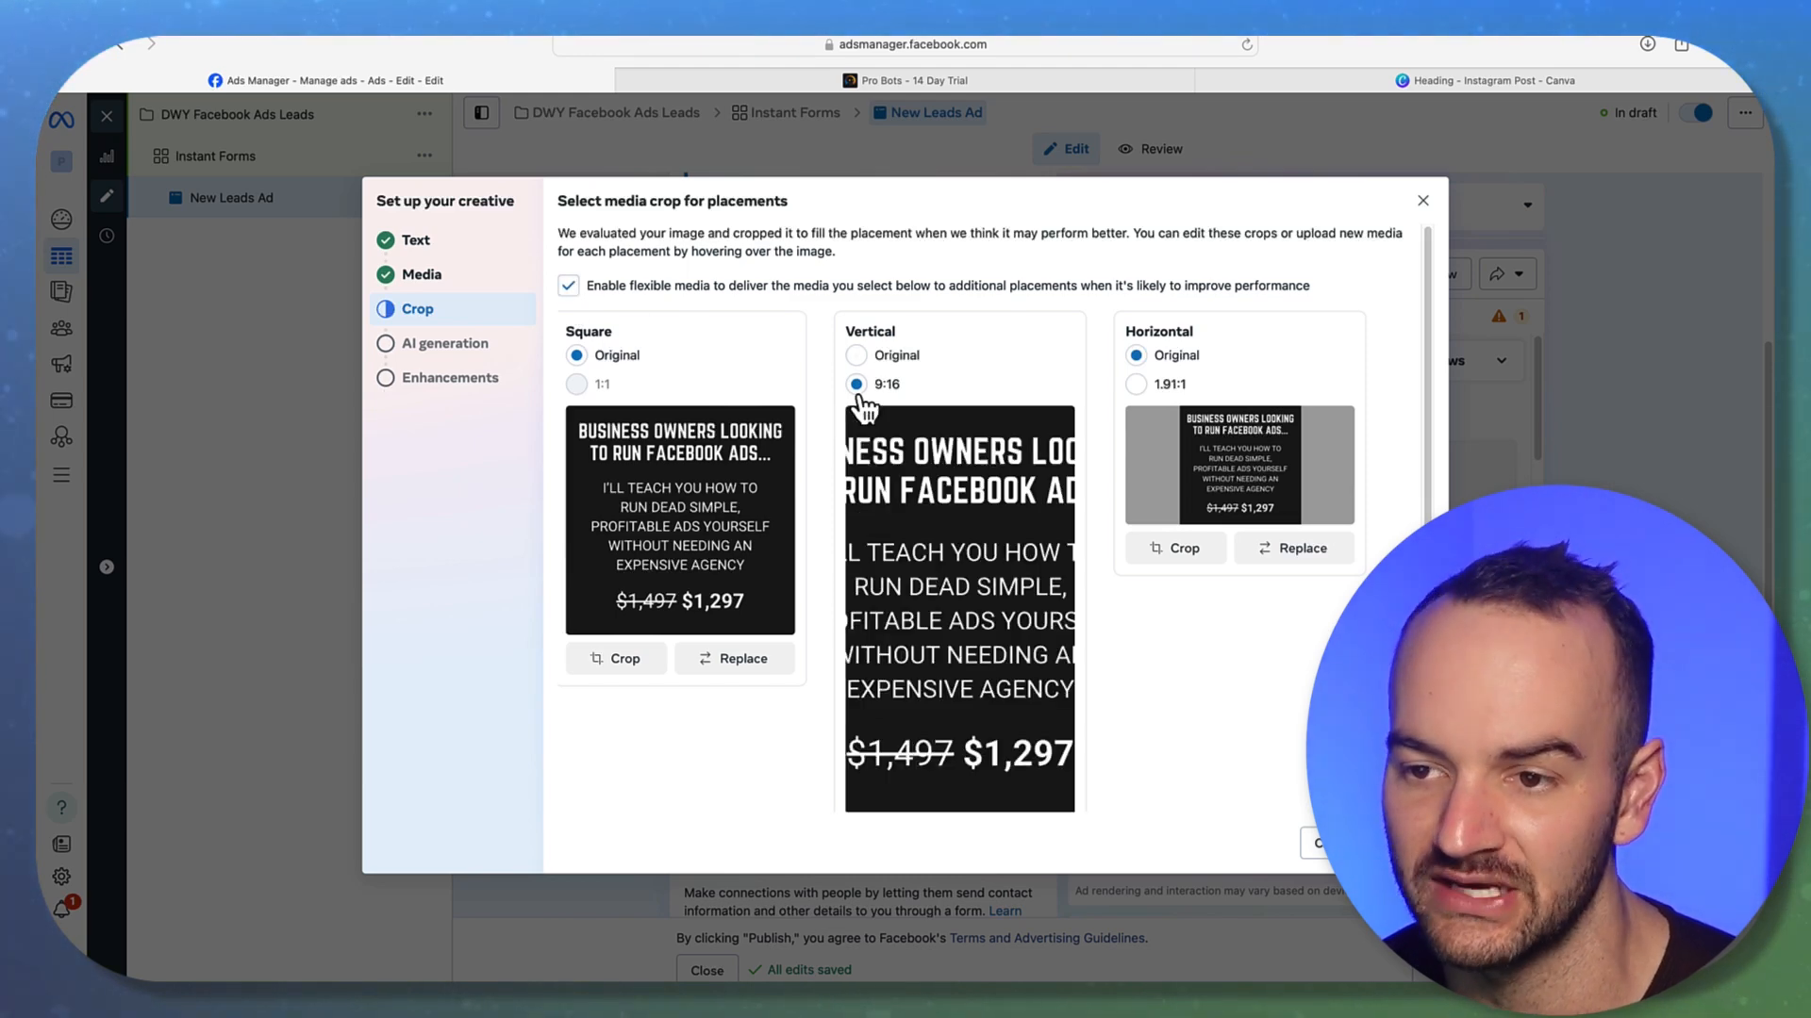
left_click(879, 359)
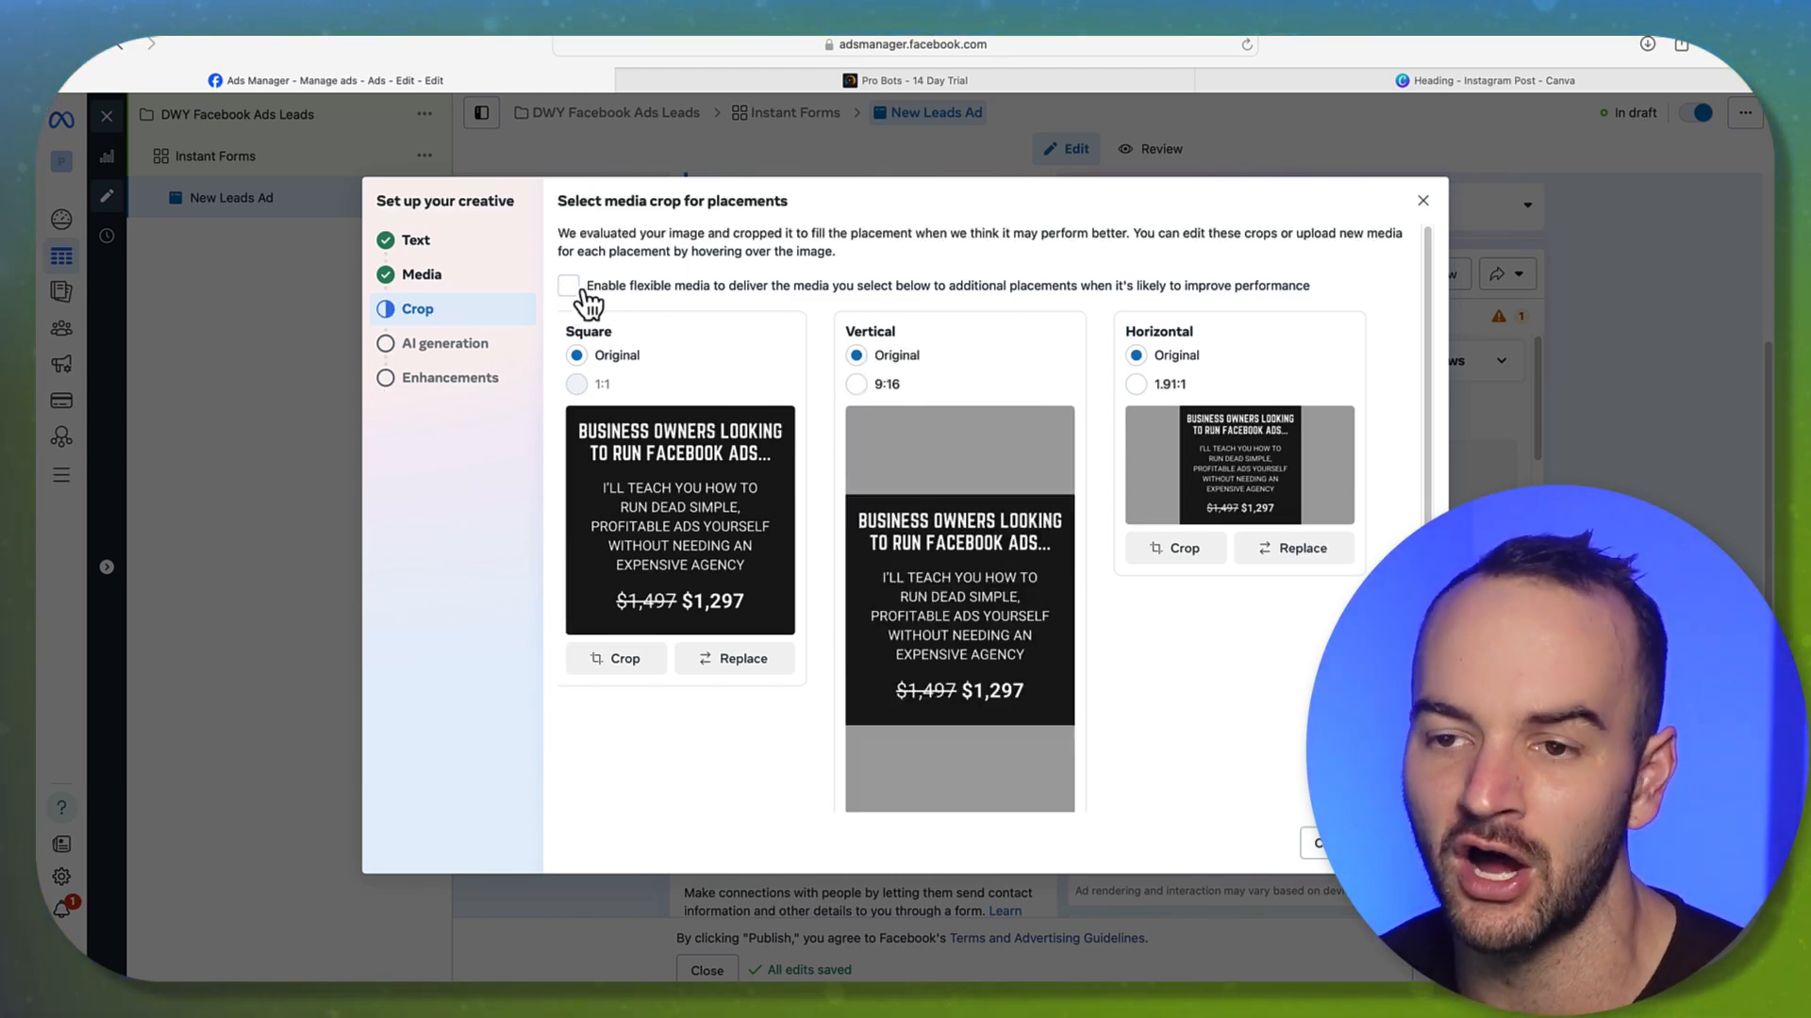
left_click(1138, 385)
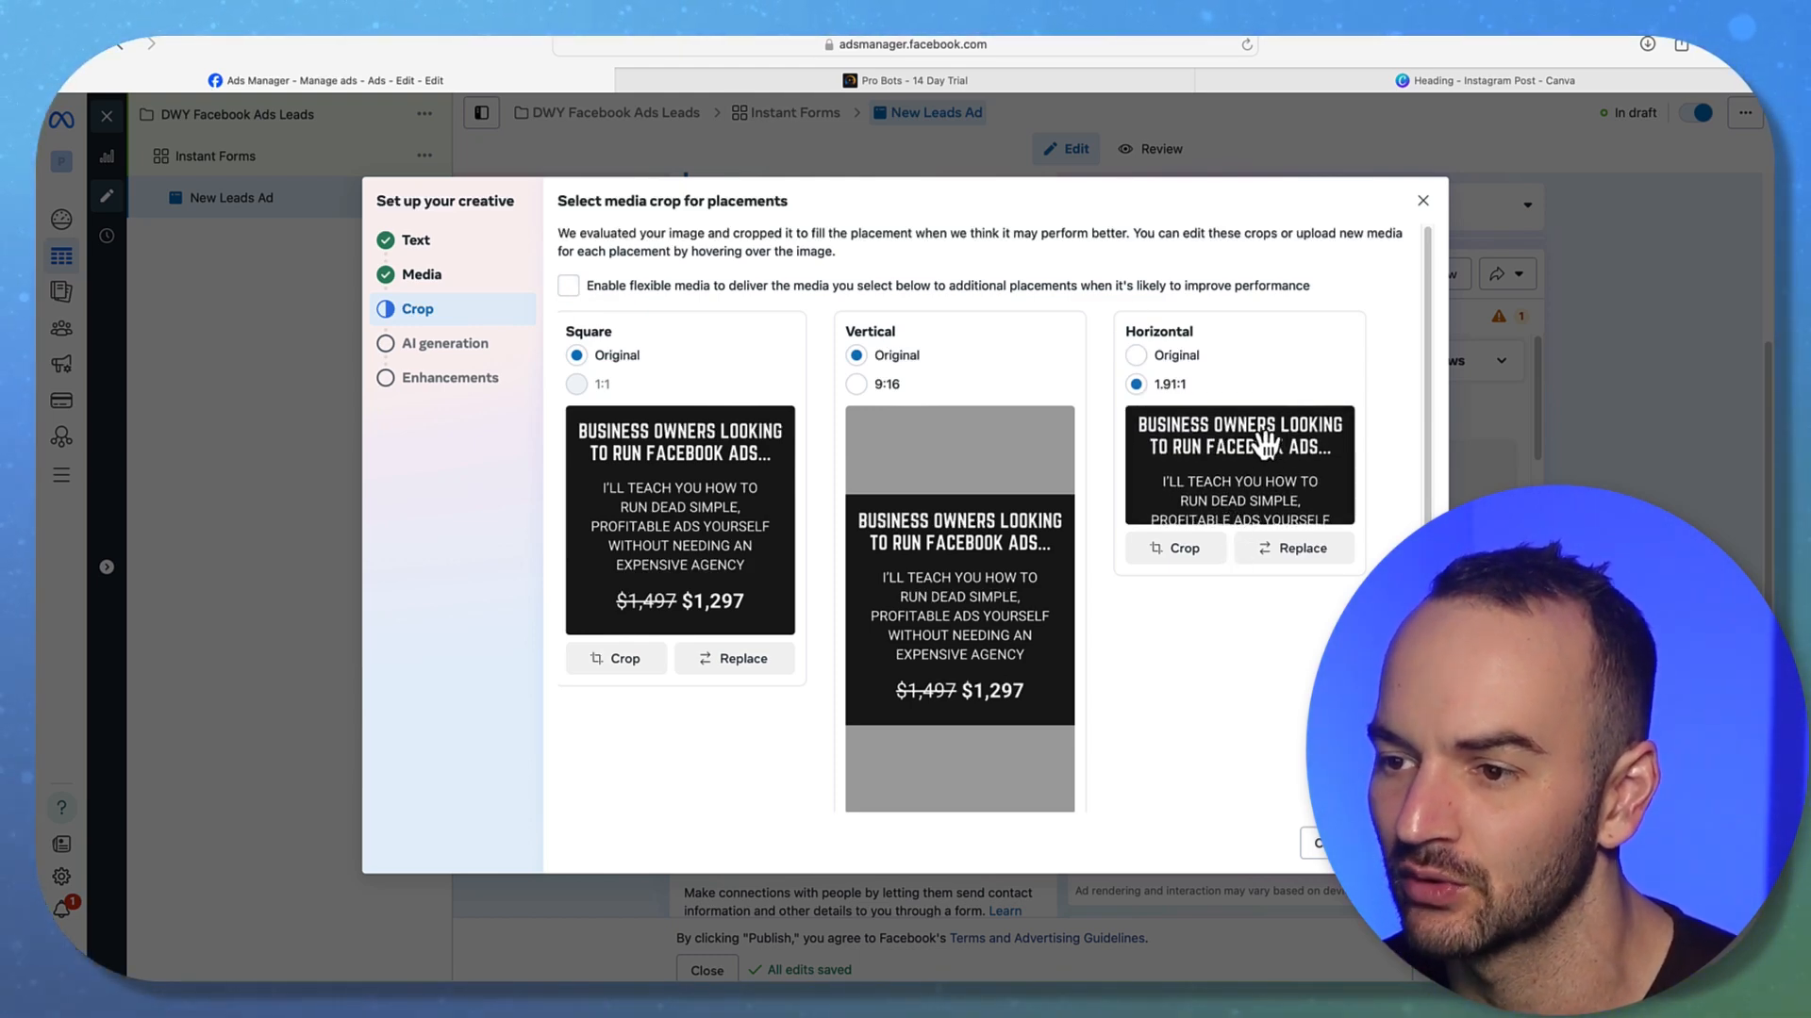
left_click(856, 385)
left_click(857, 355)
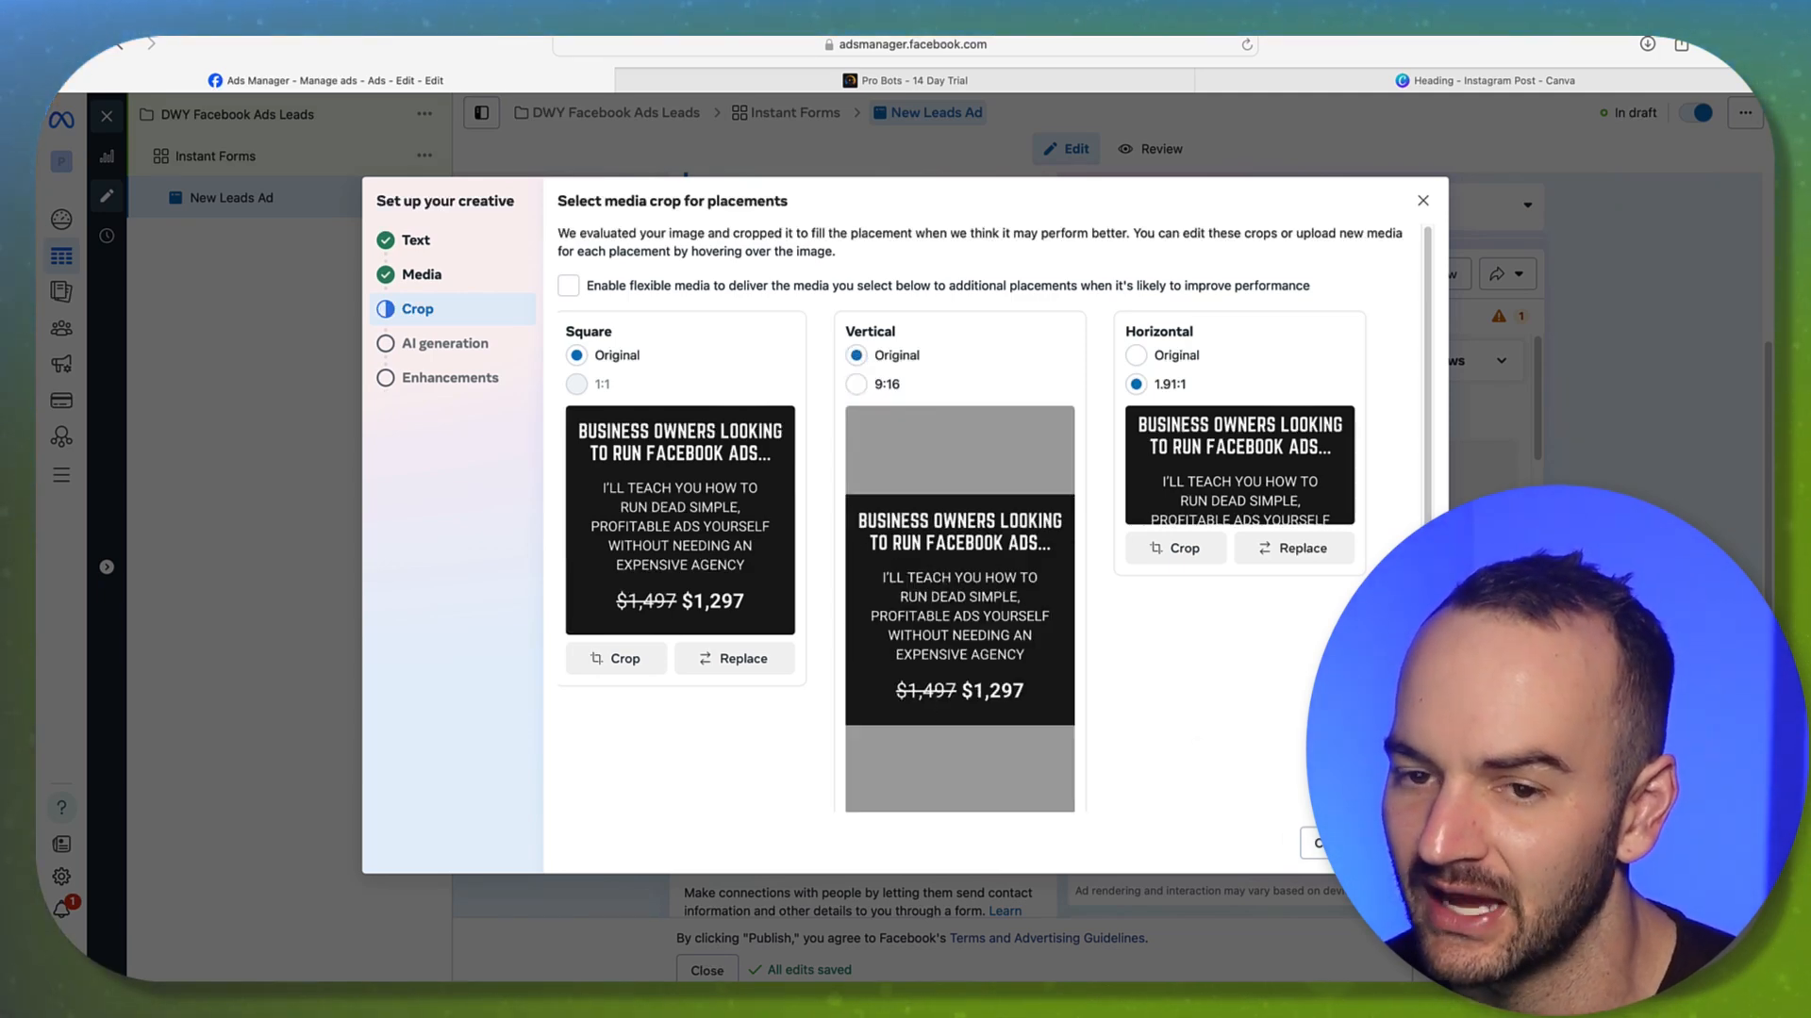
left_click(1403, 843)
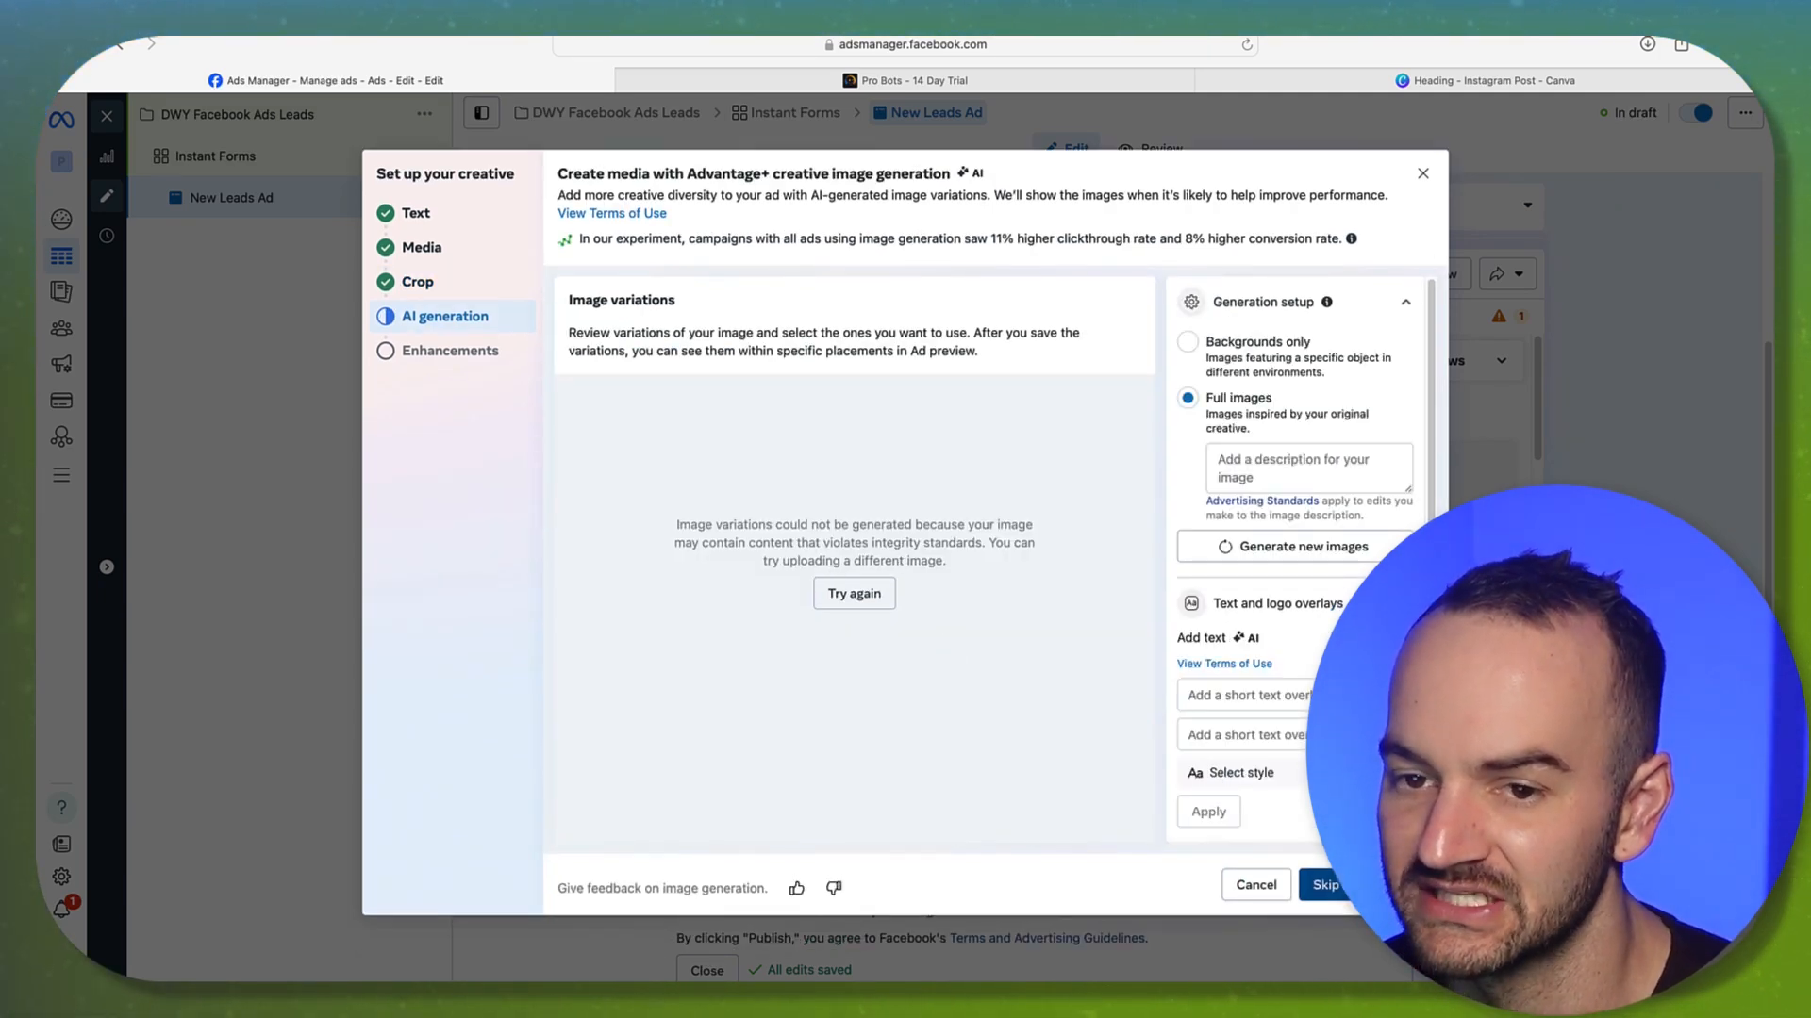
Skip AI image generation and switch off the Add overlays enhancement
left_click(1325, 884)
scroll(736, 424, "down", 3)
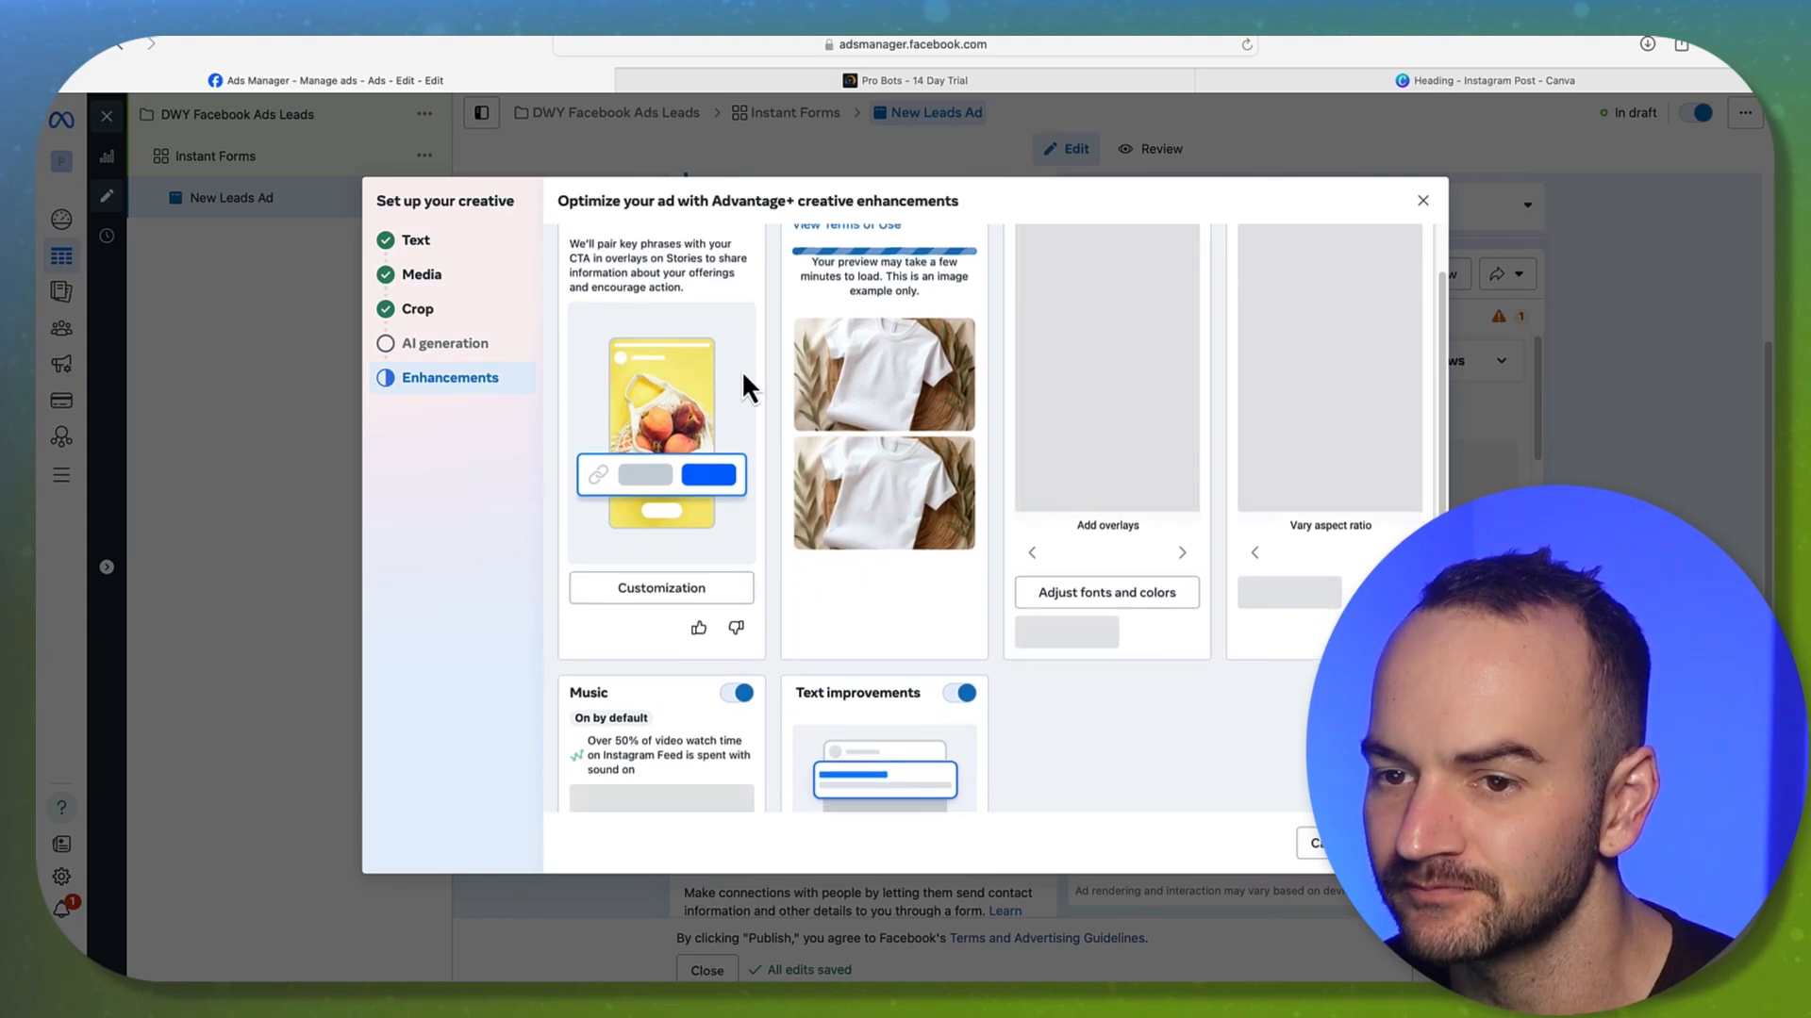
scroll(742, 386, "up", 3)
left_click_drag(586, 359, 640, 361)
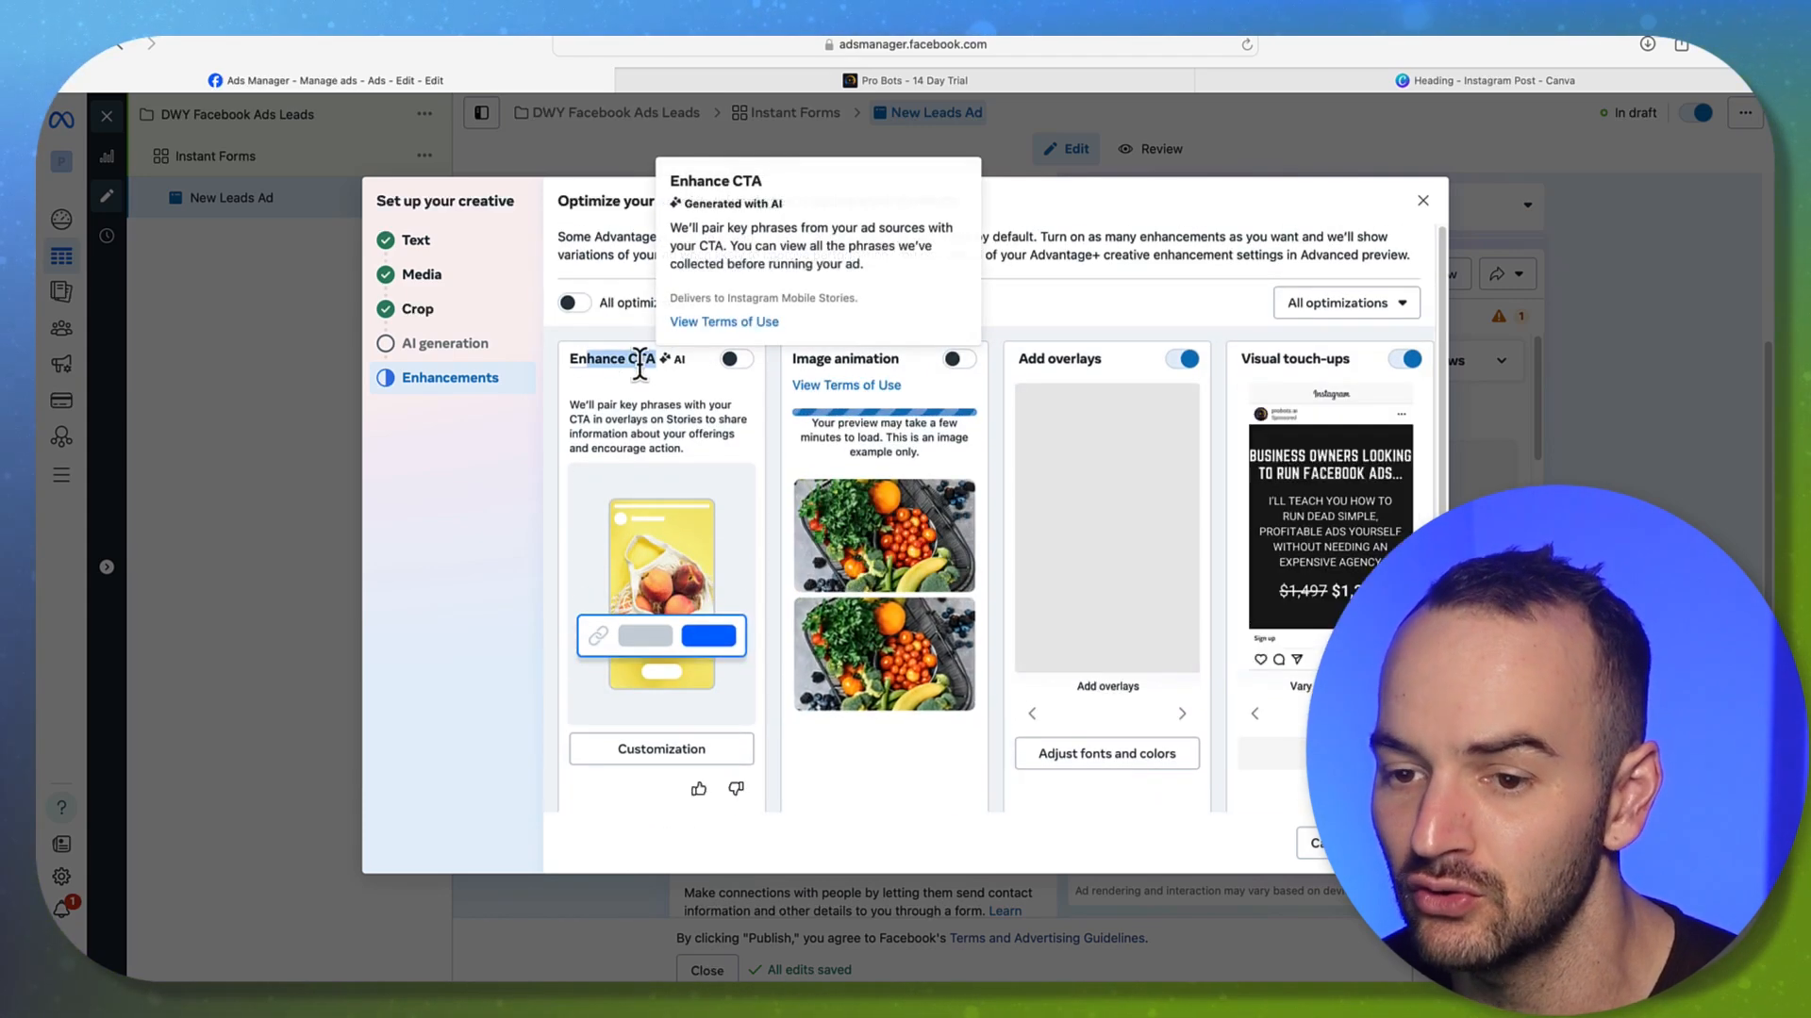
left_click(660, 372)
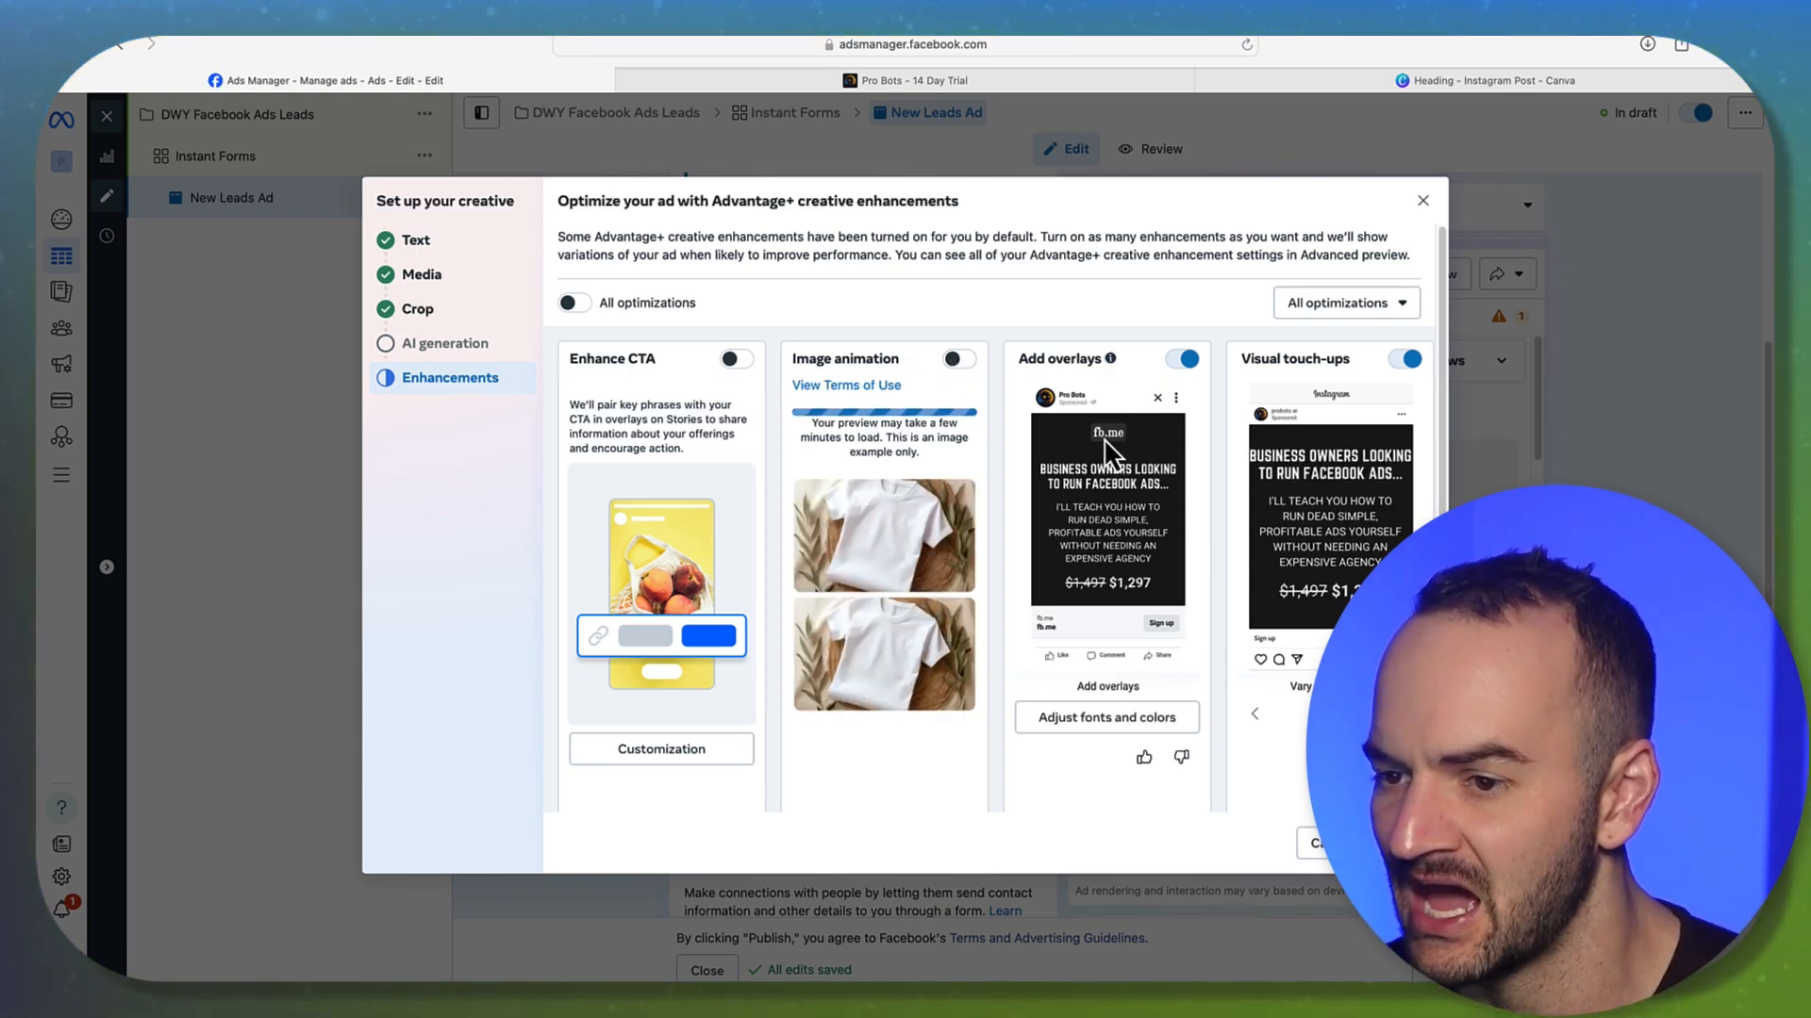
left_click(1181, 358)
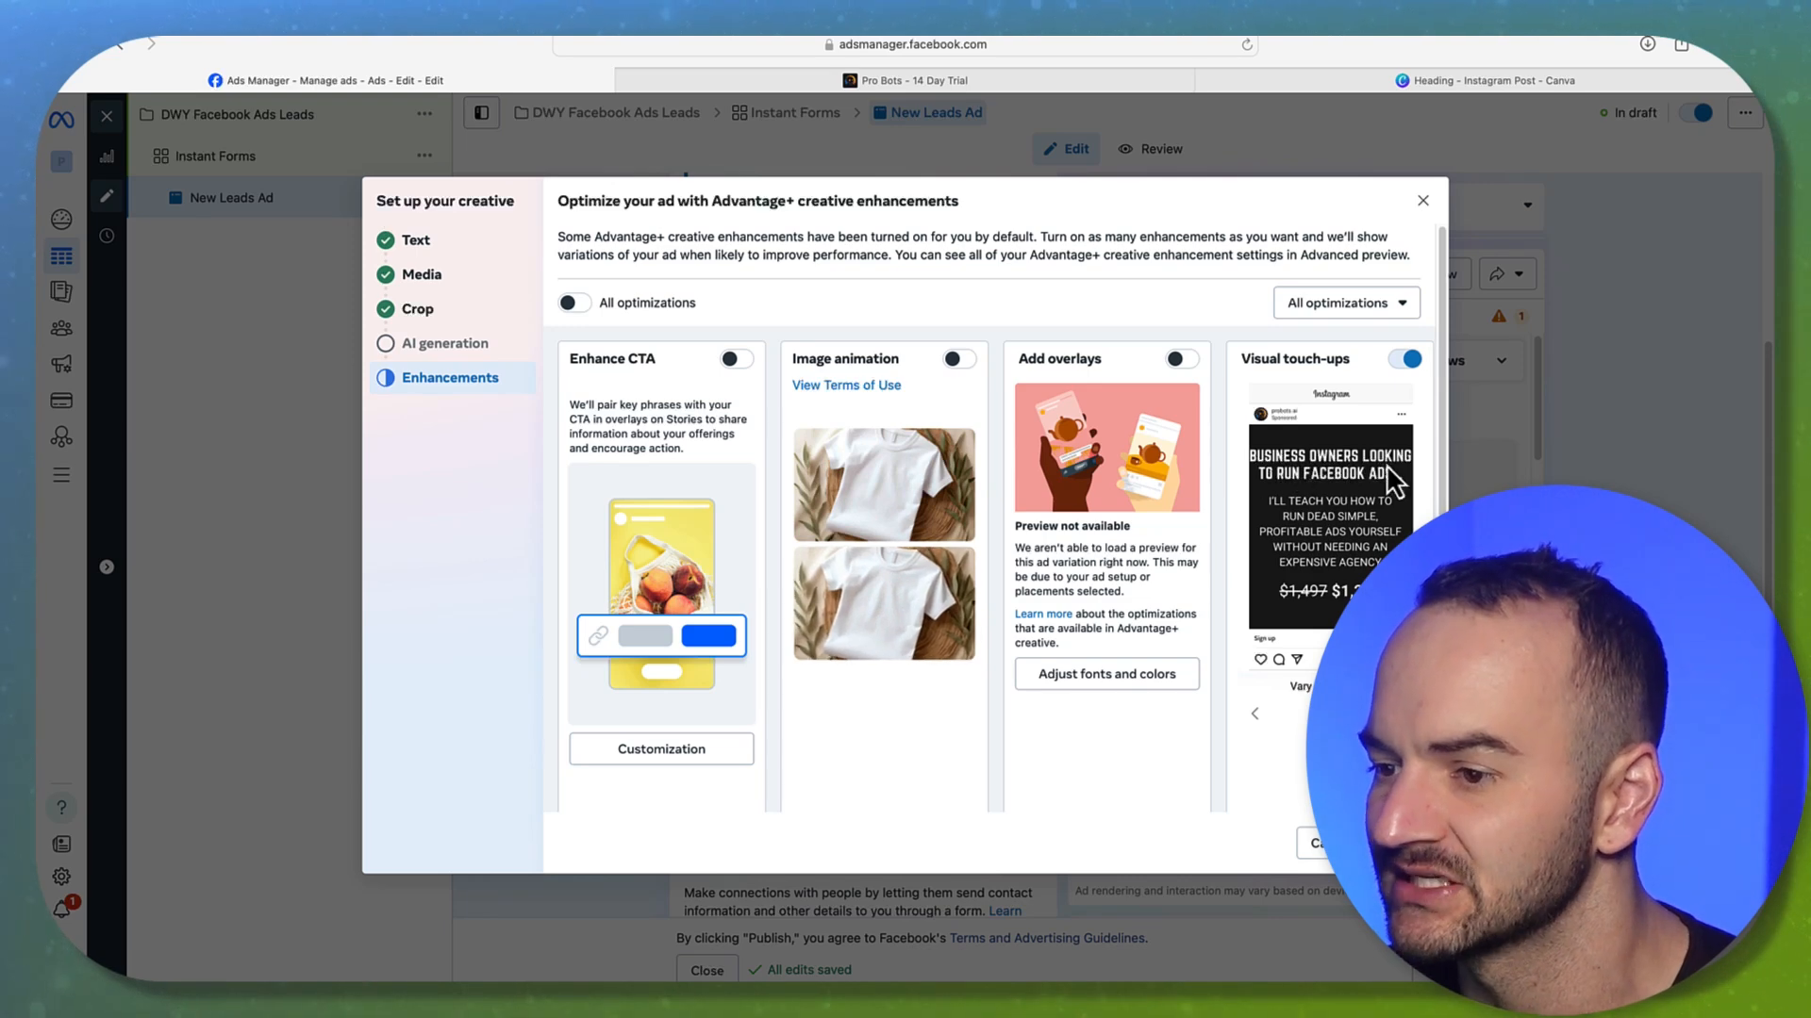
Switch off the Music and Text improvements enhancements
scroll(1235, 471, "down", 4)
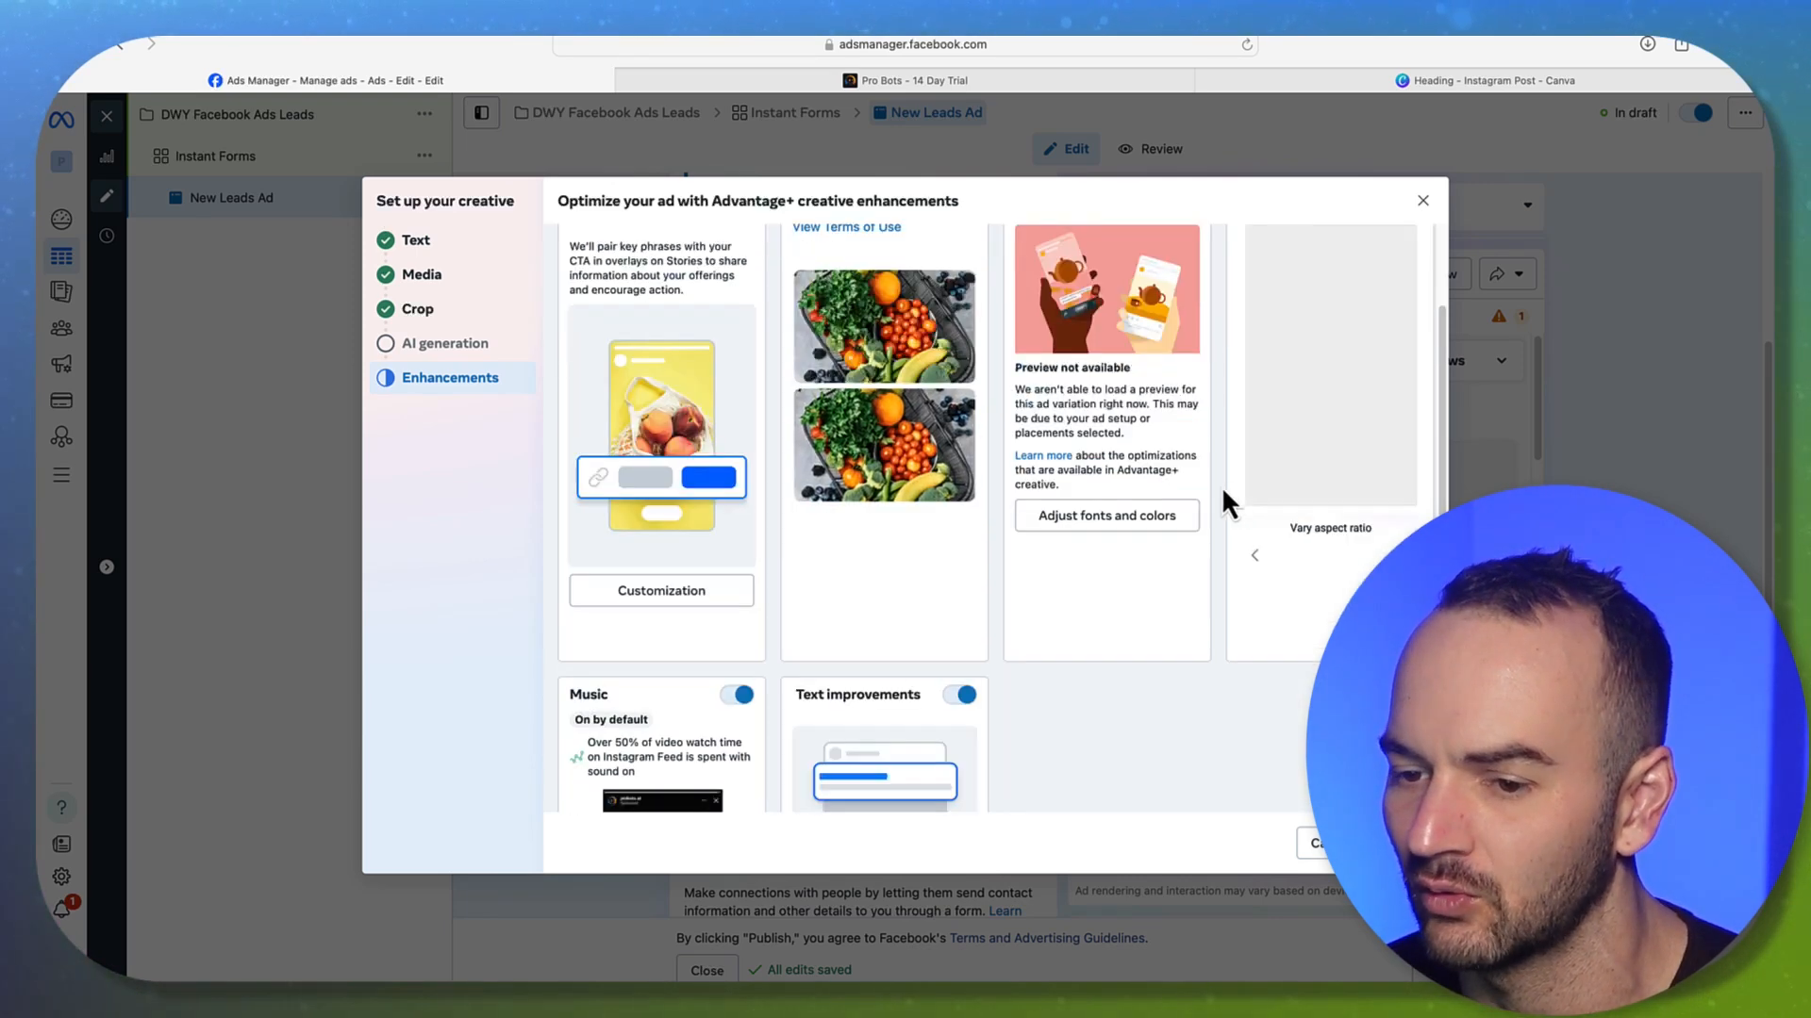
scroll(1047, 627, "down", 2)
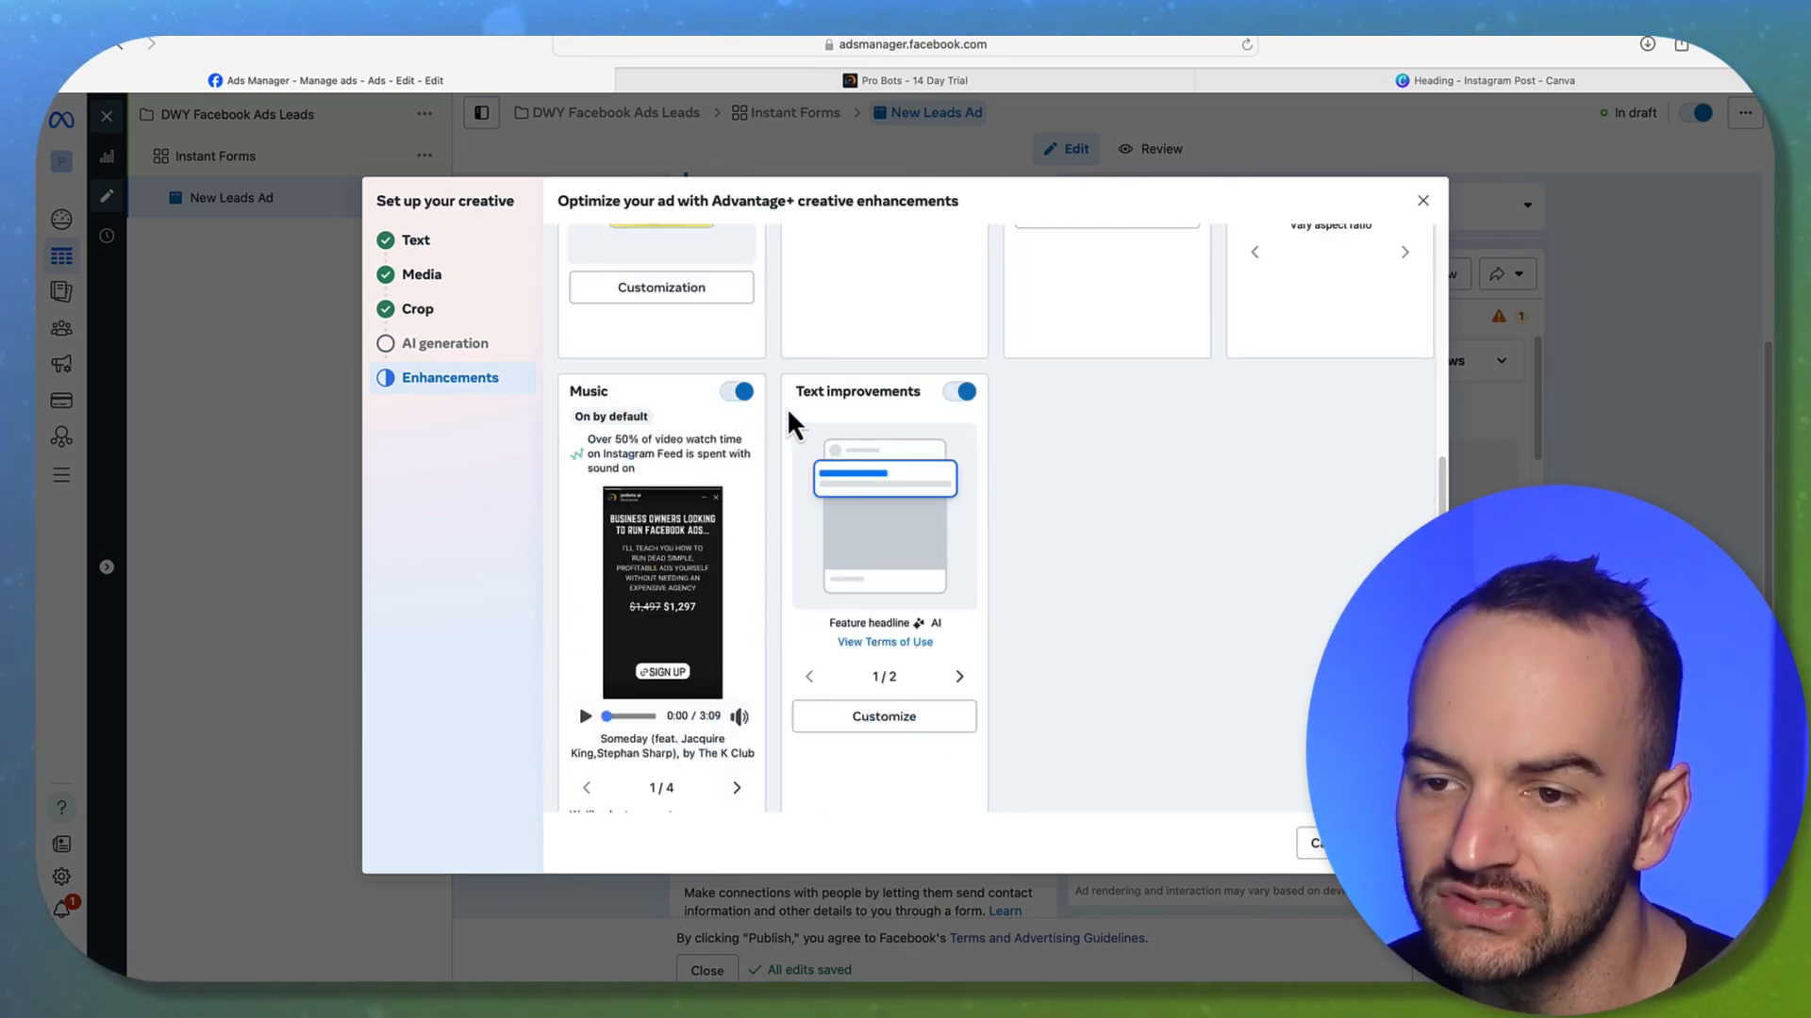
left_click(741, 391)
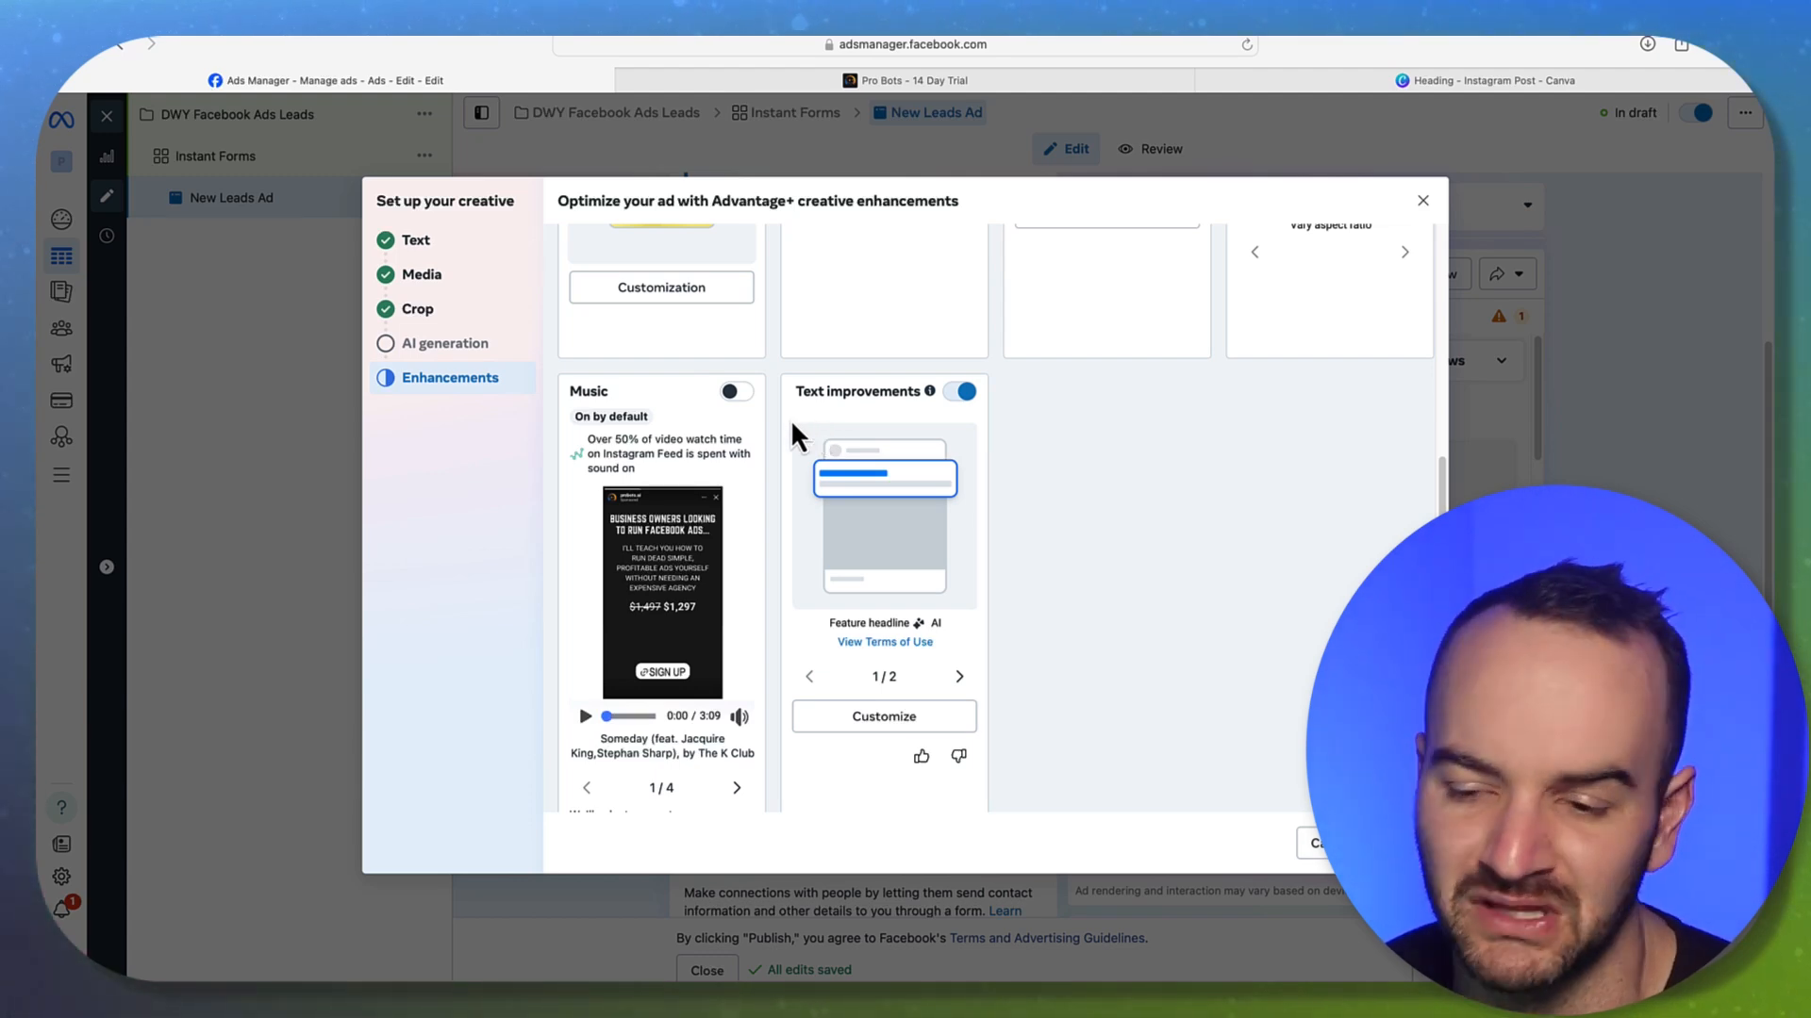
scroll(743, 444, "down", 1)
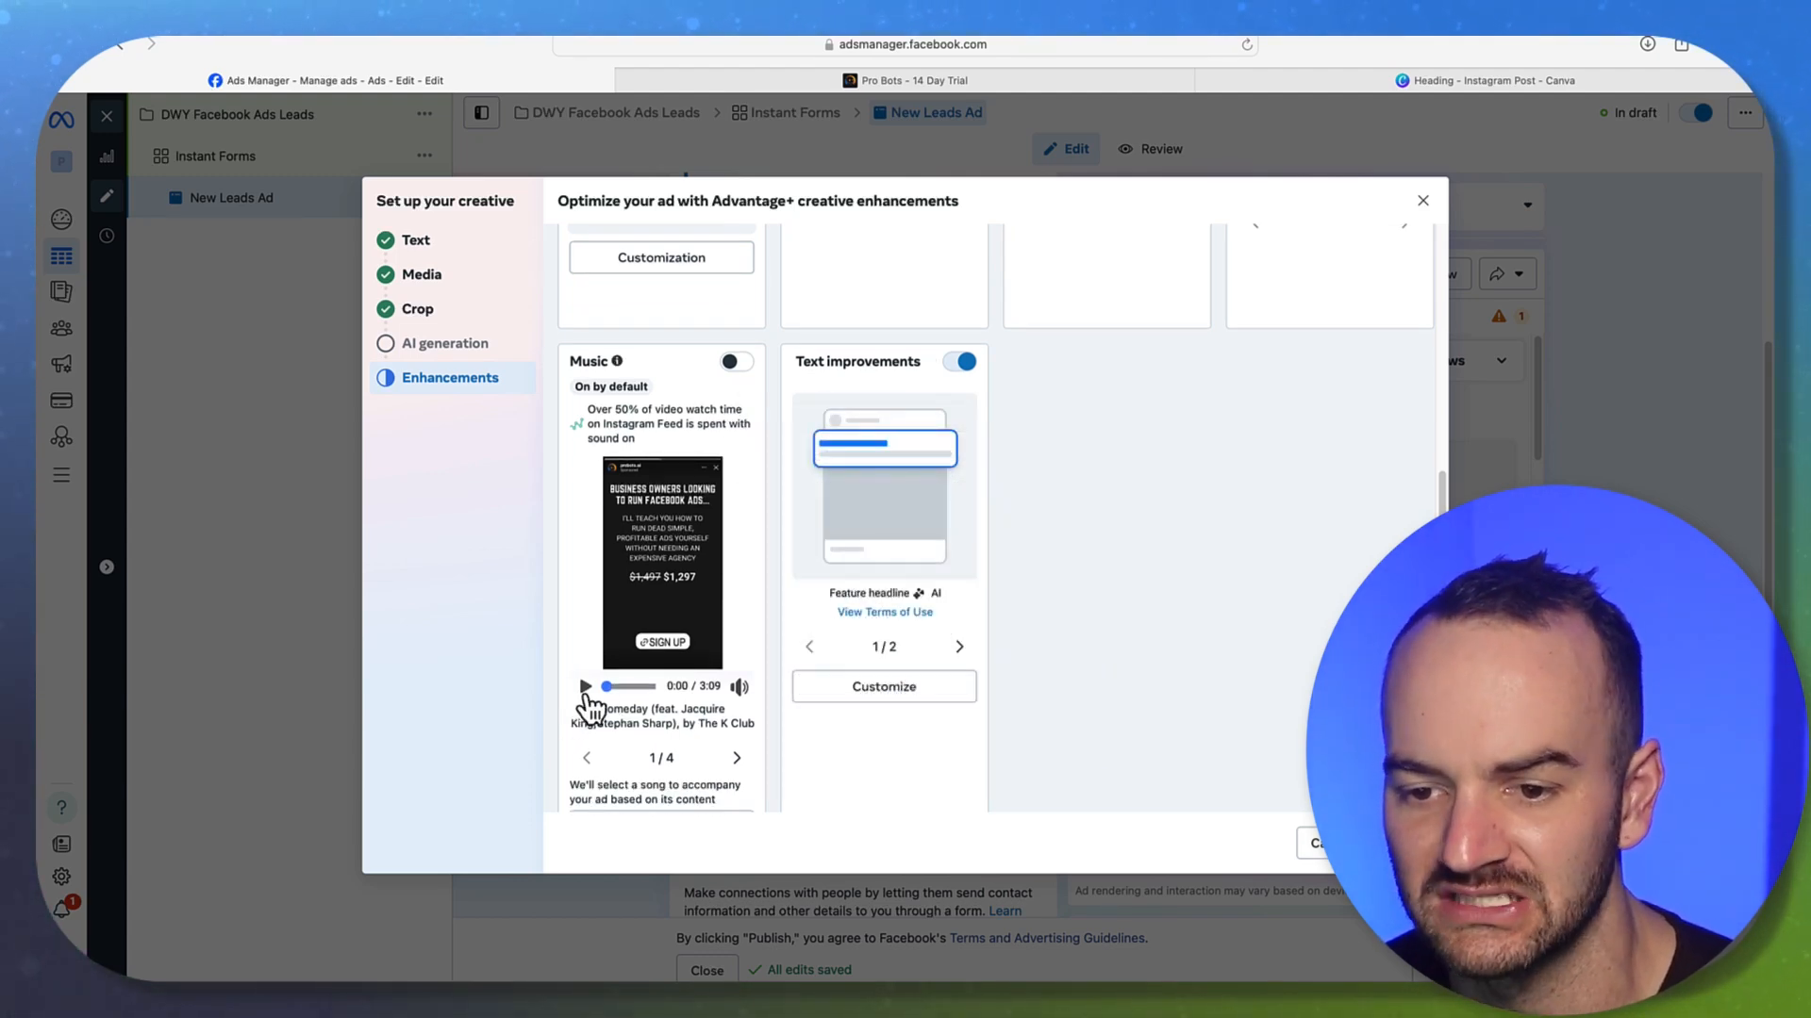
left_click(585, 687)
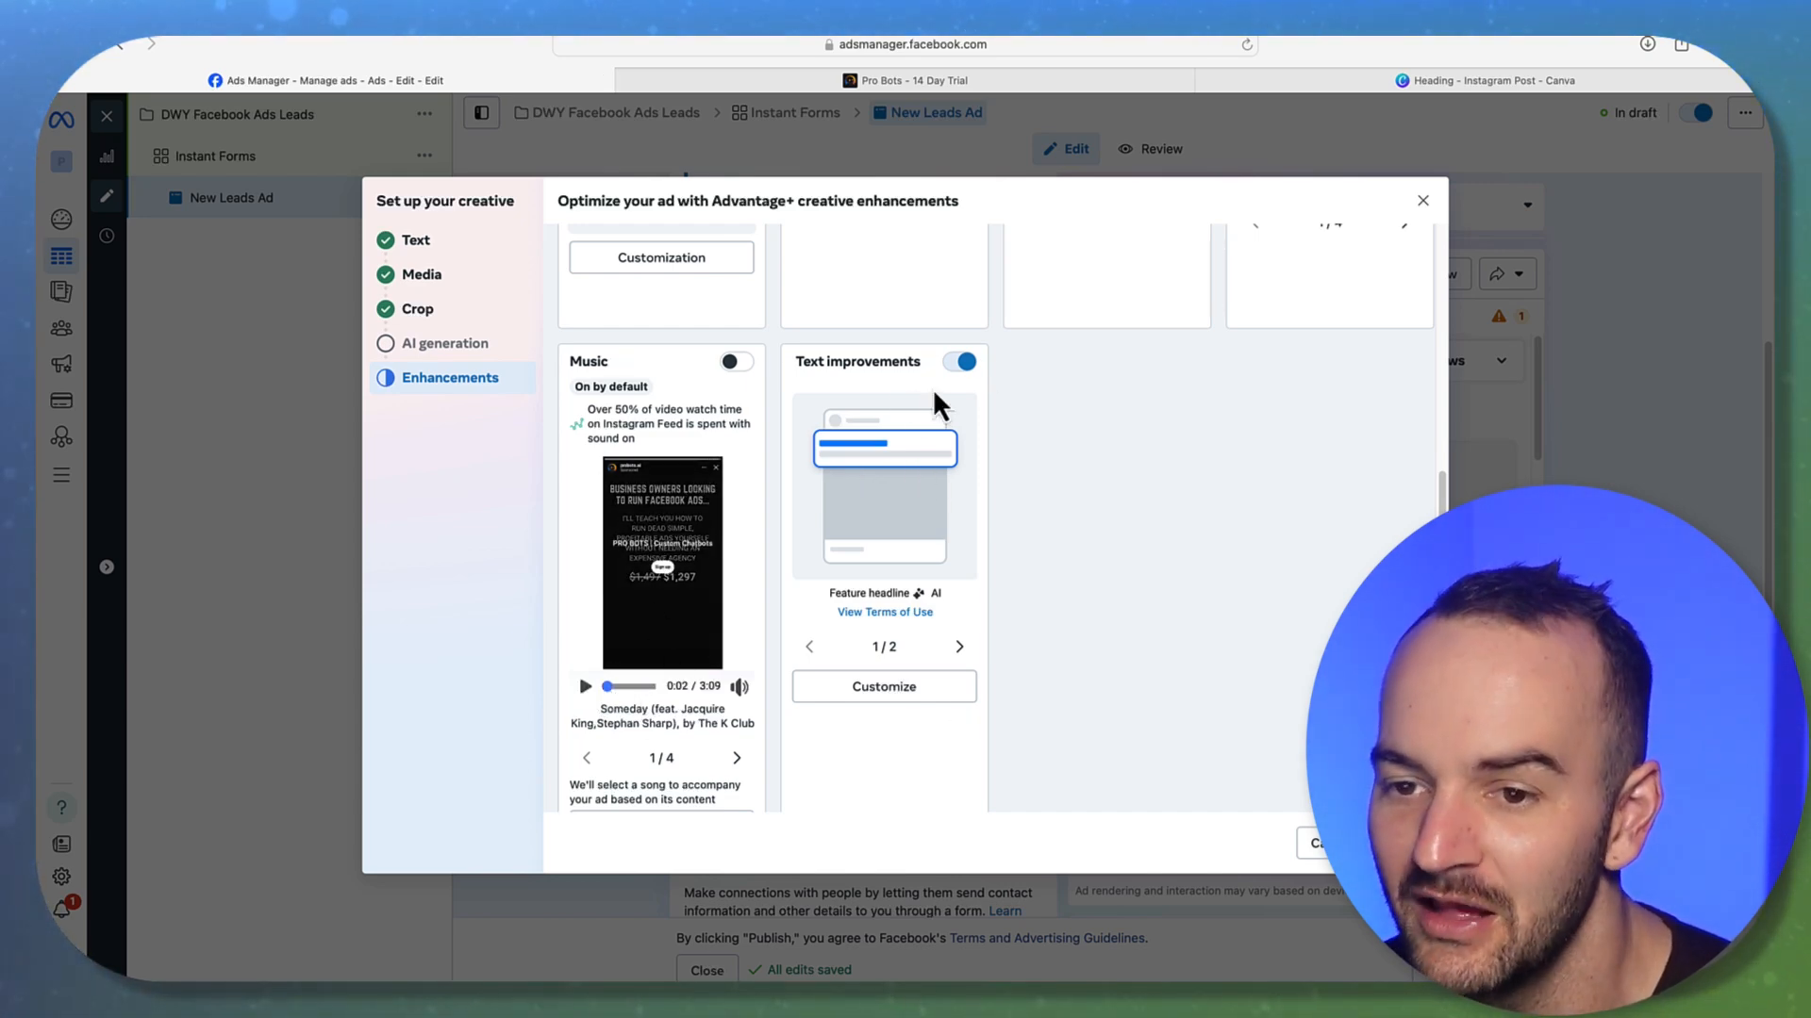
scroll(627, 785, "down", 2)
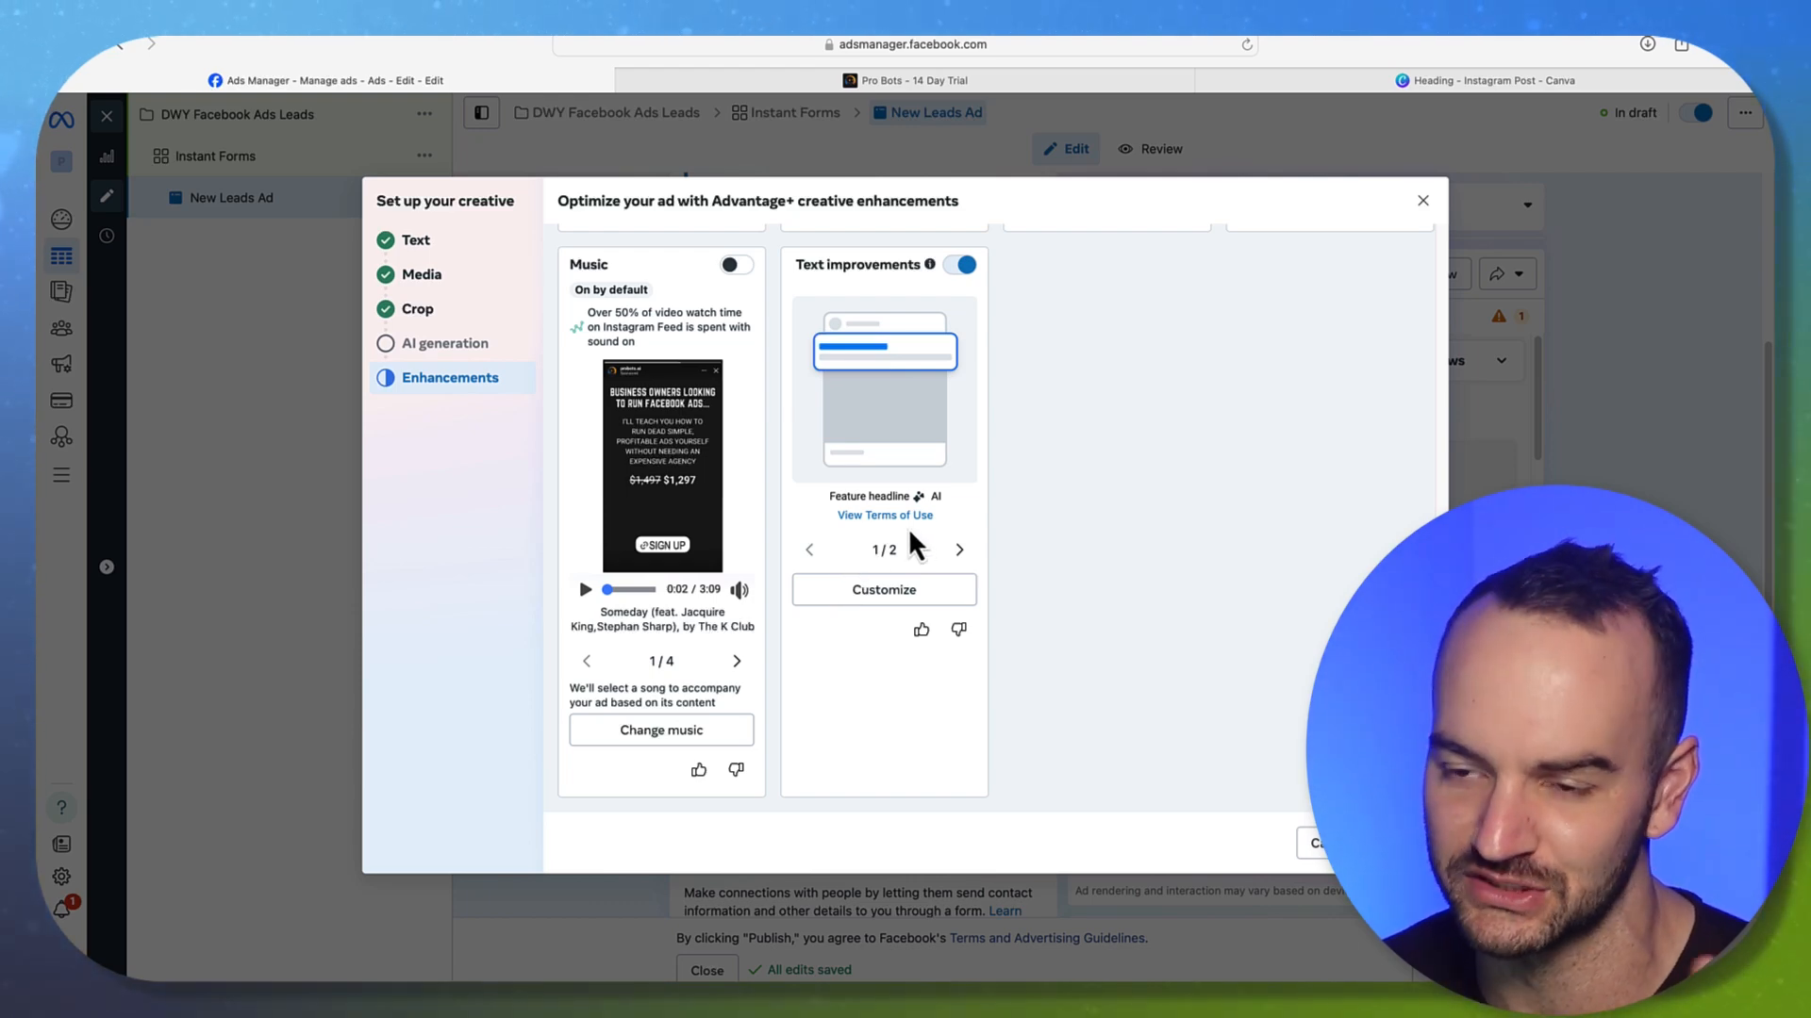
left_click(965, 266)
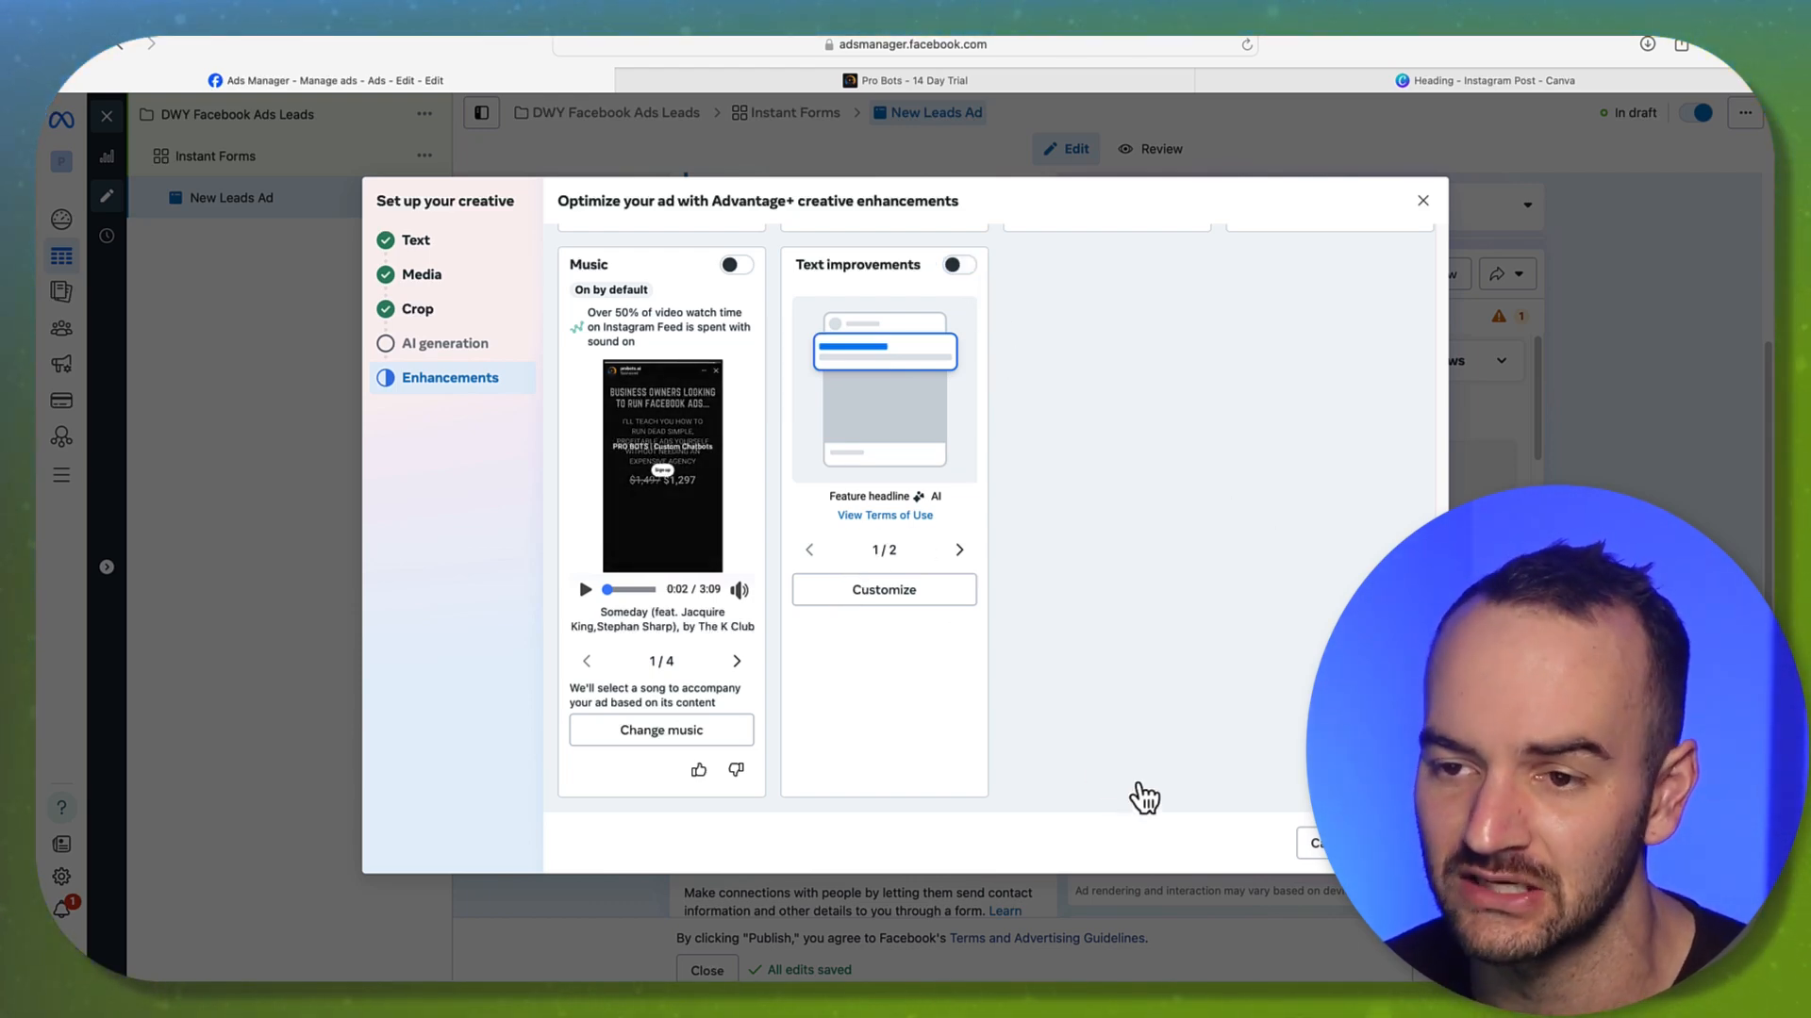
scroll(720, 566, "up", 5)
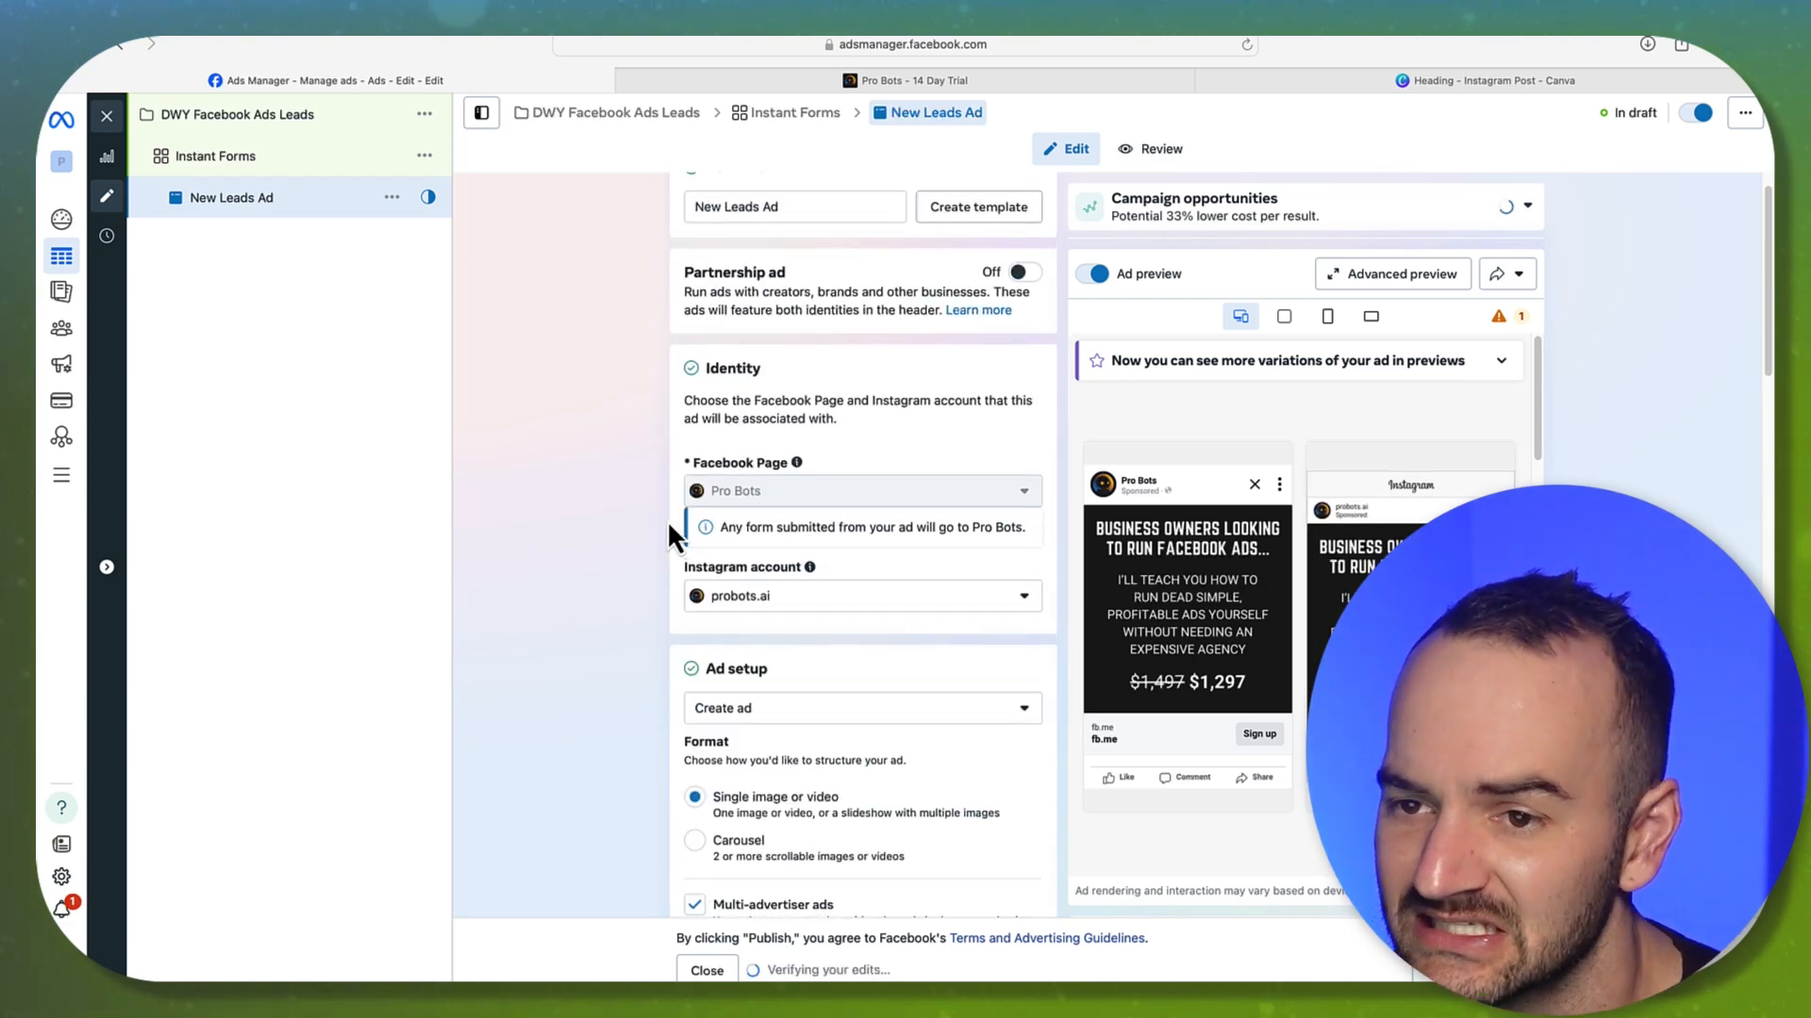
Retype the ad name from New Leads Ad to 'Business Owners Looking to Run Facebook Ads'
scroll(662, 521, "down", 3)
scroll(657, 530, "up", 4)
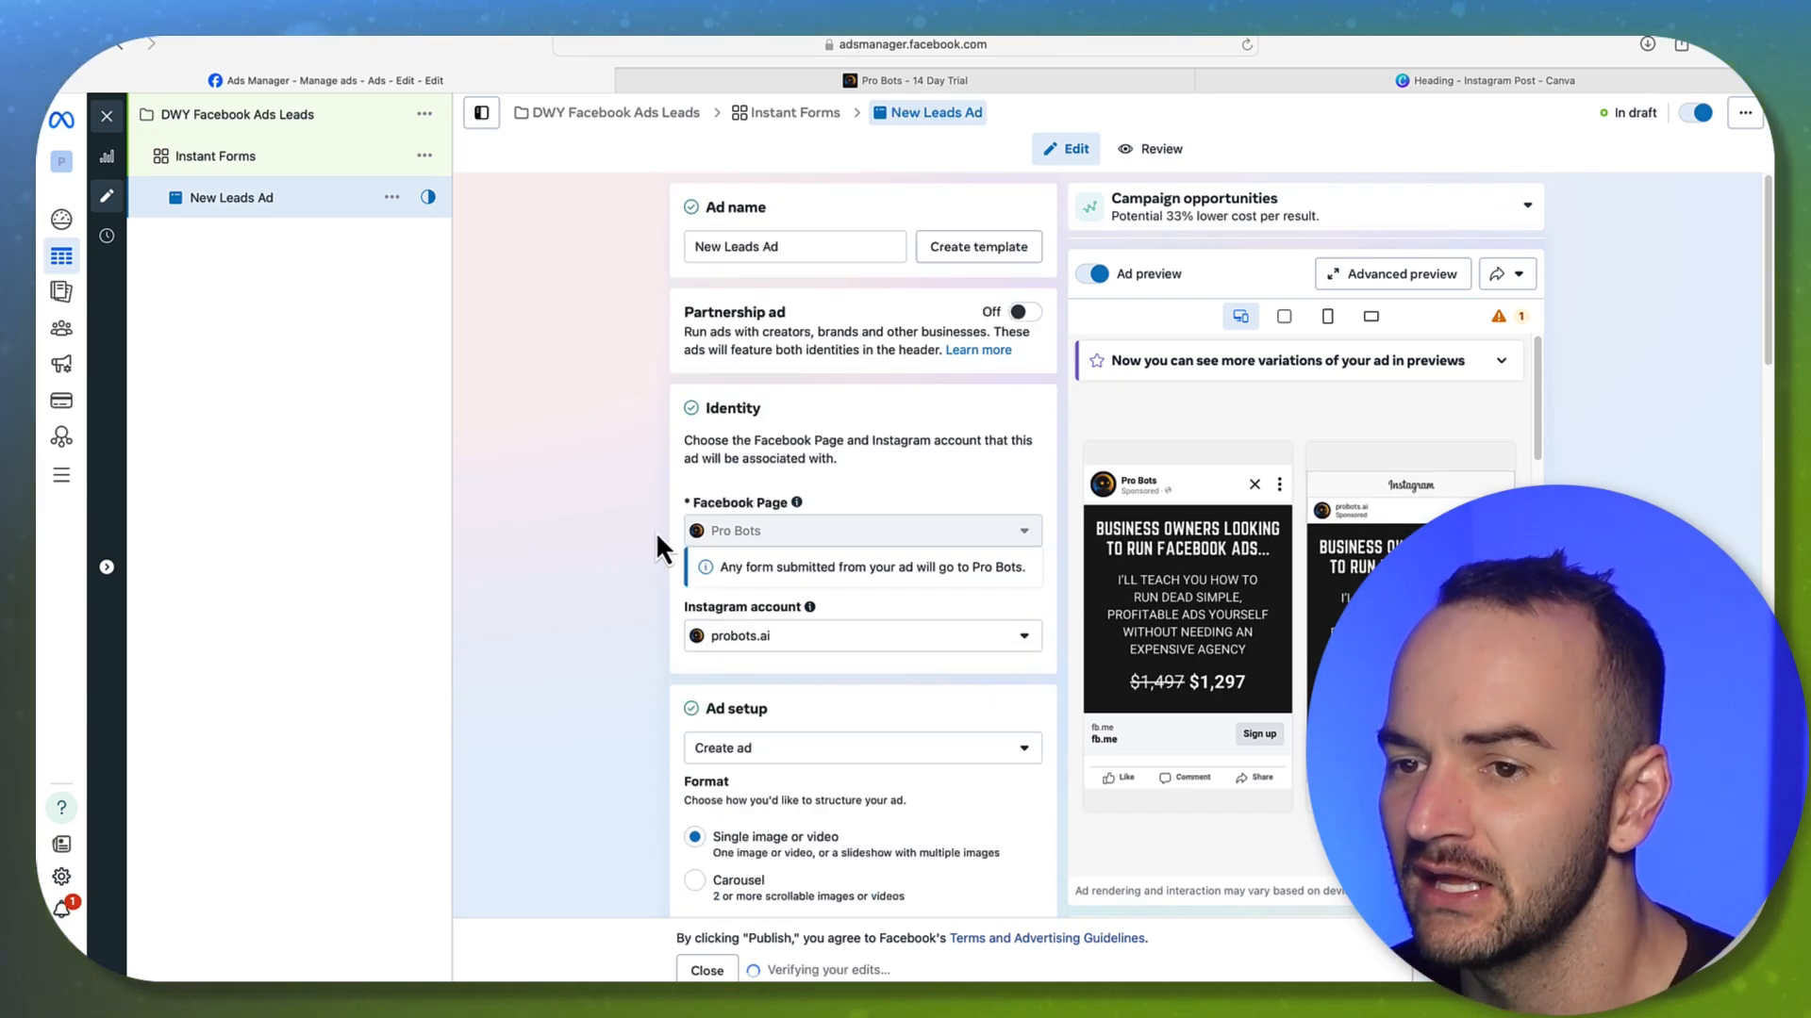
left_click(798, 245)
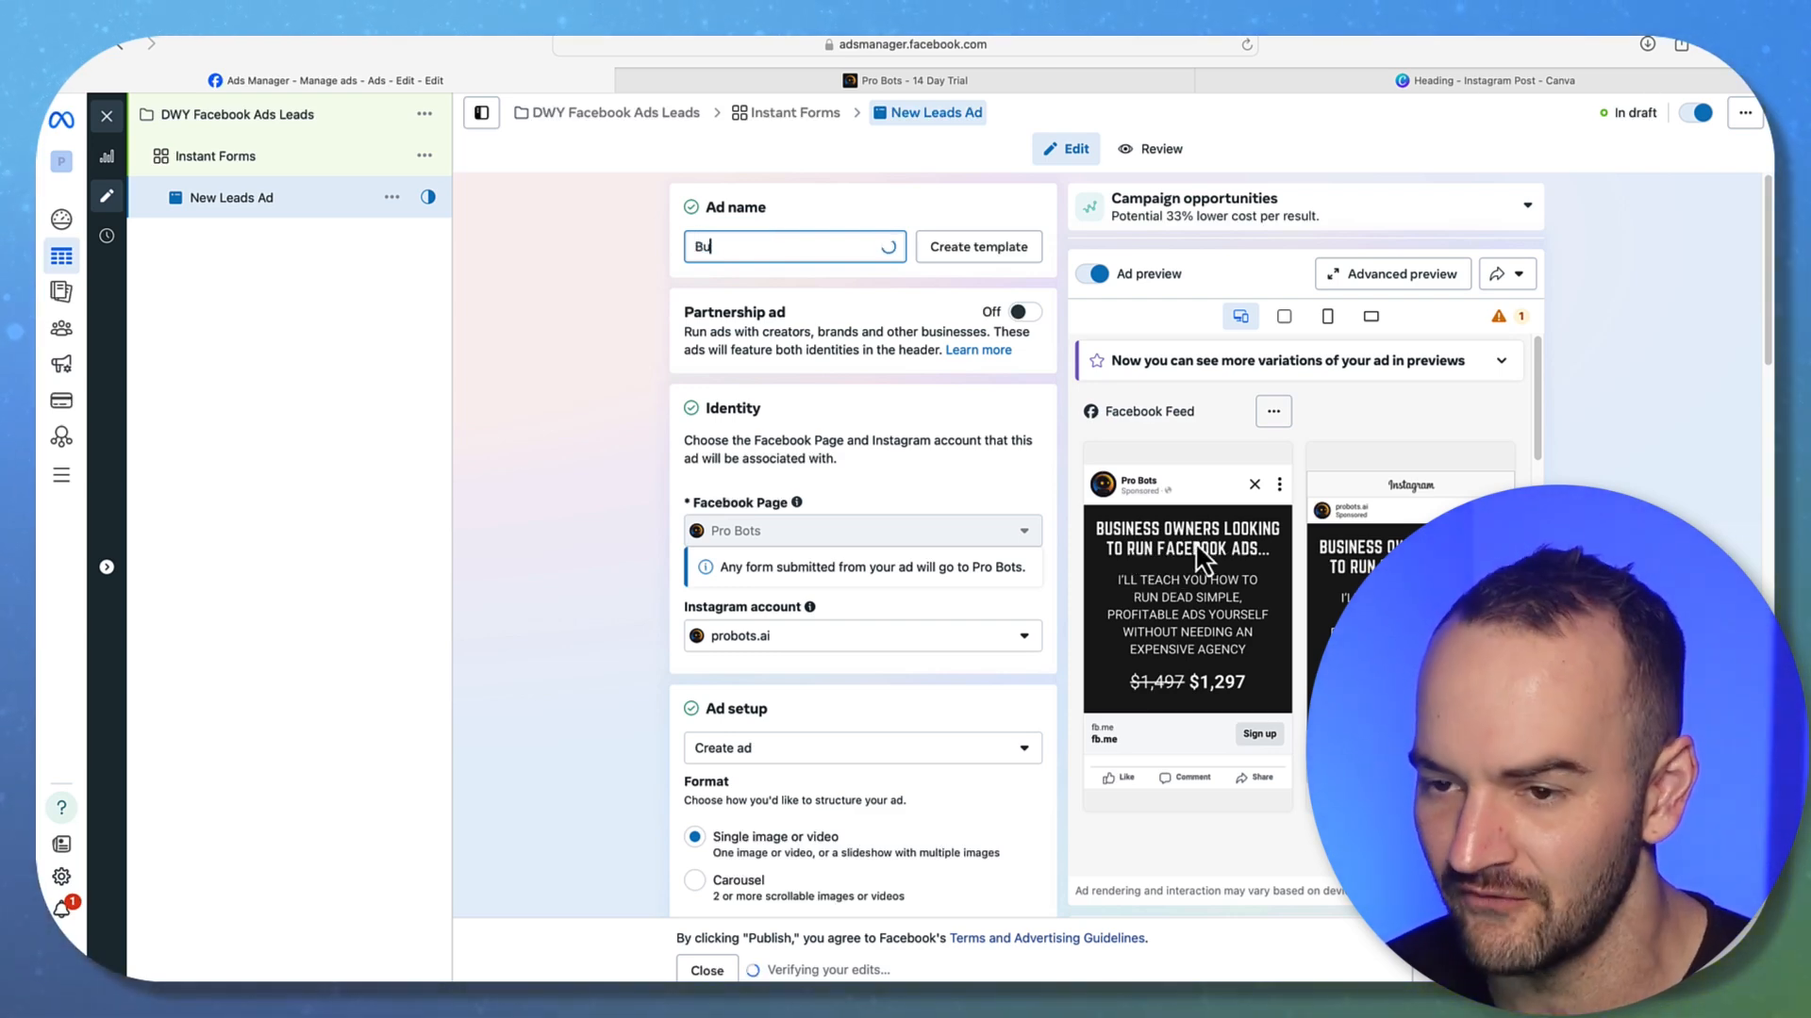
type("Business Owners Loo")
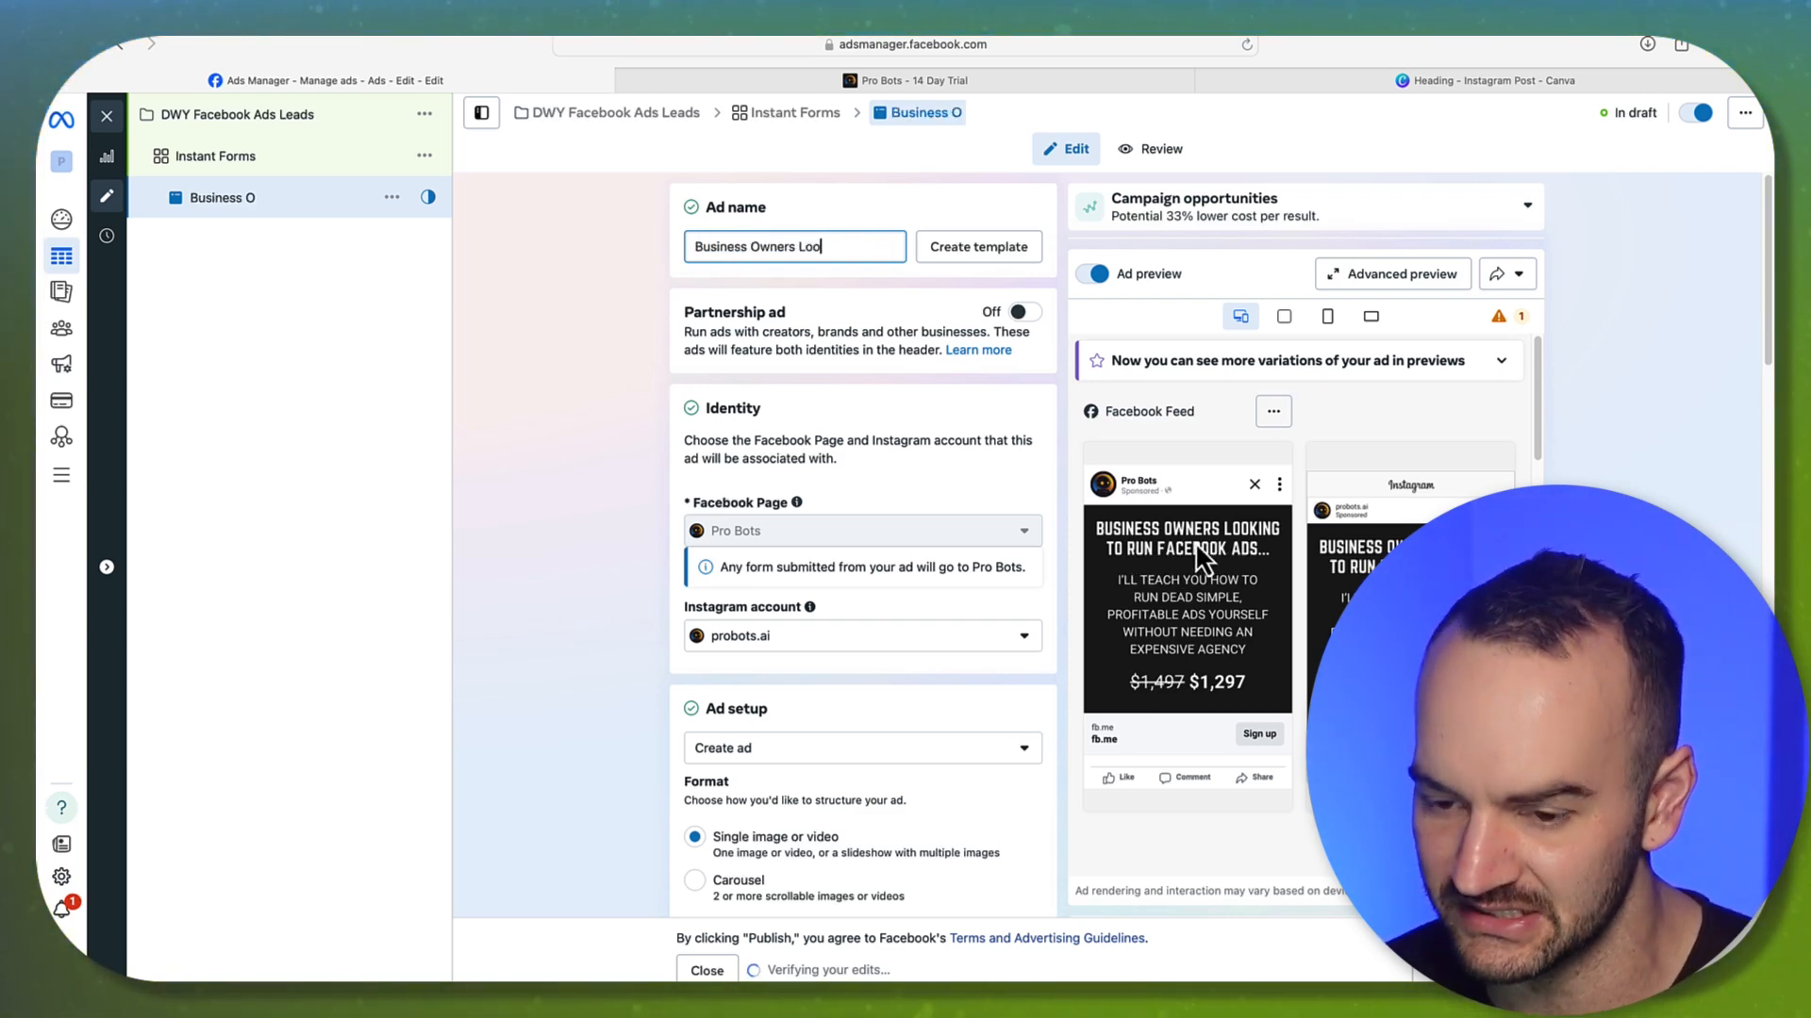
type("king to Run Face")
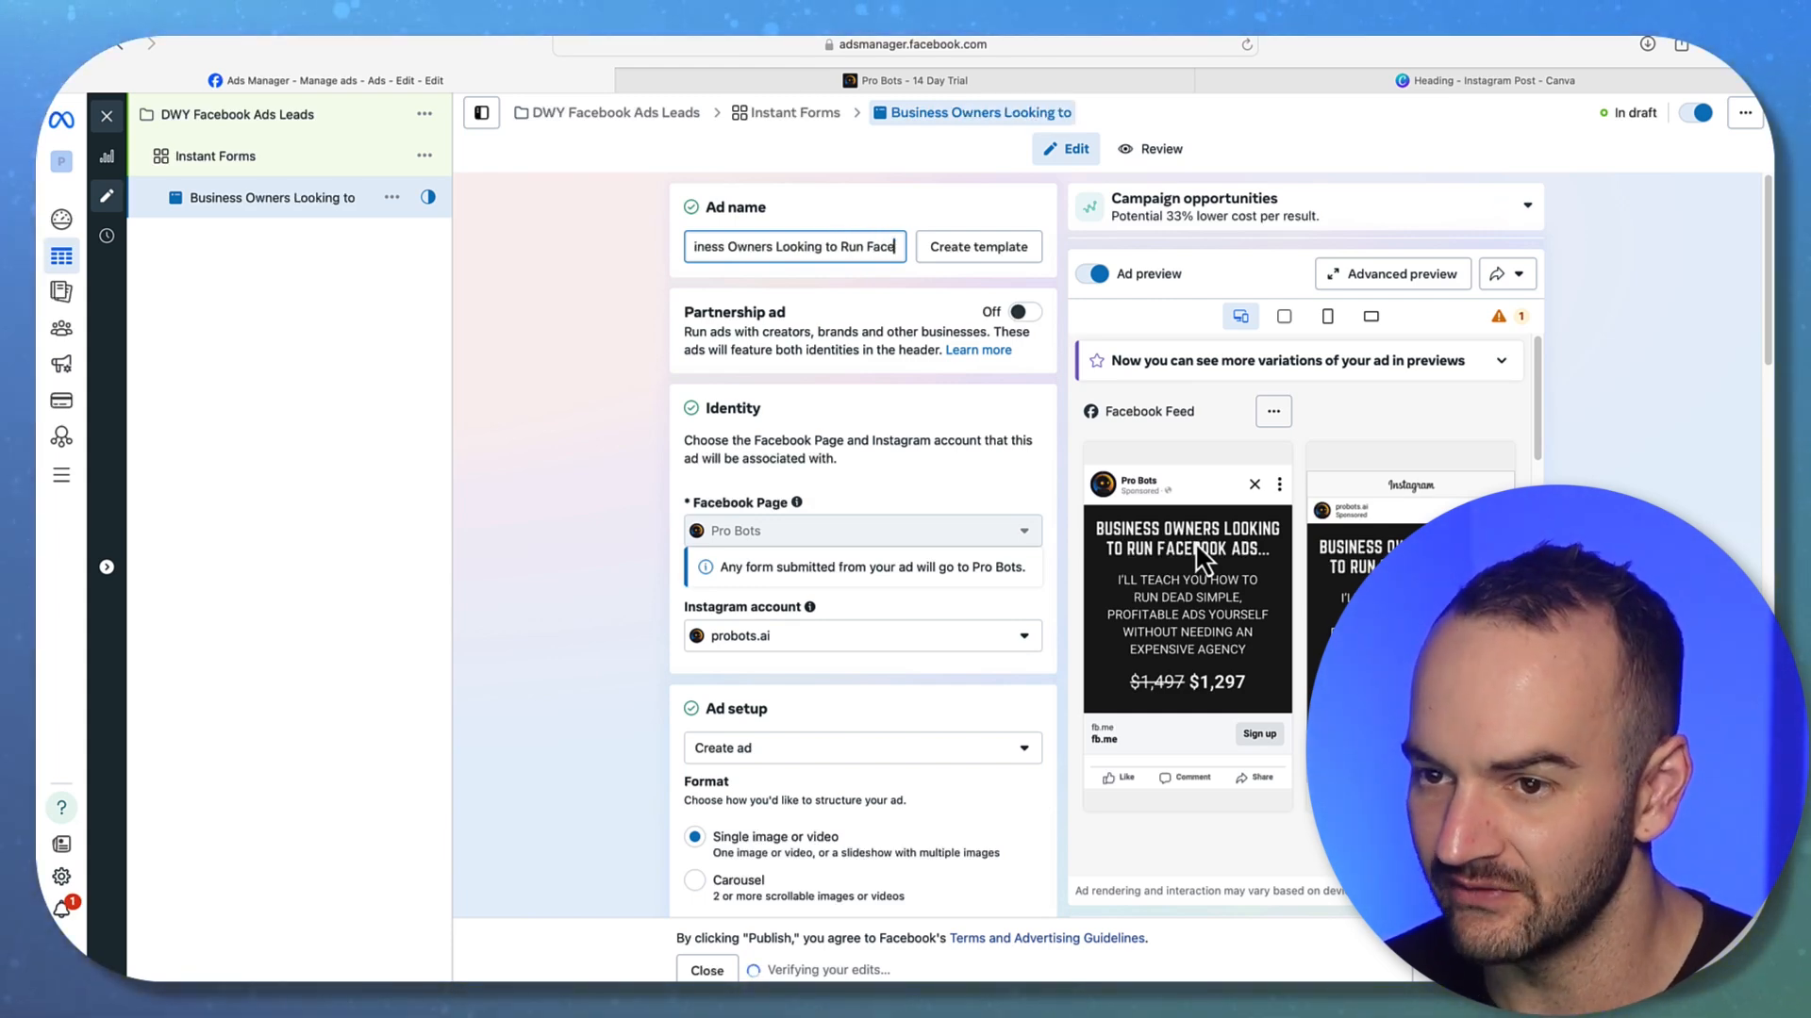
type("book")
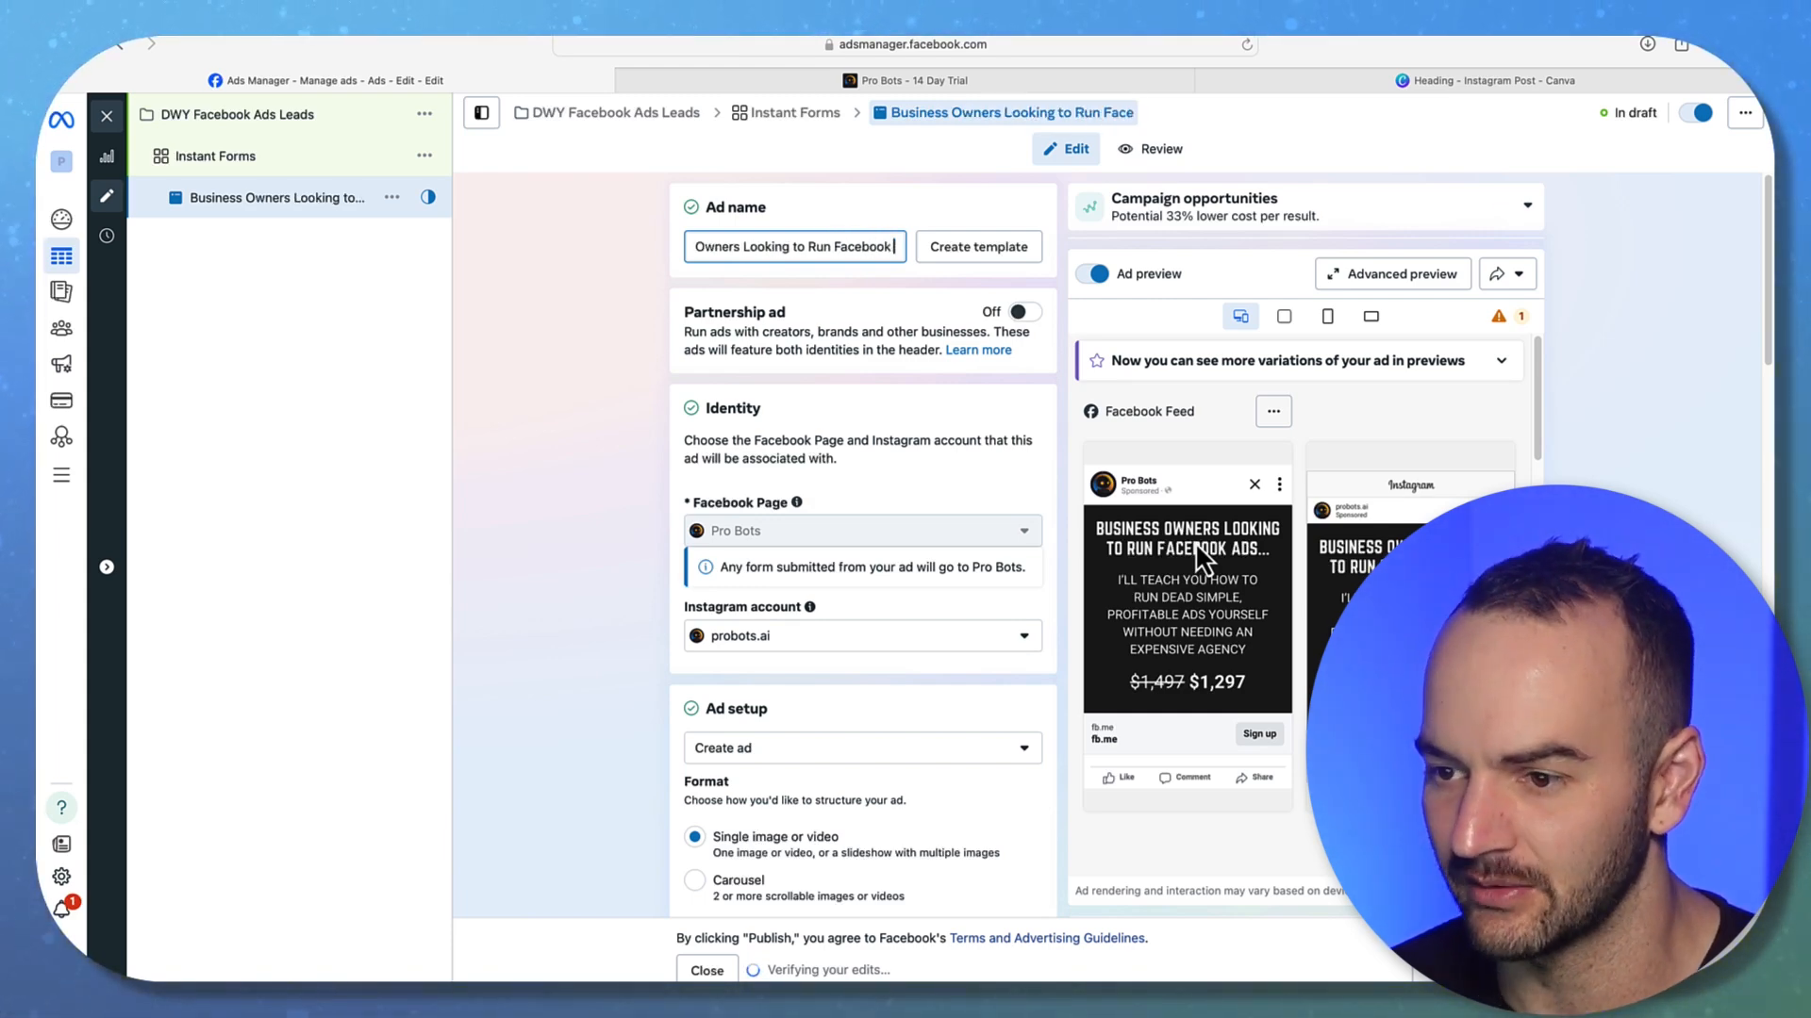
type(" Ads")
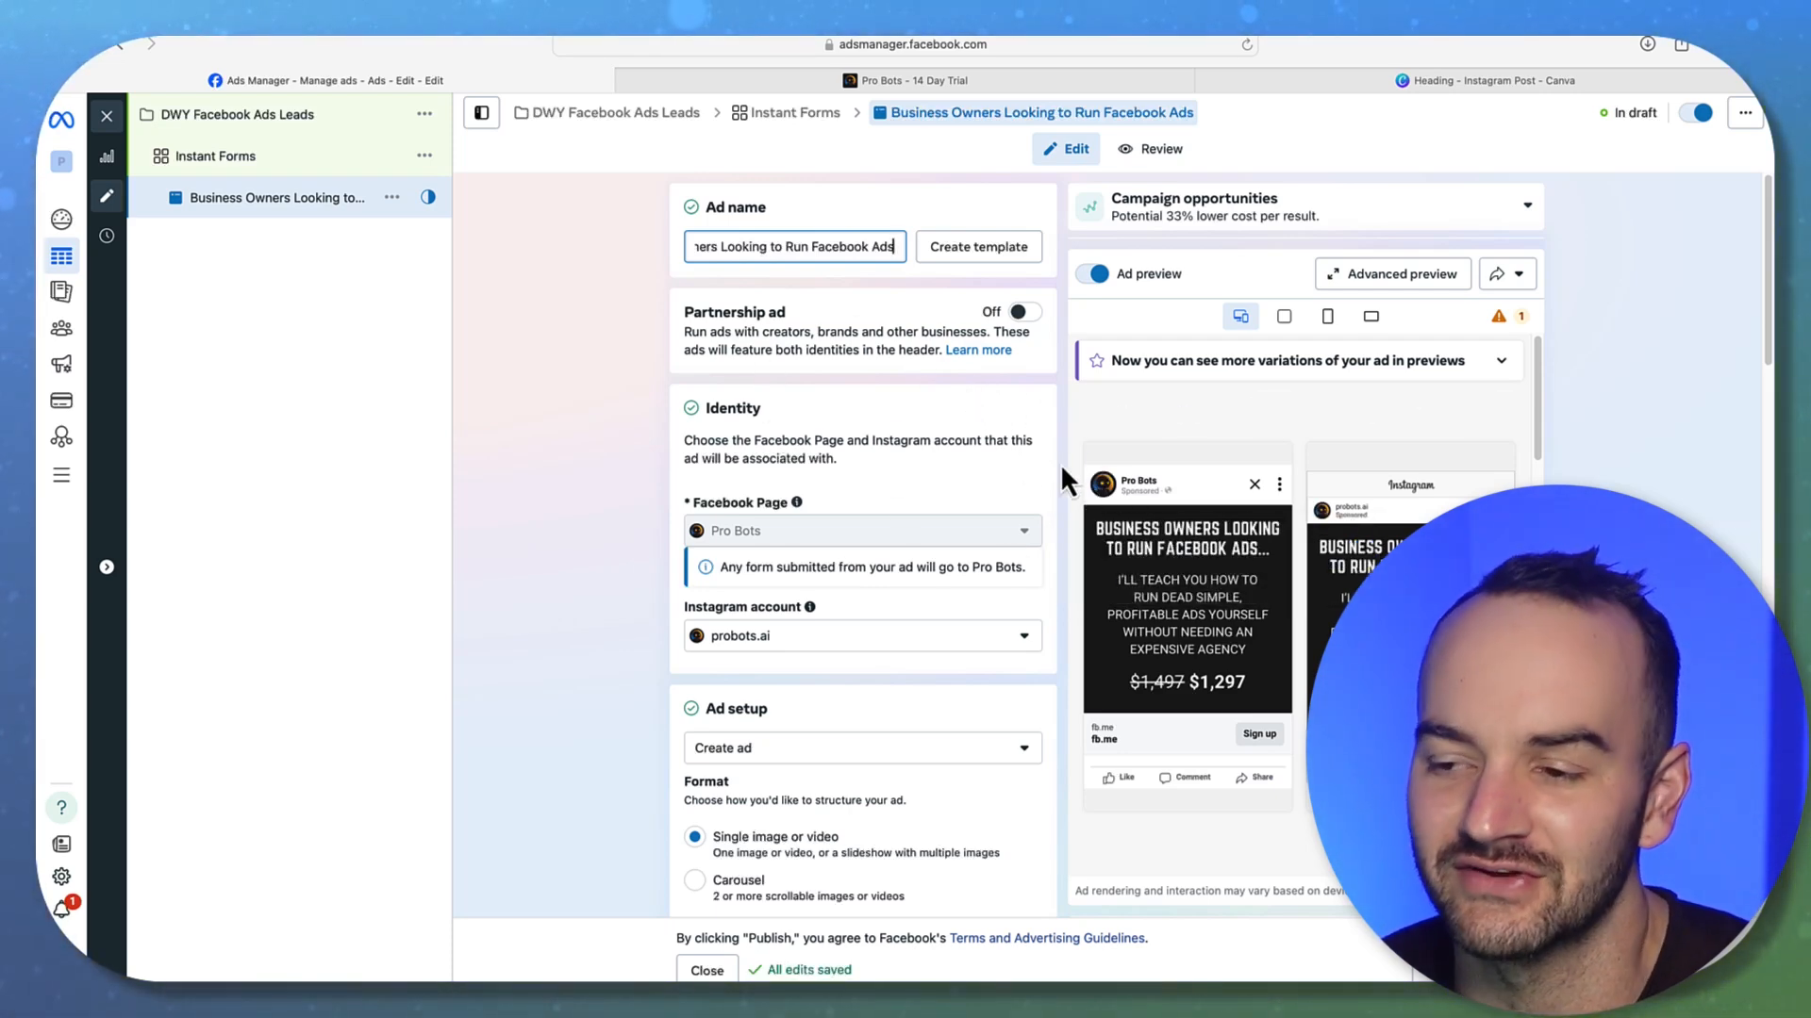
Look at the Pro Bots sign-up page, then return to the Canva design
left_click(1460, 82)
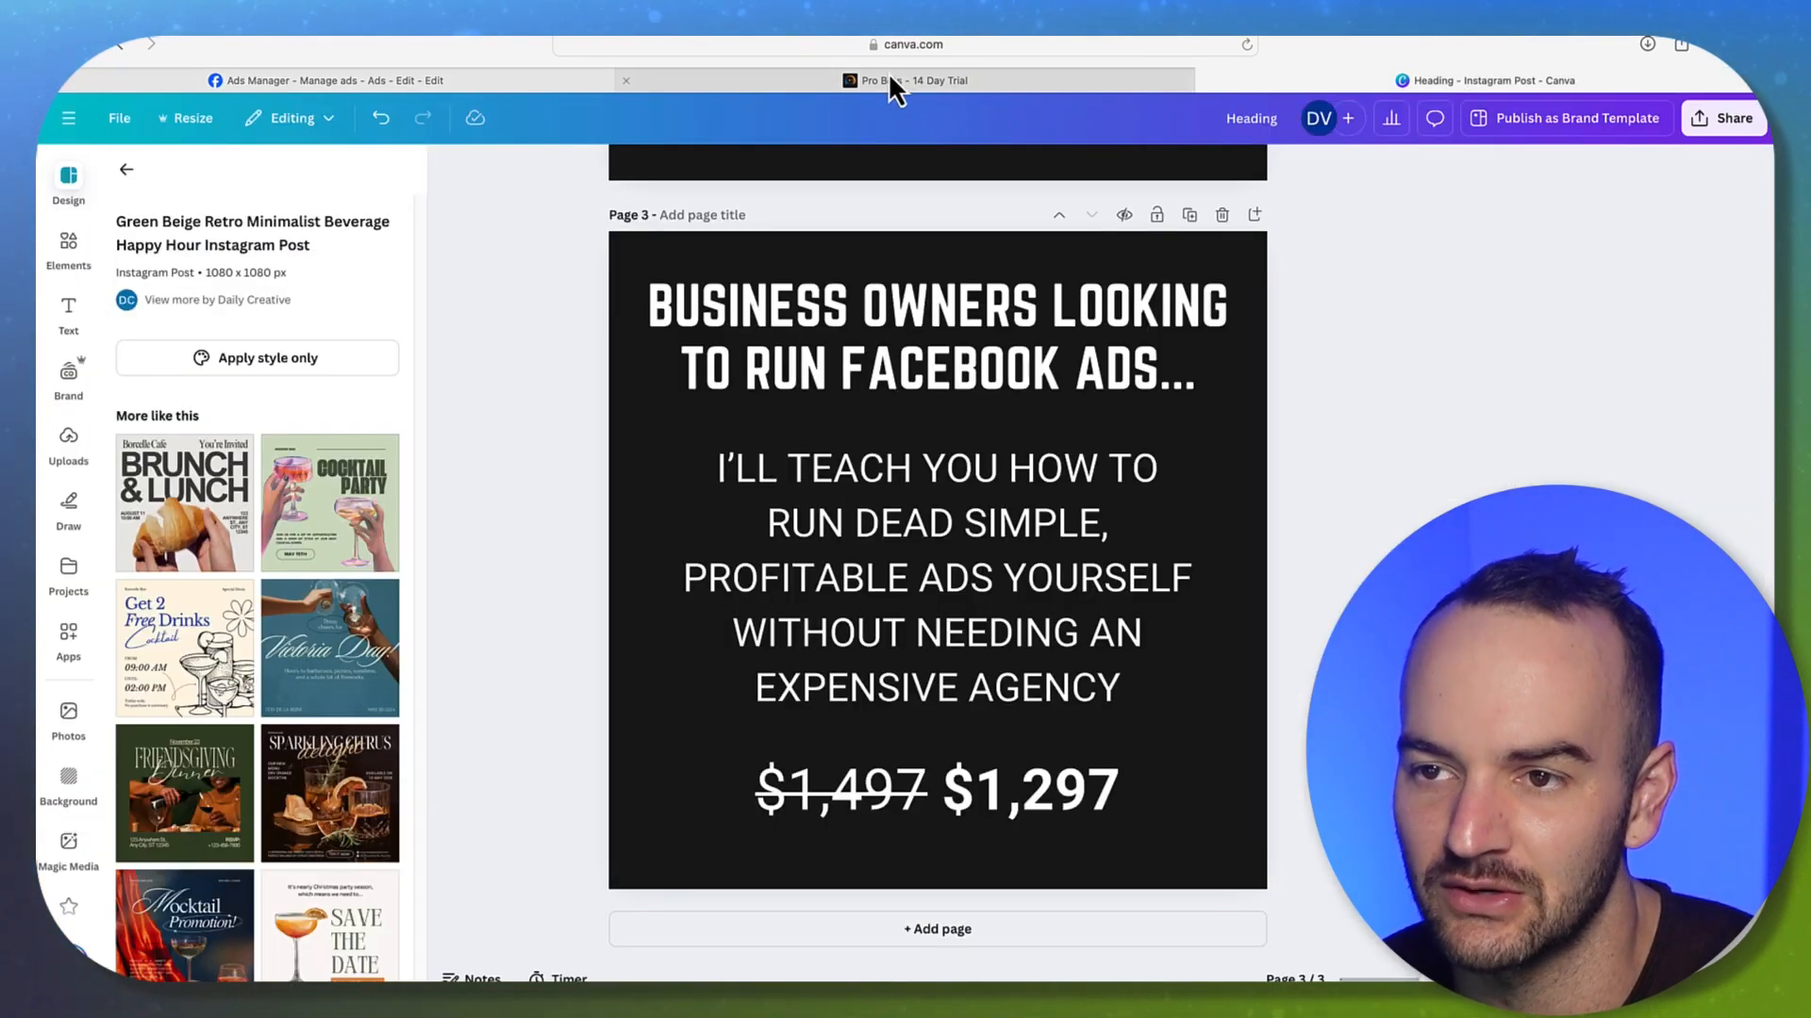
left_click(890, 80)
left_click(1361, 85)
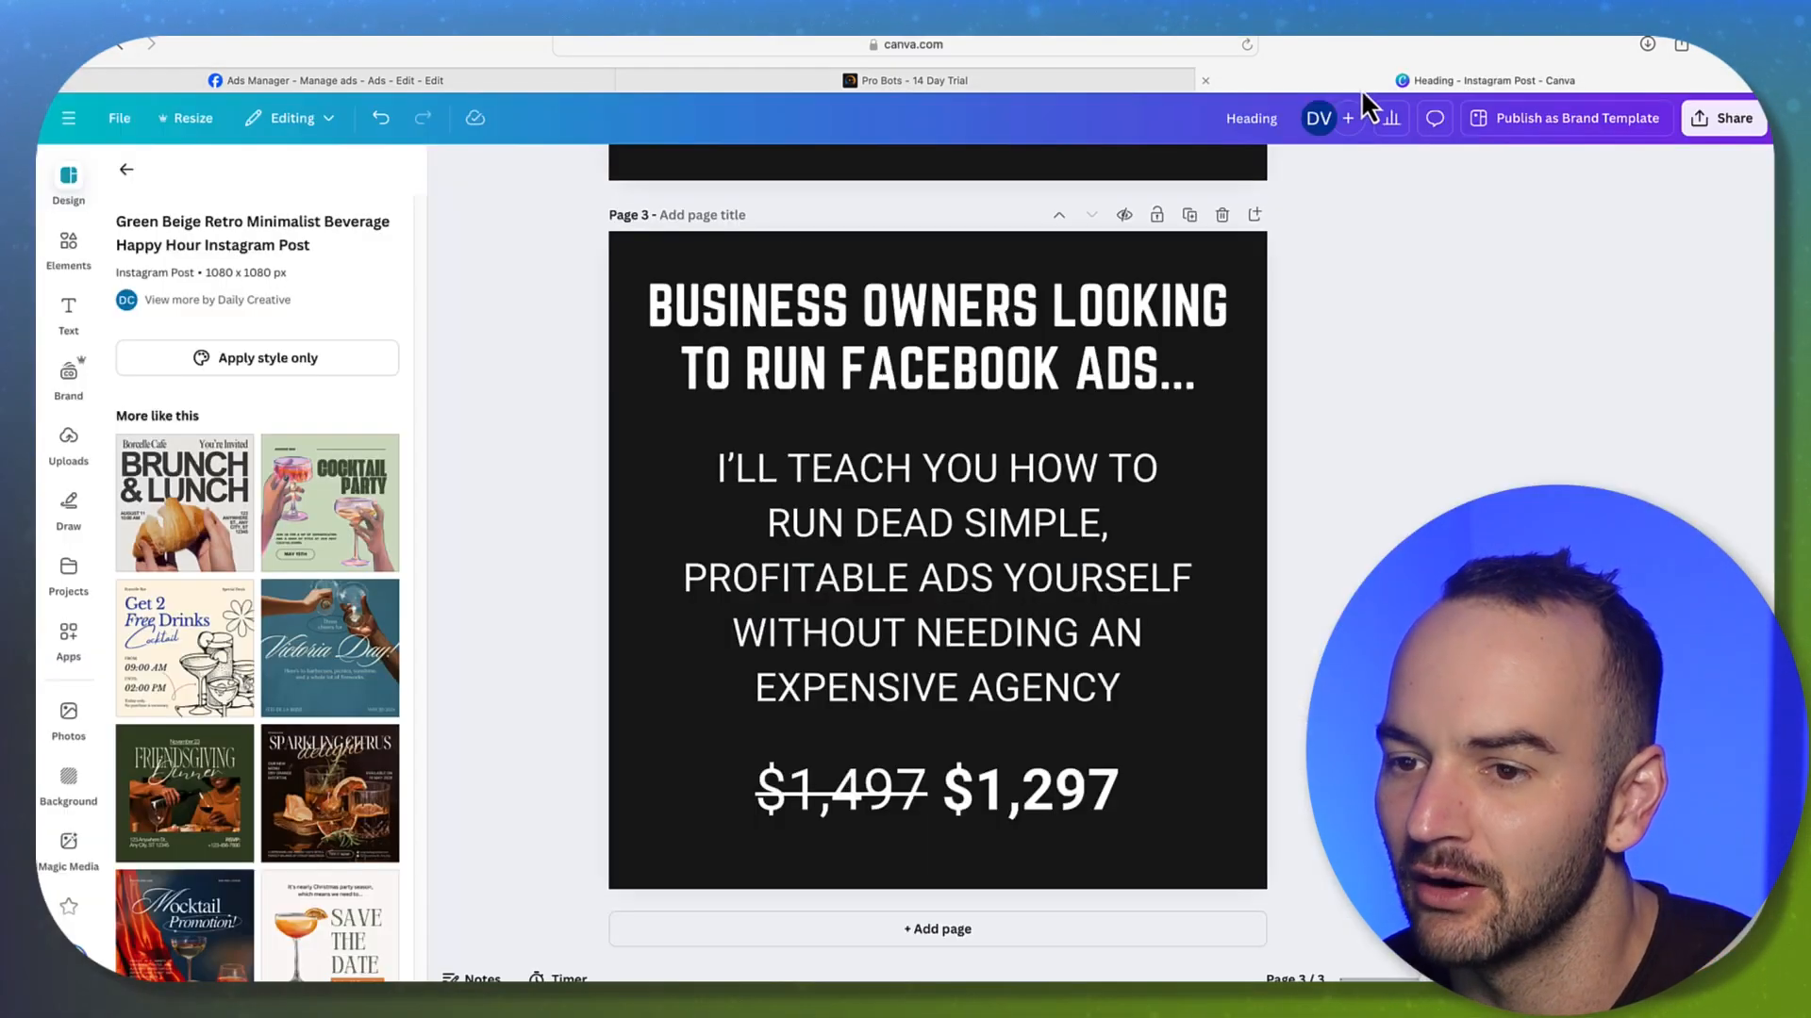
scroll(1034, 339, "up", 10)
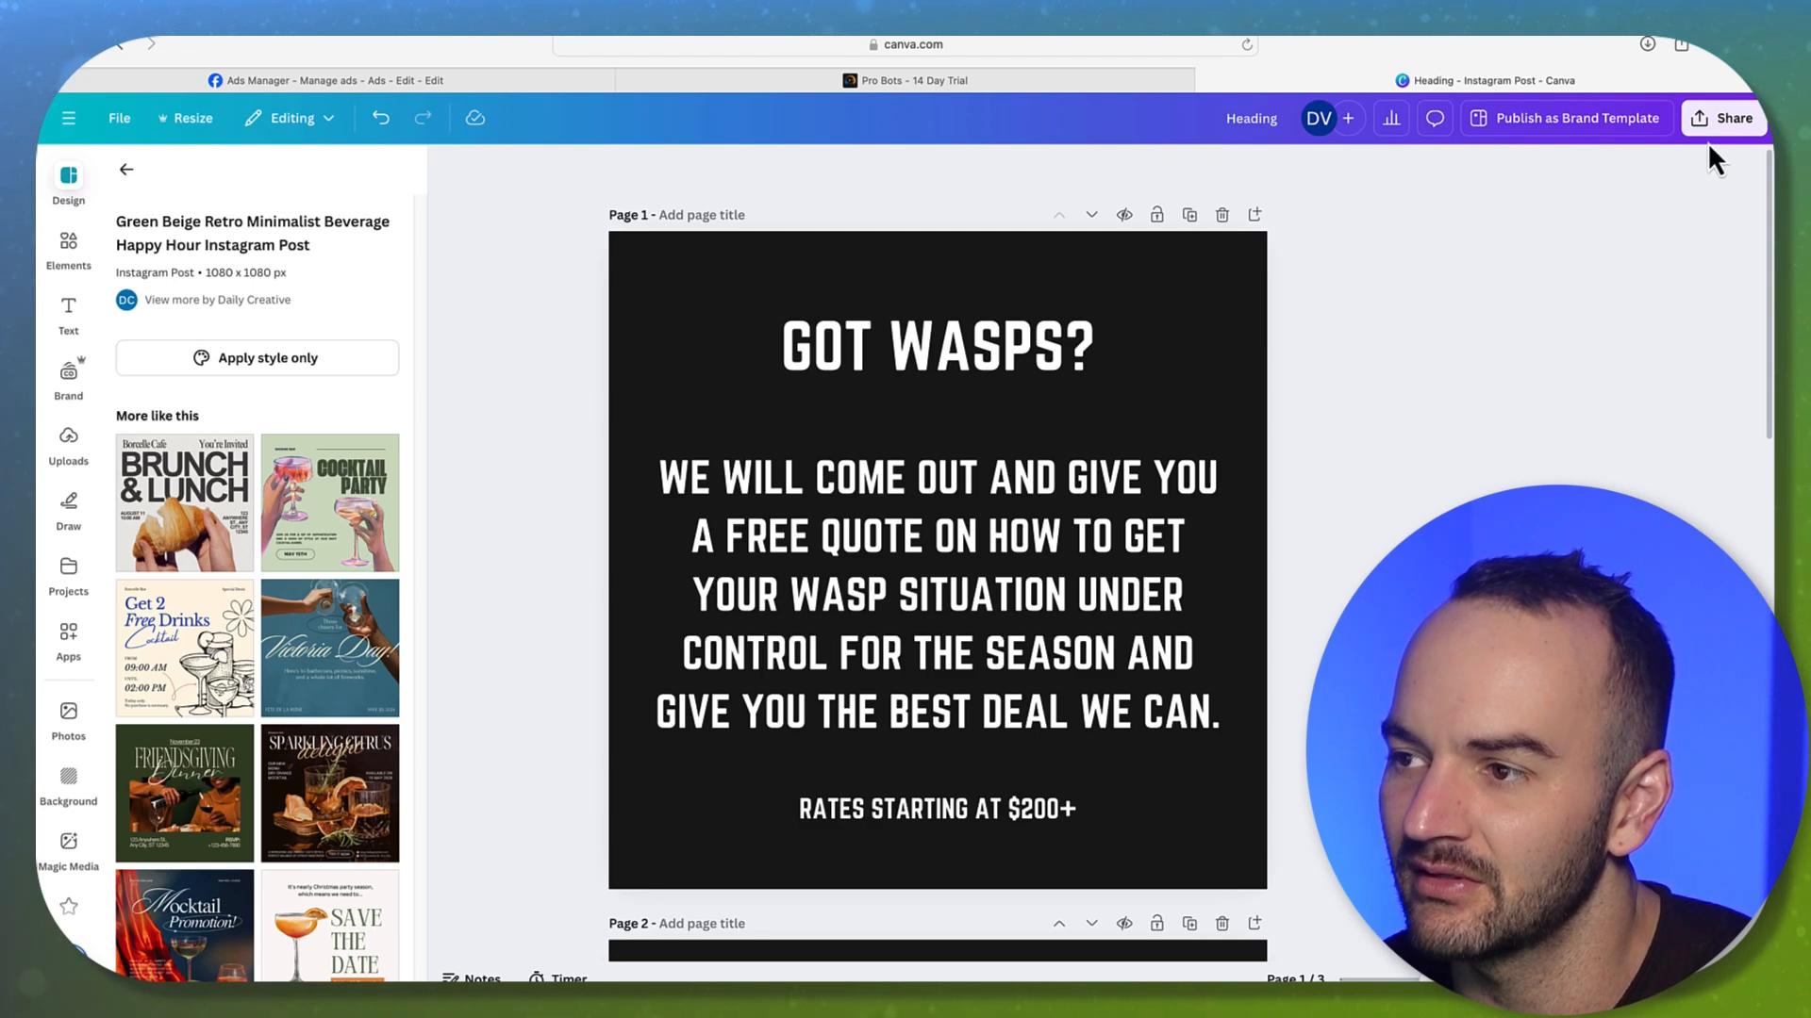
Set the Canva download to Page 1 only, then go back to the Ads Manager ad editor
left_click(1703, 123)
left_click(1439, 479)
left_click(1475, 500)
left_click(1716, 551)
left_click(1707, 606)
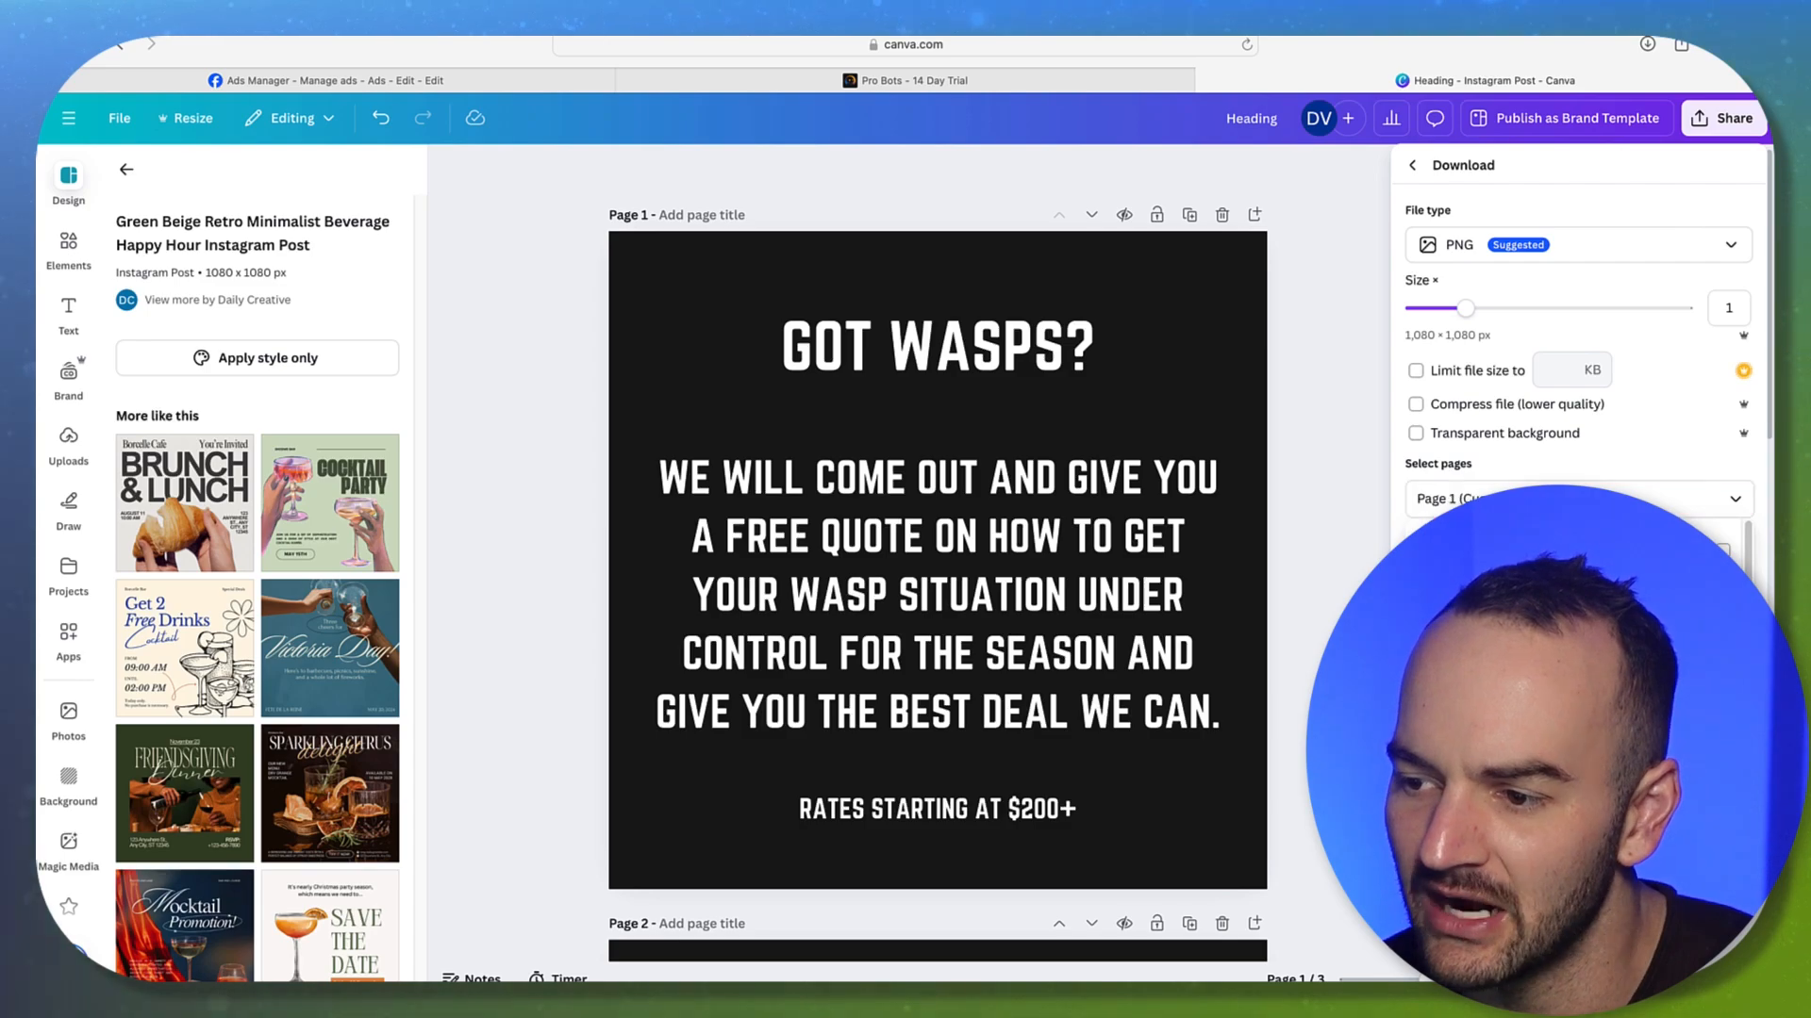
left_click(1578, 811)
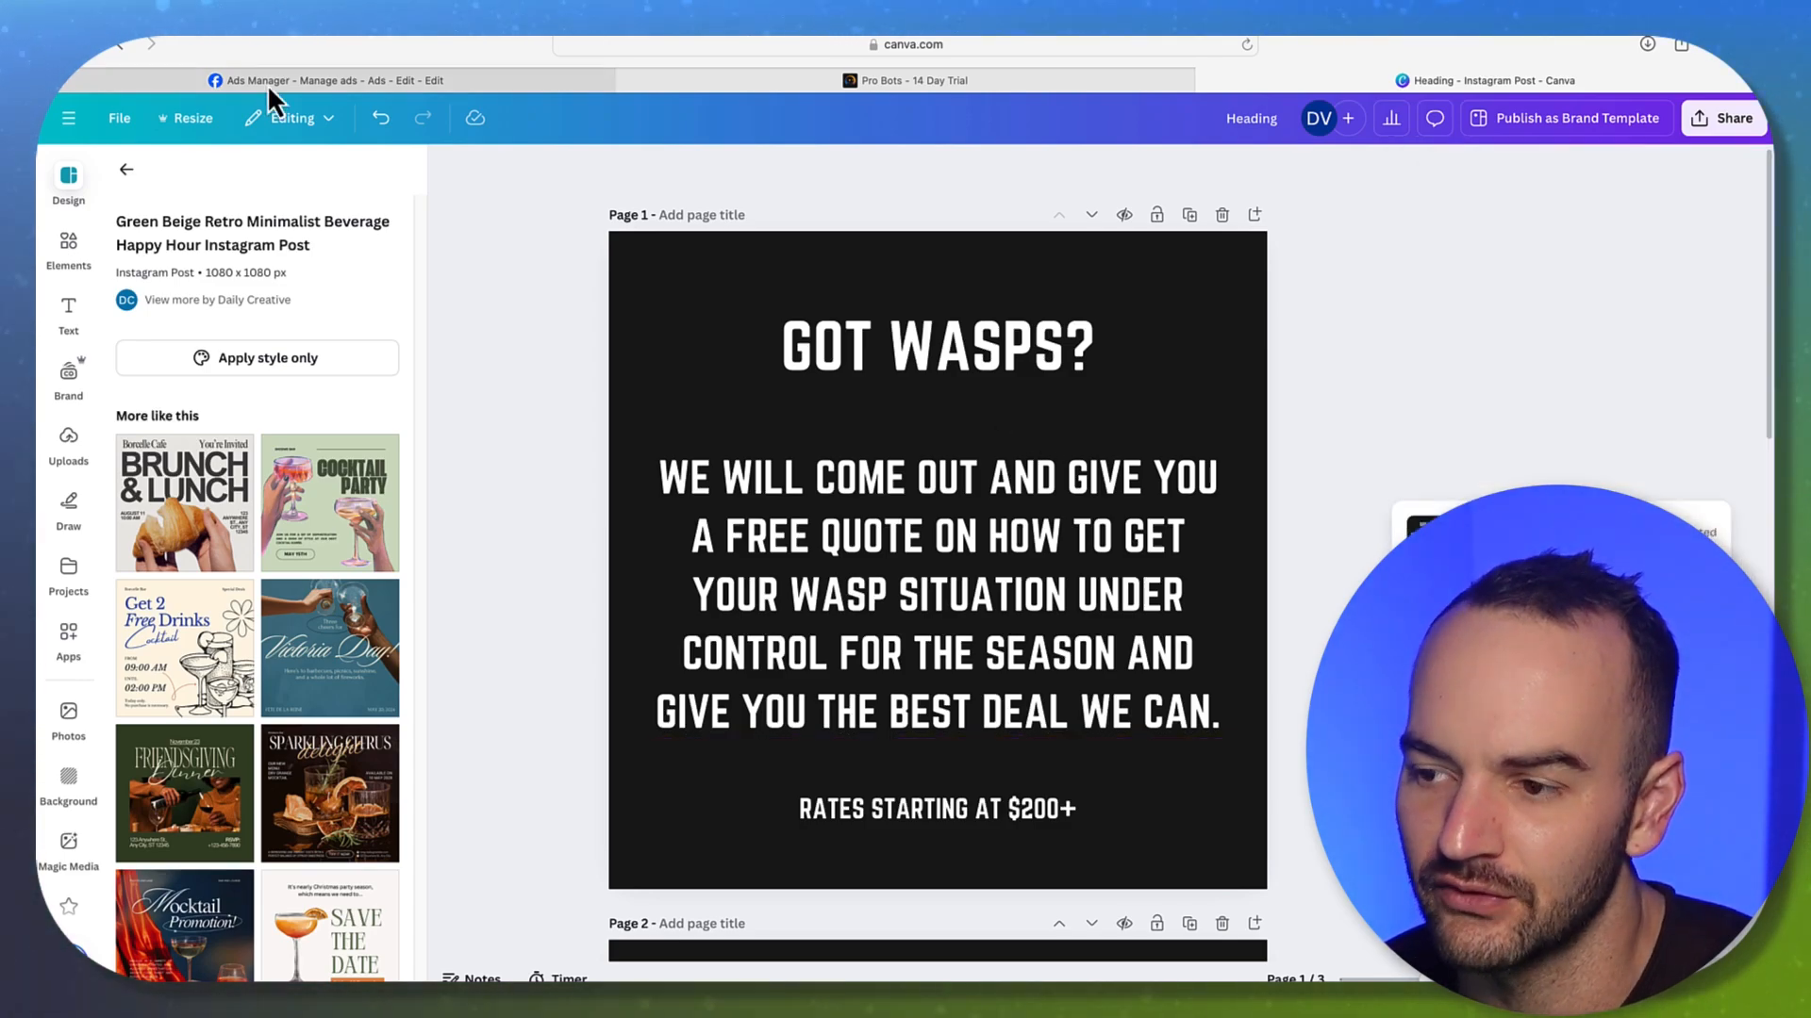
left_click(467, 975)
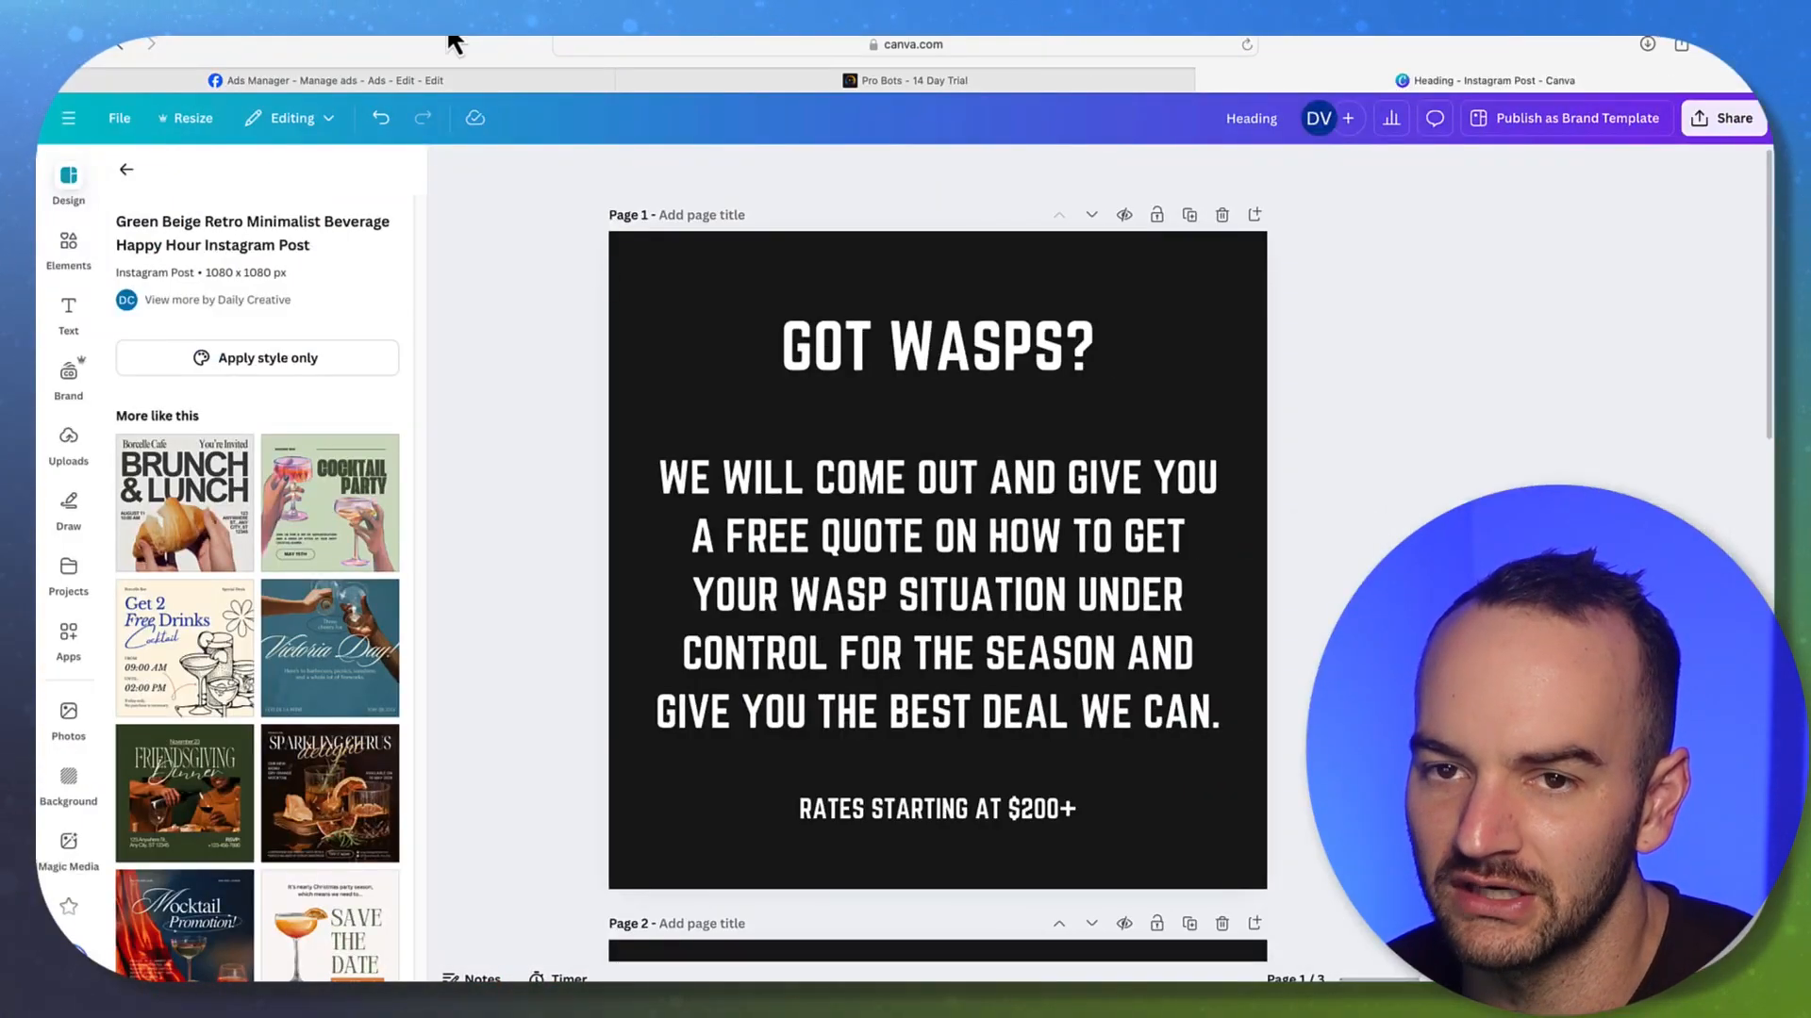
left_click(384, 82)
Replace the ad name with 'Got Wasps?' and go back to the Canva design
triple_click(745, 251)
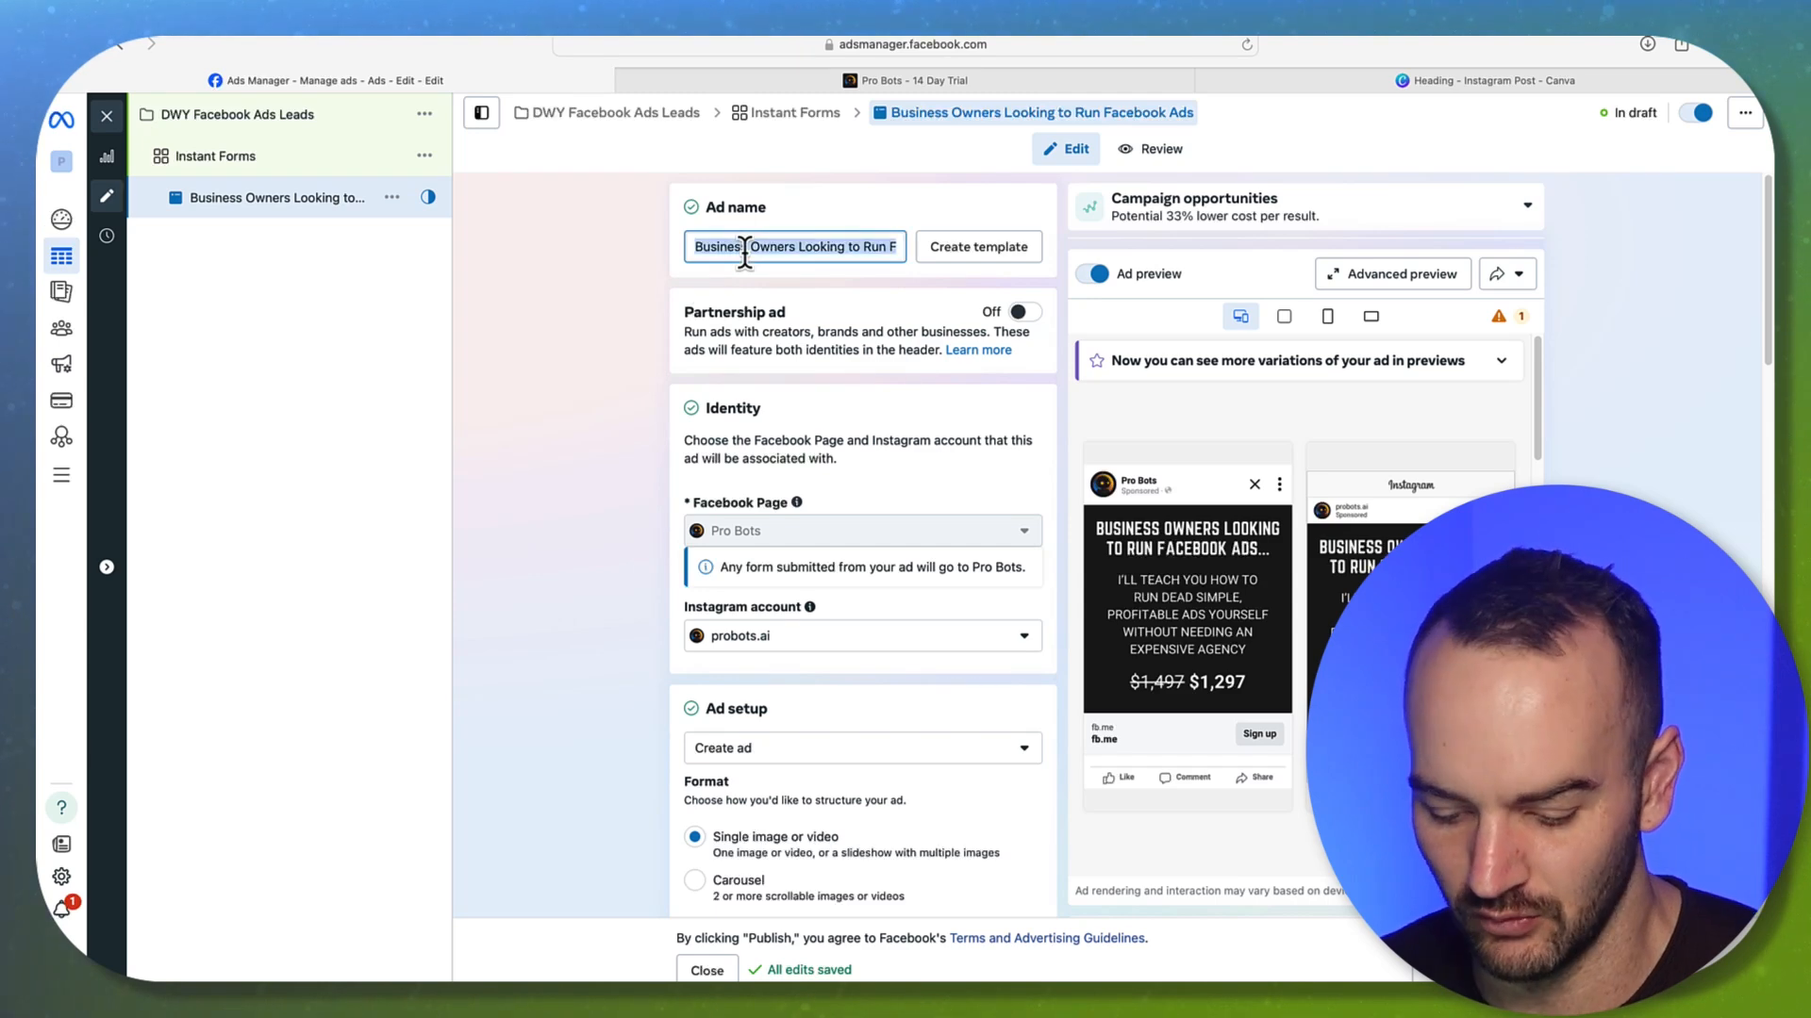
type("Got Was")
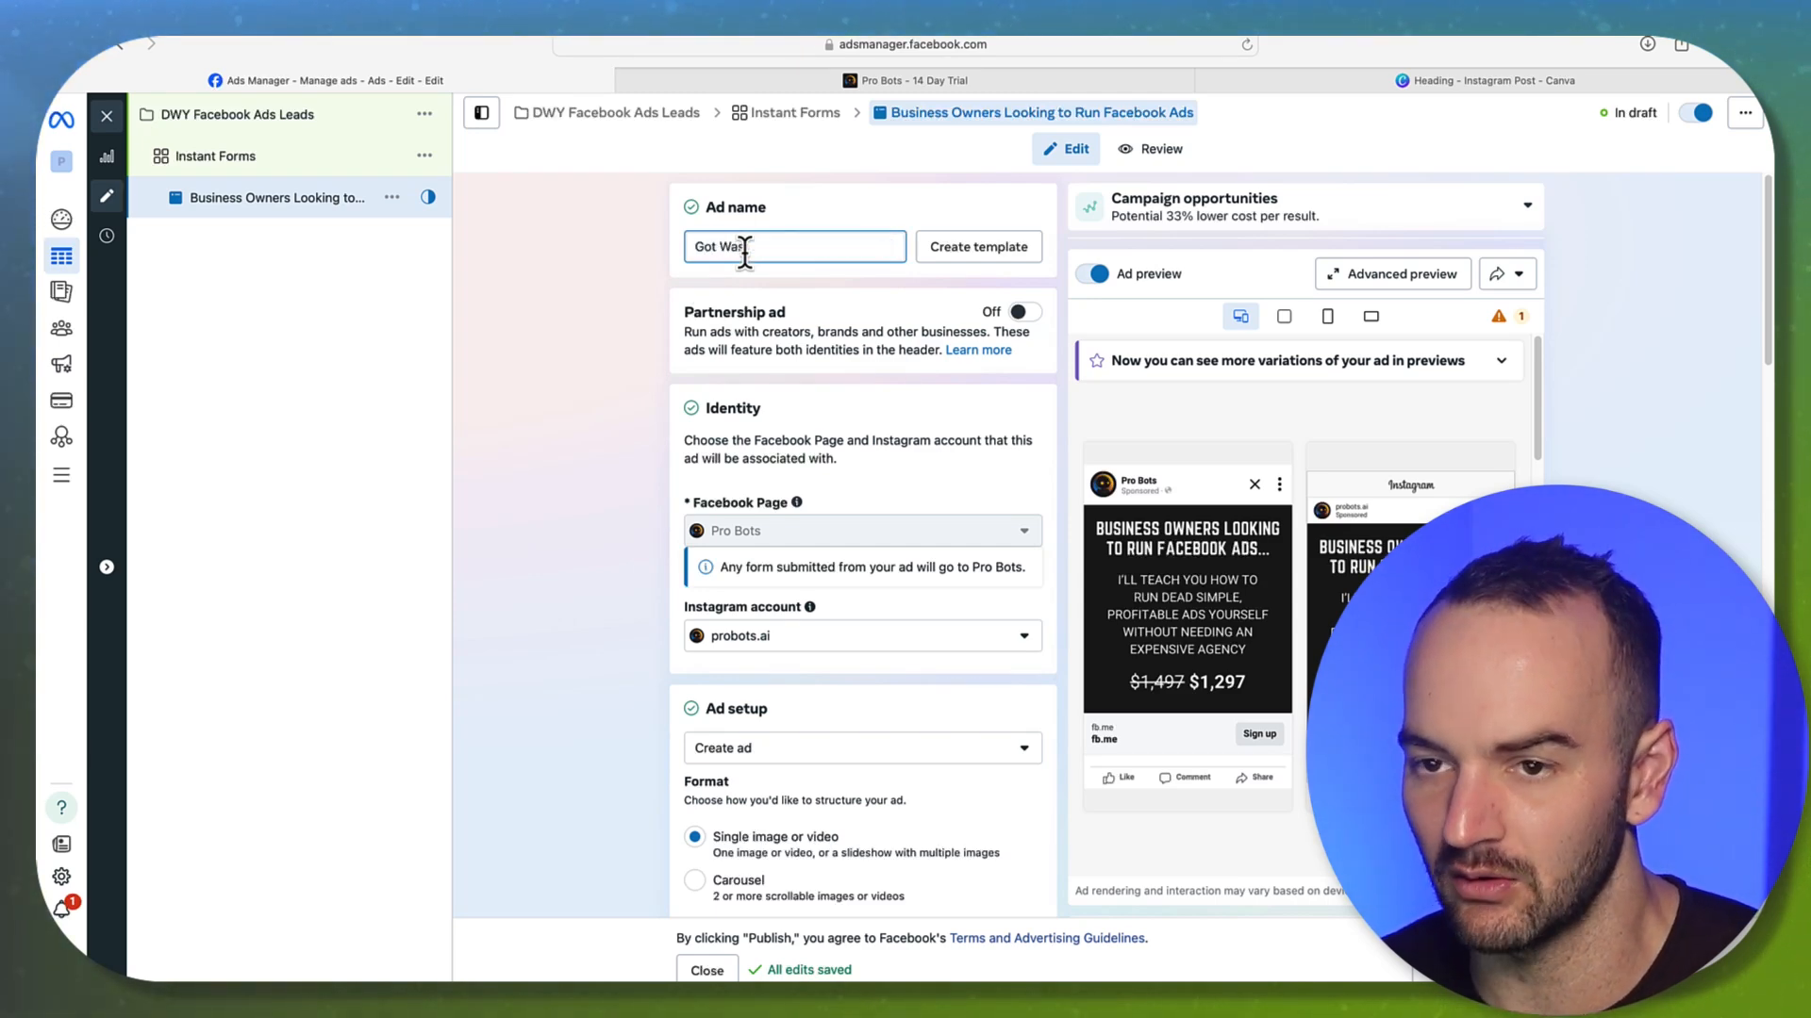
type("ps?")
scroll(657, 424, "down", 6)
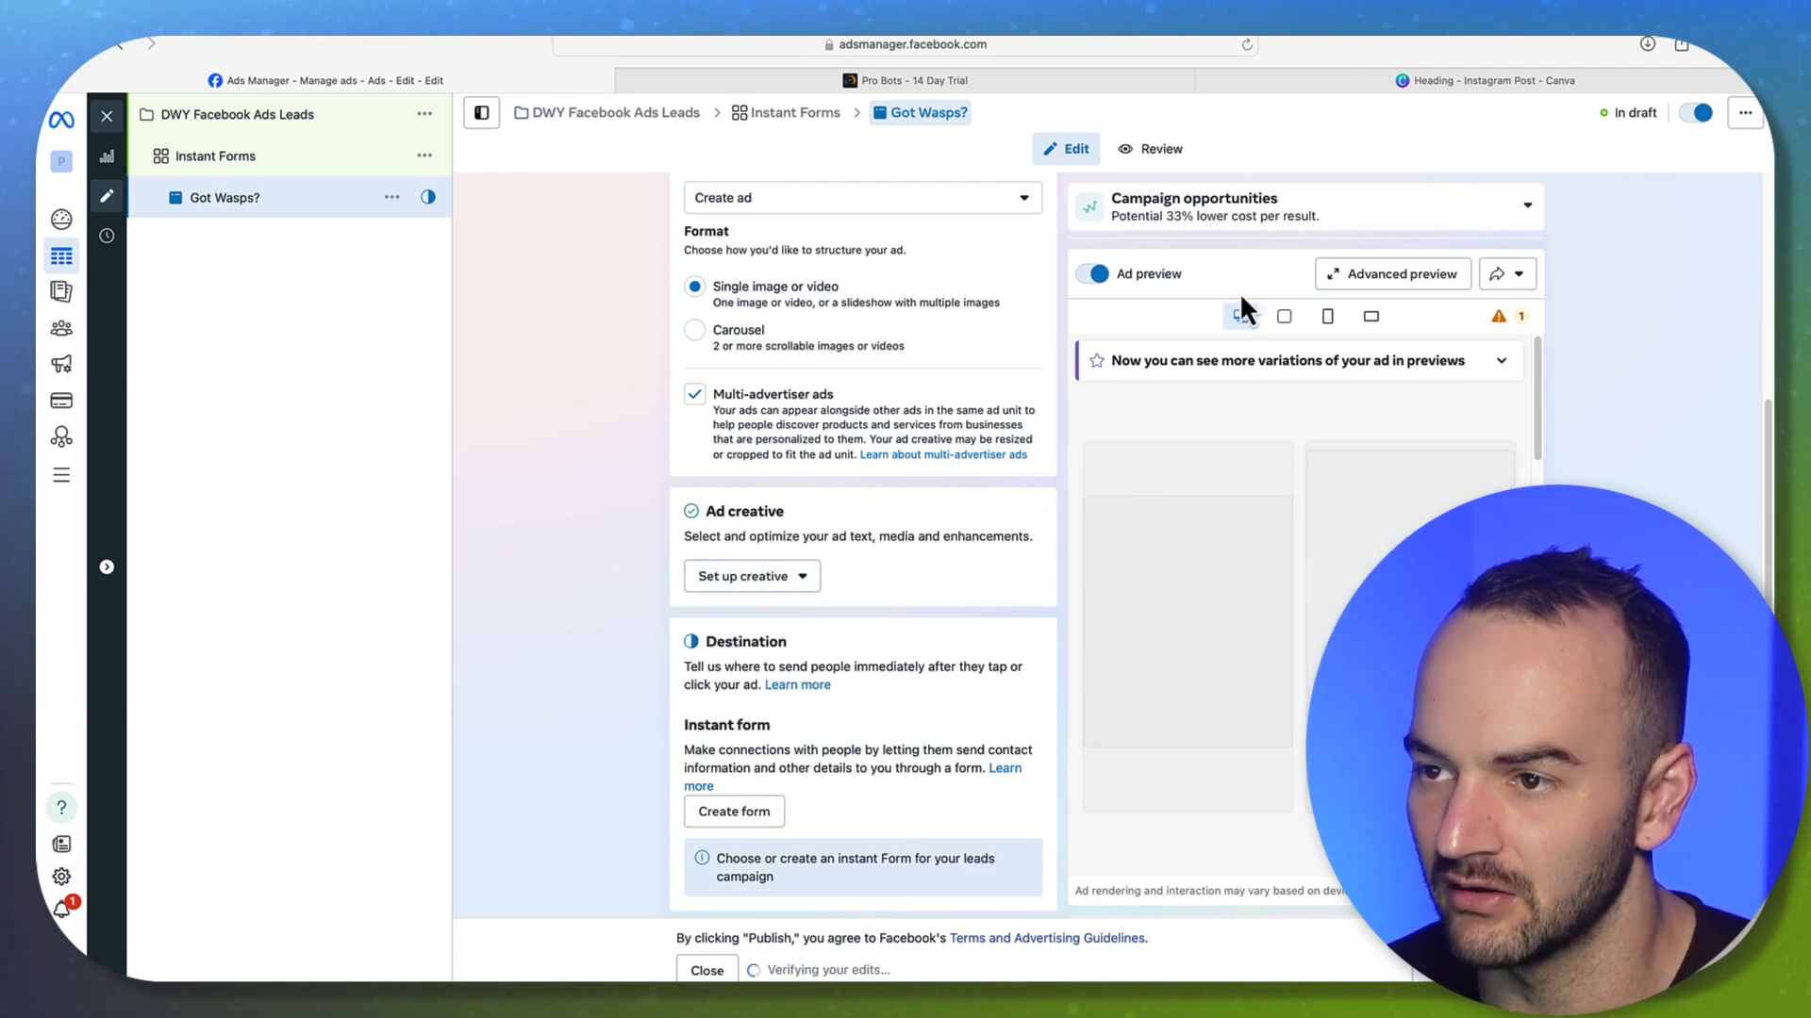
left_click(1414, 83)
Duplicate page 1 as page 2 and search Canva photos for 'WASP killer'
left_click(1190, 216)
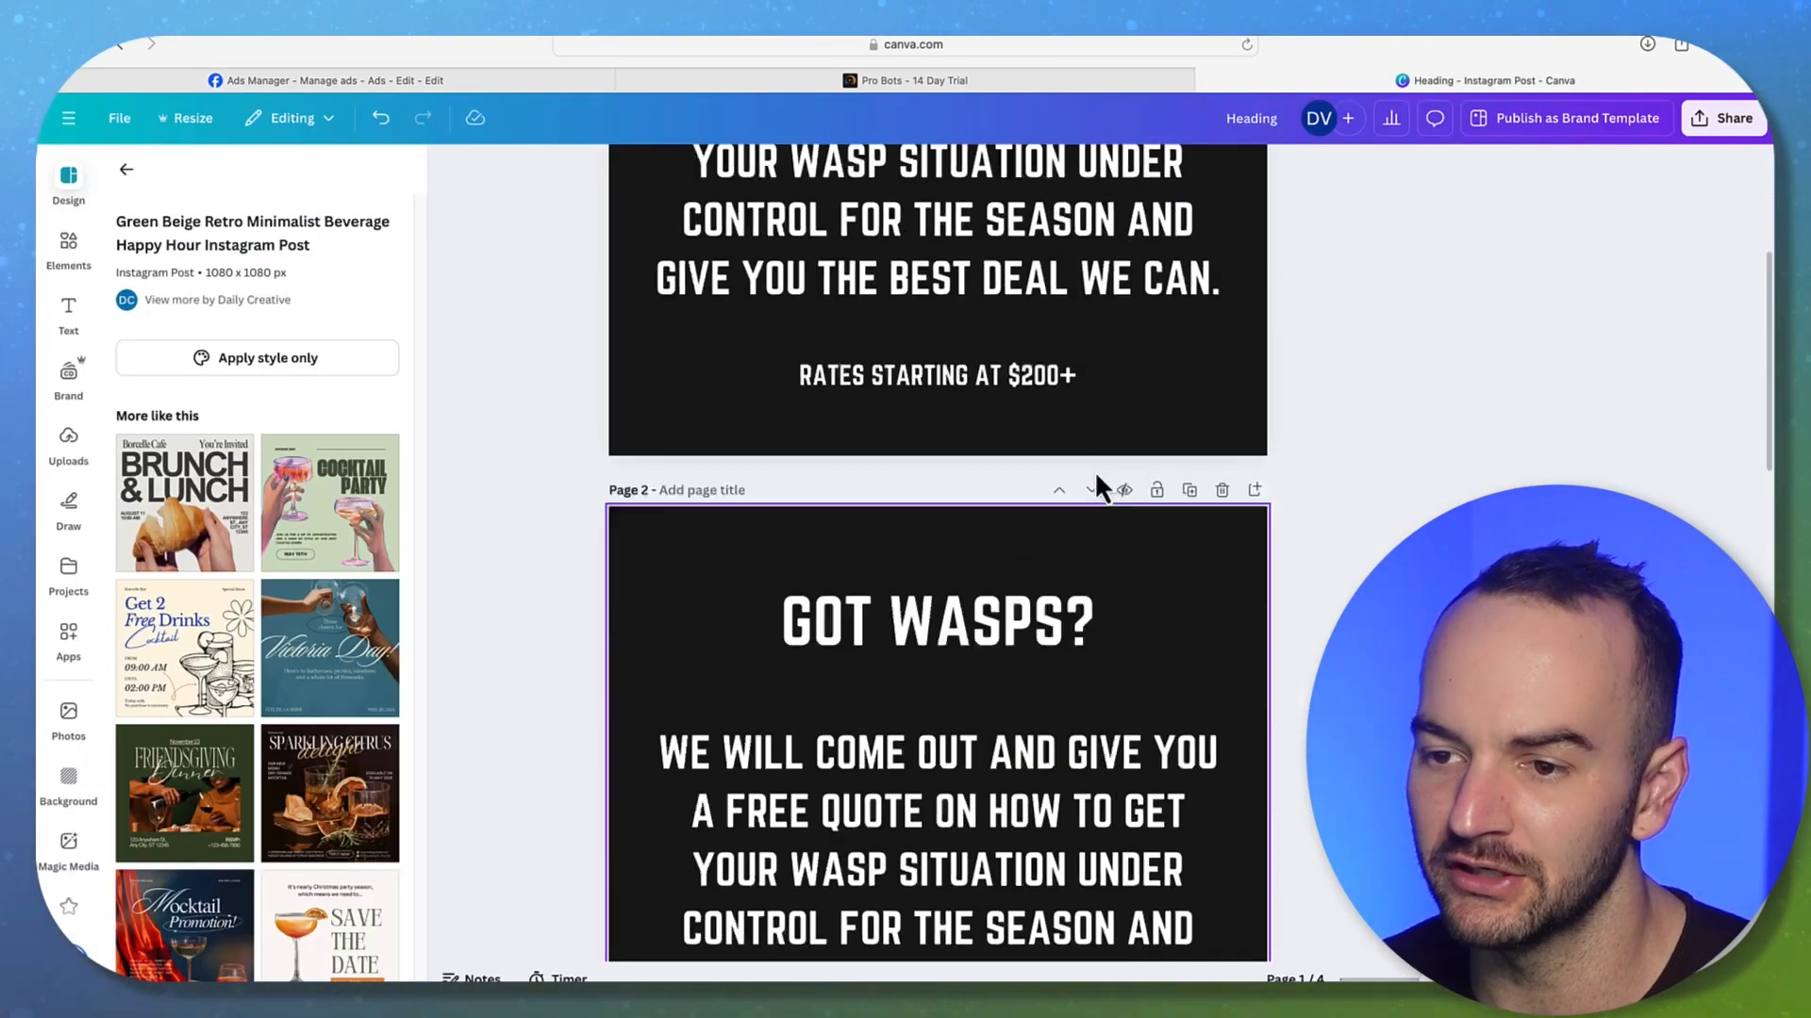
left_click(64, 268)
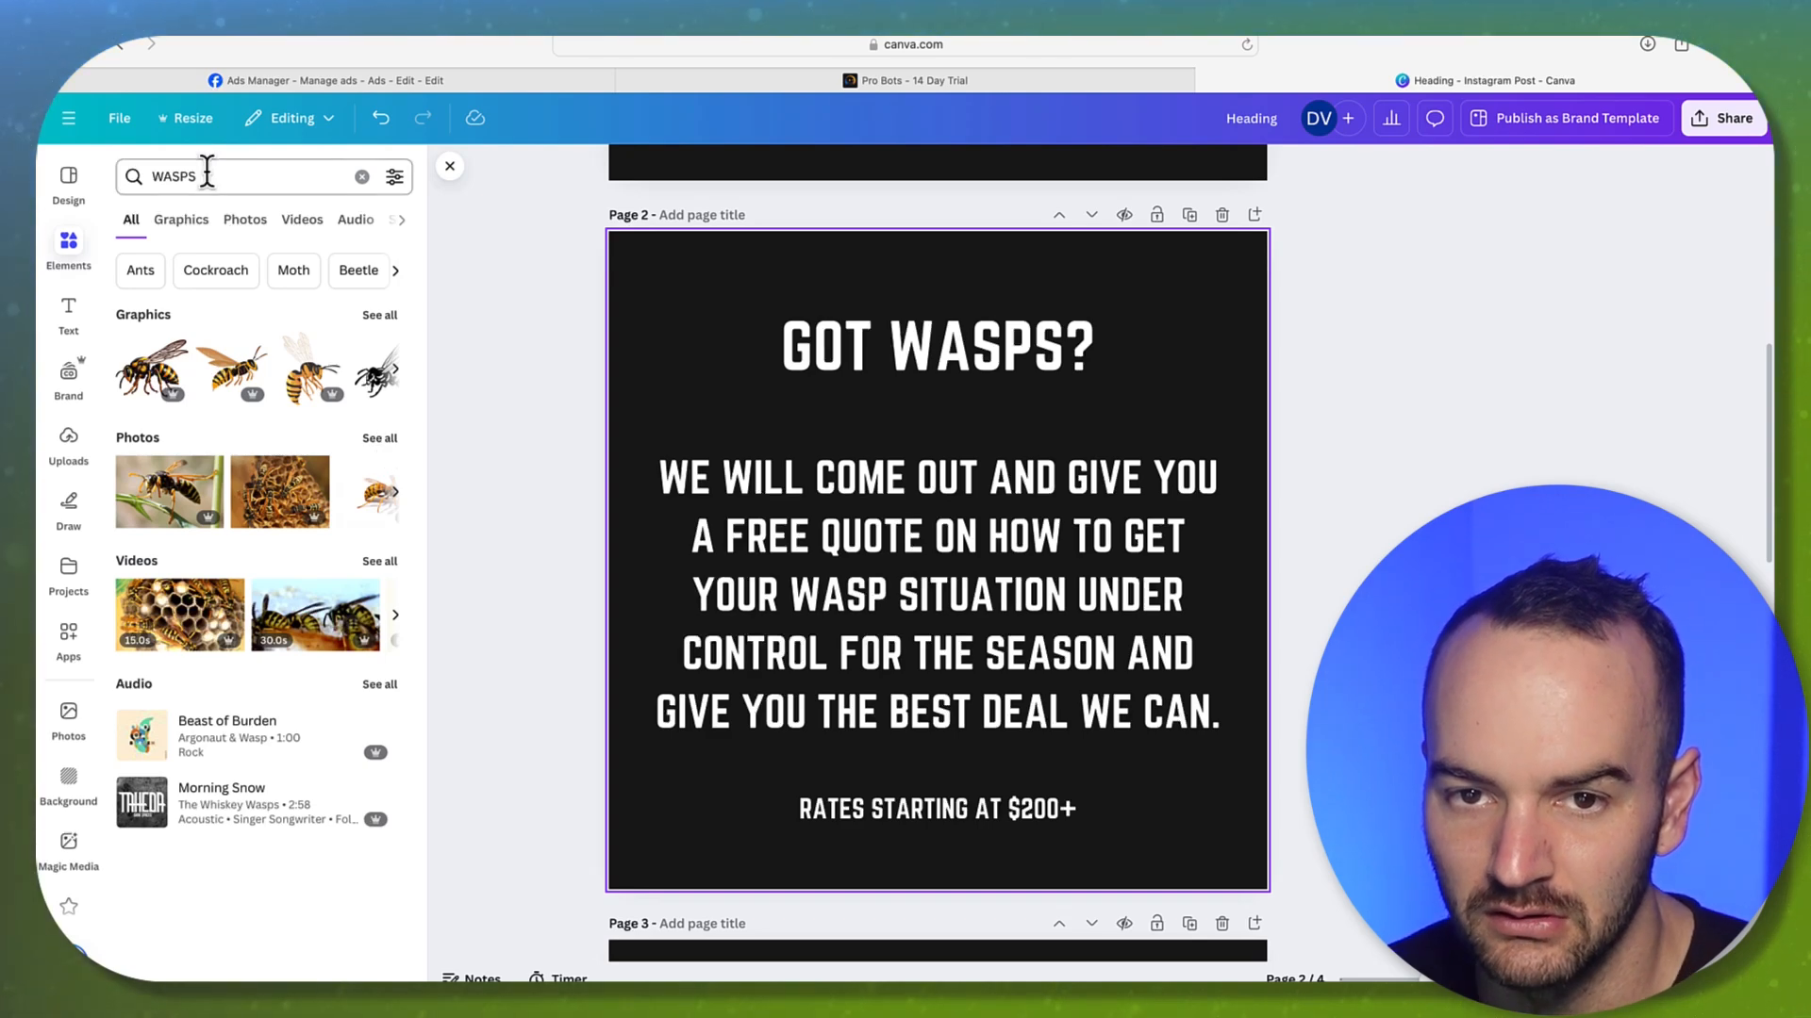
left_click(206, 173)
type("ki")
key("Return")
left_click(388, 439)
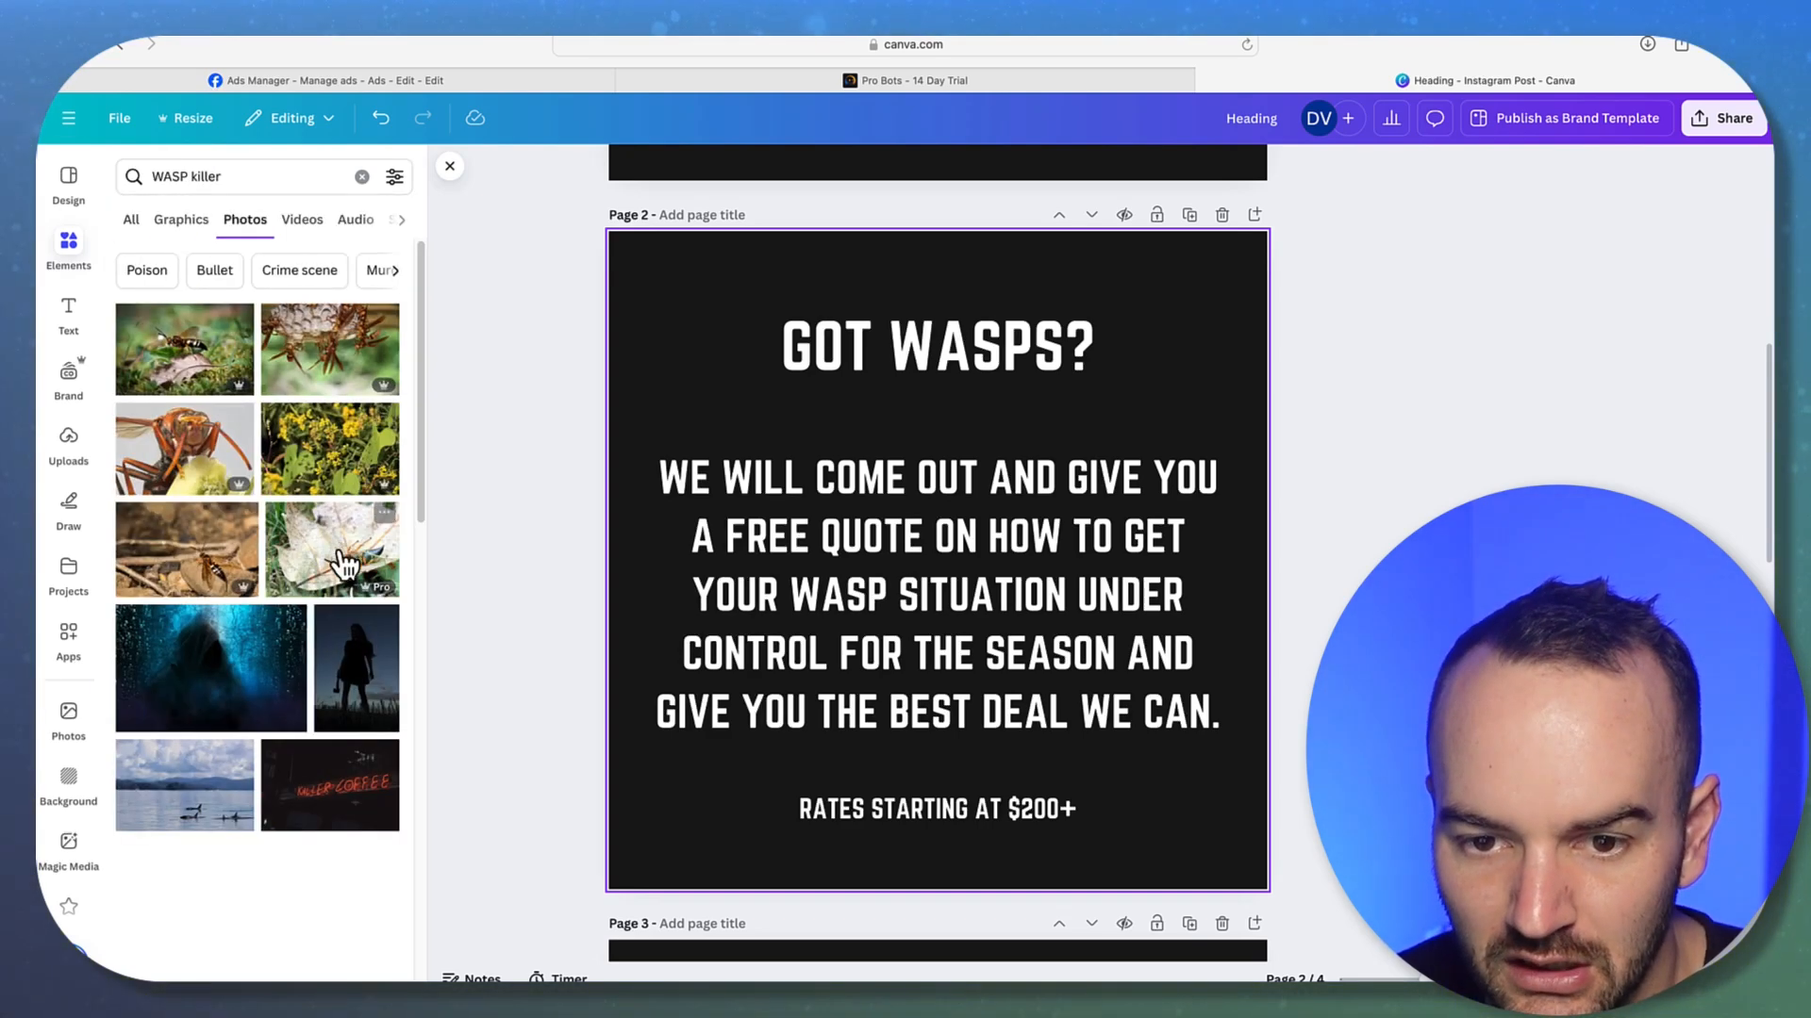
scroll(308, 637, "down", 5)
scroll(311, 652, "down", 6)
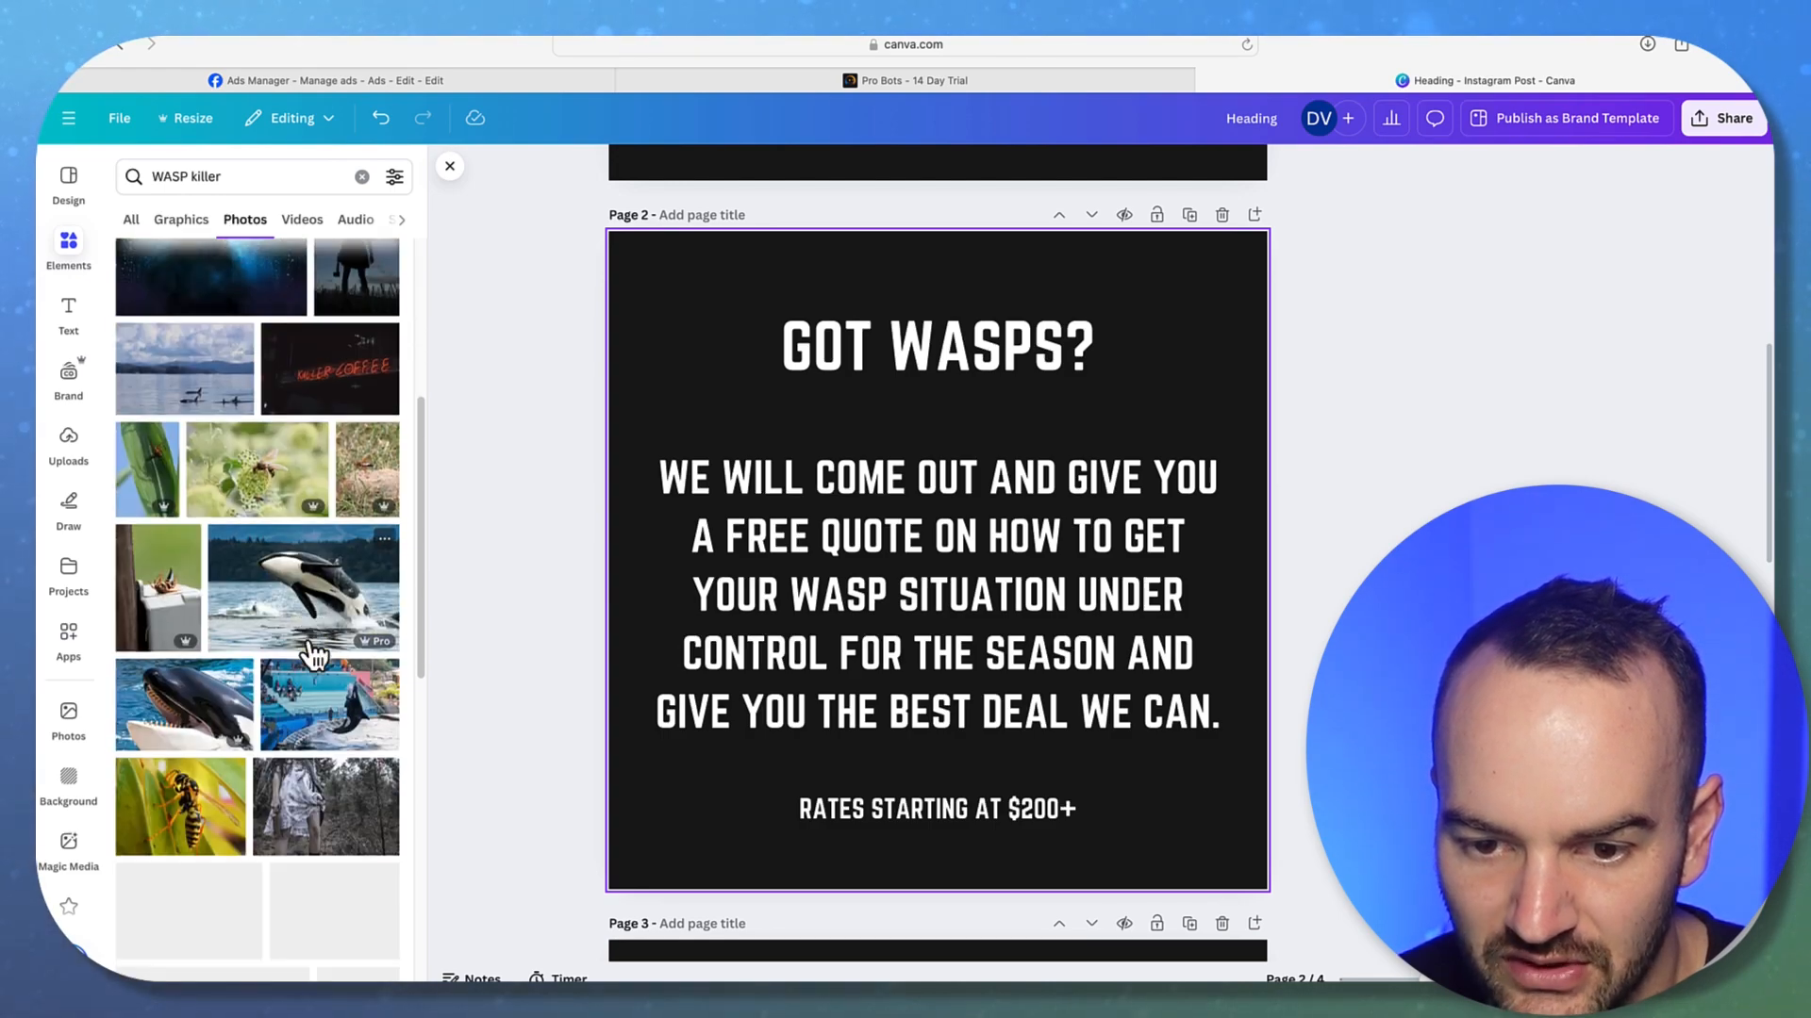
scroll(304, 650, "down", 4)
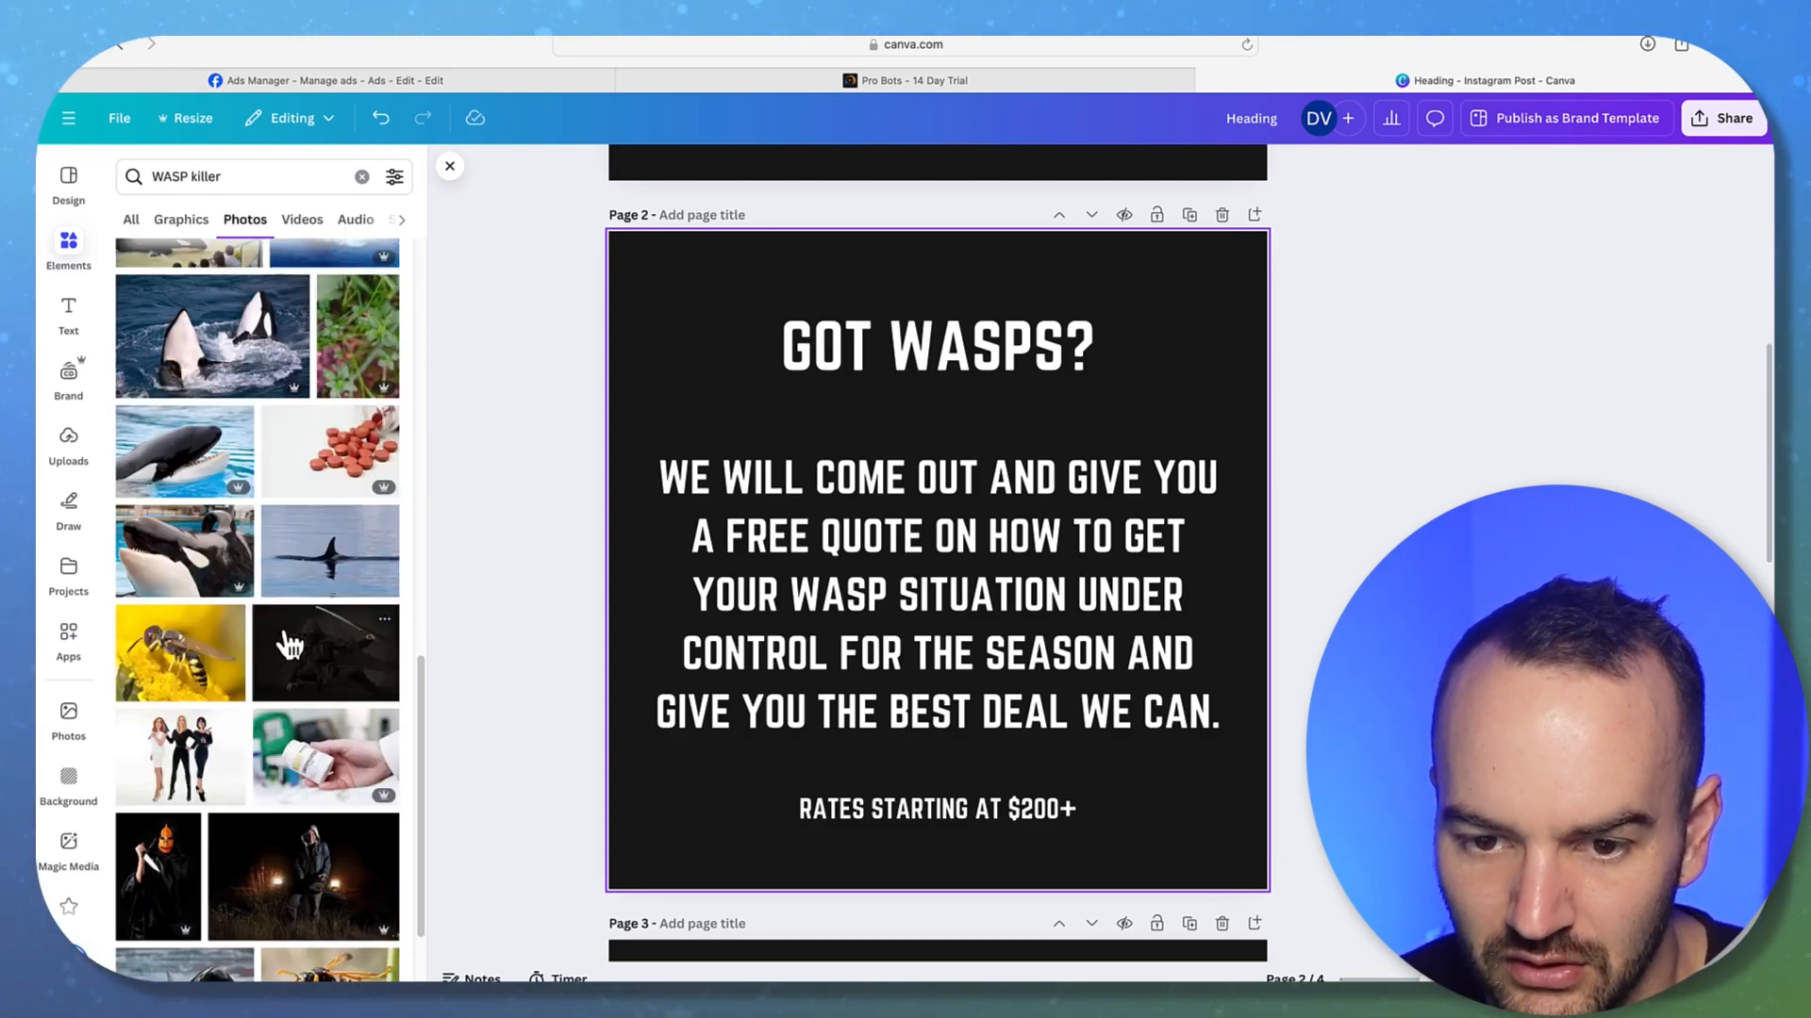
scroll(288, 636, "down", 5)
scroll(283, 645, "up", 10)
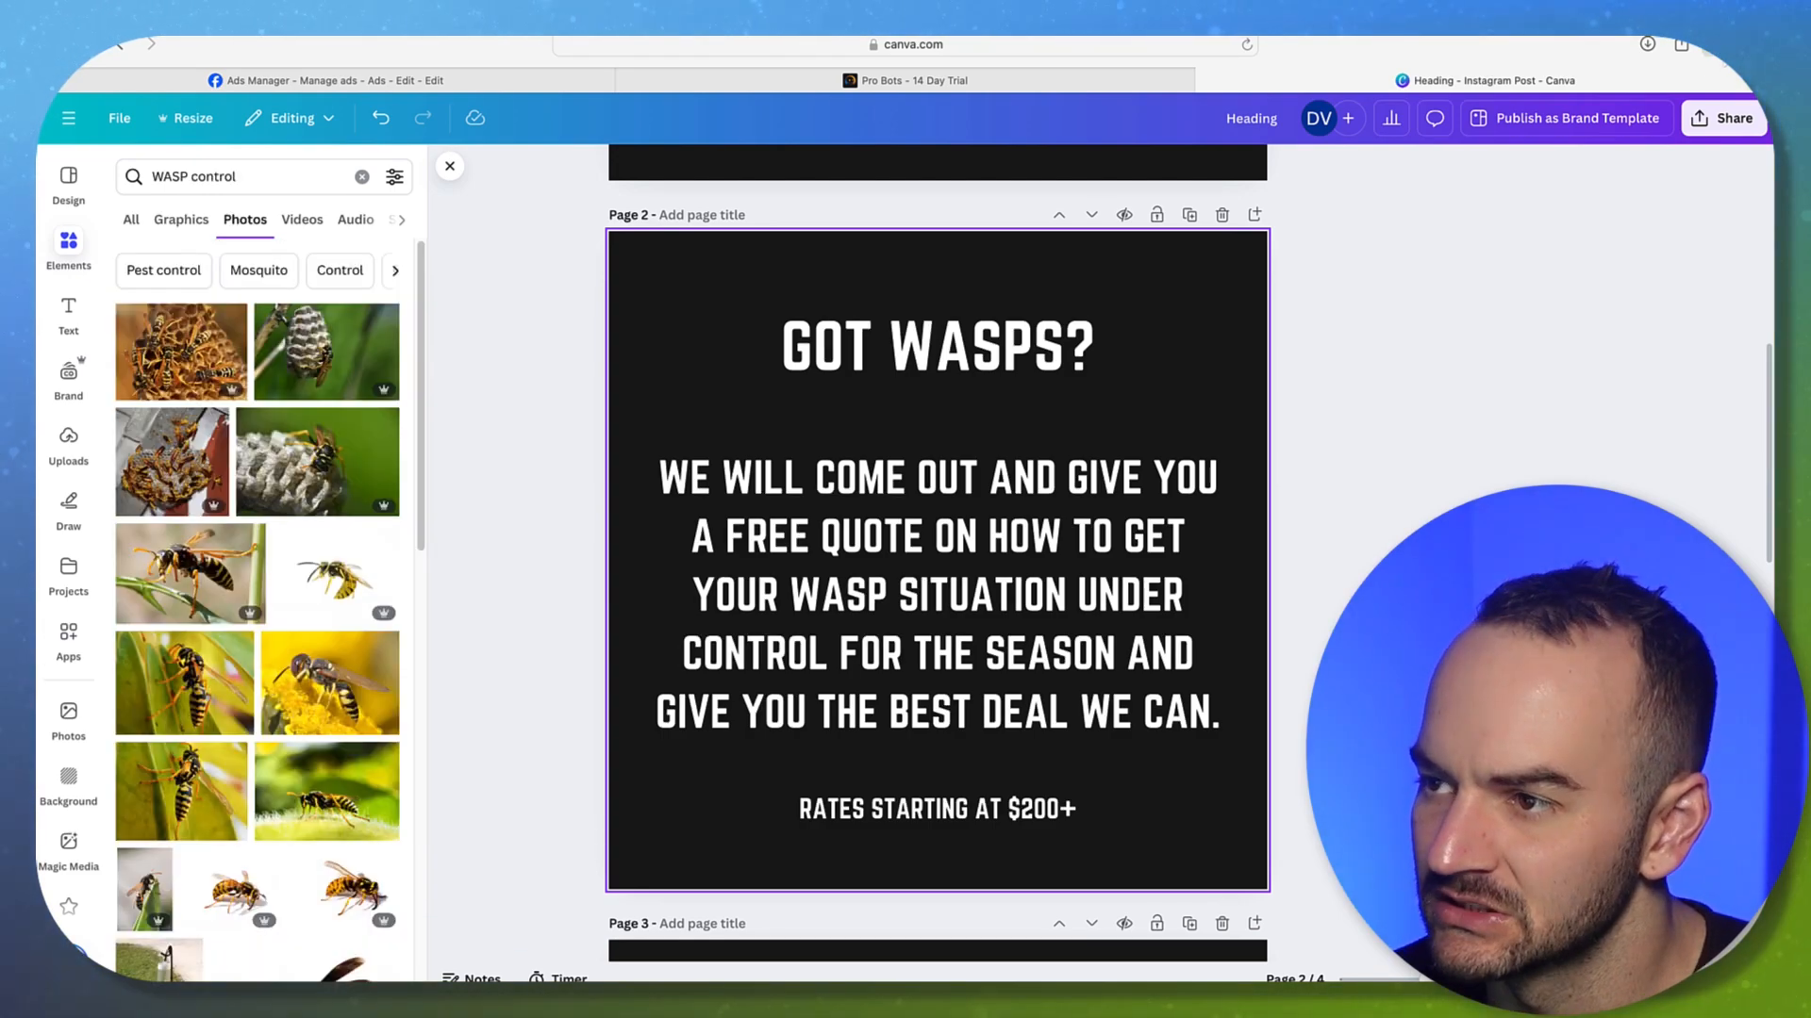
Upload the nest-spraying photo dusting_nest_3.png and add it to page 2
key("super+t")
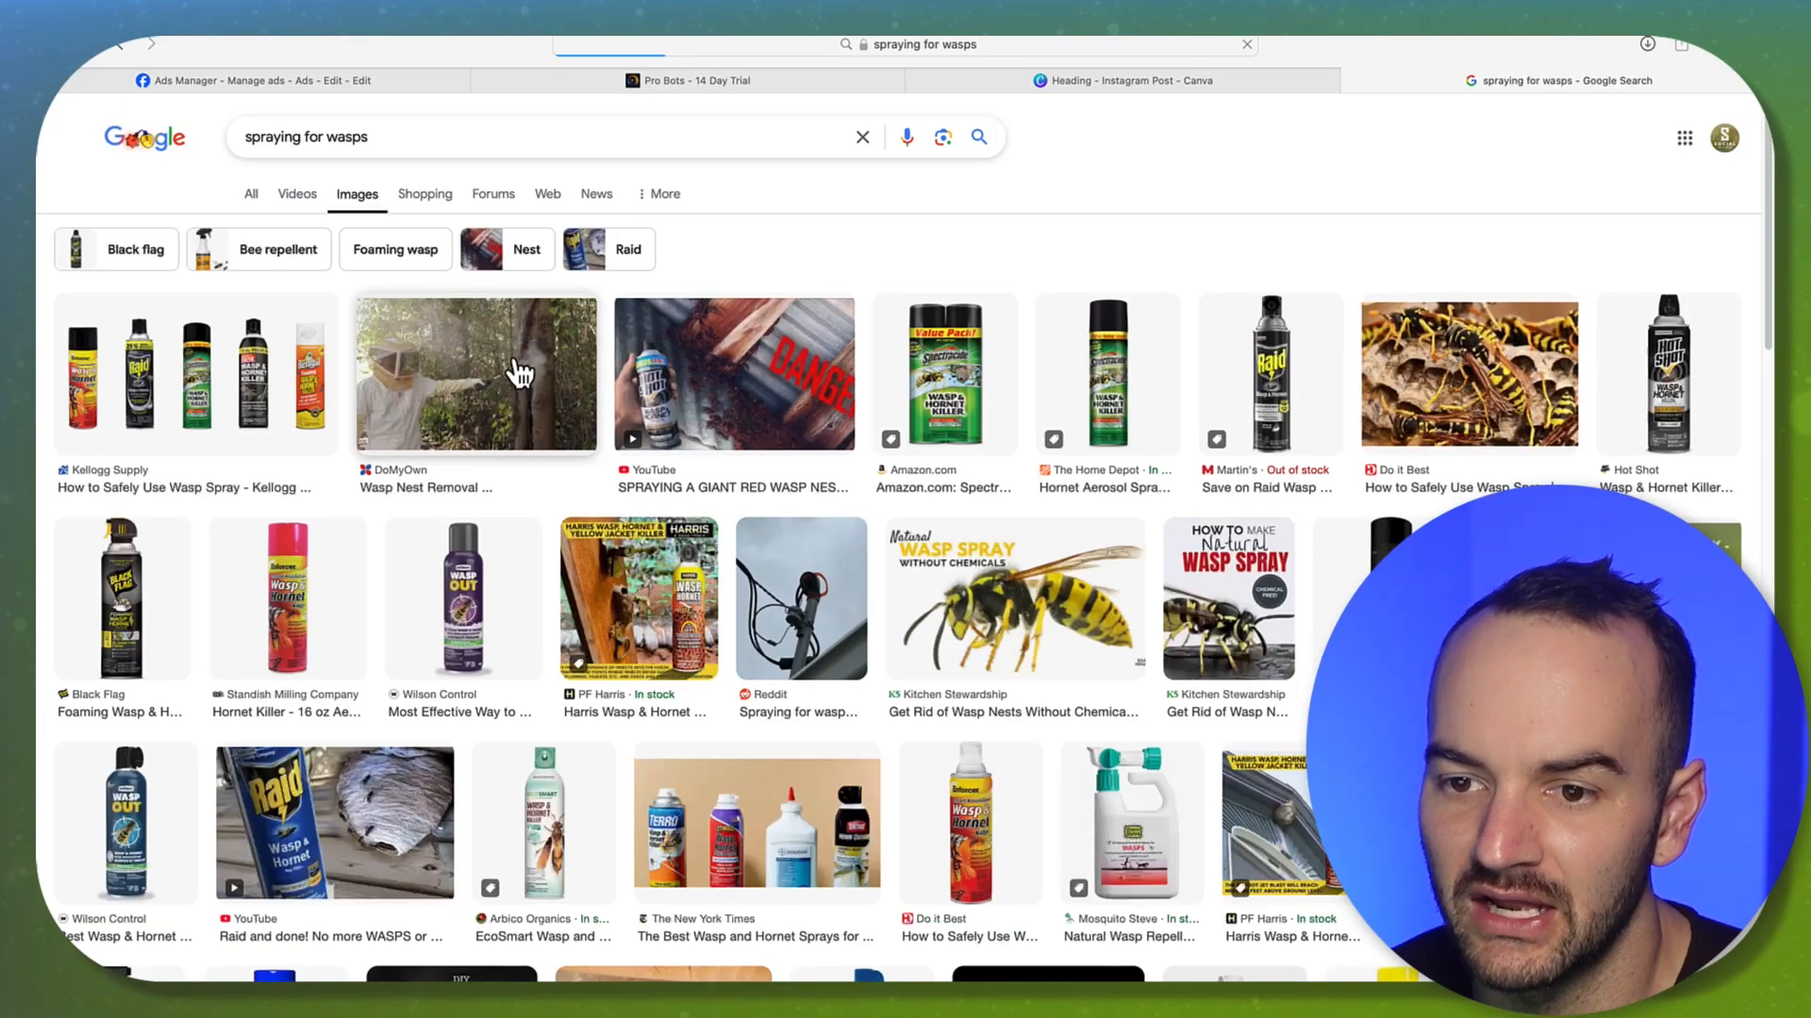
left_click(519, 372)
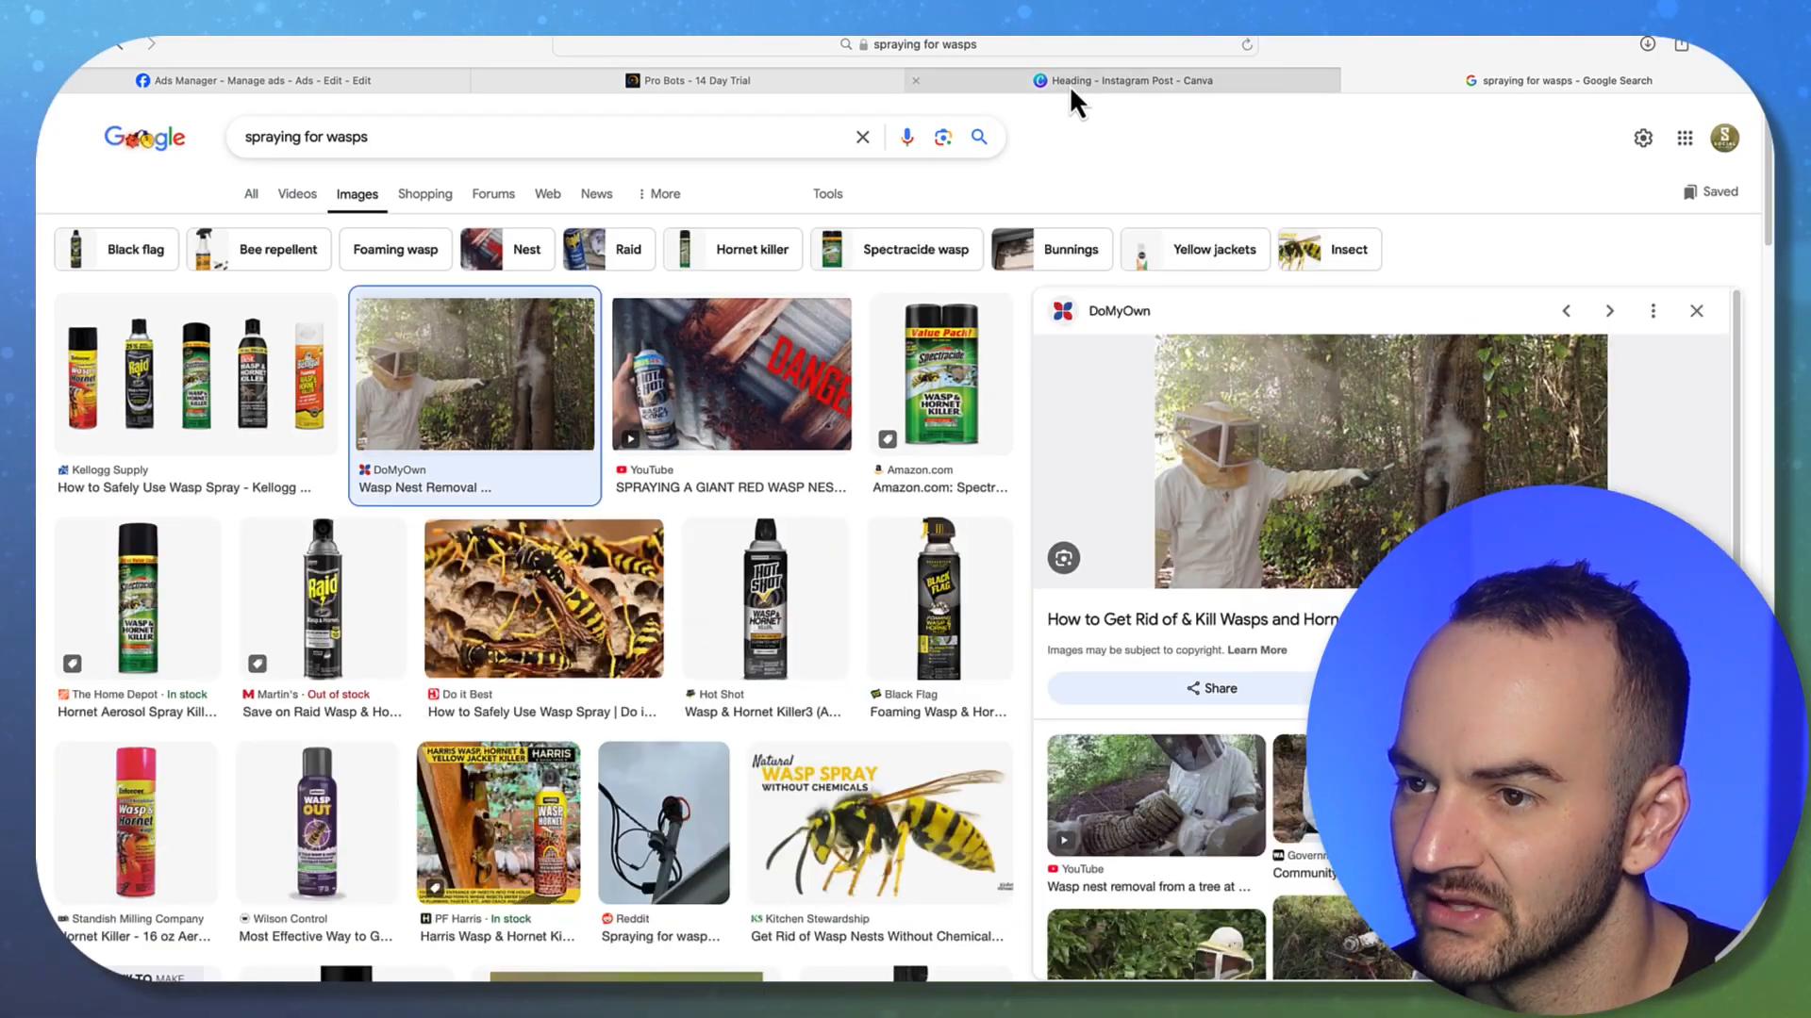
left_click(1069, 83)
left_click(68, 452)
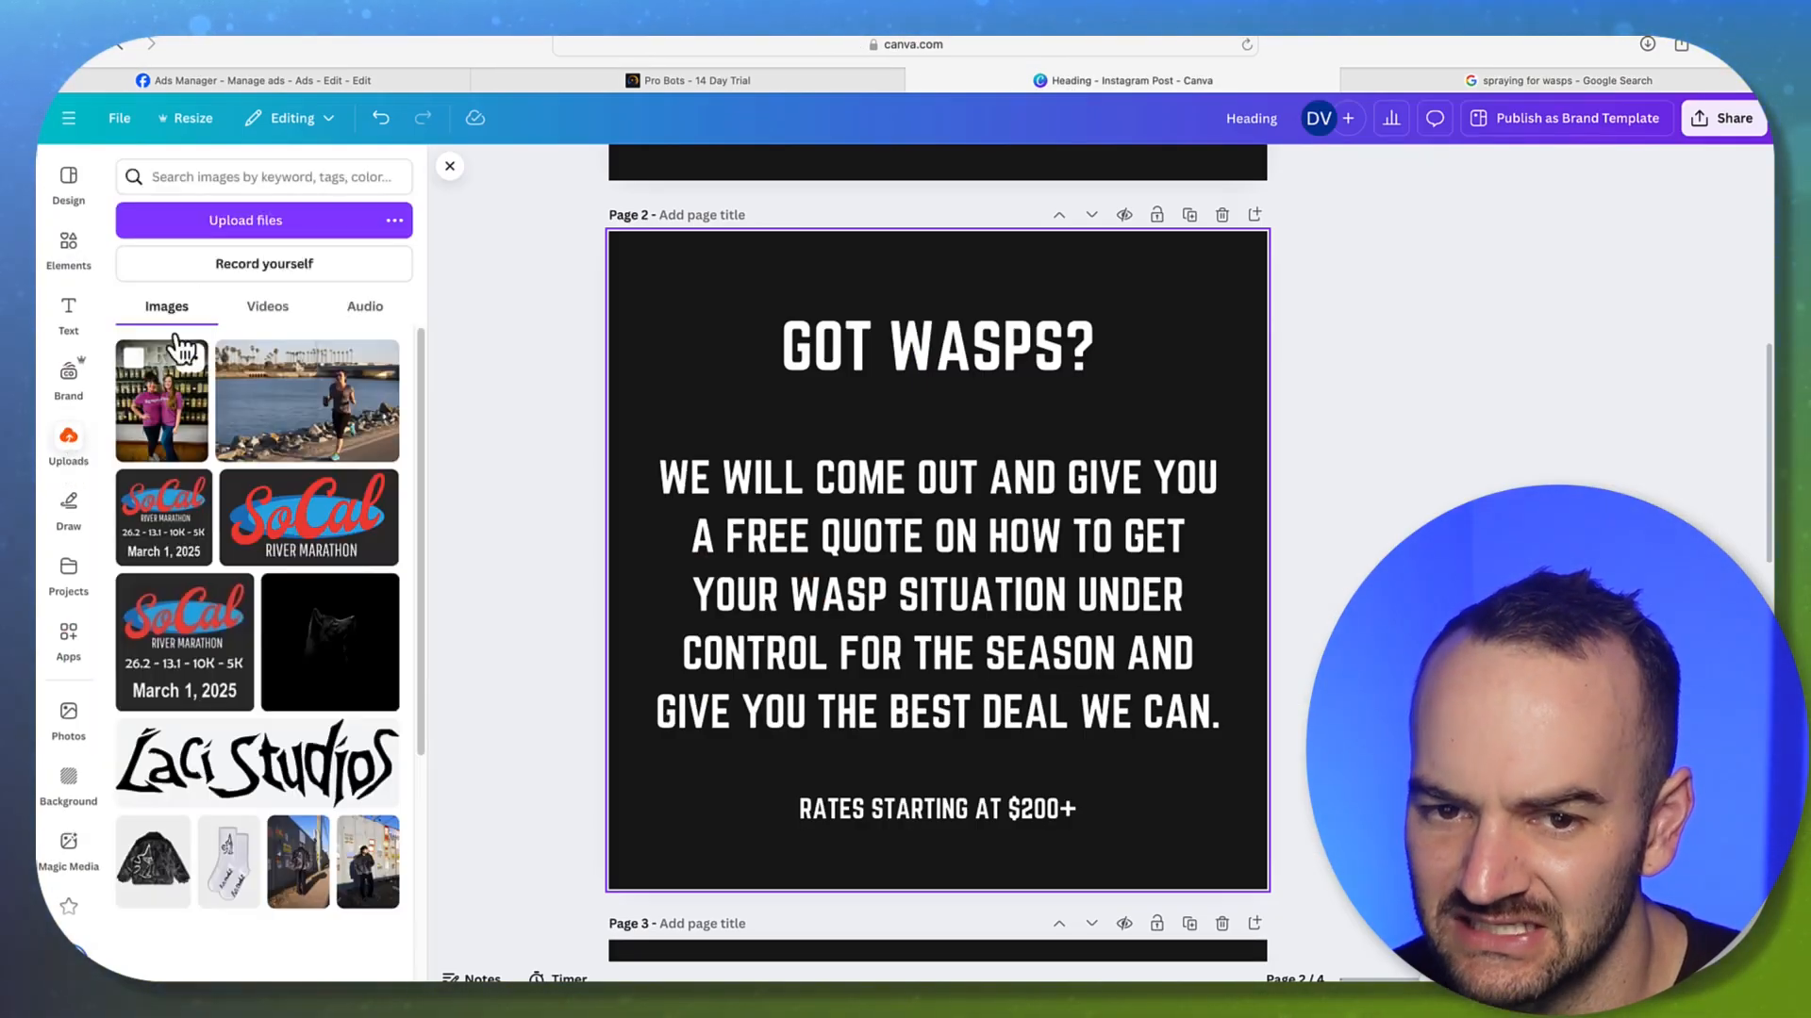
left_click(224, 223)
double_click(760, 425)
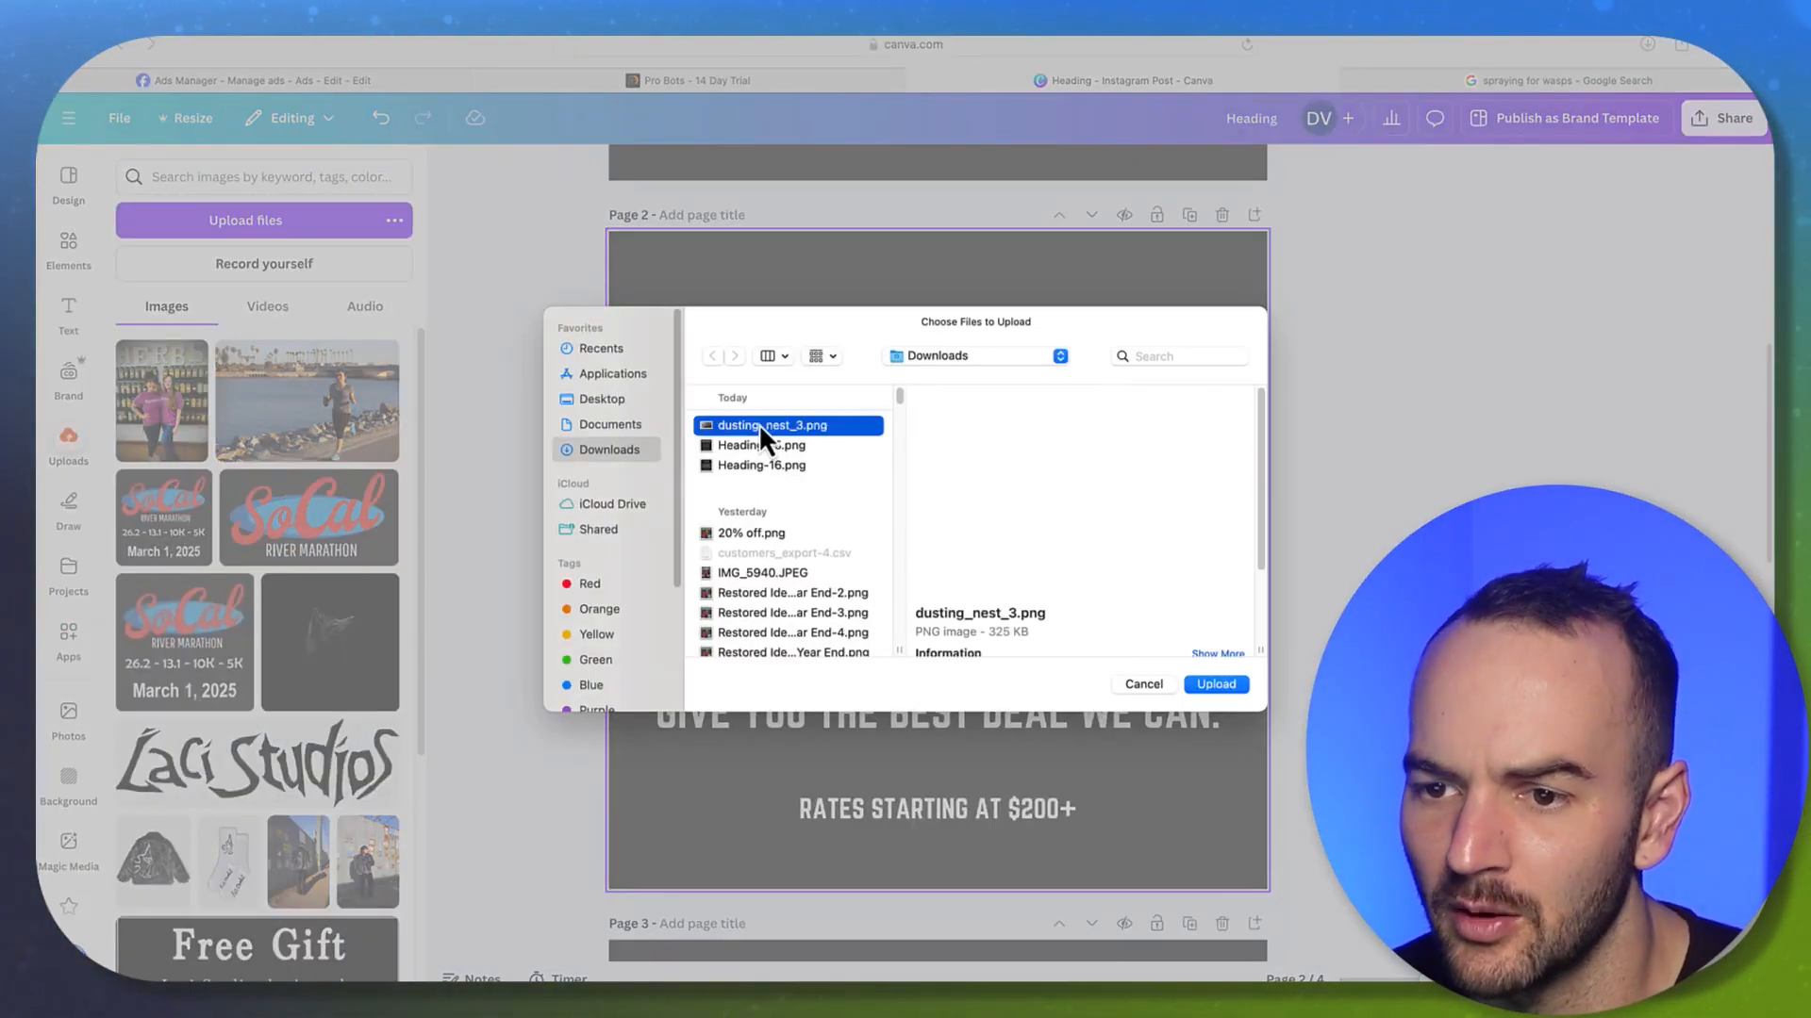
left_click(230, 416)
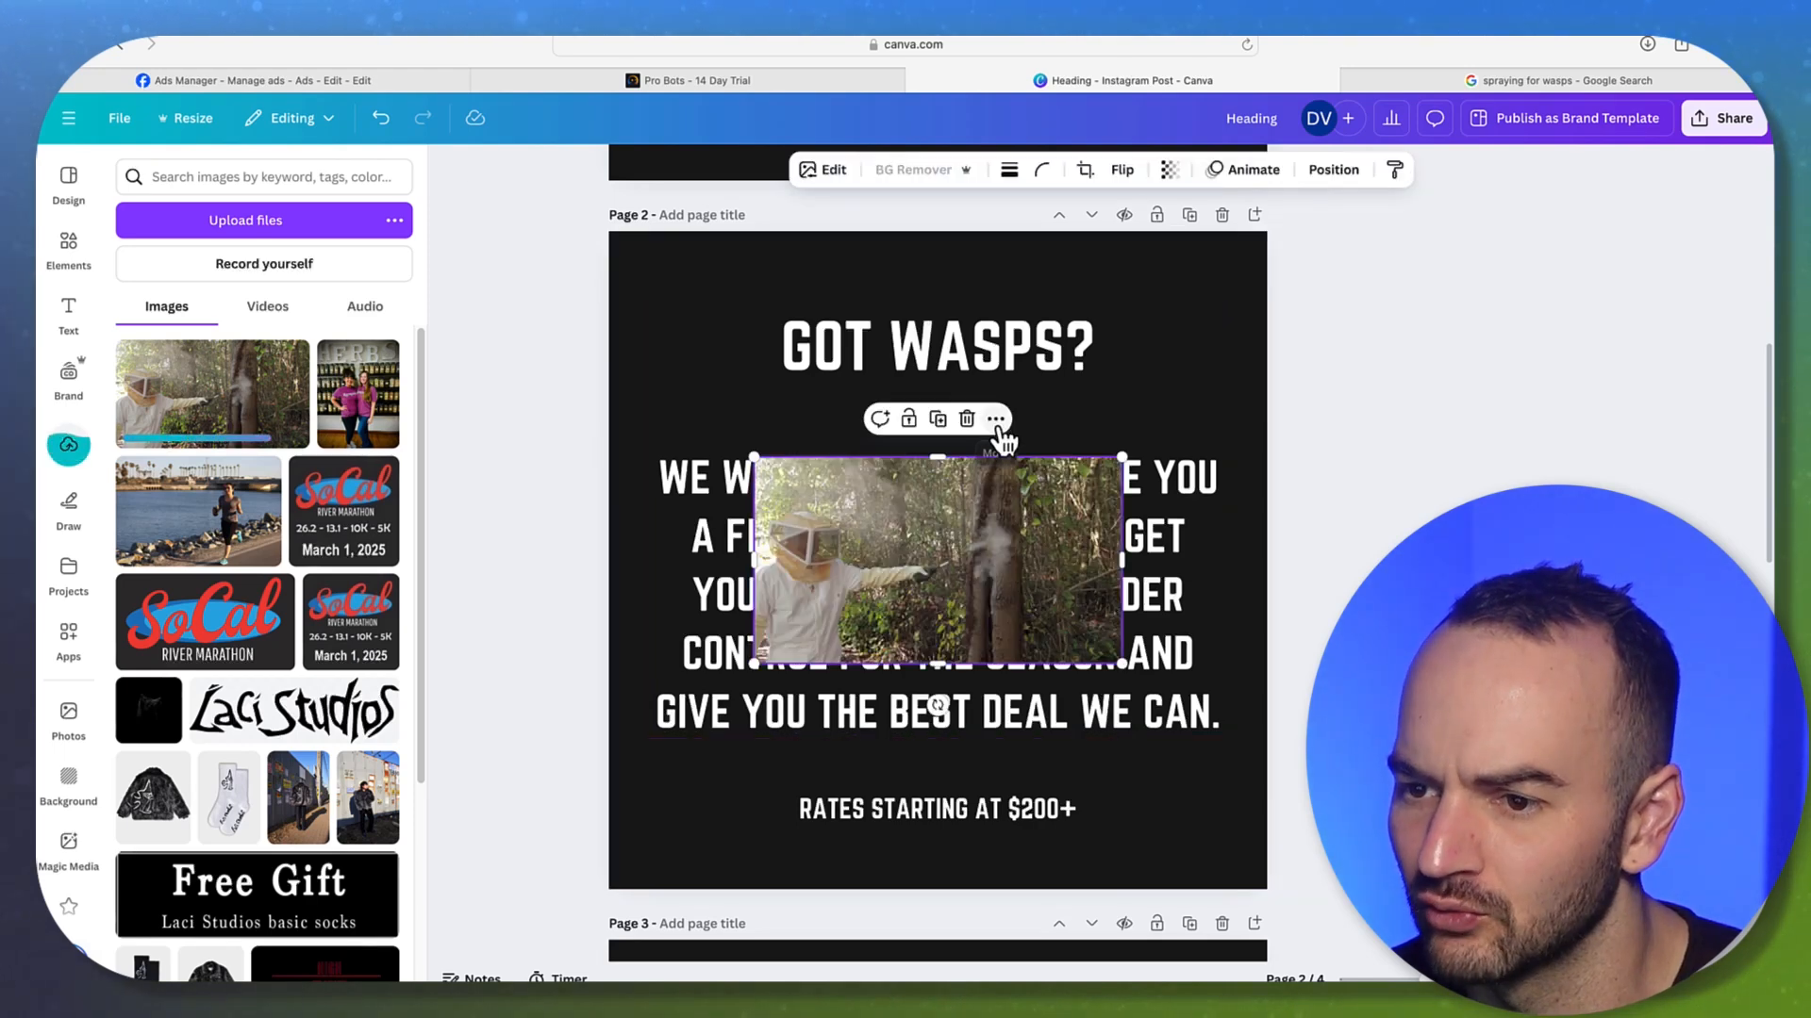
Make the photo page 2's background and start cropping it
left_click(994, 418)
left_click(1005, 526)
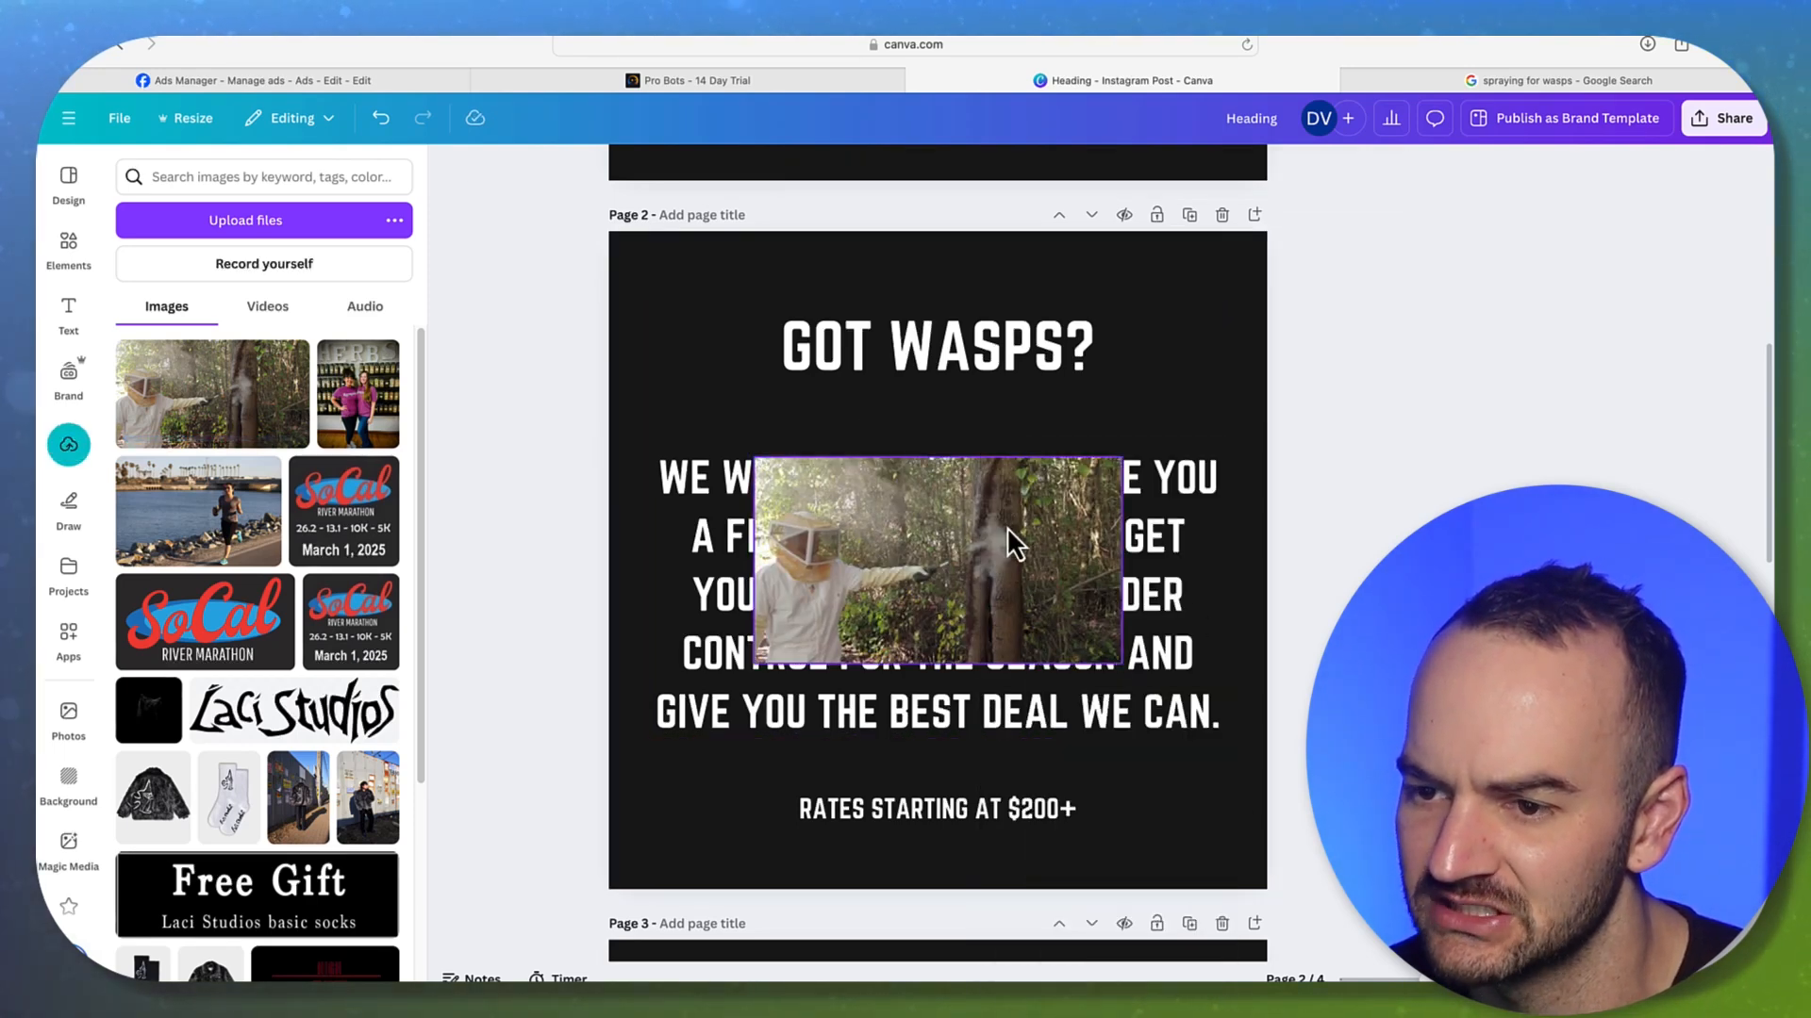
left_click(995, 419)
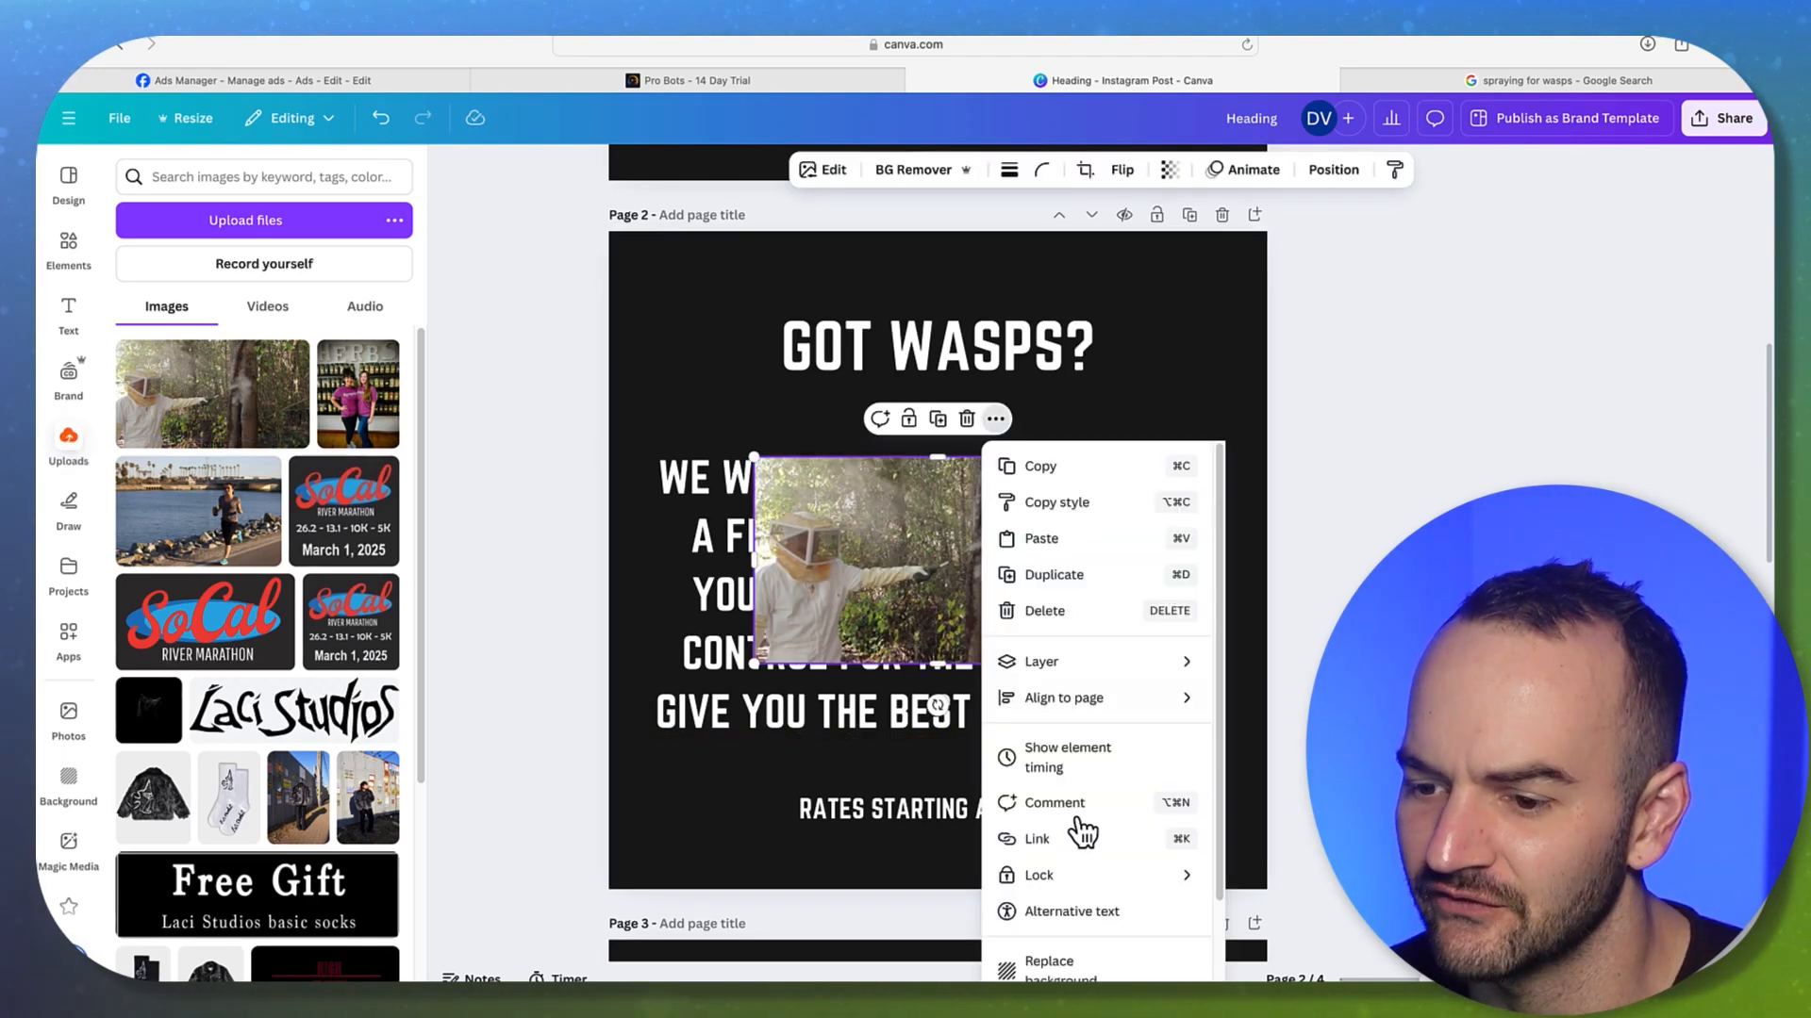
left_click(1054, 963)
double_click(1041, 275)
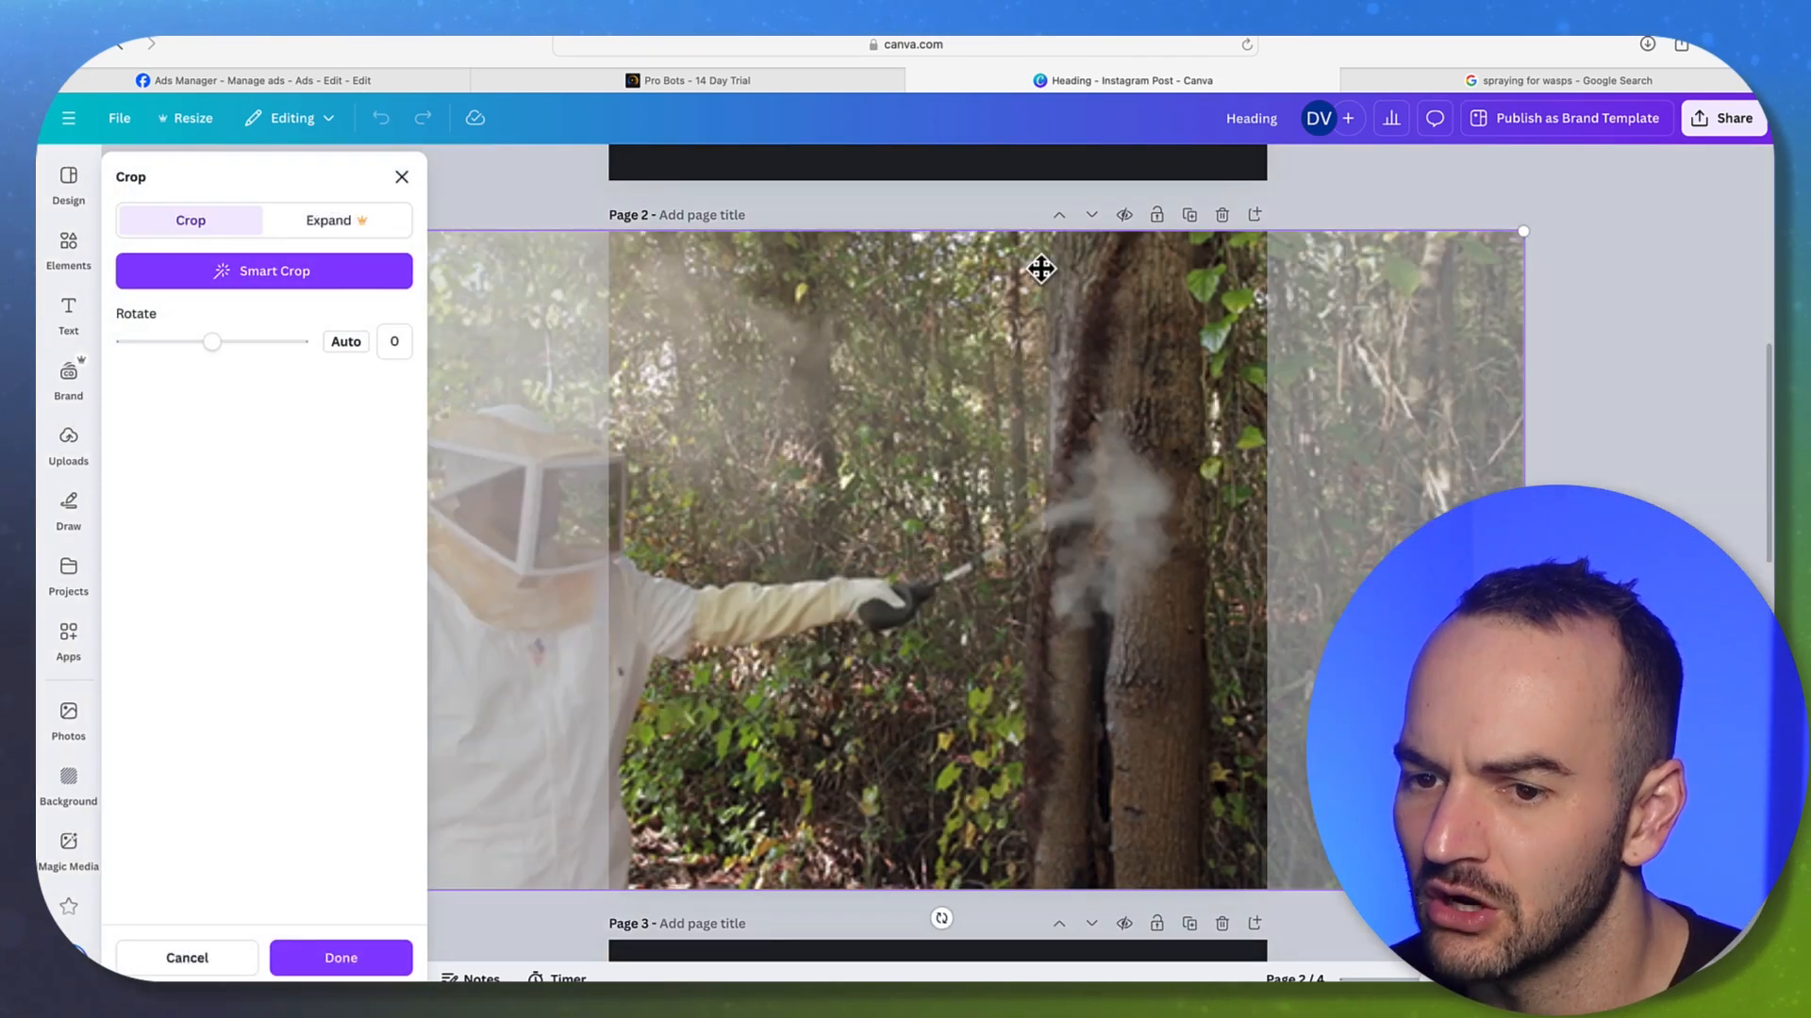
Apply the background crop, then shrink the GOT WASPS? heading and move it to the top centre
left_click(1474, 230)
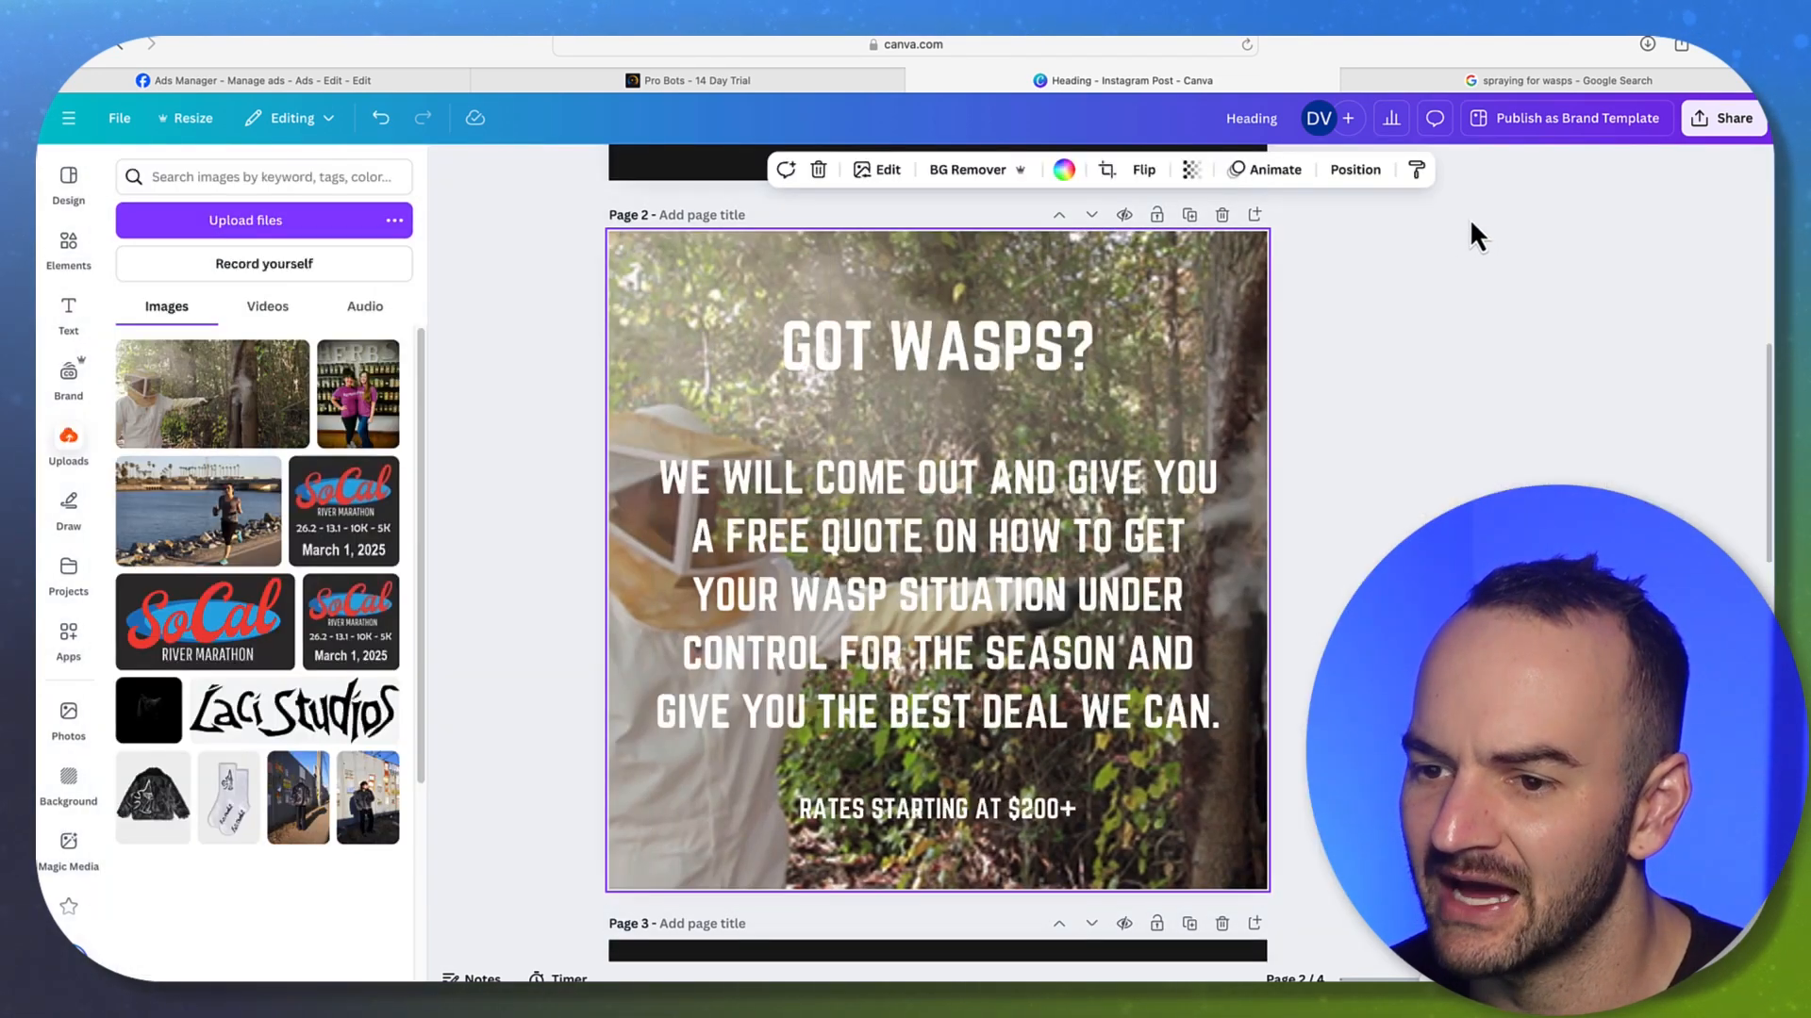
left_click(1433, 268)
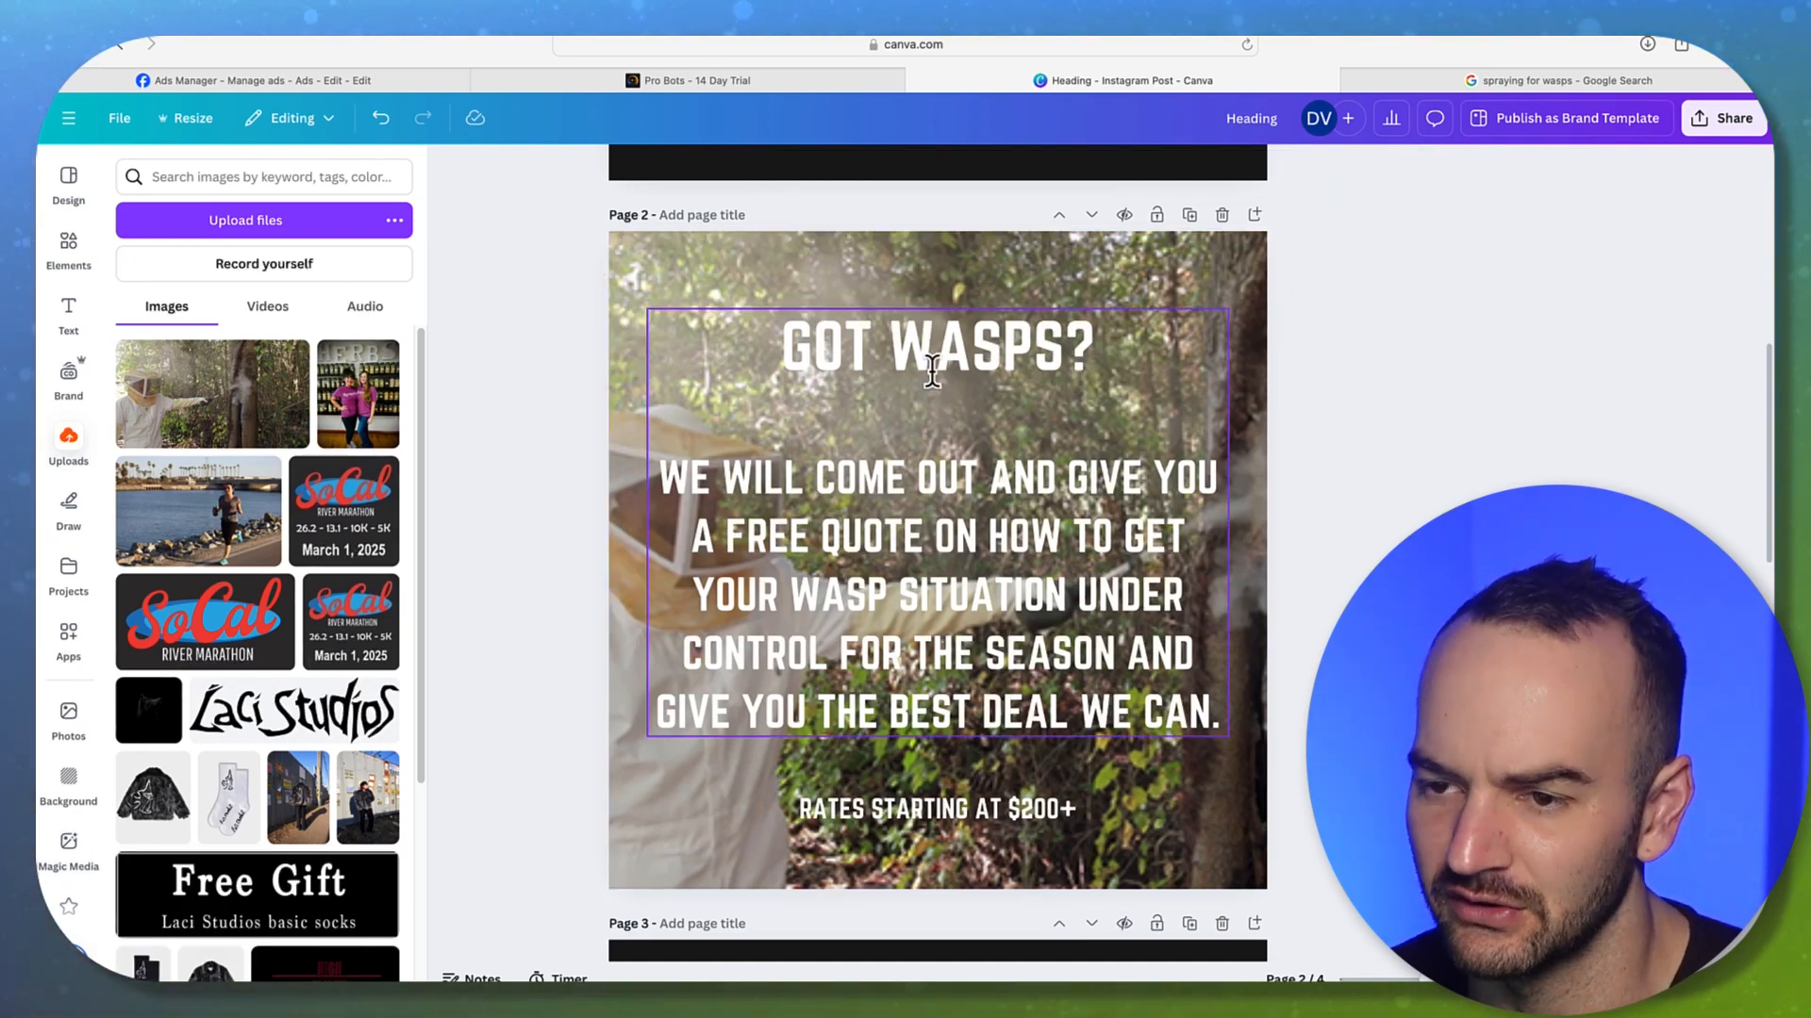
left_click(1078, 650)
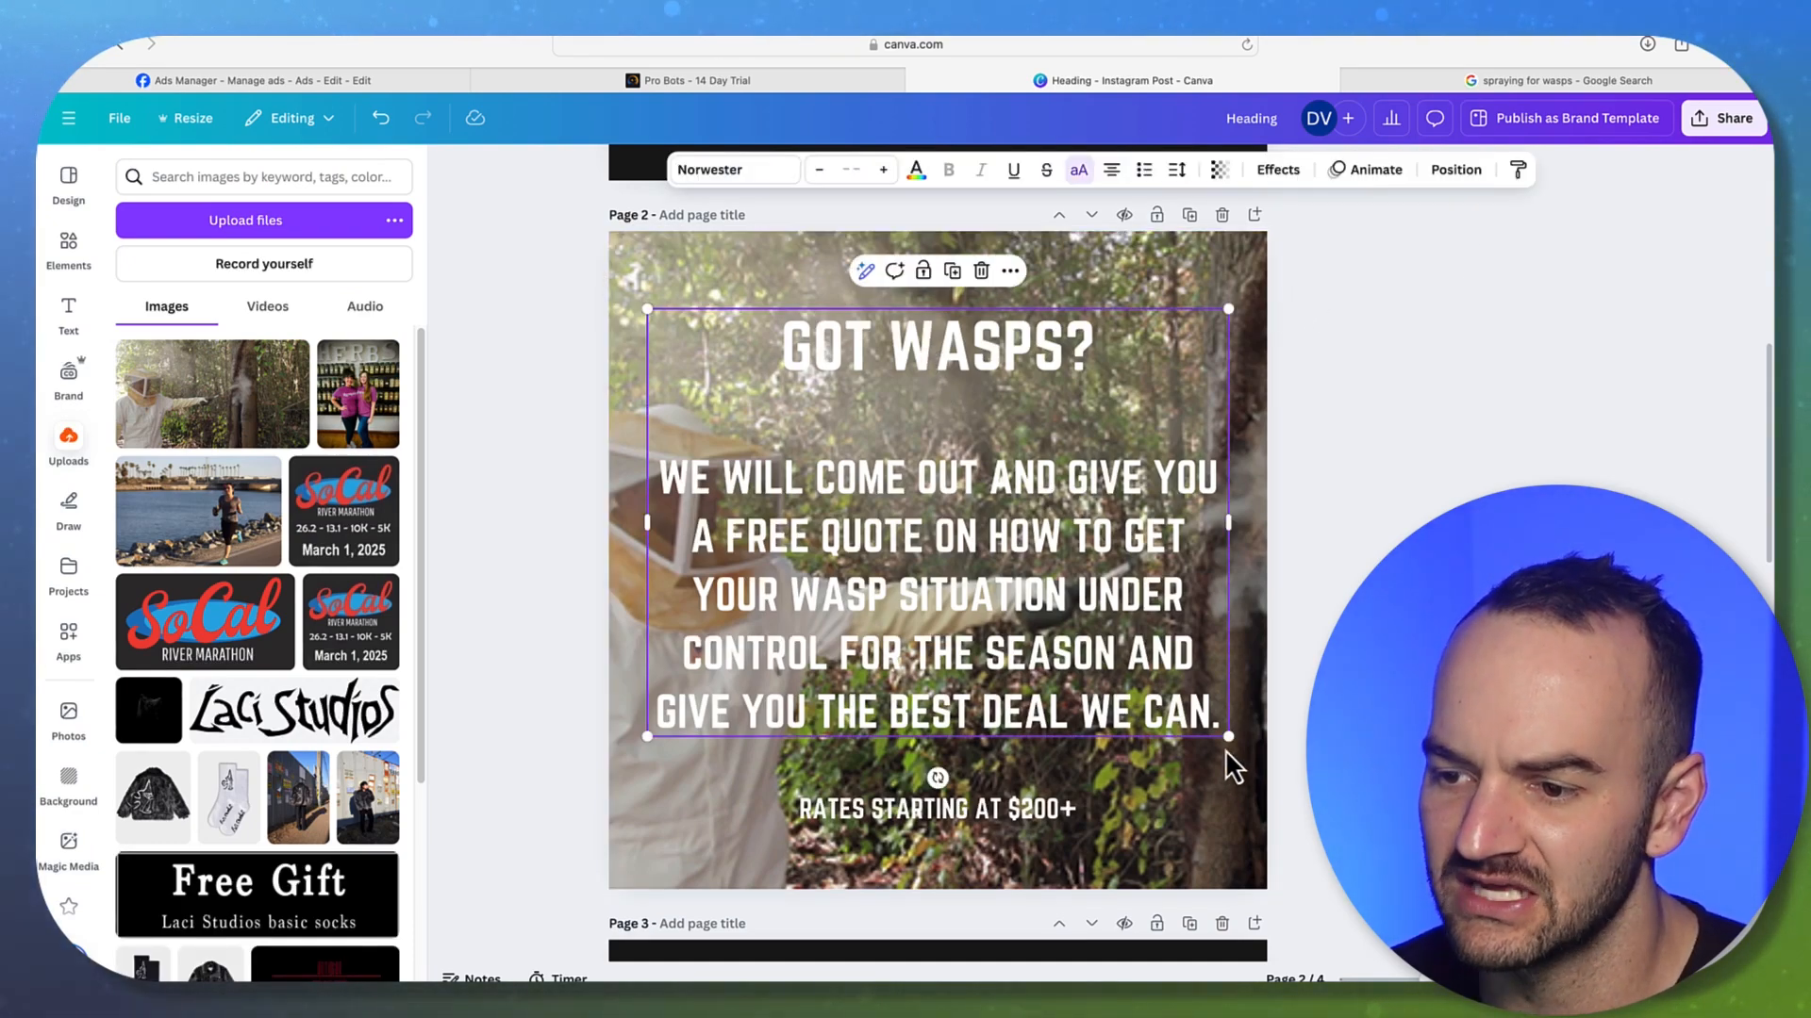
left_click_drag(1226, 737, 1117, 657)
left_click_drag(925, 603, 980, 528)
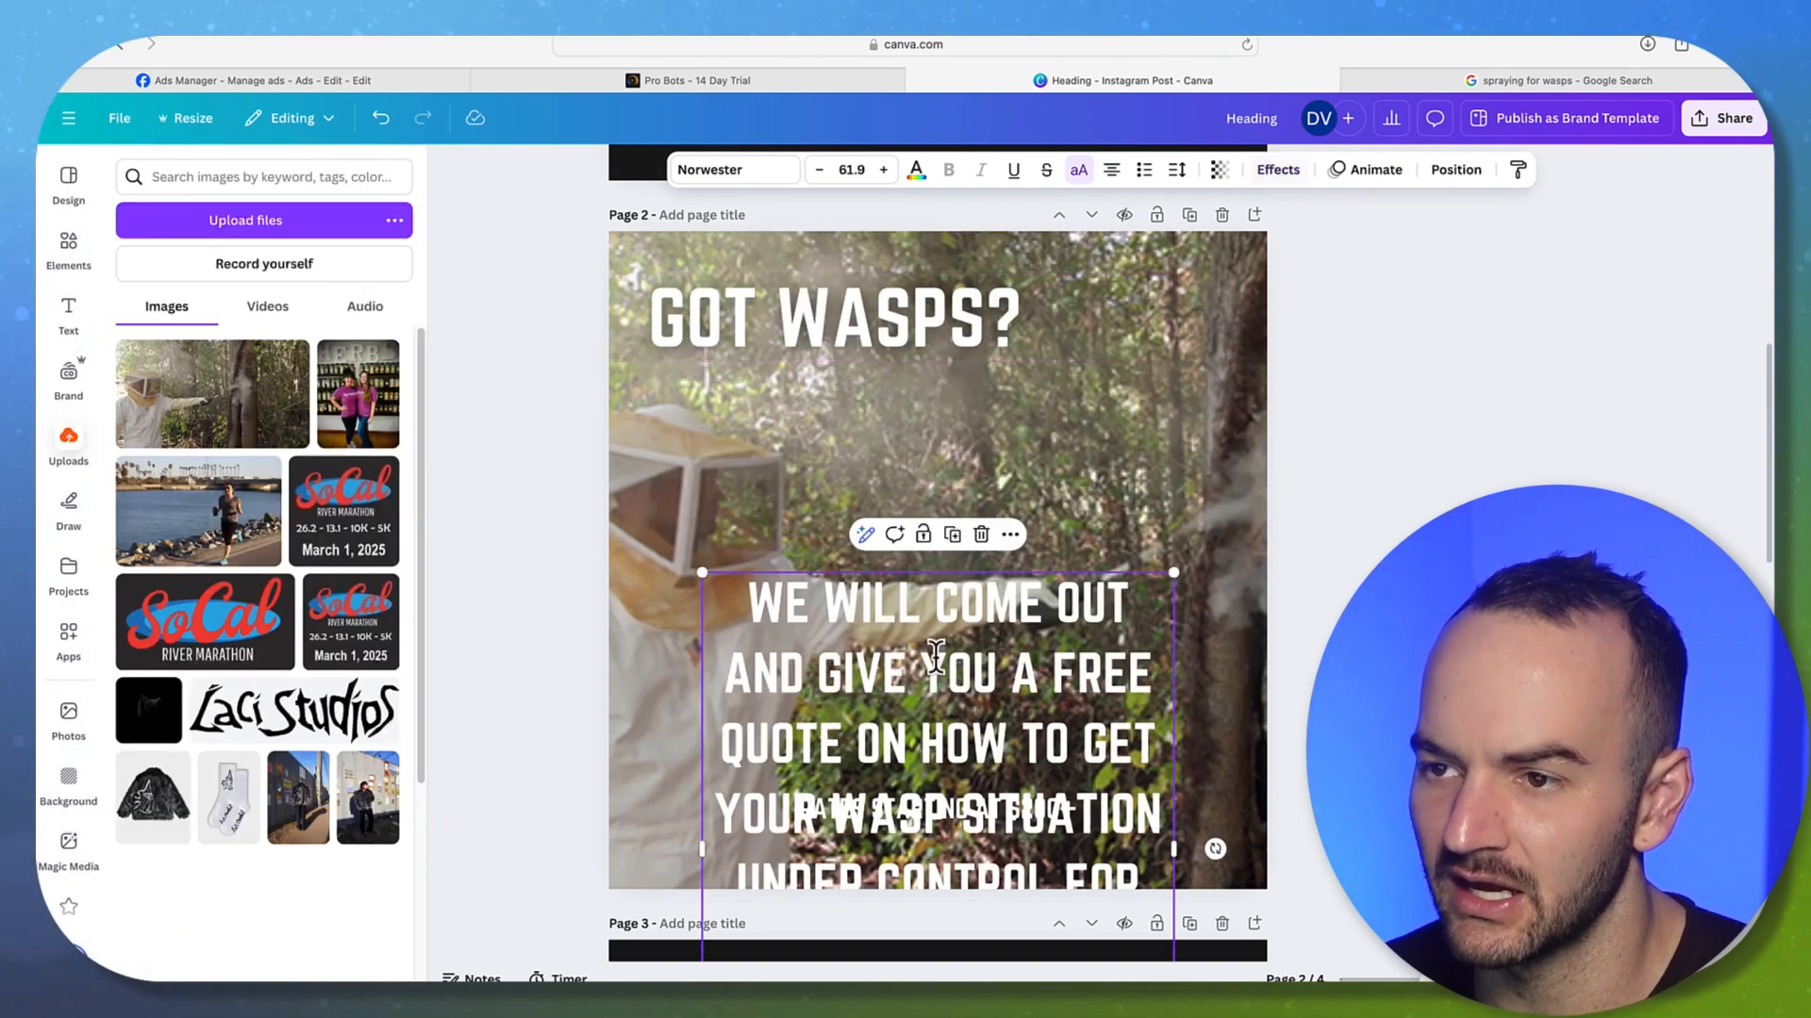
Give the body text the Lift effect and reposition the heading and body text block
left_click(1278, 169)
left_click(365, 283)
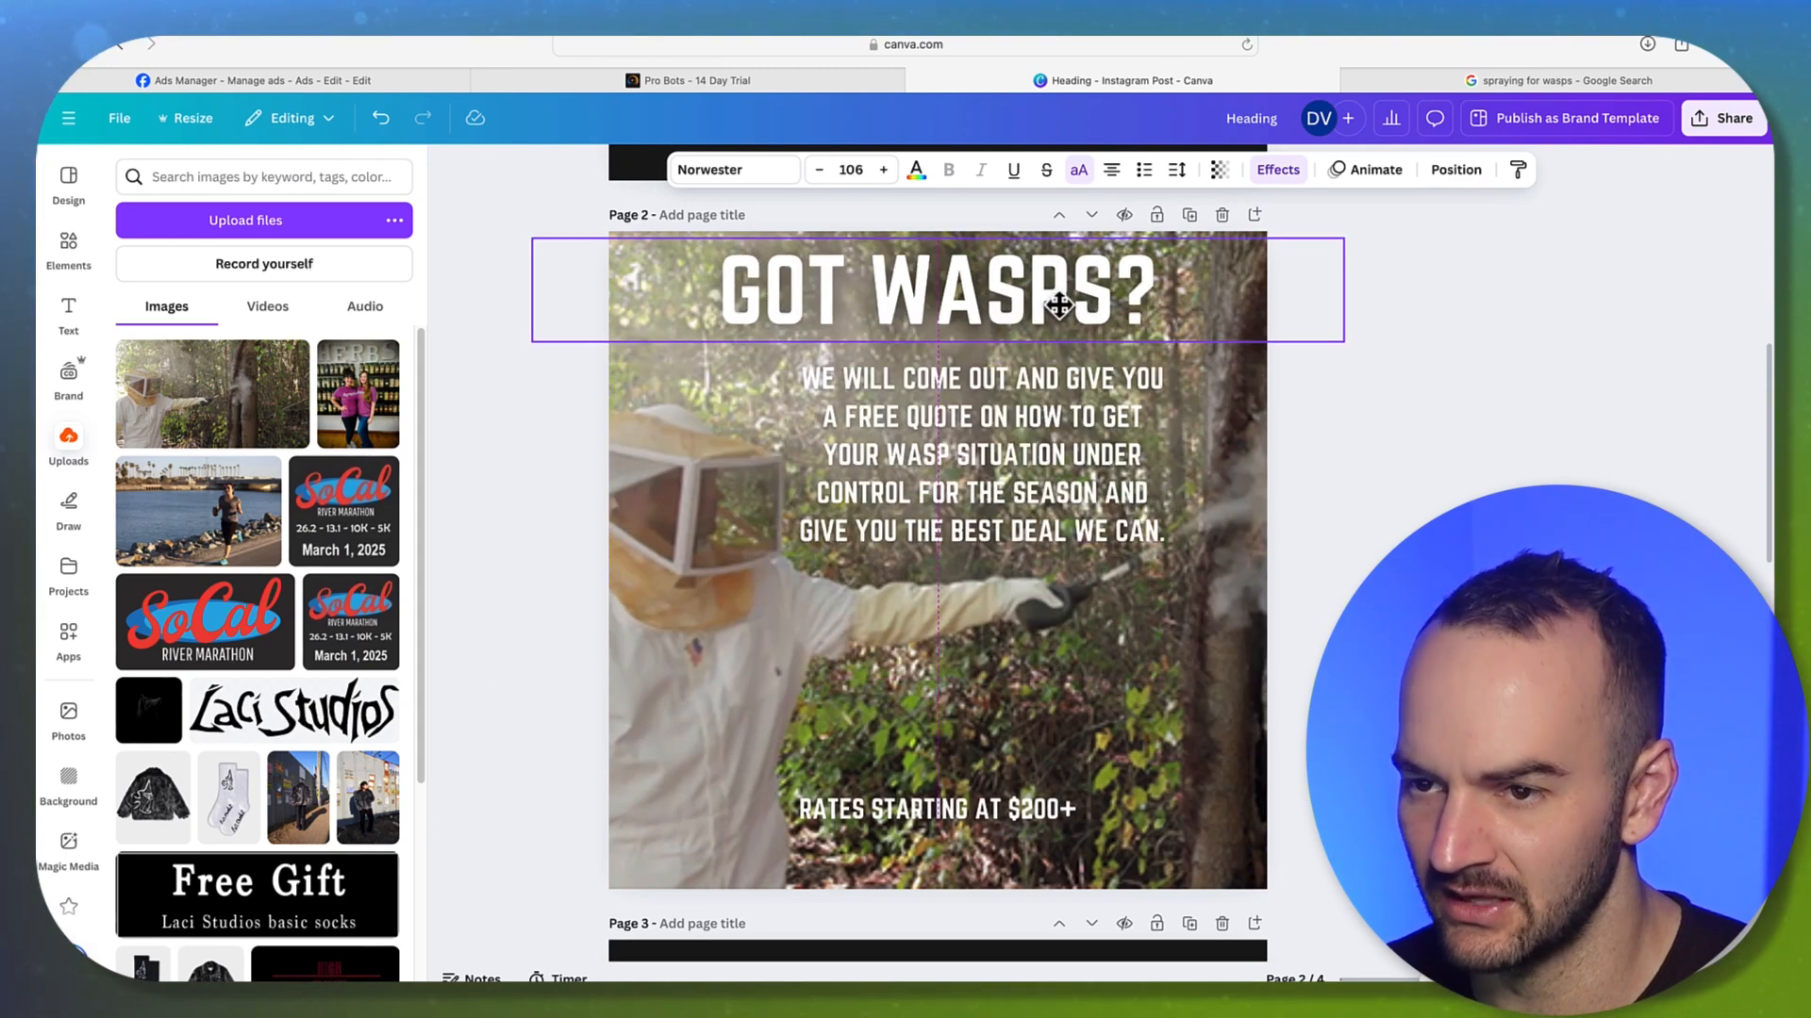
left_click_drag(979, 484, 983, 531)
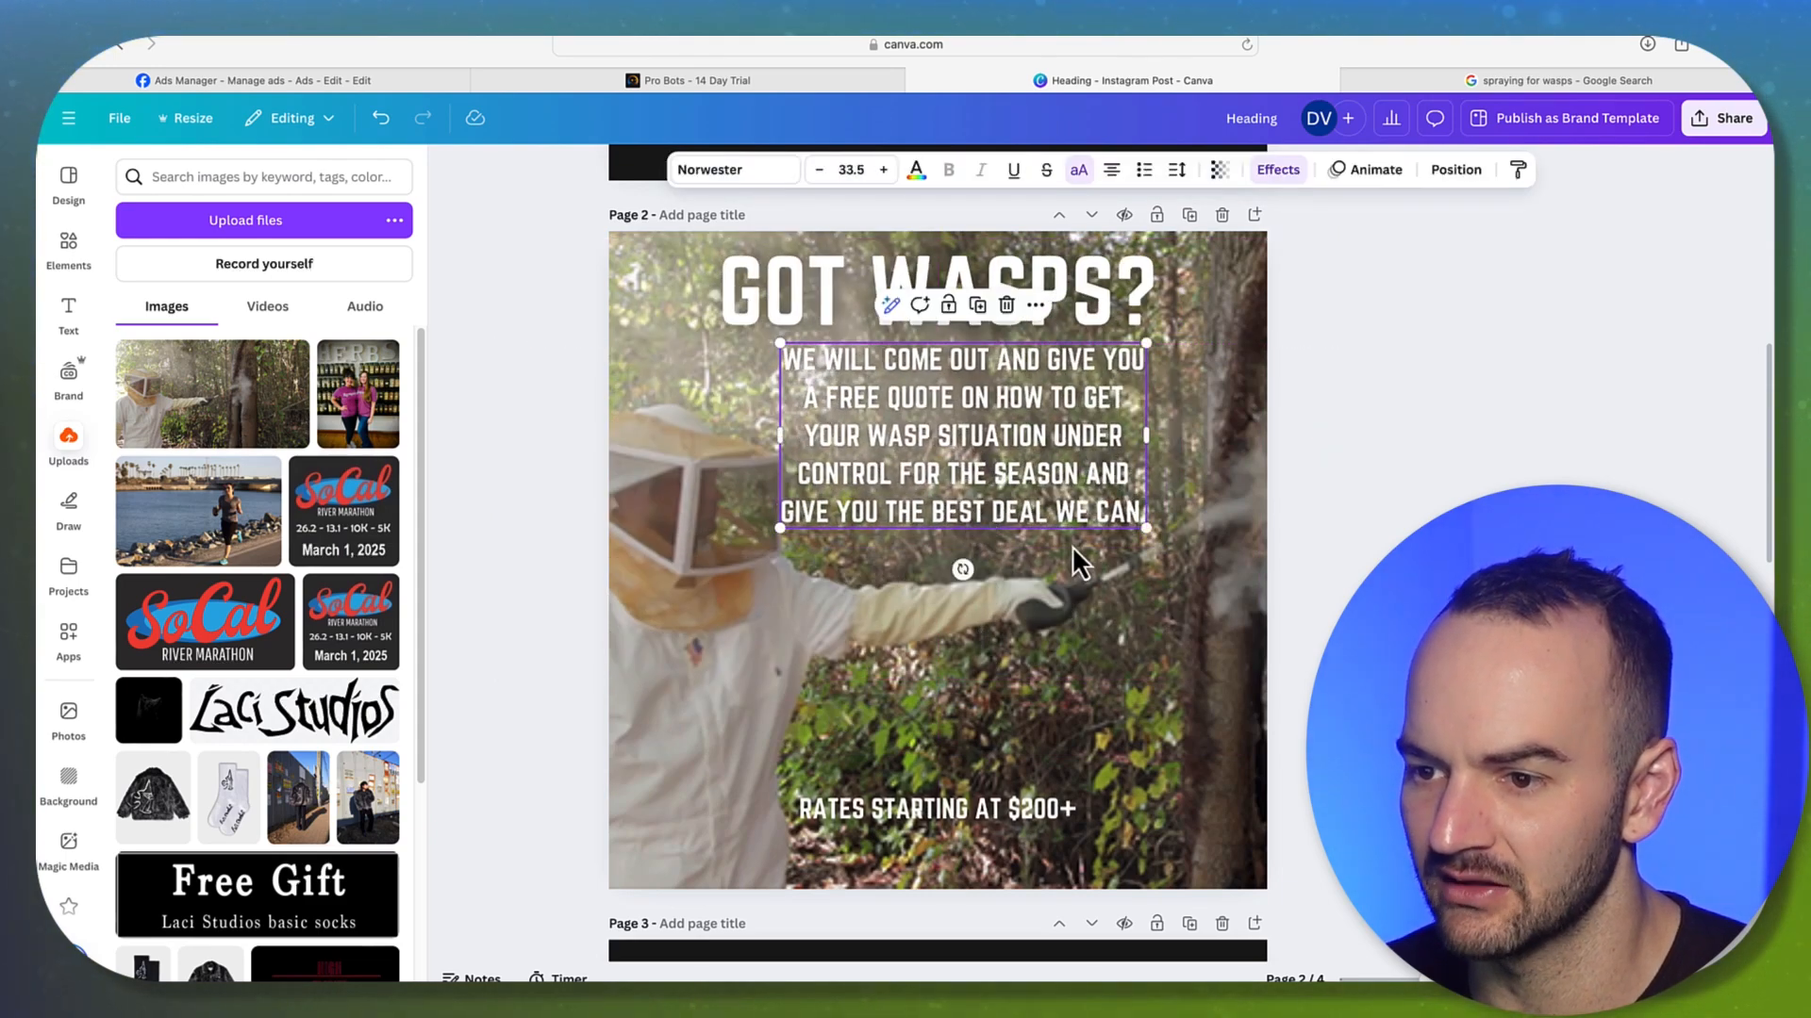
left_click_drag(1146, 528, 1127, 519)
left_click_drag(1059, 466, 1063, 471)
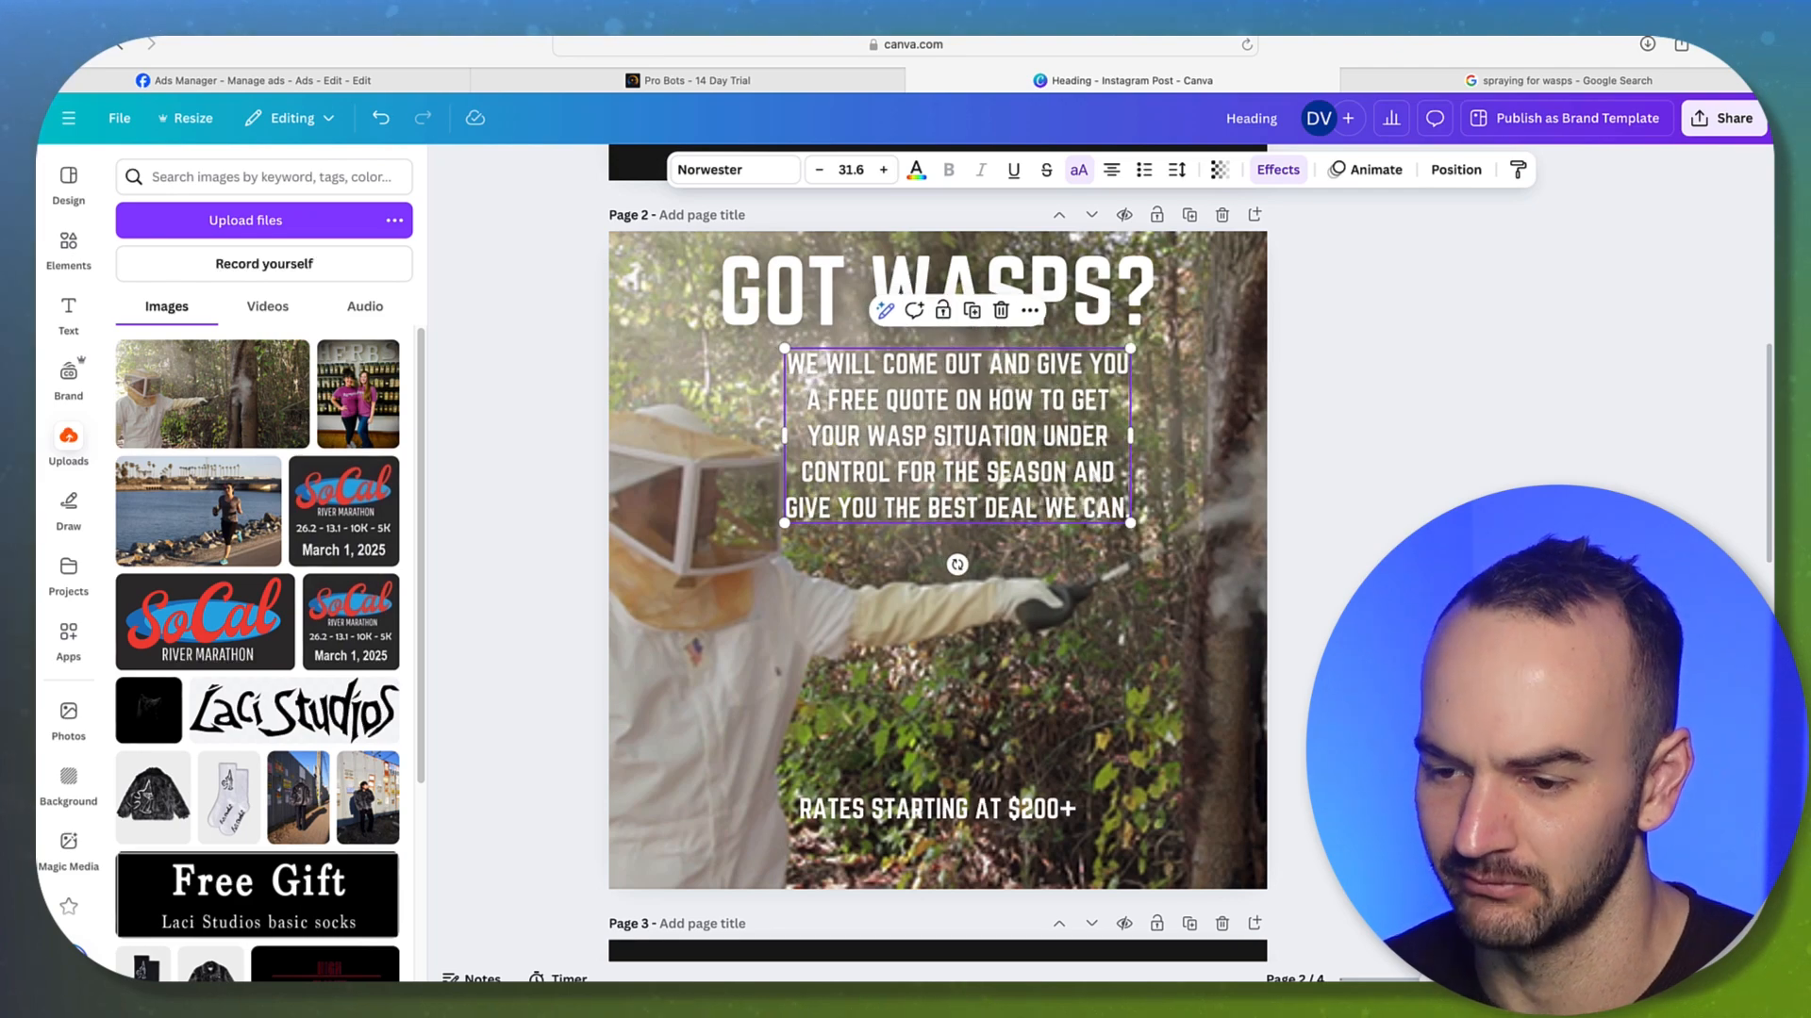
Fine-tune the body text's position until it sits centred on the page
left_click(983, 807)
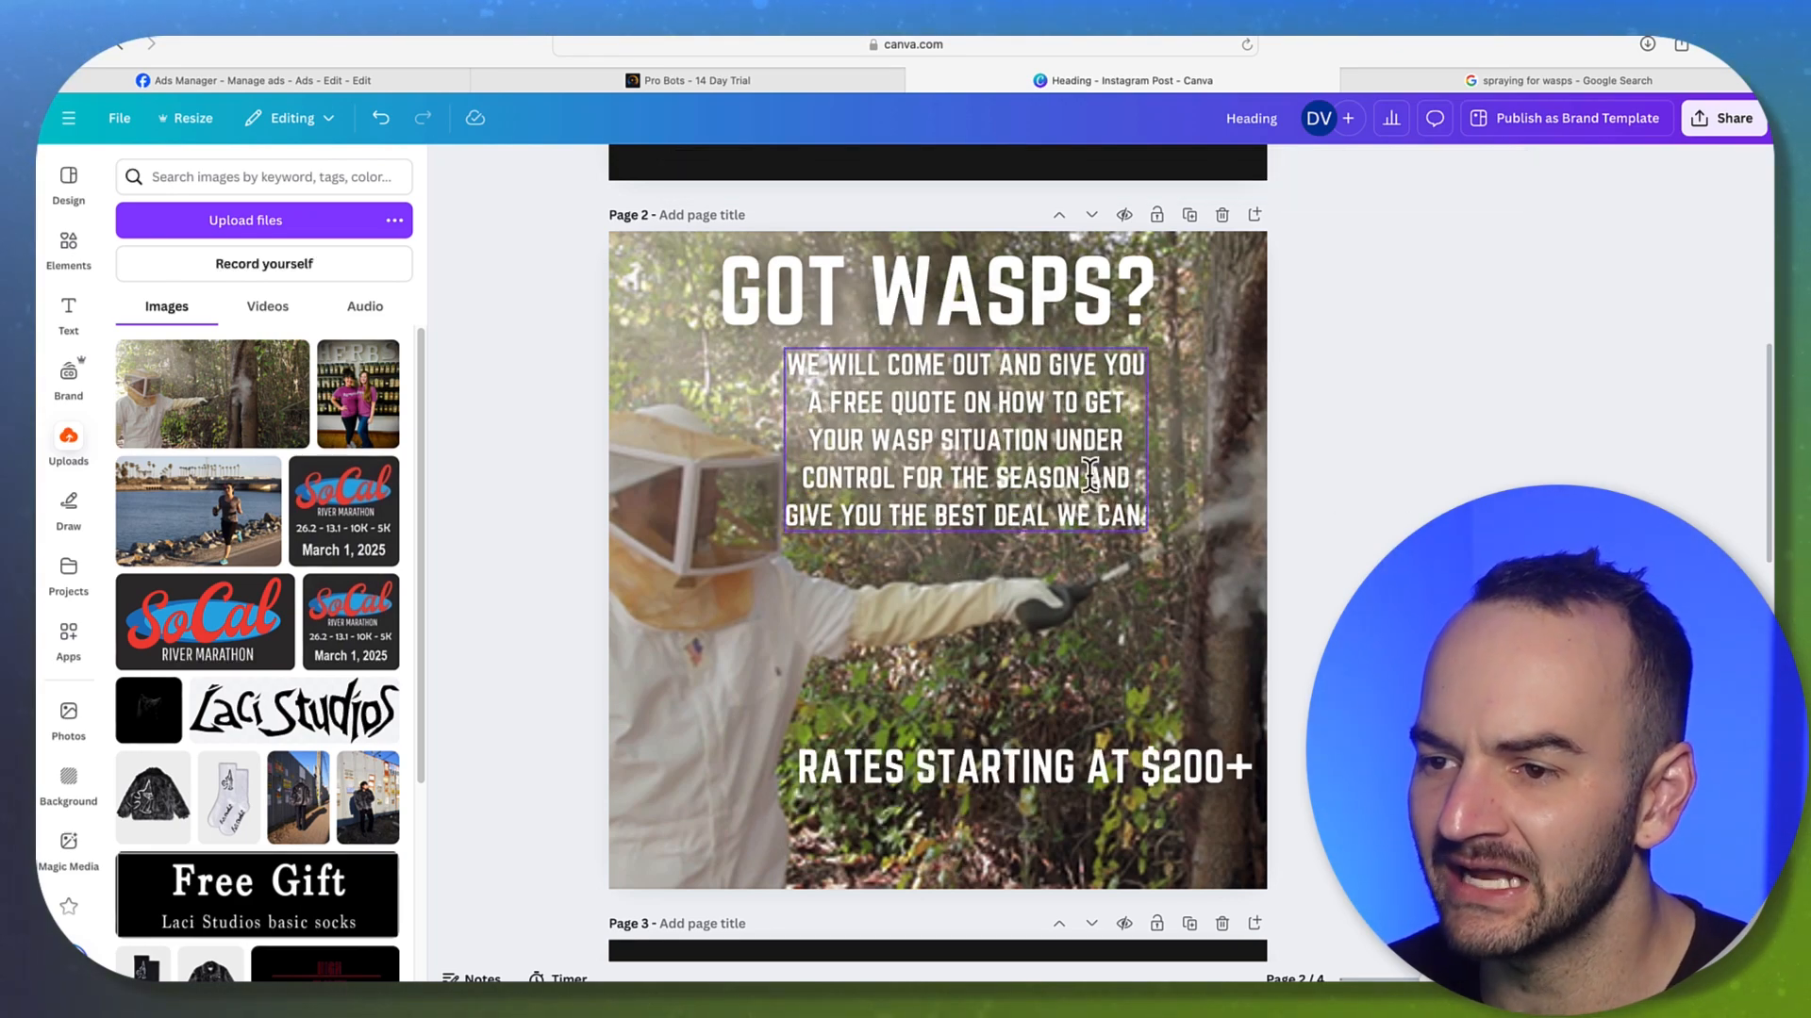
left_click(1091, 472)
left_click_drag(1091, 472, 1091, 468)
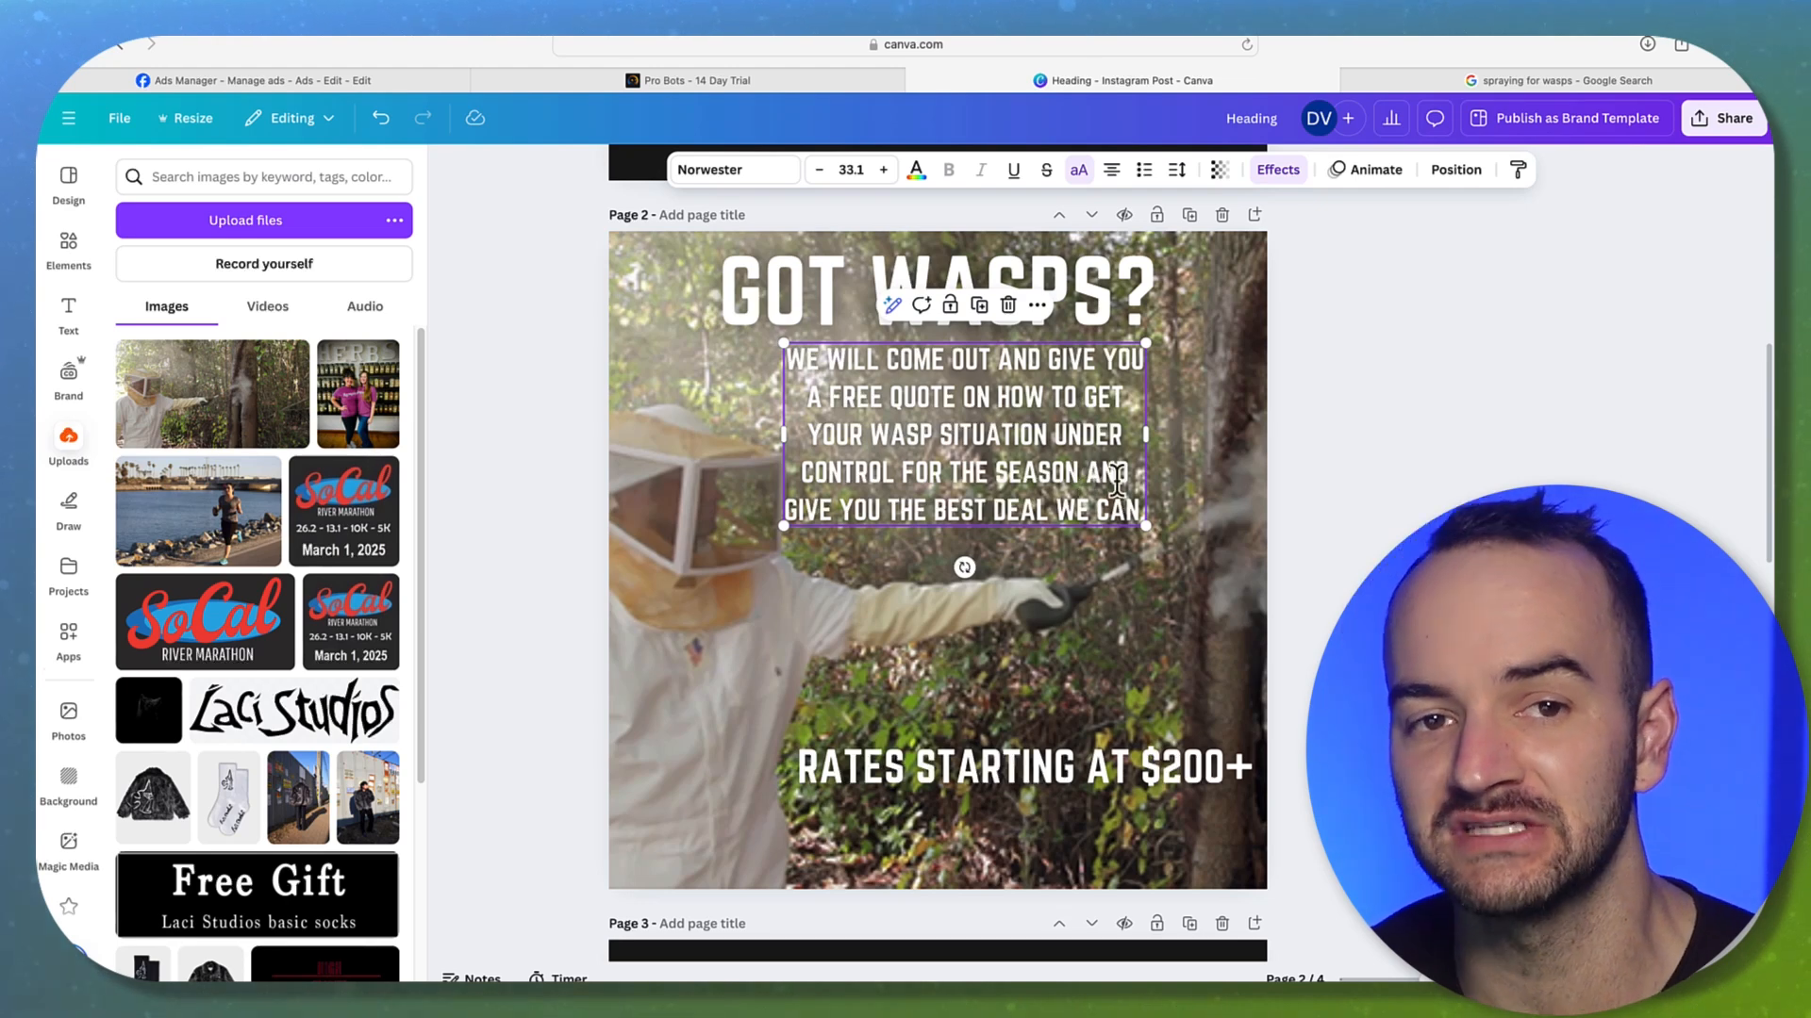
left_click(1345, 378)
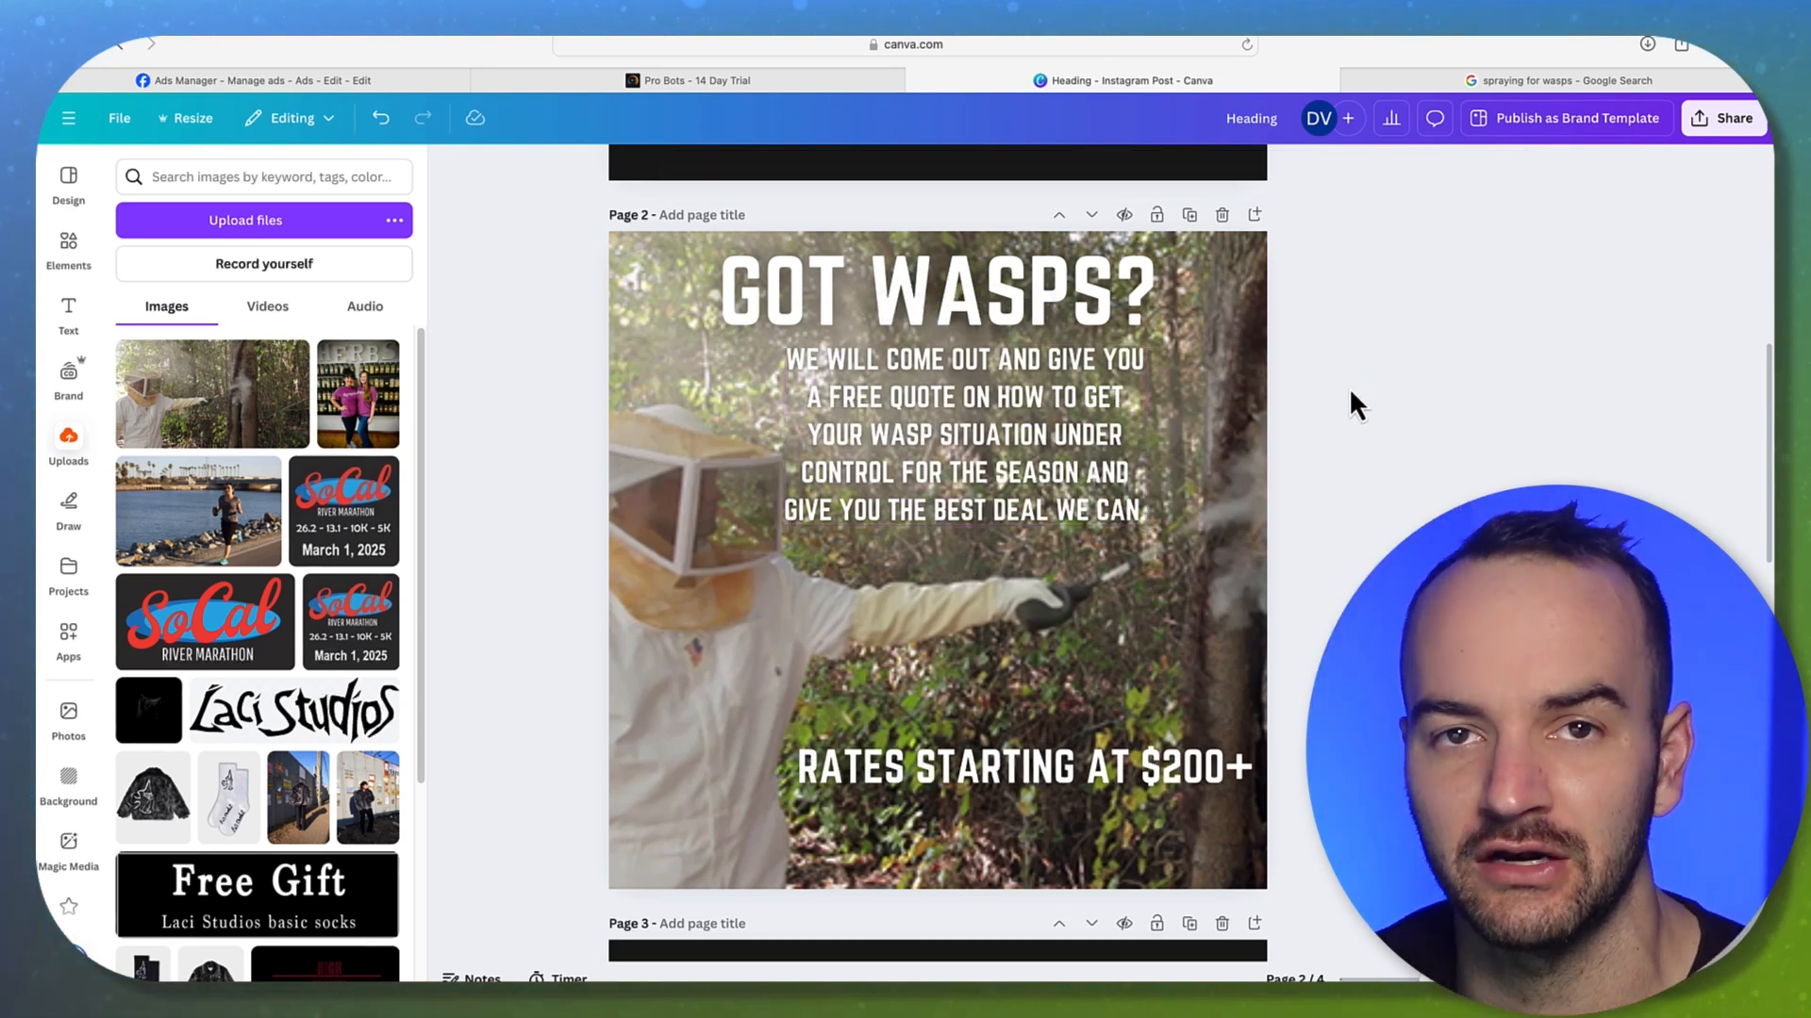
left_click(1122, 509)
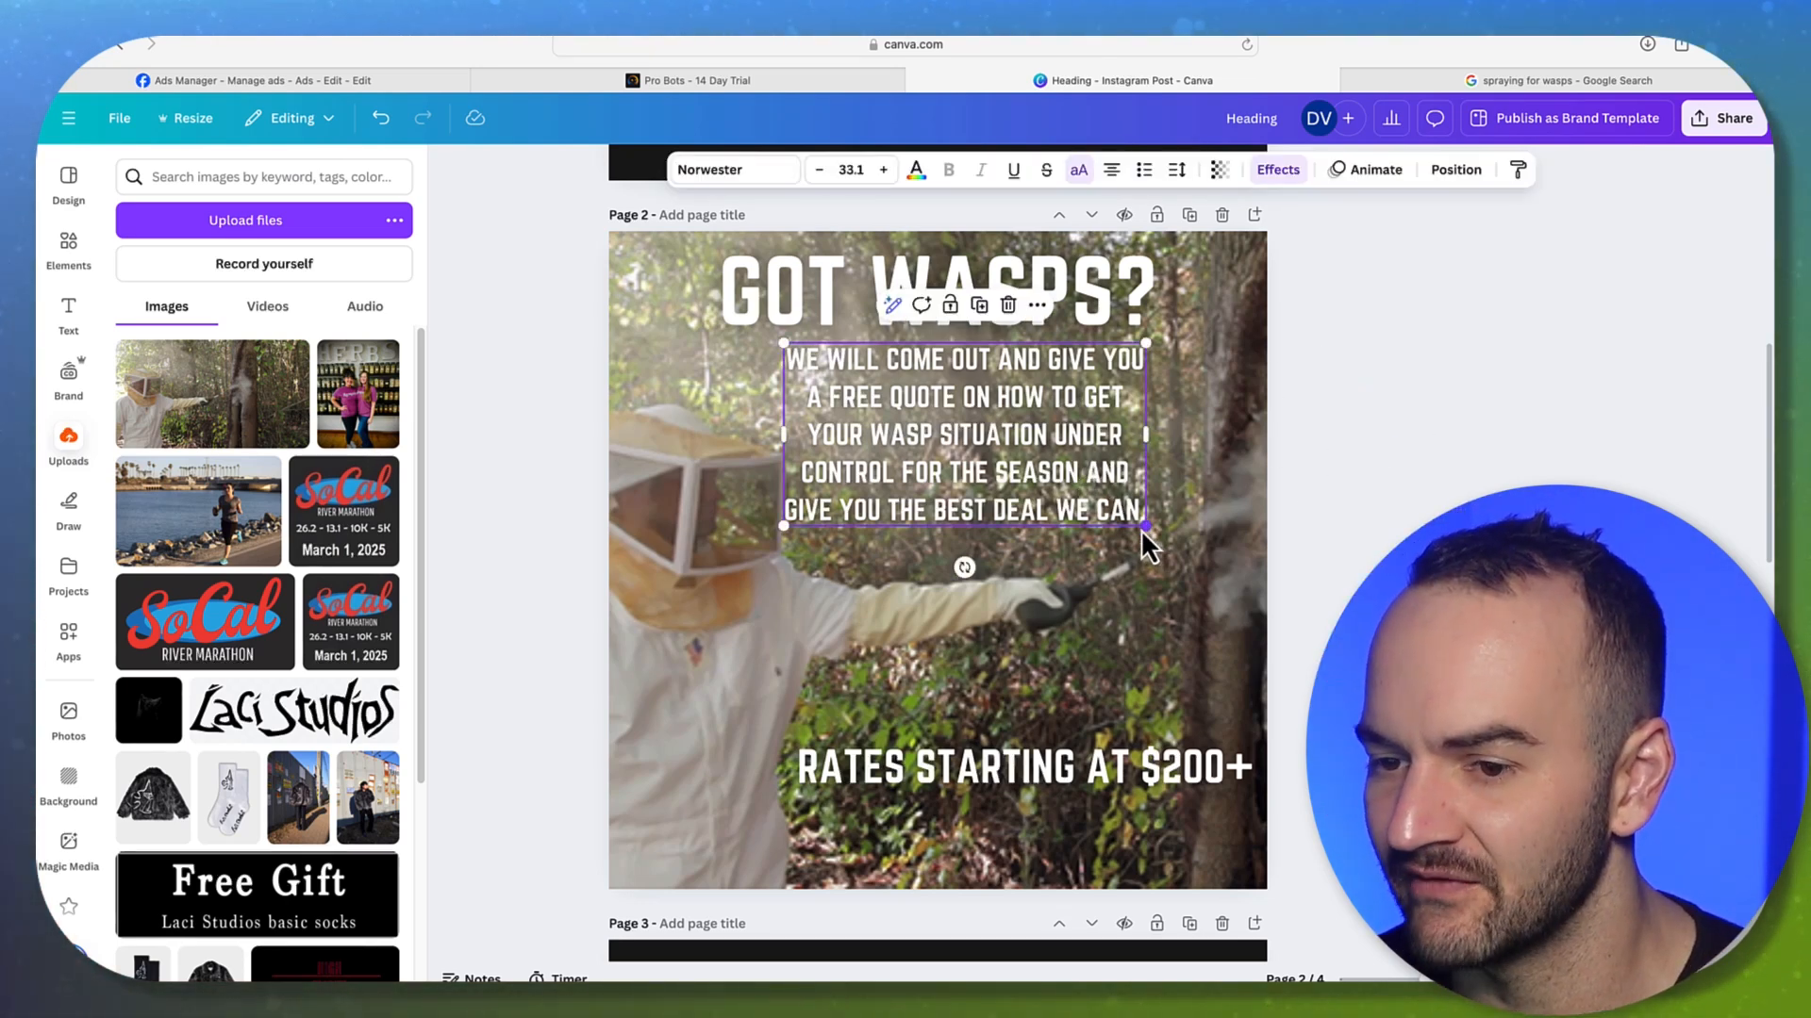
left_click_drag(1084, 491, 1102, 488)
left_click(1396, 403)
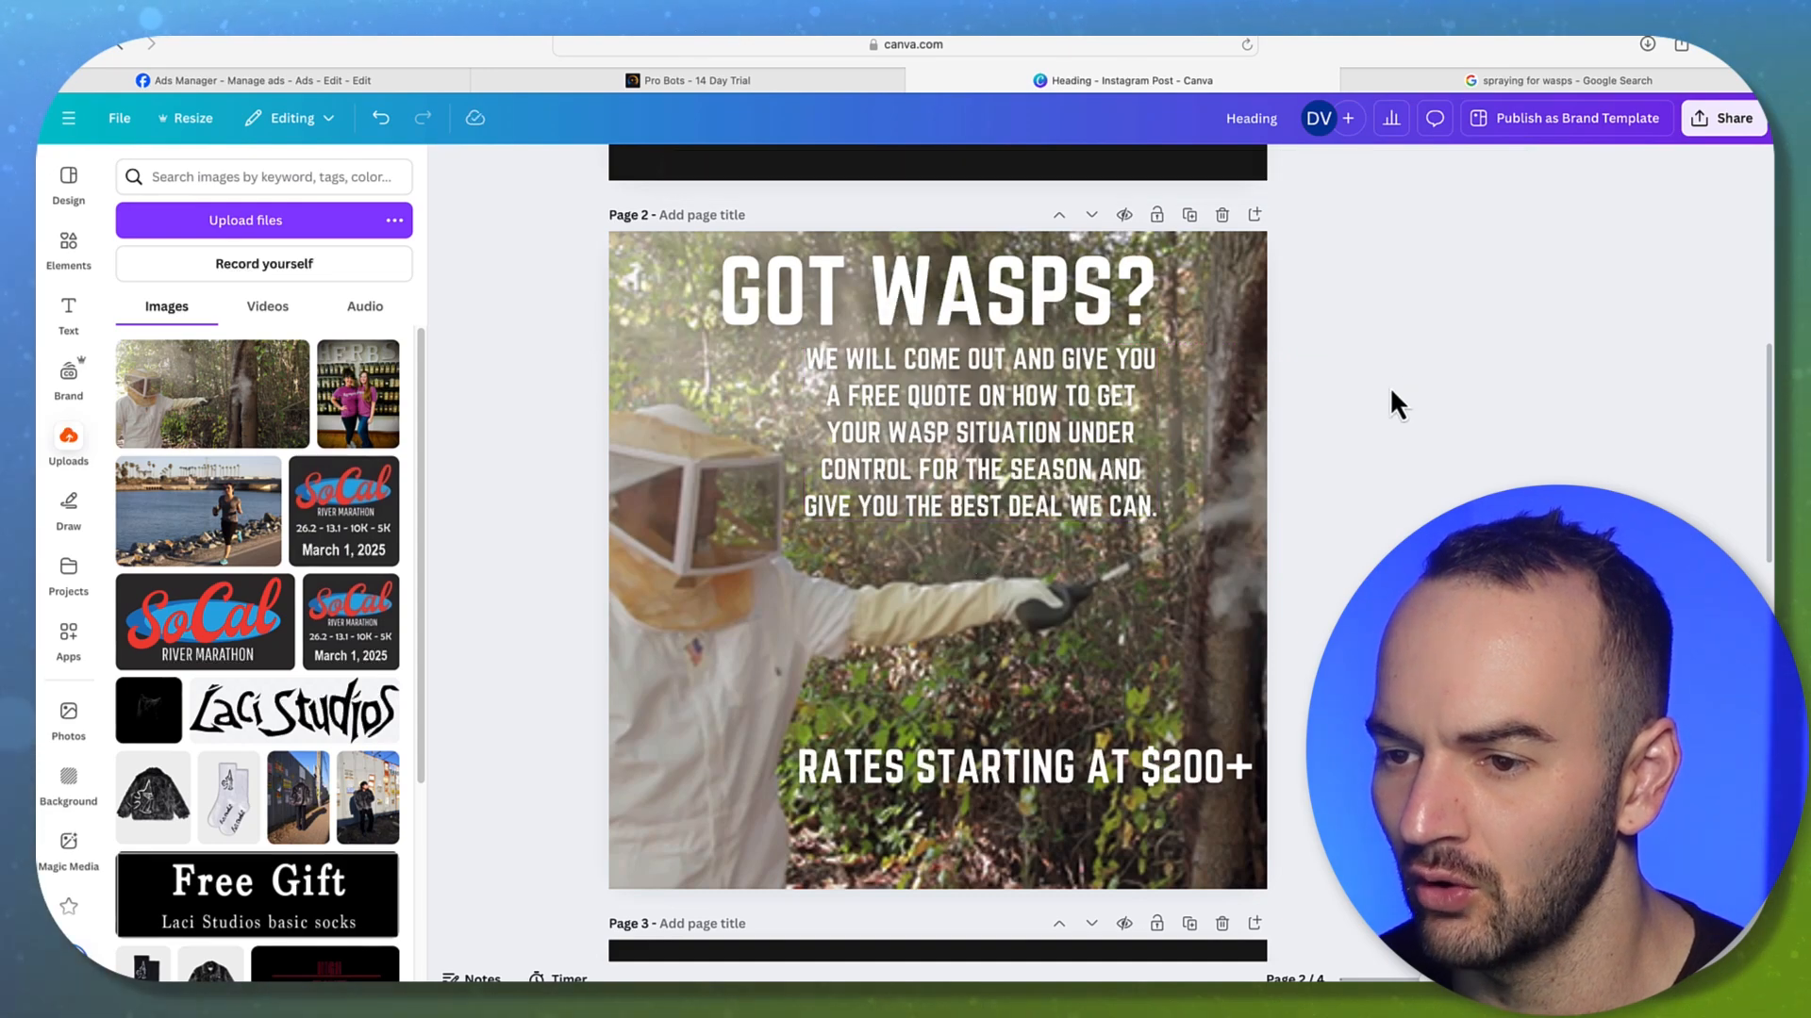
left_click_drag(1028, 426, 986, 429)
left_click(1394, 383)
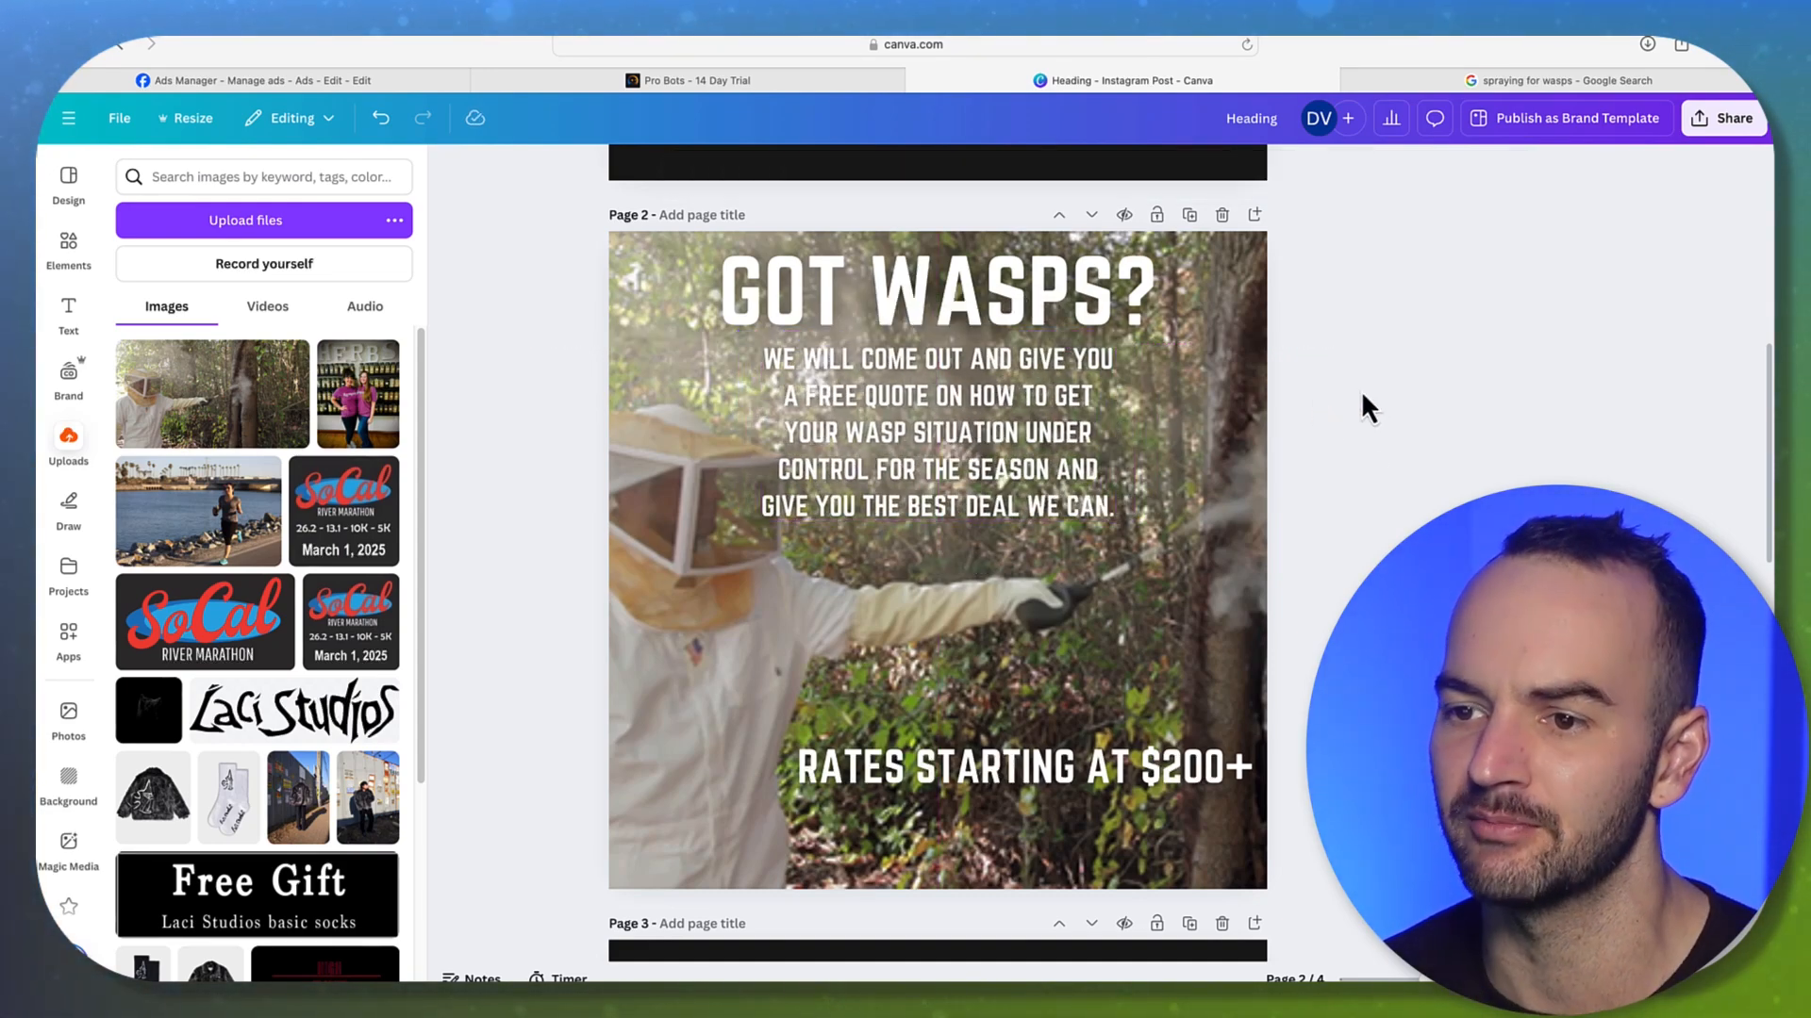
Centre the heading and body text together, then enlarge and left-align the body text box
left_click_drag(1390, 259, 1385, 553)
left_click_drag(1103, 488, 1097, 487)
left_click(1426, 332)
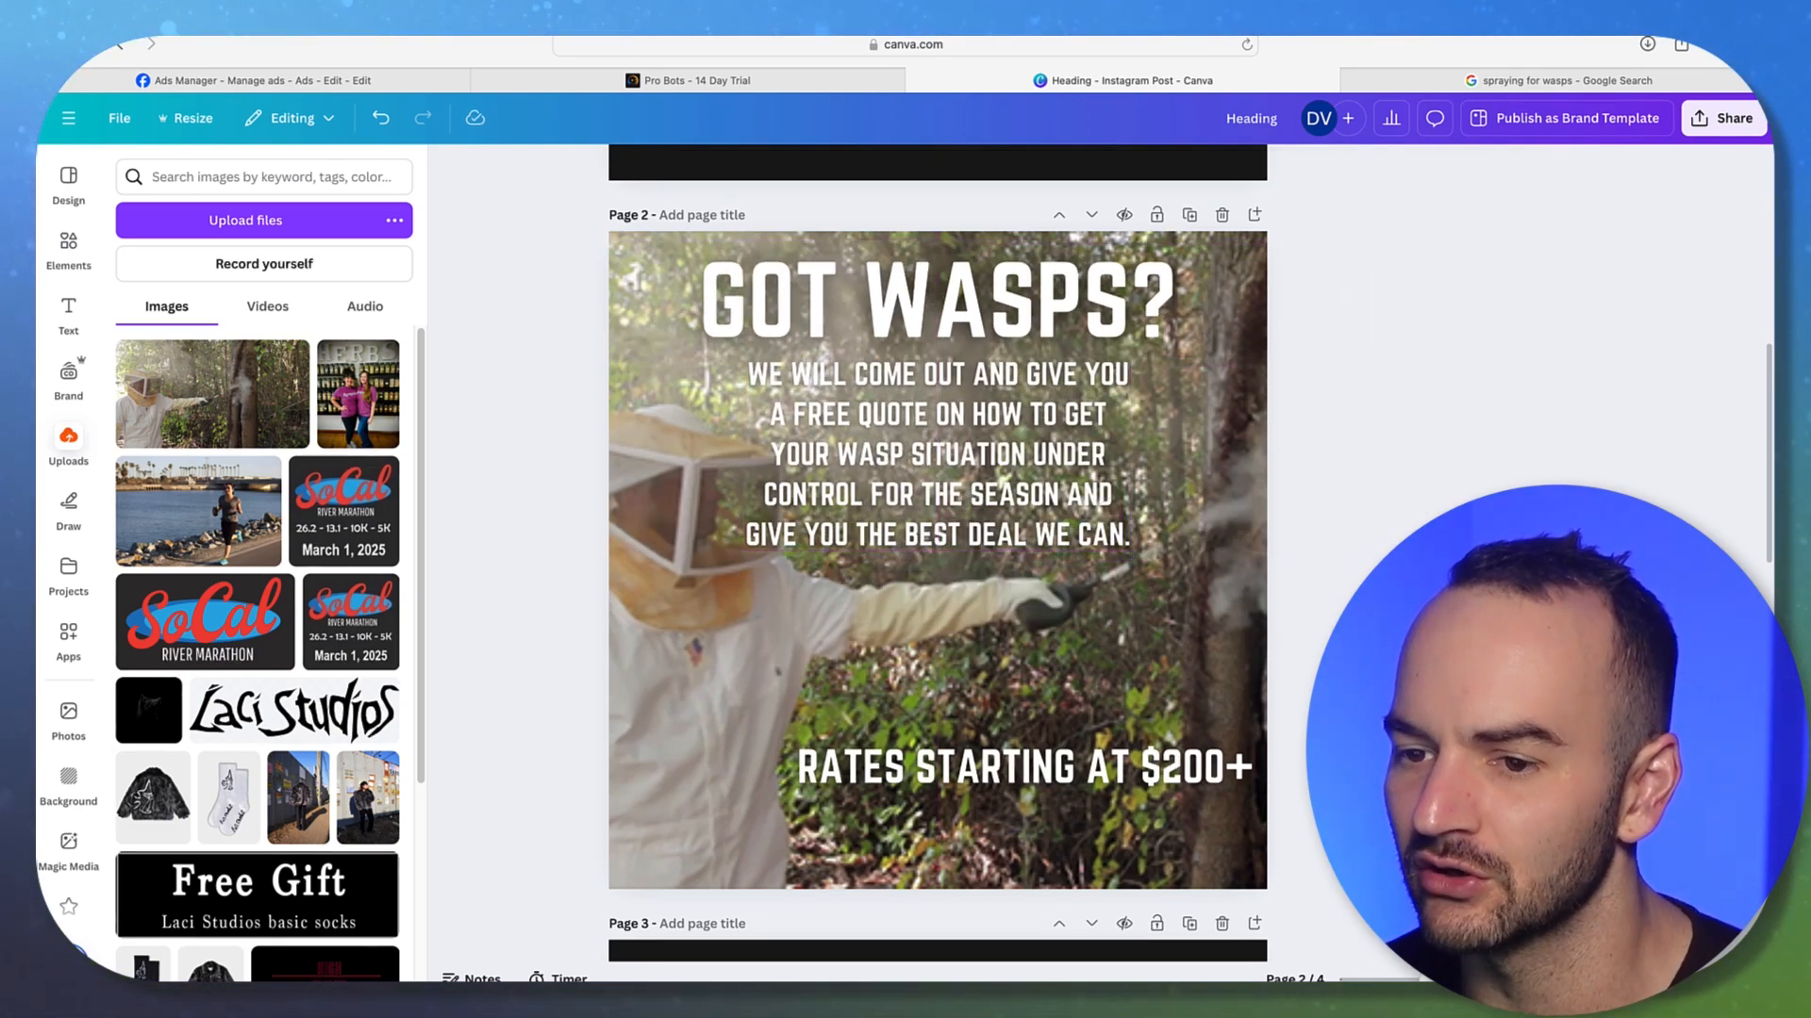
left_click(965, 469)
left_click_drag(1129, 552, 1181, 576)
left_click_drag(1070, 522, 1044, 523)
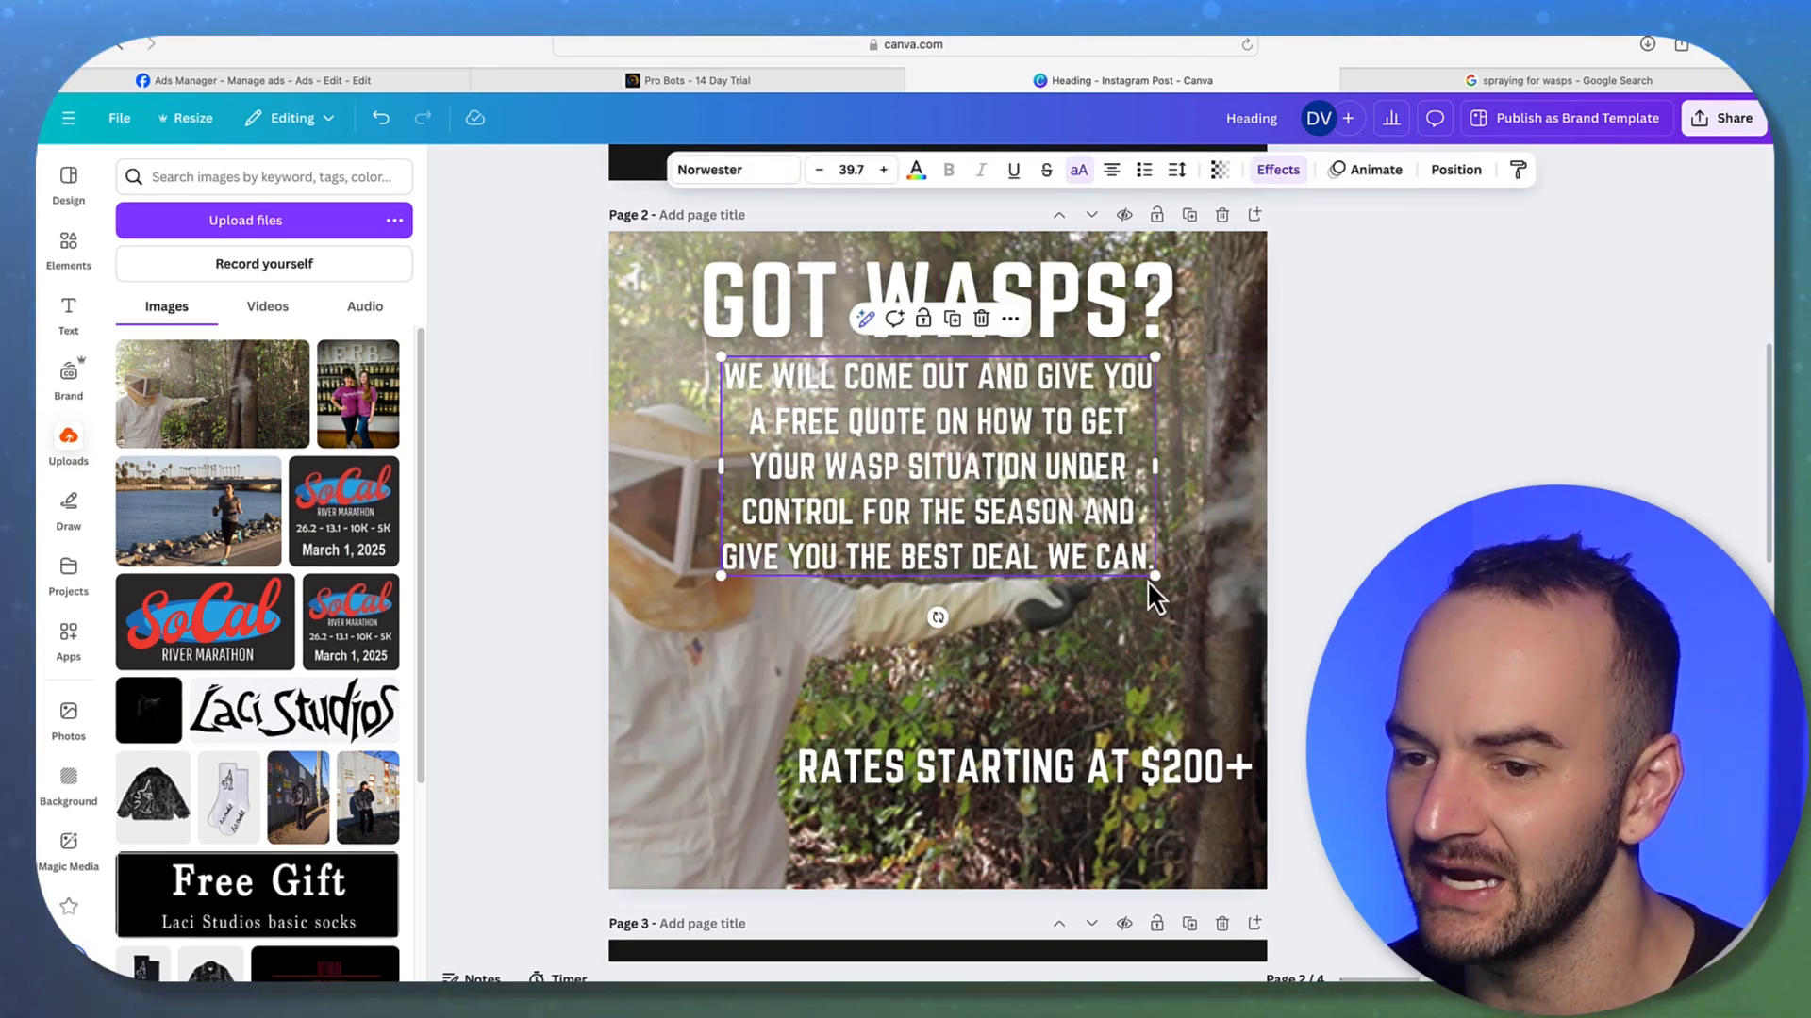
left_click(1111, 170)
left_click(1596, 452)
Enlarge the body text to size 47, centre the RATES STARTING AT $200+ line, and lower the heading
left_click(1141, 517)
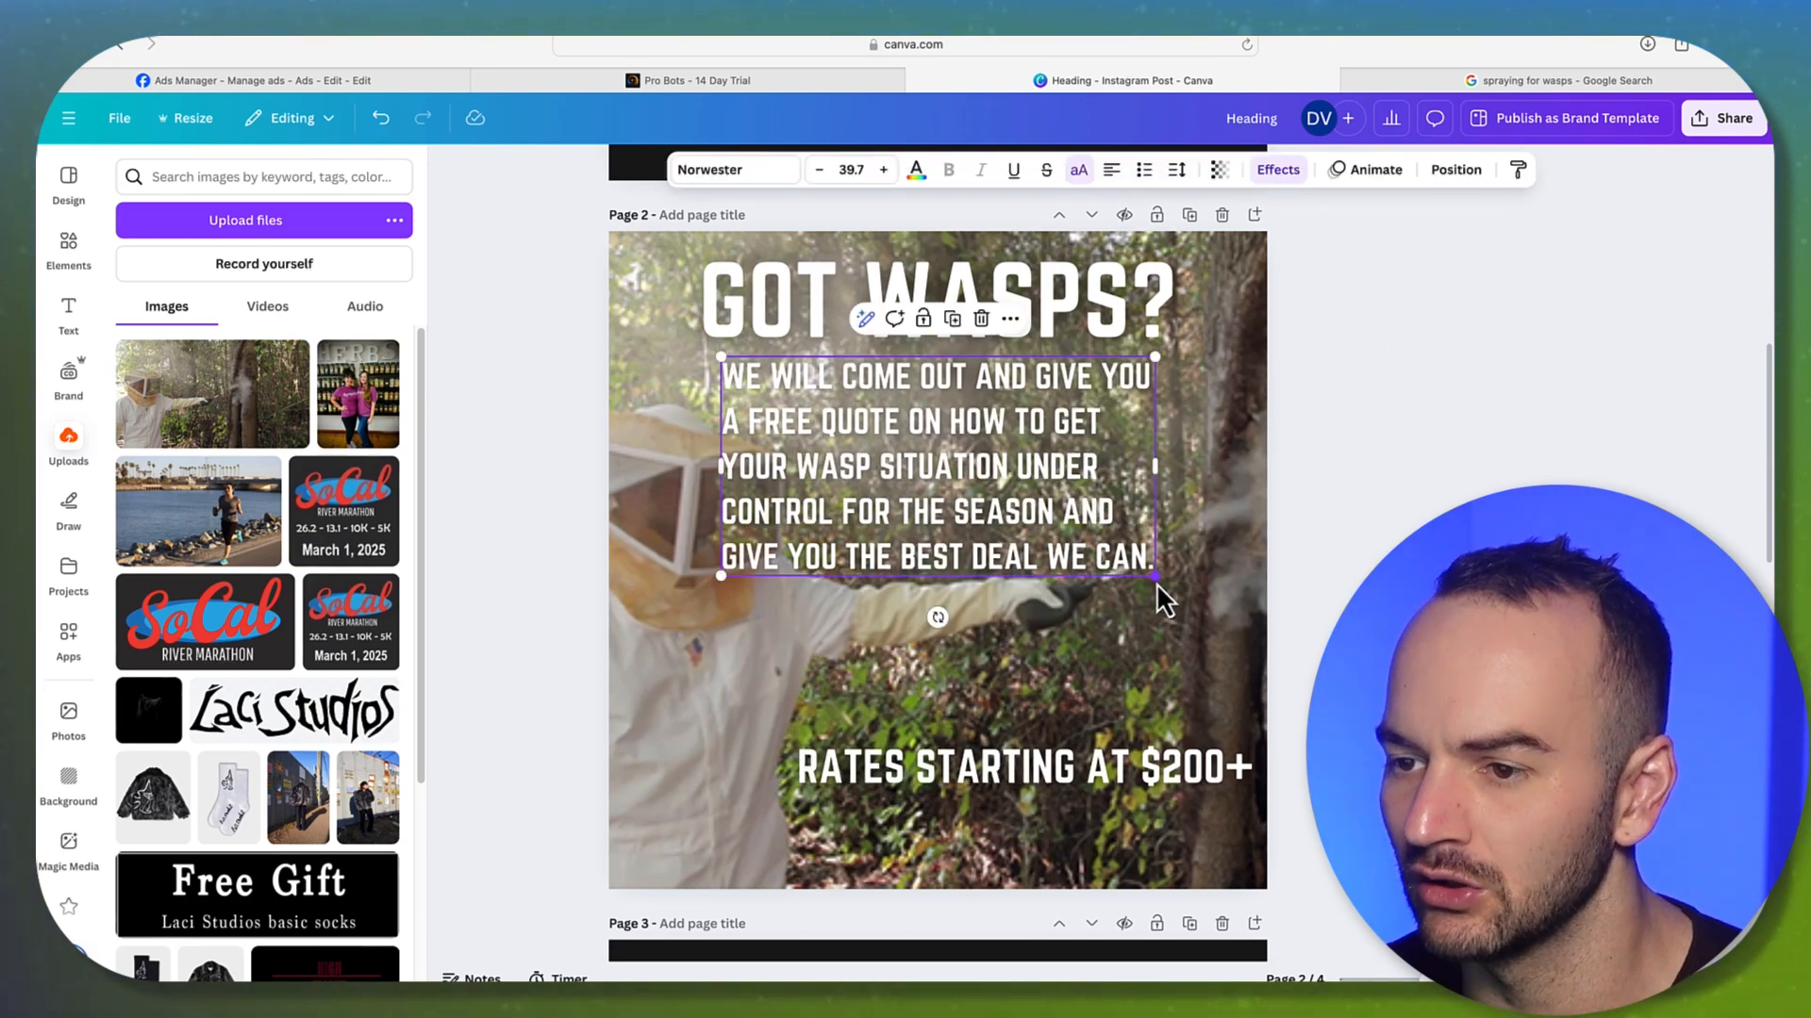
left_click_drag(1156, 581, 1236, 621)
left_click_drag(1081, 526, 1042, 602)
left_click(992, 790)
left_click_drag(982, 778, 894, 799)
left_click(1358, 476)
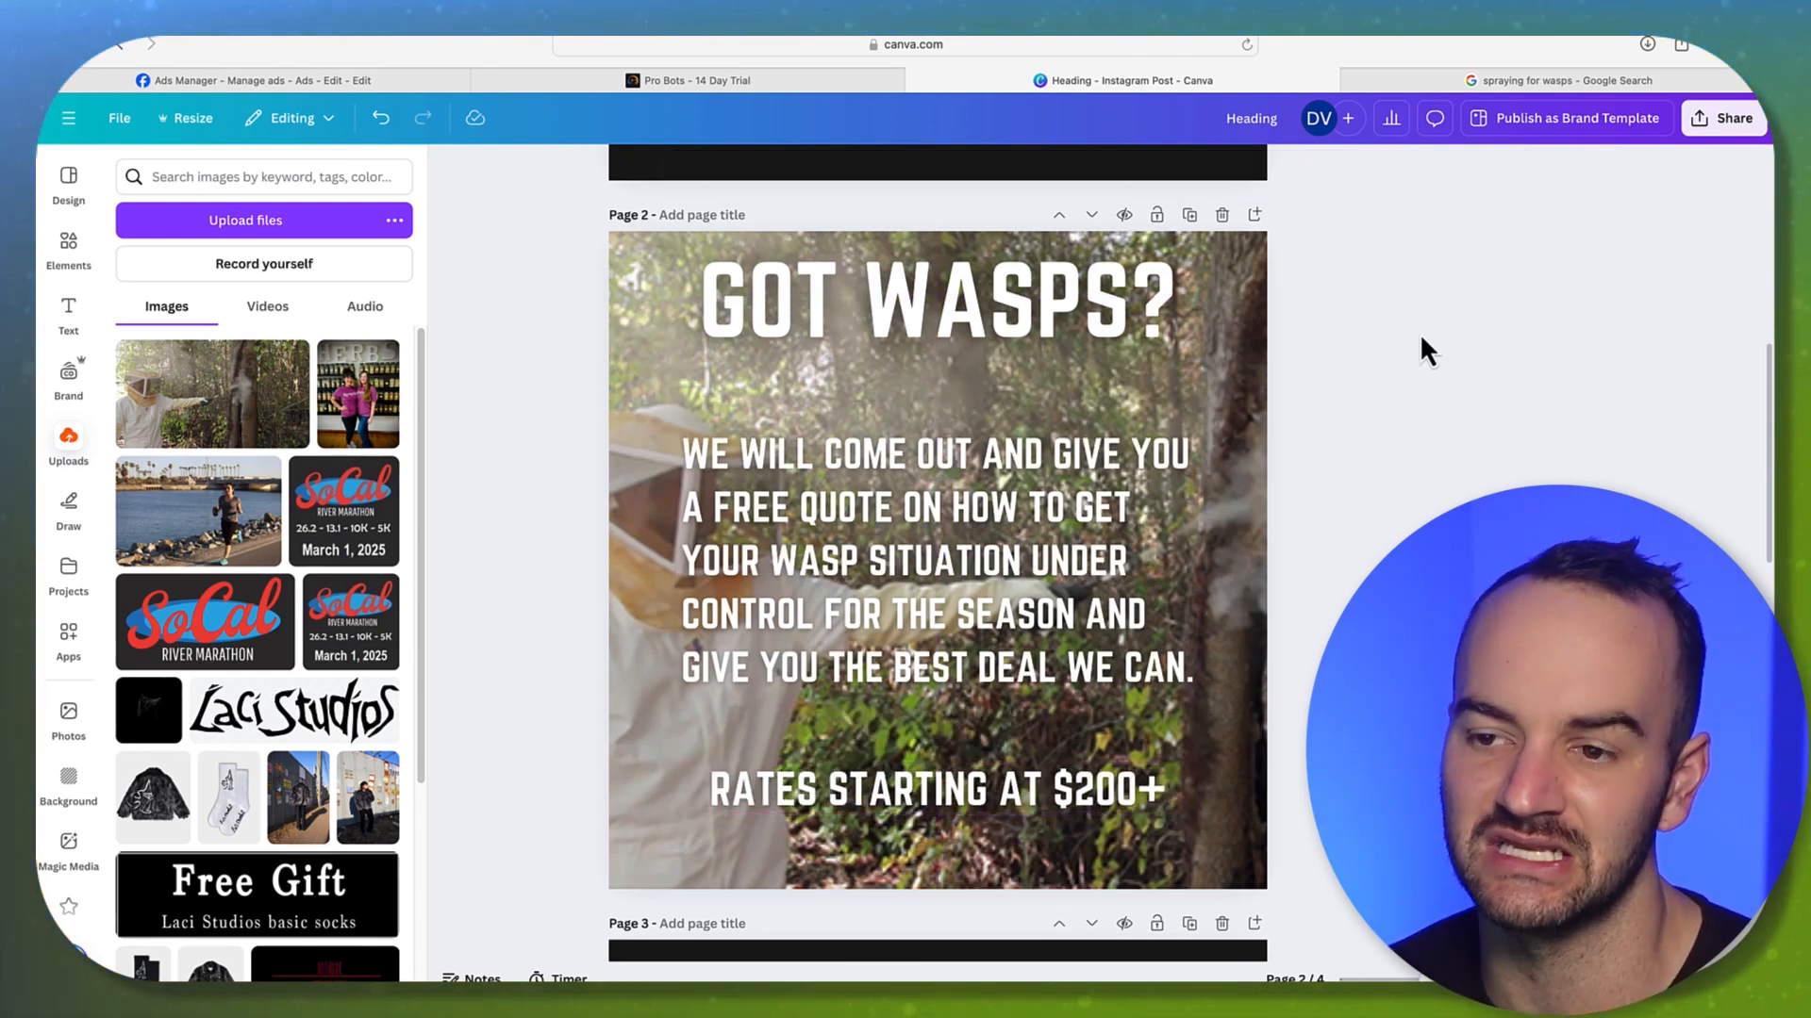
left_click_drag(1045, 309, 1042, 334)
left_click(1432, 391)
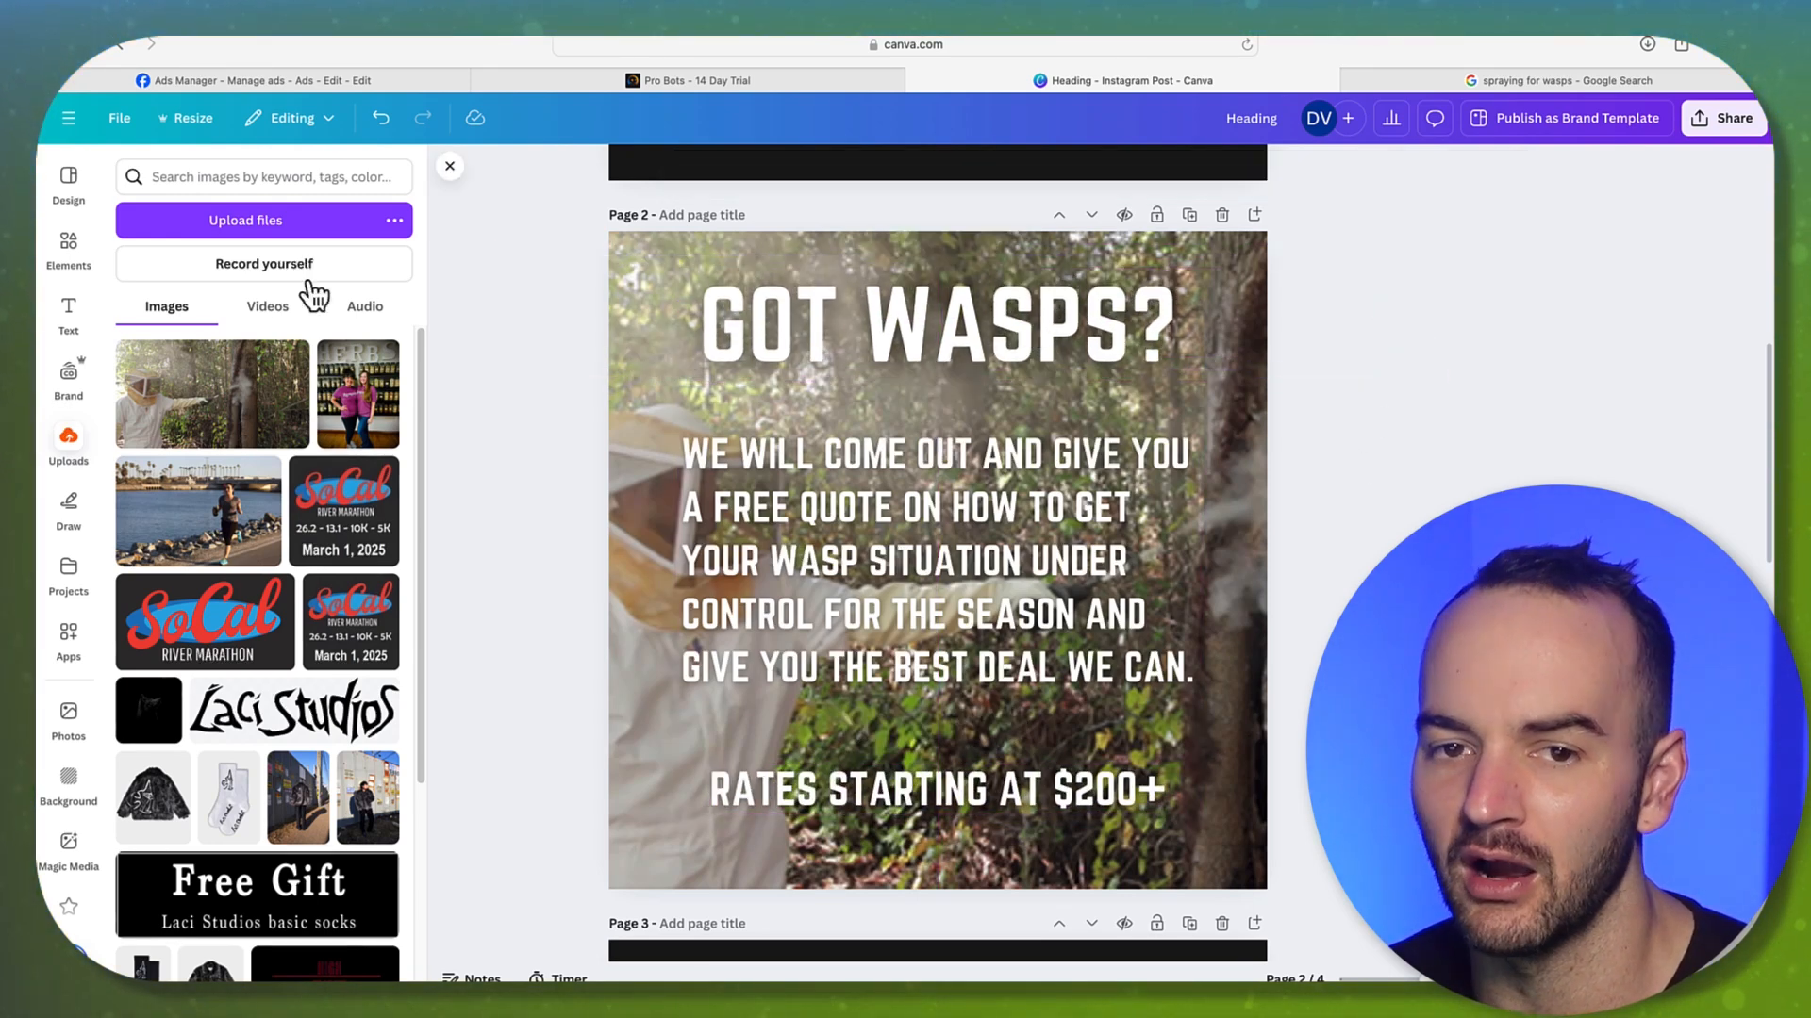
Add a square, stretch it over the whole page, and send it behind all the text
left_click(70, 256)
left_click(364, 178)
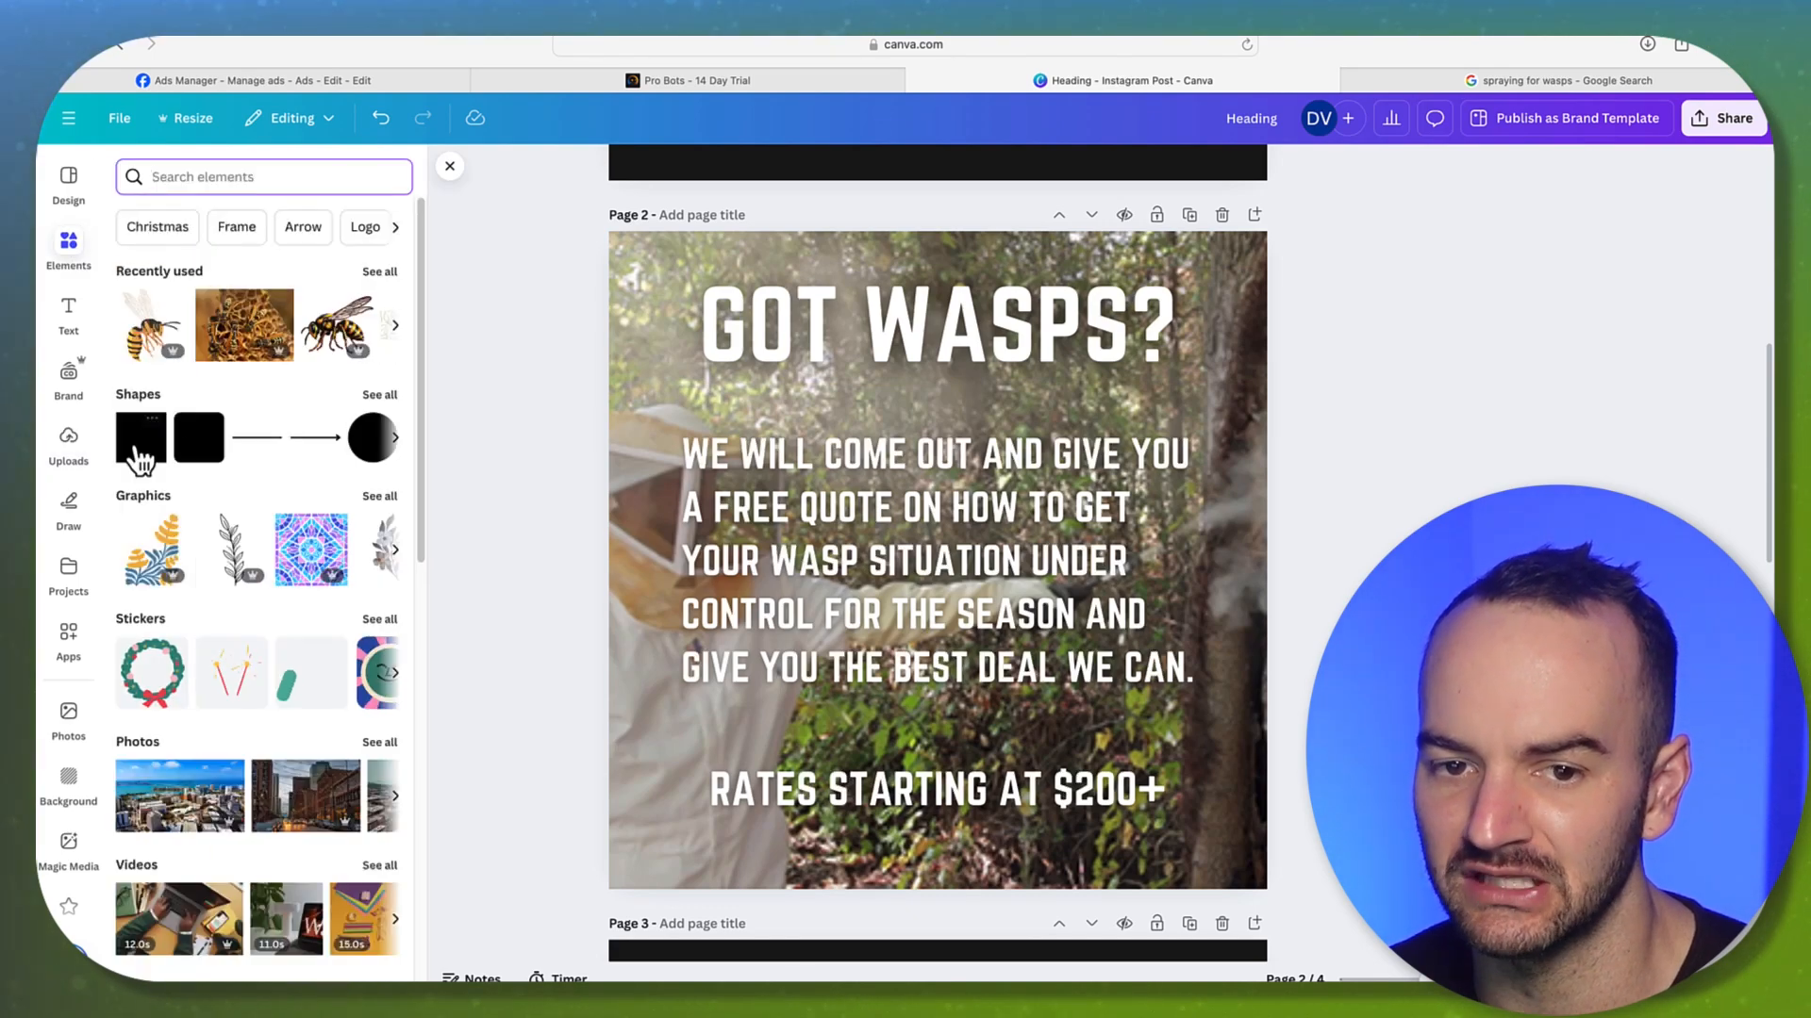
left_click(141, 437)
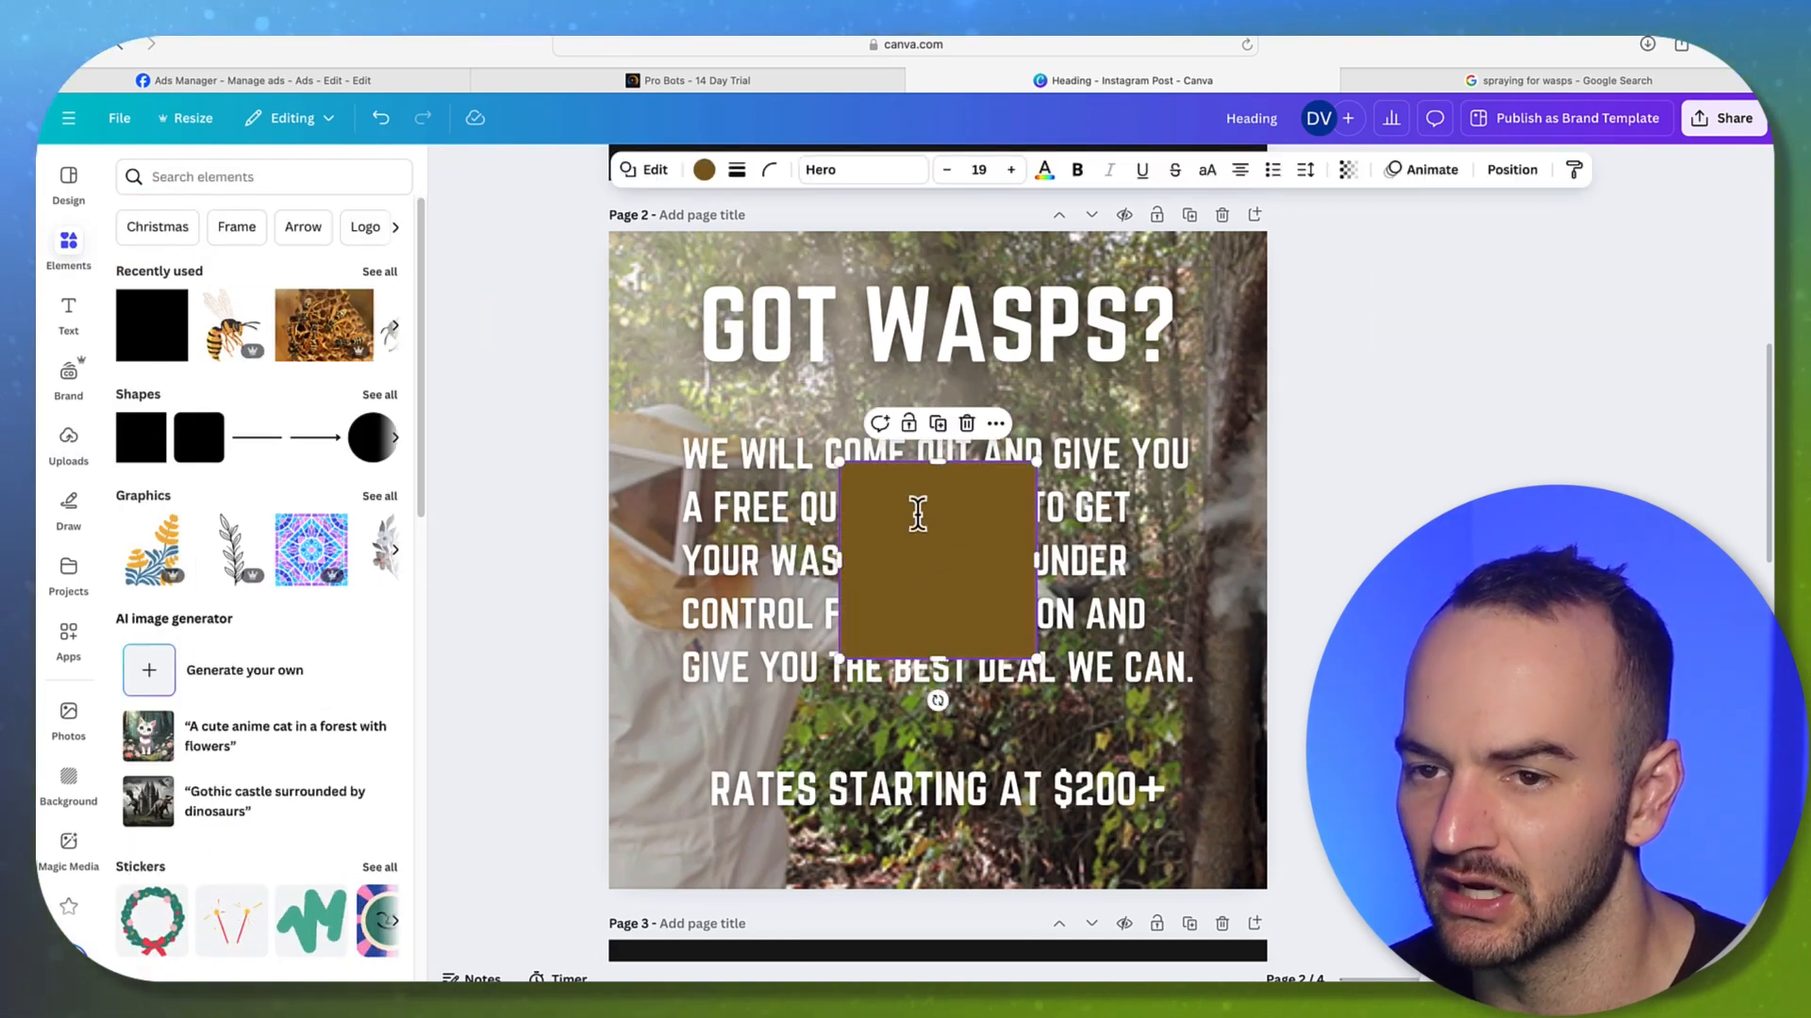
left_click_drag(953, 554, 719, 319)
left_click_drag(794, 429, 1269, 886)
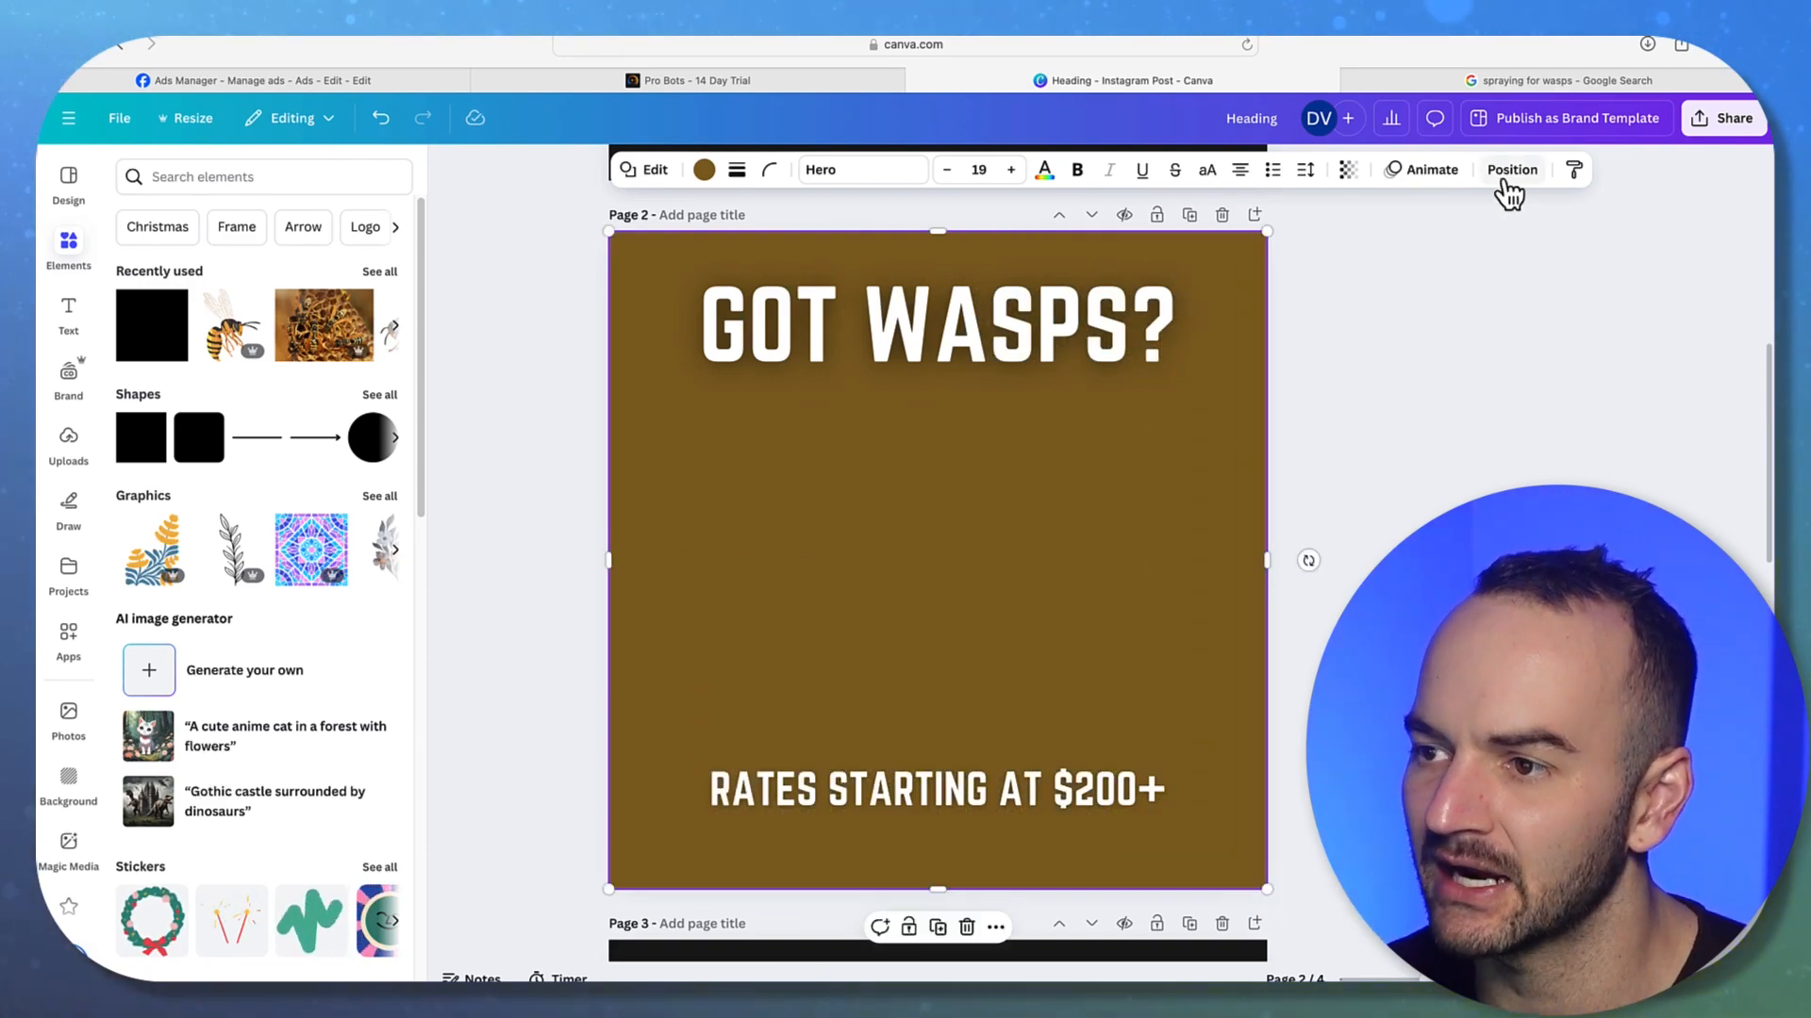
left_click(1512, 170)
left_click(337, 321)
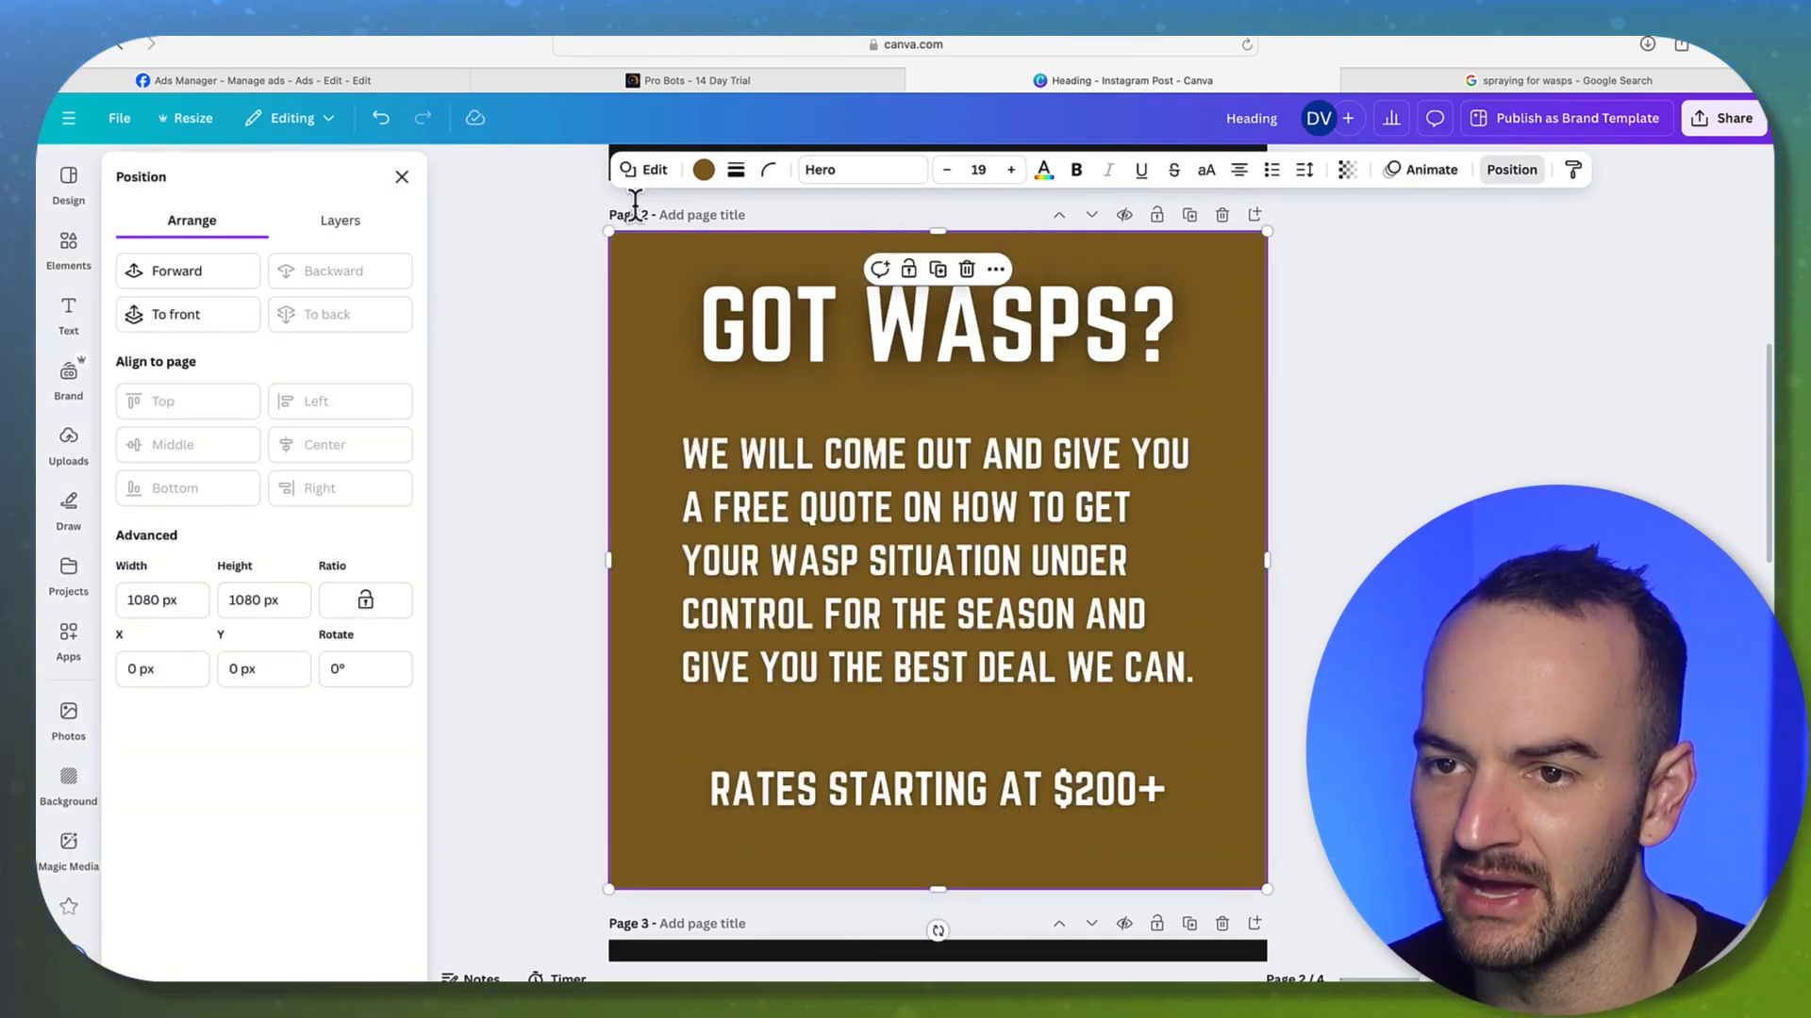
Make the square black at transparency 19, then nudge the GOT WASPS? heading slightly down
left_click(704, 169)
left_click(233, 313)
left_click(1346, 170)
mouse_move(1305, 247)
left_mouse_down()
mouse_move(1257, 250)
mouse_move(1288, 259)
left_mouse_up()
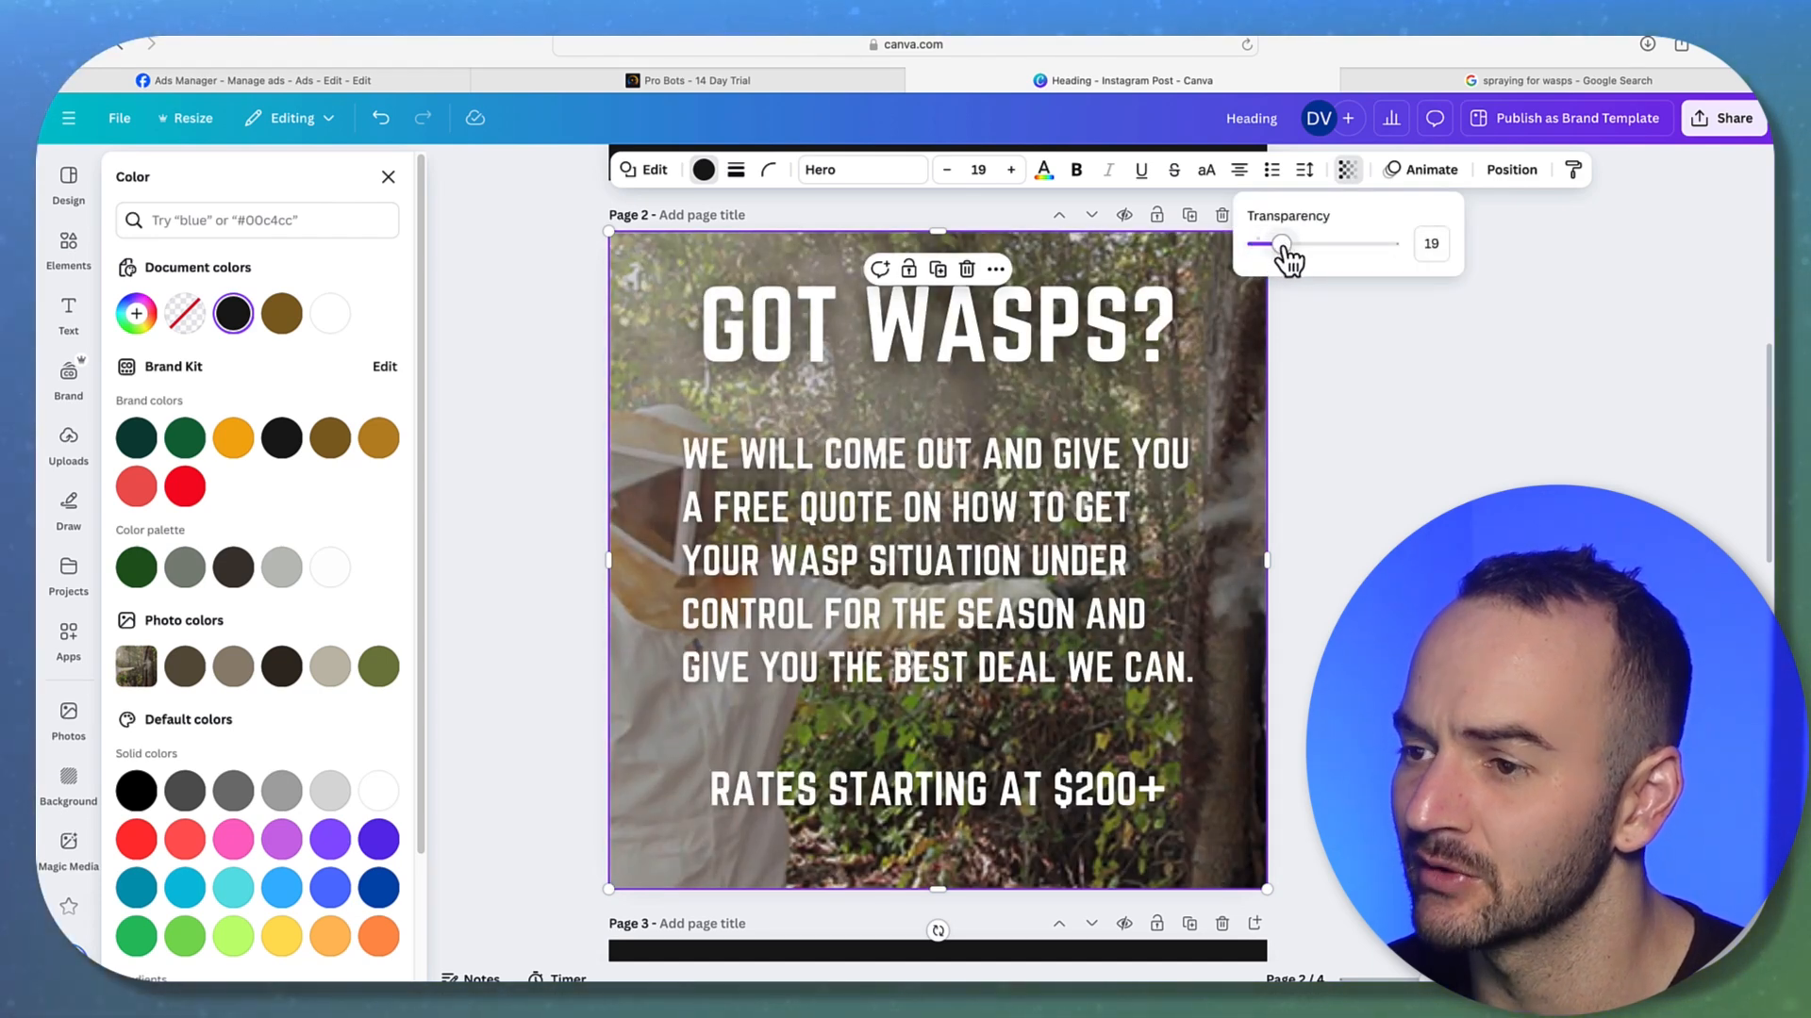
left_click(1352, 350)
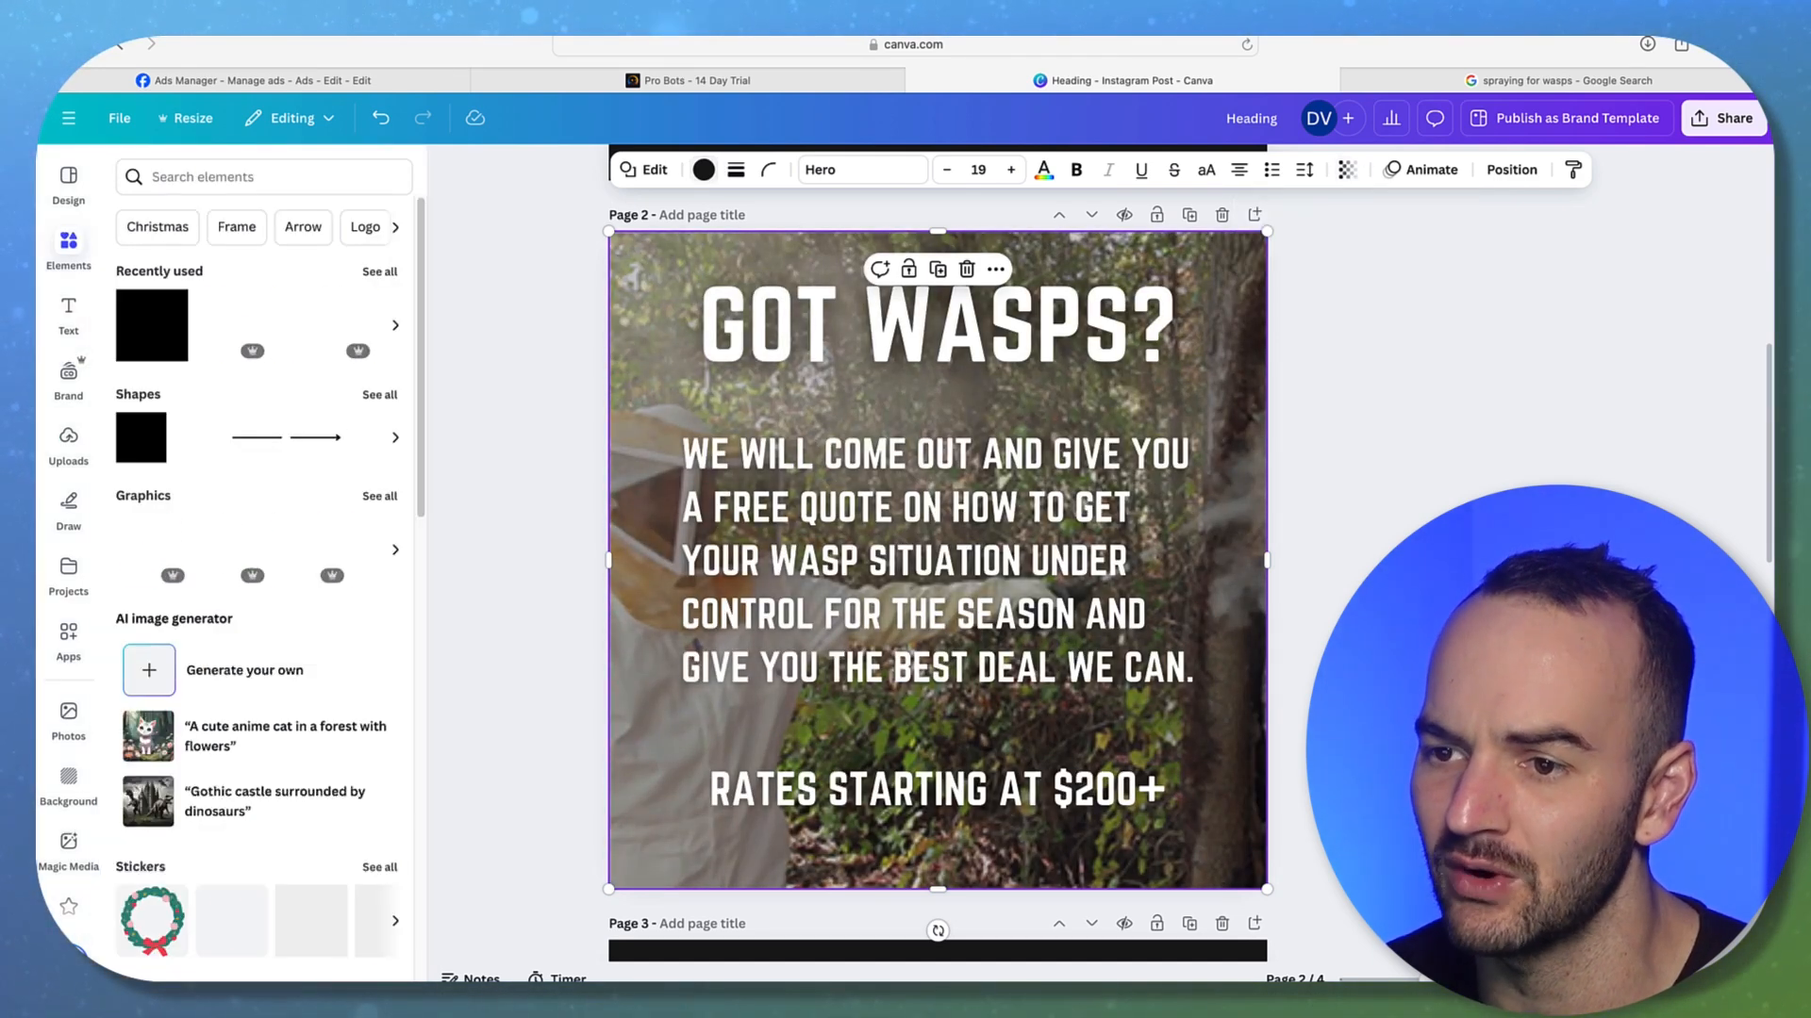
left_click(1352, 351)
left_click_drag(1120, 347, 1120, 366)
key("Escape")
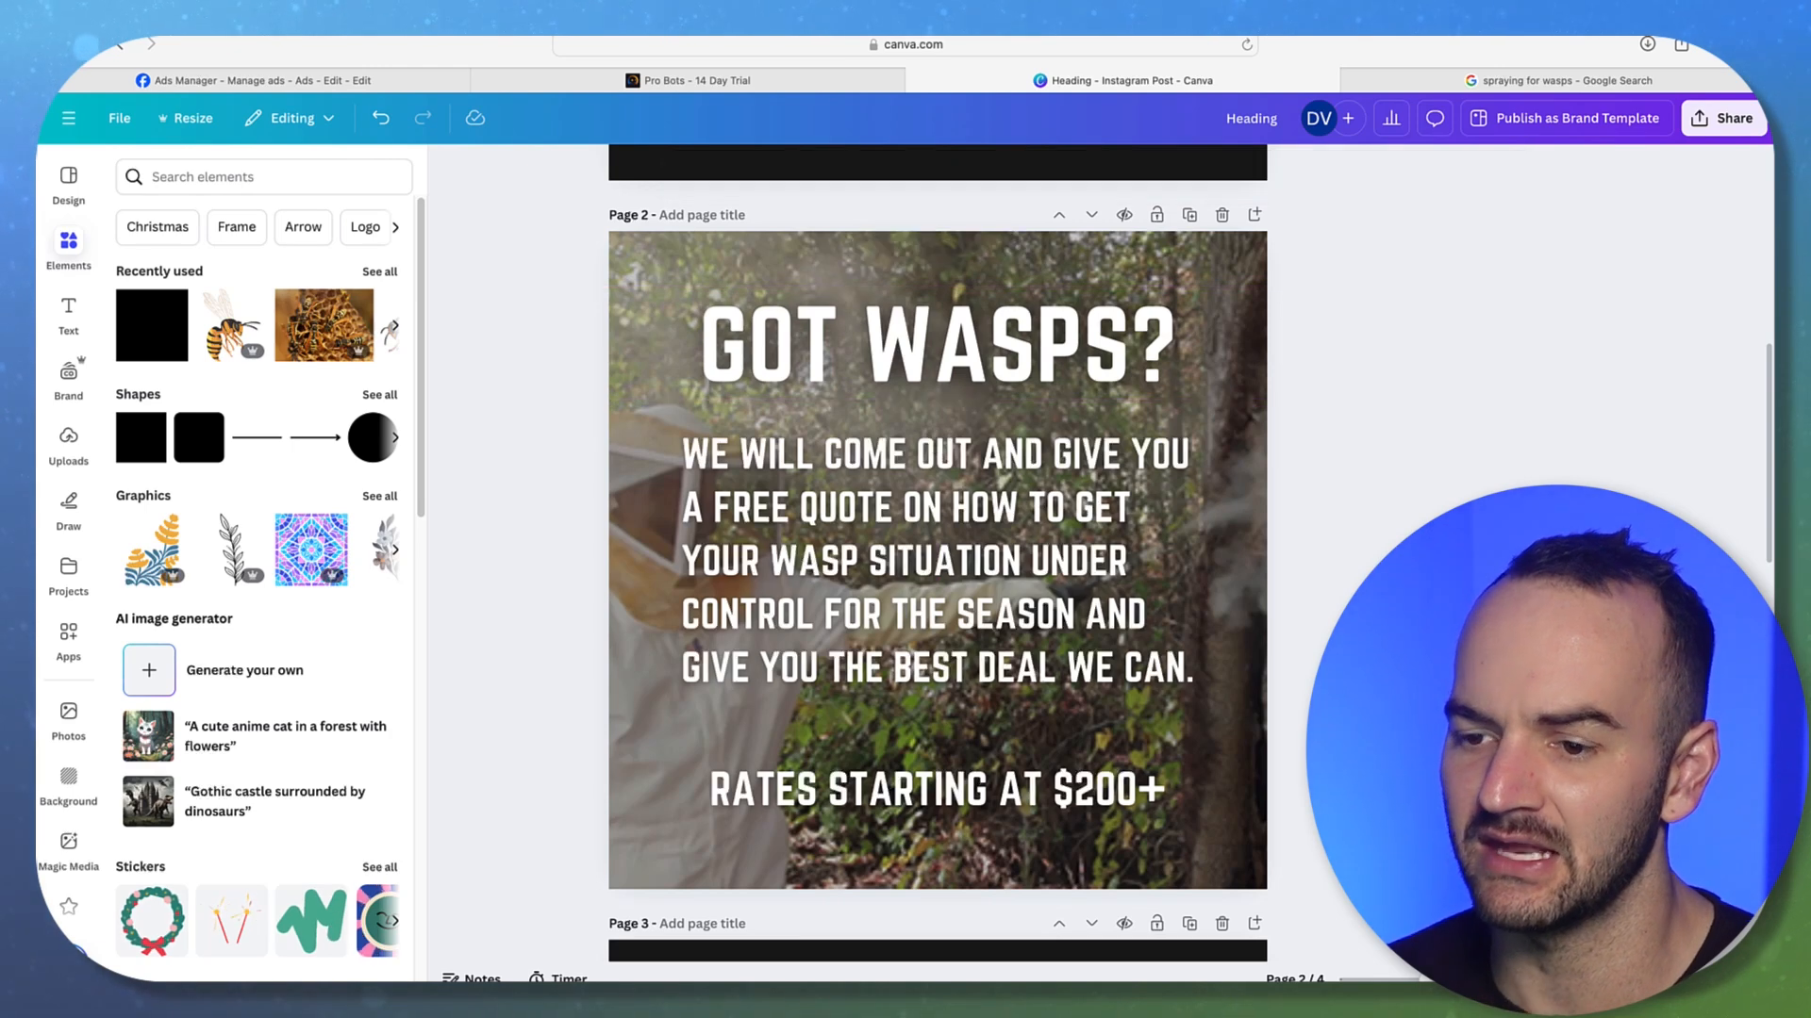
Download only page 2 as a 1080 × 1080 PNG image
left_click(1703, 117)
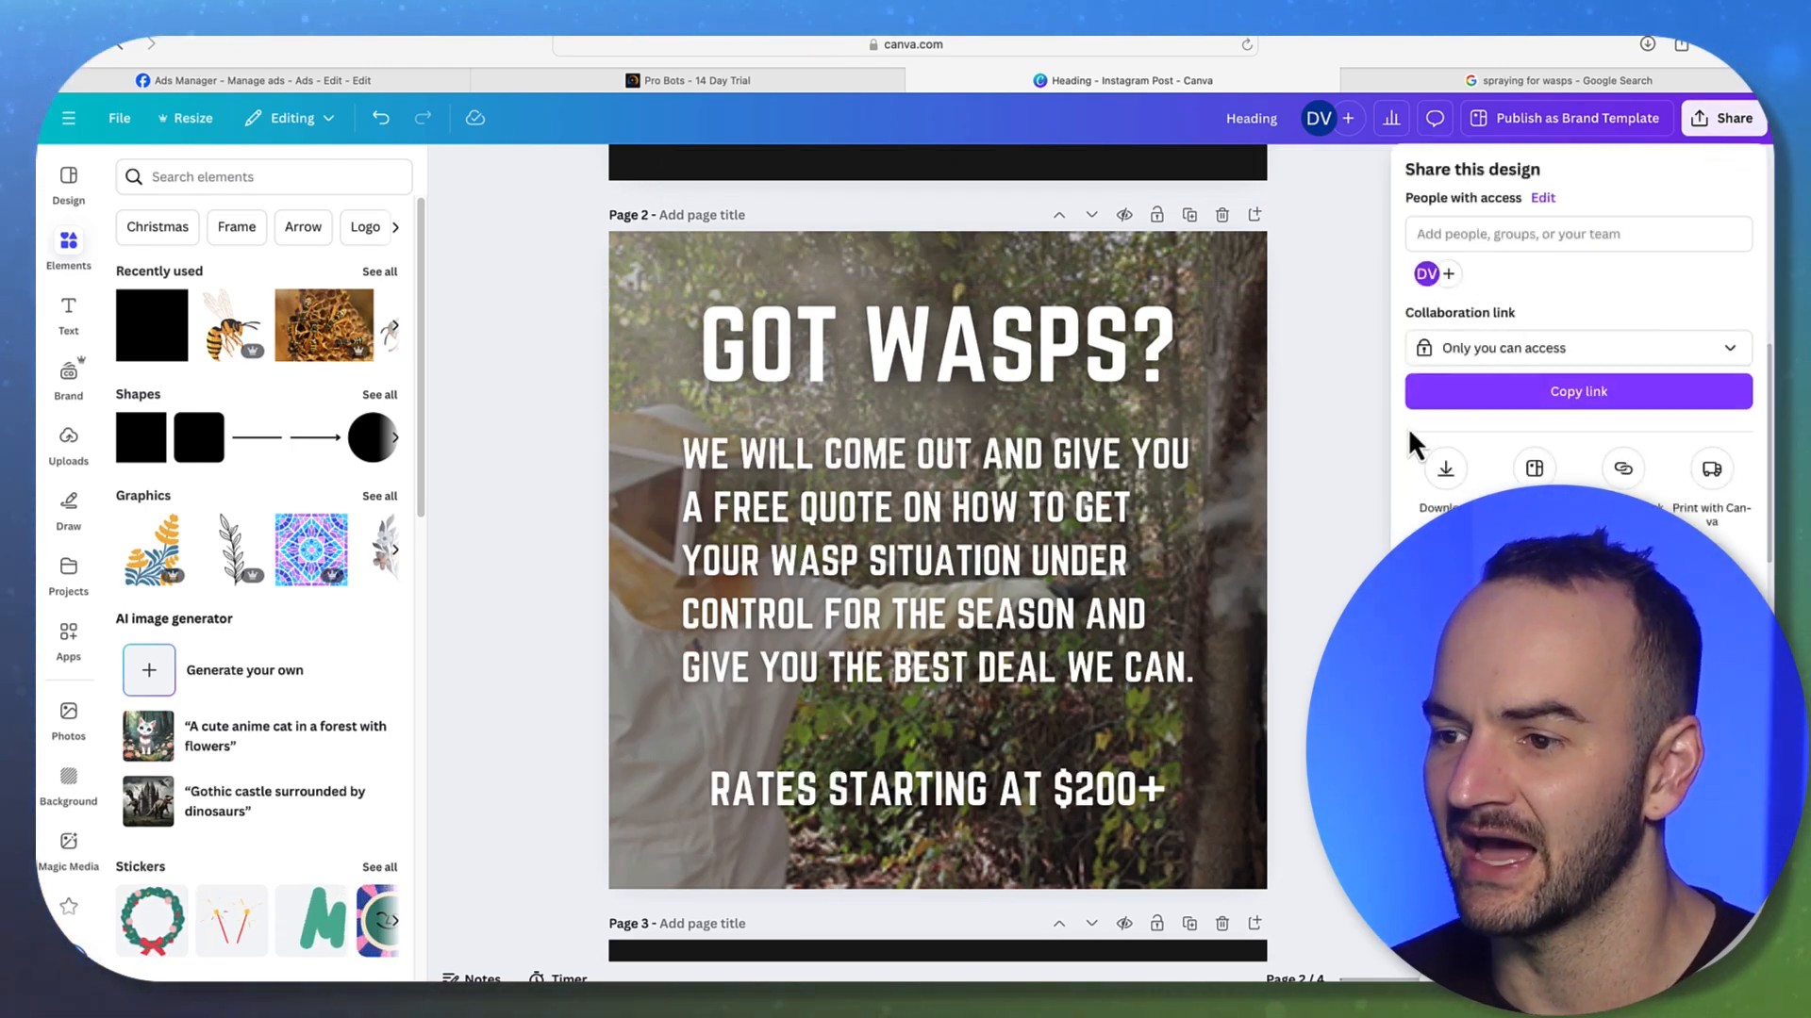
left_click(1457, 472)
left_click(1579, 500)
left_click(1580, 549)
left_click(1579, 586)
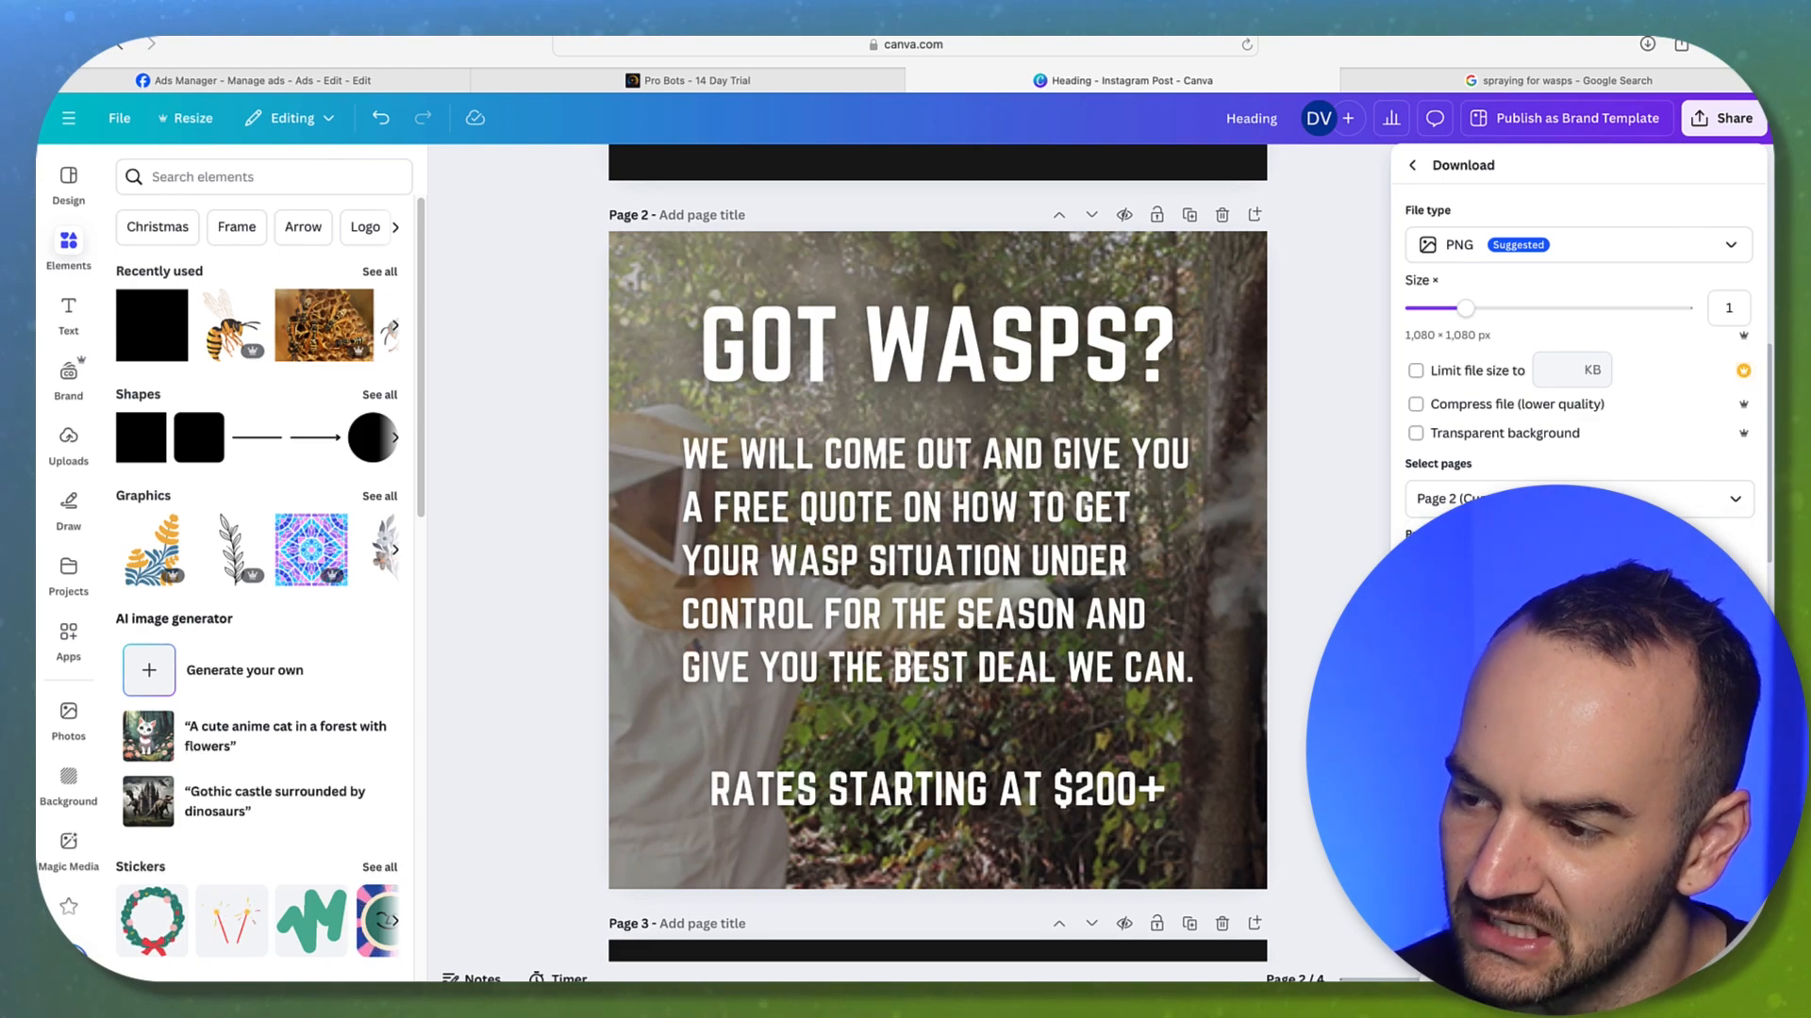
left_click(1471, 584)
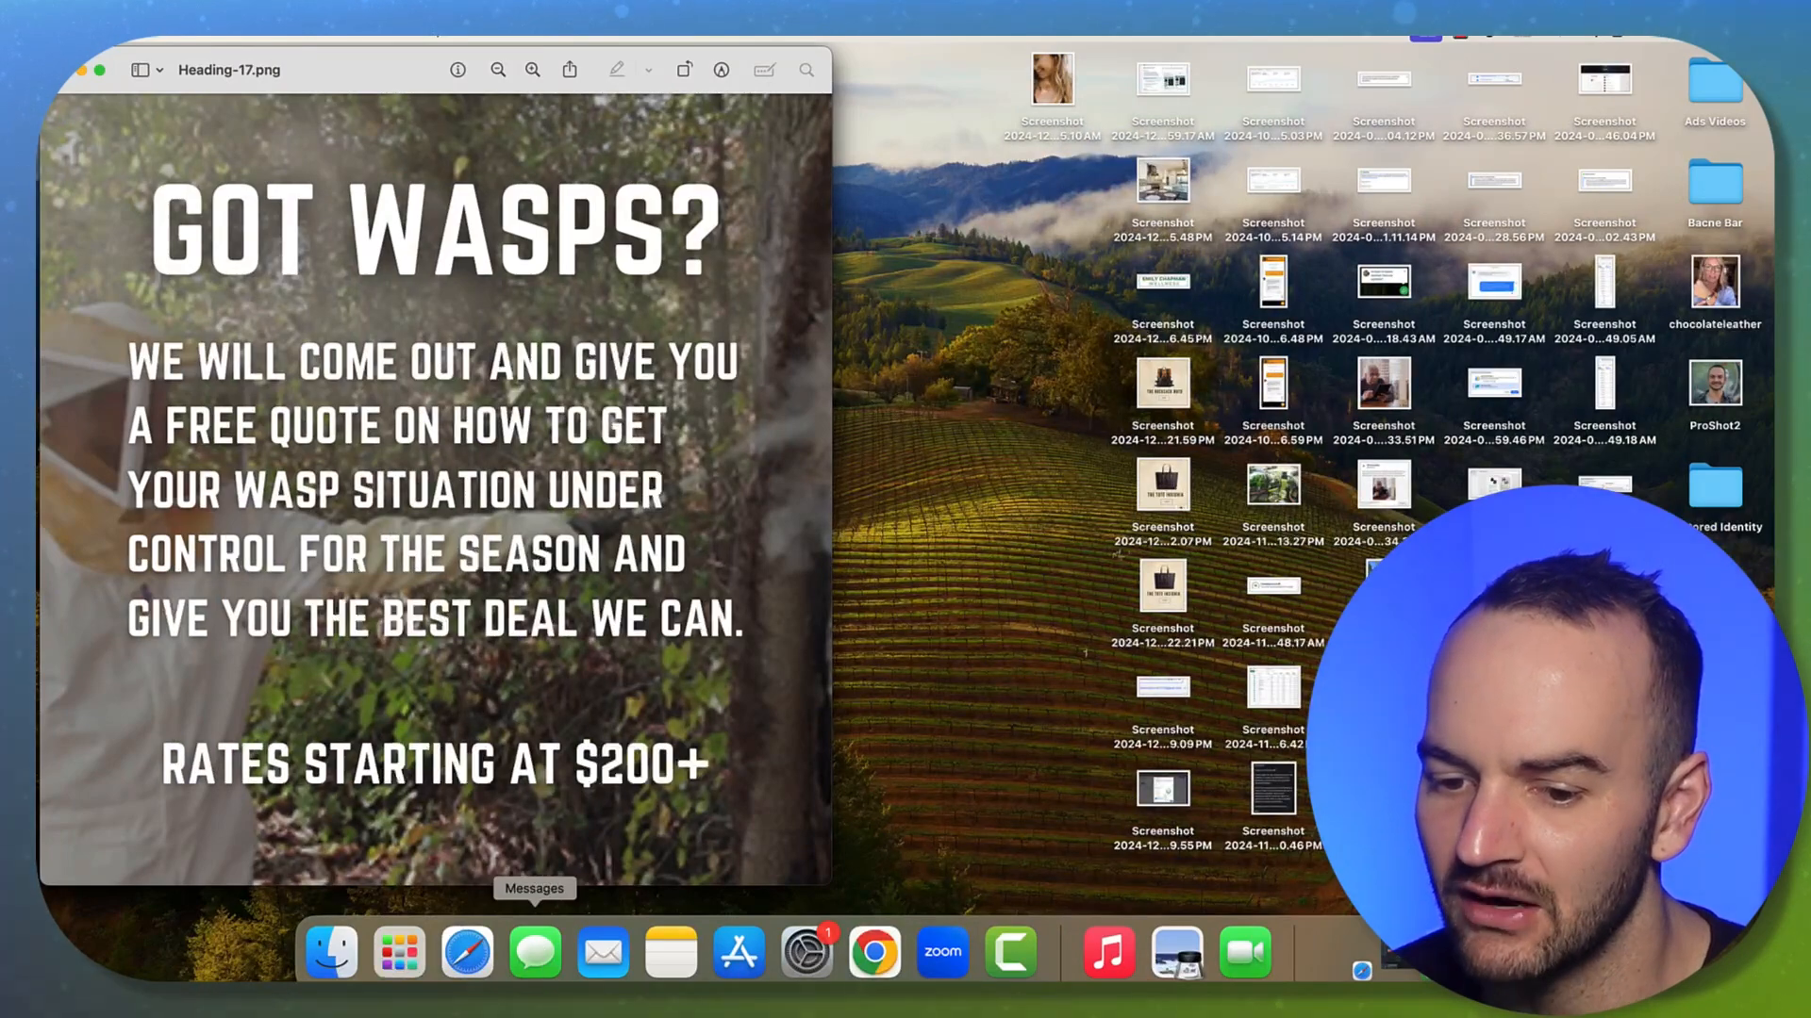
left_click(469, 950)
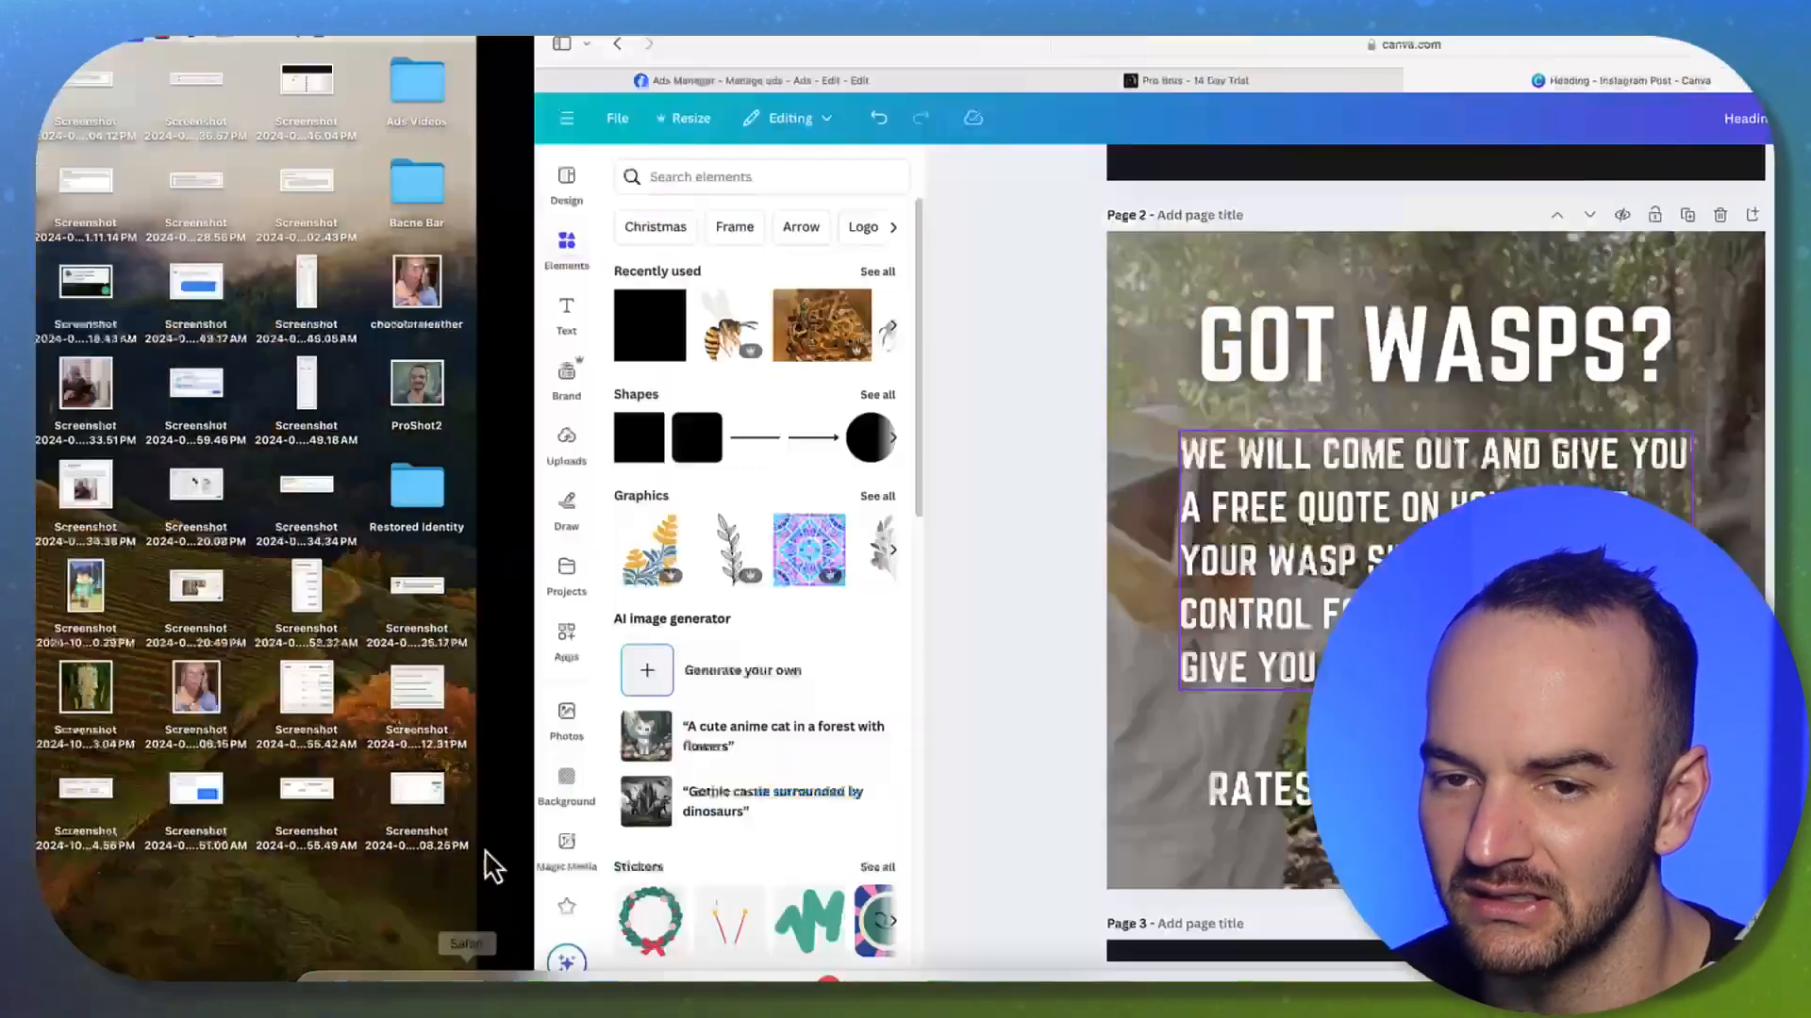
Set up an image ad creative and upload Heading-17.png as its media
left_click(214, 83)
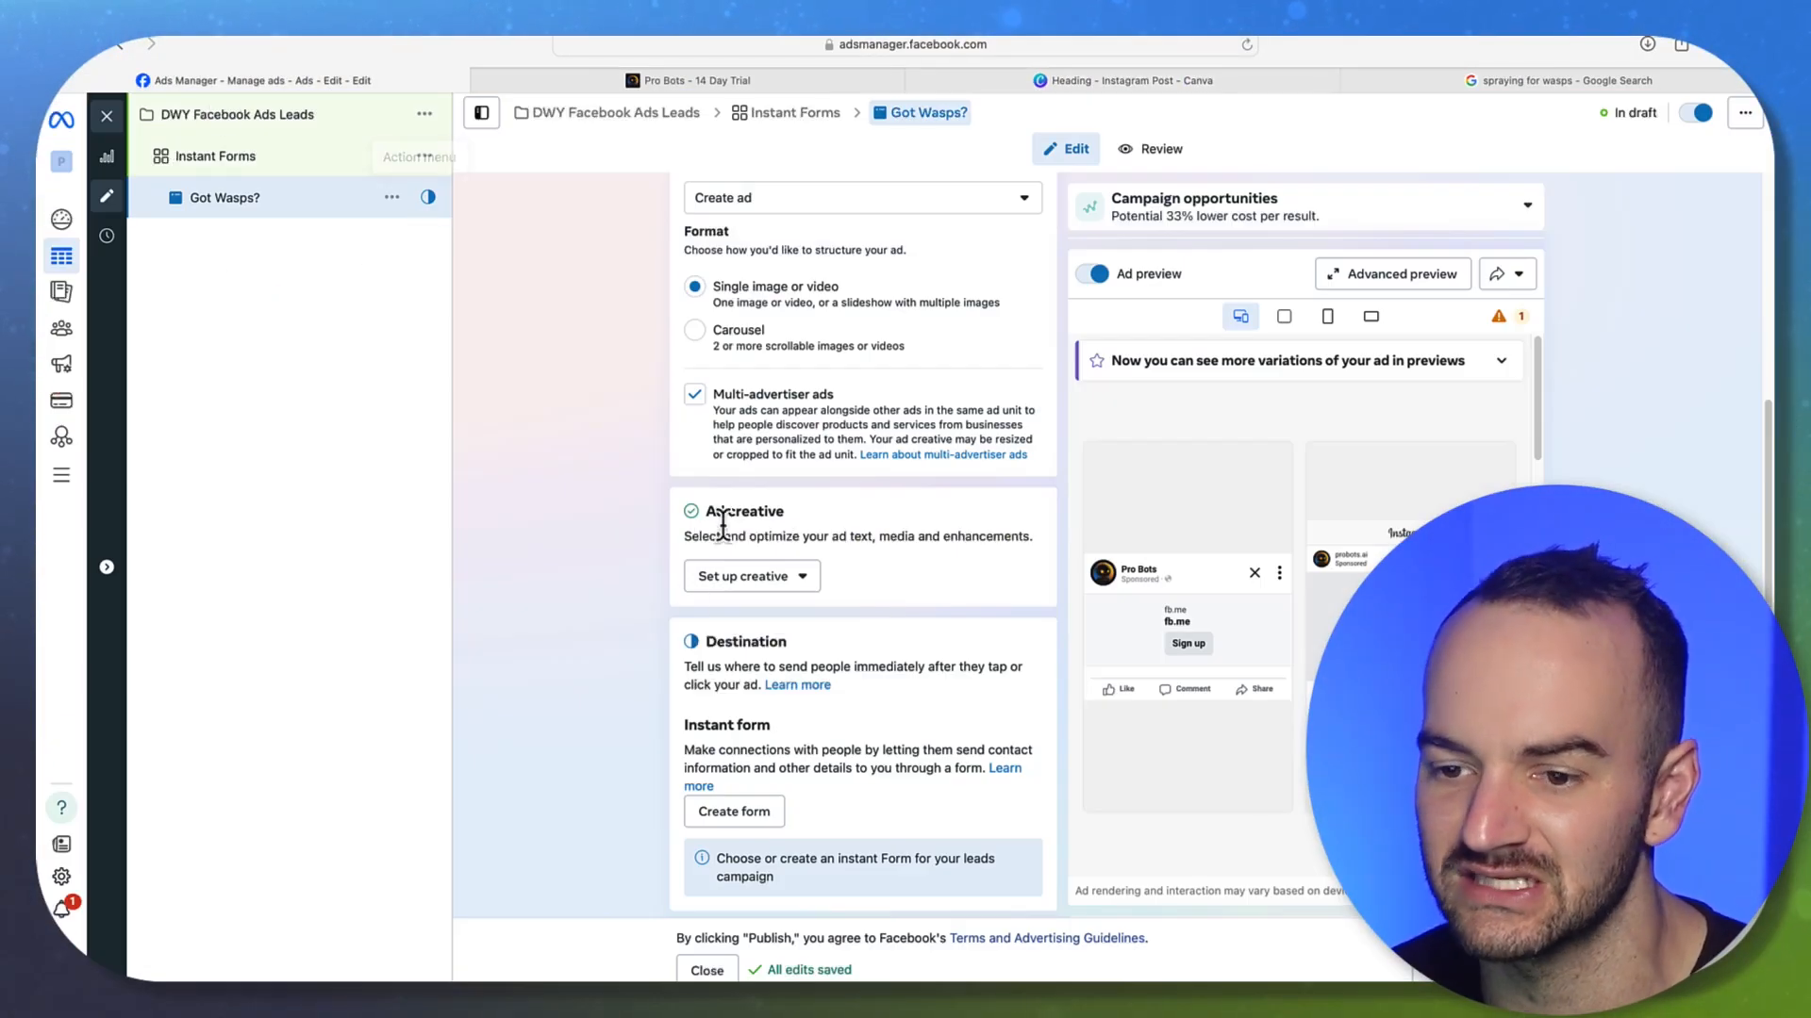
left_click(749, 566)
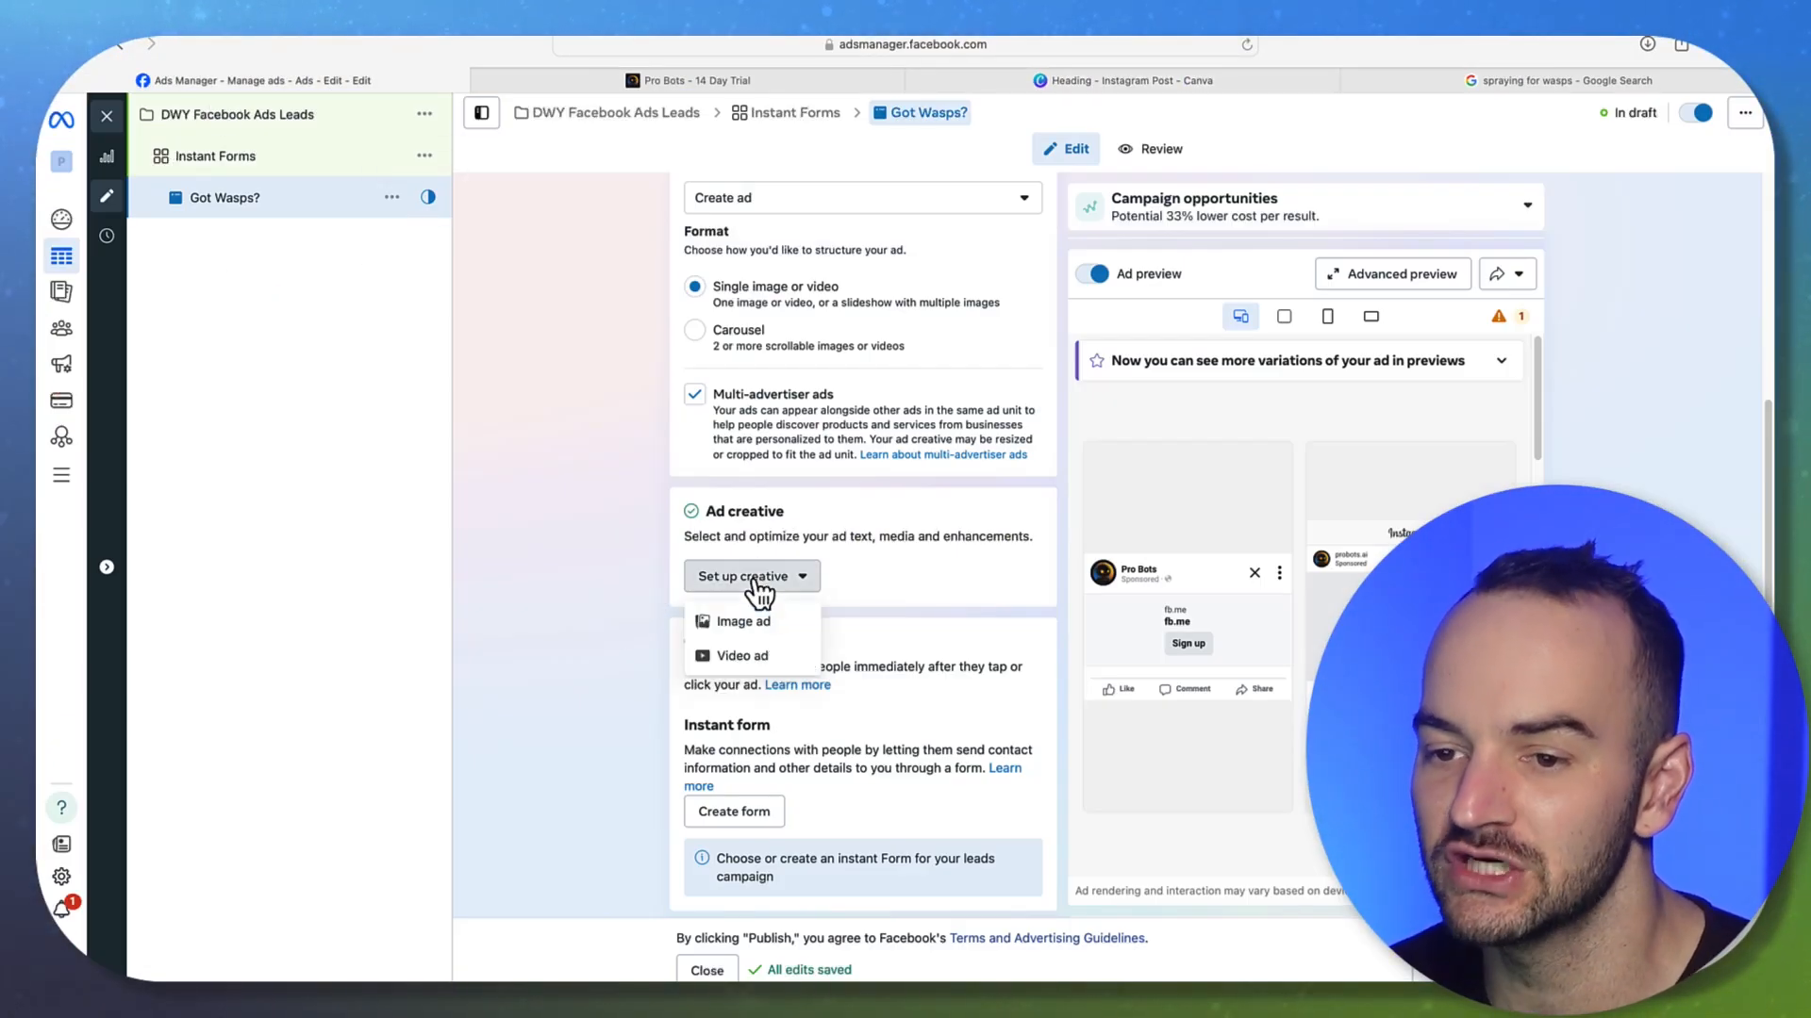
left_click(755, 622)
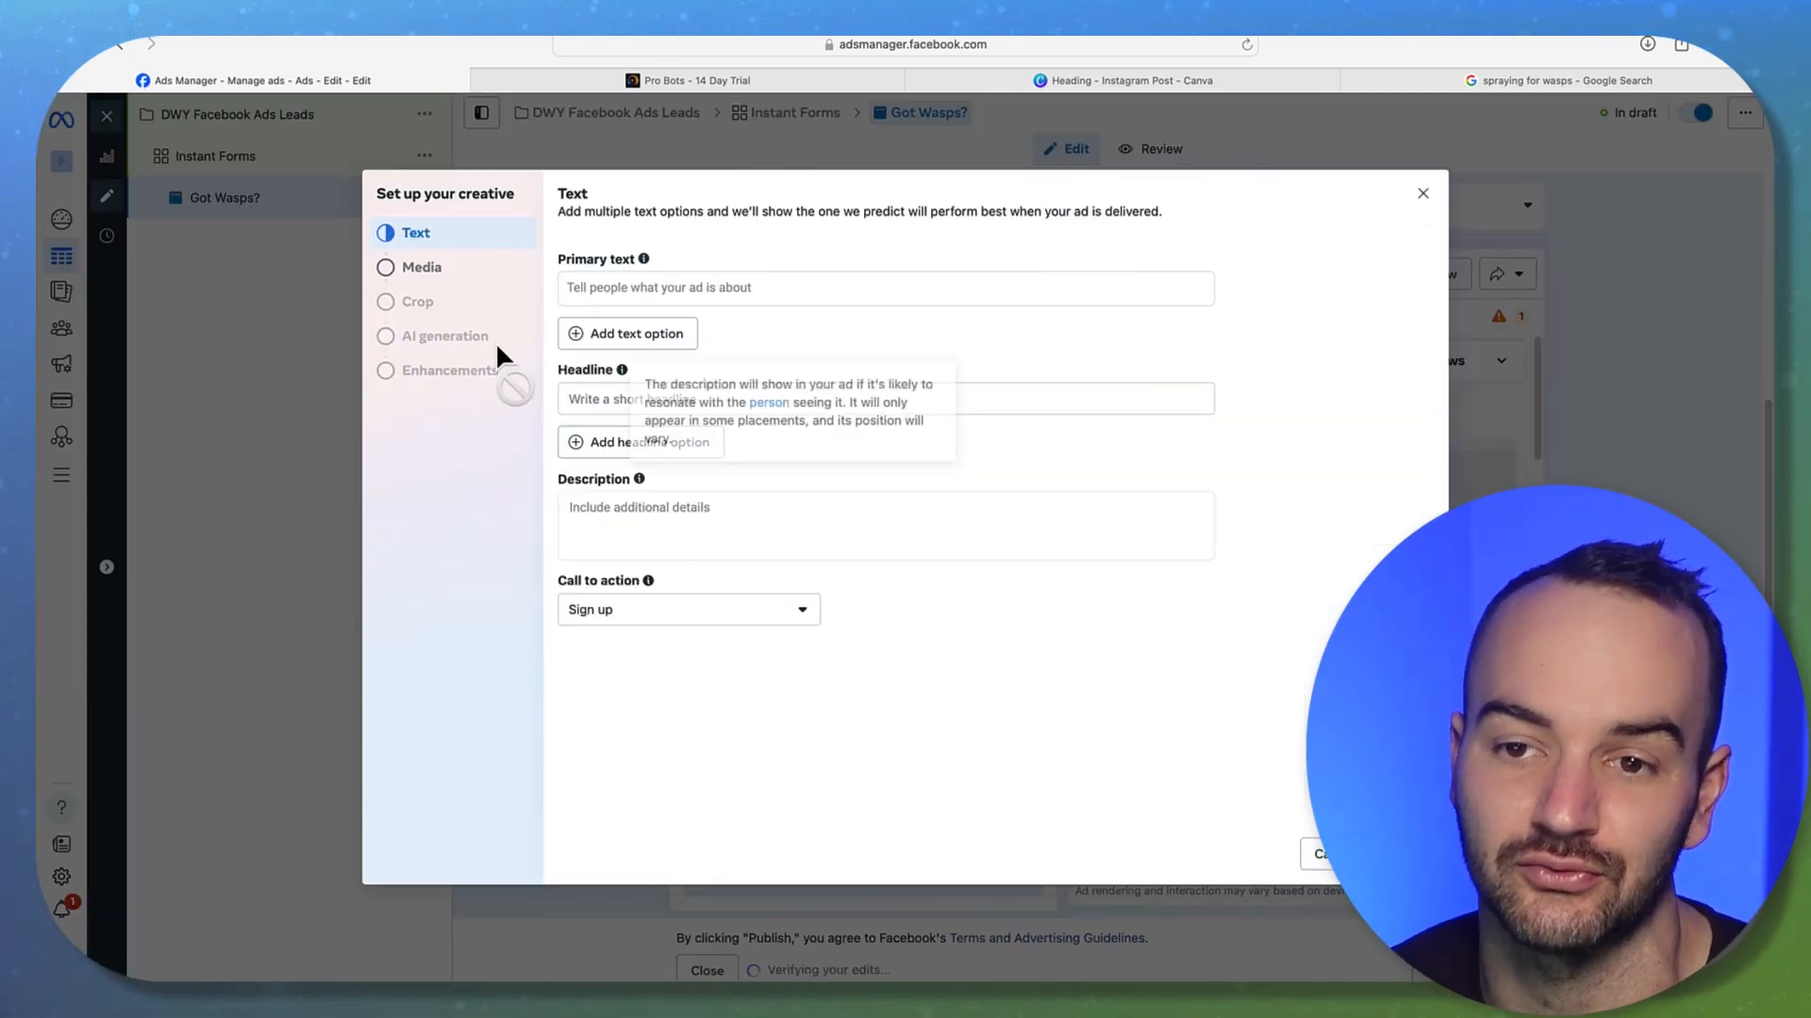
left_click(415, 268)
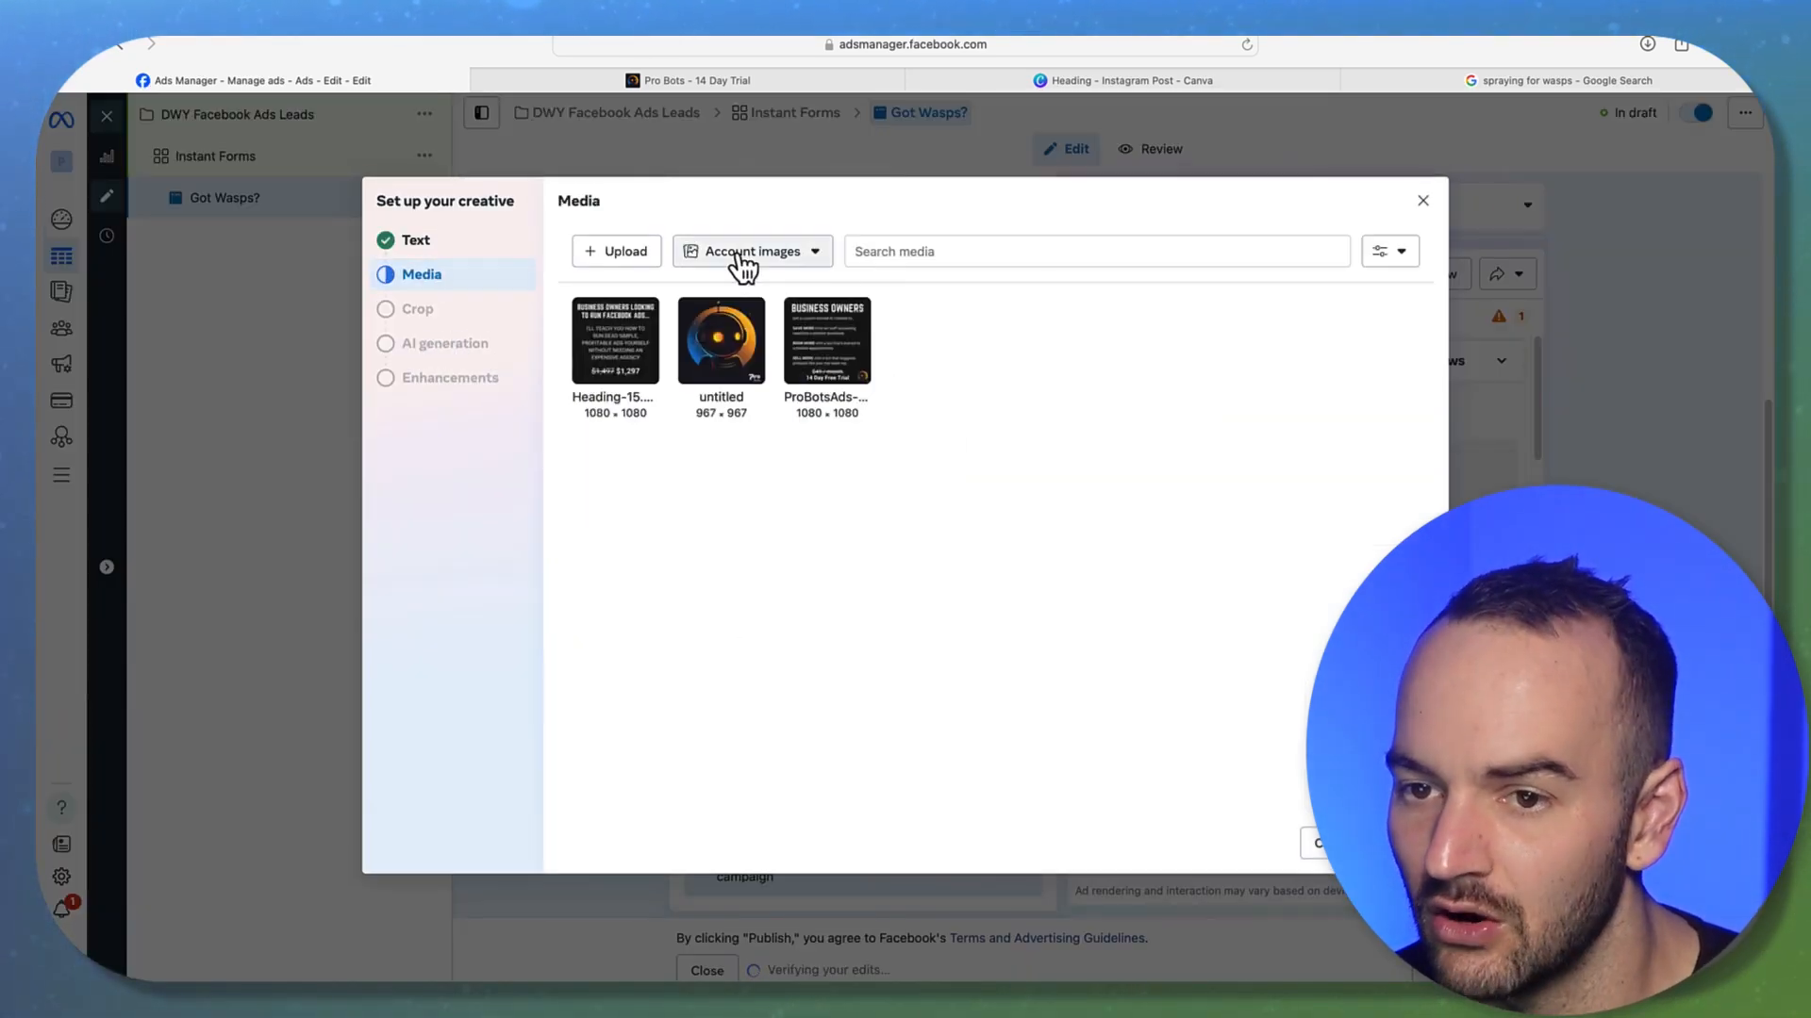
left_click(614, 253)
left_click(767, 425)
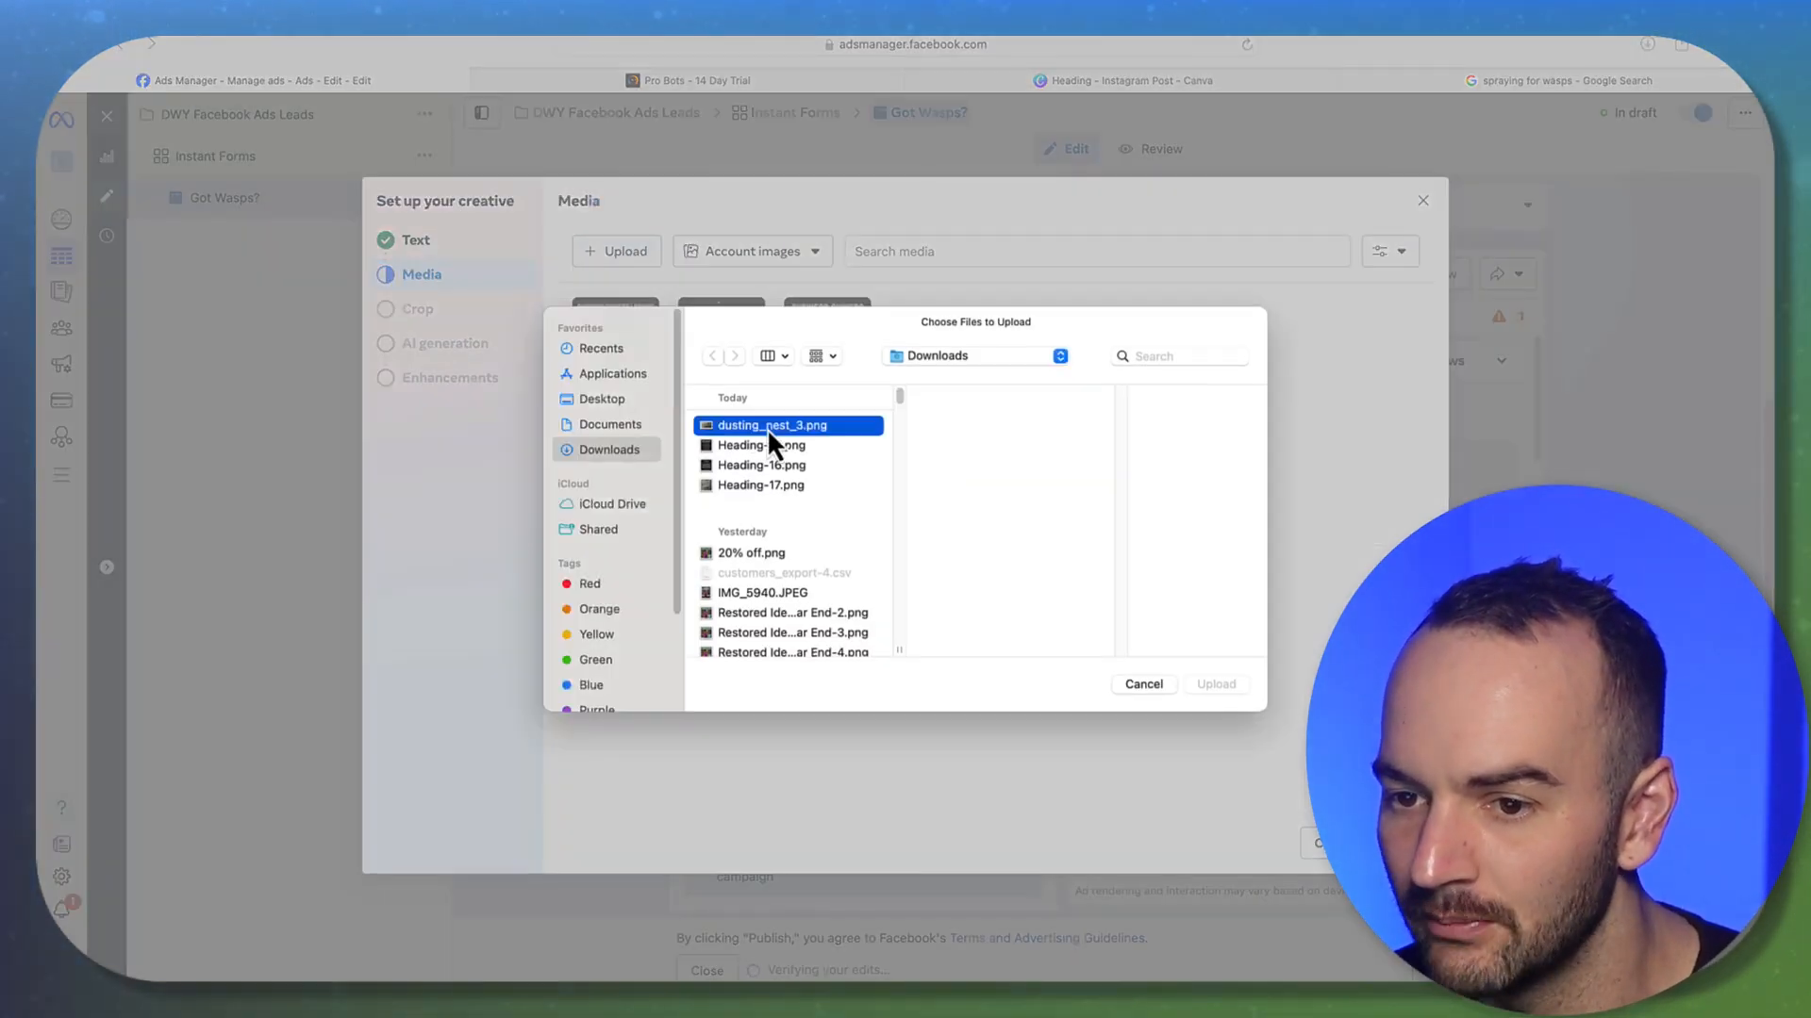
left_click(761, 485)
double_click(760, 486)
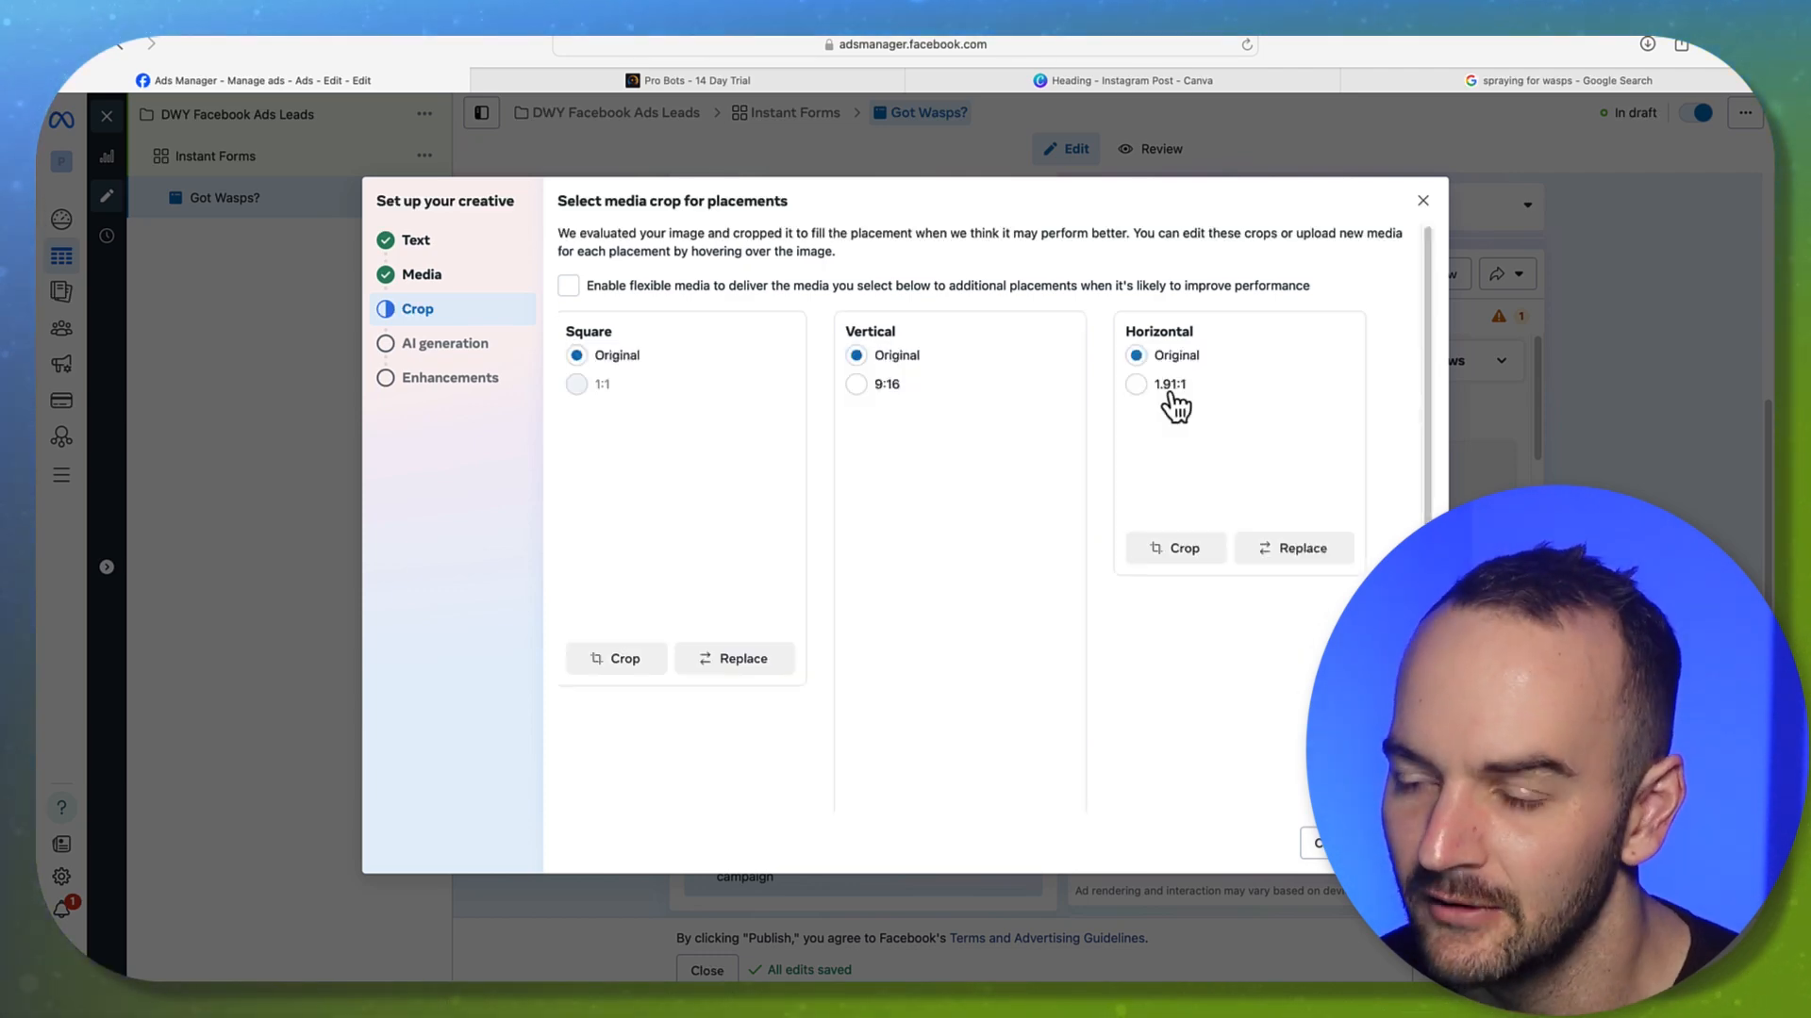
Crop the horizontal placement to 1.91:1, skip AI generation, turn music off, and finish
left_click(1137, 385)
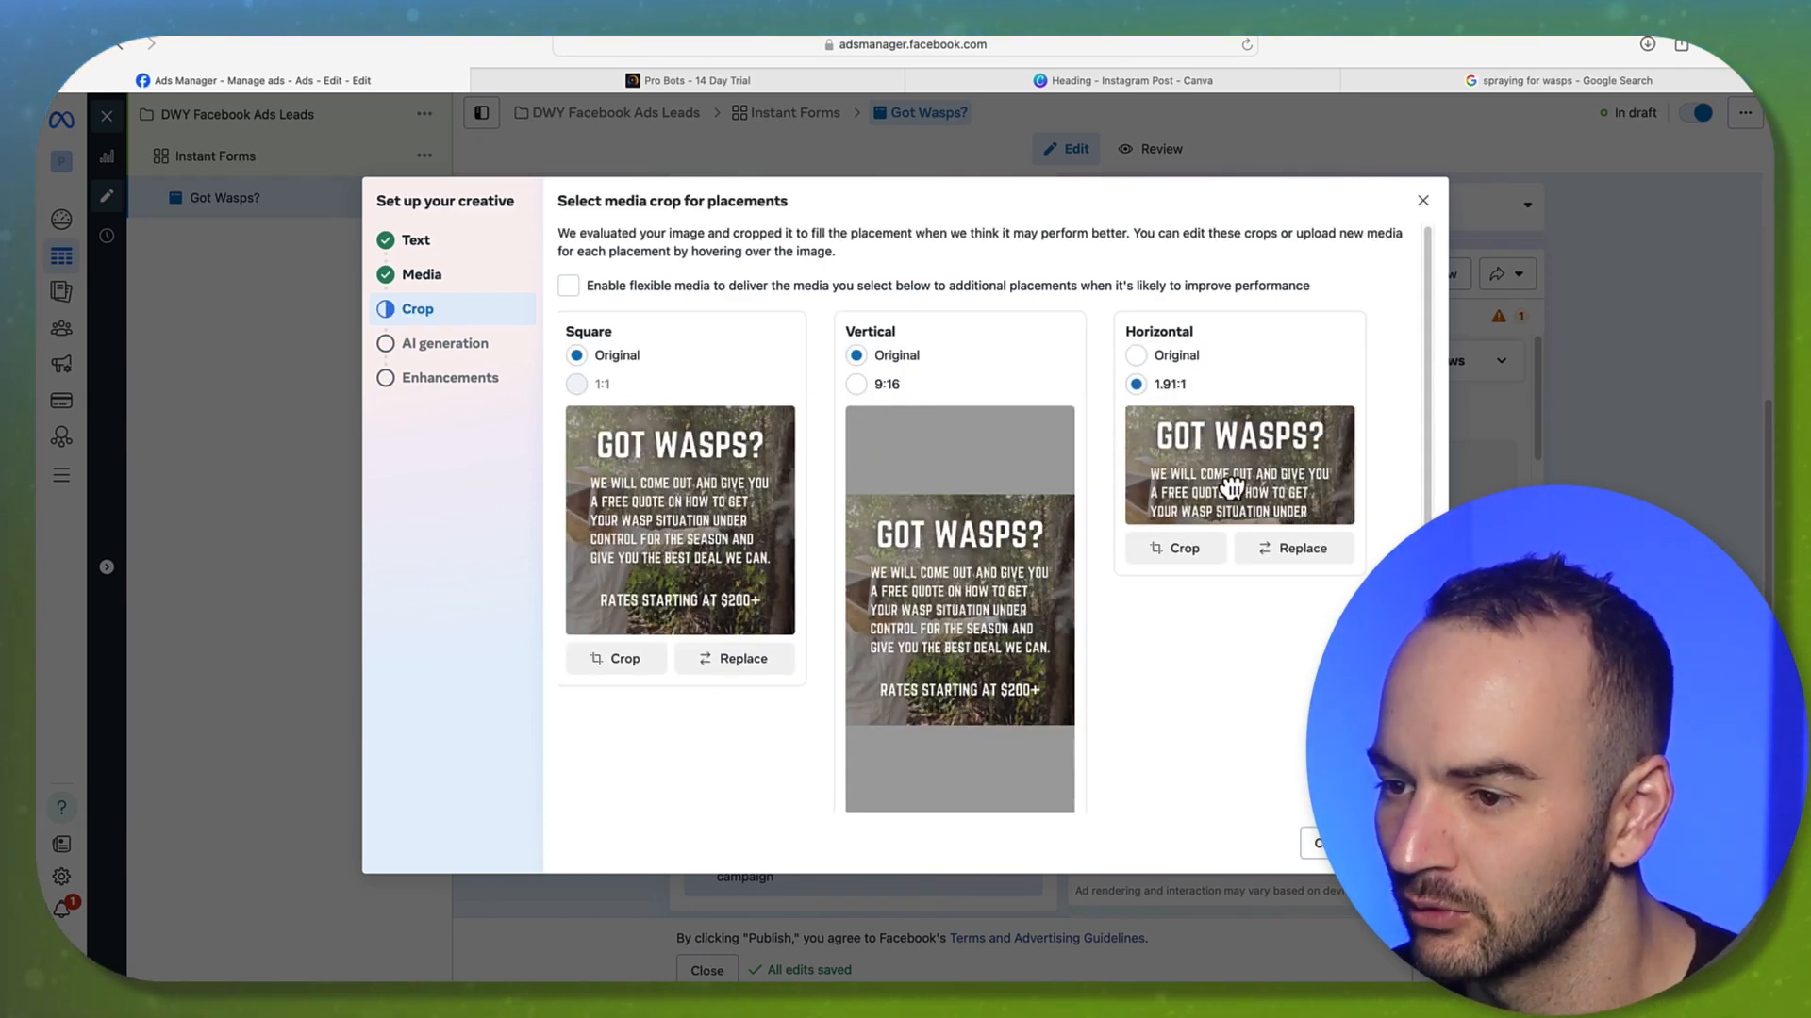
left_click(1325, 842)
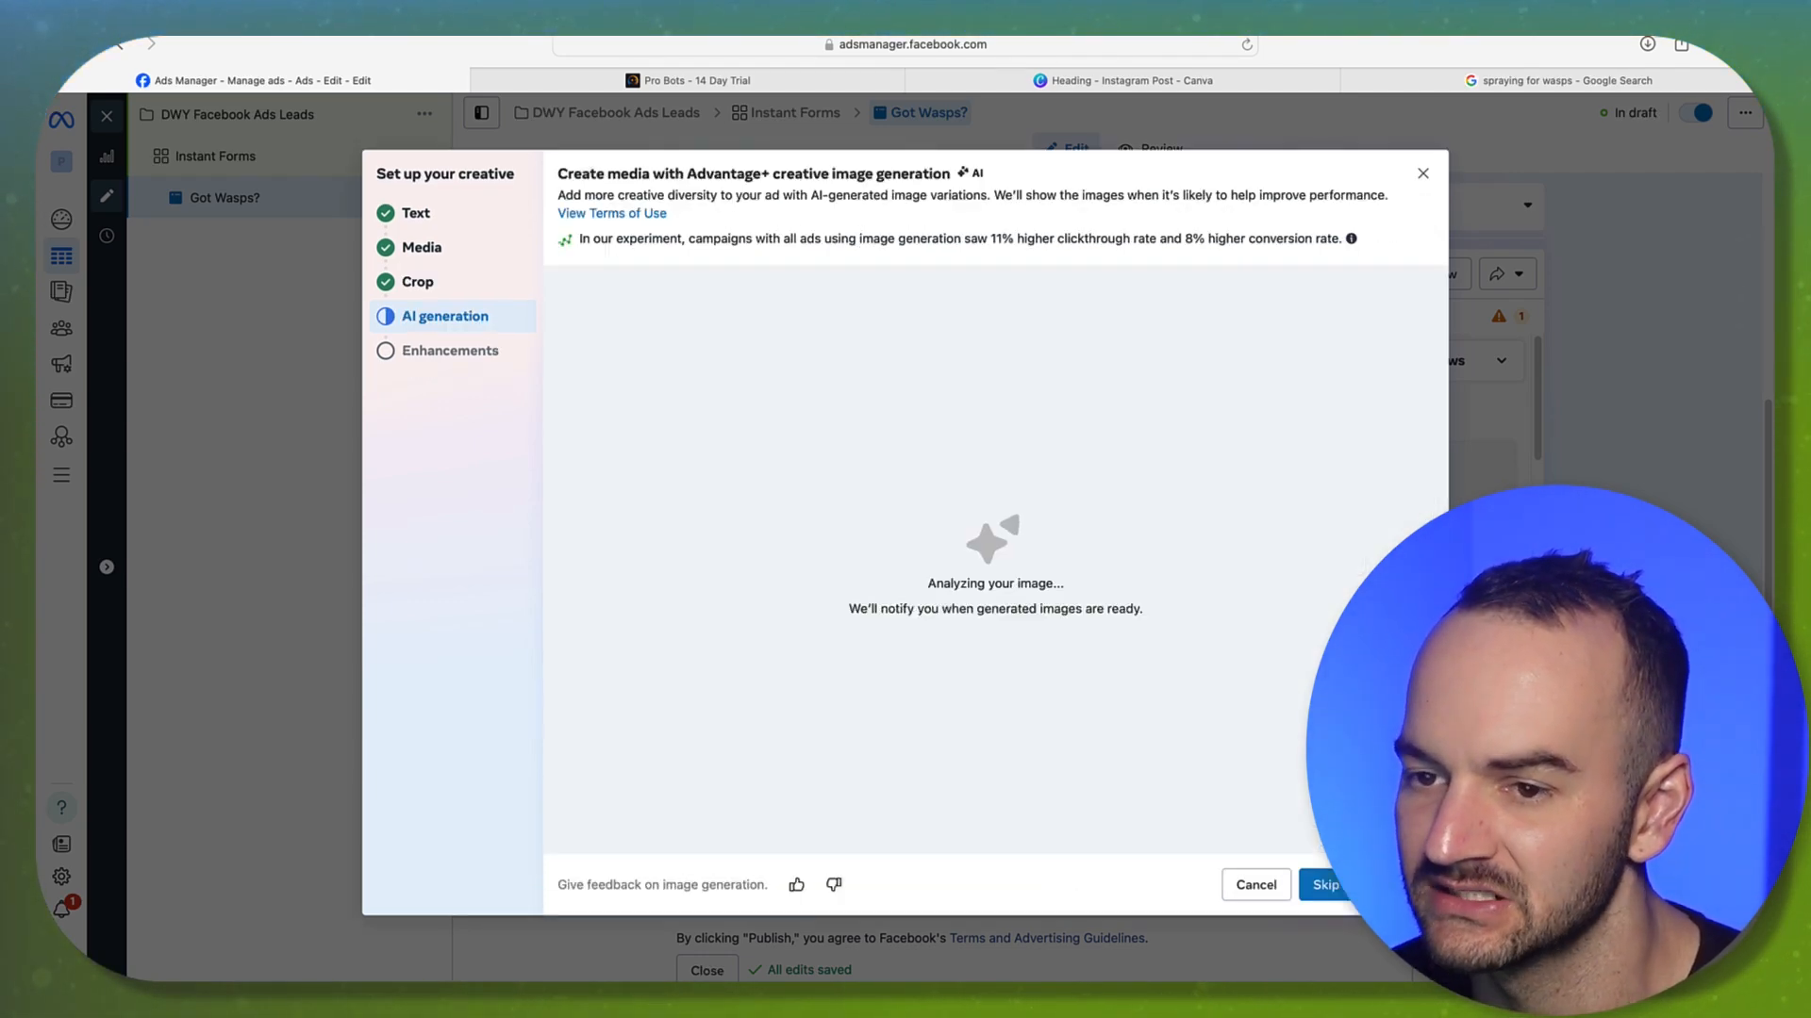
left_click(1325, 885)
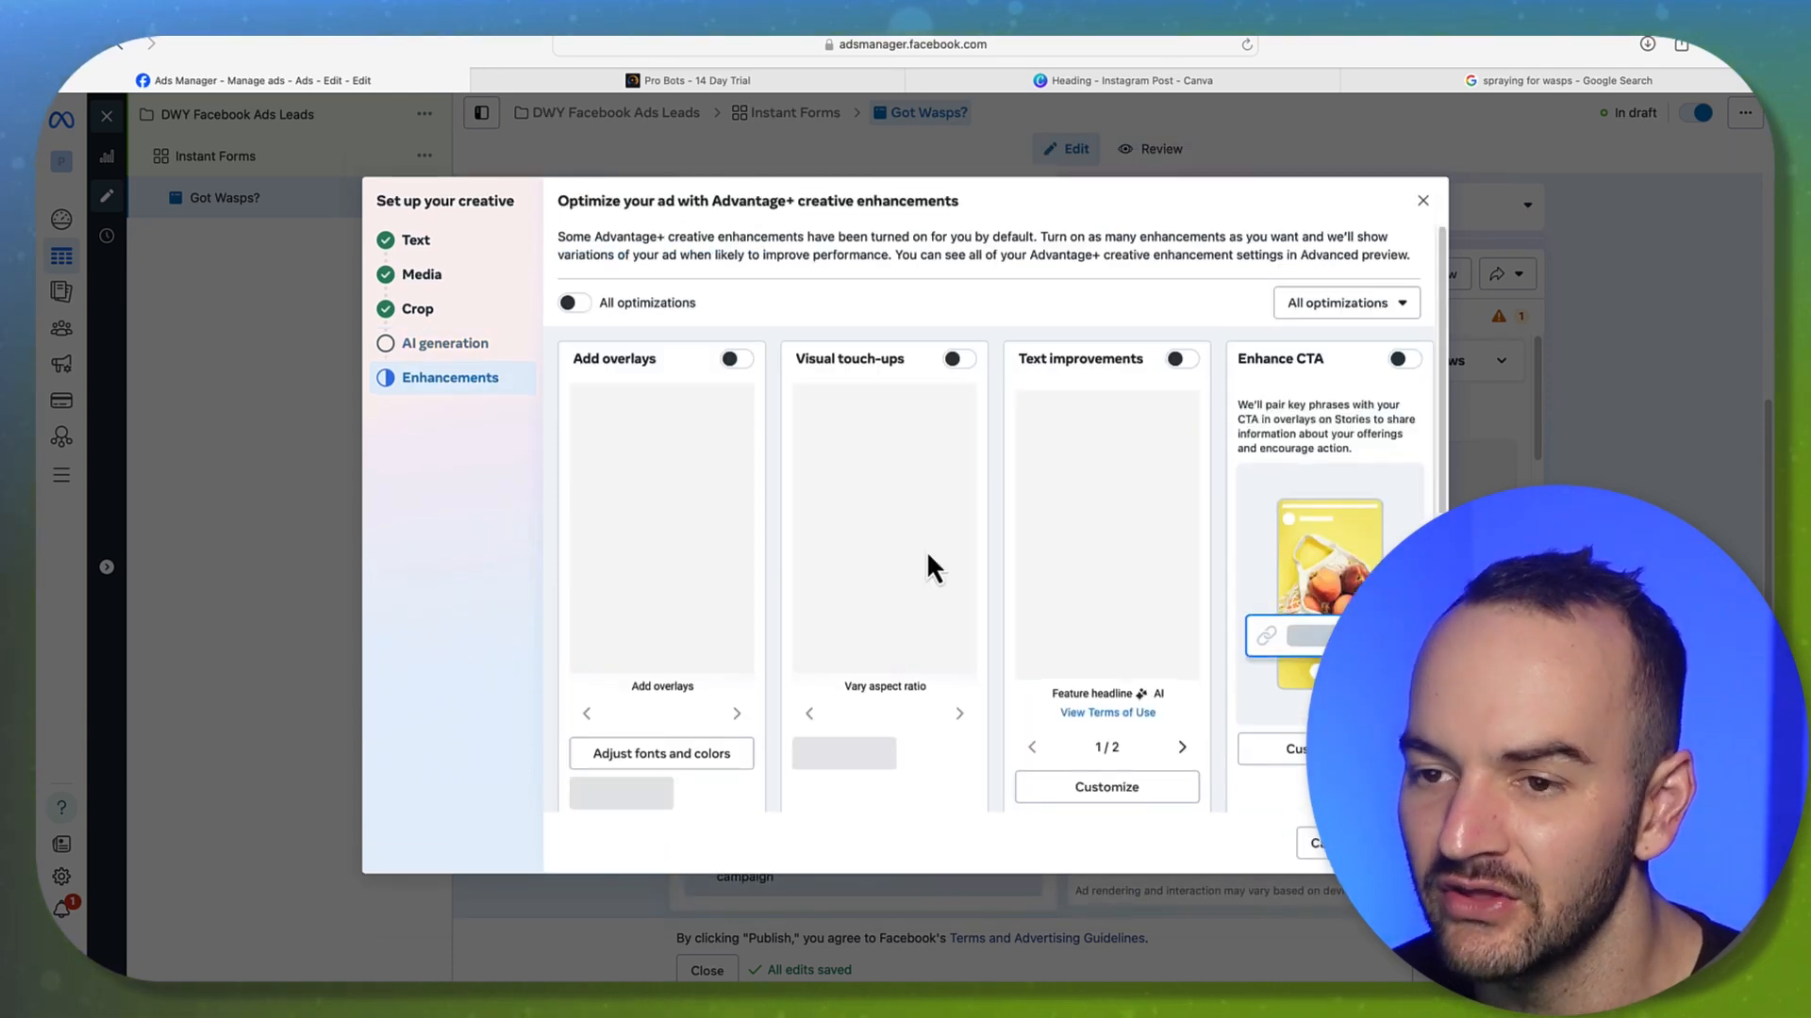
scroll(909, 557, "down", 5)
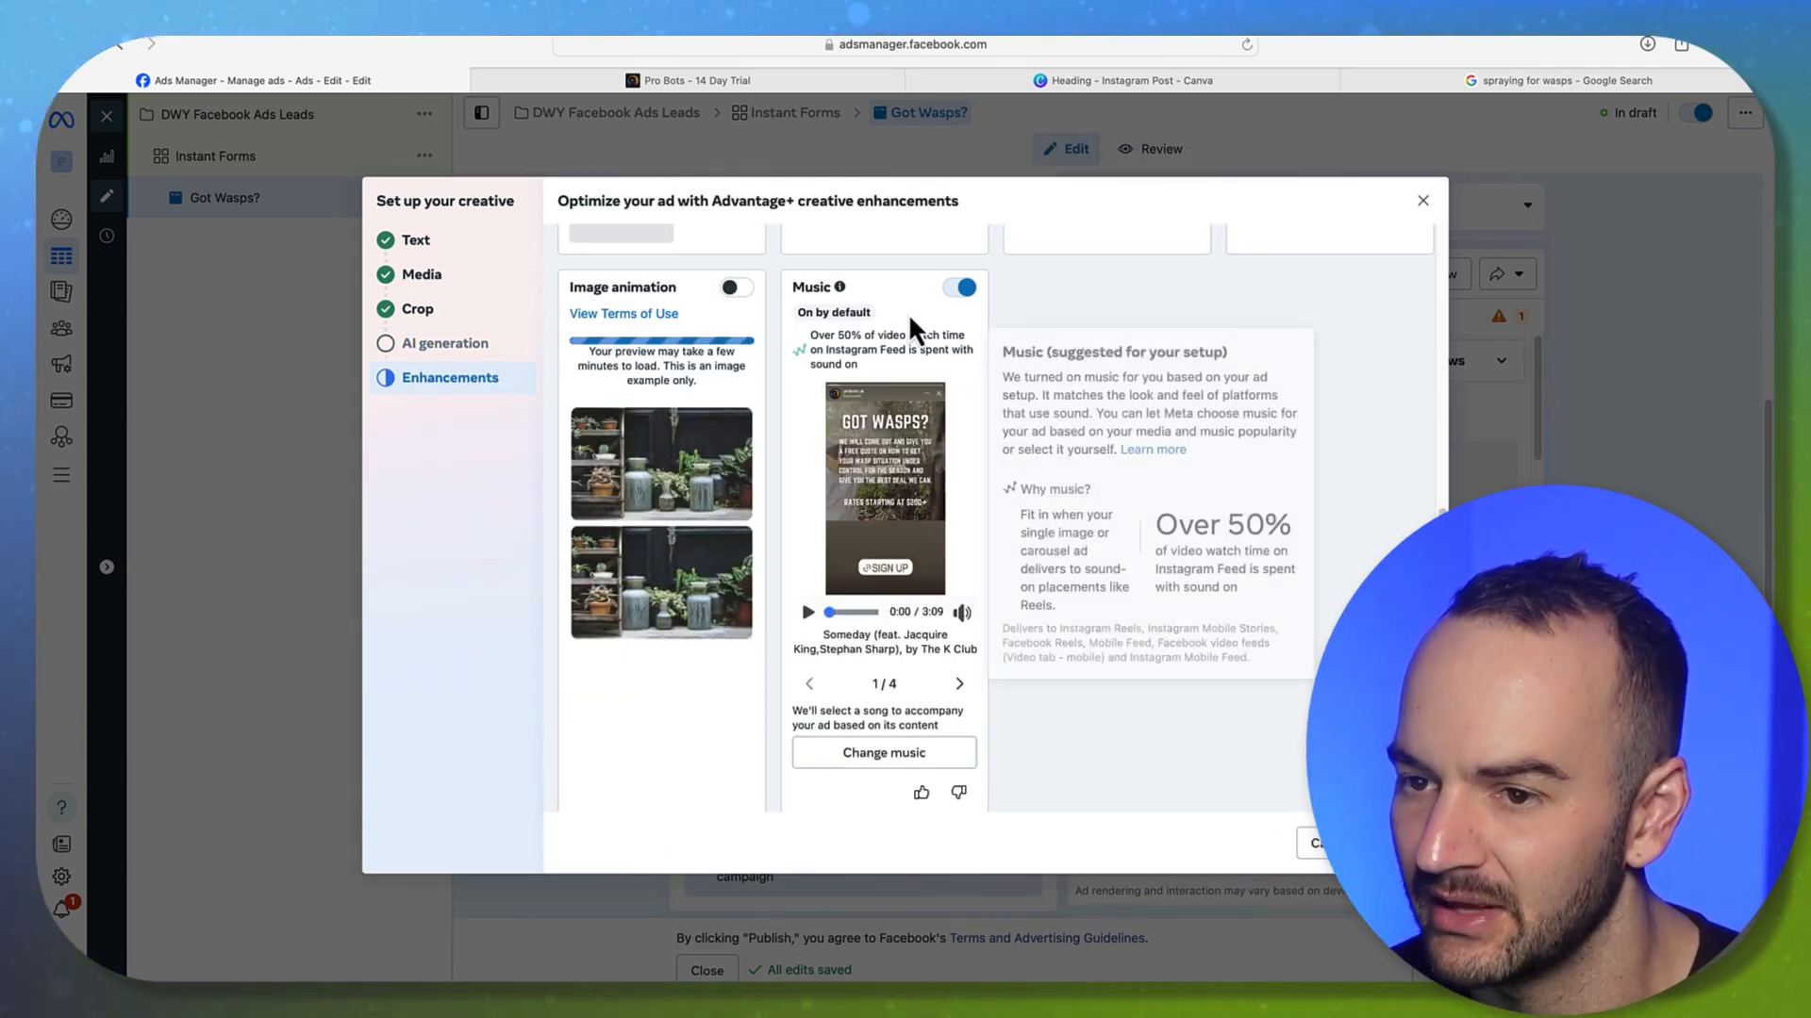
left_click(959, 286)
left_click(1403, 843)
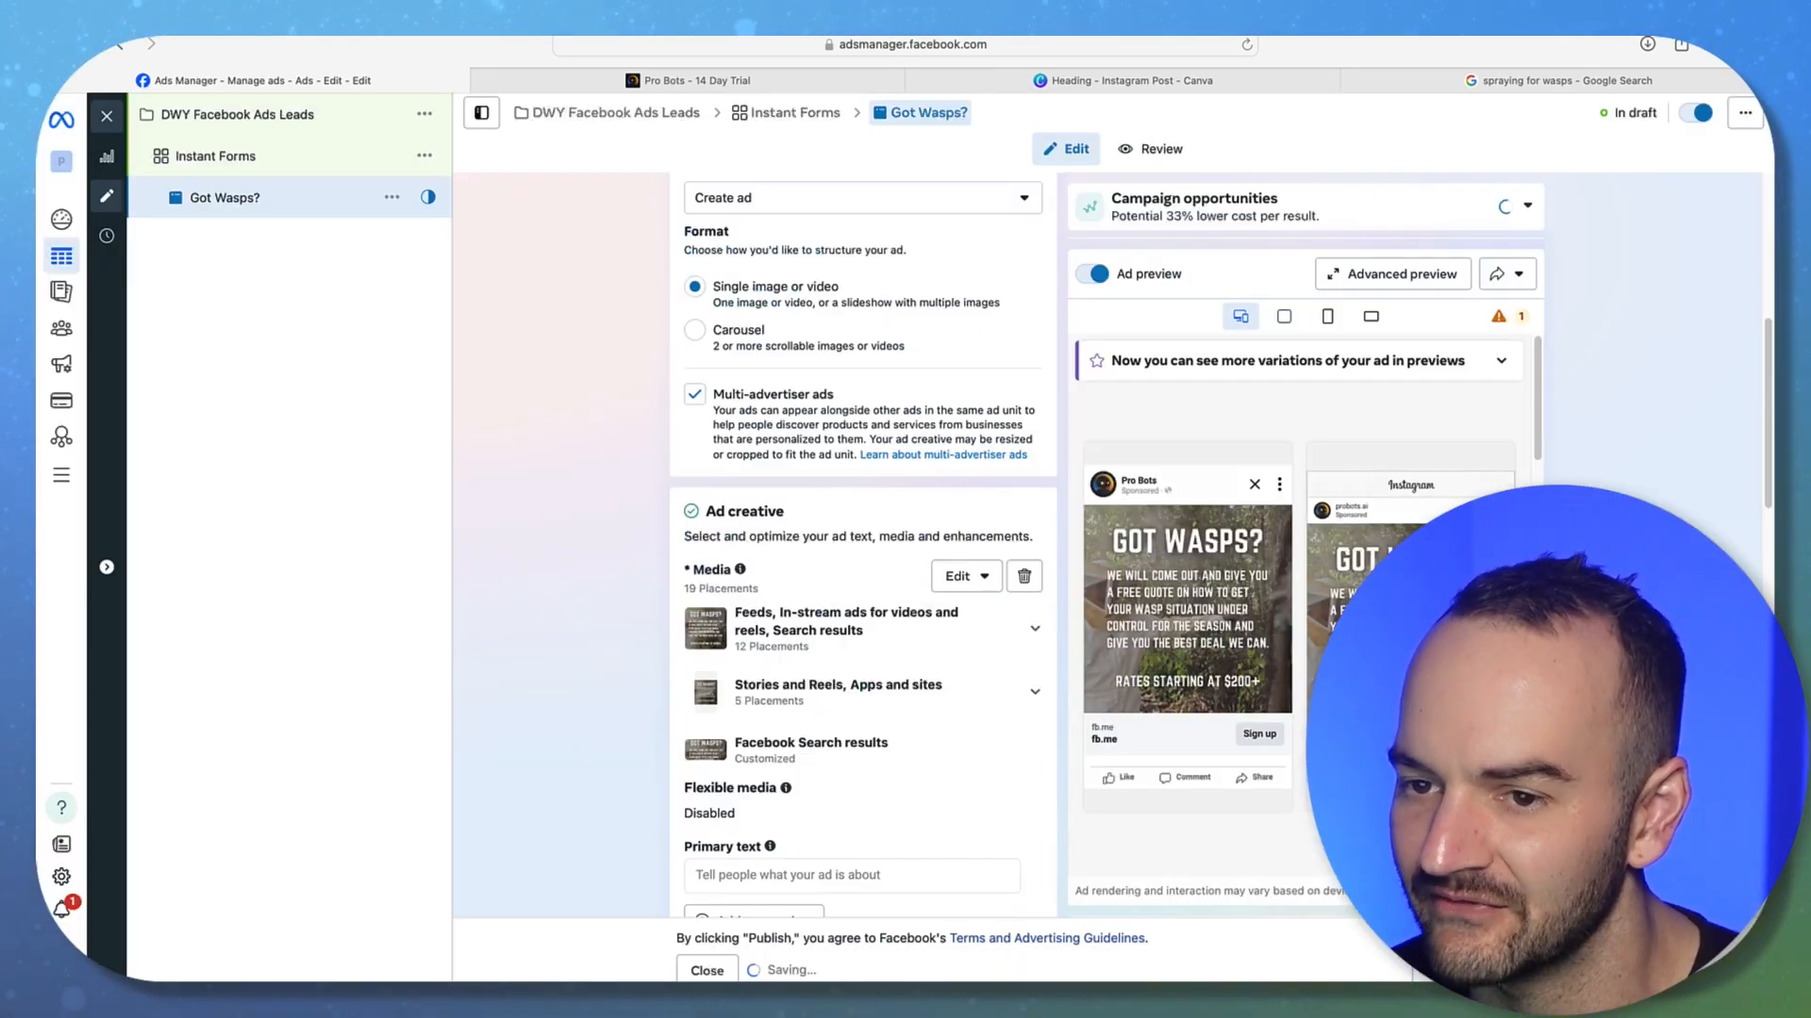
Scroll down to the Ad creative section and place the cursor in the Primary text field
scroll(641, 455, "down", 2)
scroll(637, 456, "up", 8)
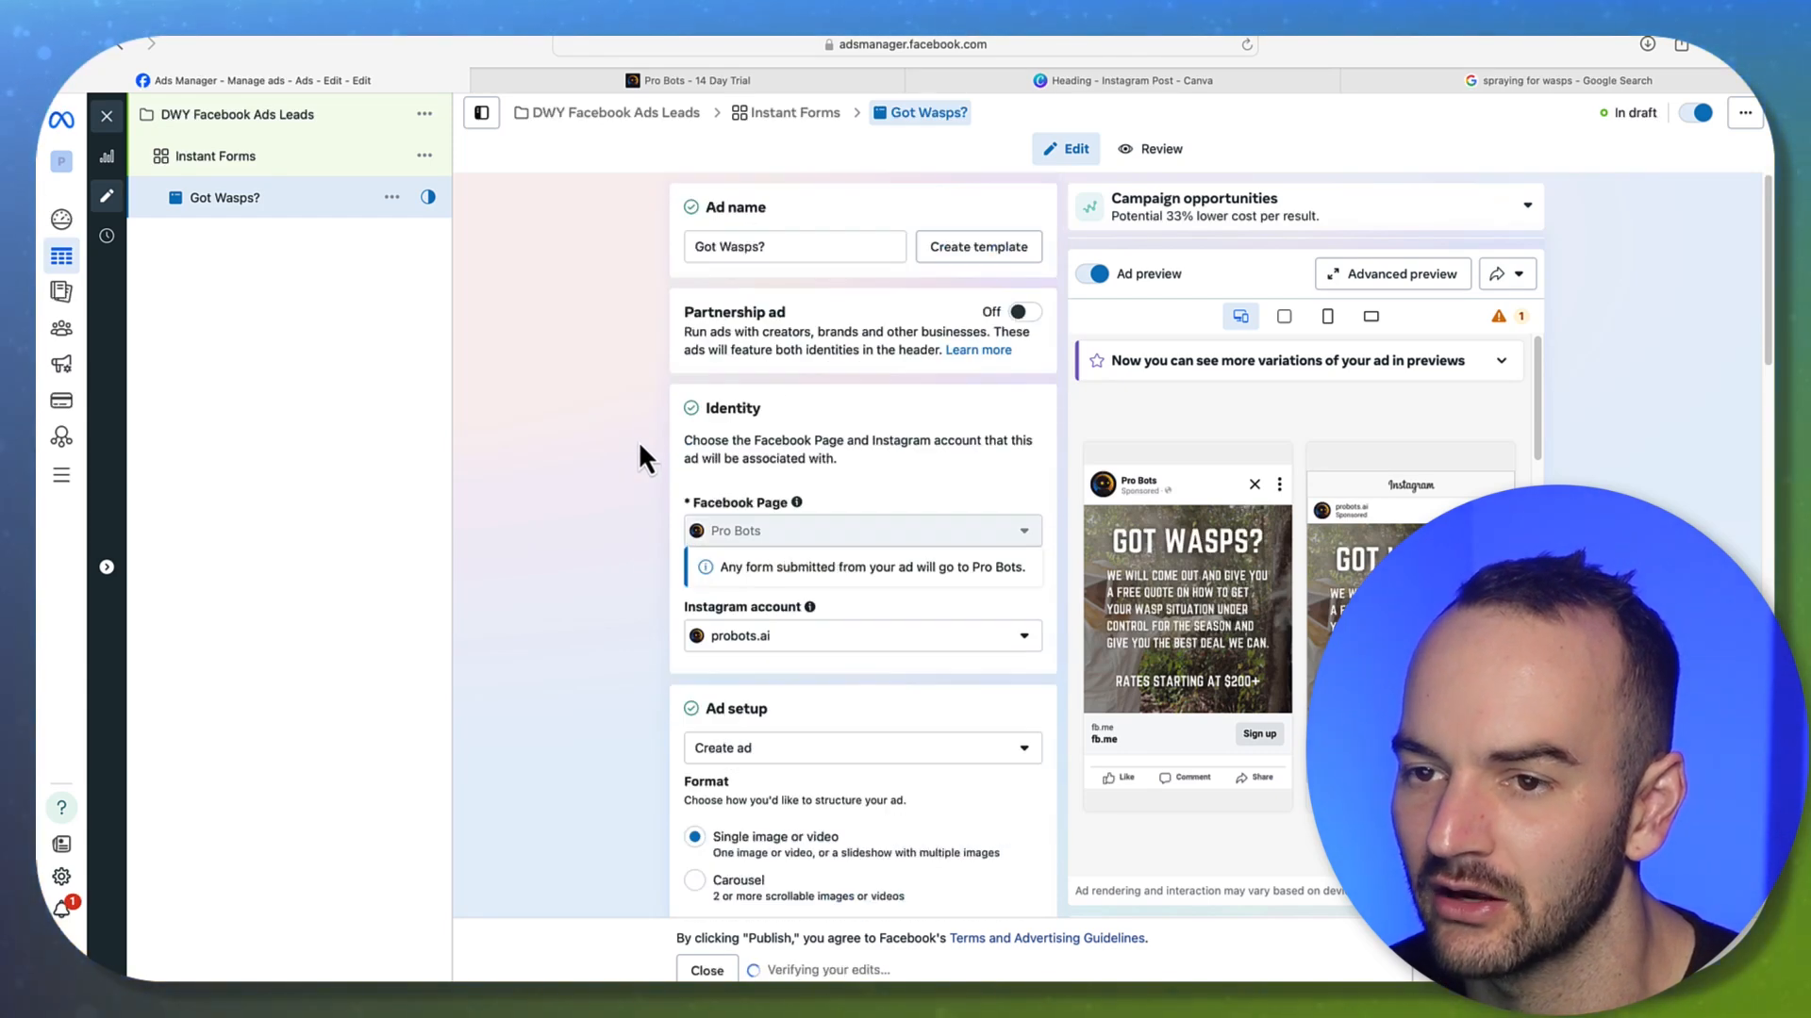
scroll(636, 453, "down", 8)
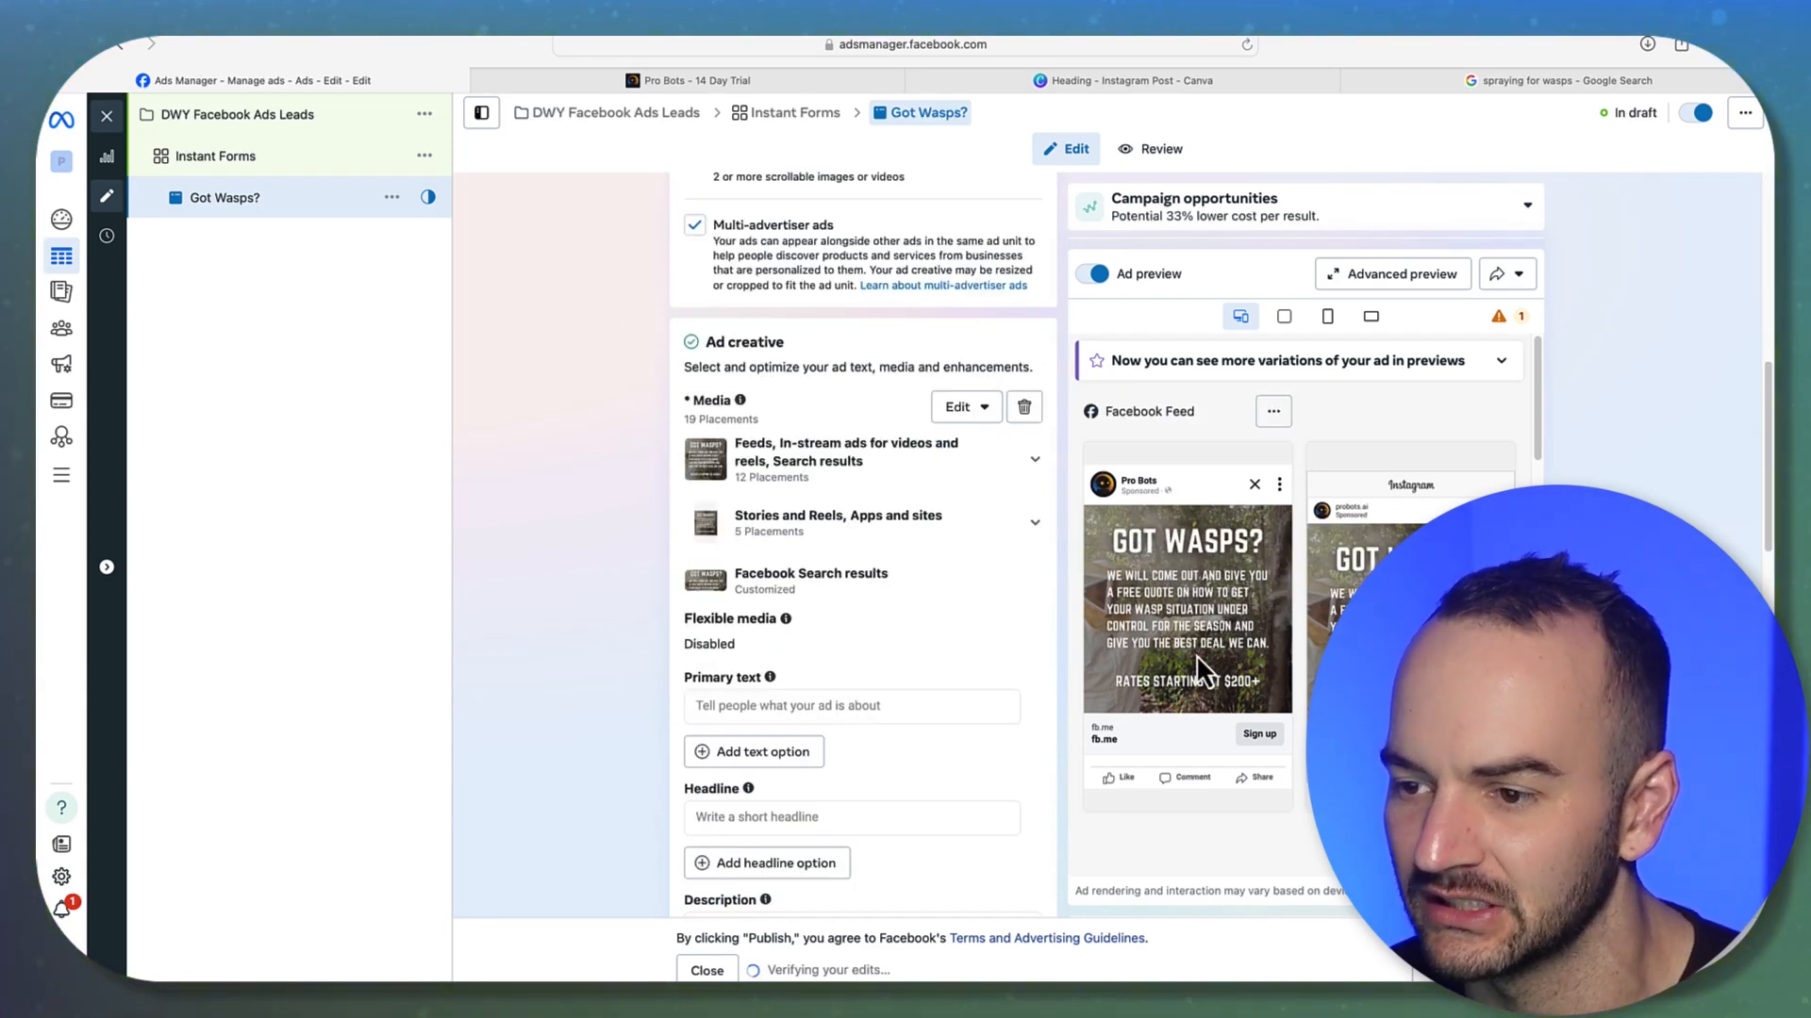
scroll(634, 578, "down", 3)
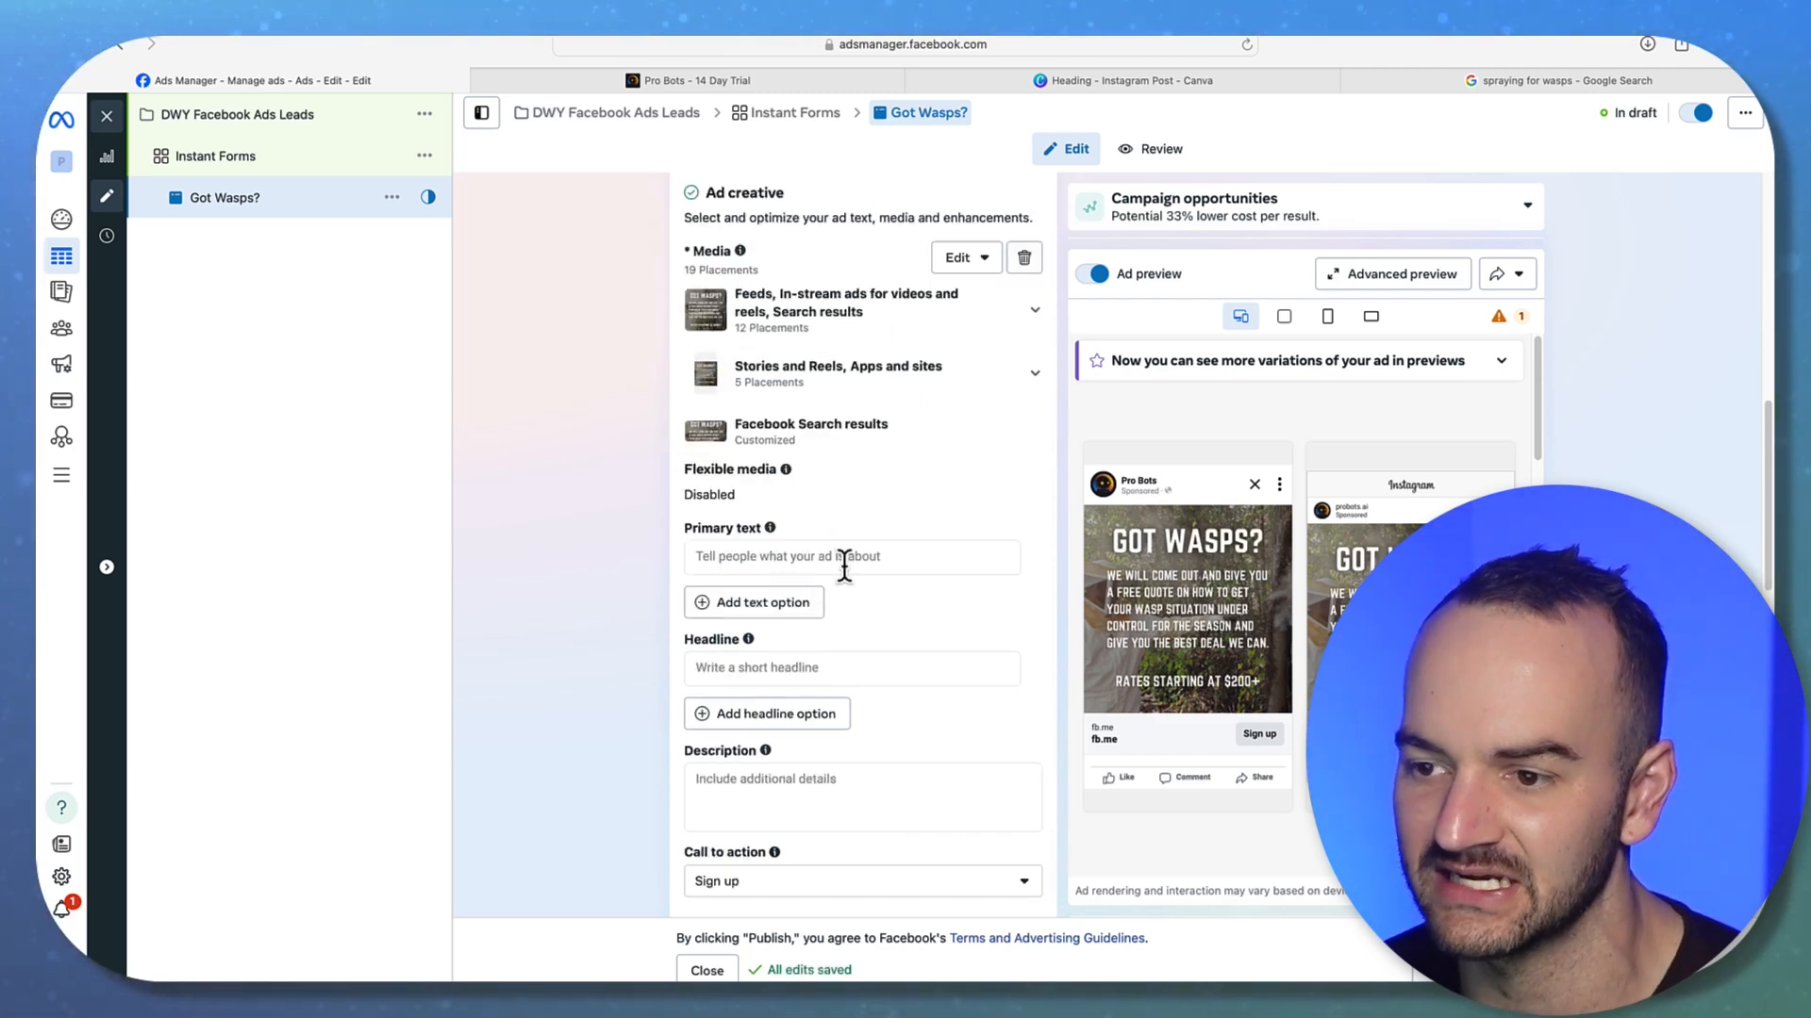
left_click(742, 555)
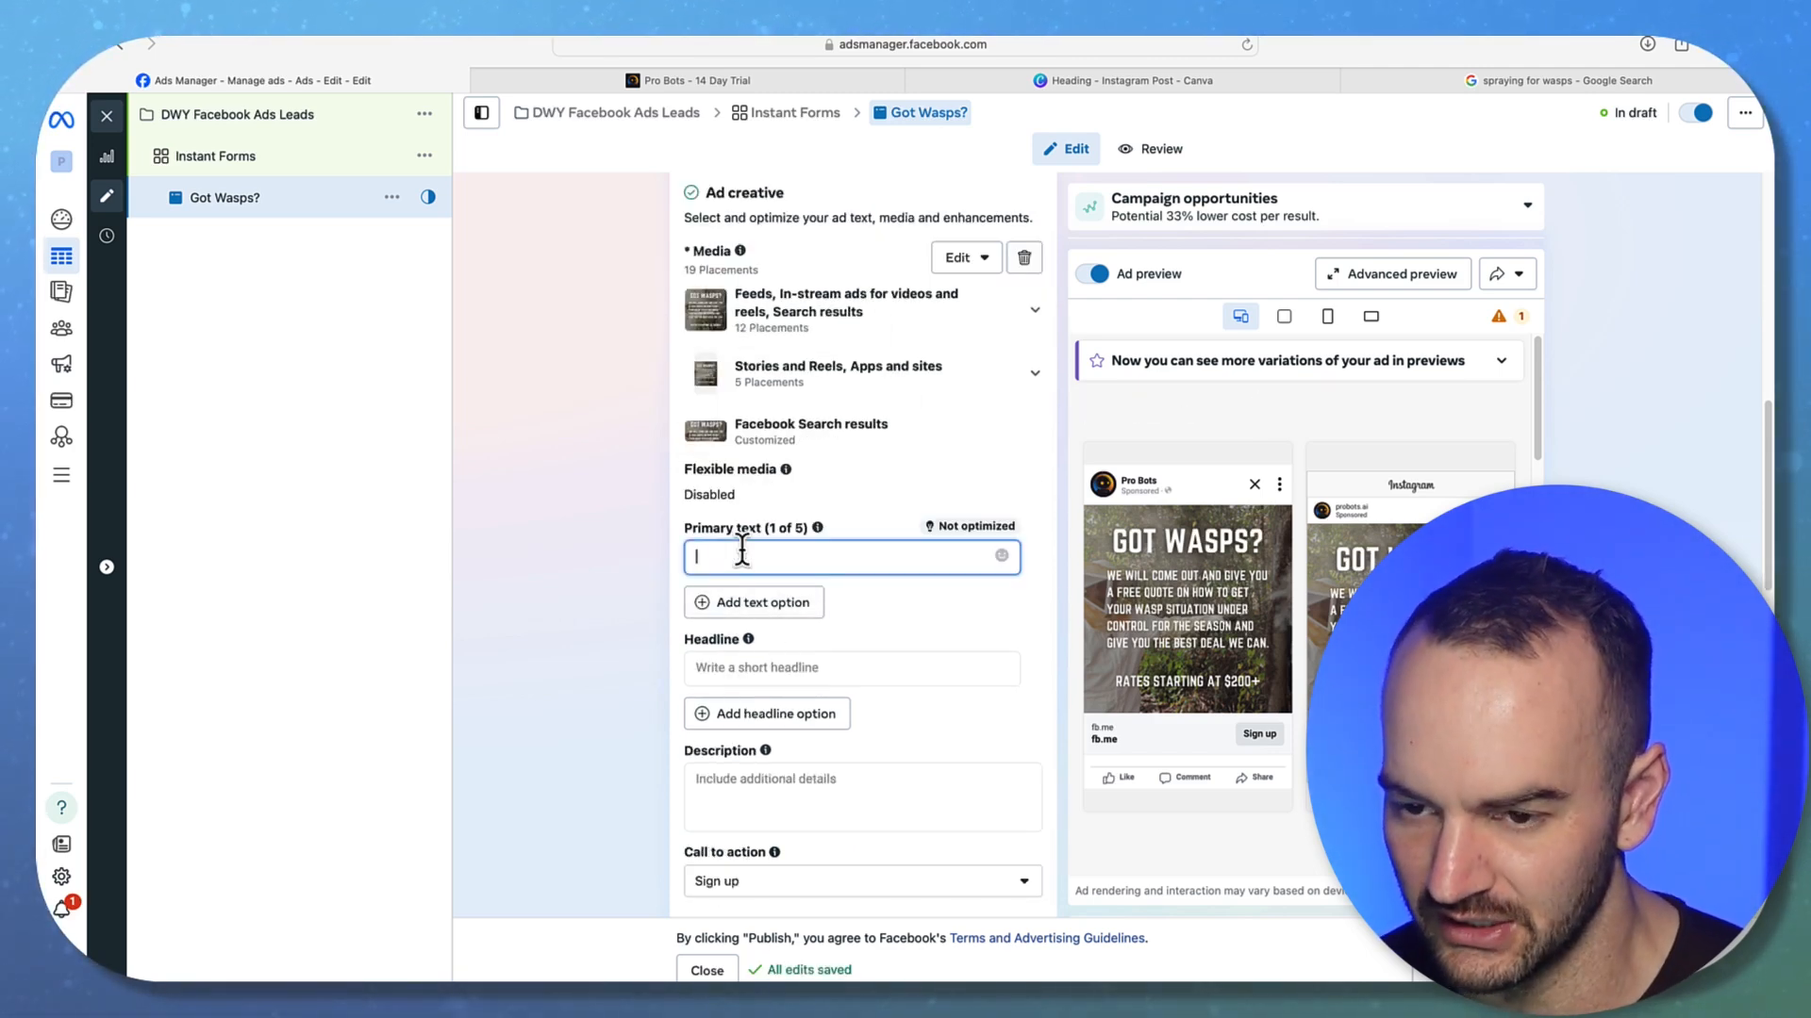
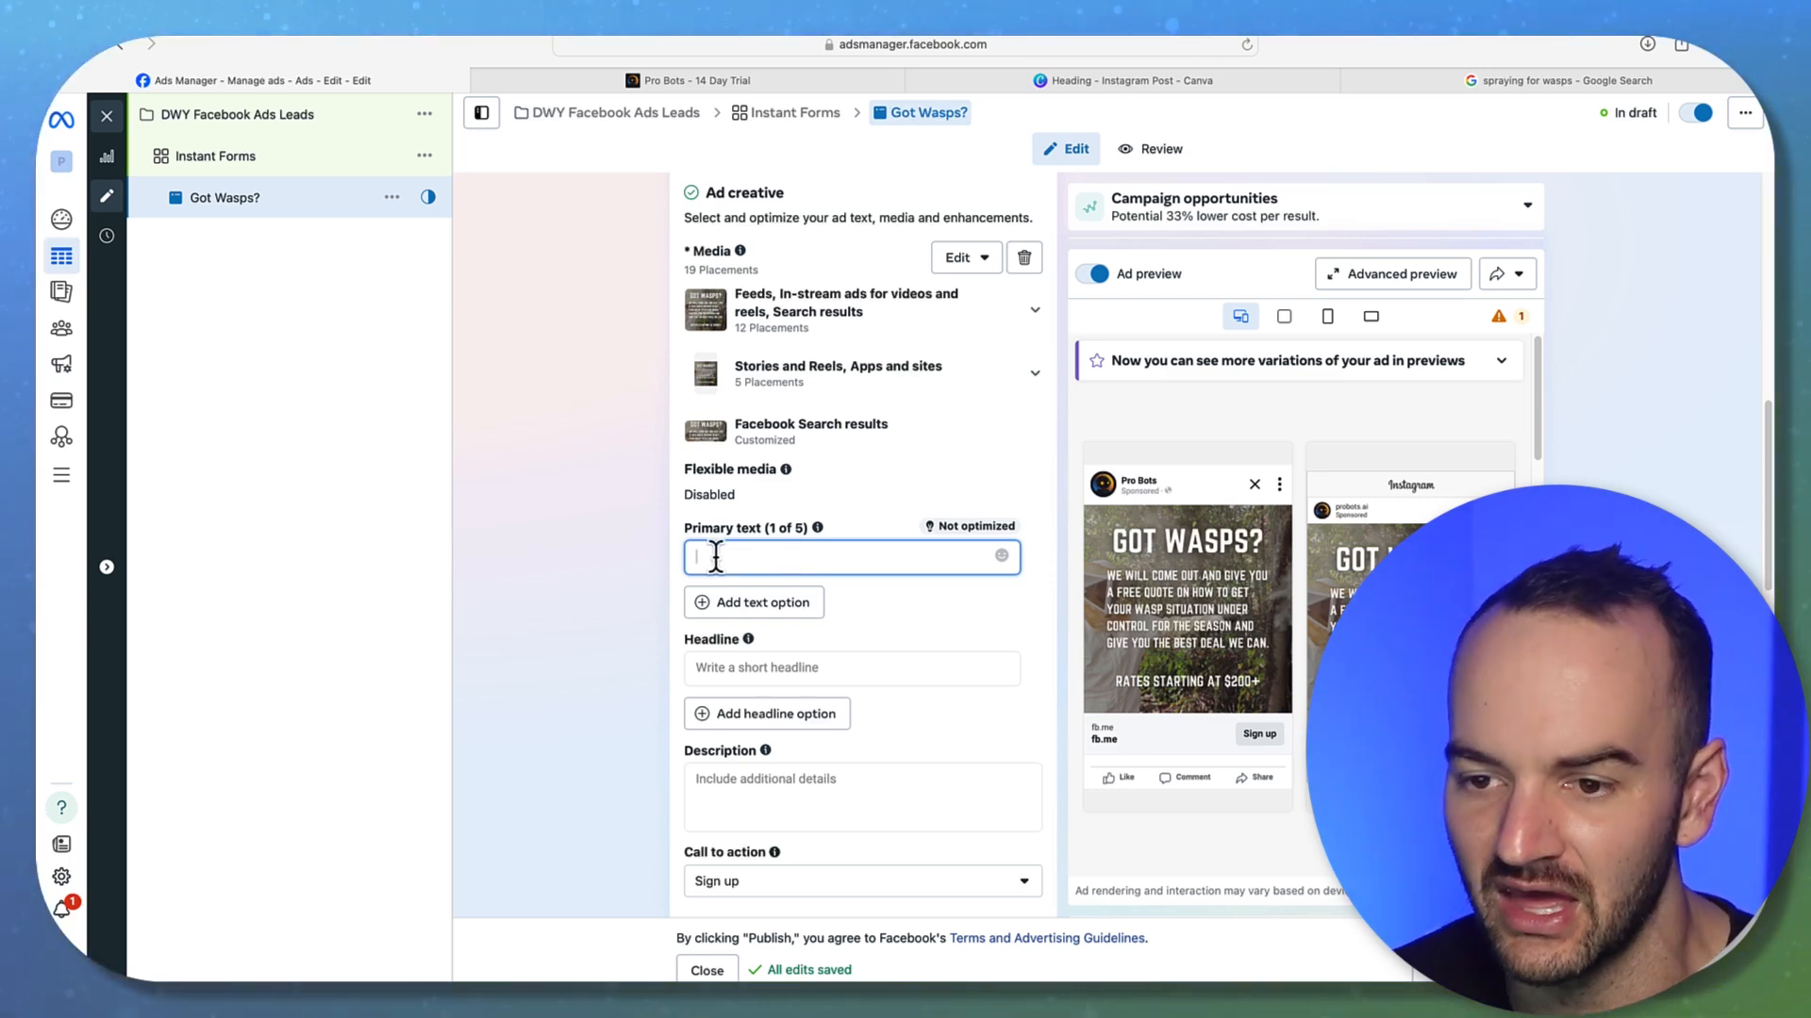
Enter the placeholder 'Description' in the ad's Description field
scroll(714, 557, "down", 2)
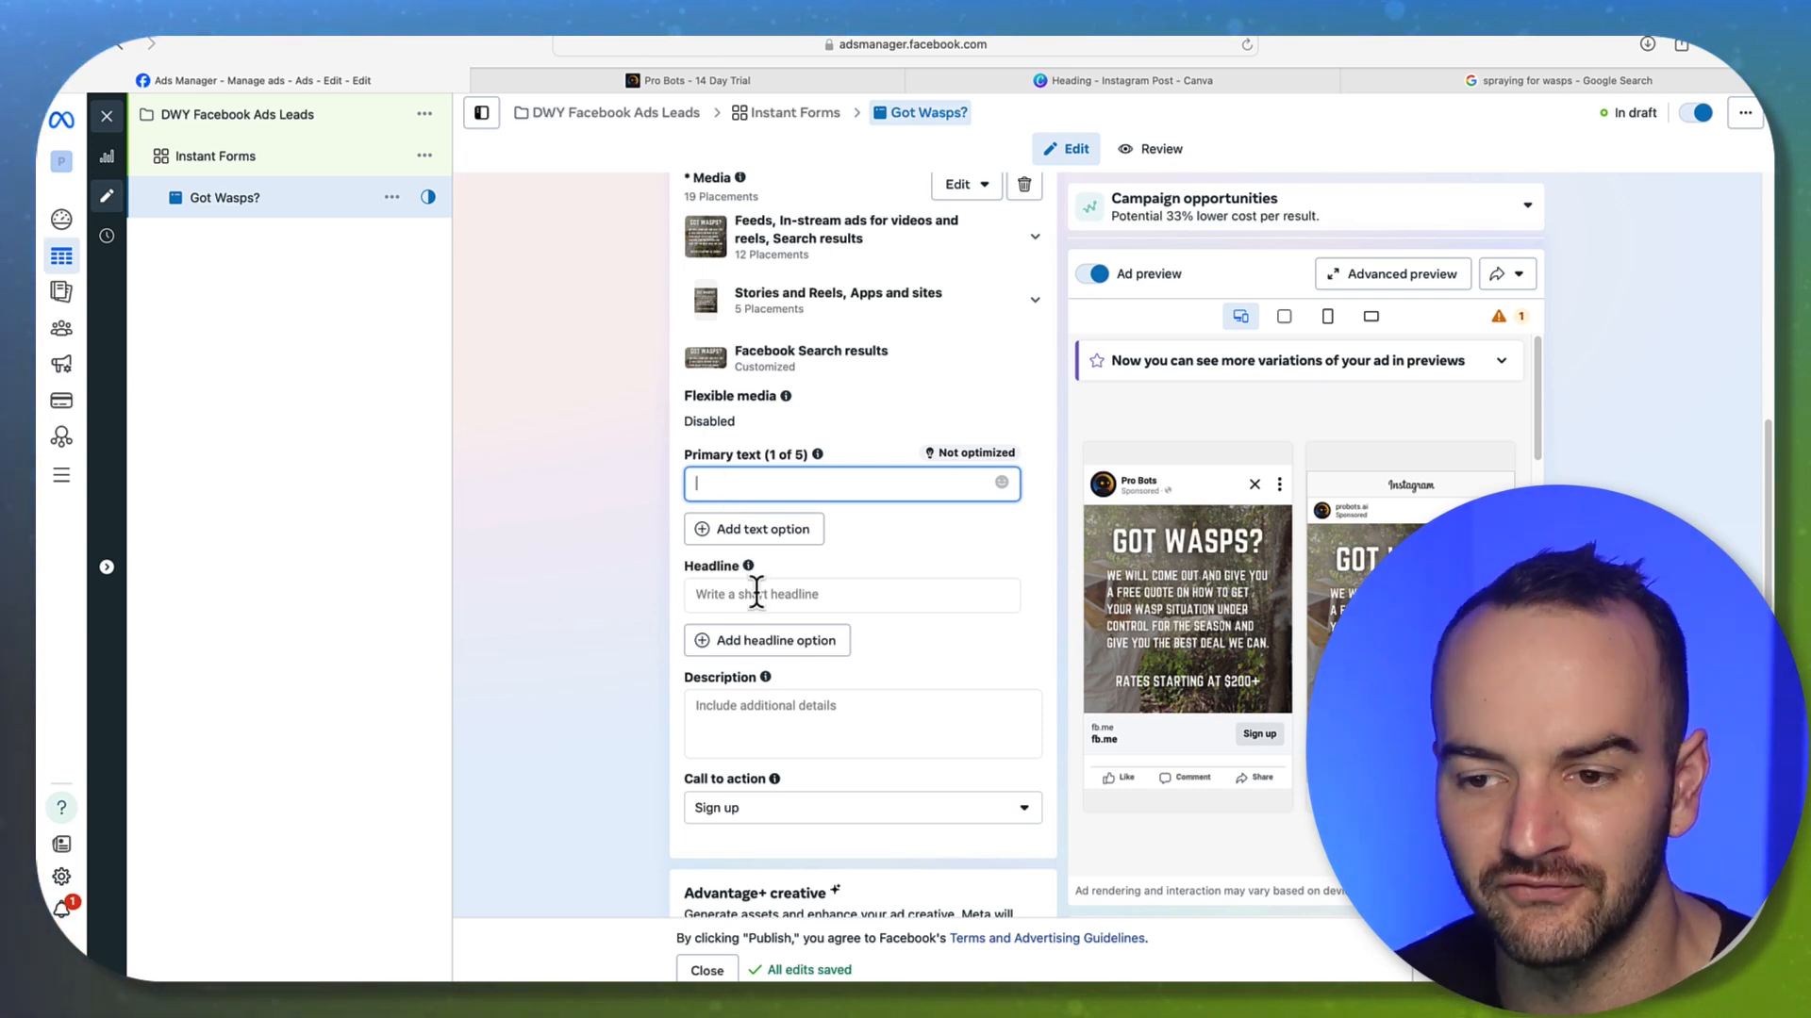
scroll(682, 579, "down", 1)
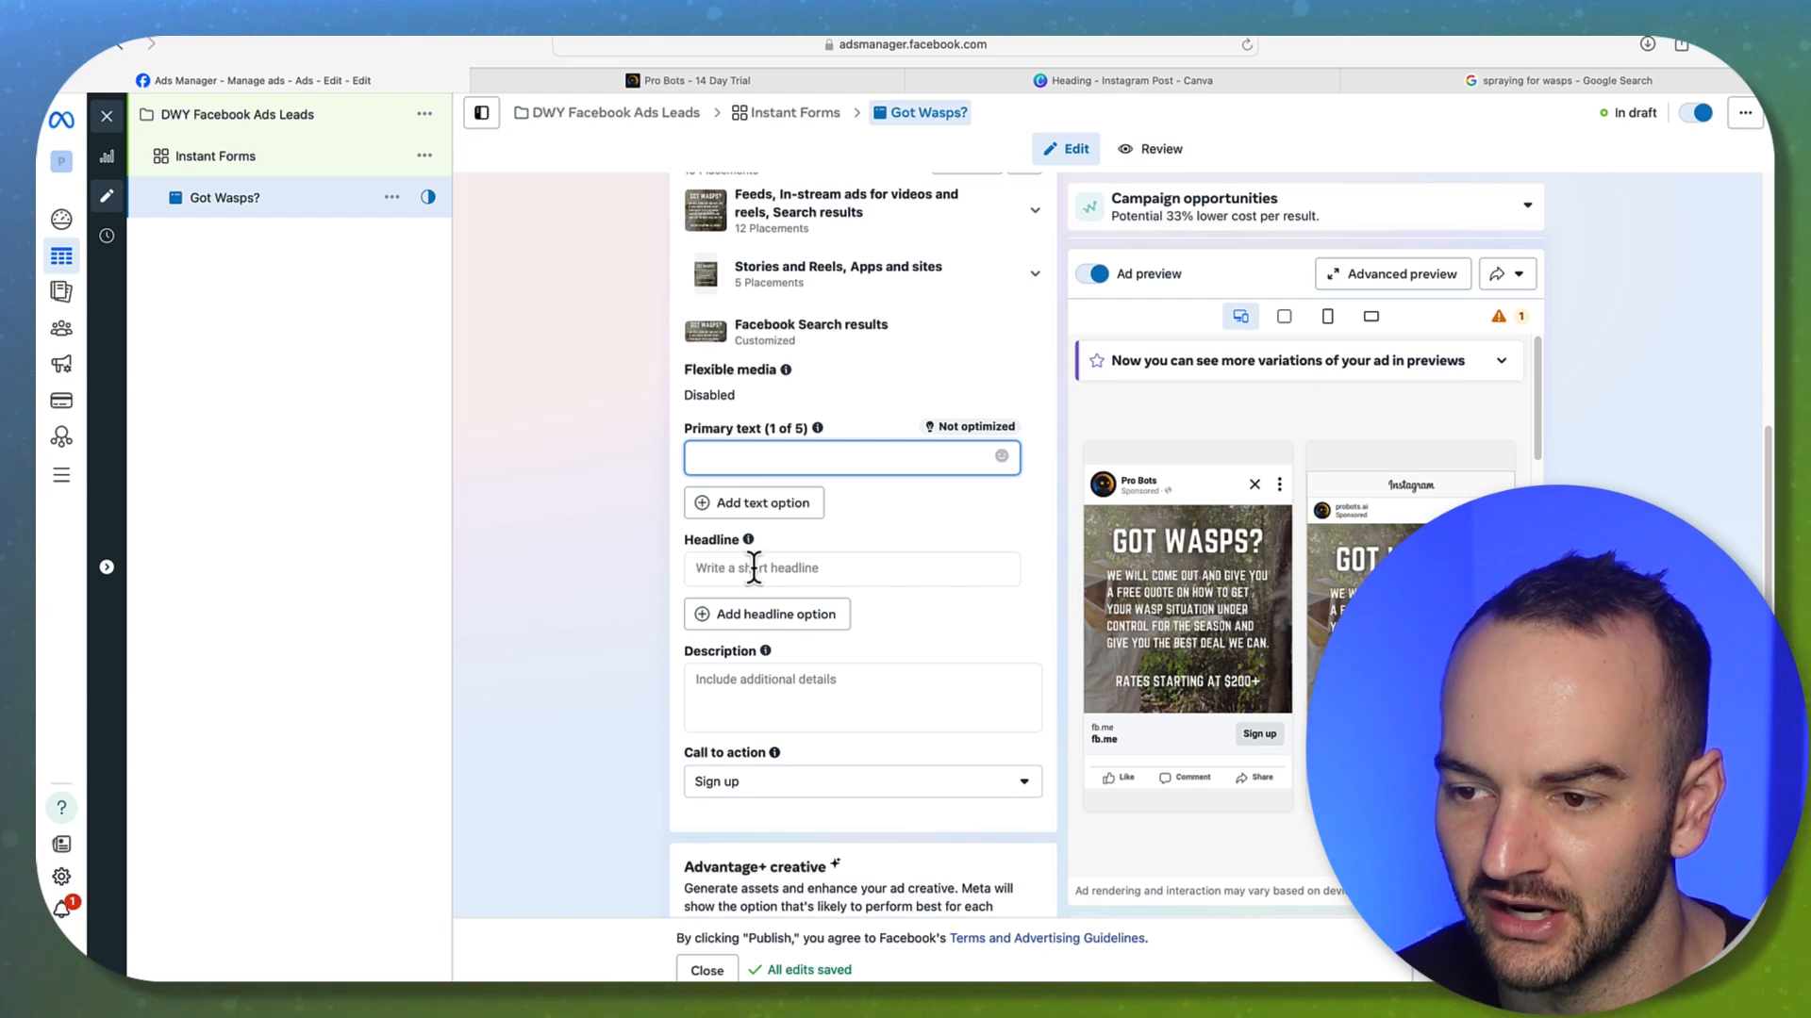
left_click(707, 568)
scroll(631, 579, "down", 1)
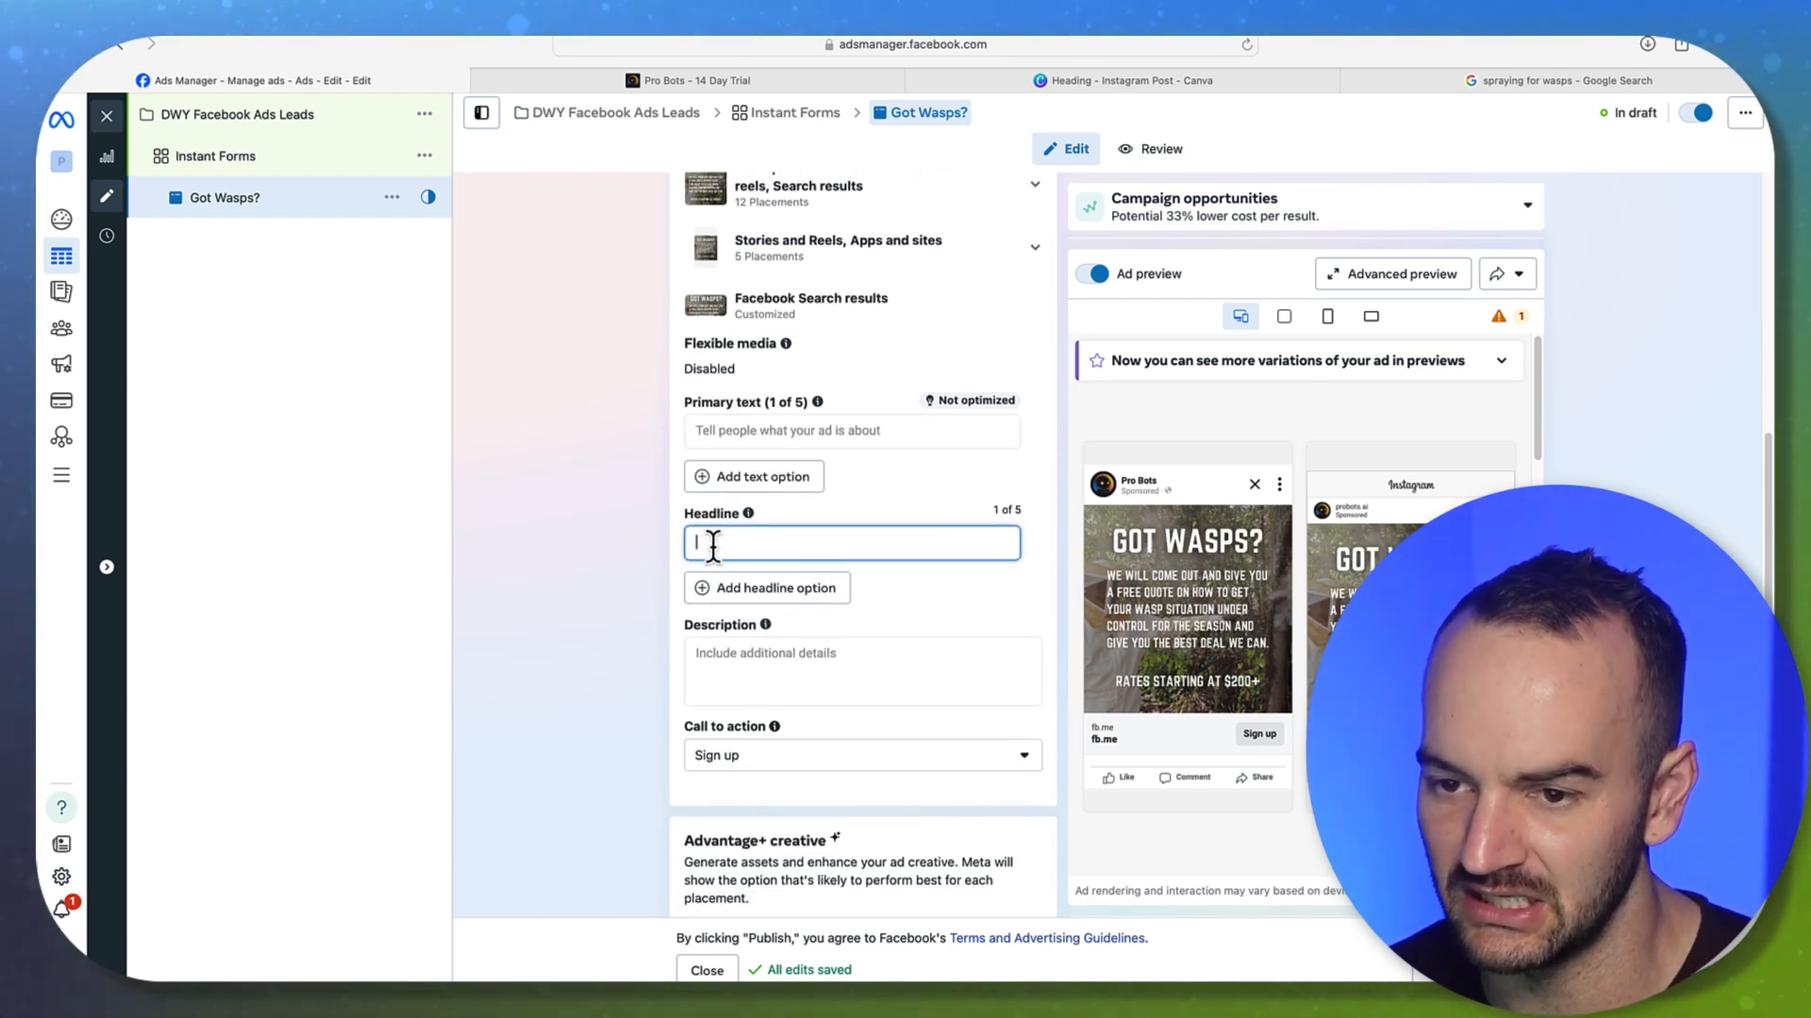
mouse_move(1201, 709)
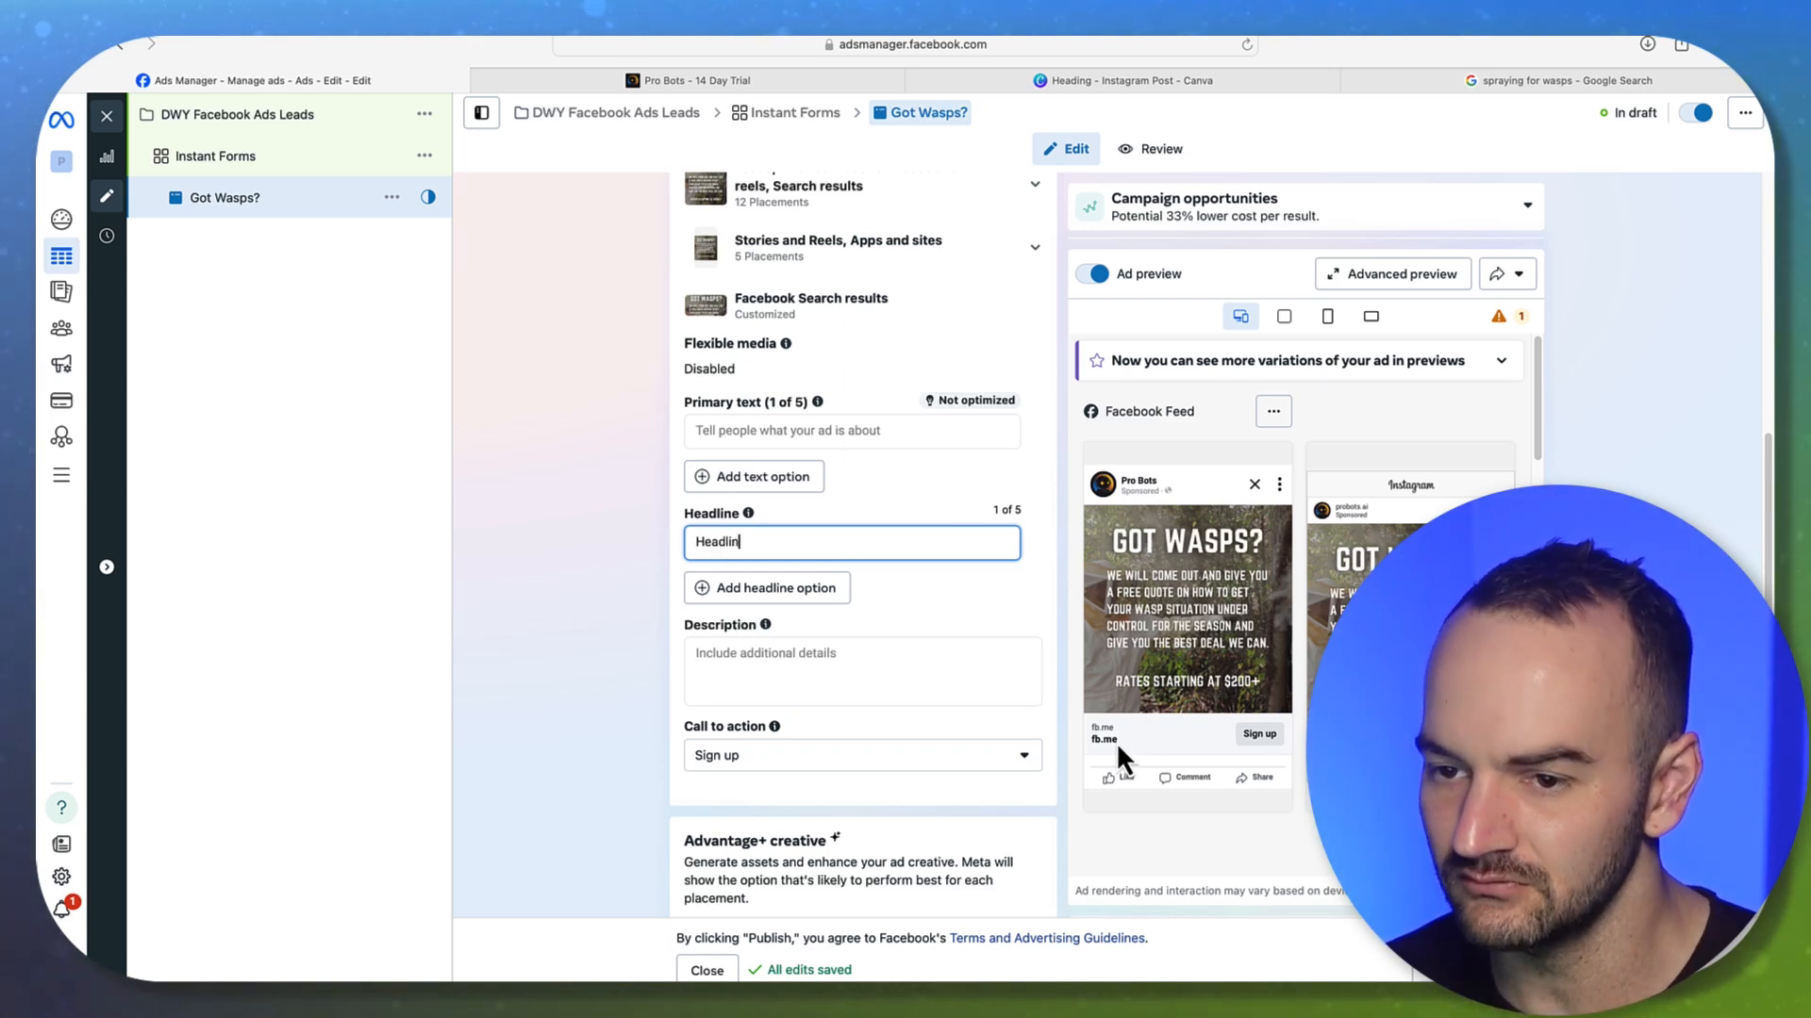
left_click(809, 674)
type("D")
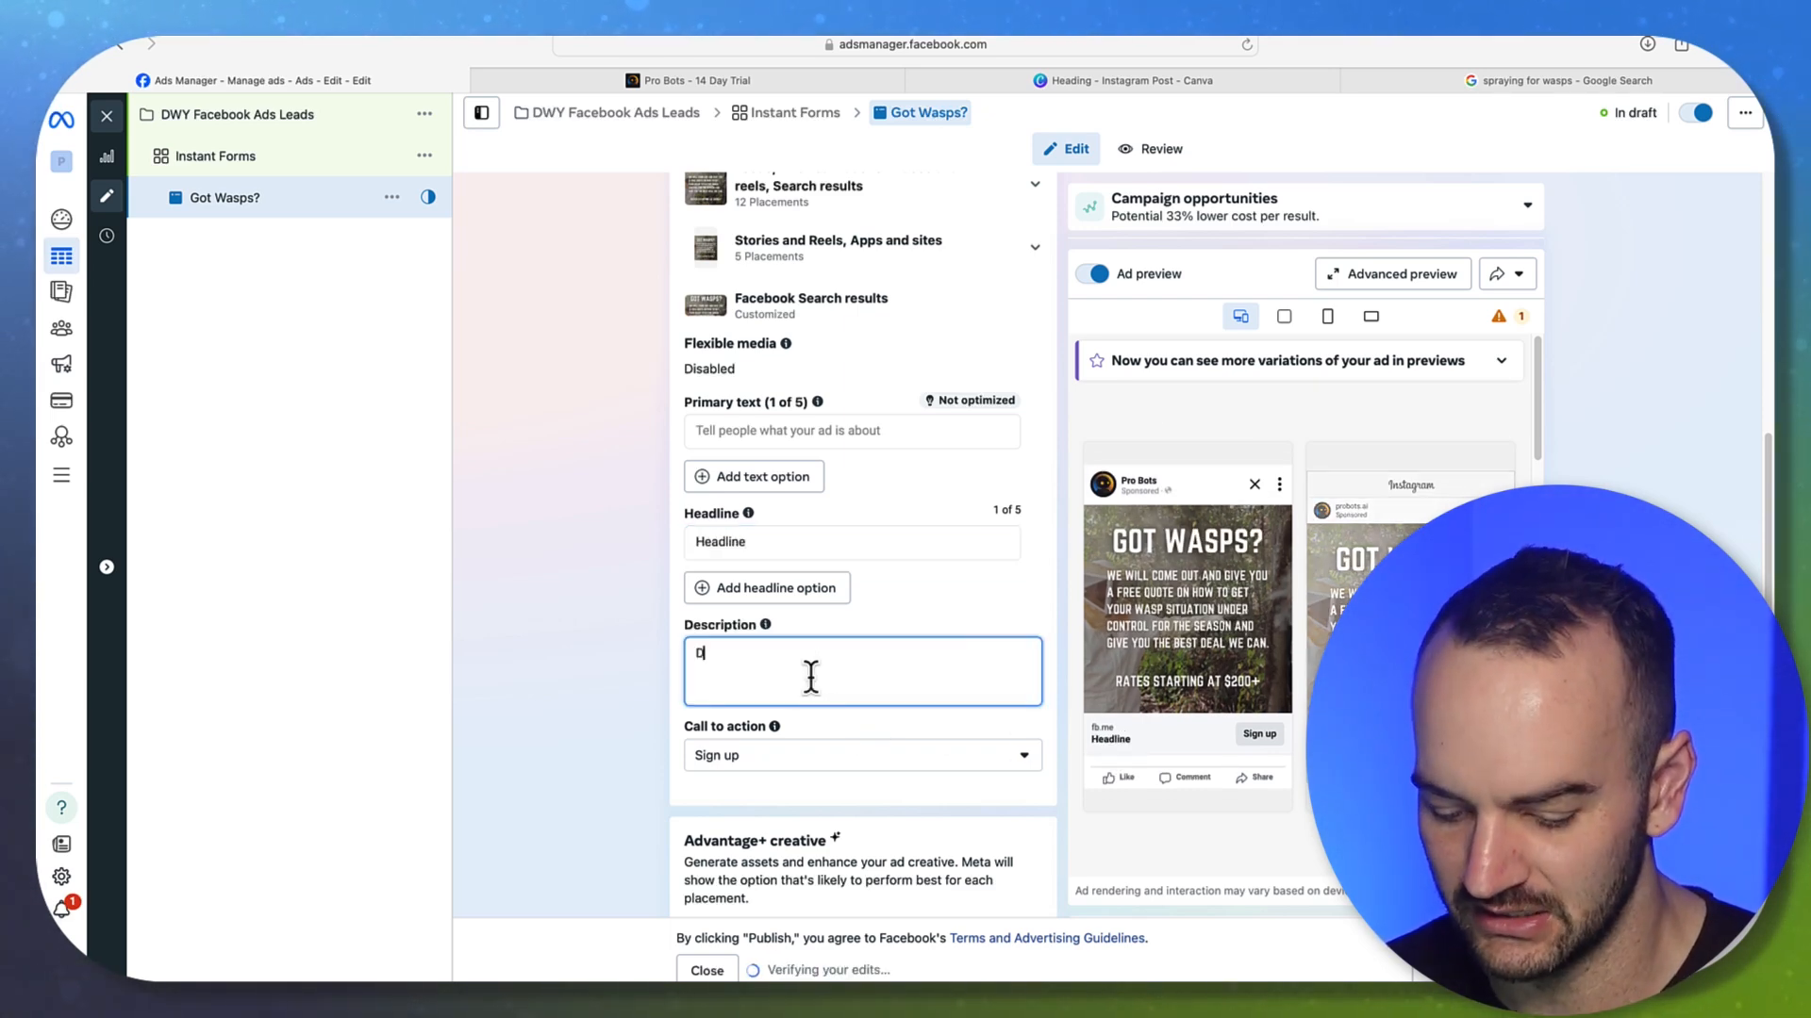
type("escription")
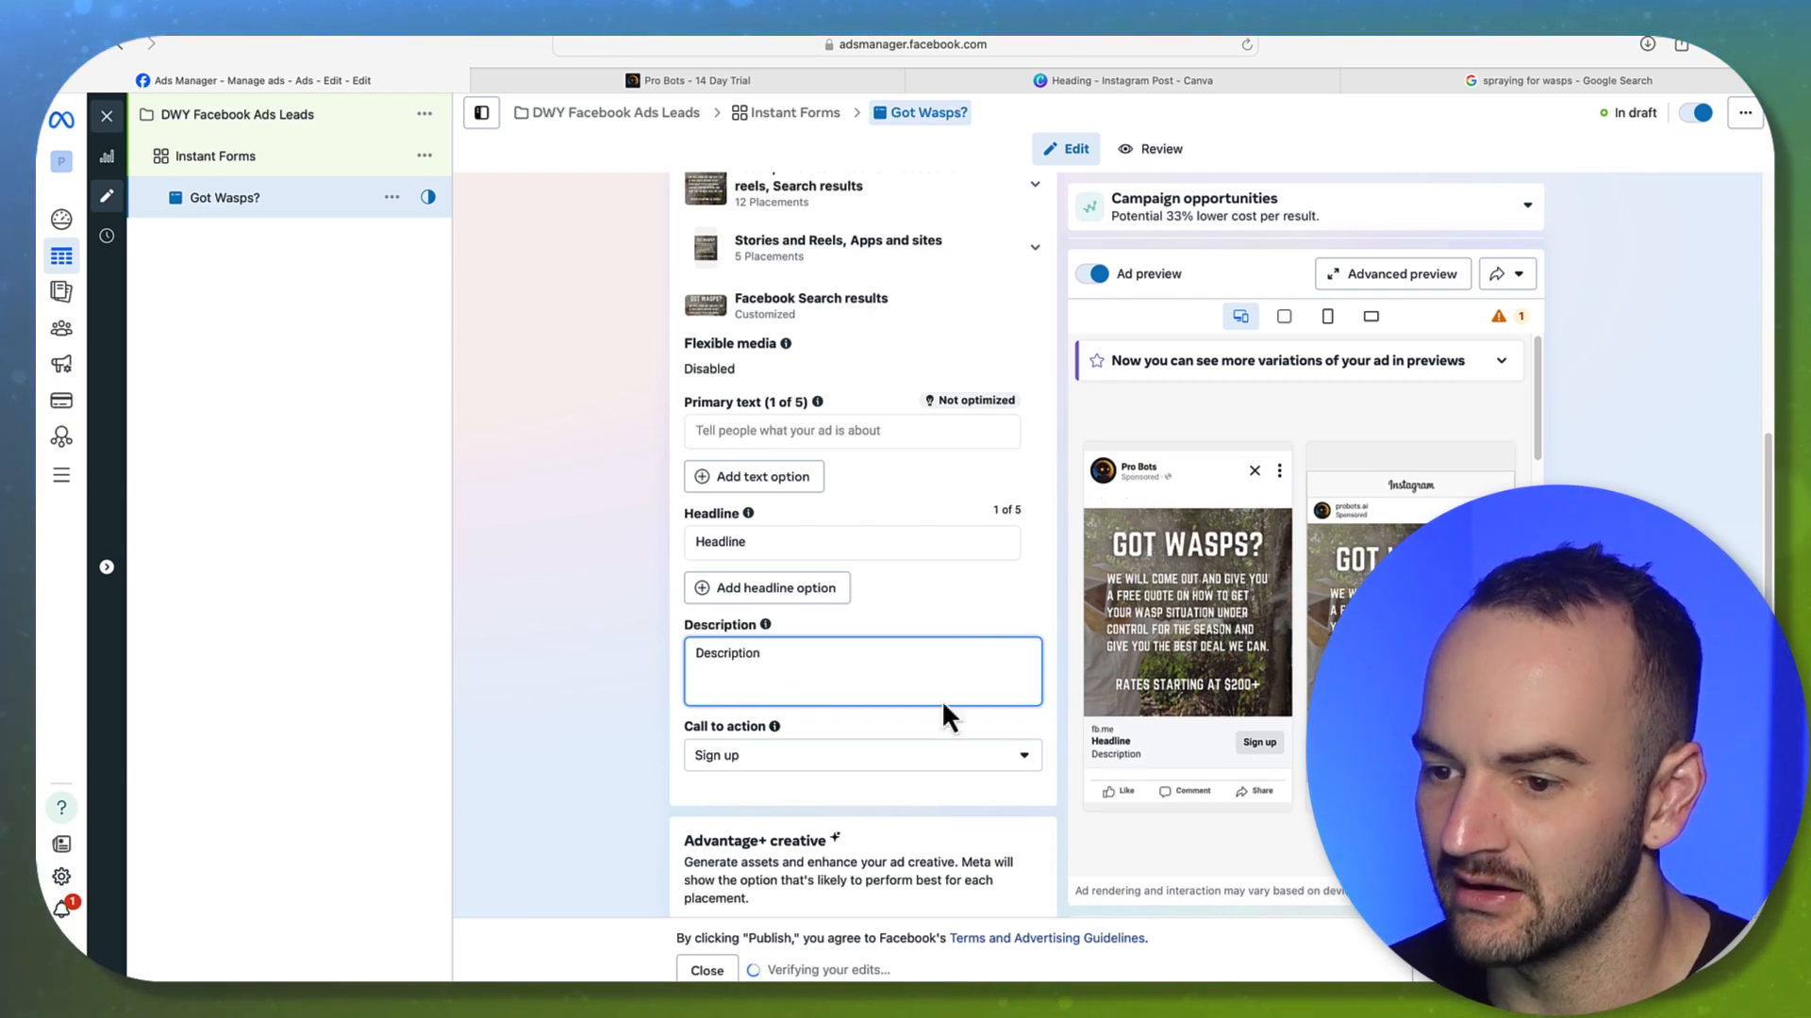
left_click(618, 642)
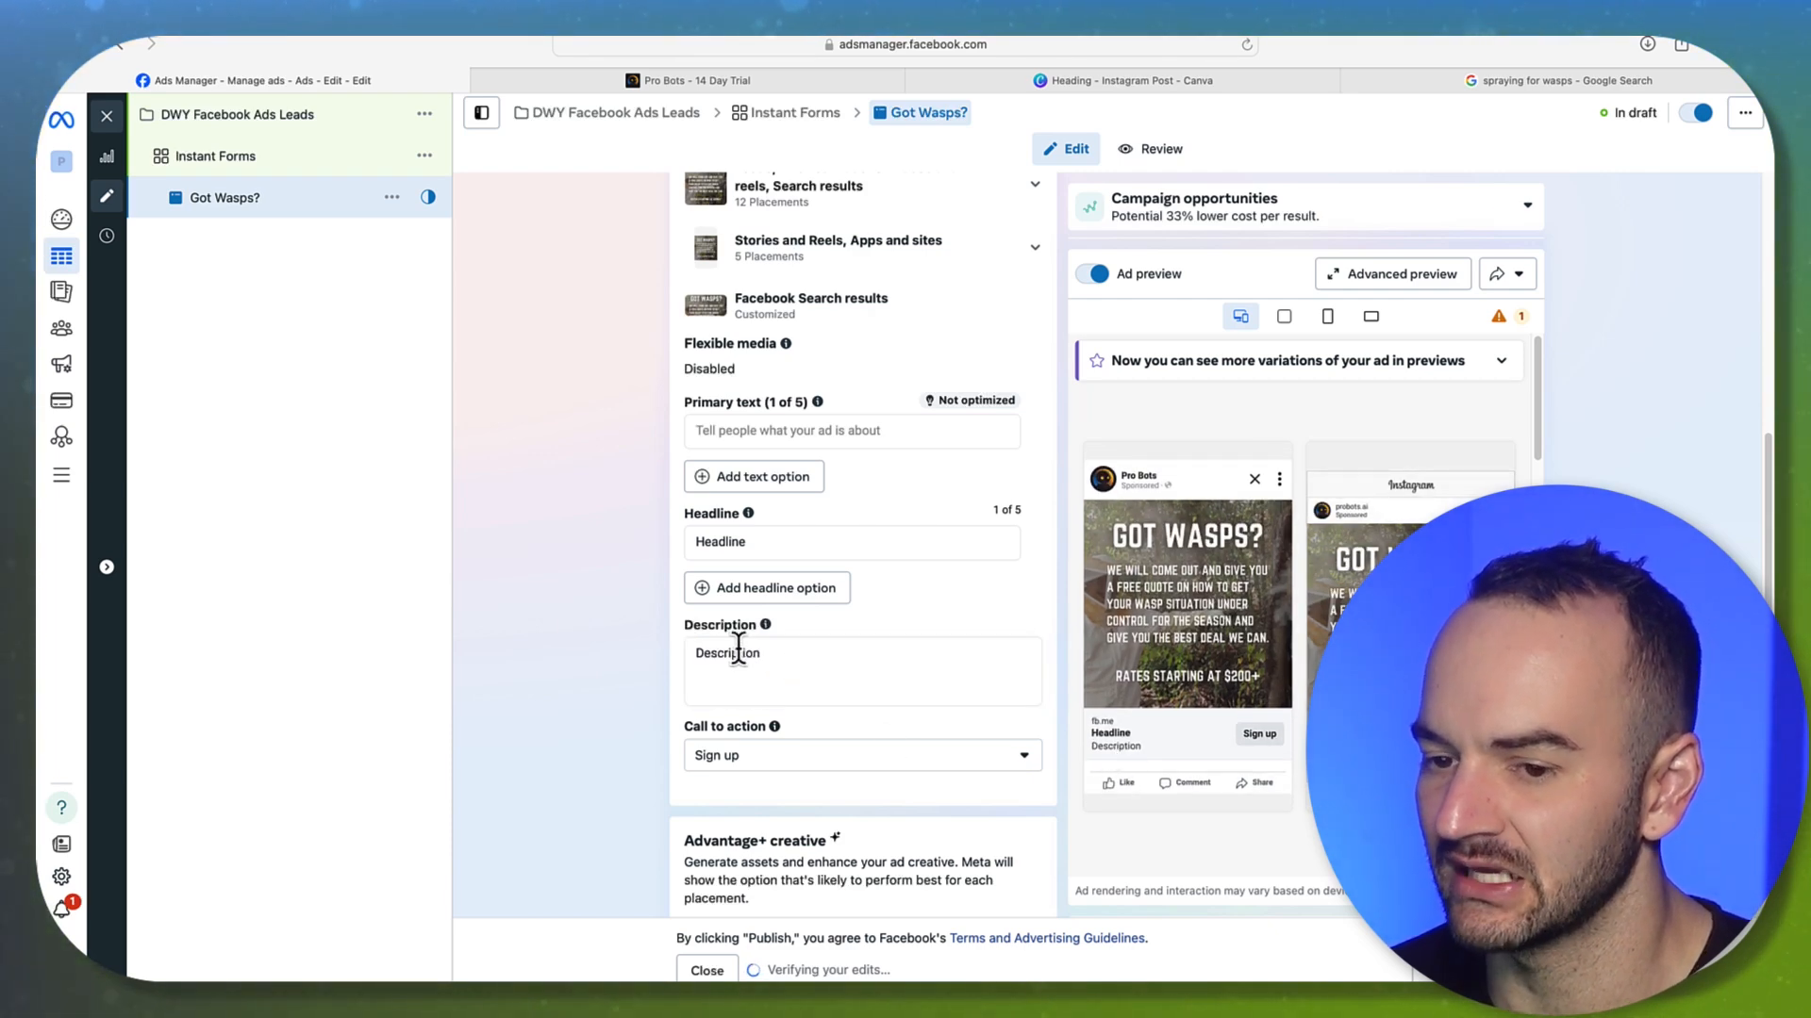
left_click(813, 660)
Replace the headline with 'Wasp Control in Dallas, TX'
left_click_drag(742, 544, 683, 544)
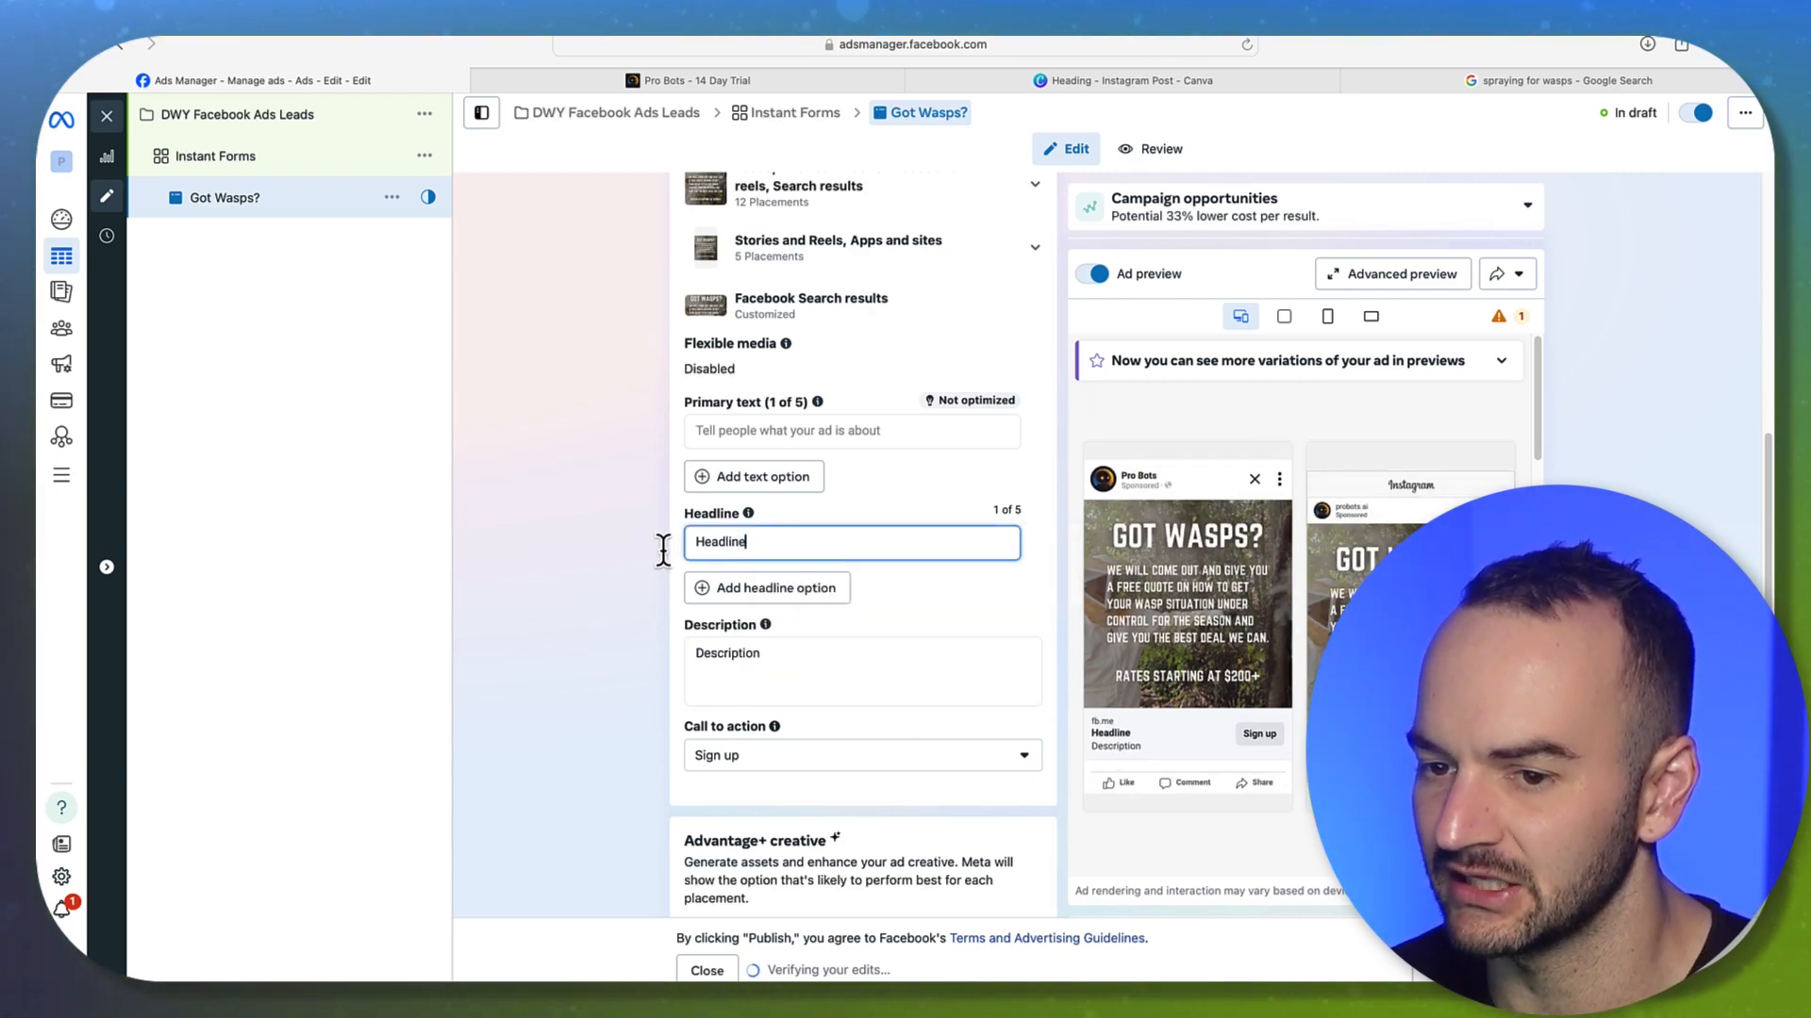
left_click_drag(829, 536, 680, 531)
type("Was")
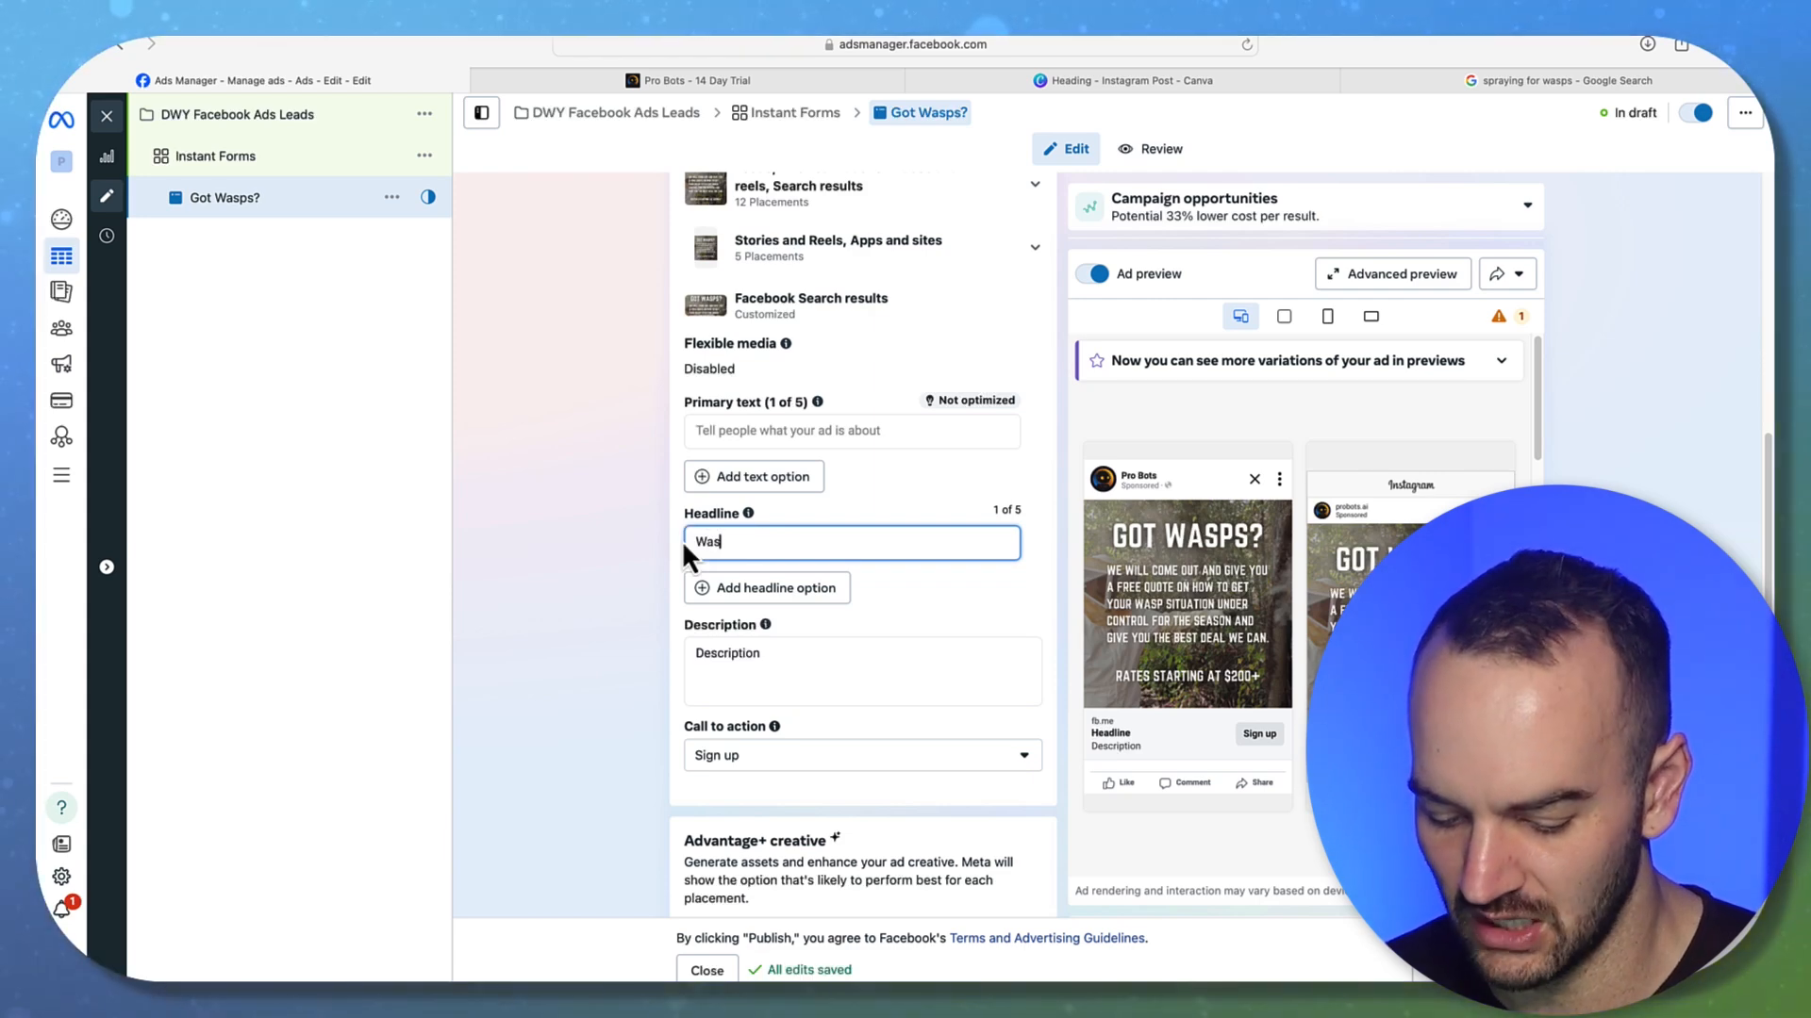
type("p Control for ")
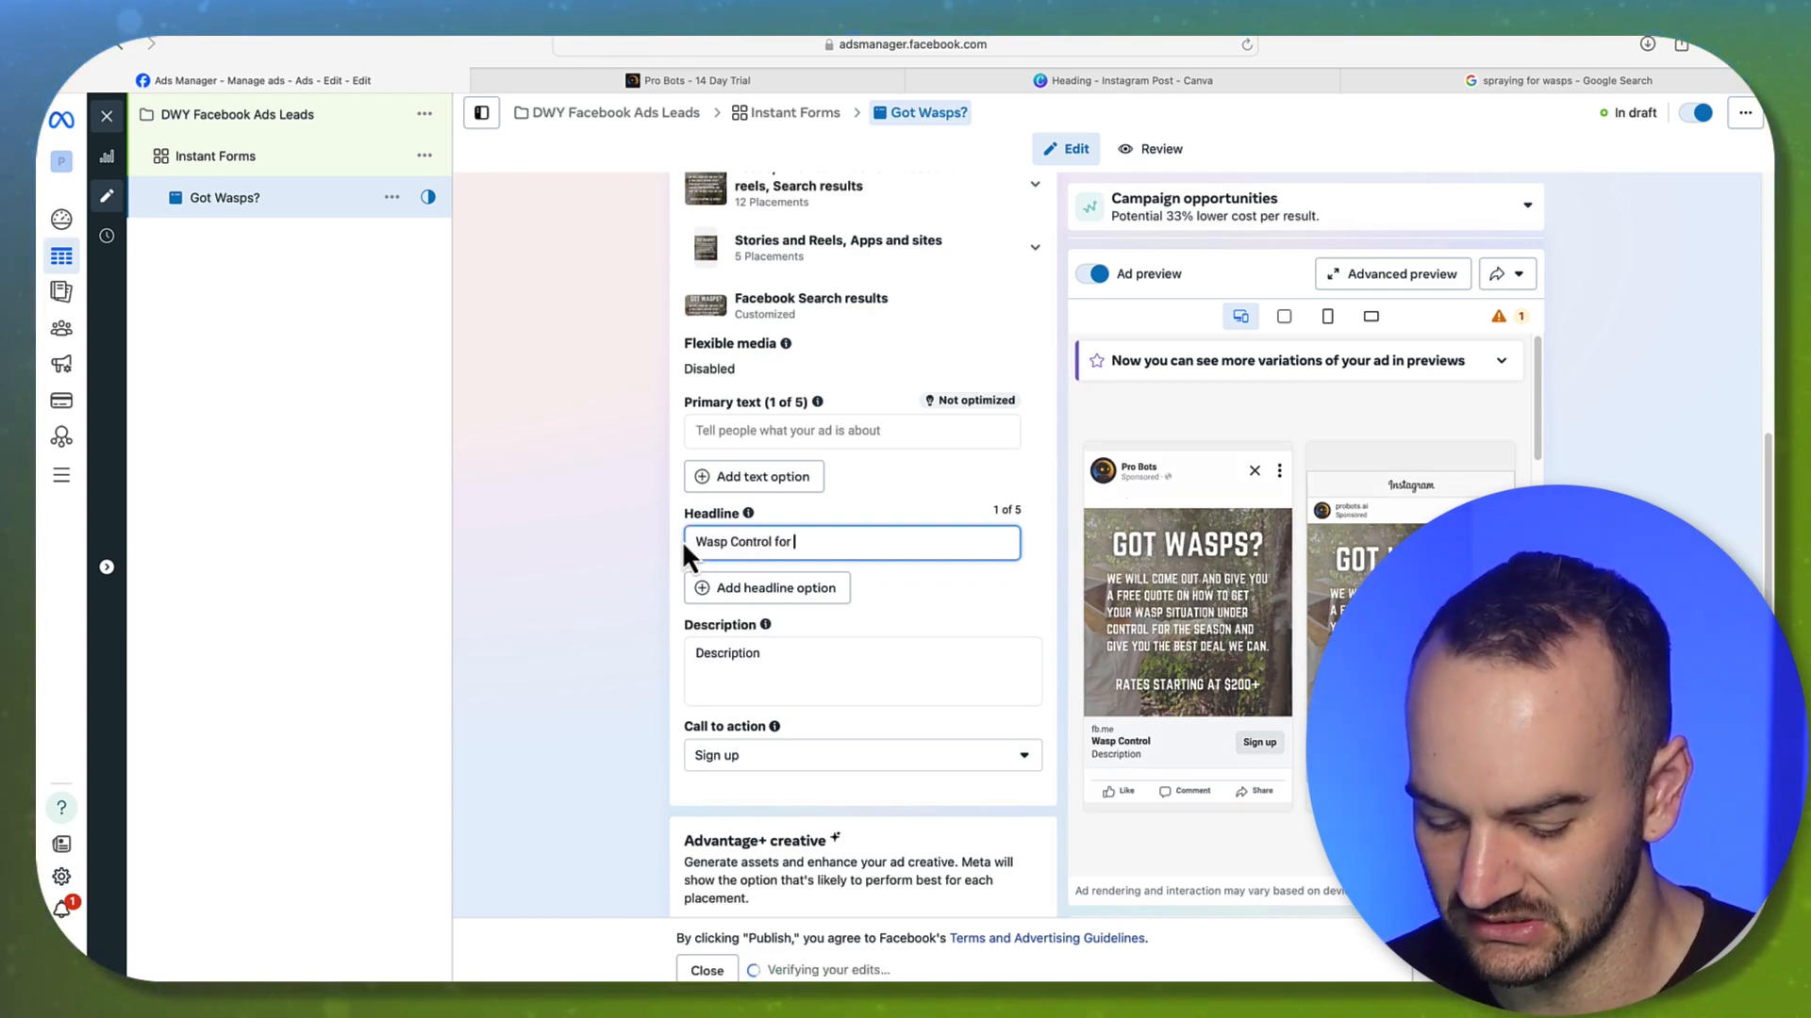
type("Dallas, TX Area")
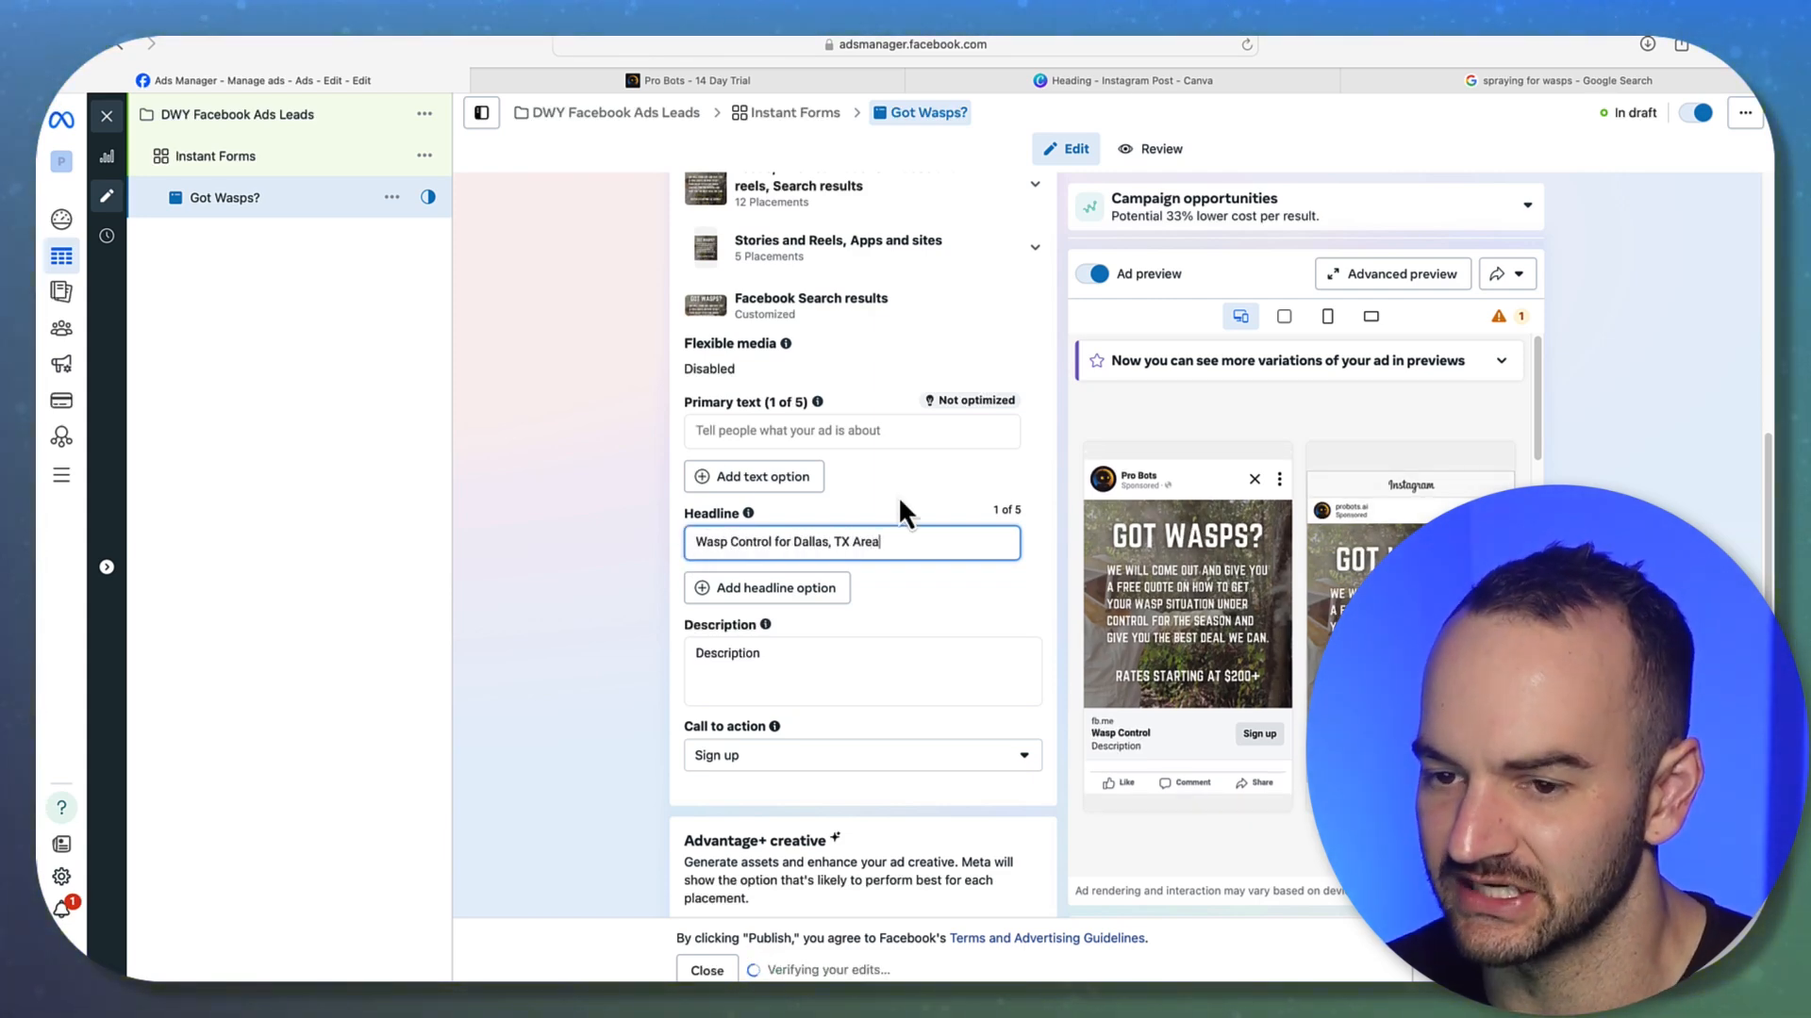
left_click(600, 567)
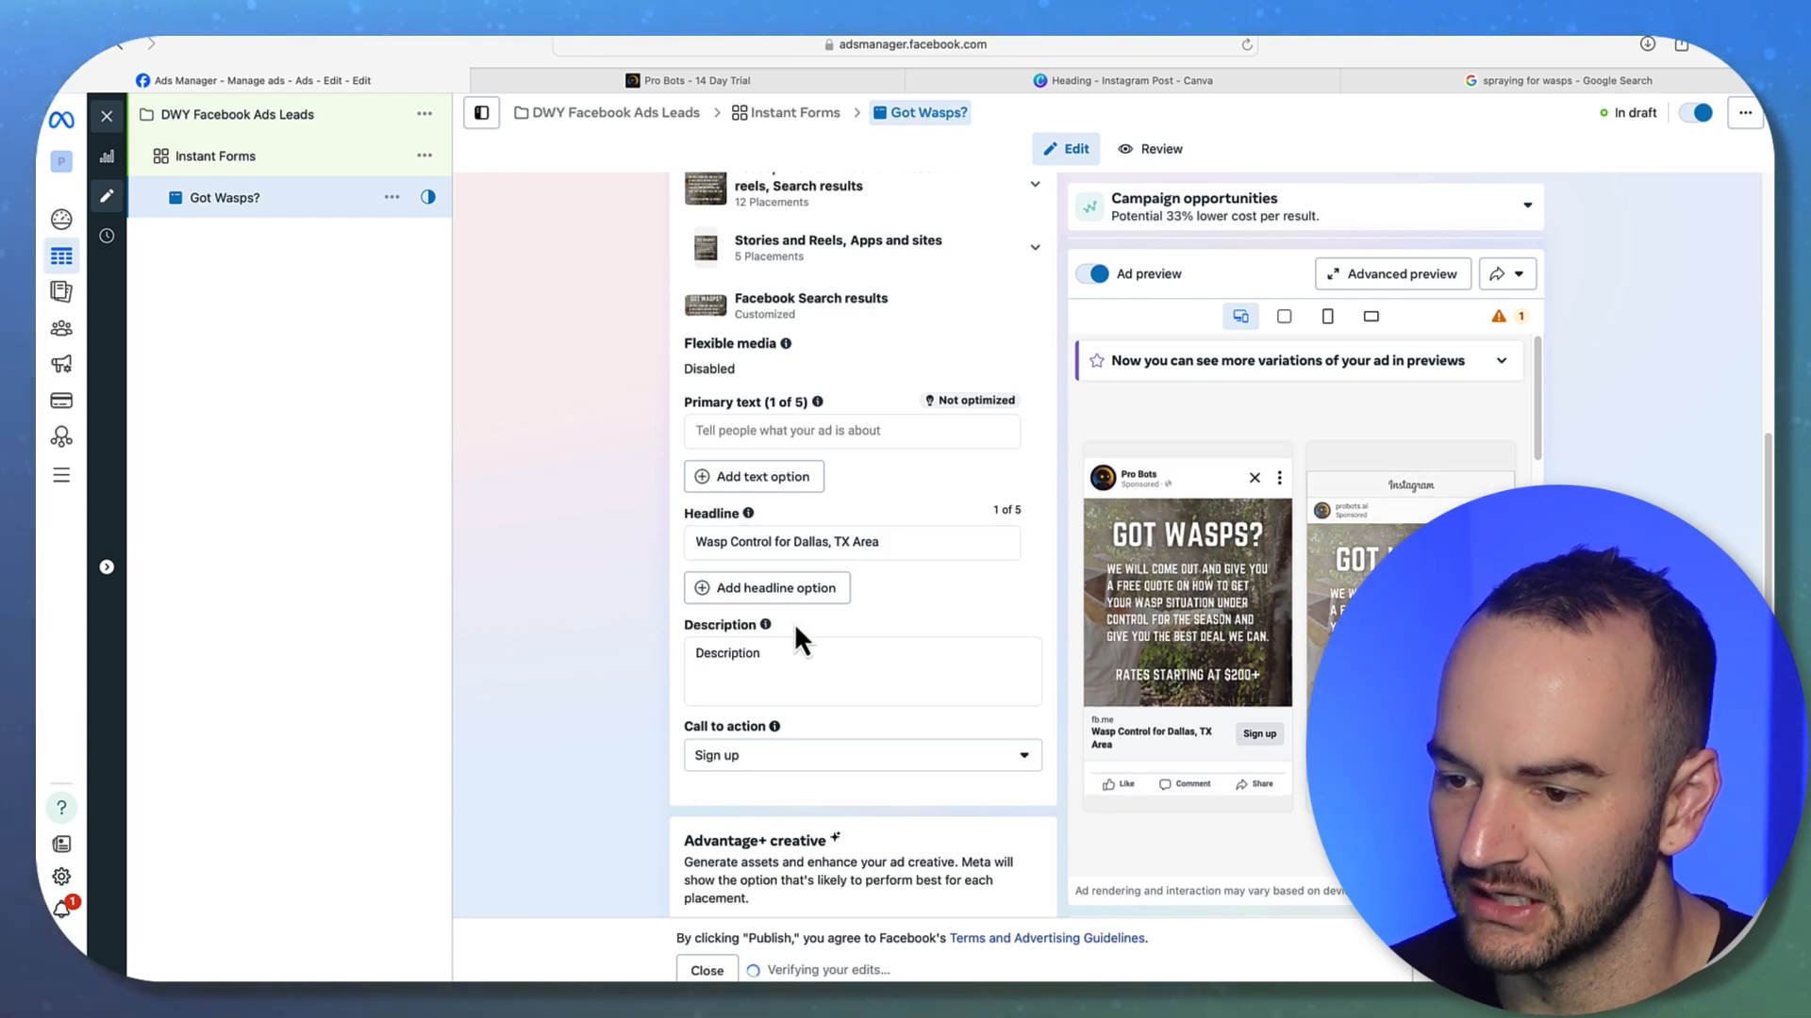
left_click(901, 544)
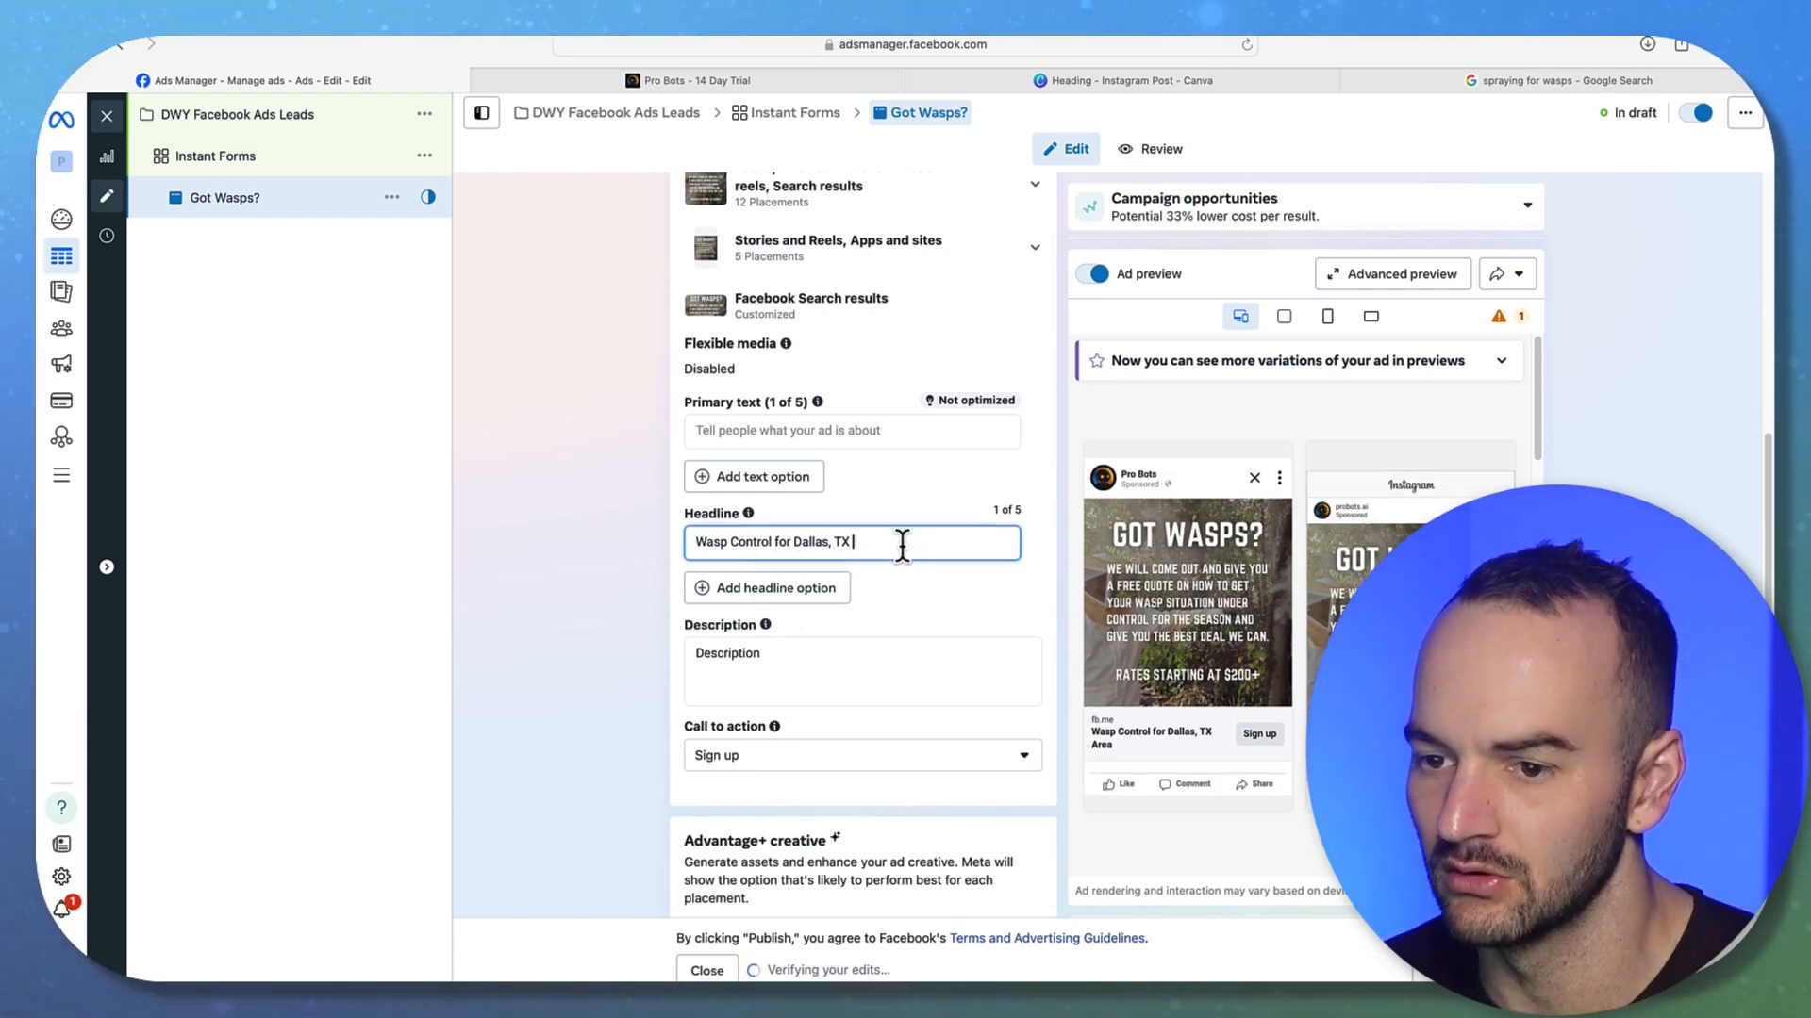
key("BackSpace")
double_click(777, 543)
type("in")
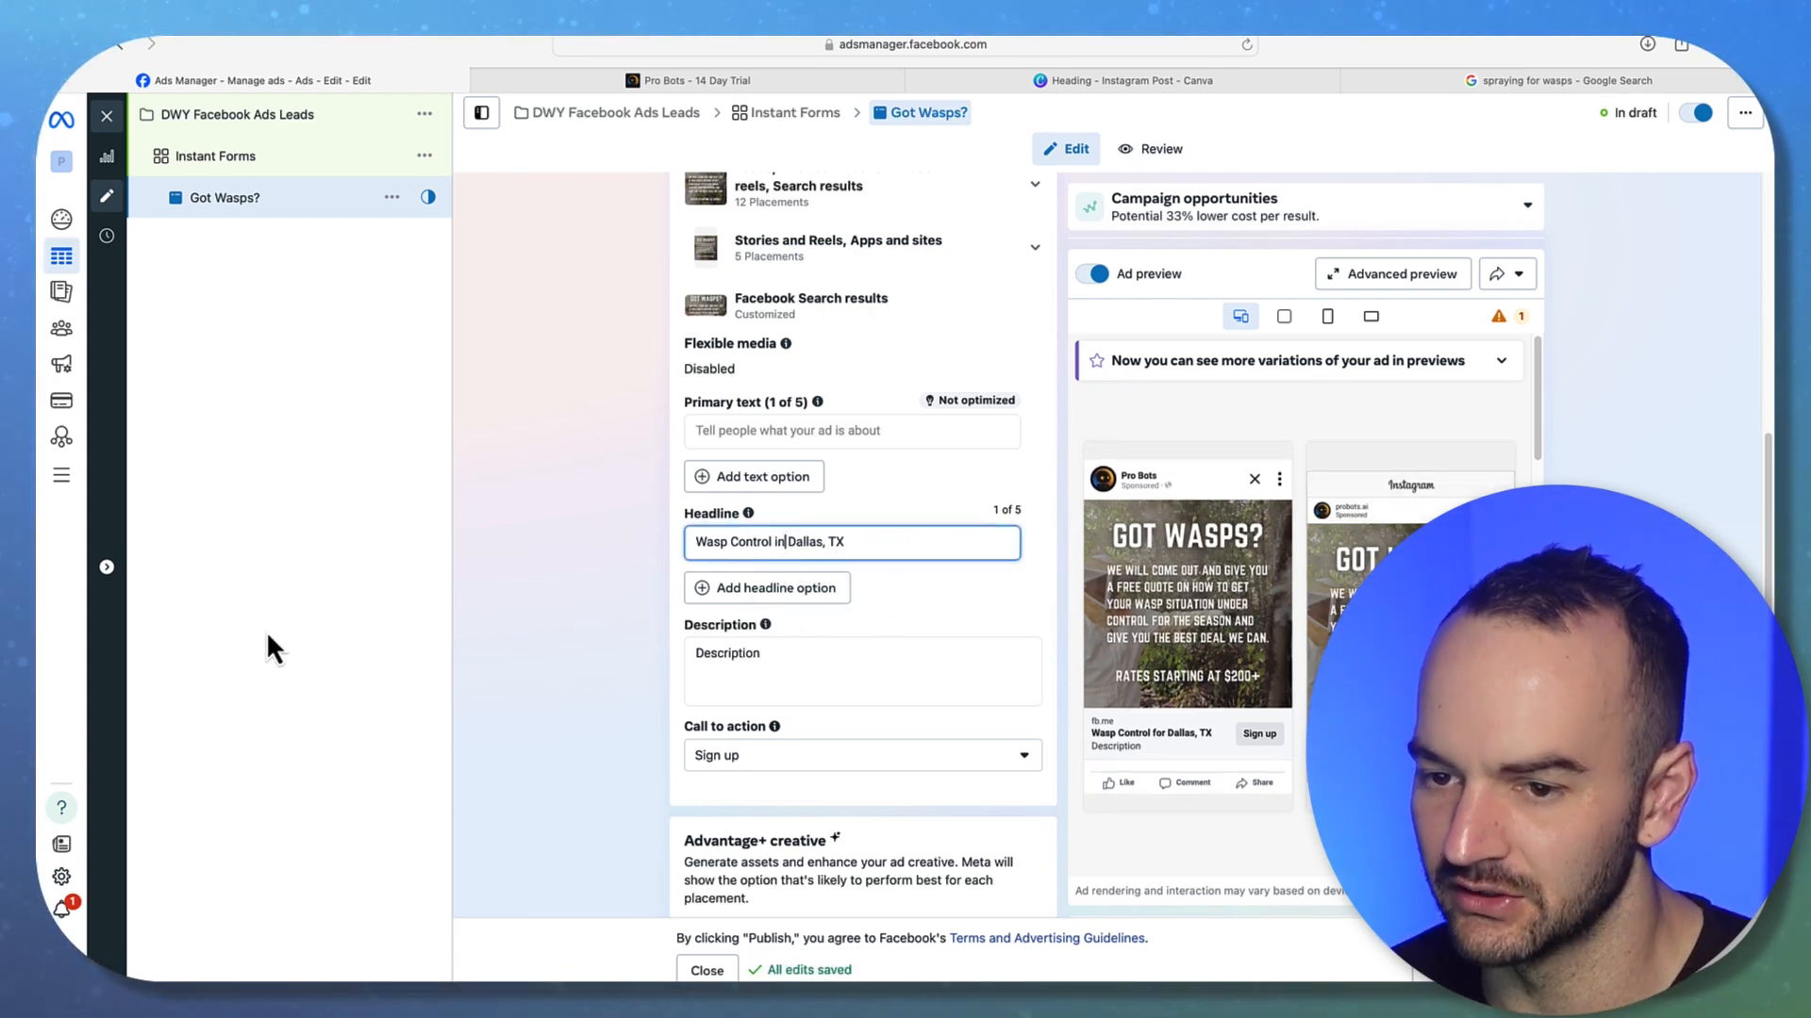
left_click(581, 562)
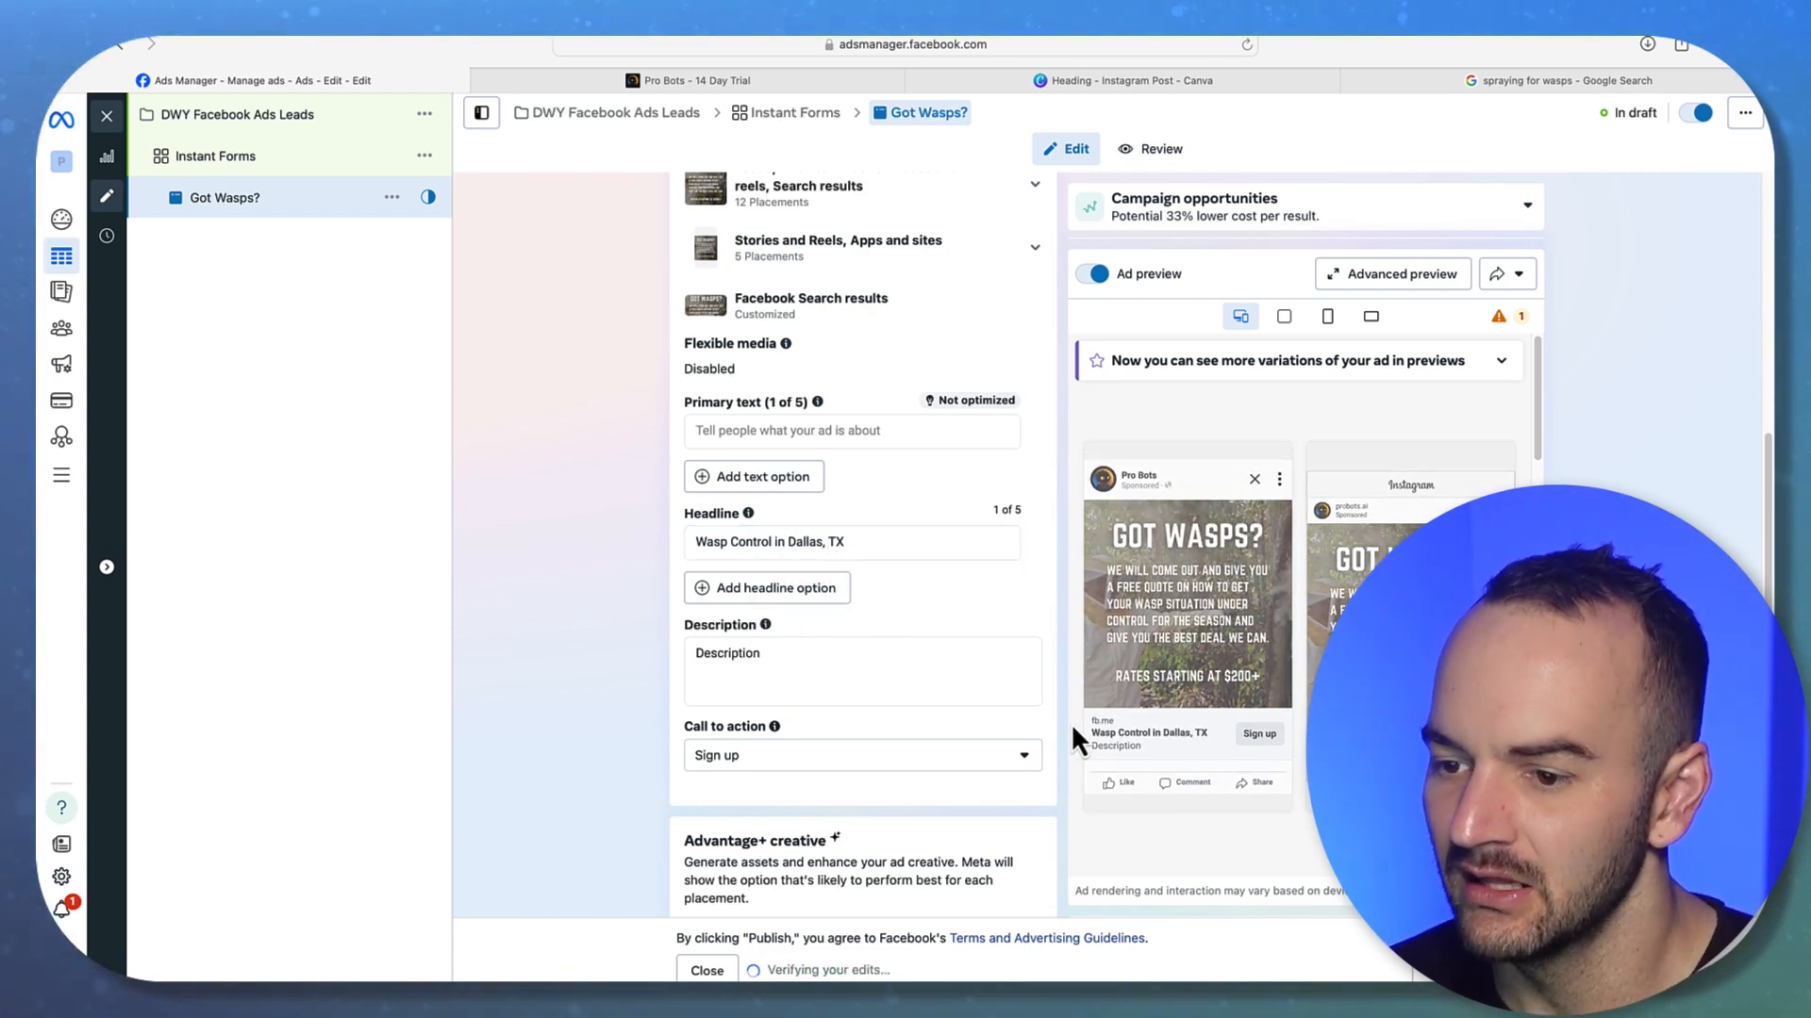
Check the finished headline text, then return to the Description field
mouse_move(1141, 743)
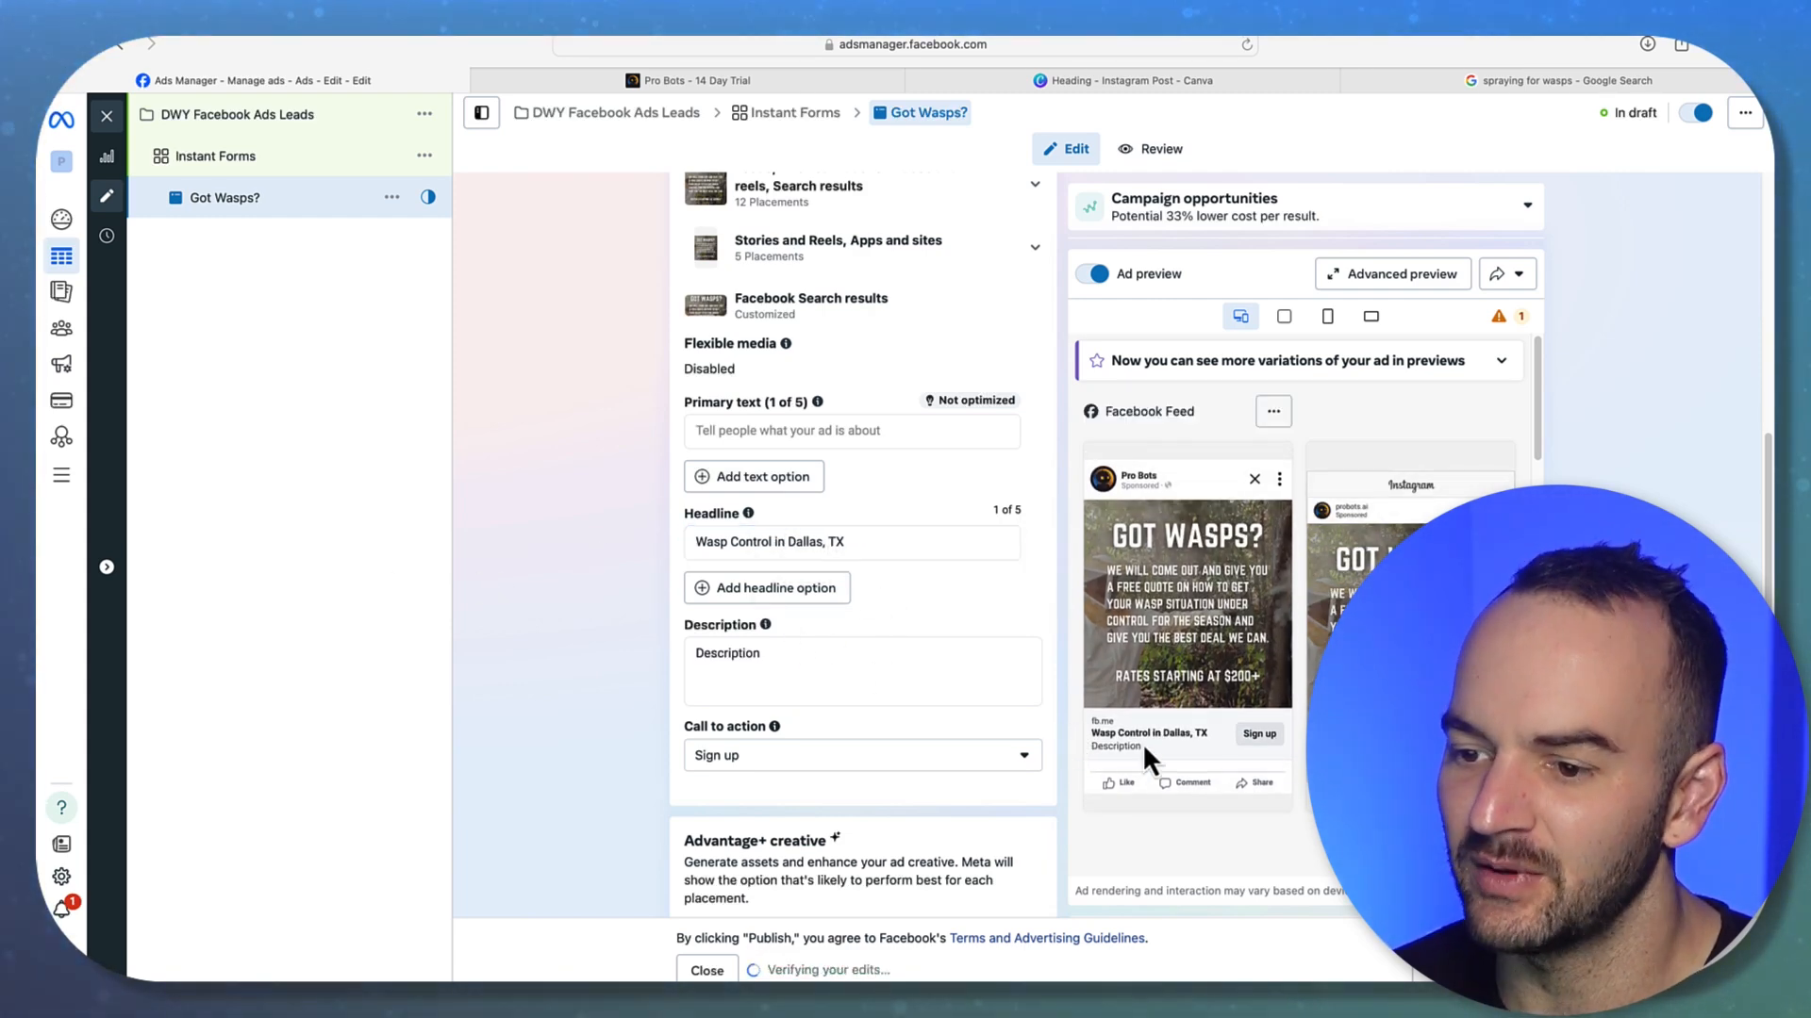
left_click(815, 543)
mouse_move(1156, 534)
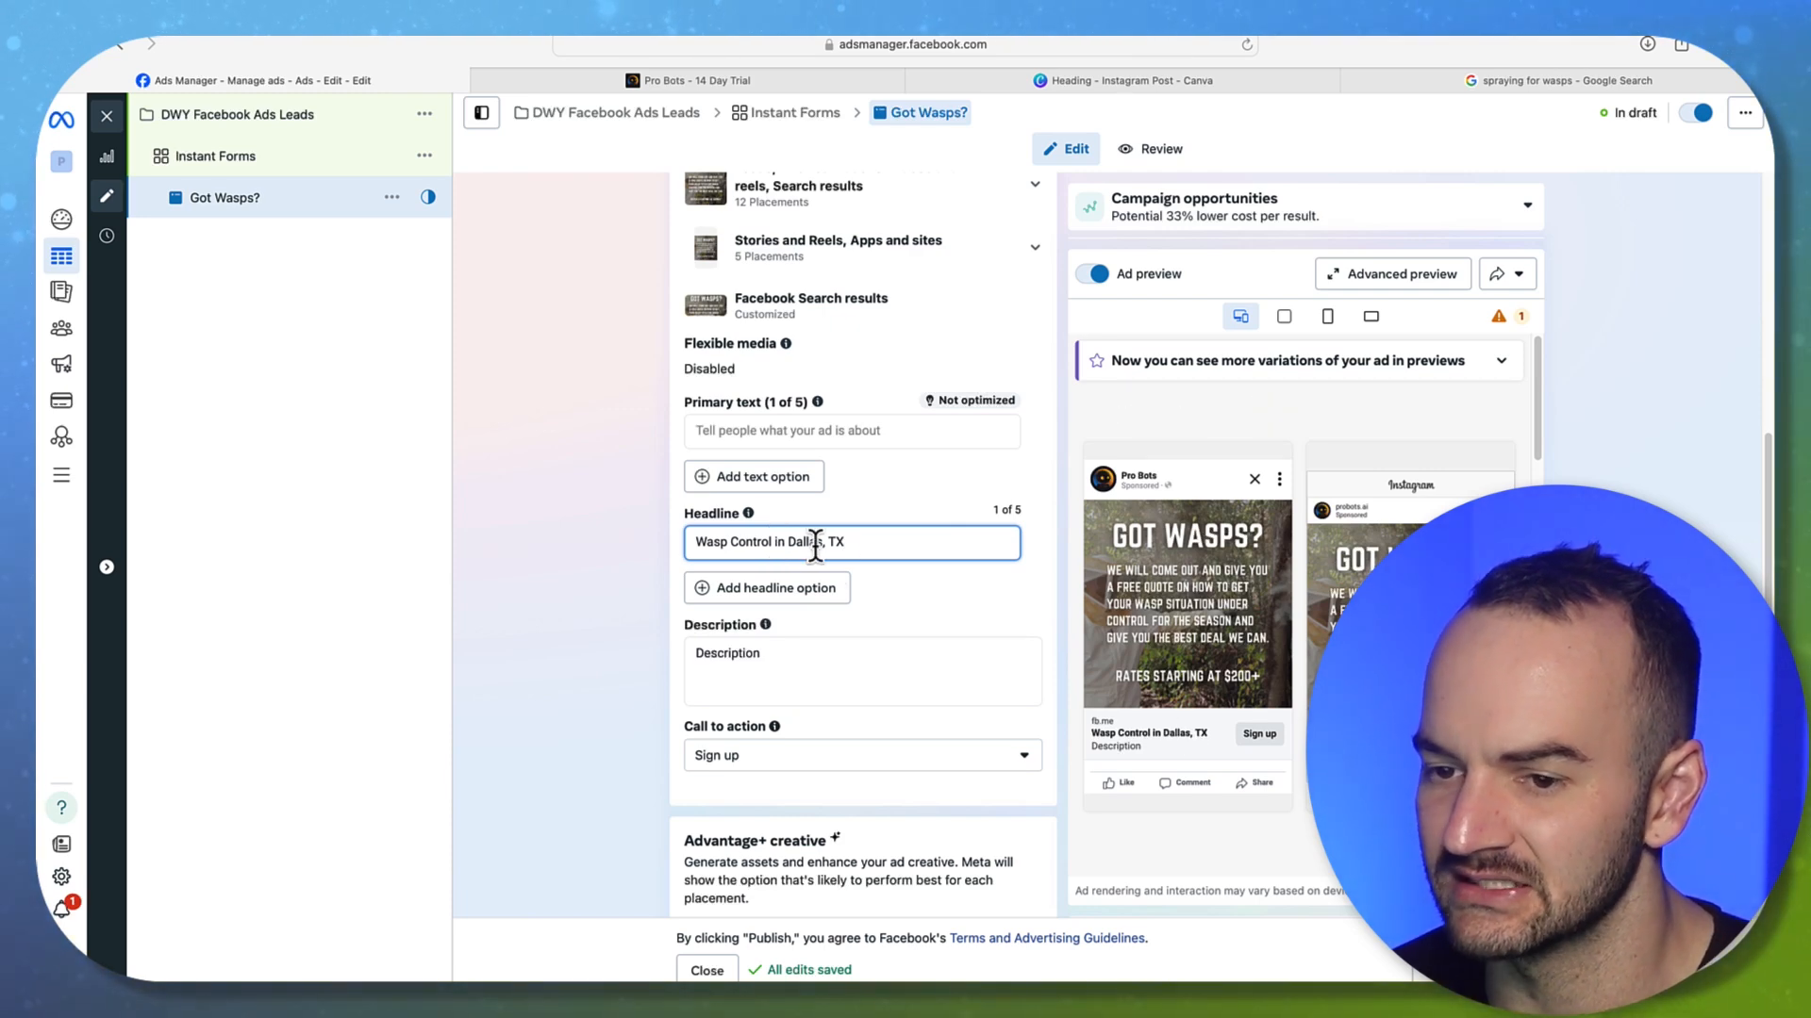
key("super+a")
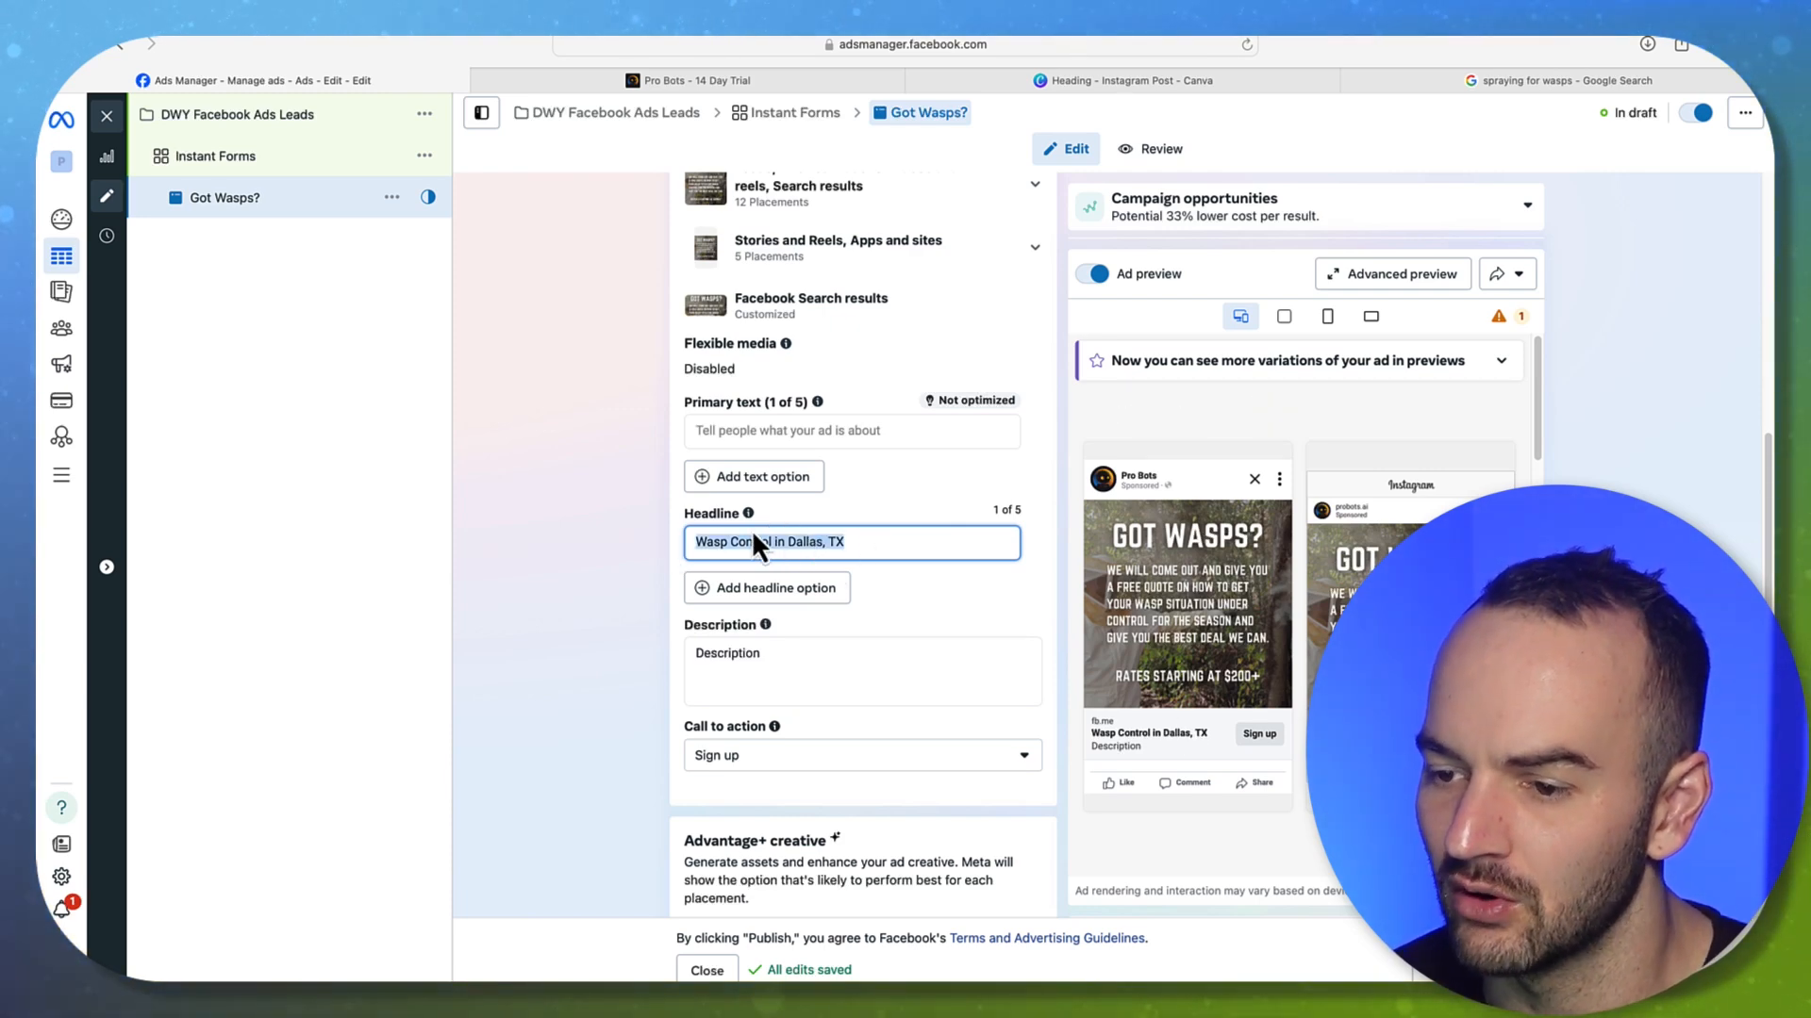
left_click(879, 547)
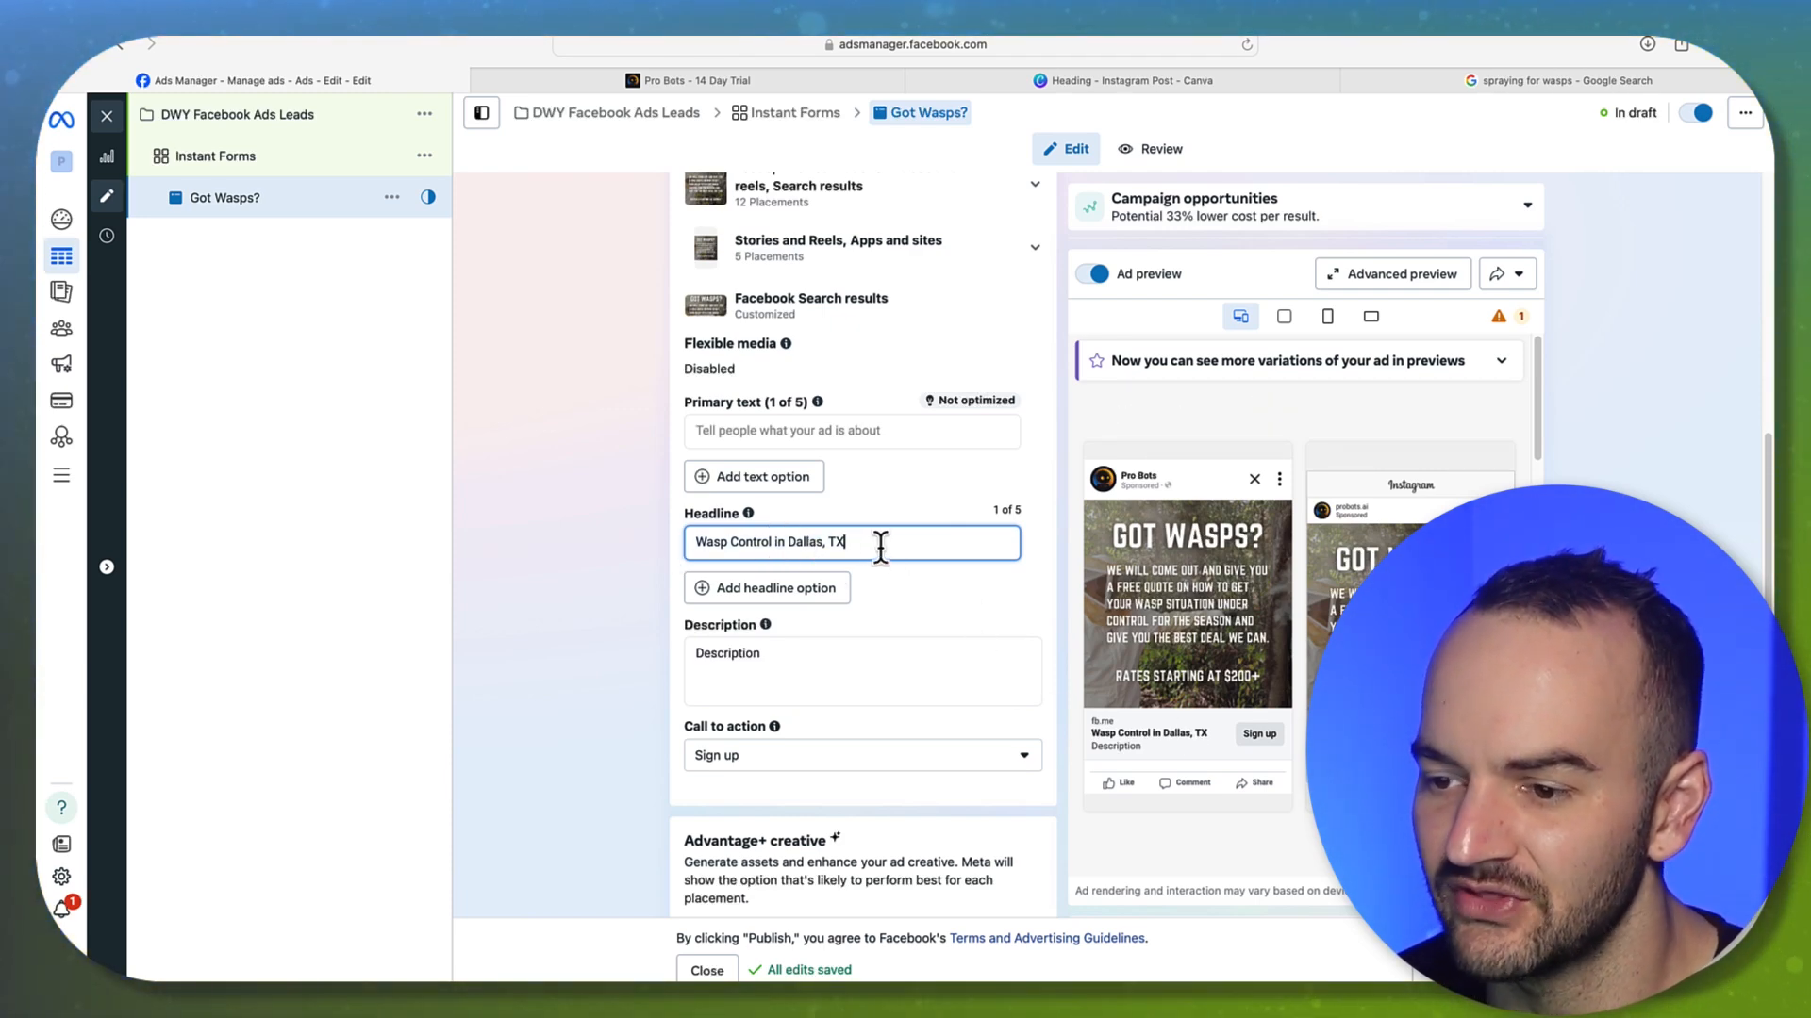
left_click_drag(883, 543, 708, 539)
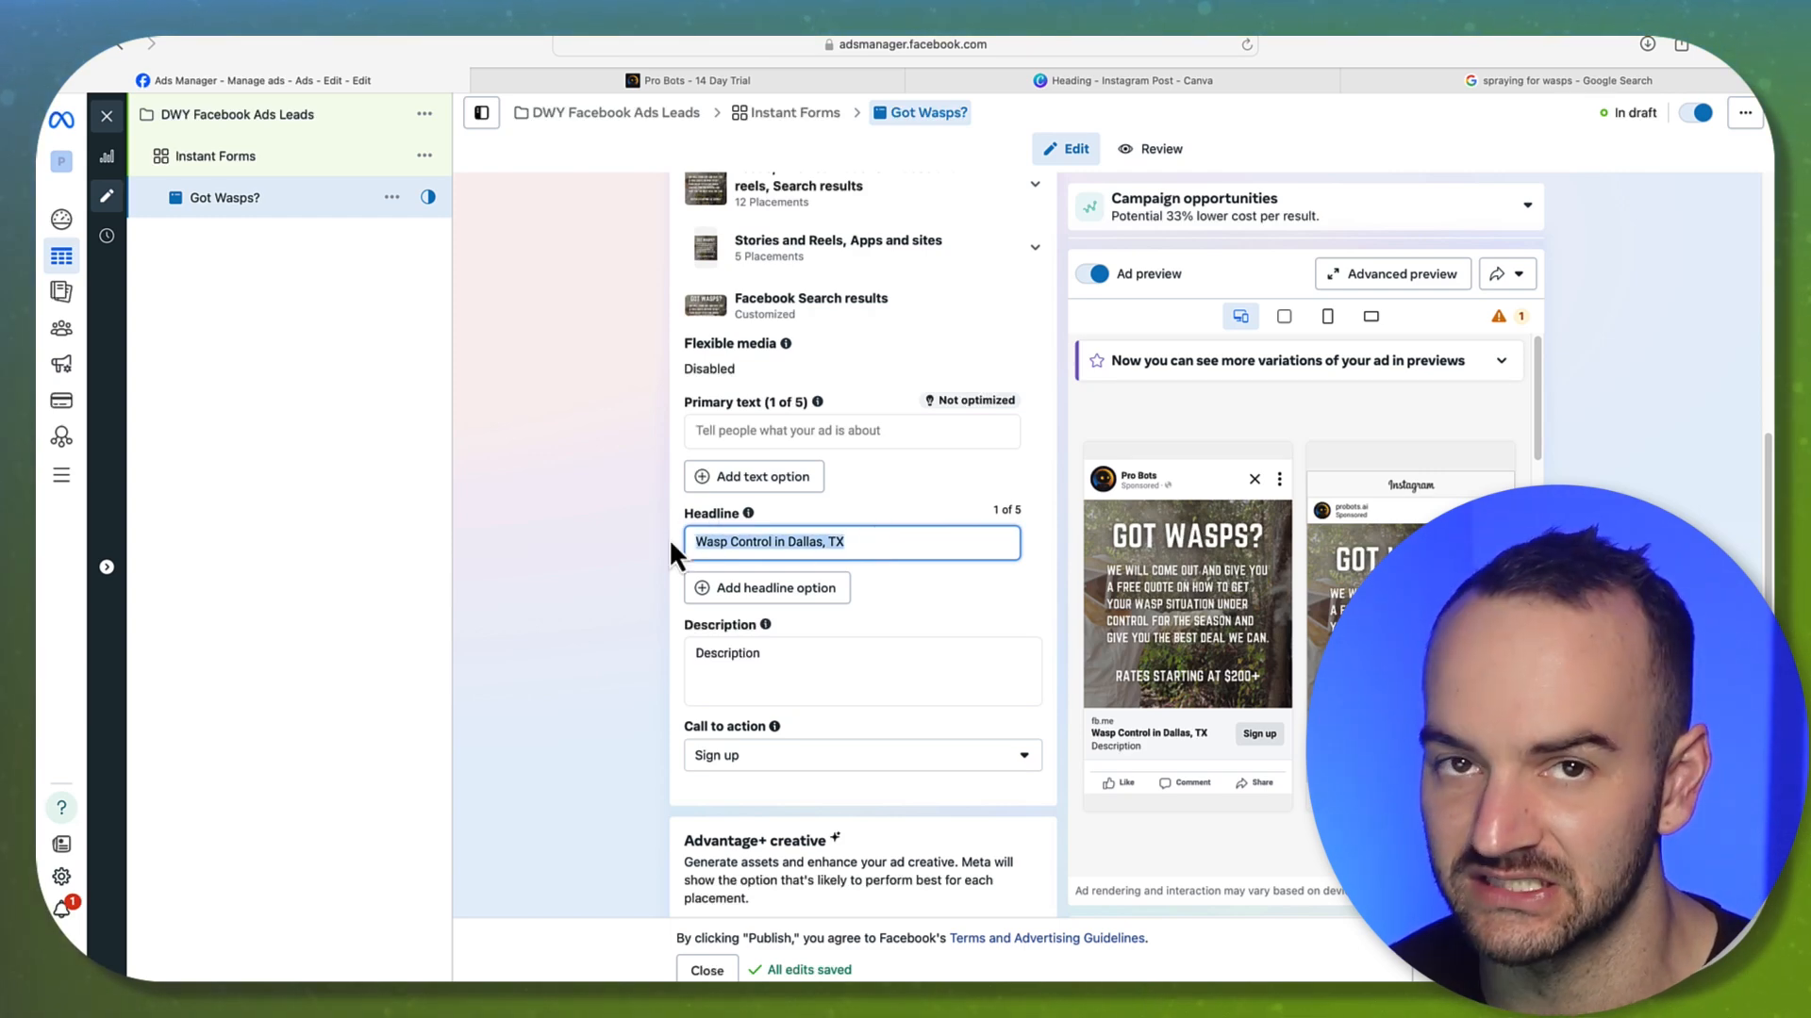
left_click(775, 543)
left_click_drag(887, 504, 623, 526)
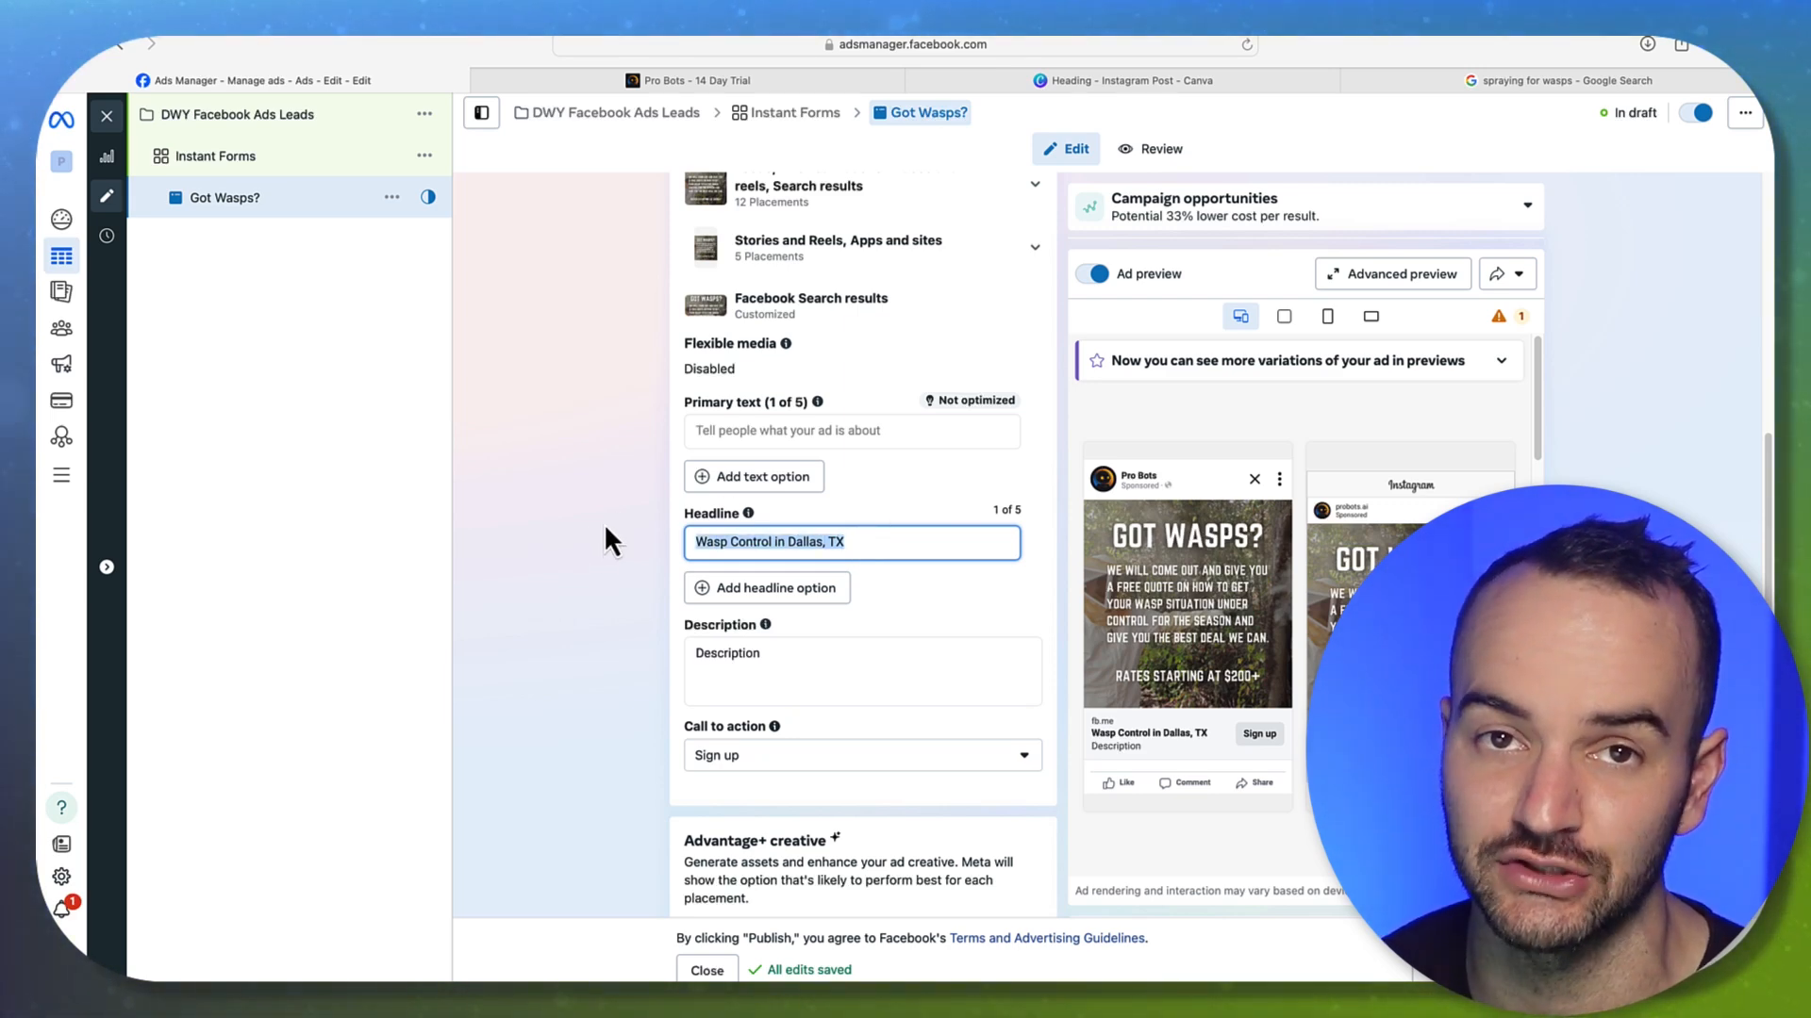
left_click(827, 572)
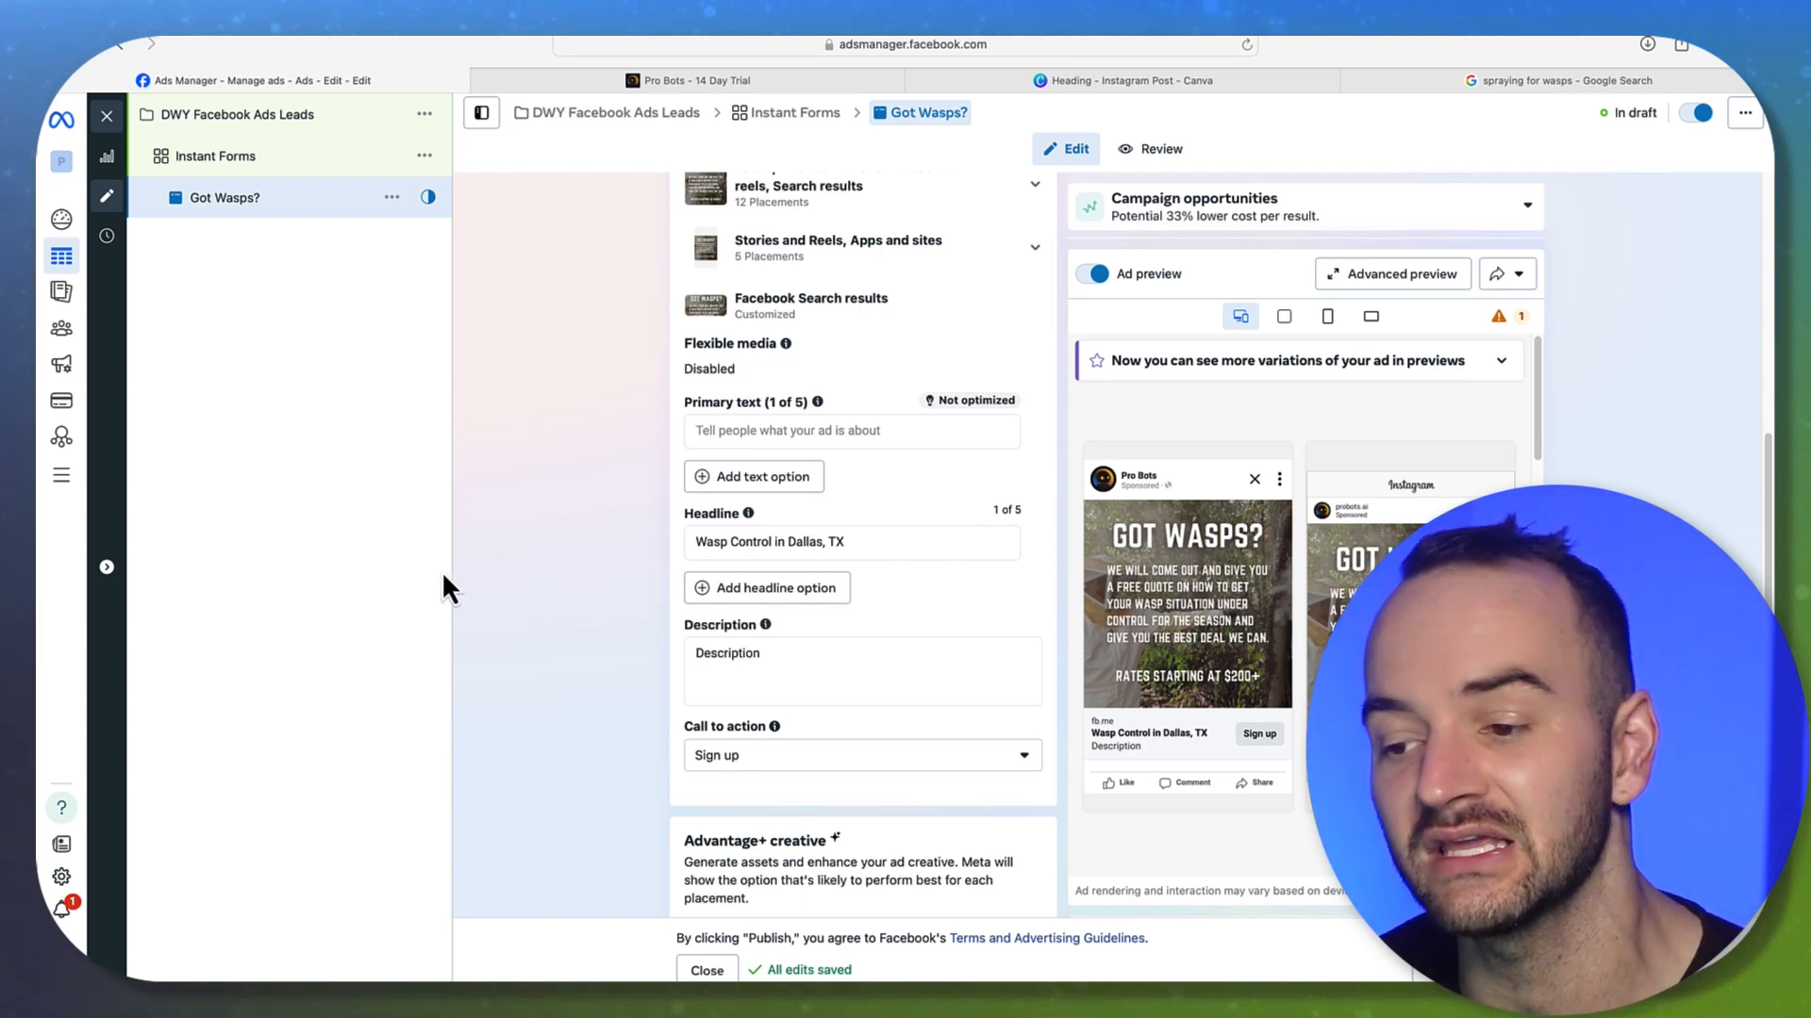
left_click(762, 671)
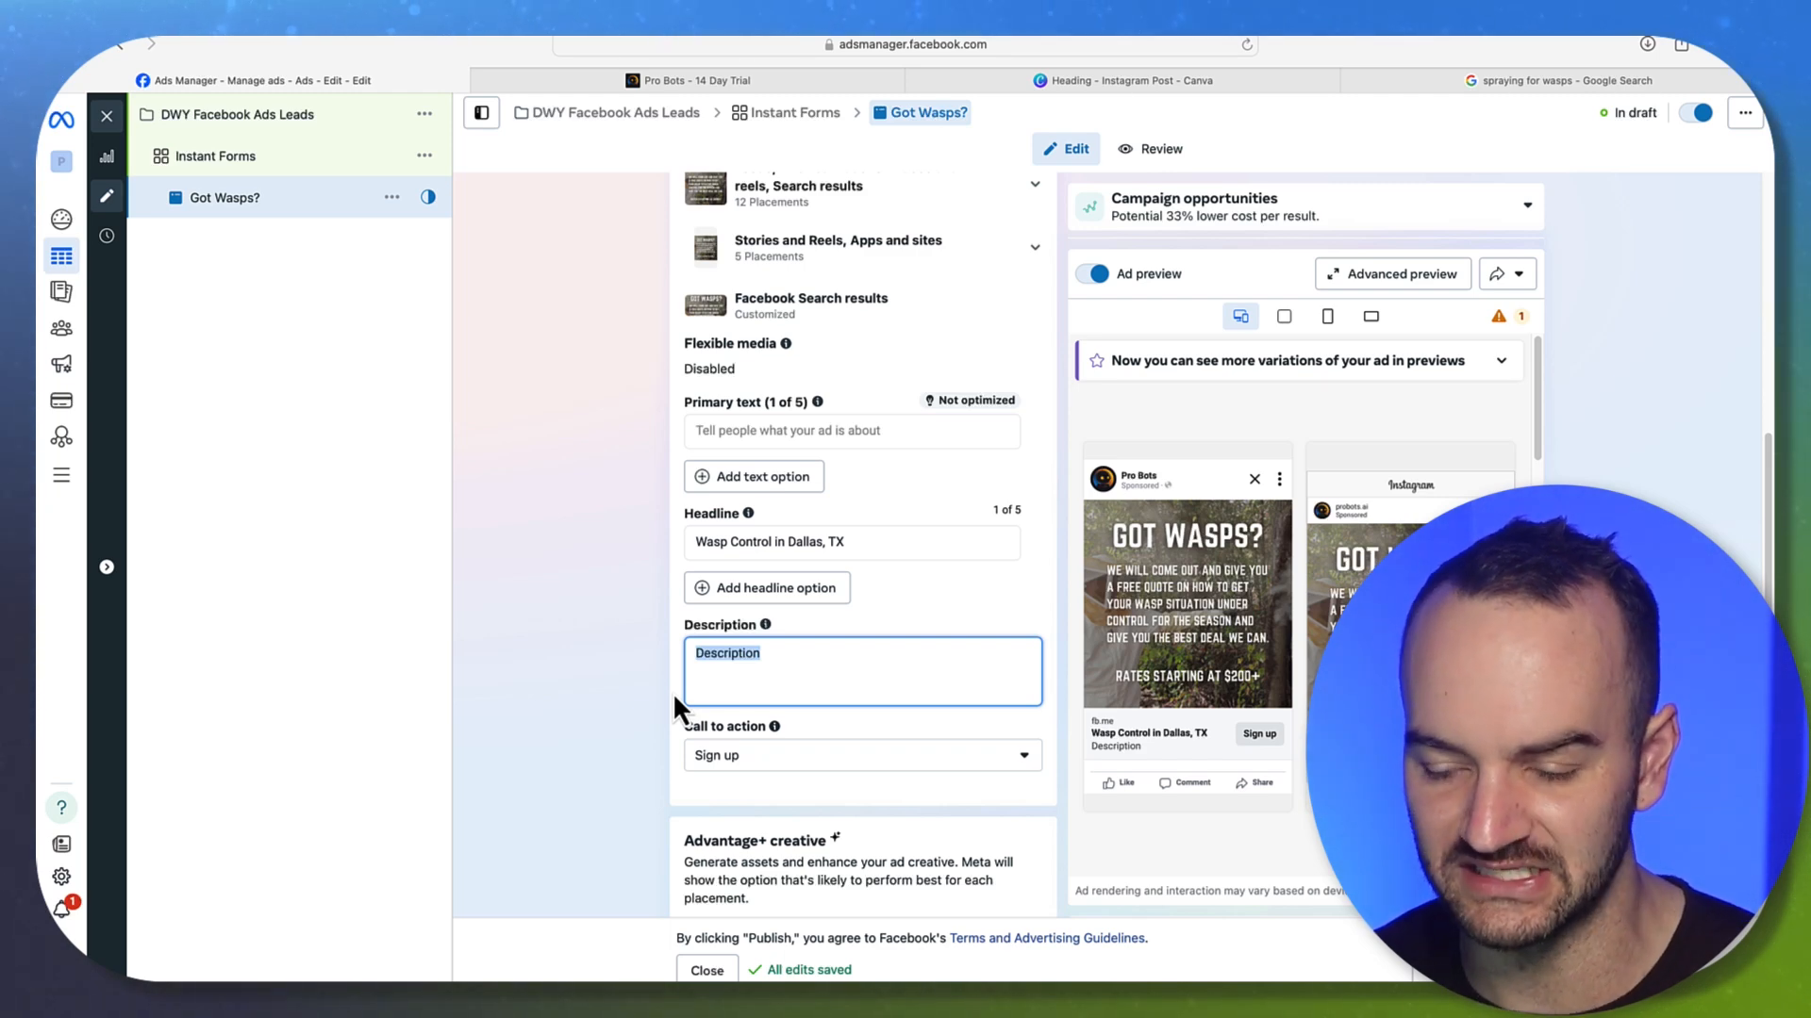
Try '$200+' and then 'Book this Week' as the ad description
type("$200+")
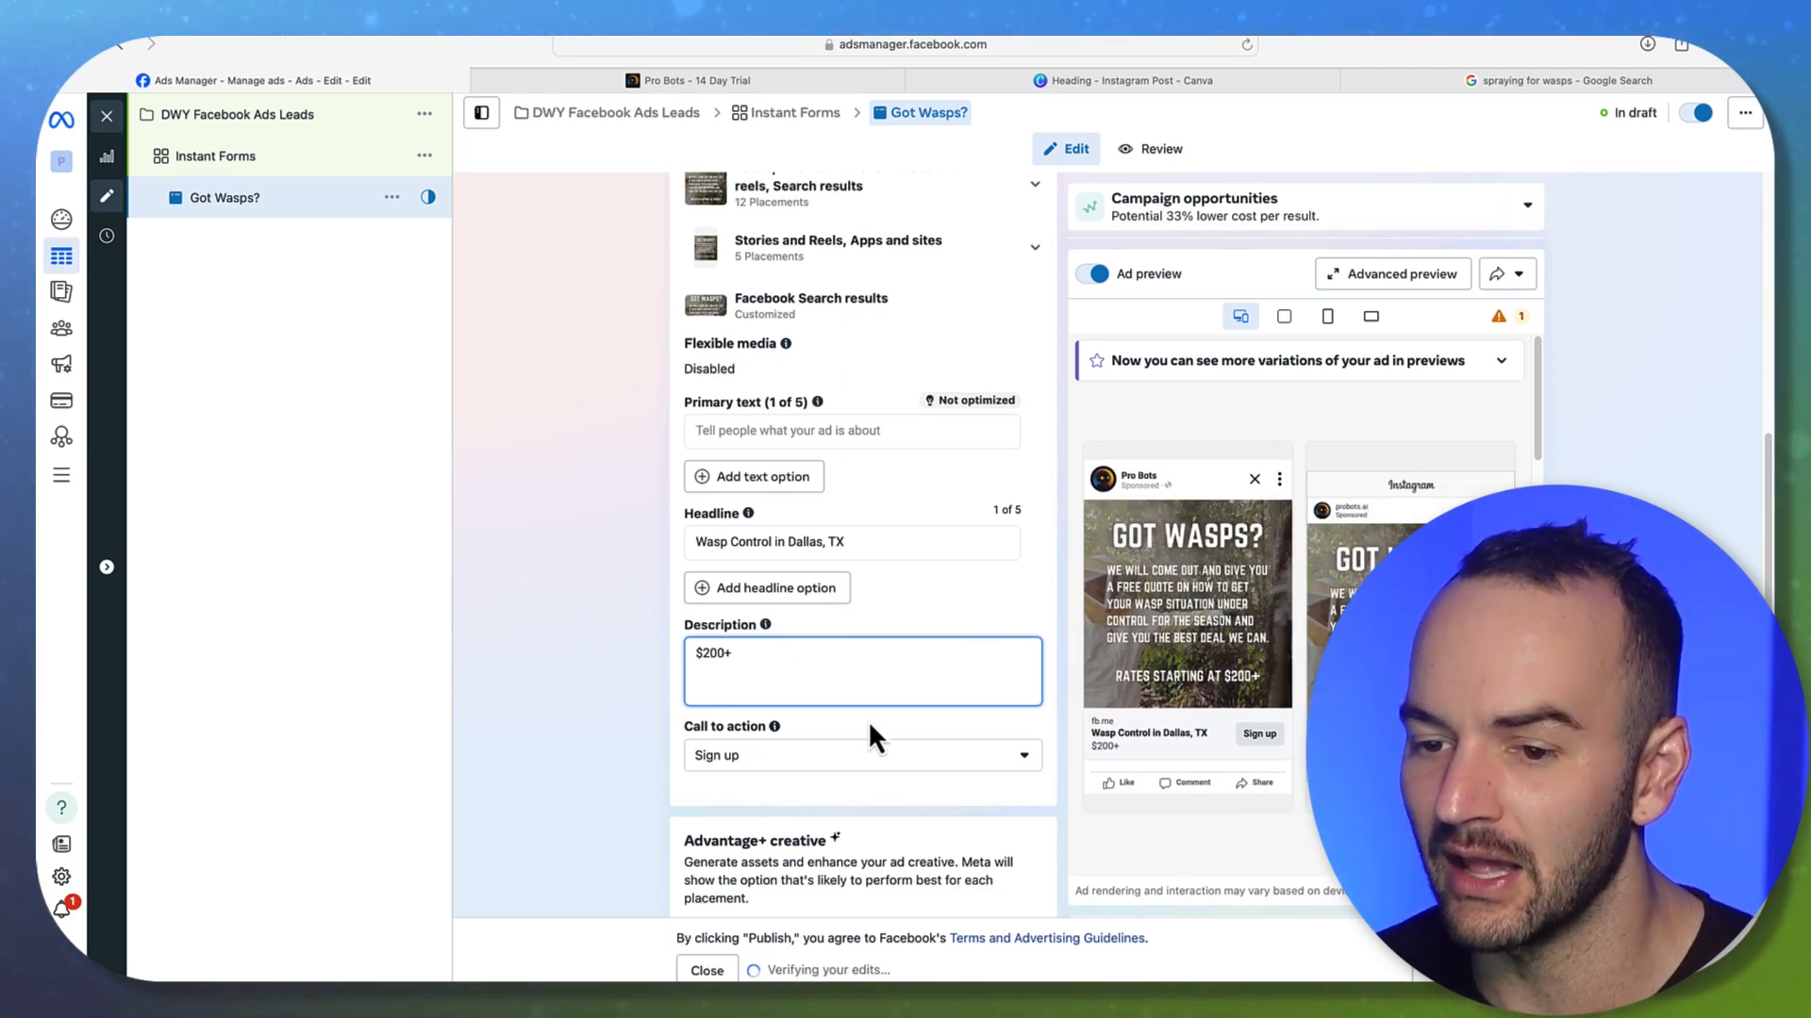
left_click_drag(788, 668, 660, 660)
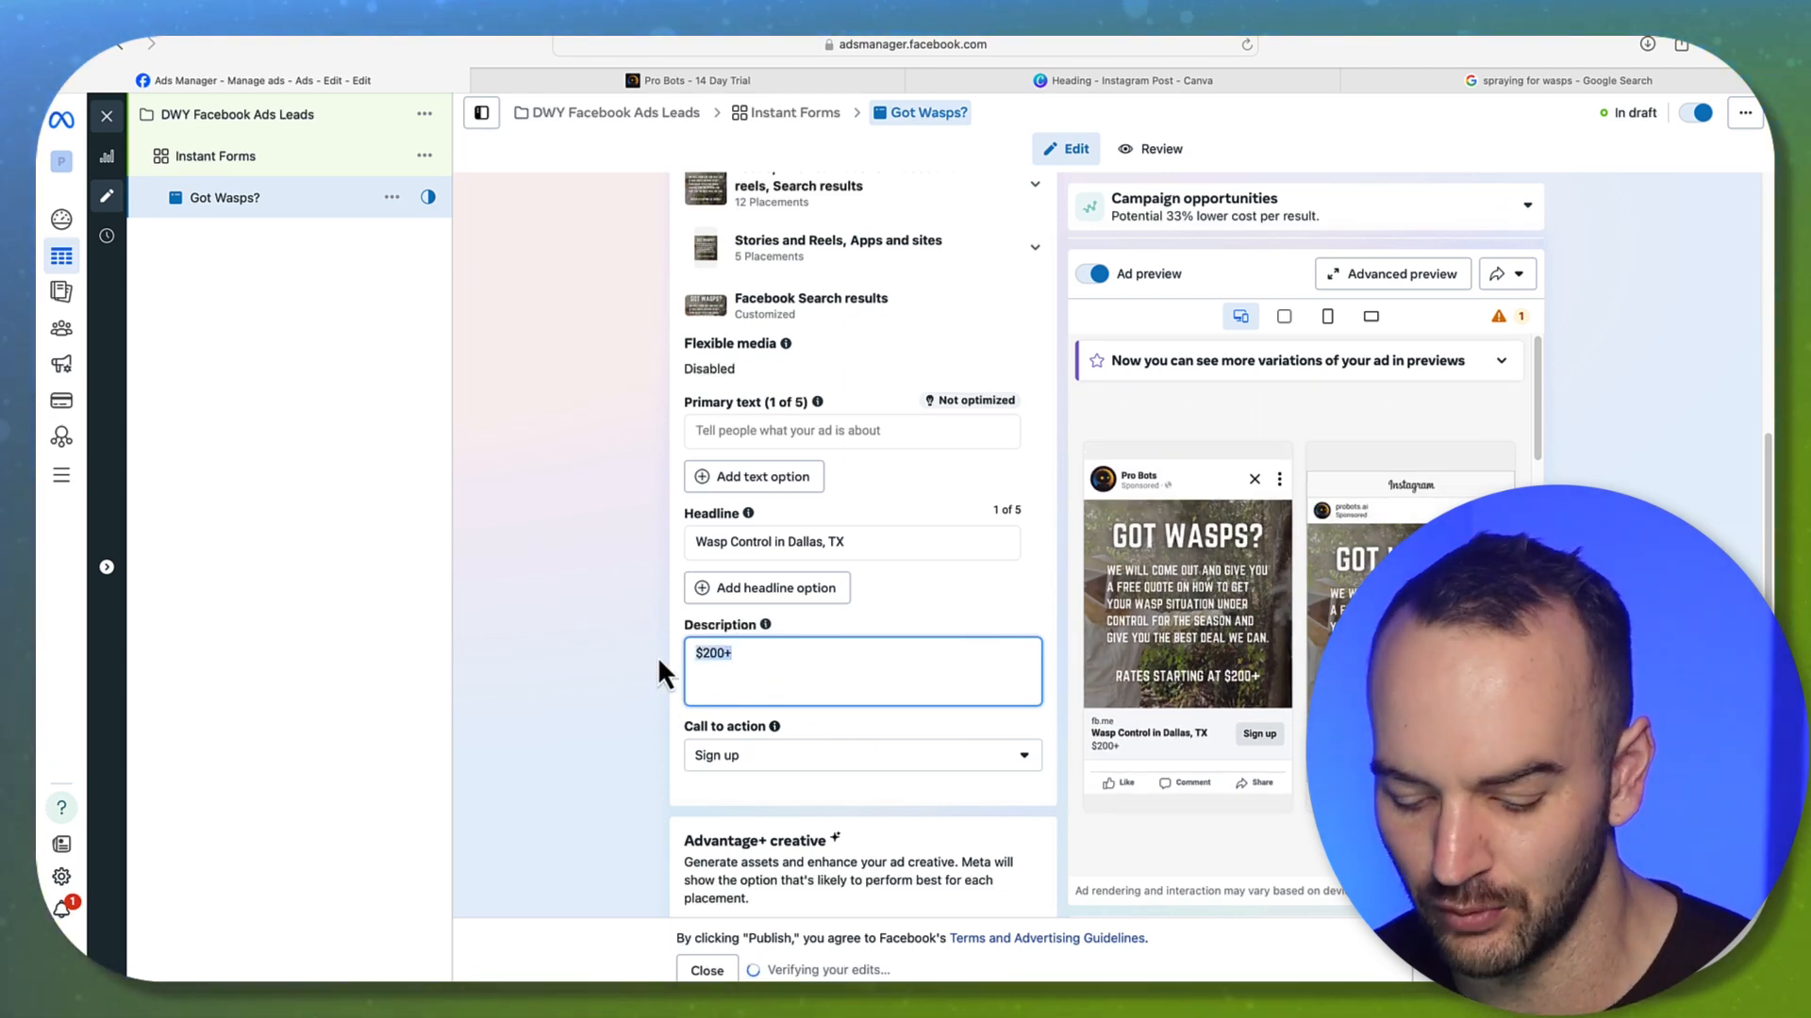
type("Same")
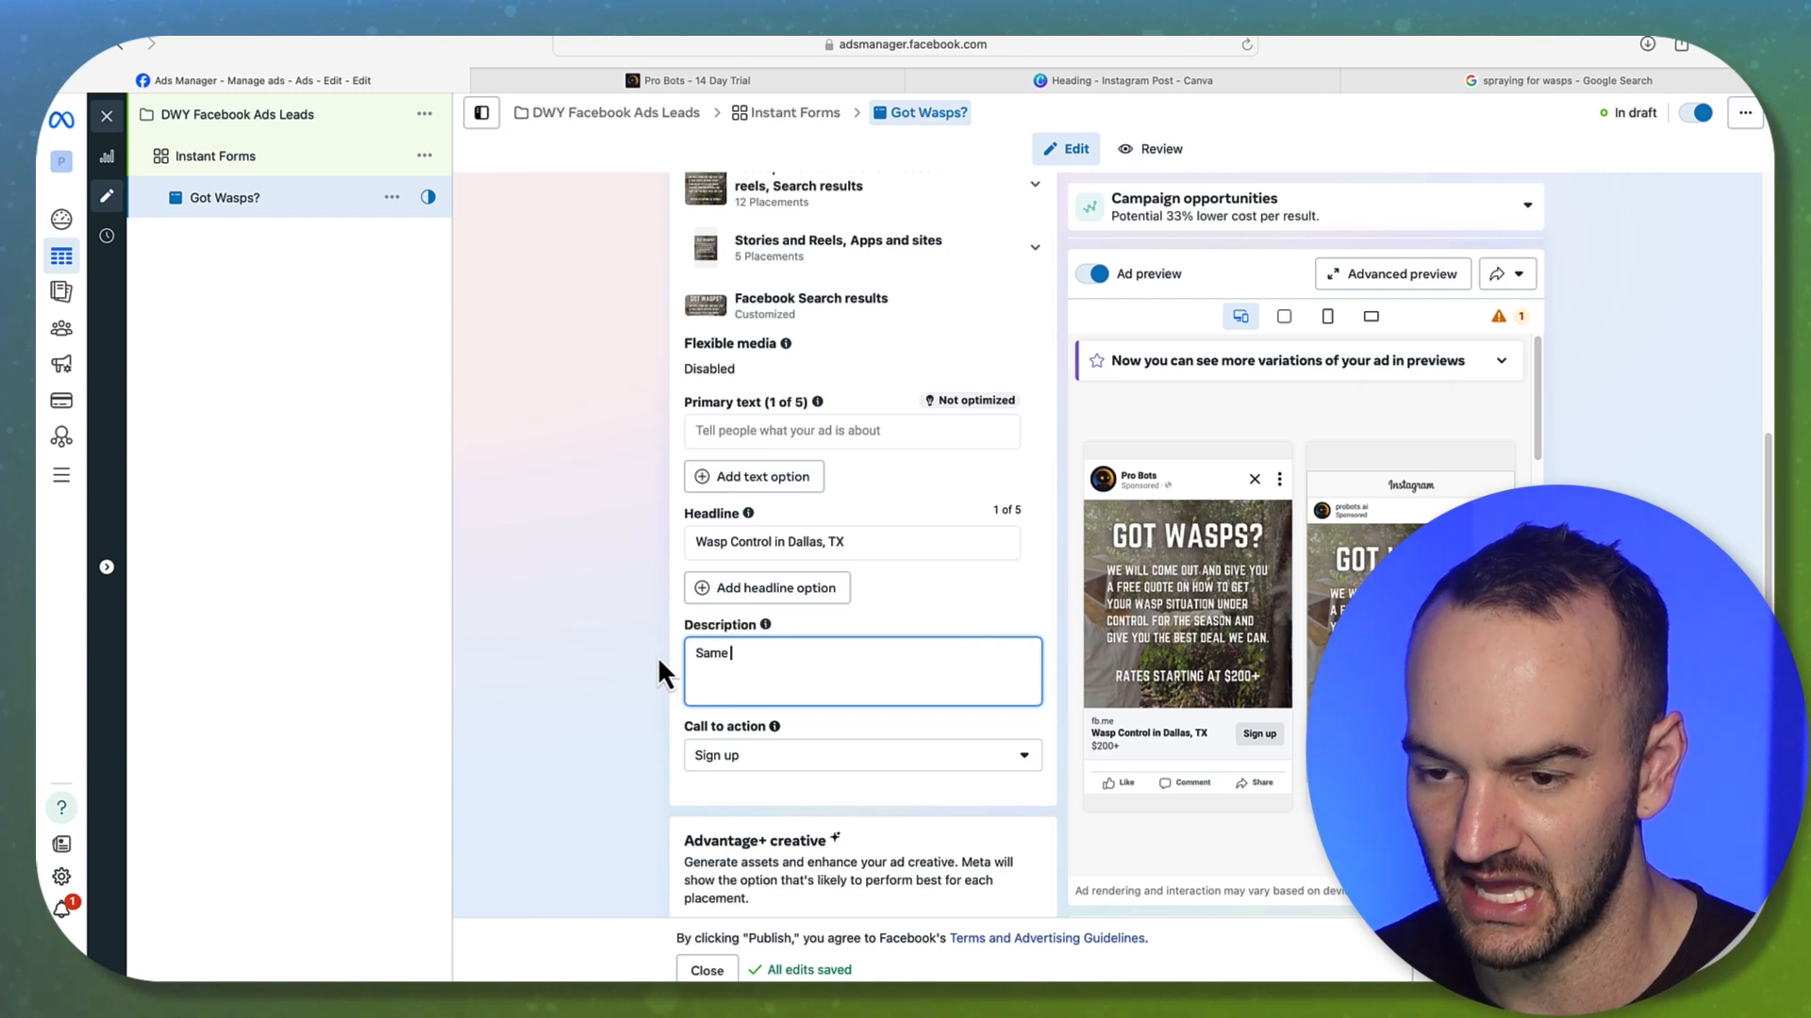
key("BackSpace")
key("BackSpace")
key("BackSpace")
key("BackSpace")
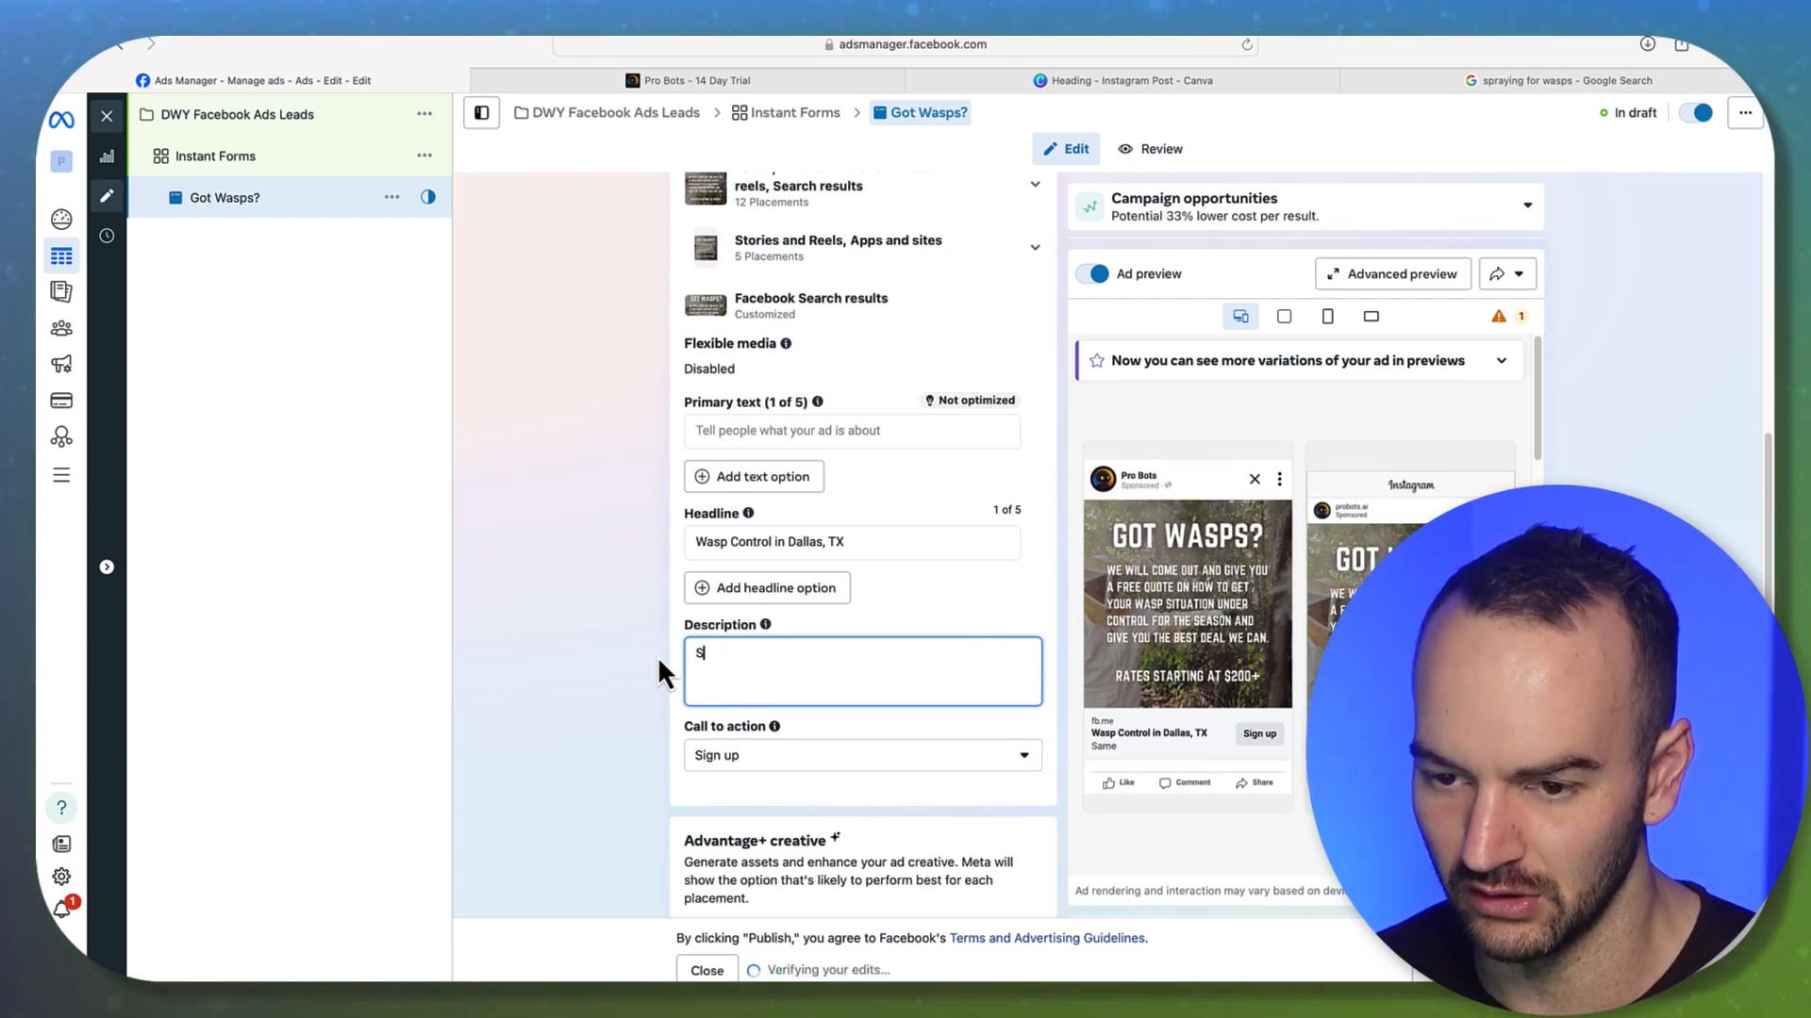
type("Book thi")
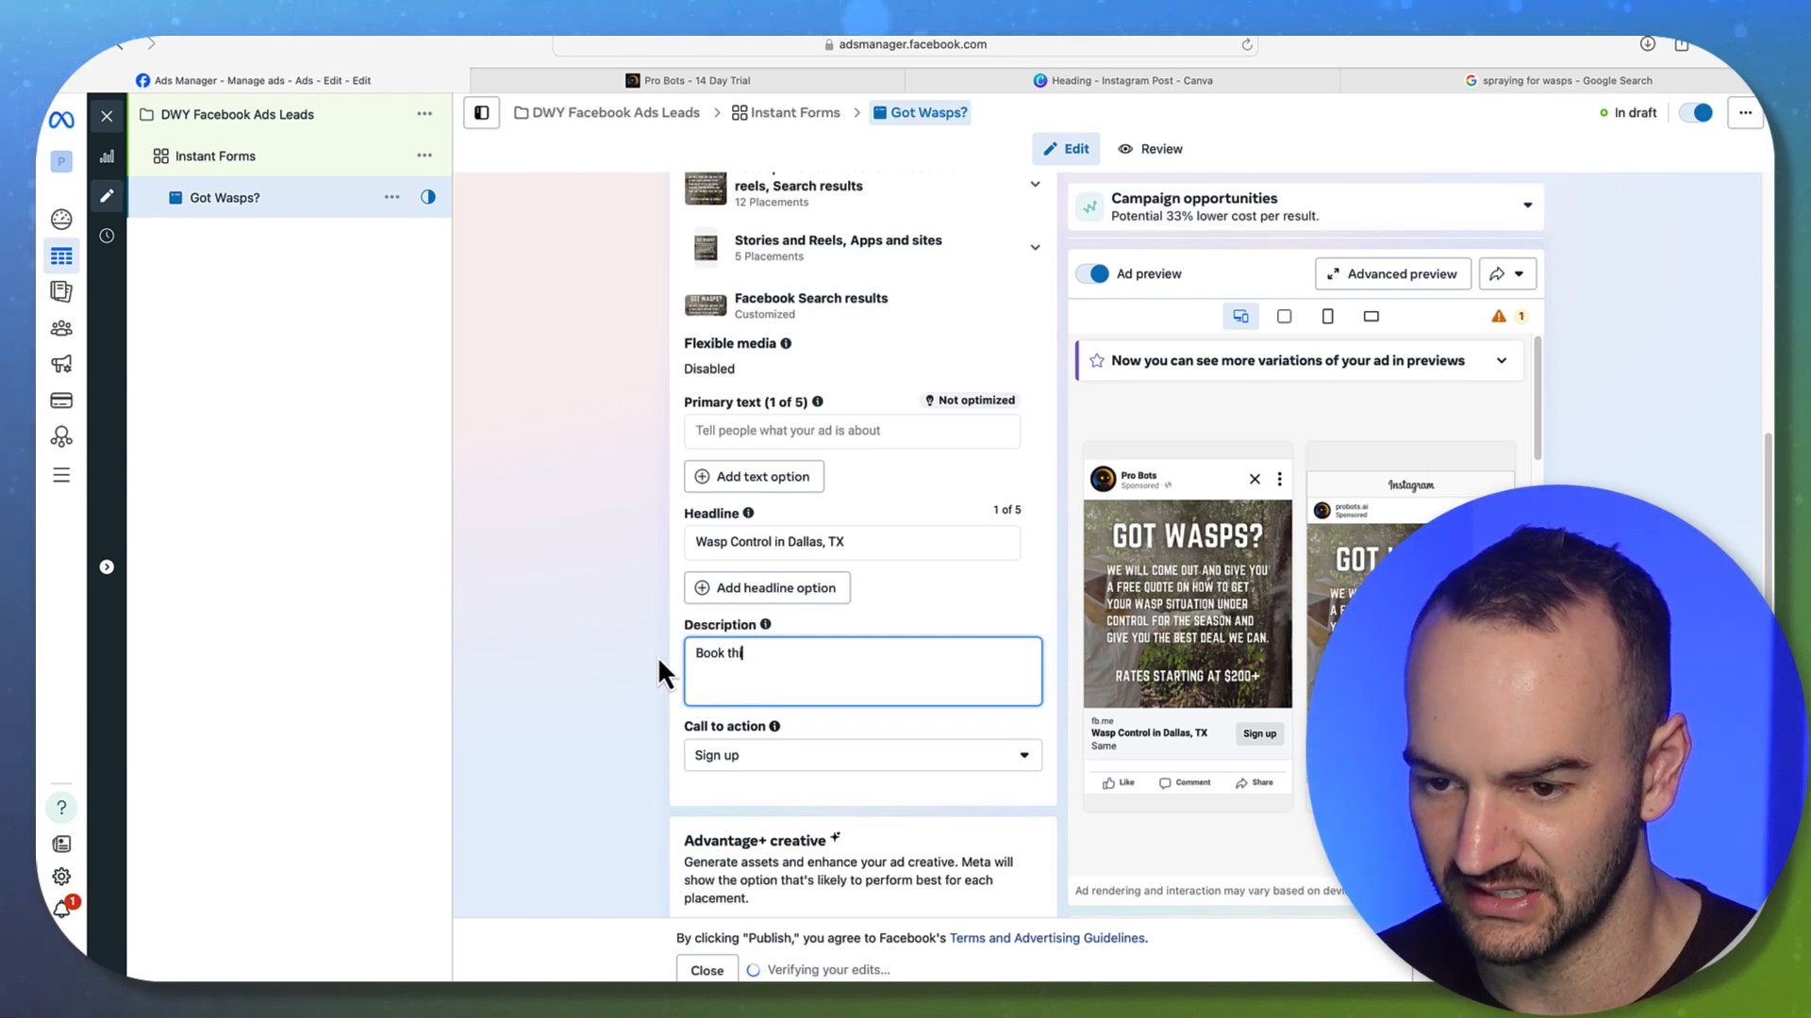
type("s Week")
left_click(579, 559)
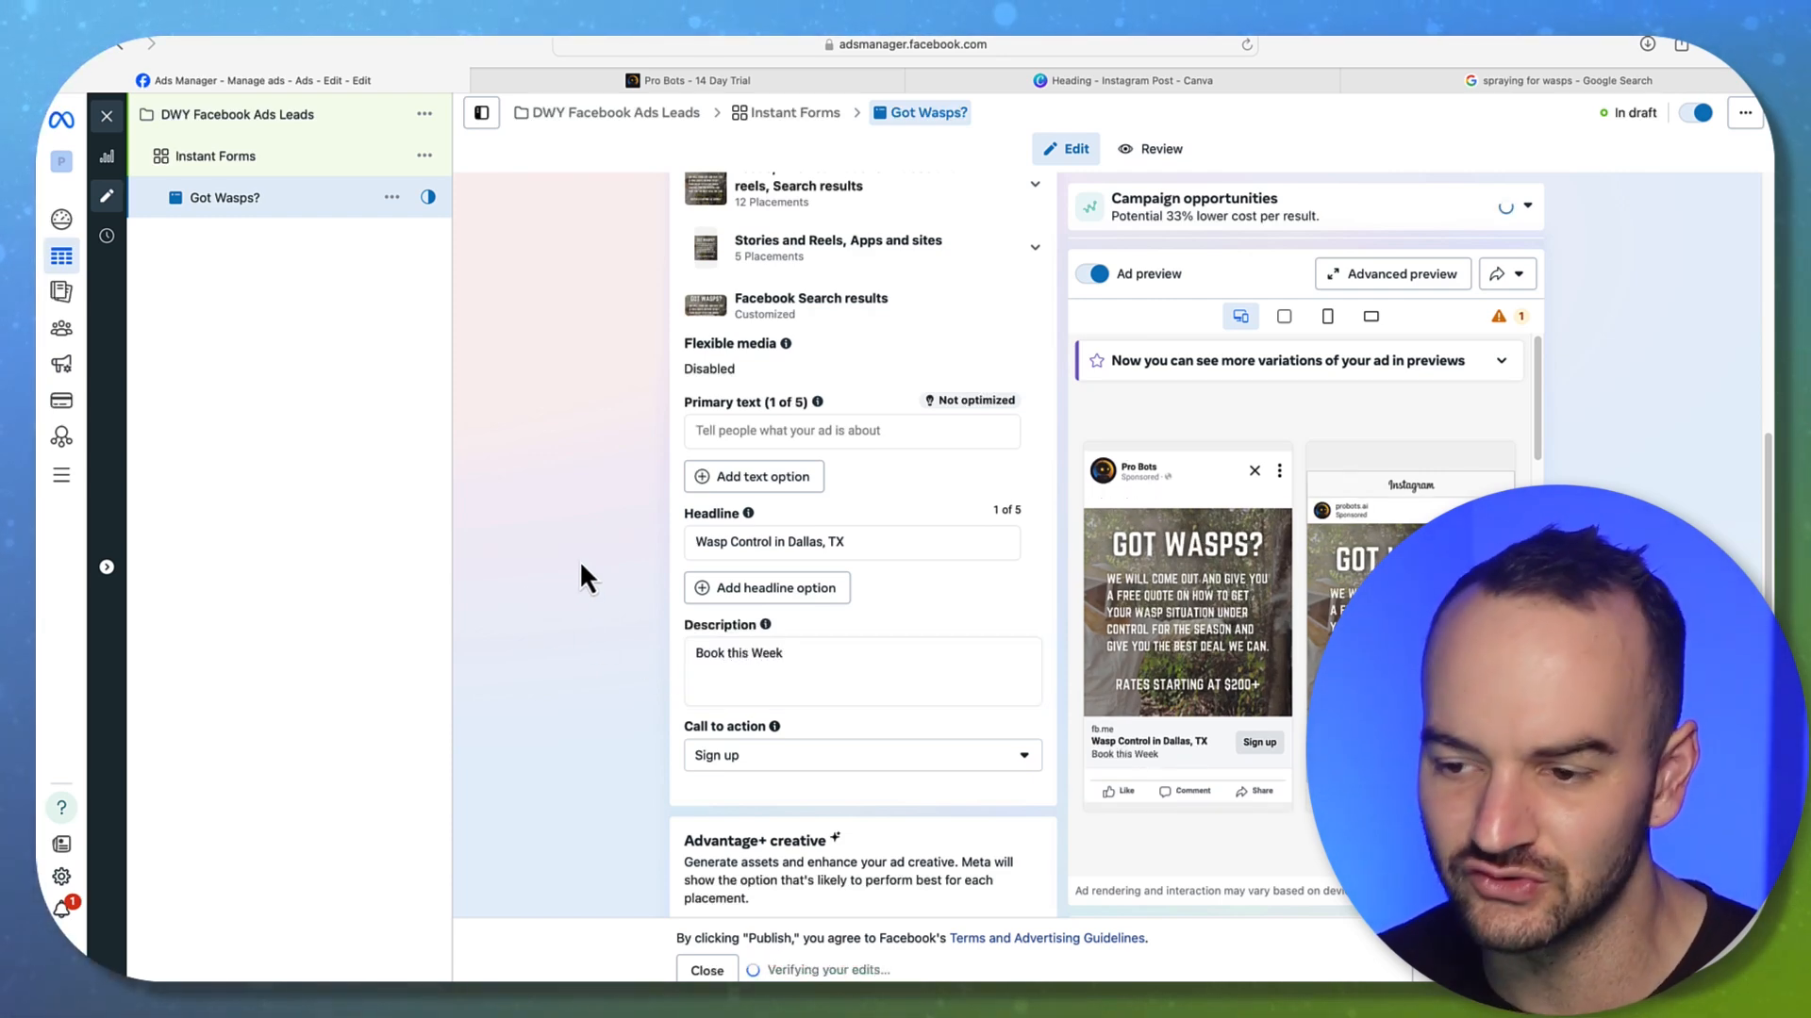
Replace 'Book this Week' with '4.97 Stars on 1,200 reviews'
left_click(731, 654)
left_click_drag(793, 659, 626, 648)
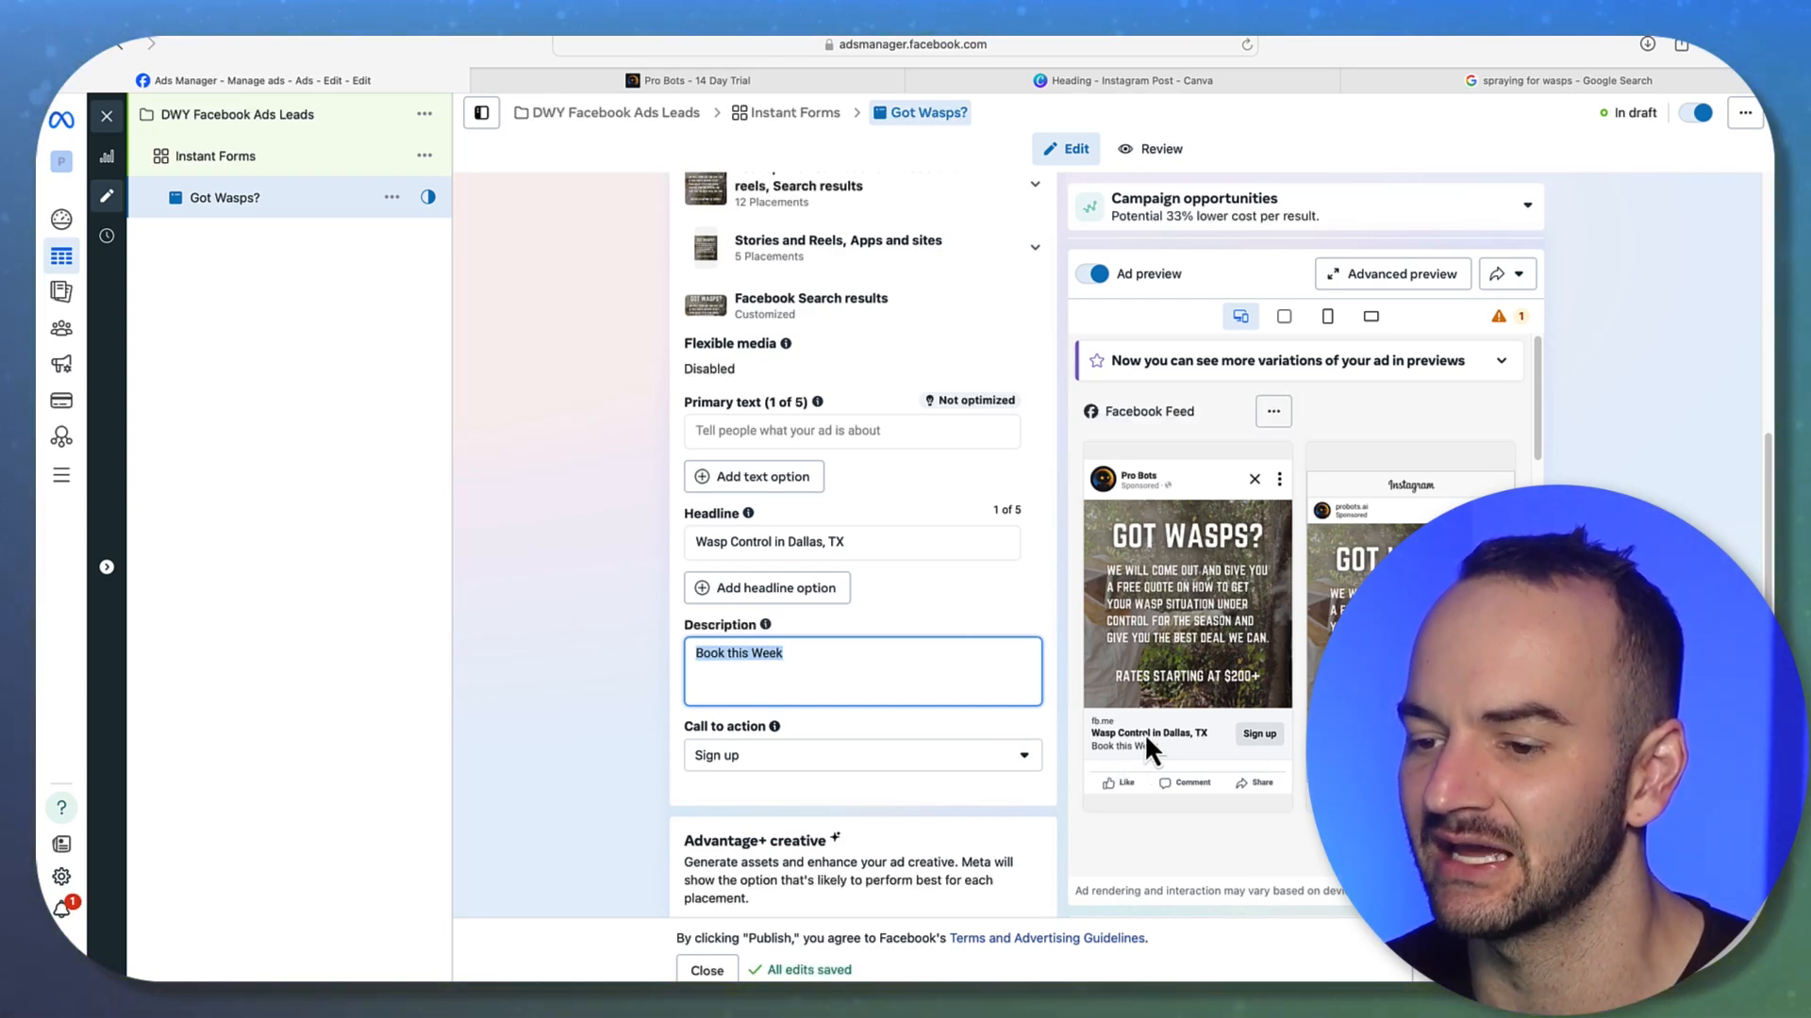
left_click_drag(803, 658, 596, 607)
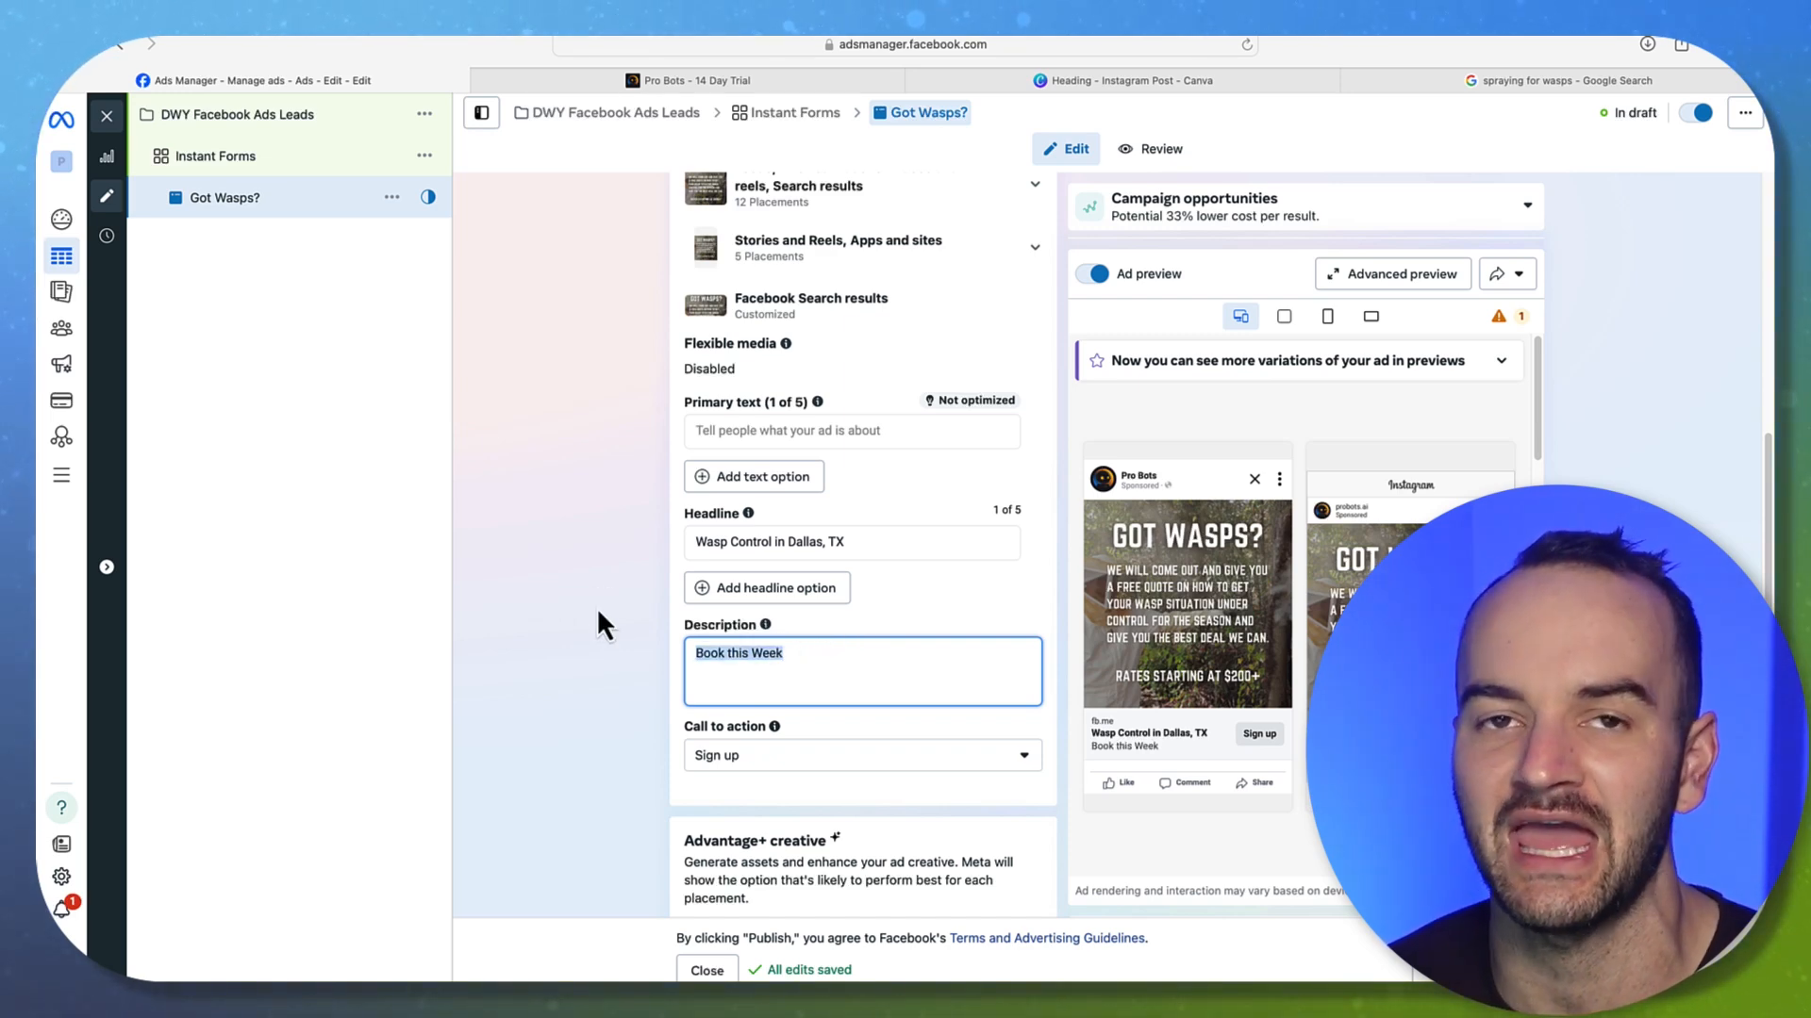
left_click(600, 611)
mouse_move(765, 628)
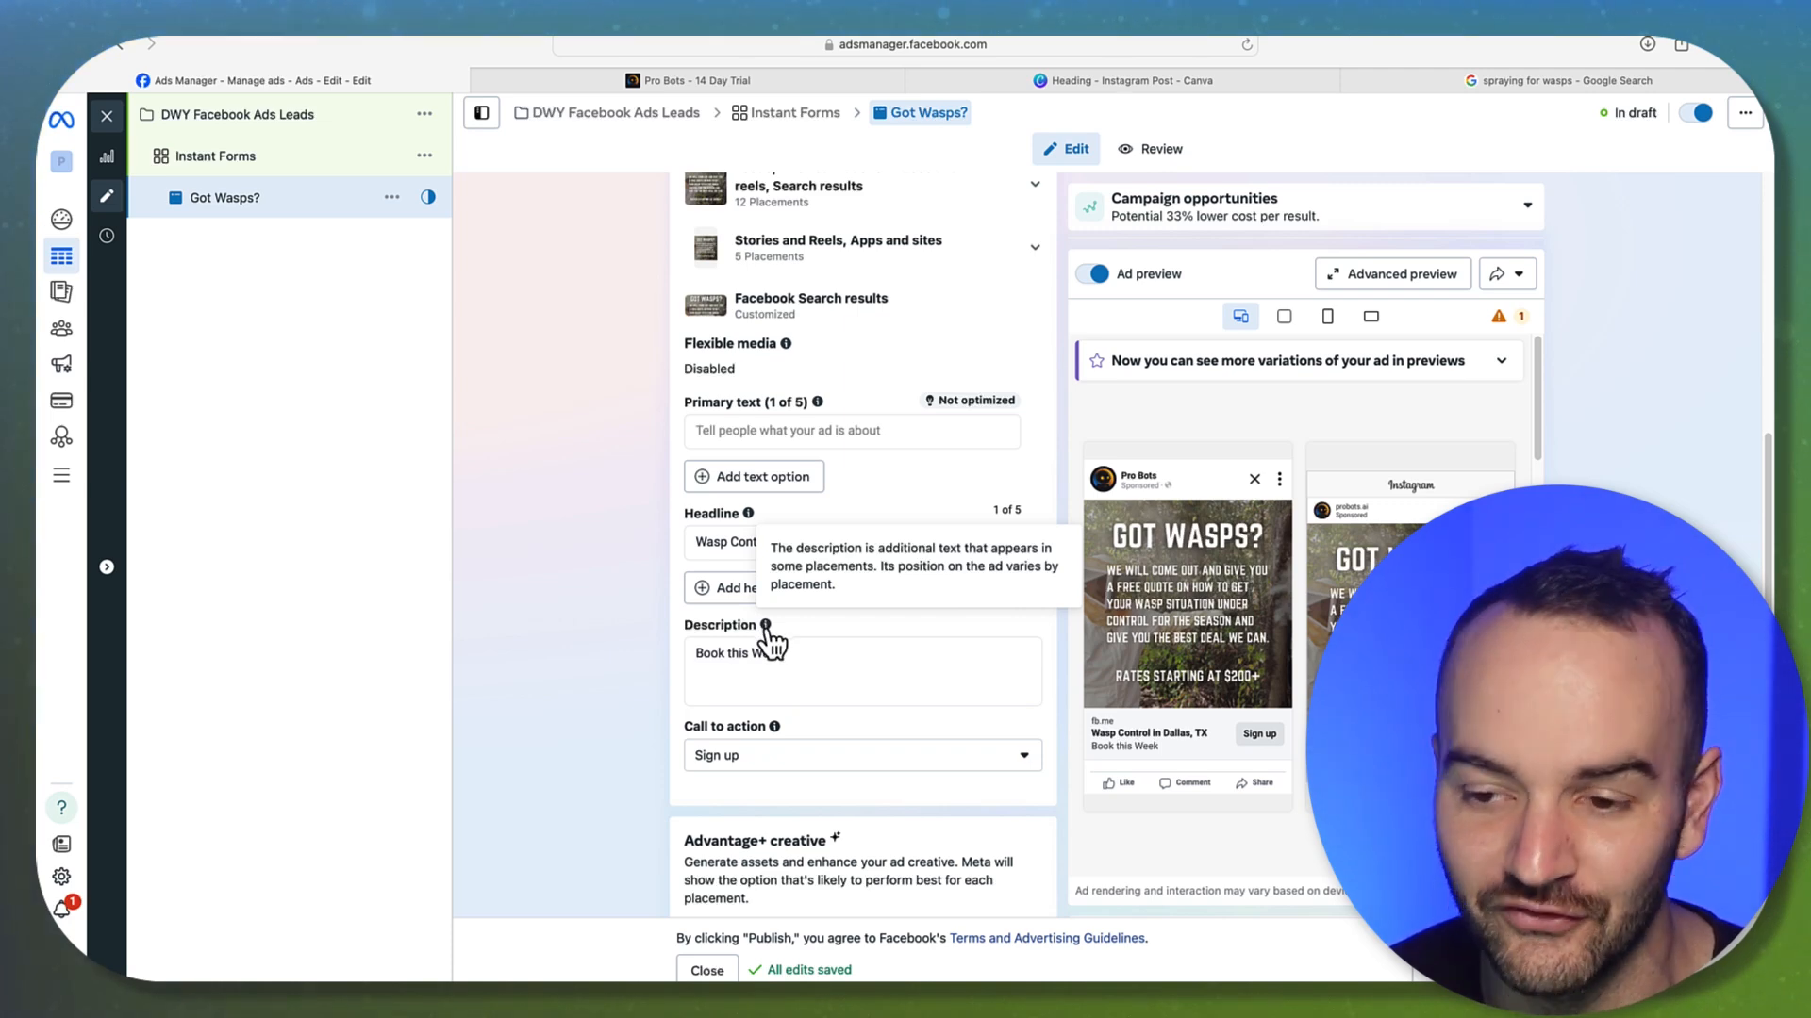
left_click_drag(829, 676, 638, 646)
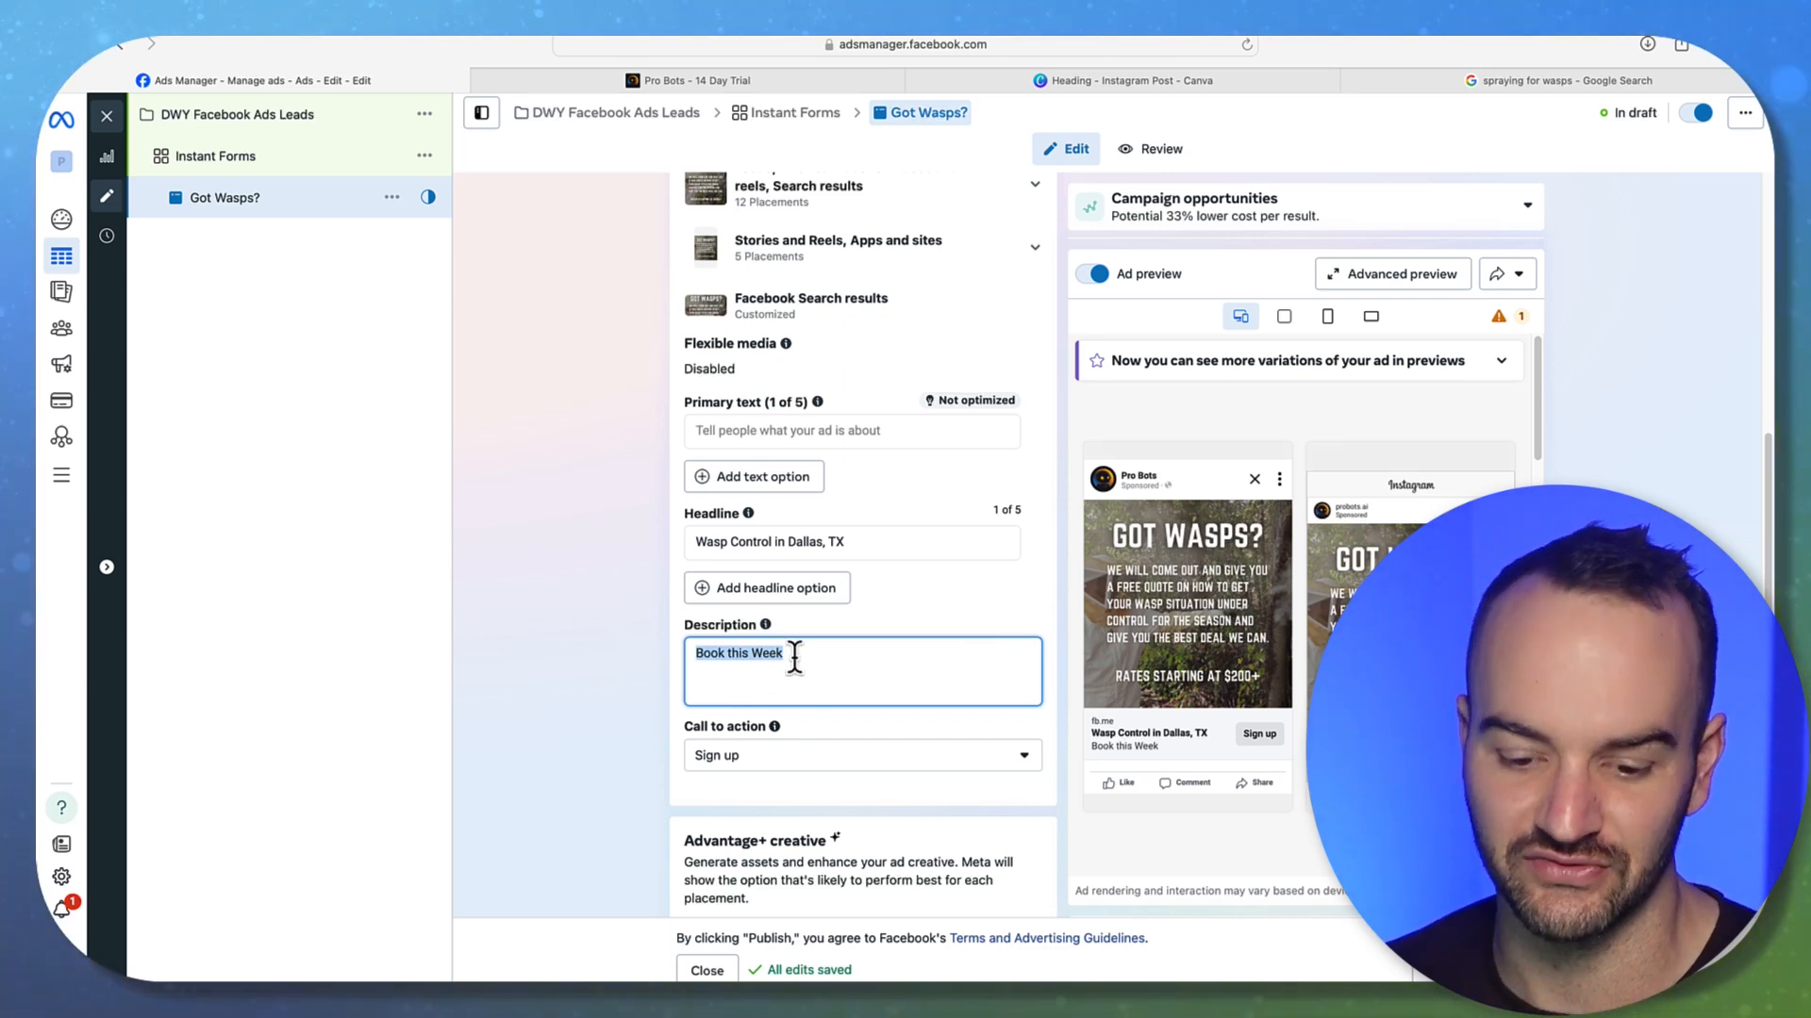
type("4.97 Stars o")
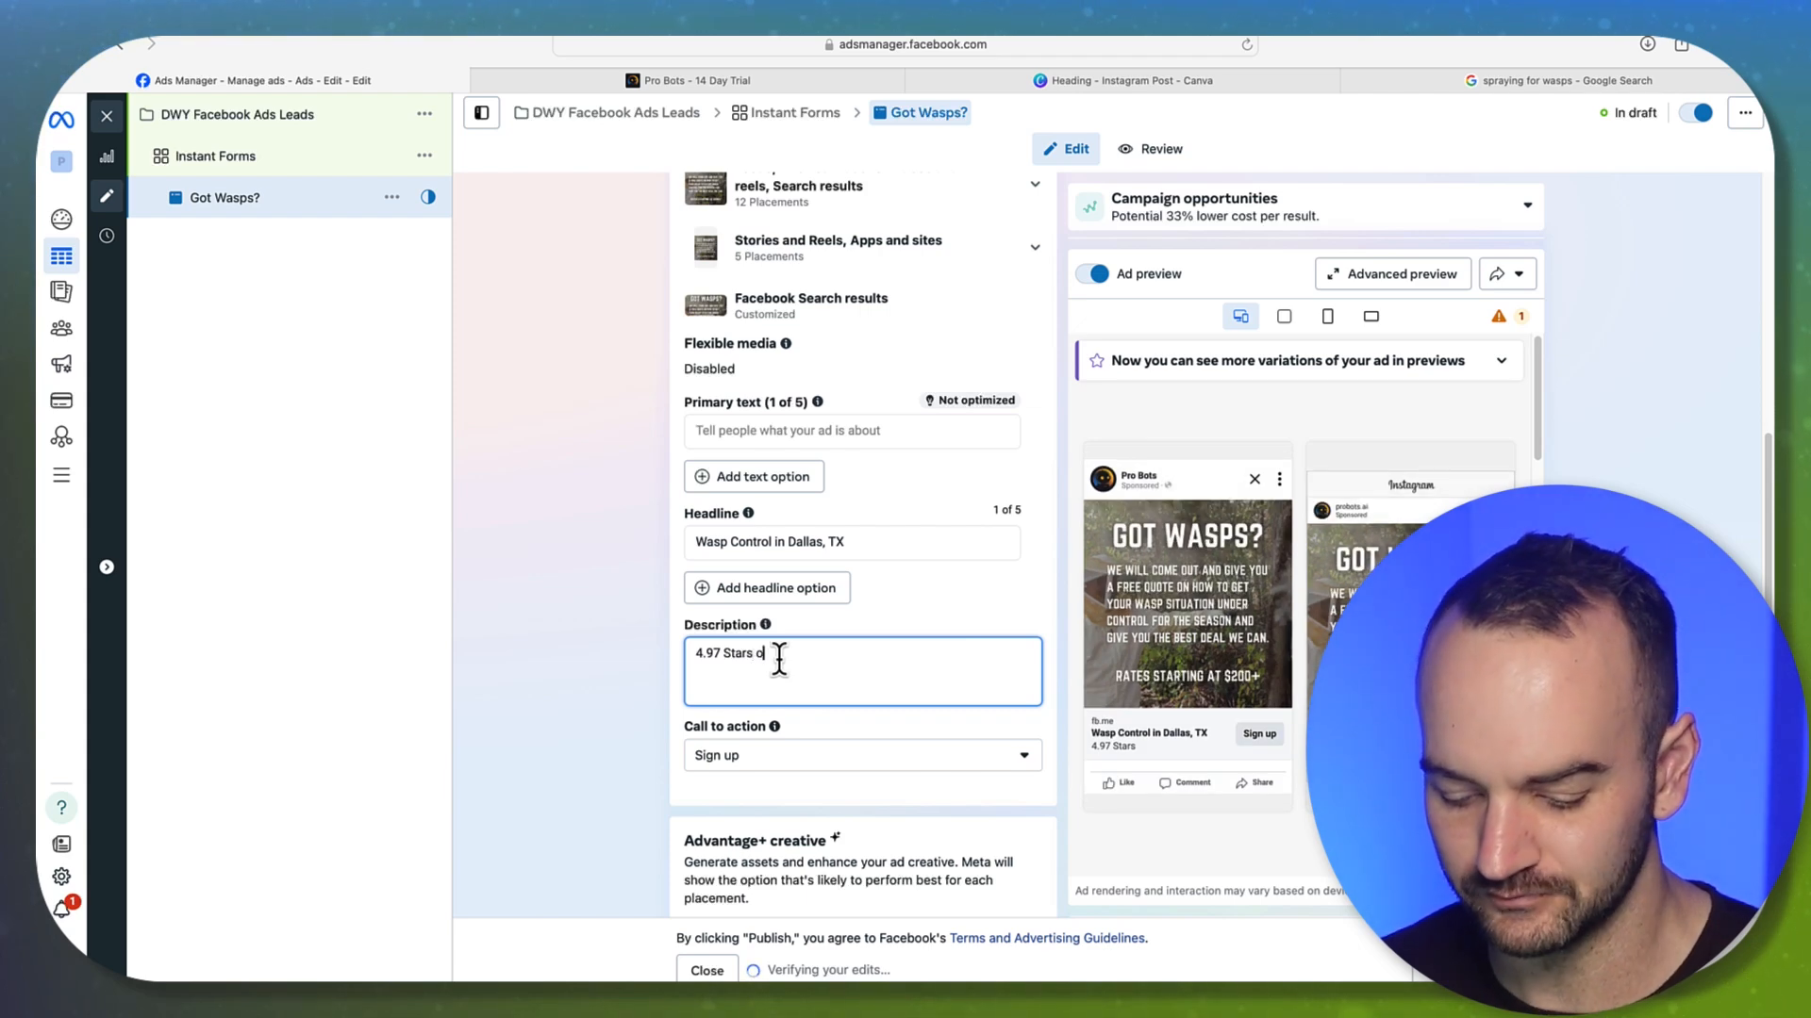
type("n 200 reviews")
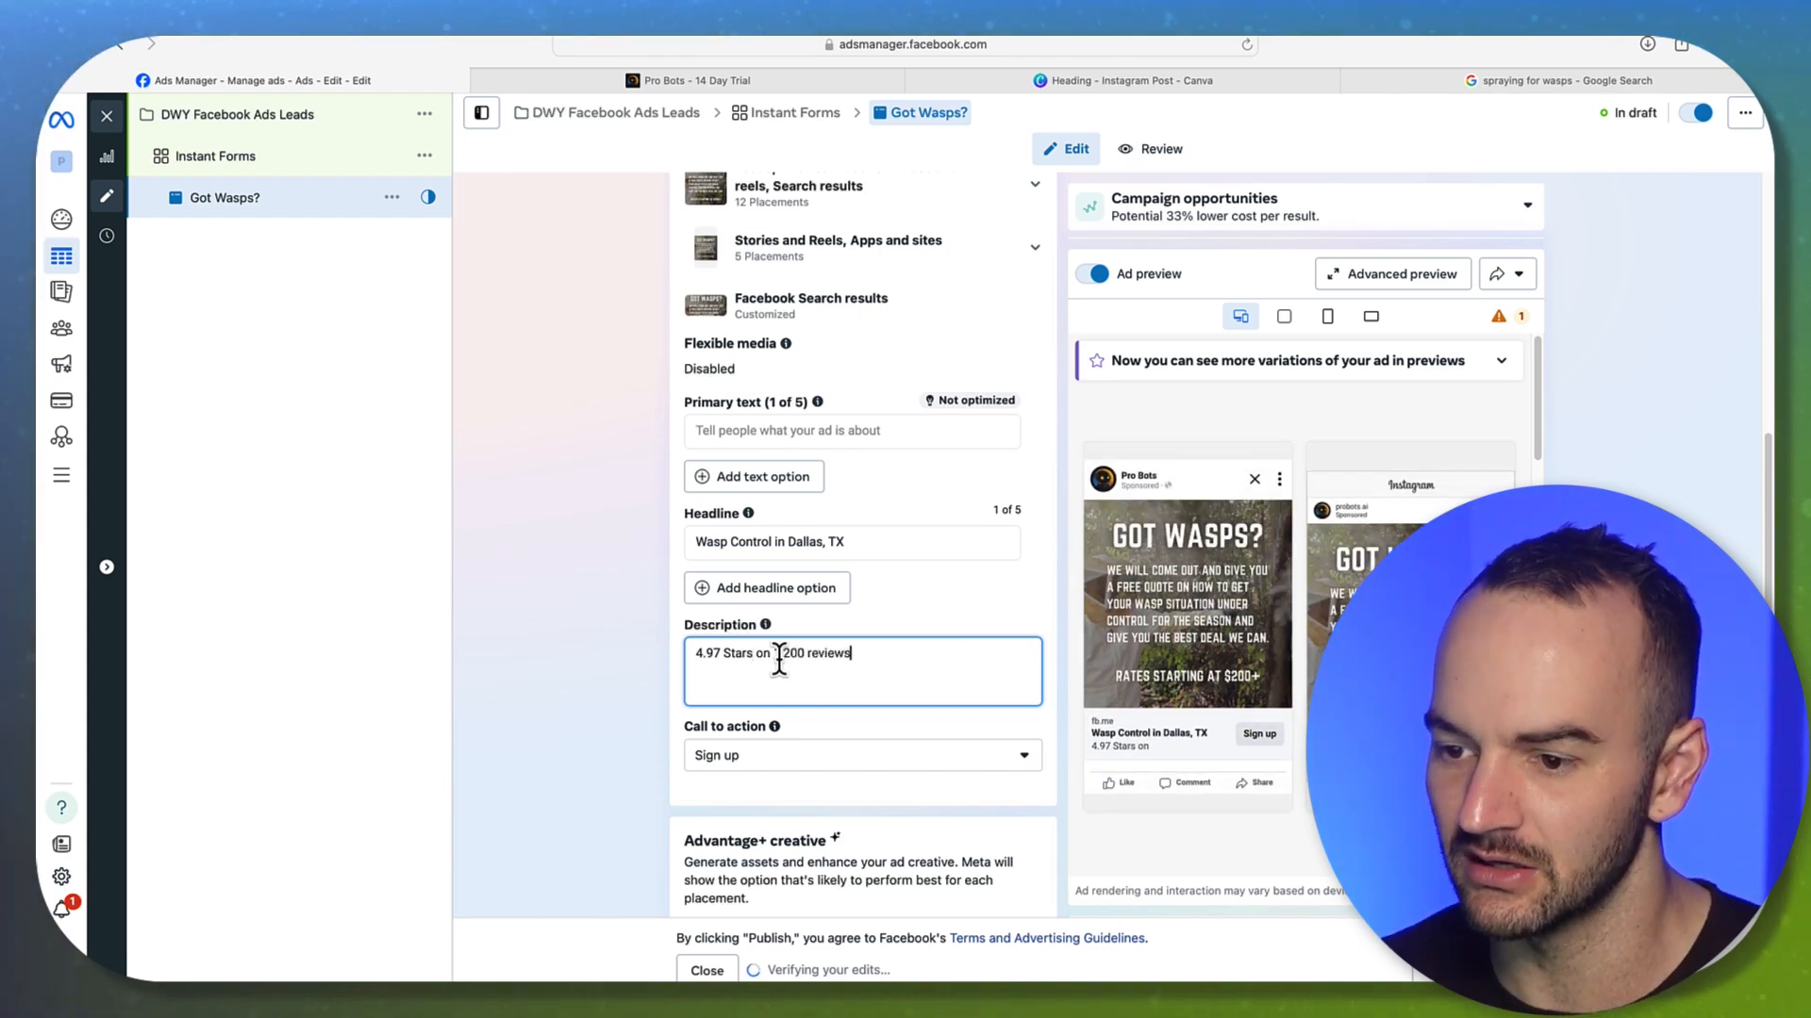
left_click(779, 652)
type("1,")
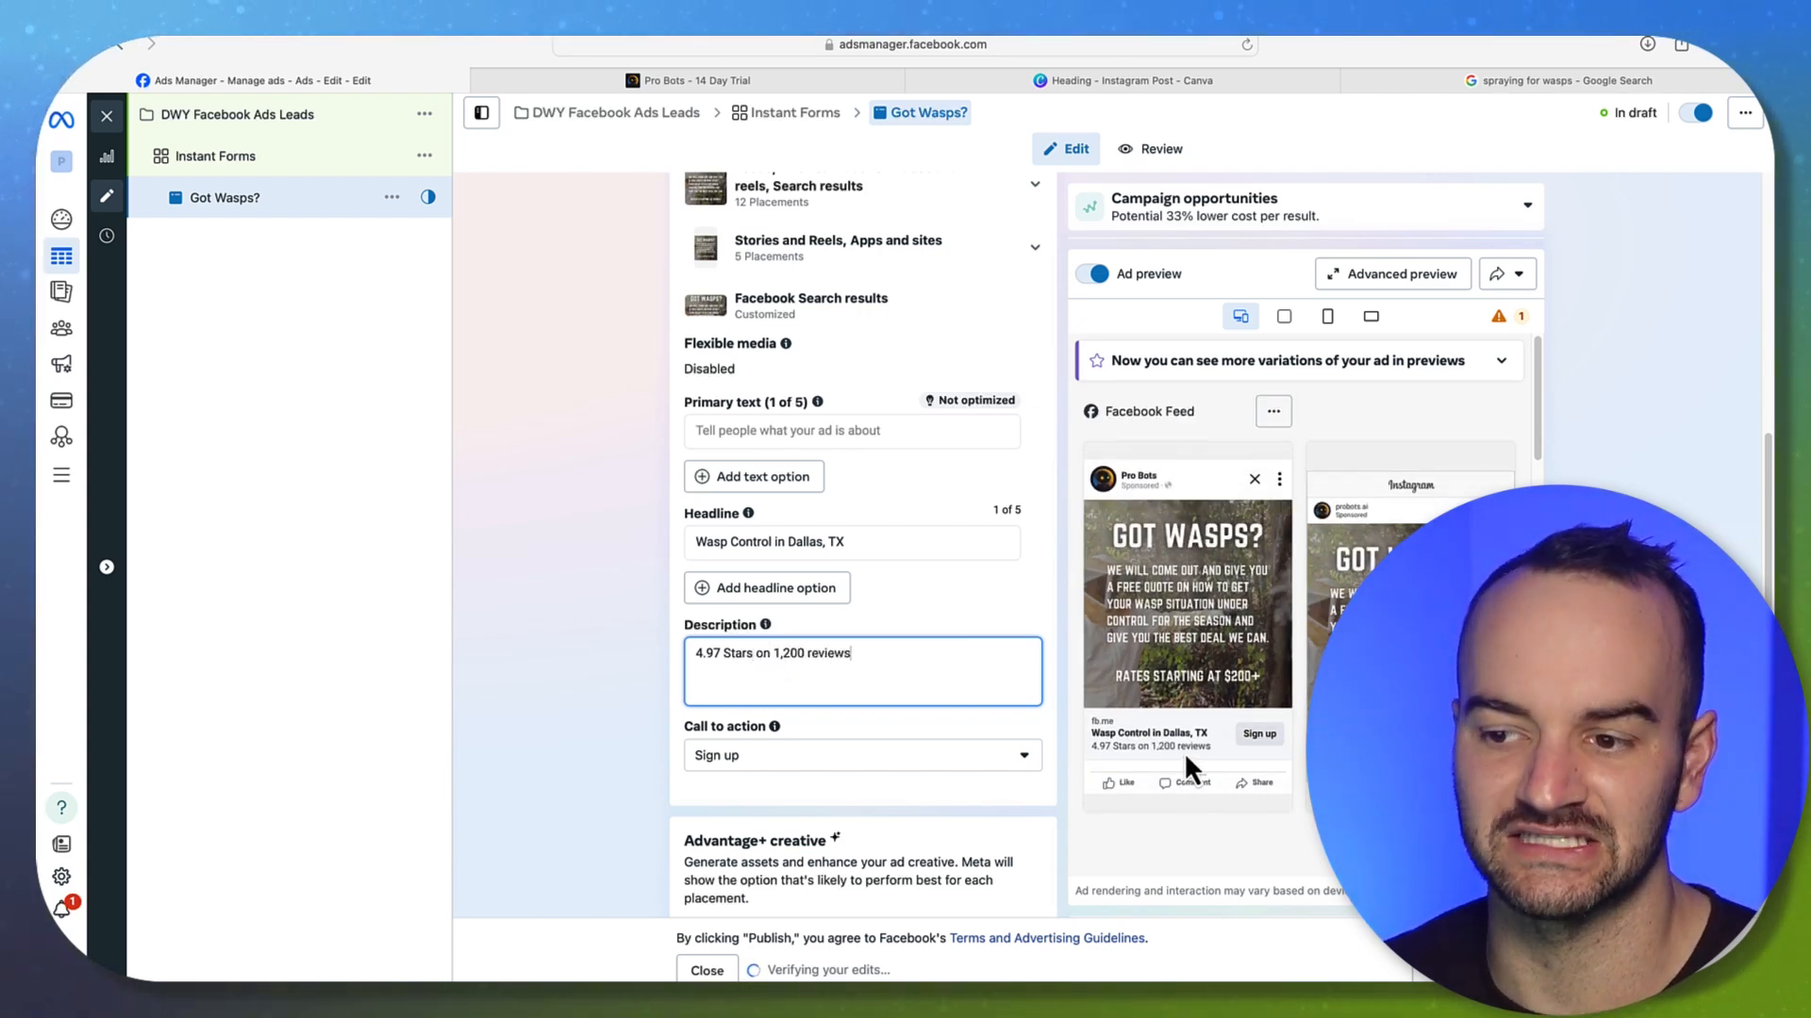
left_click(613, 608)
scroll(622, 622, "down", 4)
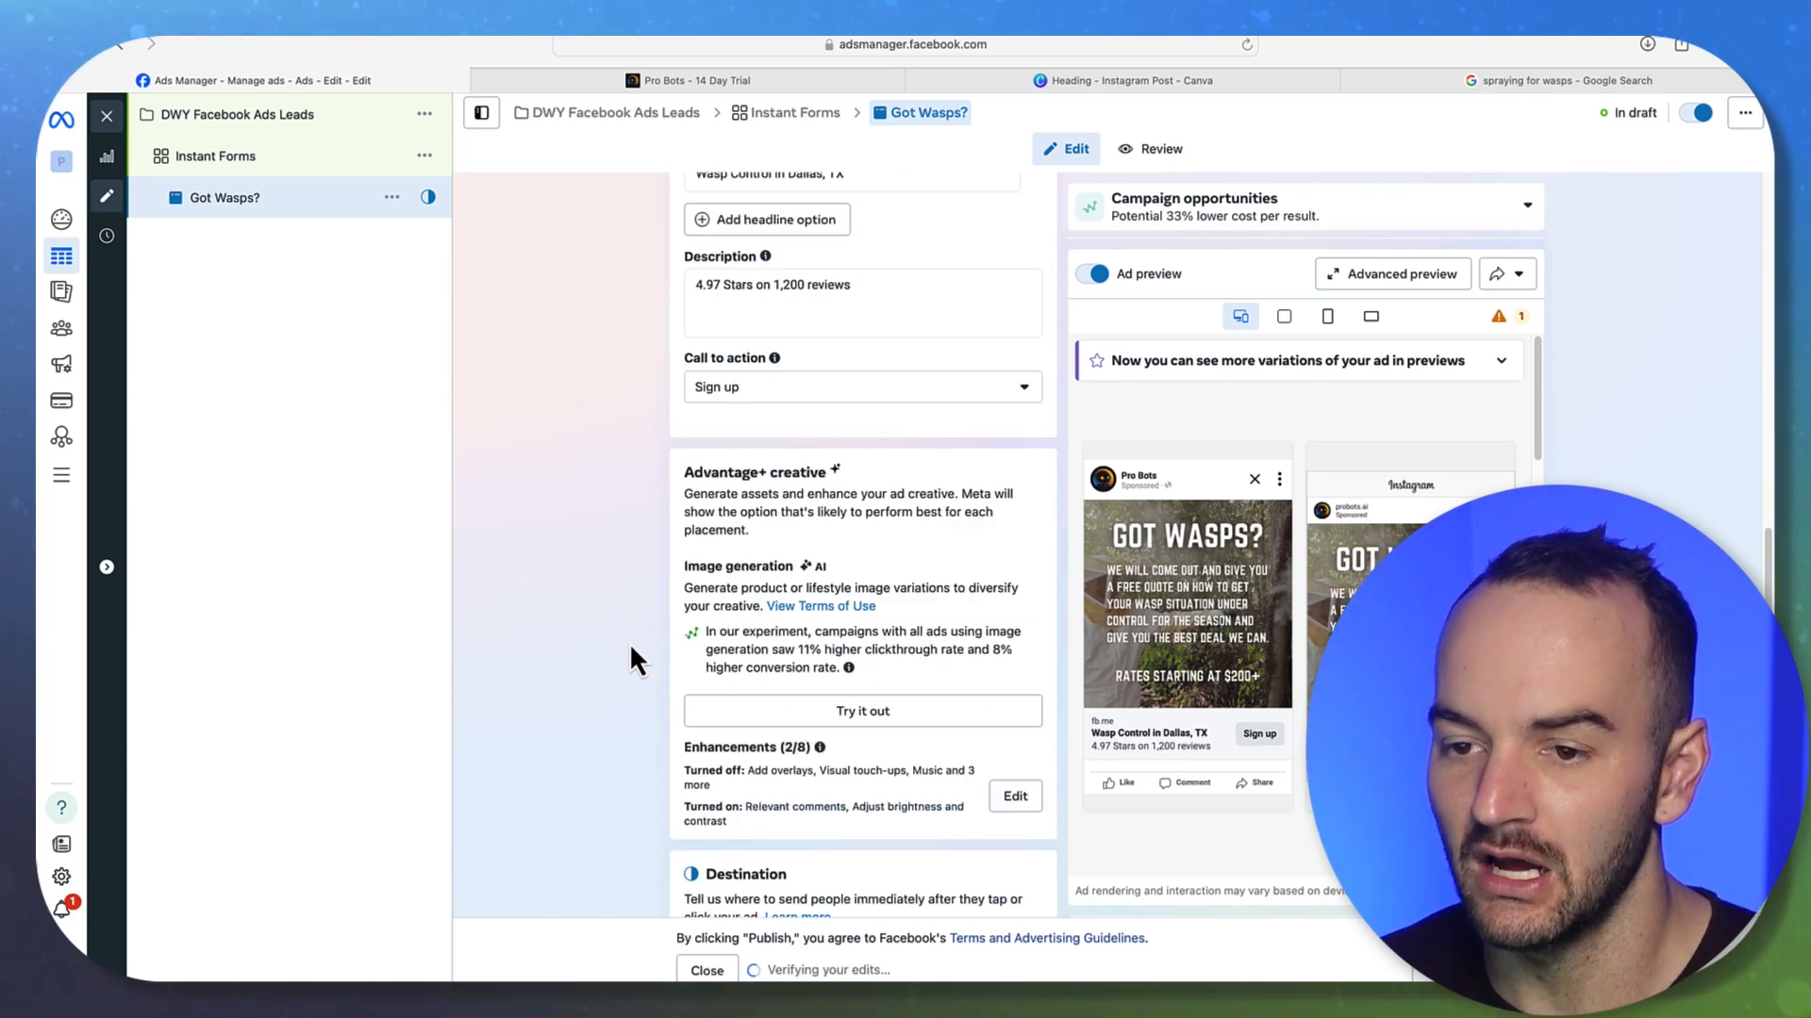
left_click(791, 387)
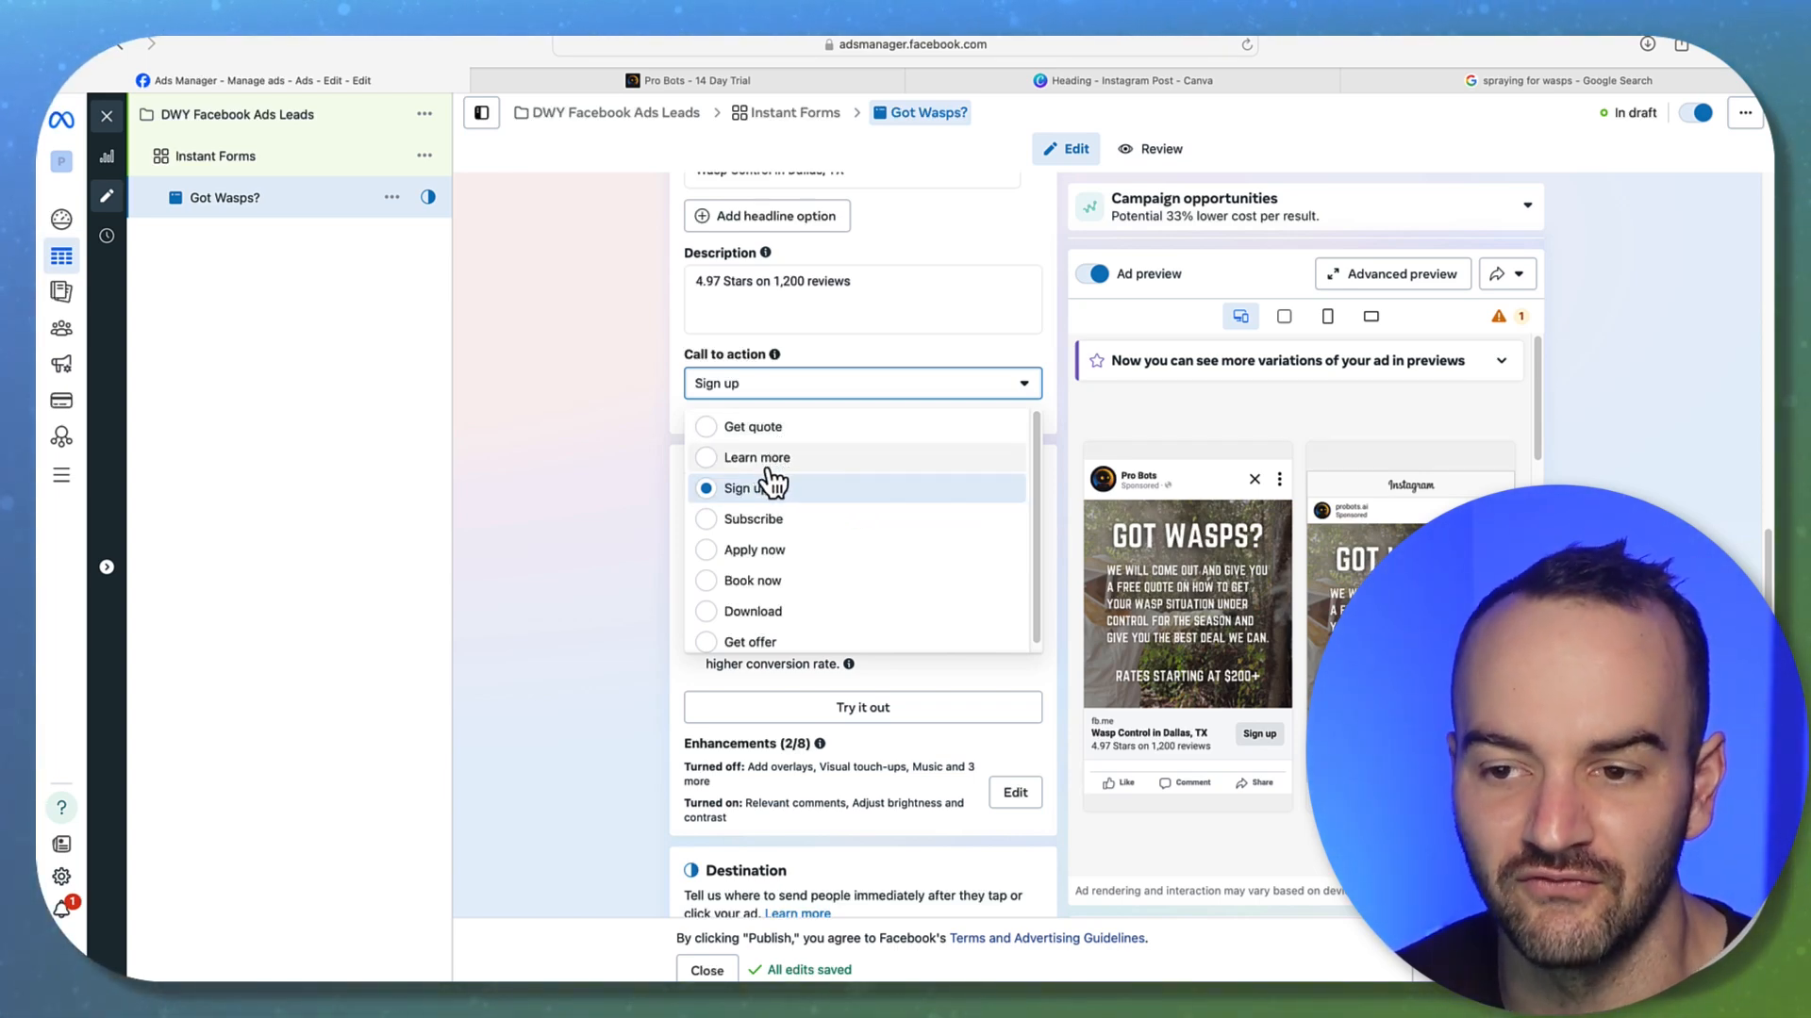
left_click(626, 502)
scroll(652, 534, "down", 1)
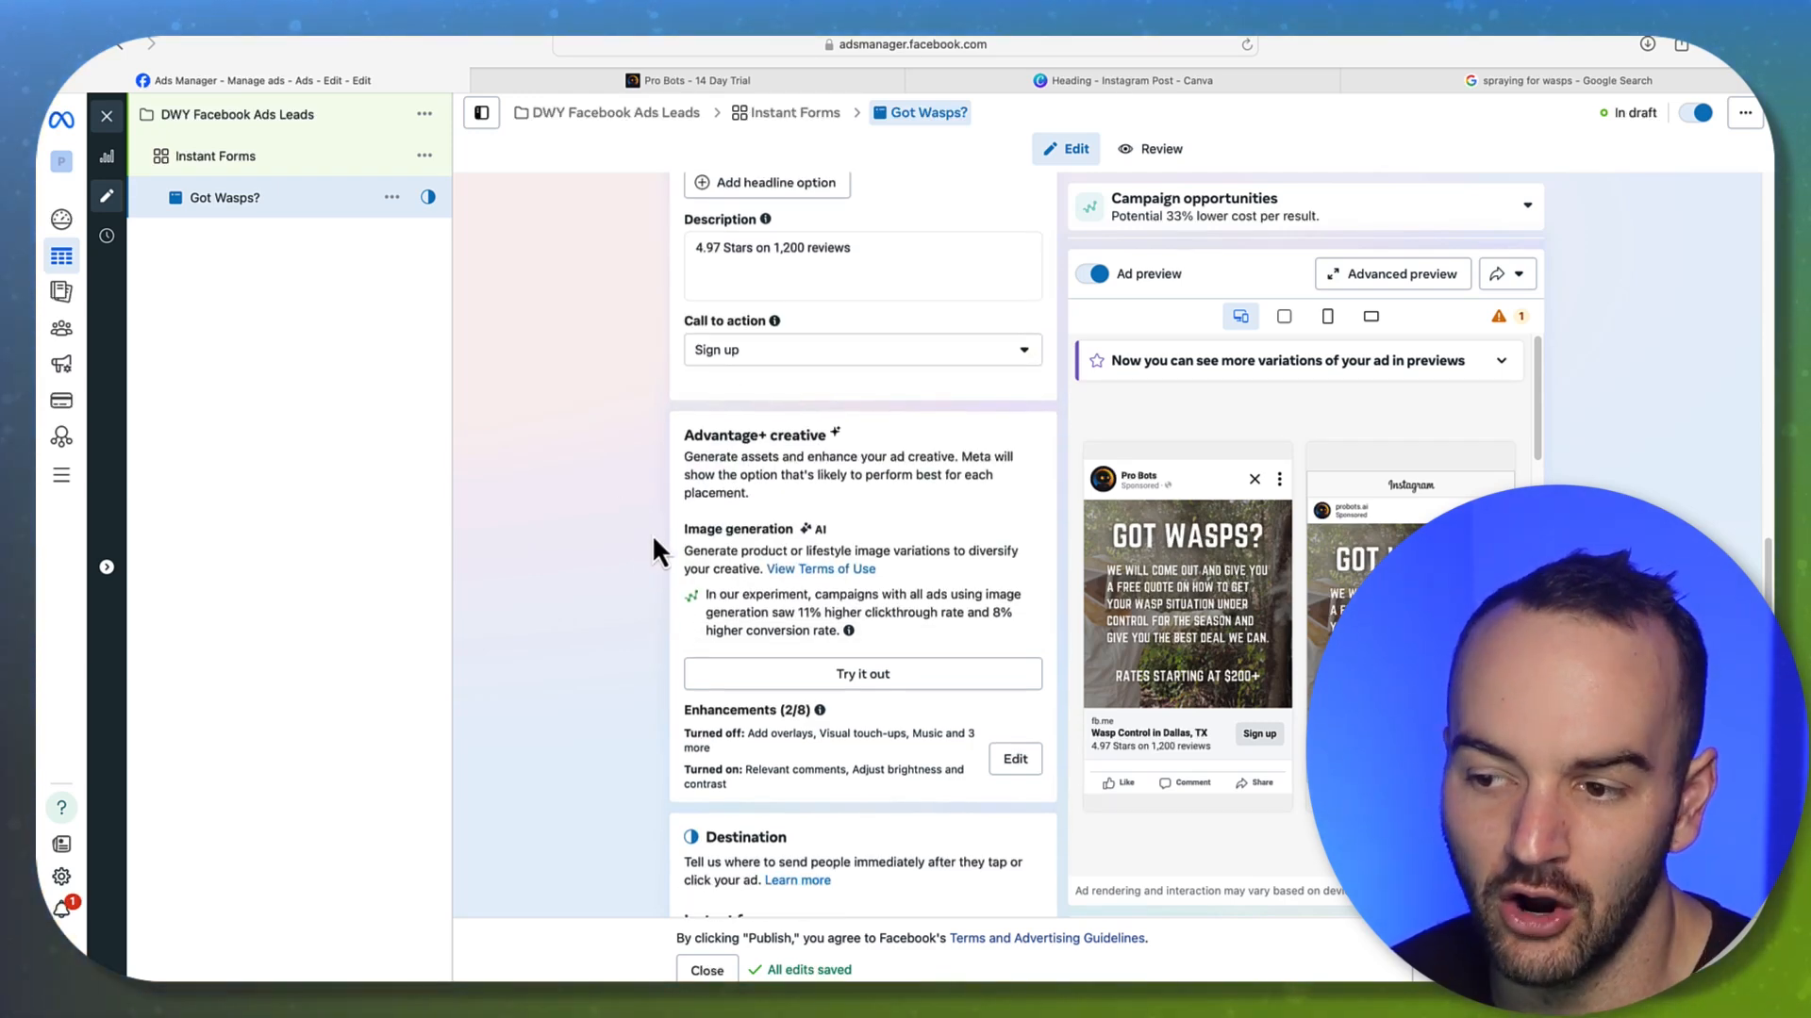
scroll(651, 531, "up", 10)
scroll(649, 529, "down", 12)
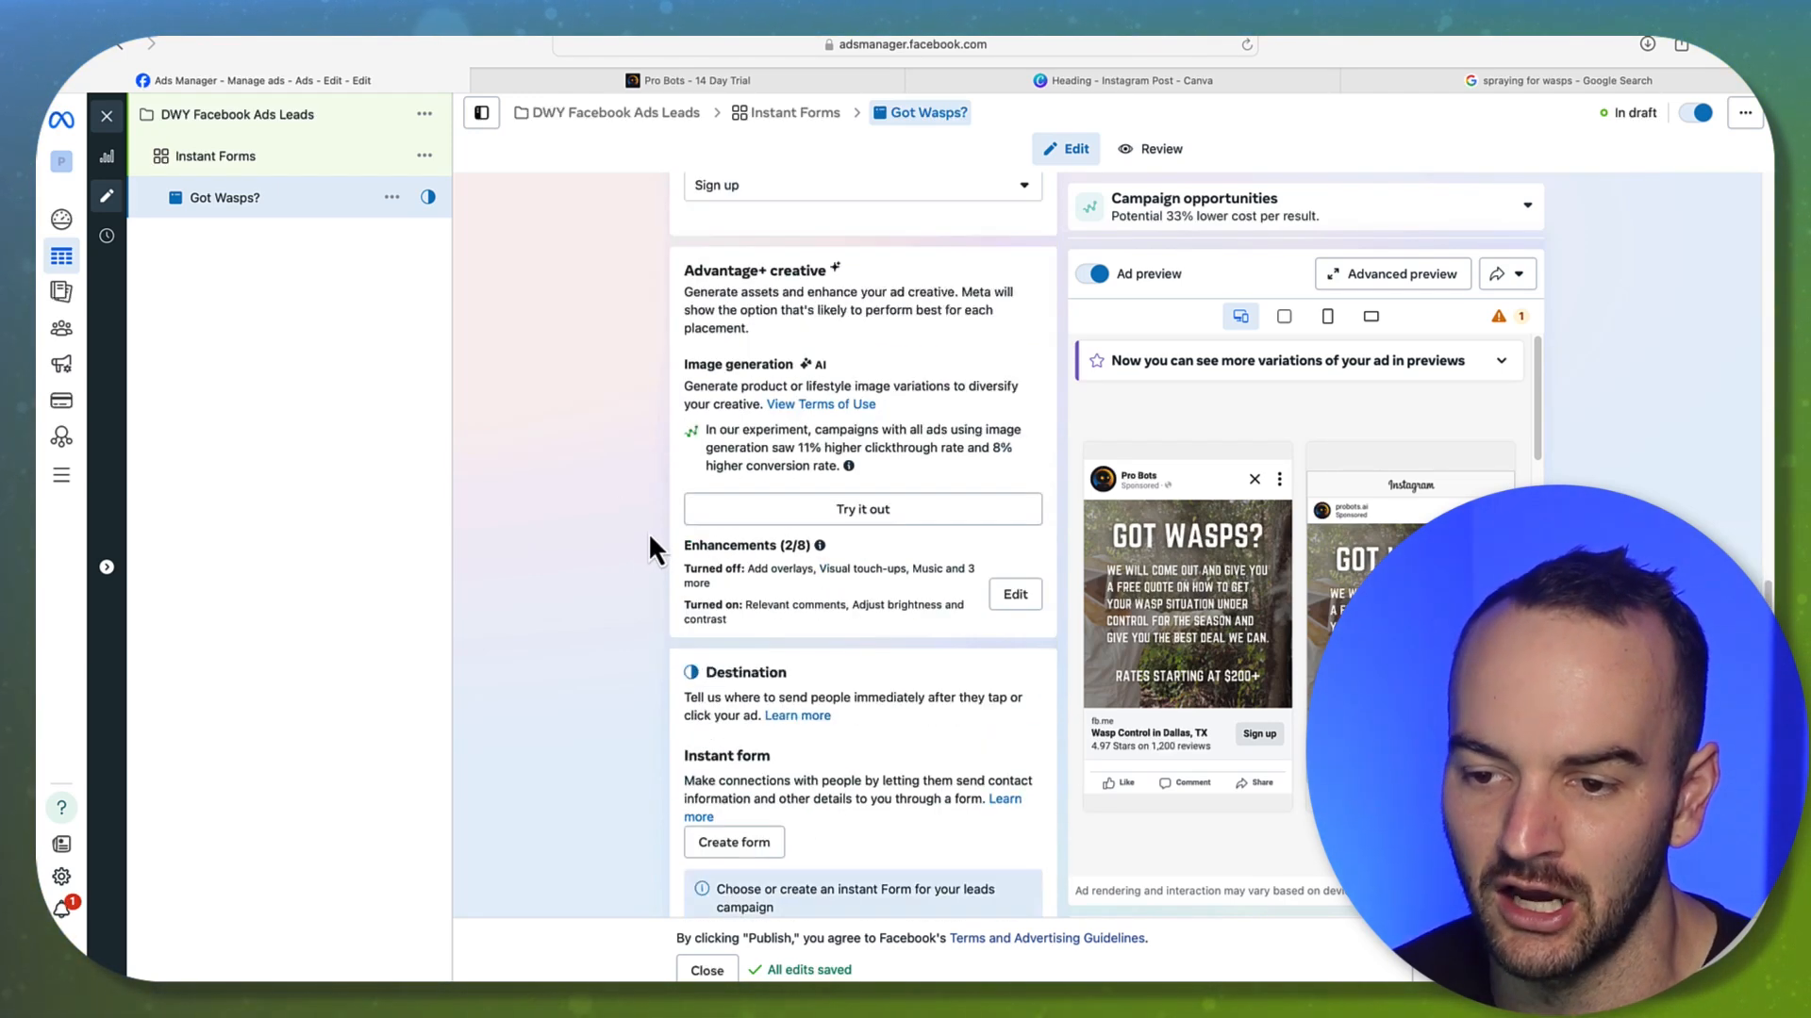
scroll(651, 530, "down", 3)
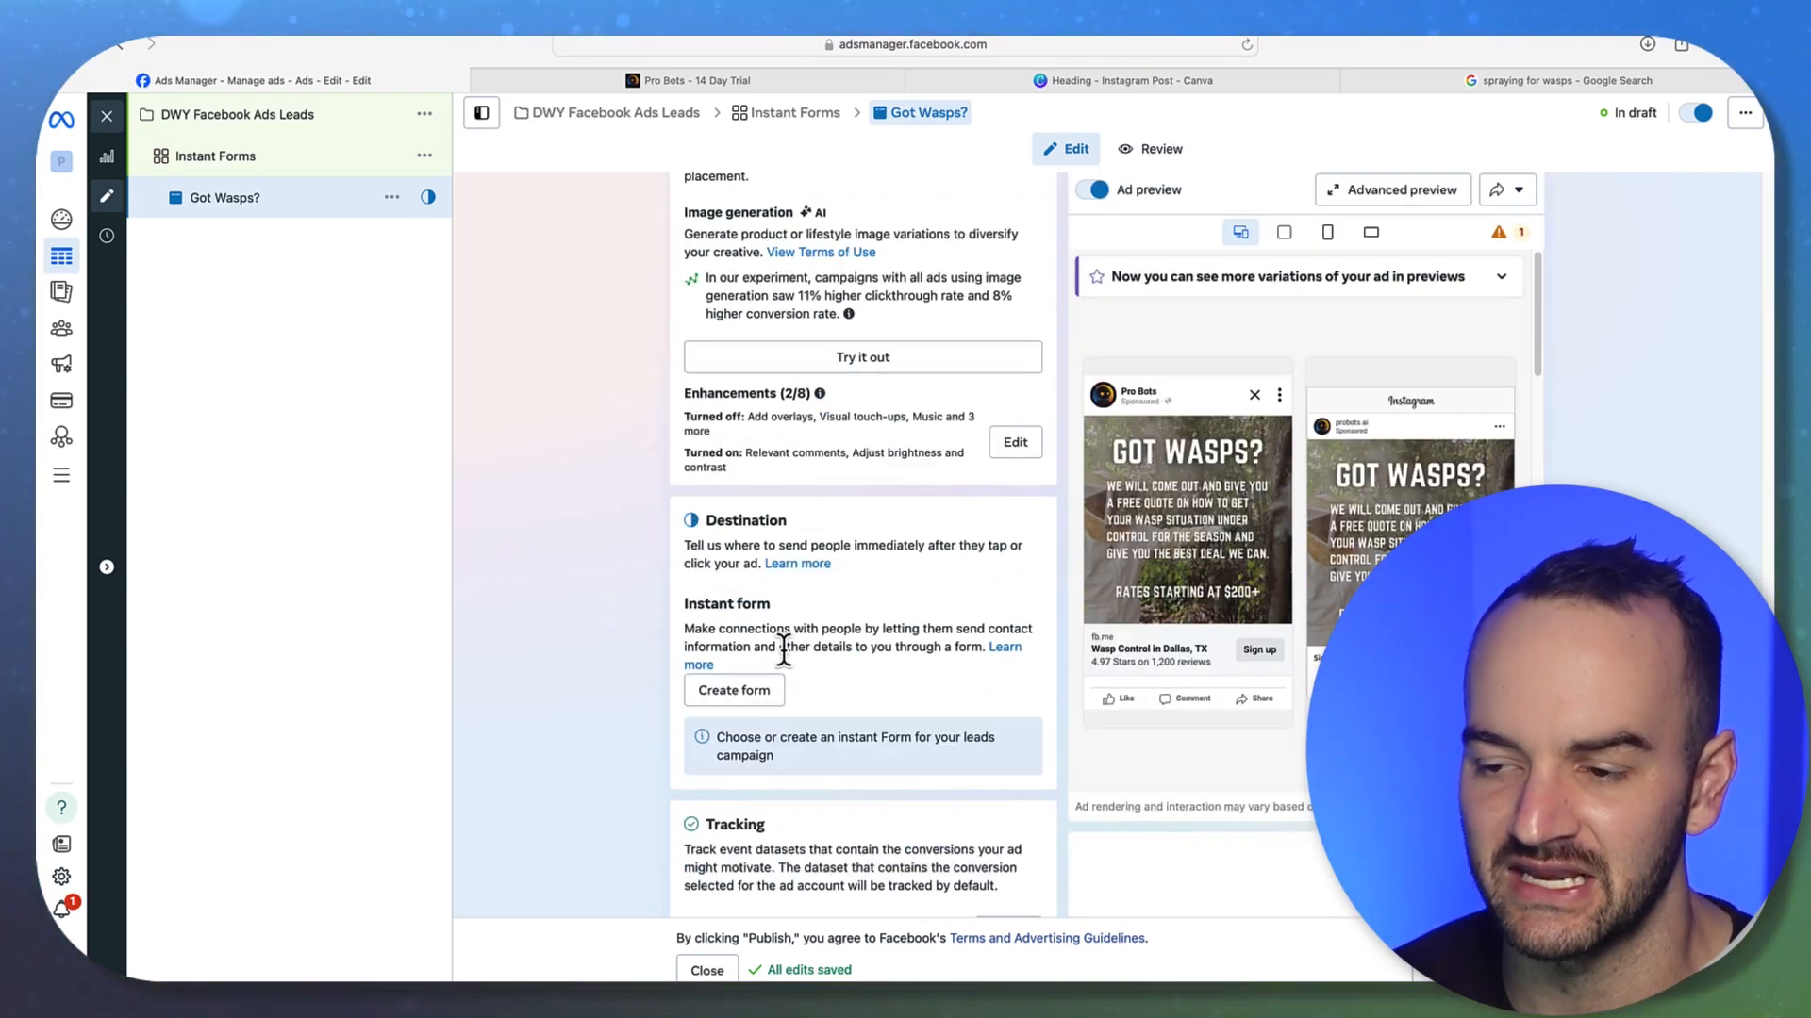
scroll(784, 650, "down", 1)
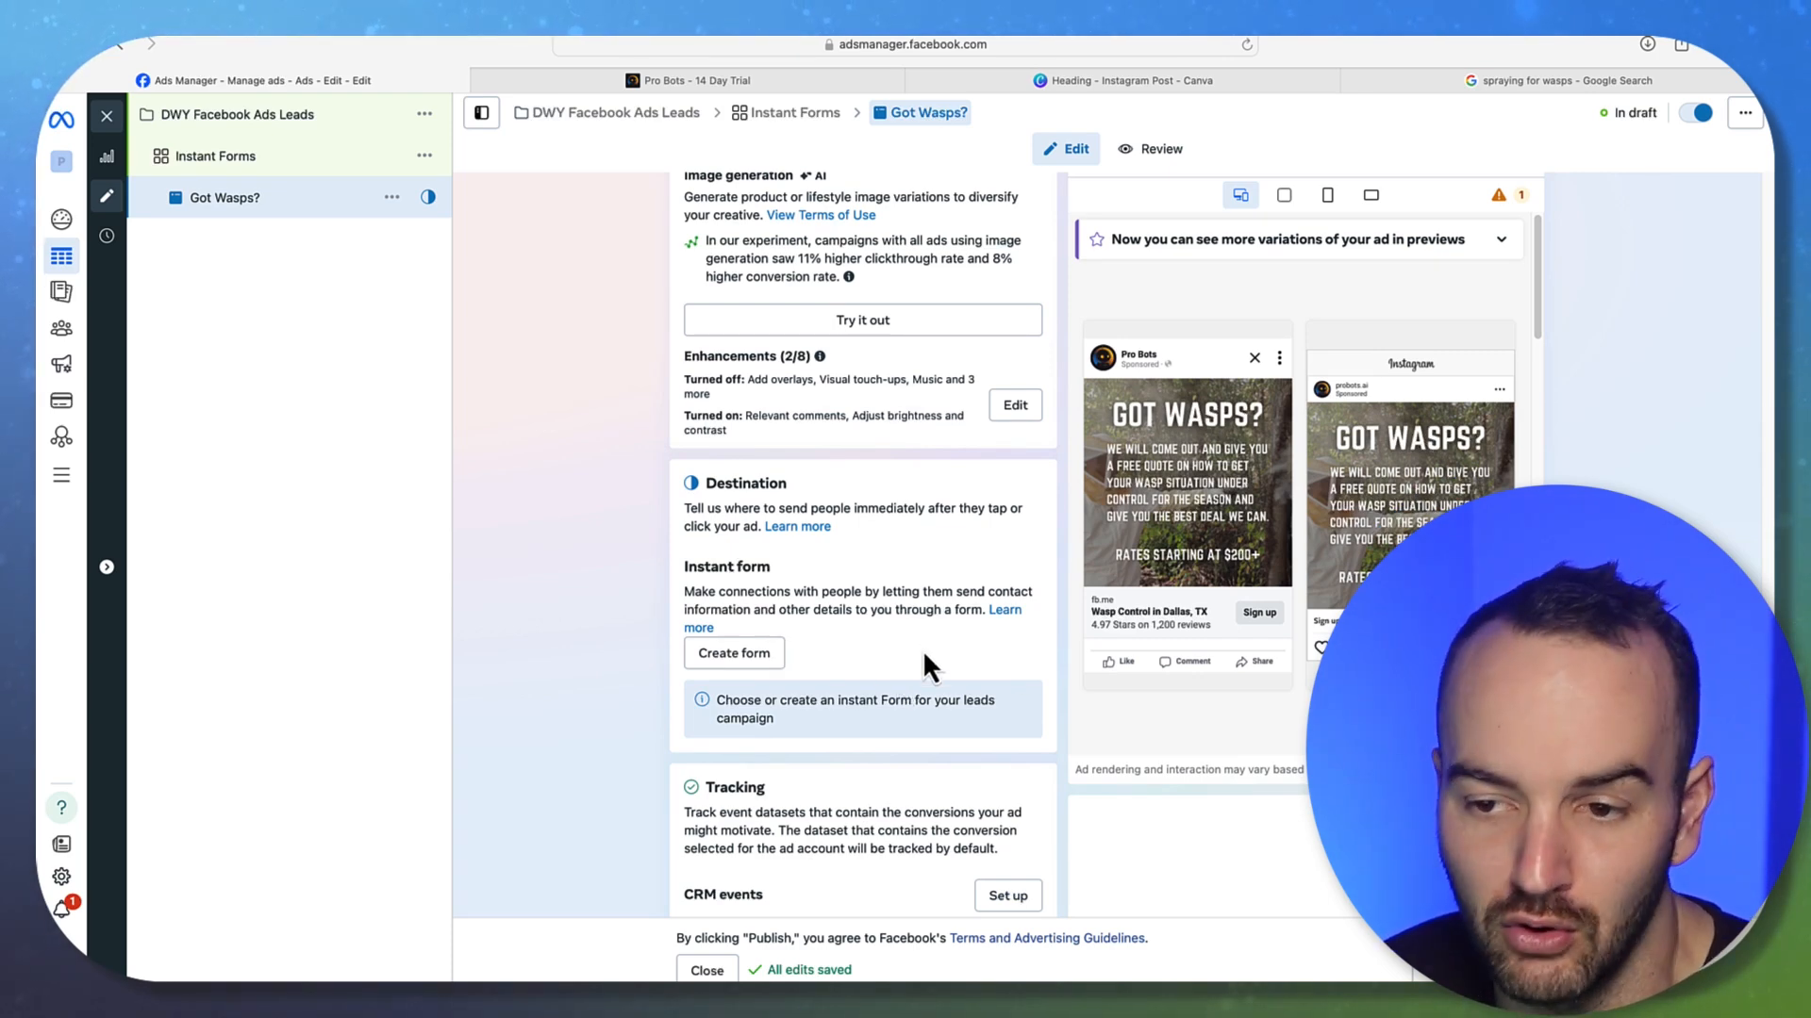
scroll(877, 660, "down", 4)
Create a new instant form named 'Wasp Control Dallas, TX' using the Higher intent type
left_click(754, 485)
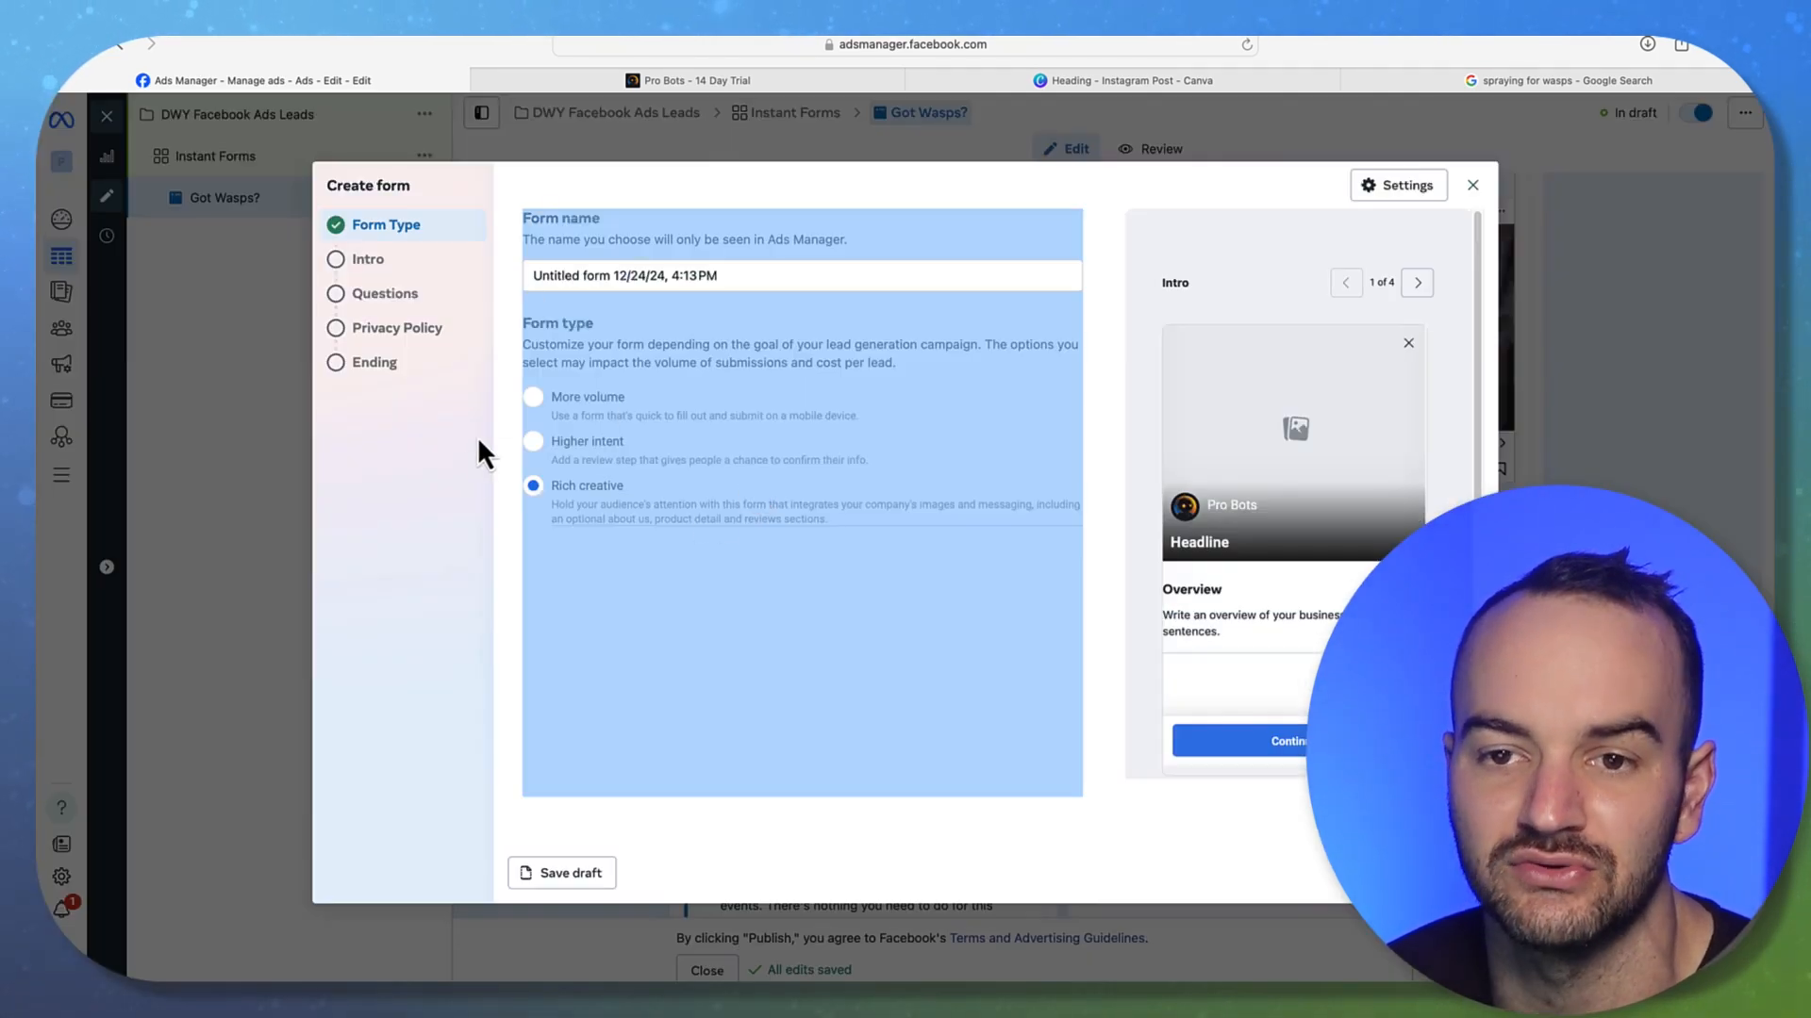
left_click(653, 277)
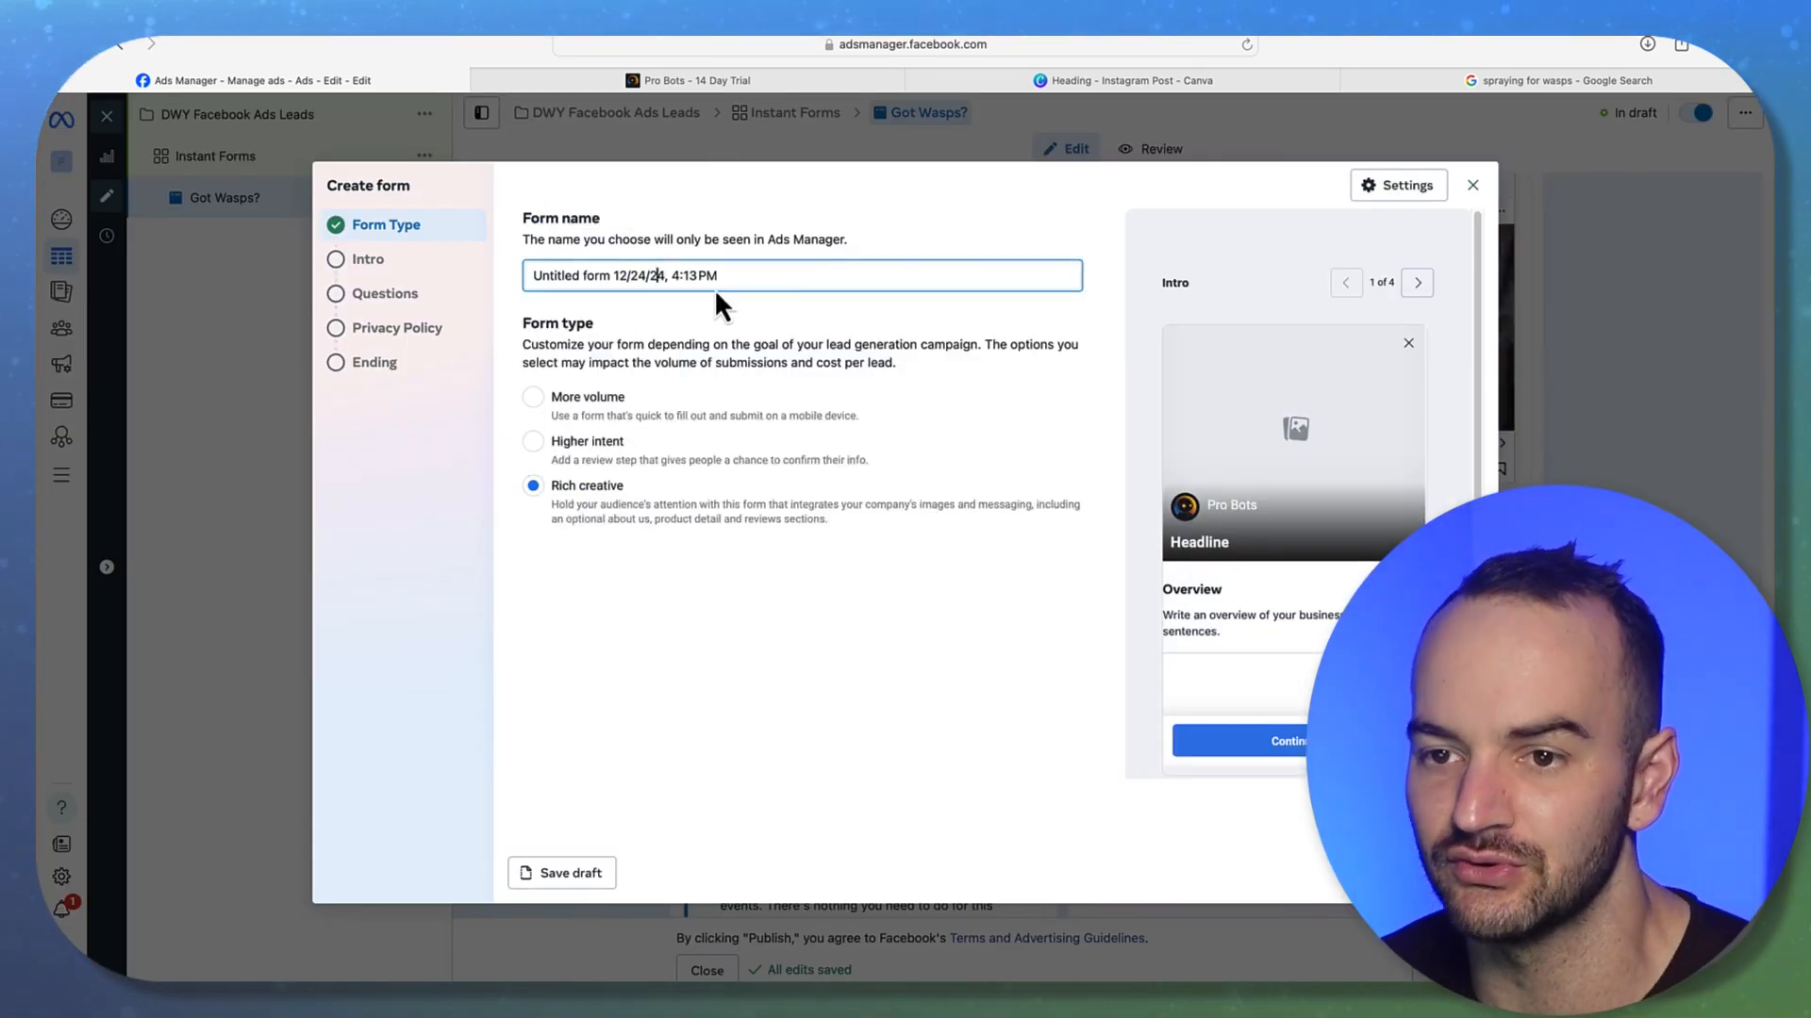
left_click_drag(719, 276, 525, 276)
type("Was")
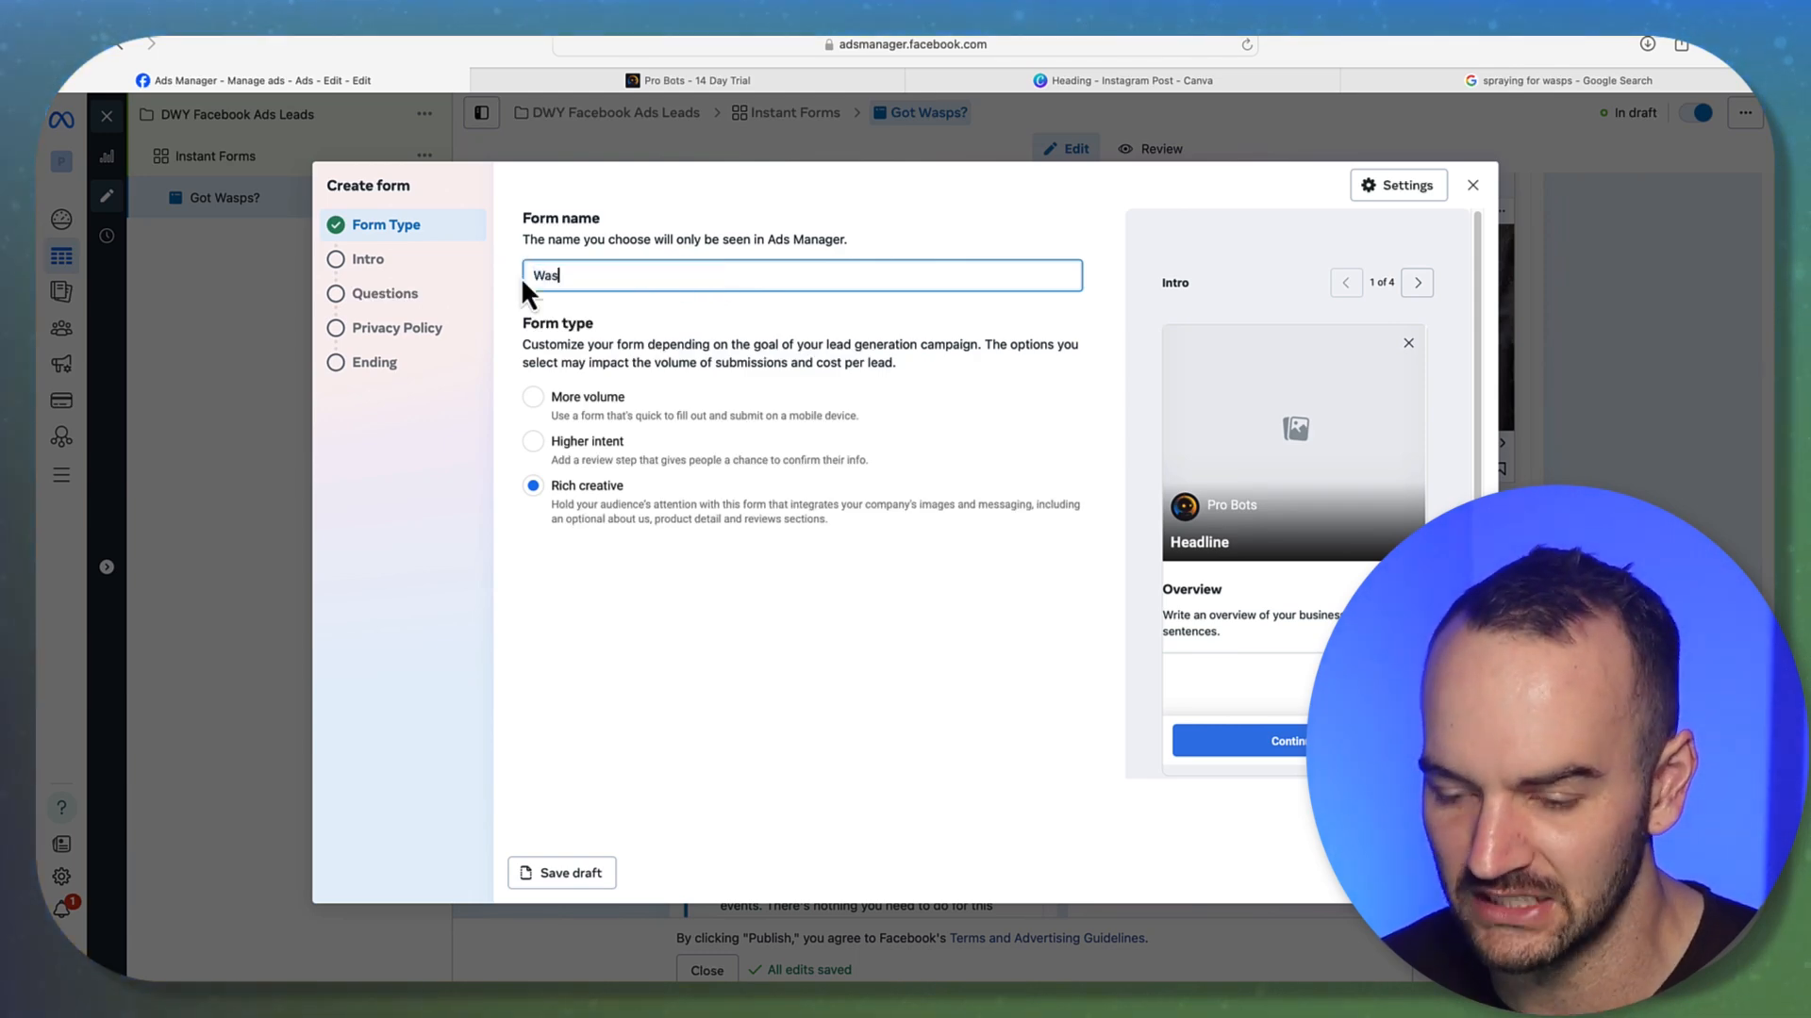
type("p Control Dallas, TX")
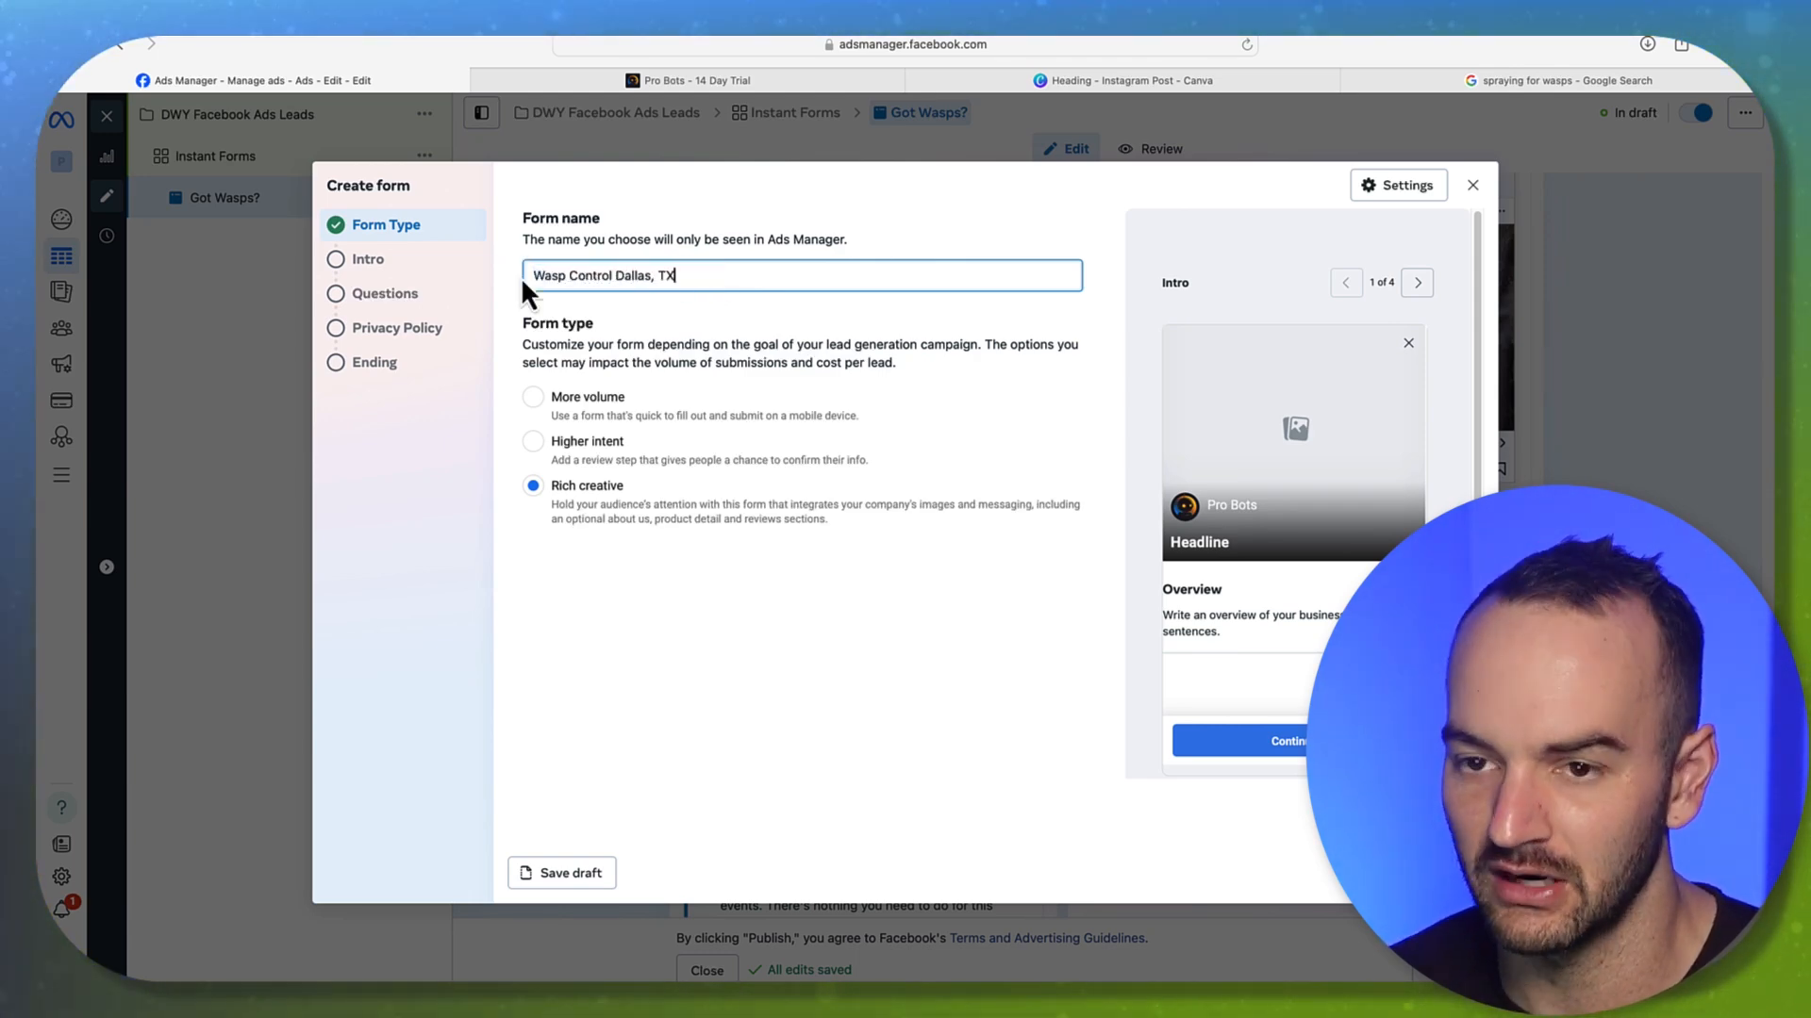
left_click(533, 442)
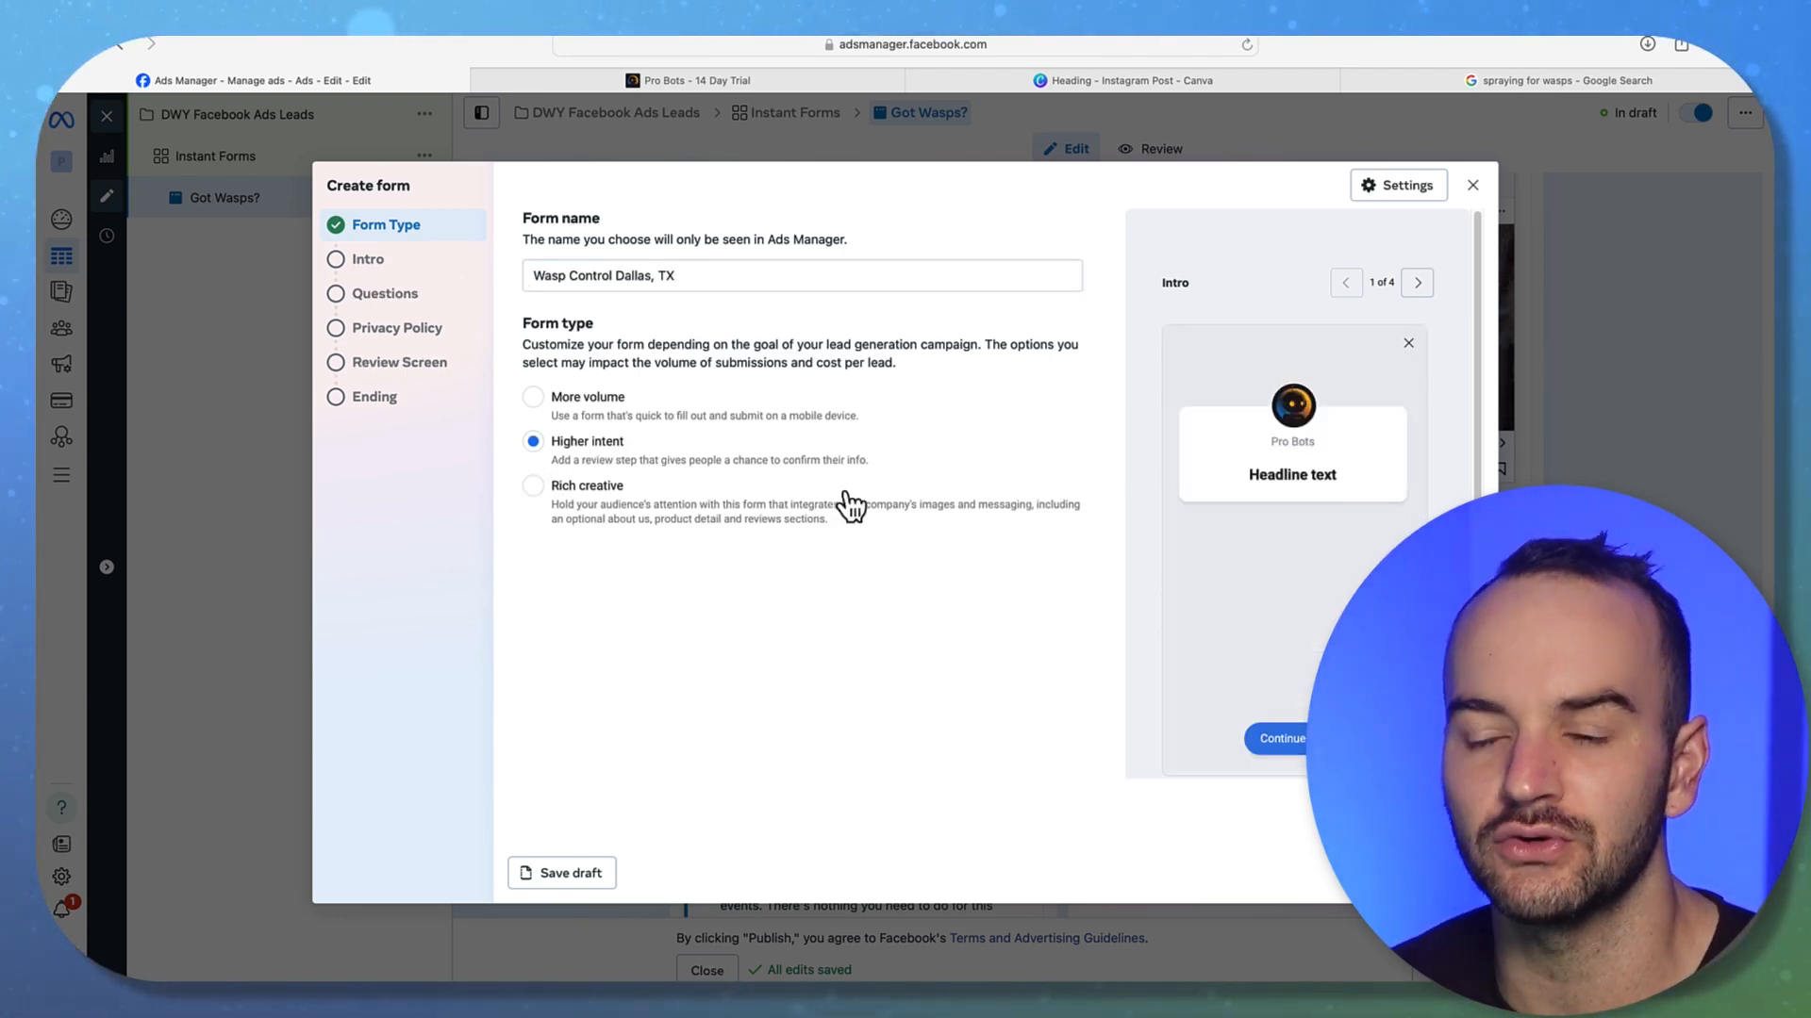
left_click(596, 402)
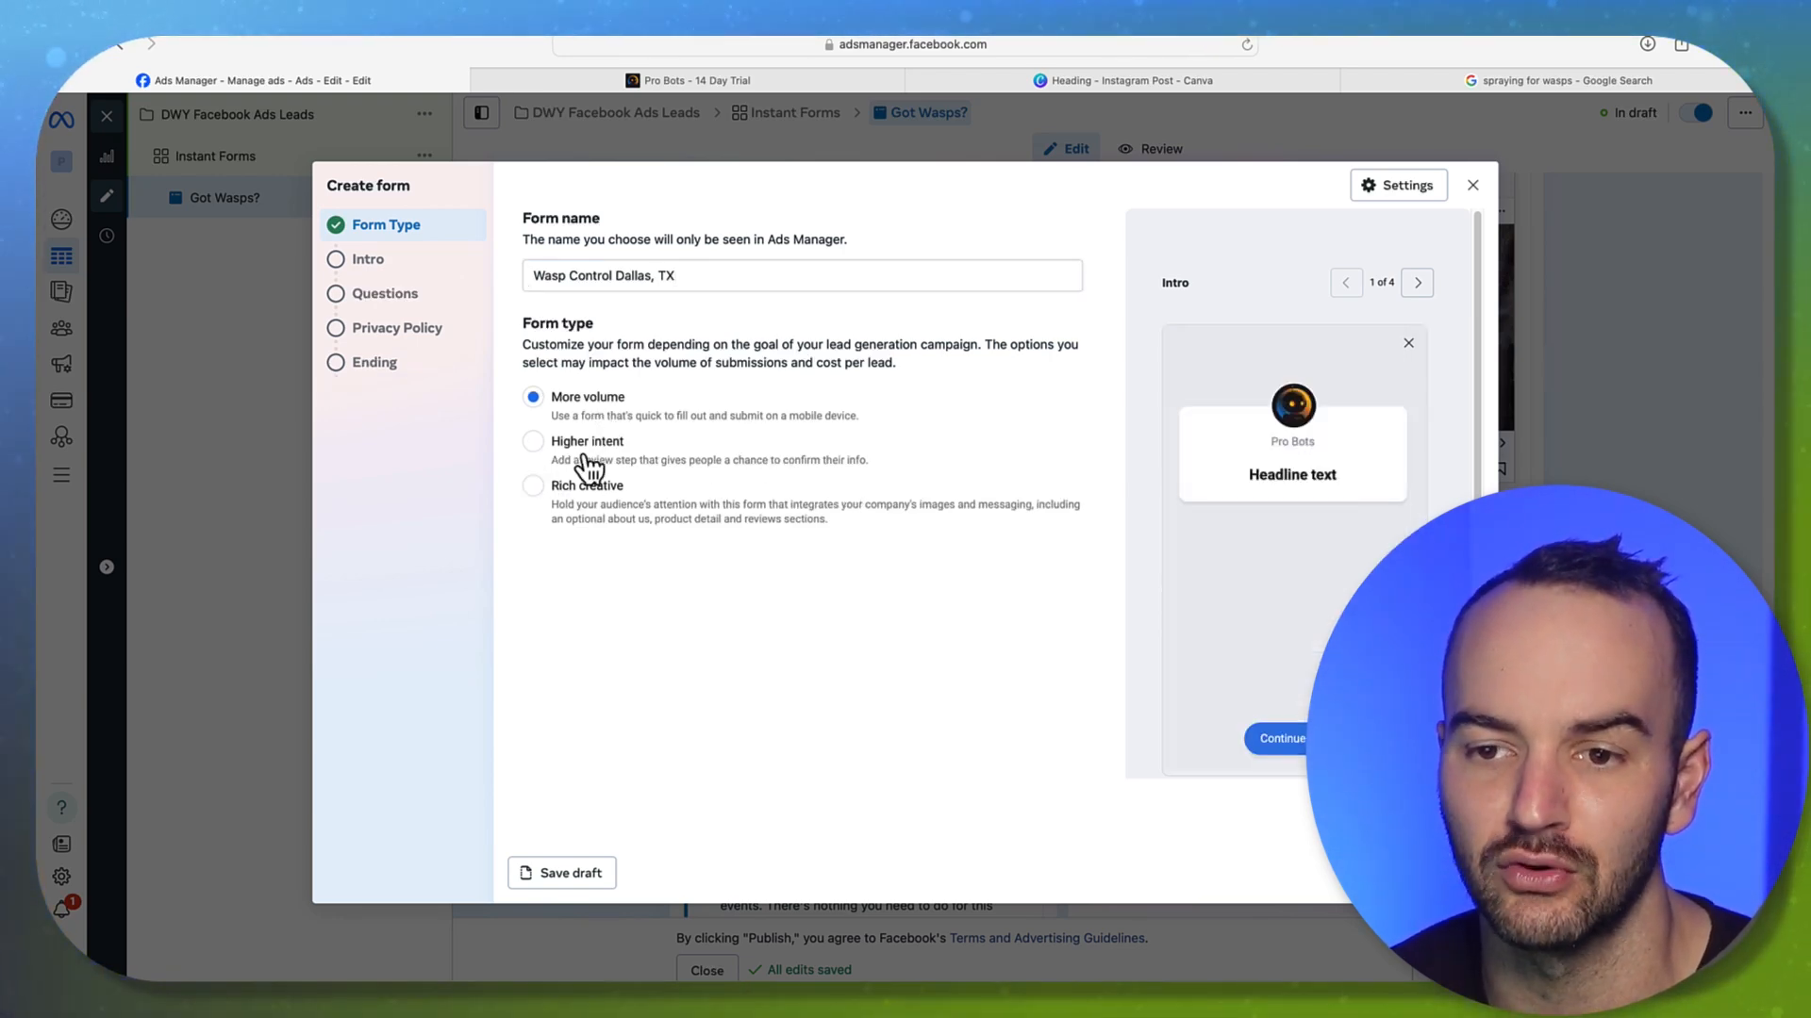
left_click(583, 459)
Compare More volume with Higher intent, preview the review screen, and keep Higher intent
left_click(402, 363)
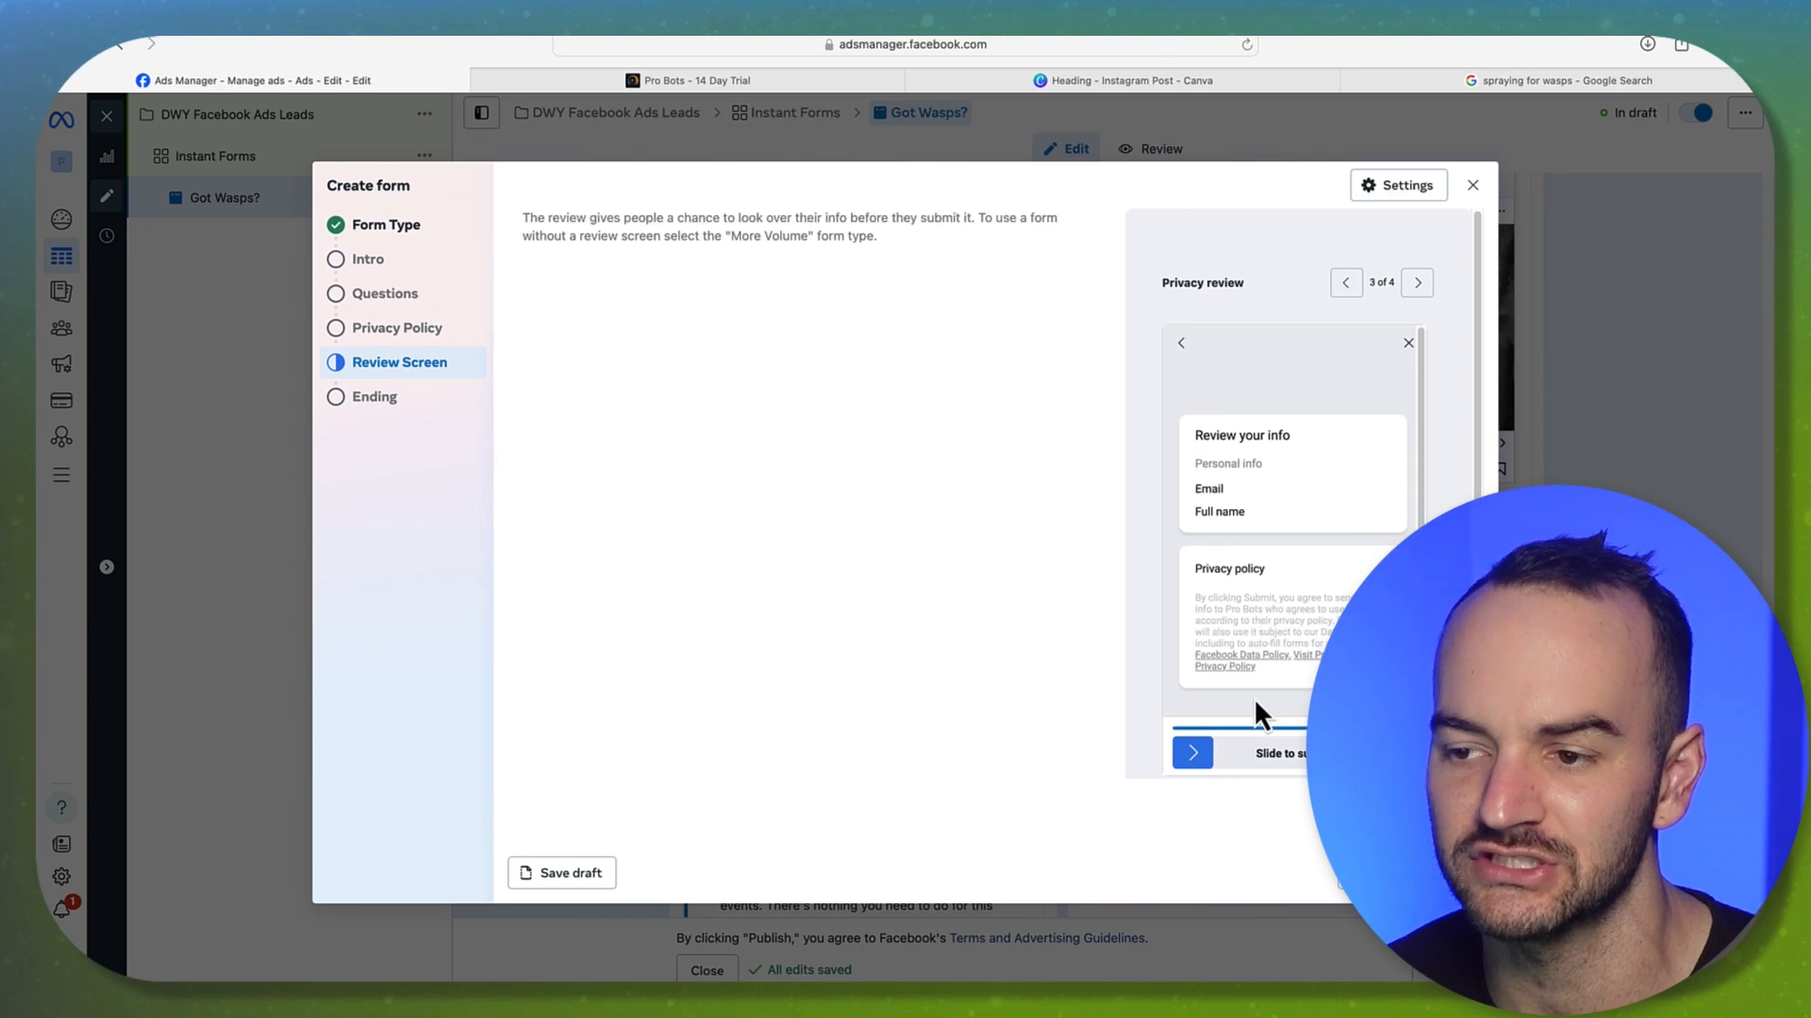
scroll(1245, 600, "down", 1)
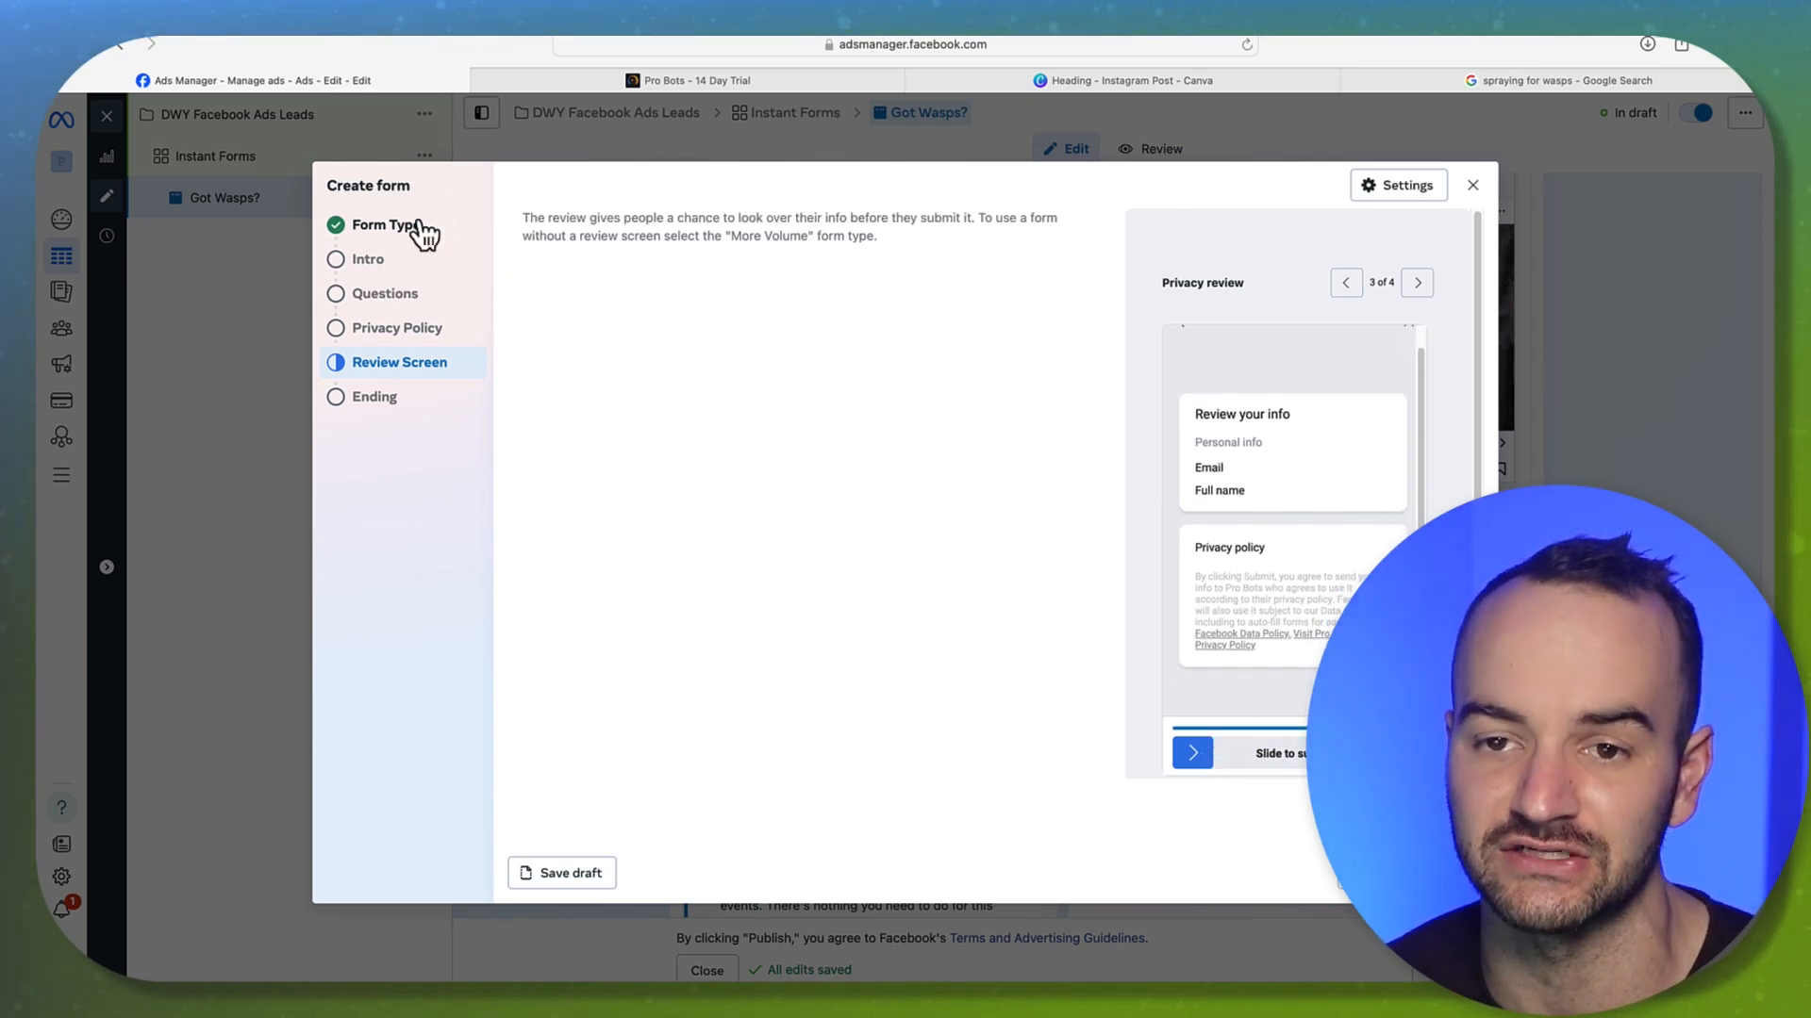
left_click(386, 225)
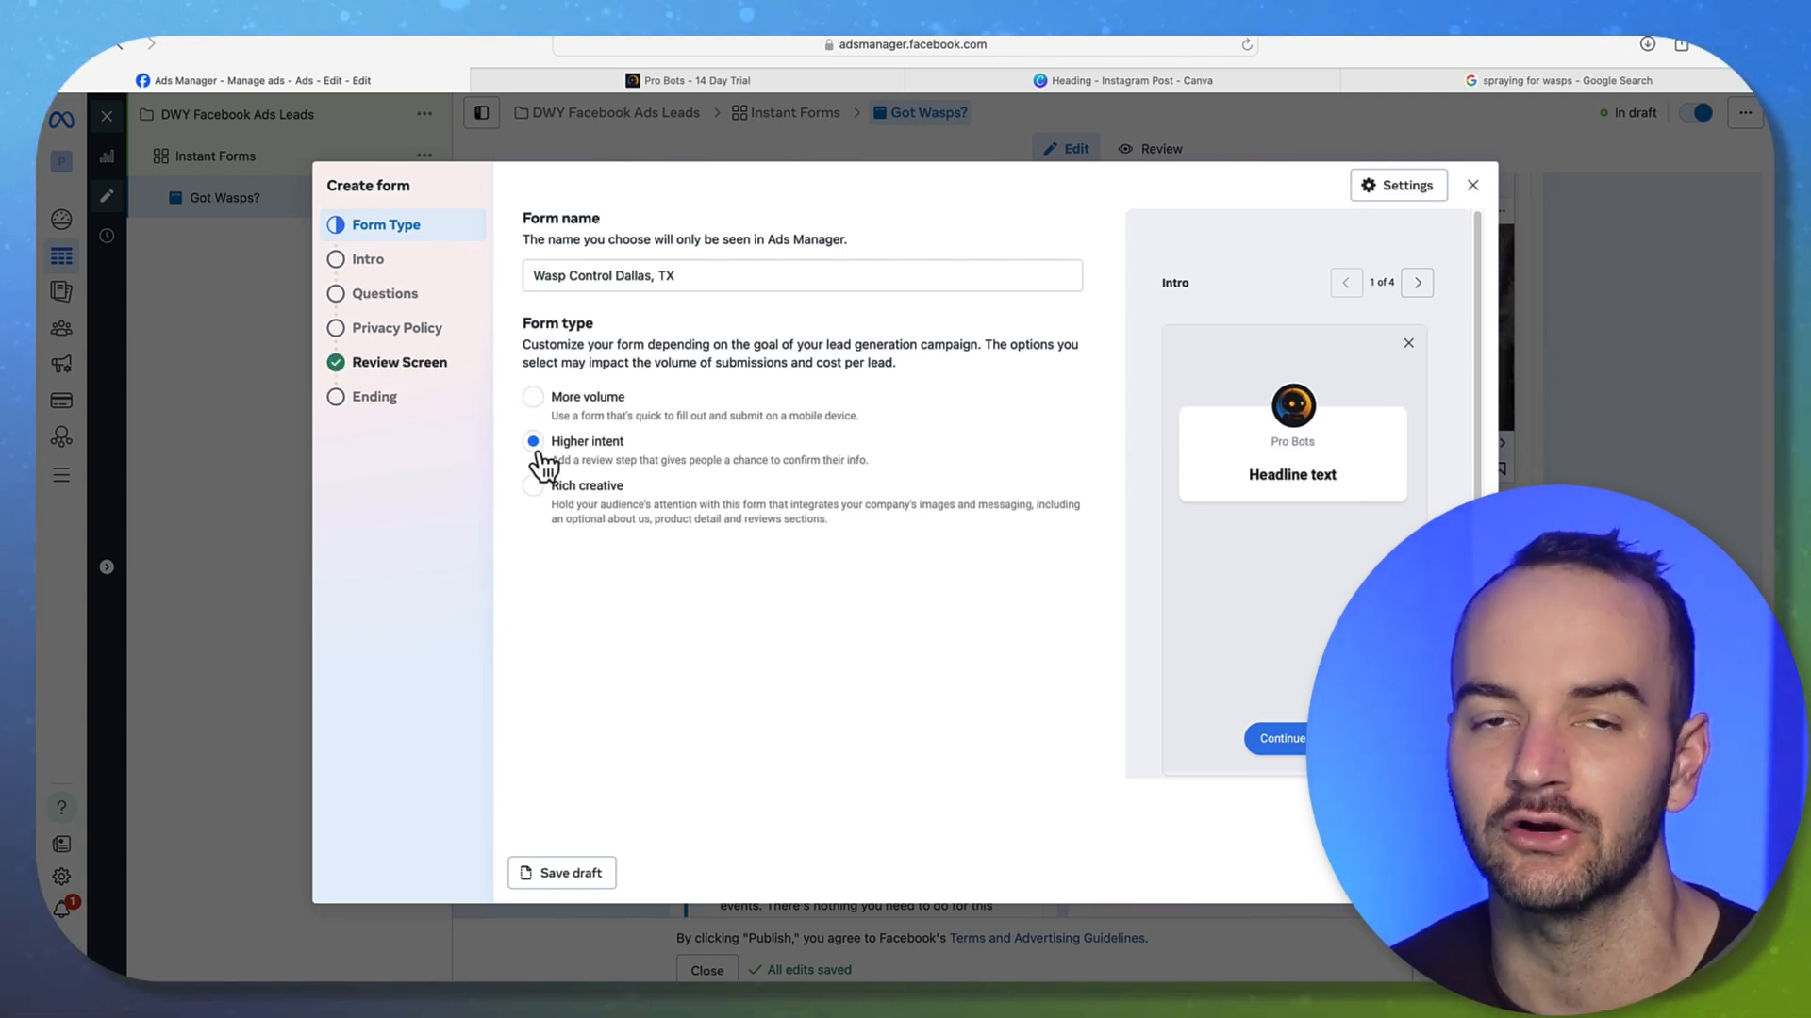
left_click(530, 401)
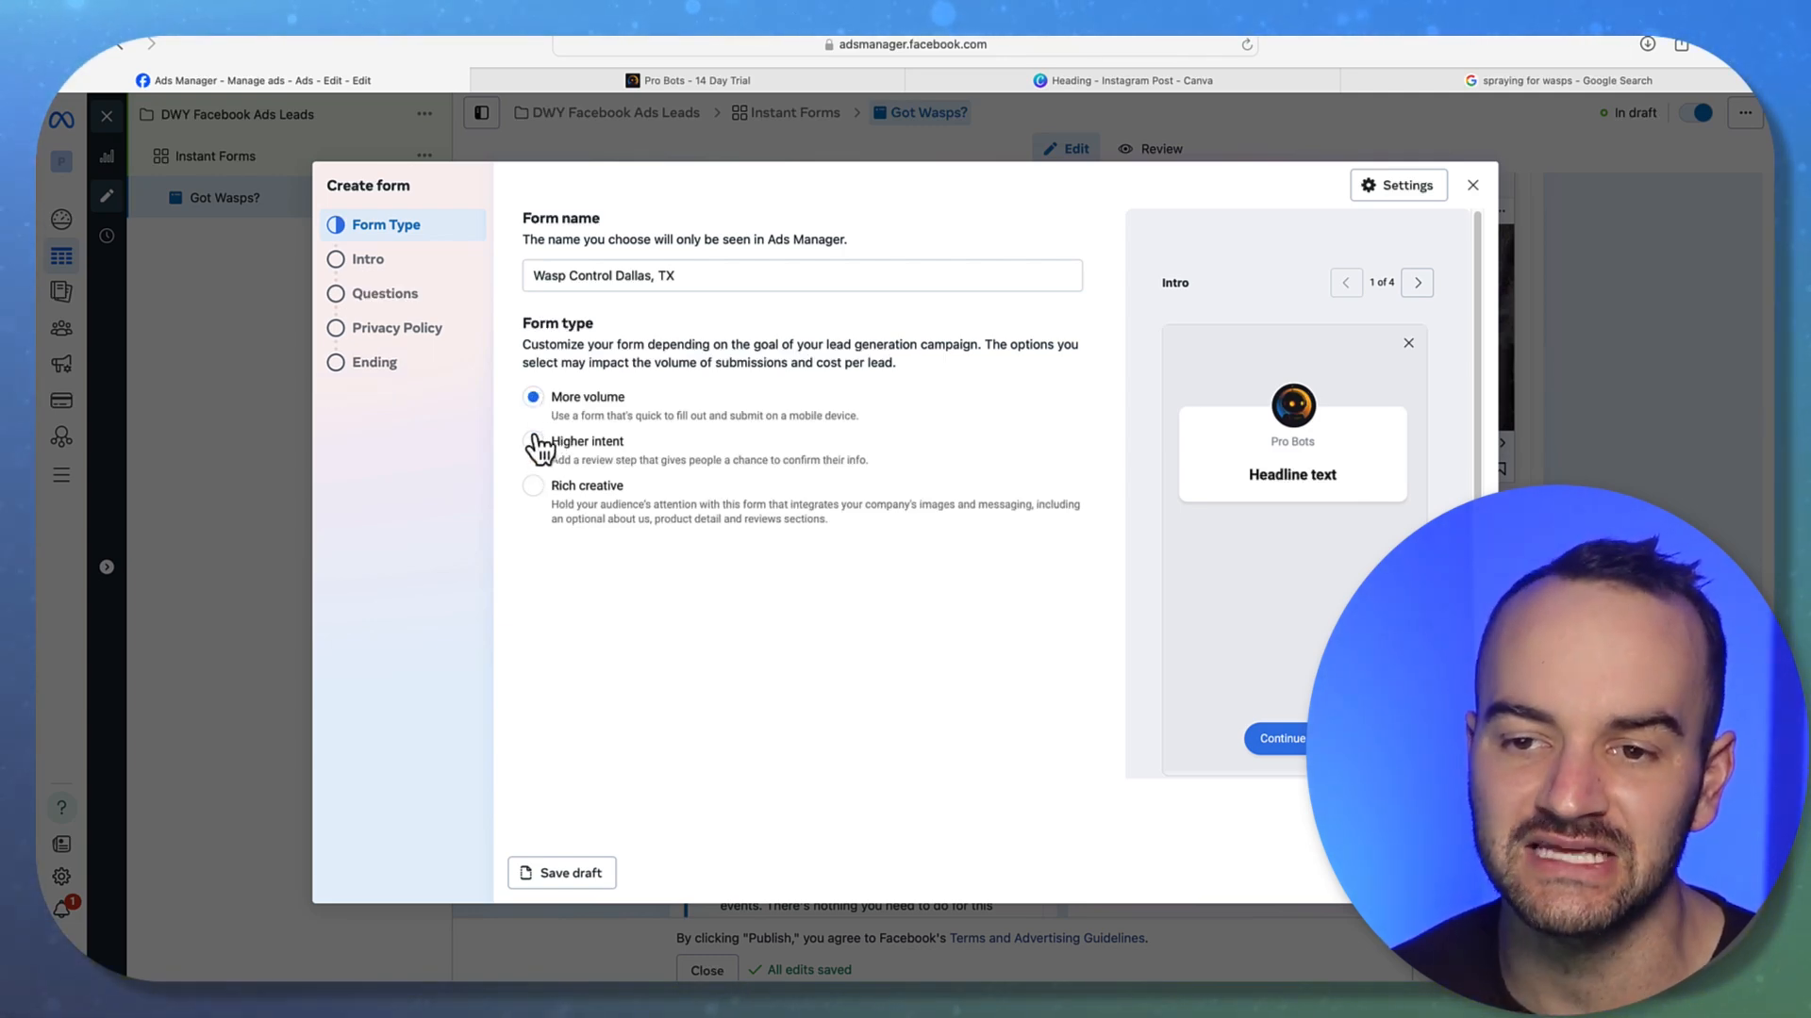
left_click(534, 442)
left_click(535, 403)
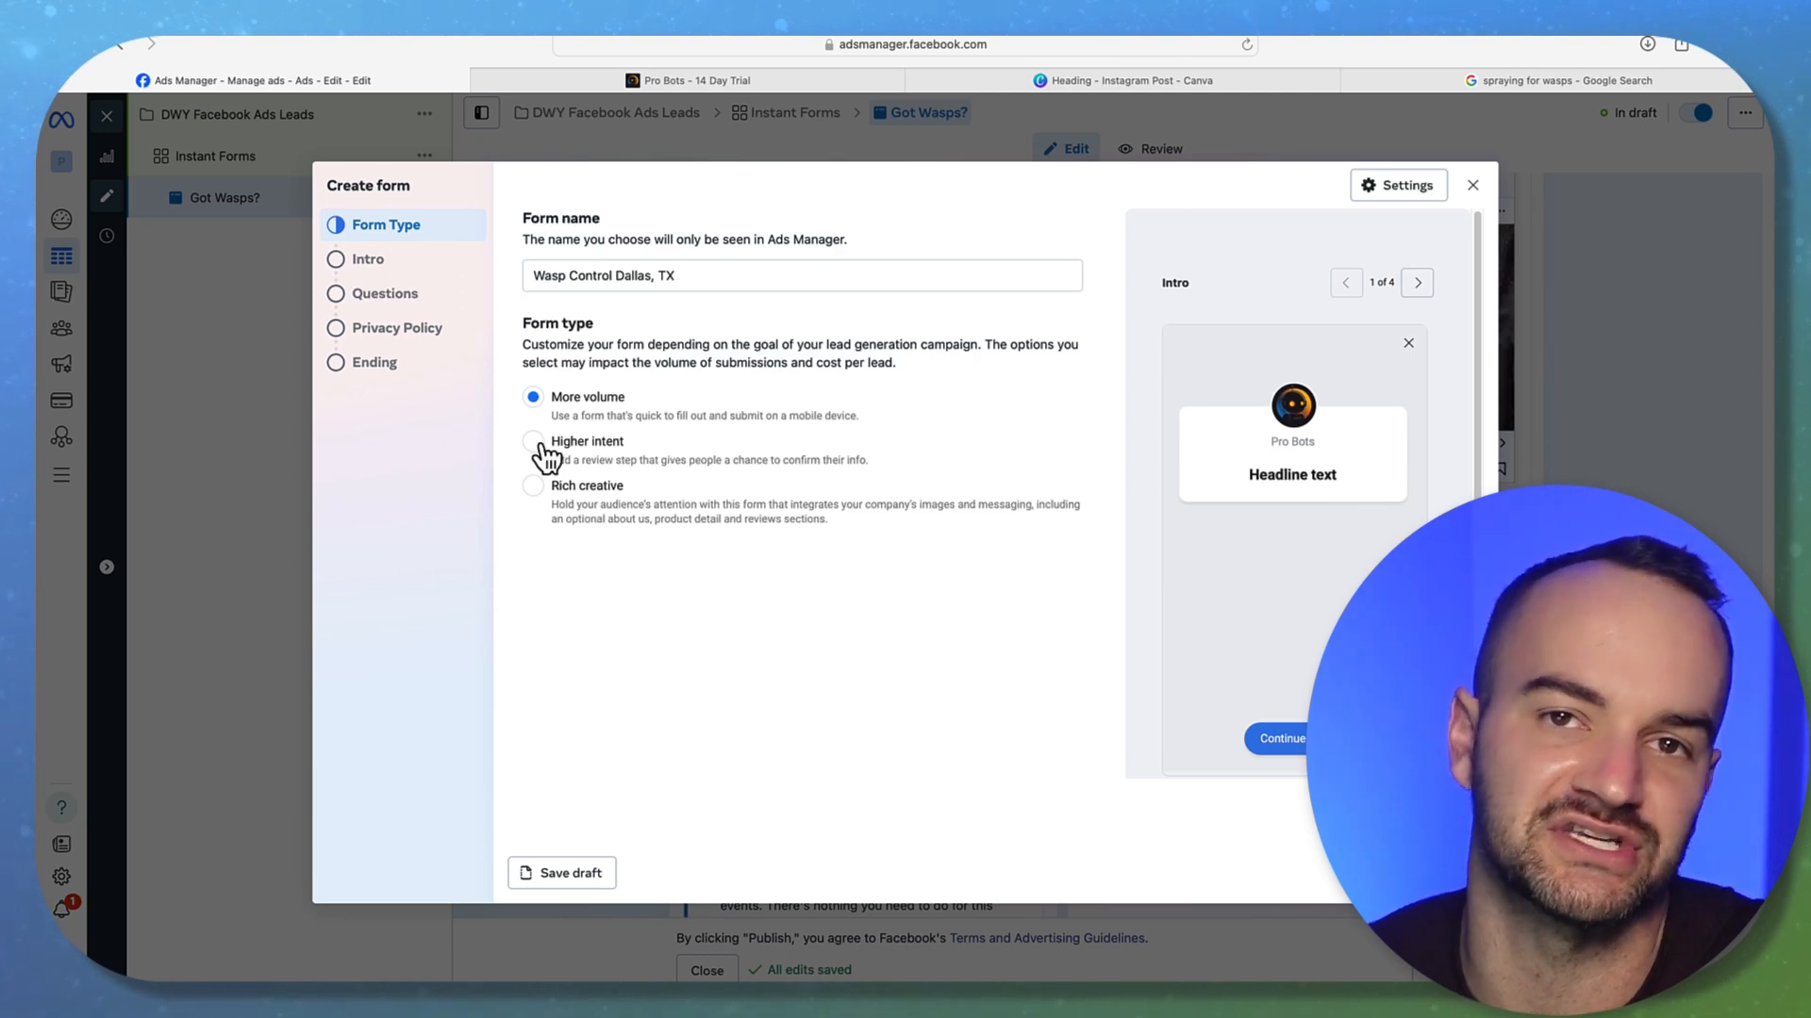
left_click(533, 443)
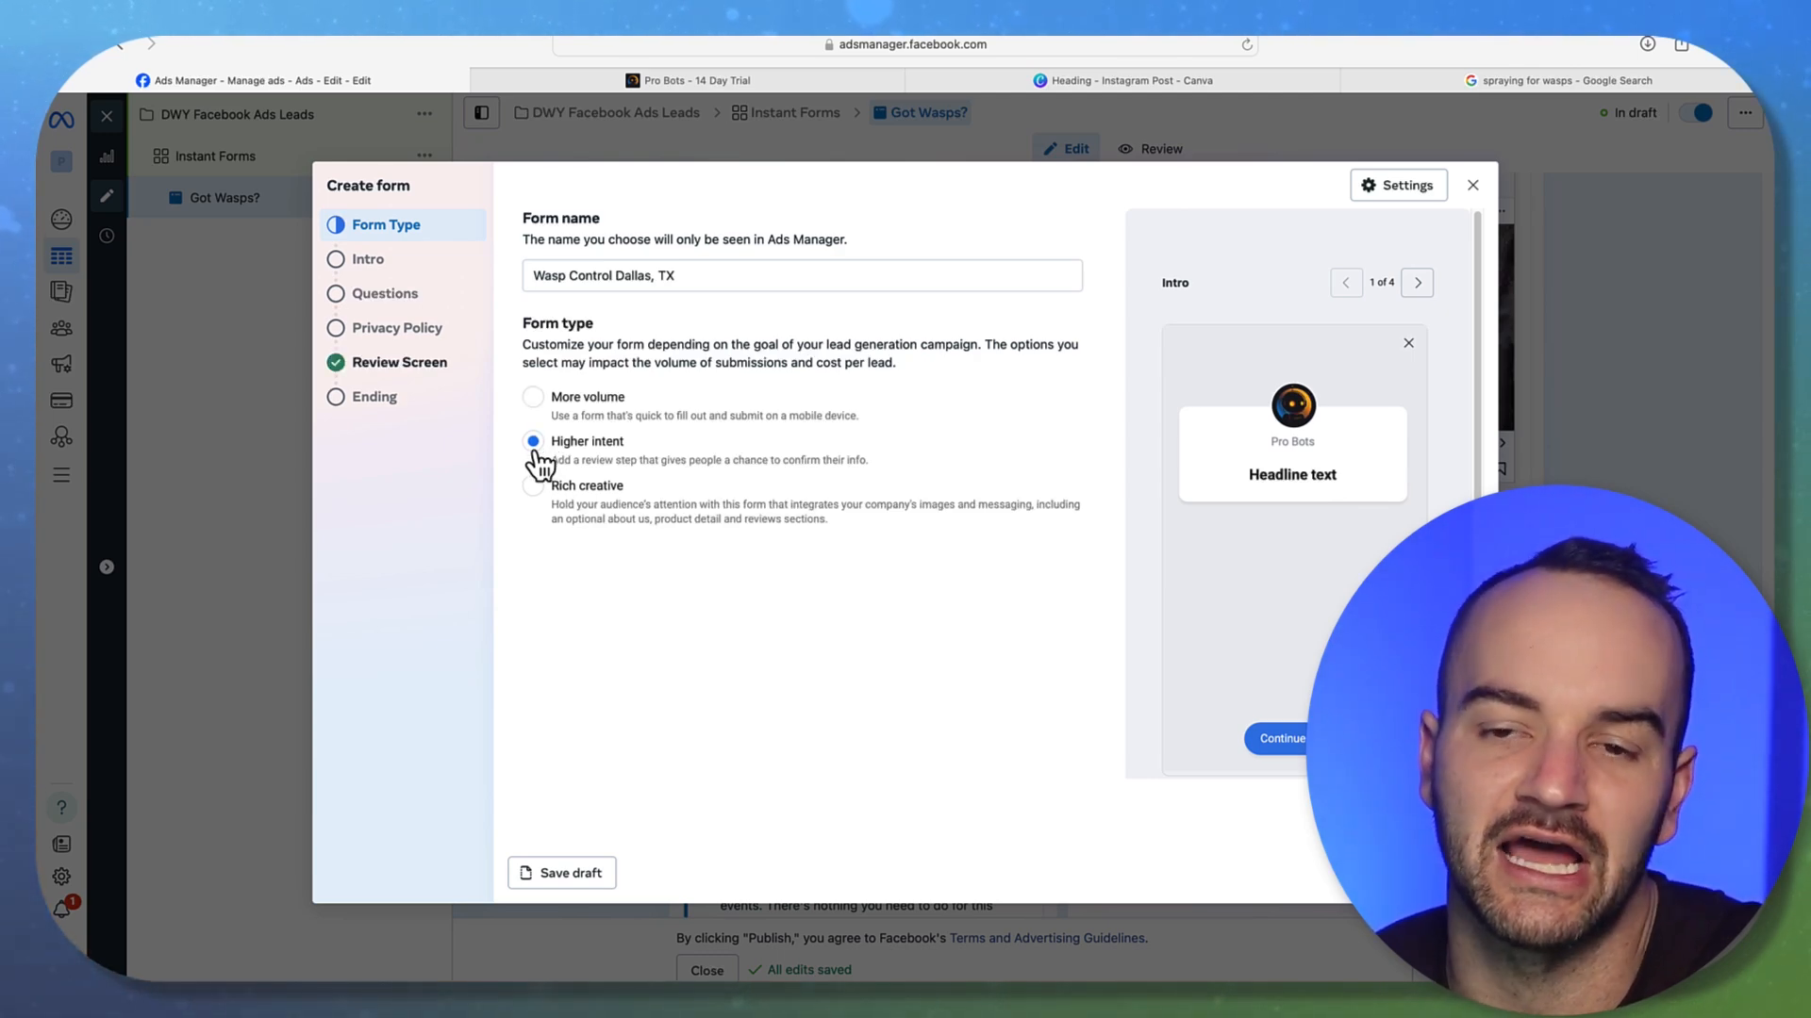
left_click(397, 370)
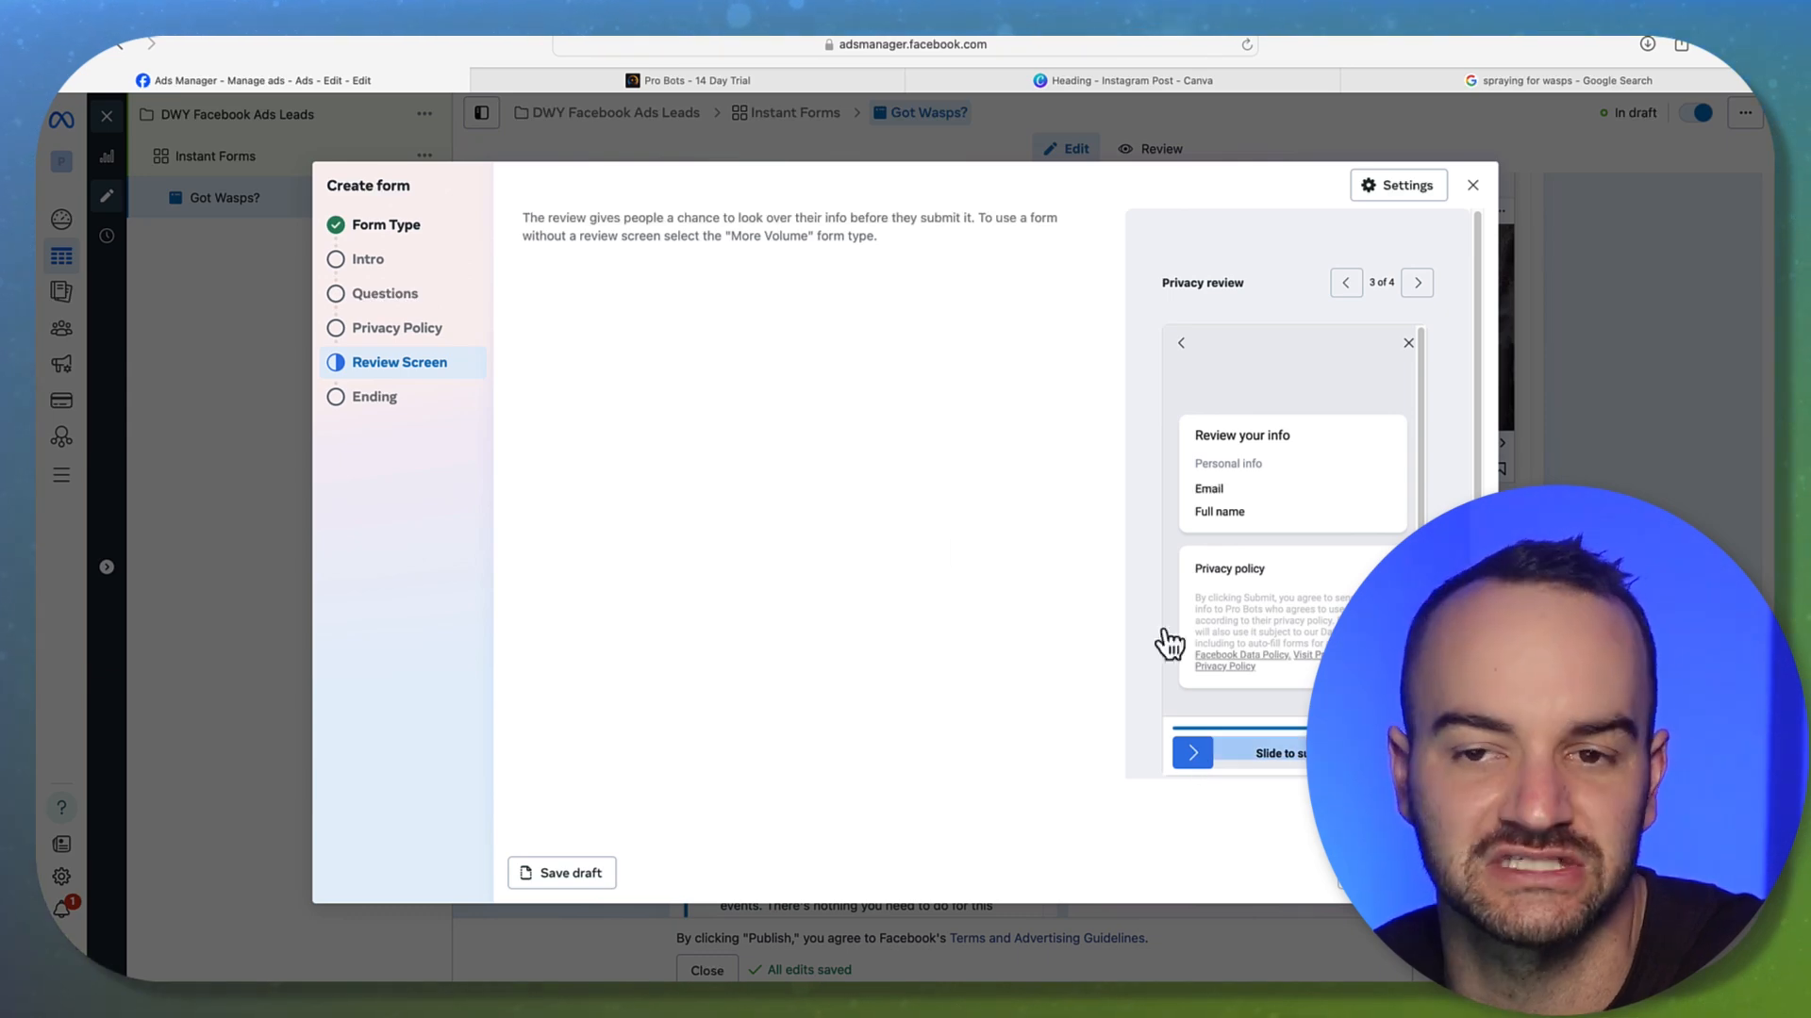
left_click(409, 235)
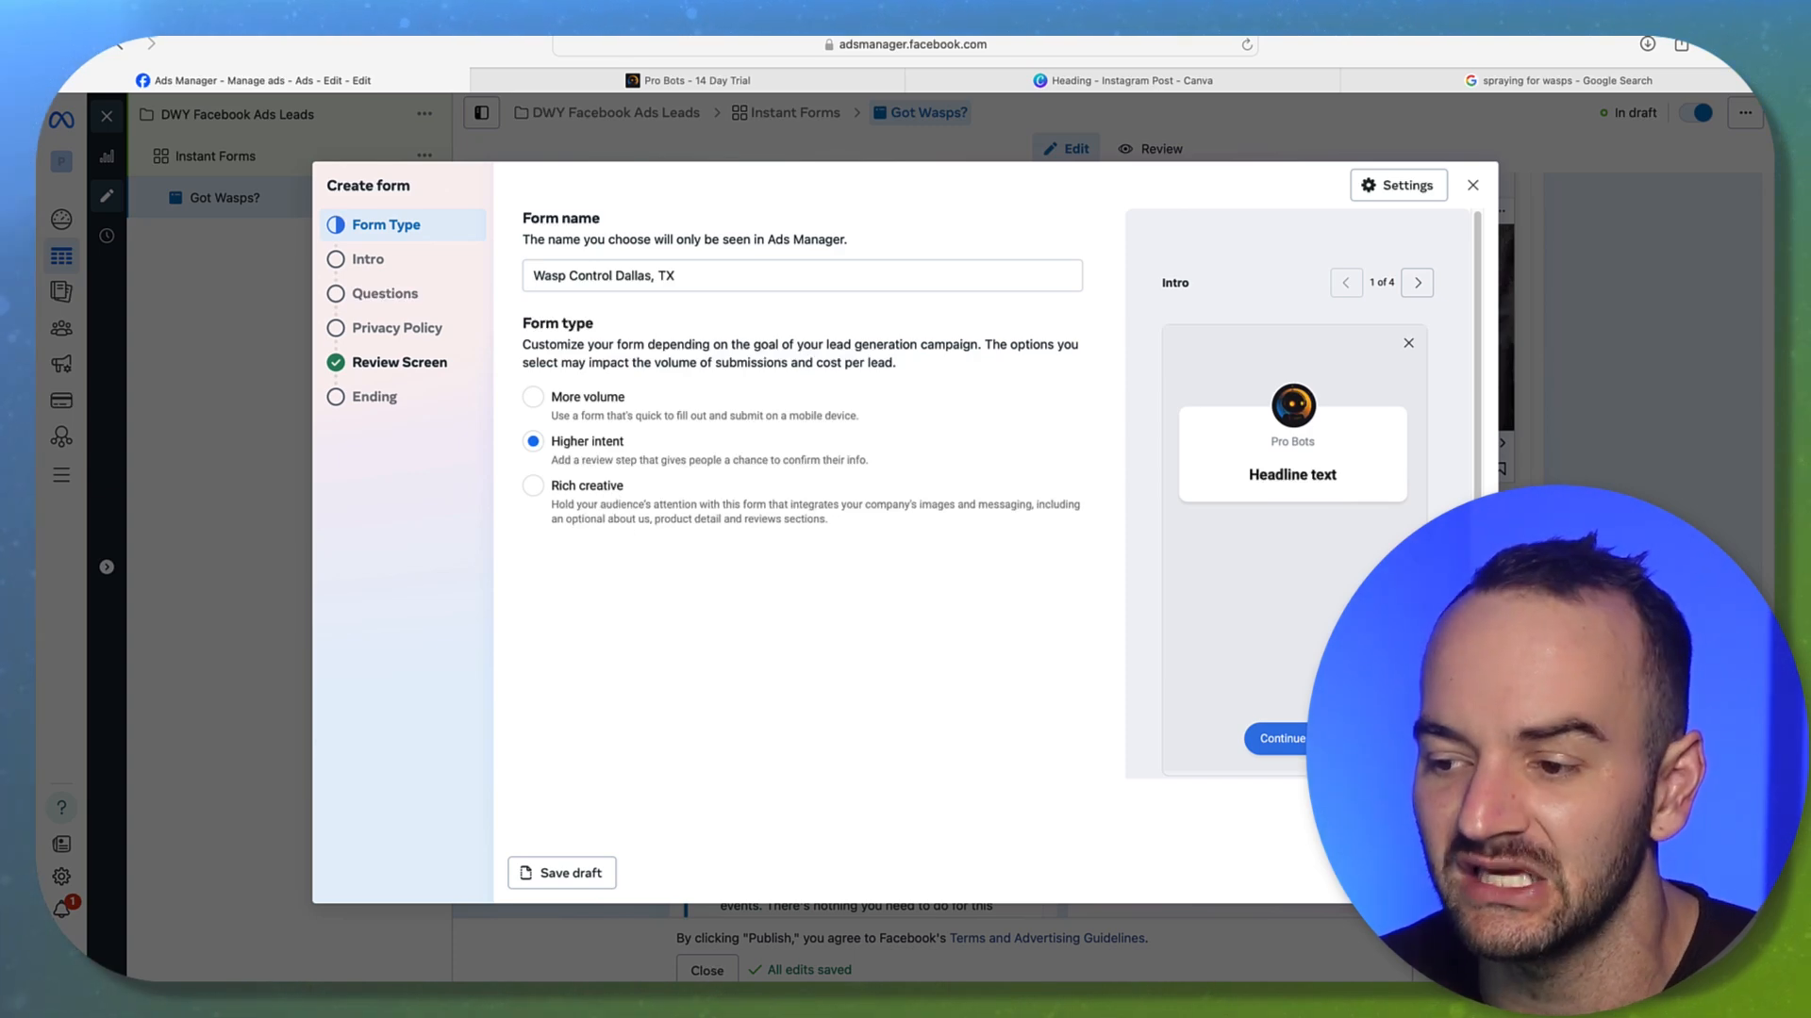
Move to the form's Intro, switch the greeting on, and place the cursor in its Headline
left_click(1452, 873)
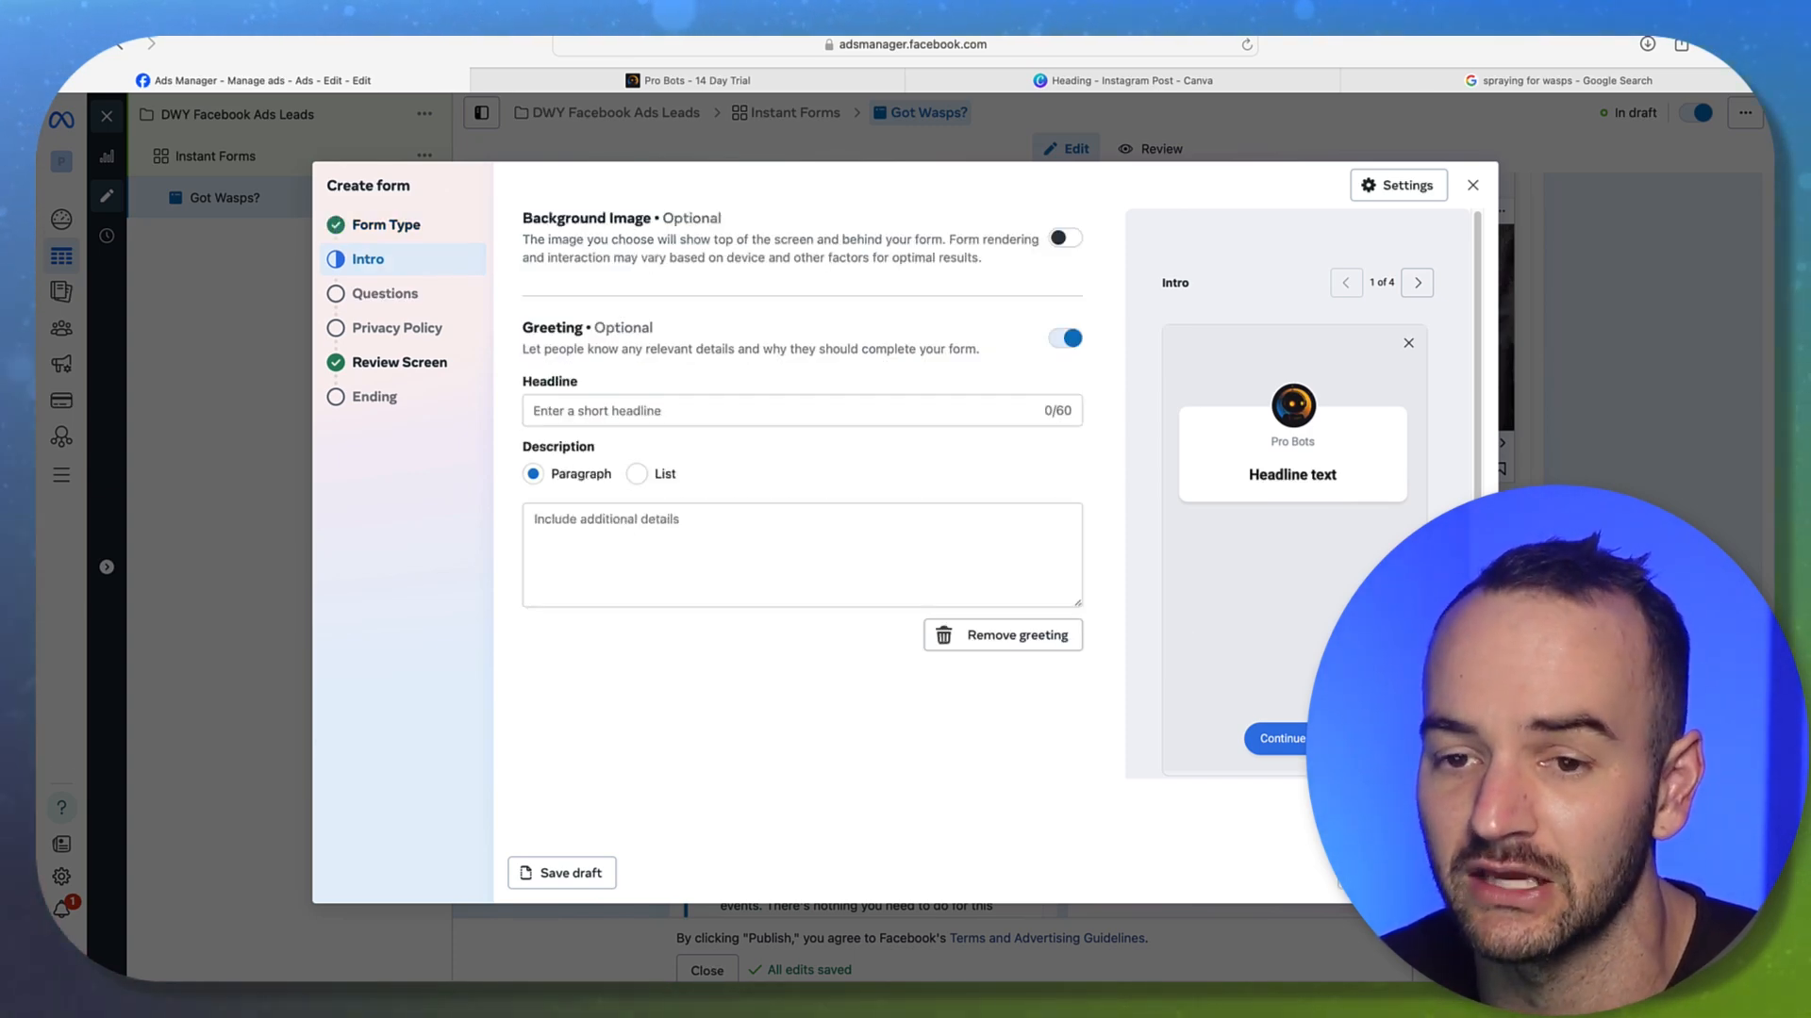
left_click(667, 408)
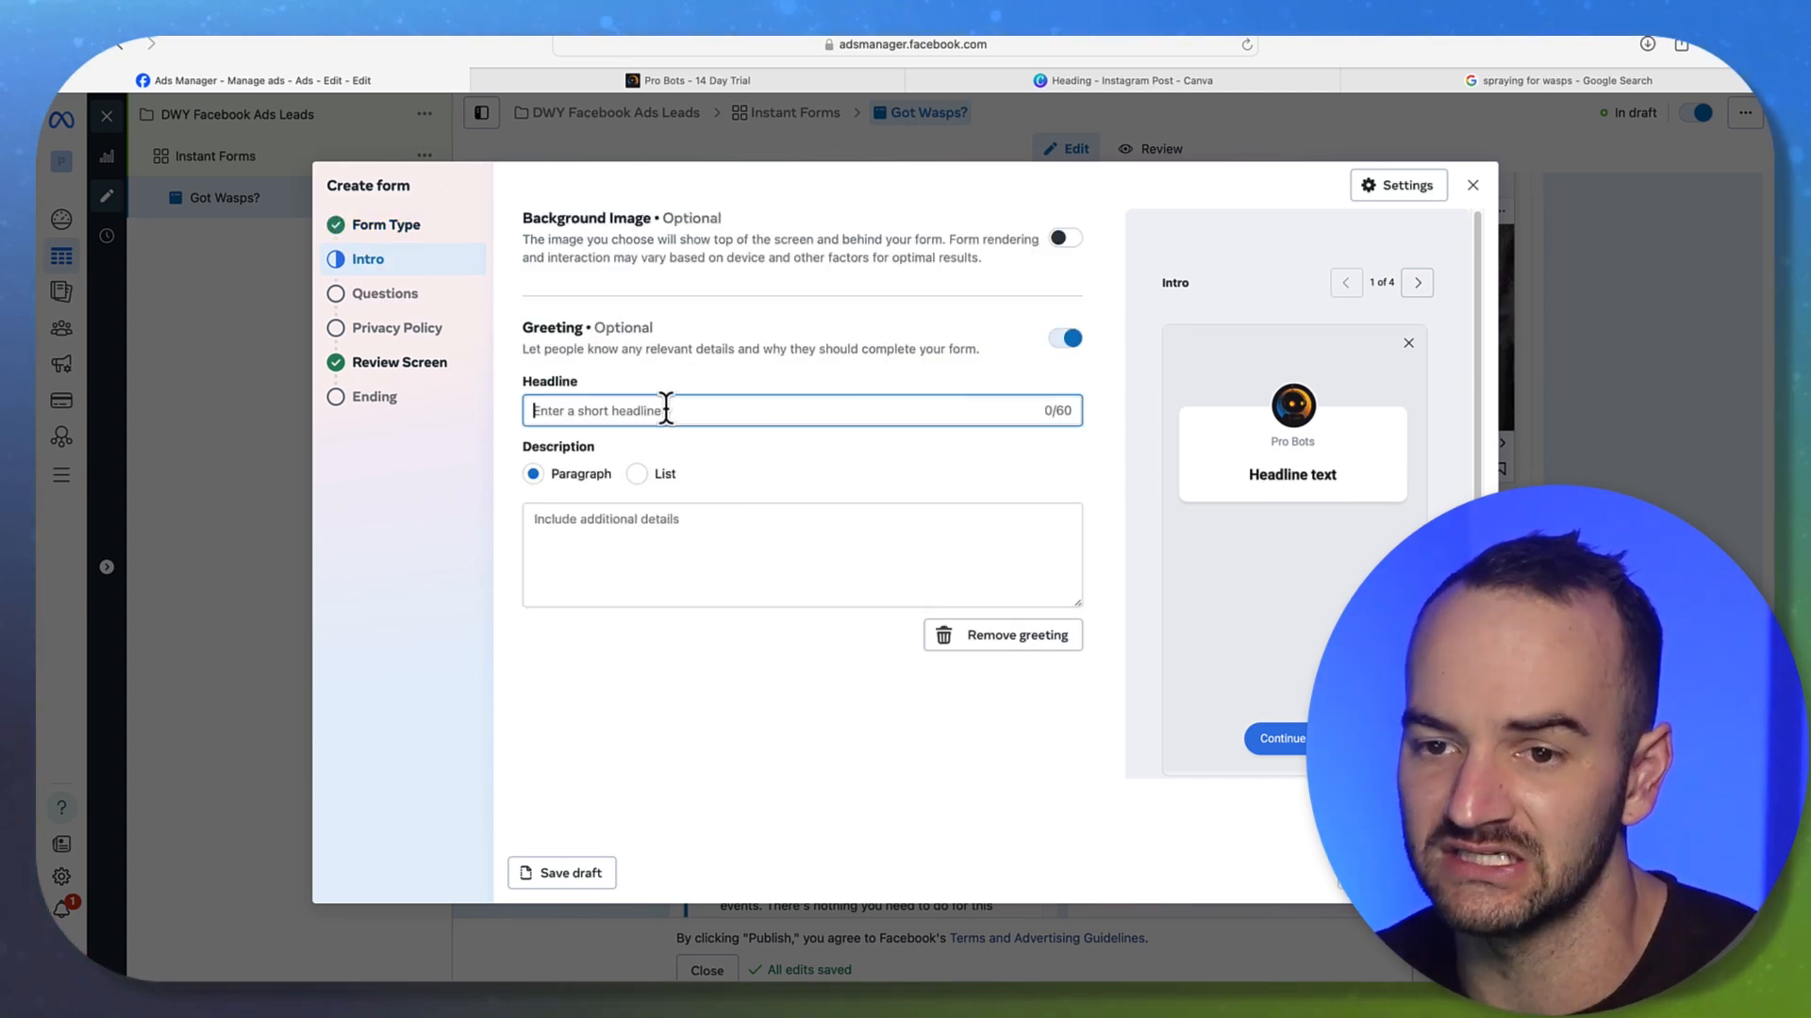
left_click(1065, 338)
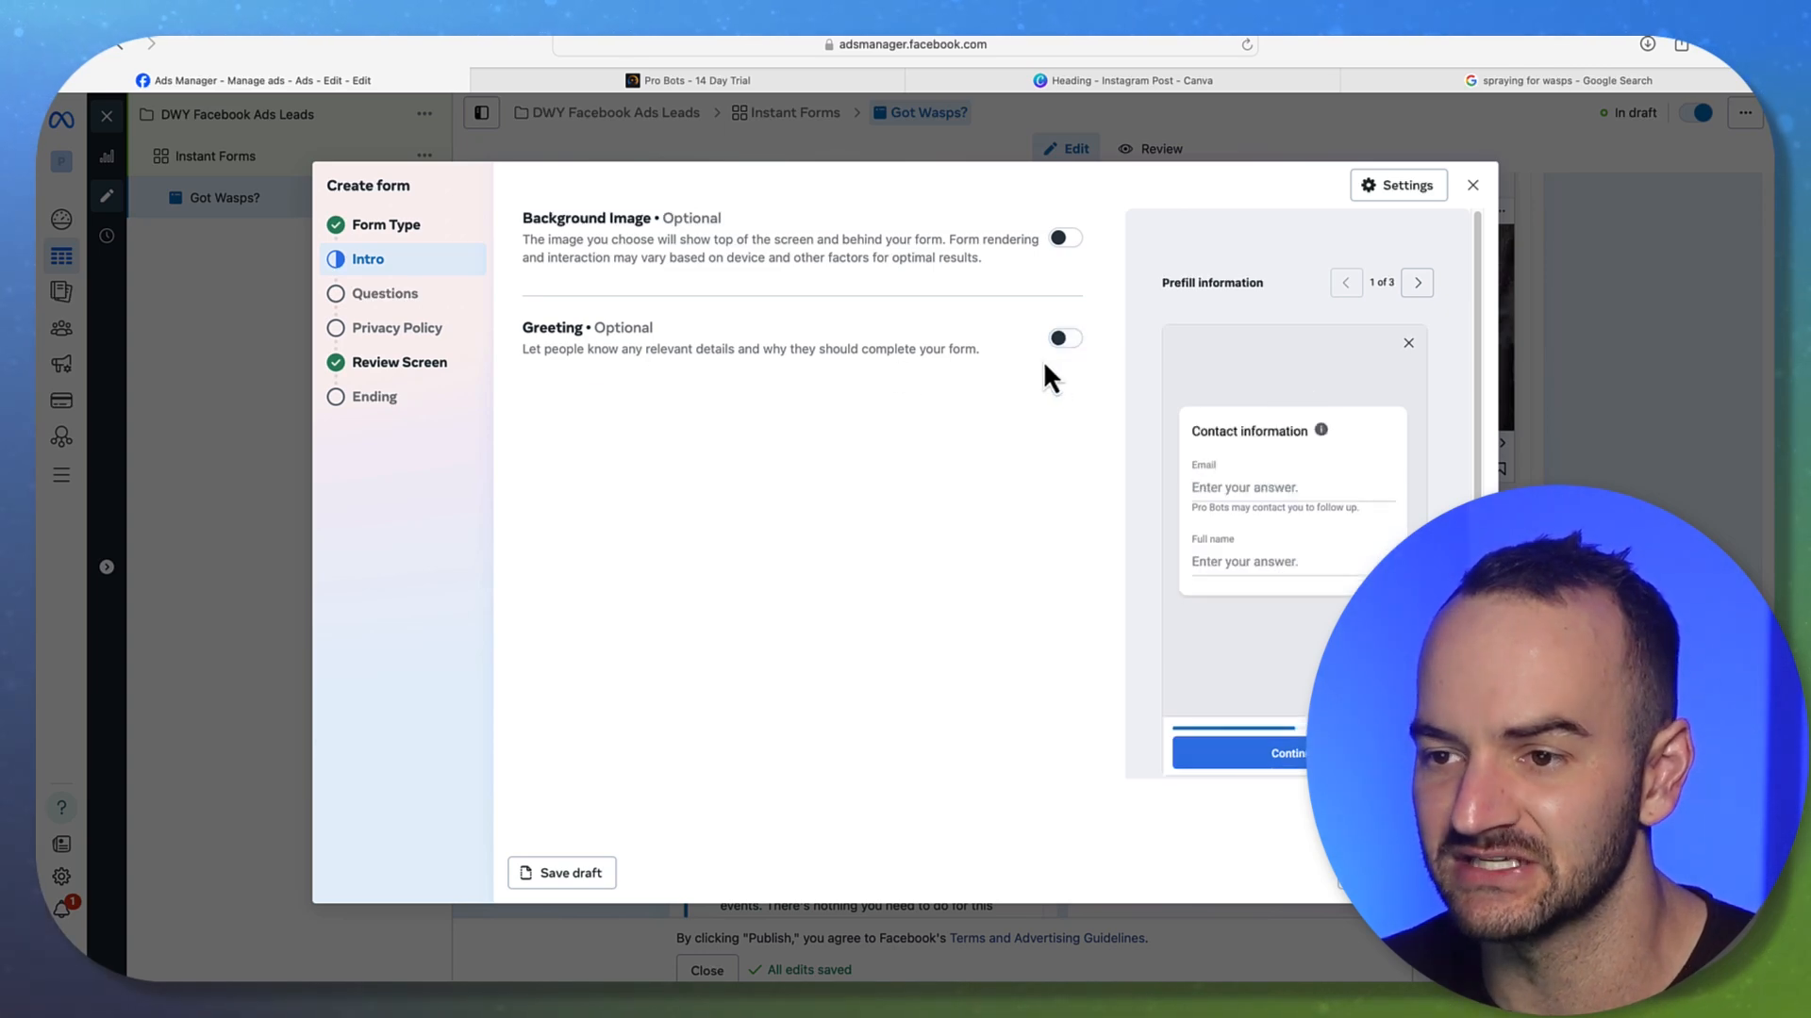
left_click(1065, 339)
left_click(611, 410)
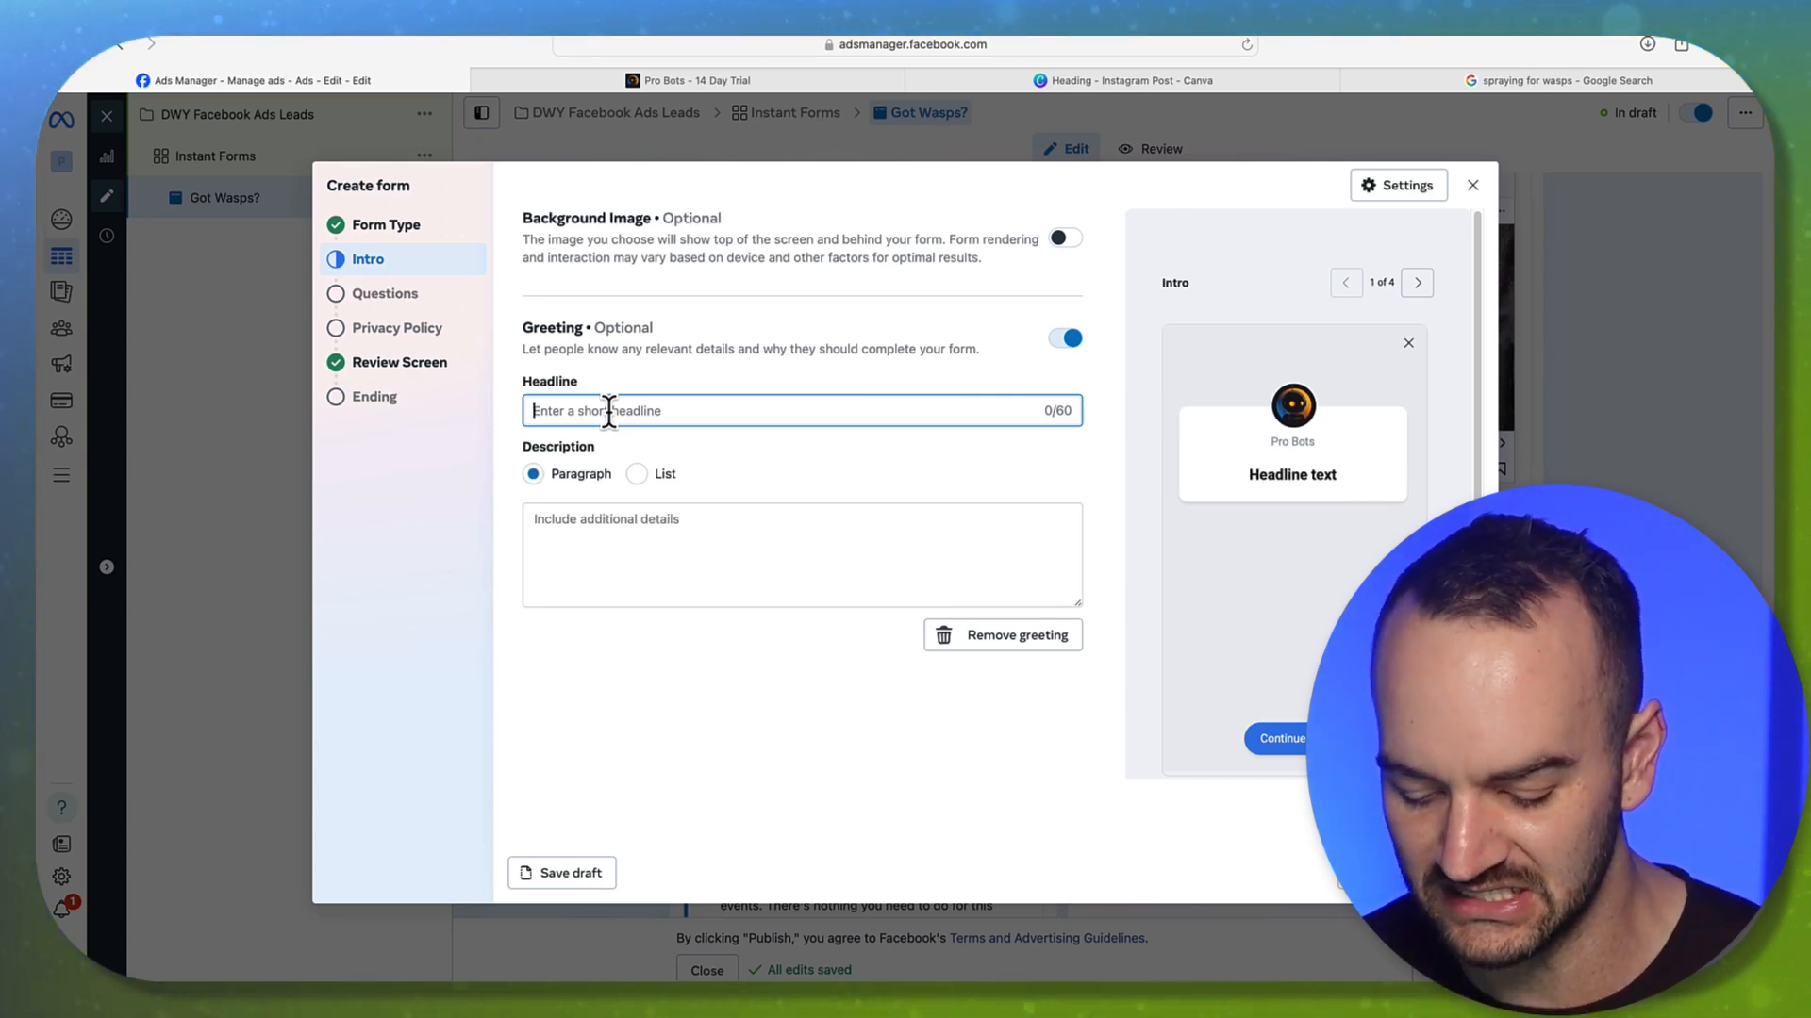
Enter a draft greeting headline 'Wasp Control for 50 Miles Around Dallas Only', then select it
type("Wasp ")
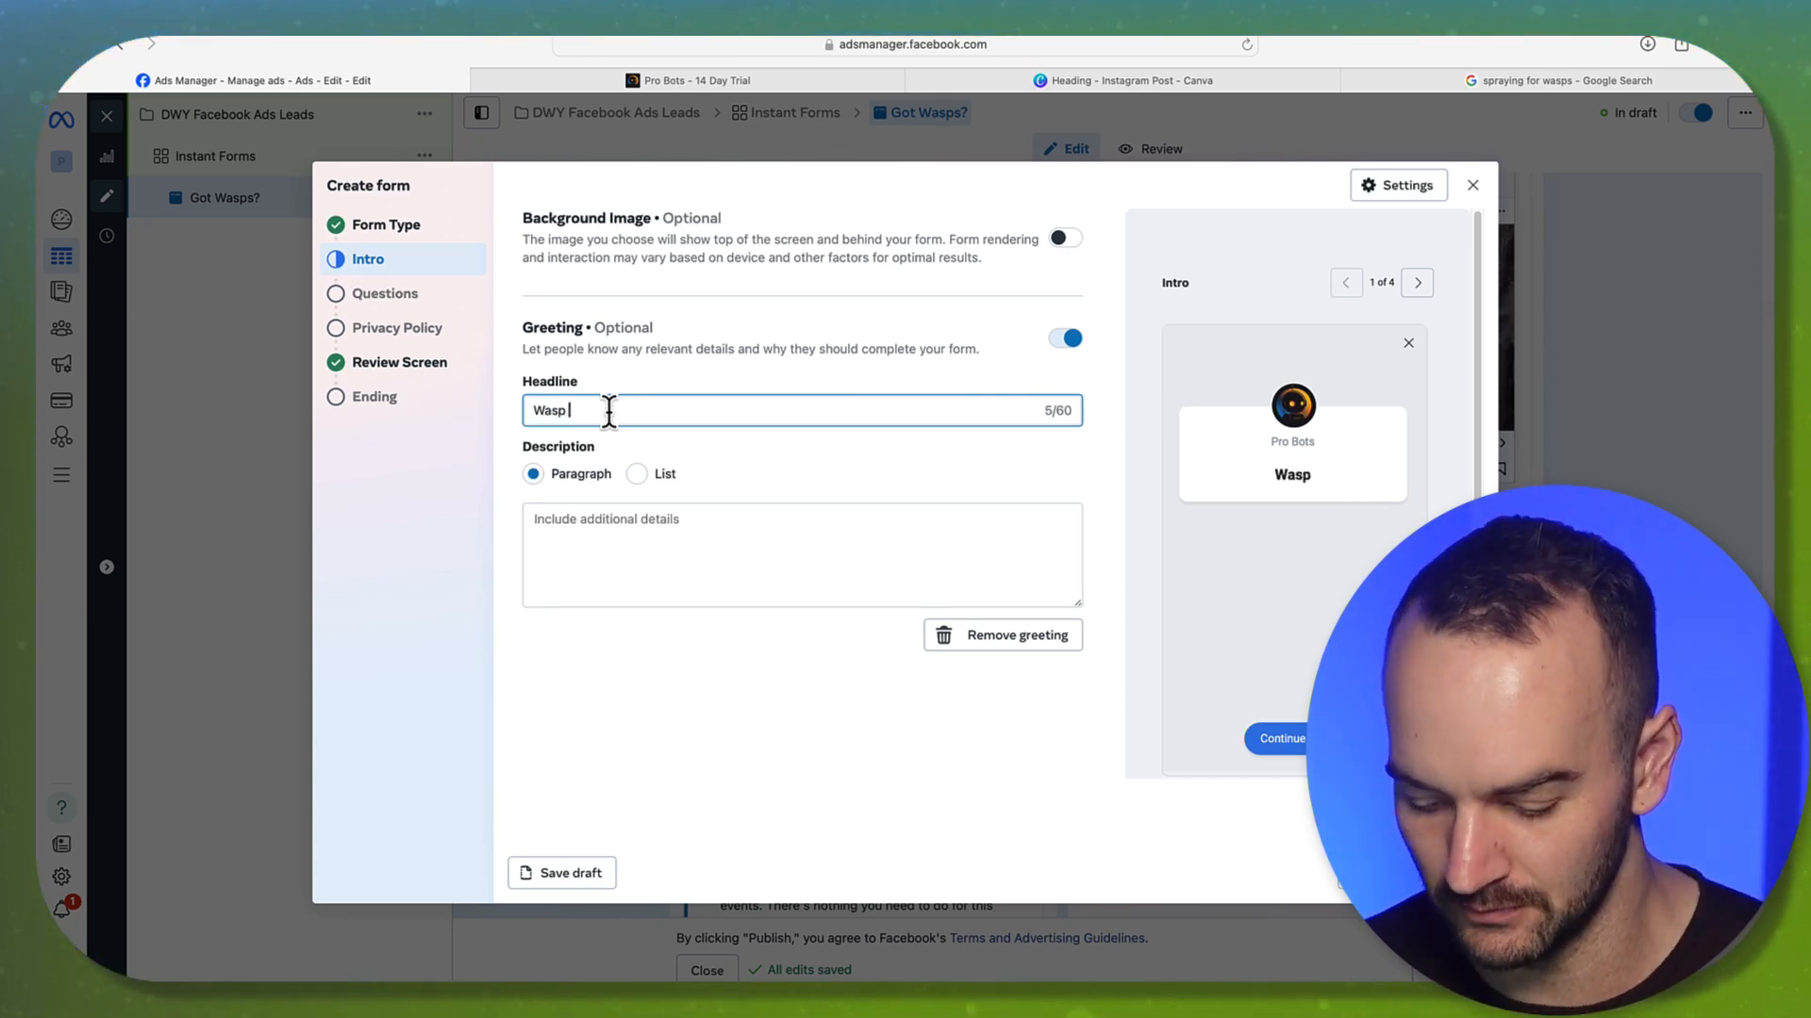
type("Control for 50")
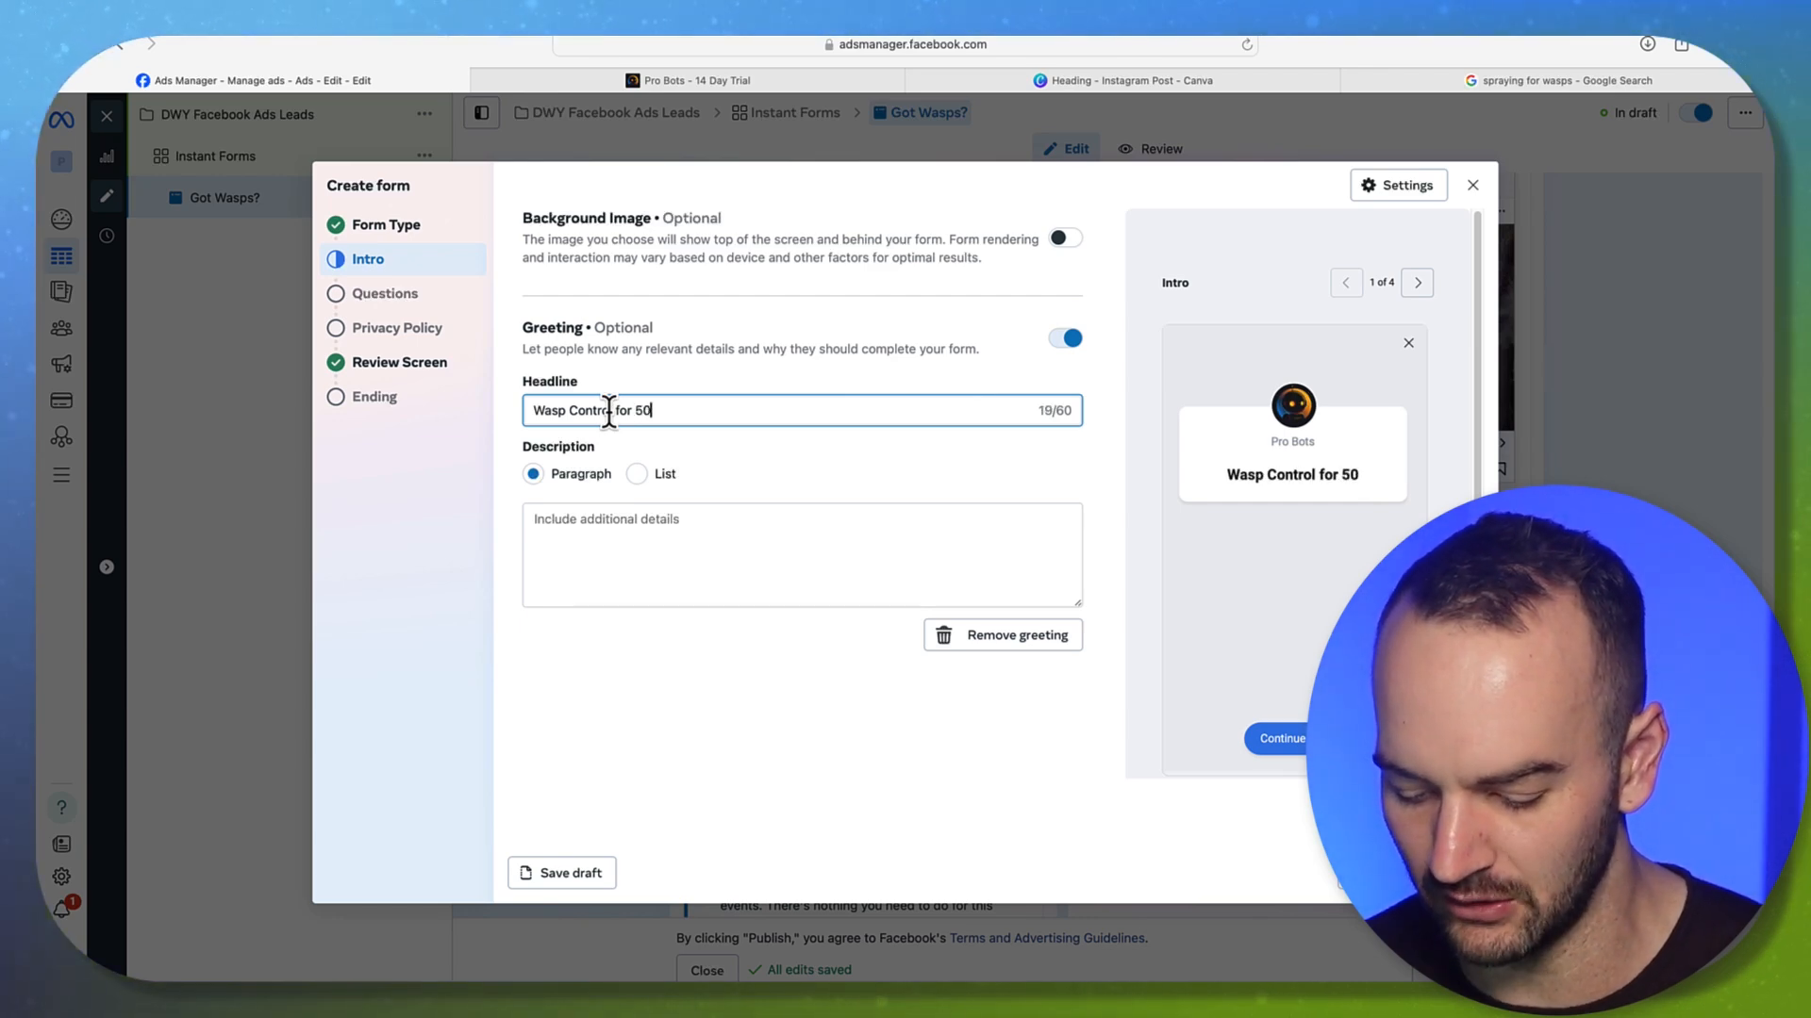
type(" Miles Around Dallas Only")
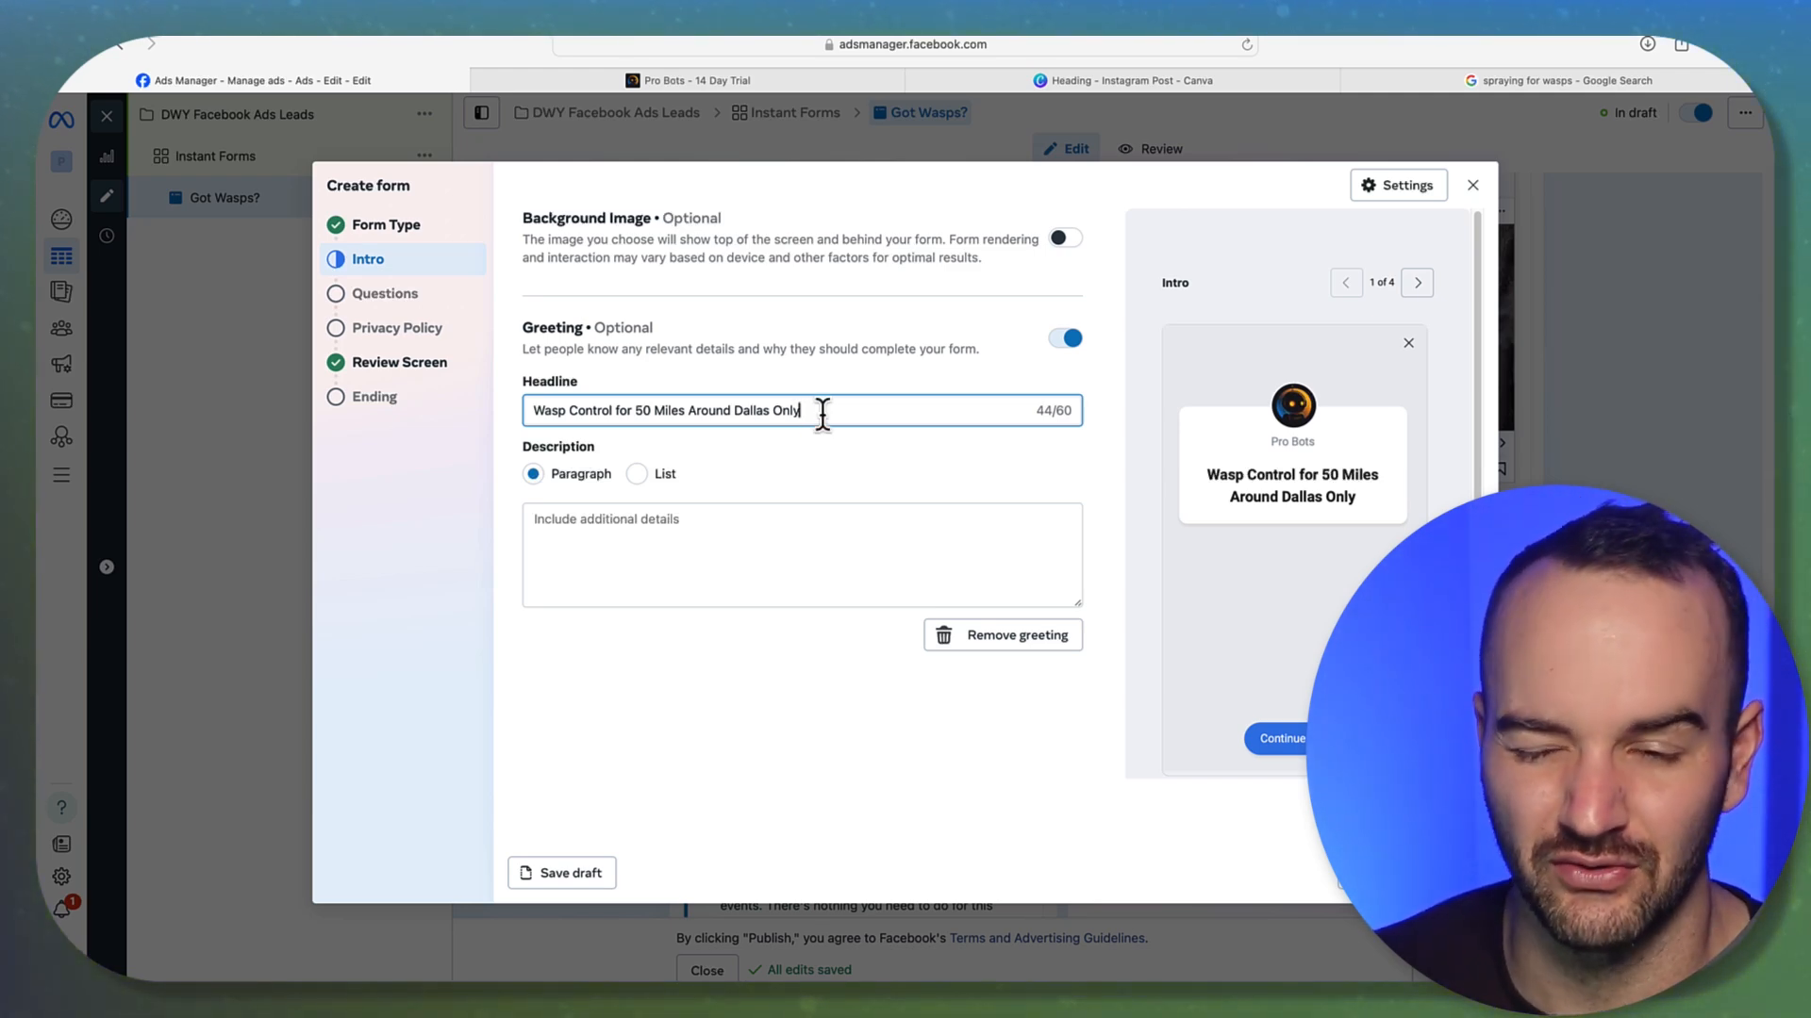
left_click_drag(818, 415, 622, 394)
left_click(596, 415)
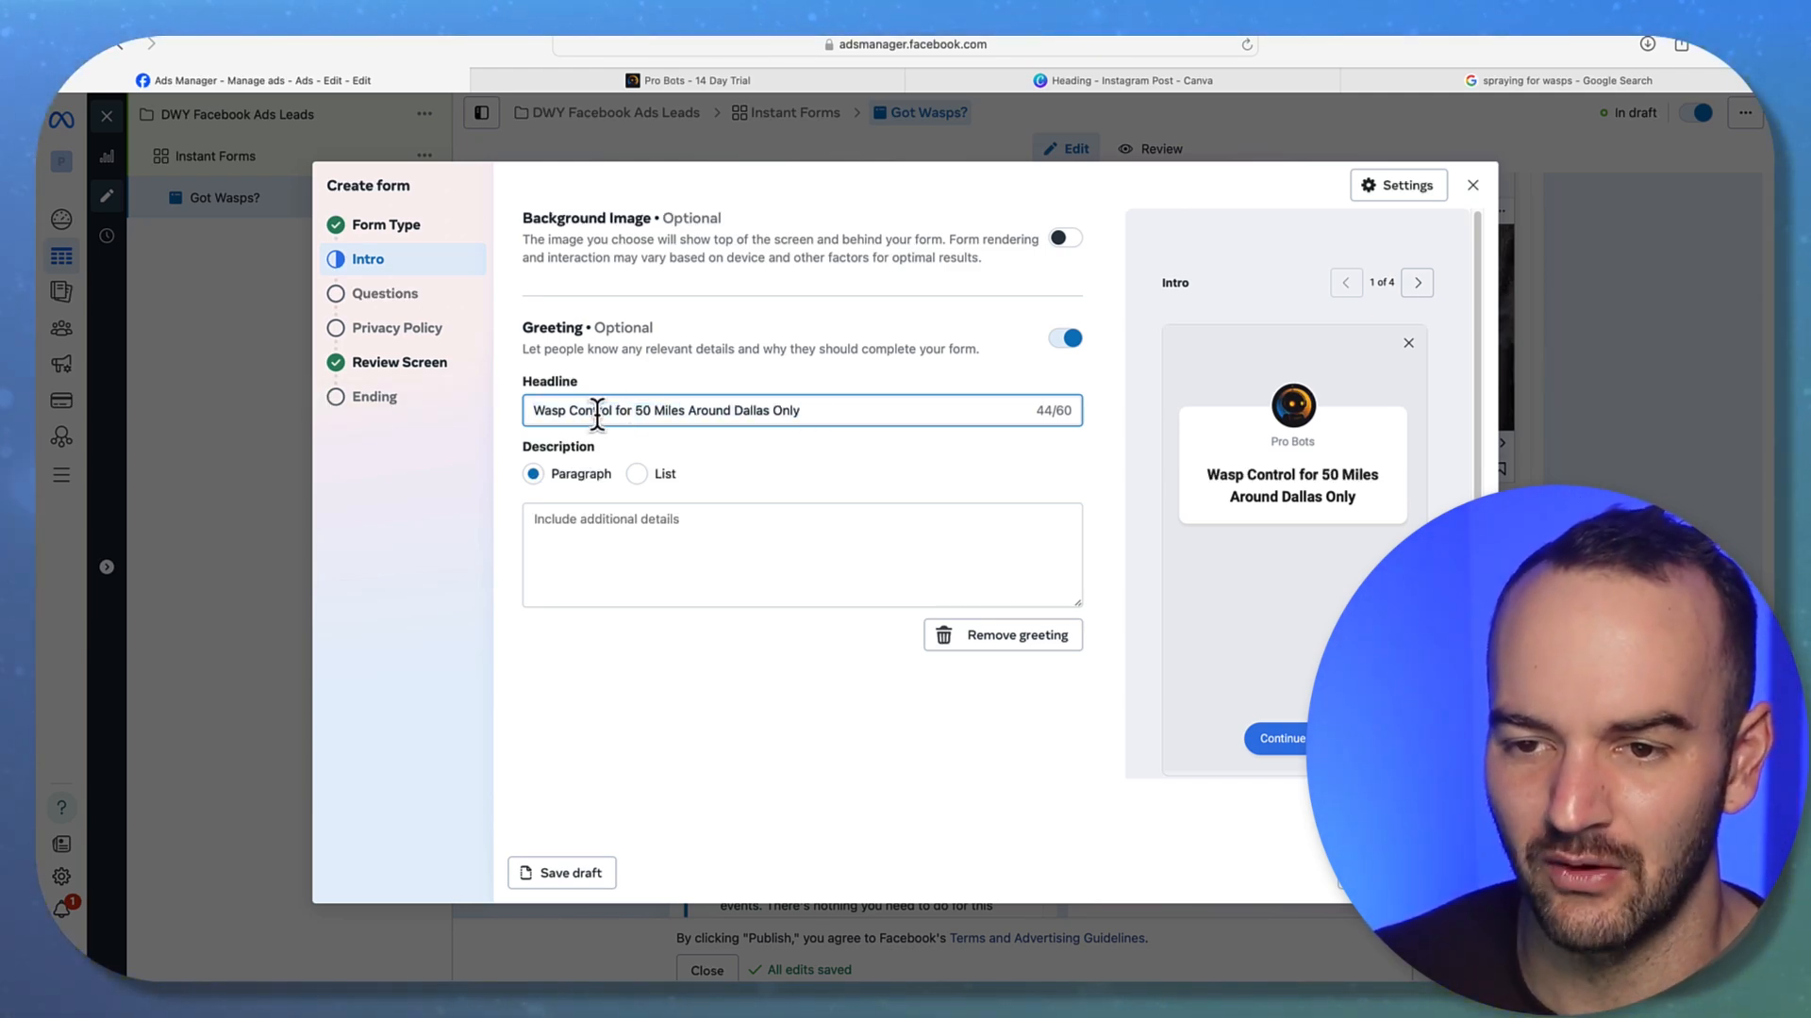
left_click(811, 407)
left_click_drag(811, 407, 453, 404)
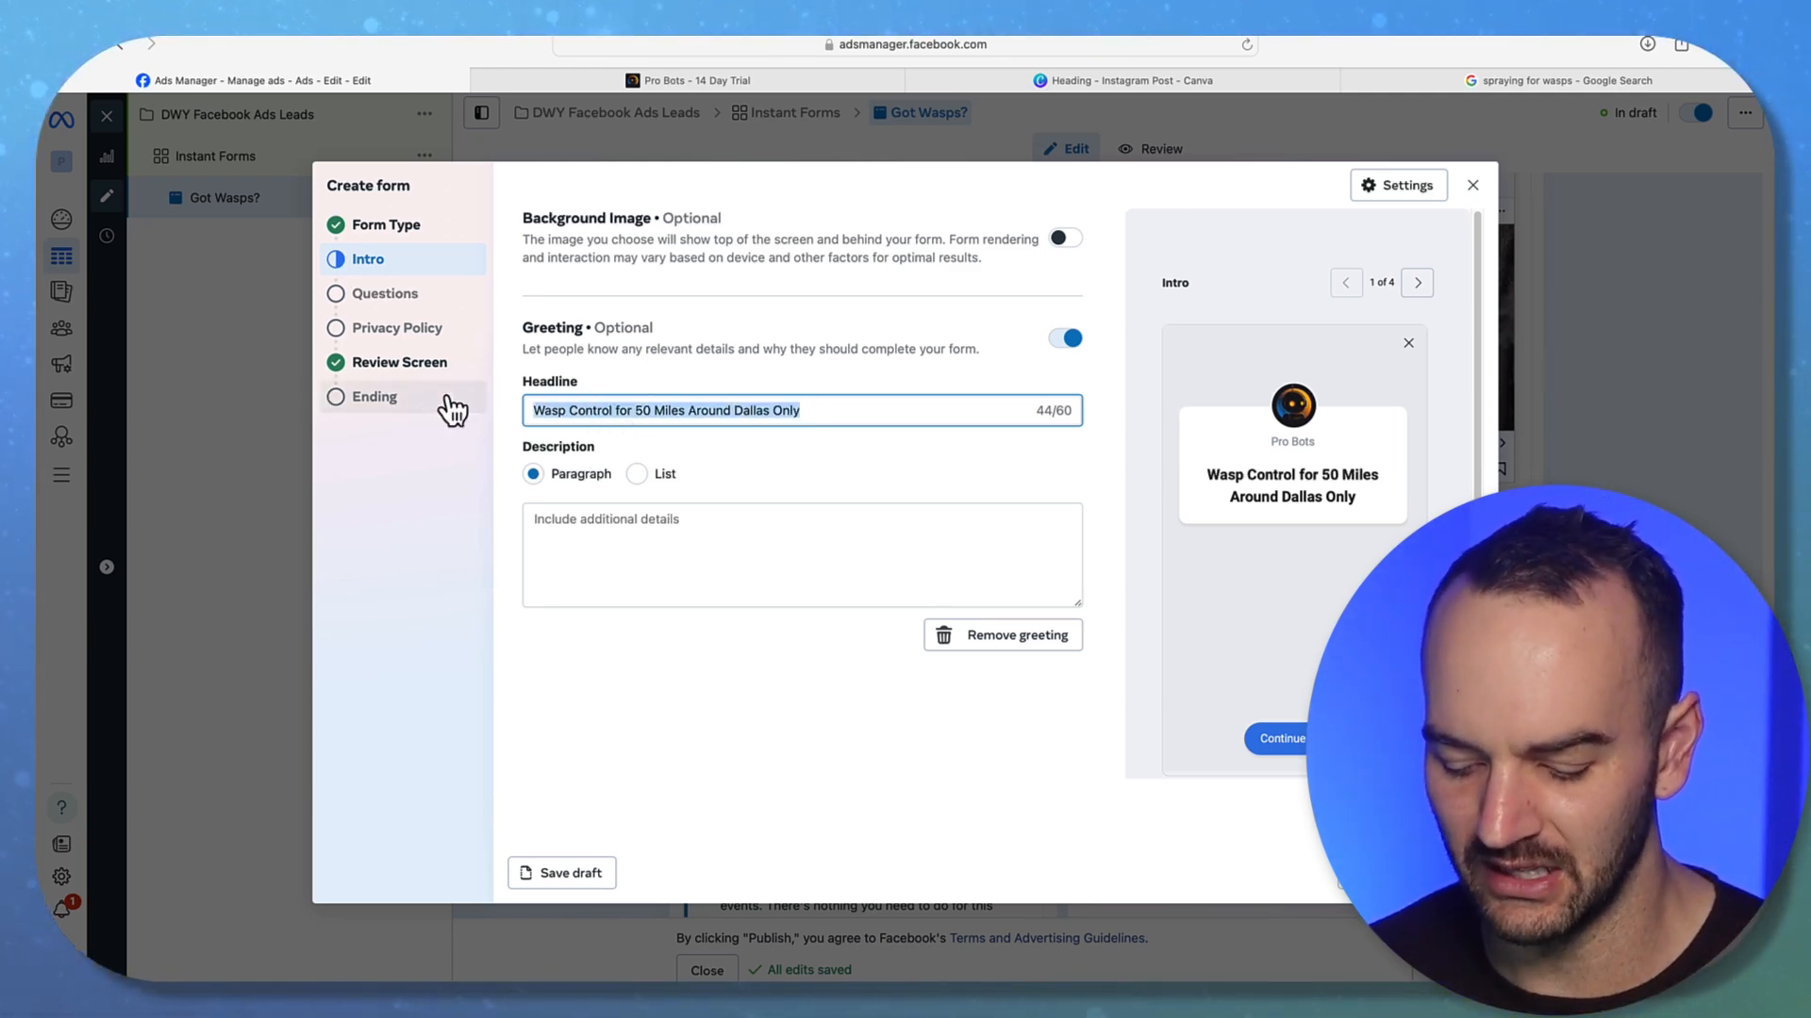
Rewrite the greeting headline as 'Must Have at Least 1,000 Square Foot Home'
type("Must Hac")
key("BackSpace")
type("ve Current ")
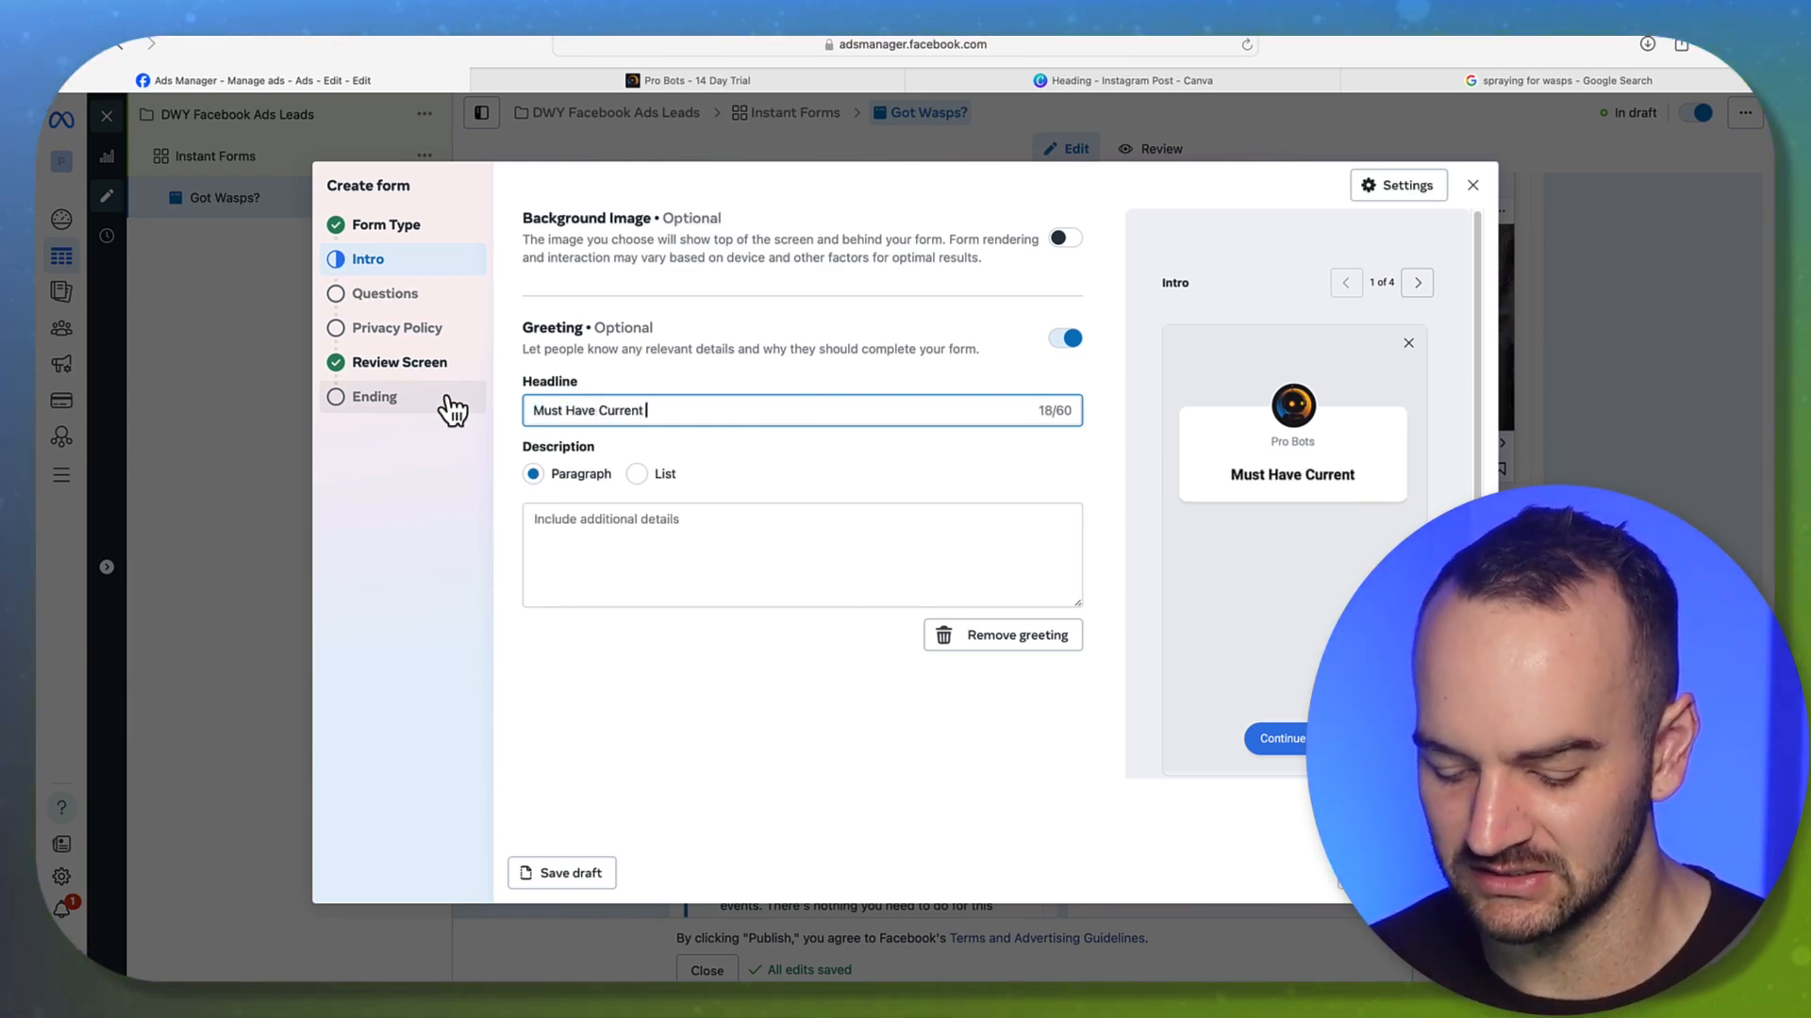
type("Wasp Problem N")
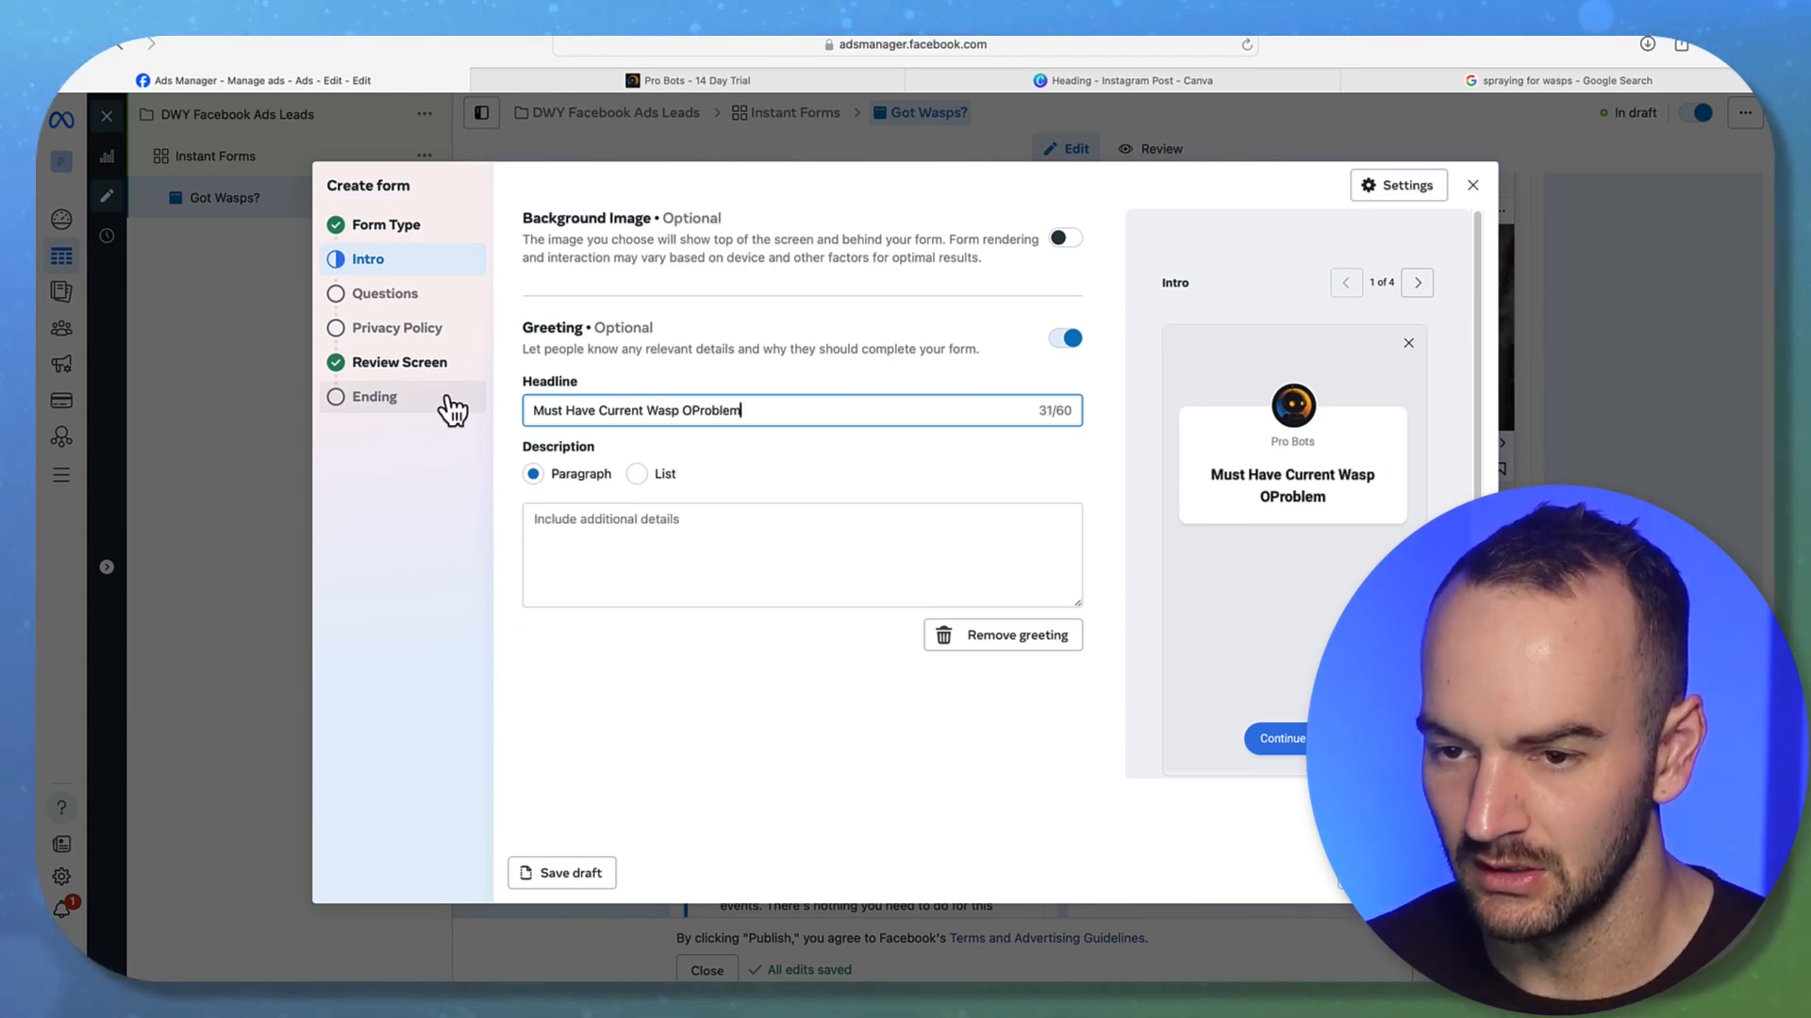
type("ot Preventative")
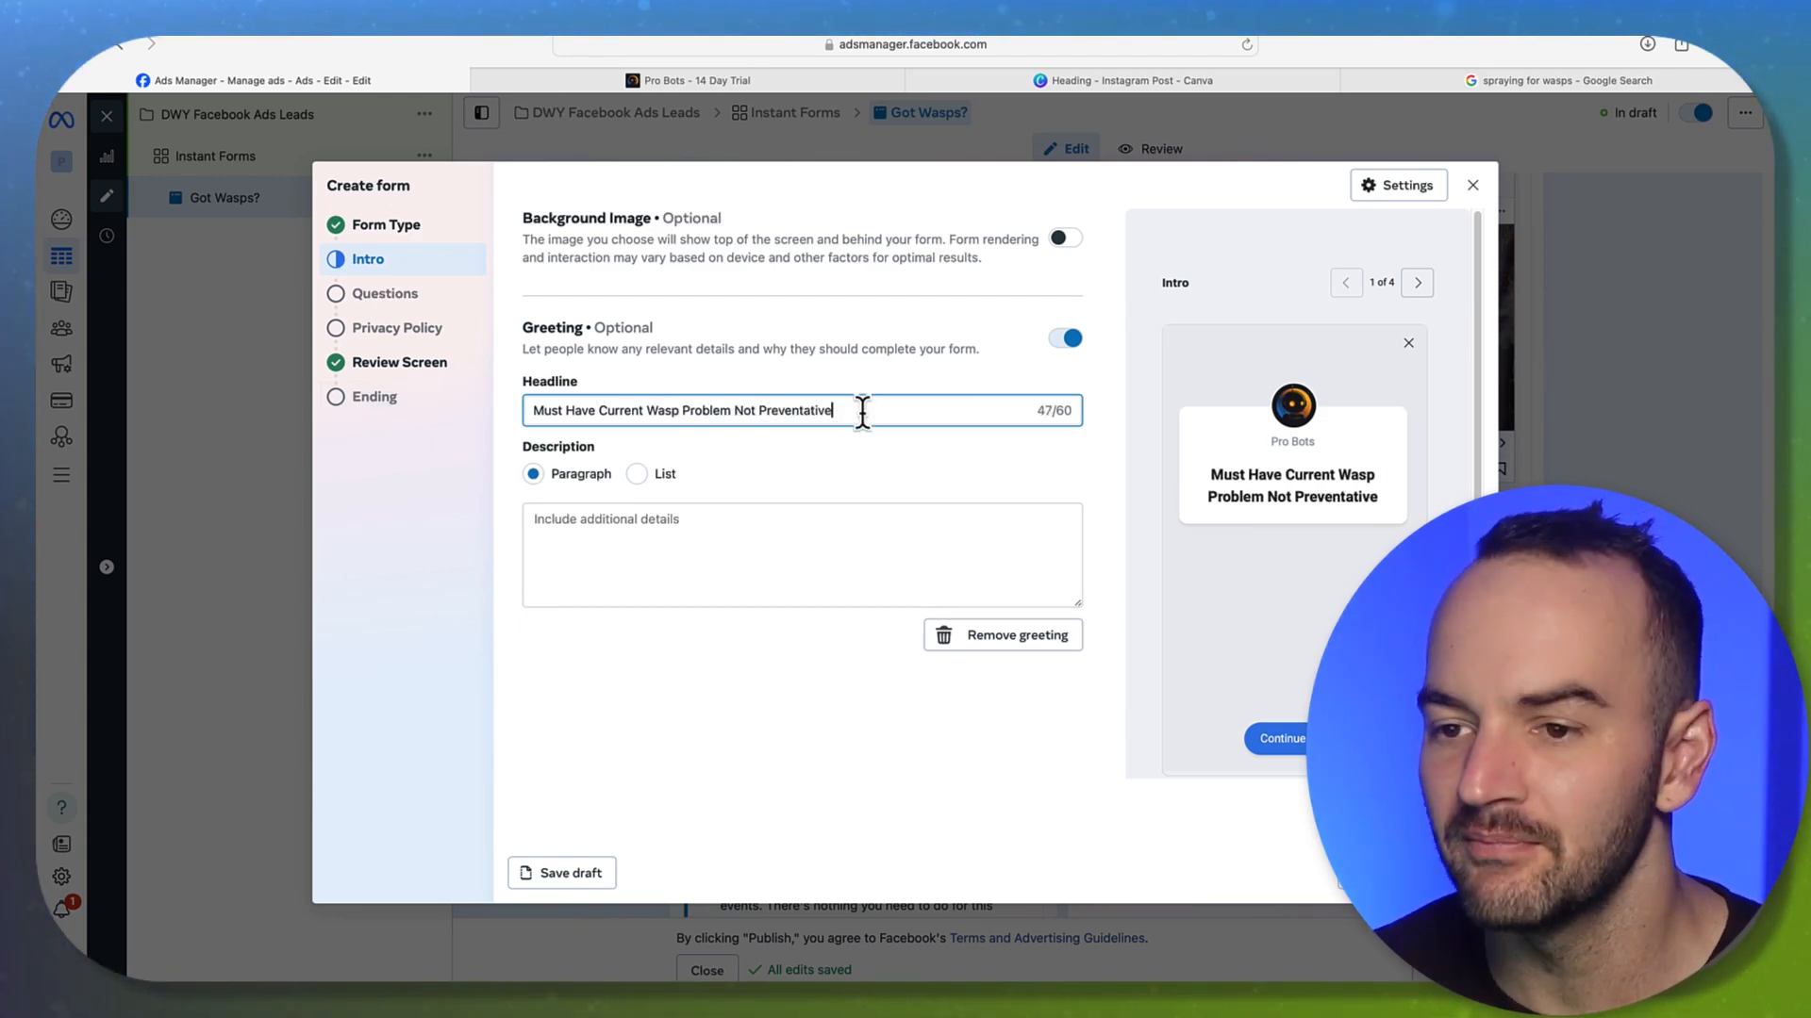
mouse_move(854, 410)
left_mouse_down()
mouse_move(520, 412)
mouse_move(852, 410)
left_mouse_up()
type("at Least 1,")
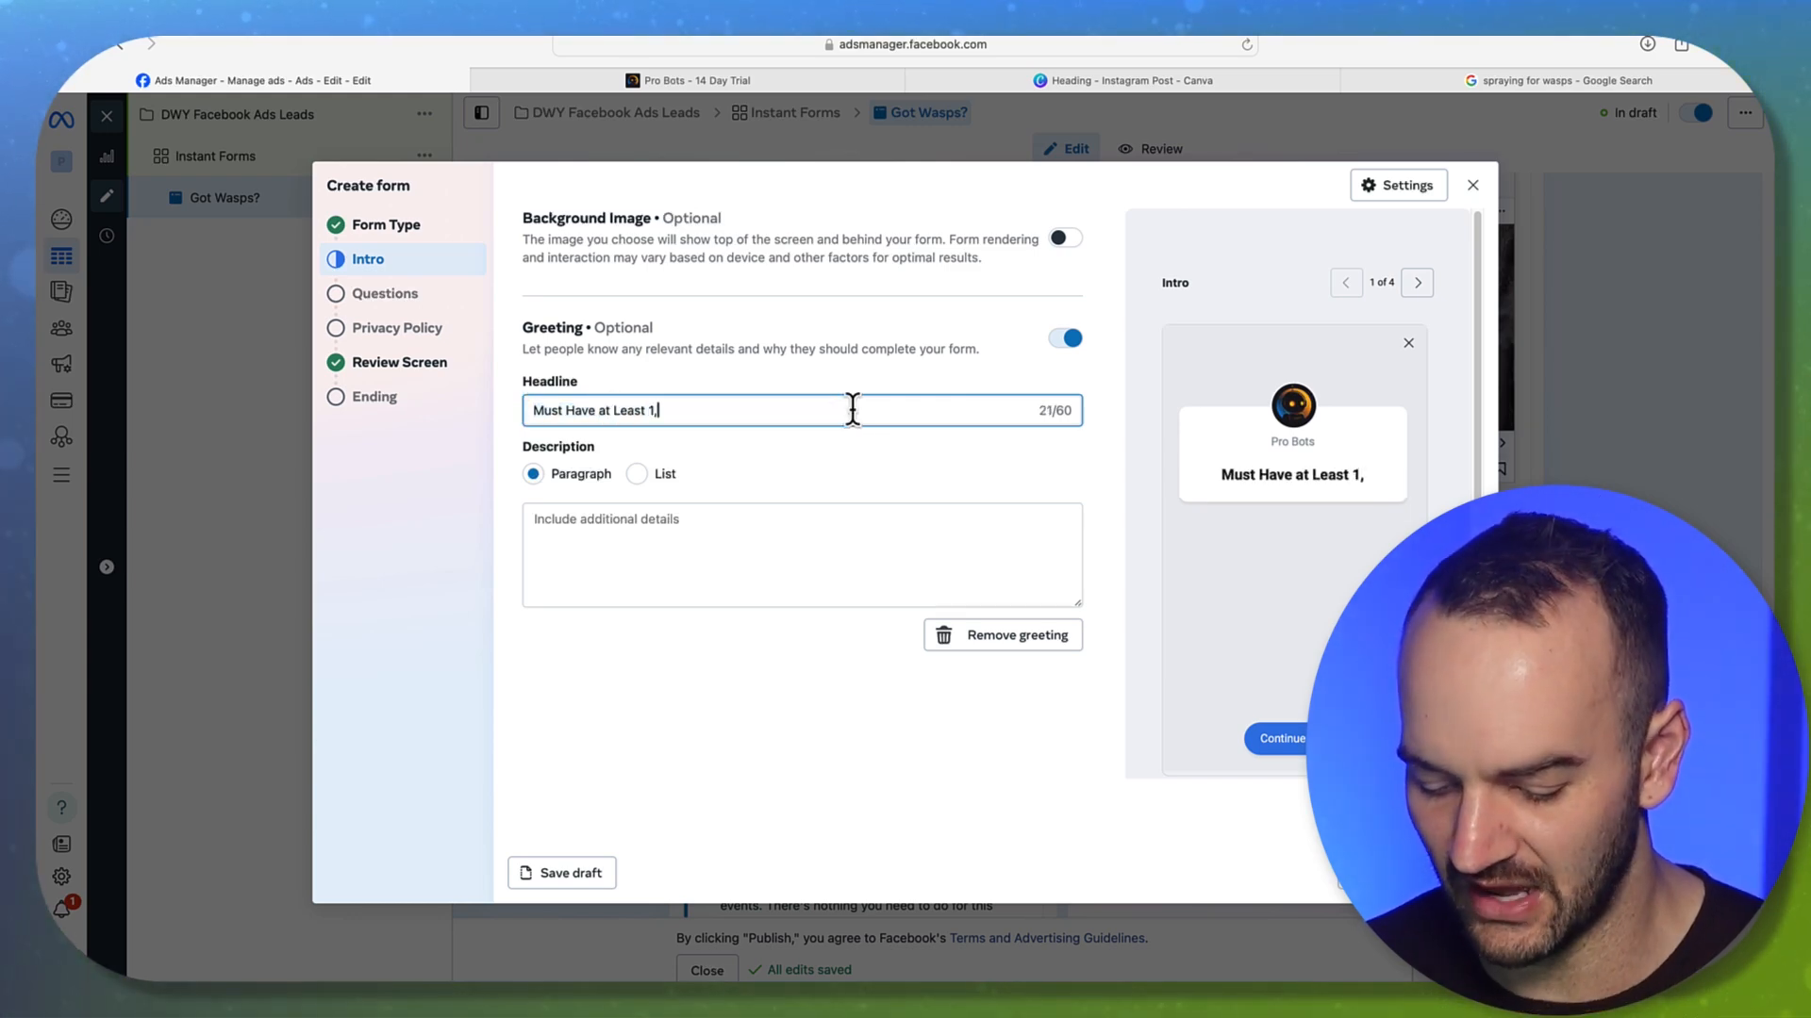
type("000 Square Foot Home")
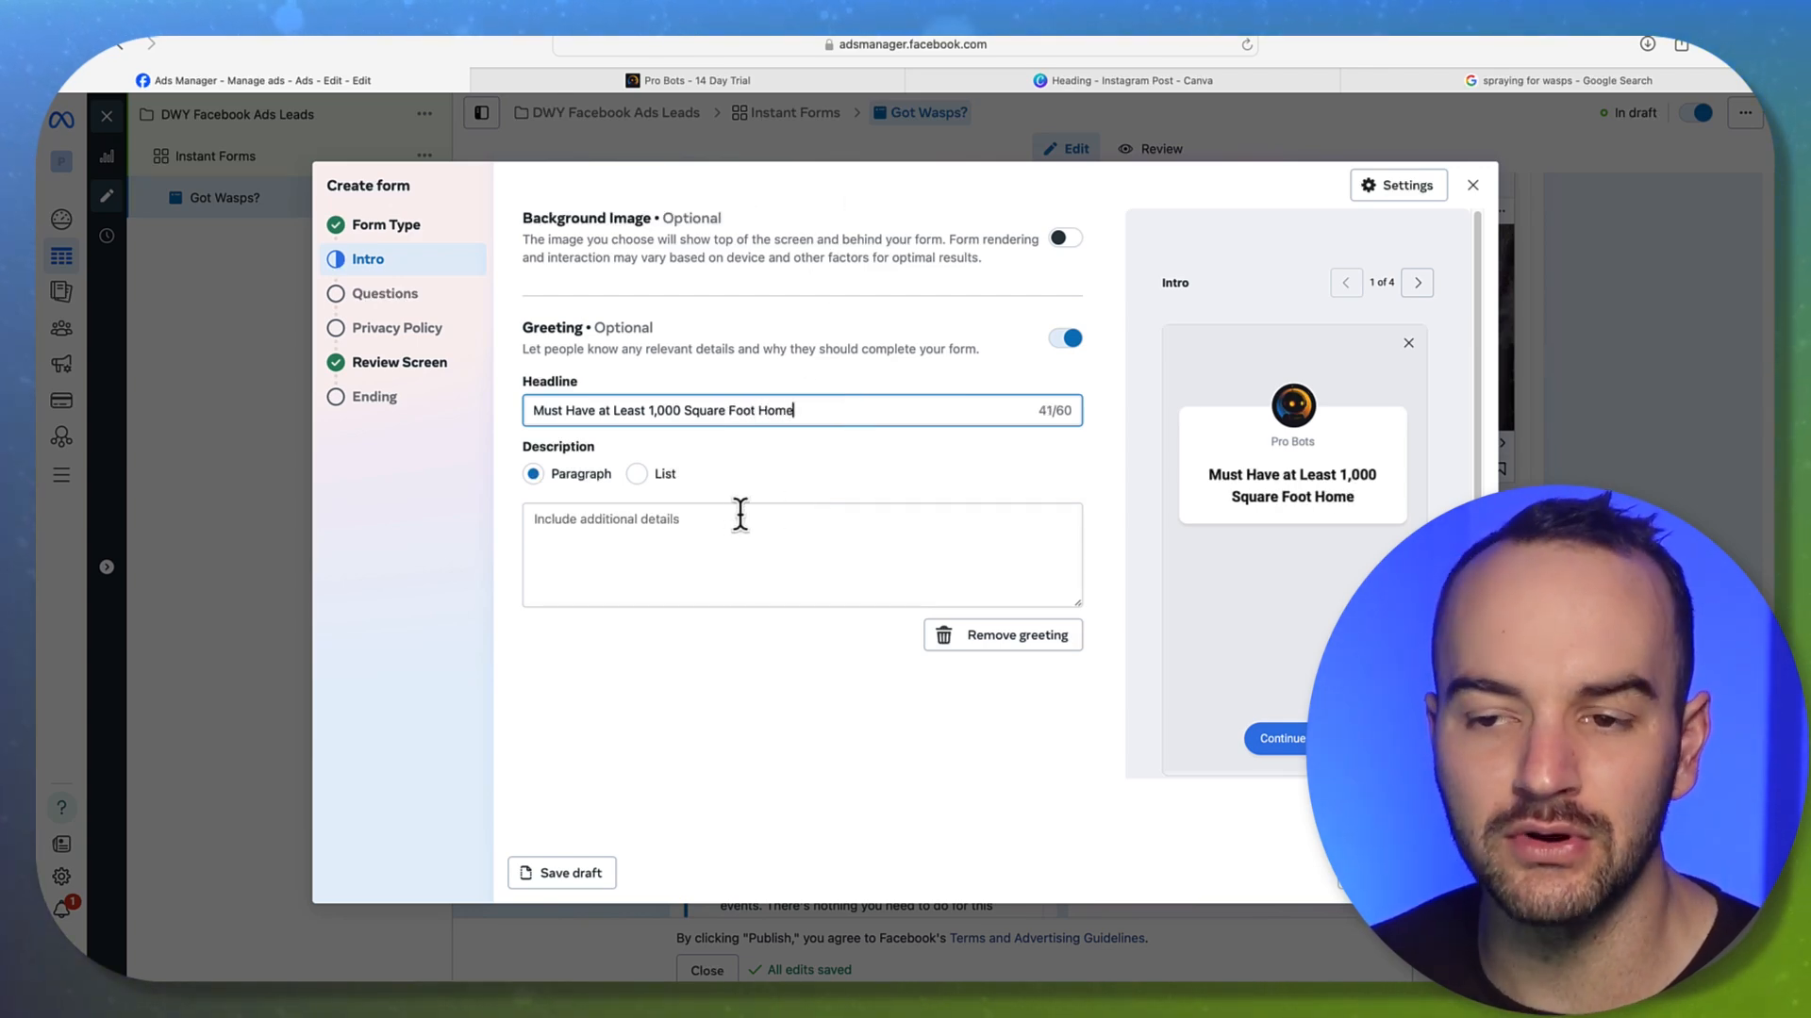
left_click(772, 458)
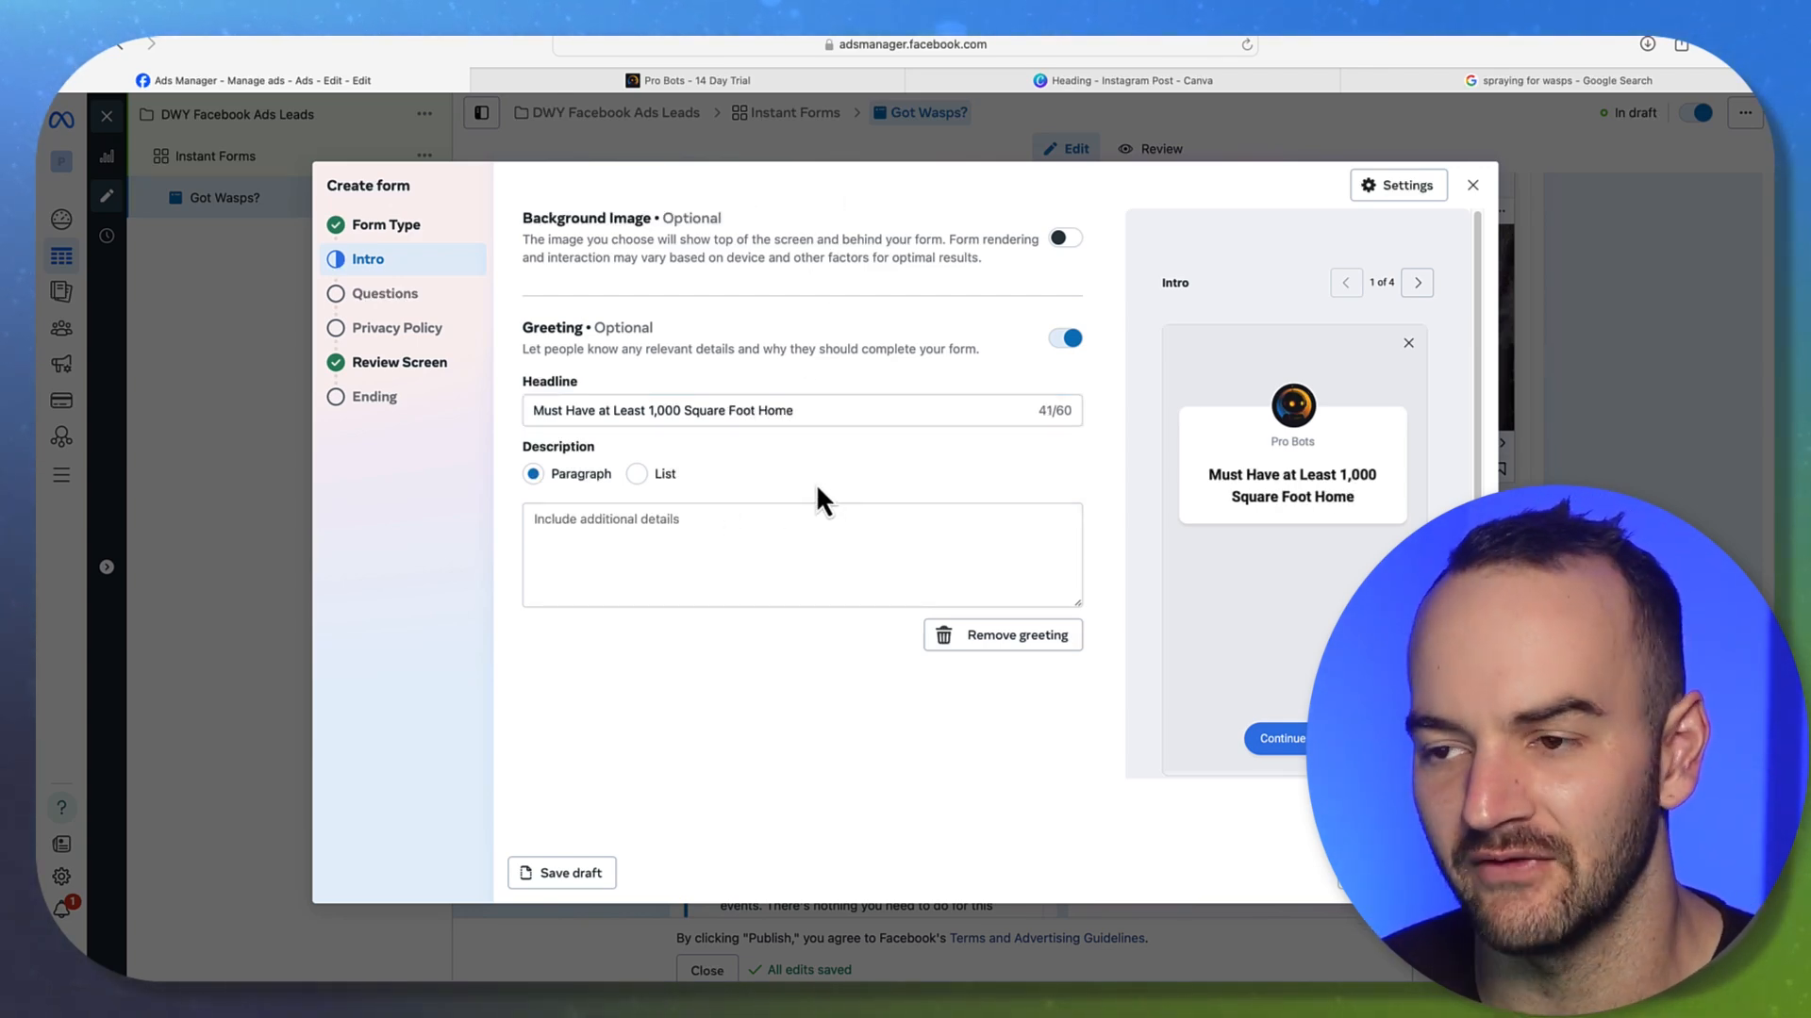
left_click_drag(794, 412, 540, 410)
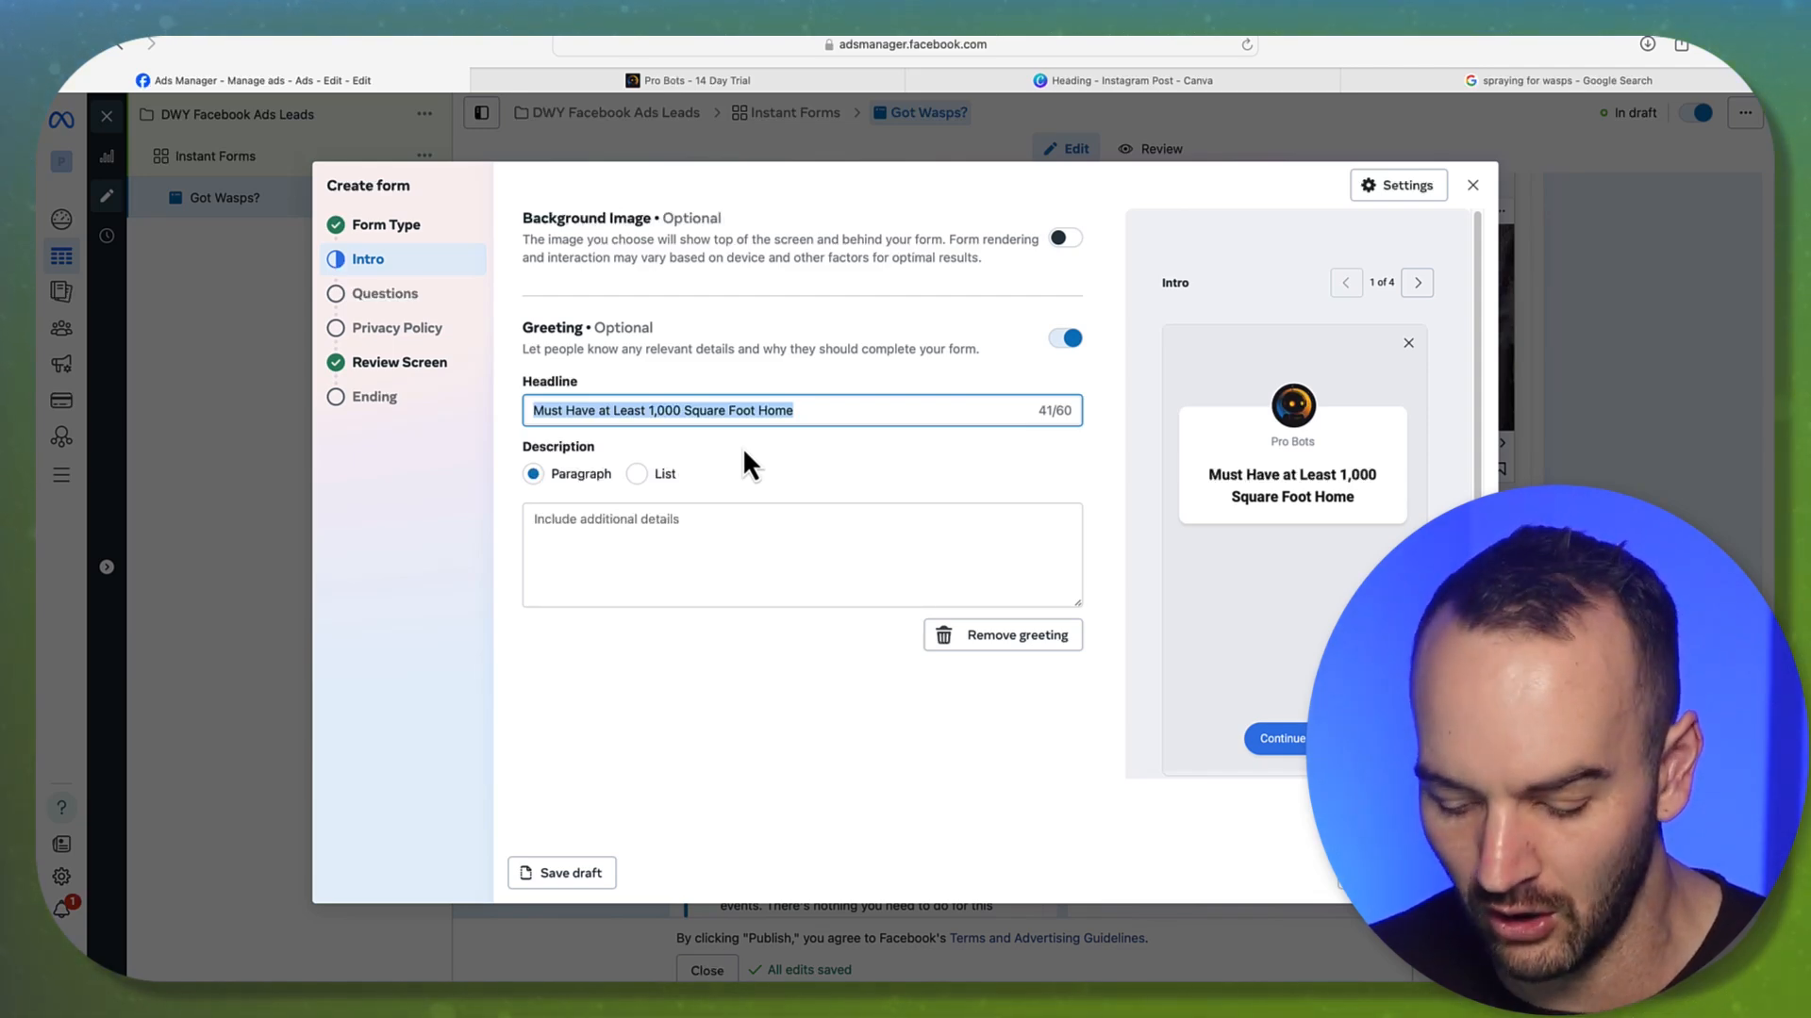
Swap the draft '680+ Credit Score' headline for 'Wasp Control for Dallas Residents Only'
type("Must")
type("Hav")
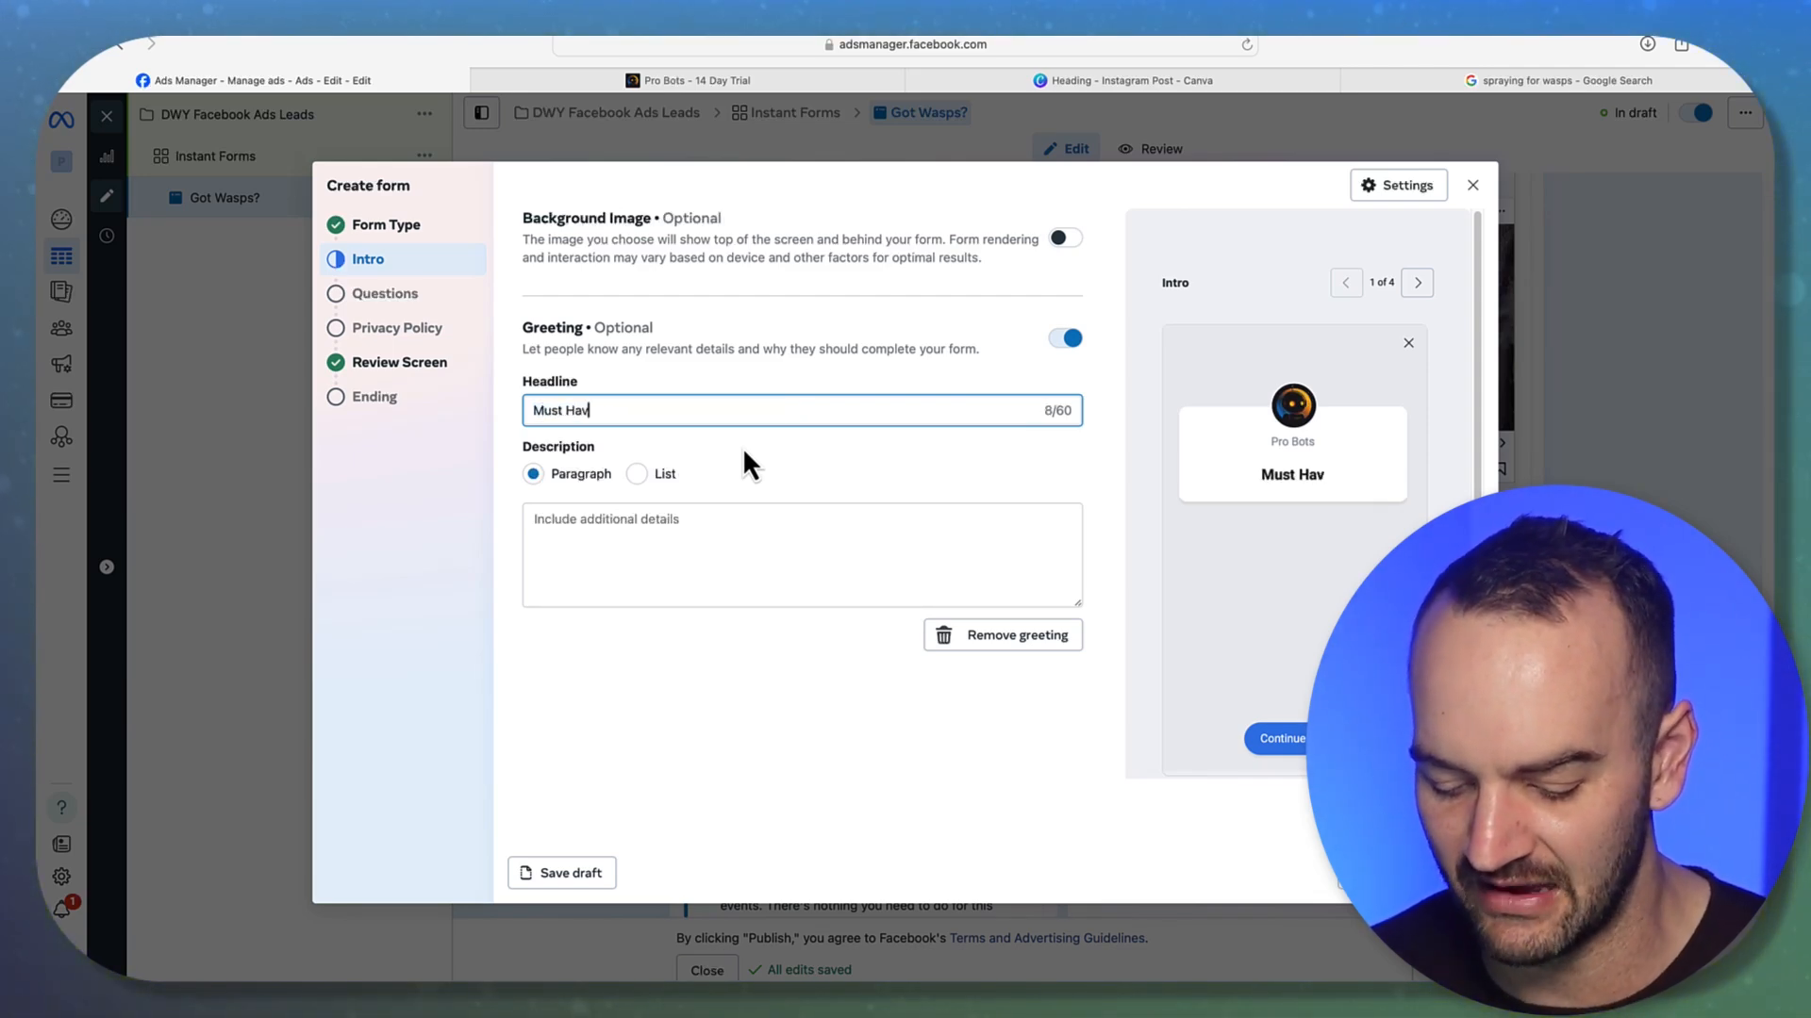
type("e a 68")
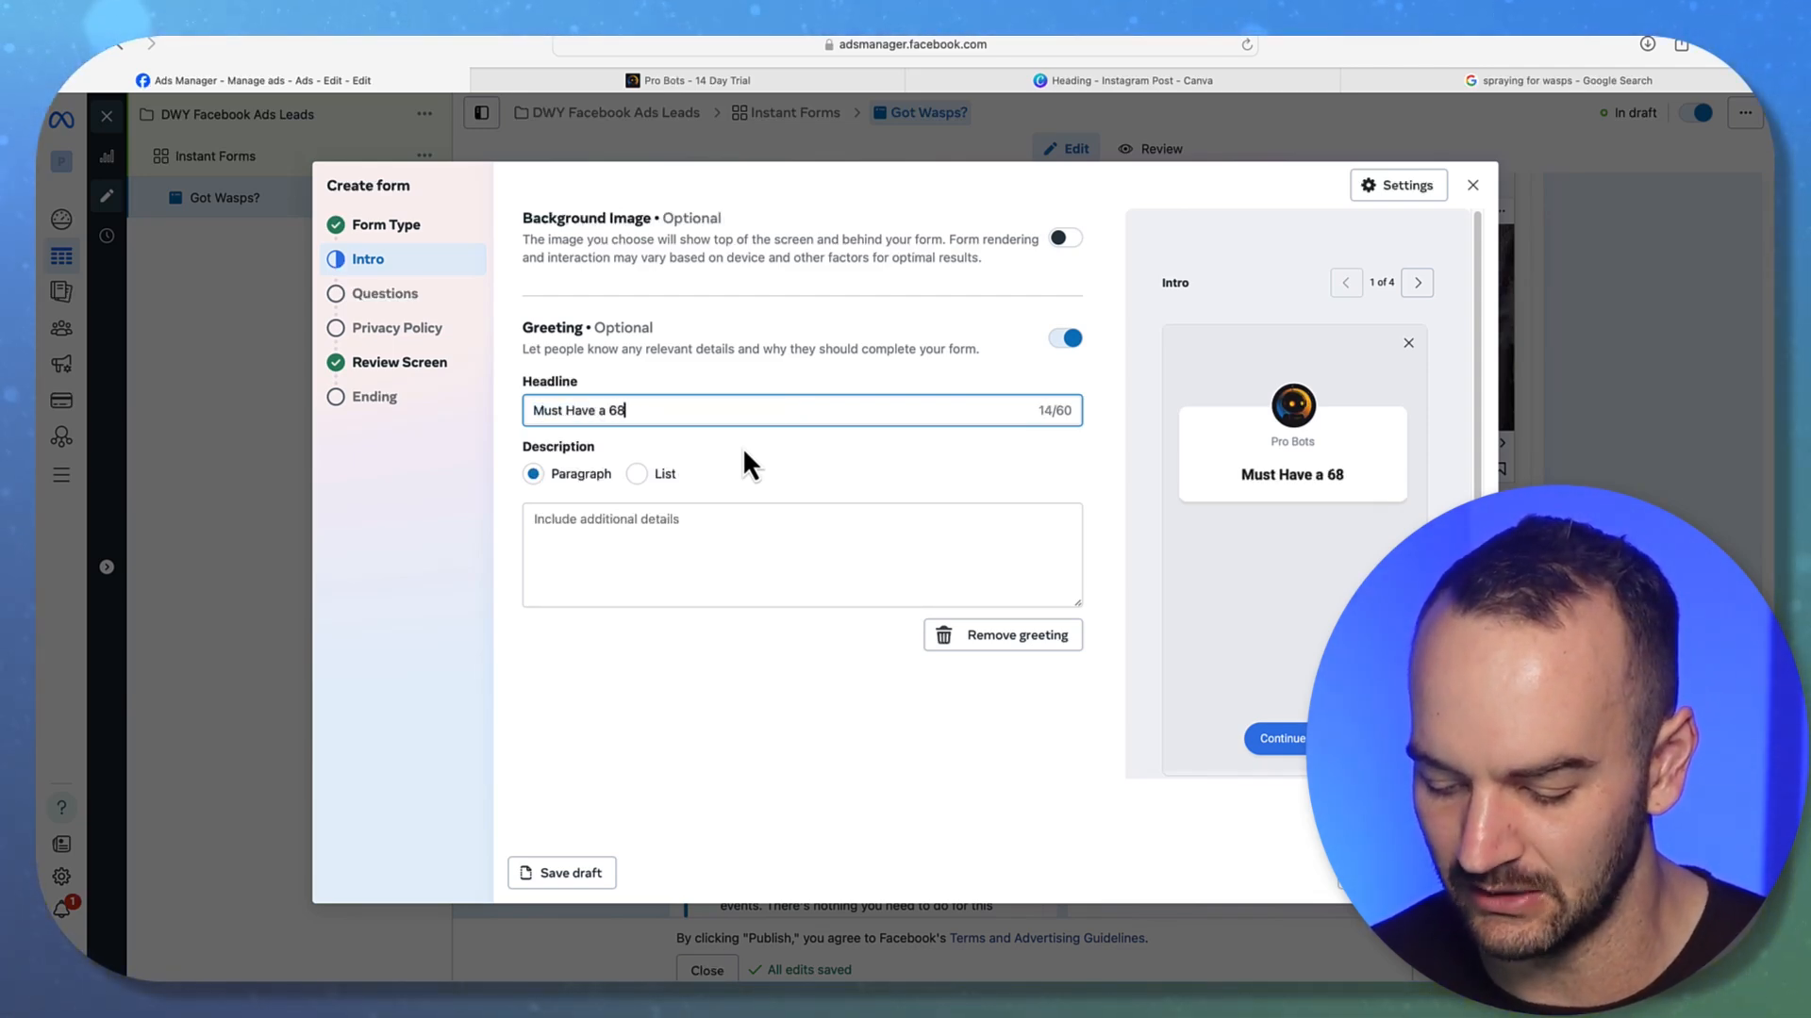
type("0+ Credit Score")
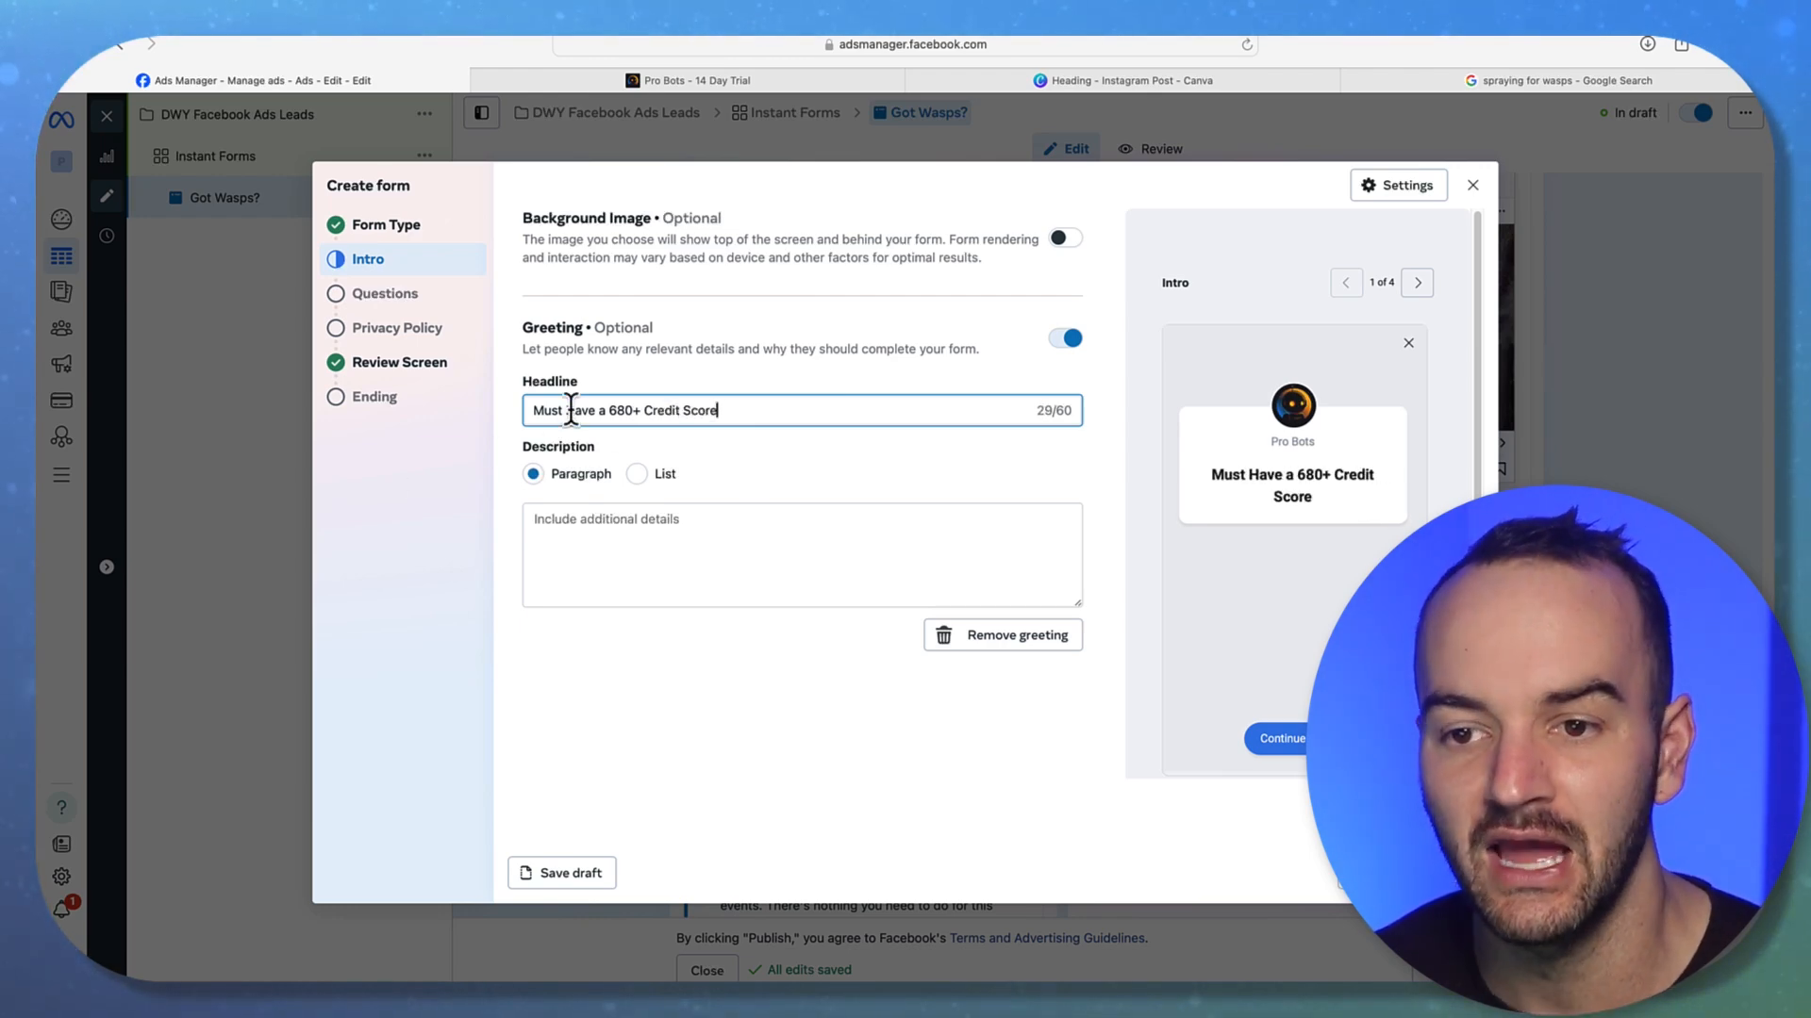
double_click(600, 411)
key("super+a")
key("BackSpace")
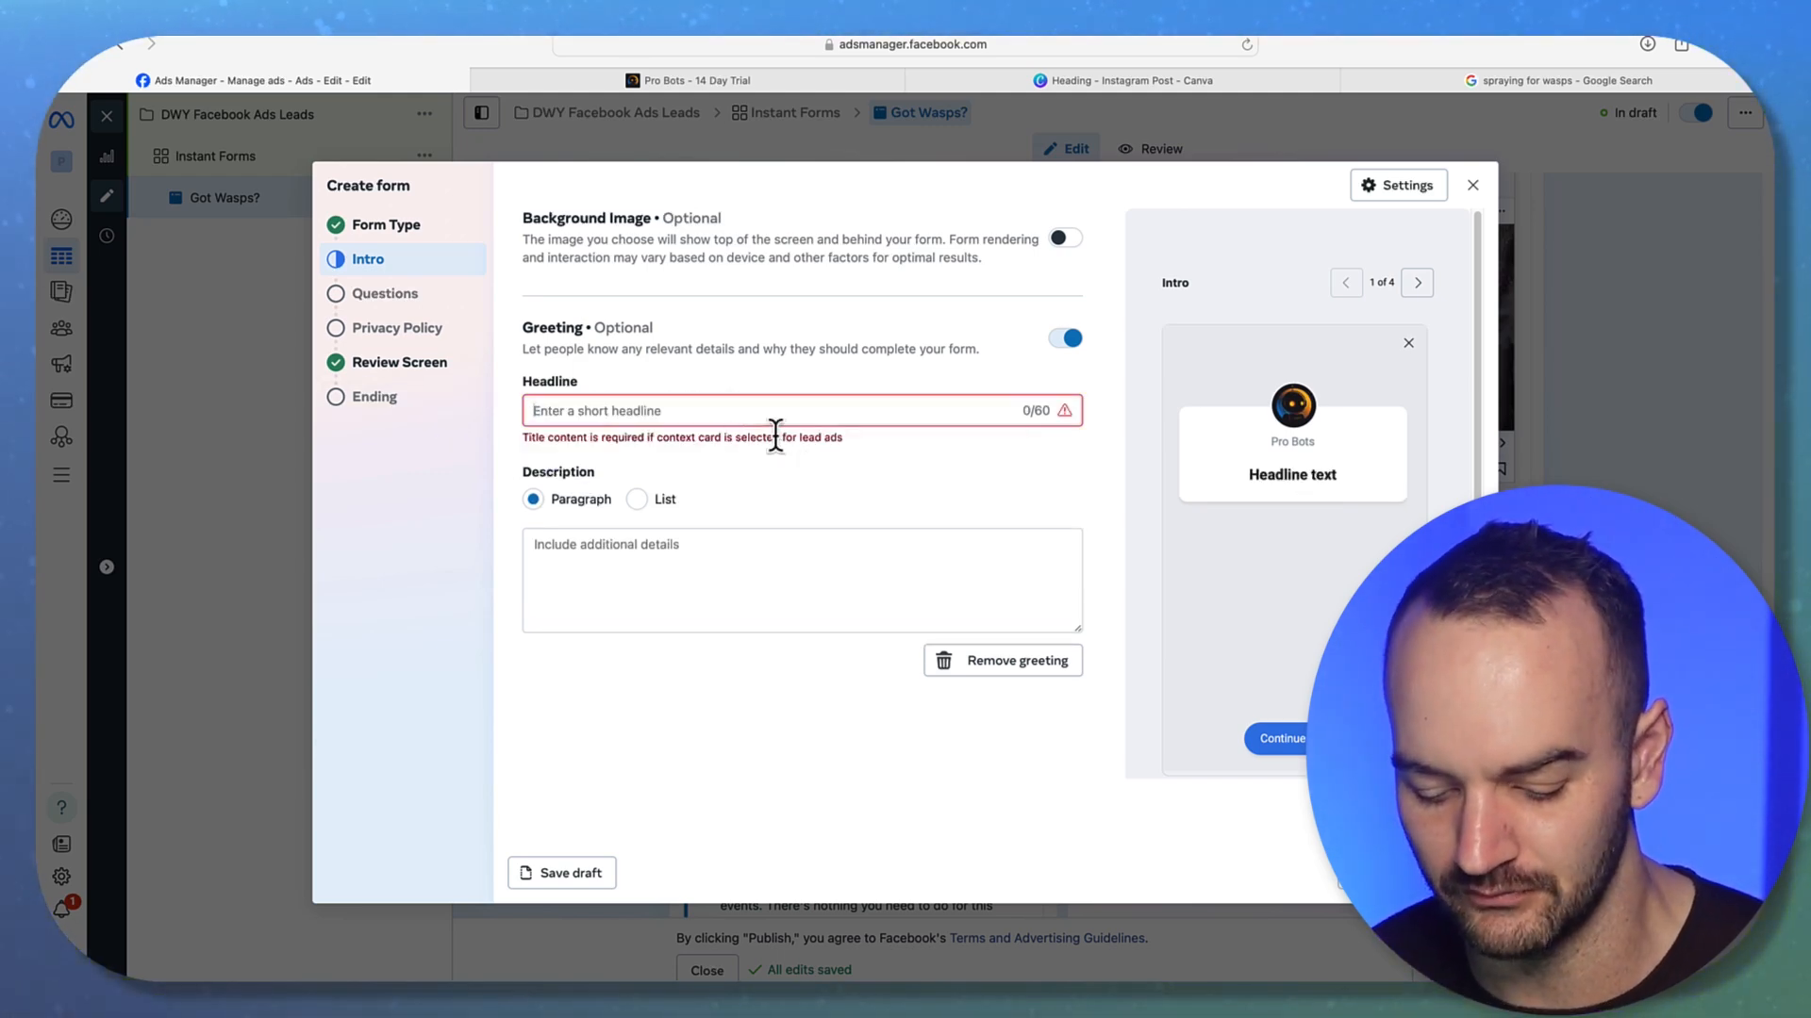
type("Wasp Control")
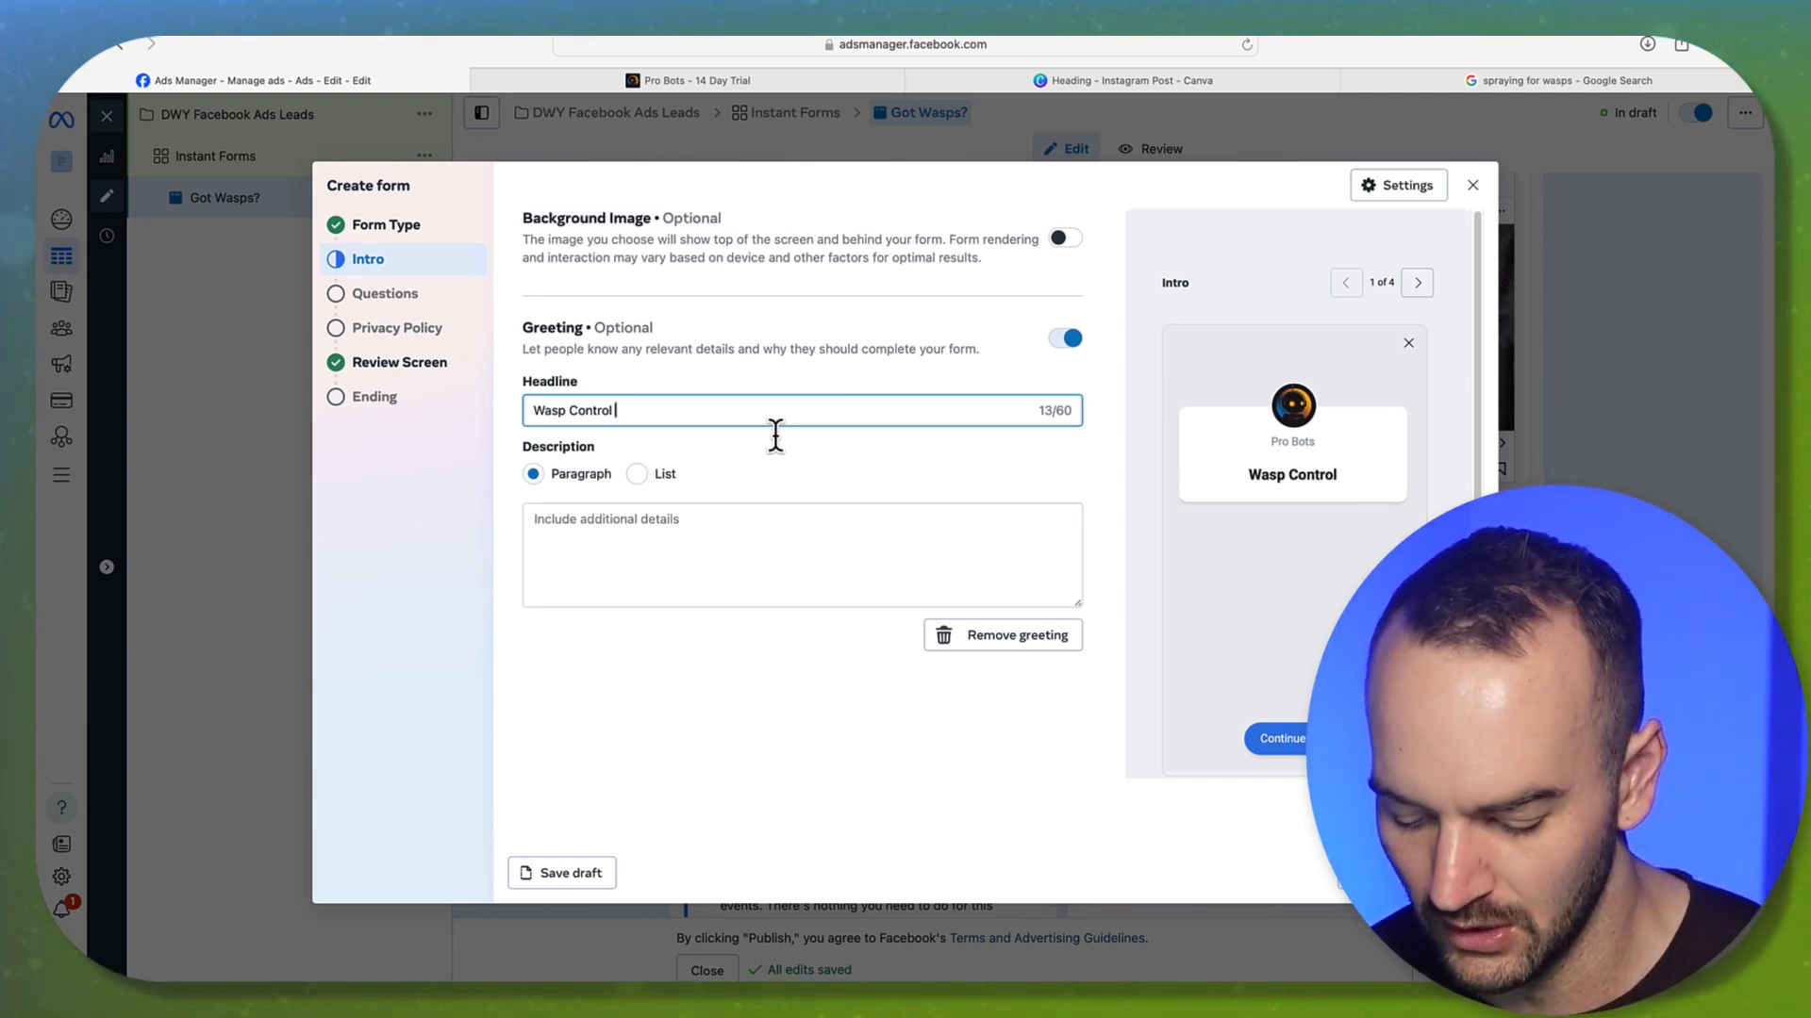
type("for ")
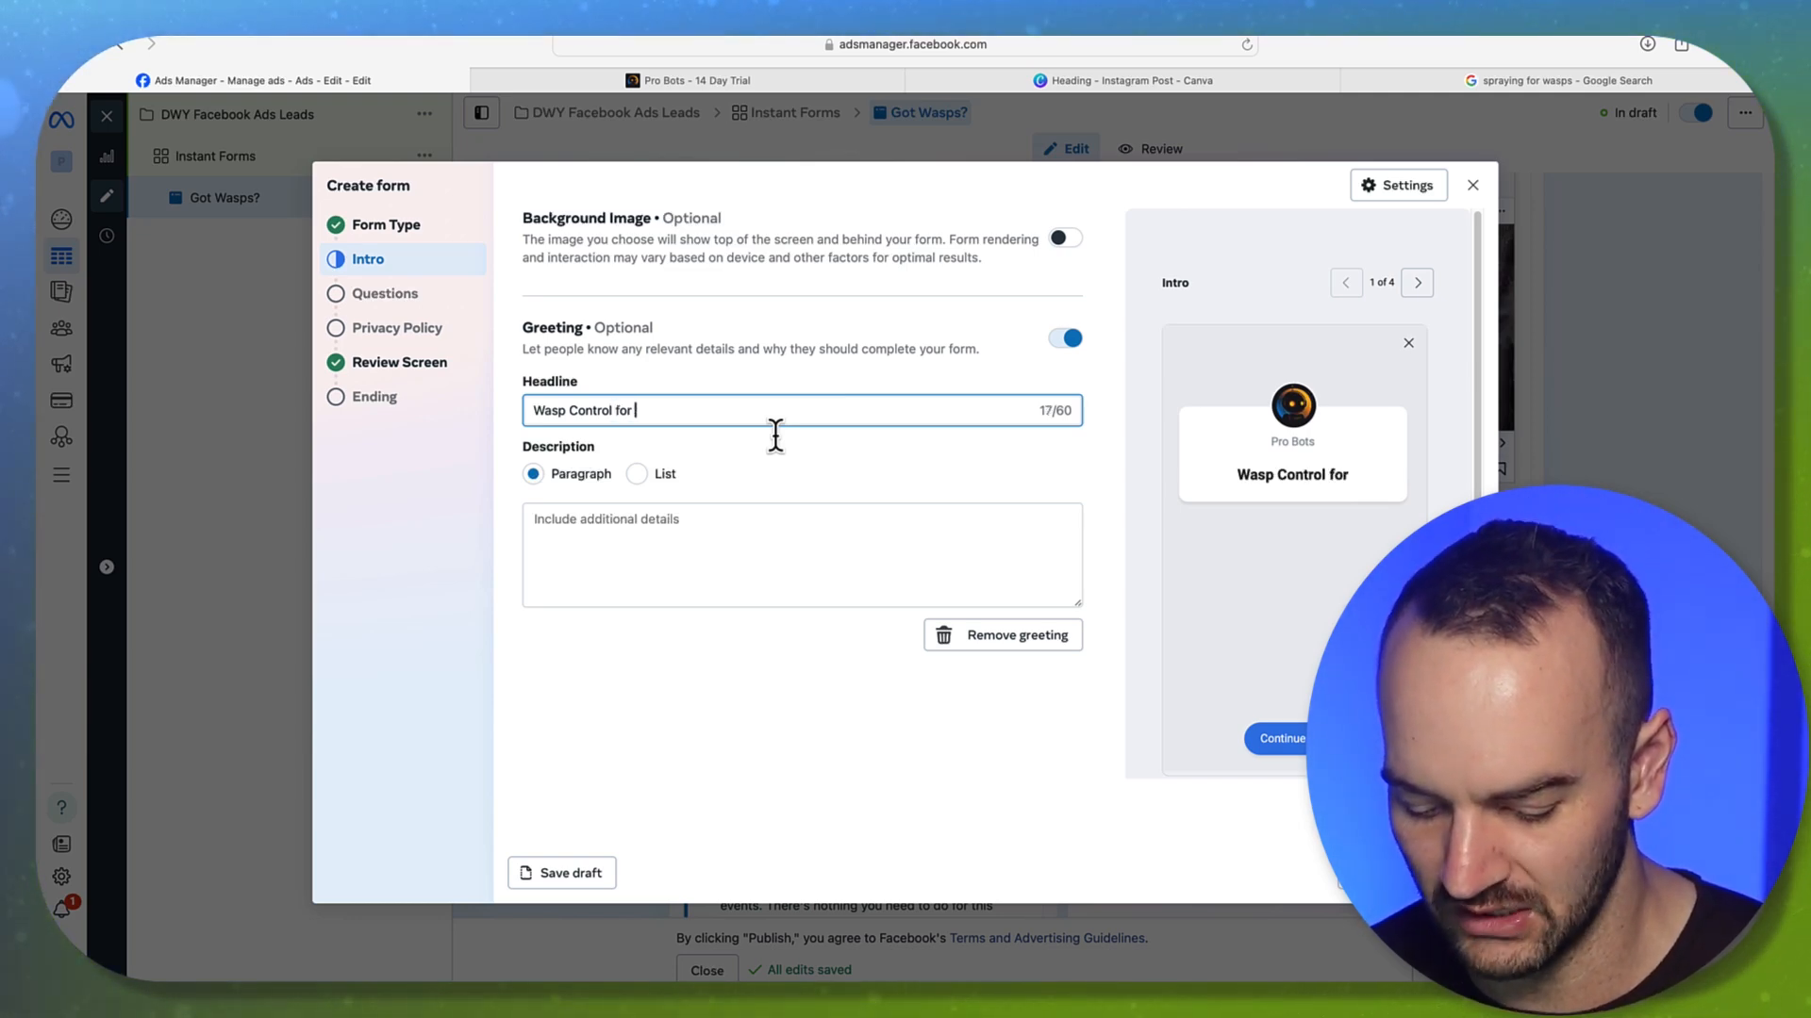
type("Dallas Residen")
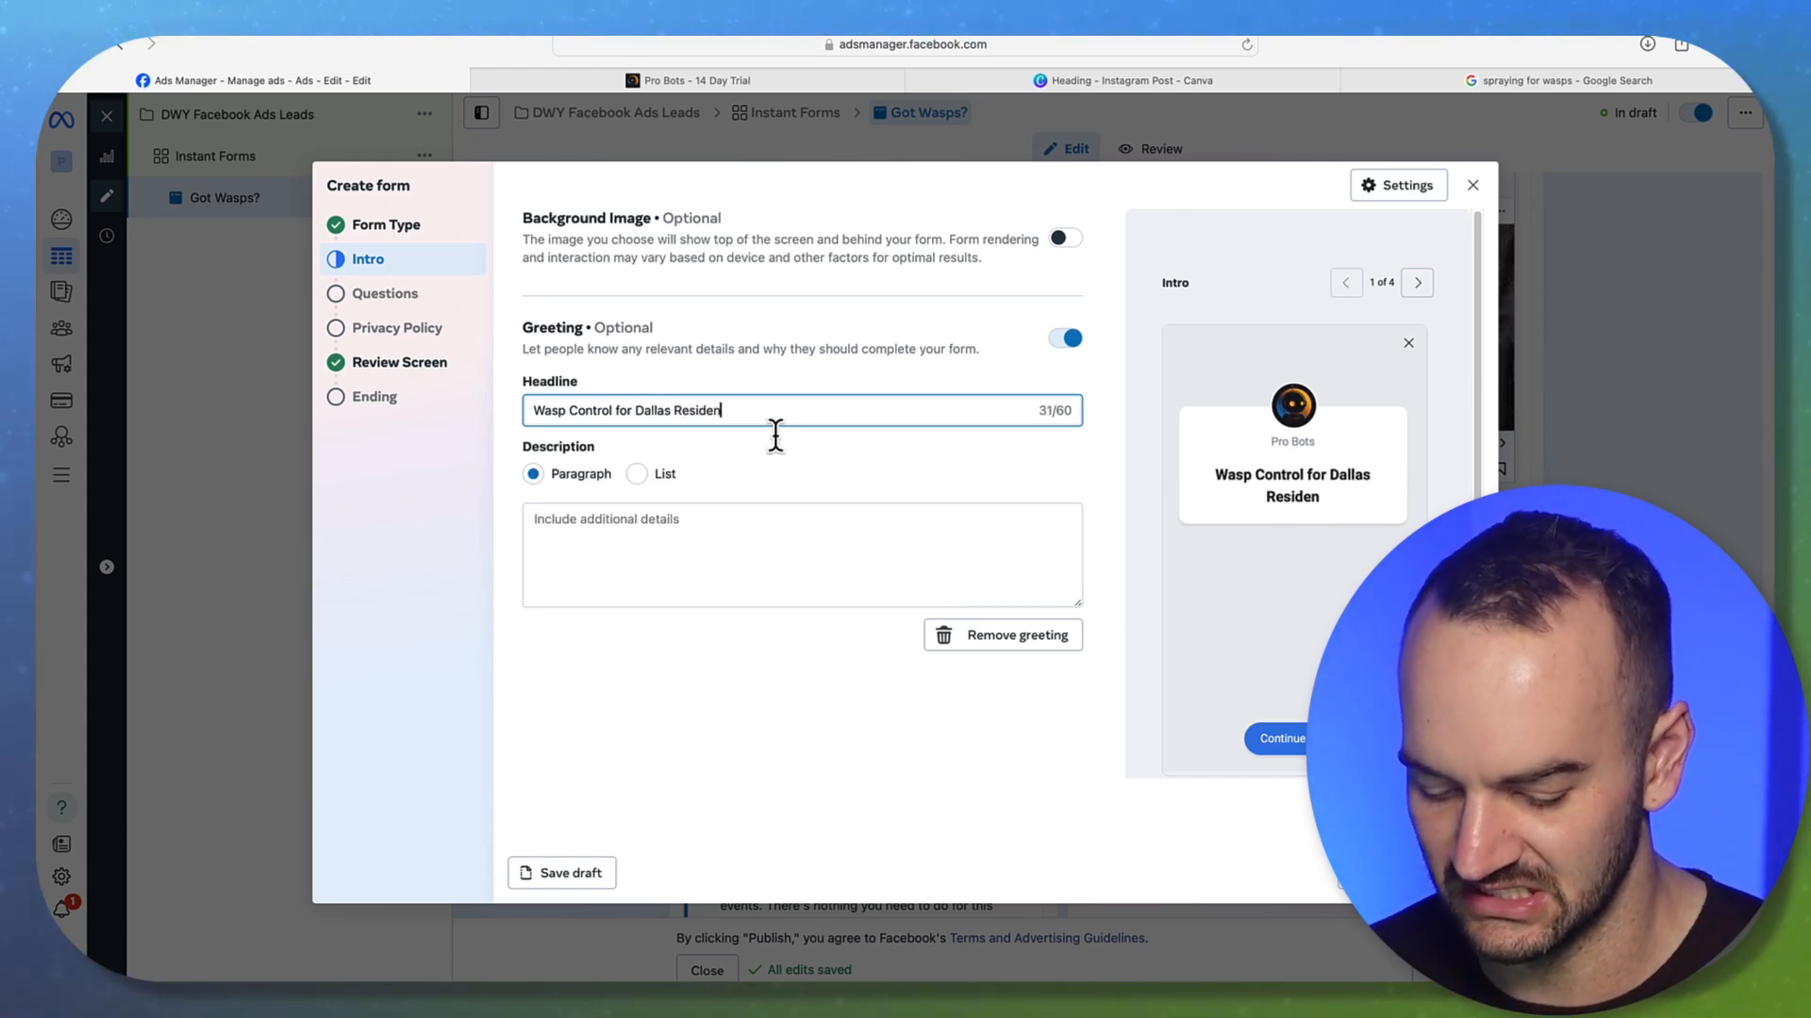
type("ts Only")
left_click(691, 538)
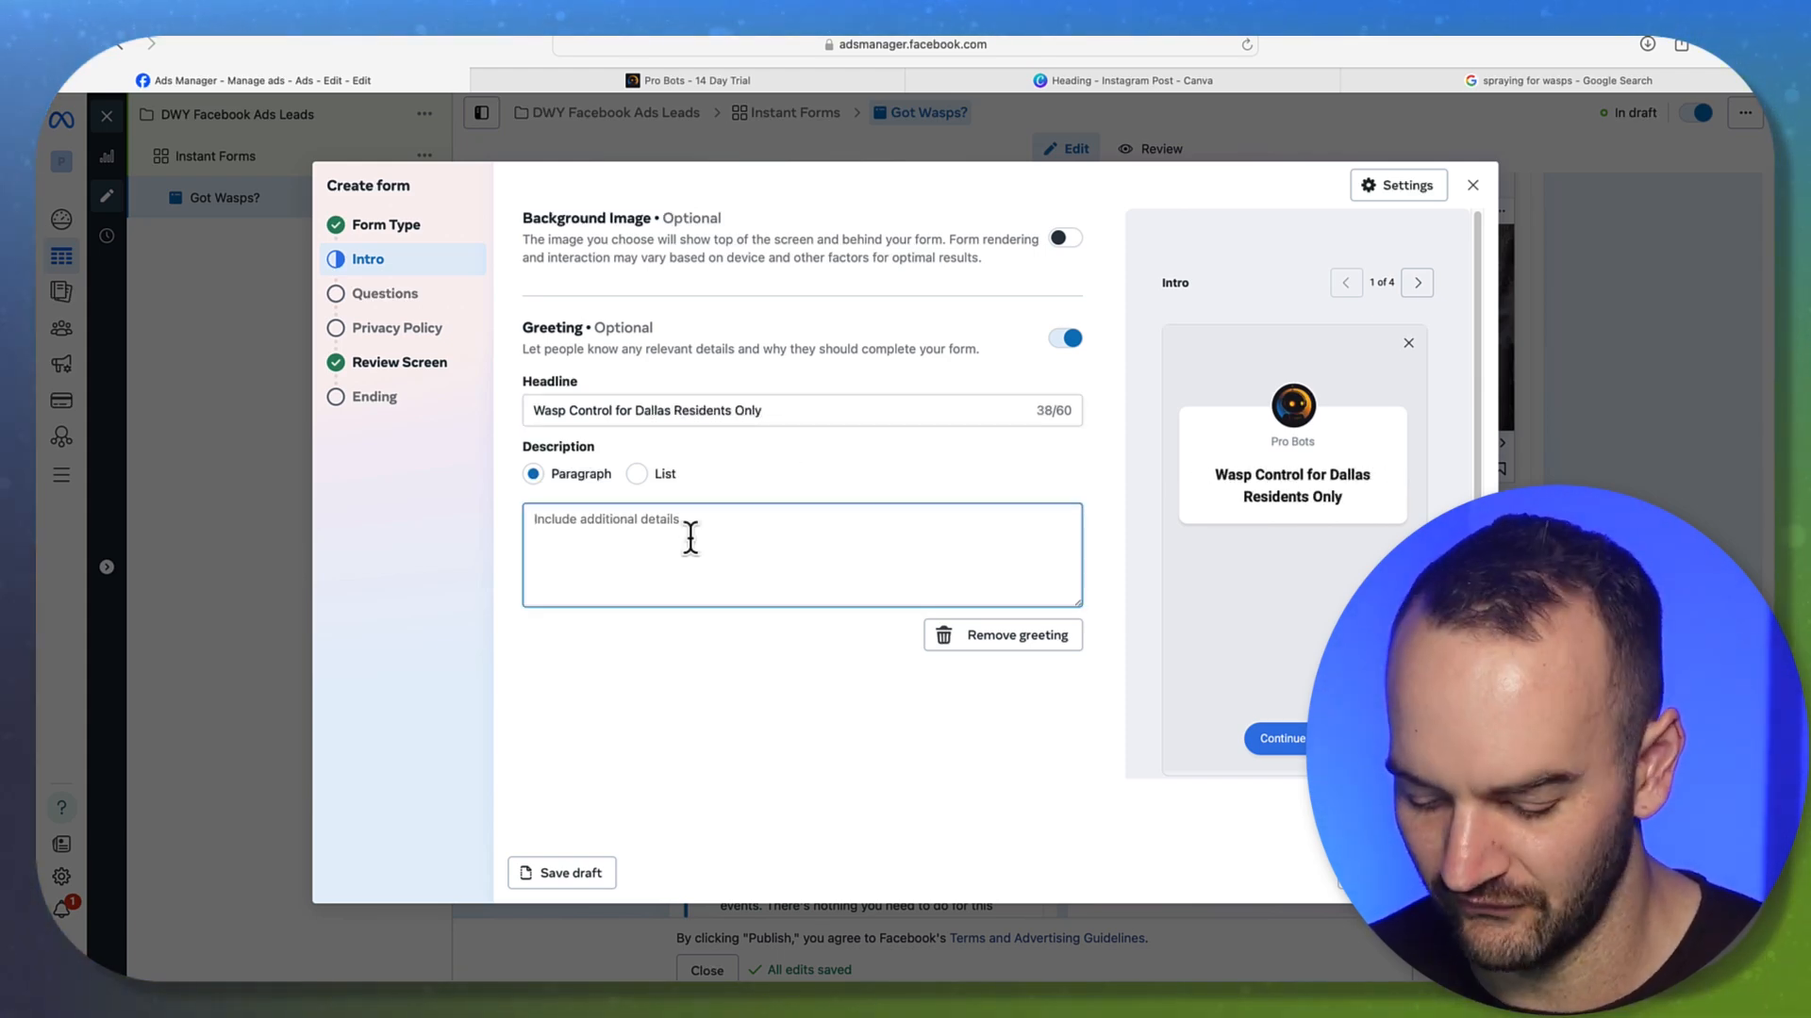
Enter a draft greeting description and delete its ending 'we will book a consultation at your home'
type("Fill out this form ")
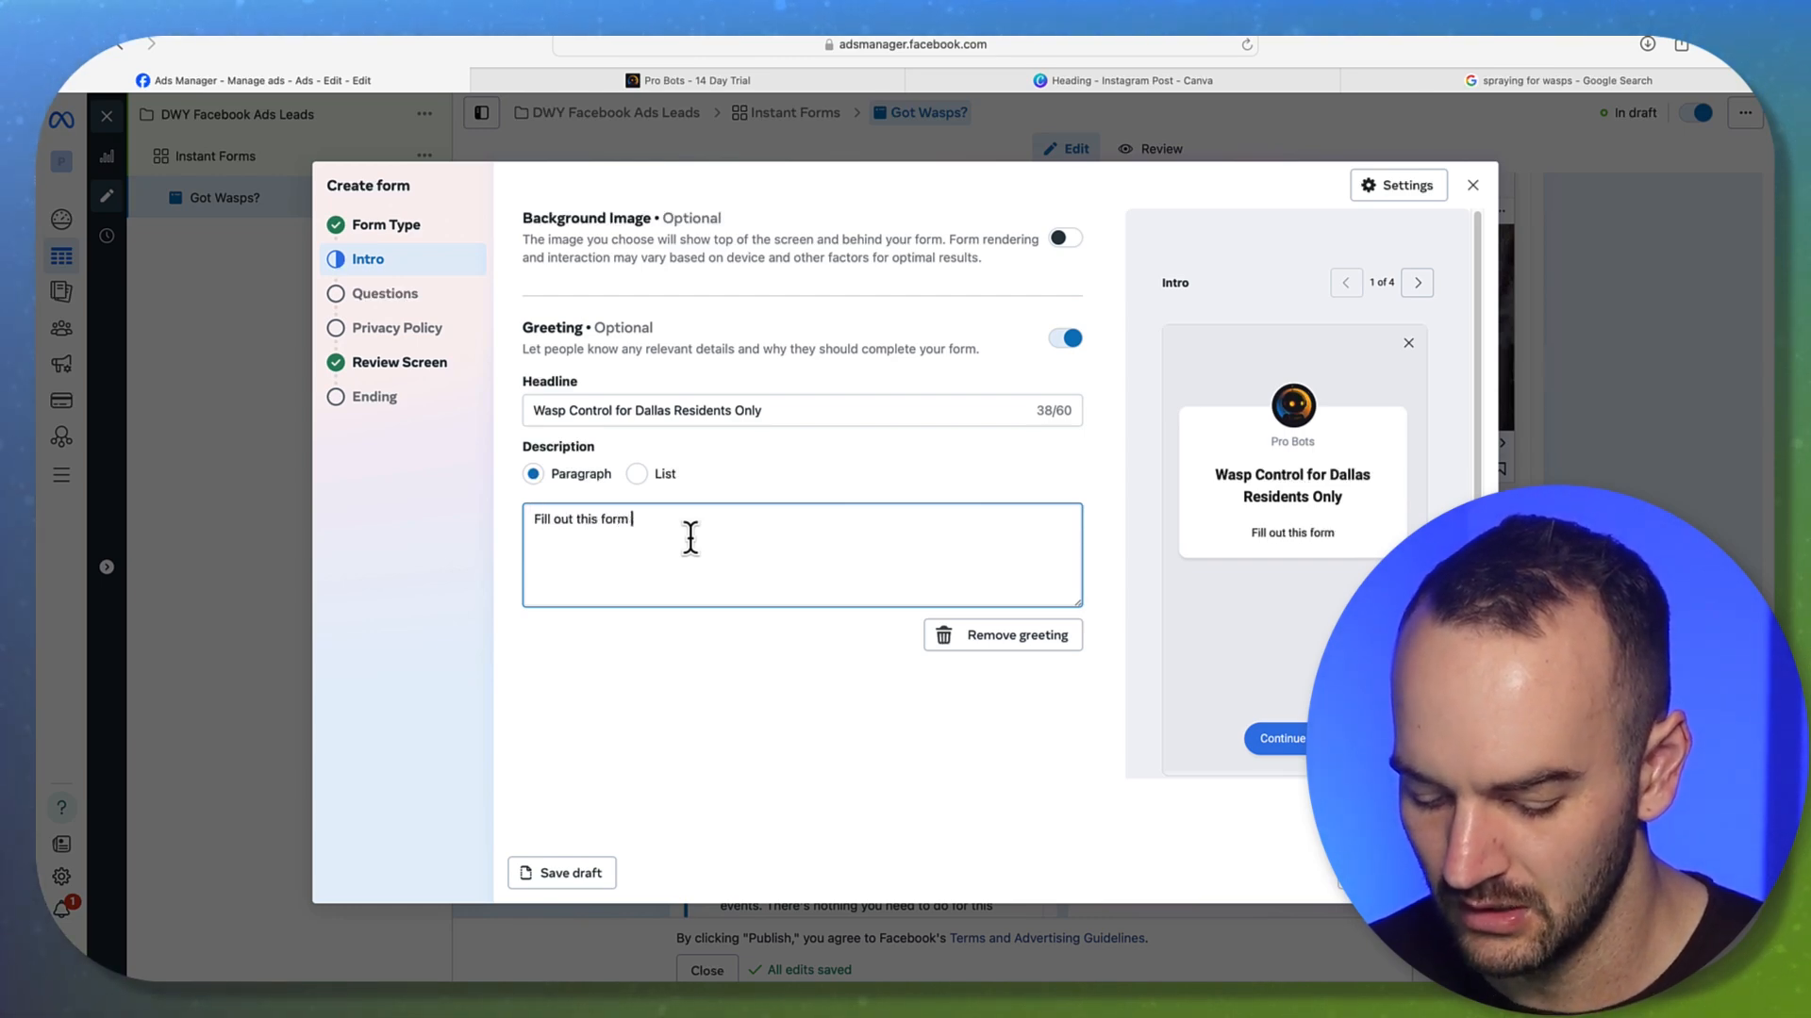
type("and then we wil")
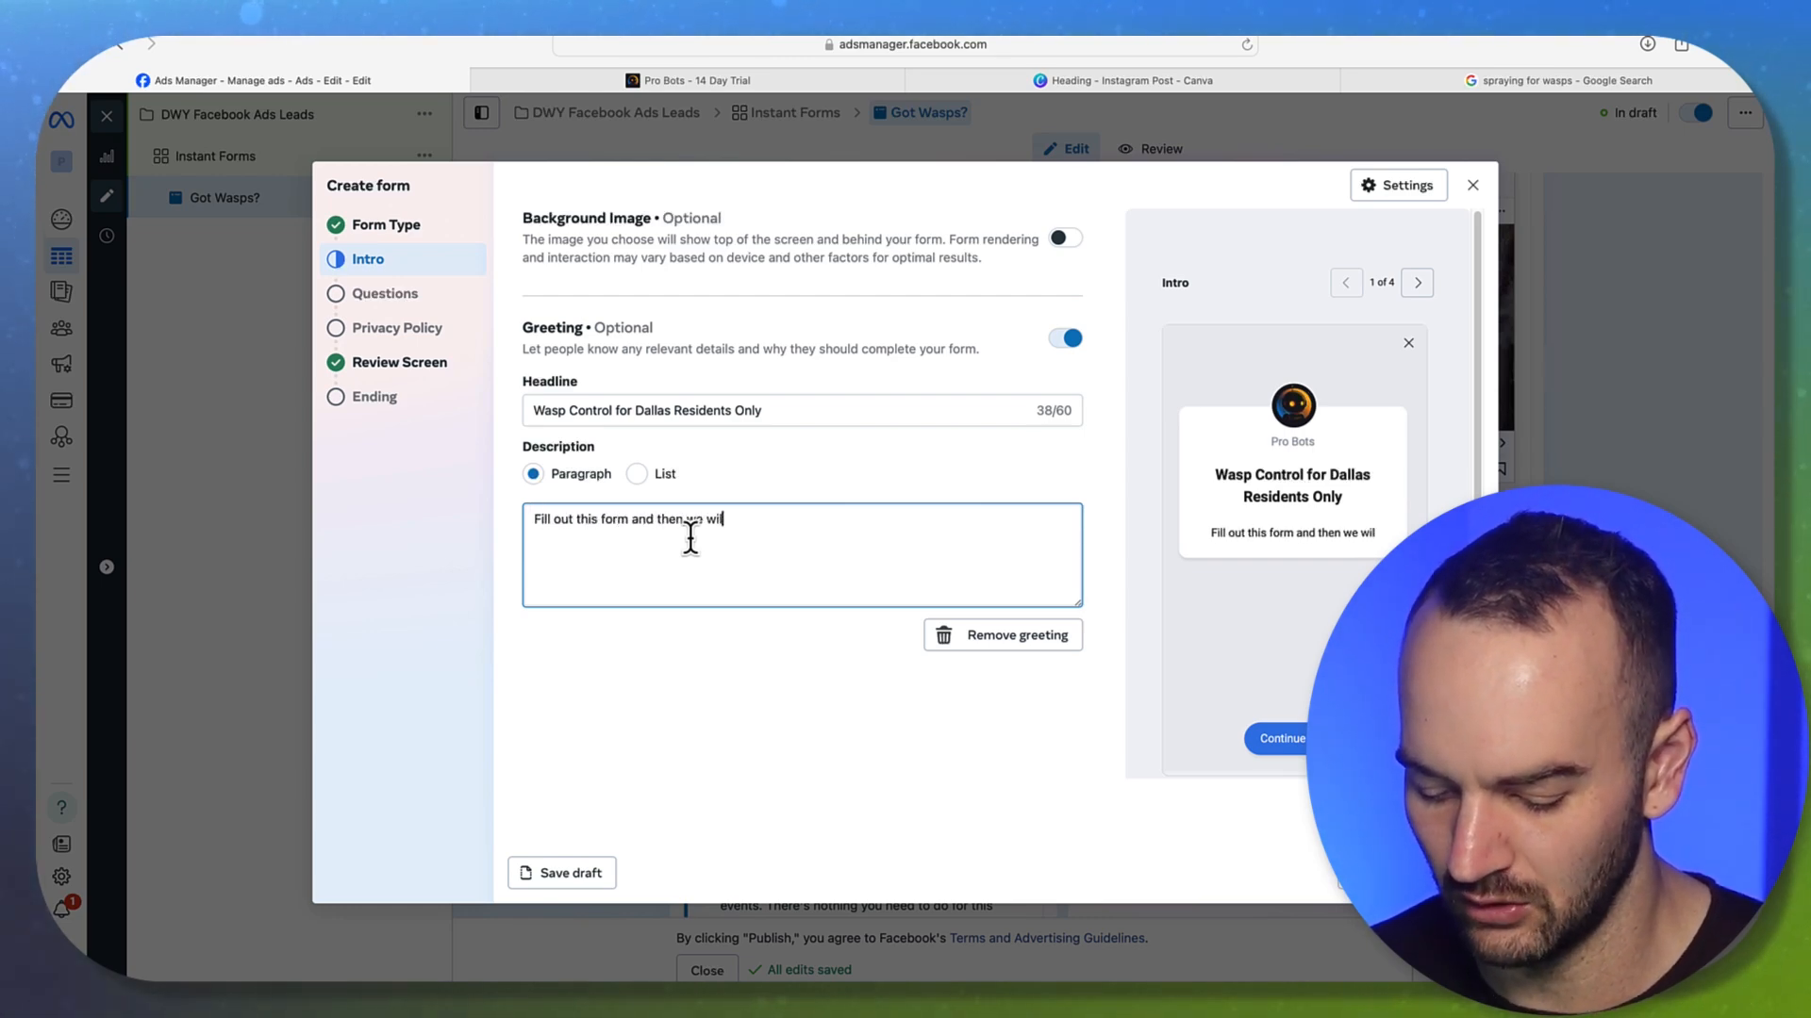
type("l book a consultation at your home")
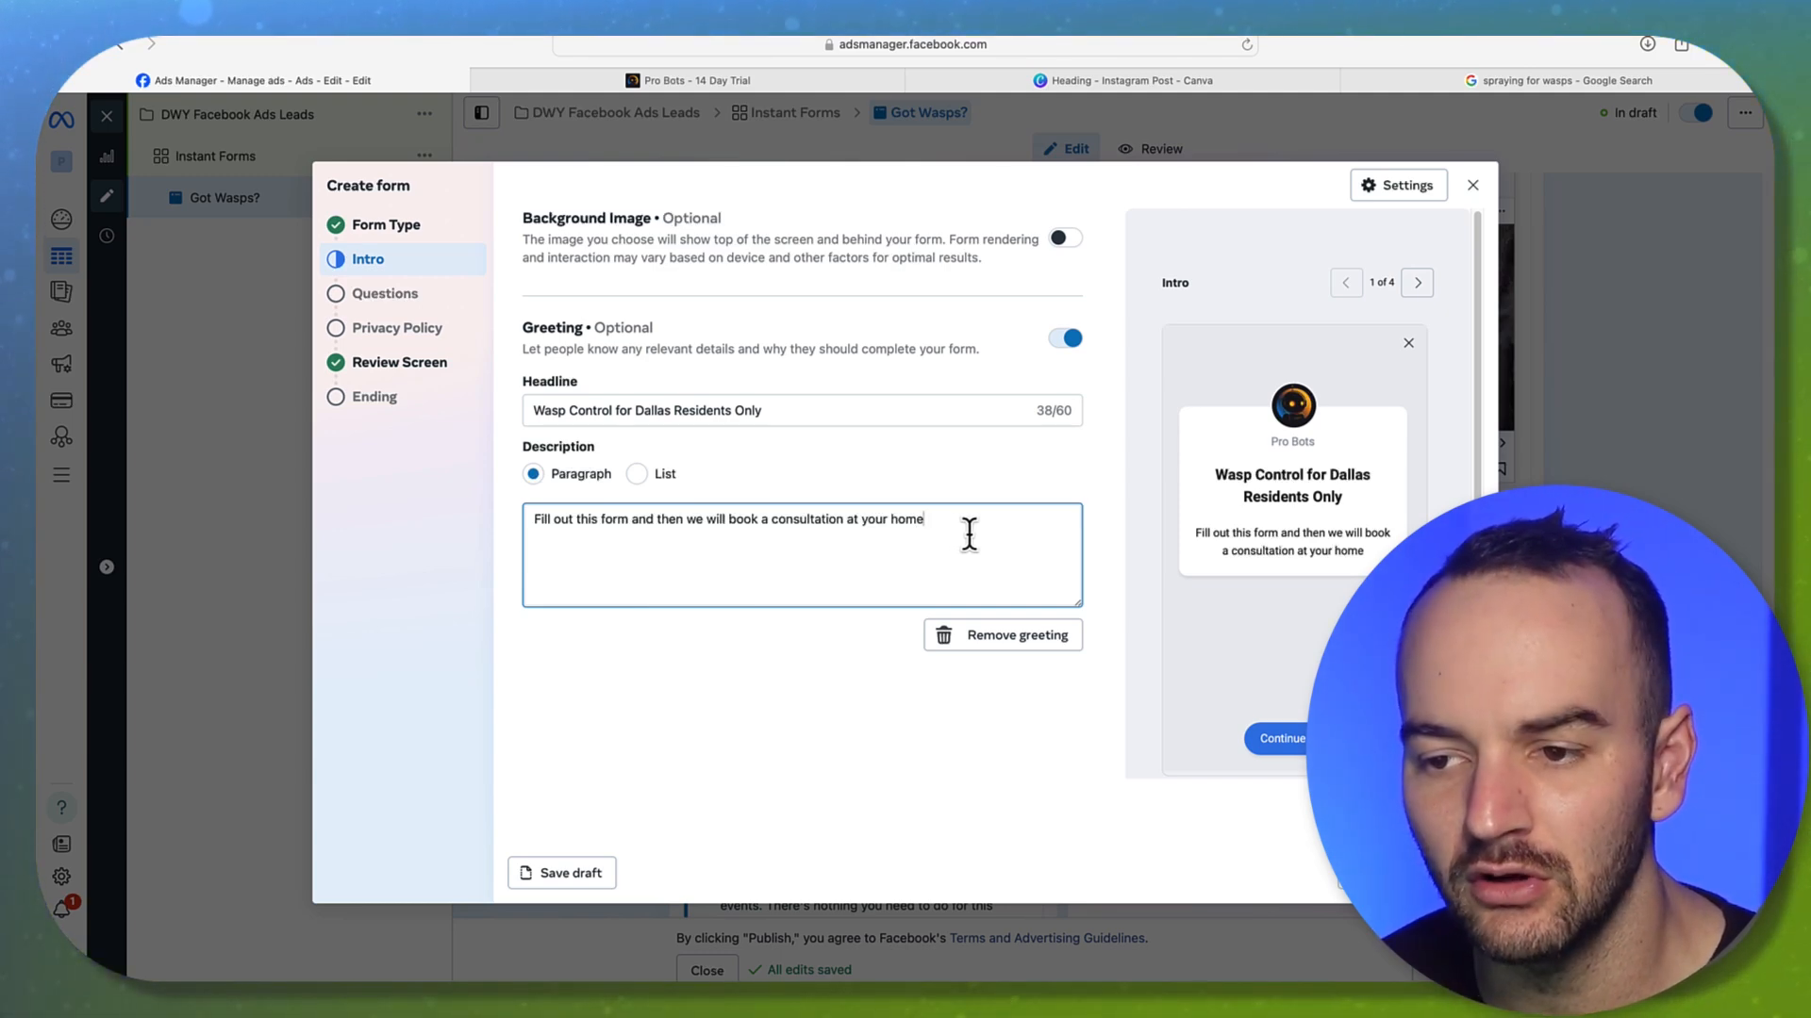
key("super+a")
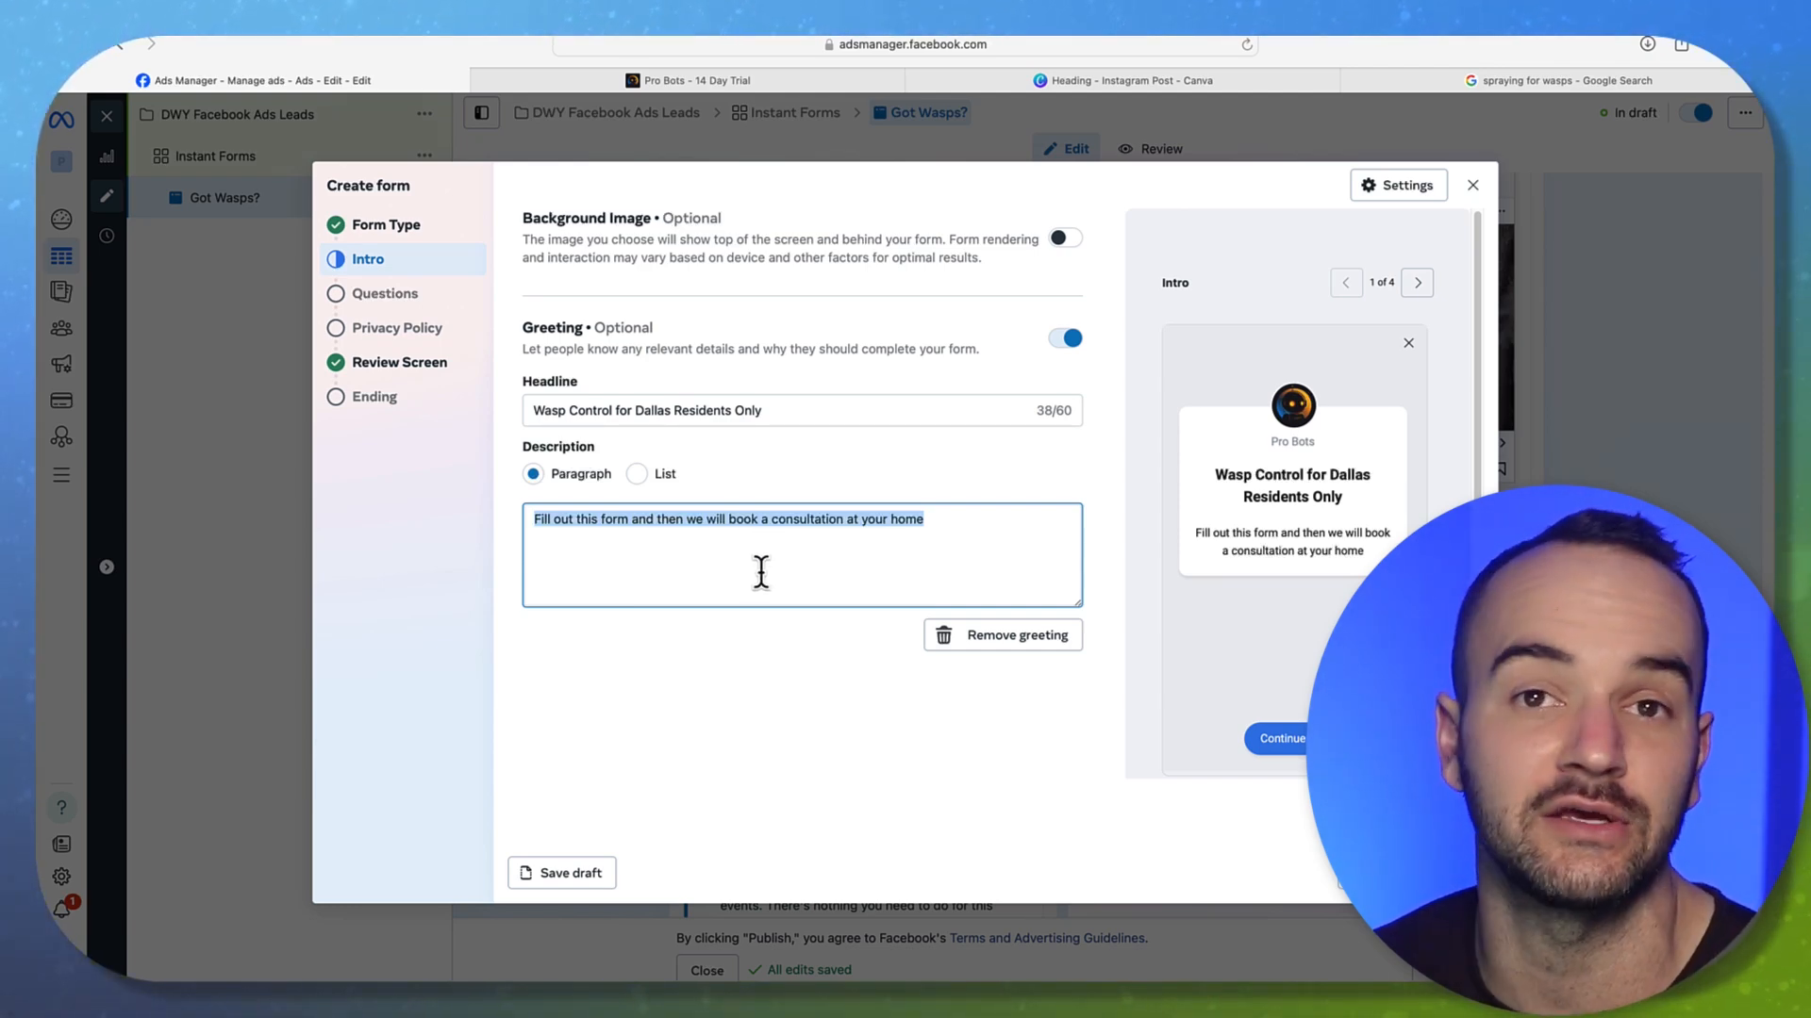
left_click(849, 552)
left_click_drag(967, 524, 719, 513)
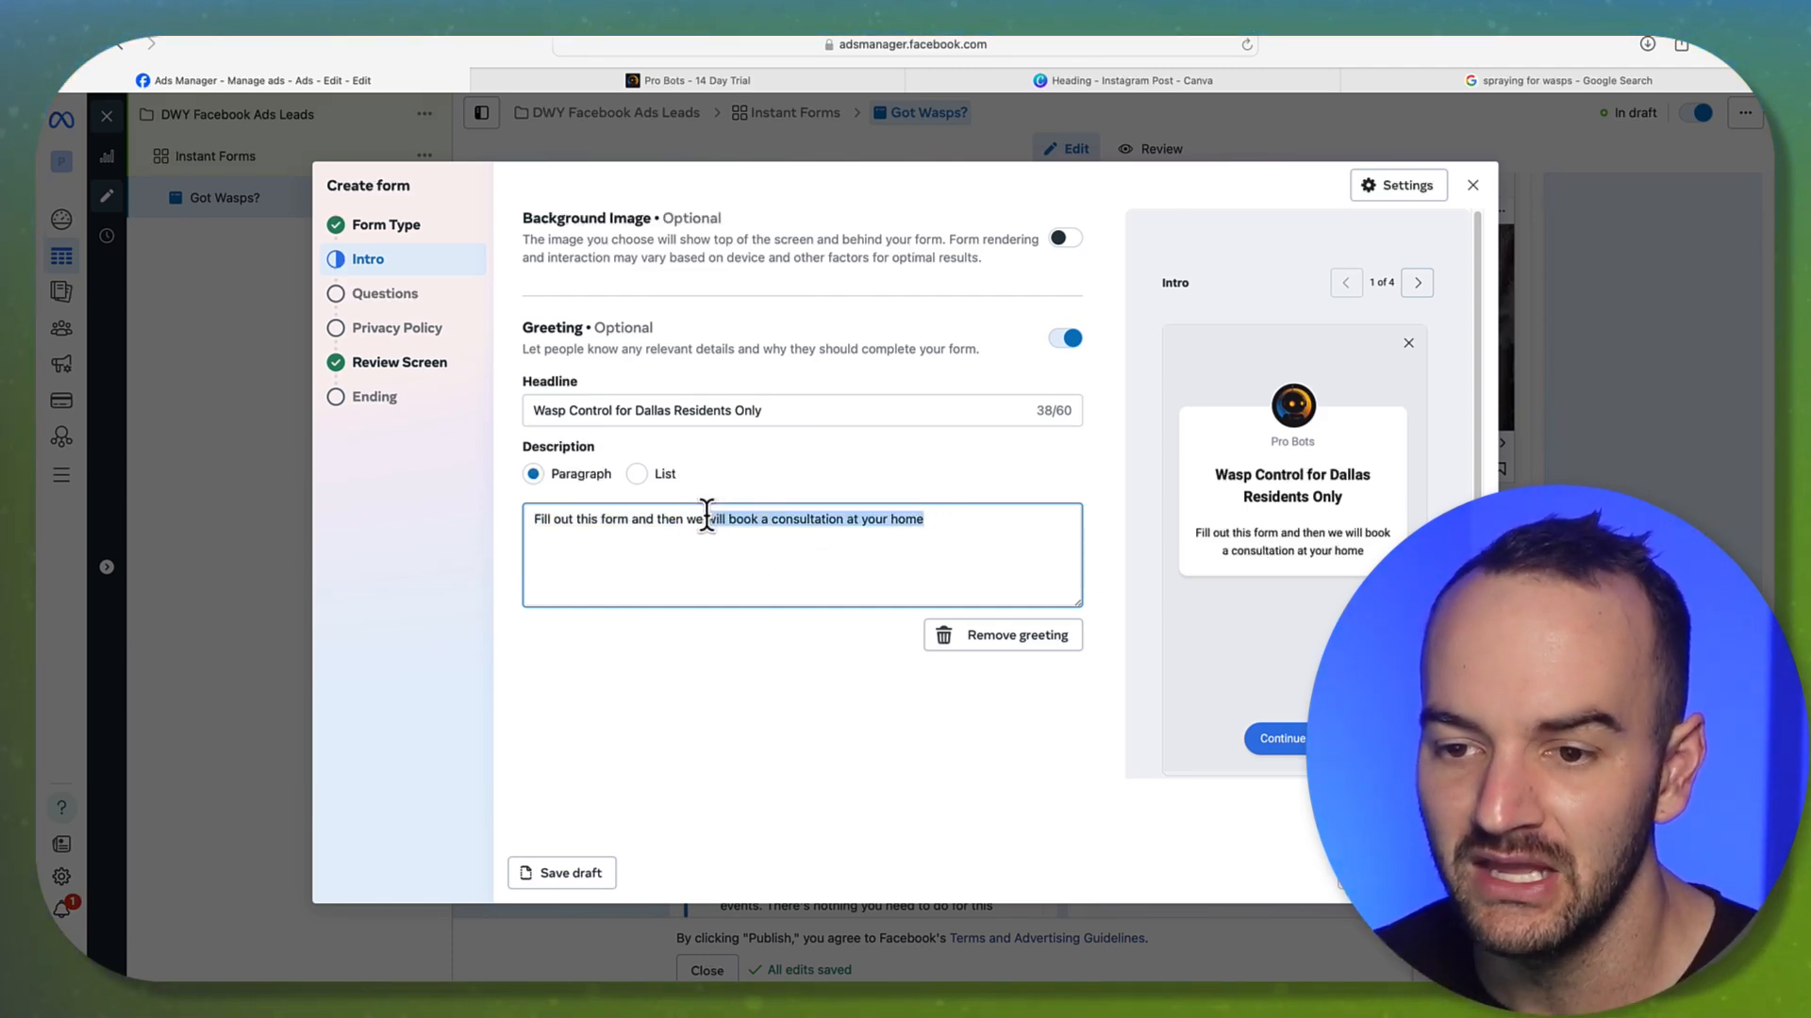
left_click_drag(713, 519, 706, 519)
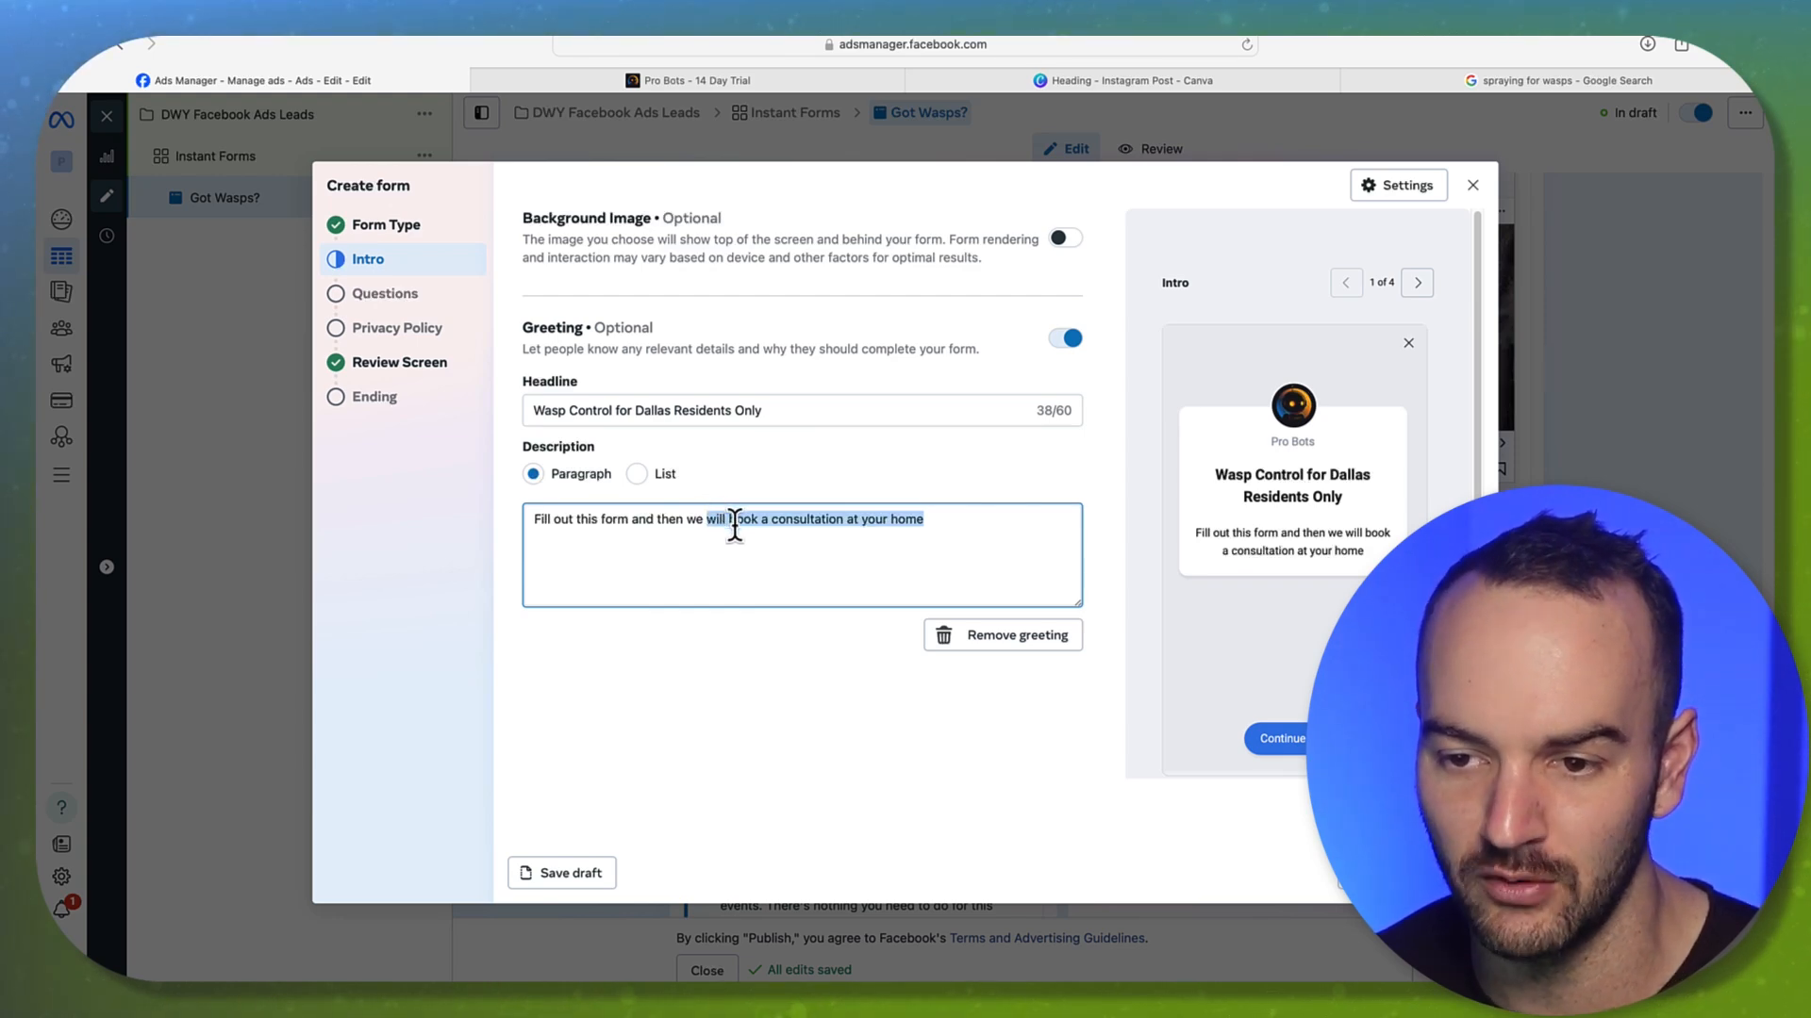
key("BackSpace")
key("BackSpace")
key("BackSpace")
key("BackSpace")
End the description with 'book a call at your earliest convenience'
type("book")
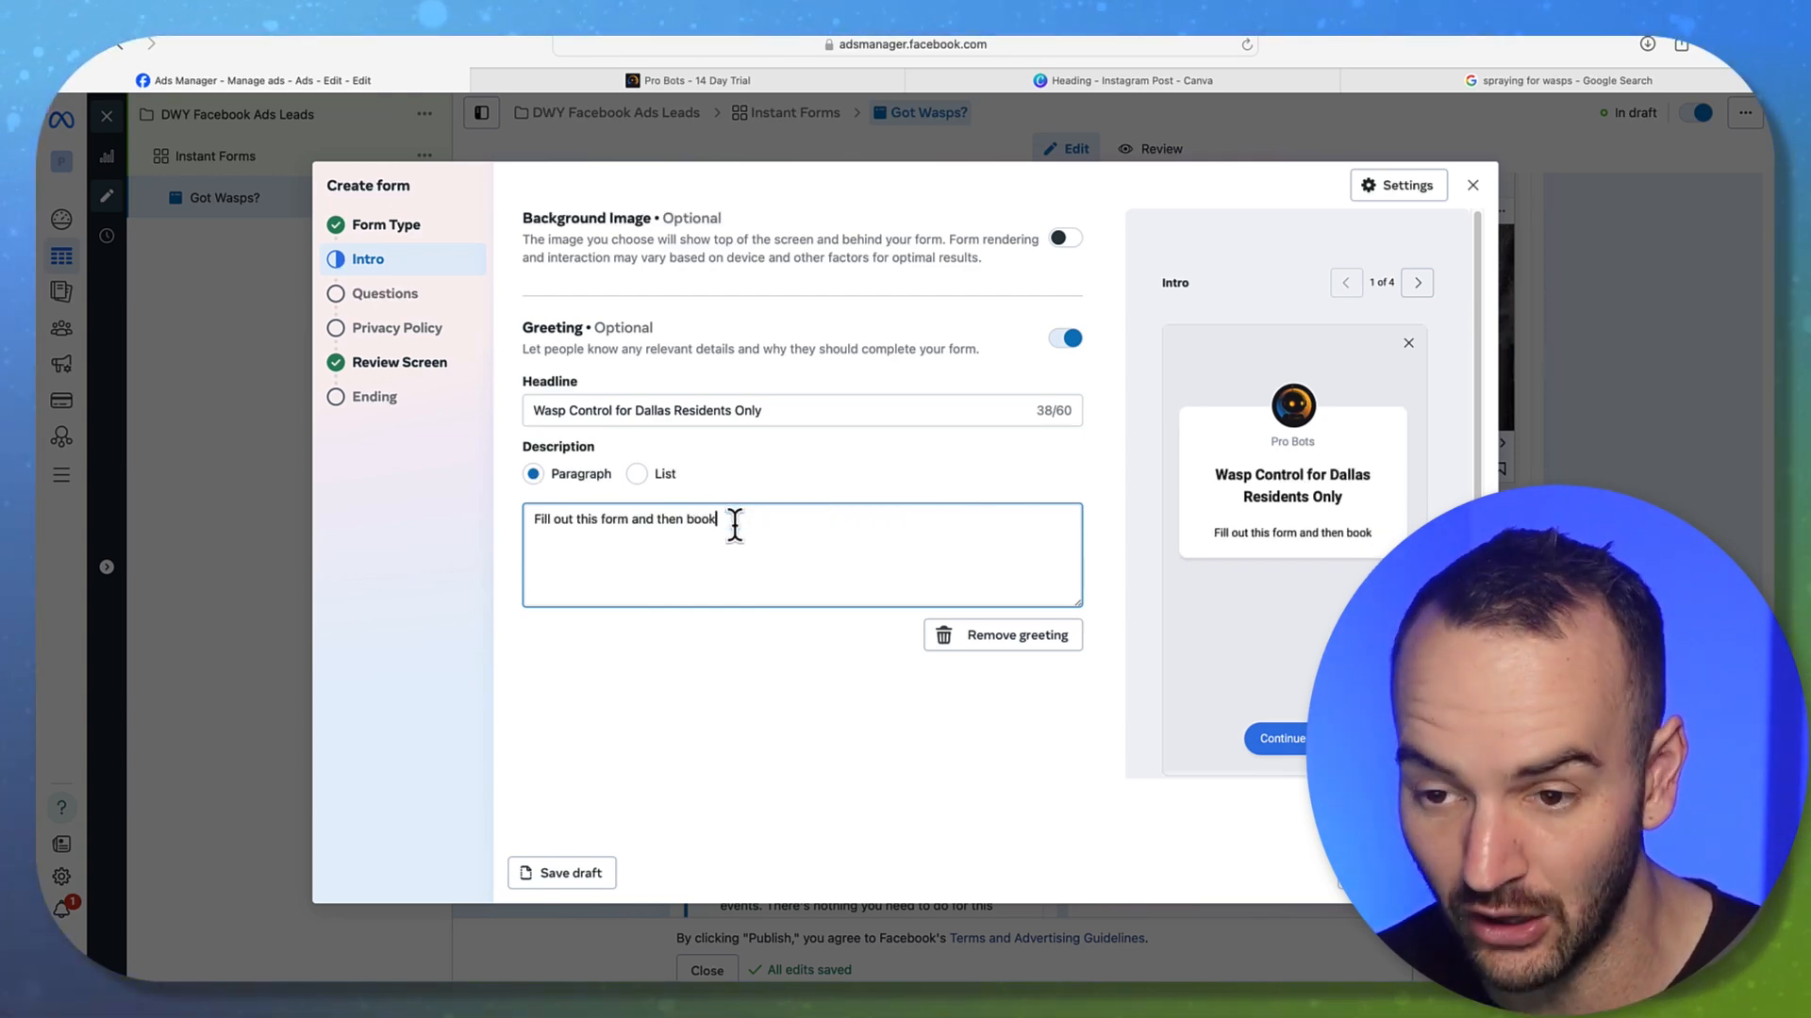
type(" a call")
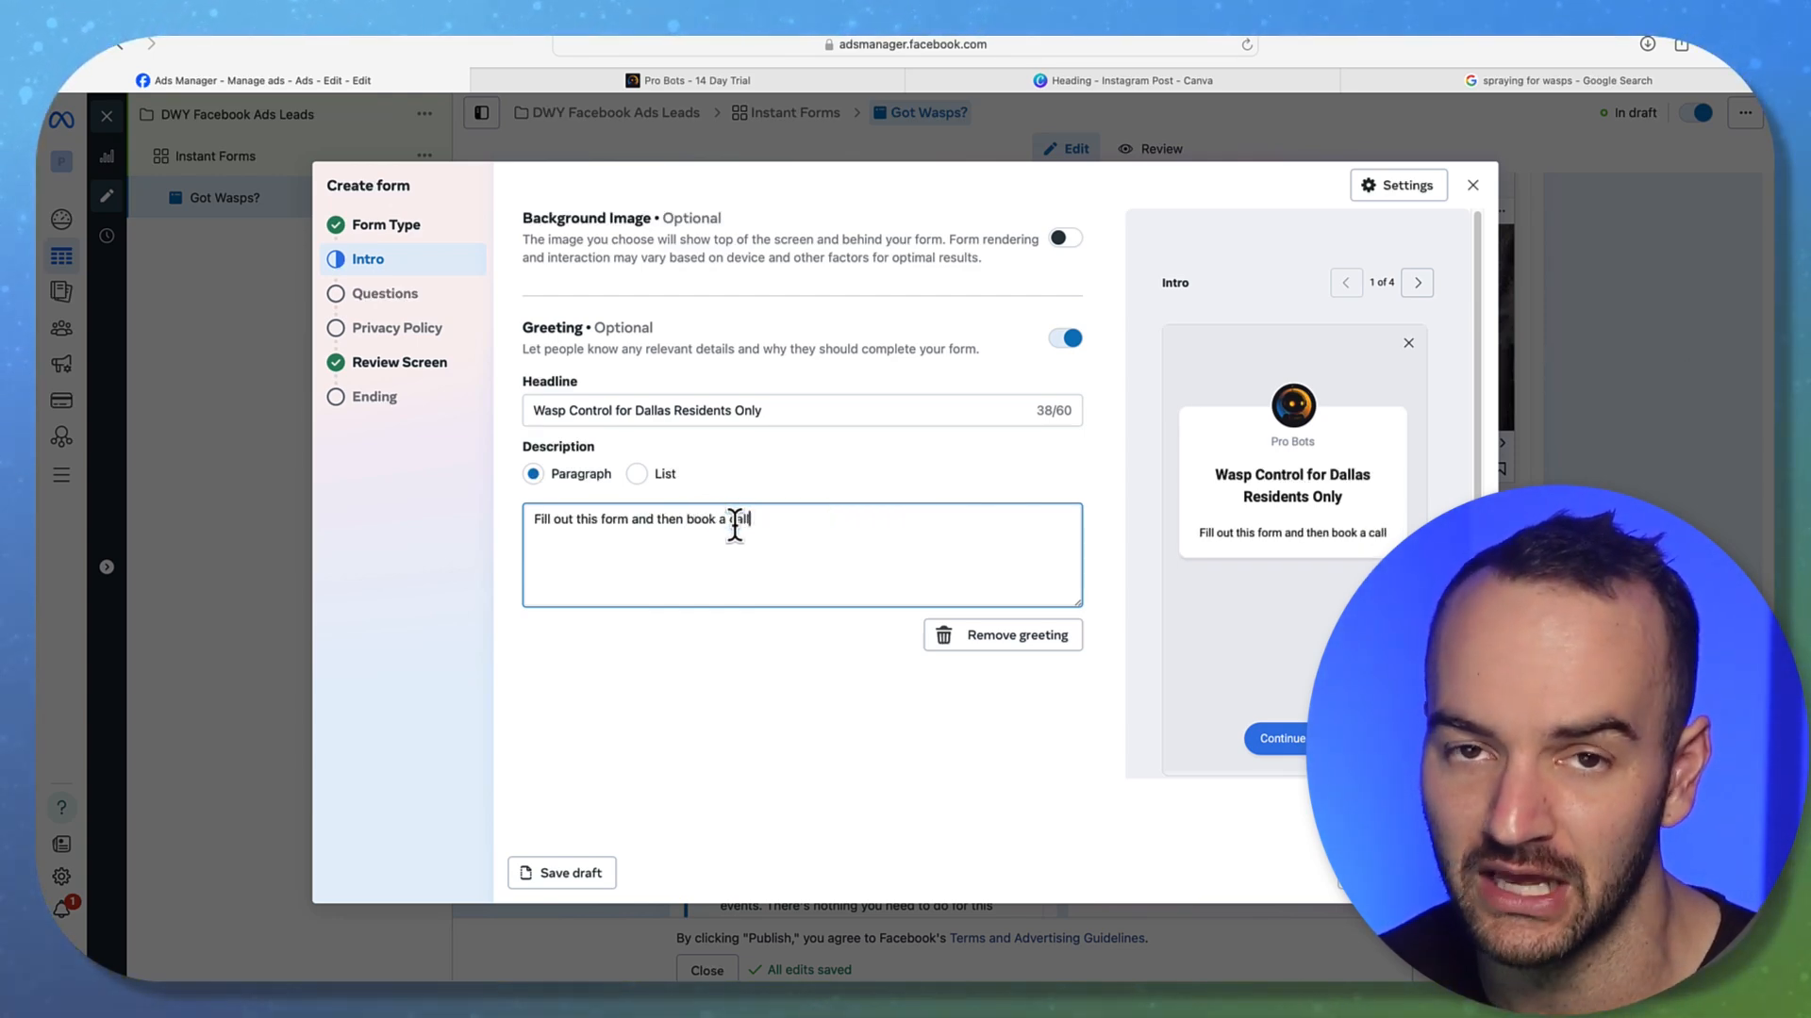
type(" themselve")
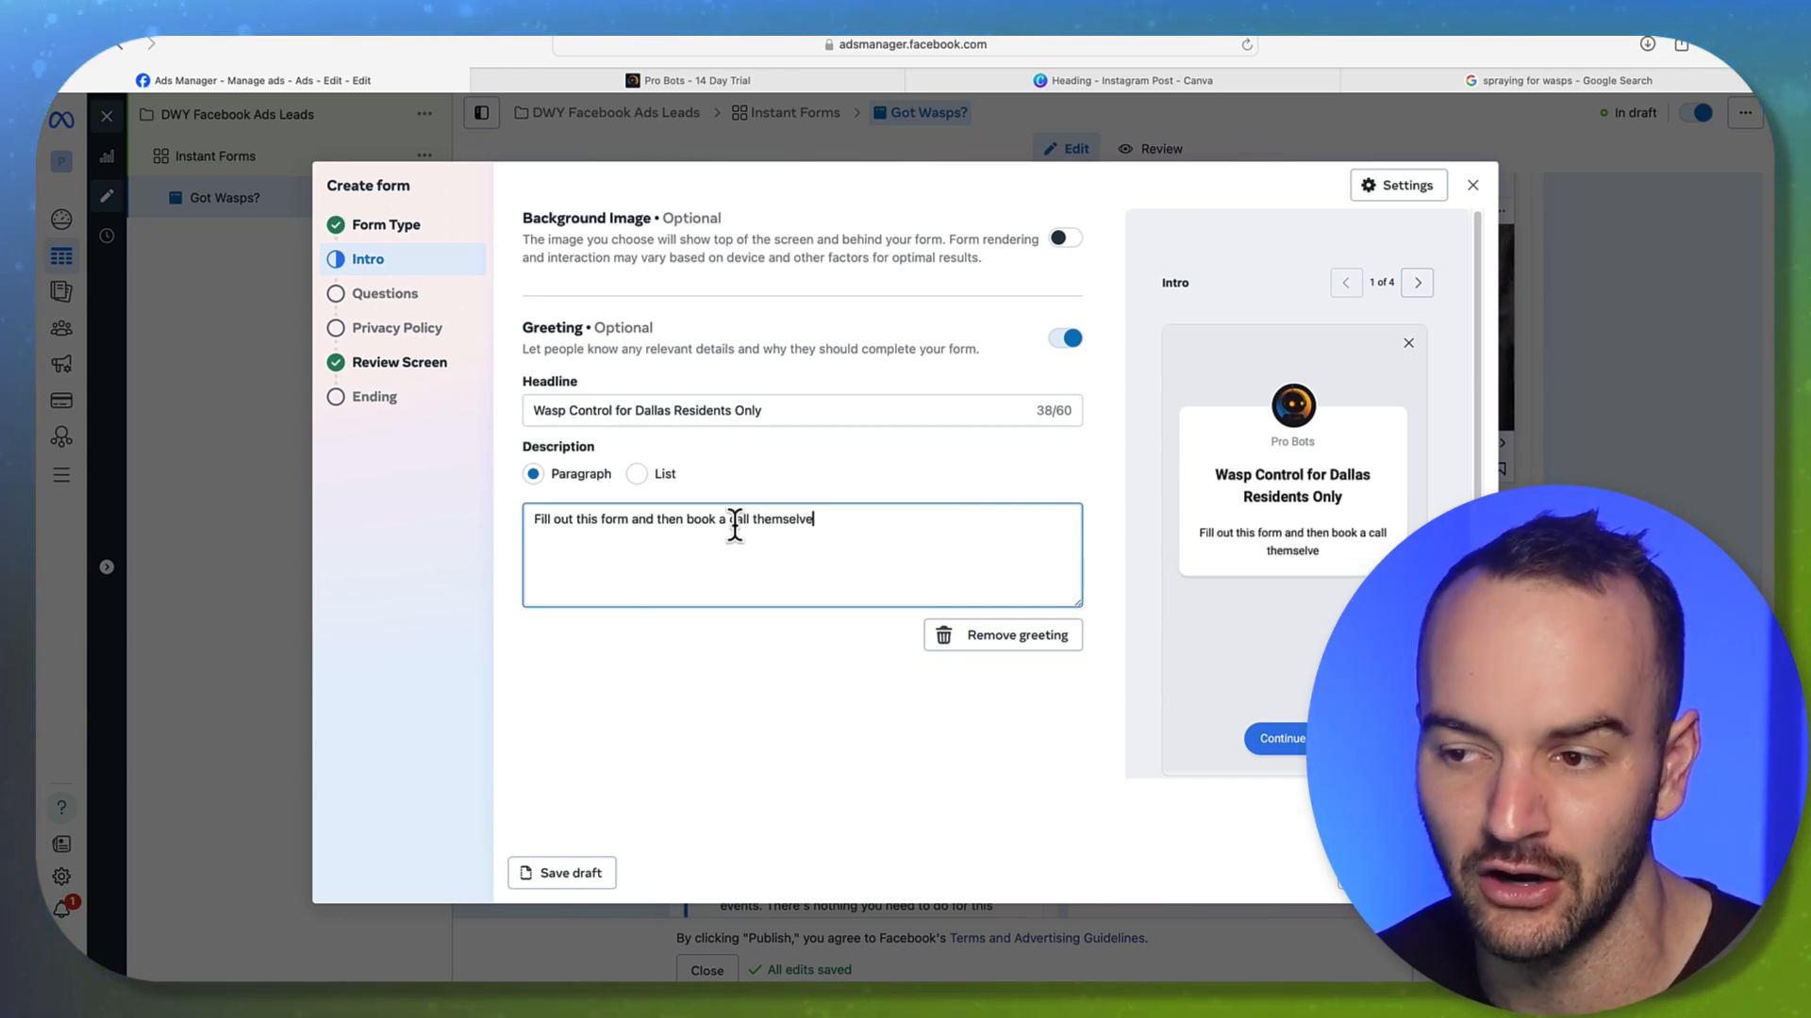
type("s")
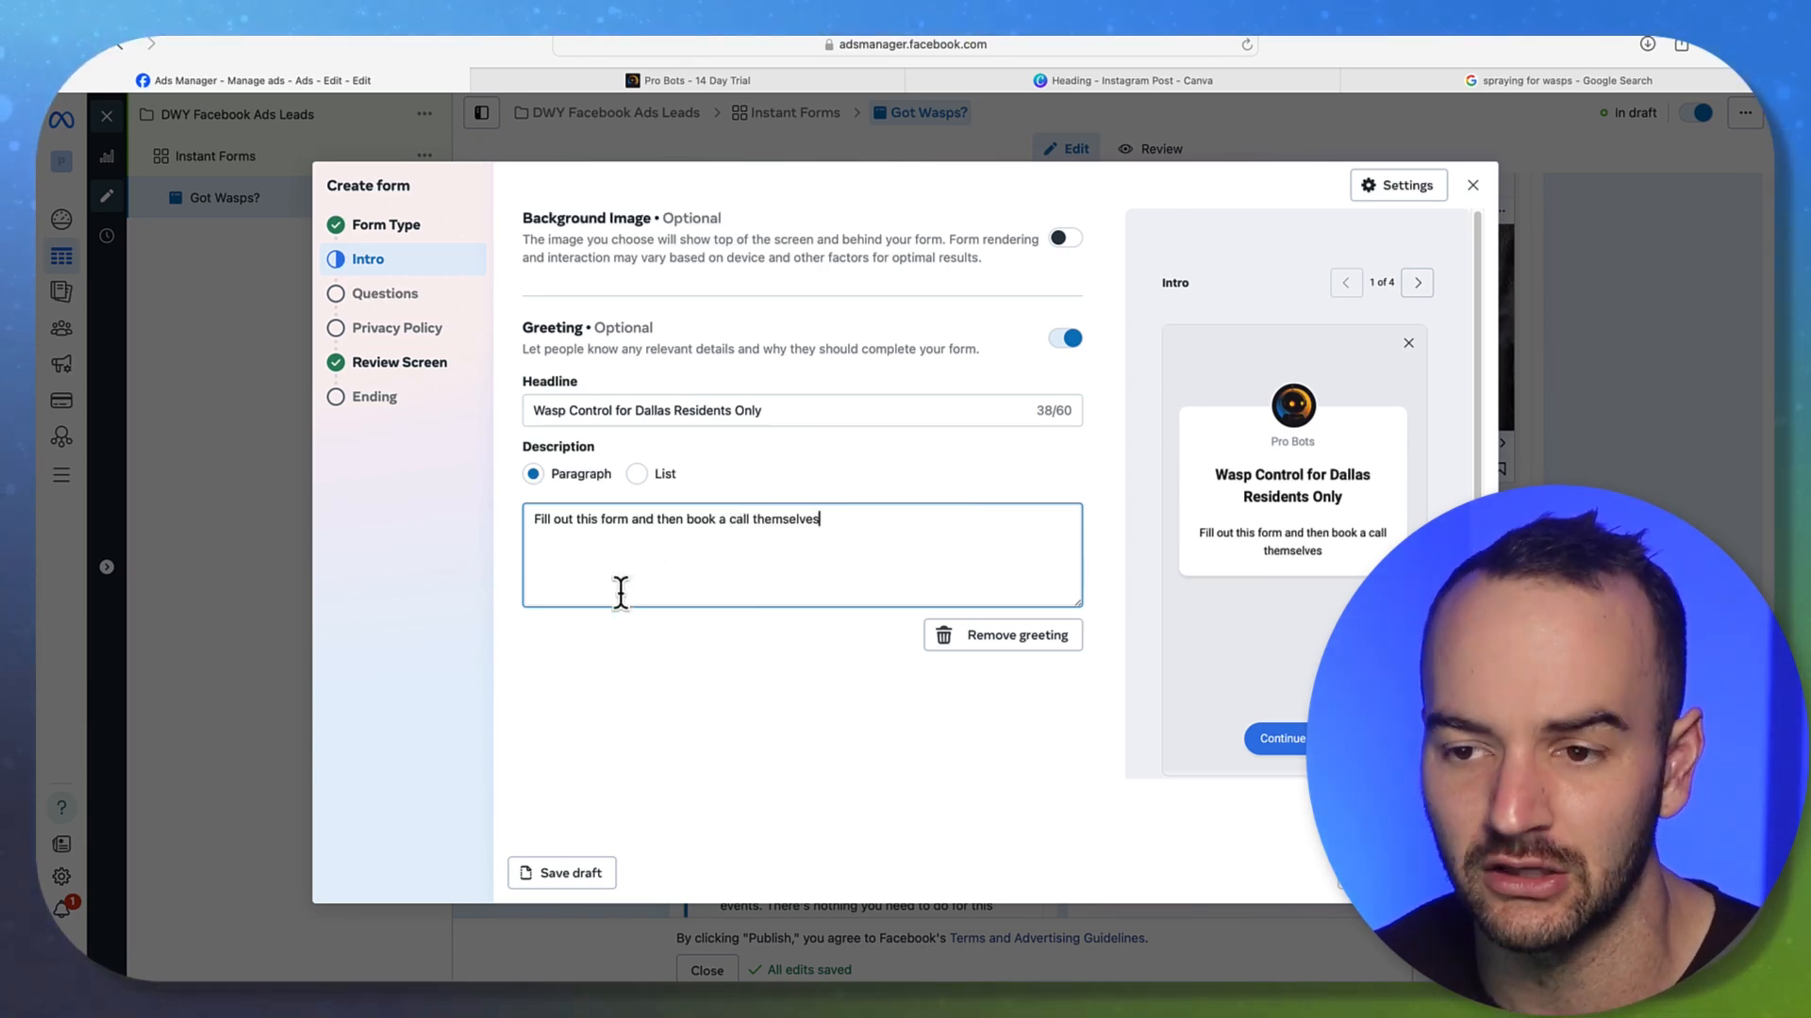
double_click(804, 518)
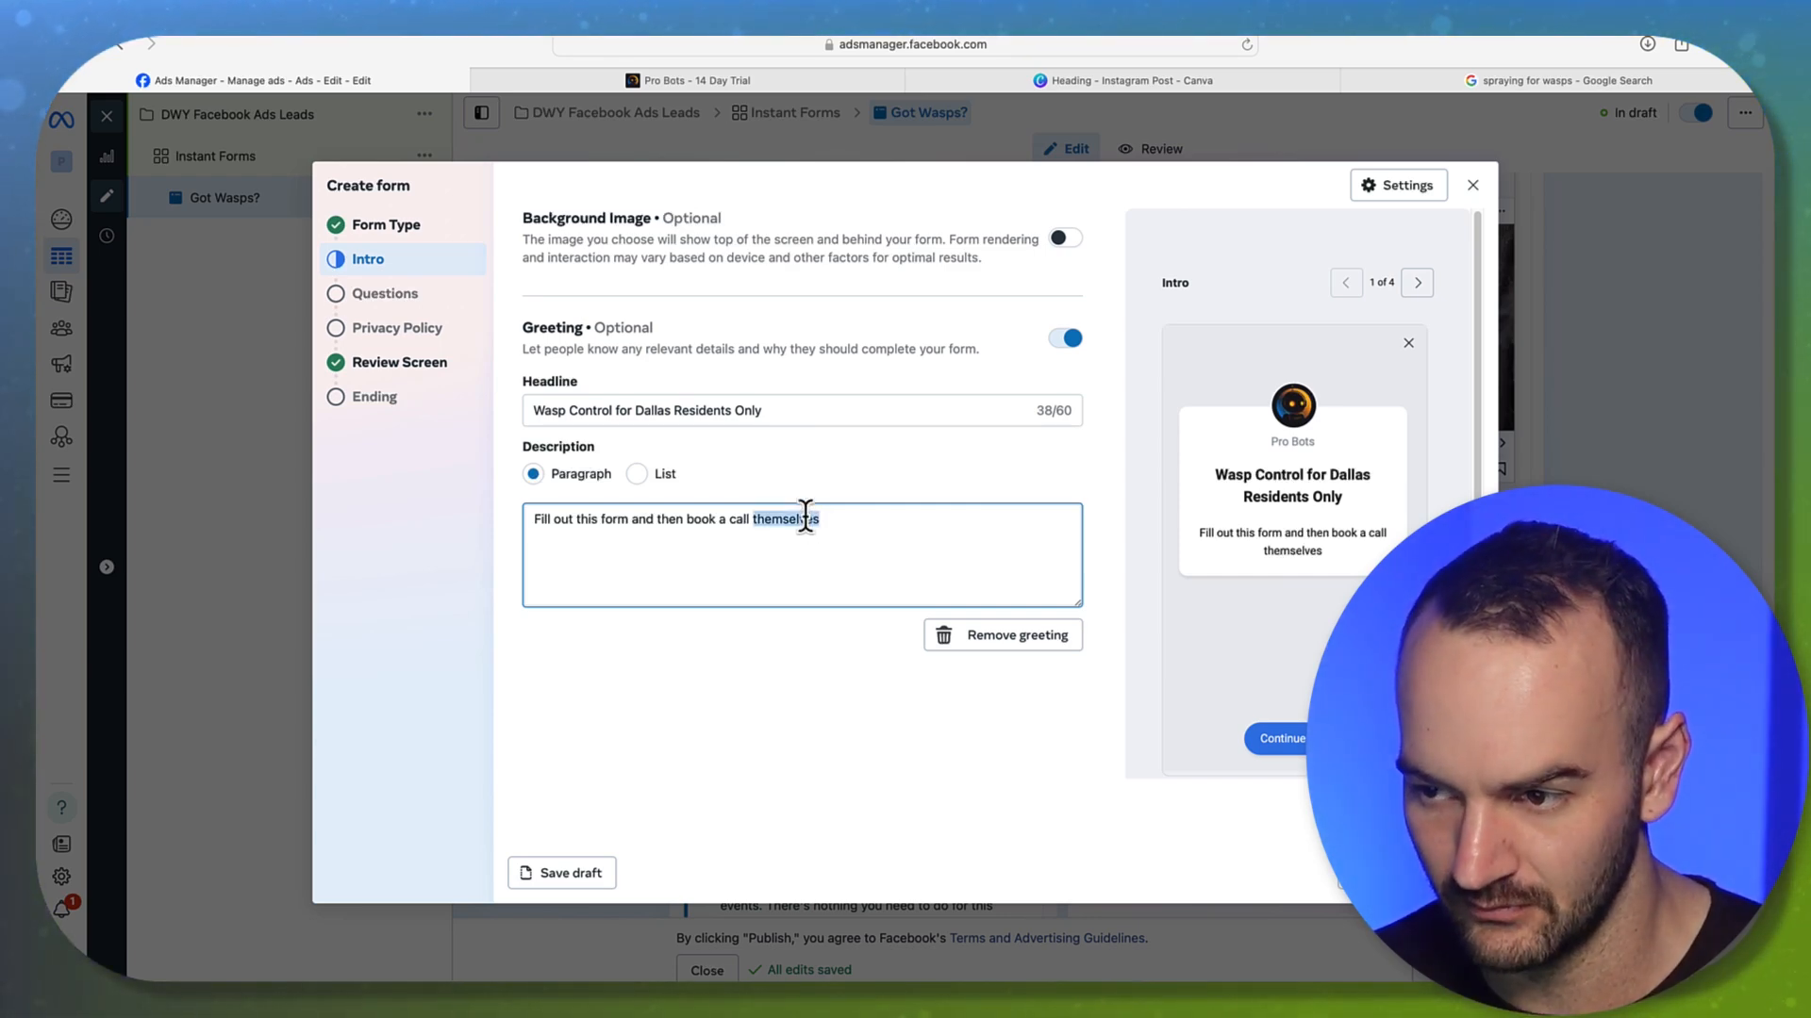
type("at your e")
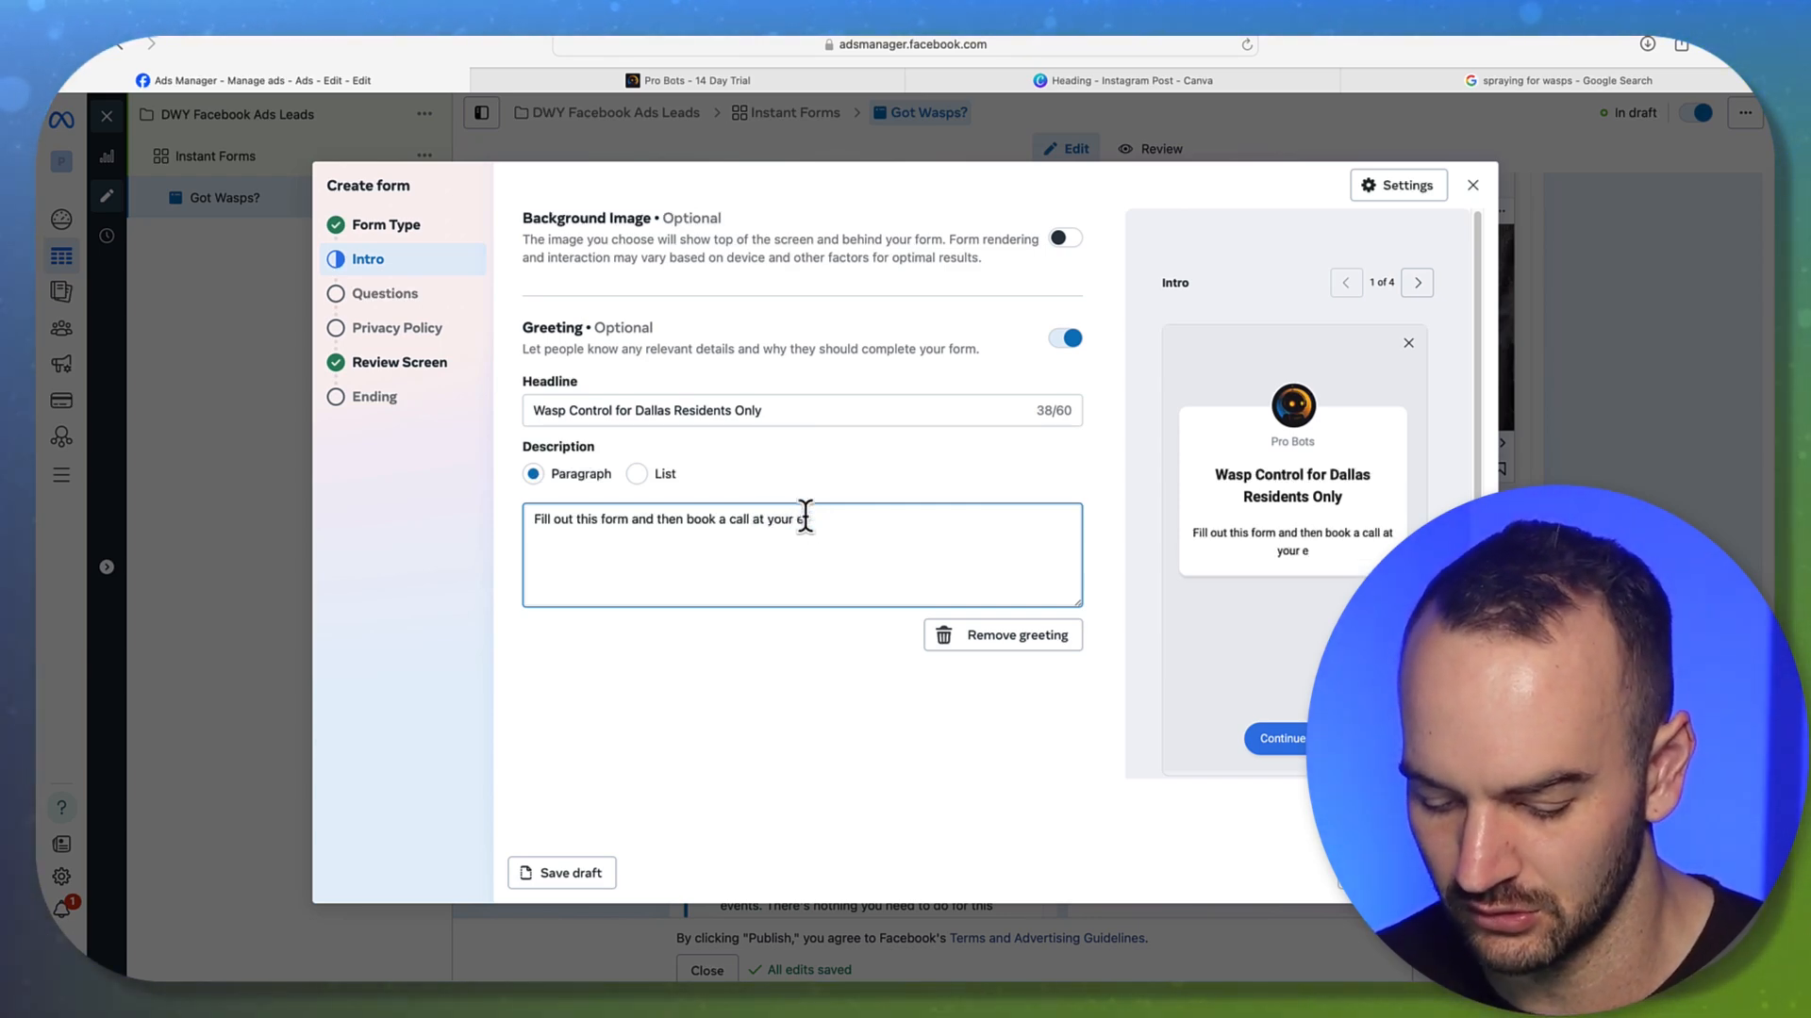
type("arliest convenie")
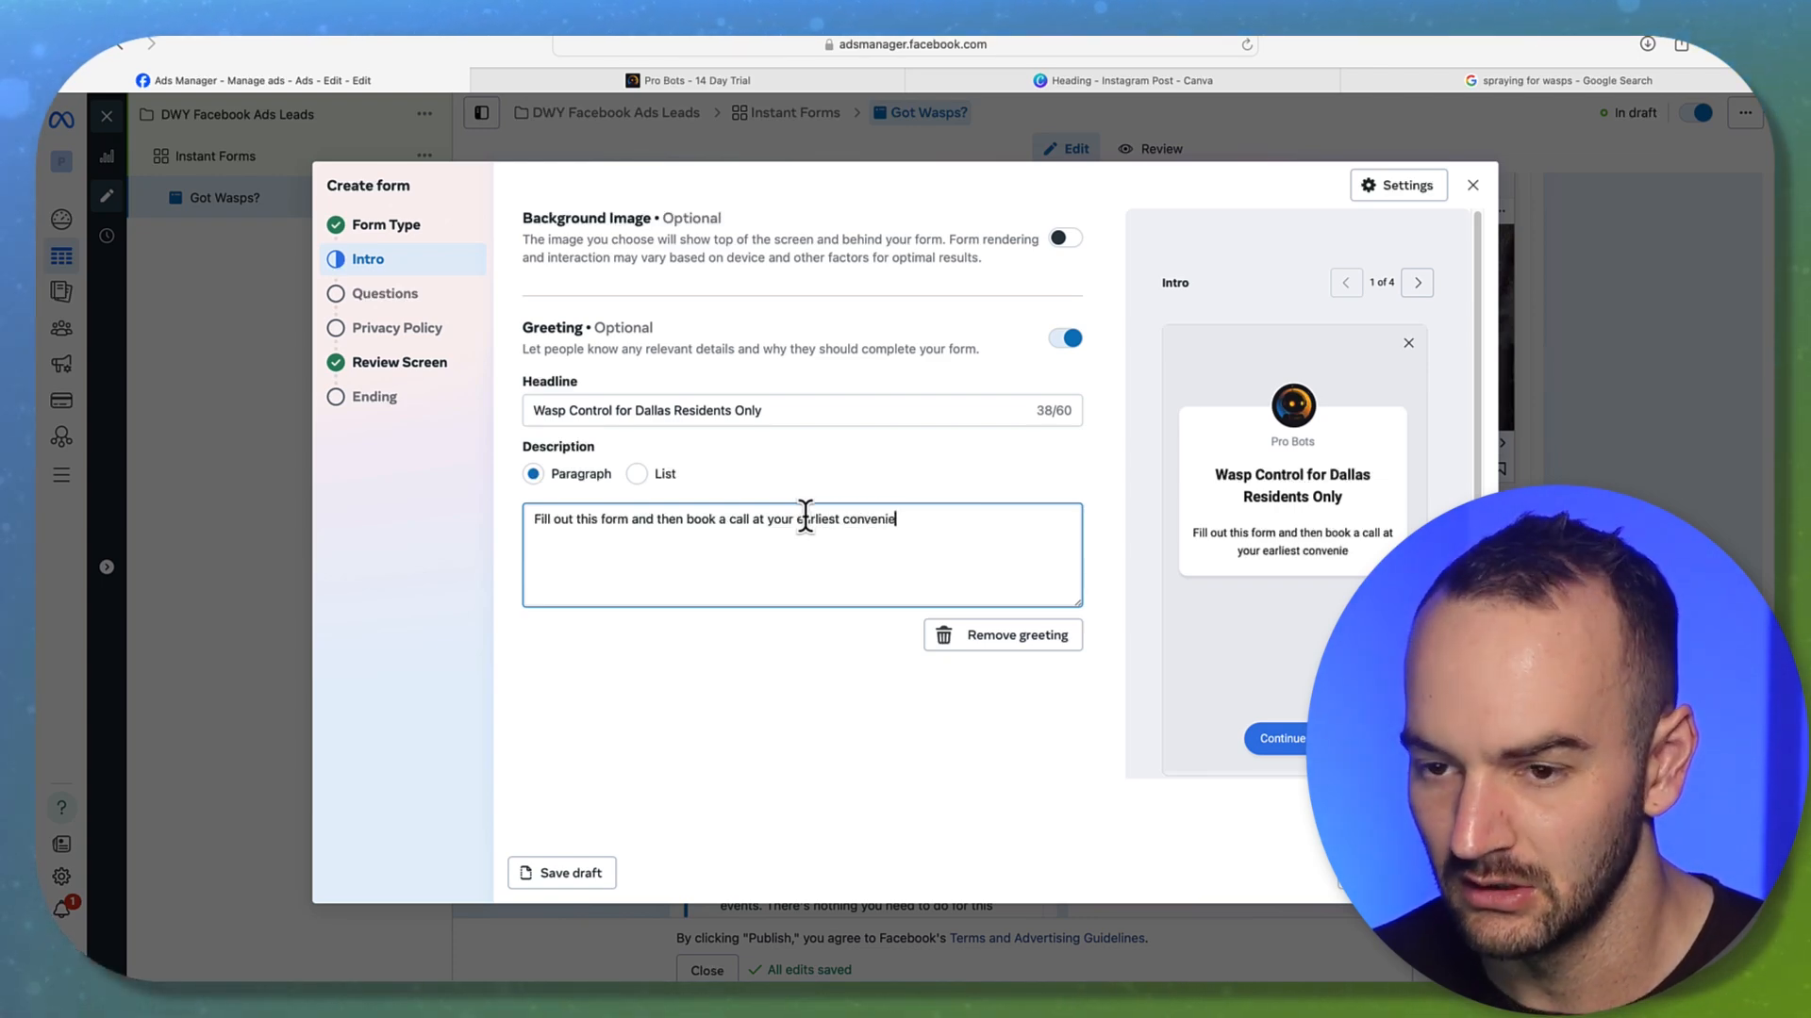
type("nce")
left_click(756, 785)
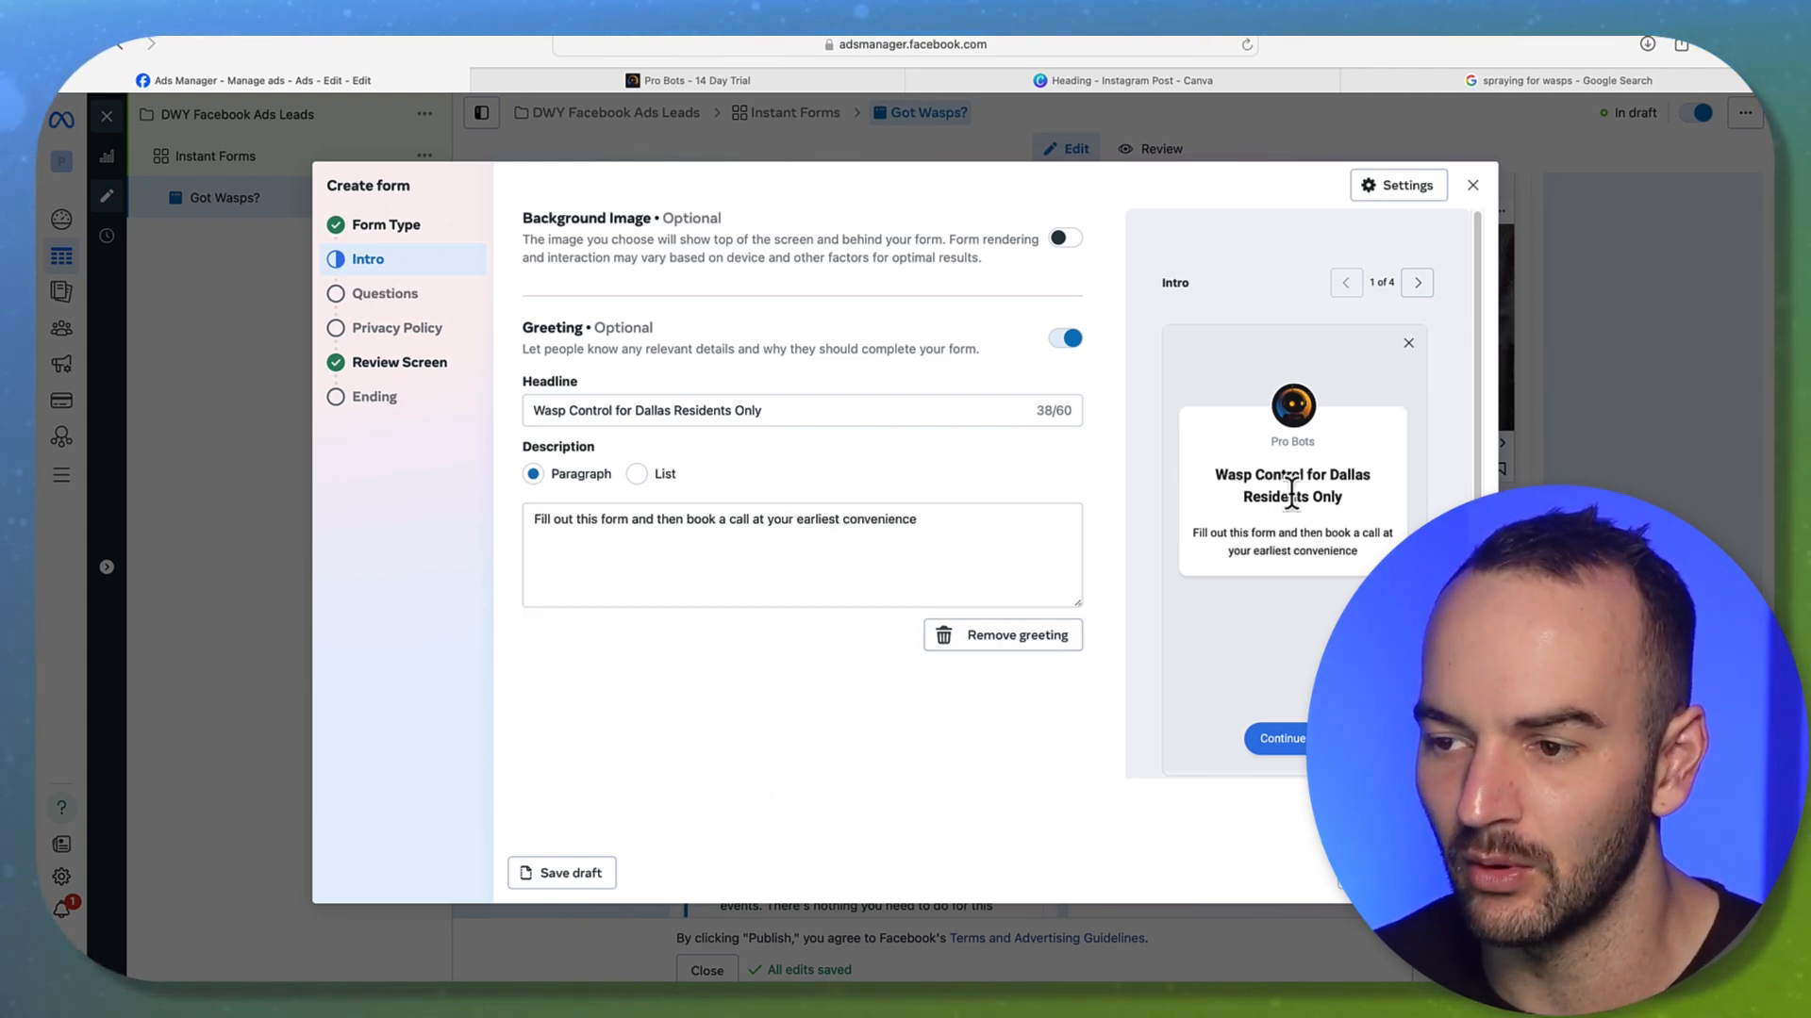
On the Questions step, describe the contact fields as 'Basic info' and move Full name above Email
left_click(1278, 738)
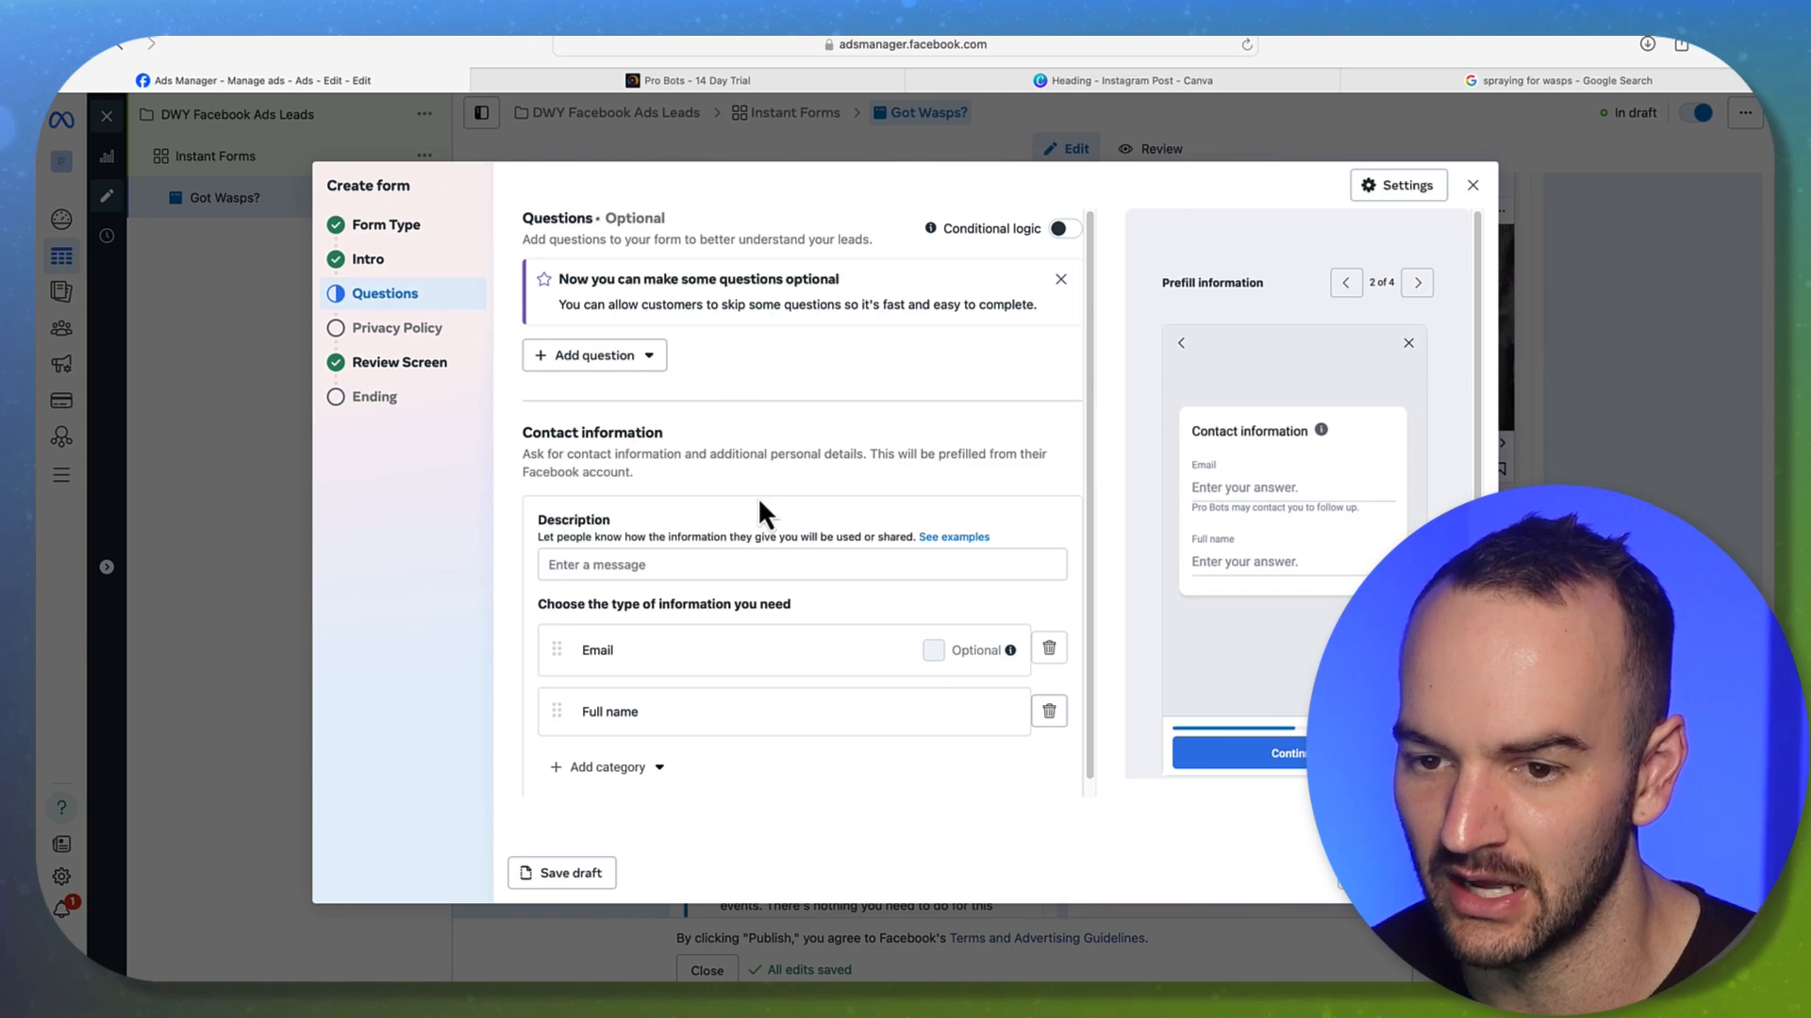
left_click(670, 564)
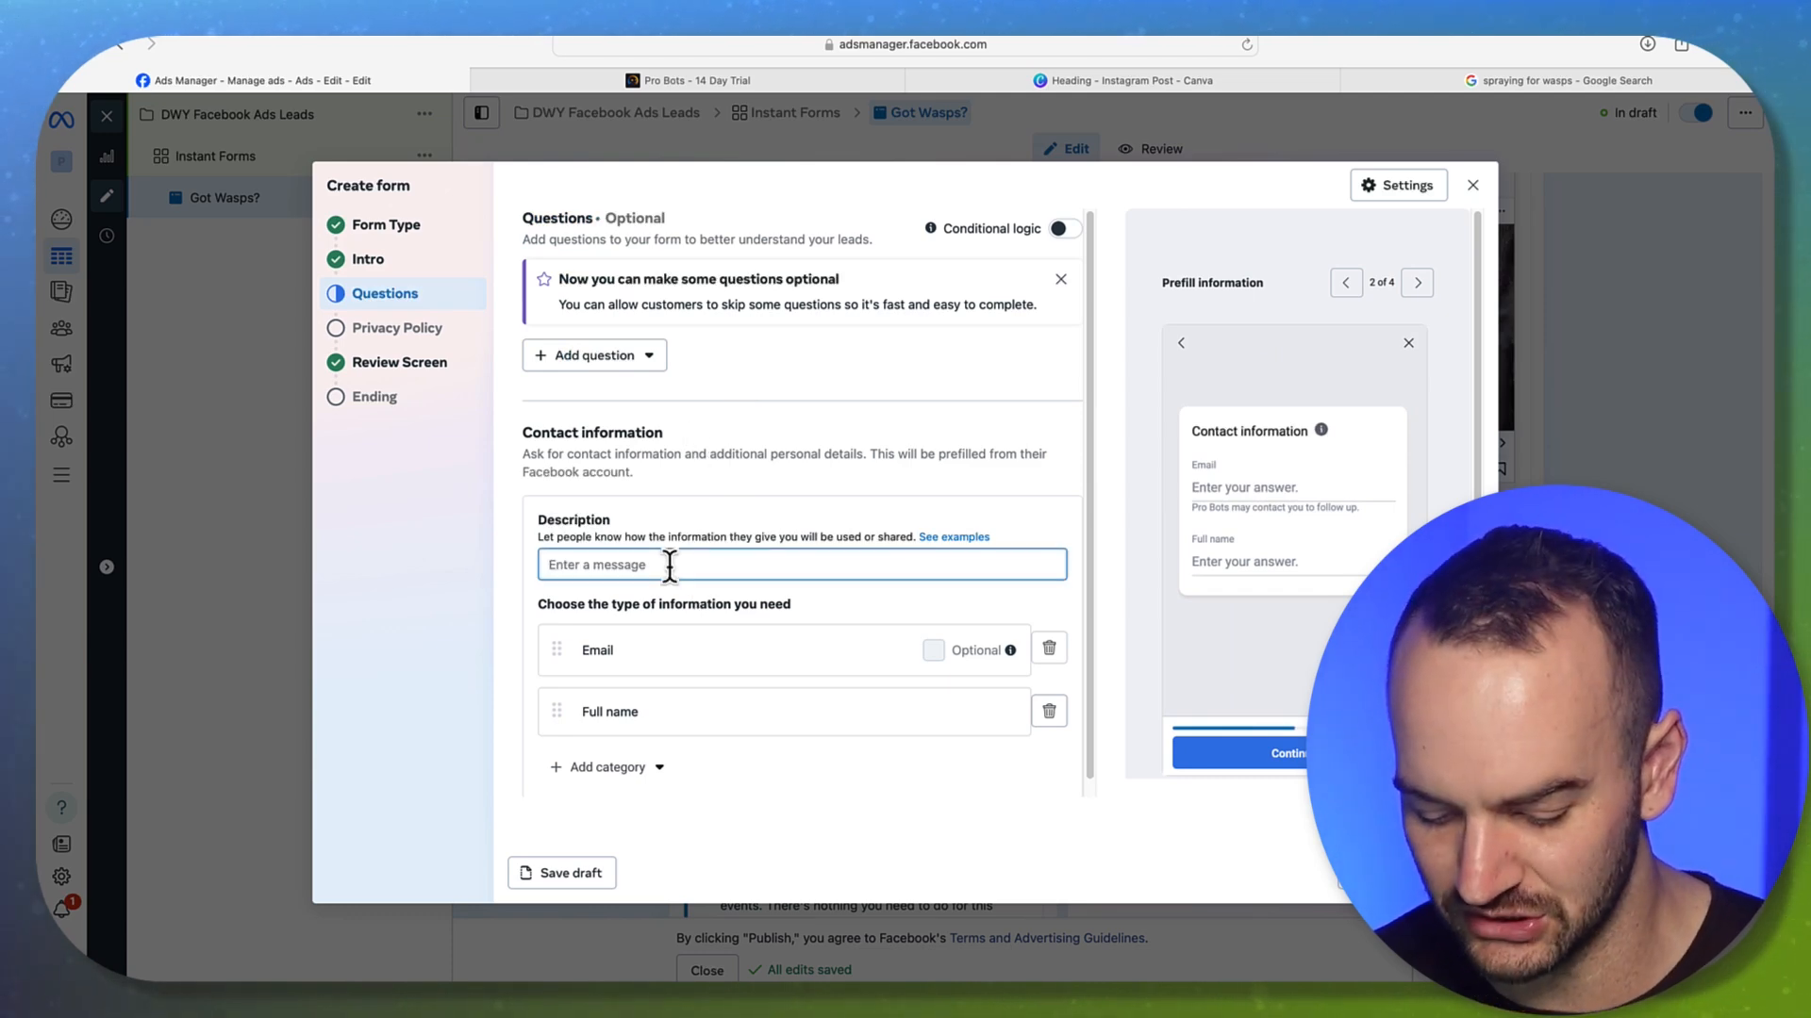
type("Basic inf")
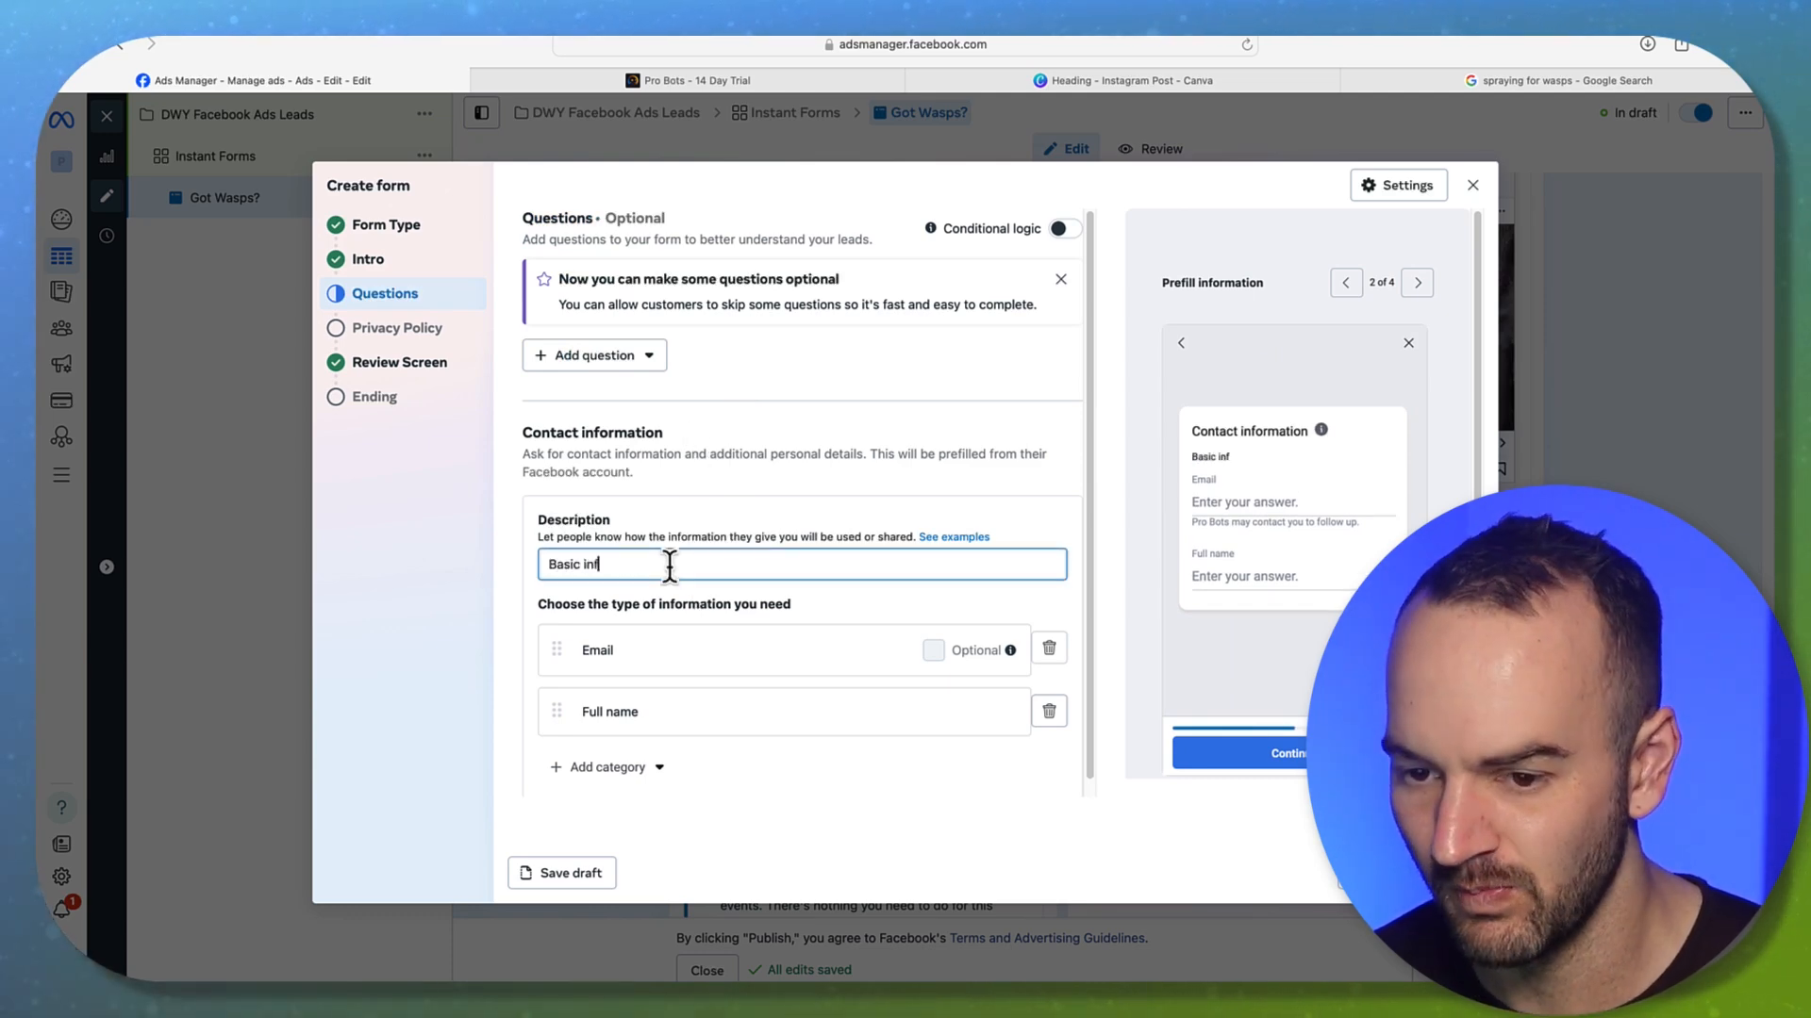
type("o")
scroll(797, 533, "down", 1)
left_click_drag(606, 700, 546, 608)
left_click(552, 699)
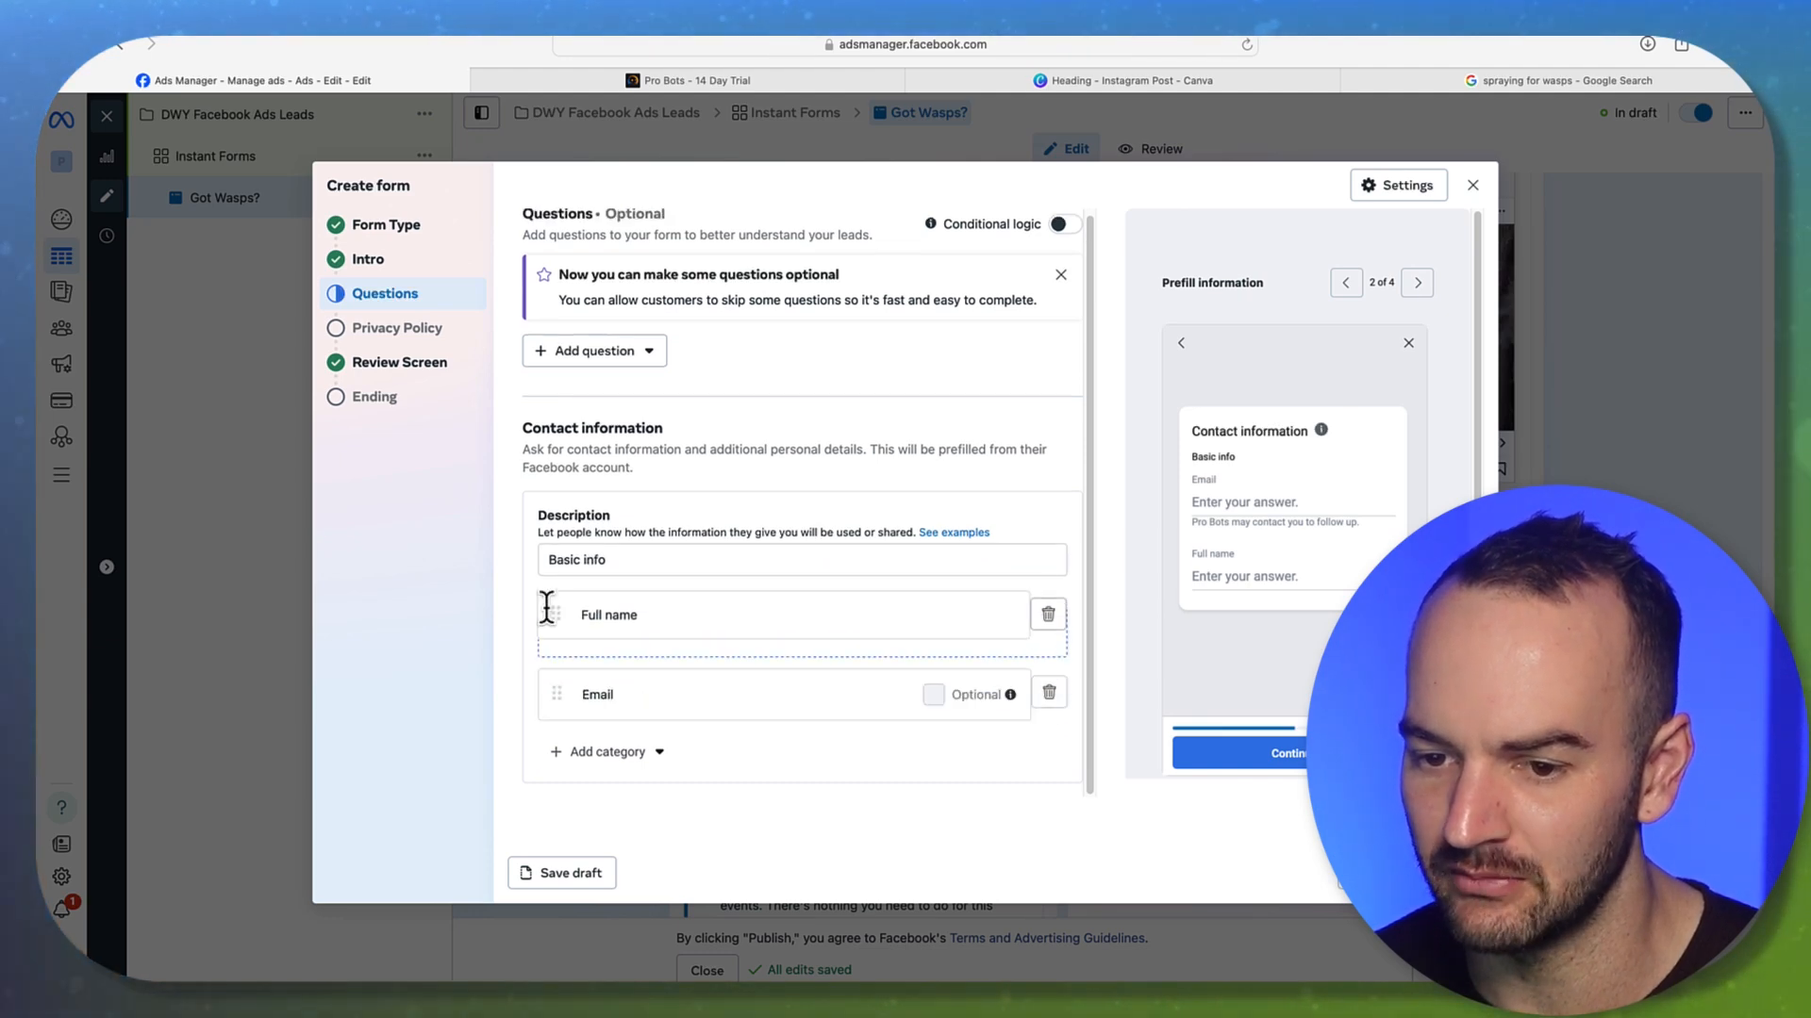
Add a Phone number field from the Contact fields category
left_click(608, 756)
mouse_move(625, 641)
mouse_move(642, 609)
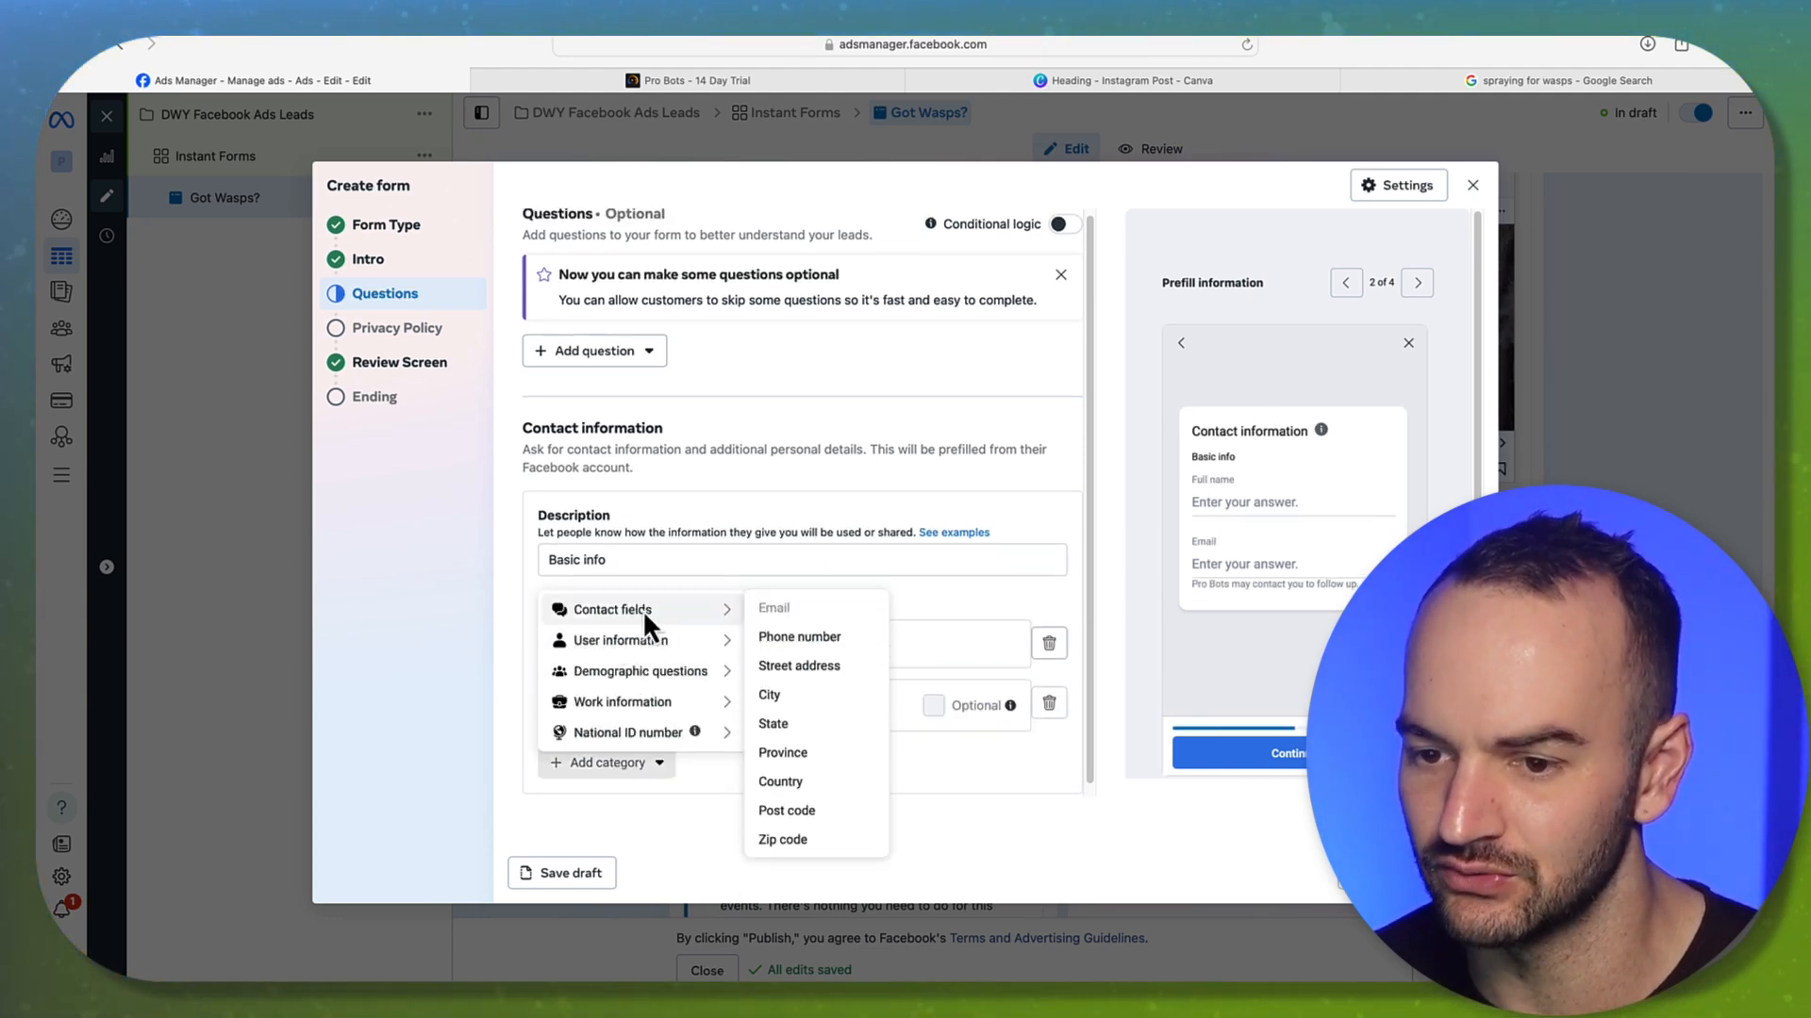
left_click(769, 634)
scroll(794, 566, "down", 1)
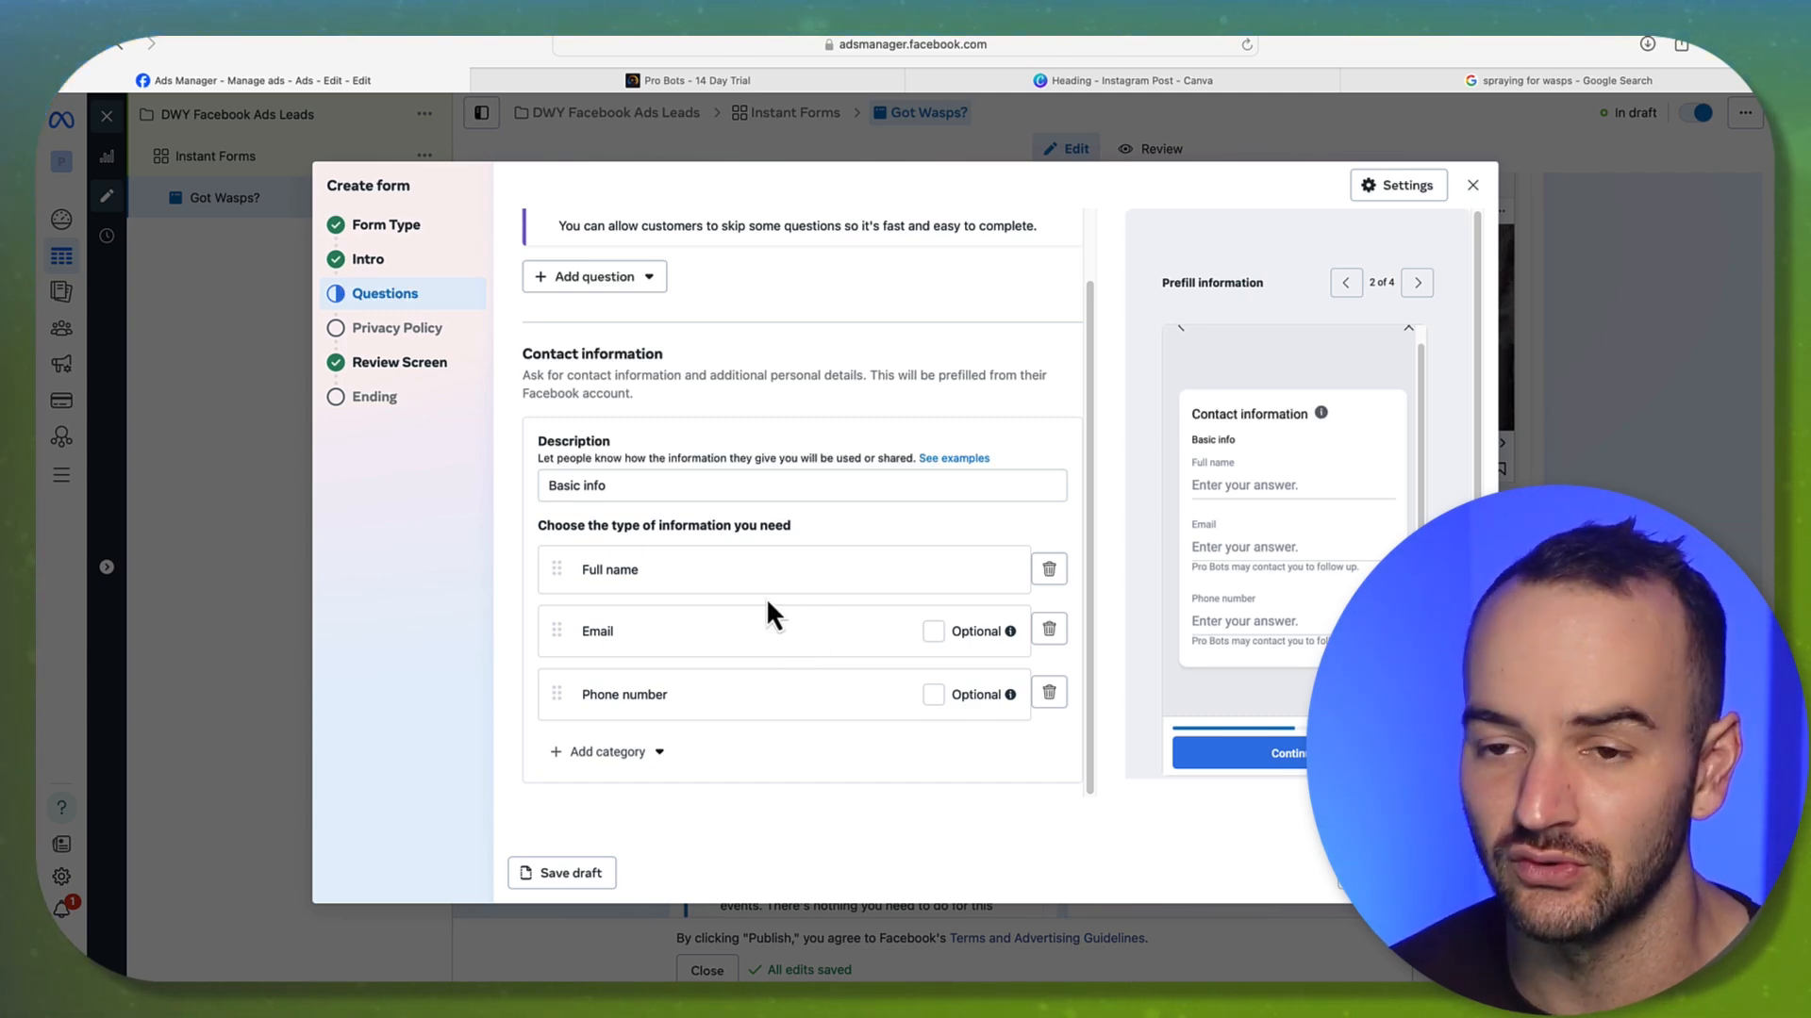
scroll(769, 604, "up", 1)
scroll(764, 584, "up", 1)
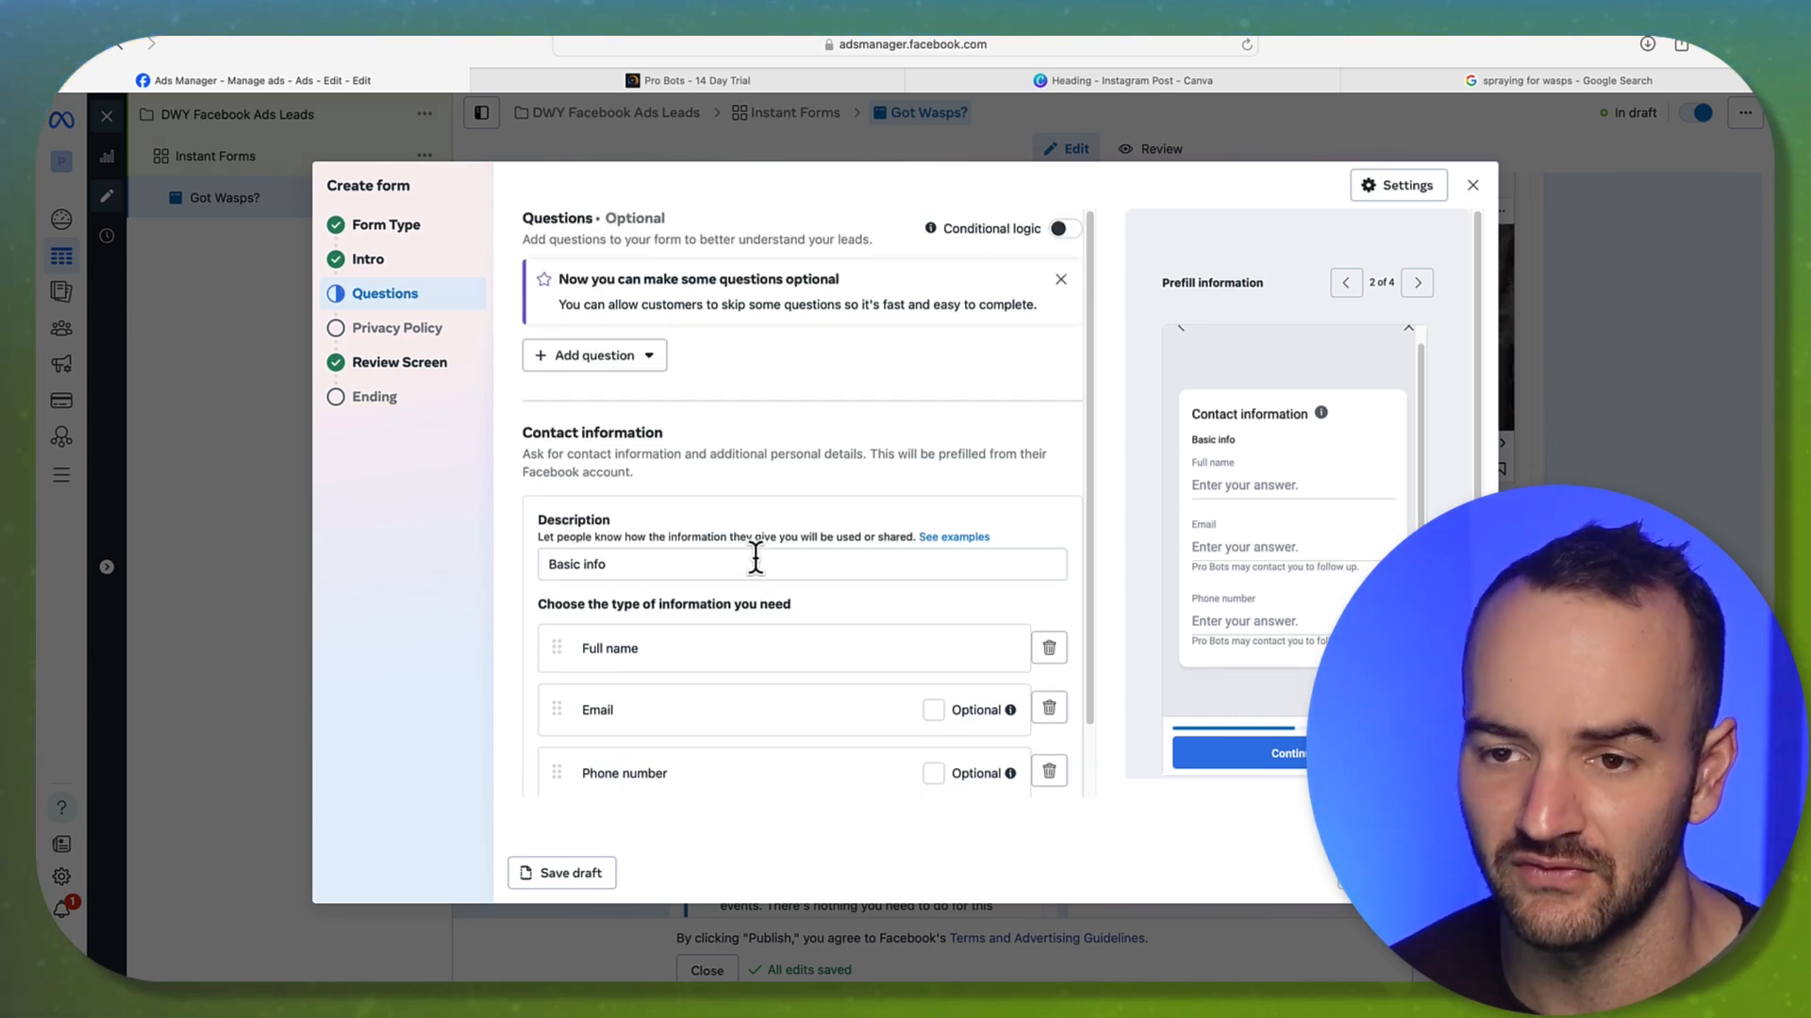
left_click(638, 357)
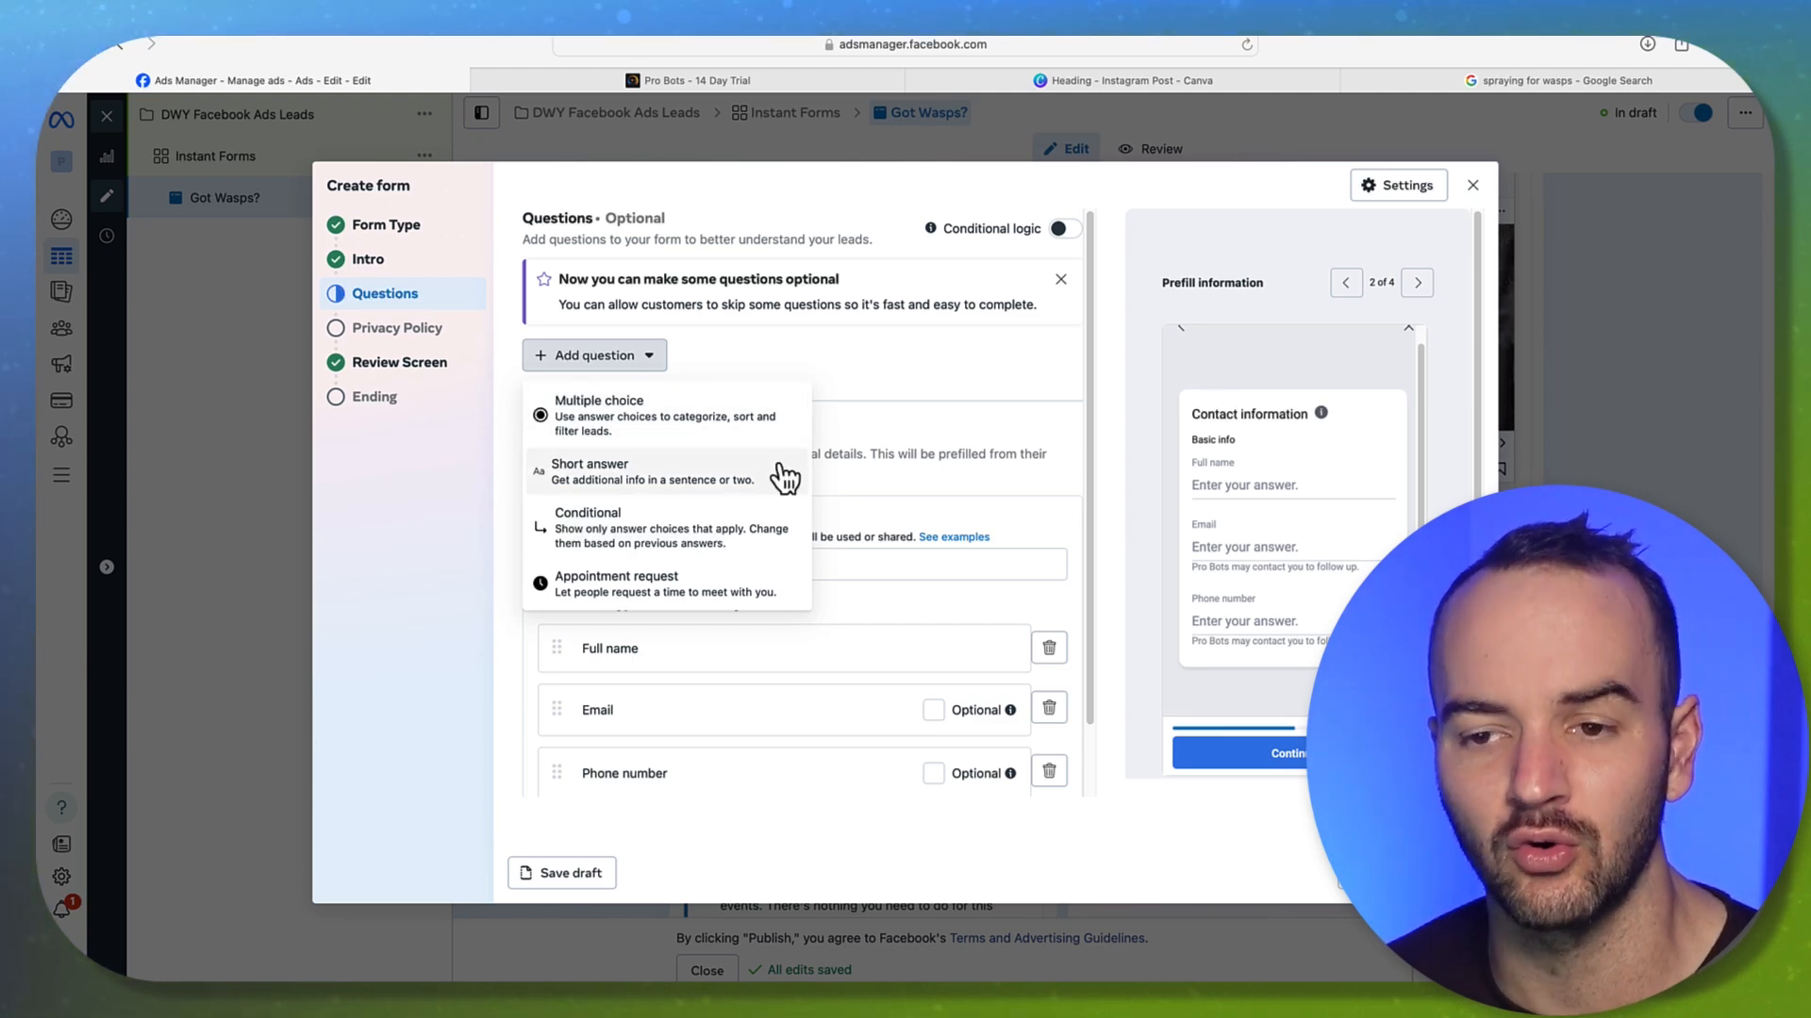
left_click(924, 377)
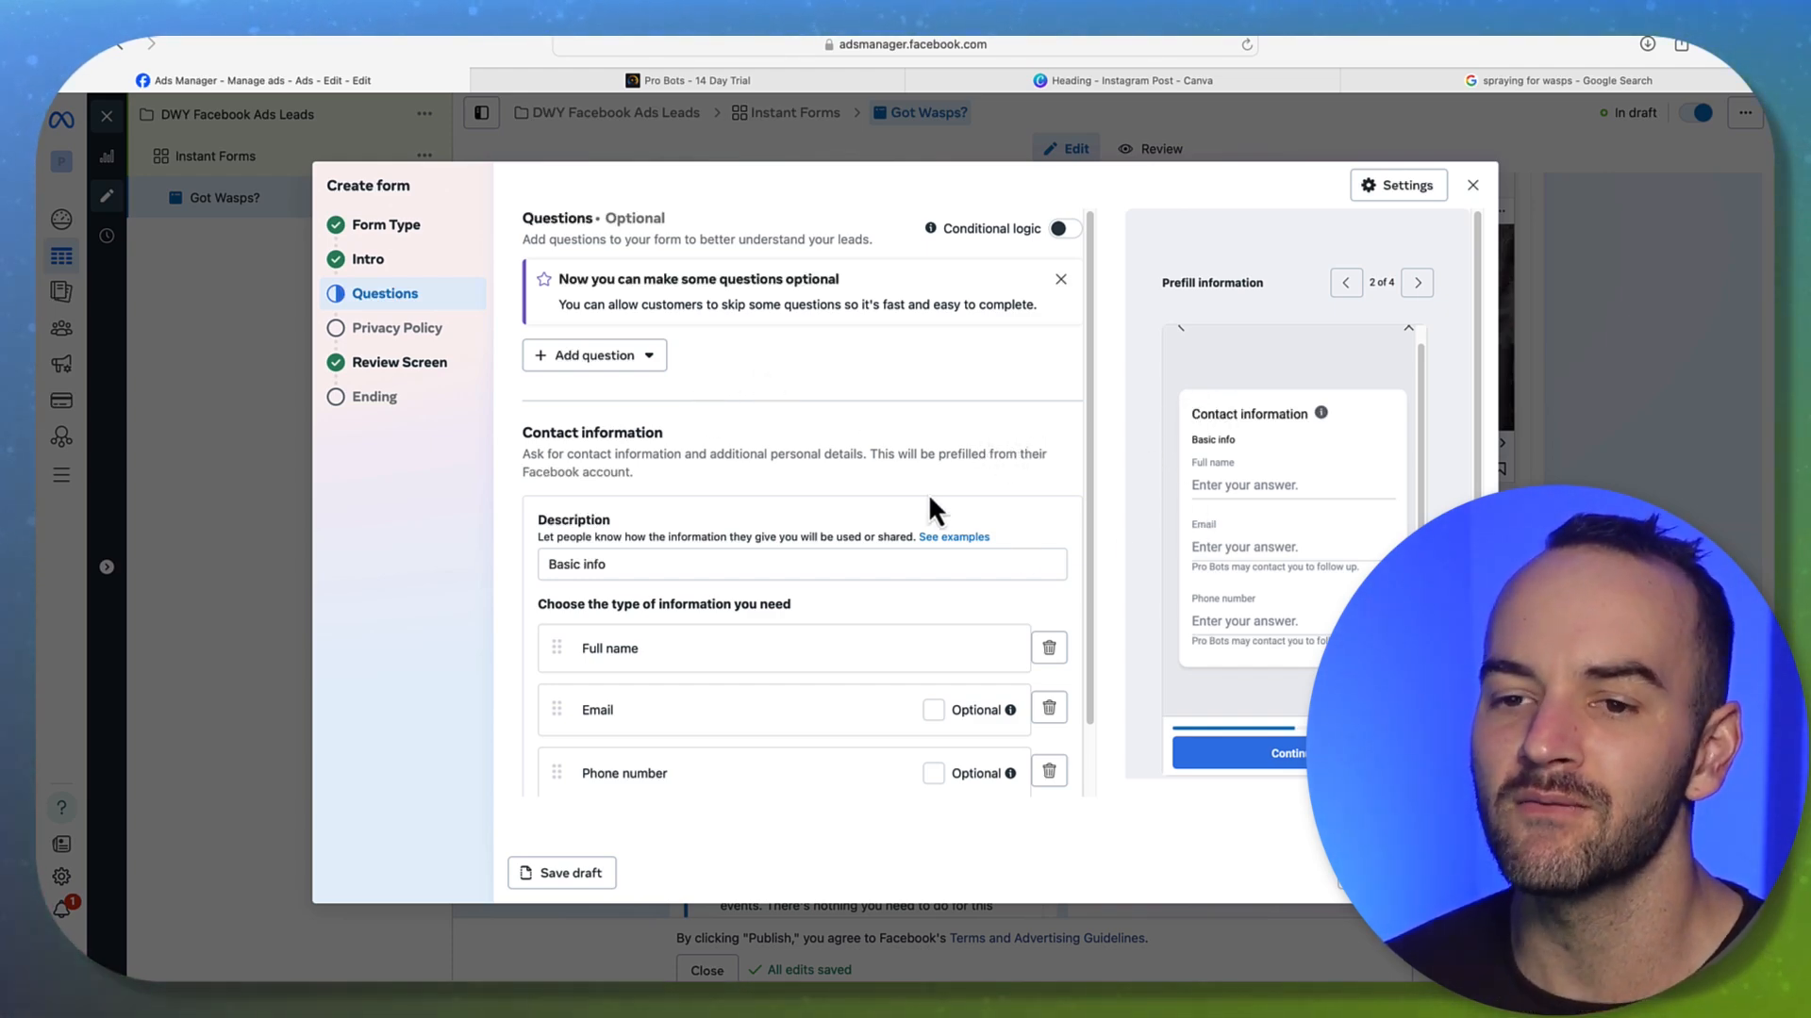
left_click(596, 361)
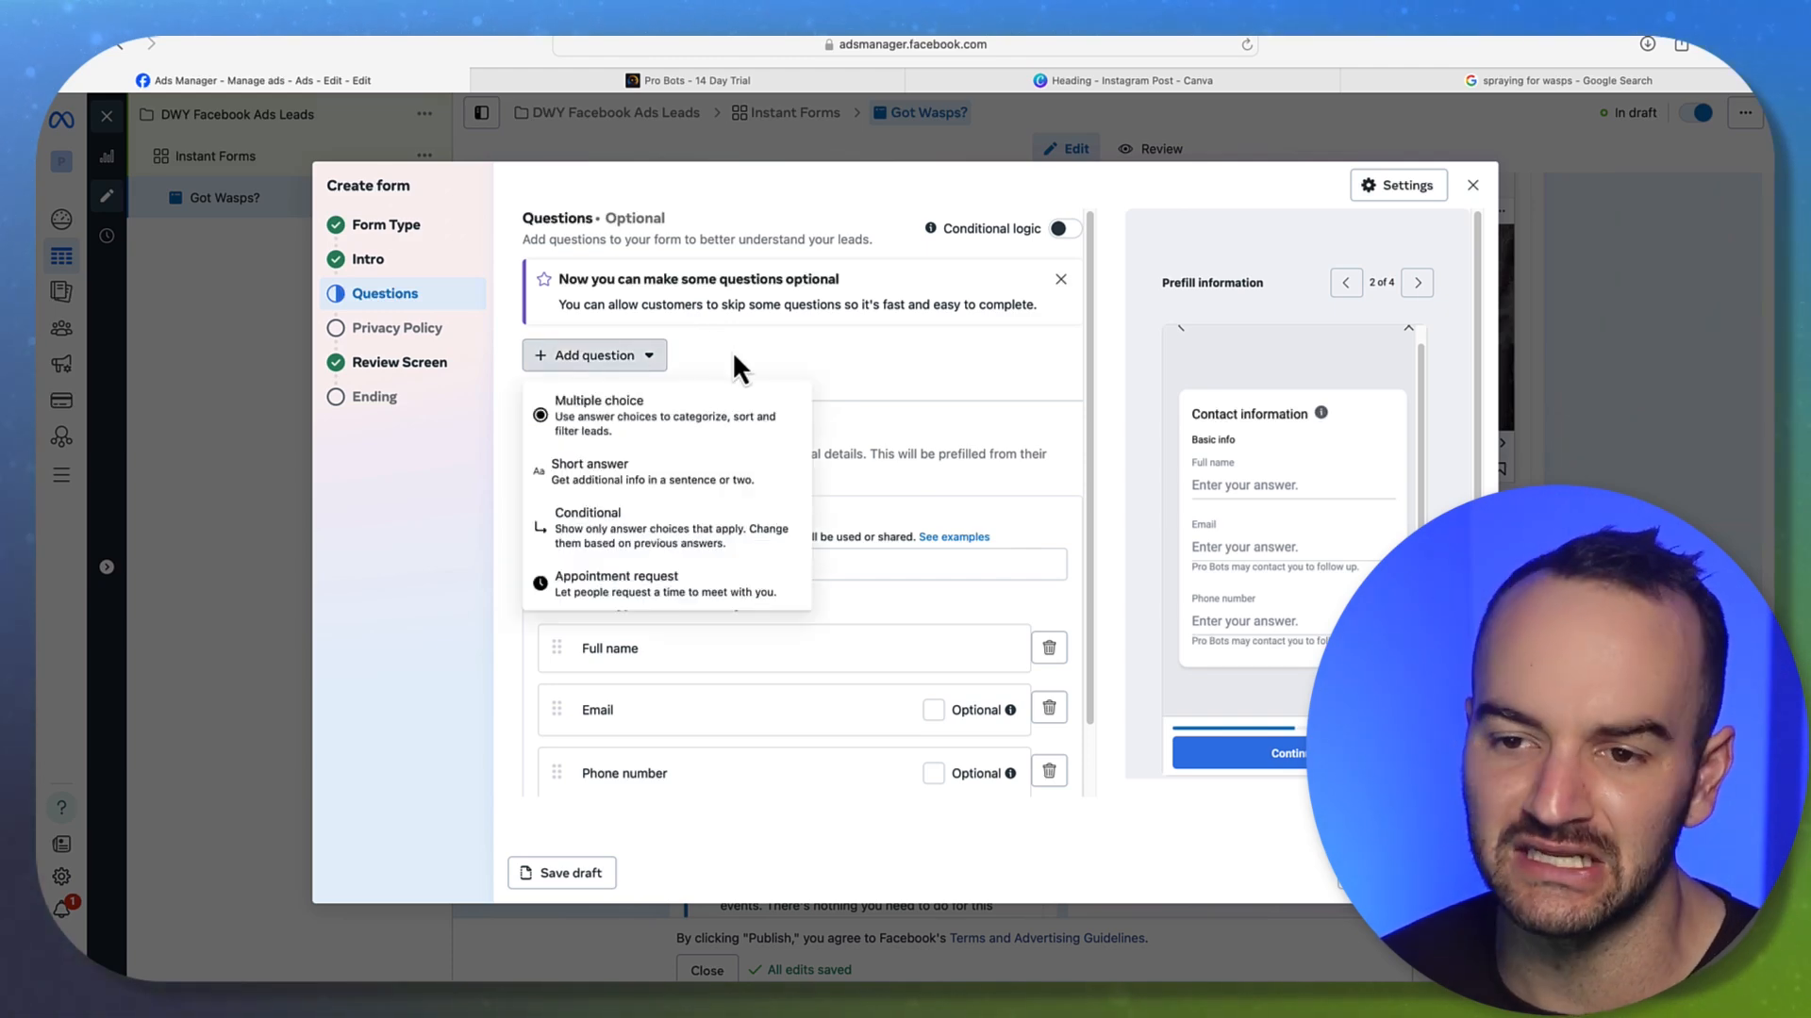
left_click(623, 460)
type("How bad")
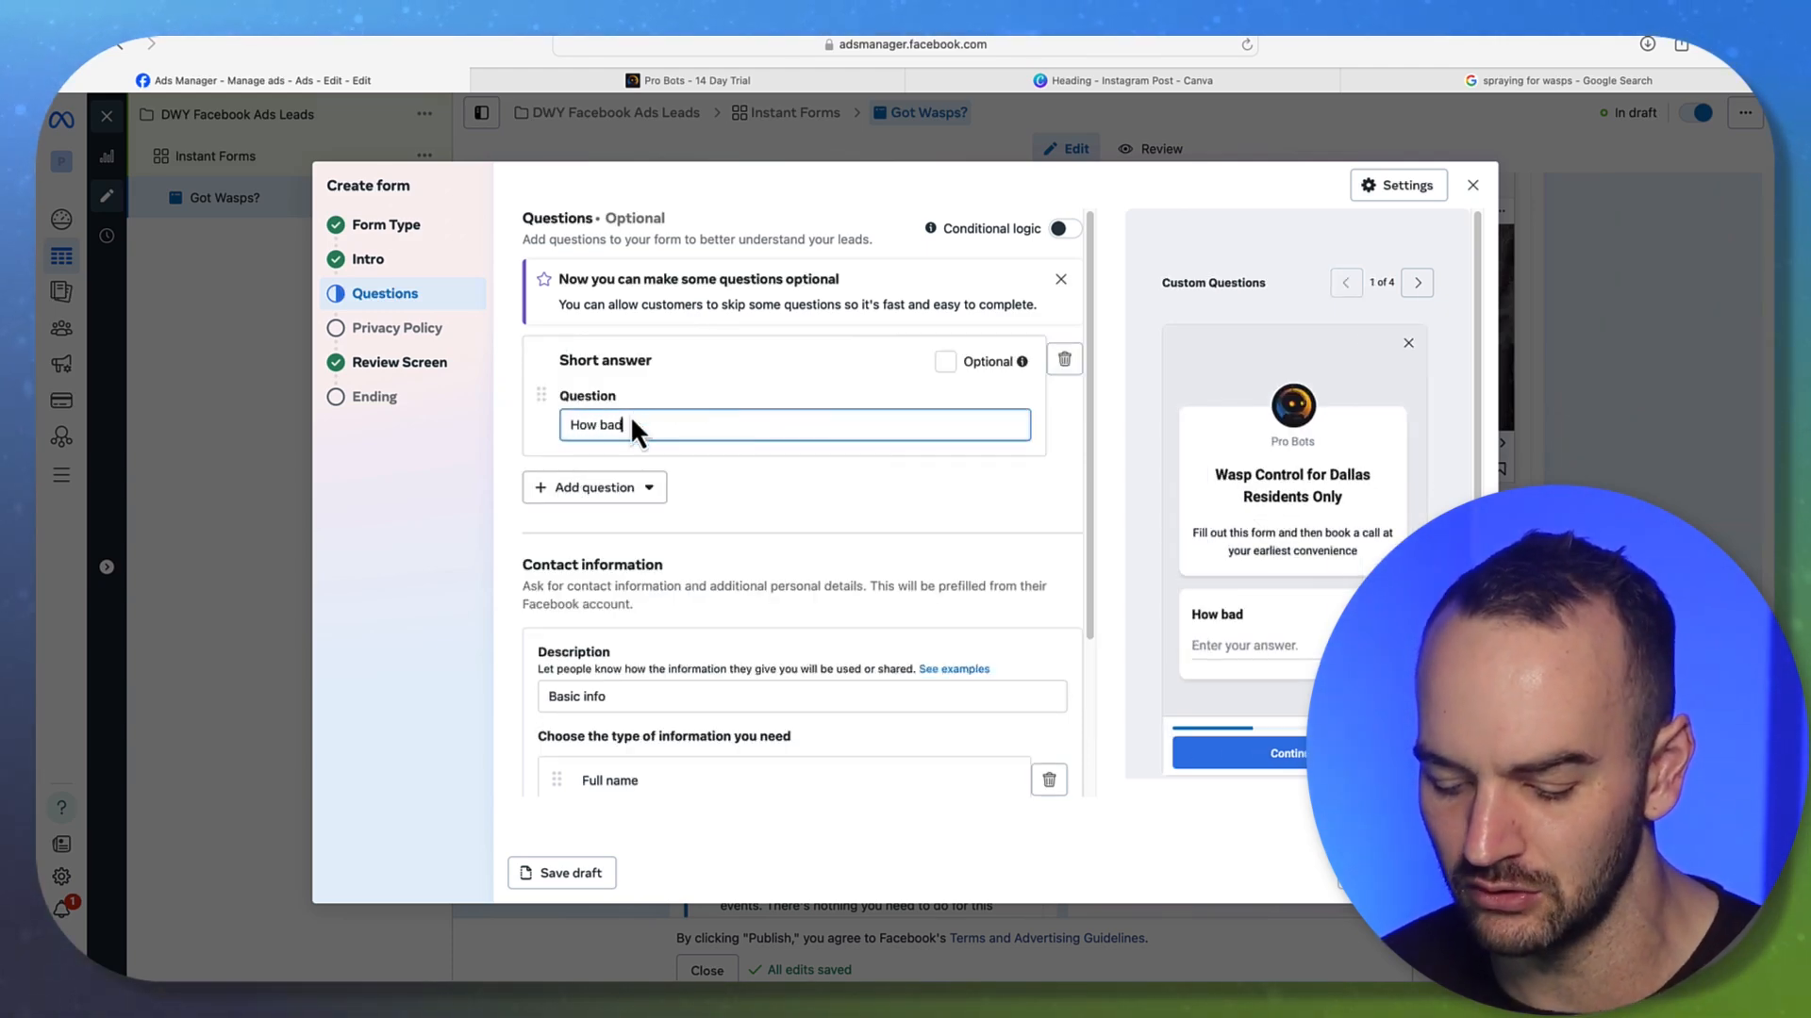
key("BackSpace")
key("BackSpace")
key("BackSpace")
type("long is your")
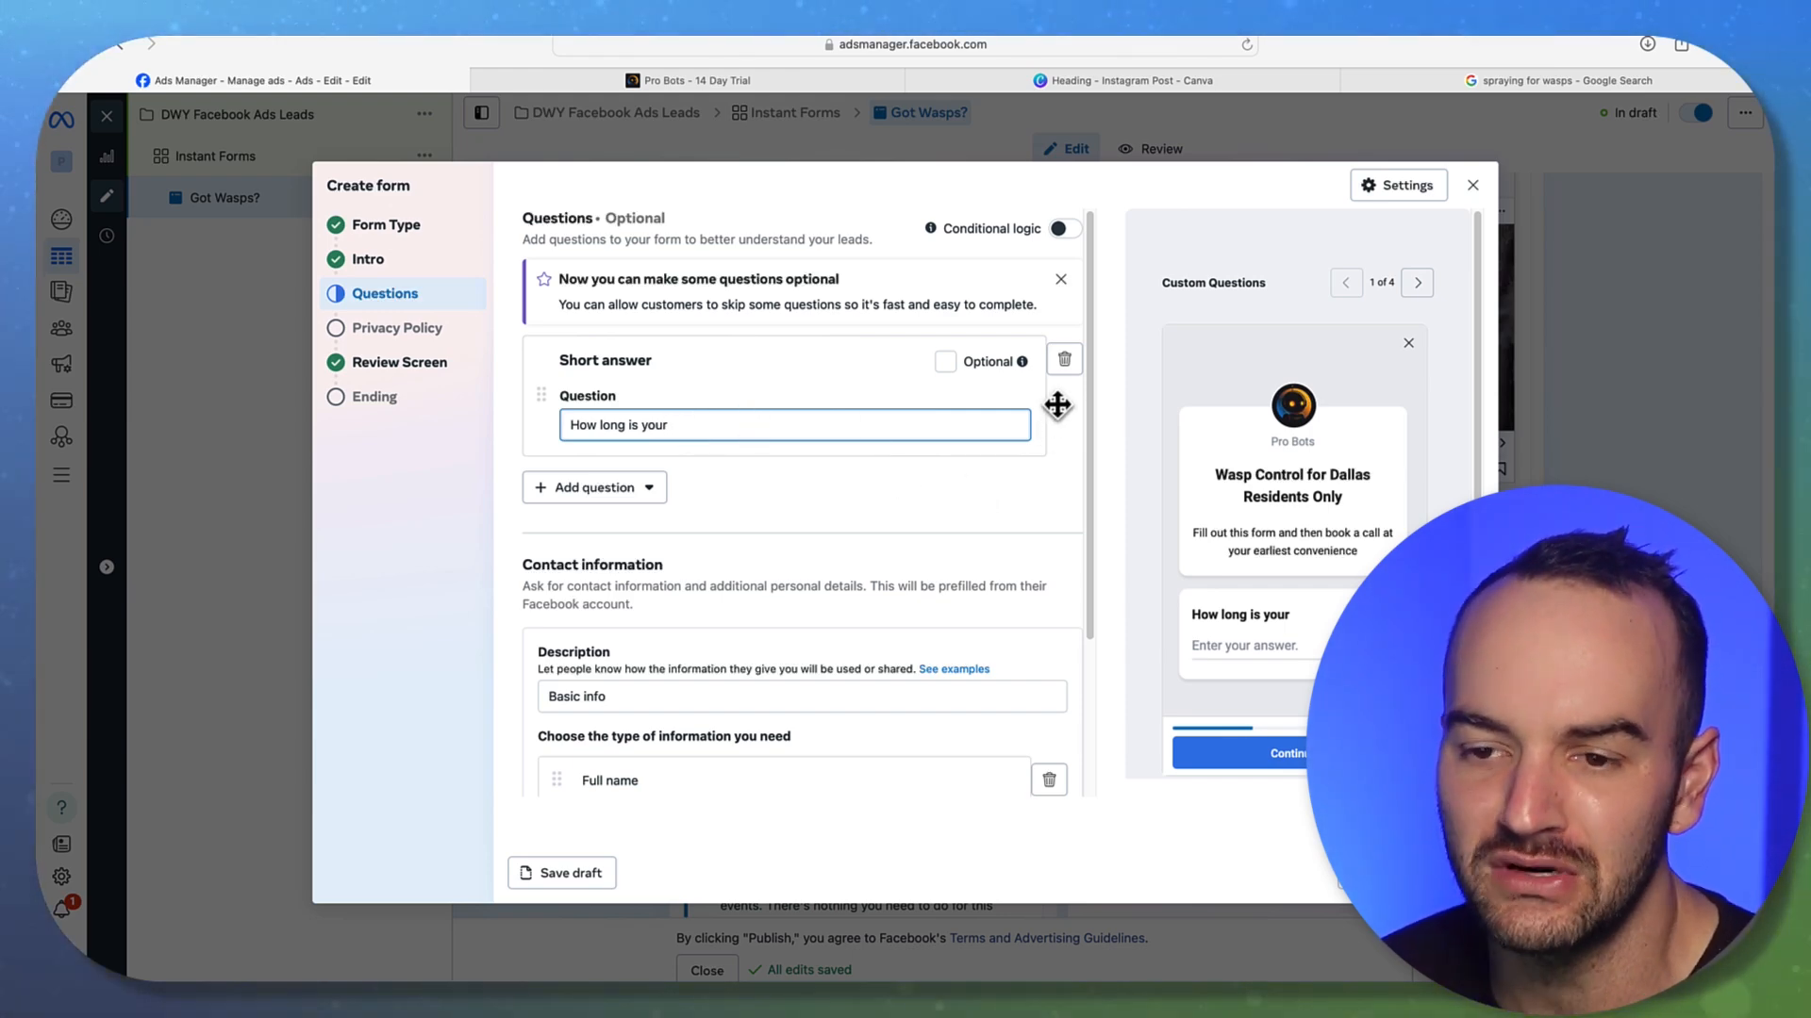
left_click(1065, 359)
scroll(834, 438, "down", 2)
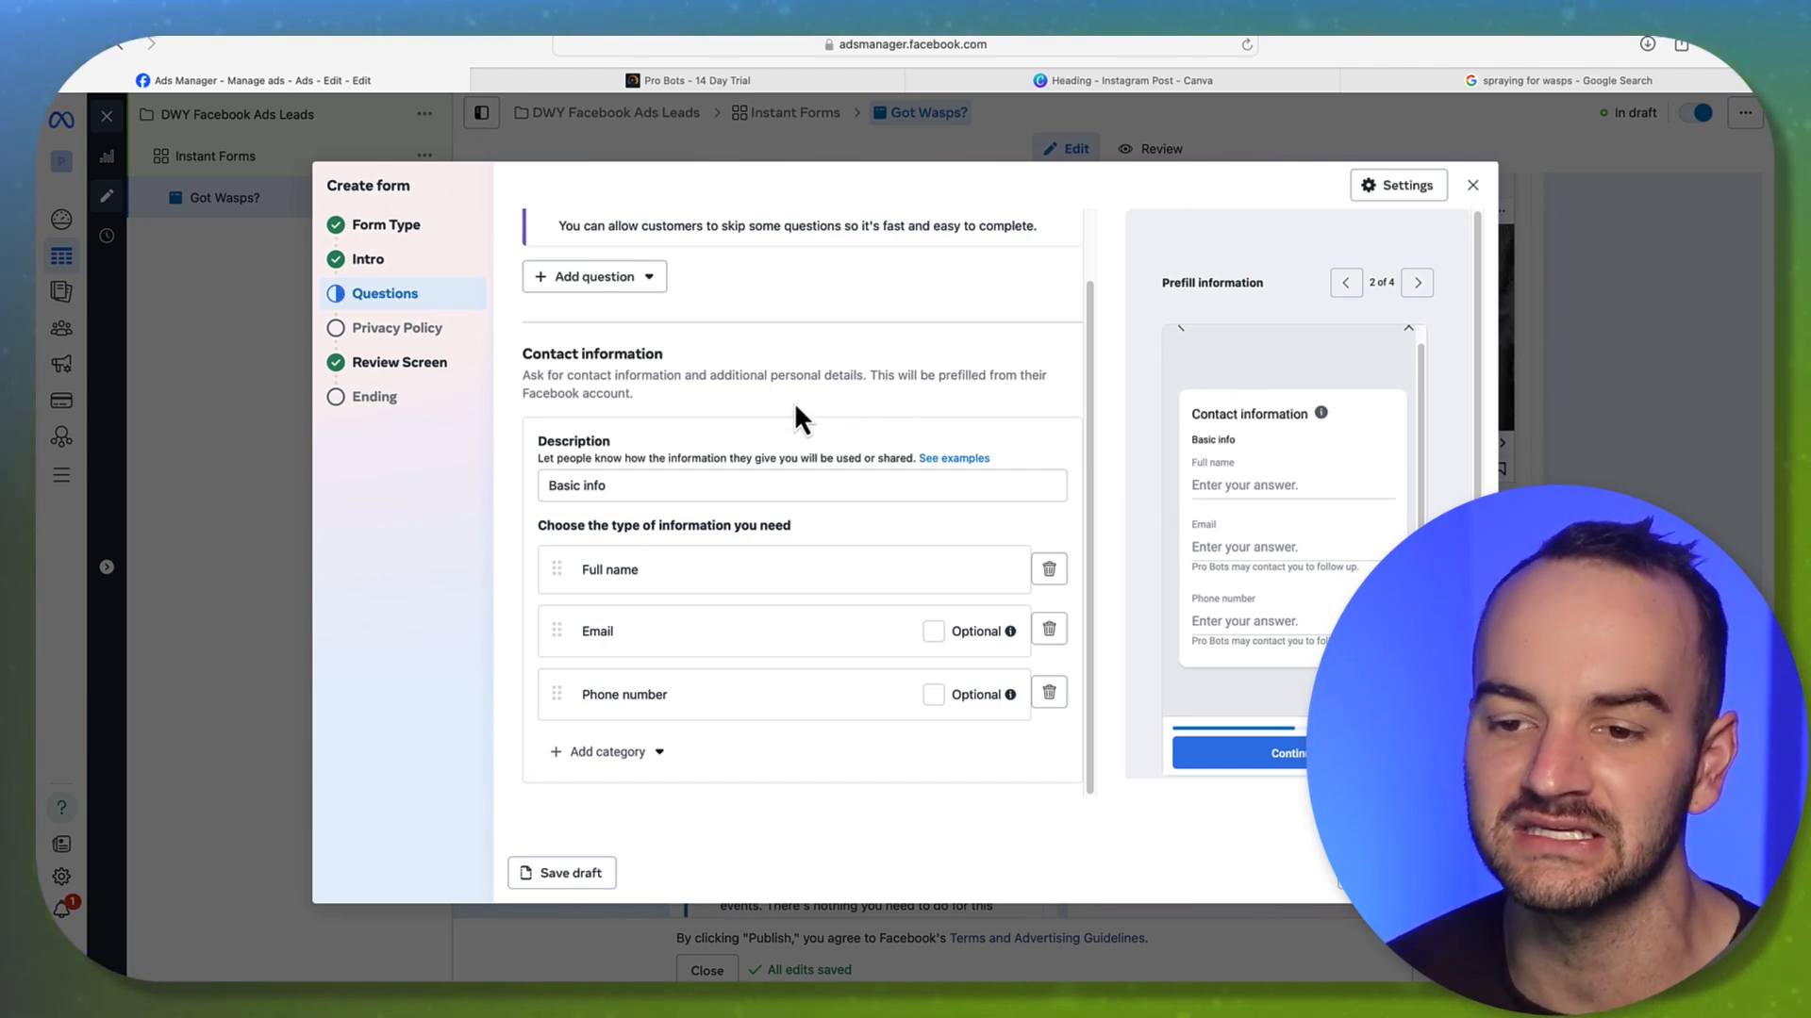
left_click(580, 276)
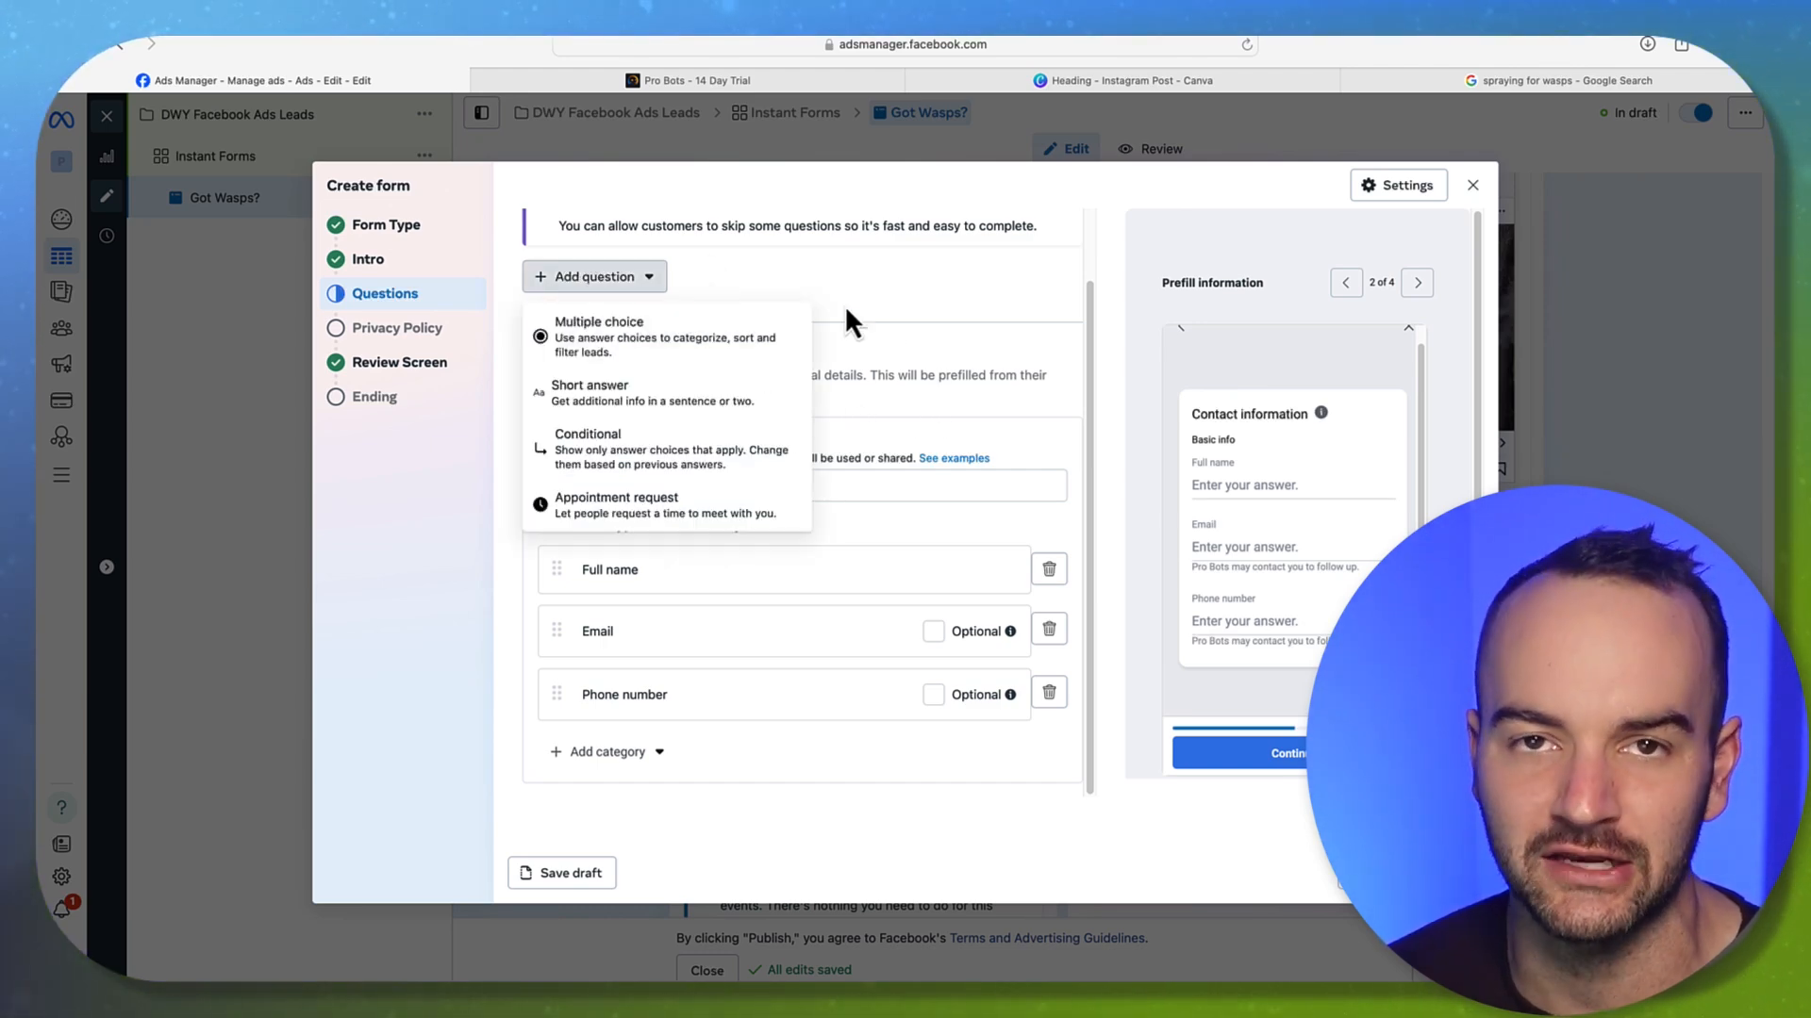
left_click(885, 318)
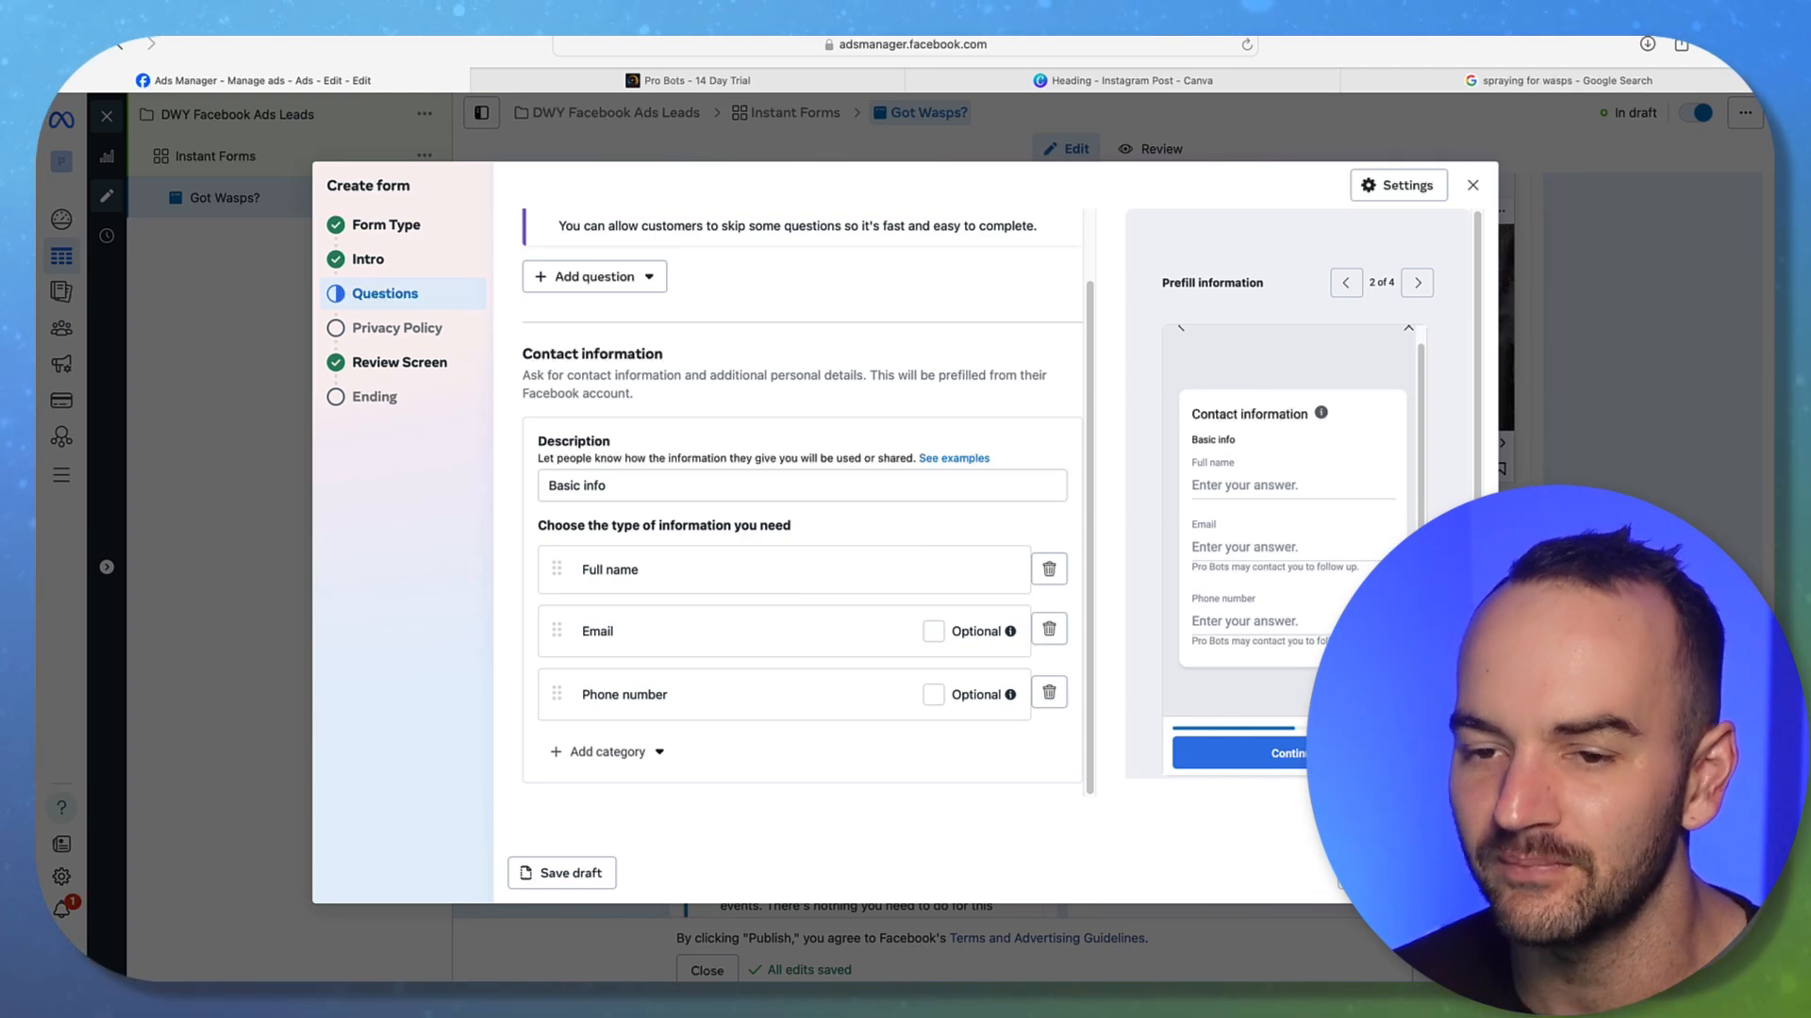
Pass the Privacy Policy step with its link and link text left empty, reaching the Review Screen
left_click(1453, 873)
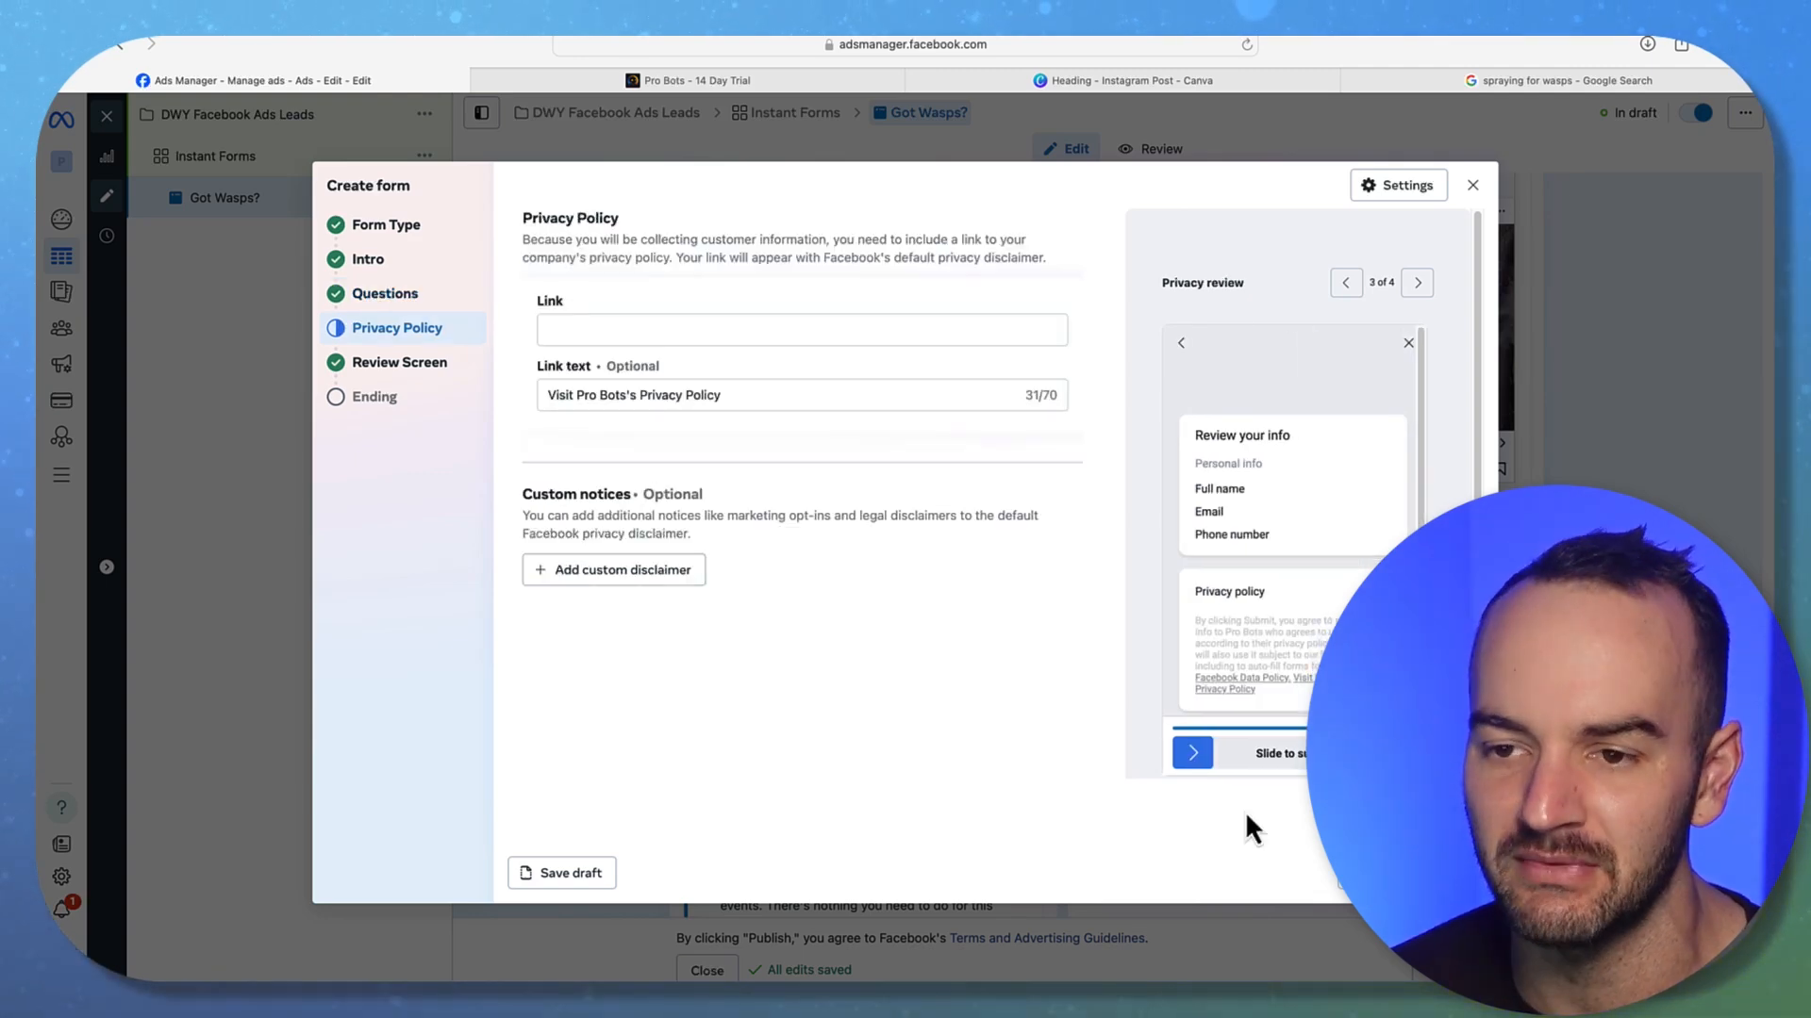
left_click(618, 332)
left_click(640, 463)
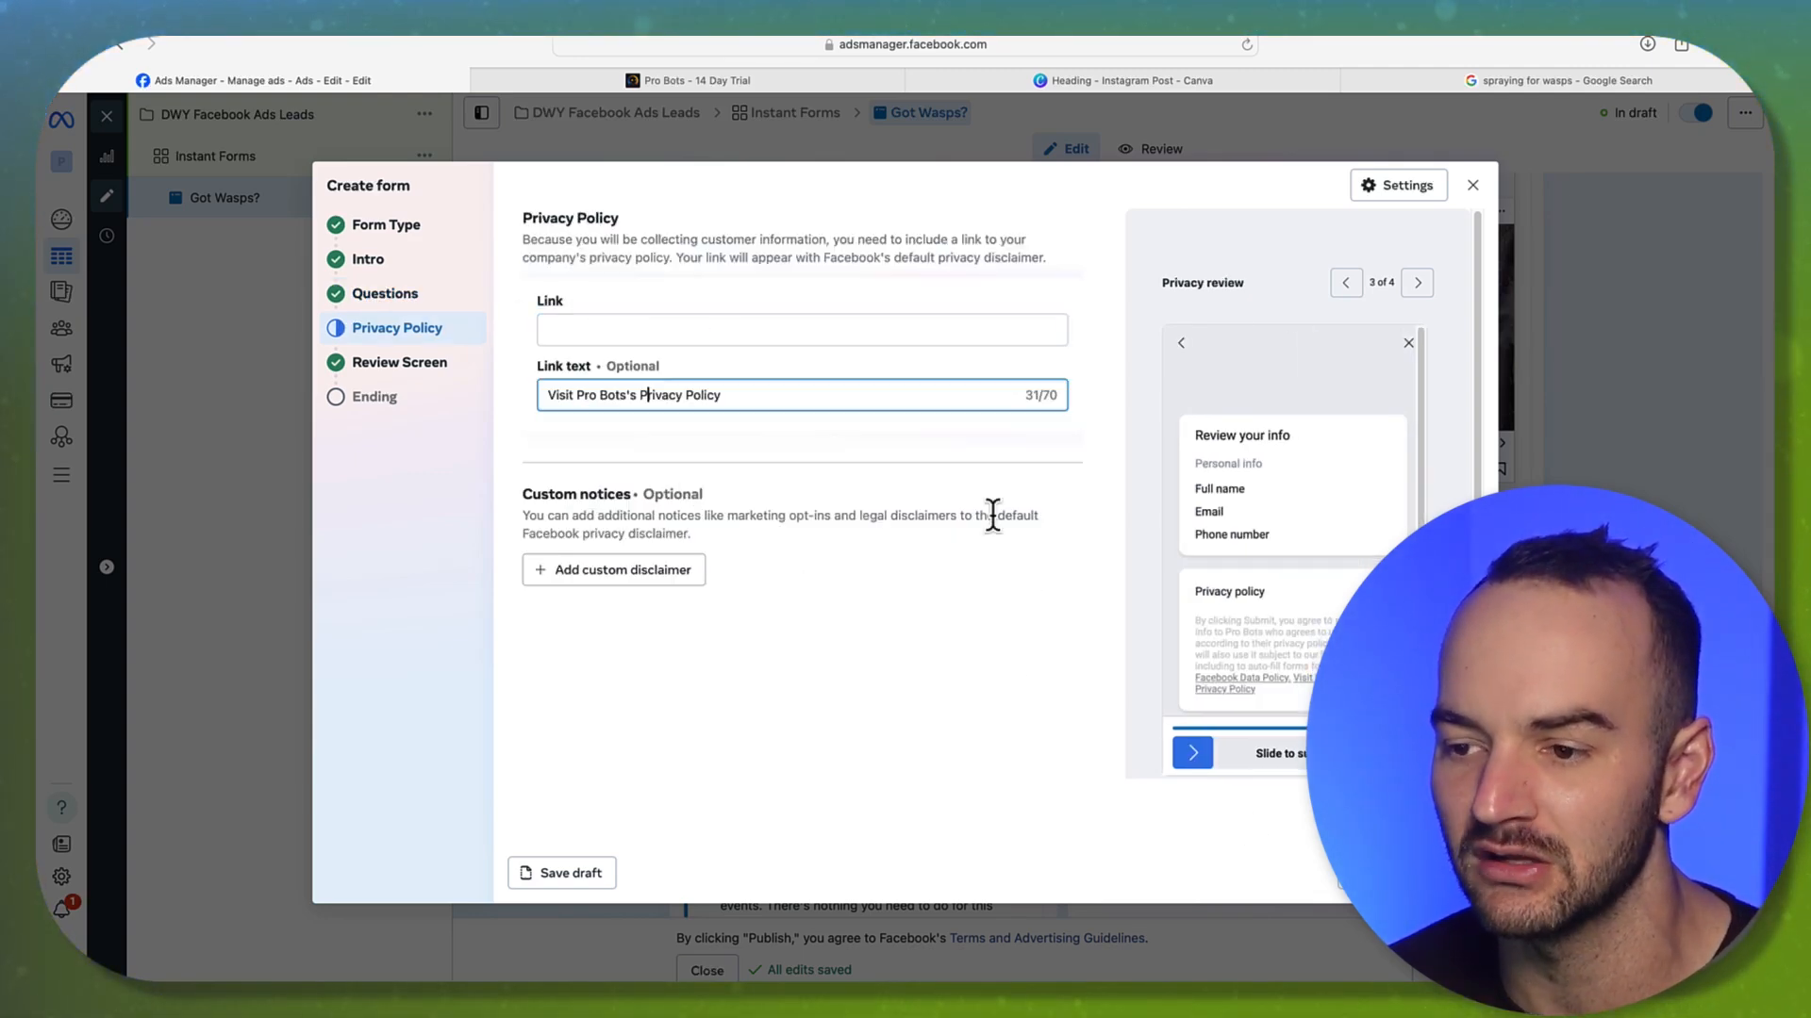
left_click(1453, 873)
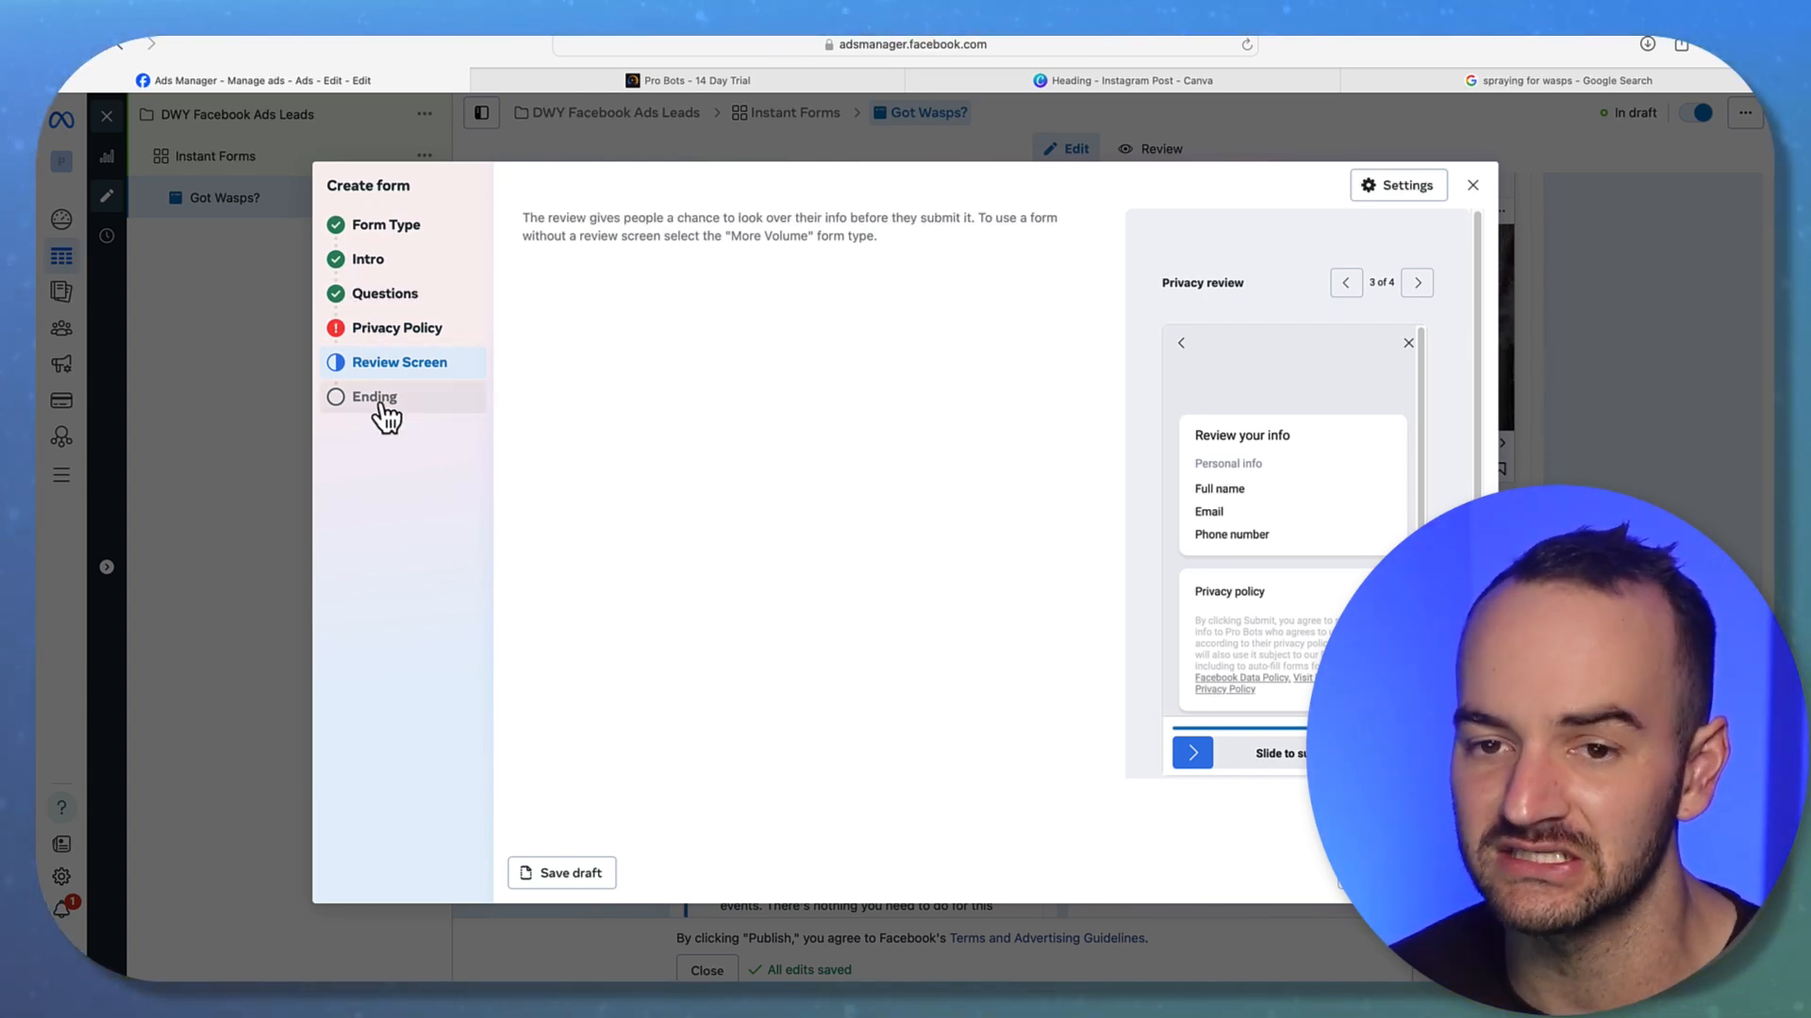
On the Ending screen, set the headline to 'WAIT! You're Almost Done...' and select the description sentence
left_click(1453, 873)
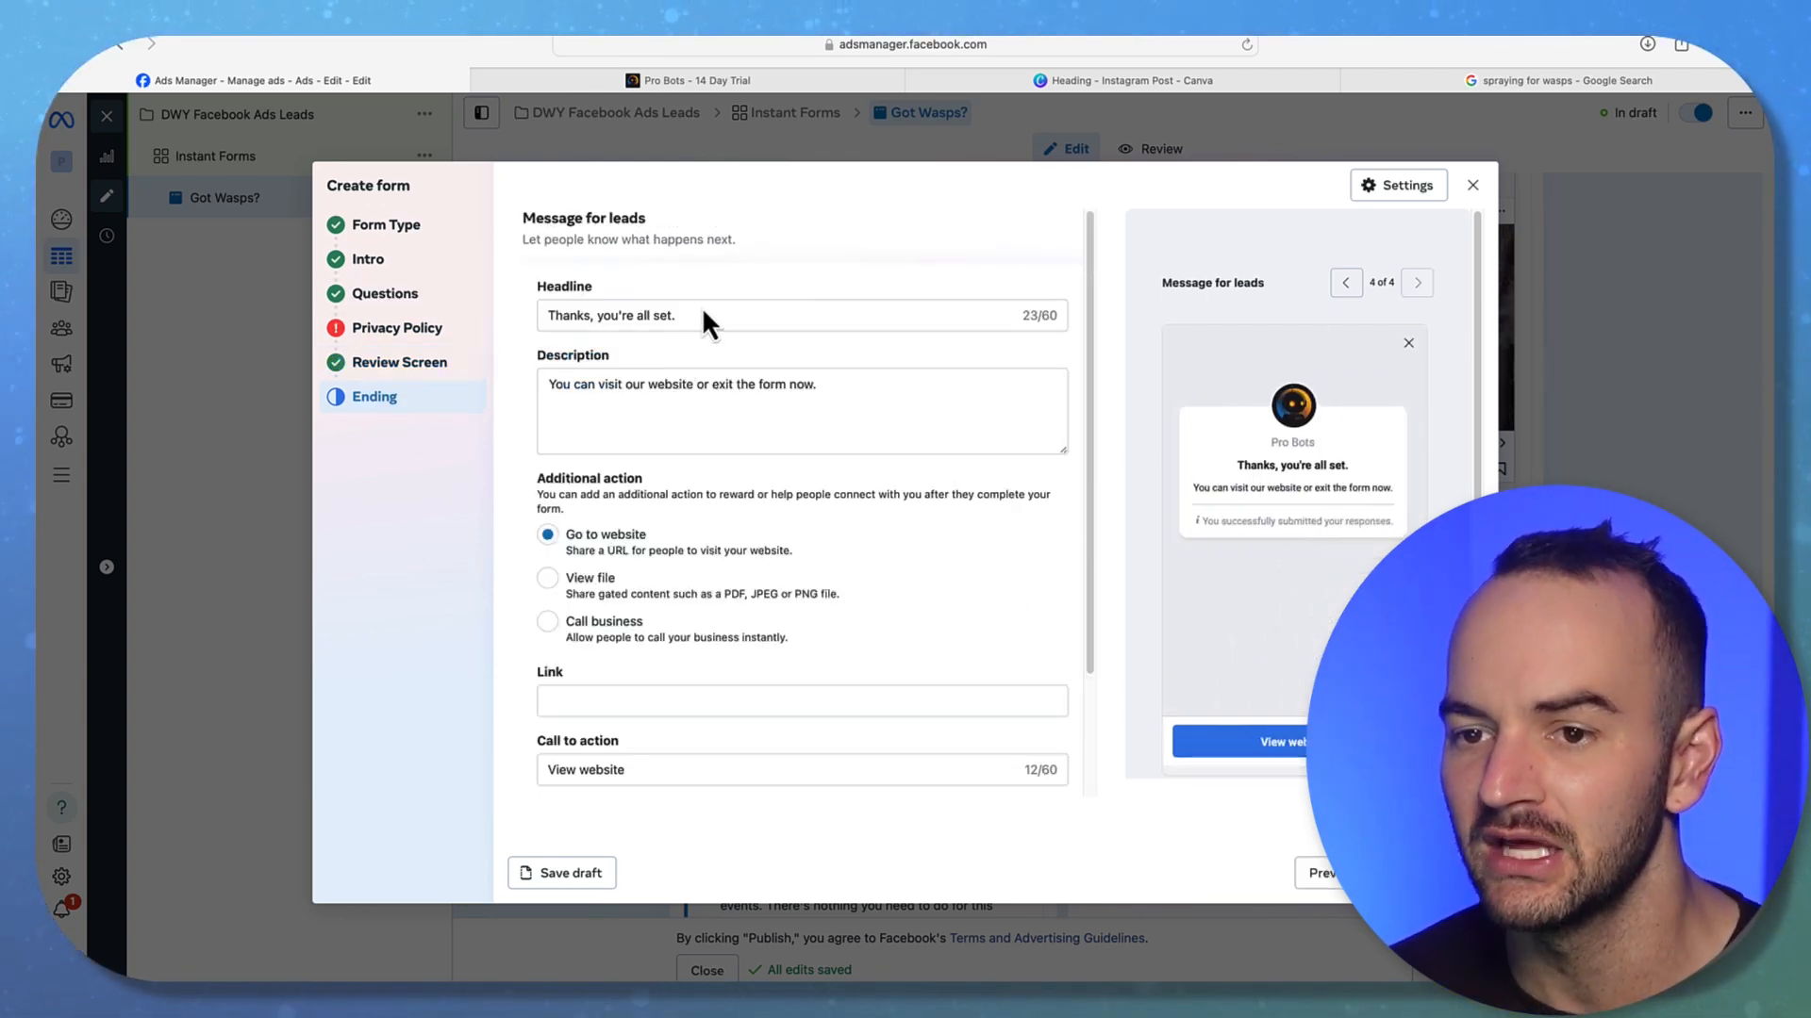
left_click_drag(698, 312, 477, 302)
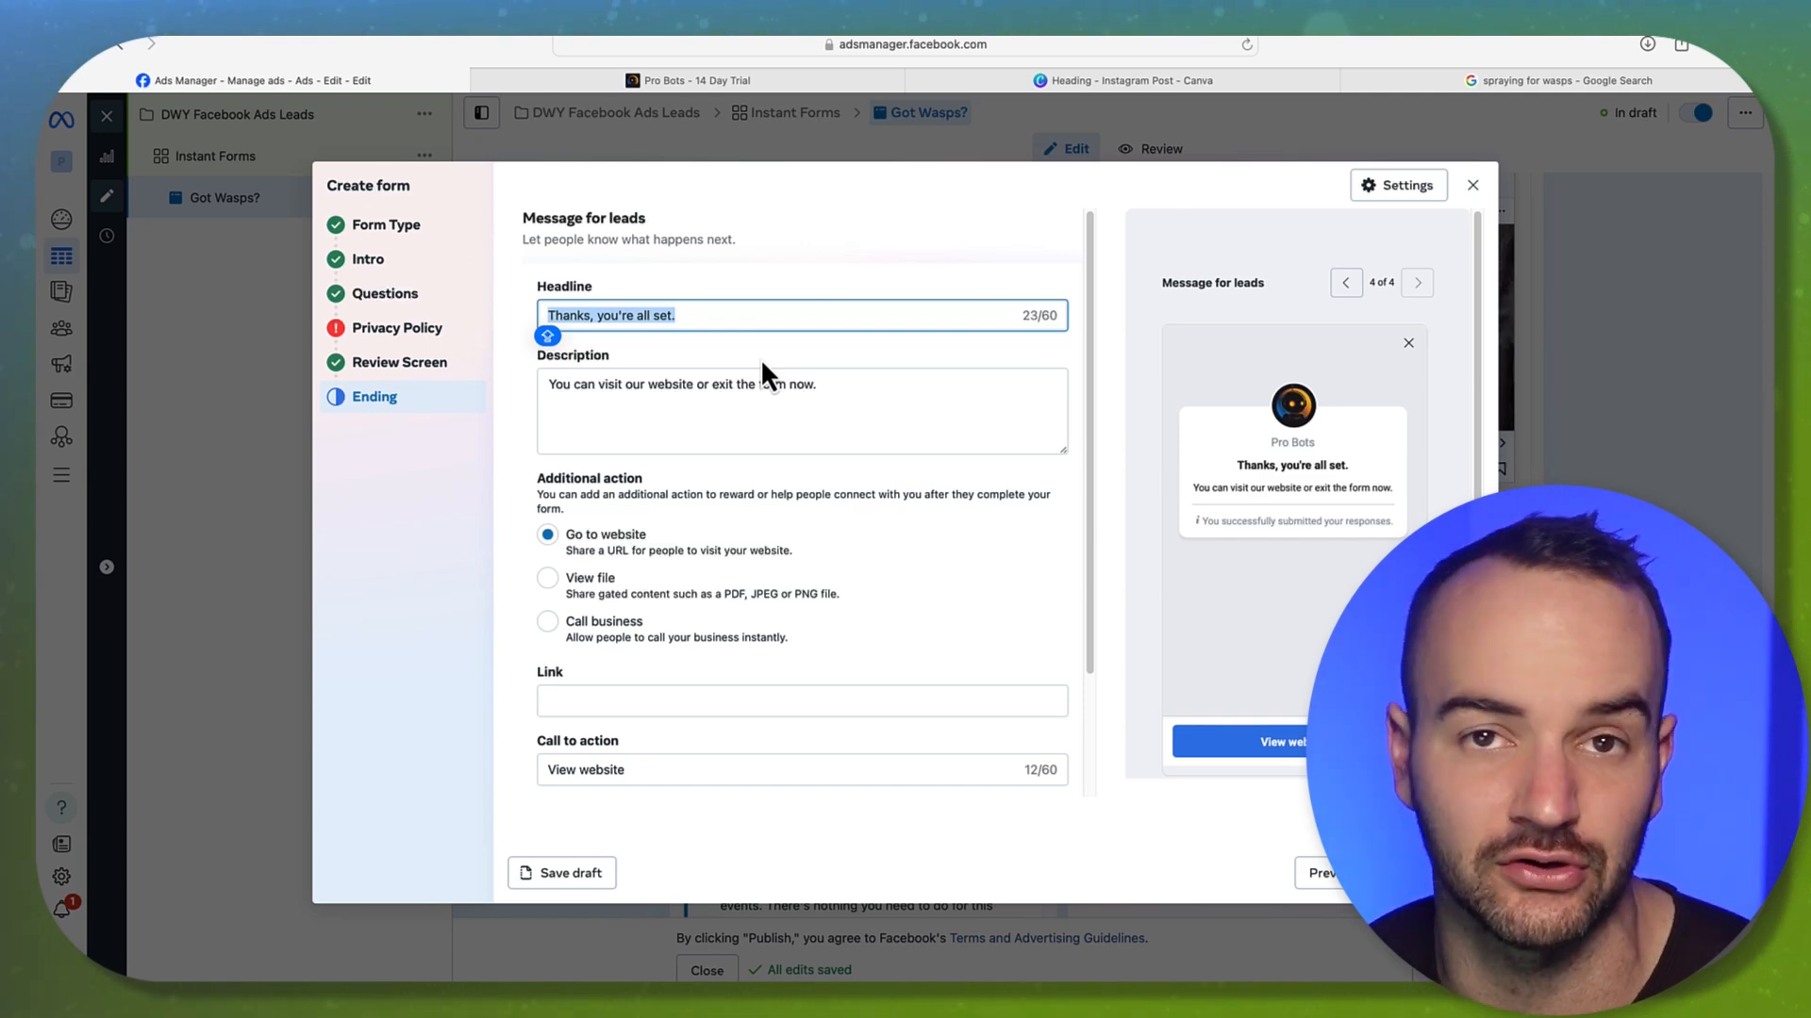
type("WAIT!")
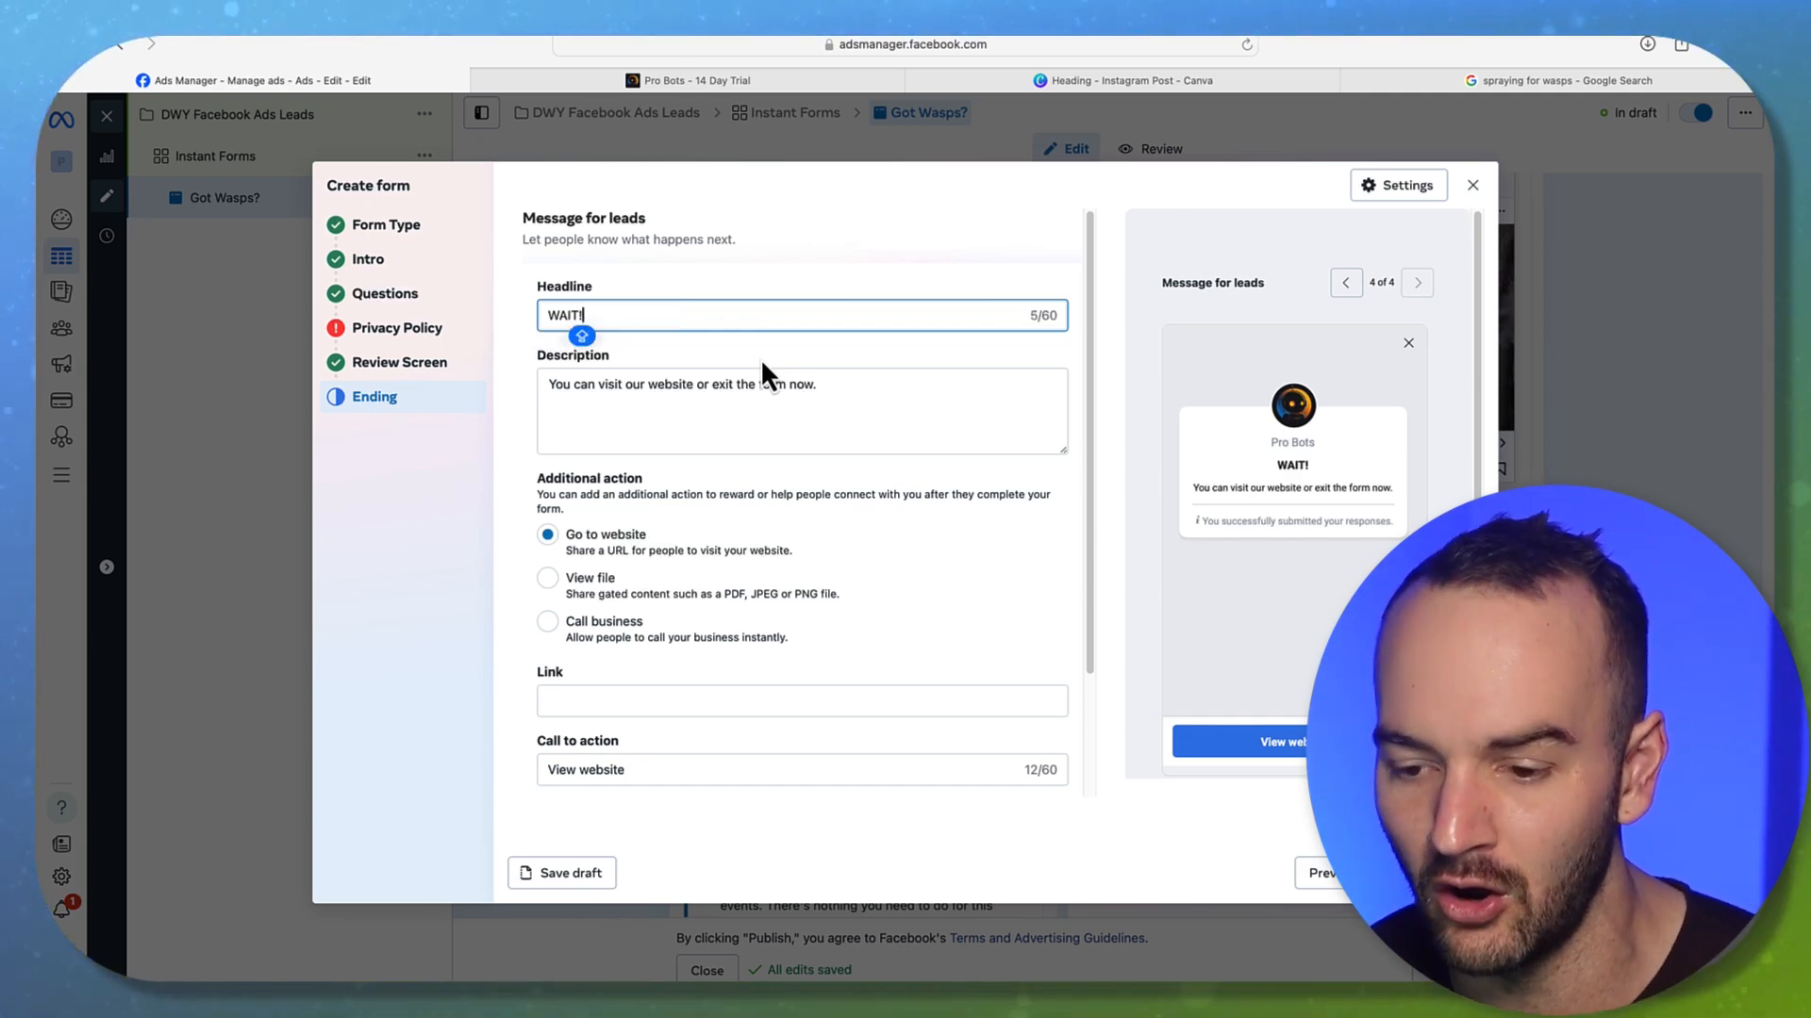
type(" You're Almost Done")
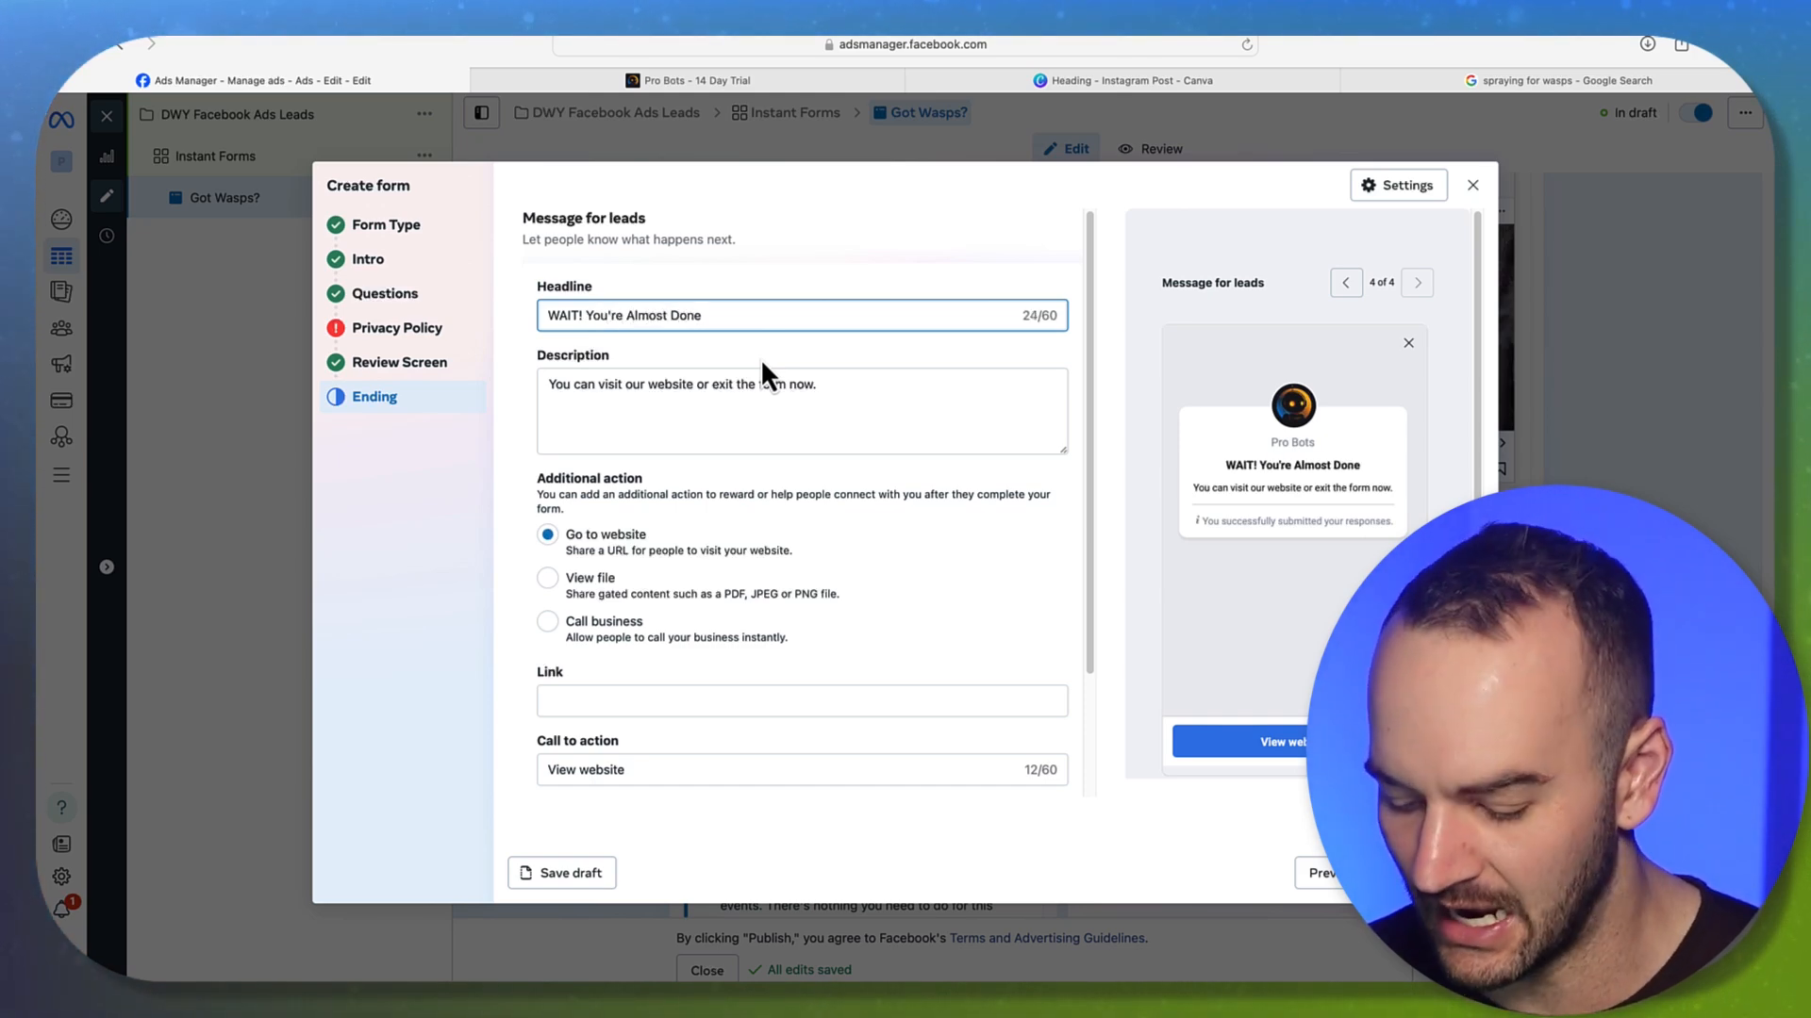
type("....\\")
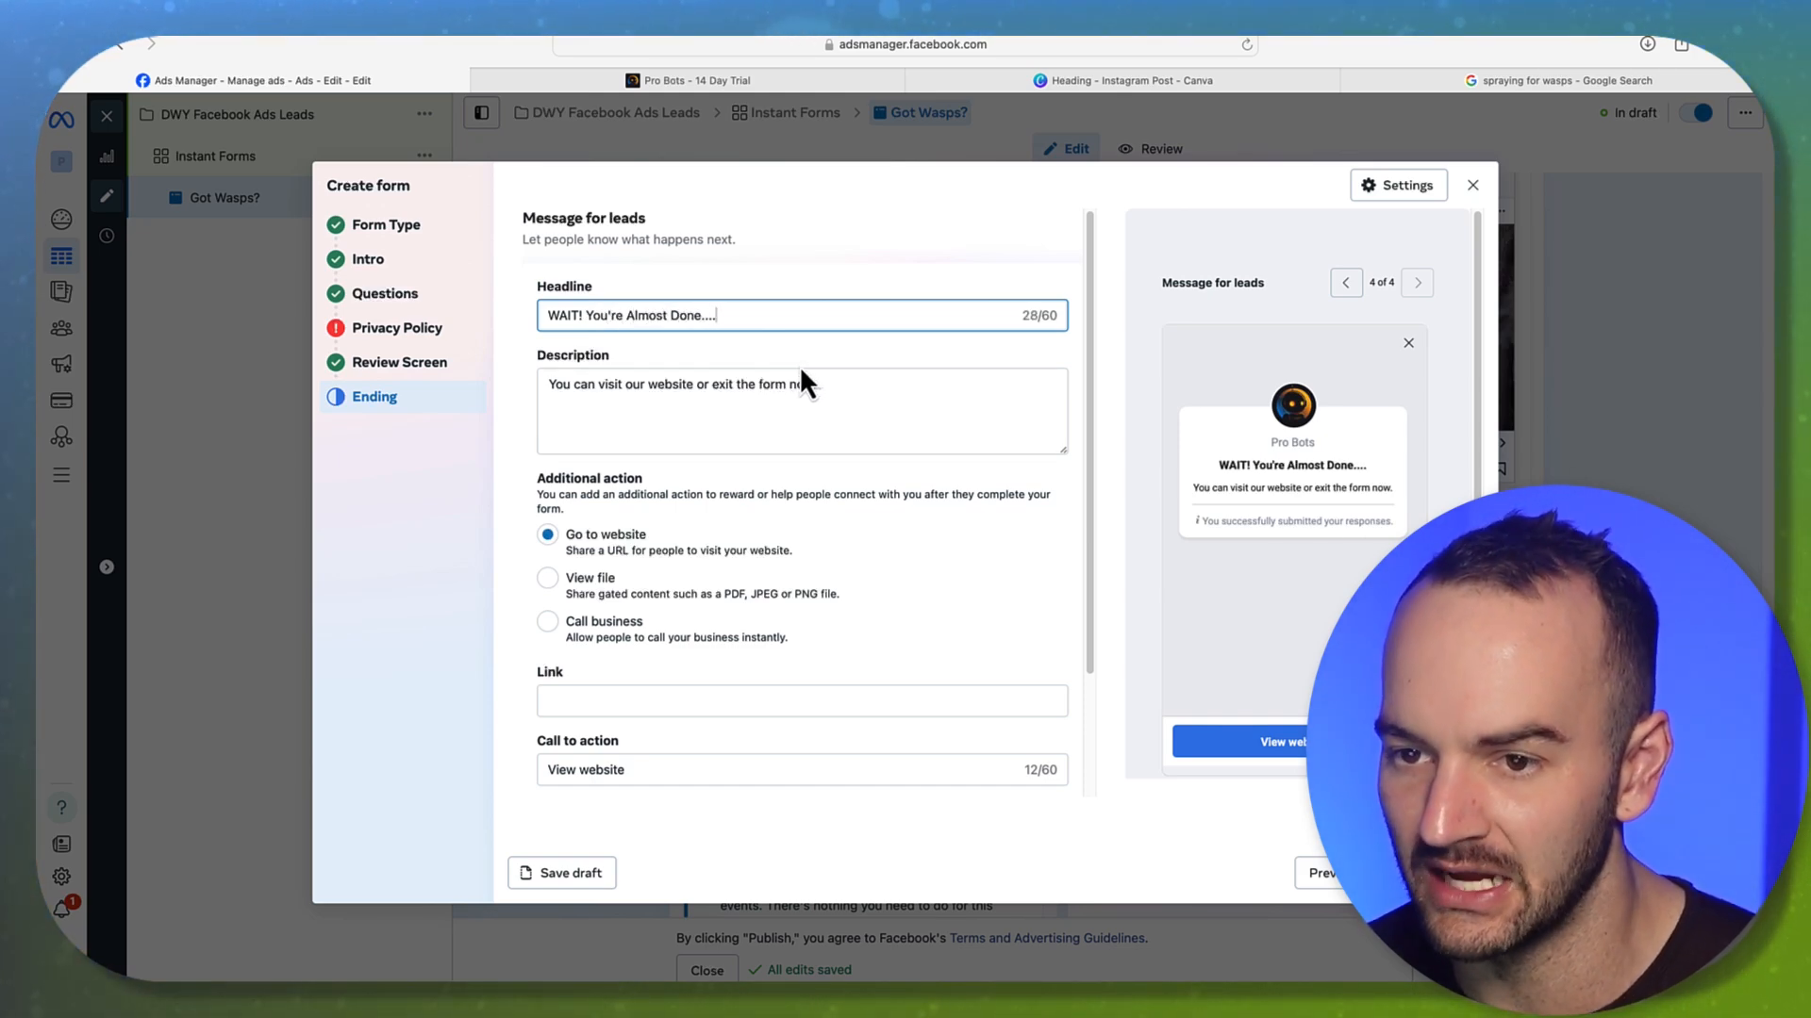
key("BackSpace")
key("BackSpace")
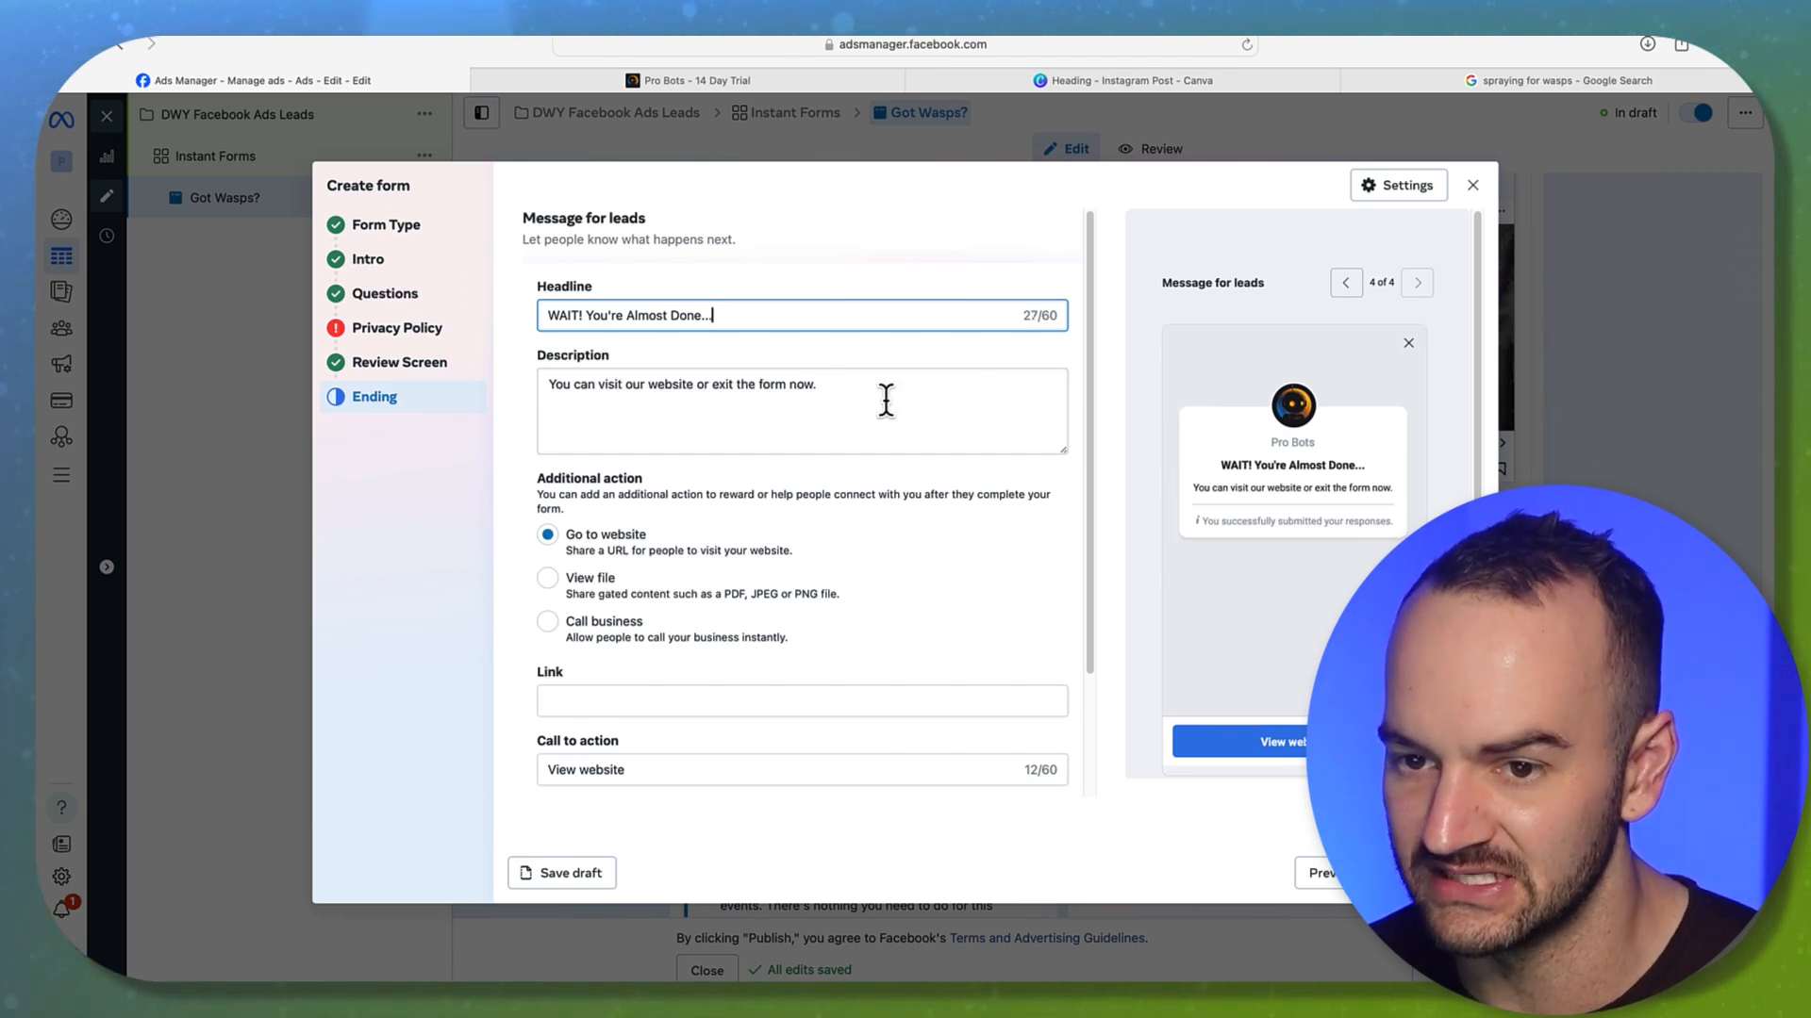
left_click(860, 394)
triple_click(860, 394)
scroll(699, 478, "down", 3)
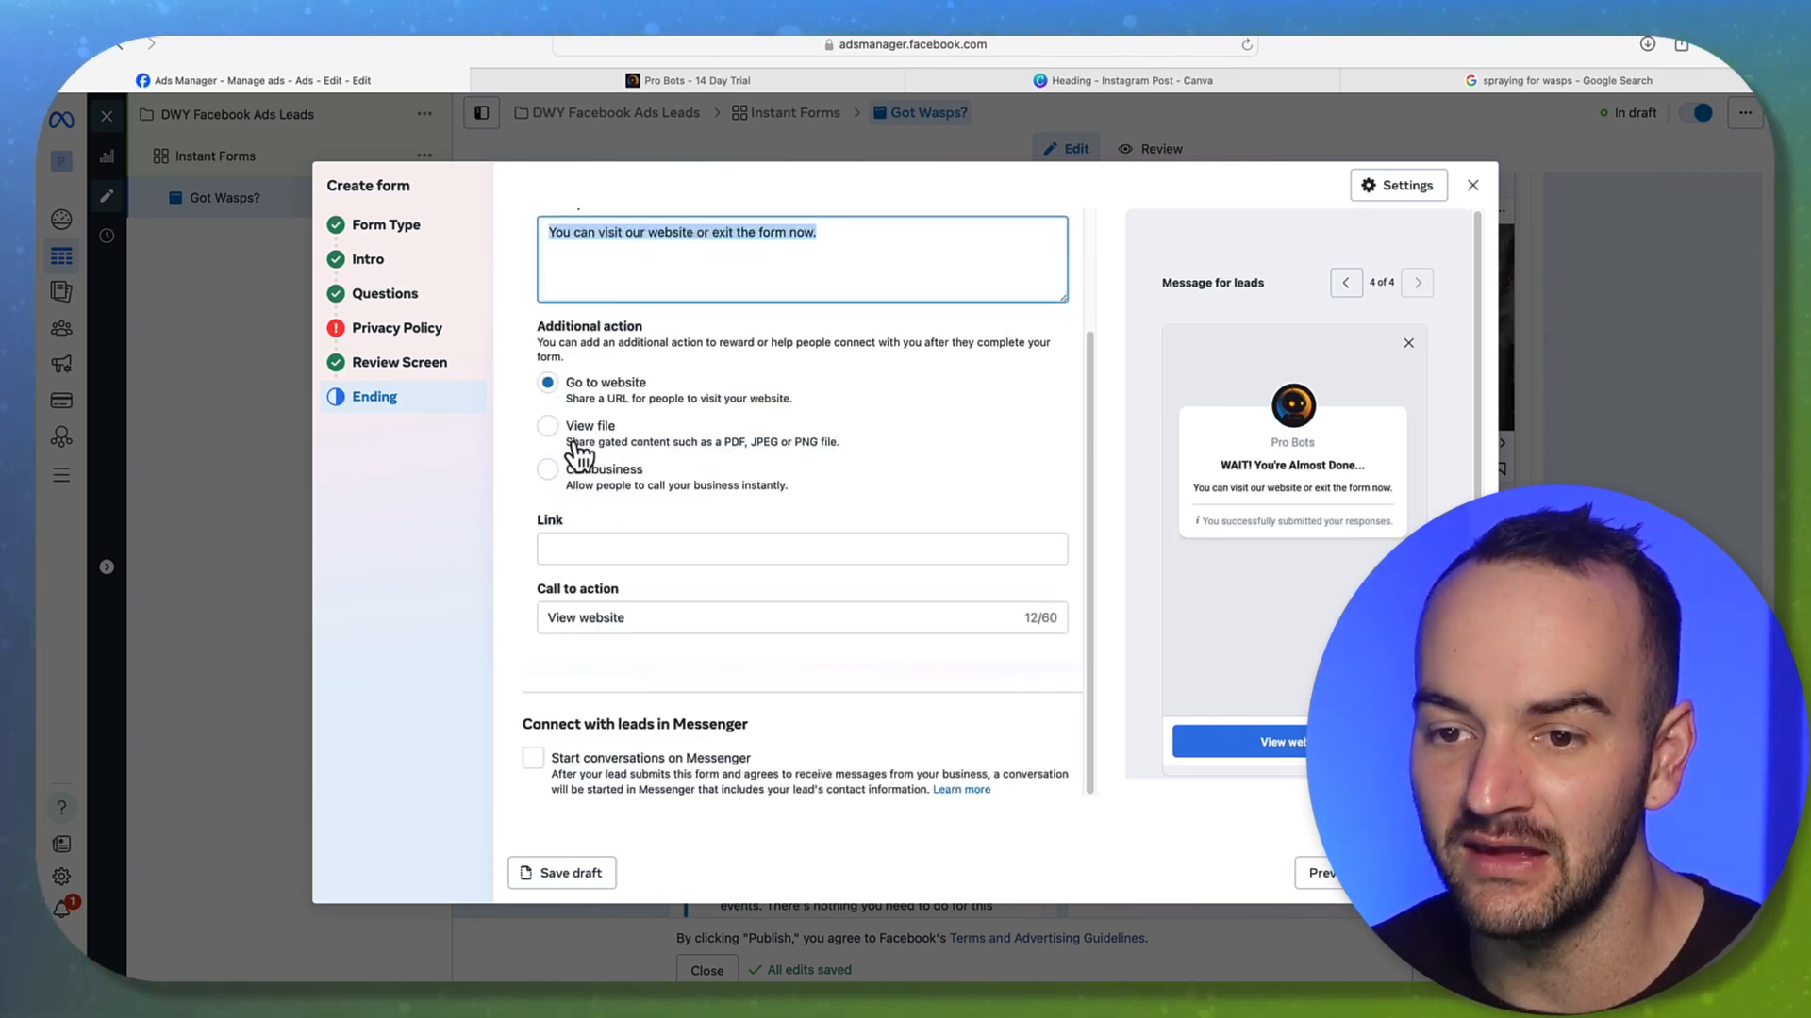
scroll(695, 437, "up", 3)
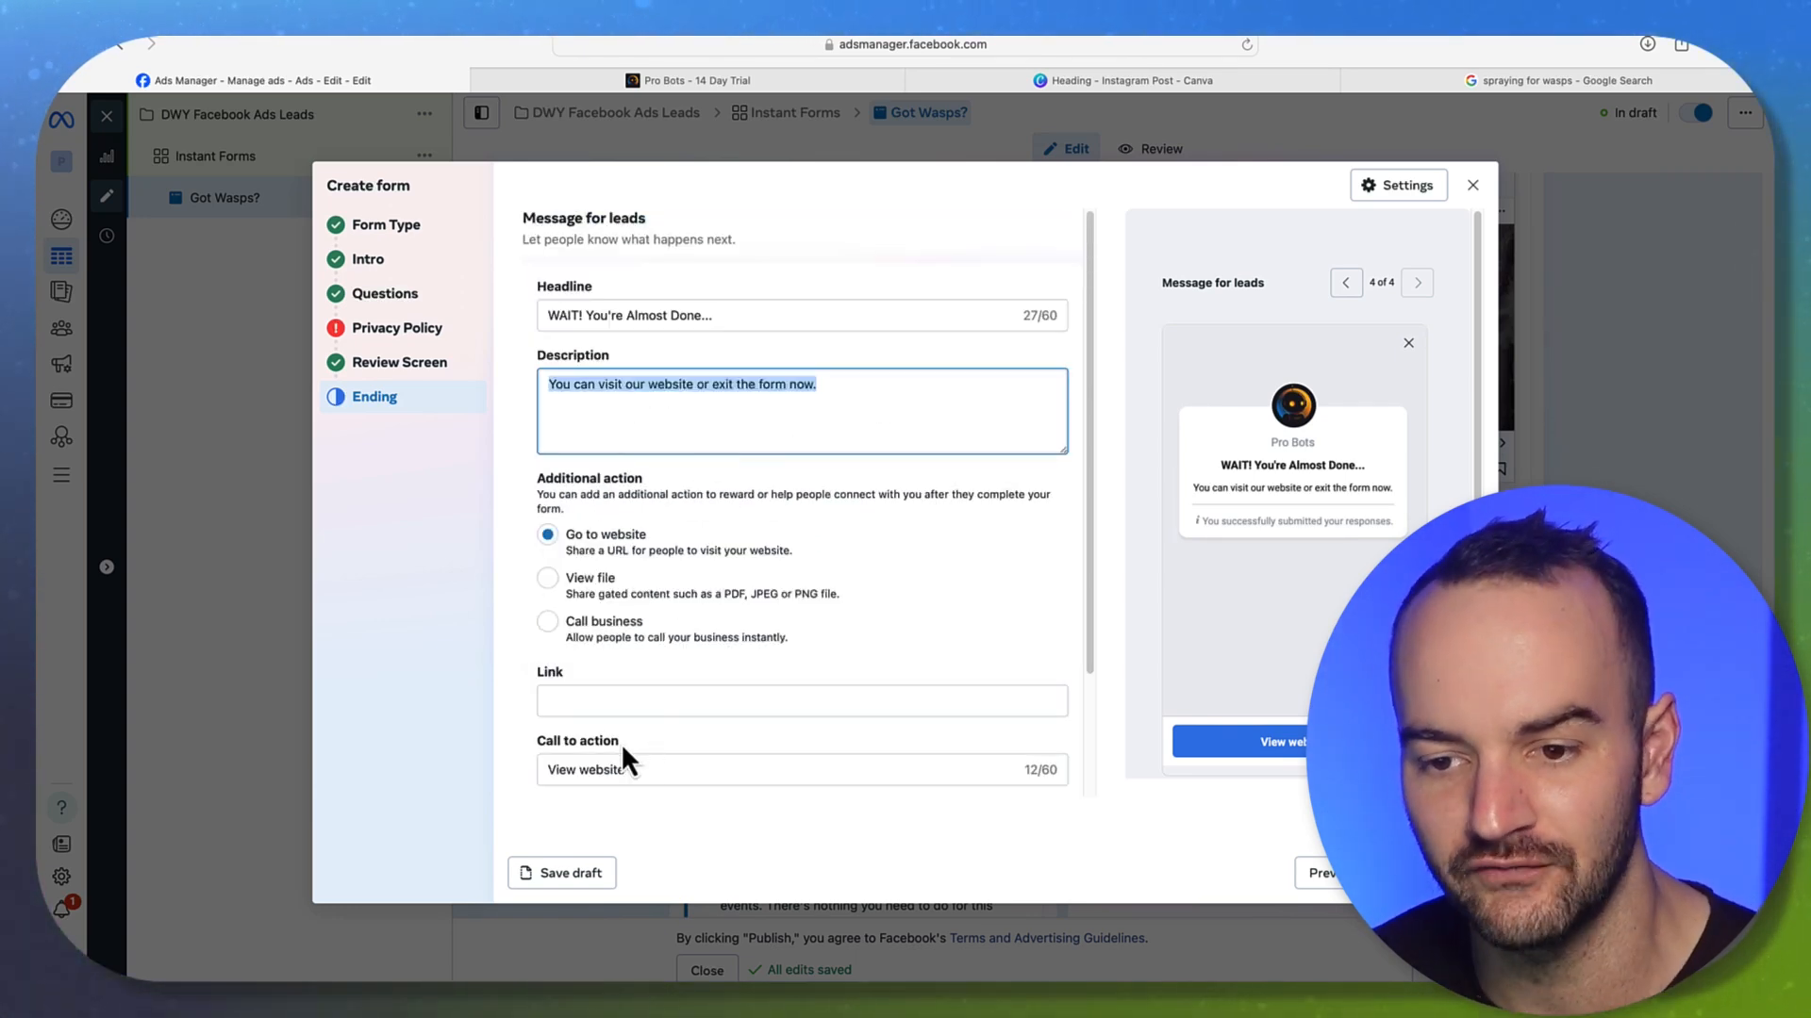
Set the ending screen's website link to socialbamboo.com/30, removing the stray space
left_click(599, 700)
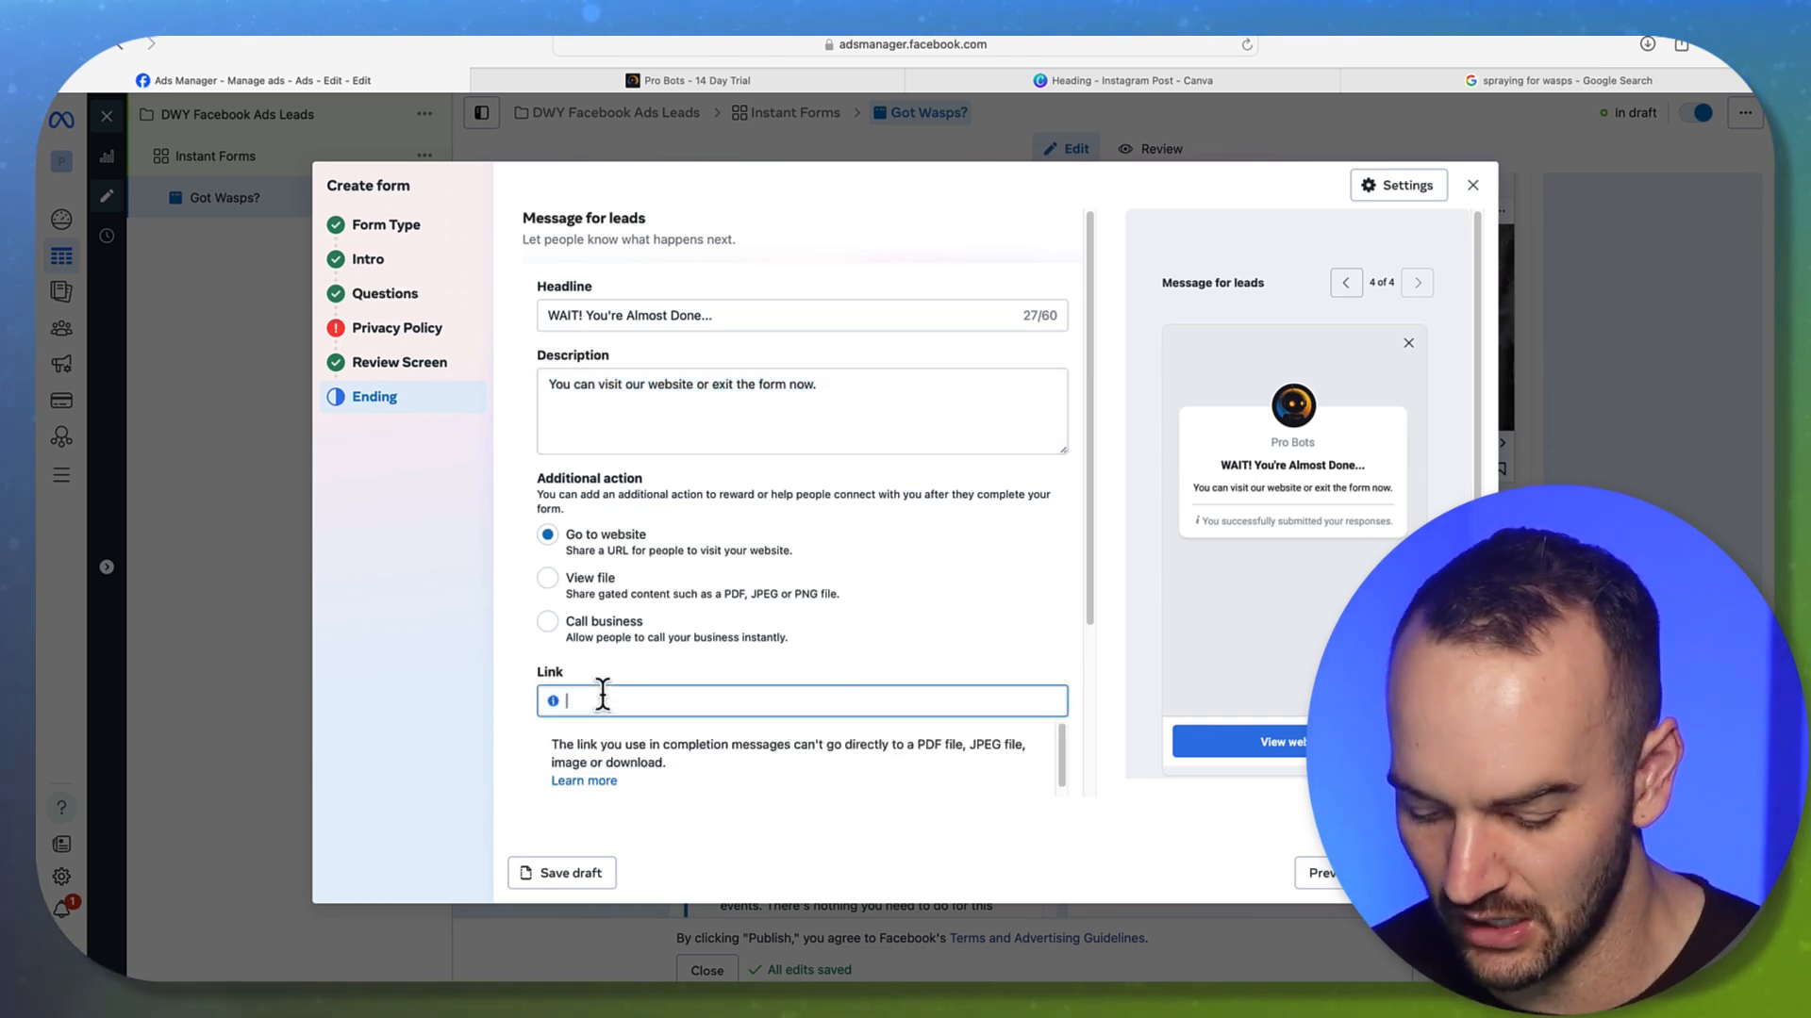
type("soc")
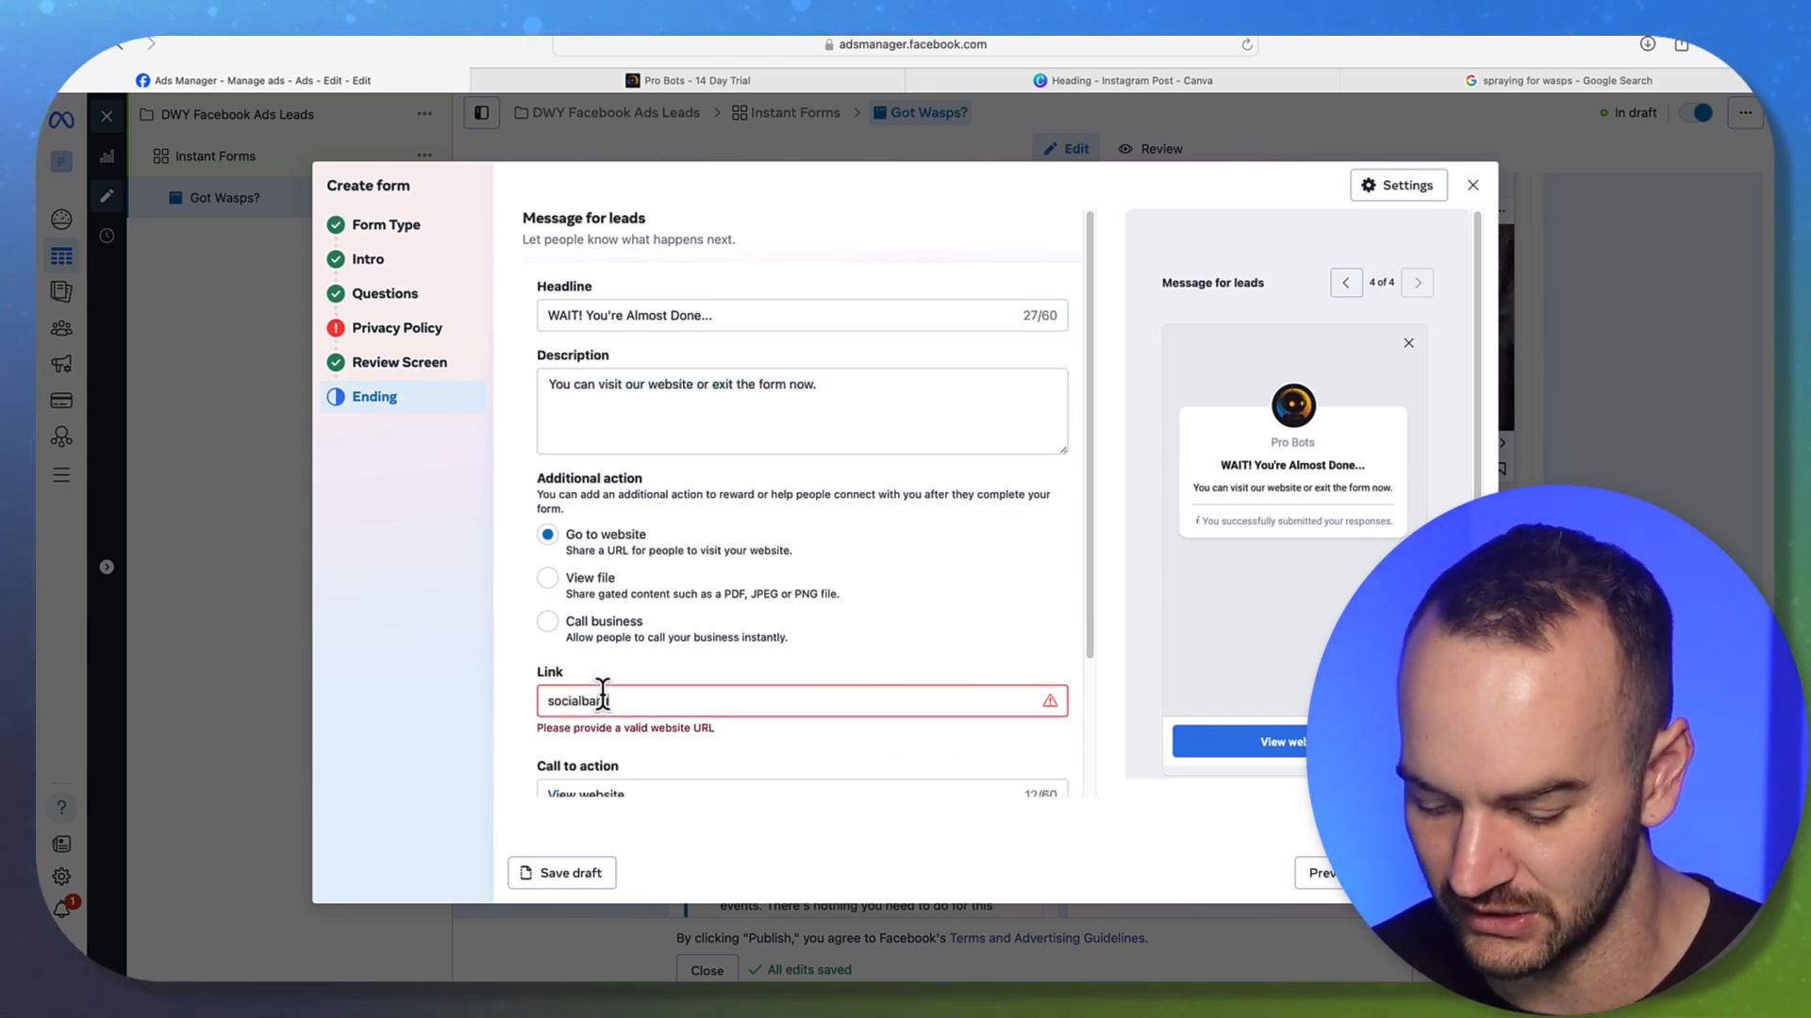
type("ial bamboo.com/")
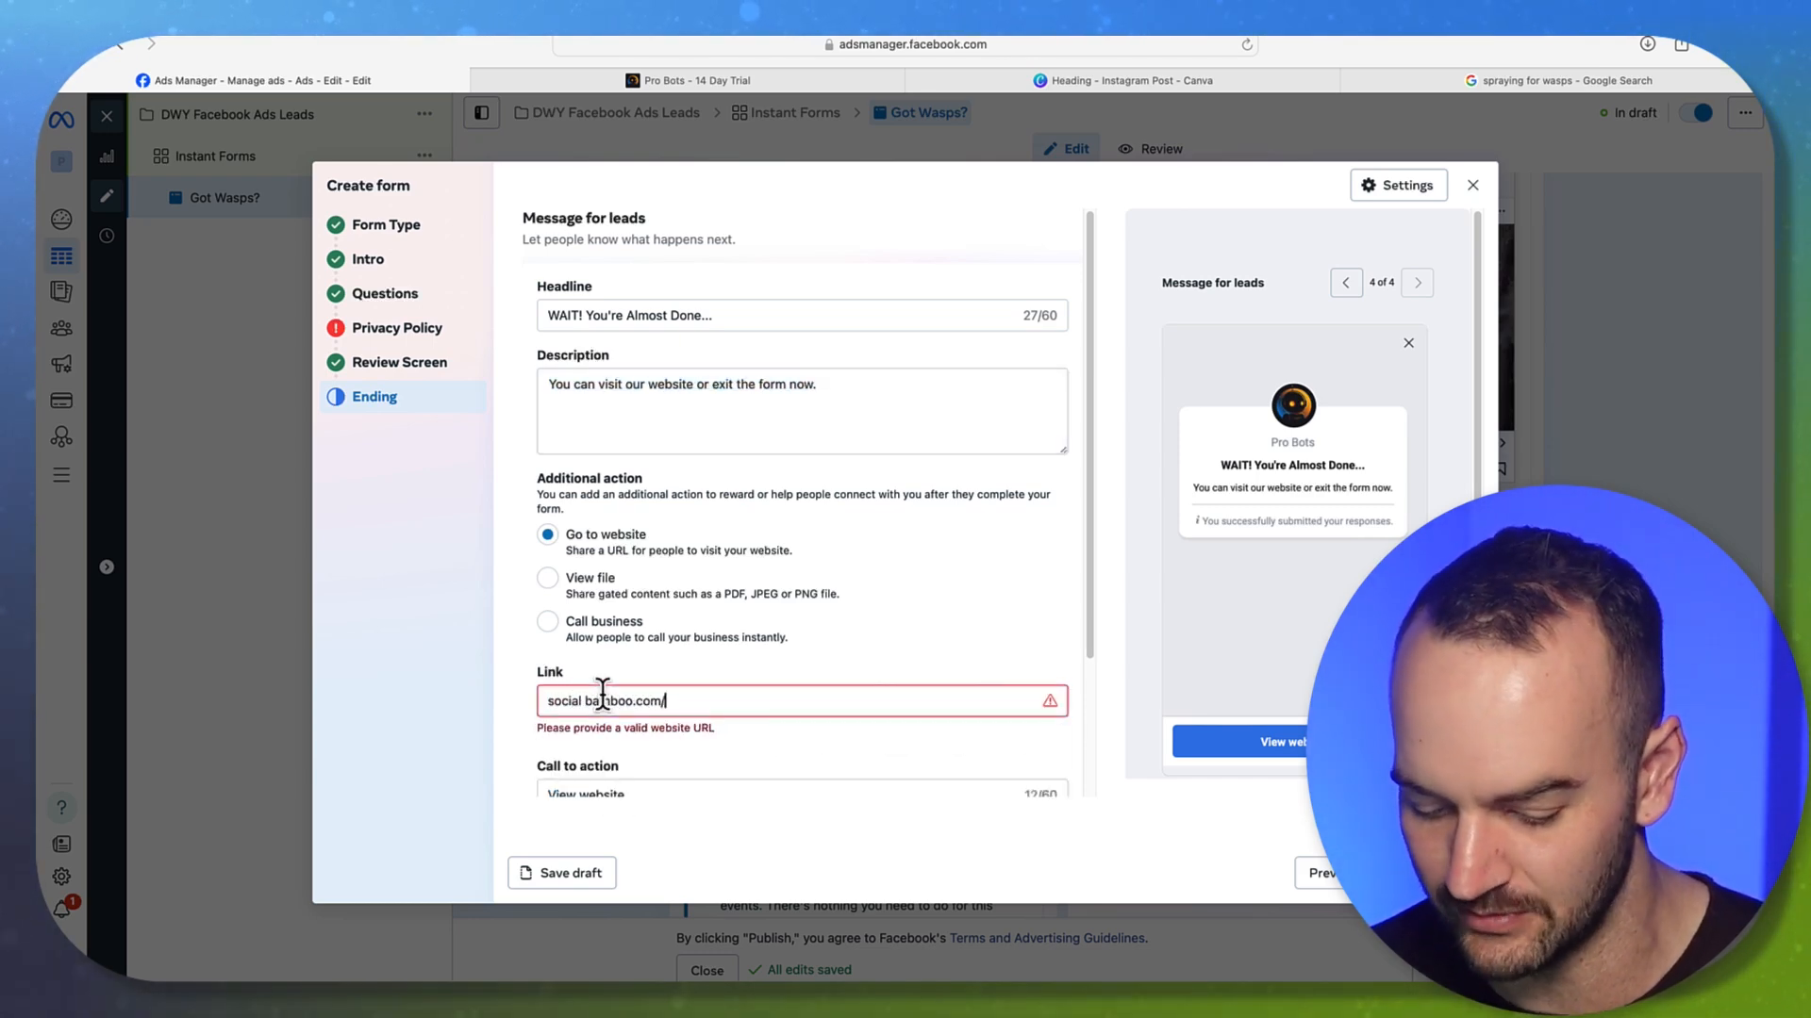
left_click(585, 701)
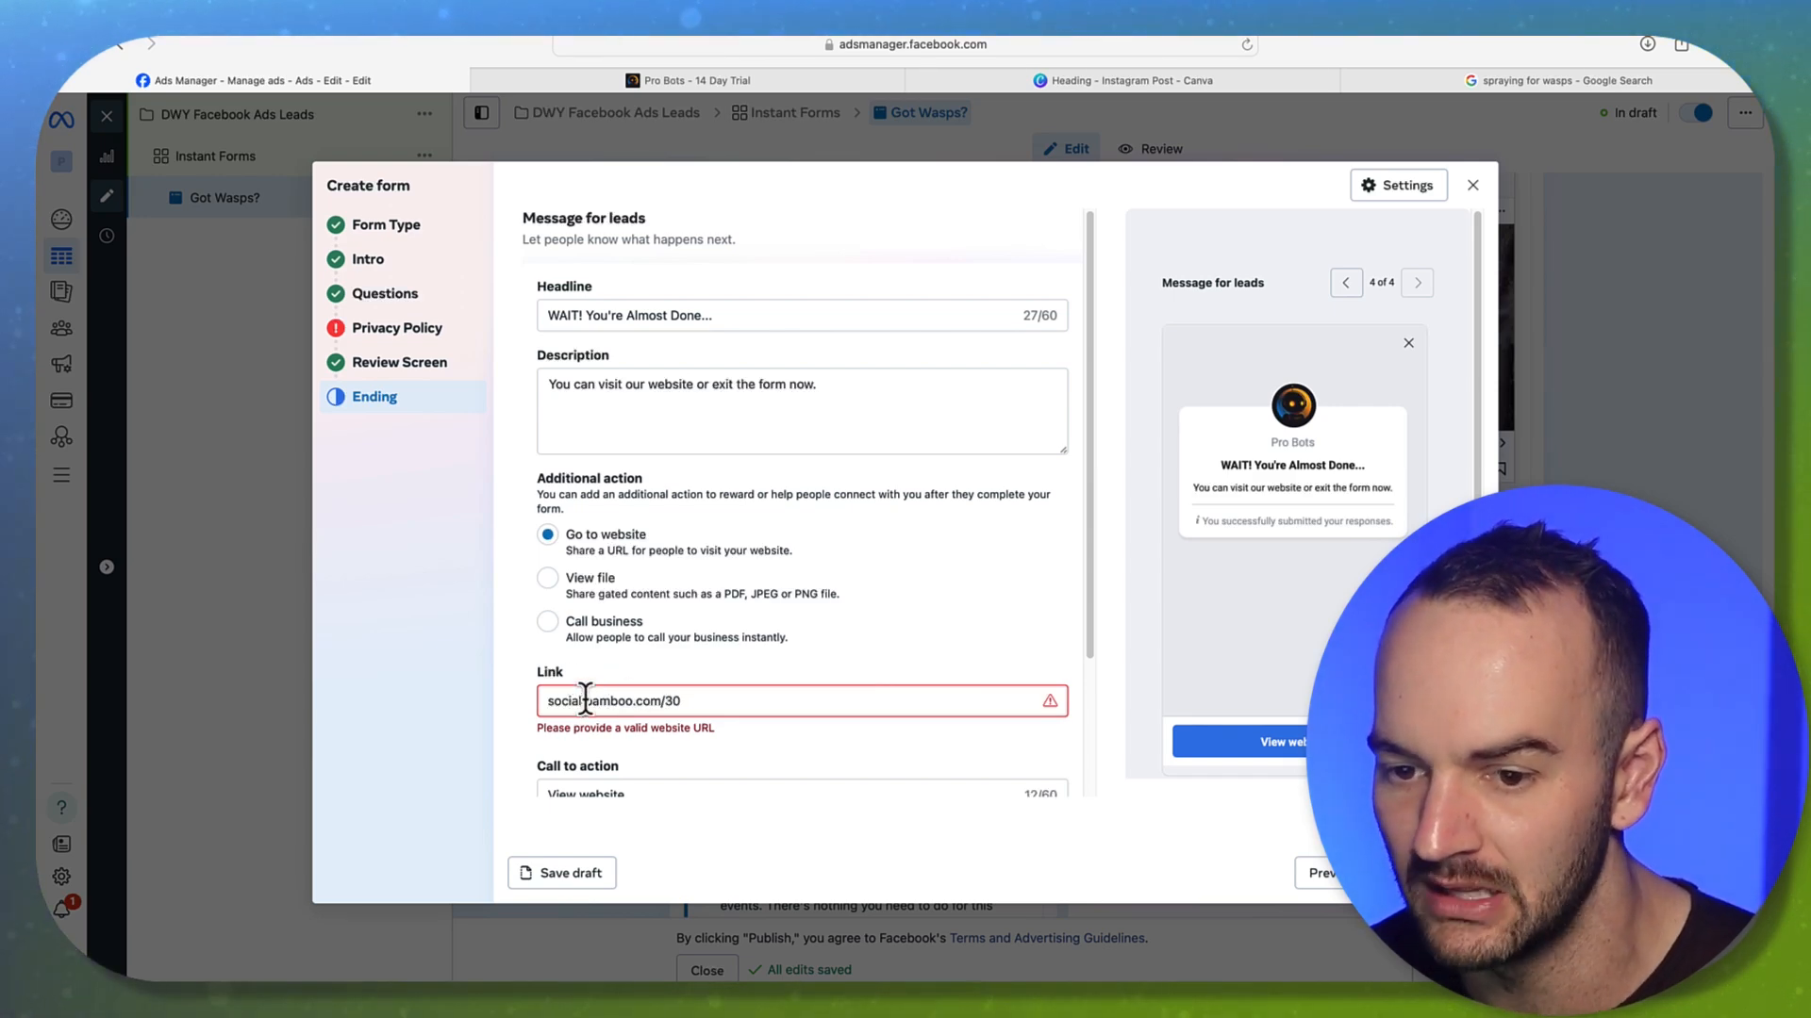
key("BackSpace")
left_click(527, 637)
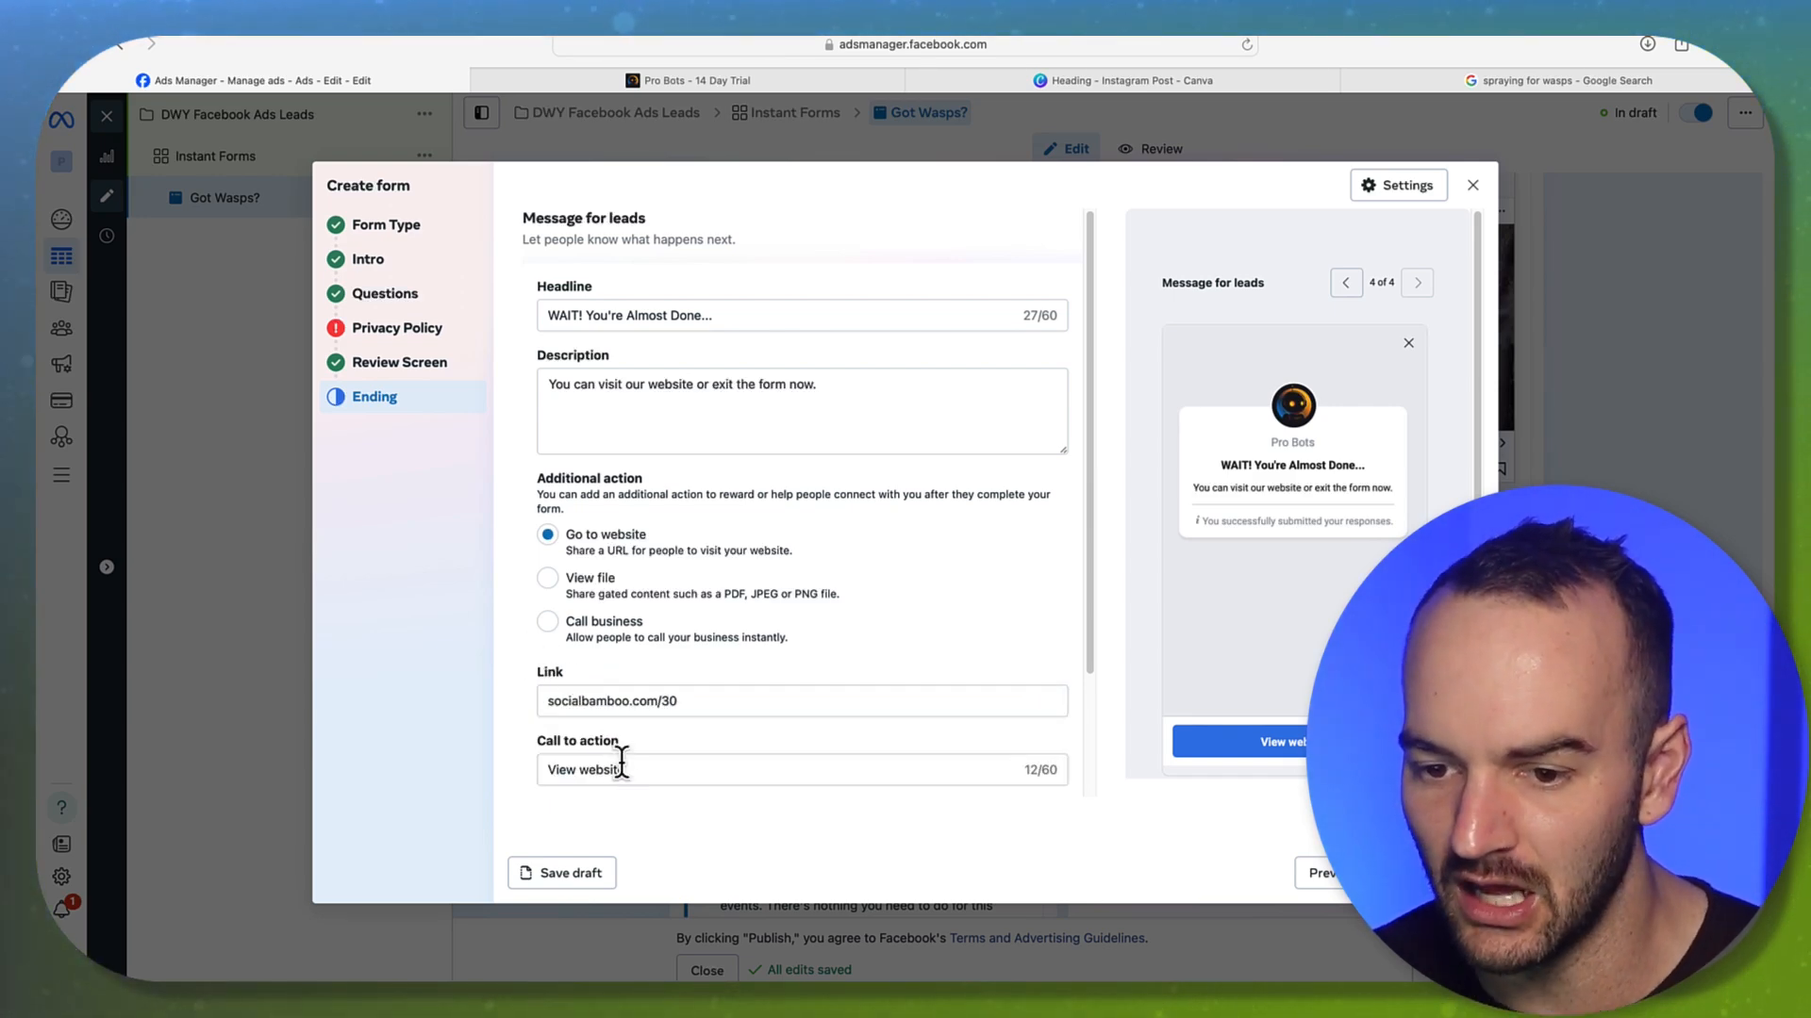
Replace the View website call to action with 'Book Consultation Call'
left_click_drag(621, 770, 518, 752)
type("B")
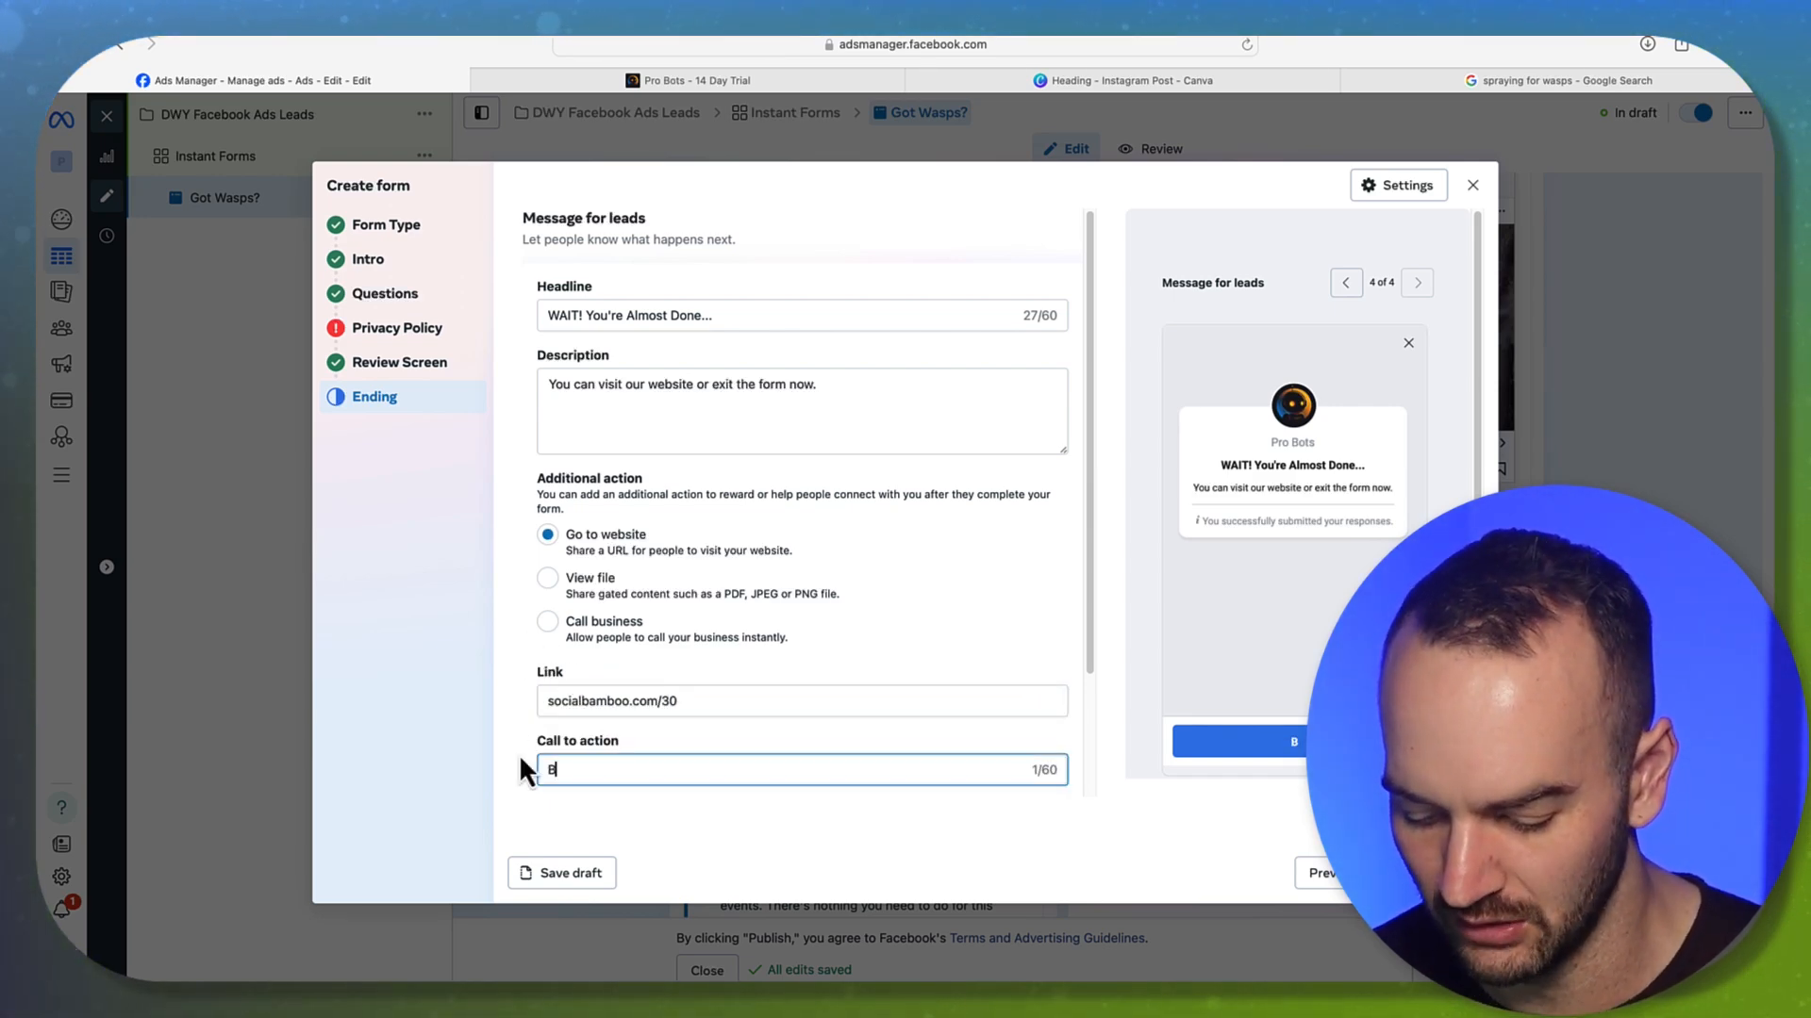
type("ook Consultation Call")
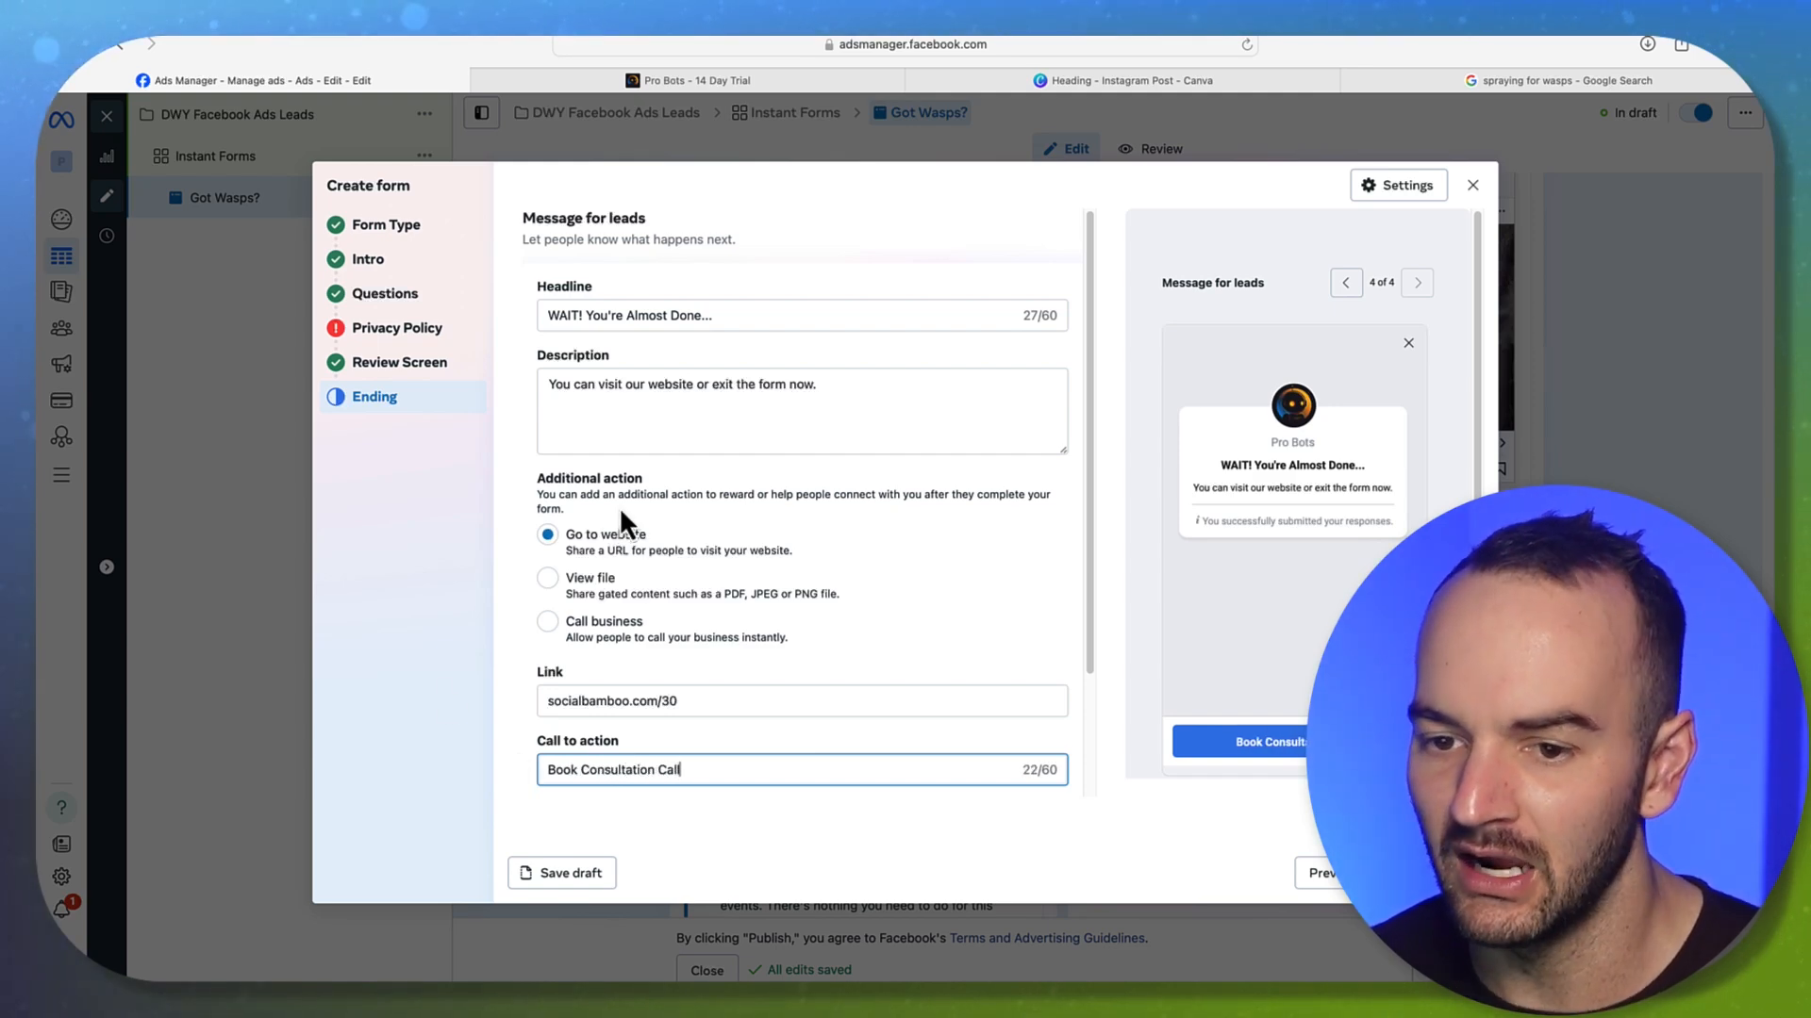
left_click(522, 573)
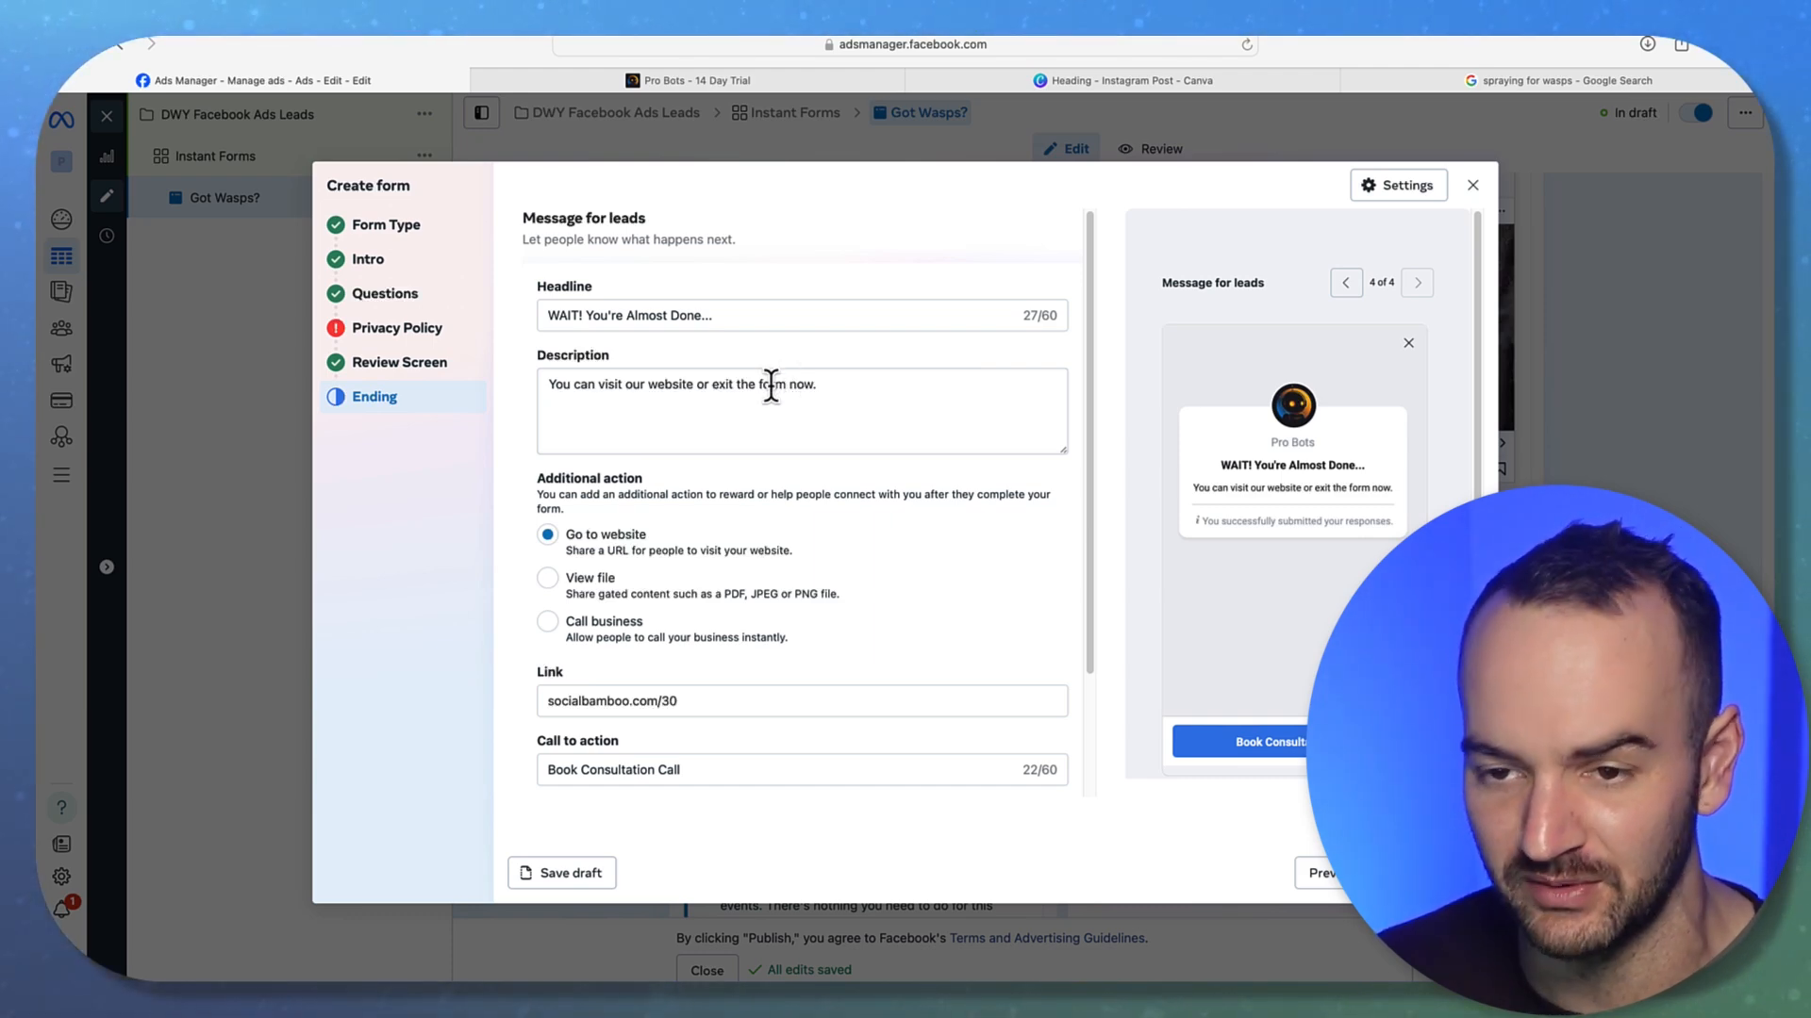
Rewrite the ending description to 'We'll call you soon or you can call us now to jump to the front of the line'
left_click_drag(840, 385, 770, 384)
left_click_drag(622, 374, 545, 384)
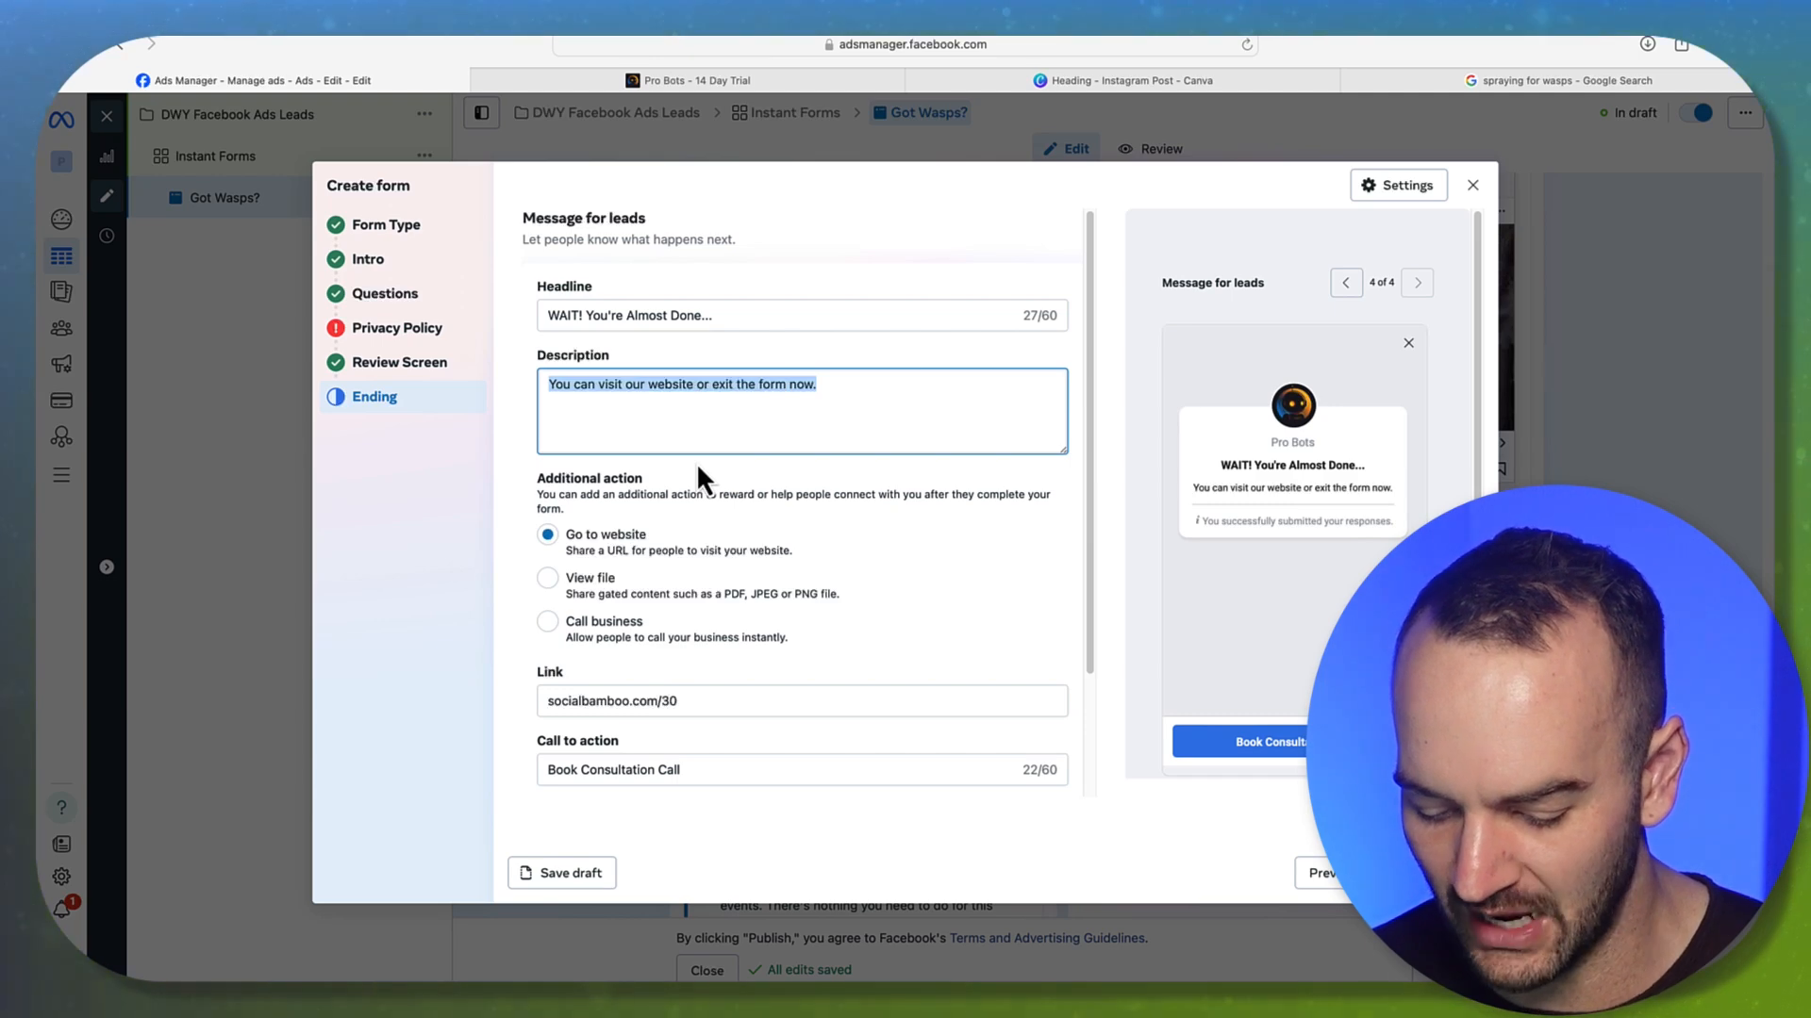
type("Grab a call b")
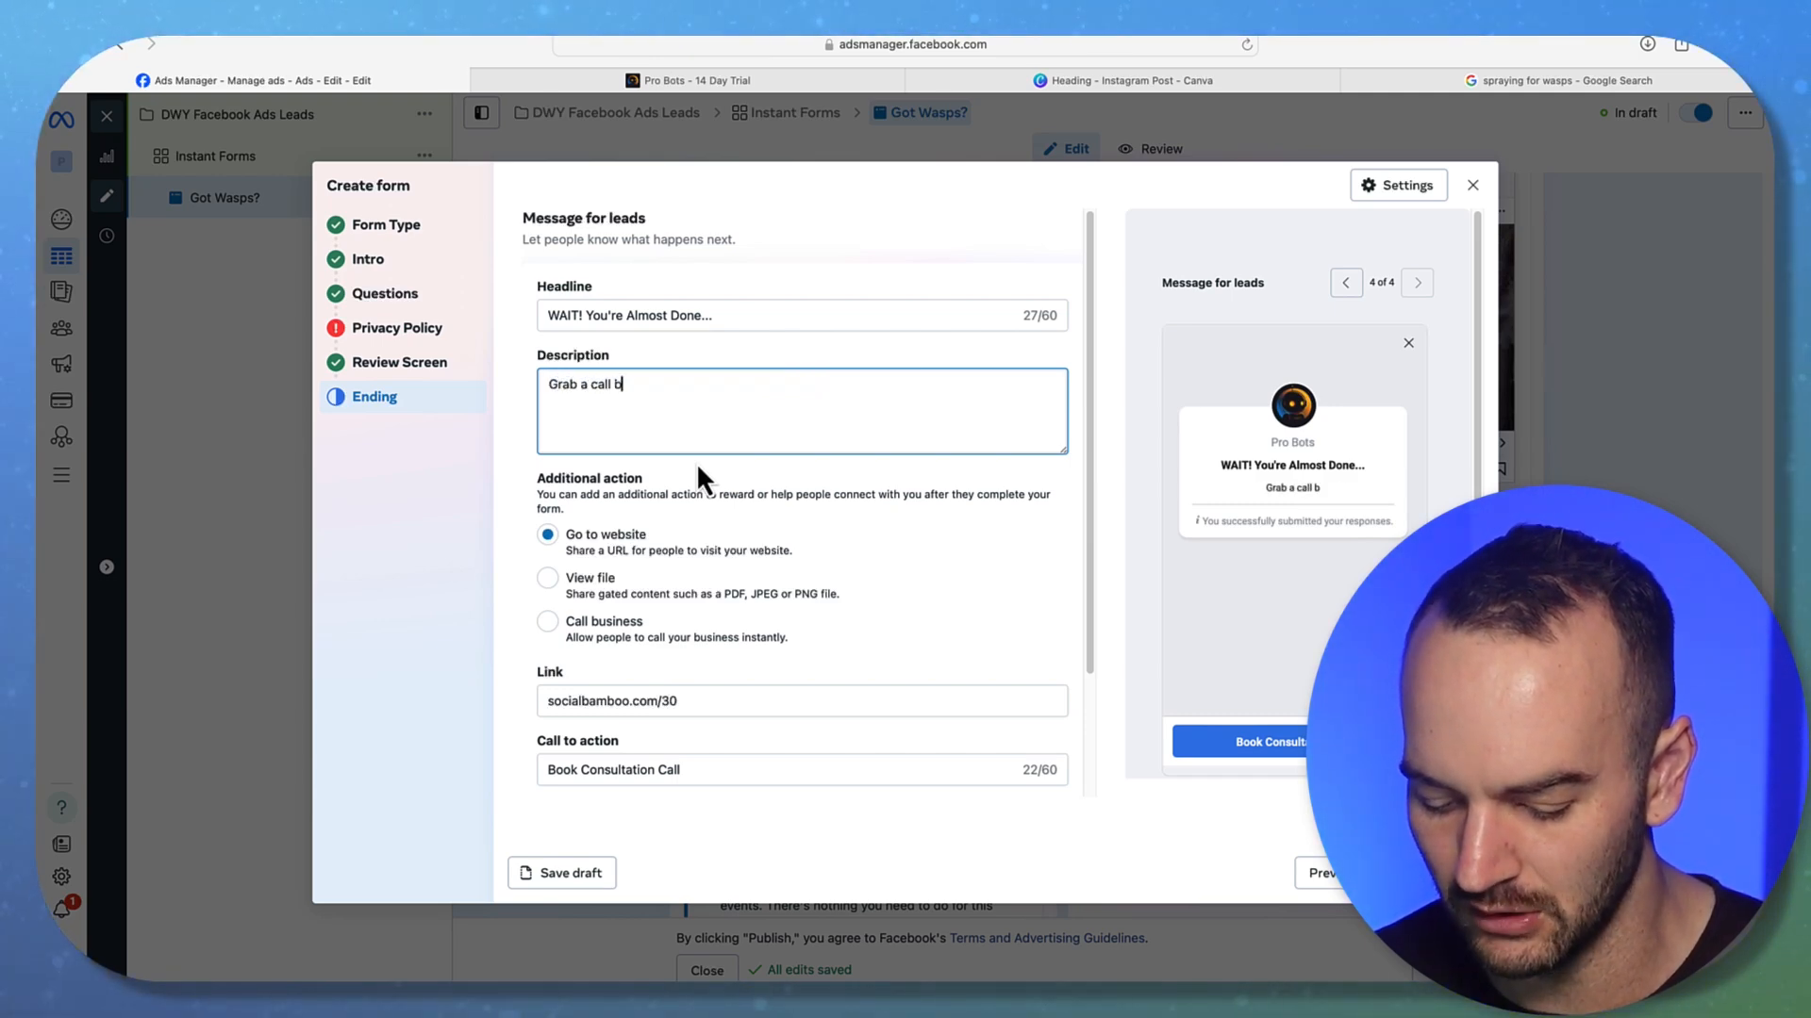
type("elow at your earl")
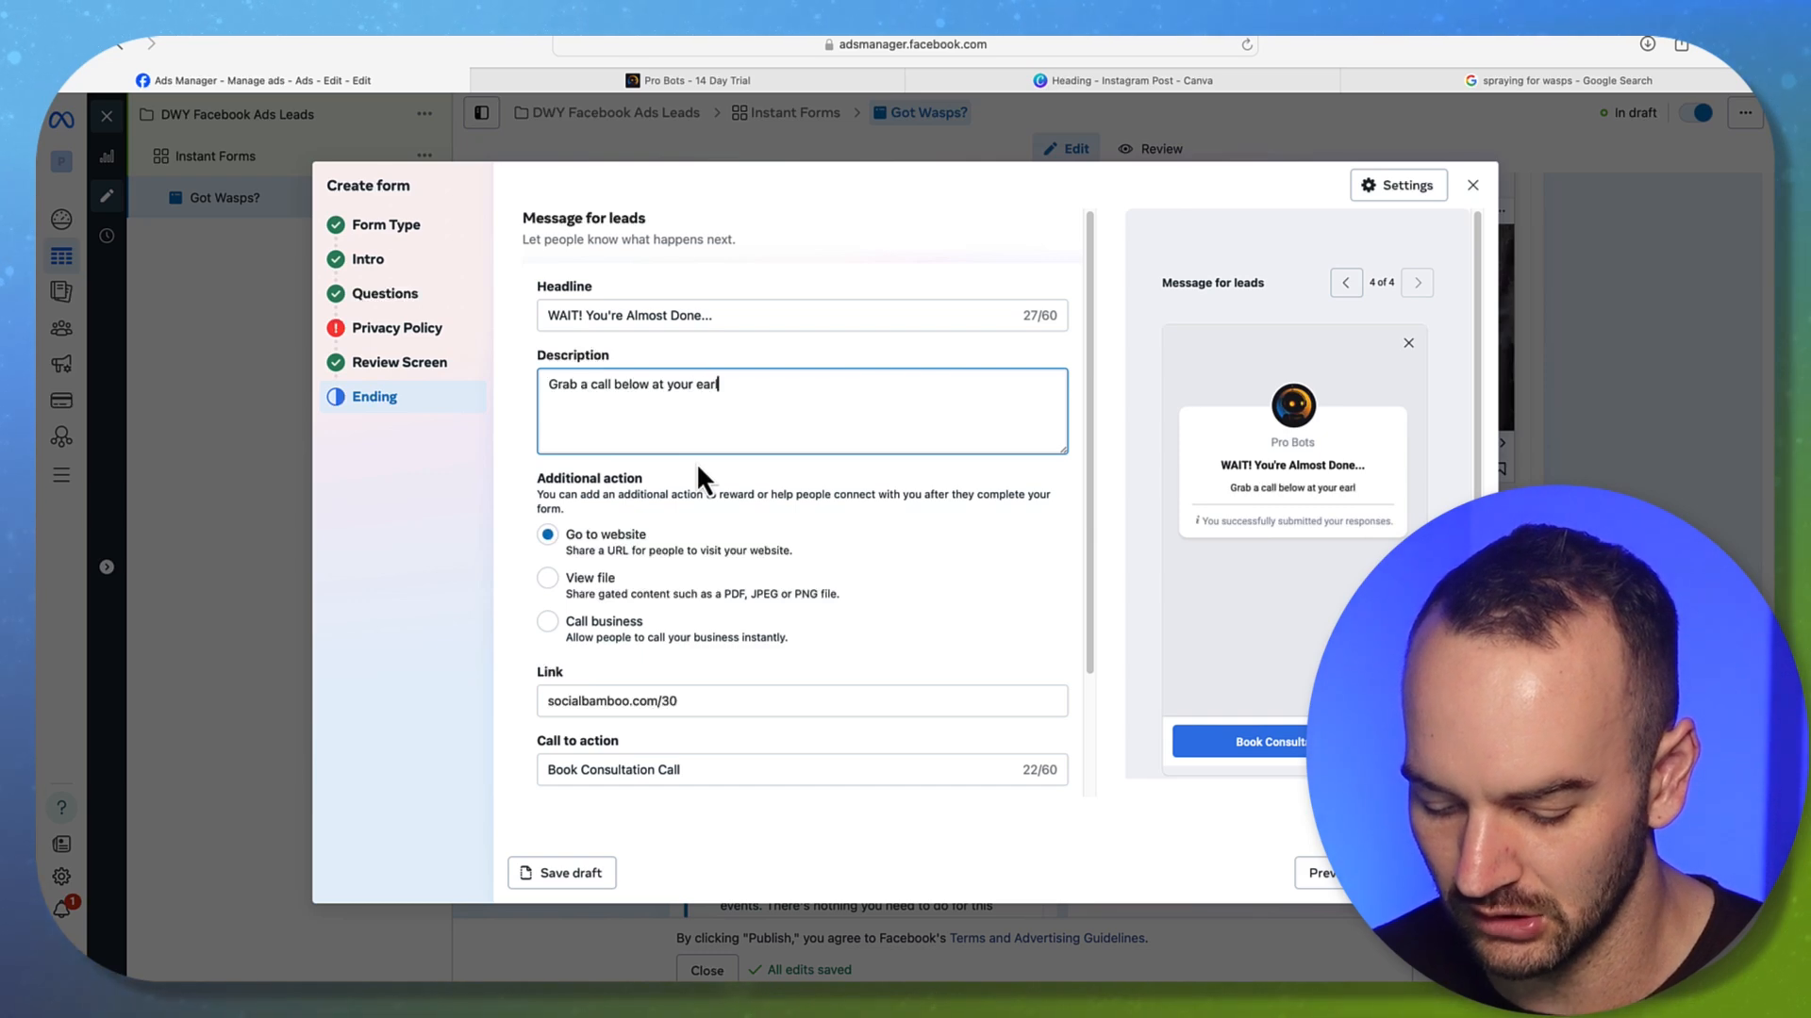
type("iest convenience.")
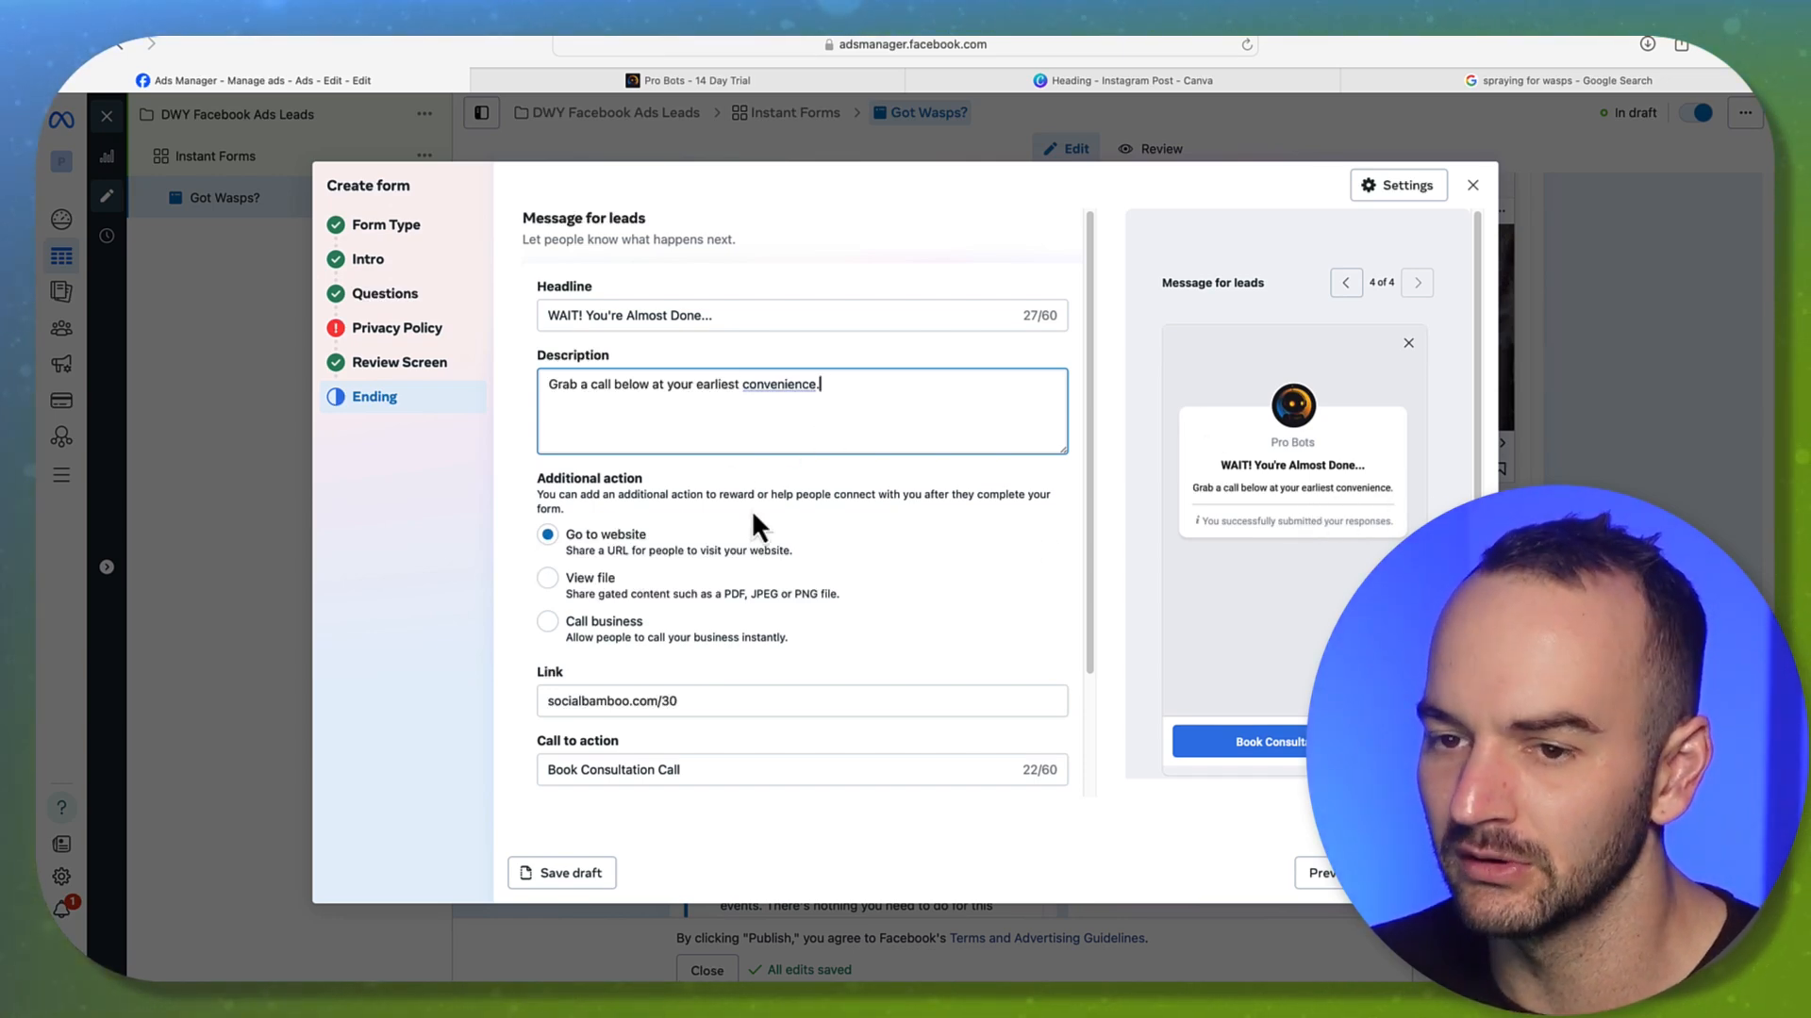
left_click(650, 386)
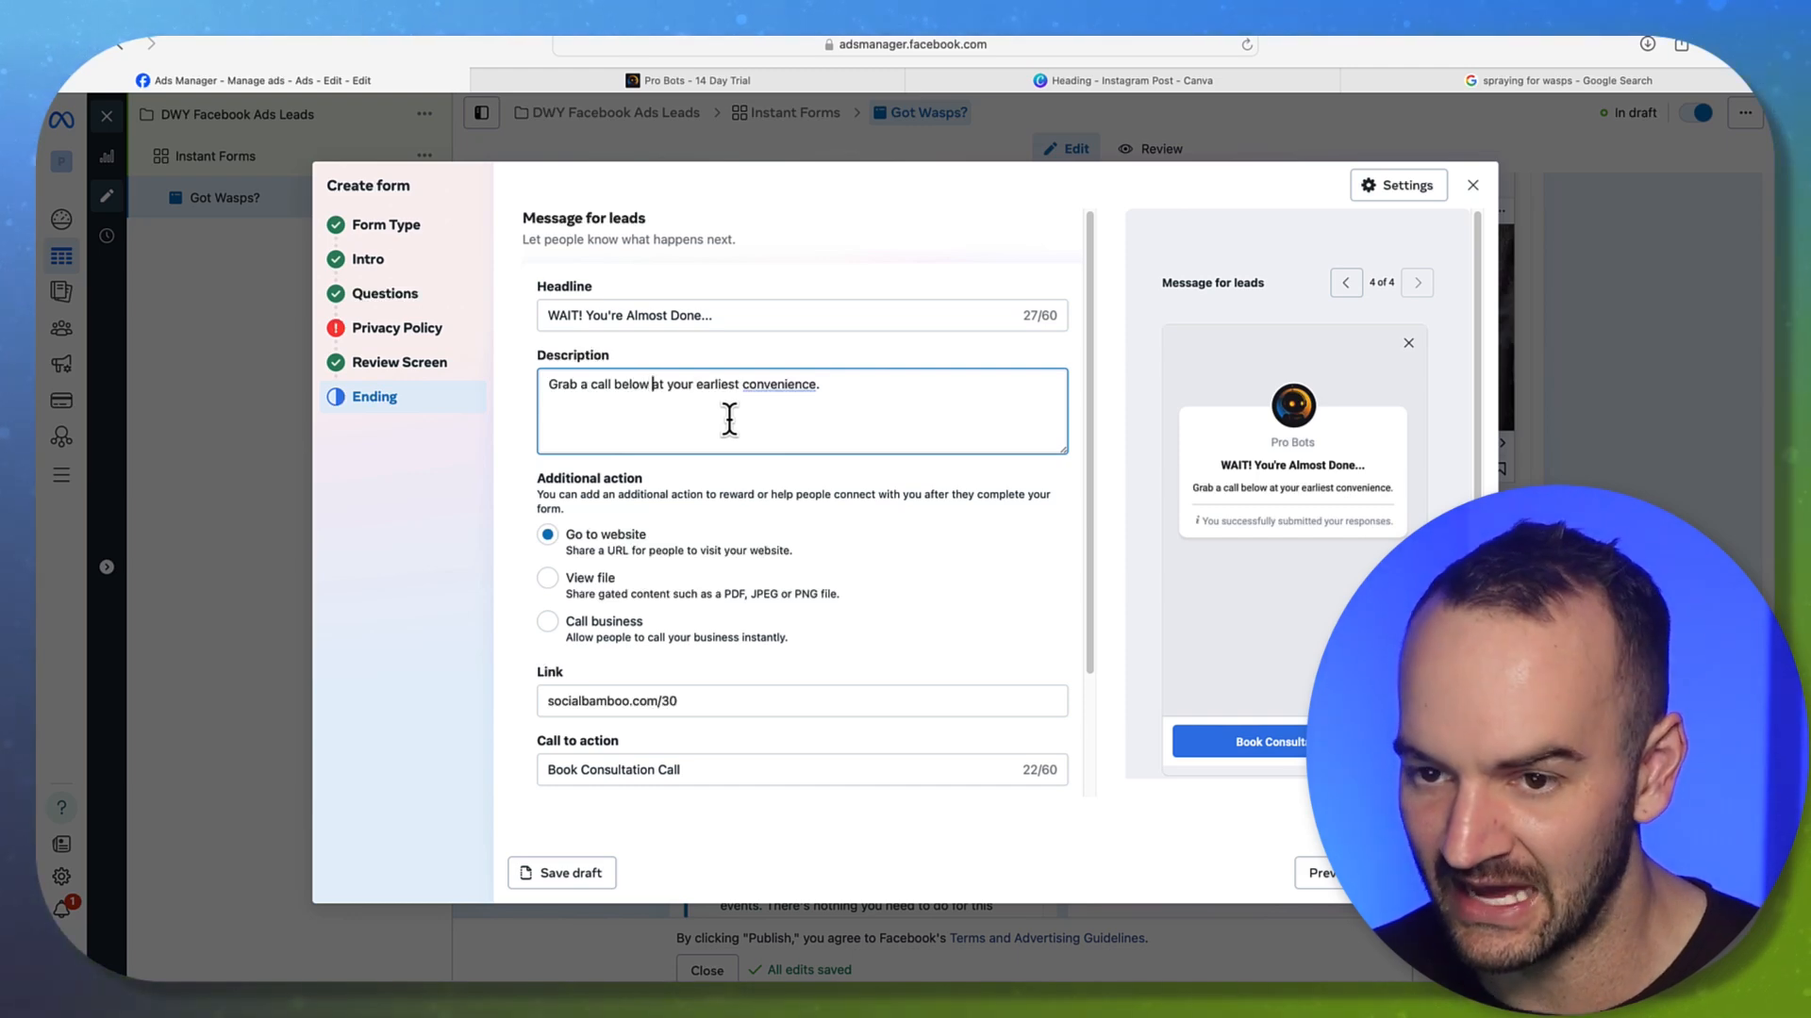
type("at the blue but")
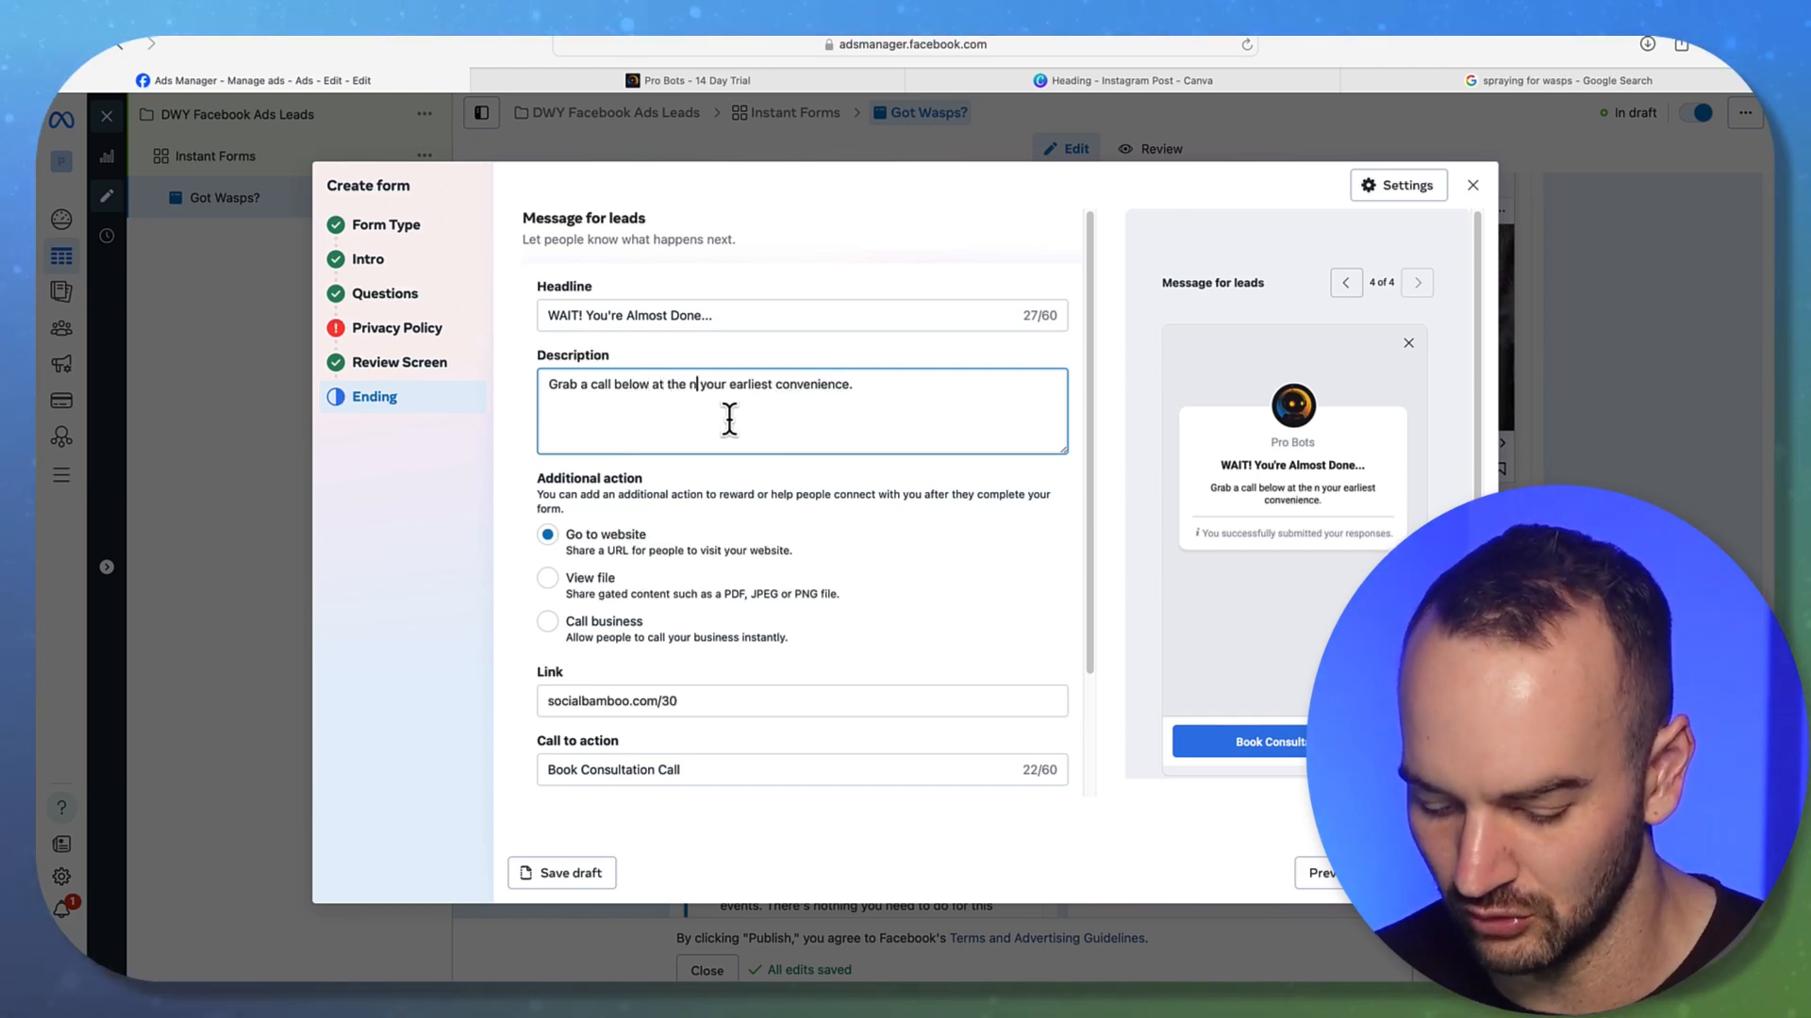
type("ton")
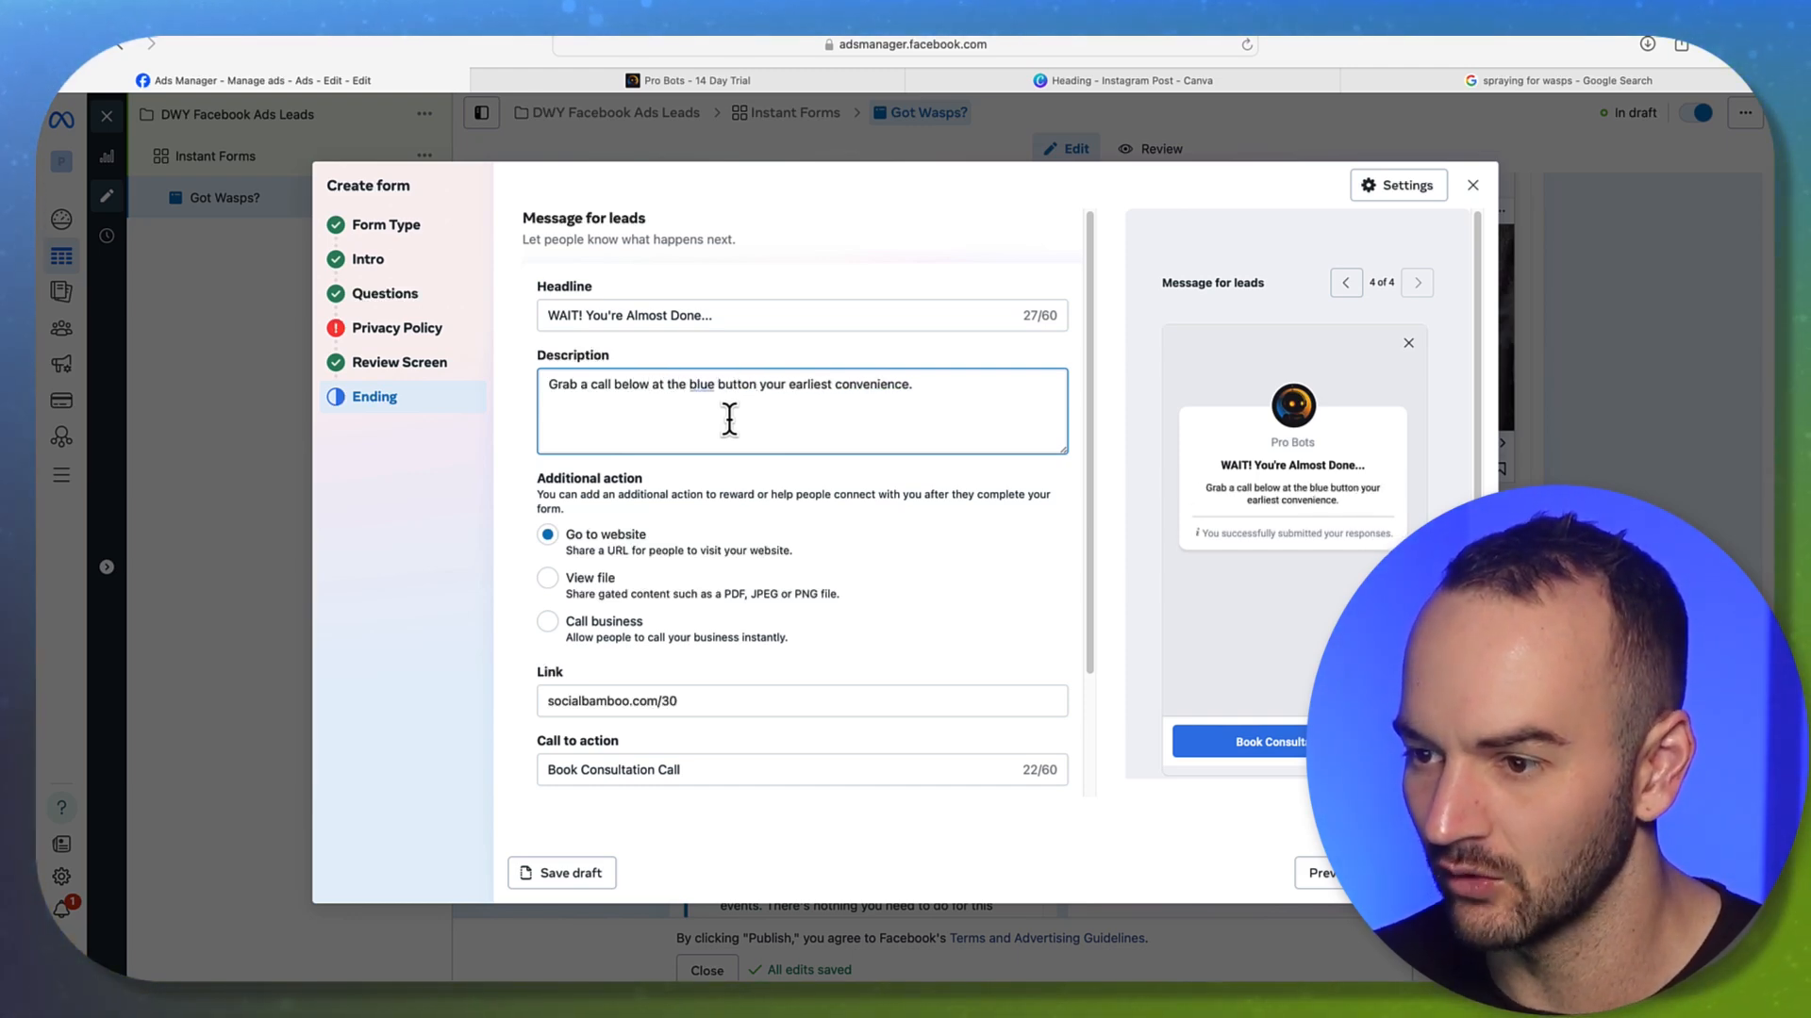
type(" at")
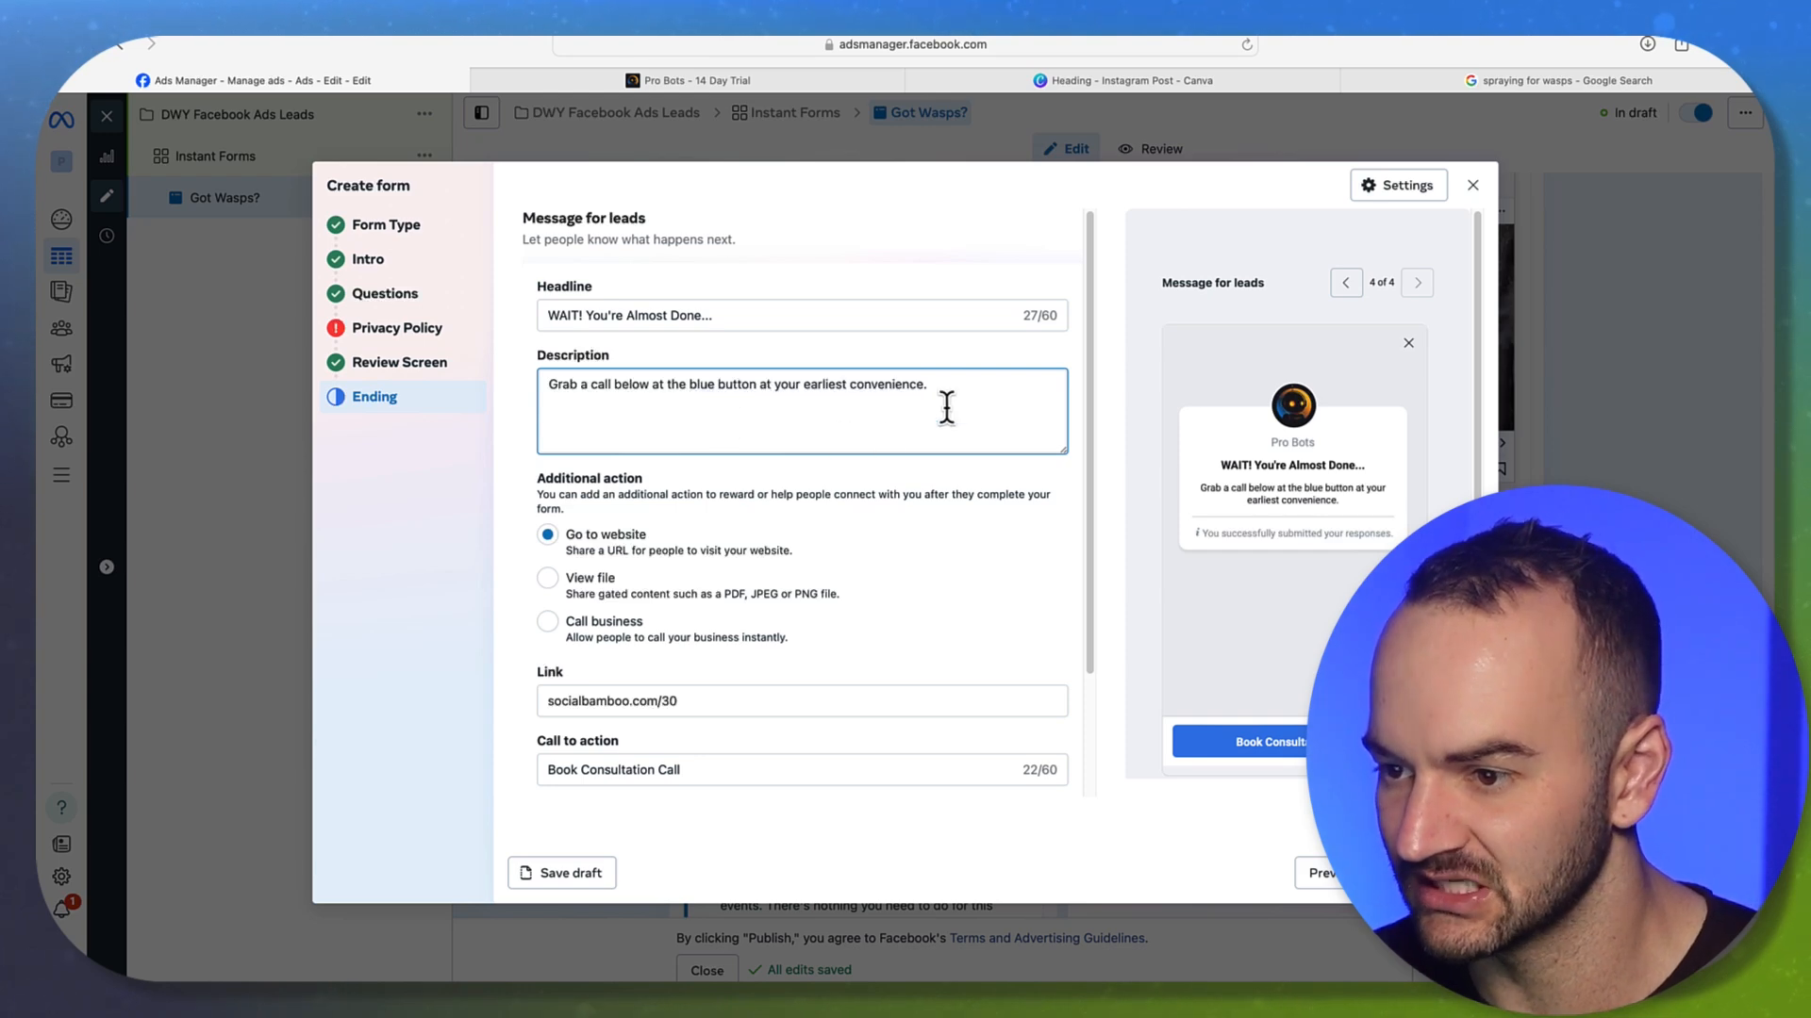
left_click(966, 398)
scroll(771, 613, "down", 3)
scroll(759, 594, "up", 3)
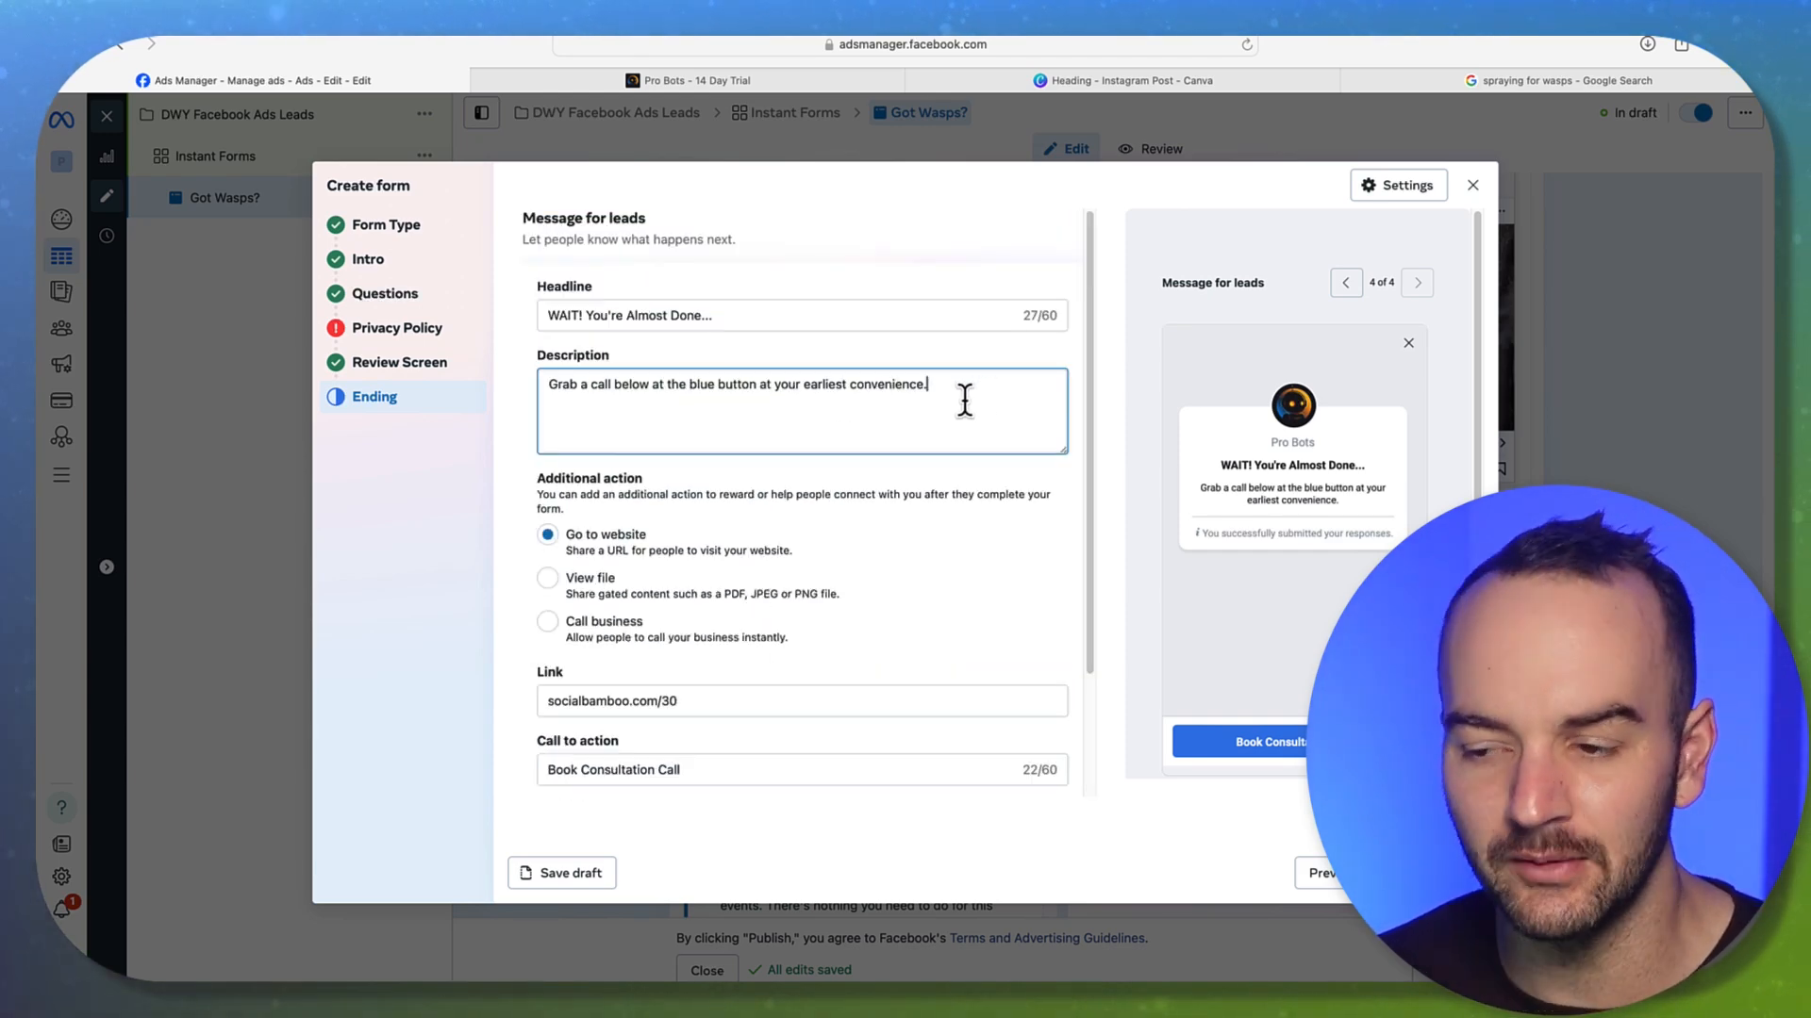
double_click(720, 384)
triple_click(720, 384)
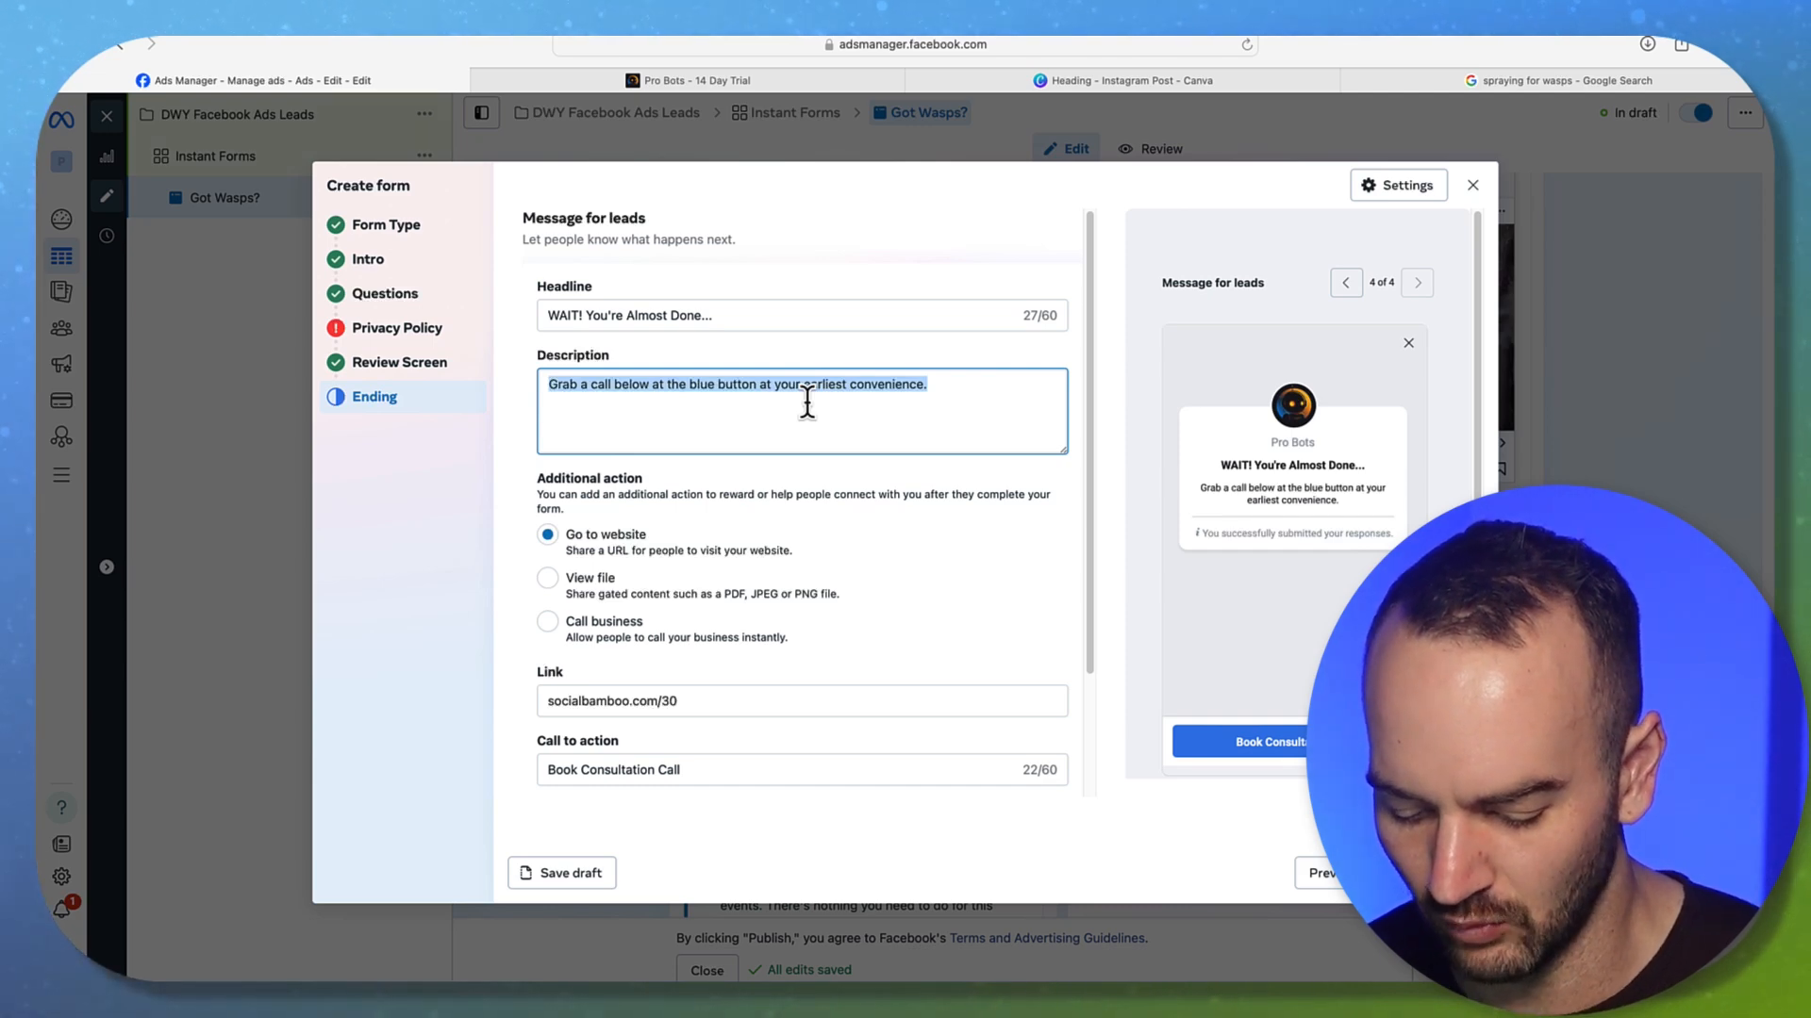
type("We'll call y")
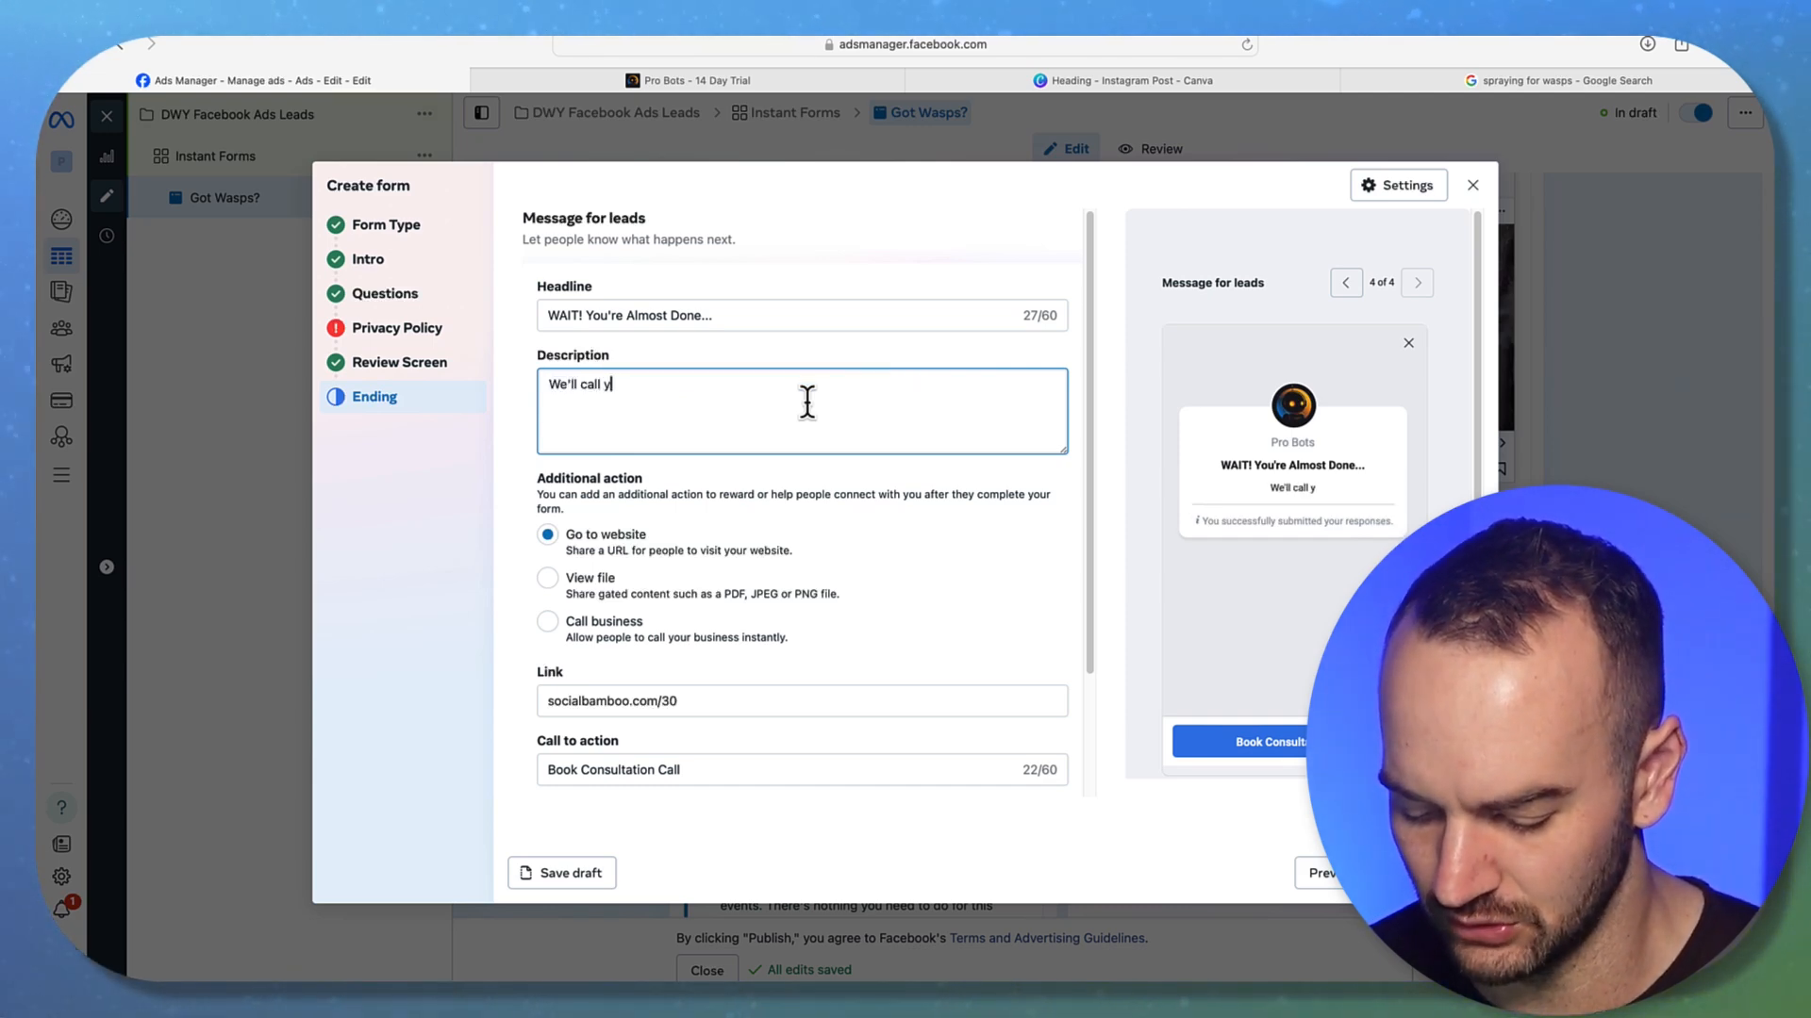
type("ou soon or you")
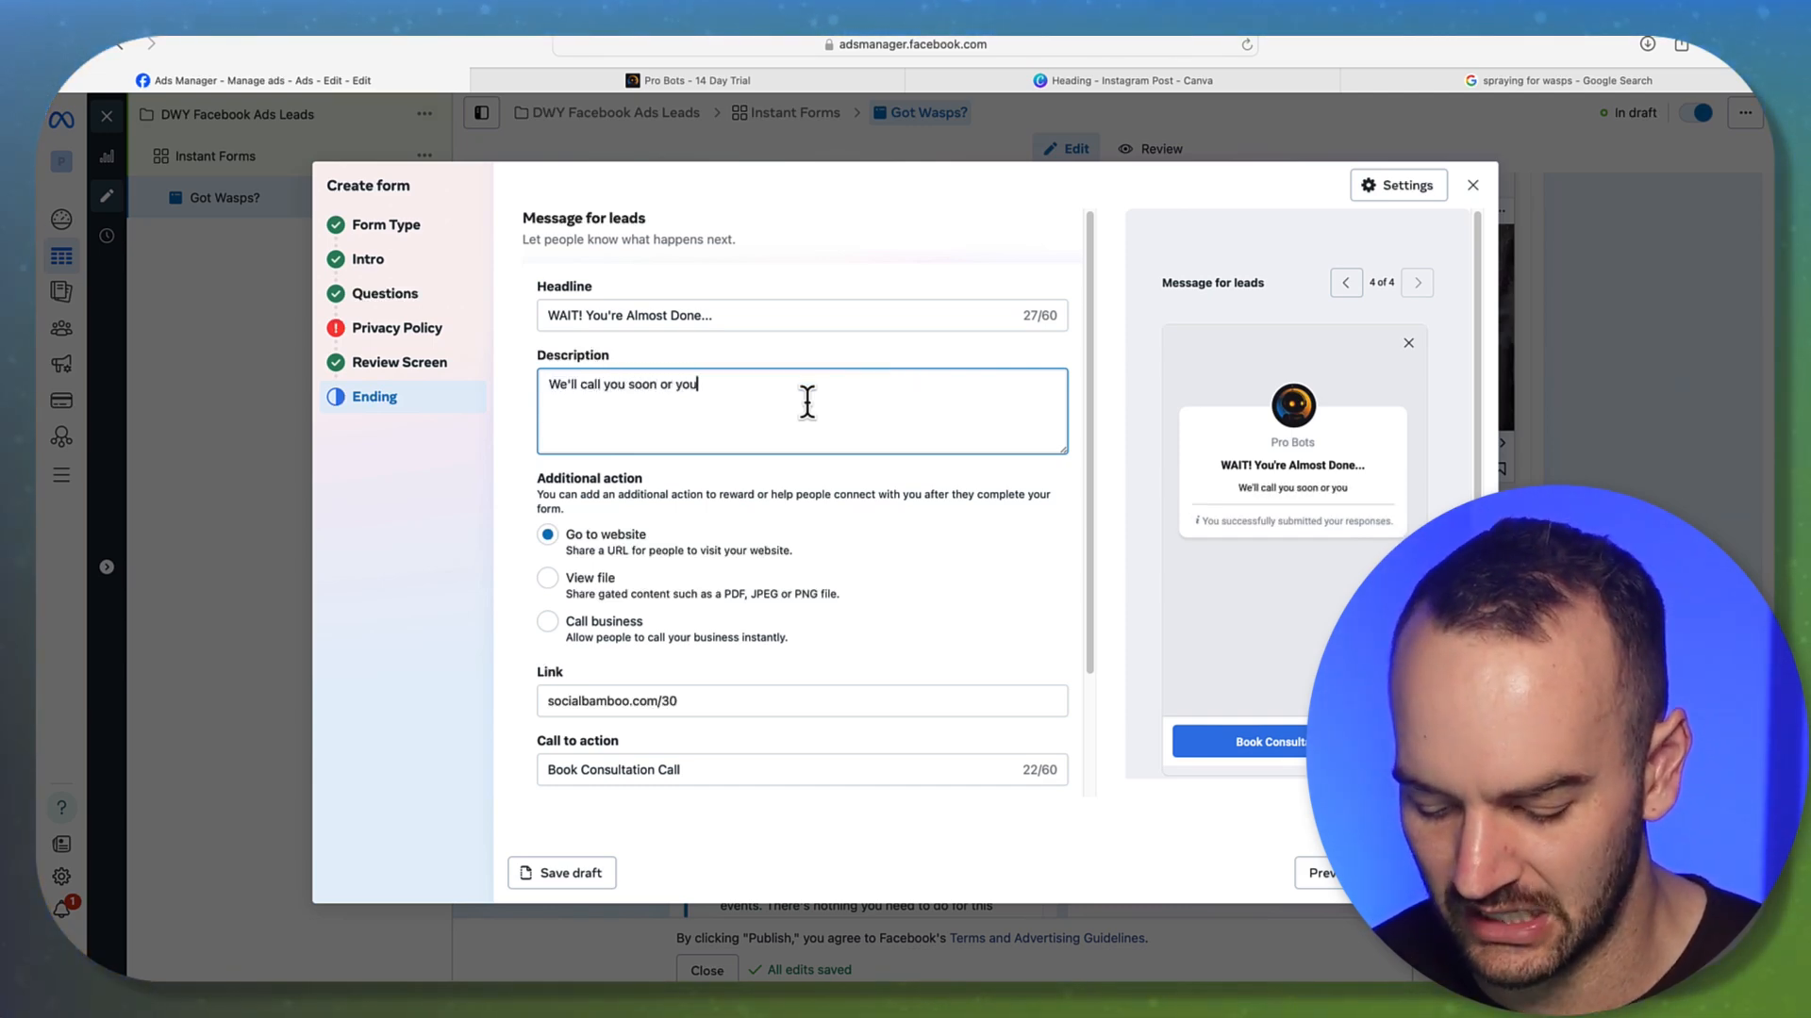
type(" can call us now to")
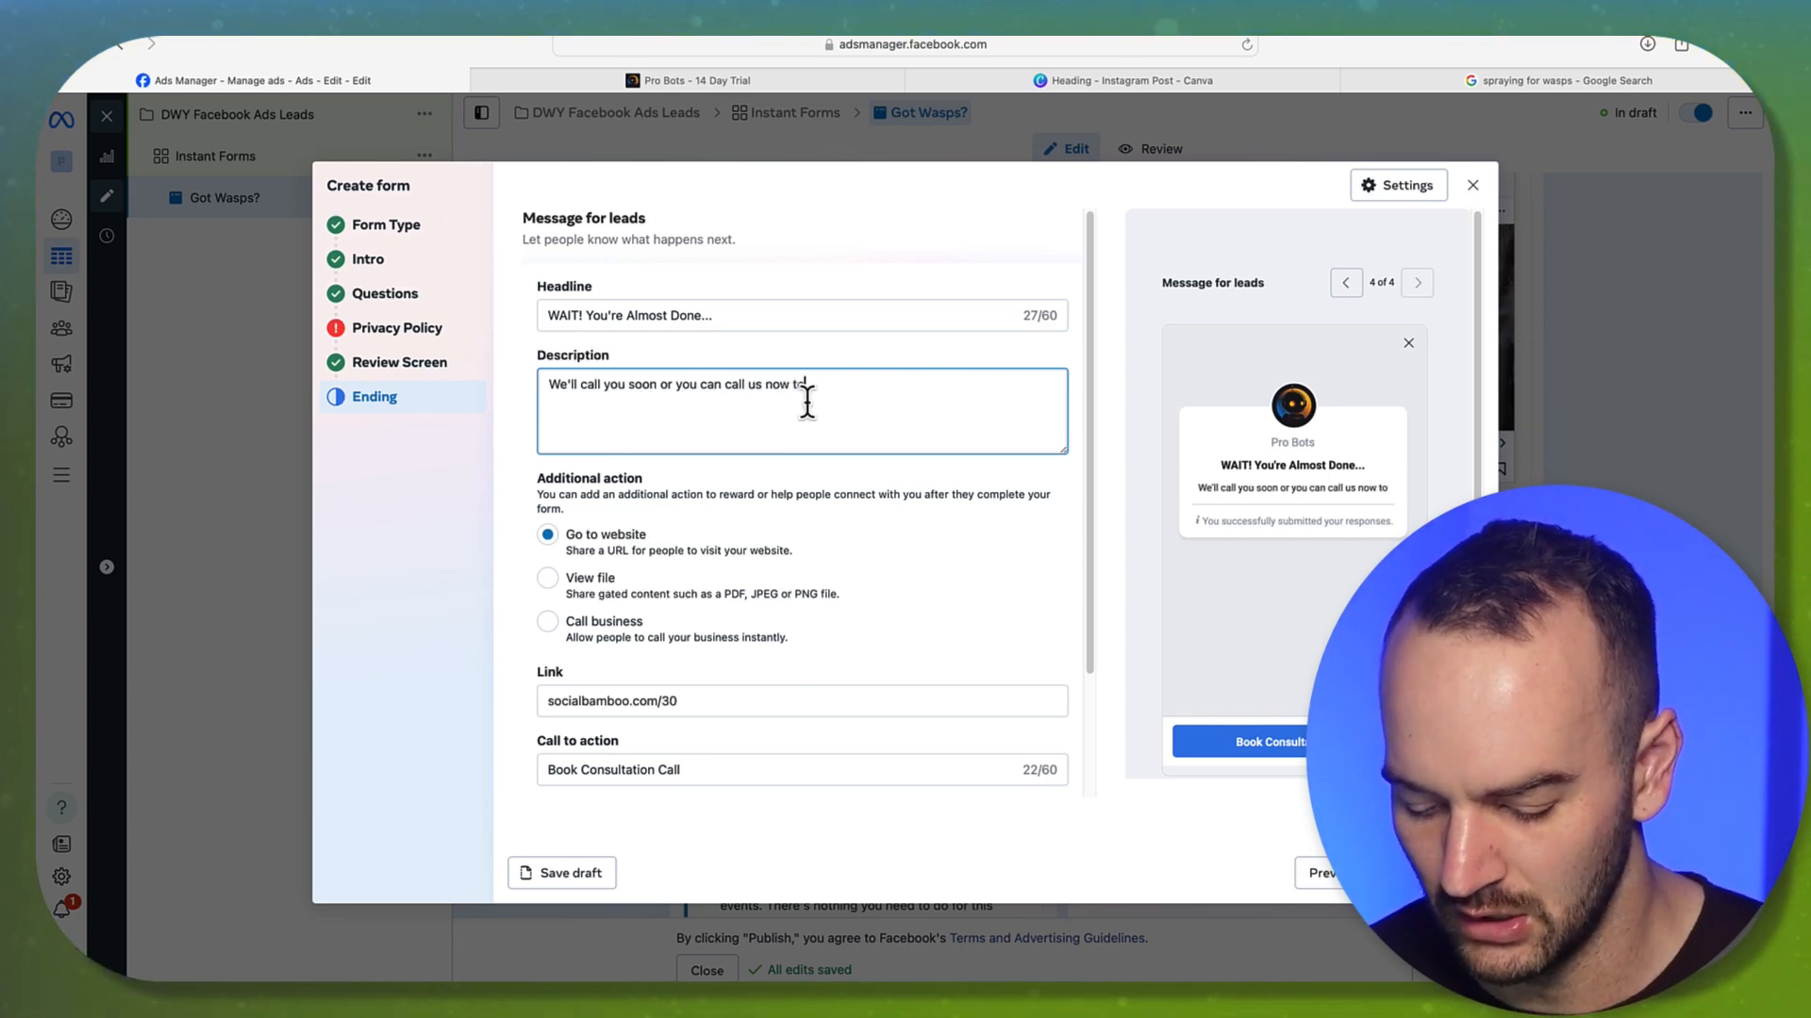
type(" jump to the")
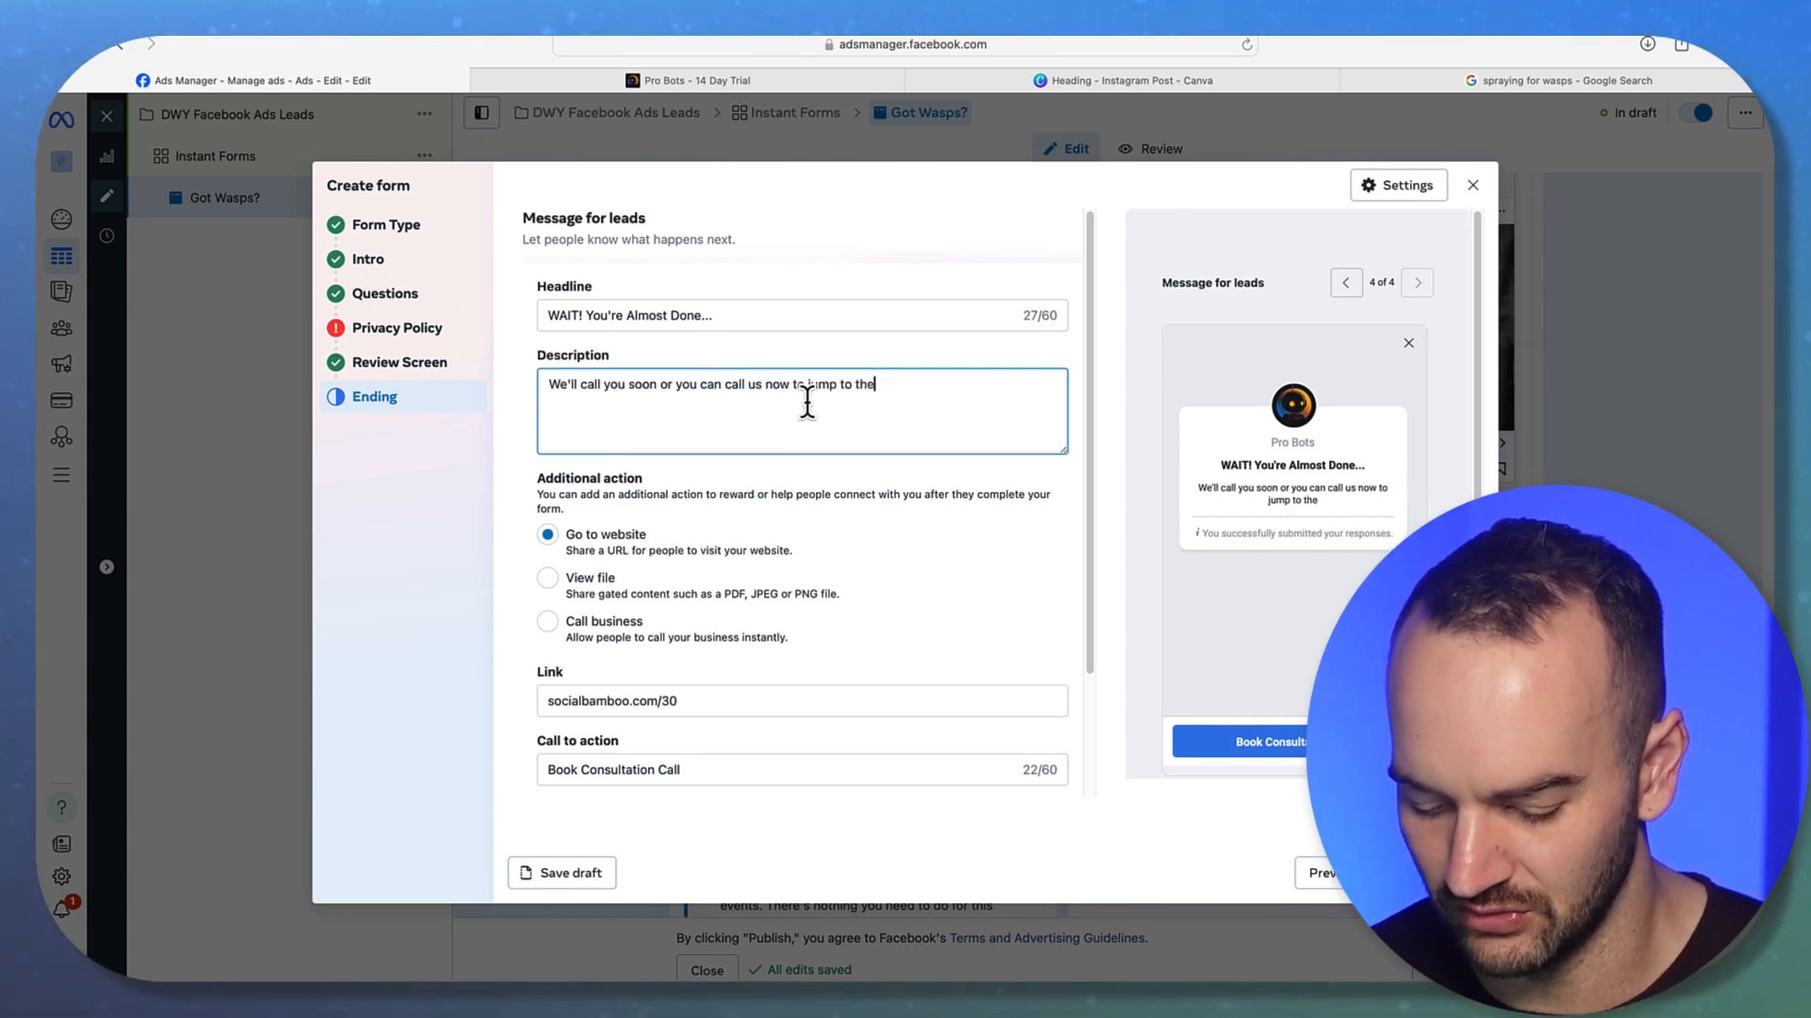
type(" front of the line")
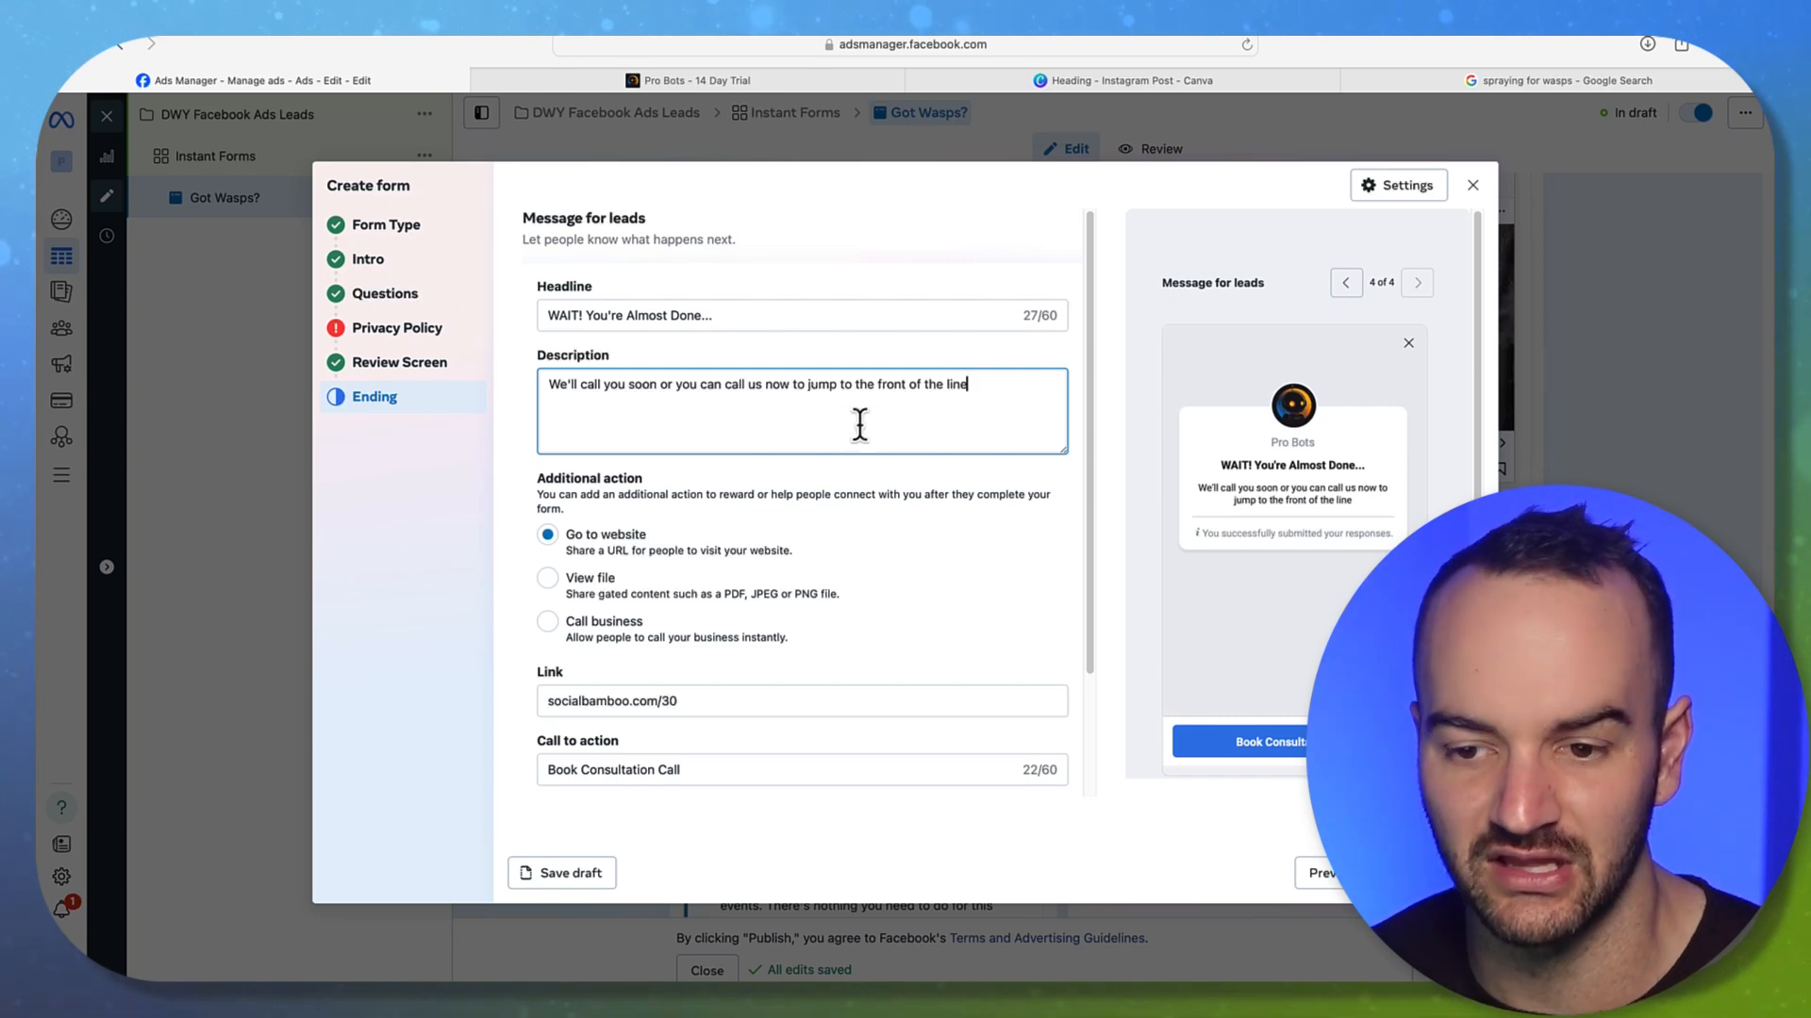
Change the extra action to Call business, then close the lead form editor
scroll(676, 714, "down", 3)
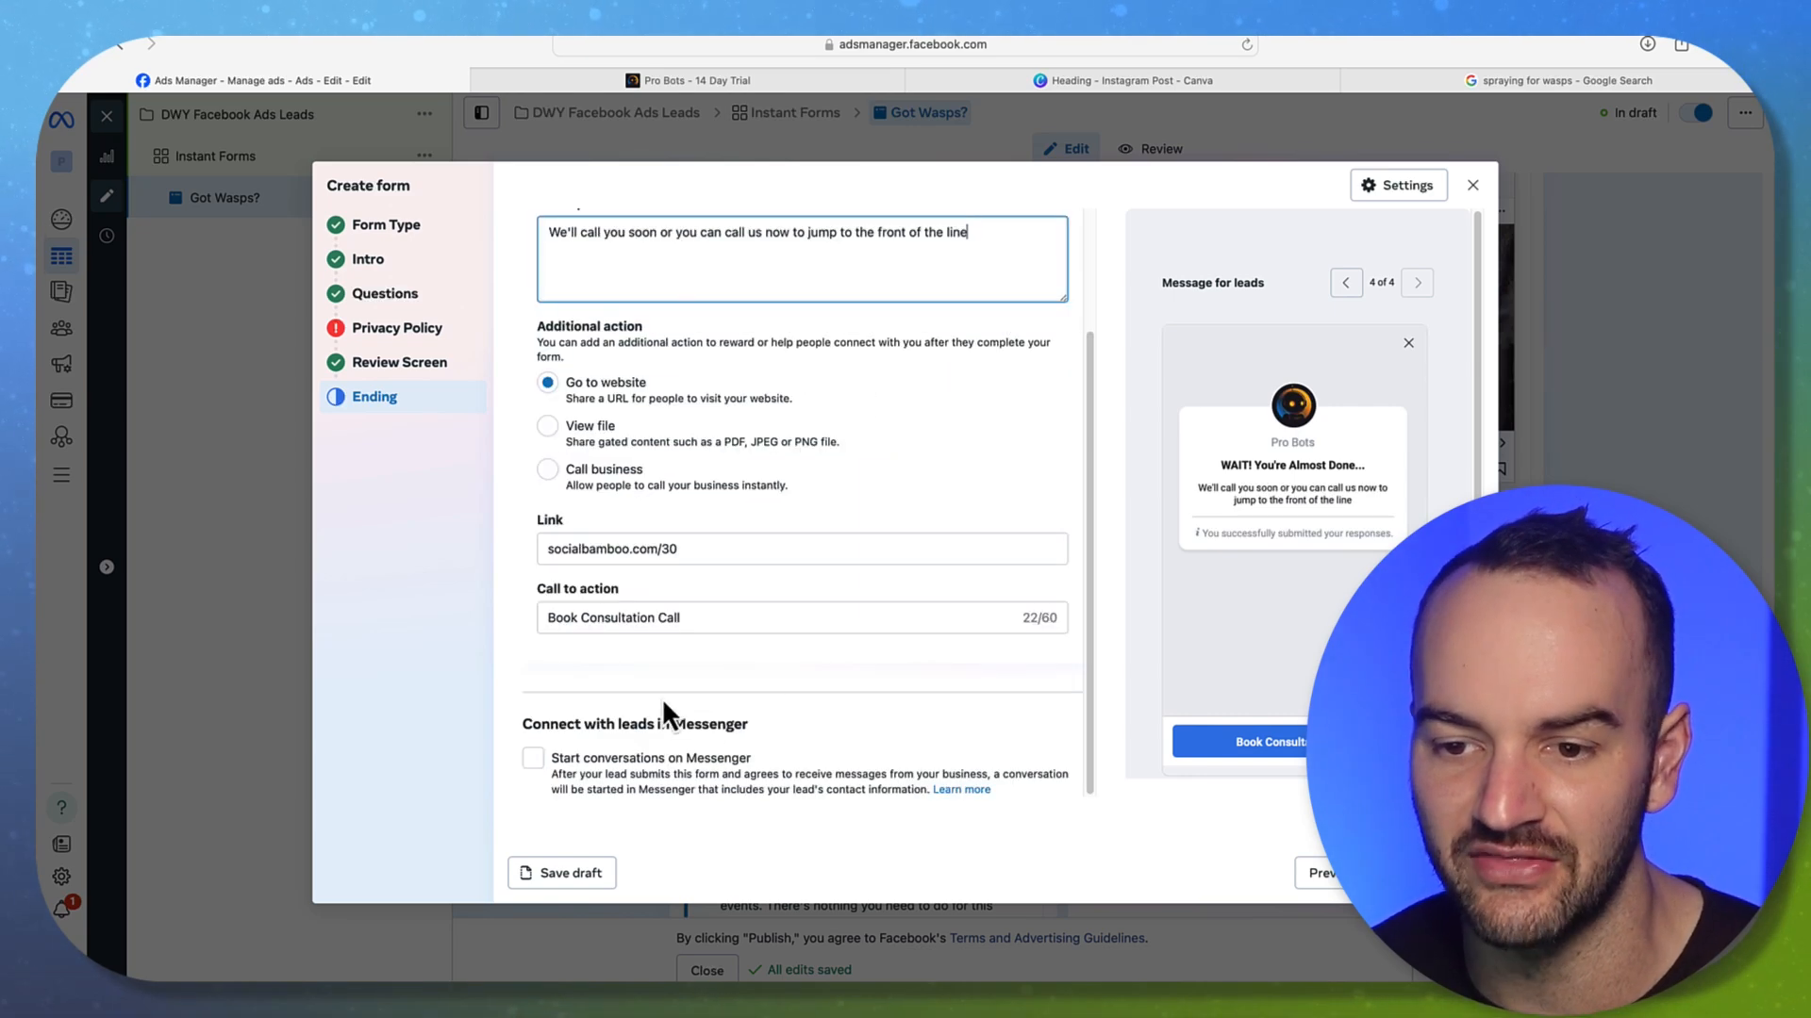
left_click(549, 469)
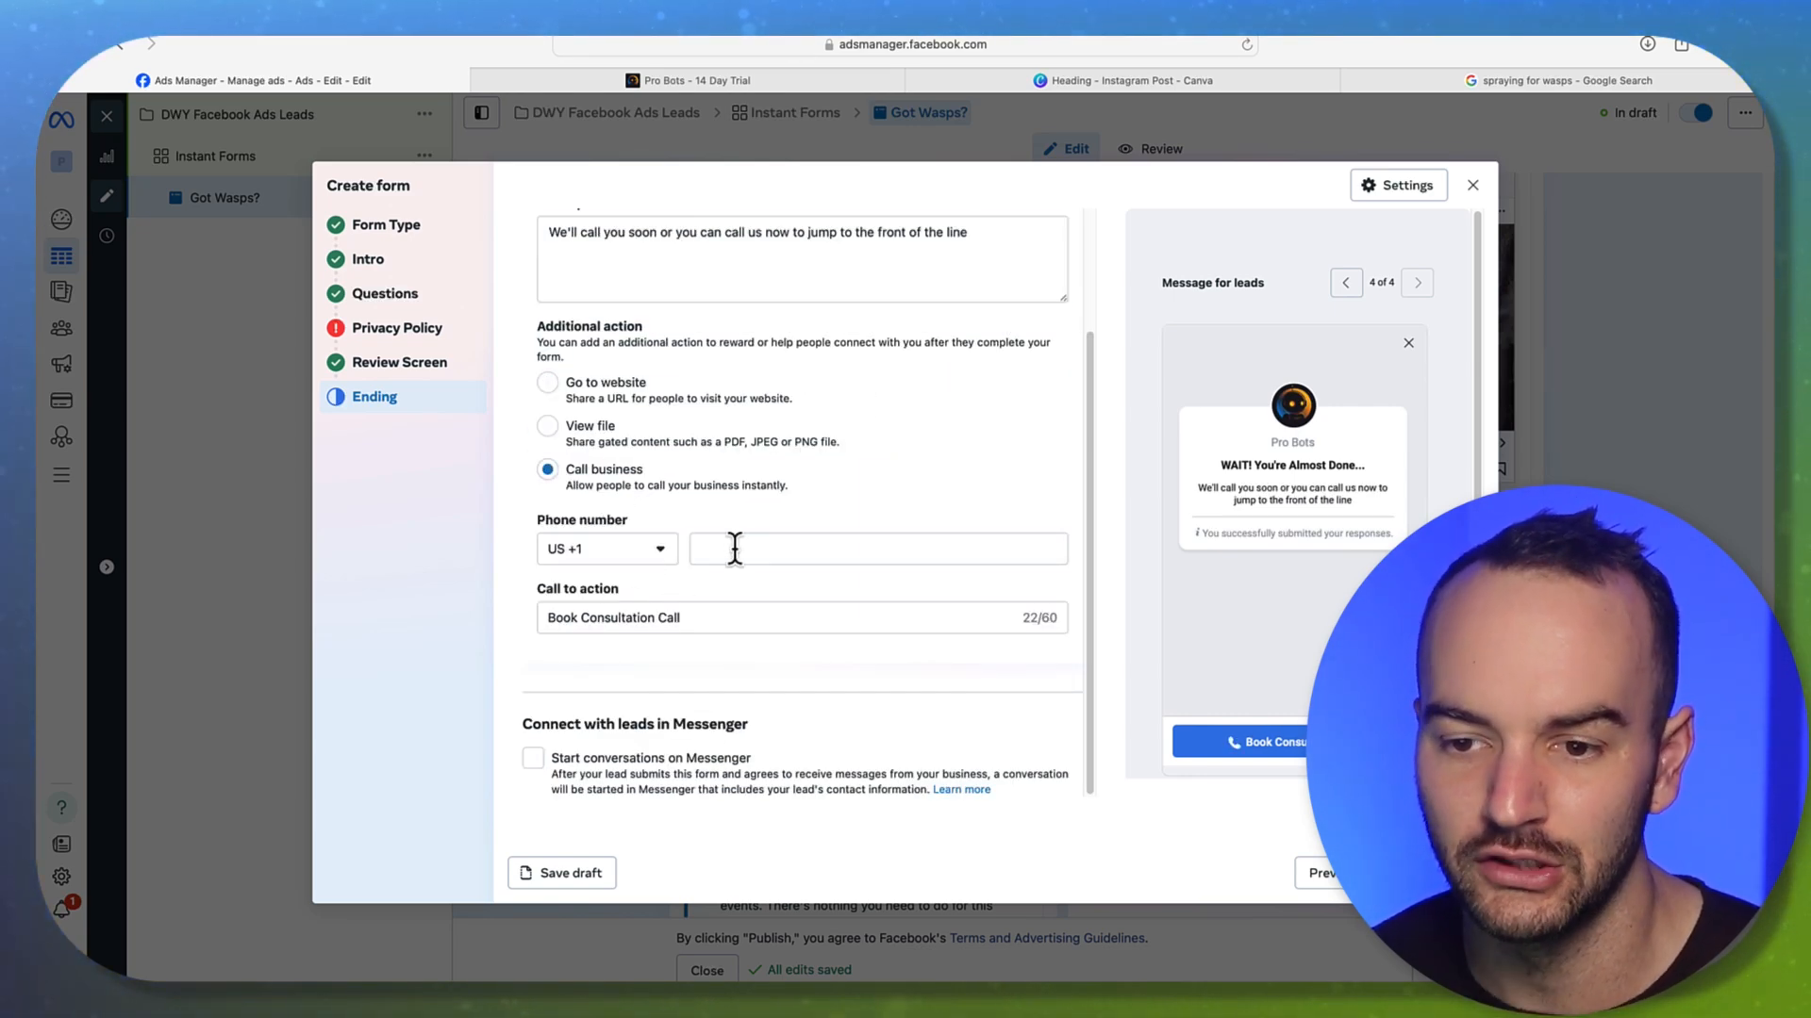
left_click(731, 550)
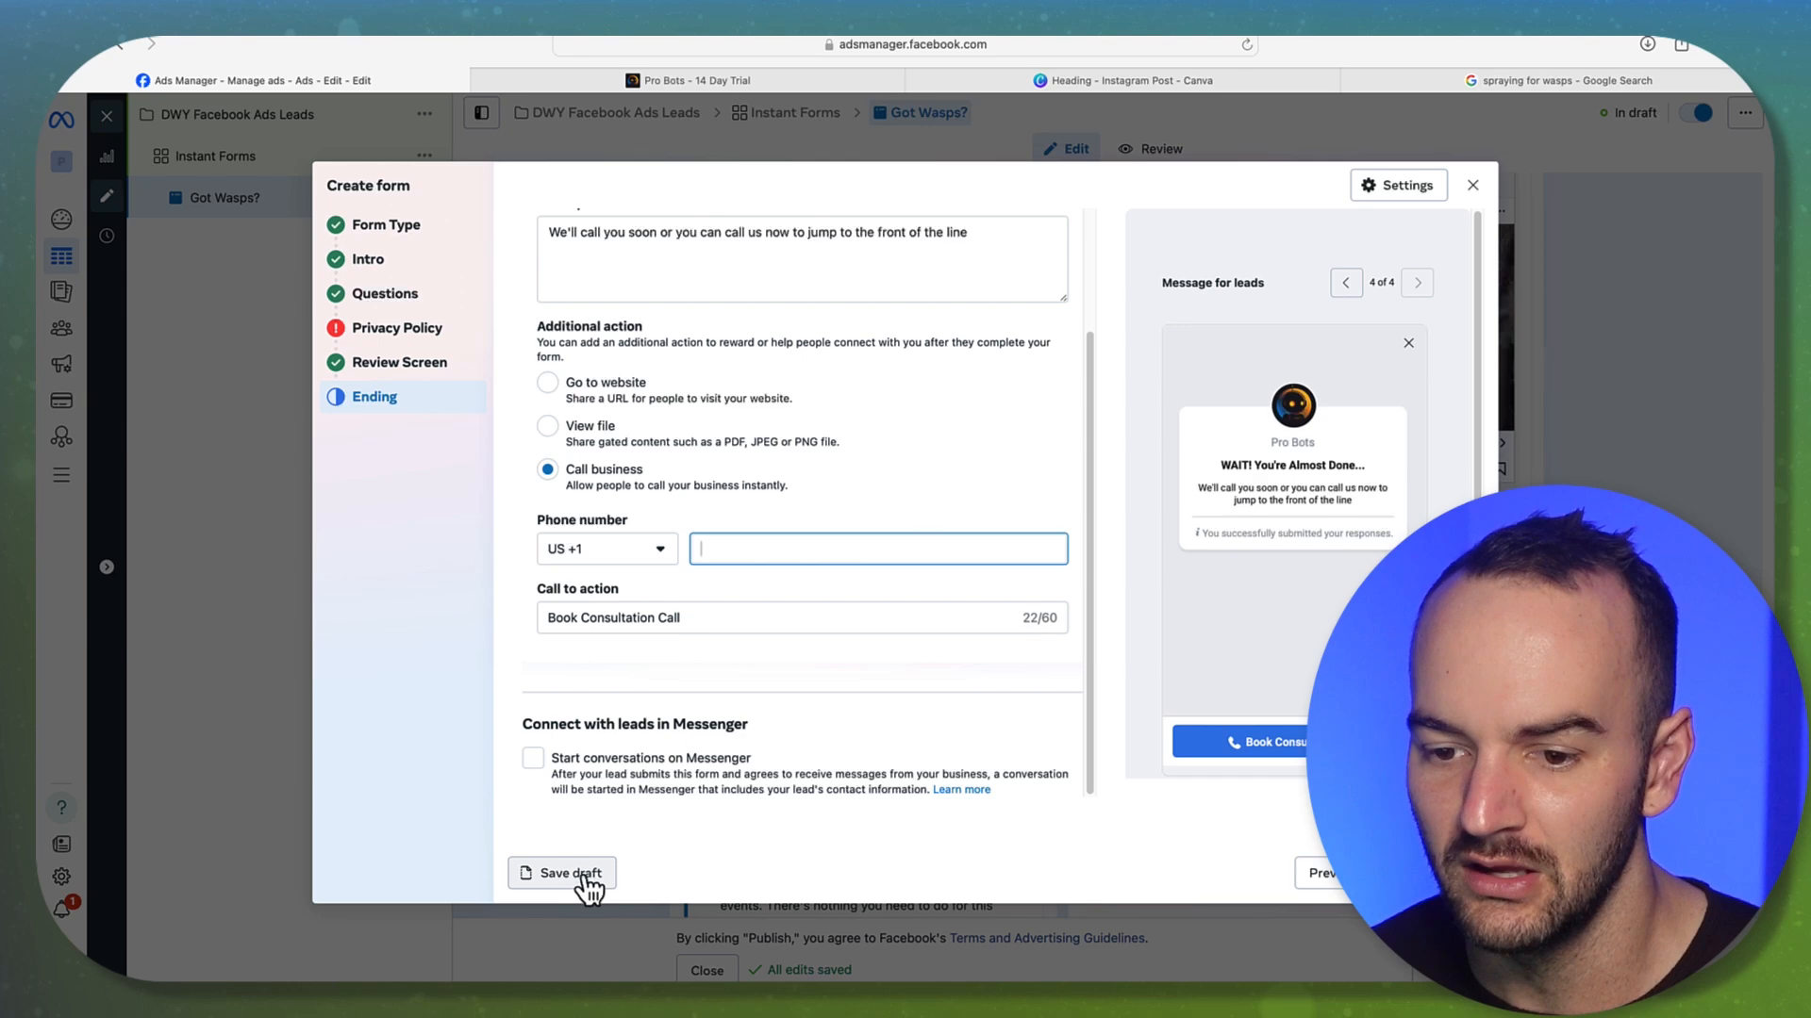
left_click(1472, 186)
Confirm discarding the lead form to return to the Got Wasps? ad editor
left_click(1092, 447)
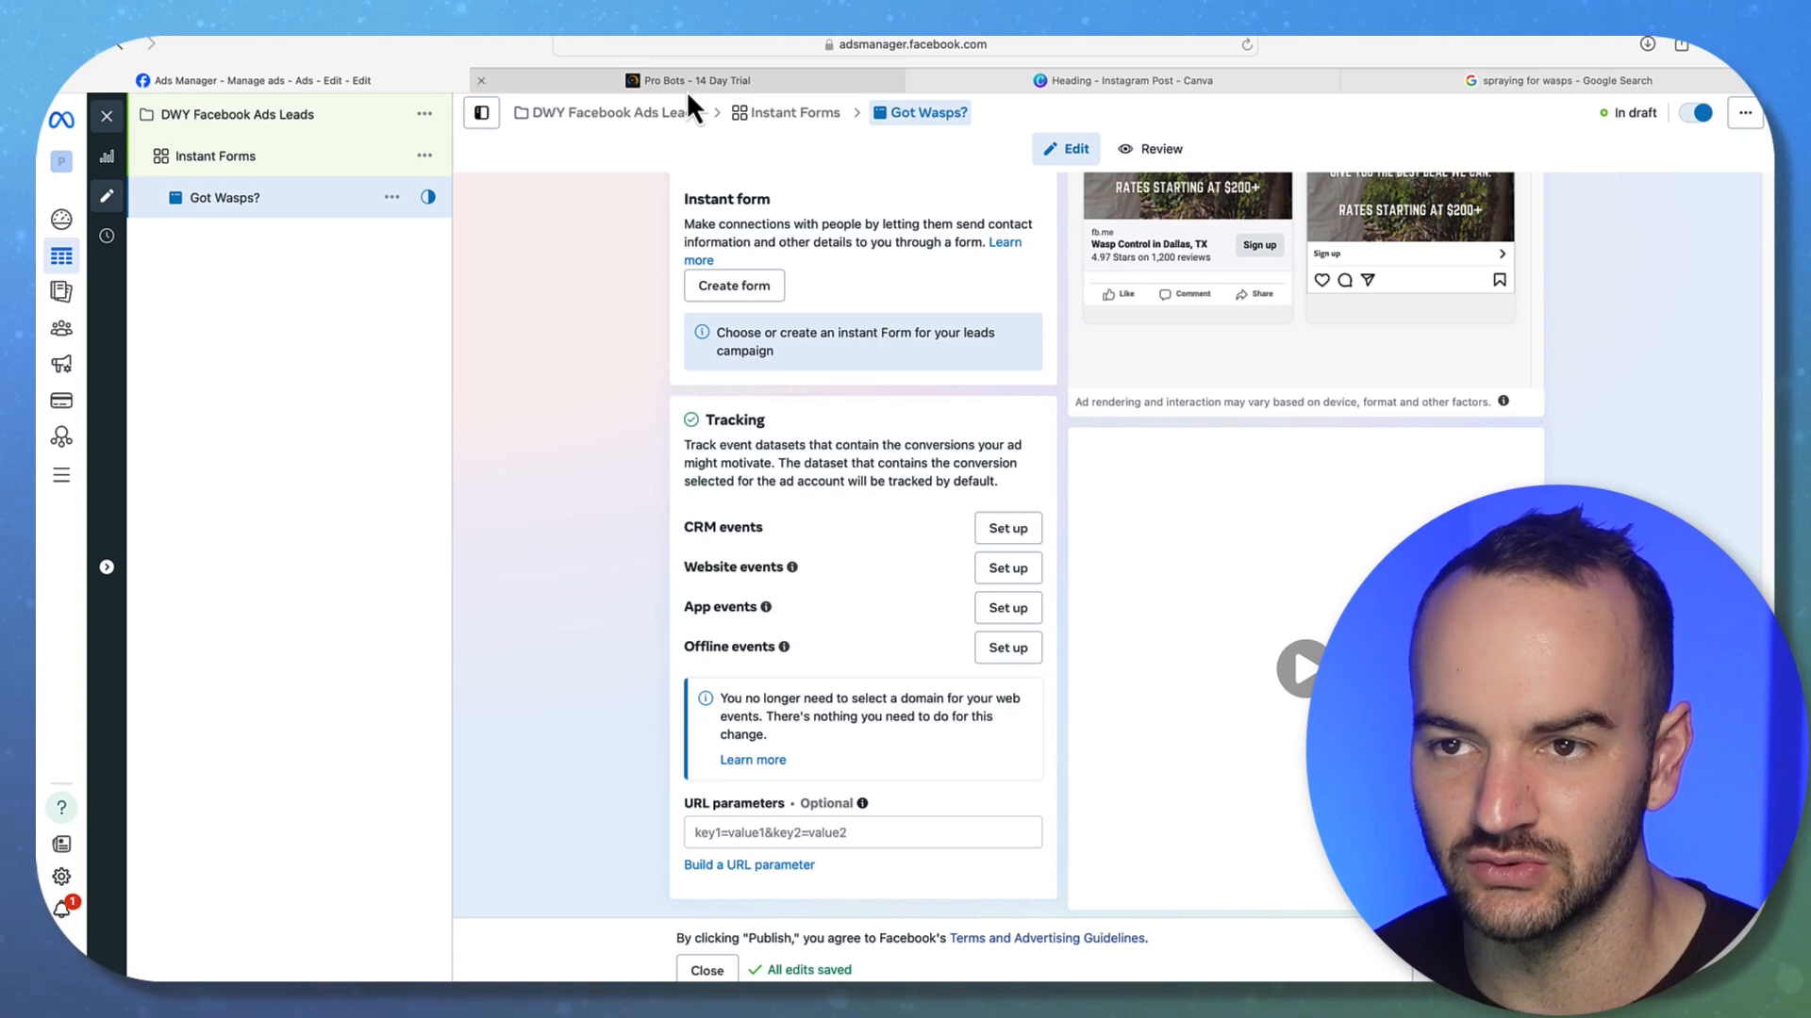
scroll(566, 429, "up", 6)
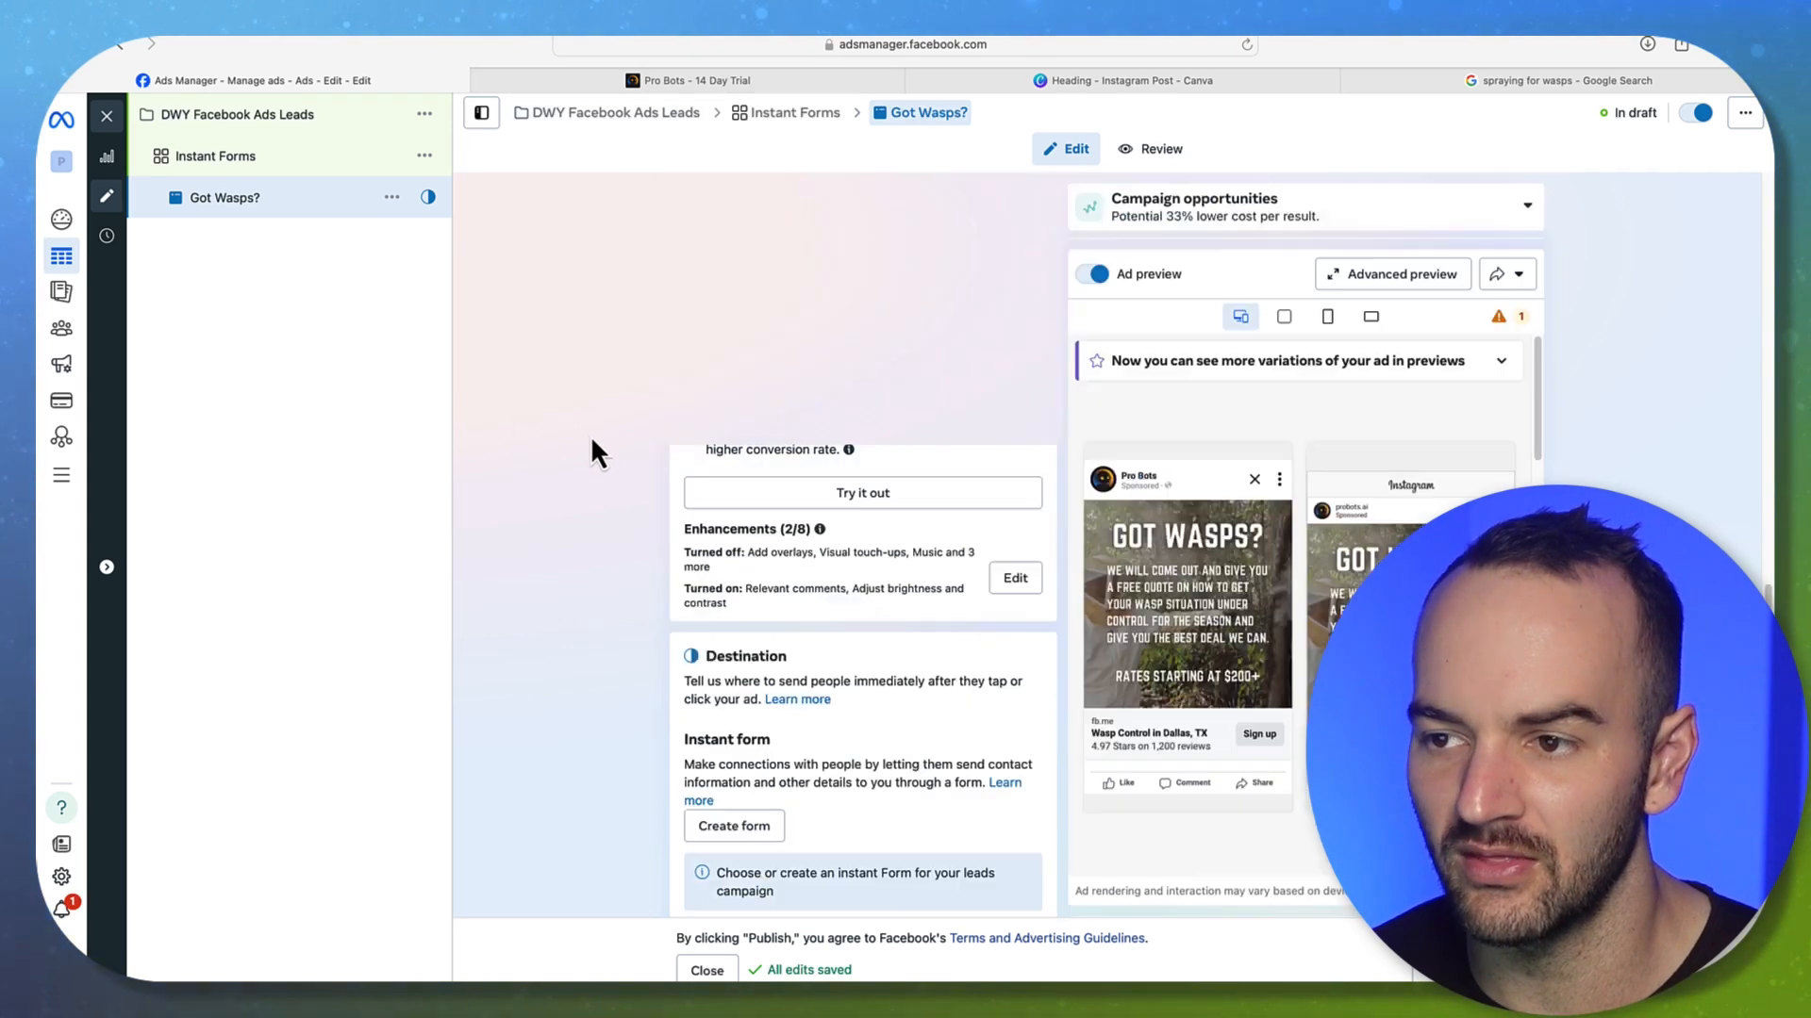
scroll(591, 420, "up", 6)
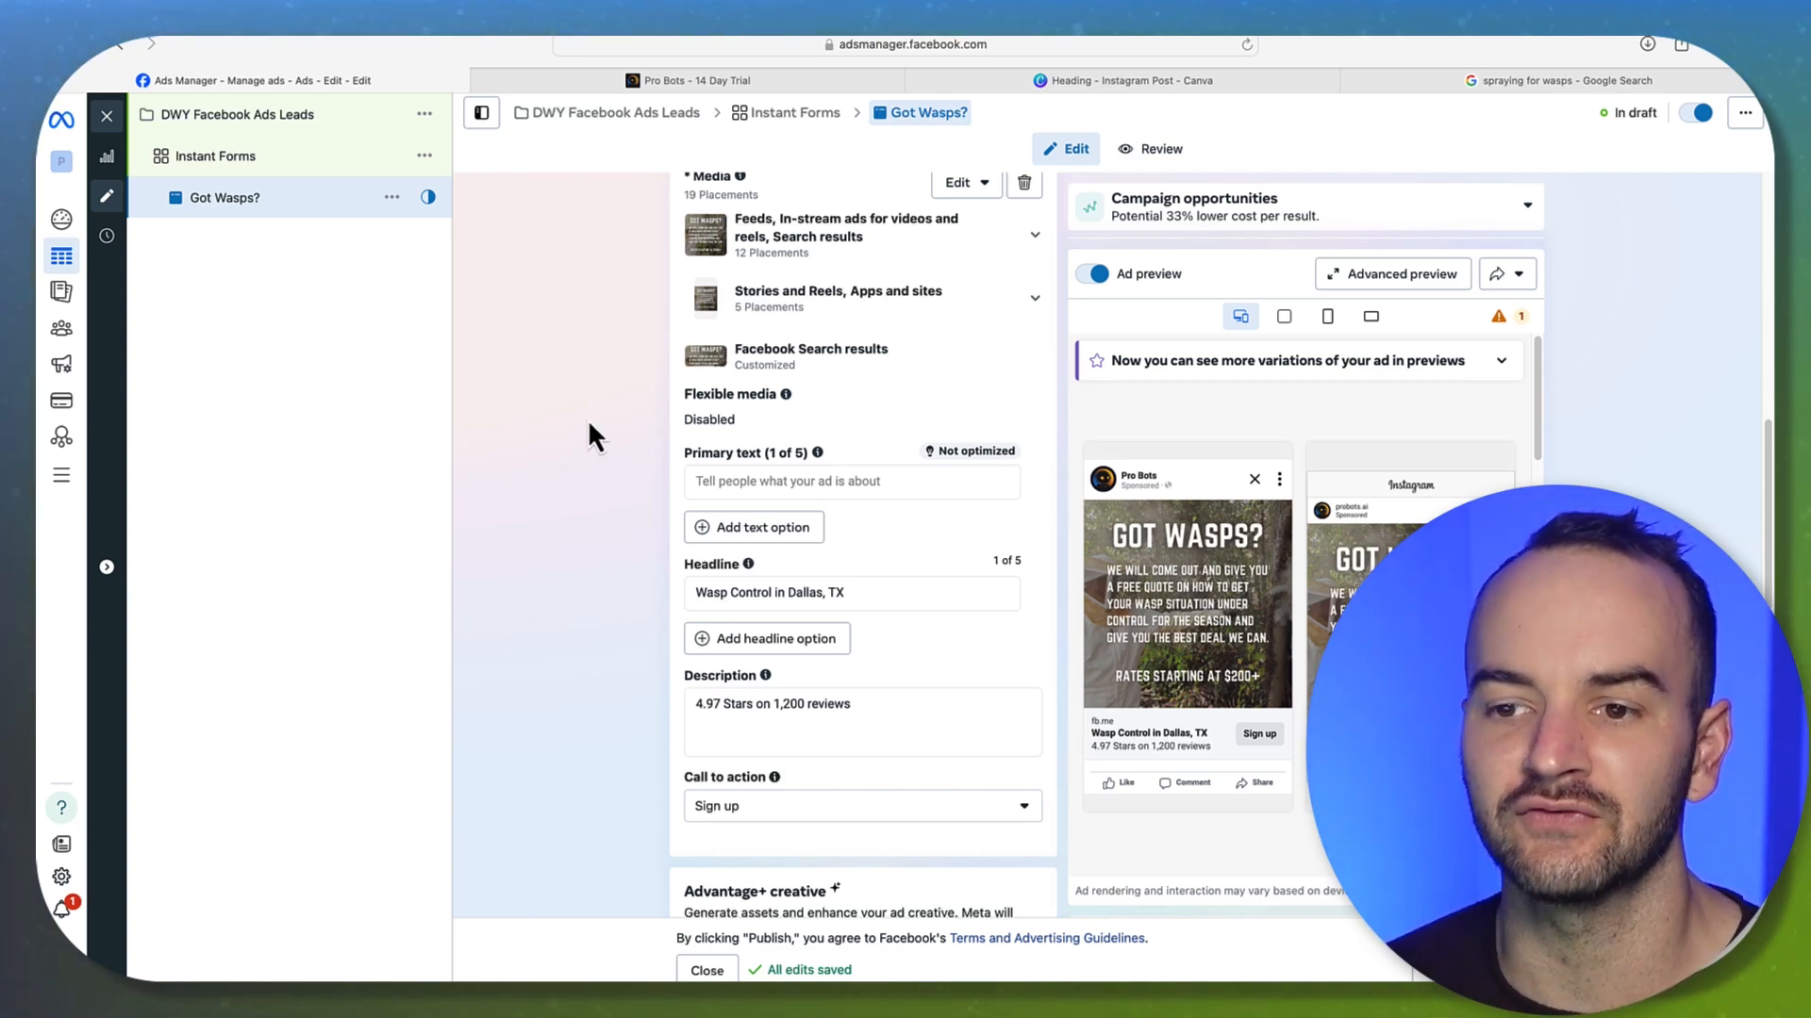
Review the ad's primary text and description, then exit to the Ads table
left_click(736, 486)
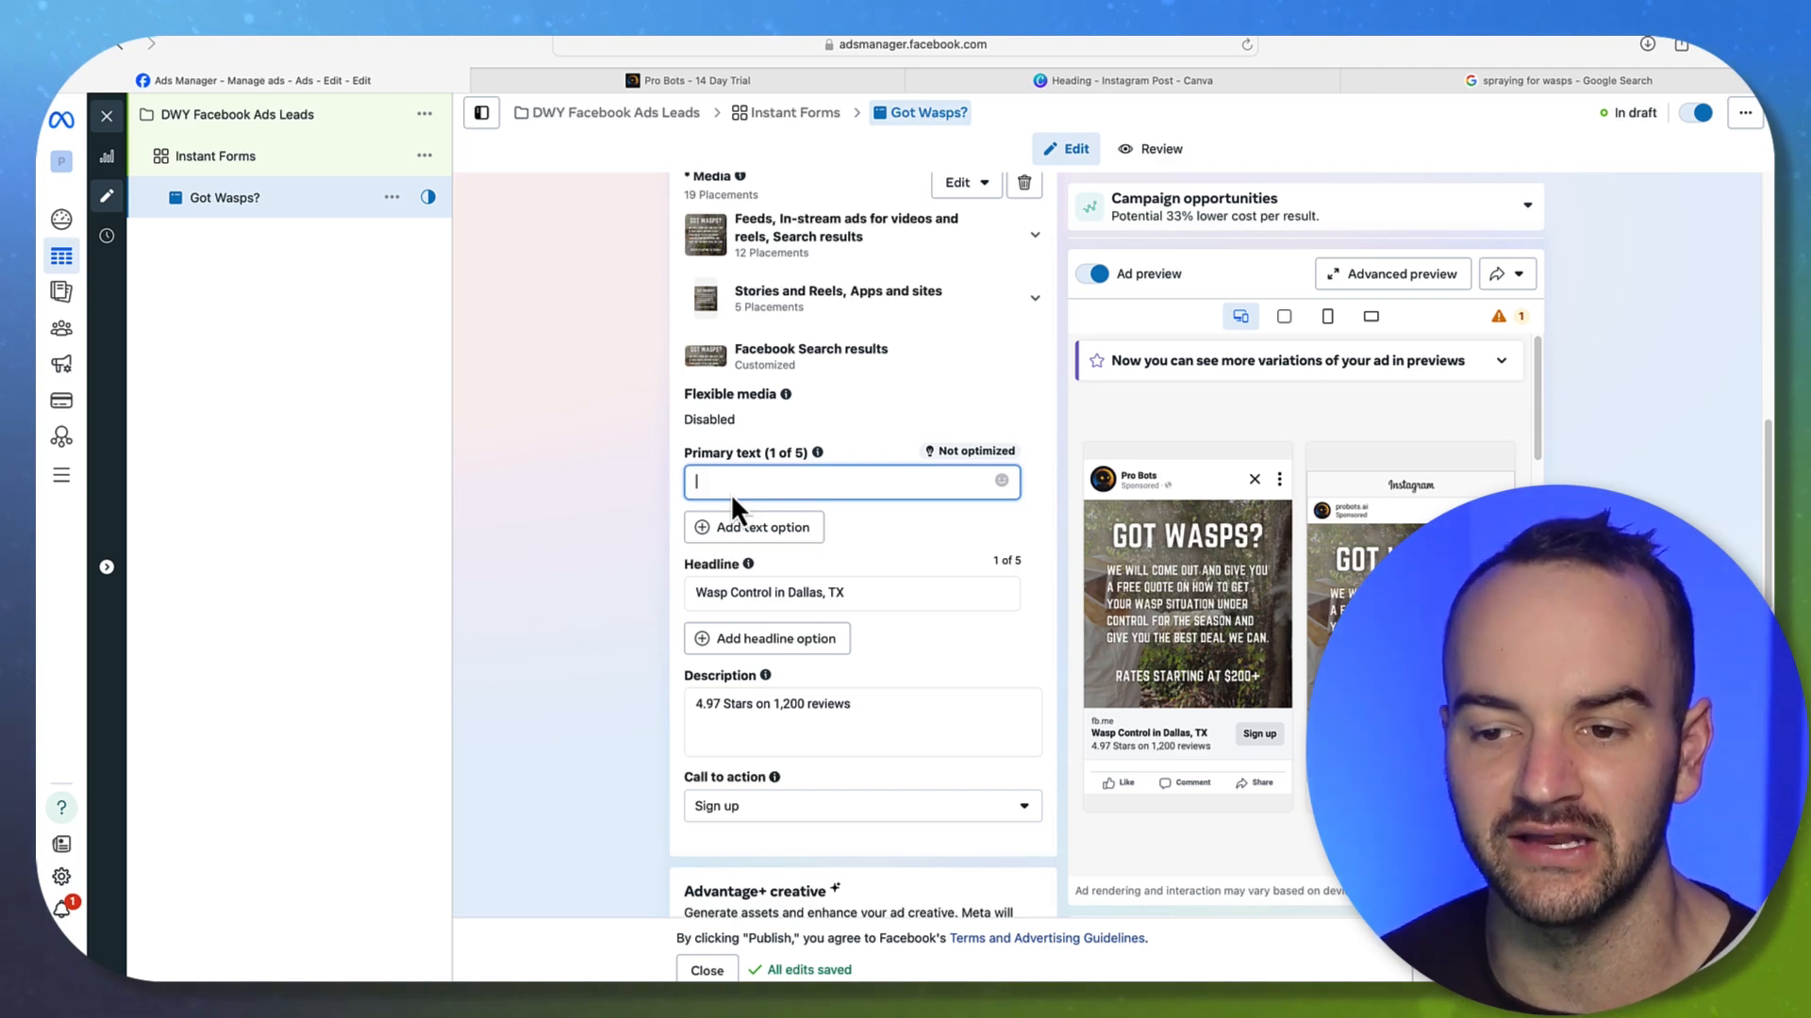
left_click(709, 719)
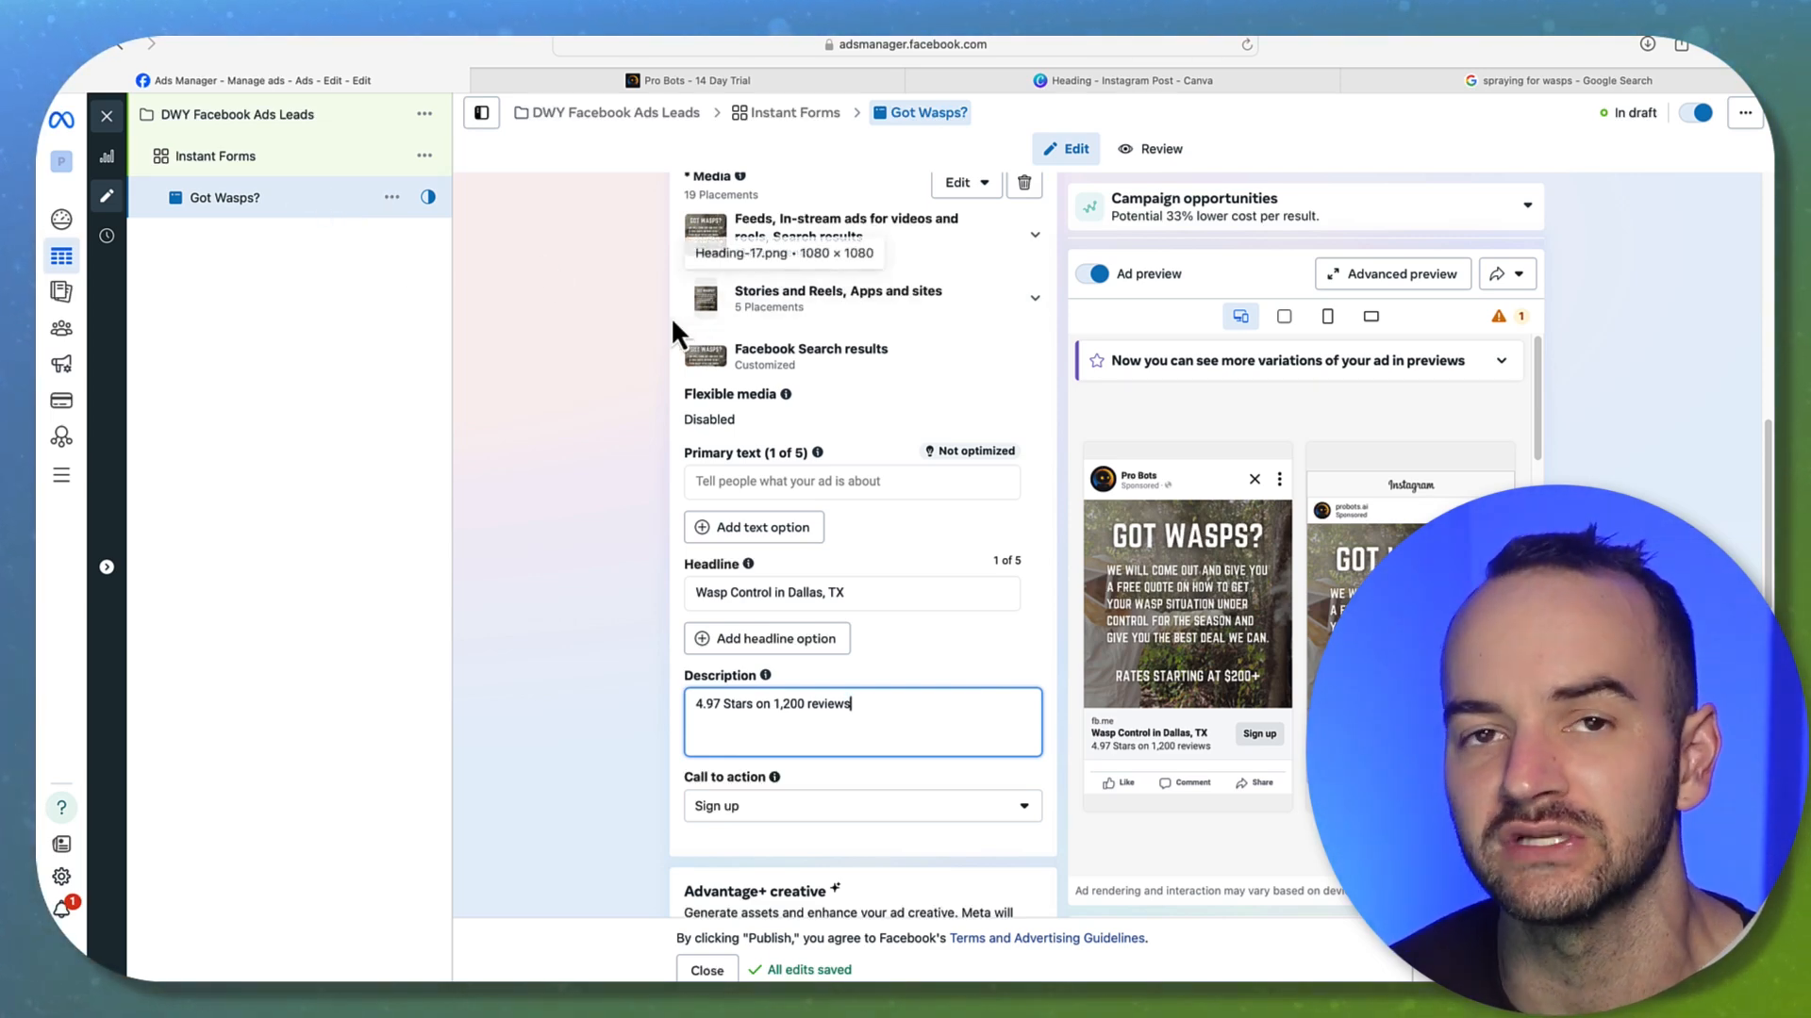
left_click(106, 120)
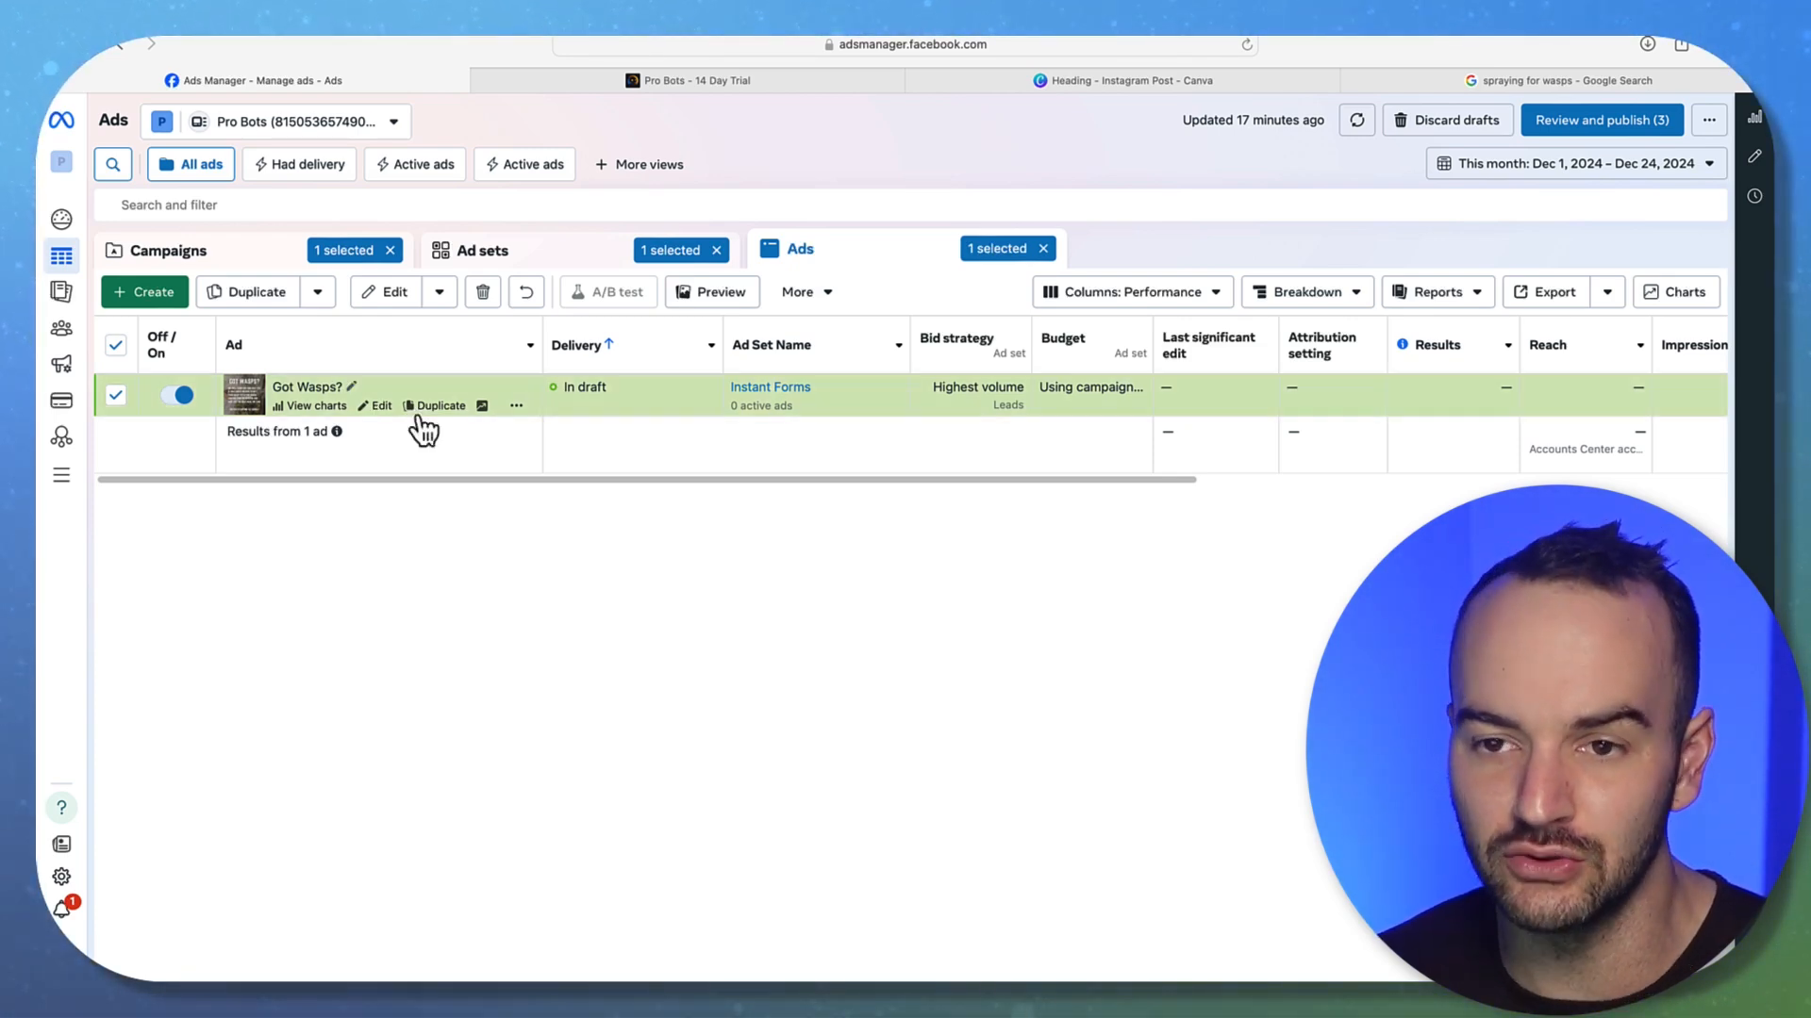
Reopen the Got Wasps? ad via Edit and dismiss the recommendations panel
left_click(383, 408)
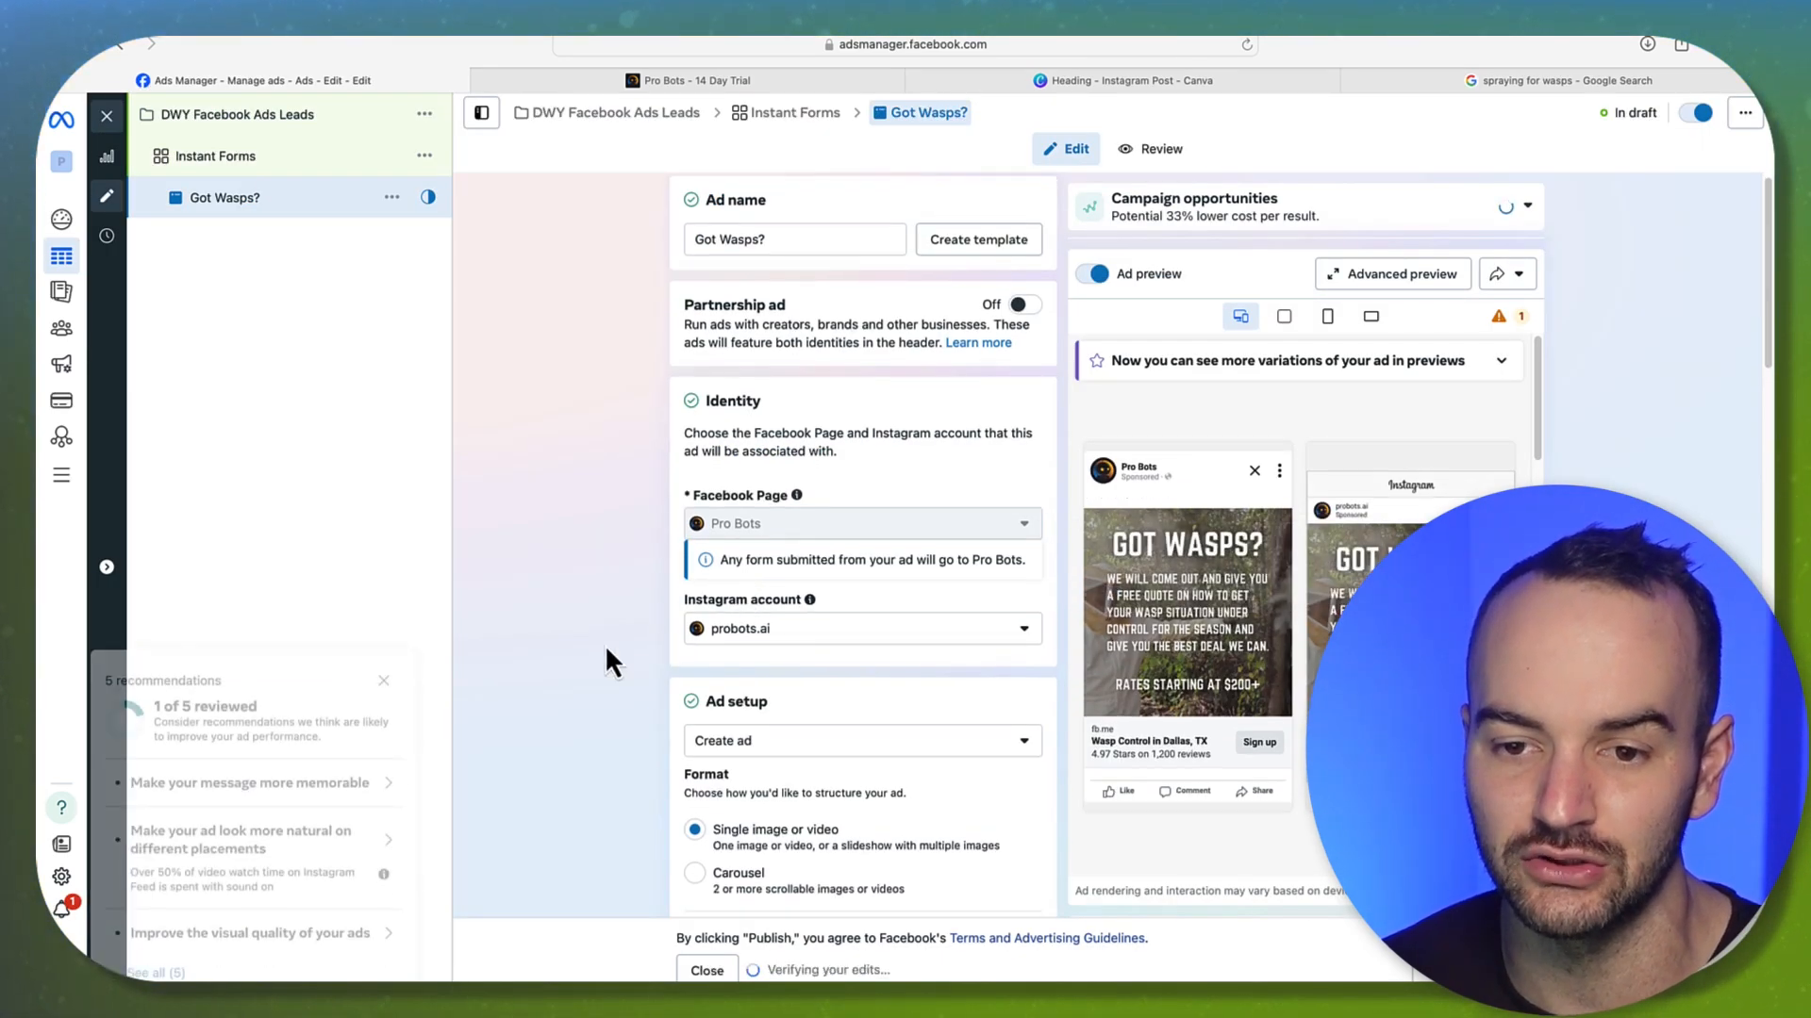
left_click(383, 628)
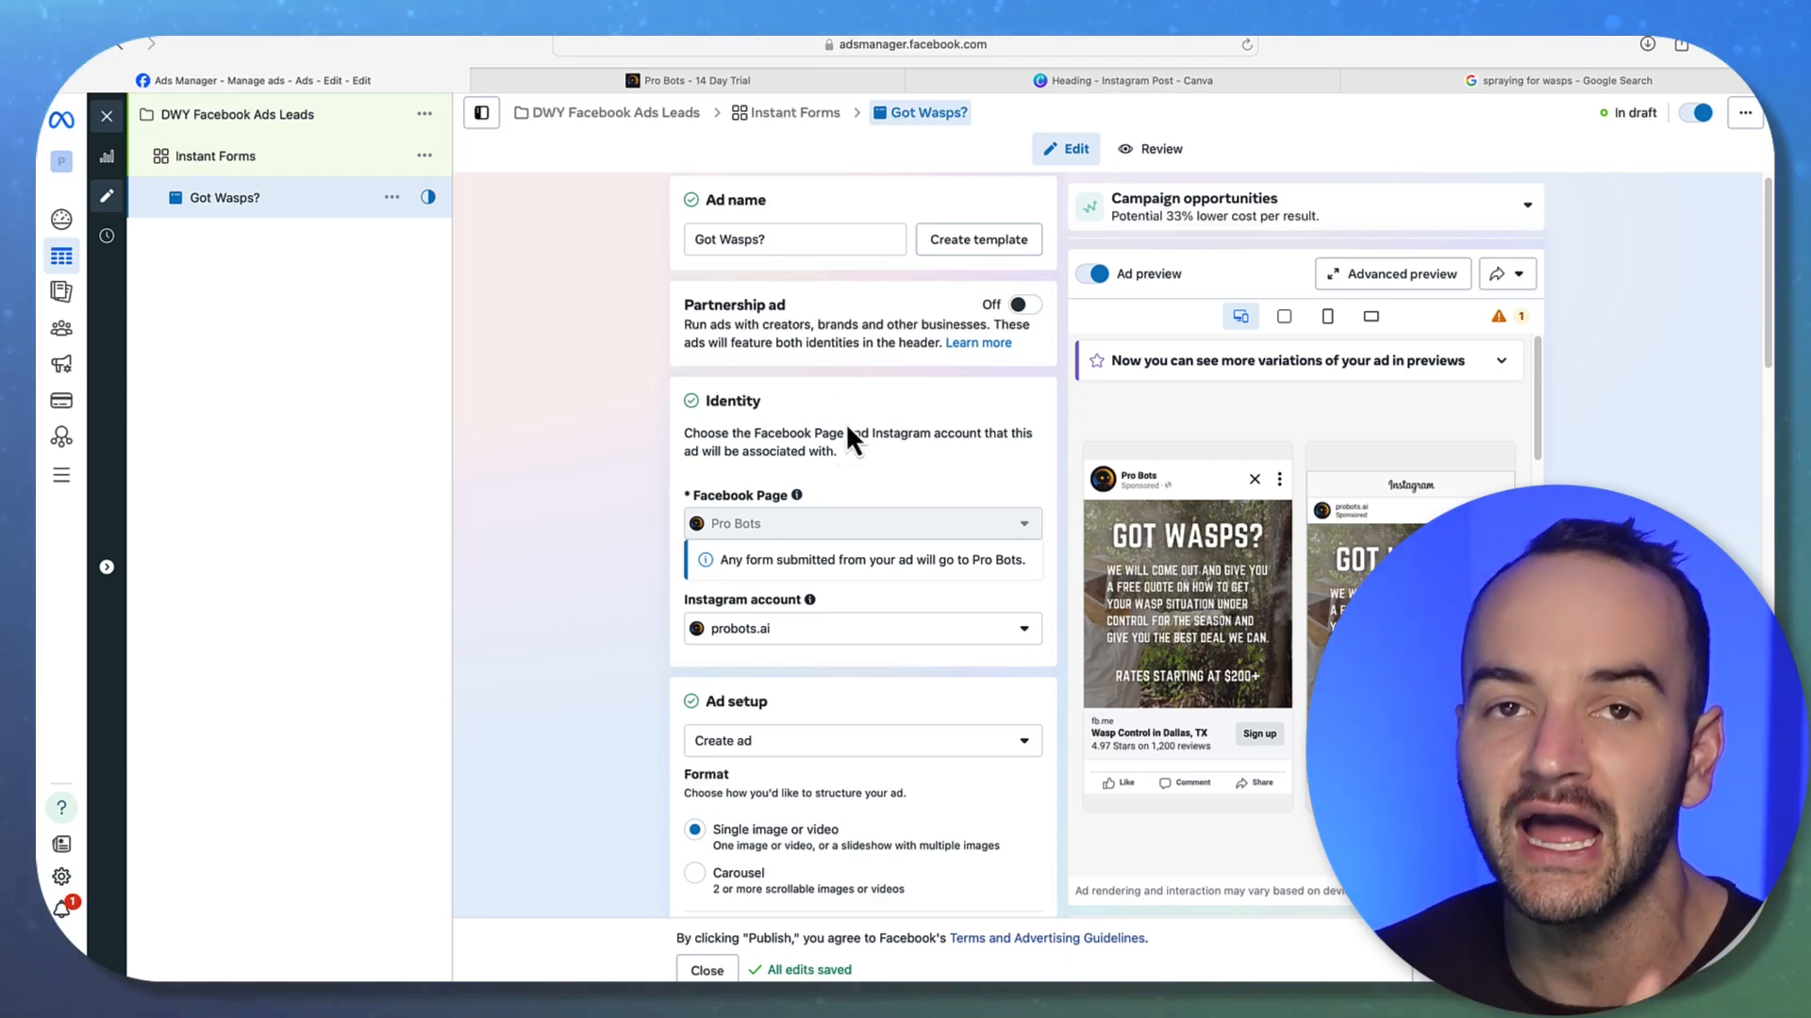
Bring up the Pro Bots 14-day trial signup page, checking it against the ad editor
left_click(684, 85)
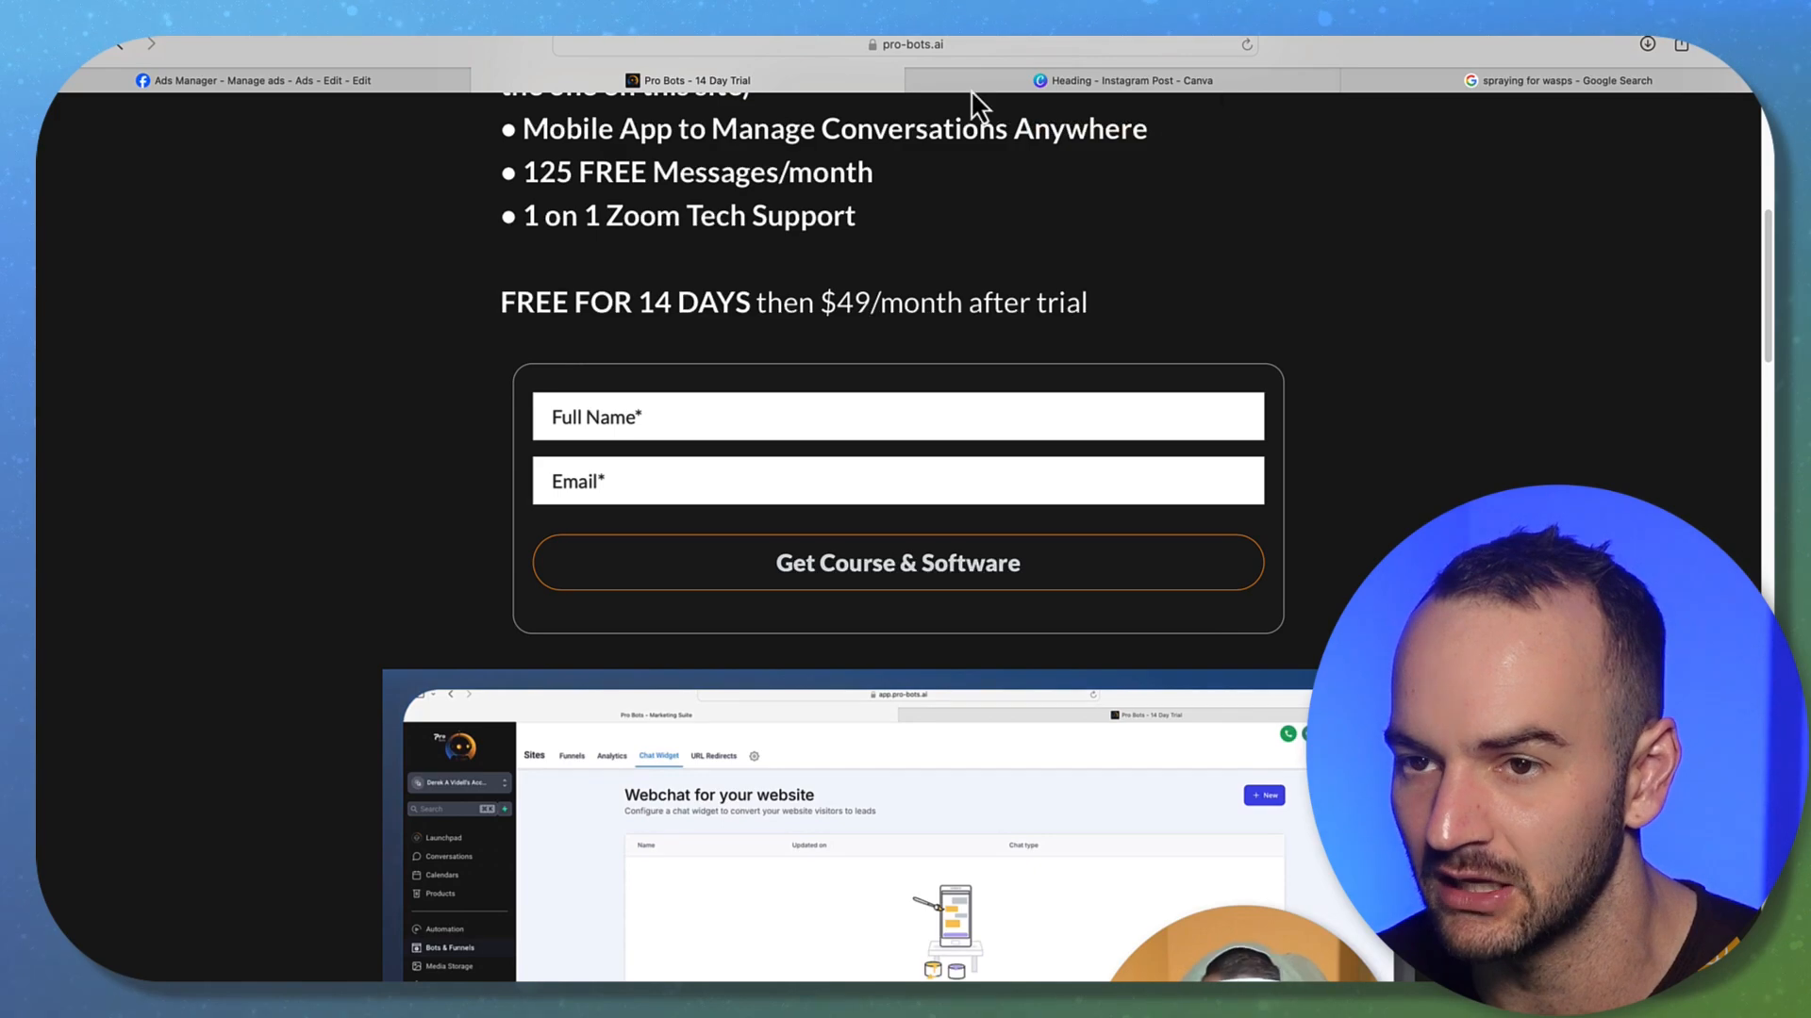
scroll(941, 375, "up", 5)
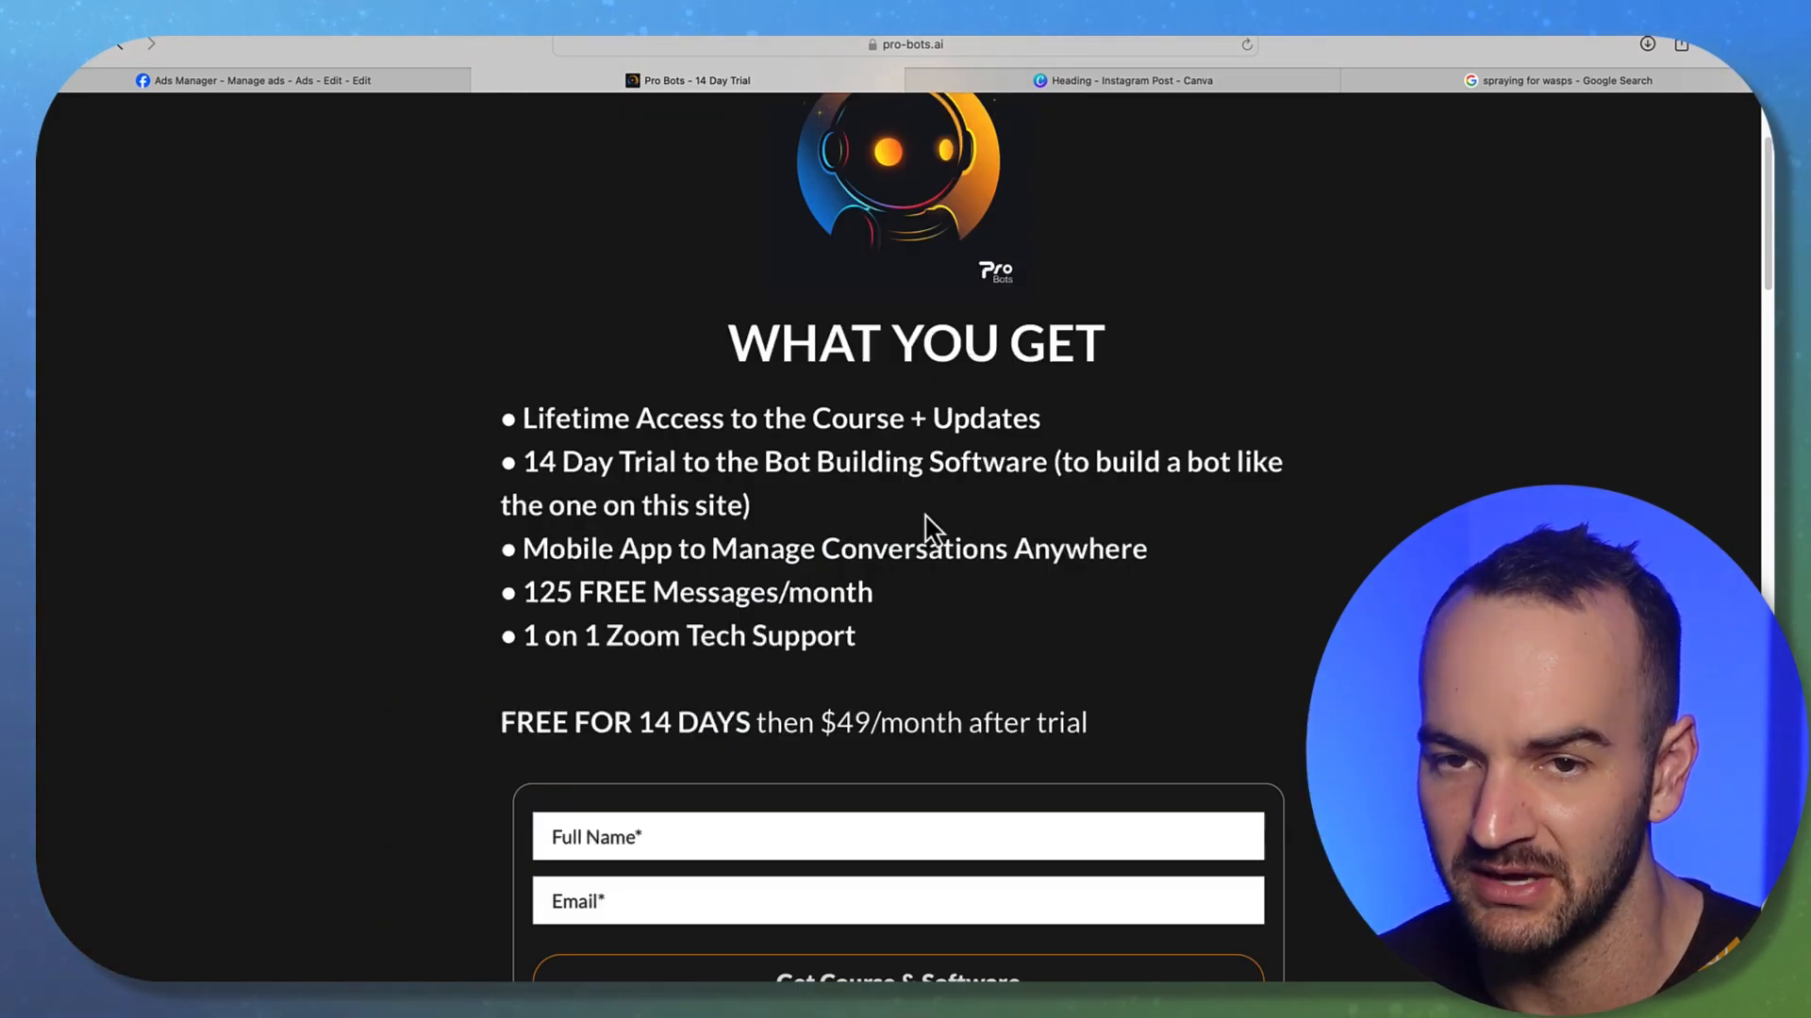
left_click(269, 83)
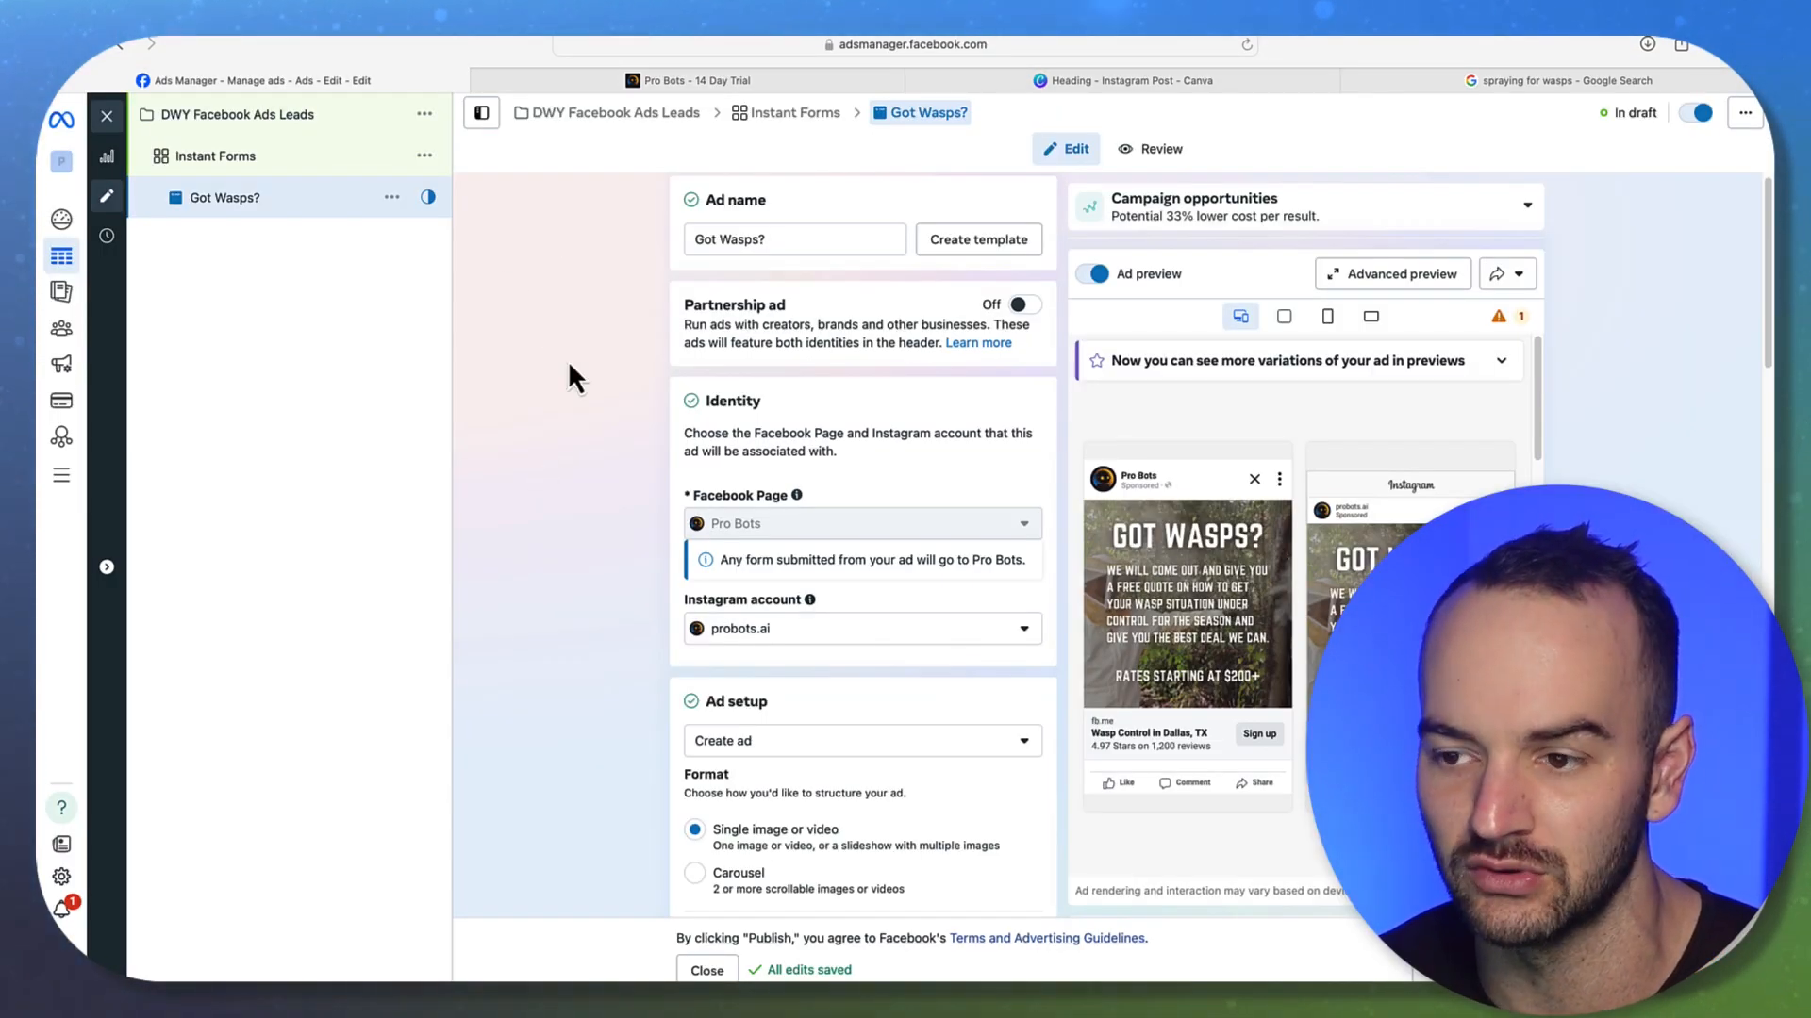
scroll(562, 382, "down", 3)
left_click(665, 83)
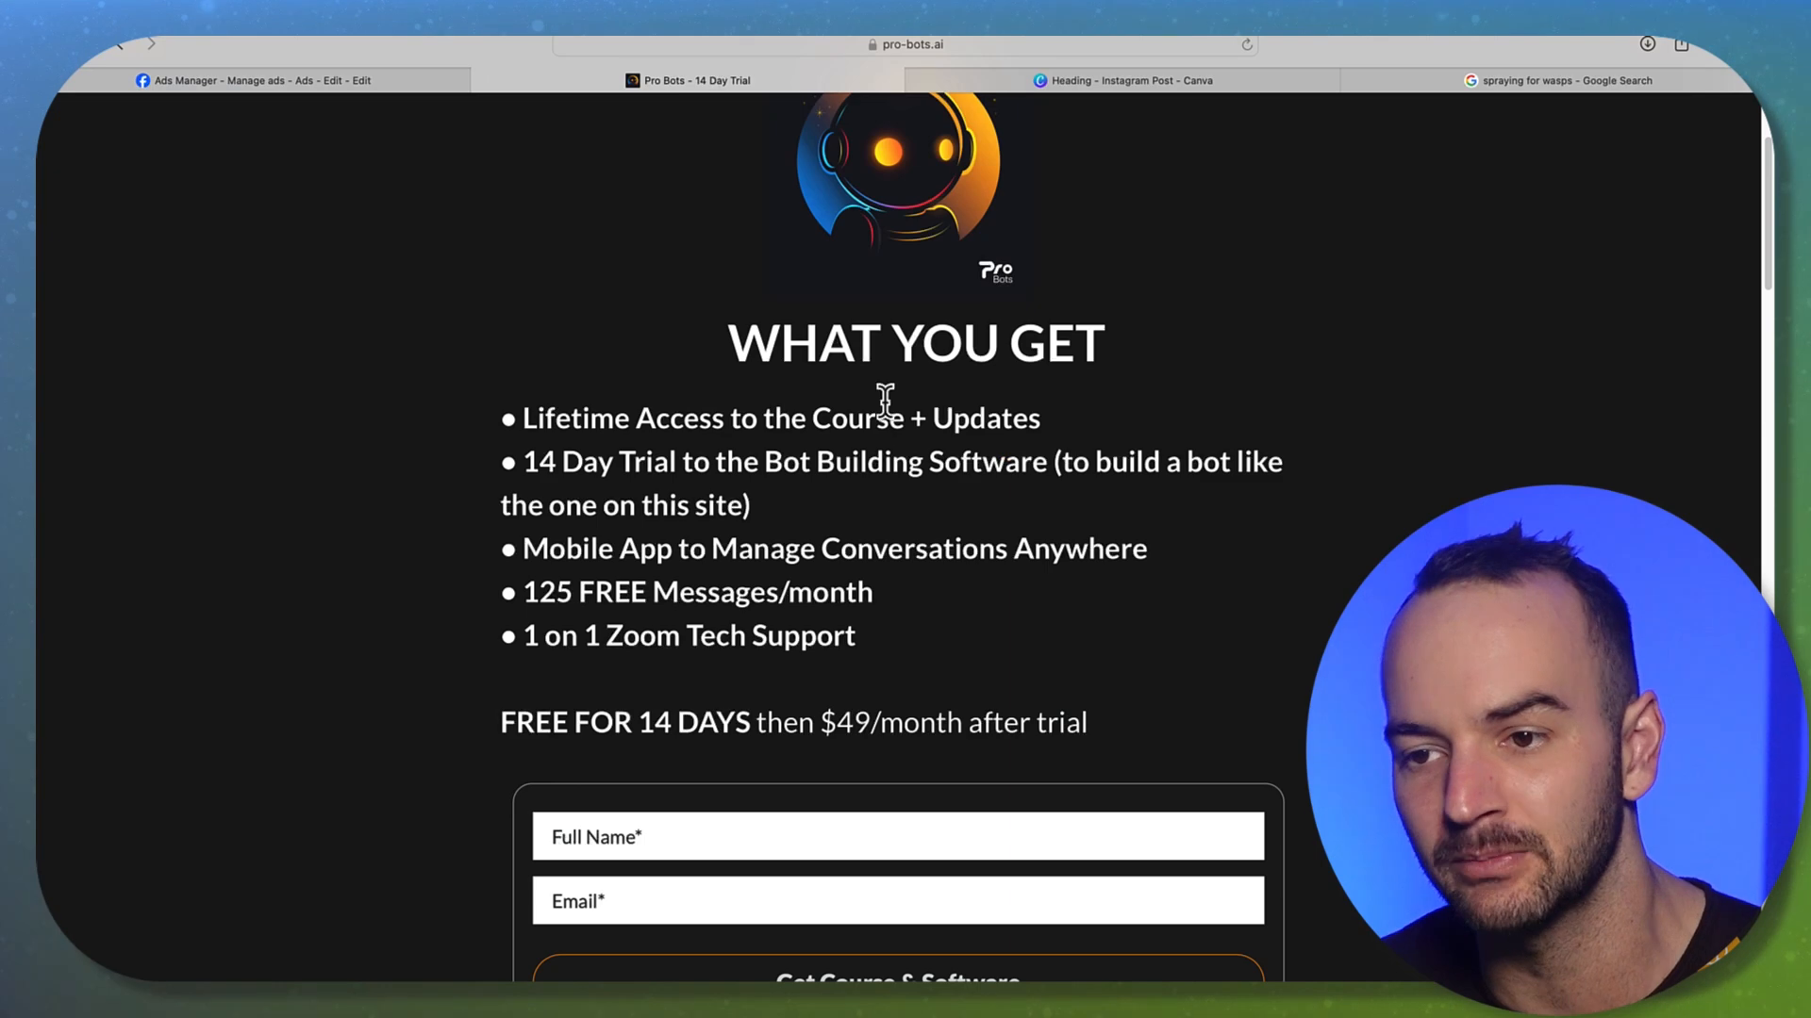
scroll(830, 367, "up", 3)
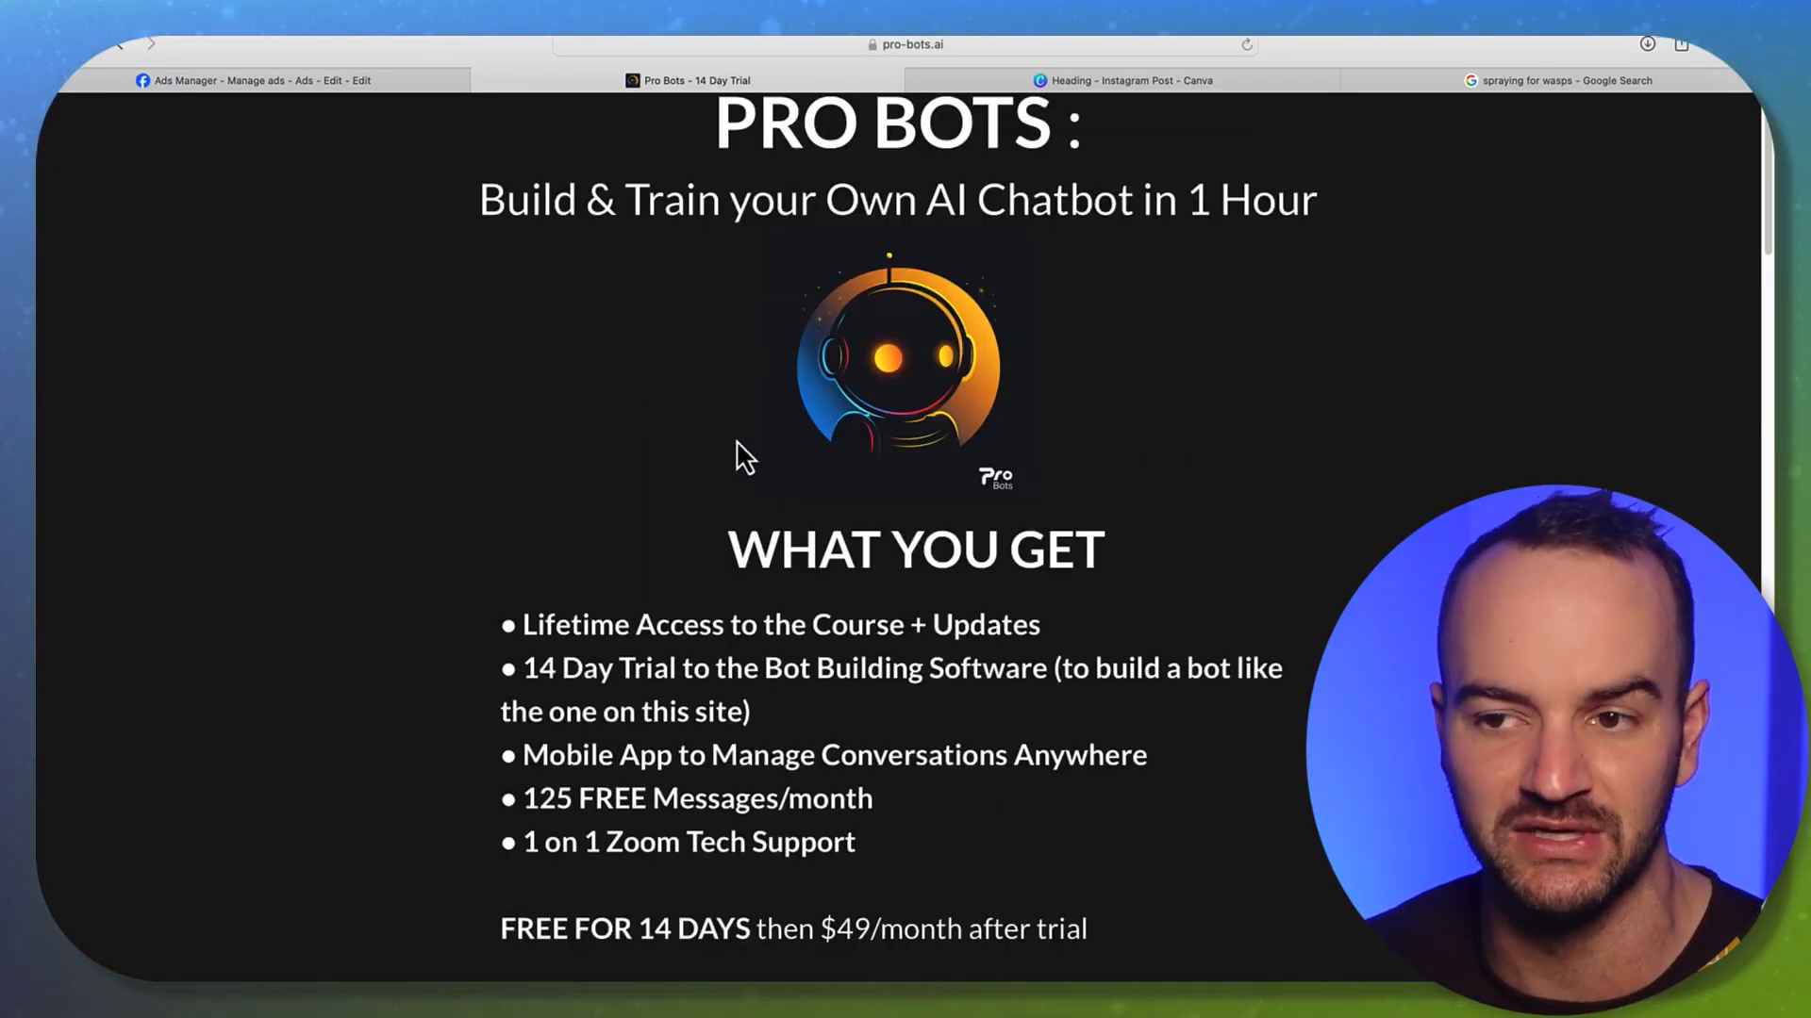
scroll(745, 467, "down", 5)
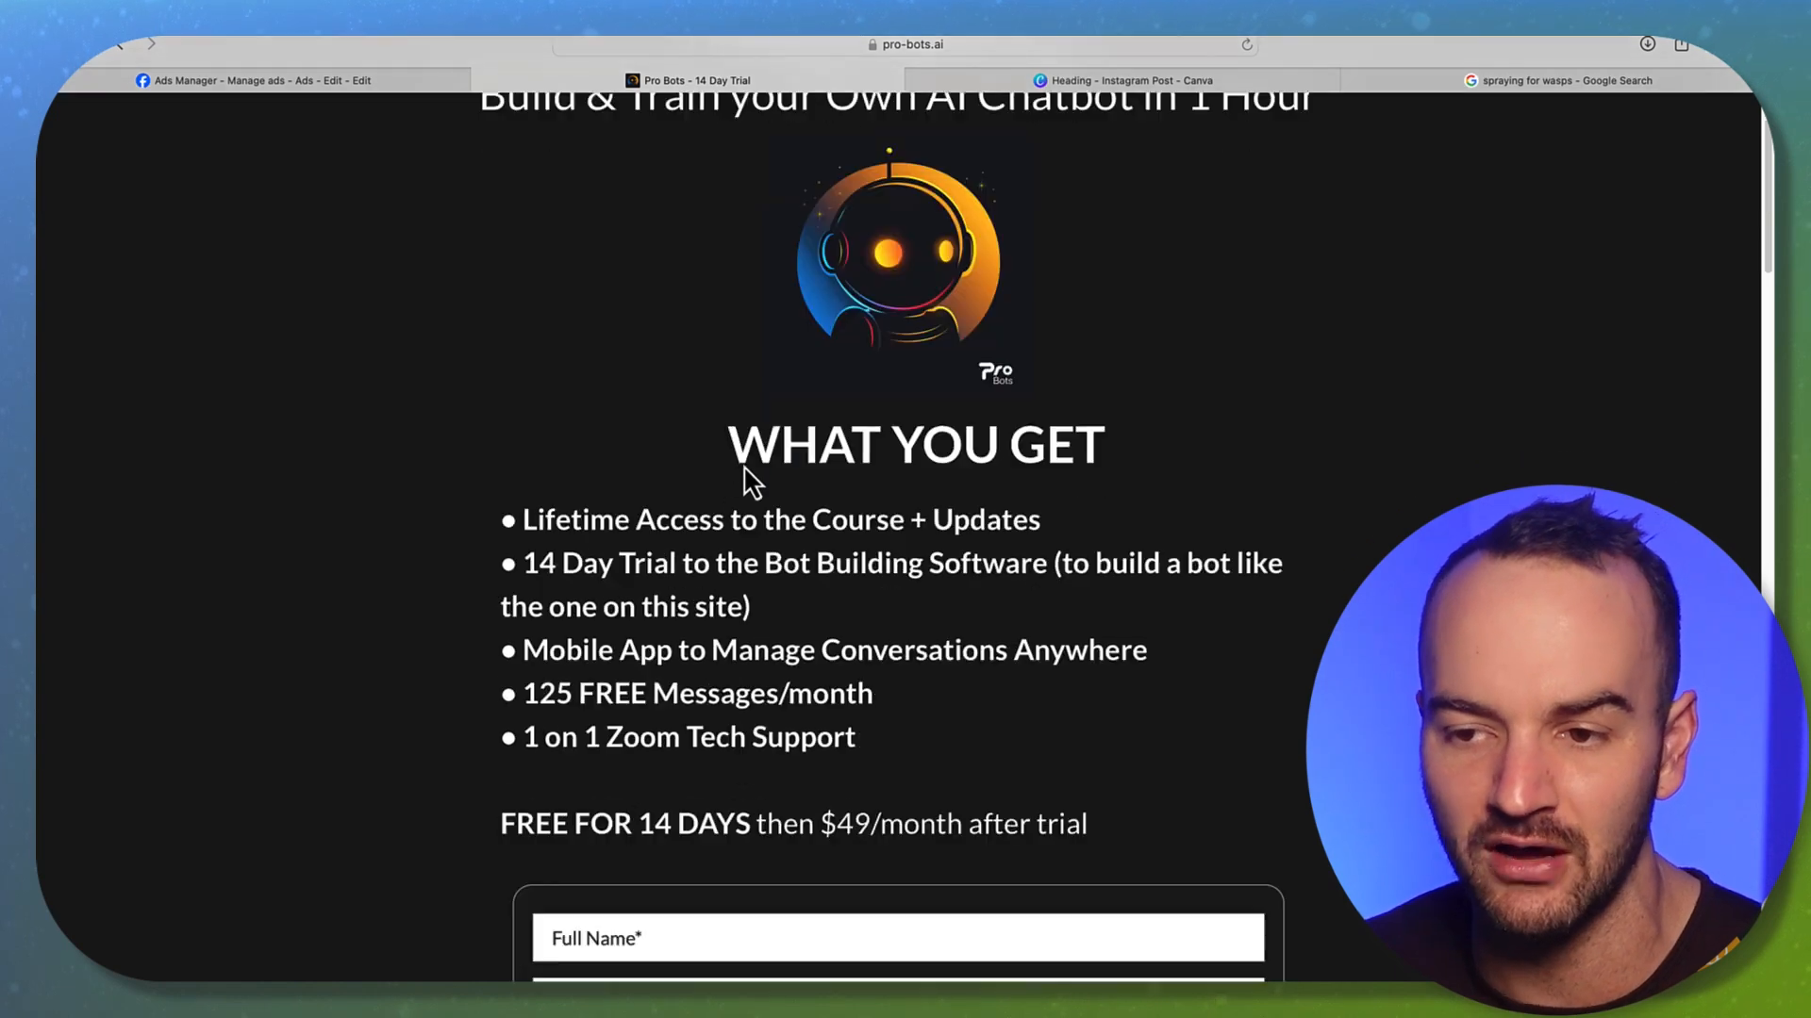
Enter the full name and email address and submit the trial signup form
left_click(629, 696)
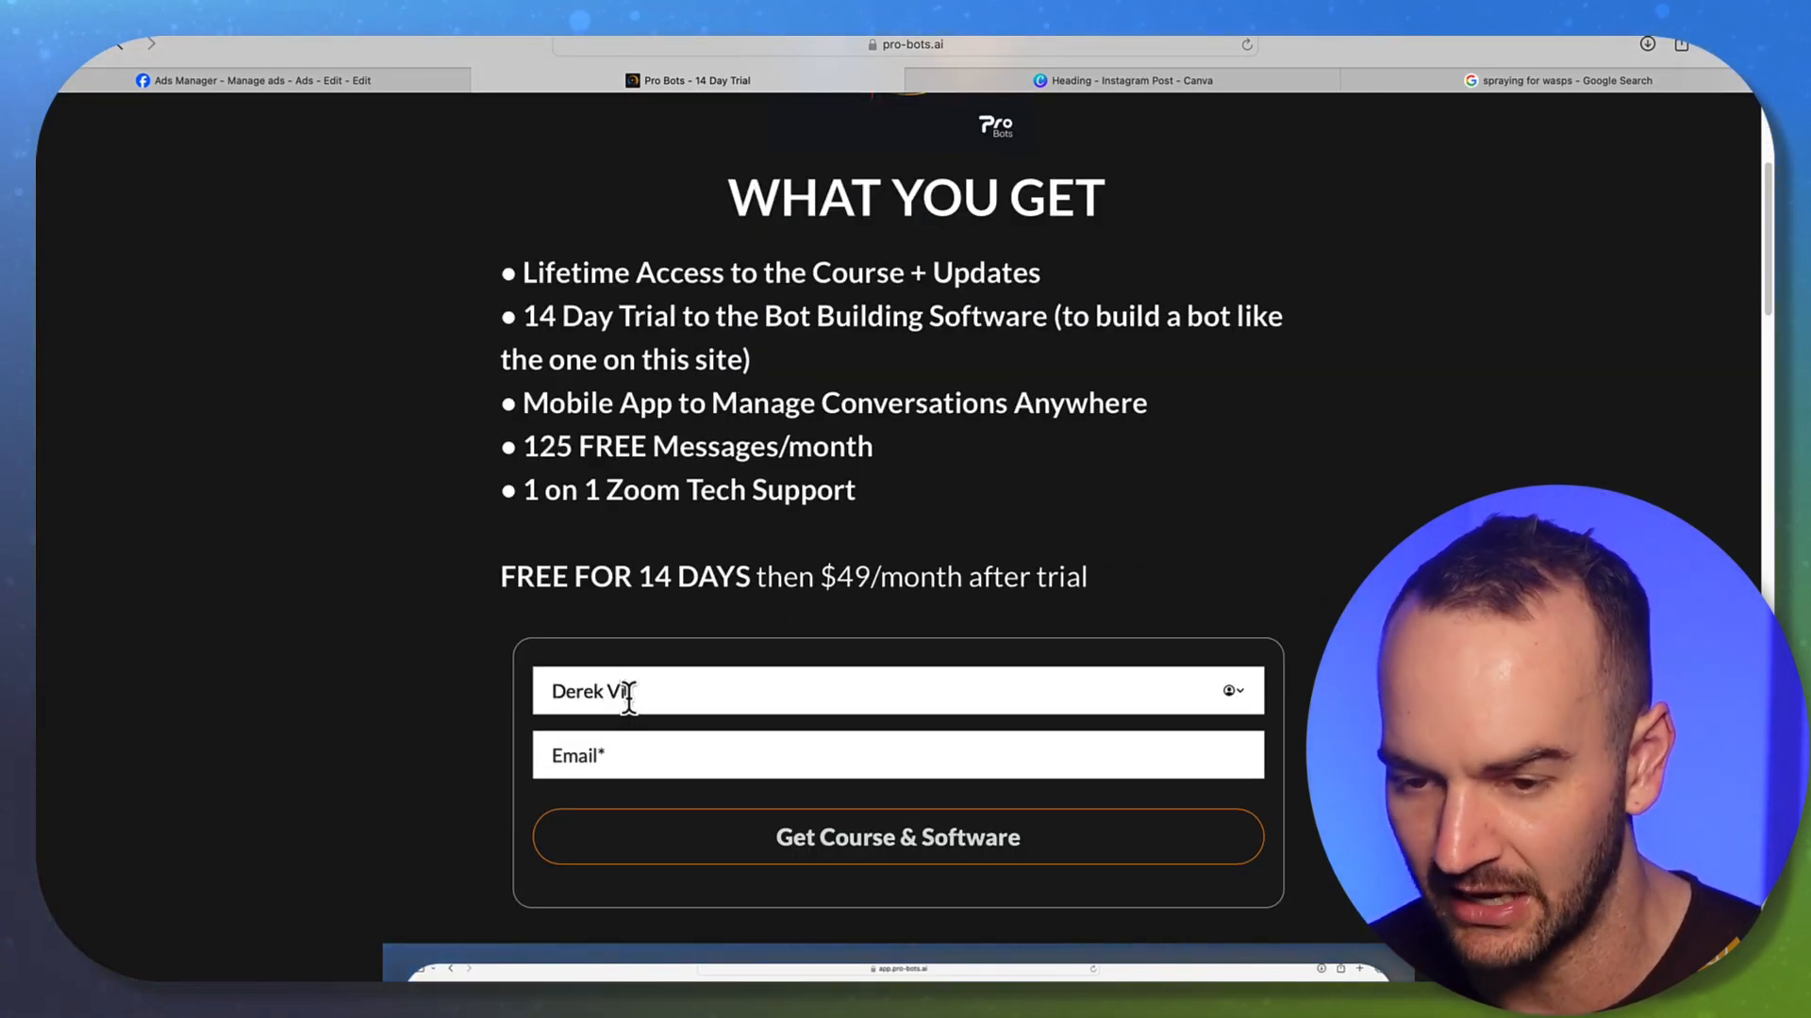
left_click(695, 762)
scroll(690, 766, "down", 4)
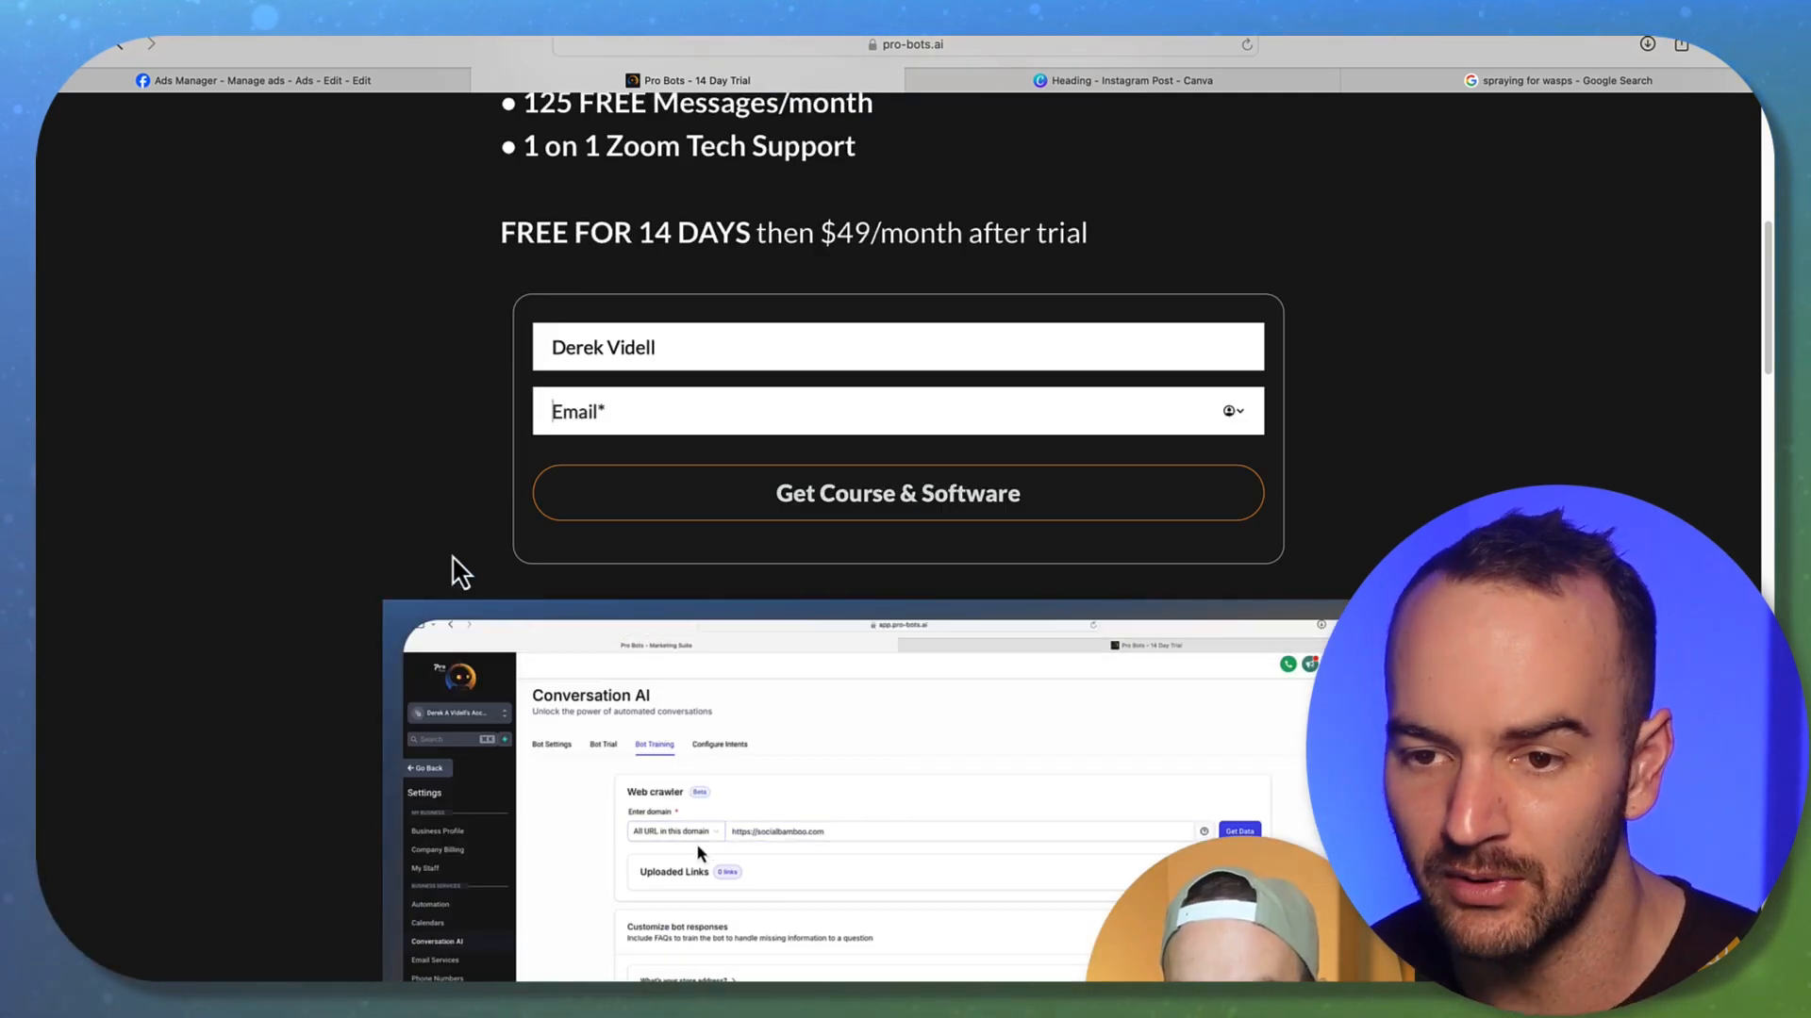
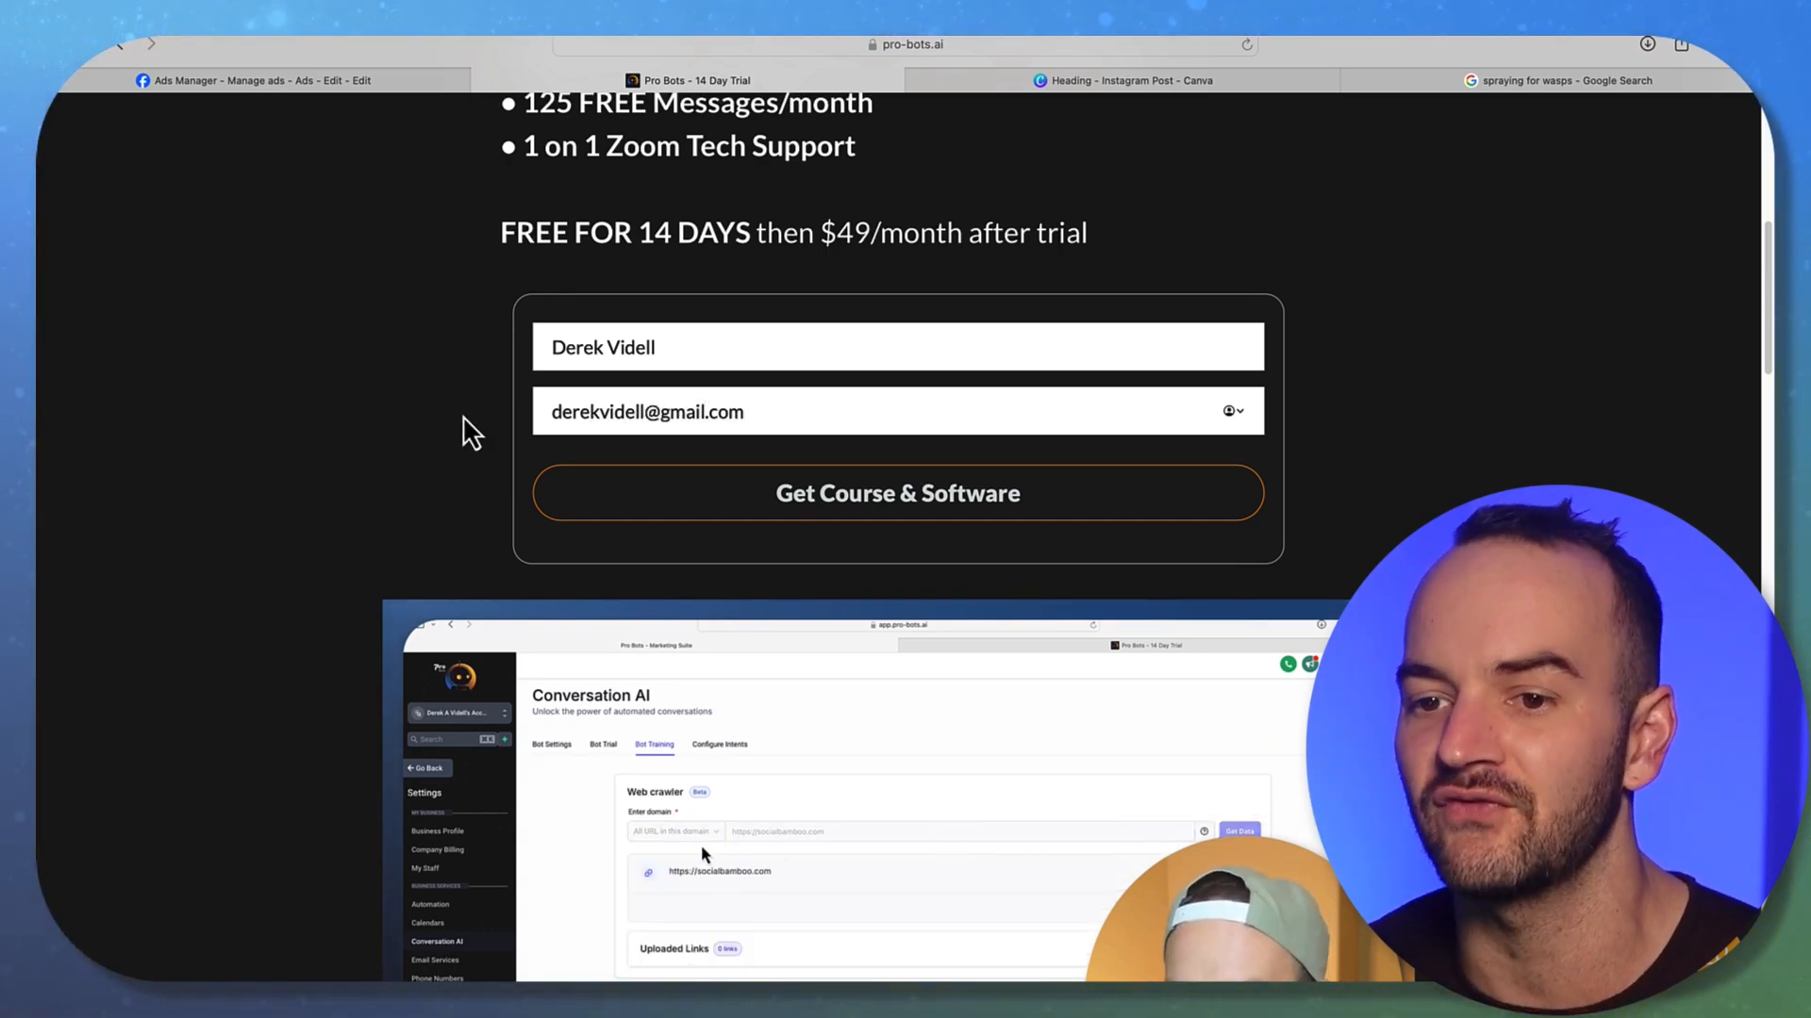
left_click(922, 507)
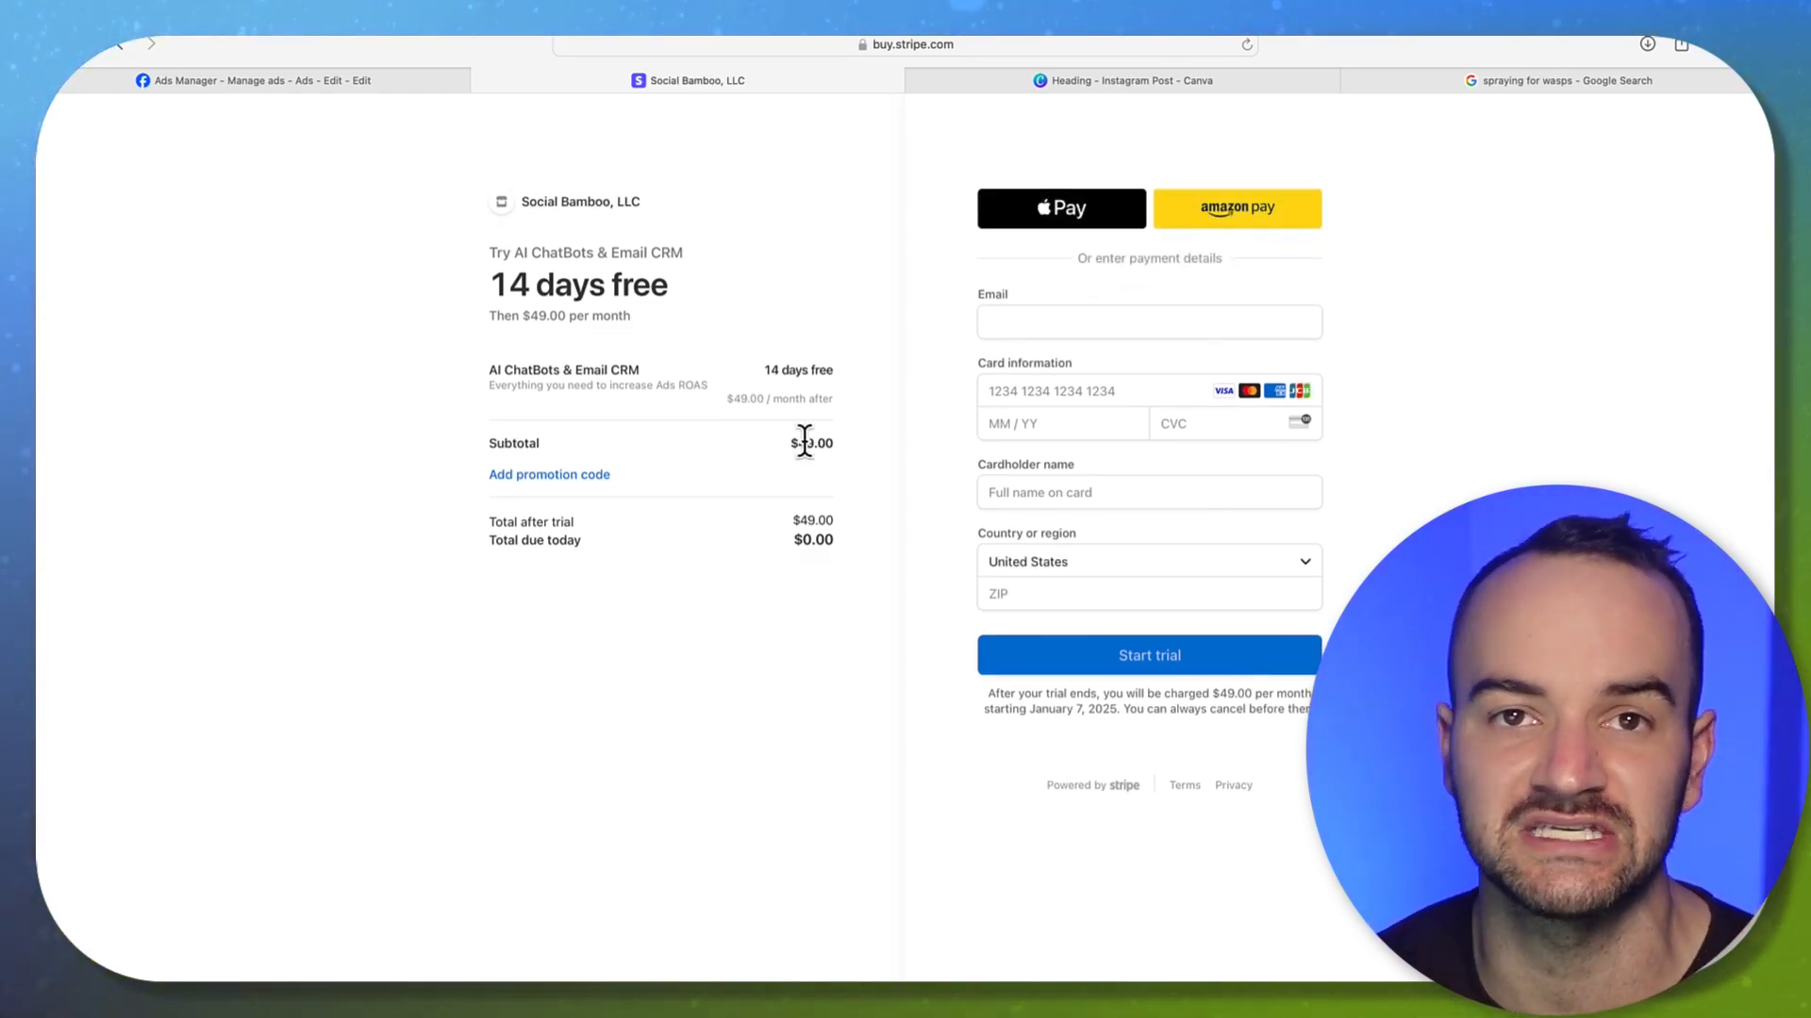
Fill the Stripe checkout email from a saved address and begin entering the card number
left_click(224, 85)
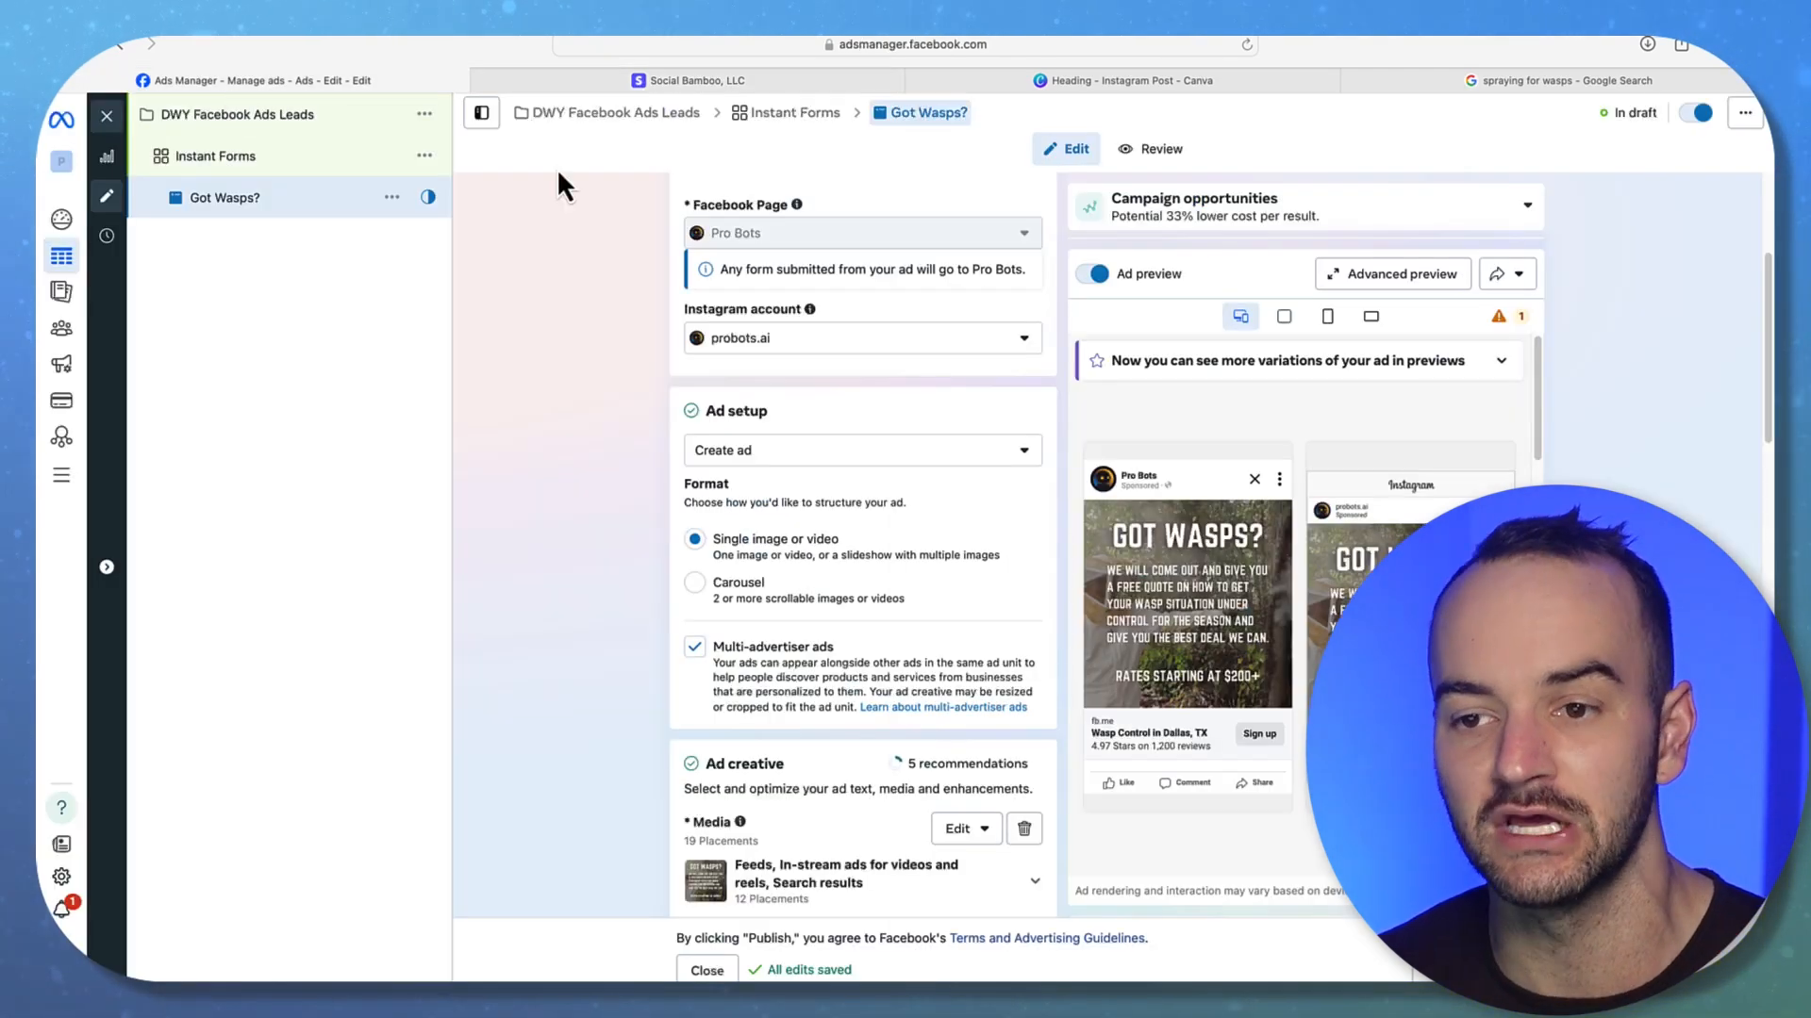
left_click(622, 83)
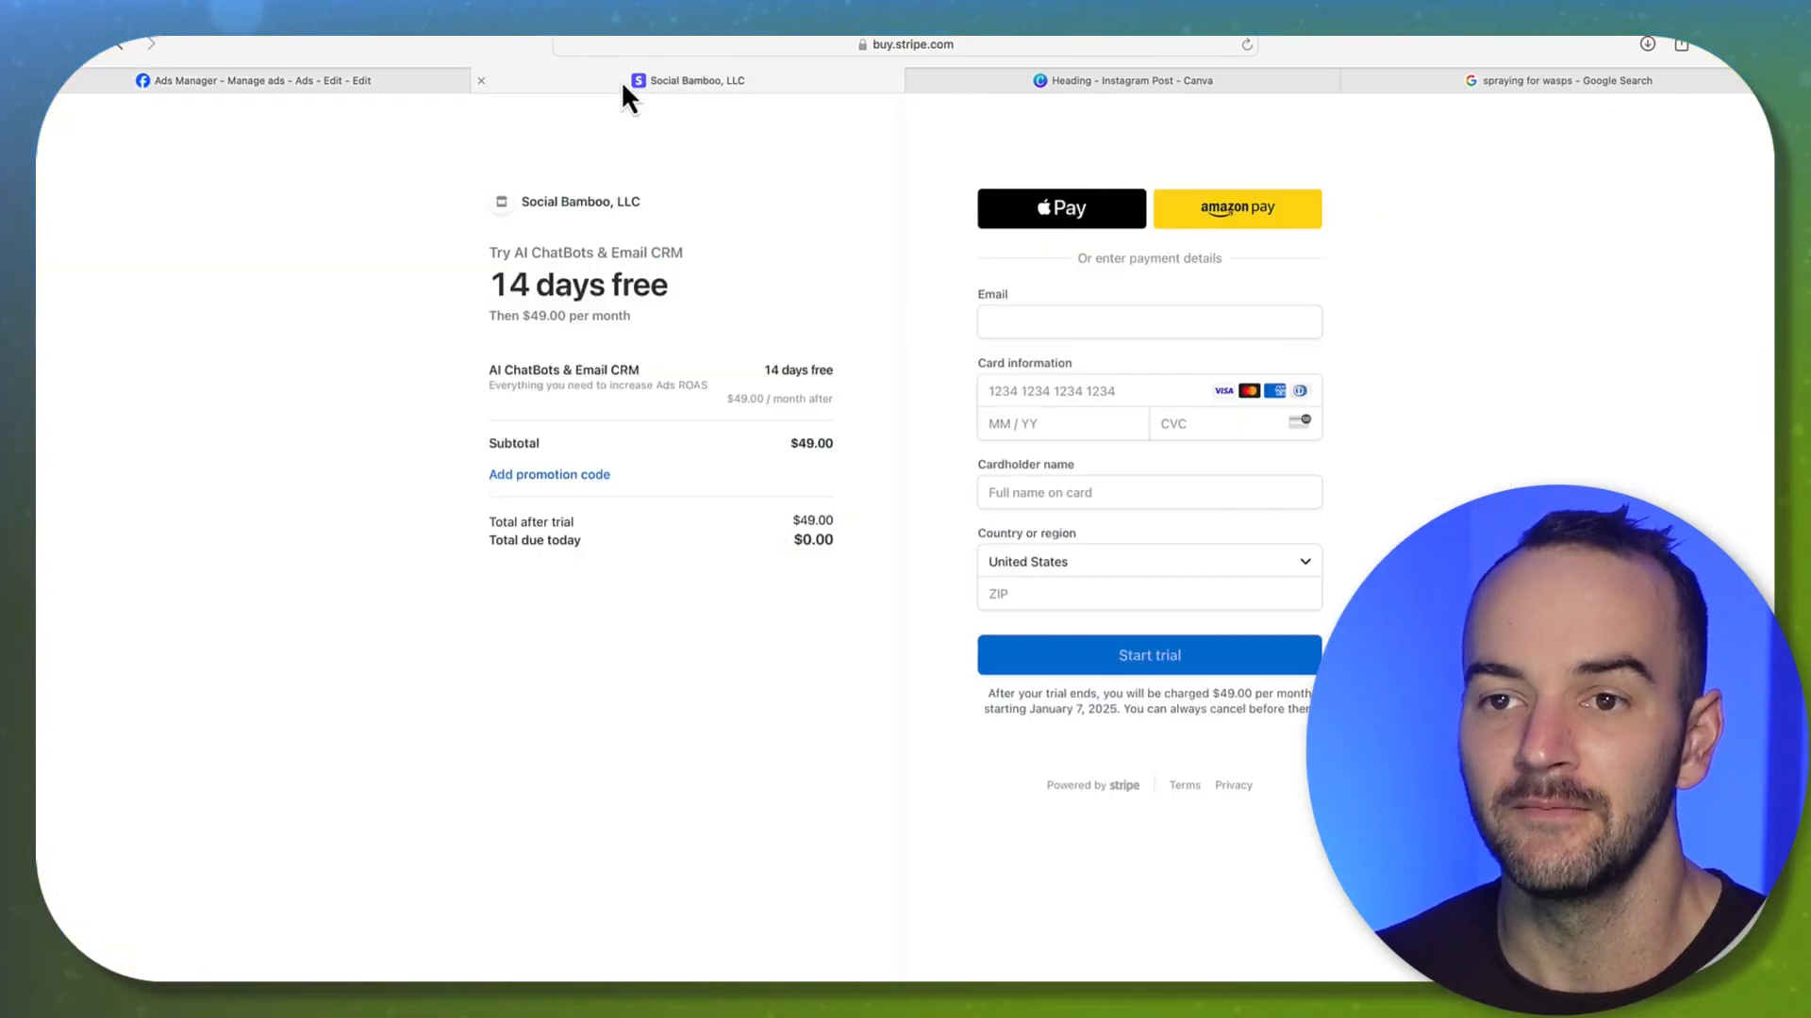
left_click(1063, 326)
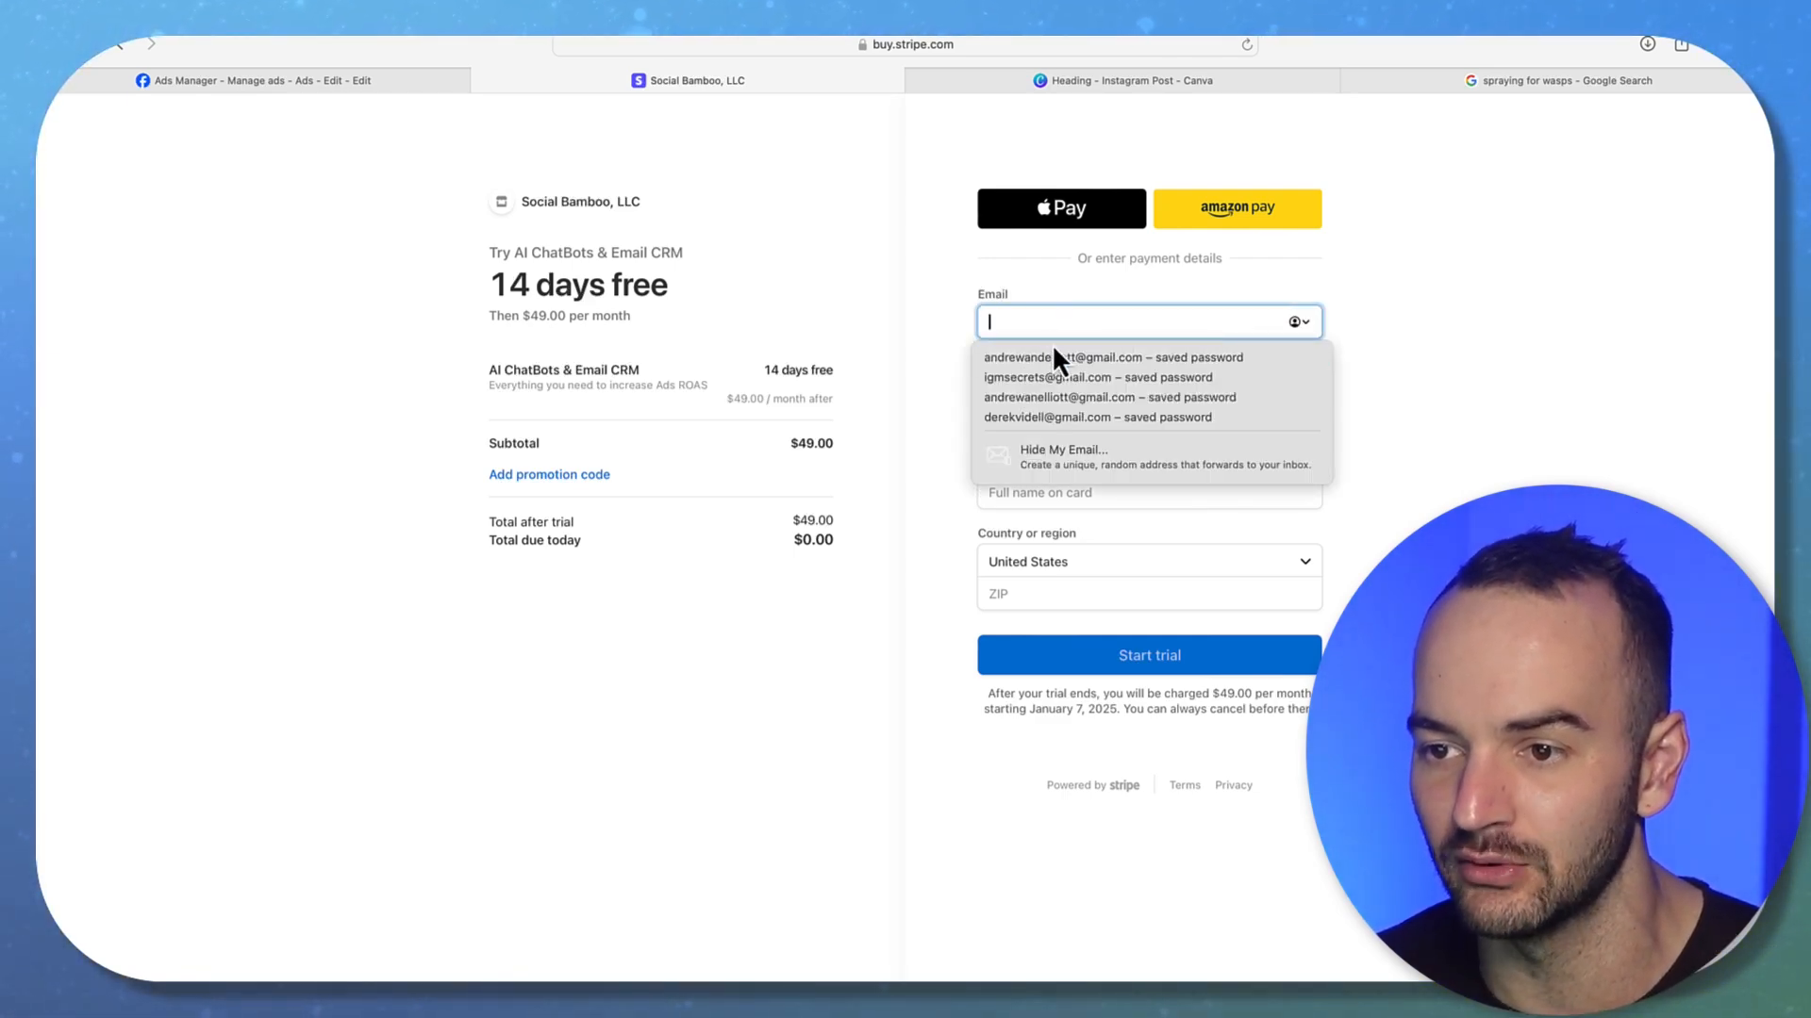
left_click(1528, 307)
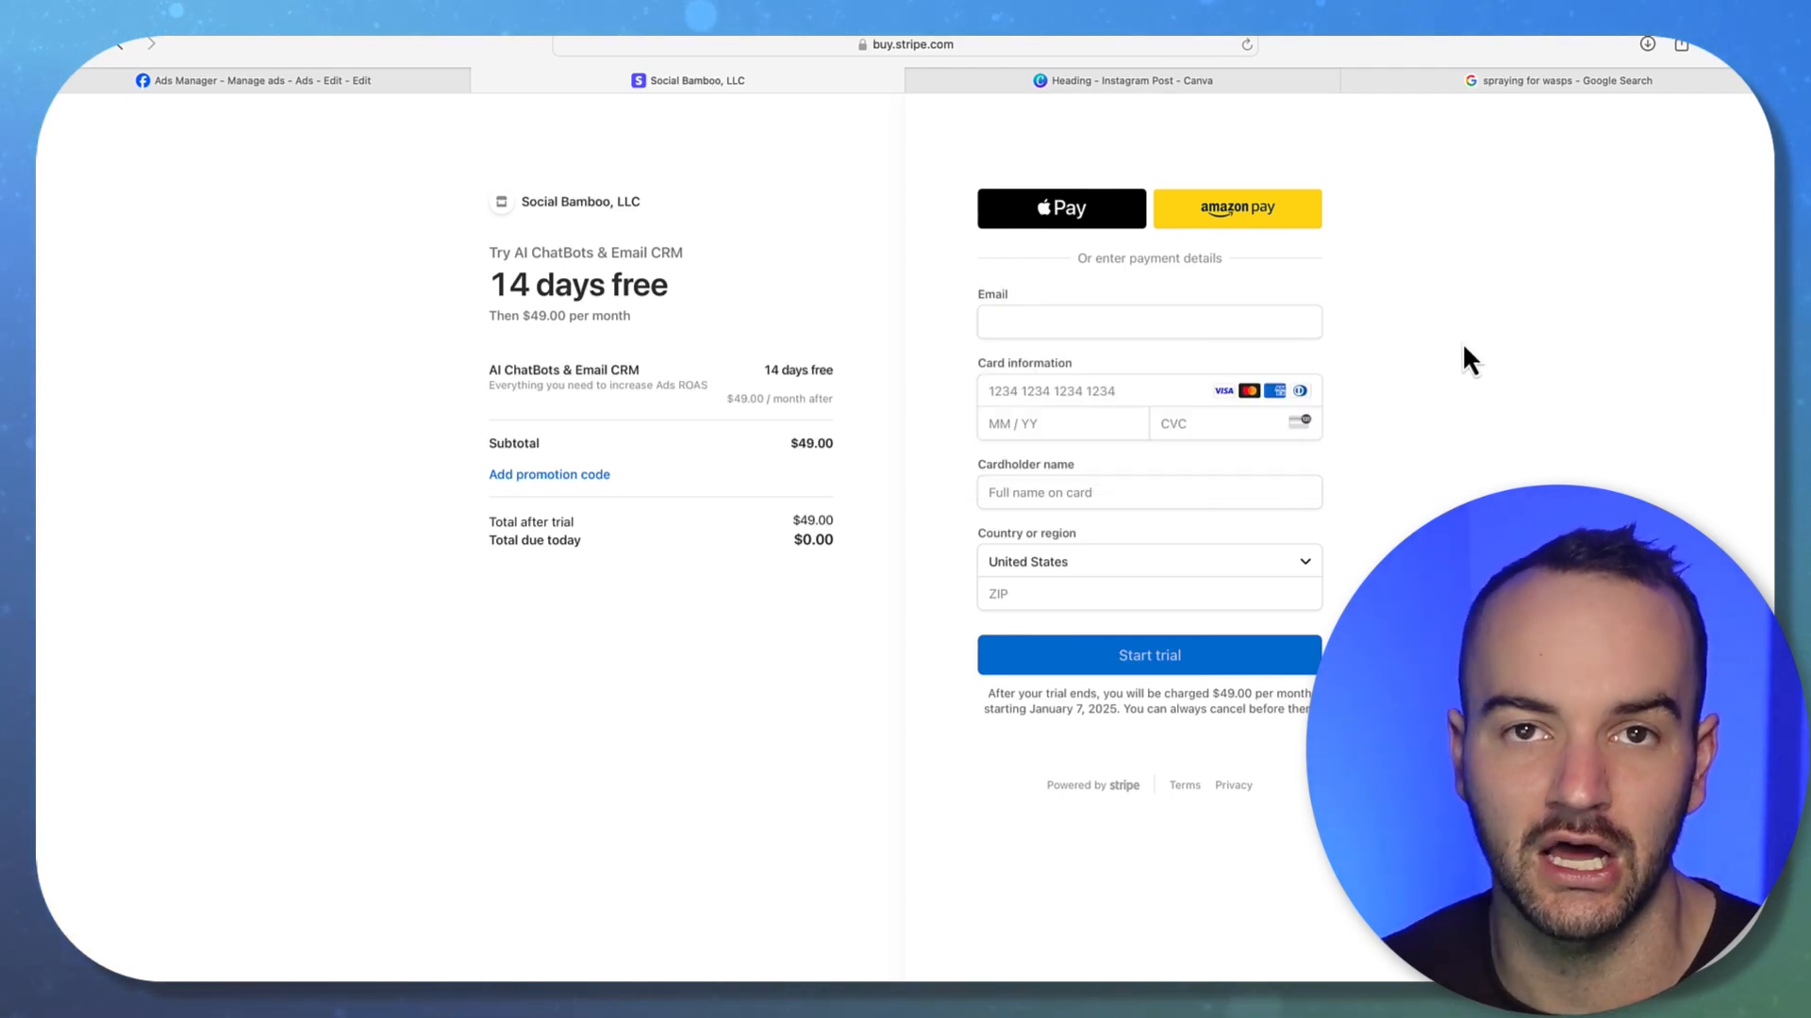
left_click(1059, 324)
left_click(1050, 377)
left_click(1041, 388)
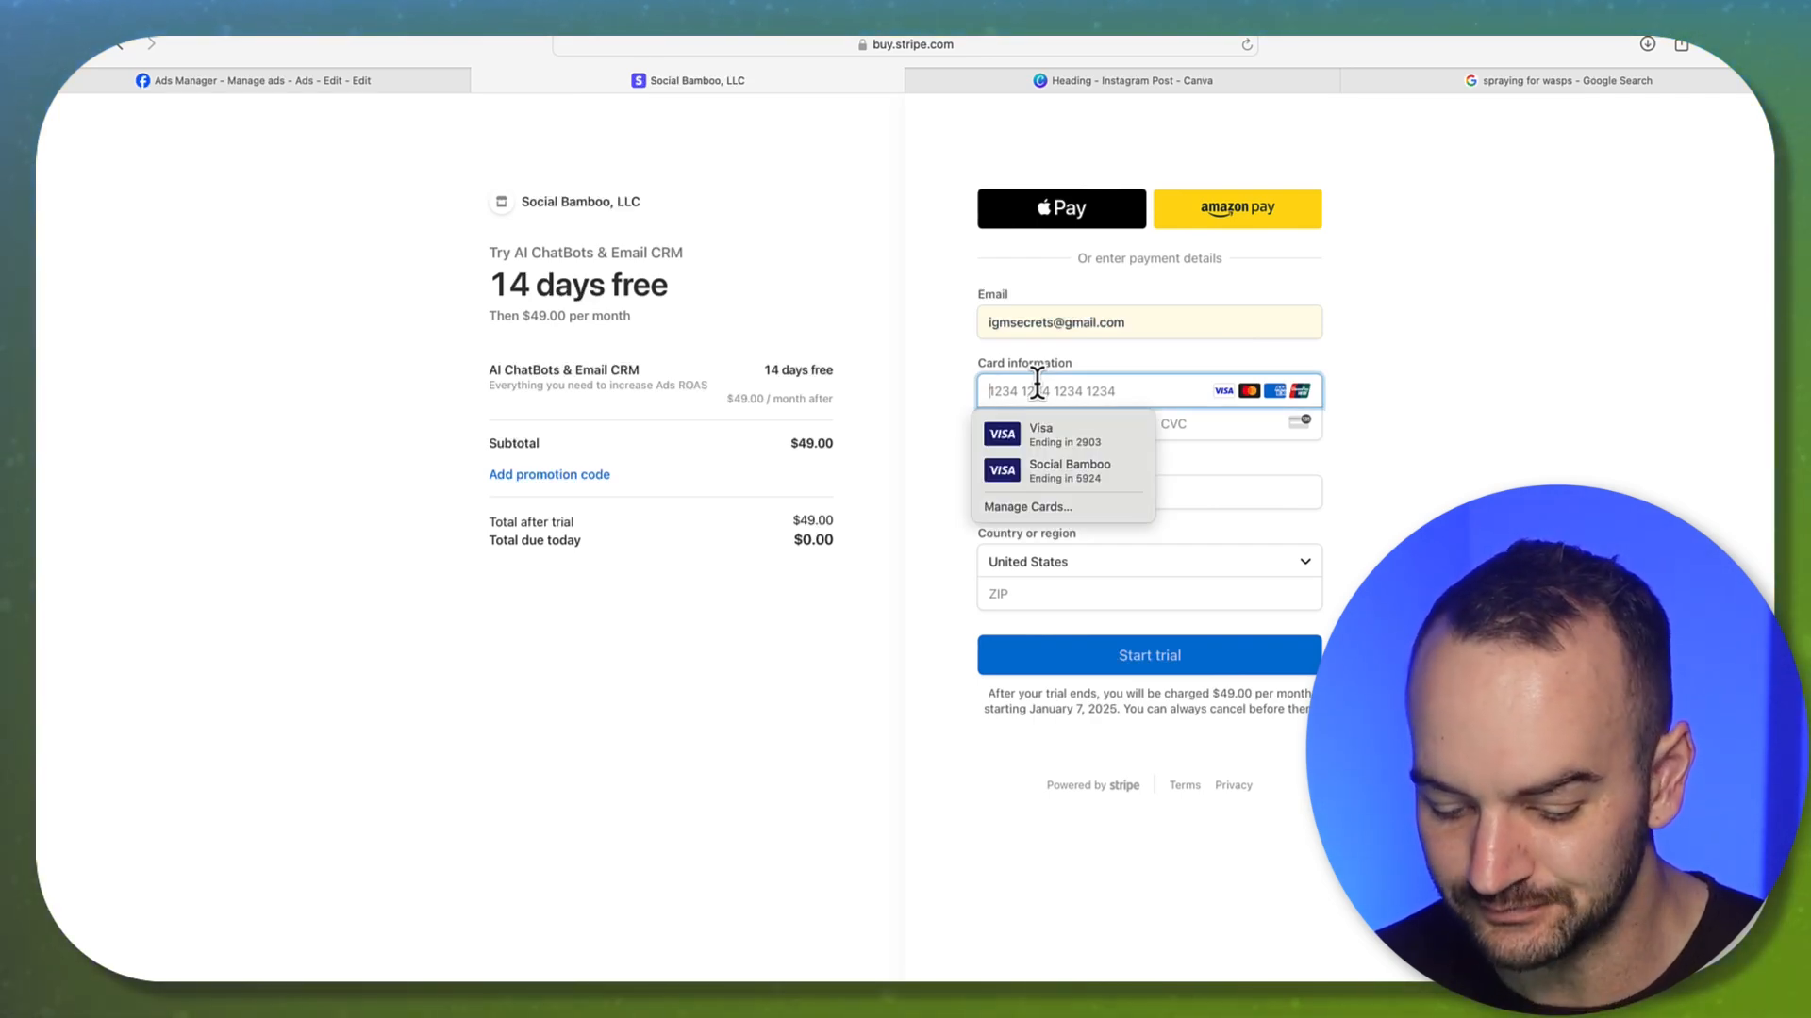
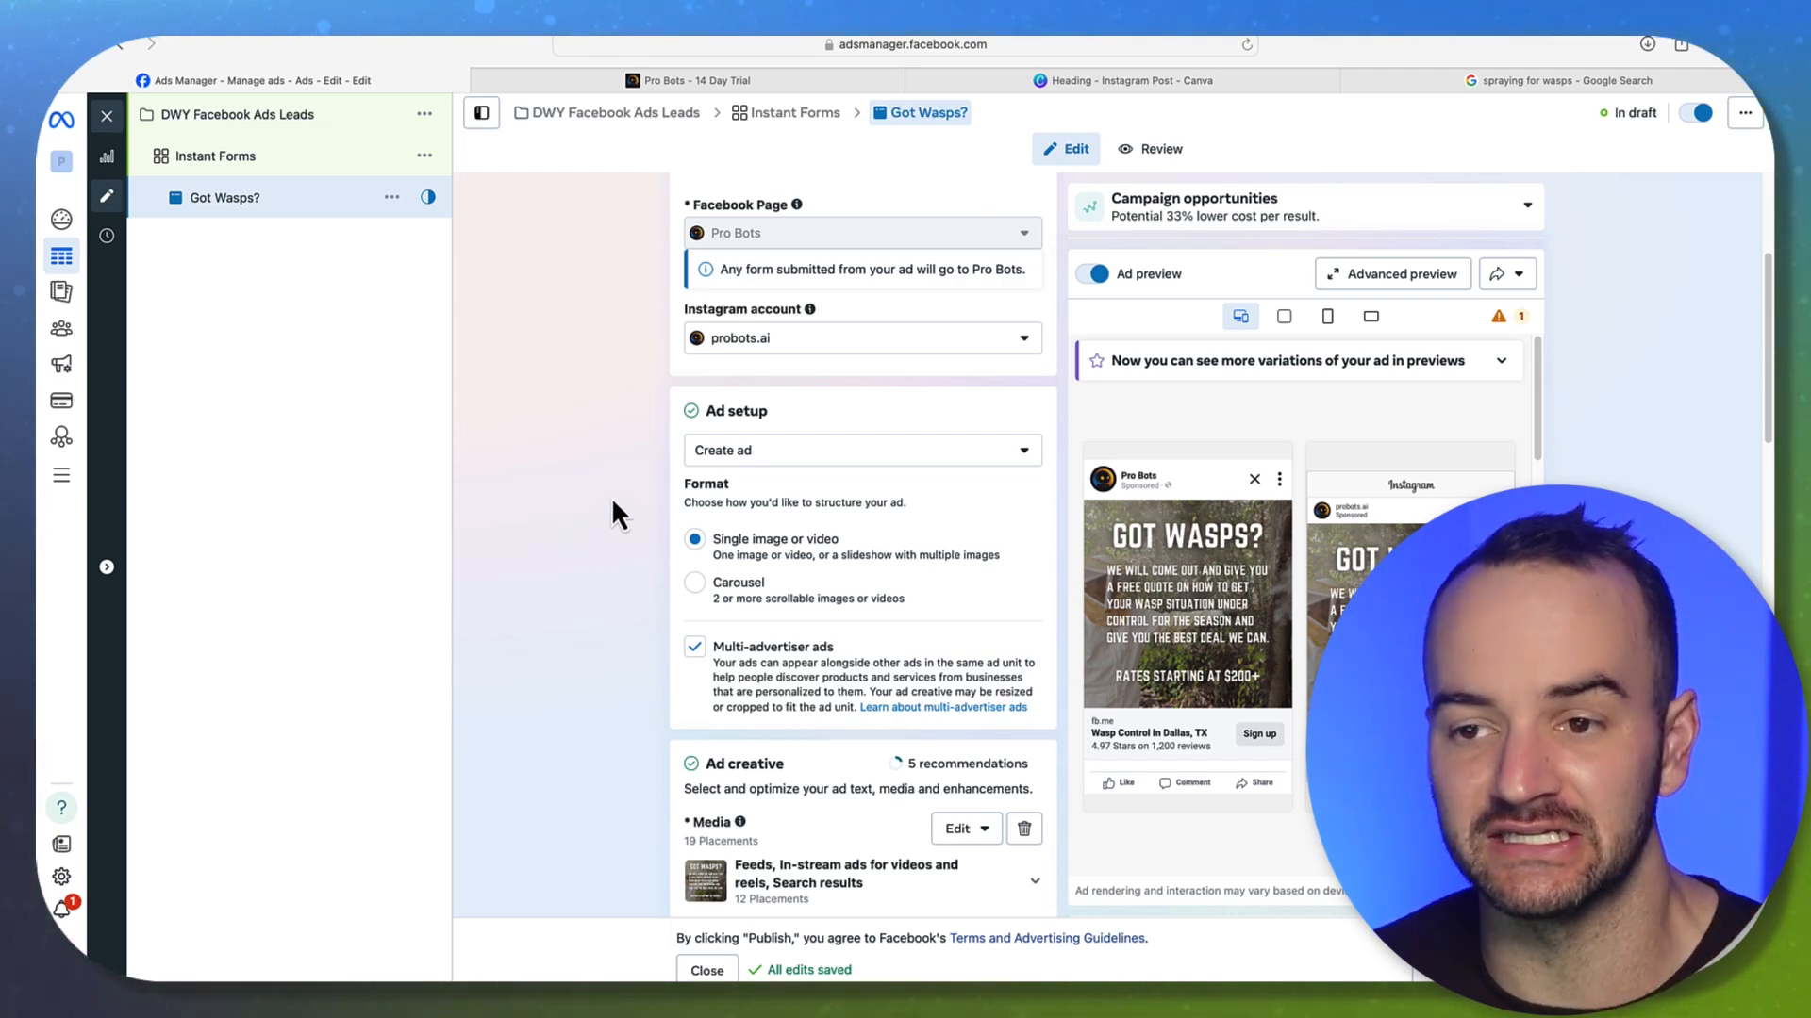
Scroll the Got Wasps? ad editor through Advantage+ creative and Destination to the Facebook Feed preview
scroll(626, 598, "down", 10)
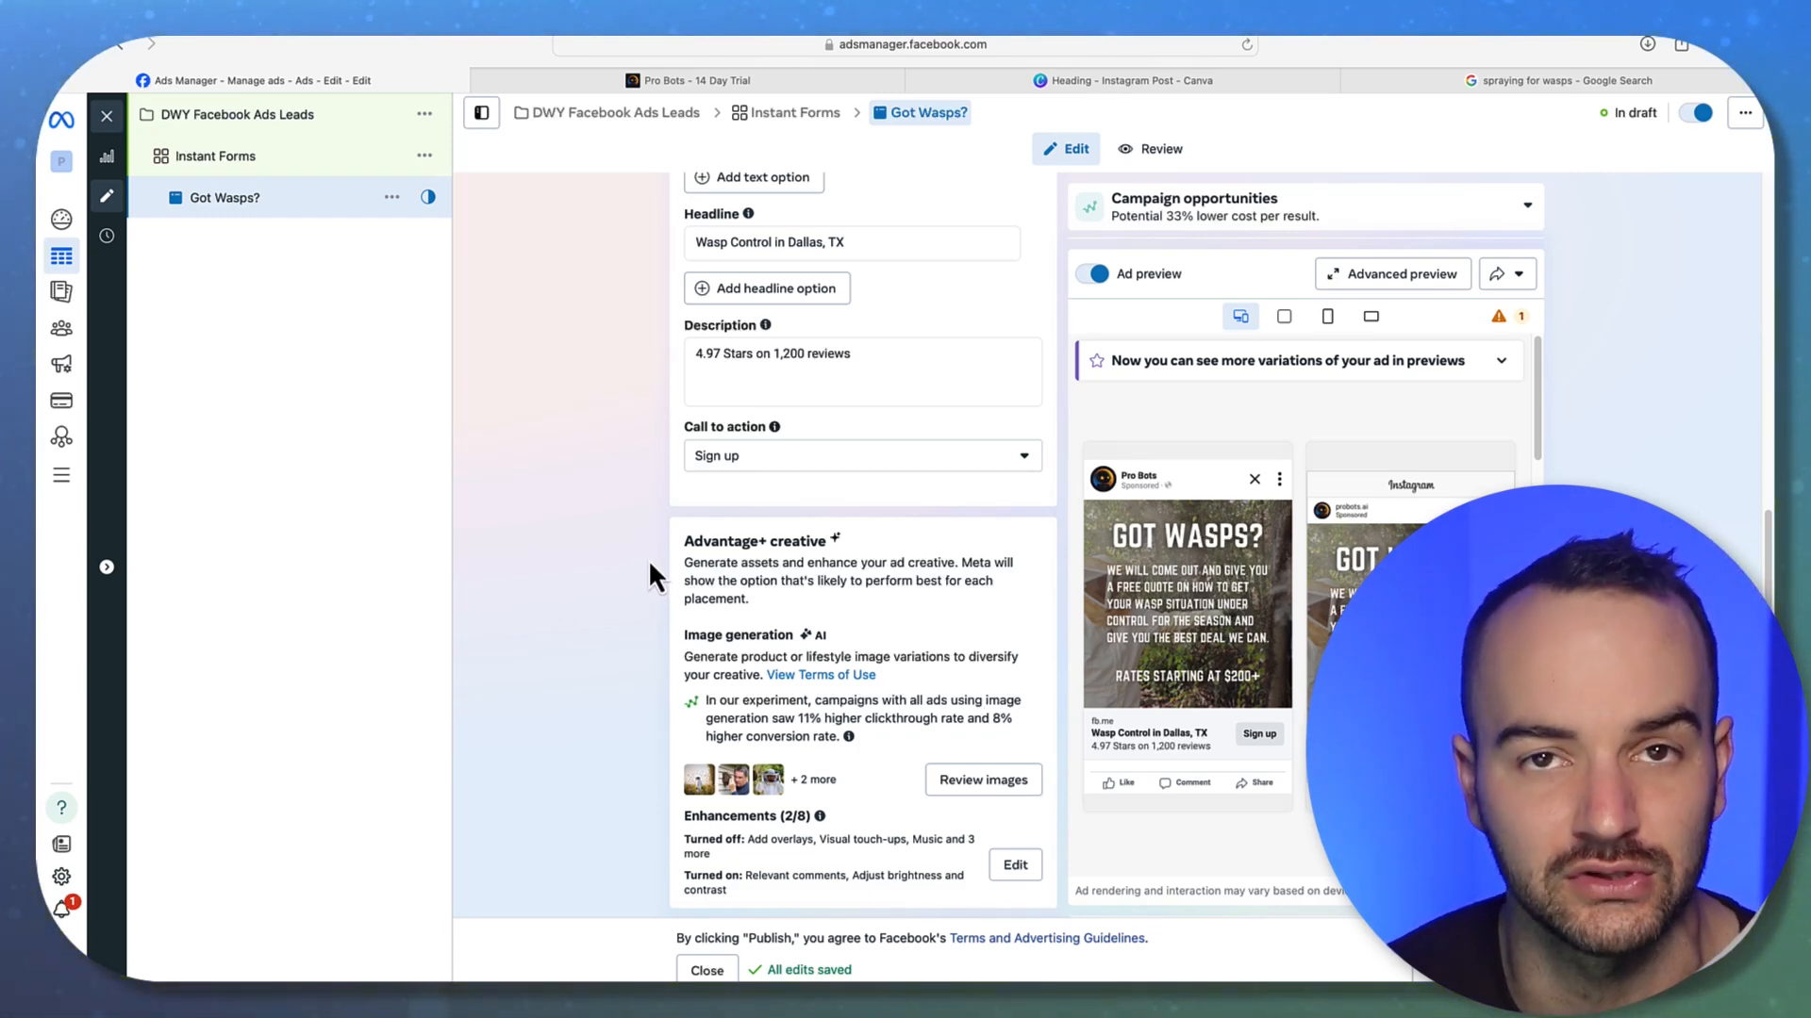
scroll(648, 564, "down", 2)
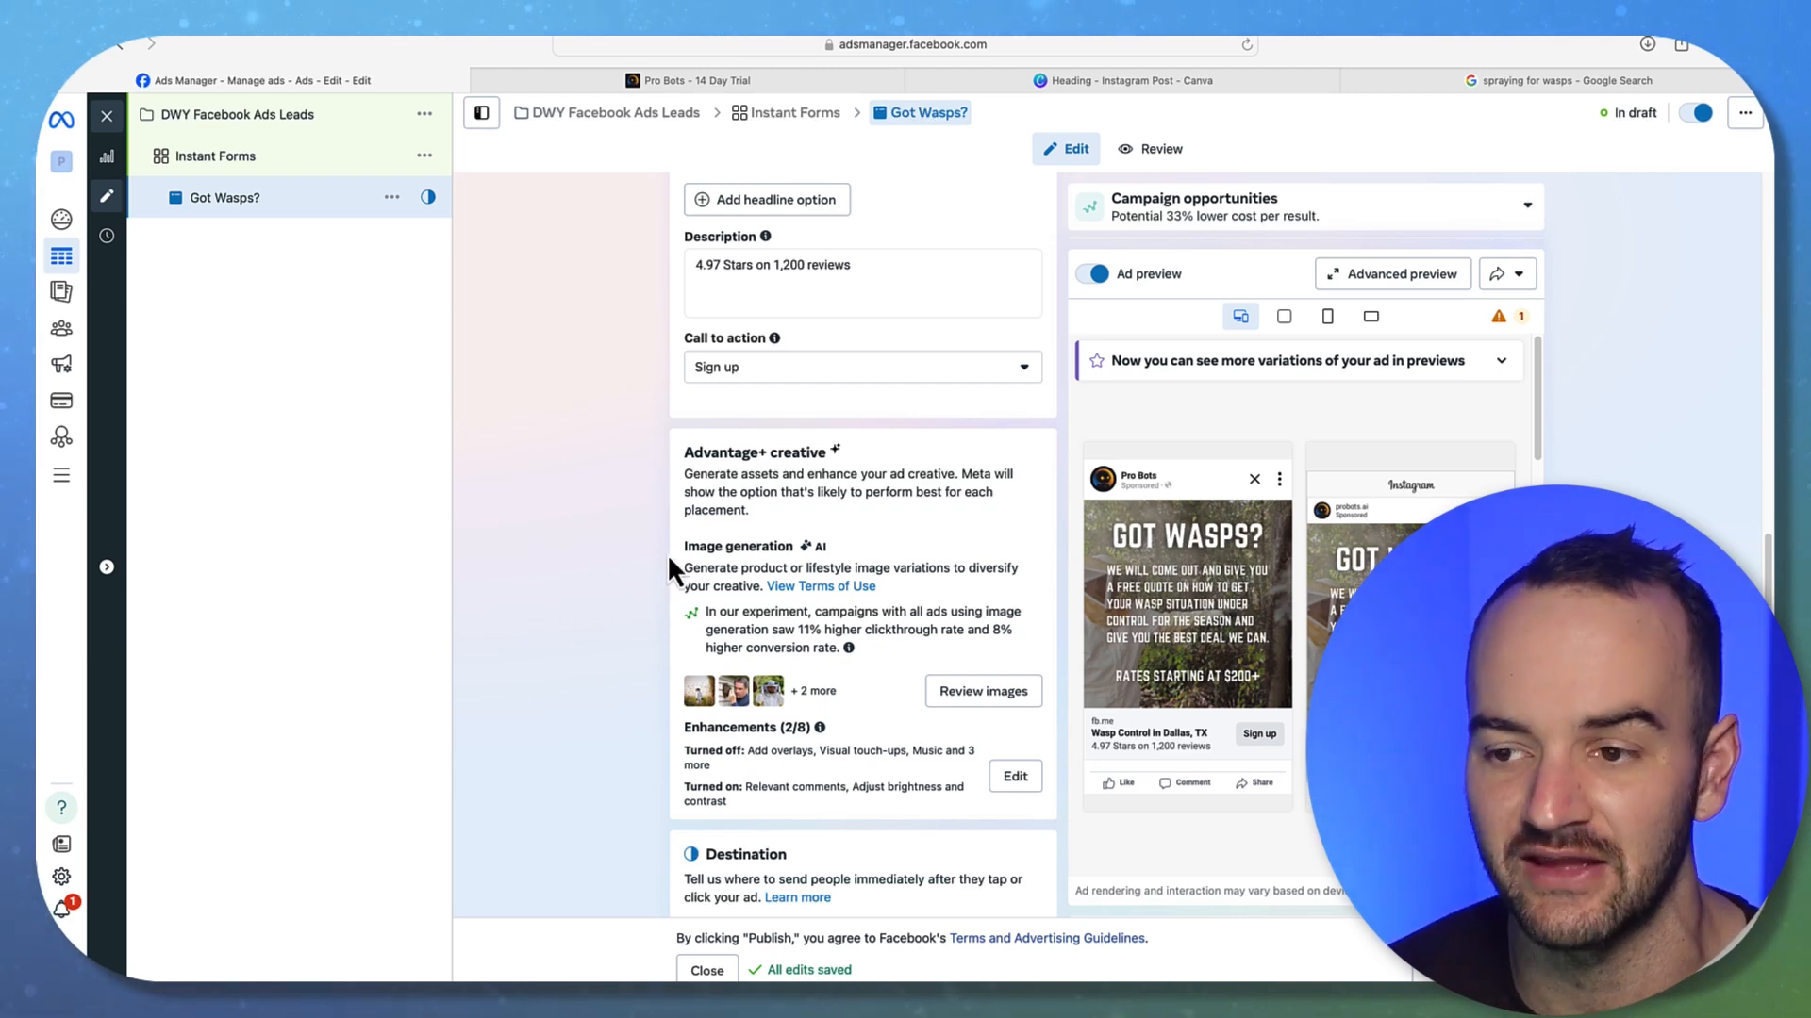
scroll(653, 558, "down", 3)
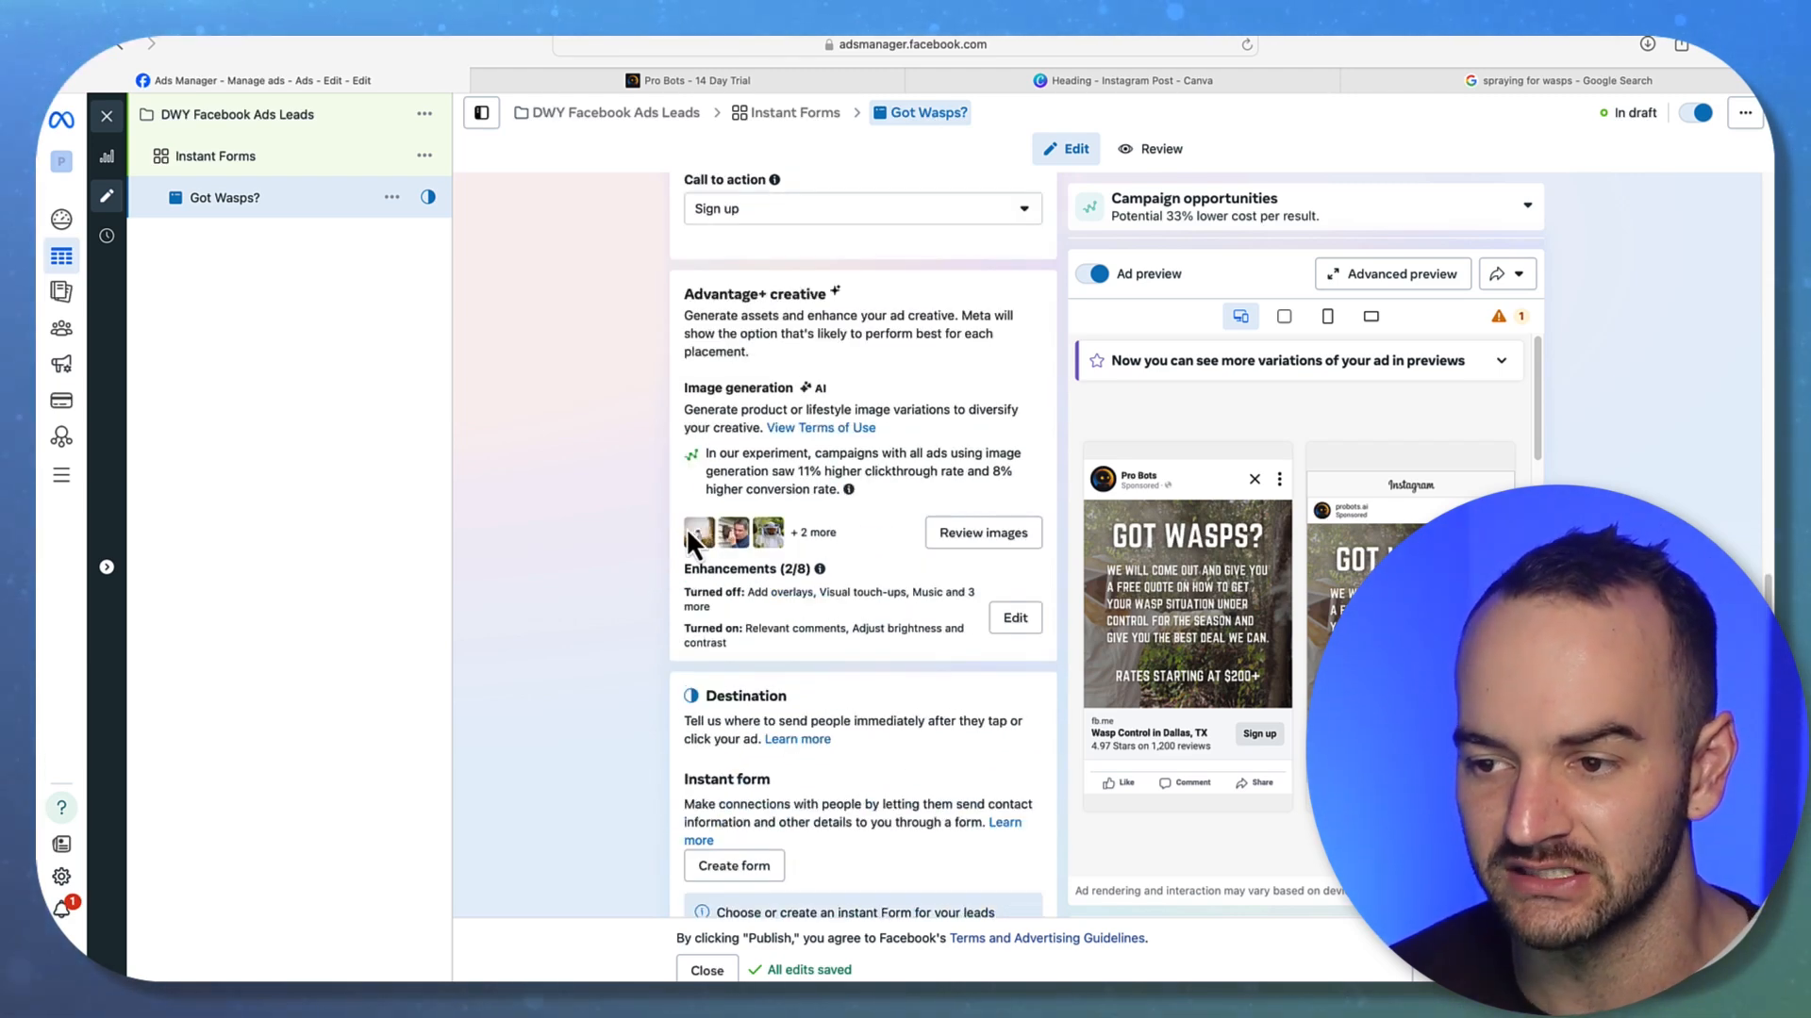
mouse_move(1270, 517)
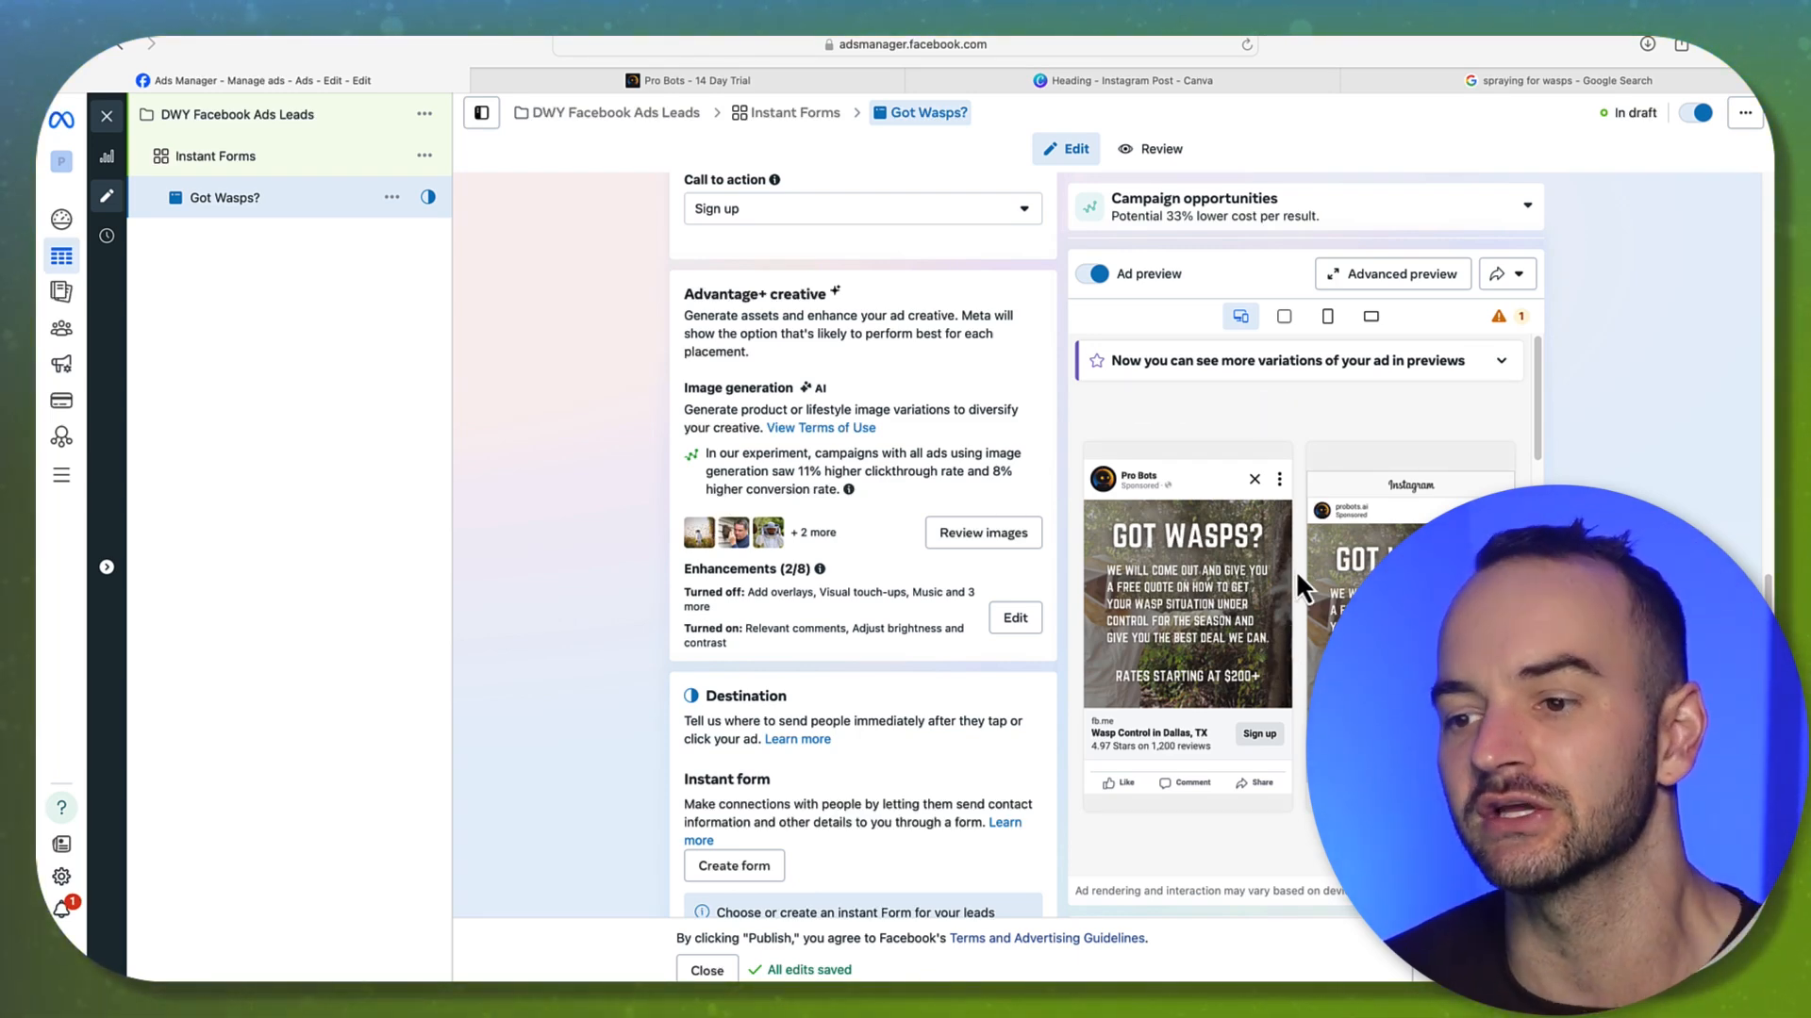
mouse_move(1286, 581)
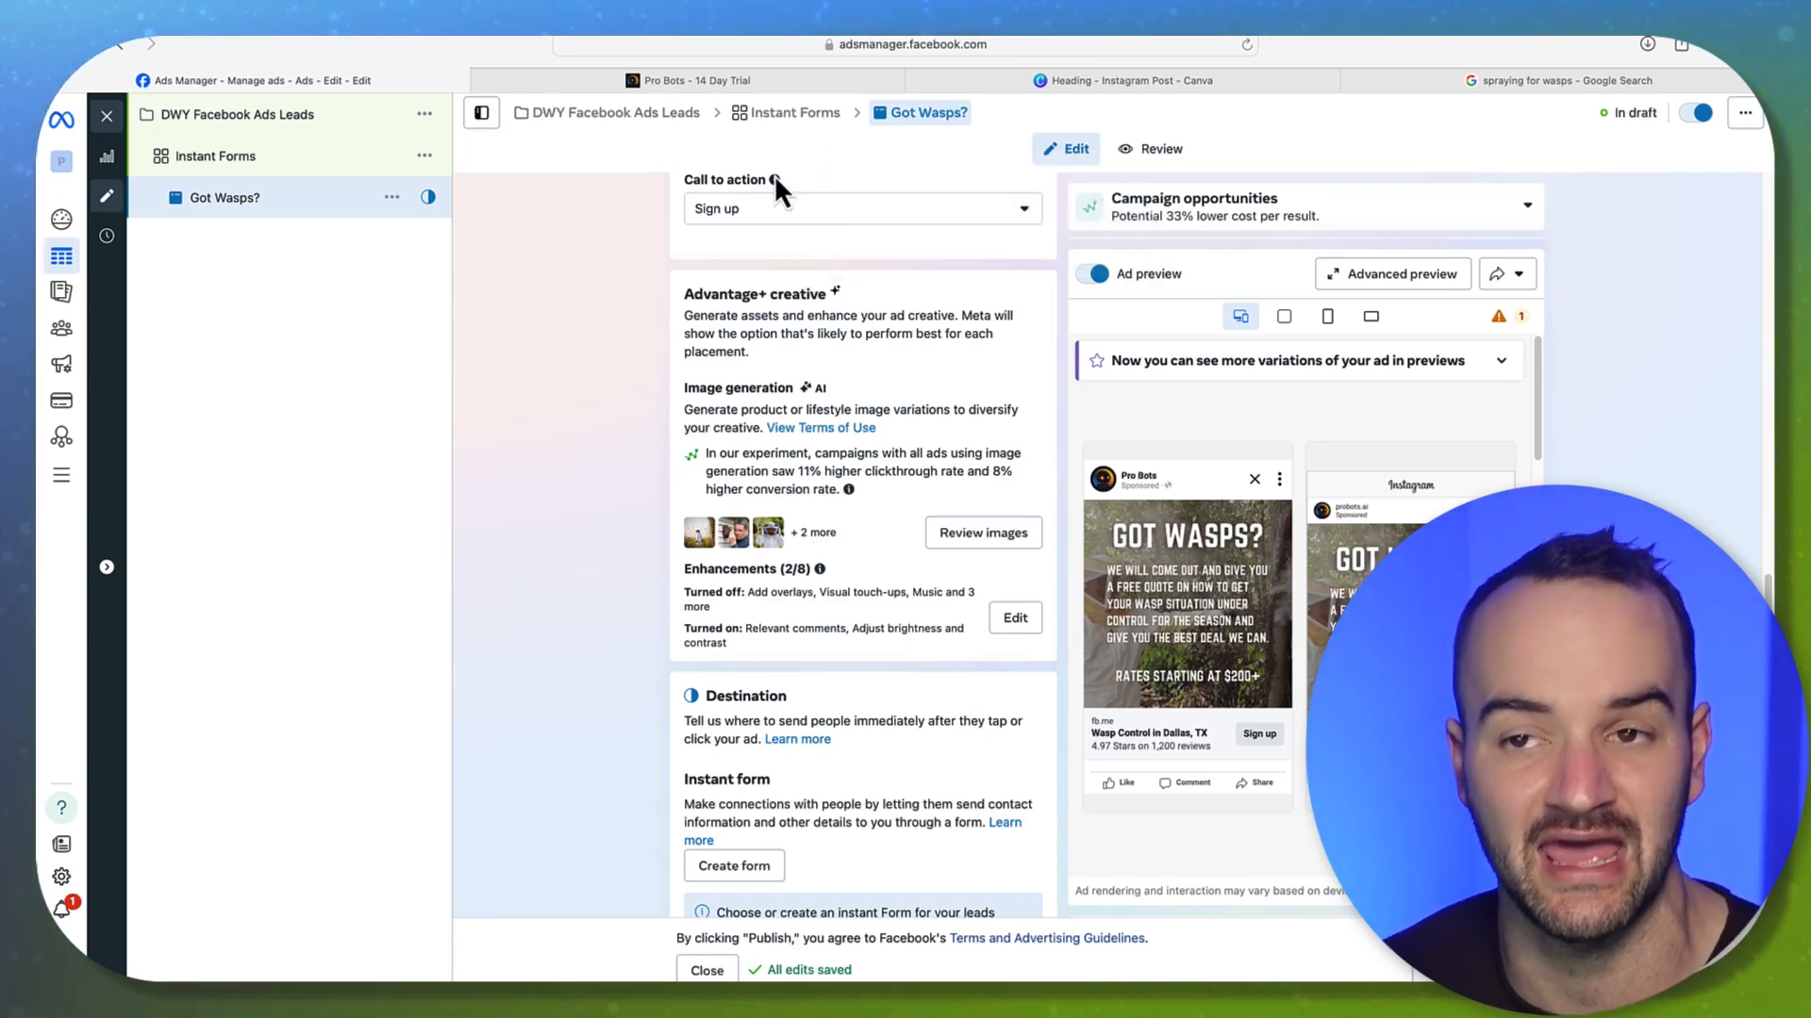
Read through the Pro Bots 14-day trial offer page and its benefit bullets
left_click(670, 83)
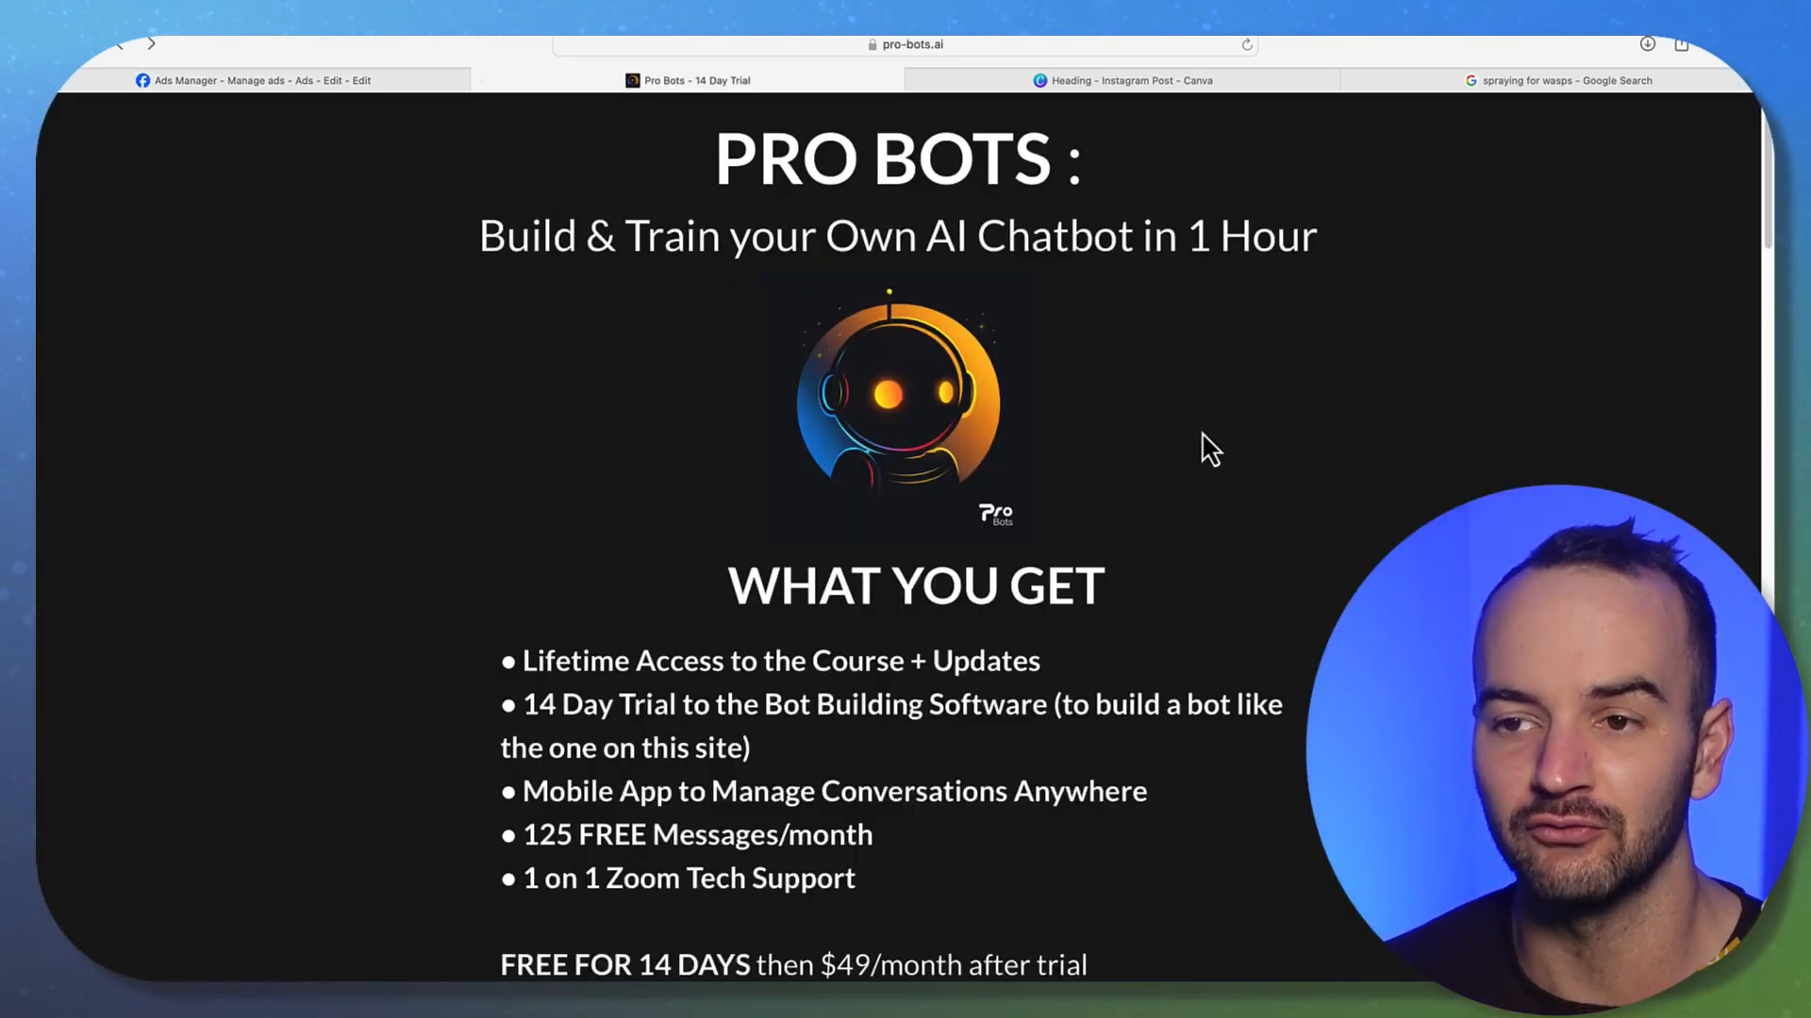
scroll(930, 416, "down", 3)
scroll(981, 429, "down", 2)
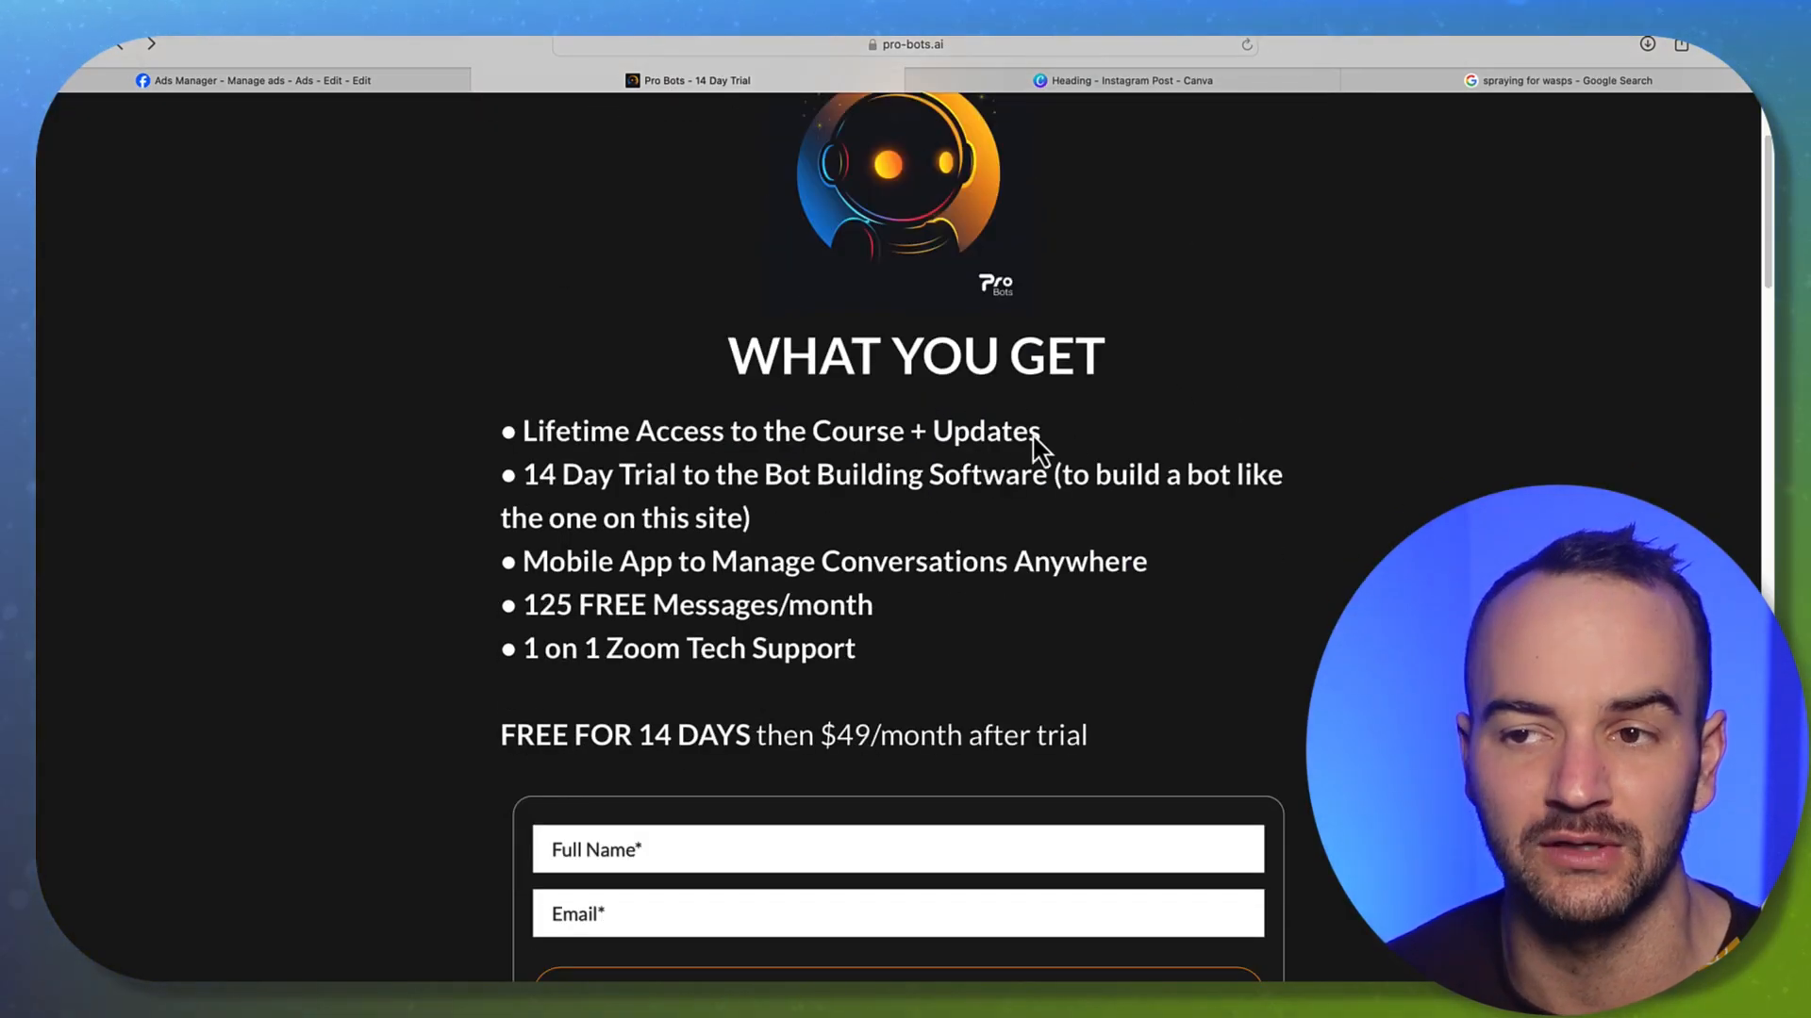
scroll(933, 514, "down", 2)
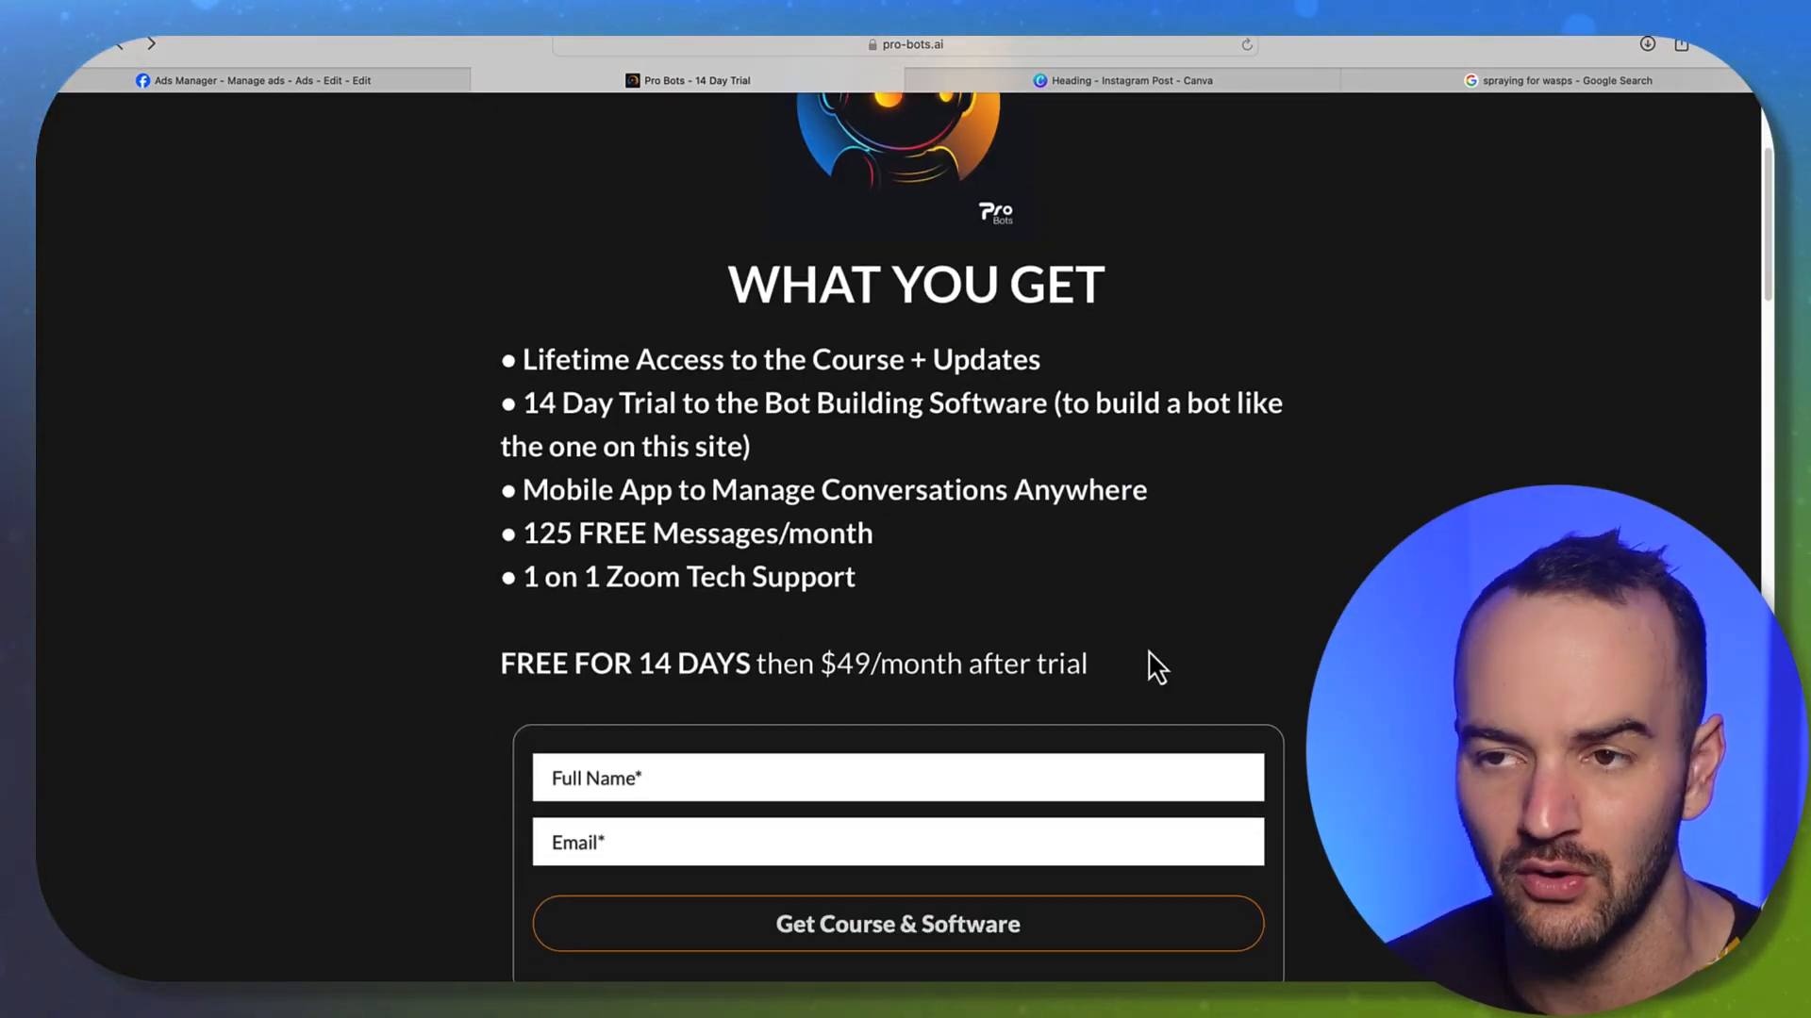
scroll(1032, 606, "up", 6)
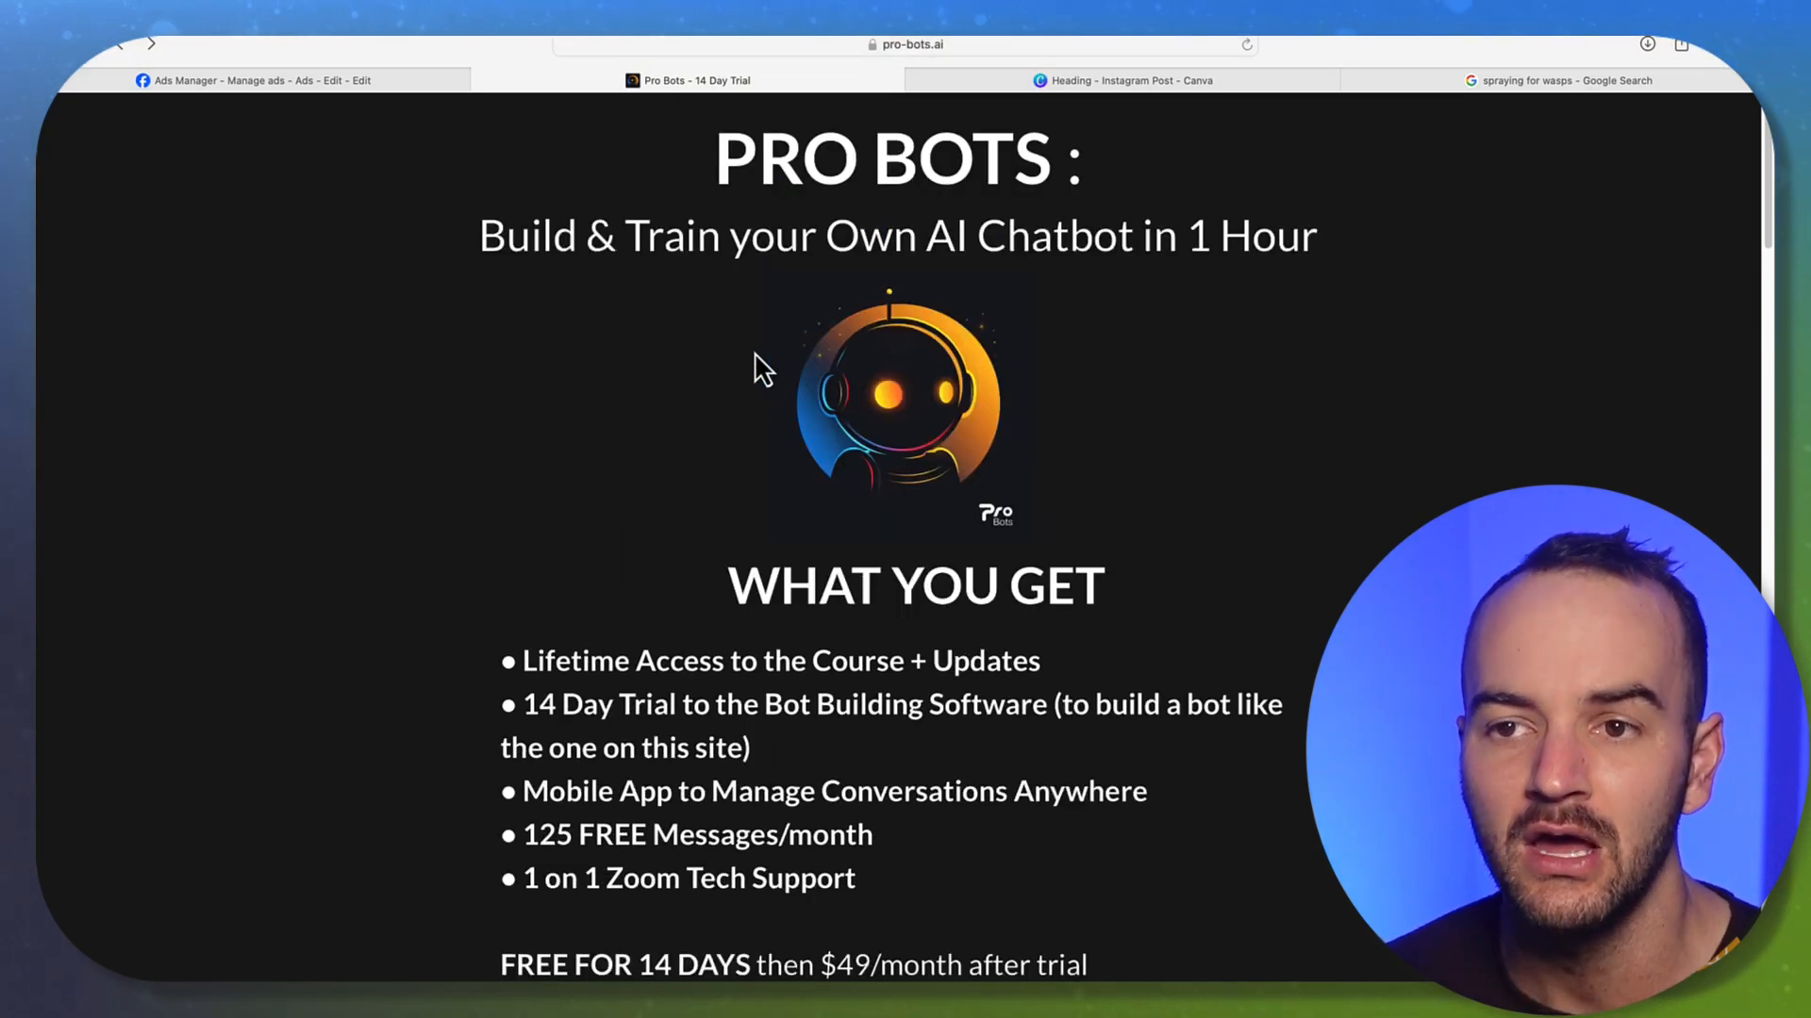
left_click_drag(499, 663, 958, 767)
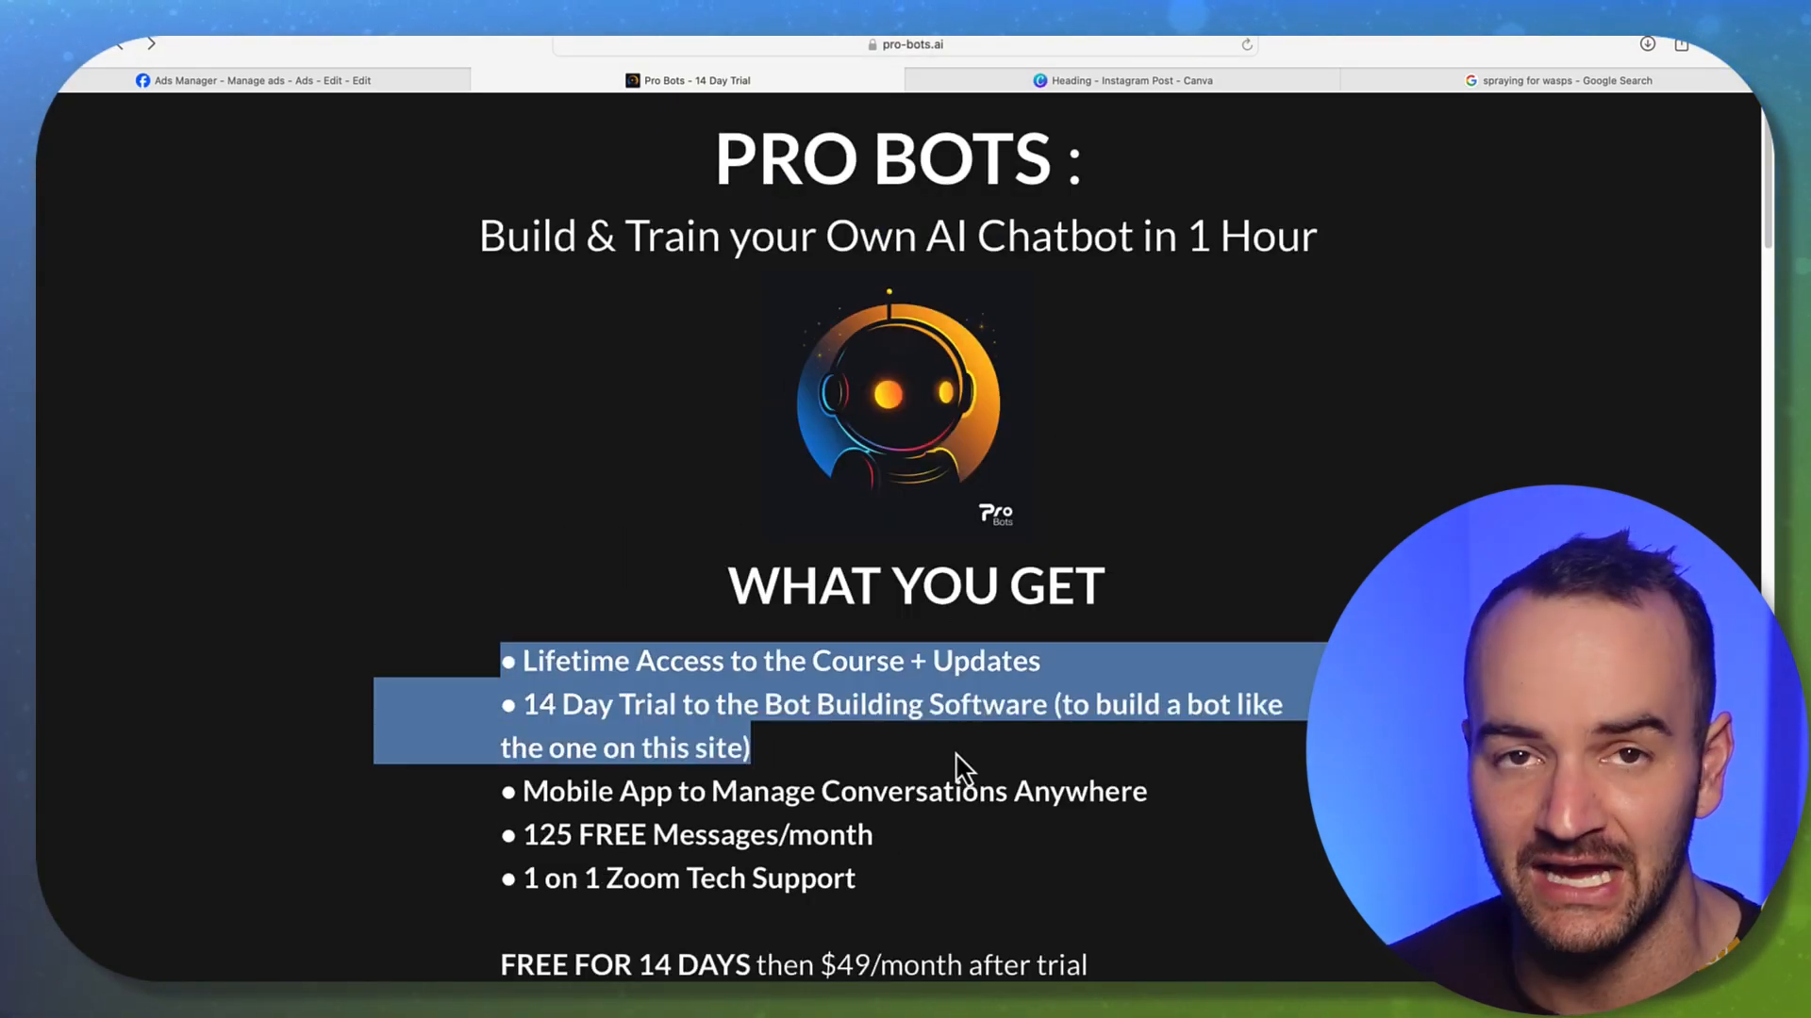
left_click(1142, 623)
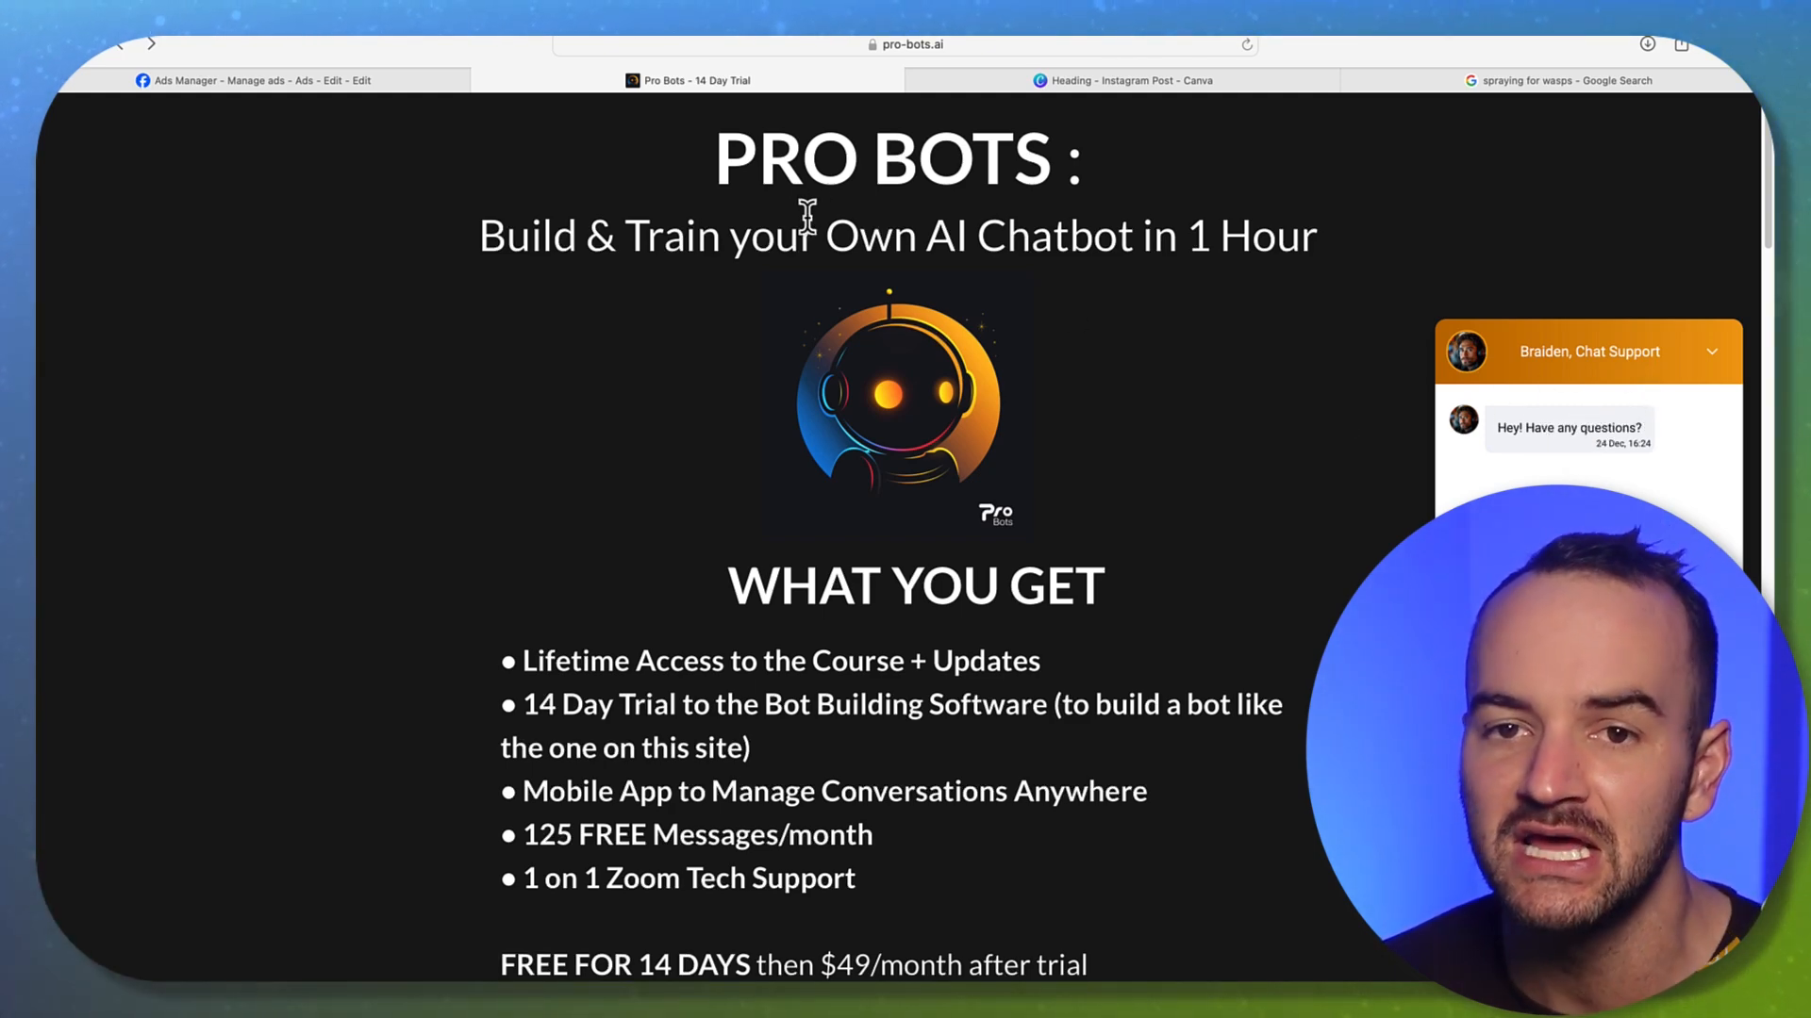
Load app.pro-bots.ai from the address bar
left_click(877, 52)
type("a")
key("Return")
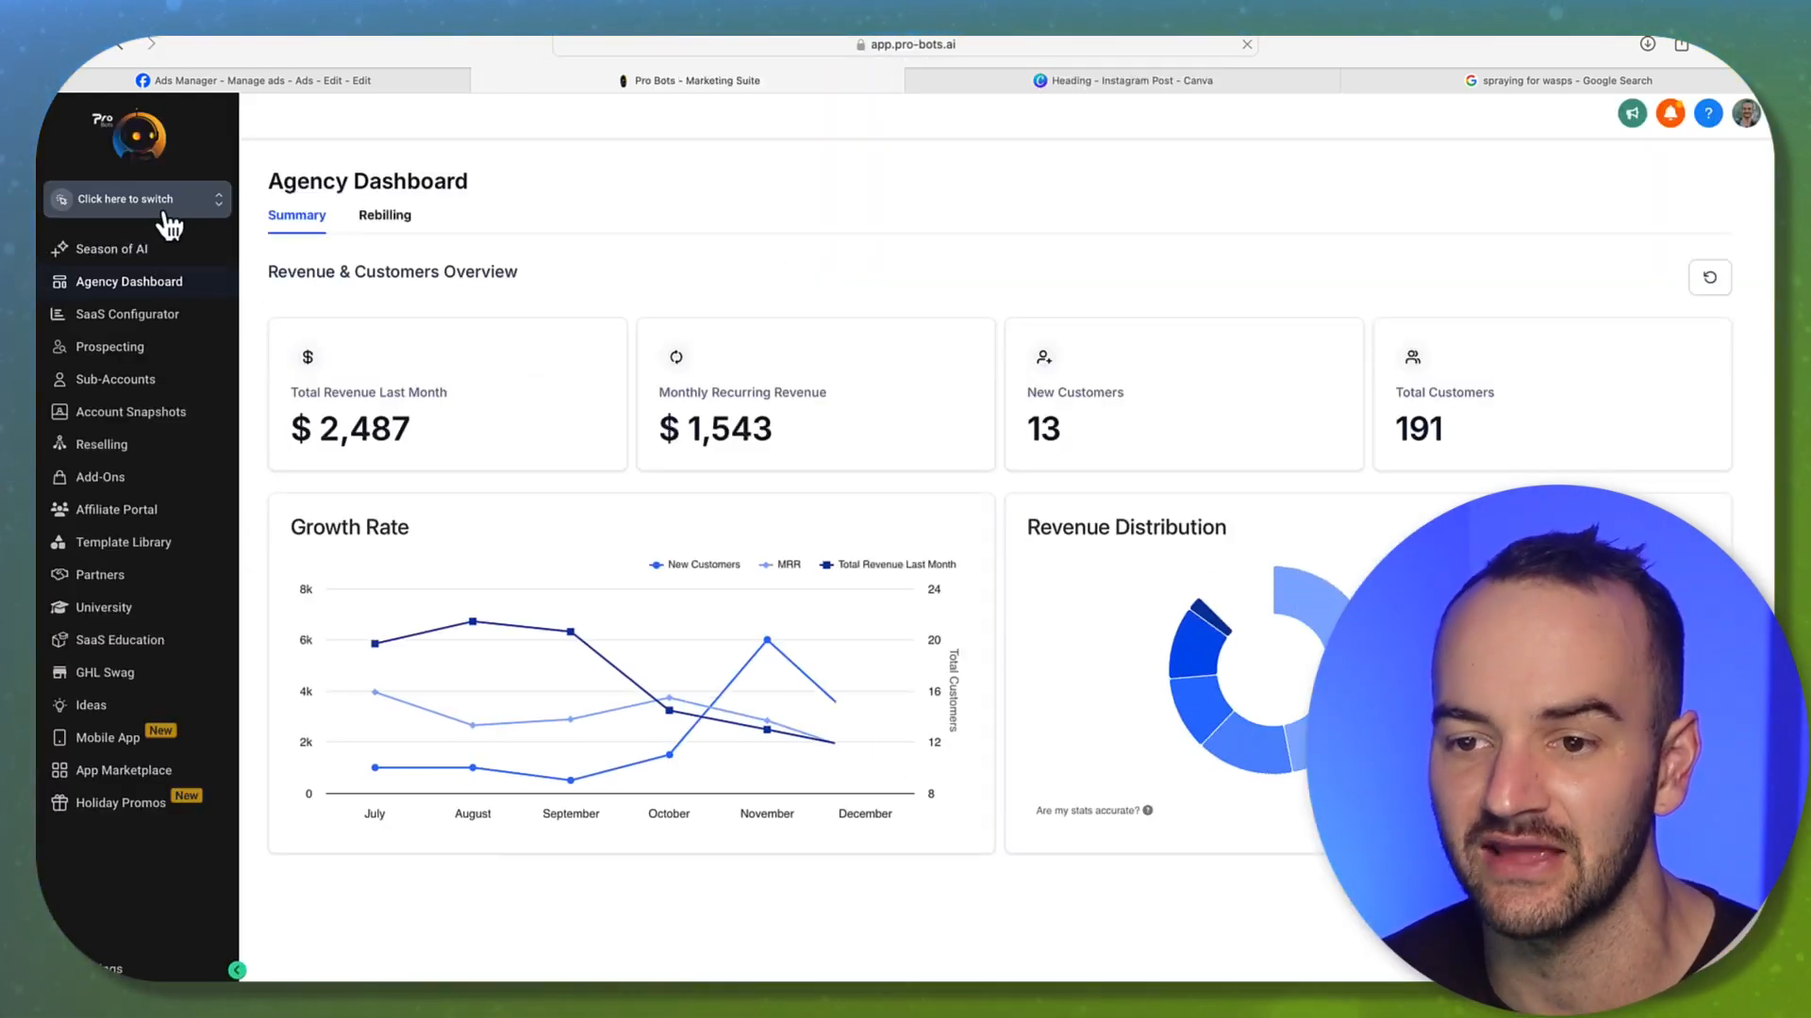
Switch to the client's sub-account, view its Automation workflows, and open Settings
left_click(153, 208)
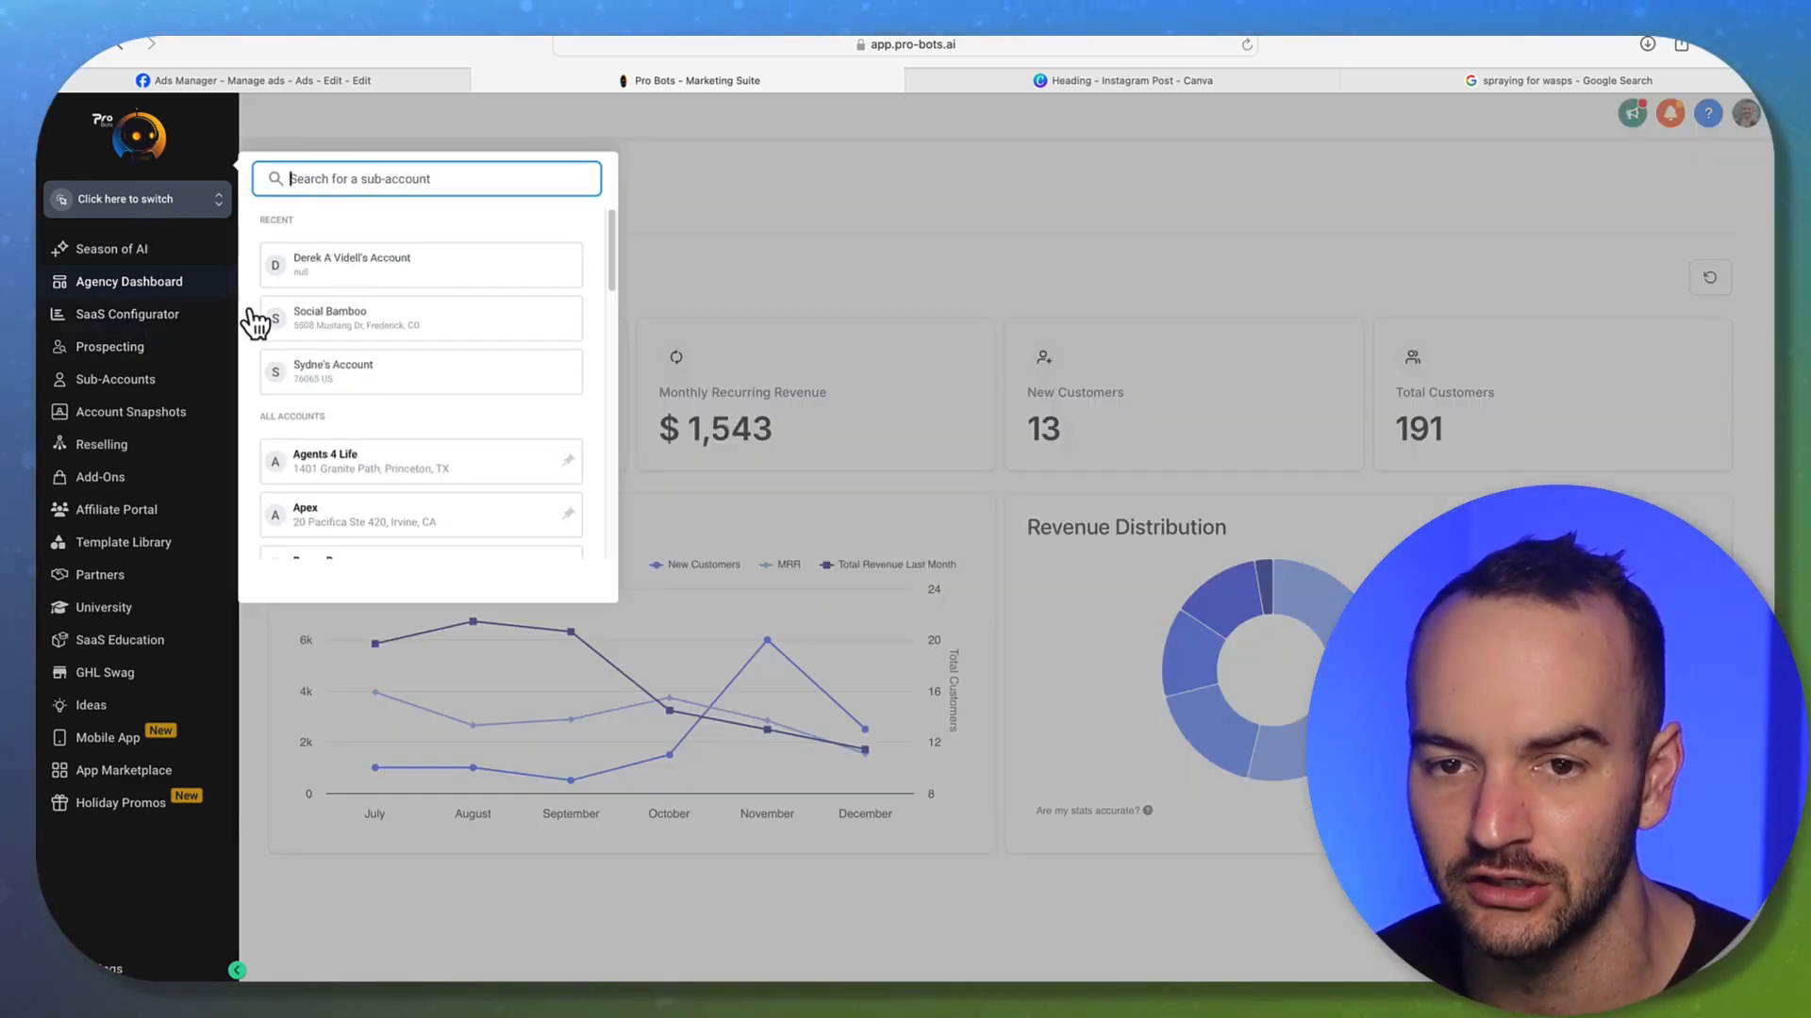
left_click(444, 266)
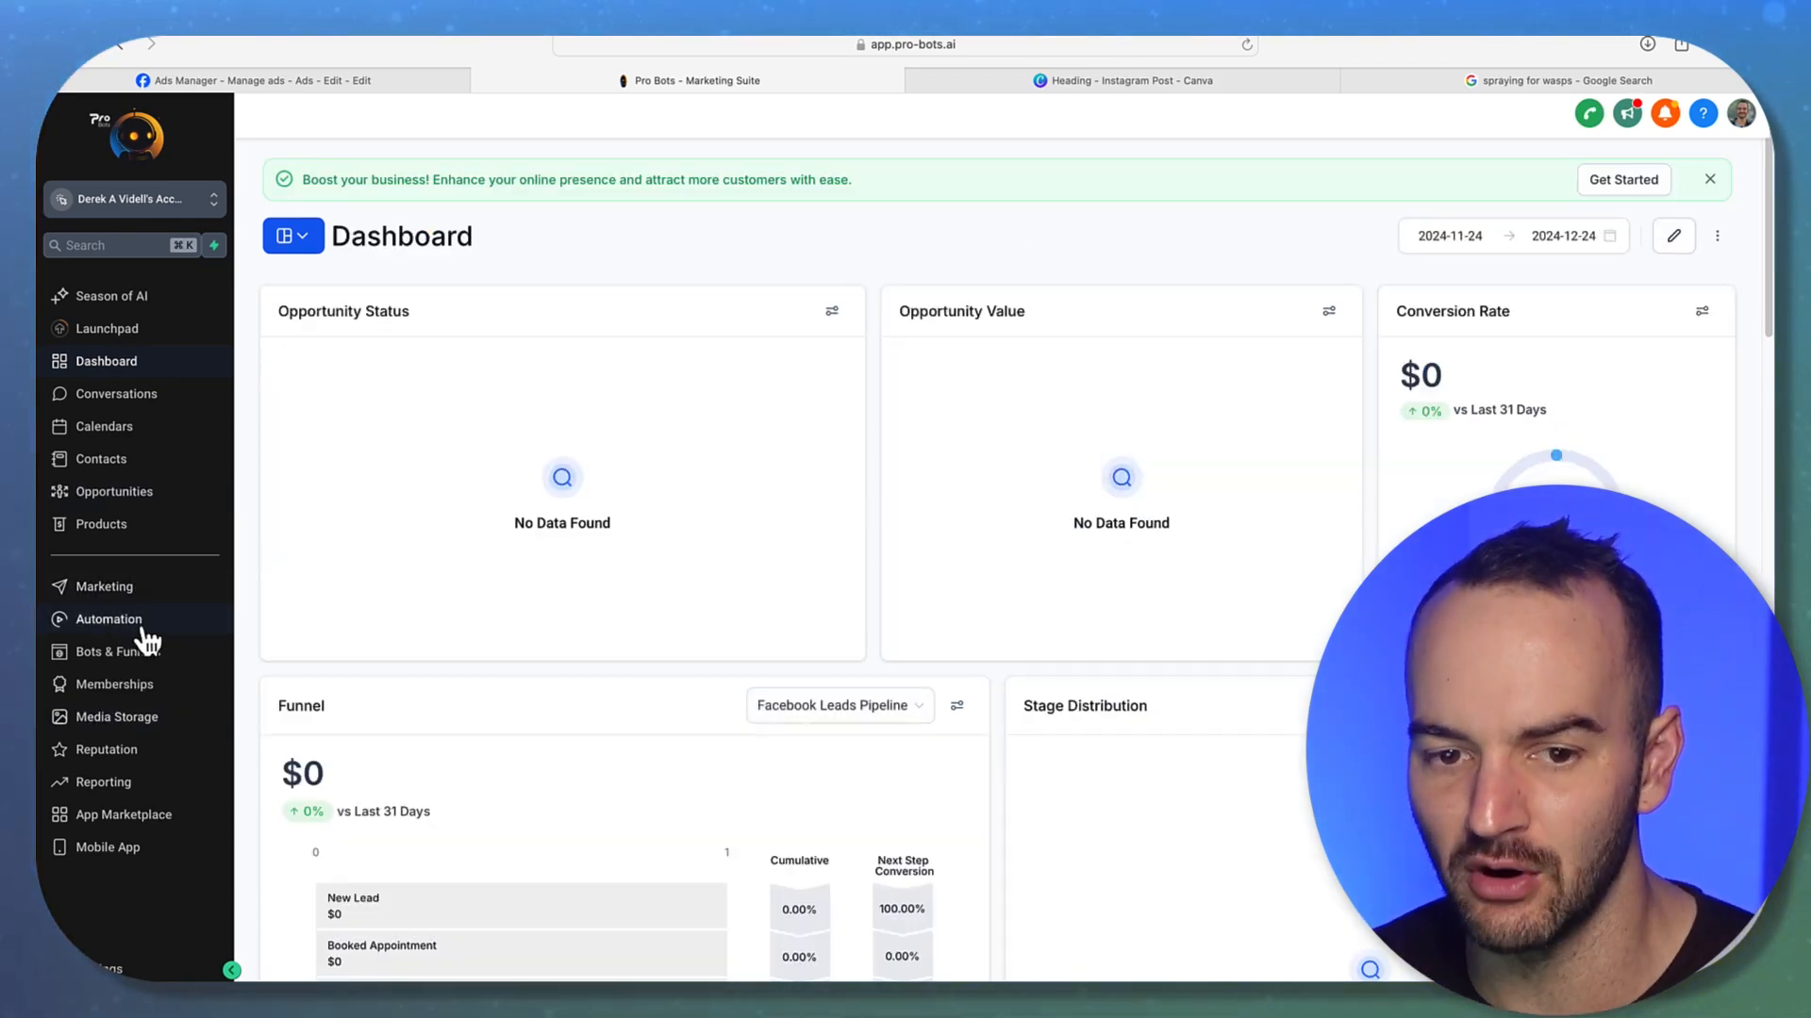
left_click(147, 622)
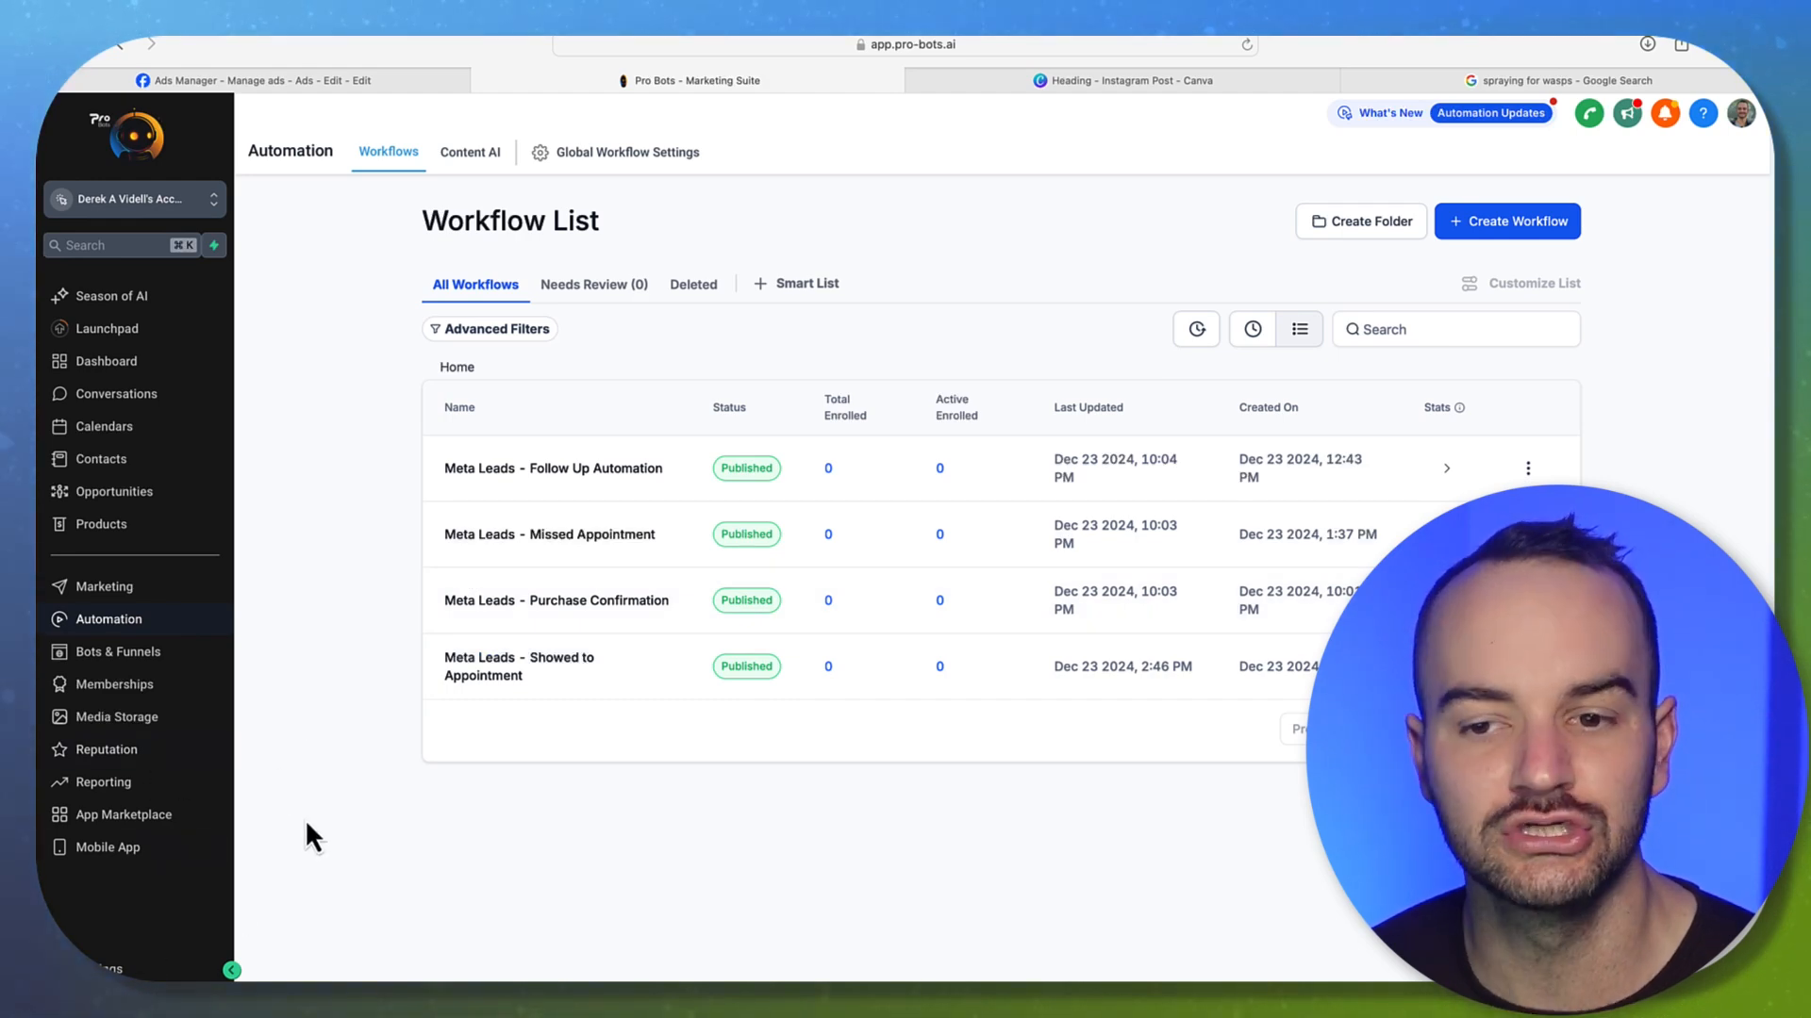
left_click(104, 969)
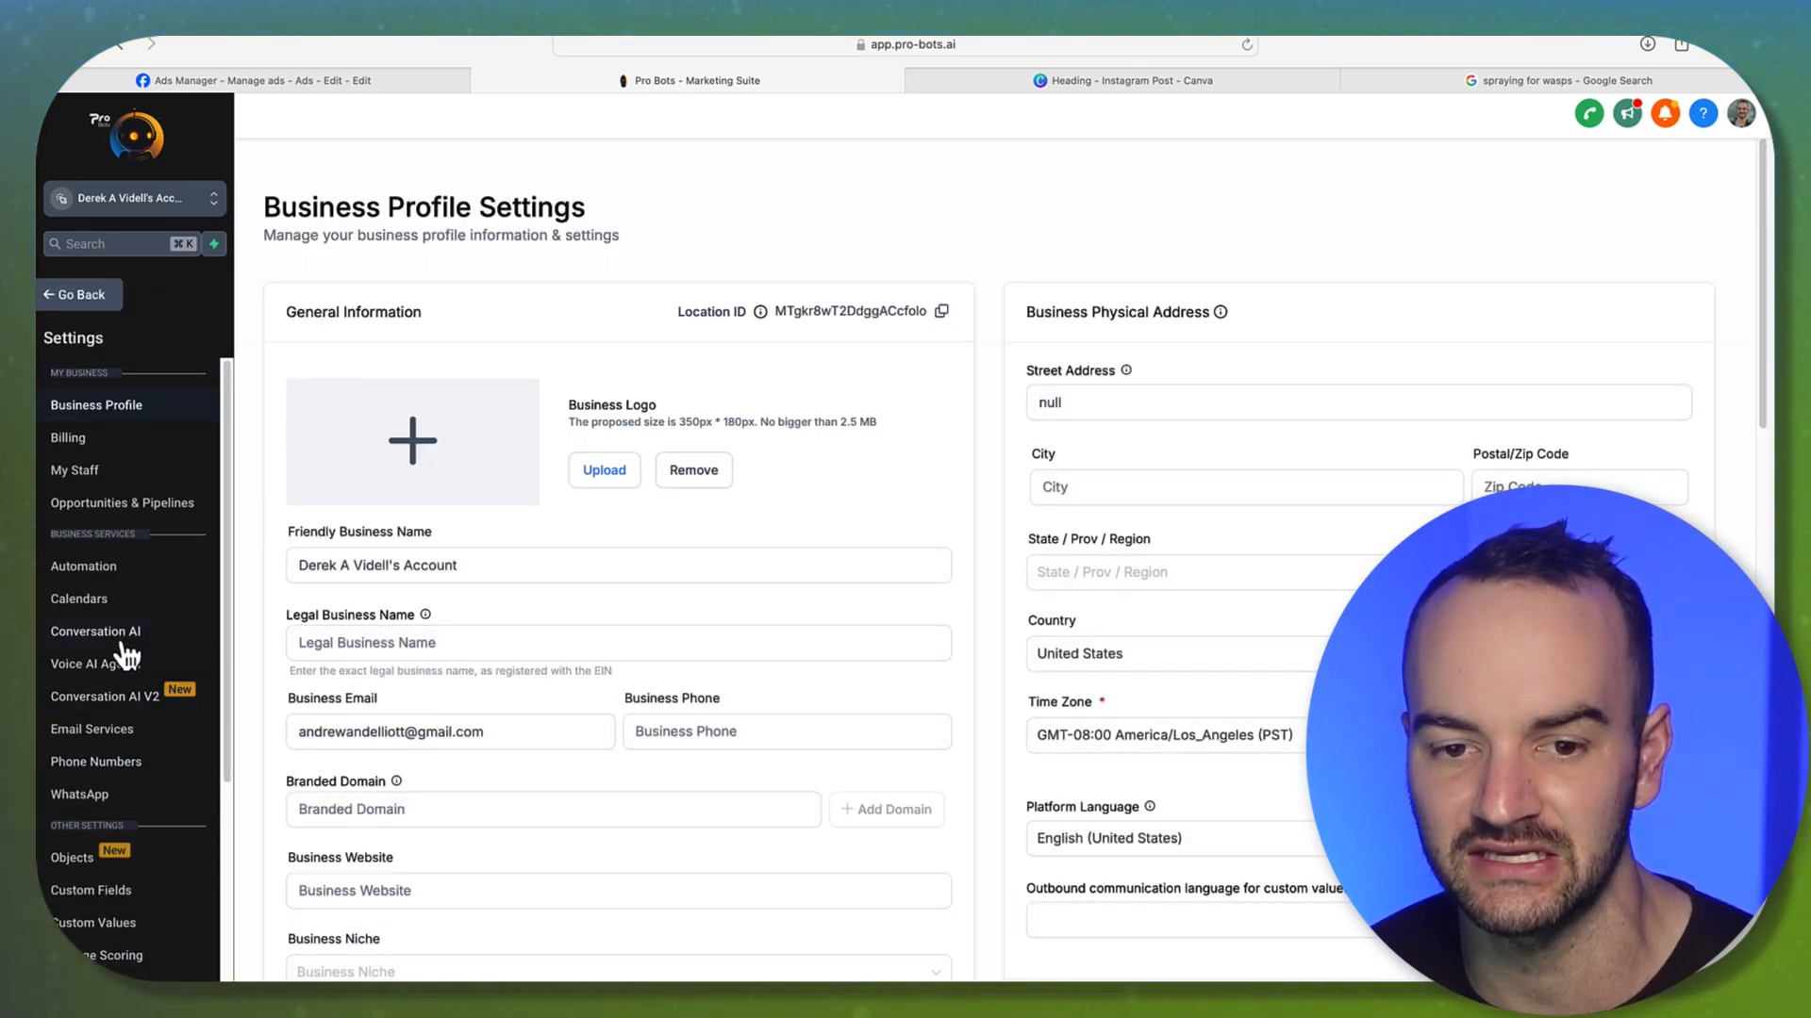
Open Integrations > Facebook Form Fields Mapping and dismiss the missing page ID warning
scroll(118, 660, "down", 5)
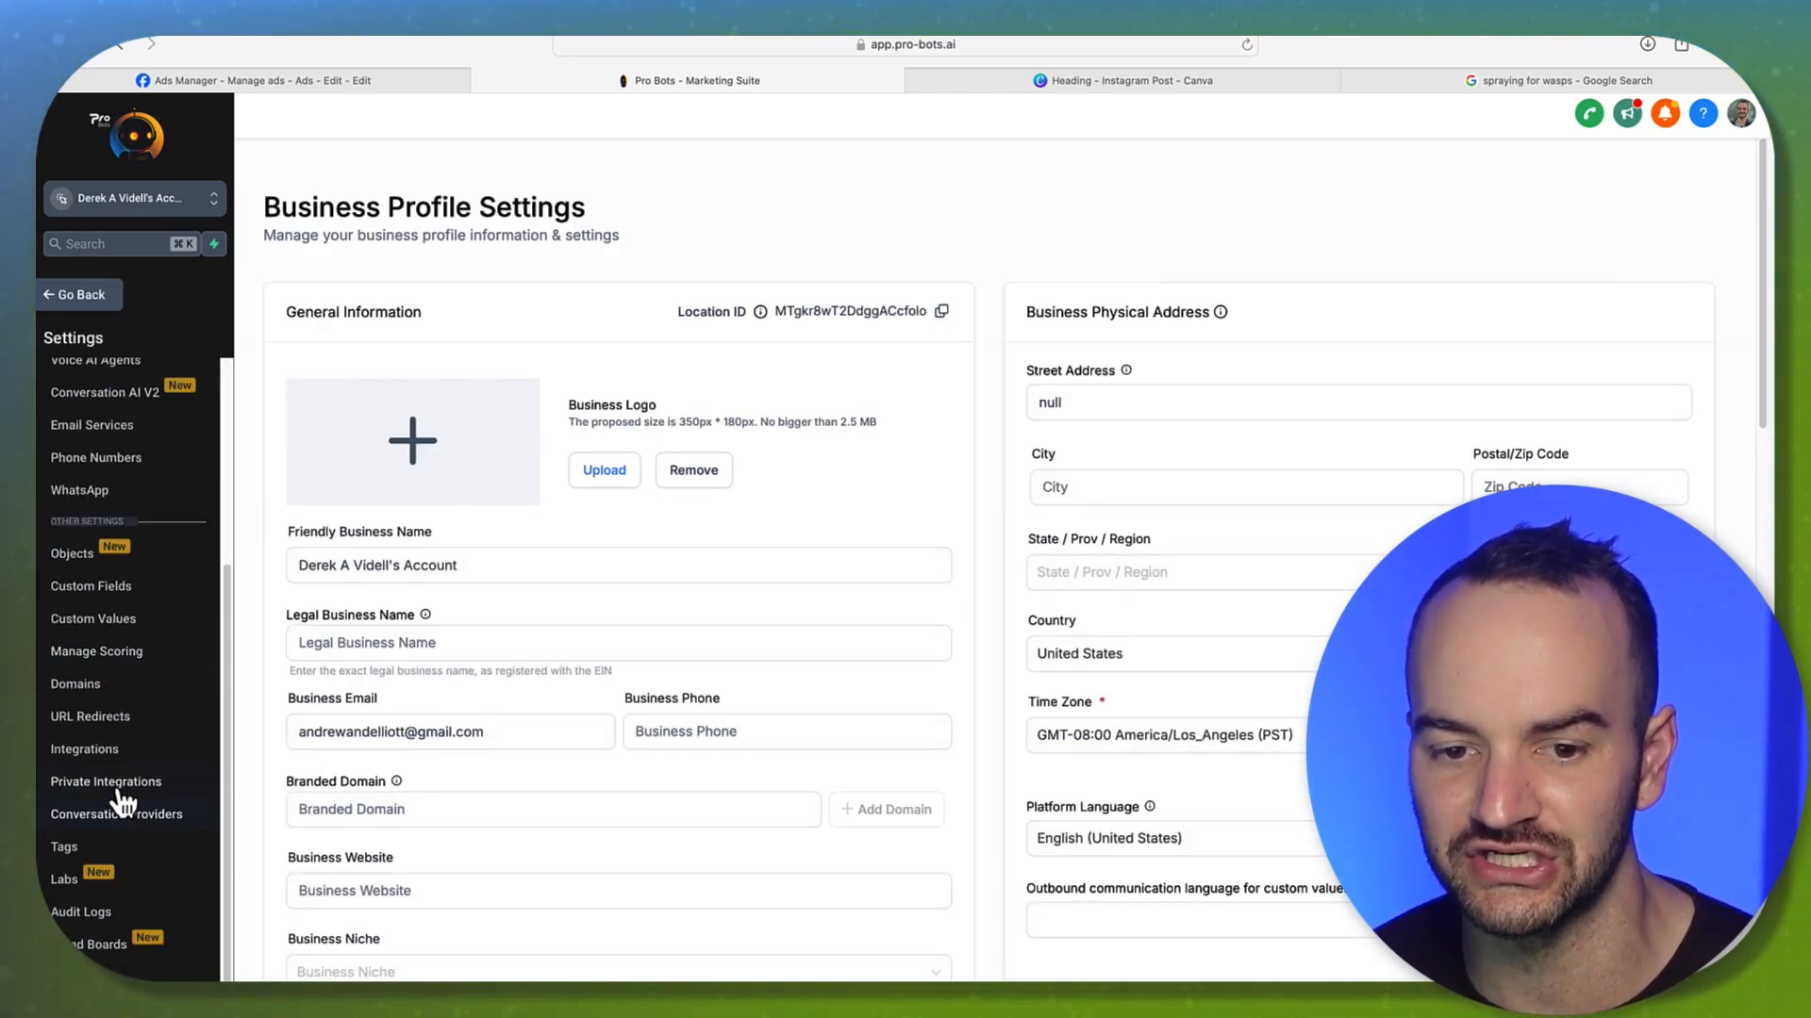
left_click(105, 751)
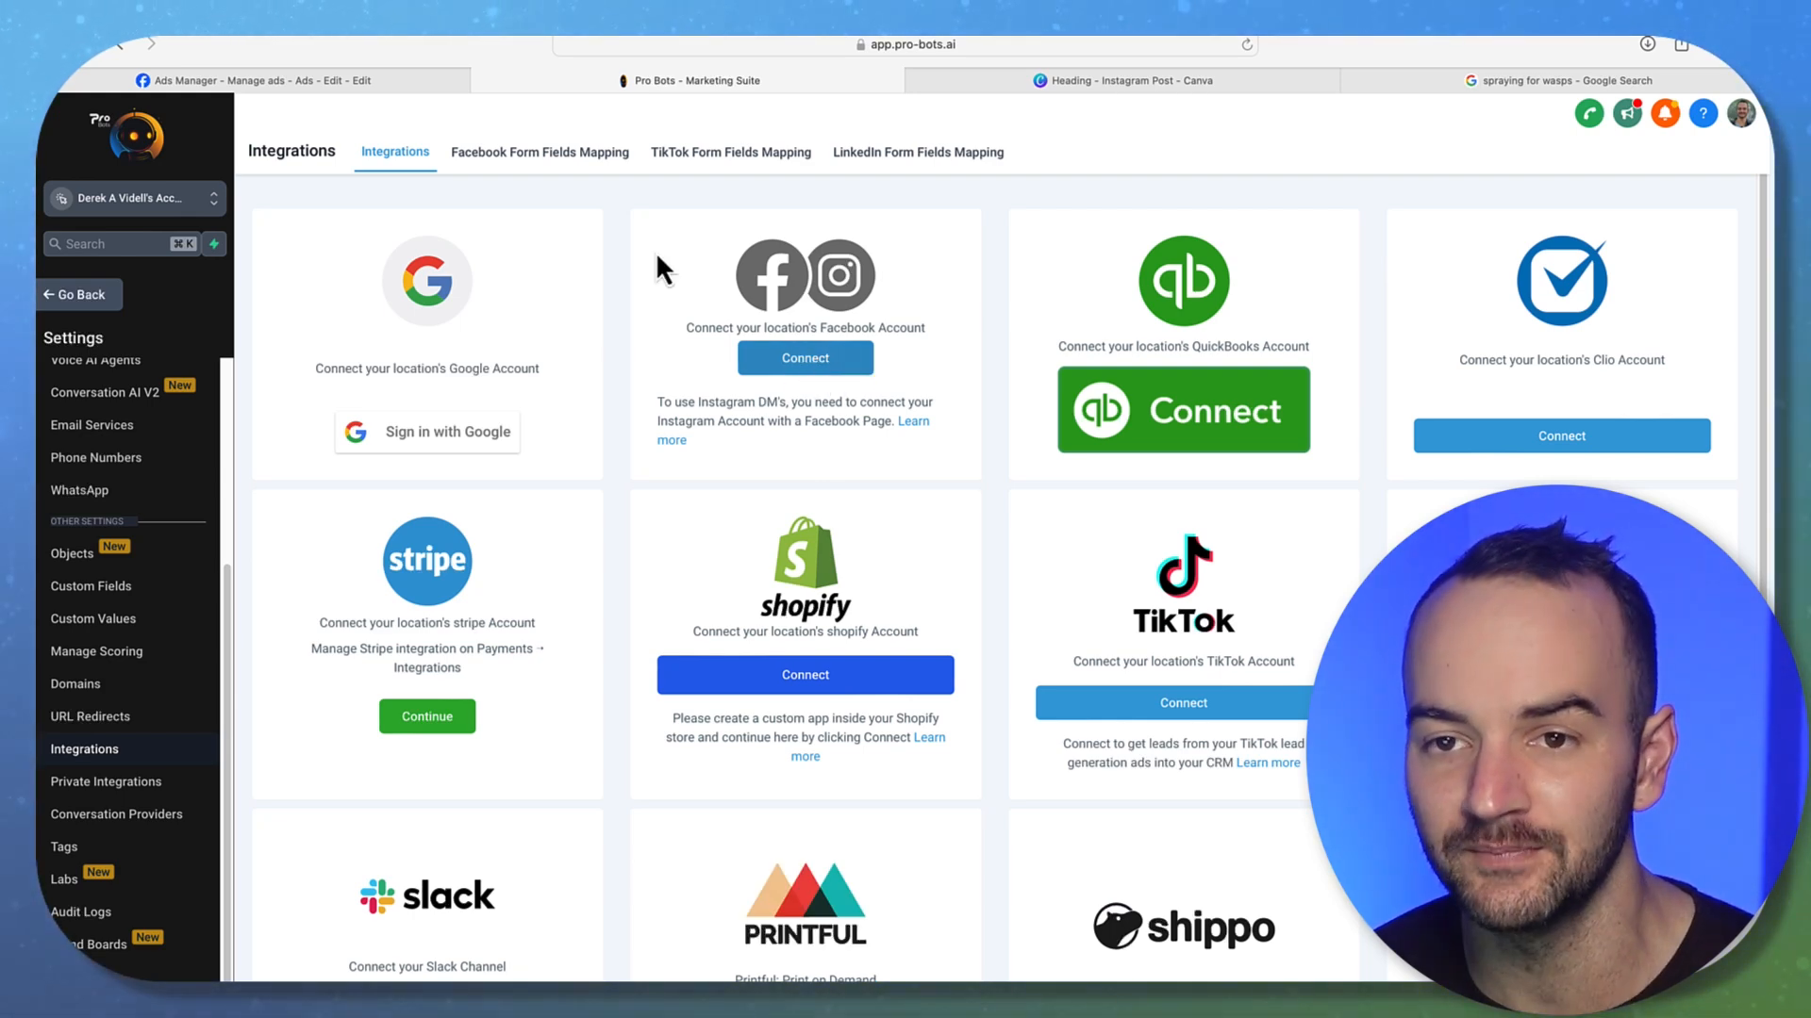
left_click(513, 155)
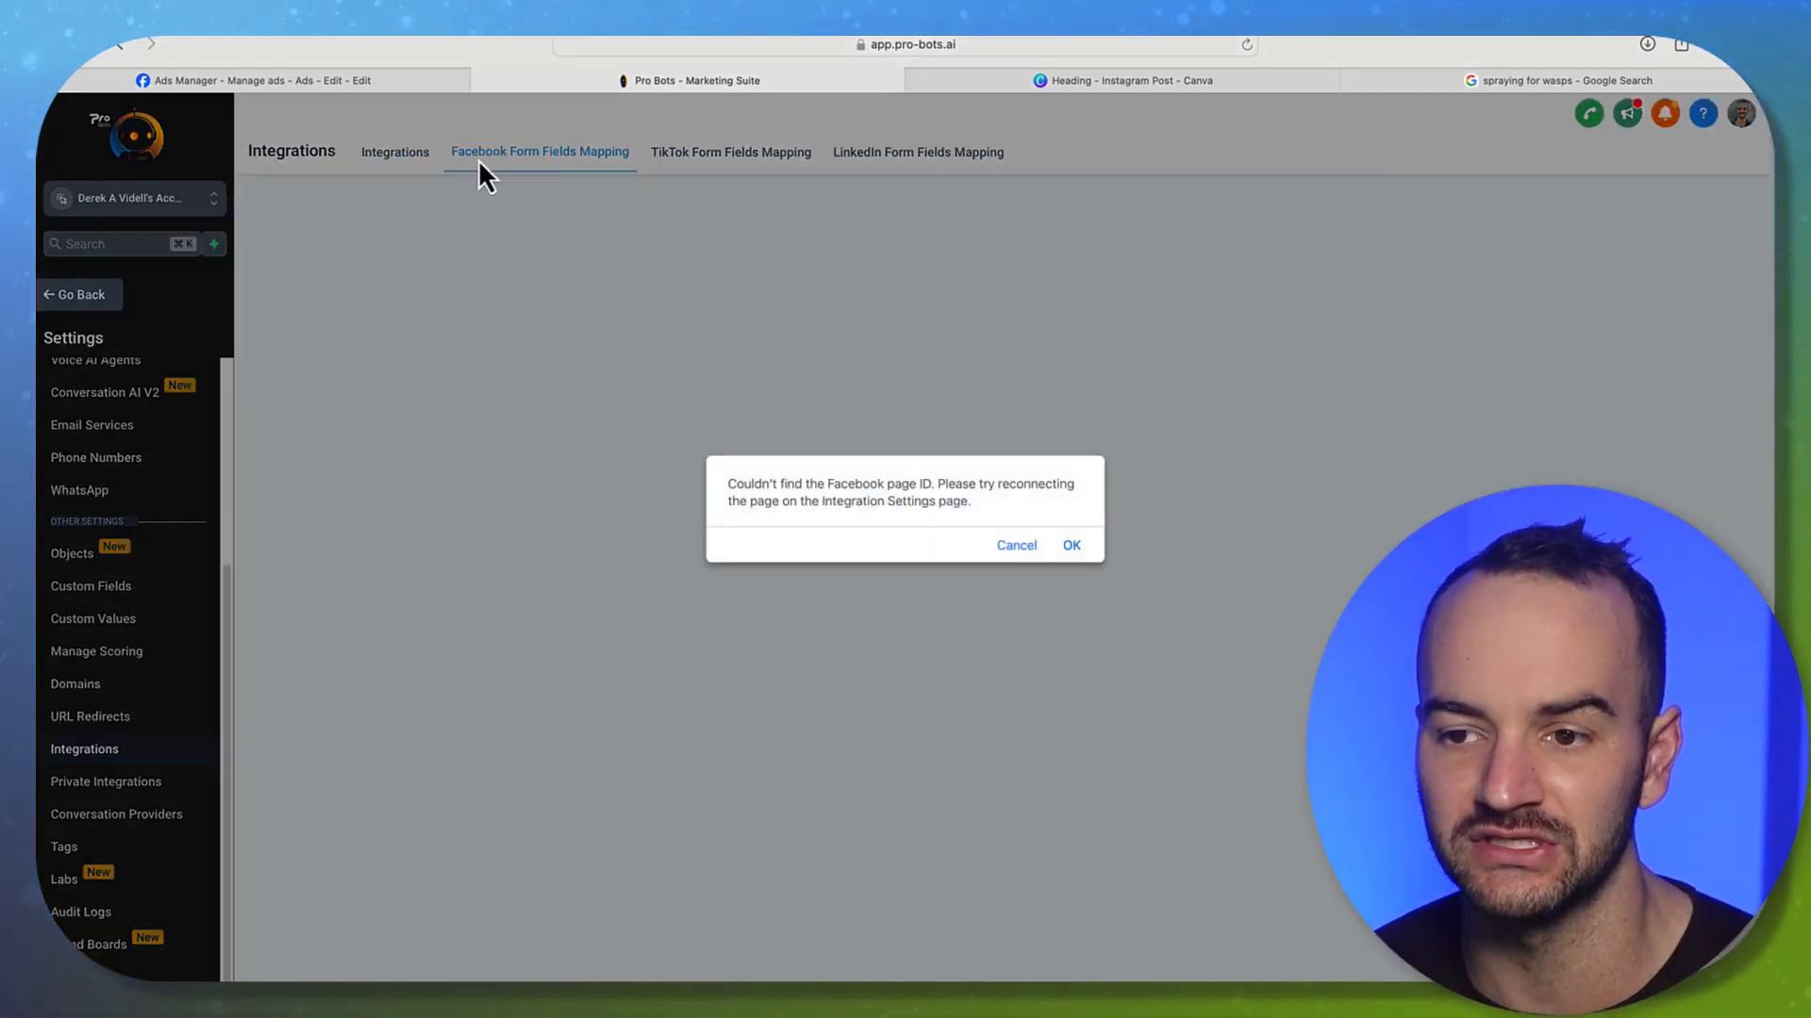
left_click(1073, 547)
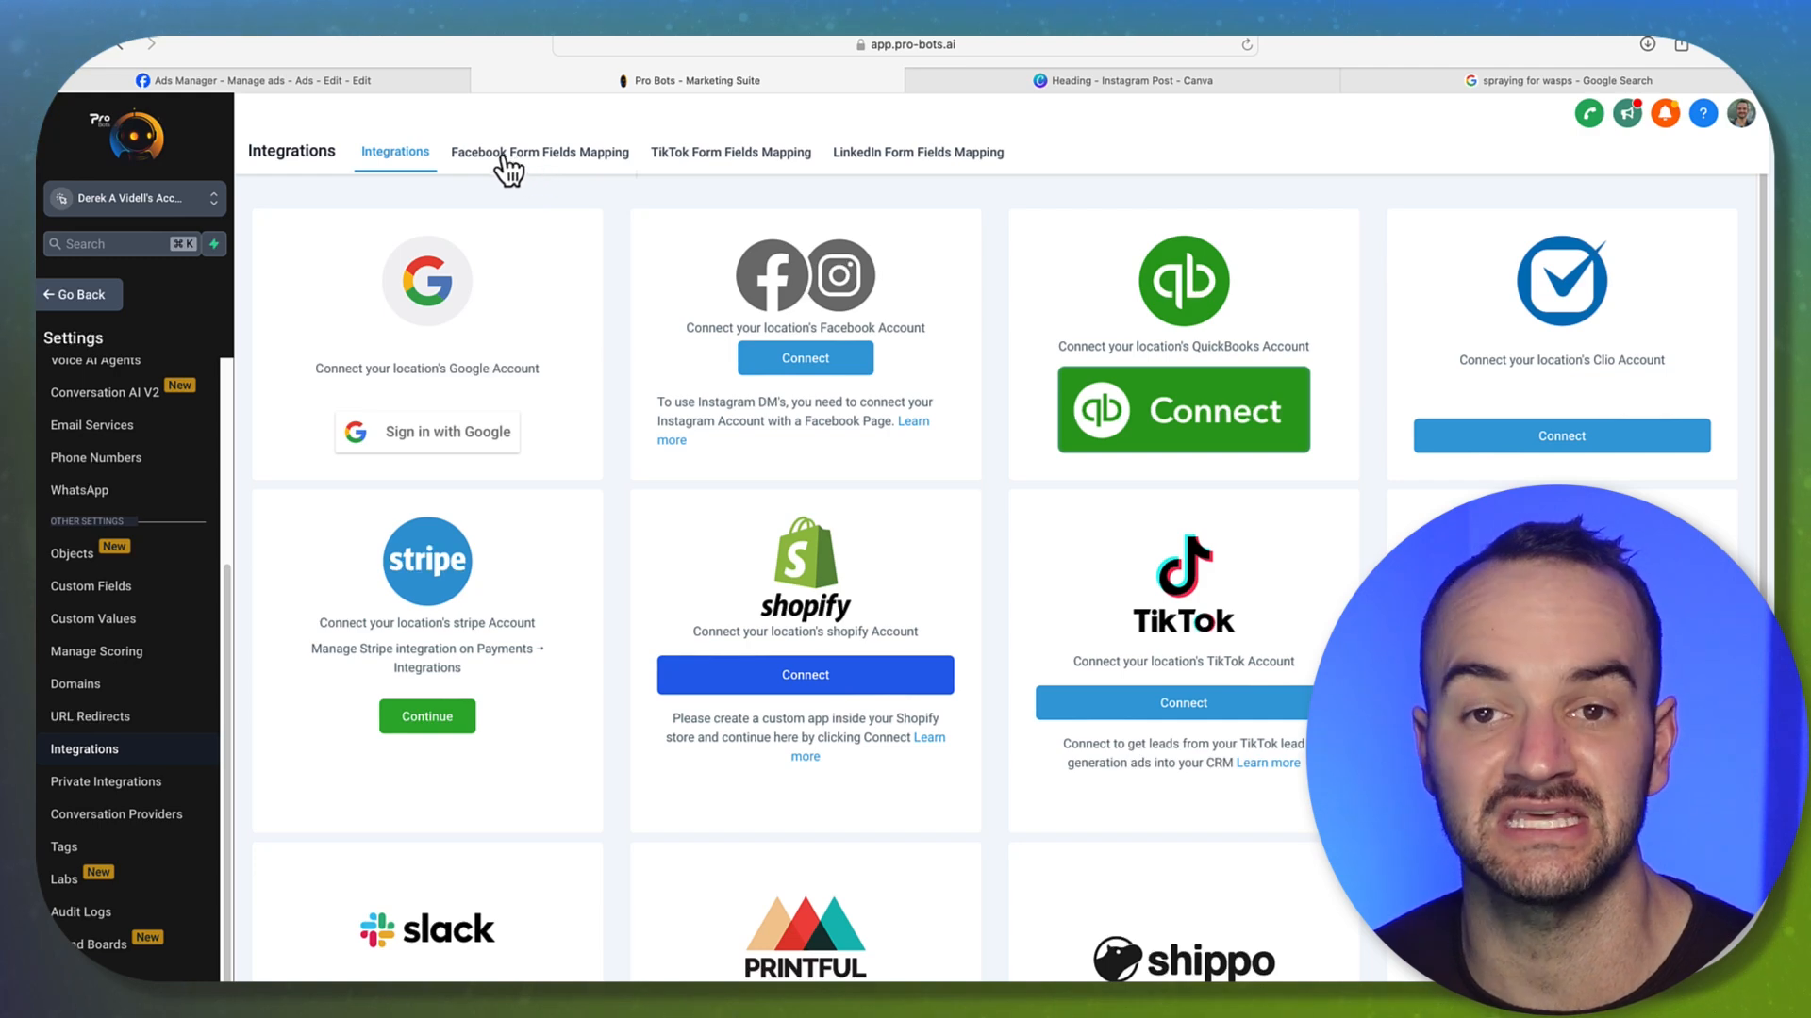
Retry the Facebook form field mapping, dismiss the warning again, and return to the Automation workflow list
left_click(339, 81)
scroll(700, 393, "up", 2)
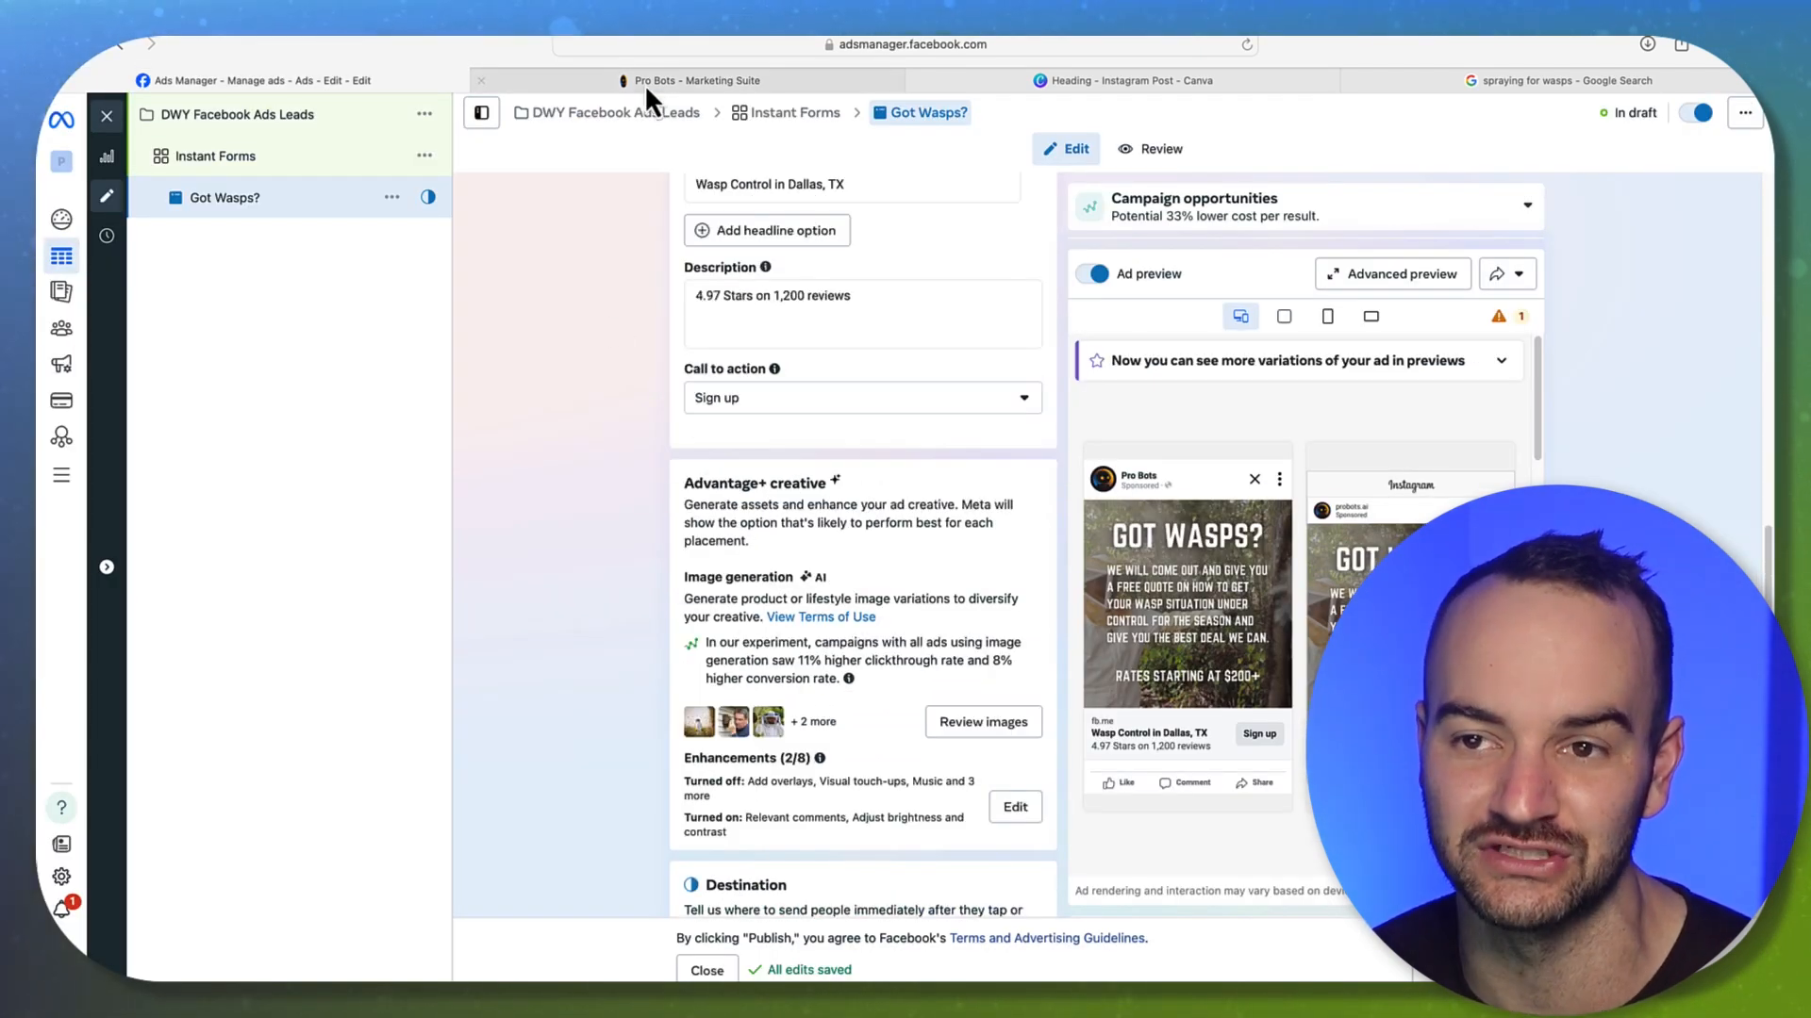
left_click(645, 83)
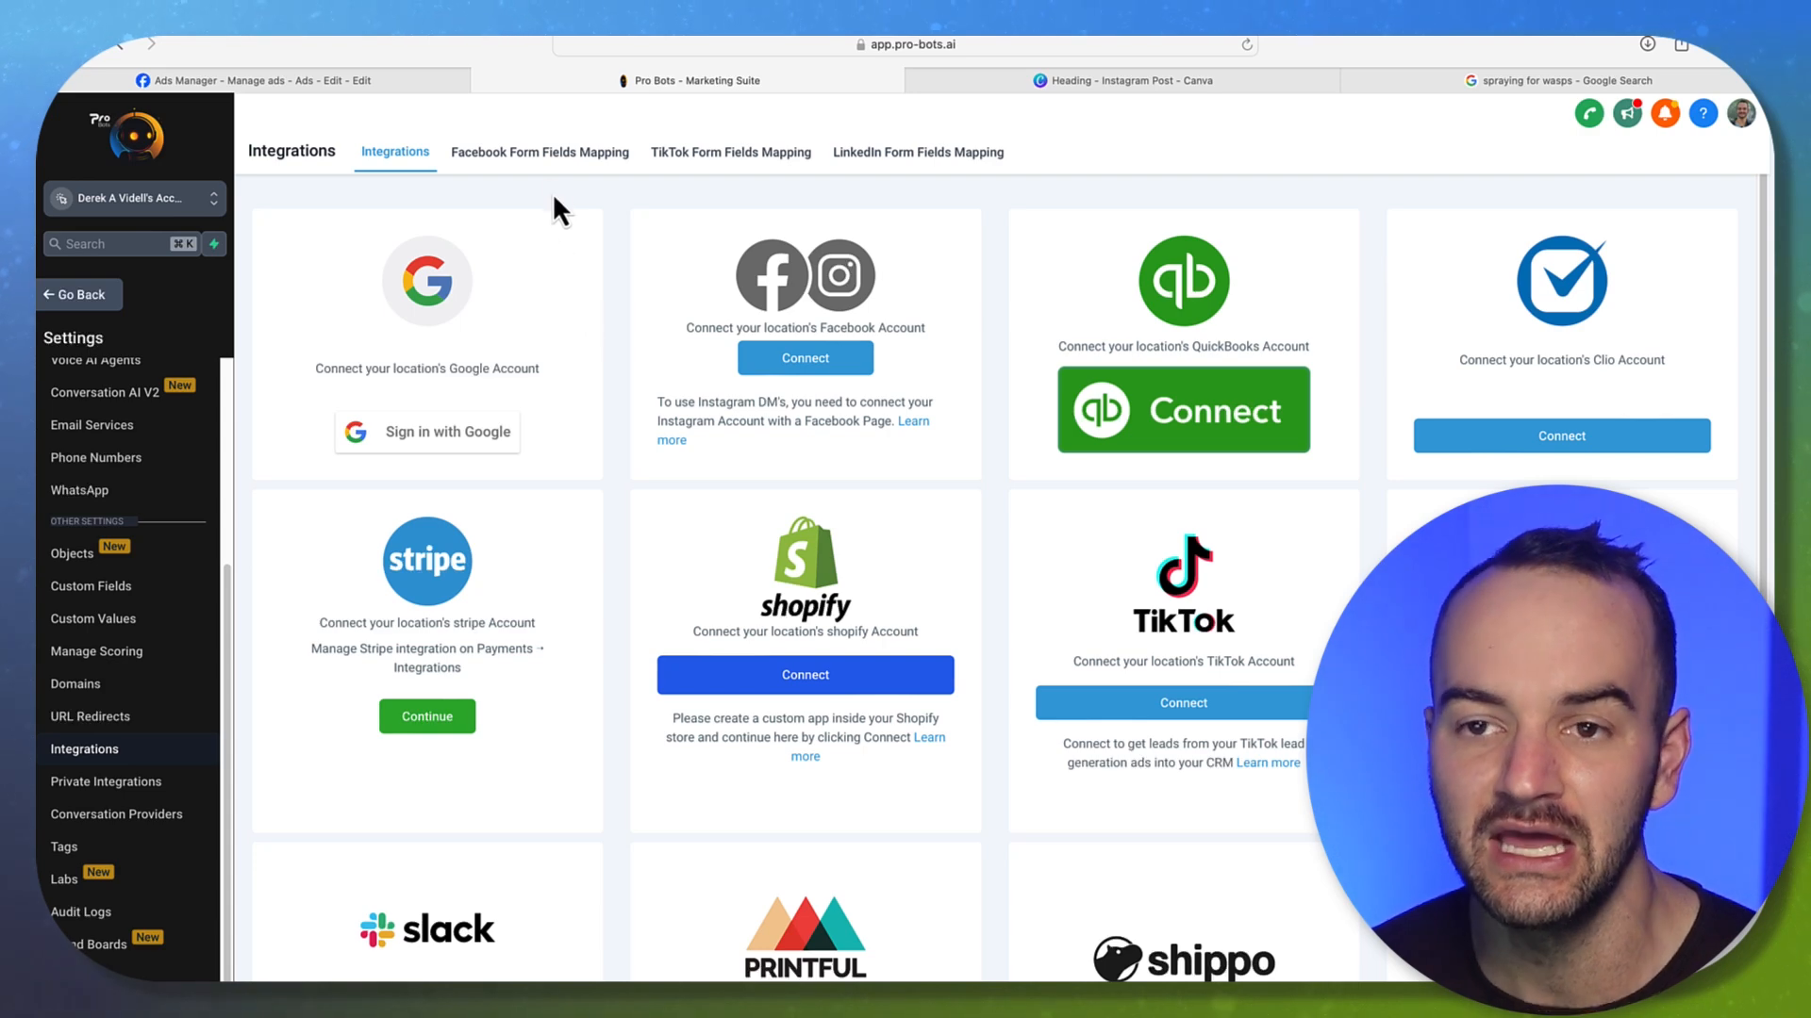
left_click(539, 153)
left_click(1083, 545)
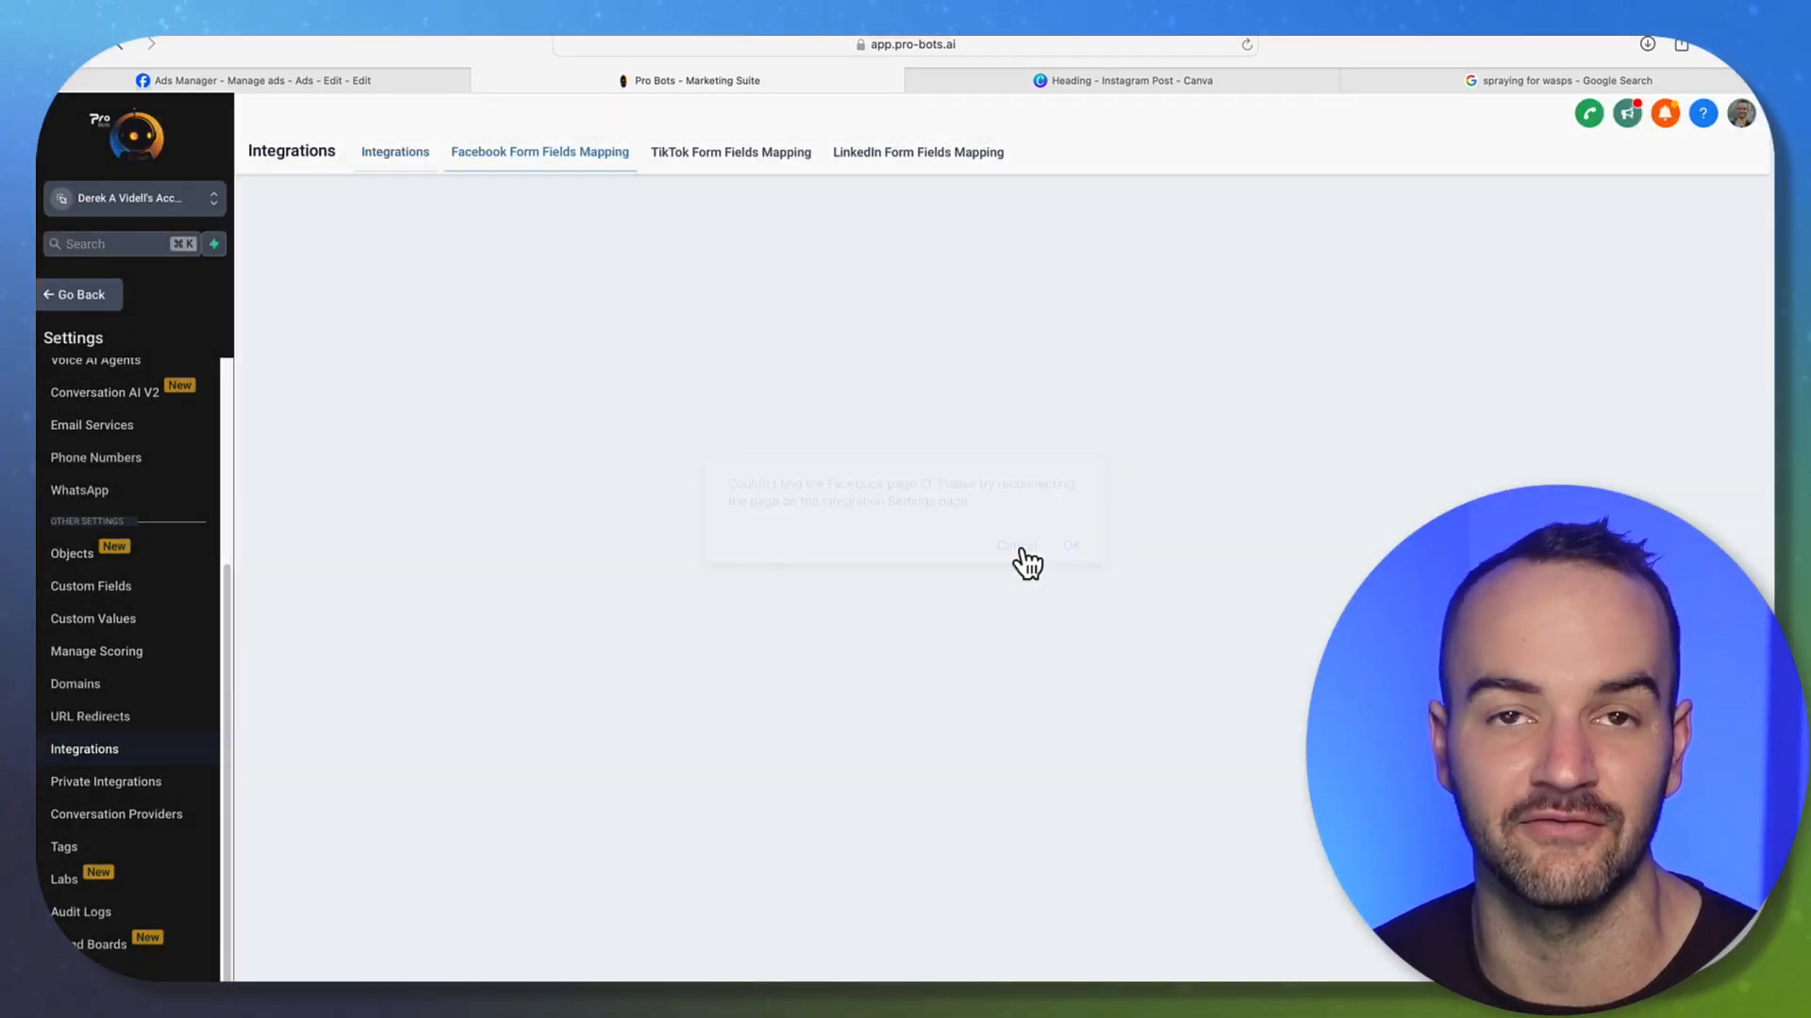
left_click(94, 300)
left_click(120, 622)
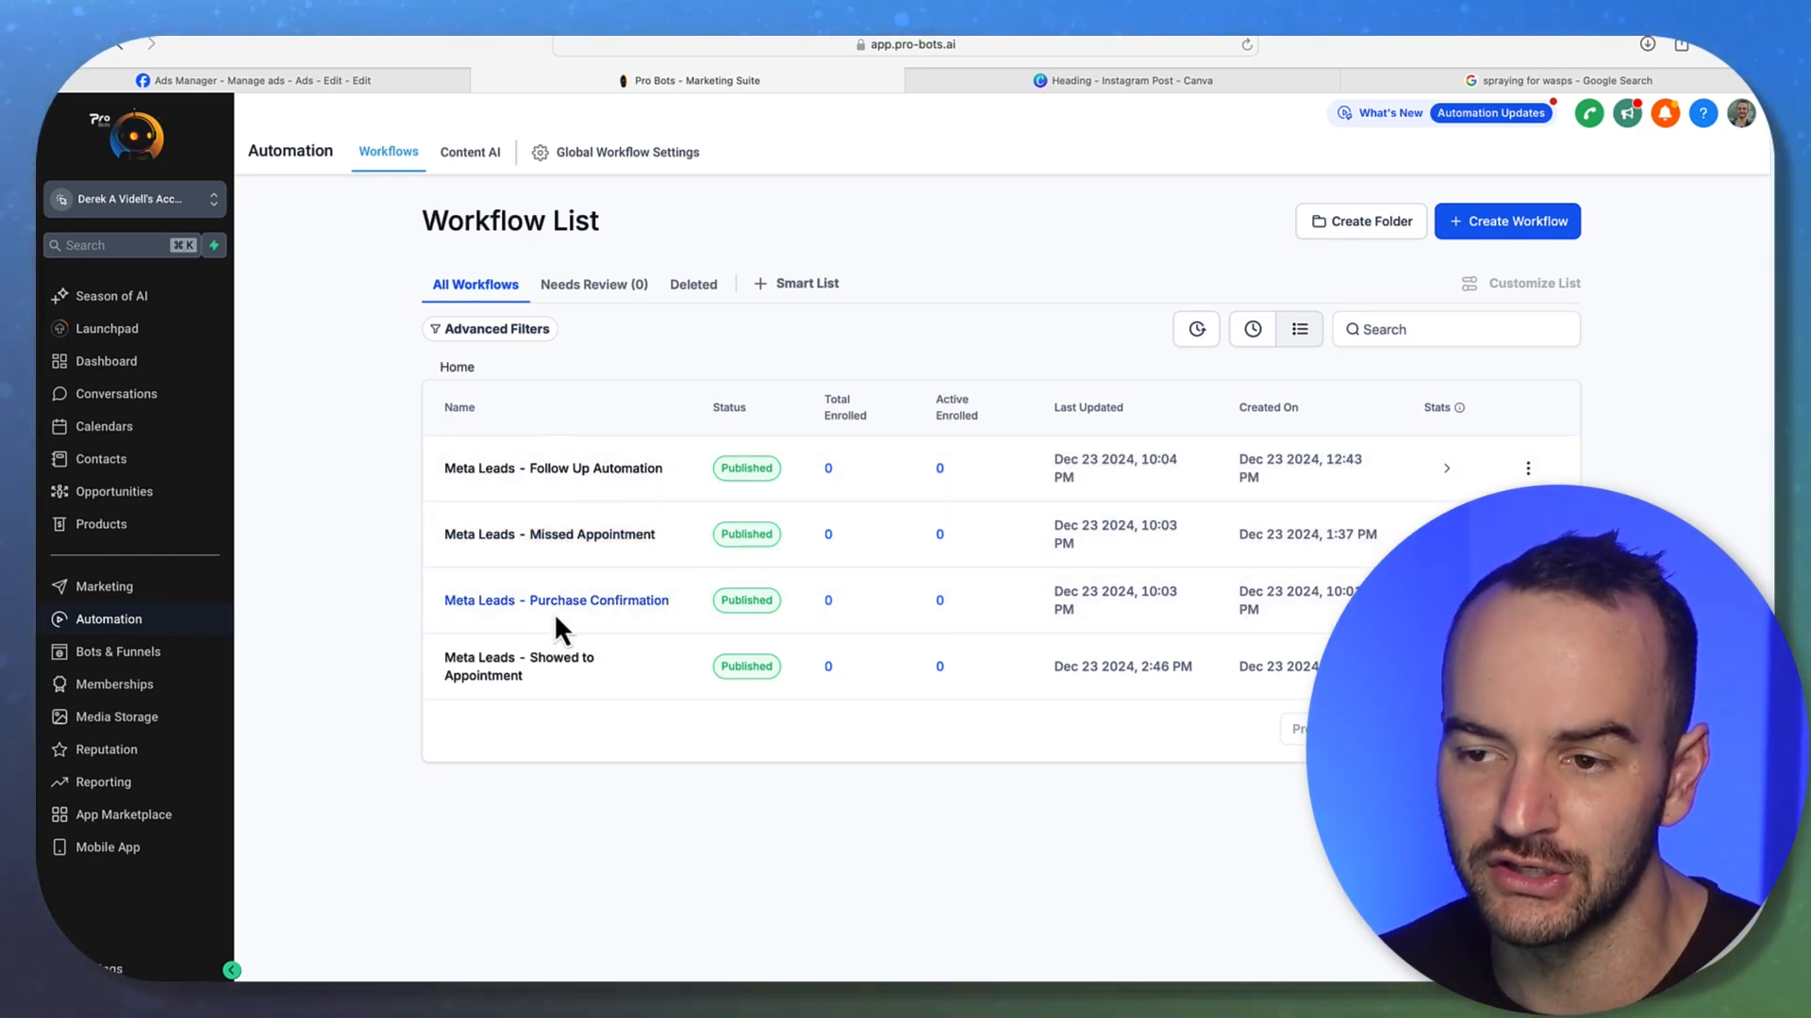
Open the Meta Leads - Follow Up Automation workflow and inspect its Facebook lead form trigger
left_click(569, 470)
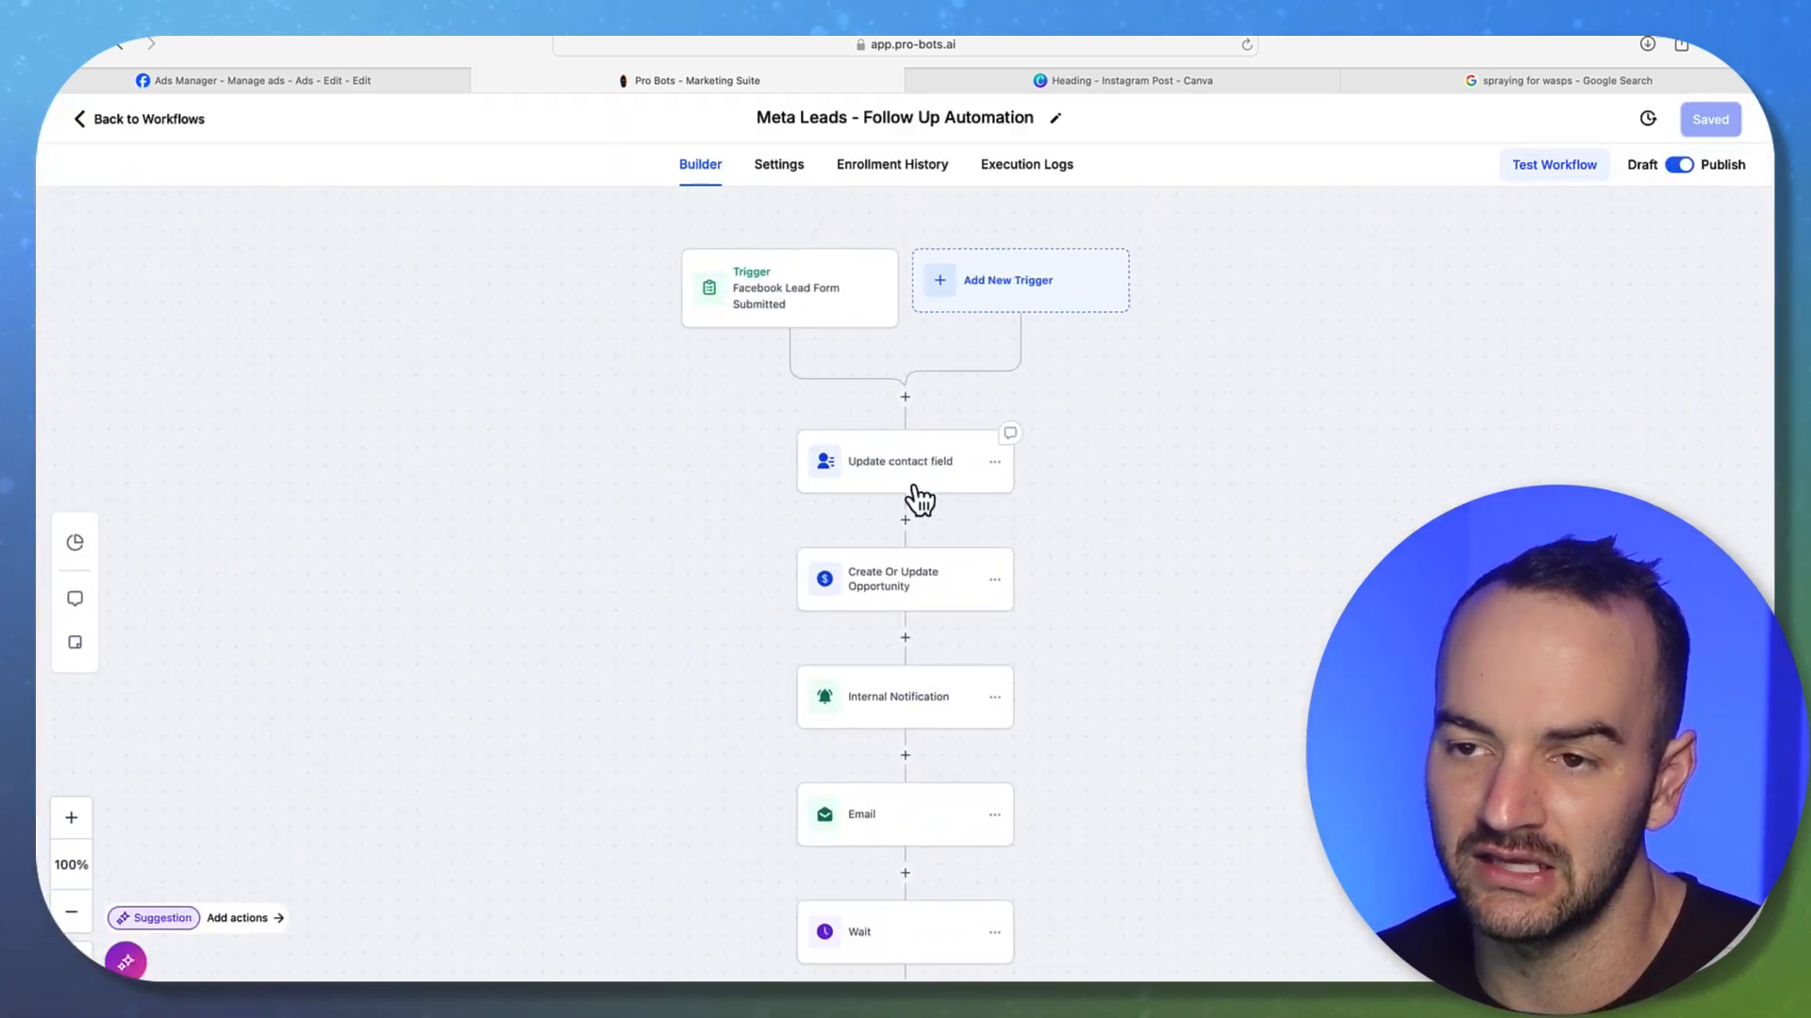
left_click(789, 313)
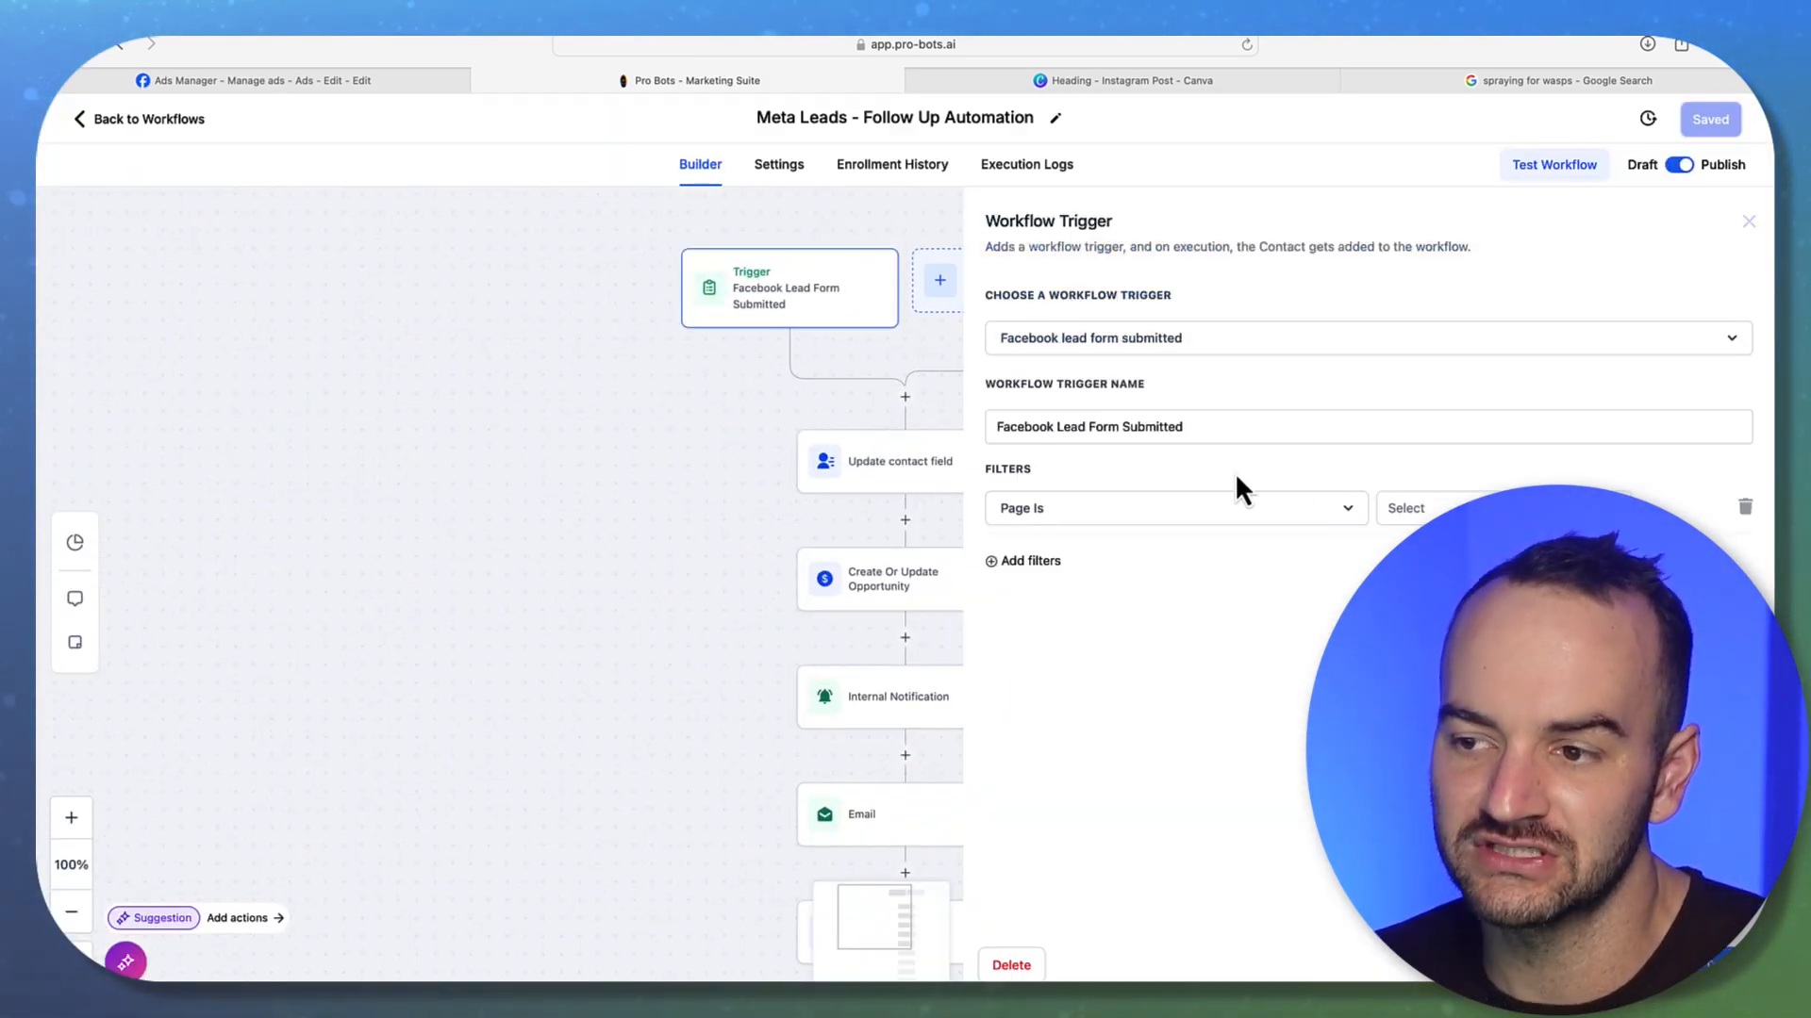
left_click(804, 373)
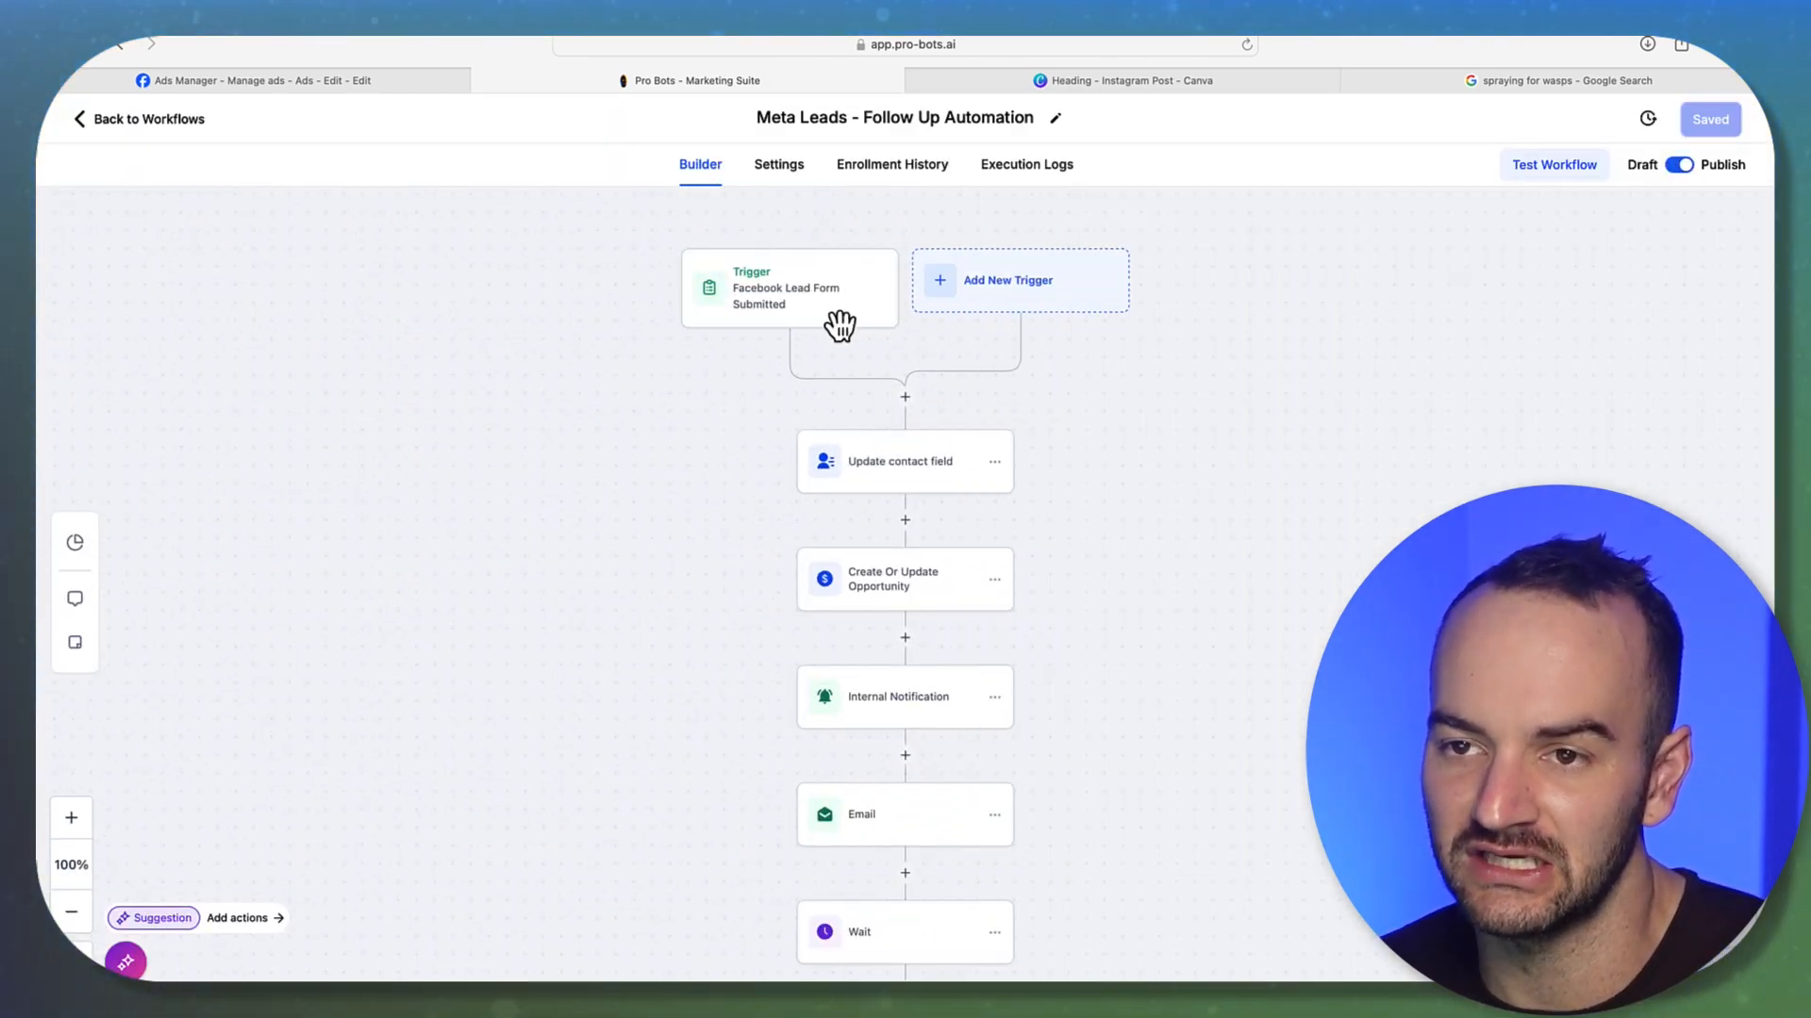
left_click(288, 83)
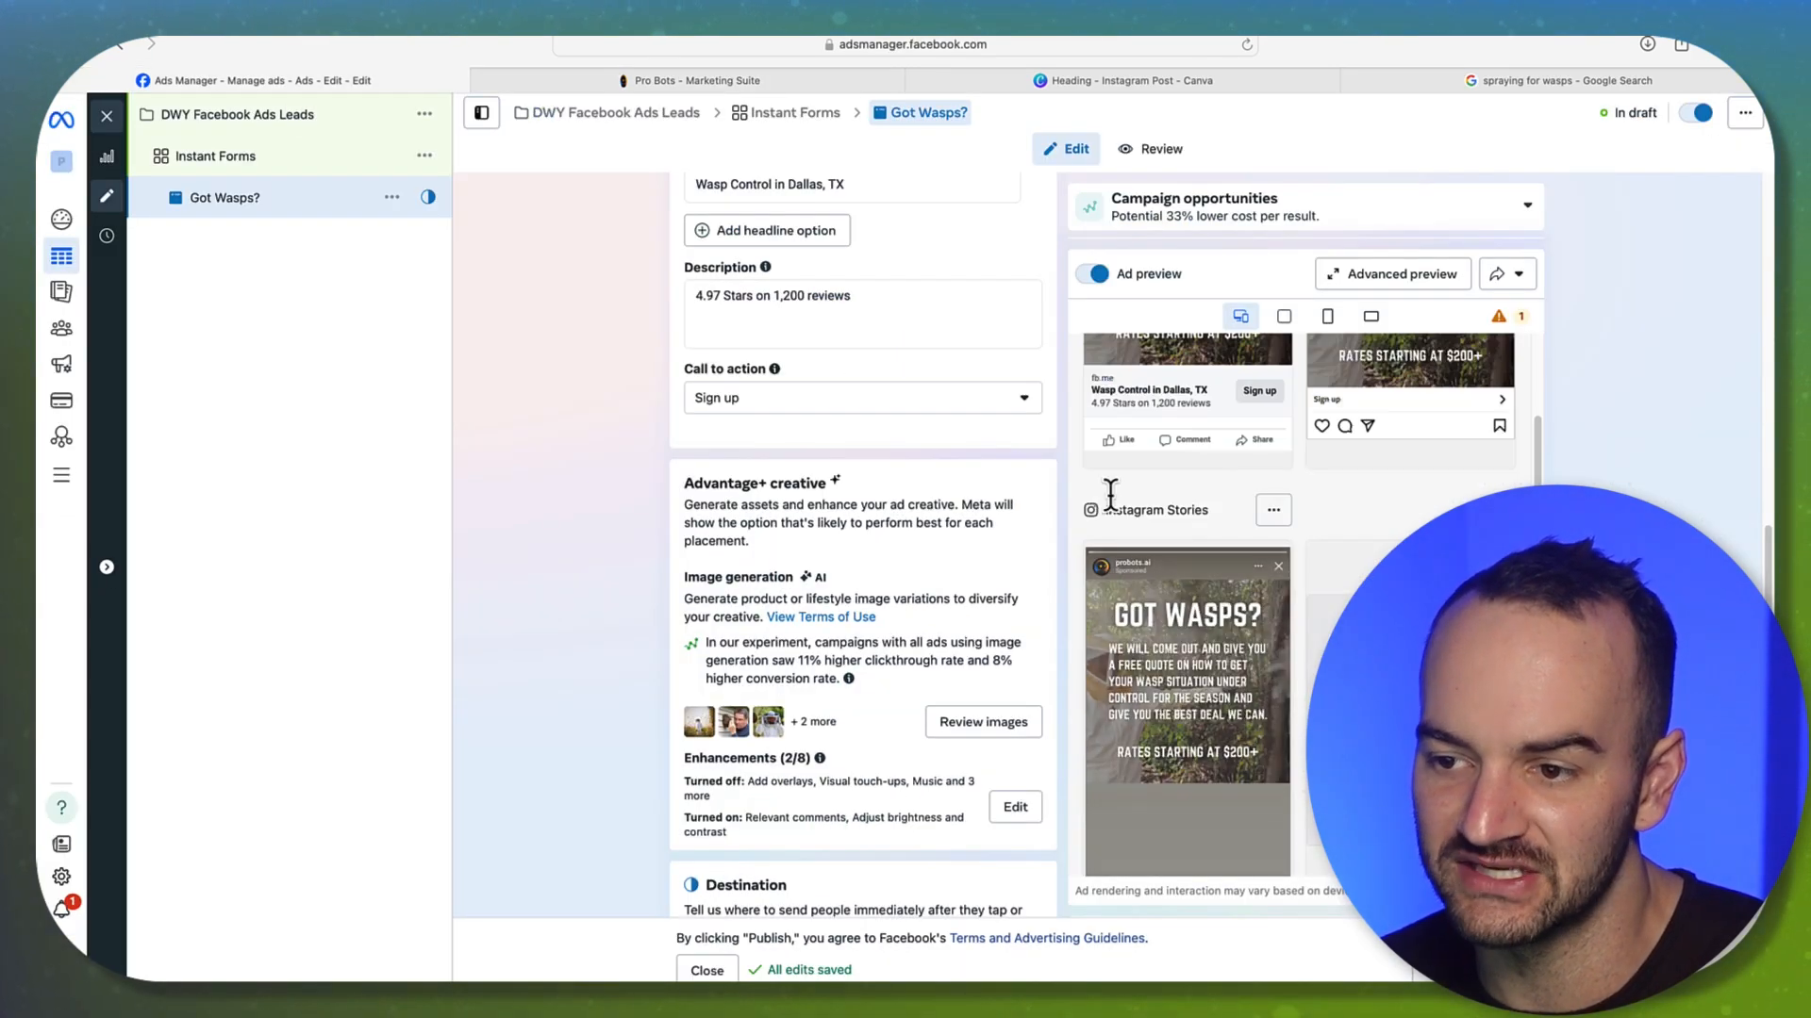
left_click(591, 89)
left_click_drag(667, 558, 598, 468)
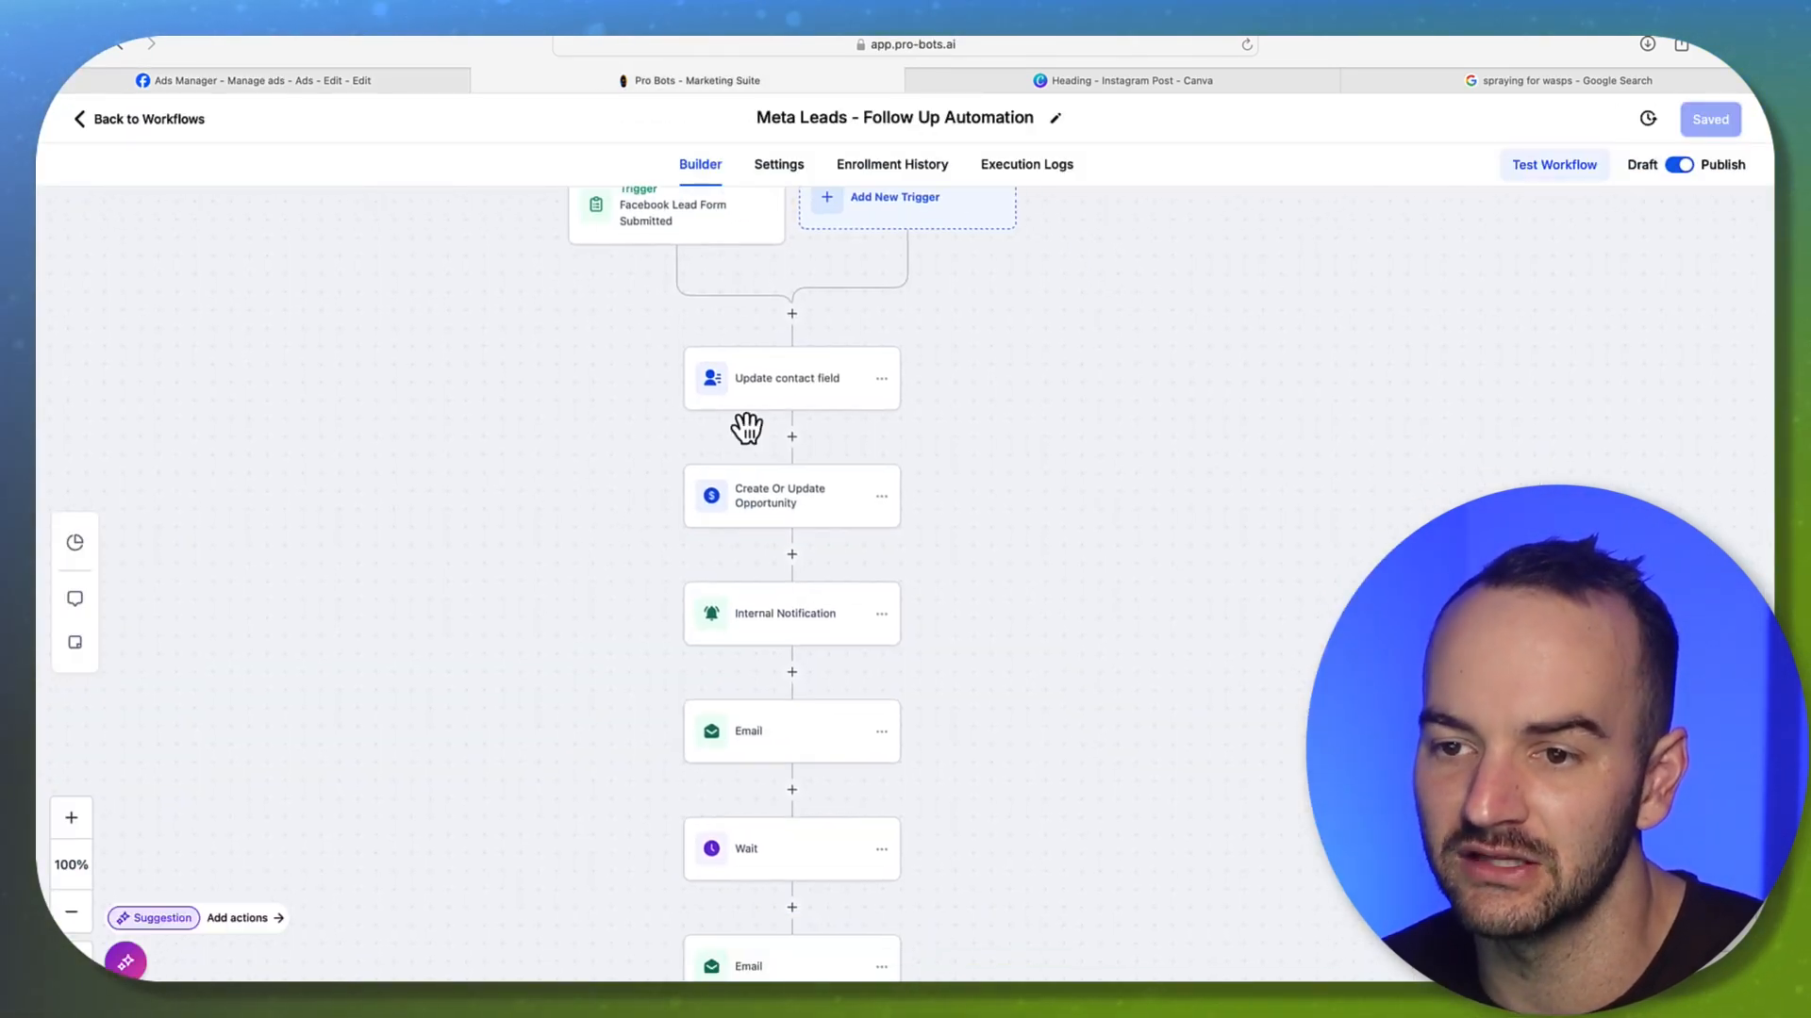
Inspect the Update contact field, Create Or Update Opportunity and Internal Notification steps
left_click(758, 412)
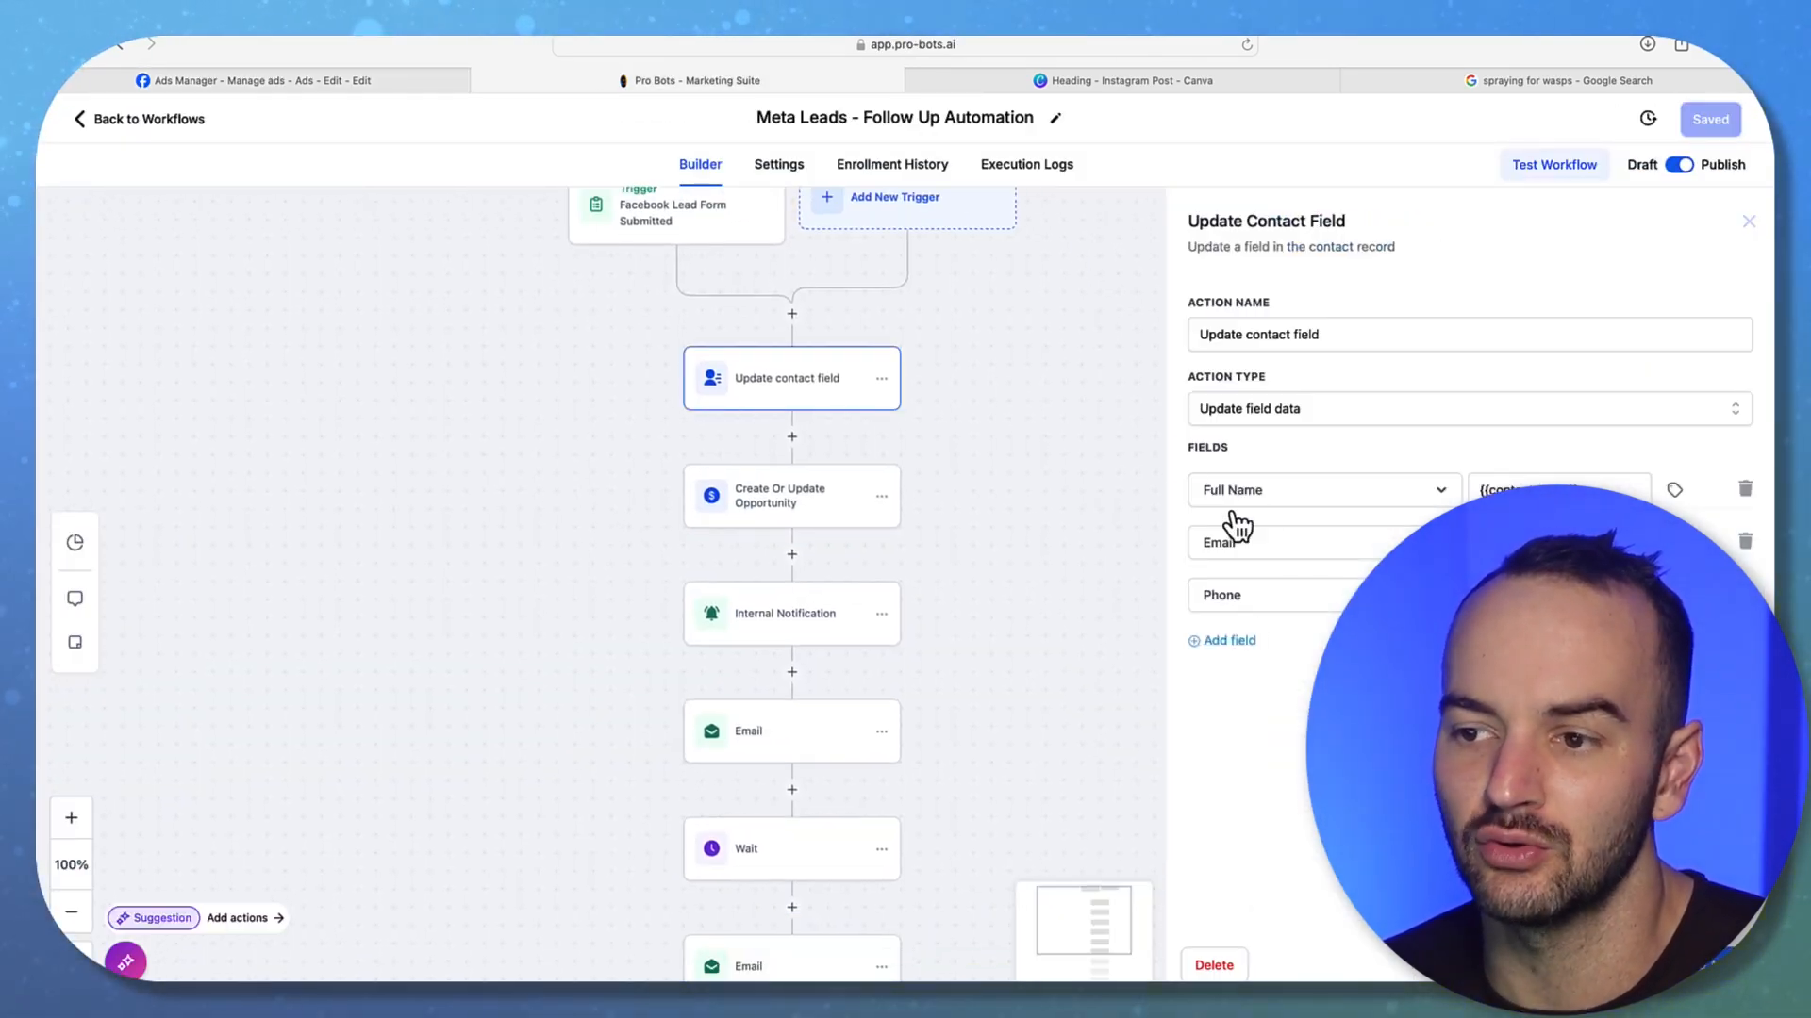
left_click(755, 533)
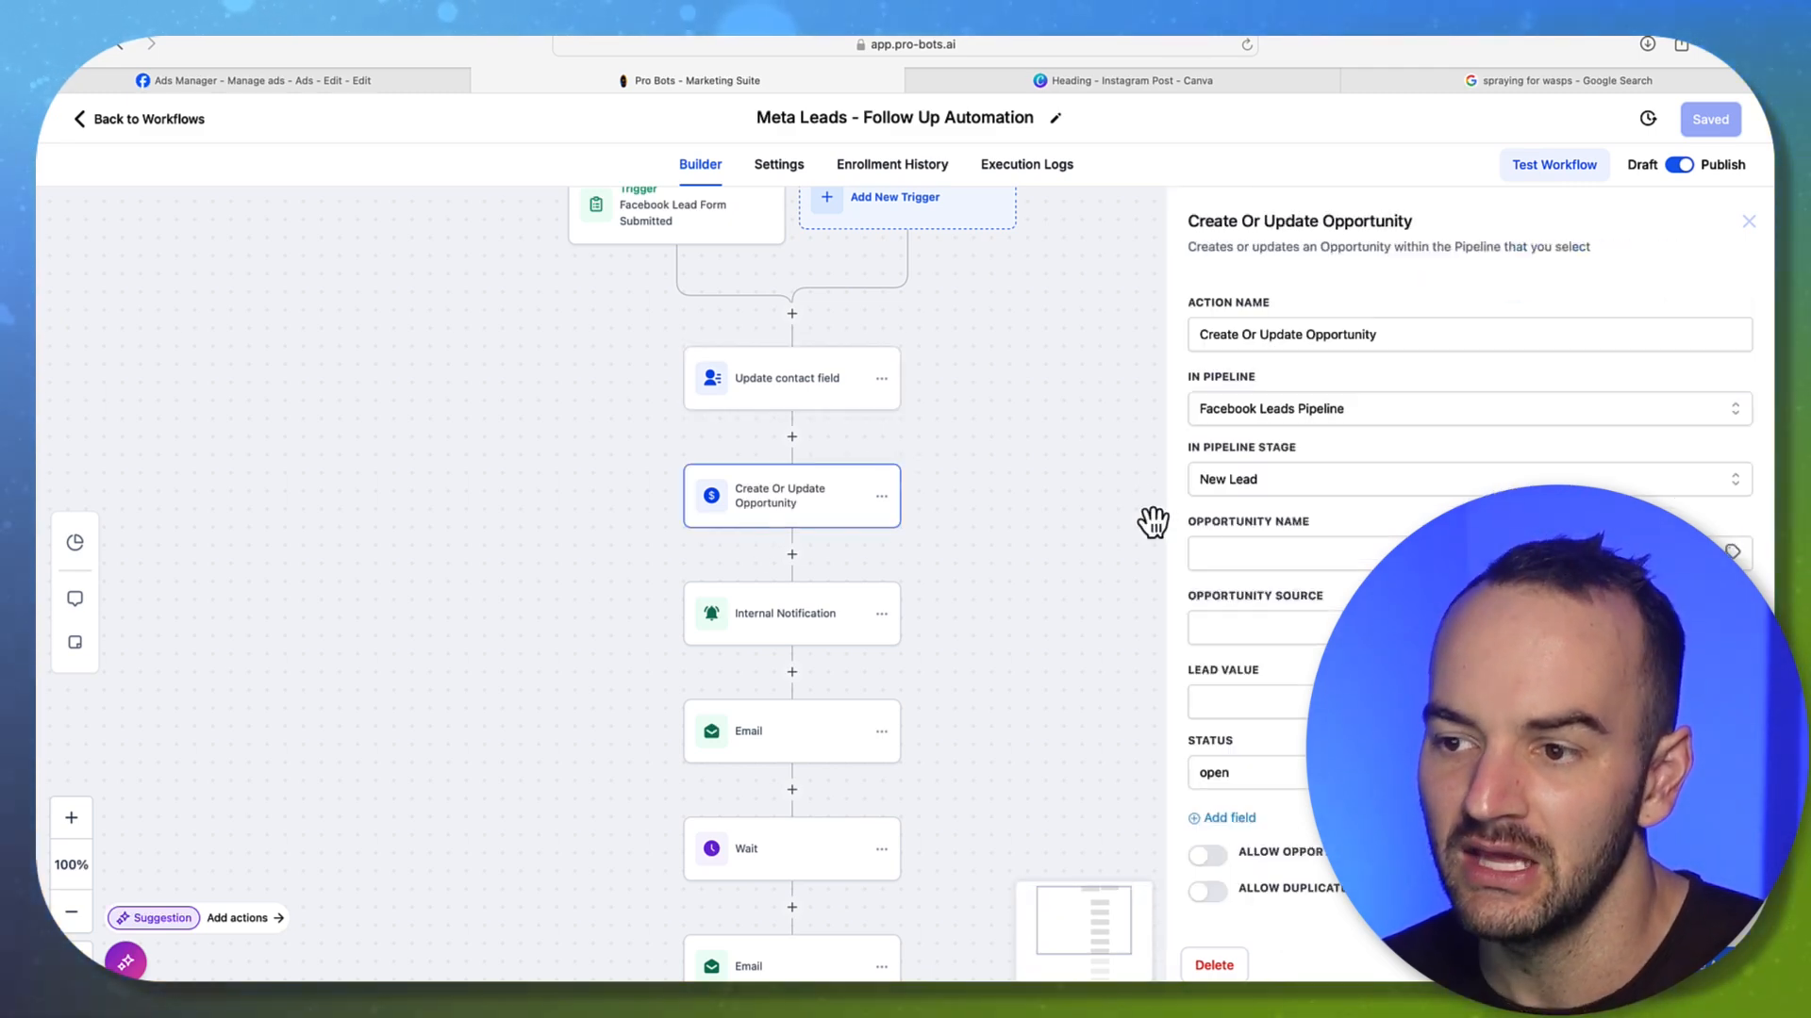
left_click_drag(1016, 650, 980, 485)
left_click(765, 500)
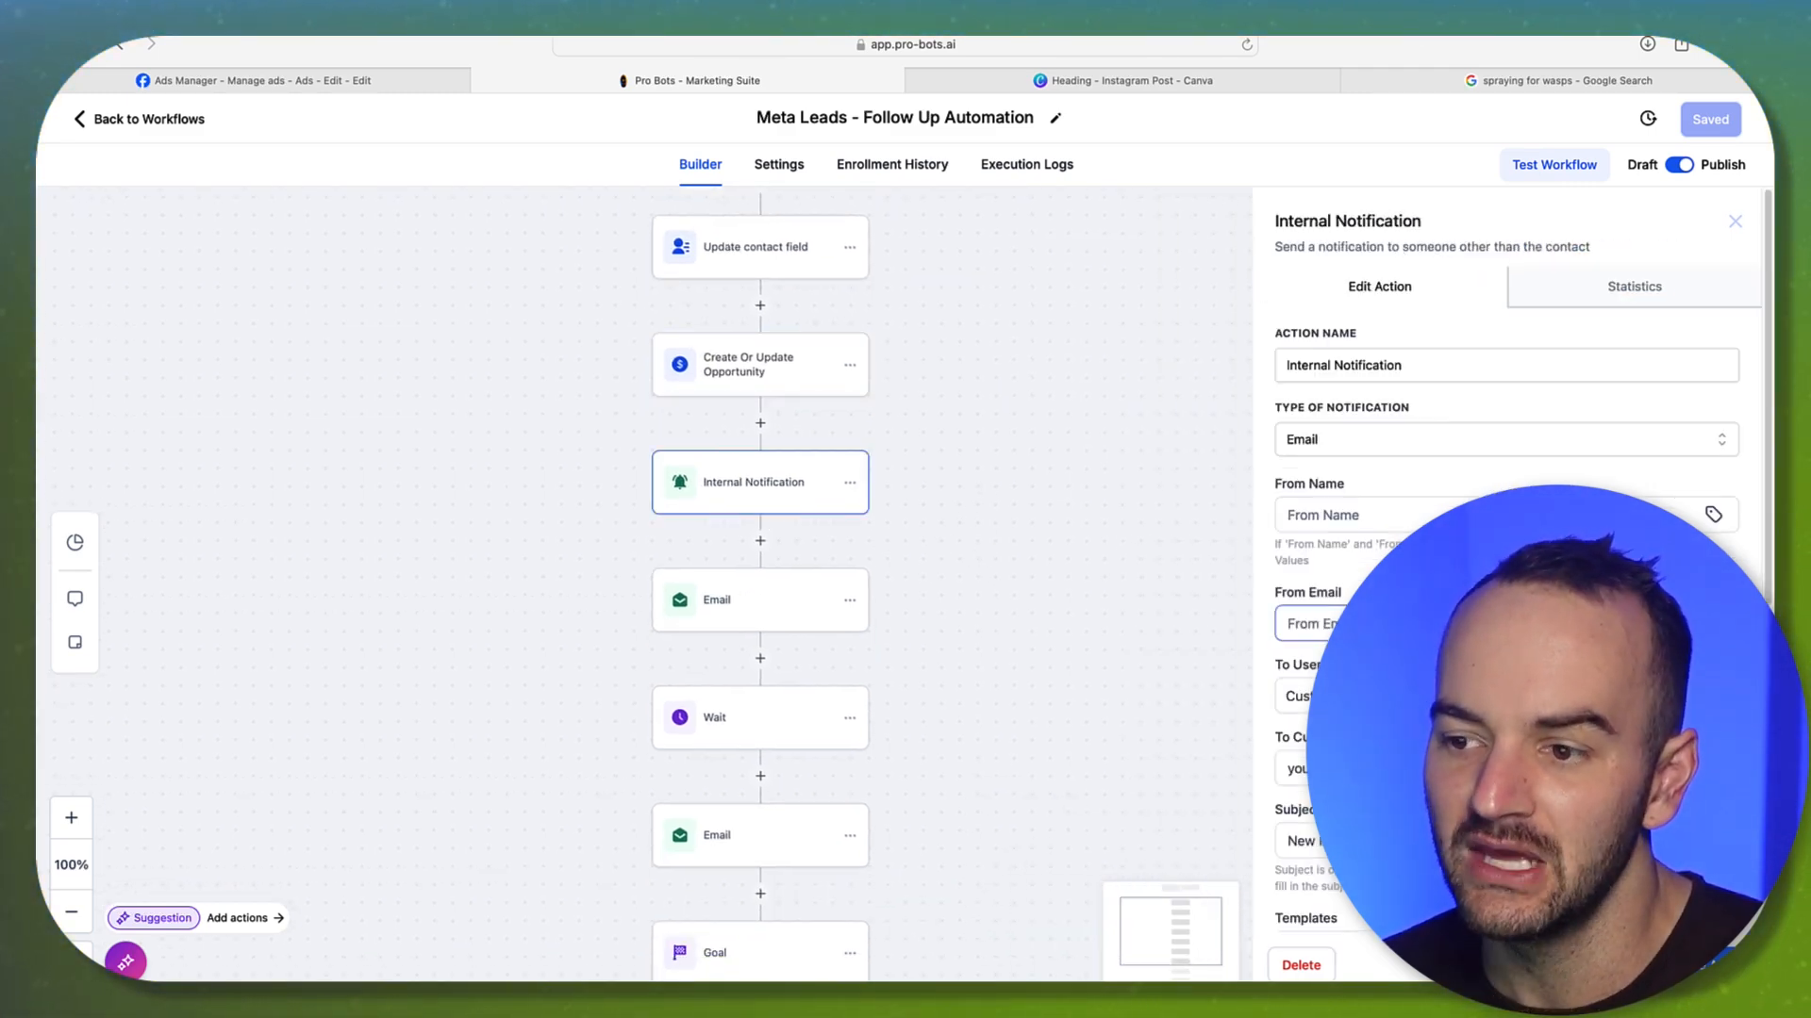
scroll(1506, 566, "down", 3)
scroll(1382, 483, "down", 1)
scroll(1392, 492, "down", 1)
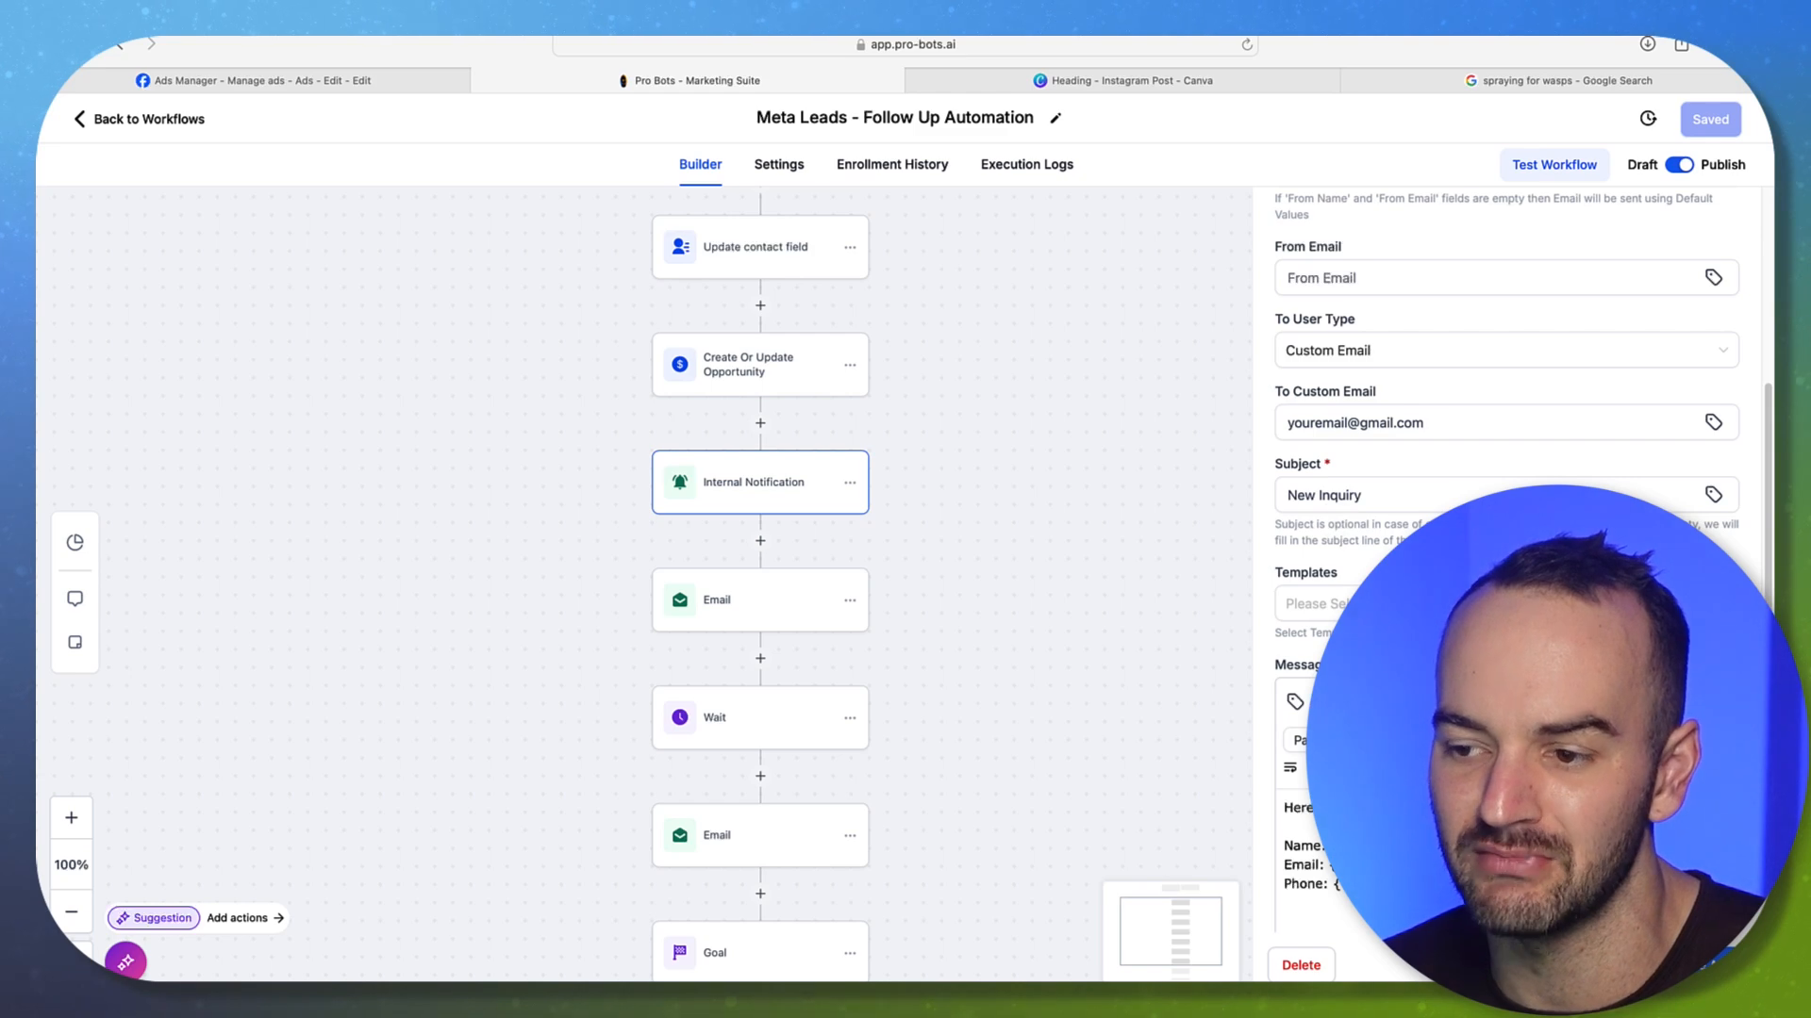
scroll(1072, 690, "down", 3)
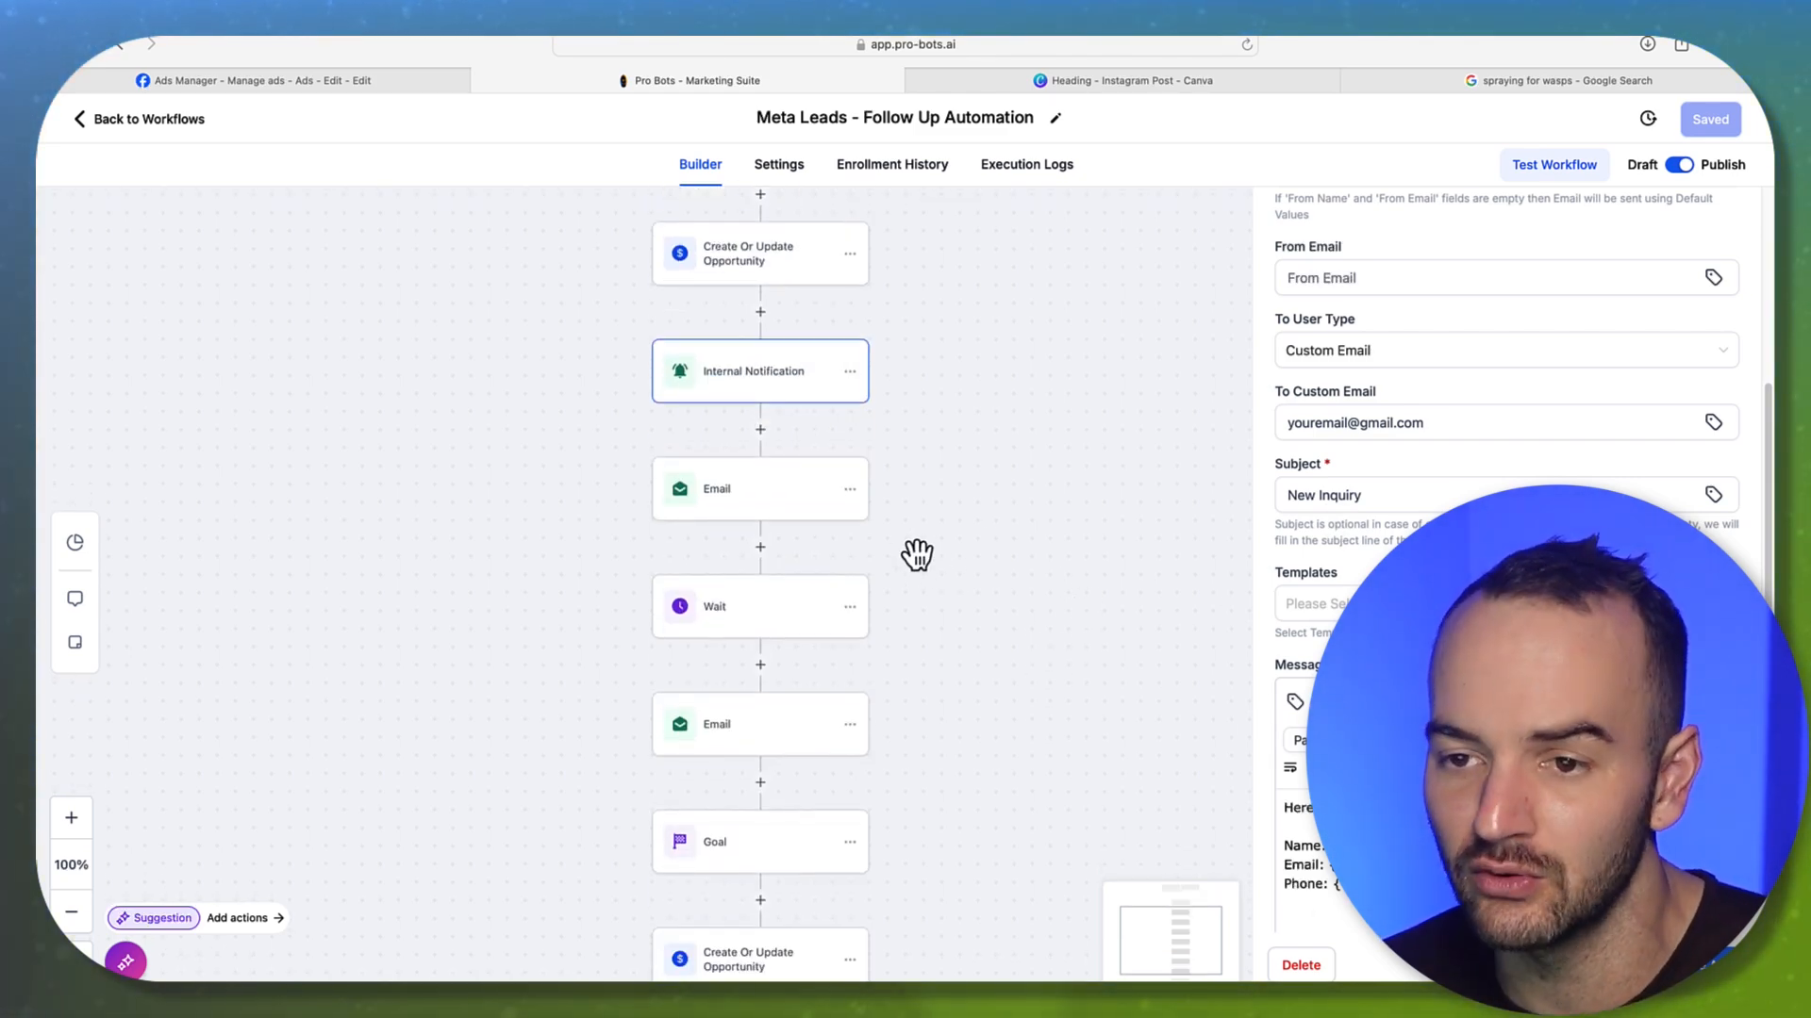
Review the settings of the first and second Email steps
left_click(733, 488)
scroll(1509, 613, "down", 5)
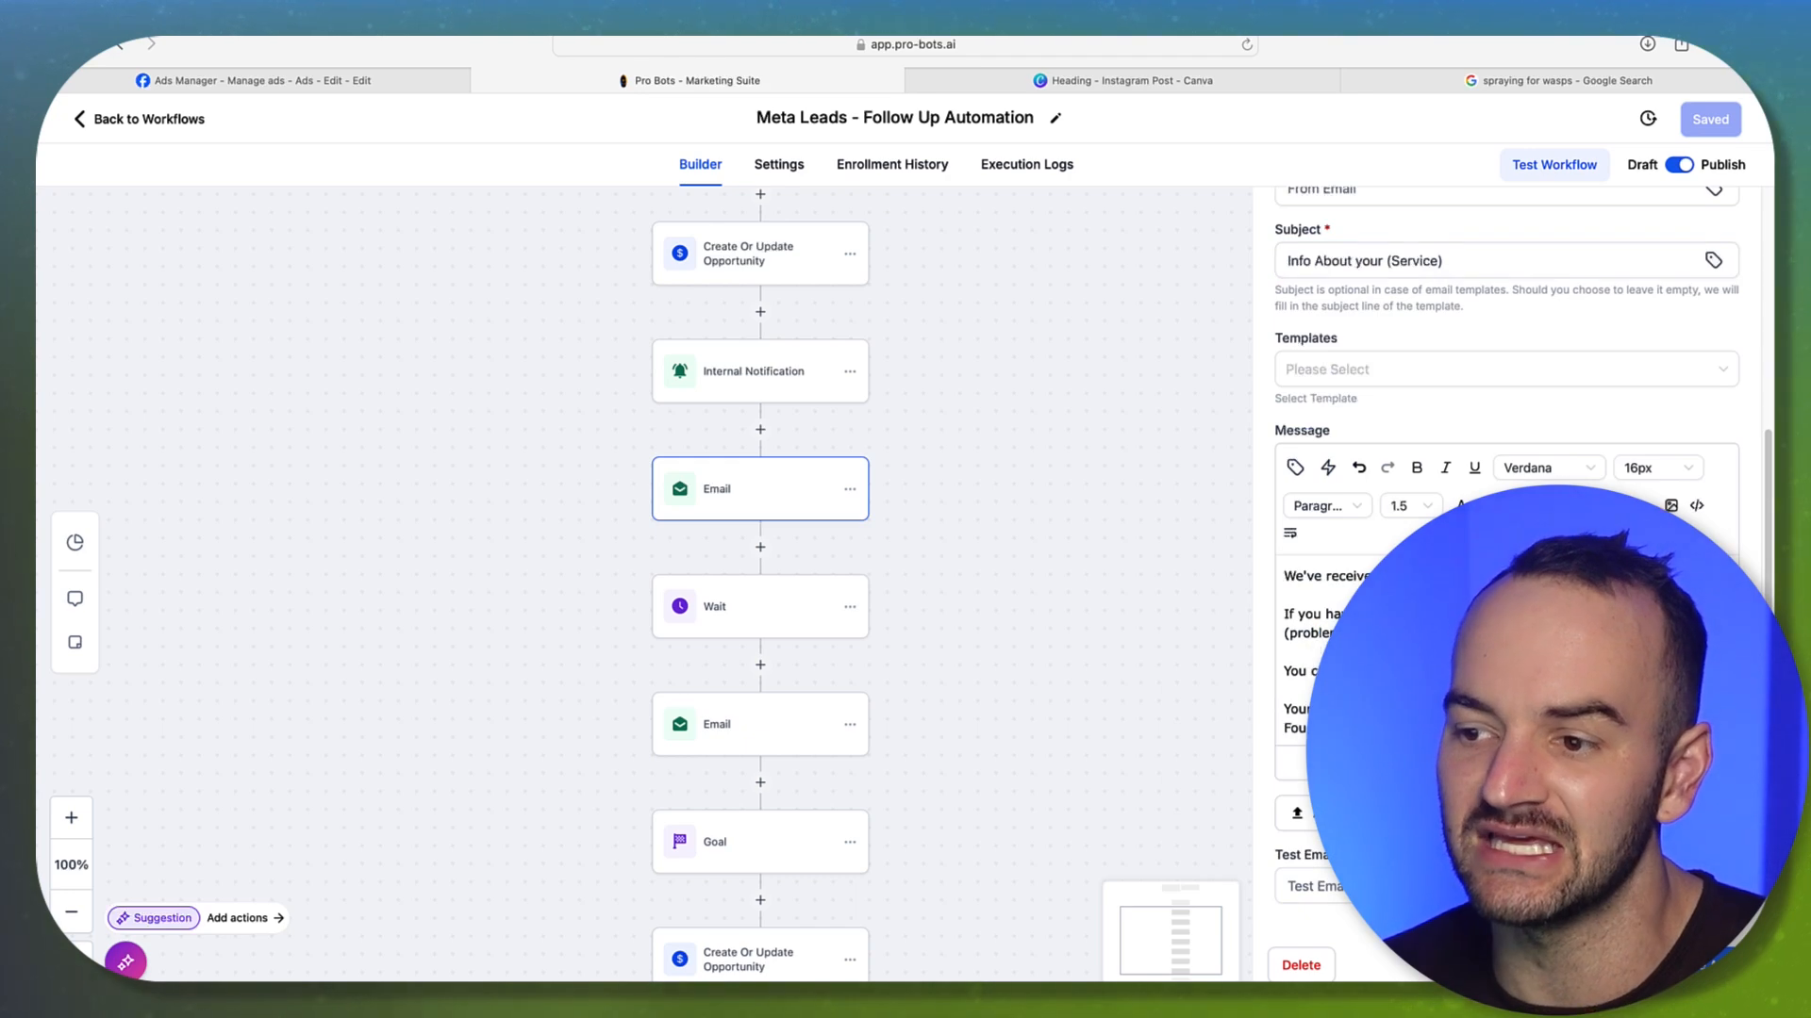
left_click_drag(1509, 615, 1508, 672)
scroll(1509, 651, "up", 1)
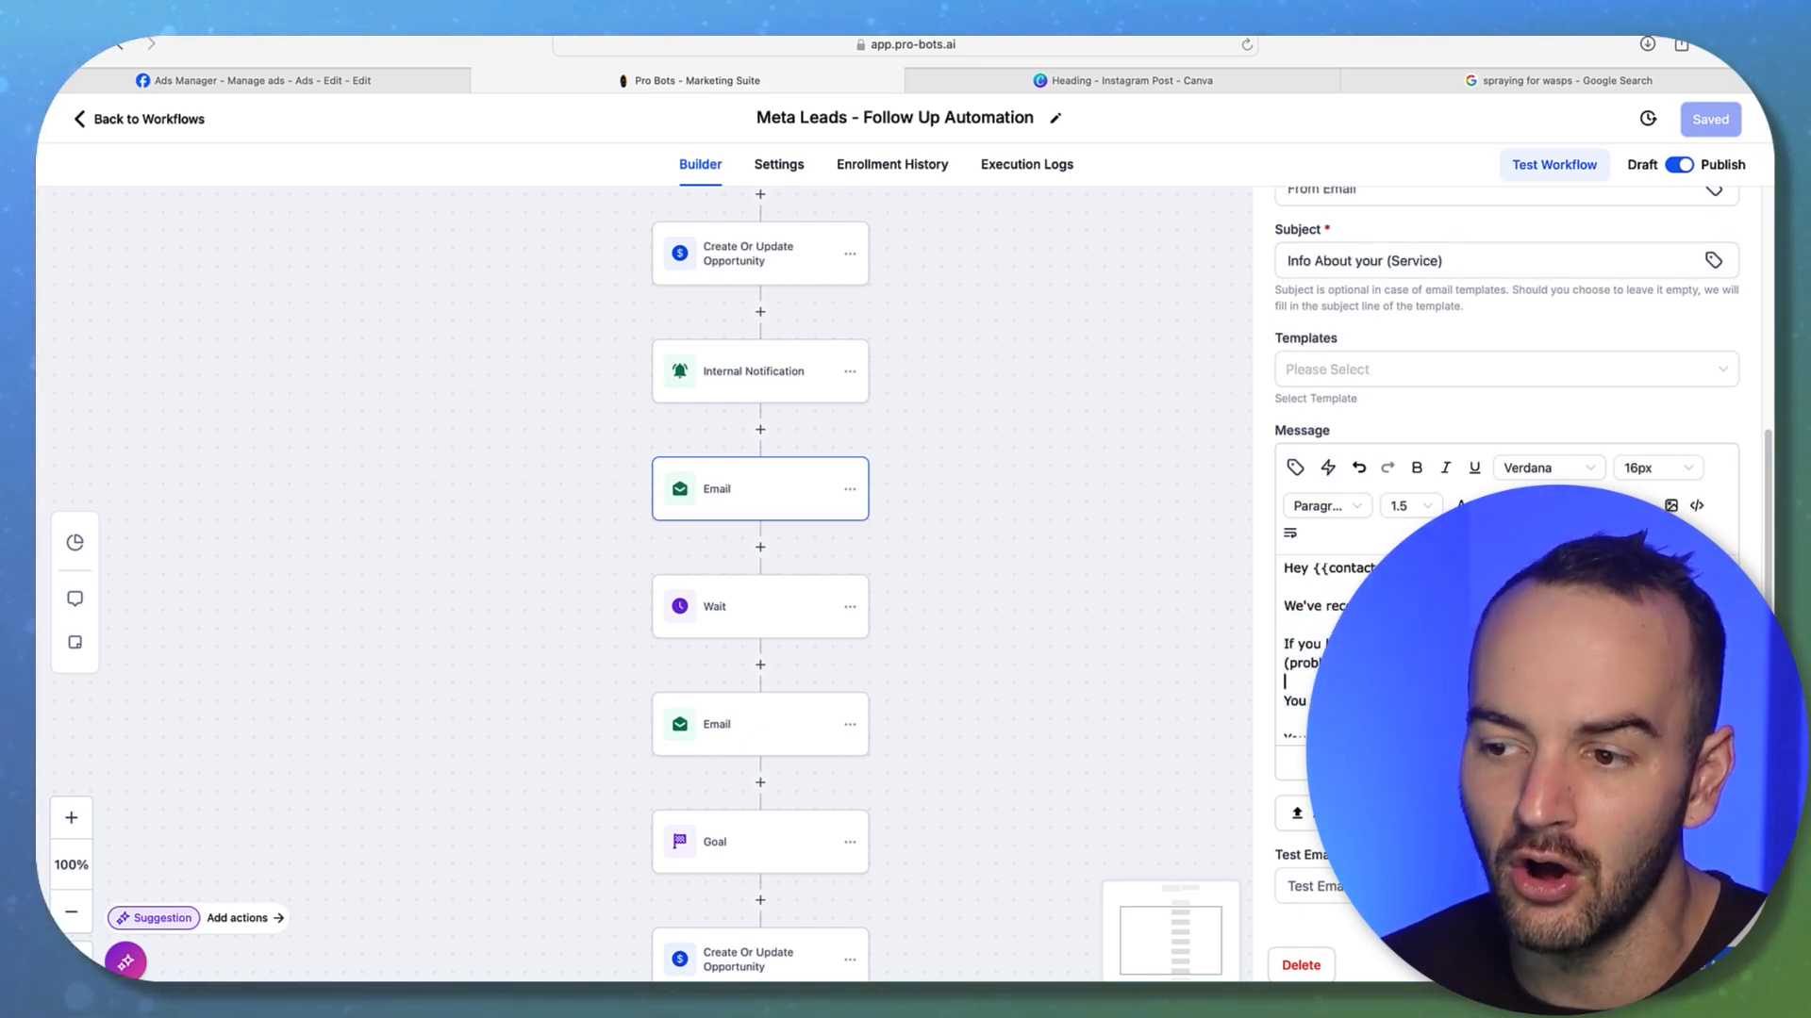
left_click(1313, 626)
scroll(958, 675, "down", 2)
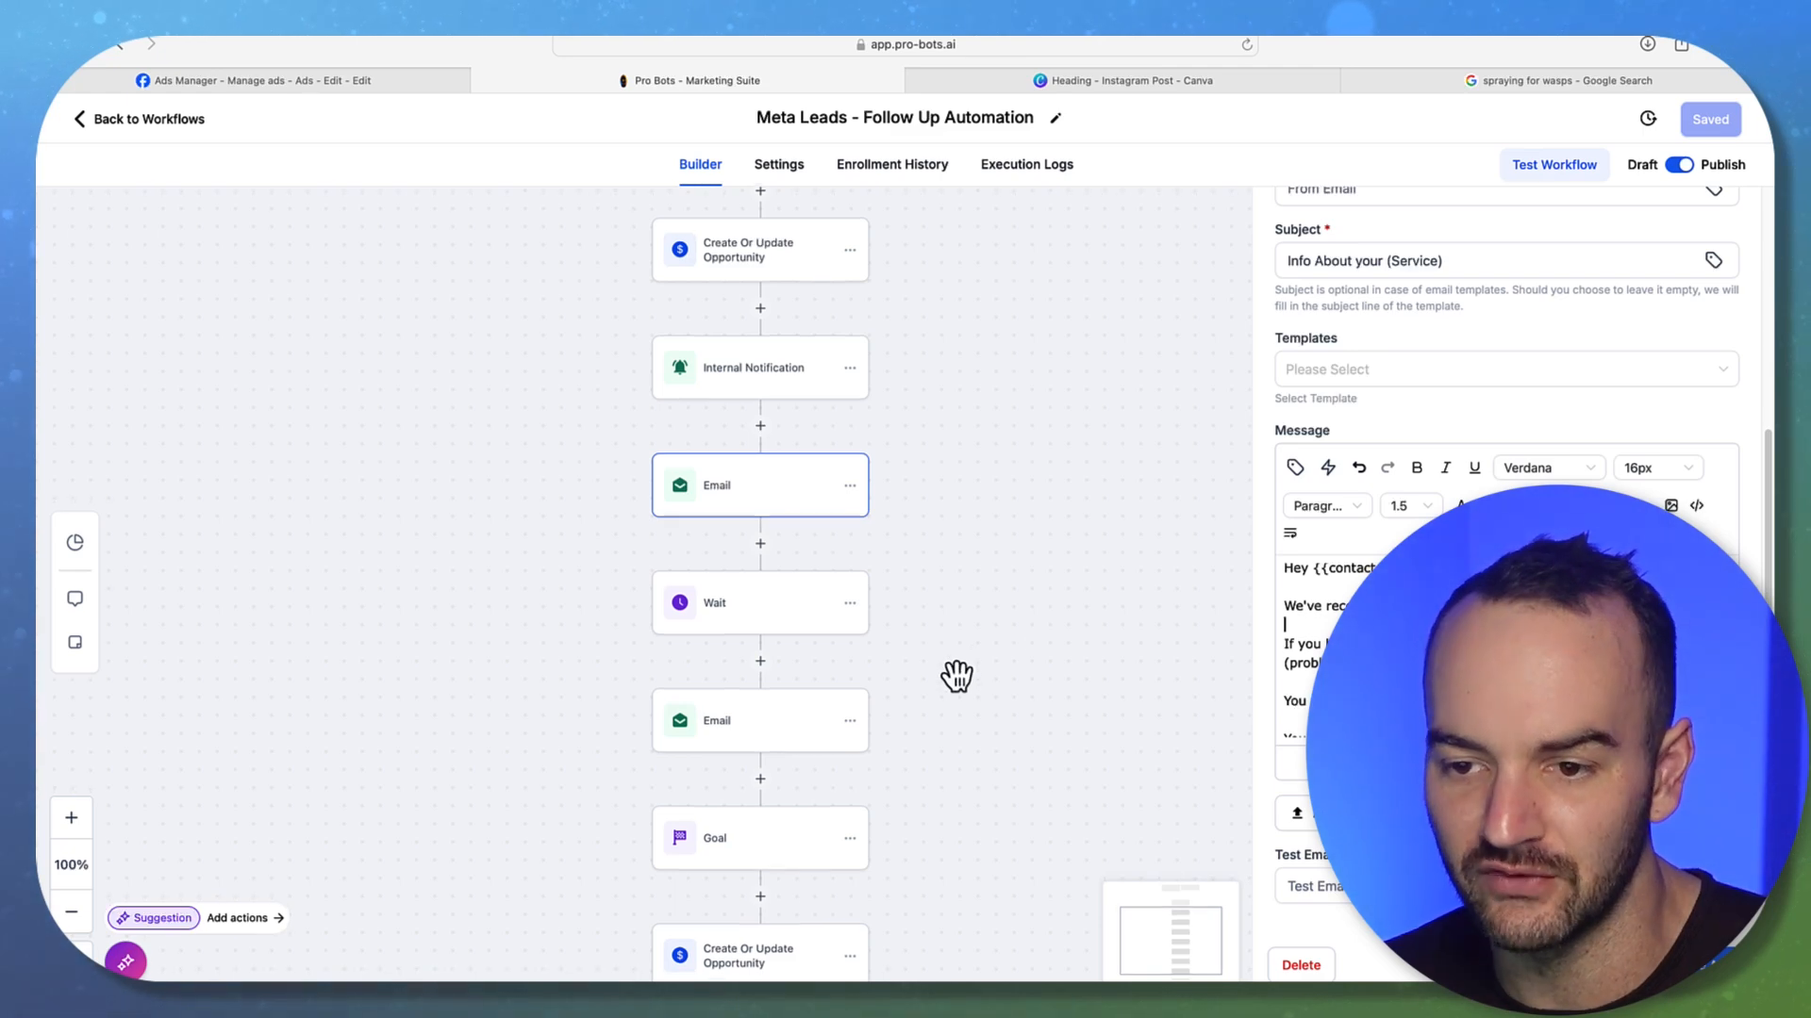
left_click(757, 660)
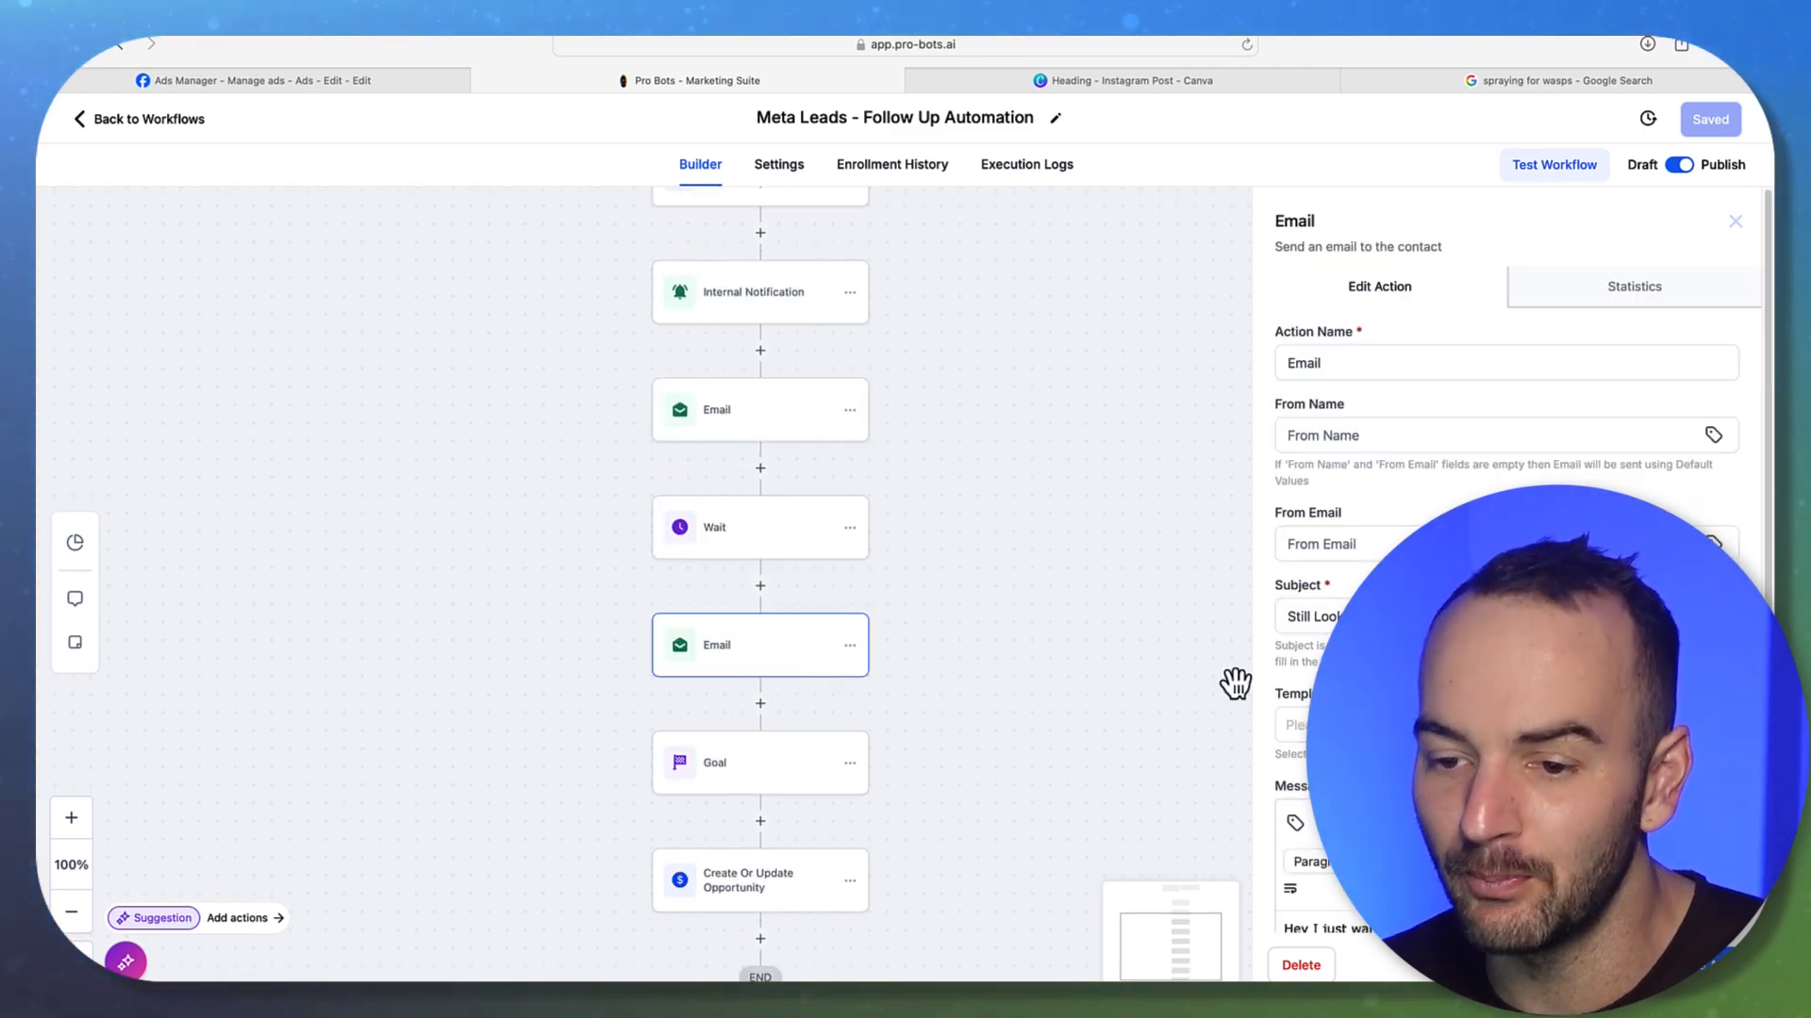
scroll(982, 667, "down", 2)
Check the Goal step, recheck the second Email, then go Back to Workflows
left_click(760, 715)
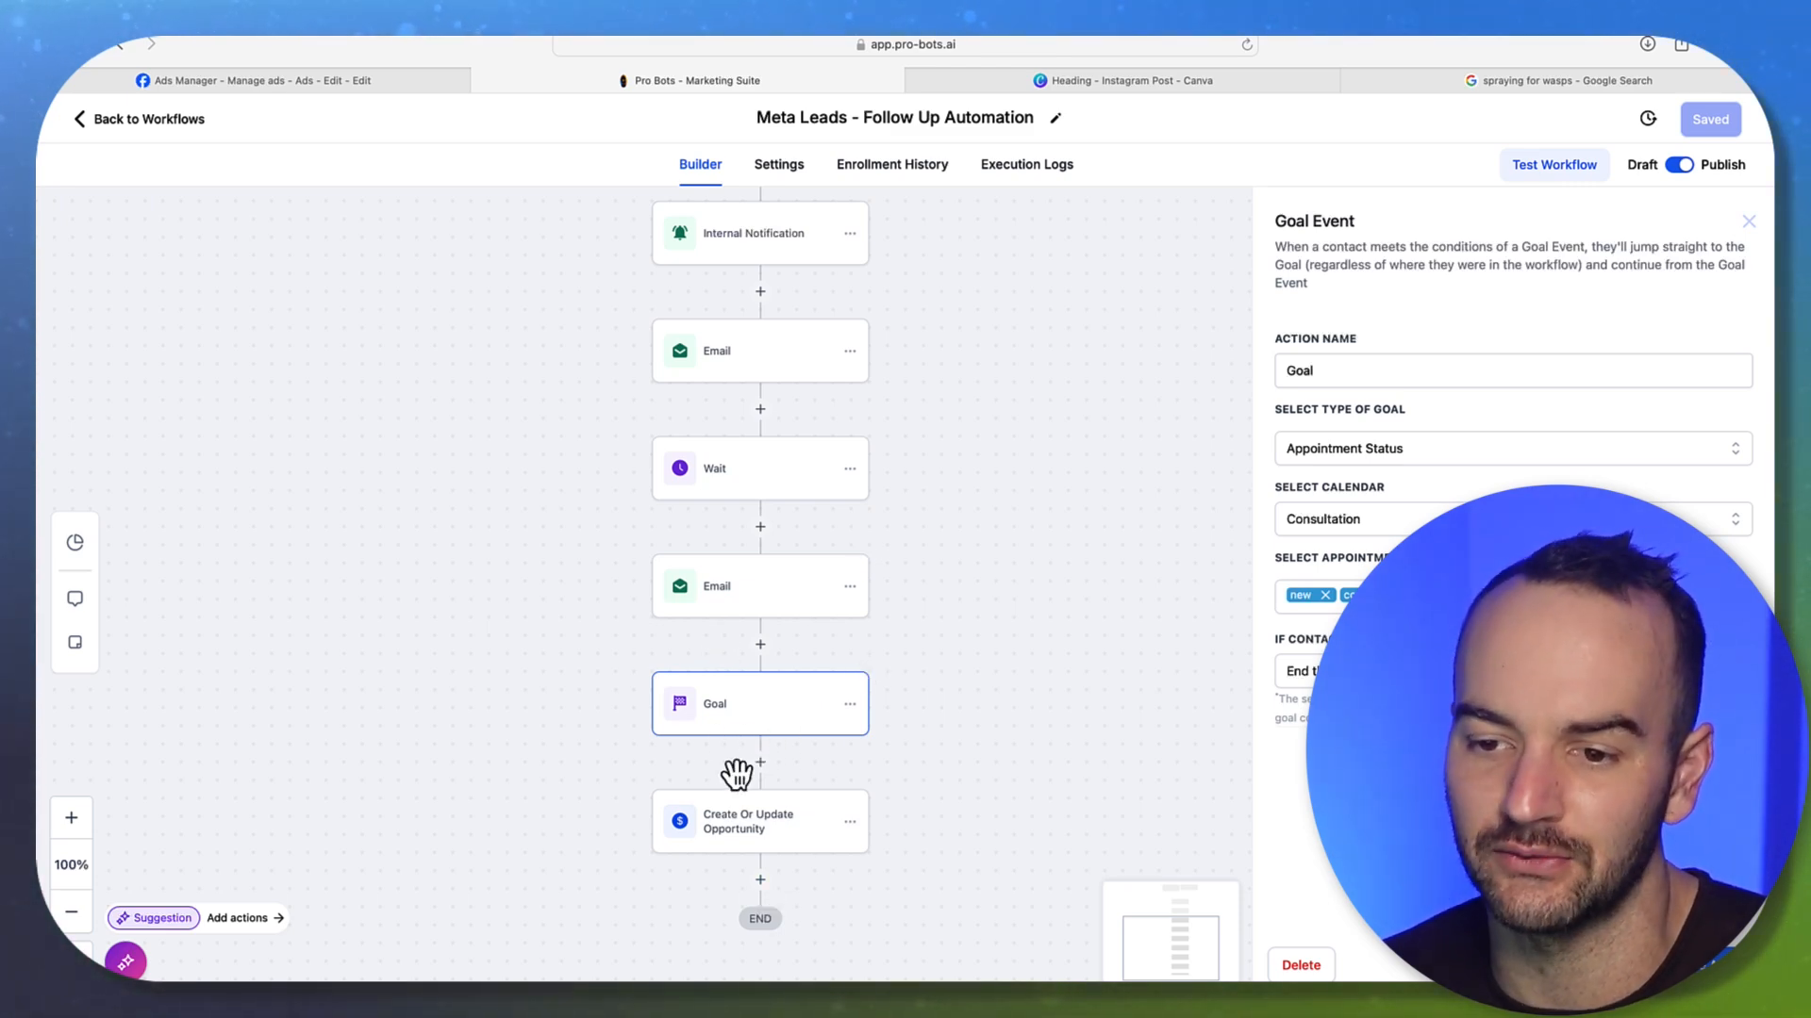
left_click(751, 577)
left_click(972, 613)
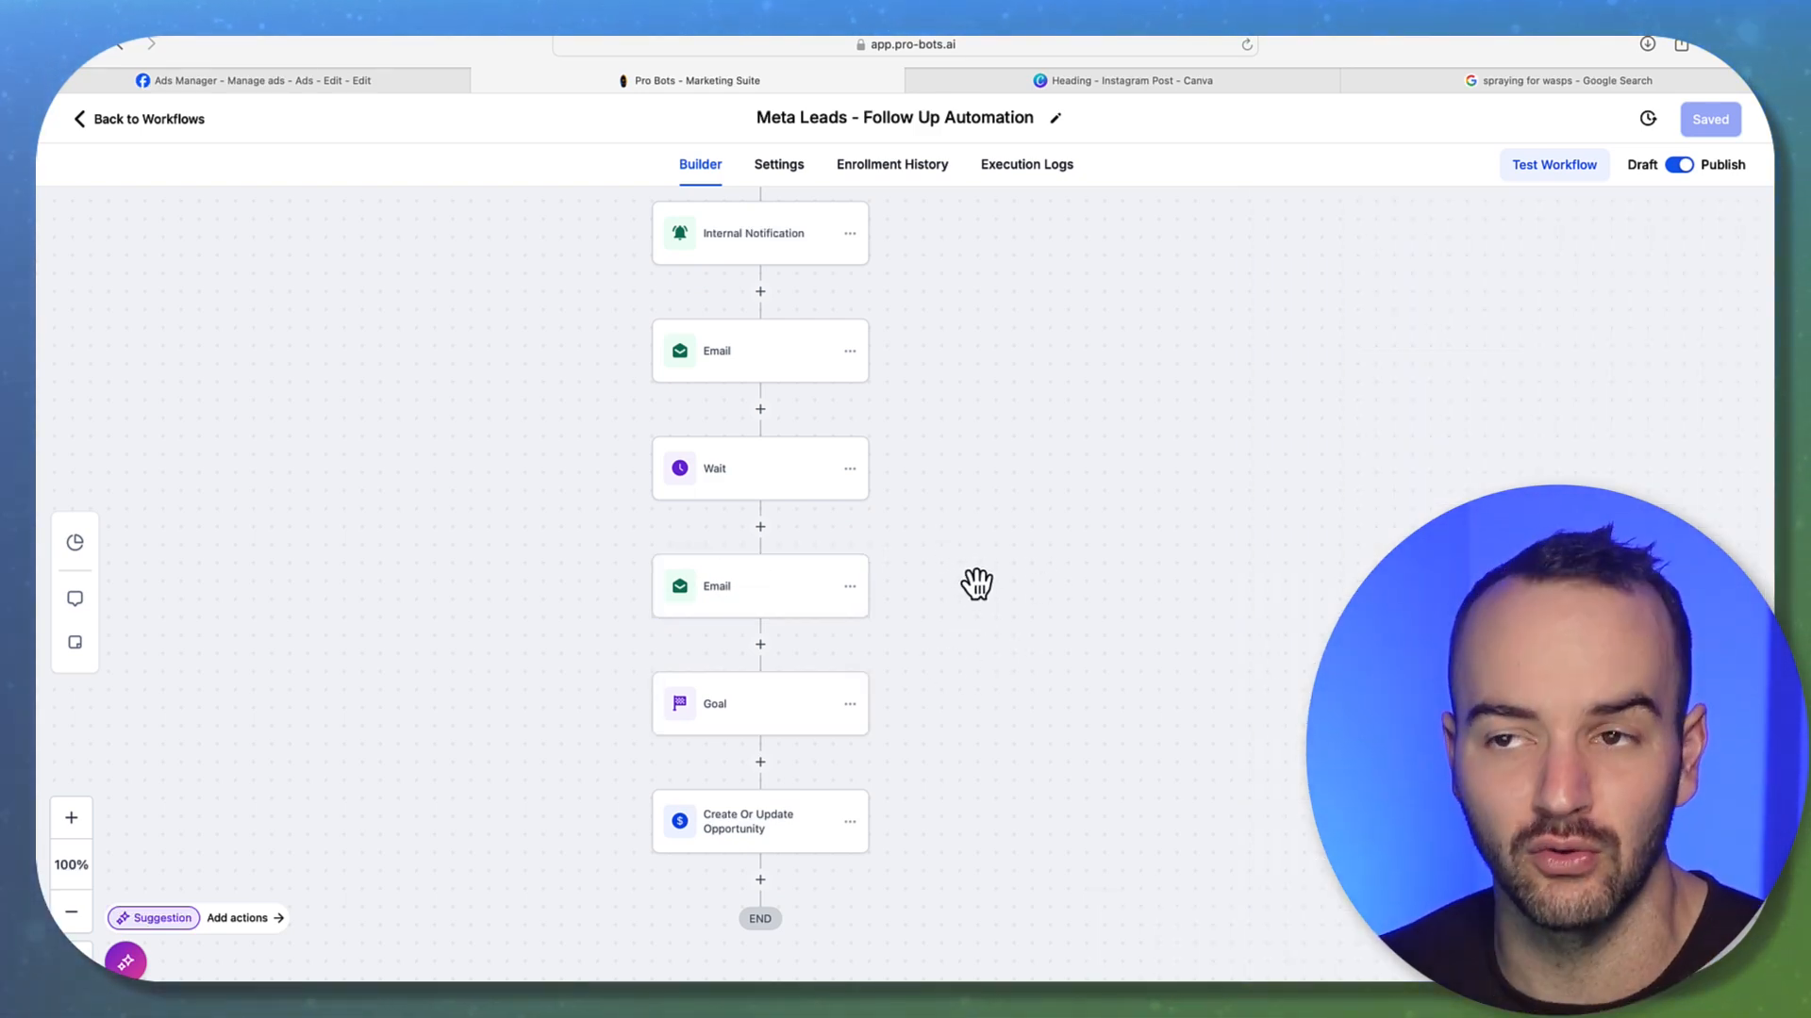
scroll(976, 585, "up", 2)
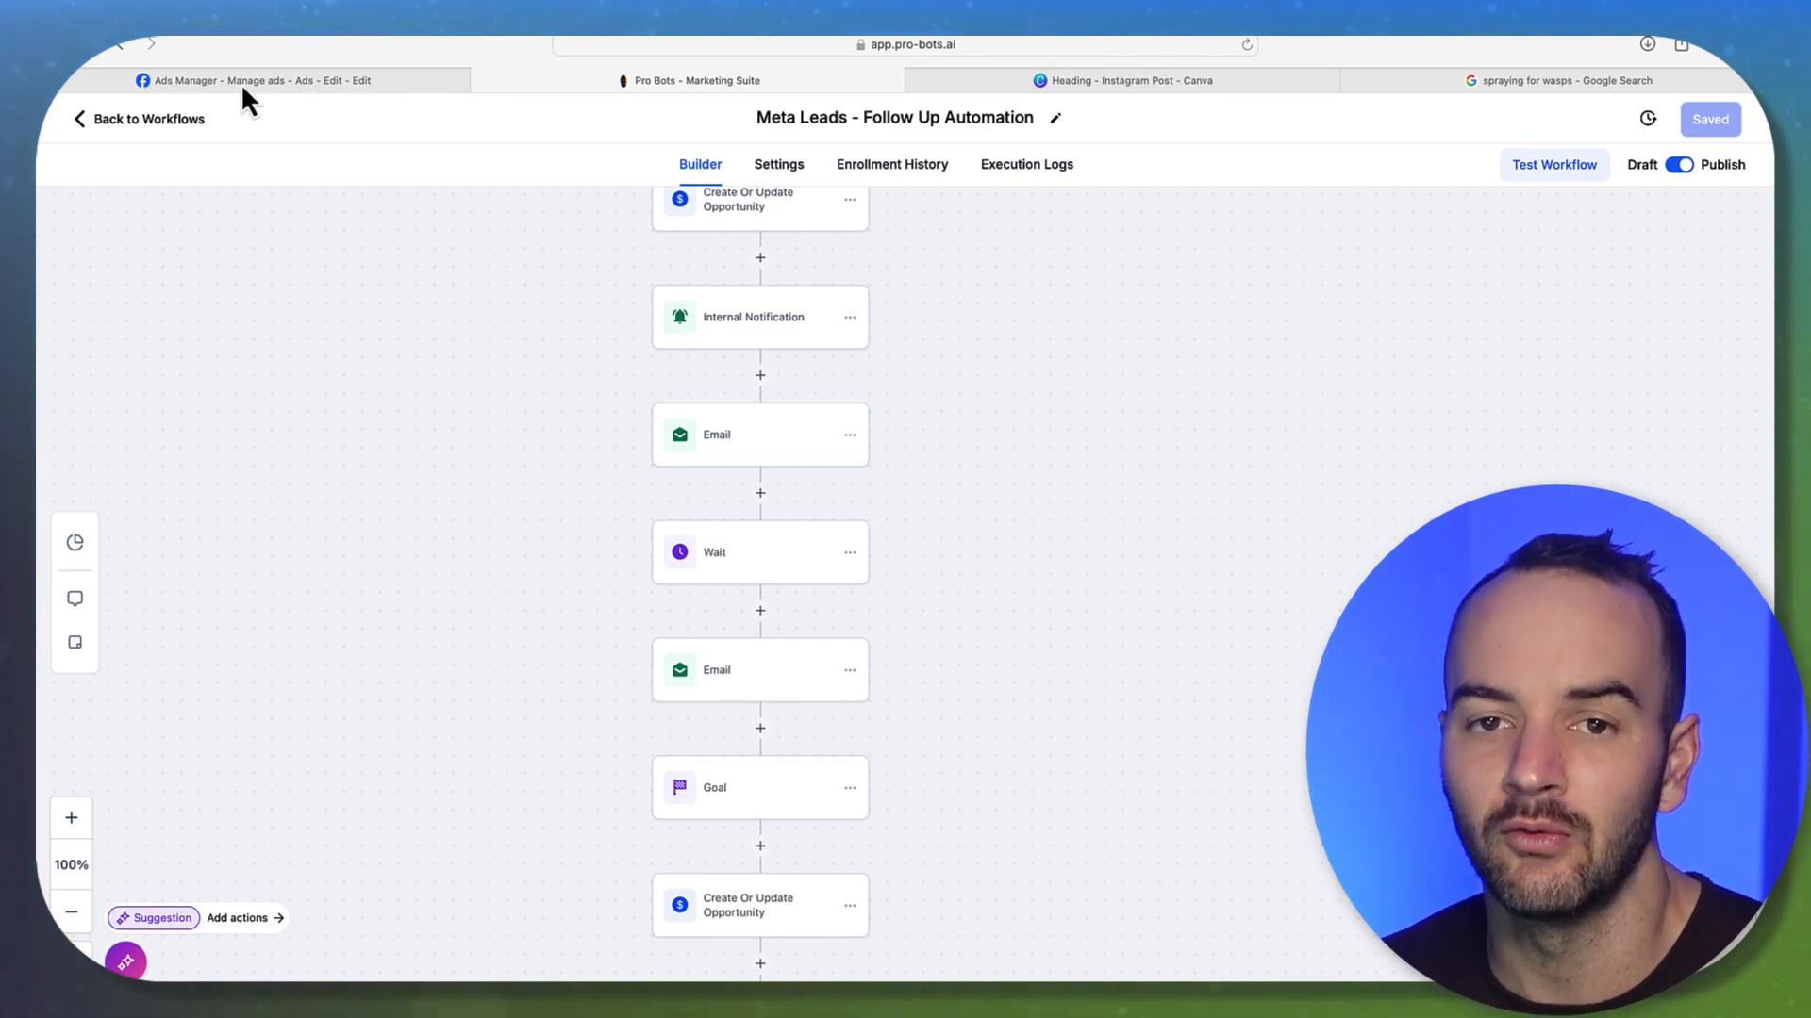
left_click(170, 121)
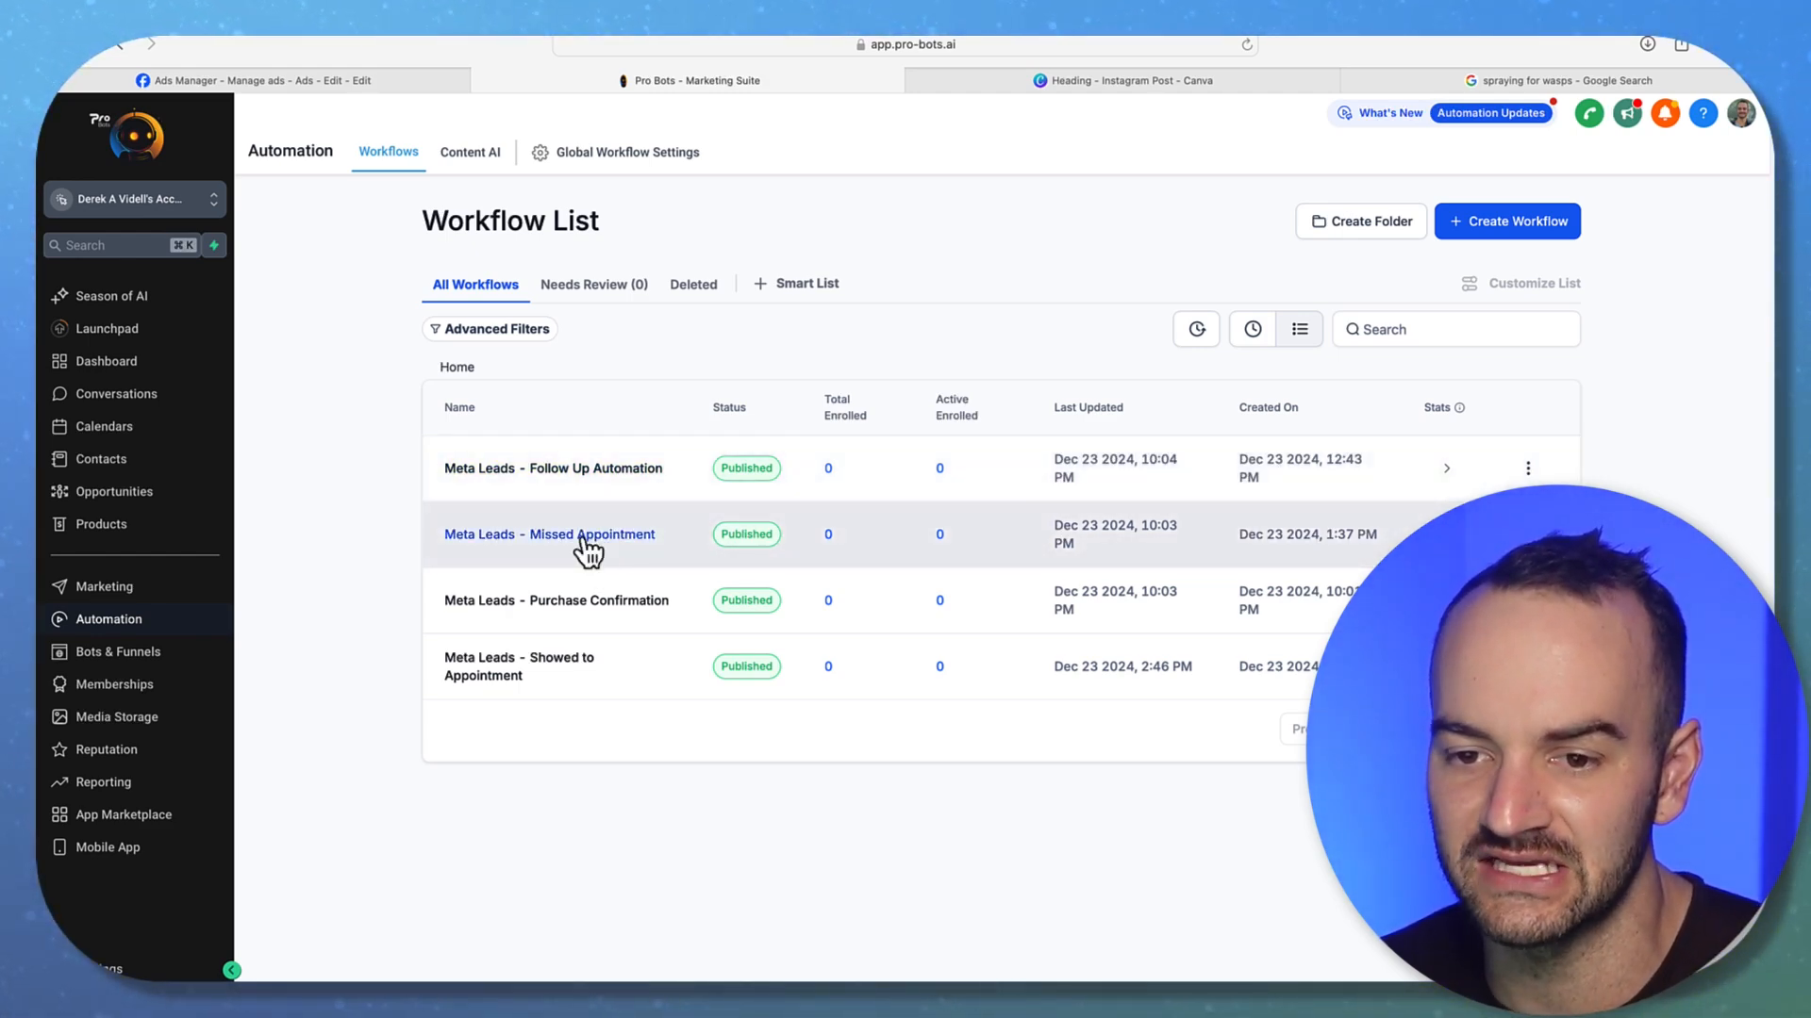
Look over the Missed Appointment and Purchase Confirmation workflows, returning to the list after each
left_click(584, 536)
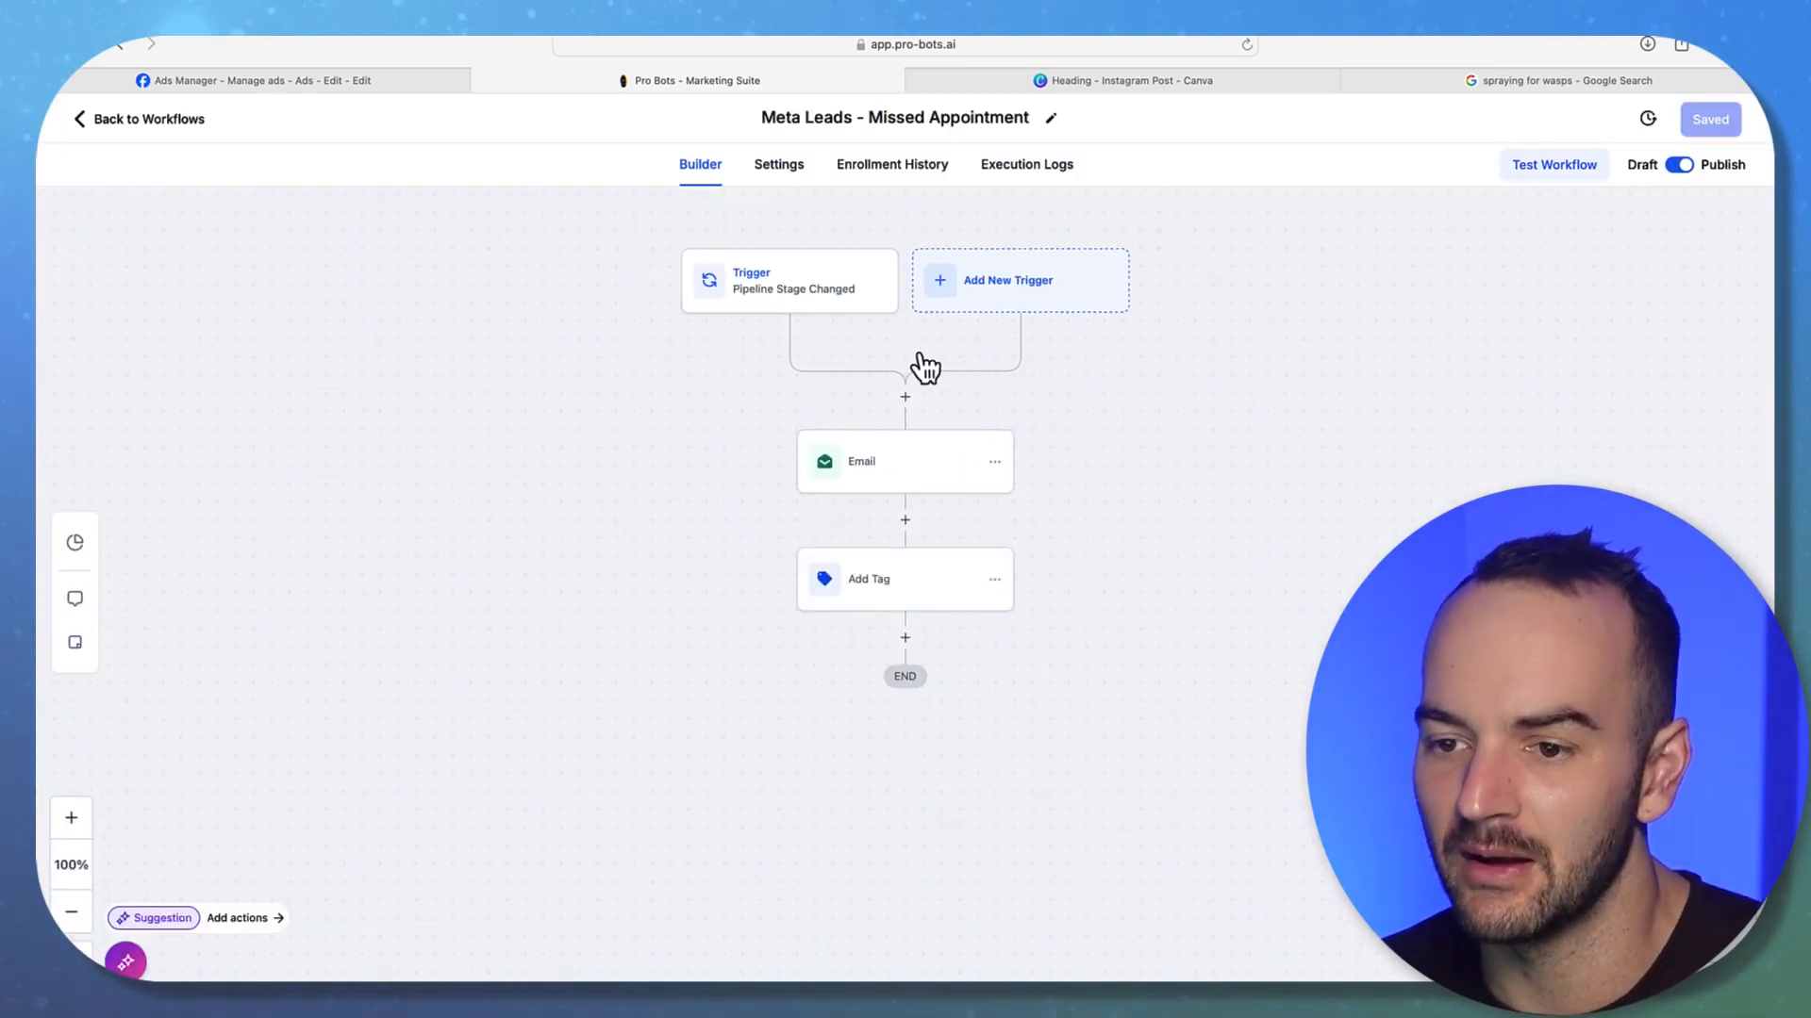
left_click(136, 121)
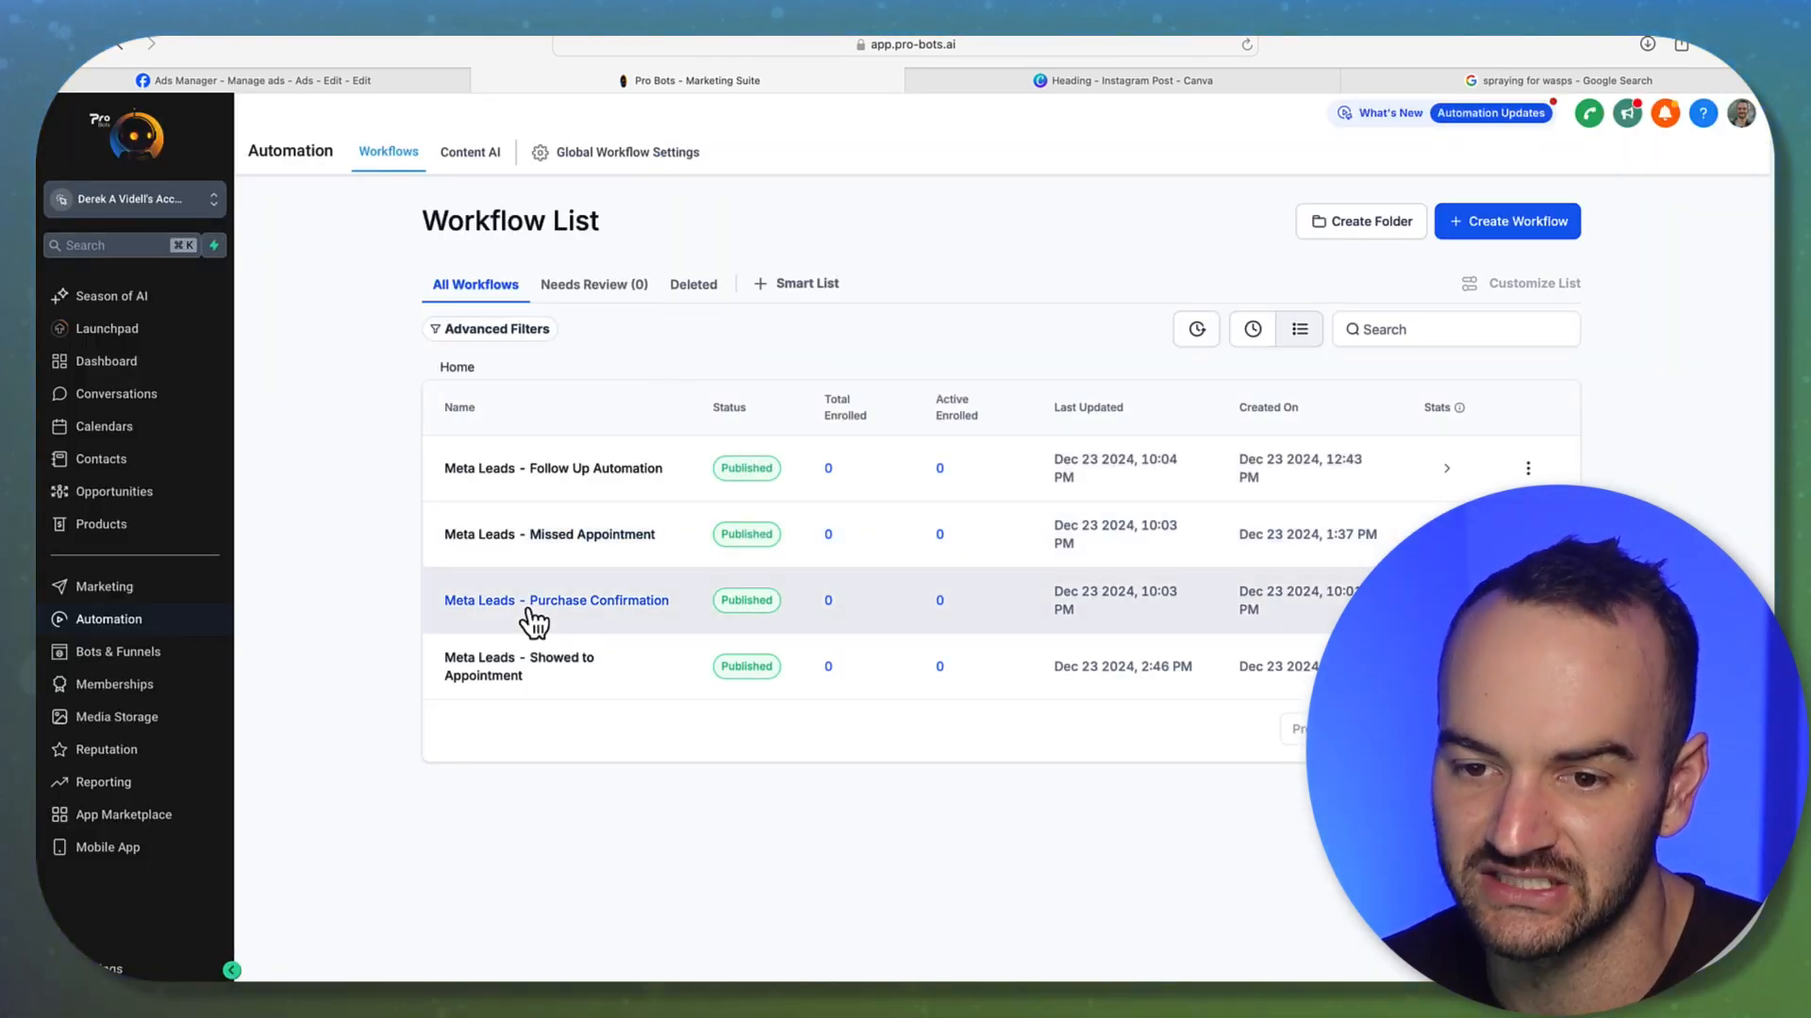
left_click(531, 603)
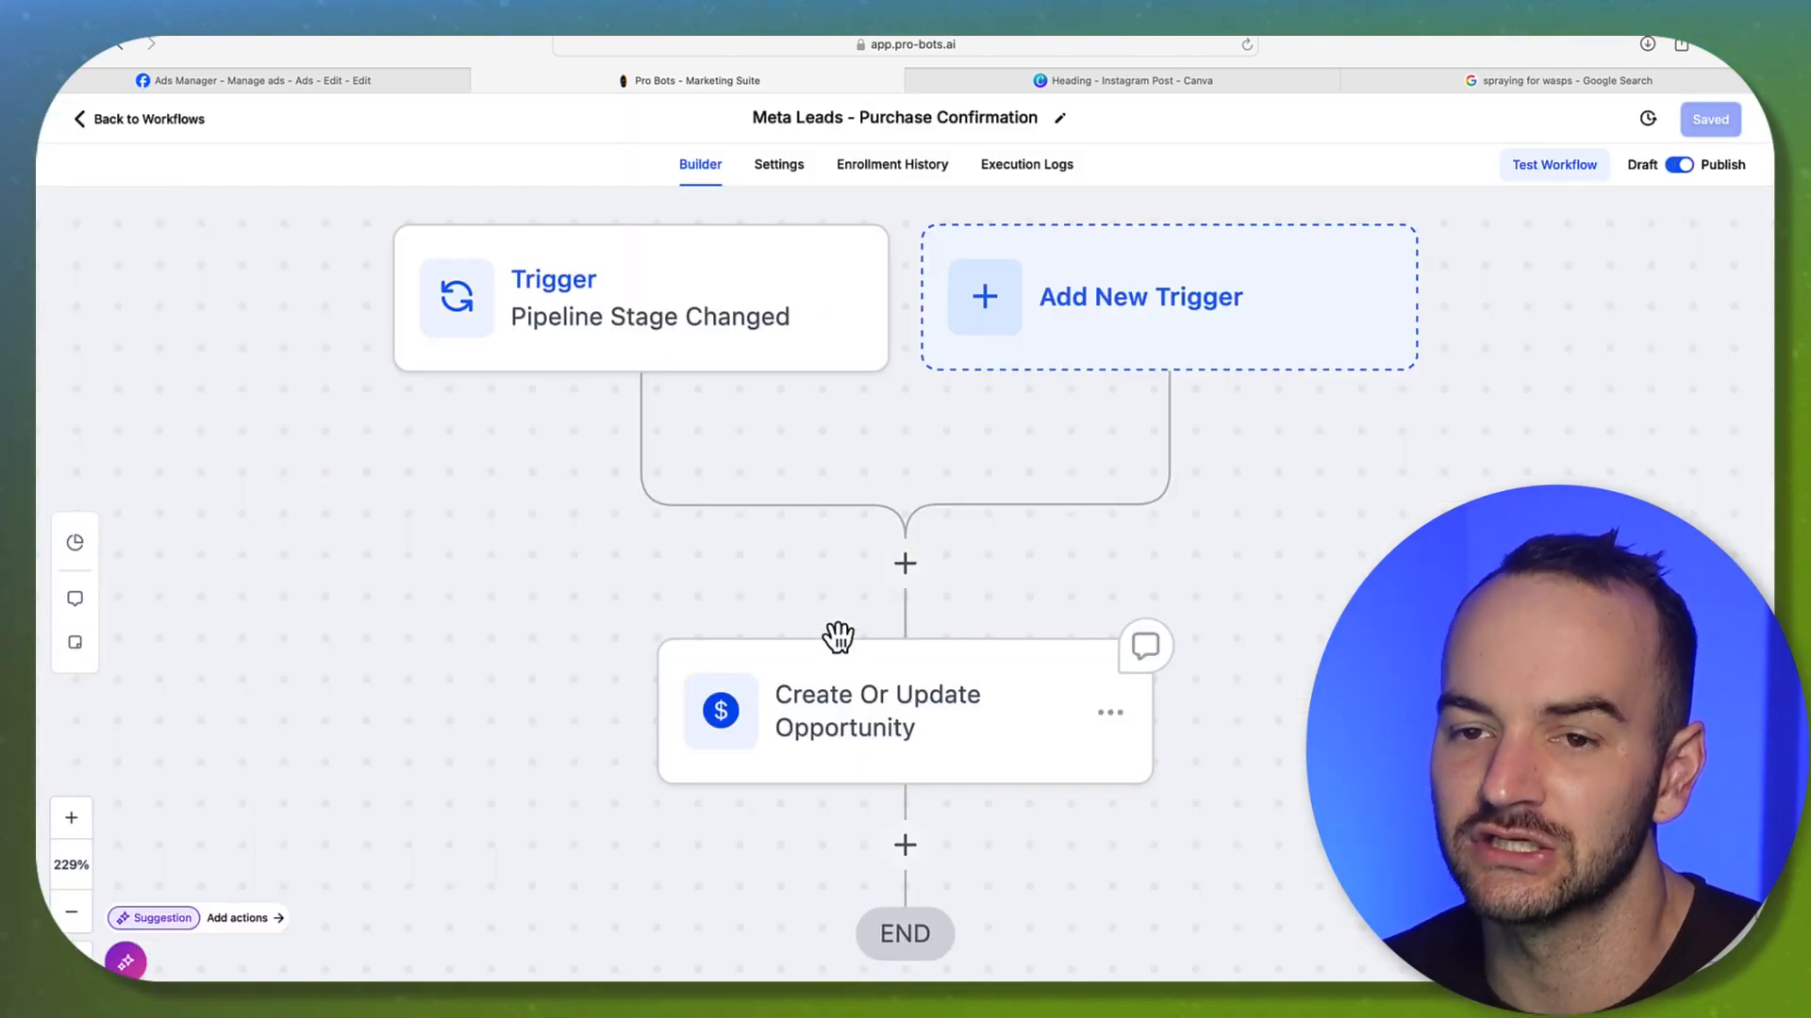
left_click(188, 120)
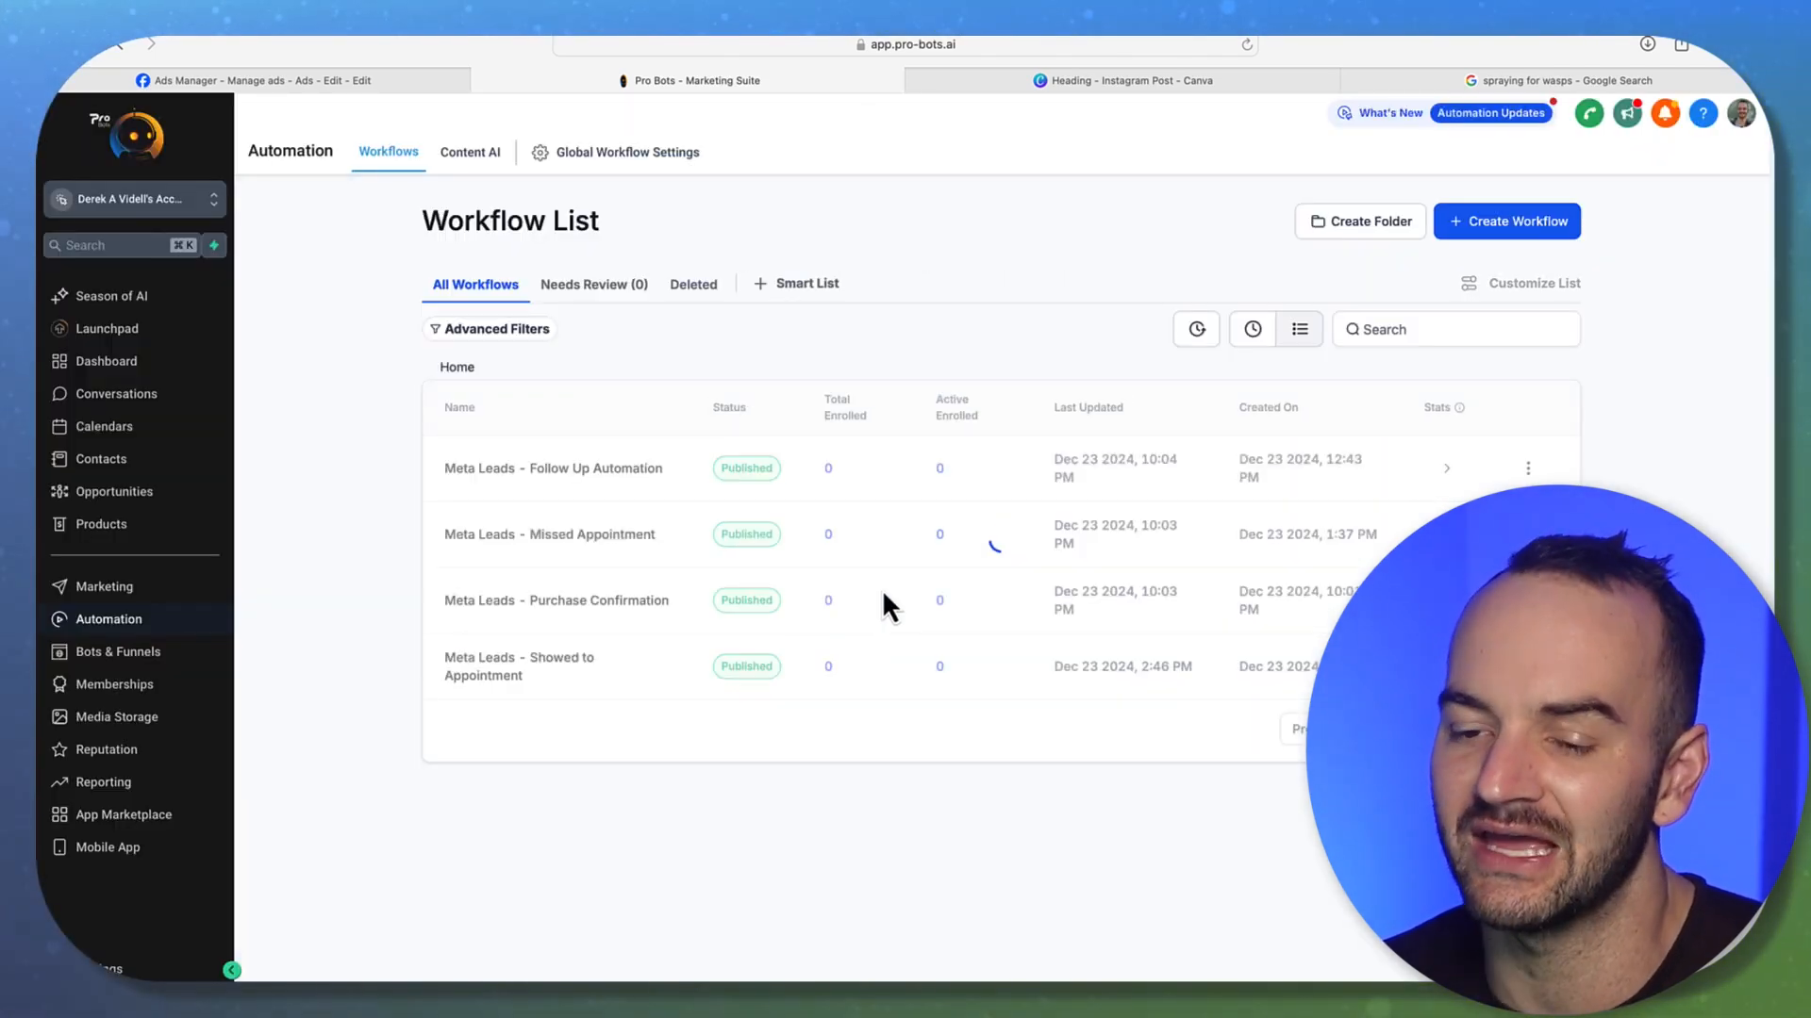
Review the Showed to Appointment workflow's Email step, then view the Facebook Leads Pipeline opportunities
left_click(520, 679)
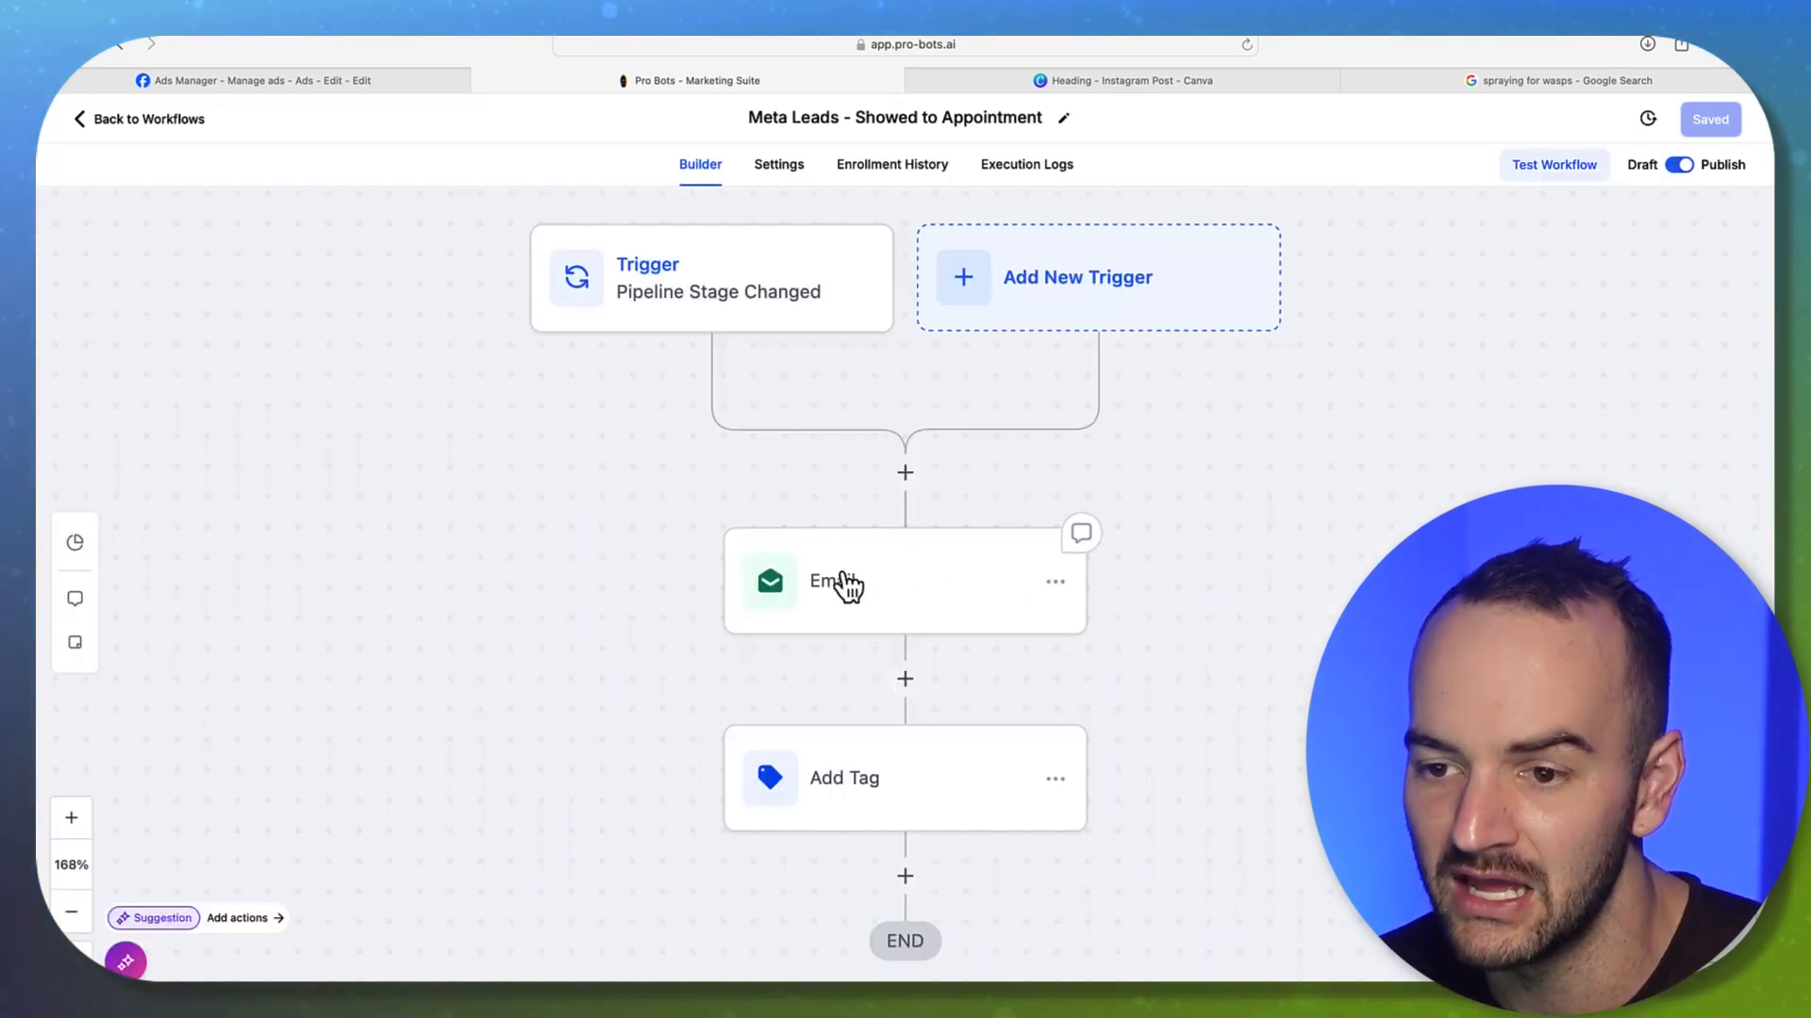
left_click(849, 584)
scroll(1317, 634, "down", 2)
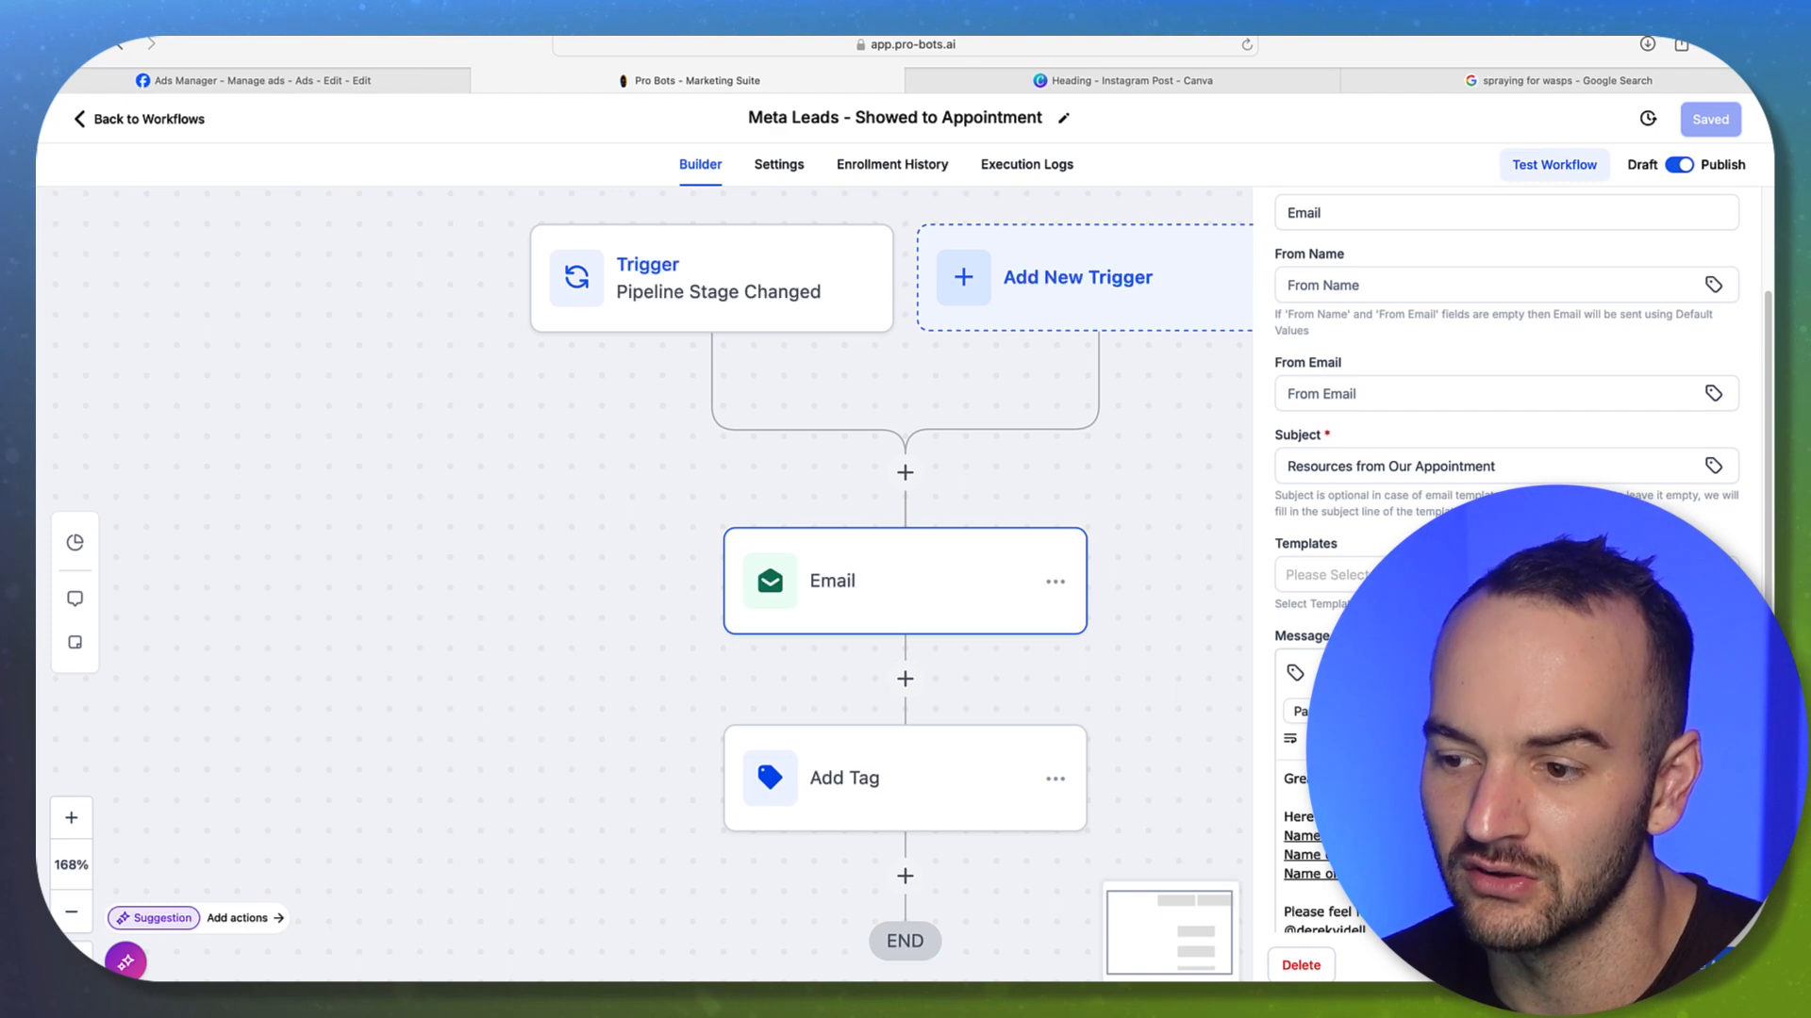
scroll(1320, 848, "down", 2)
scroll(1506, 849, "up", 2)
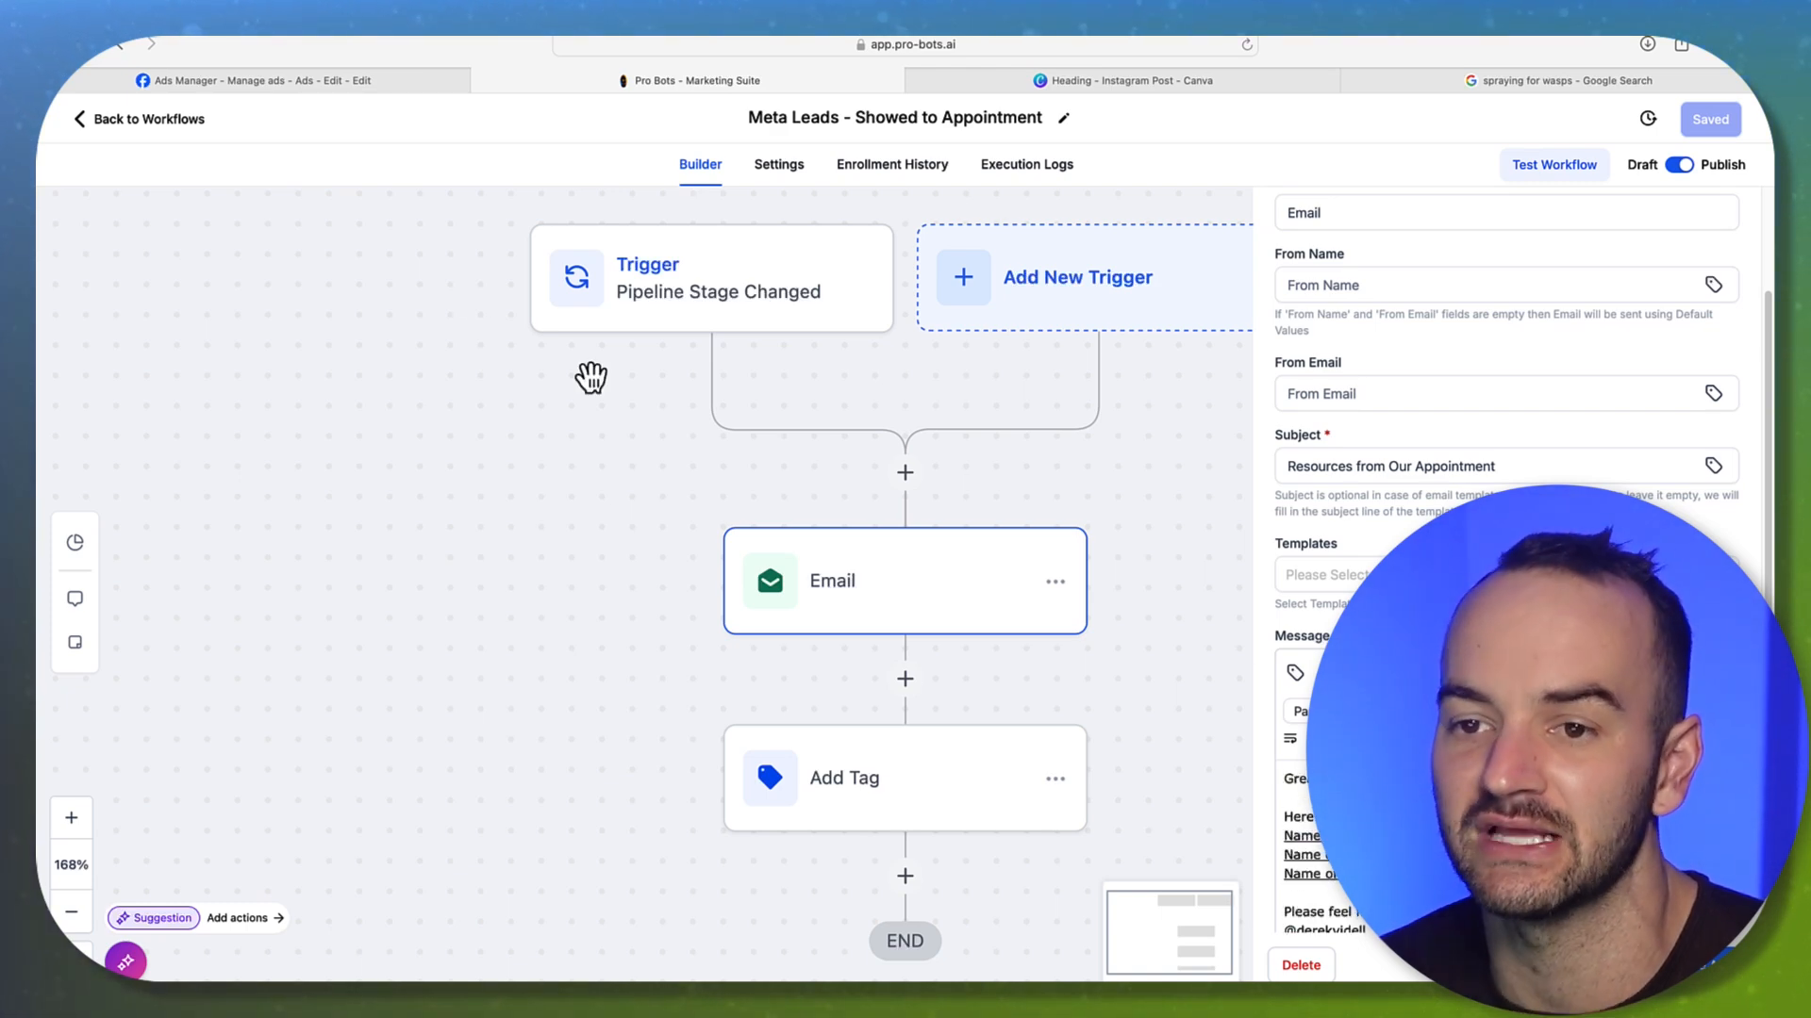
left_click(179, 141)
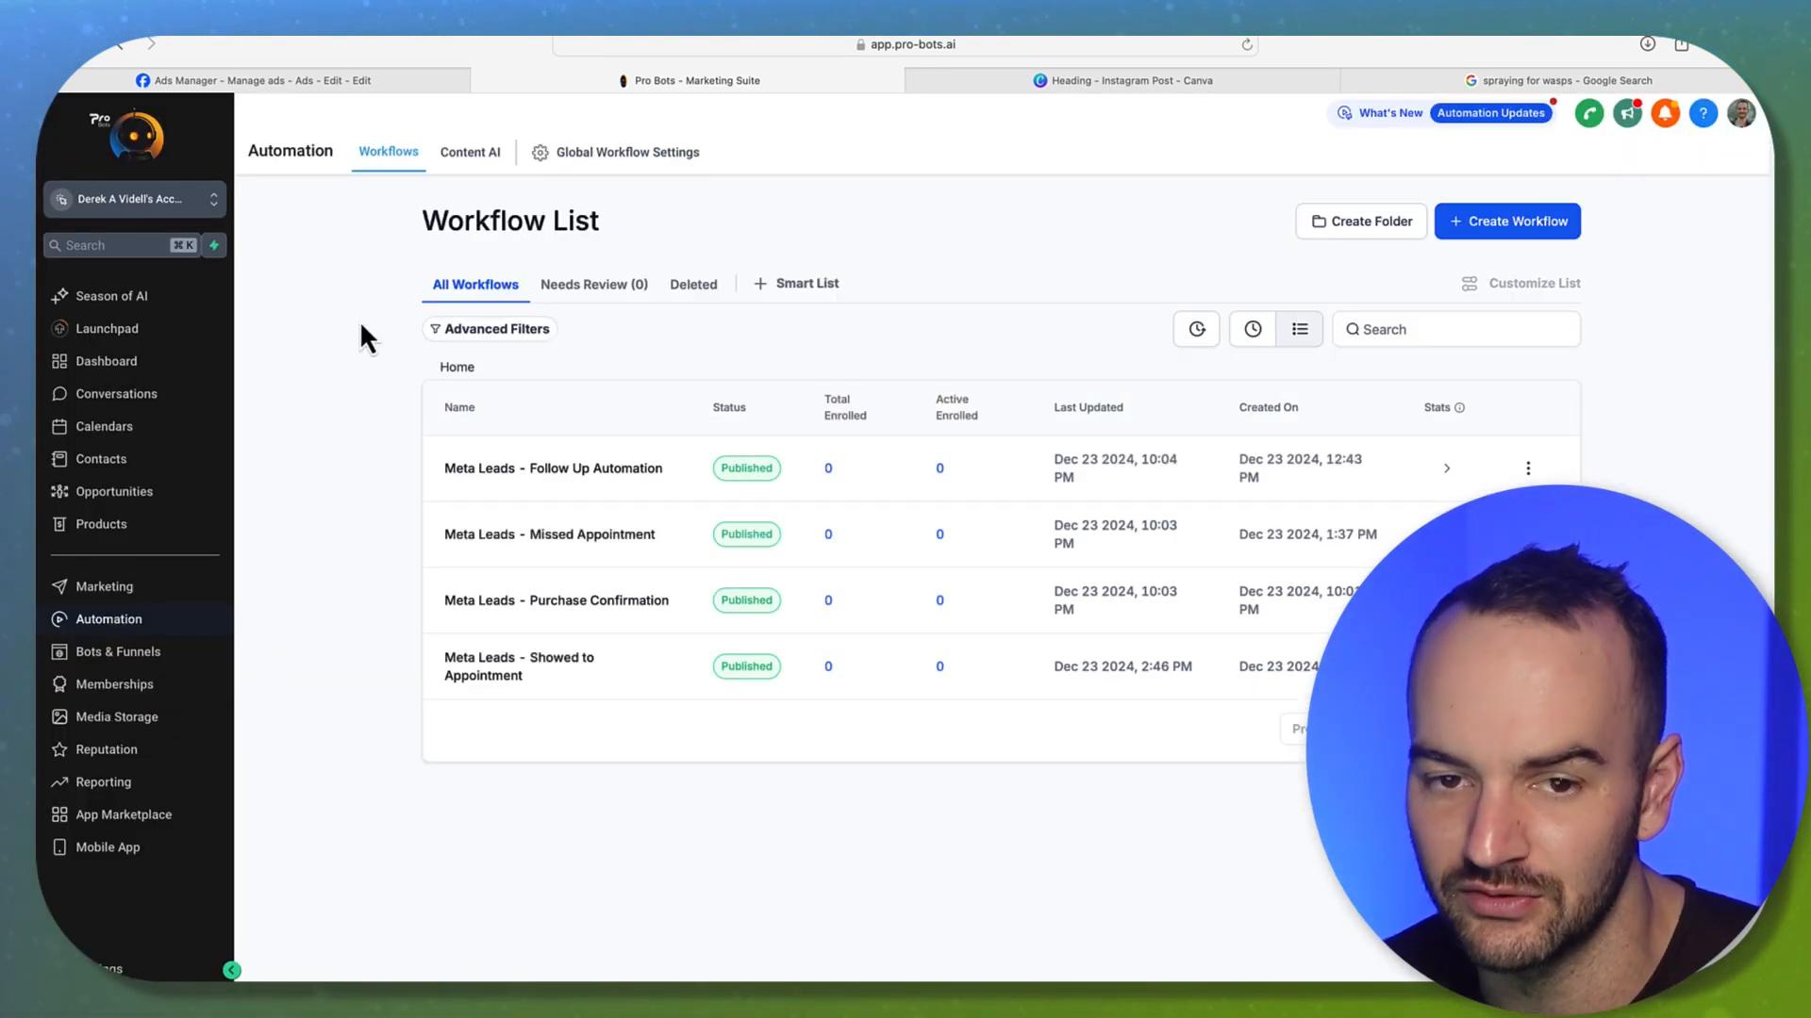
left_click(106, 491)
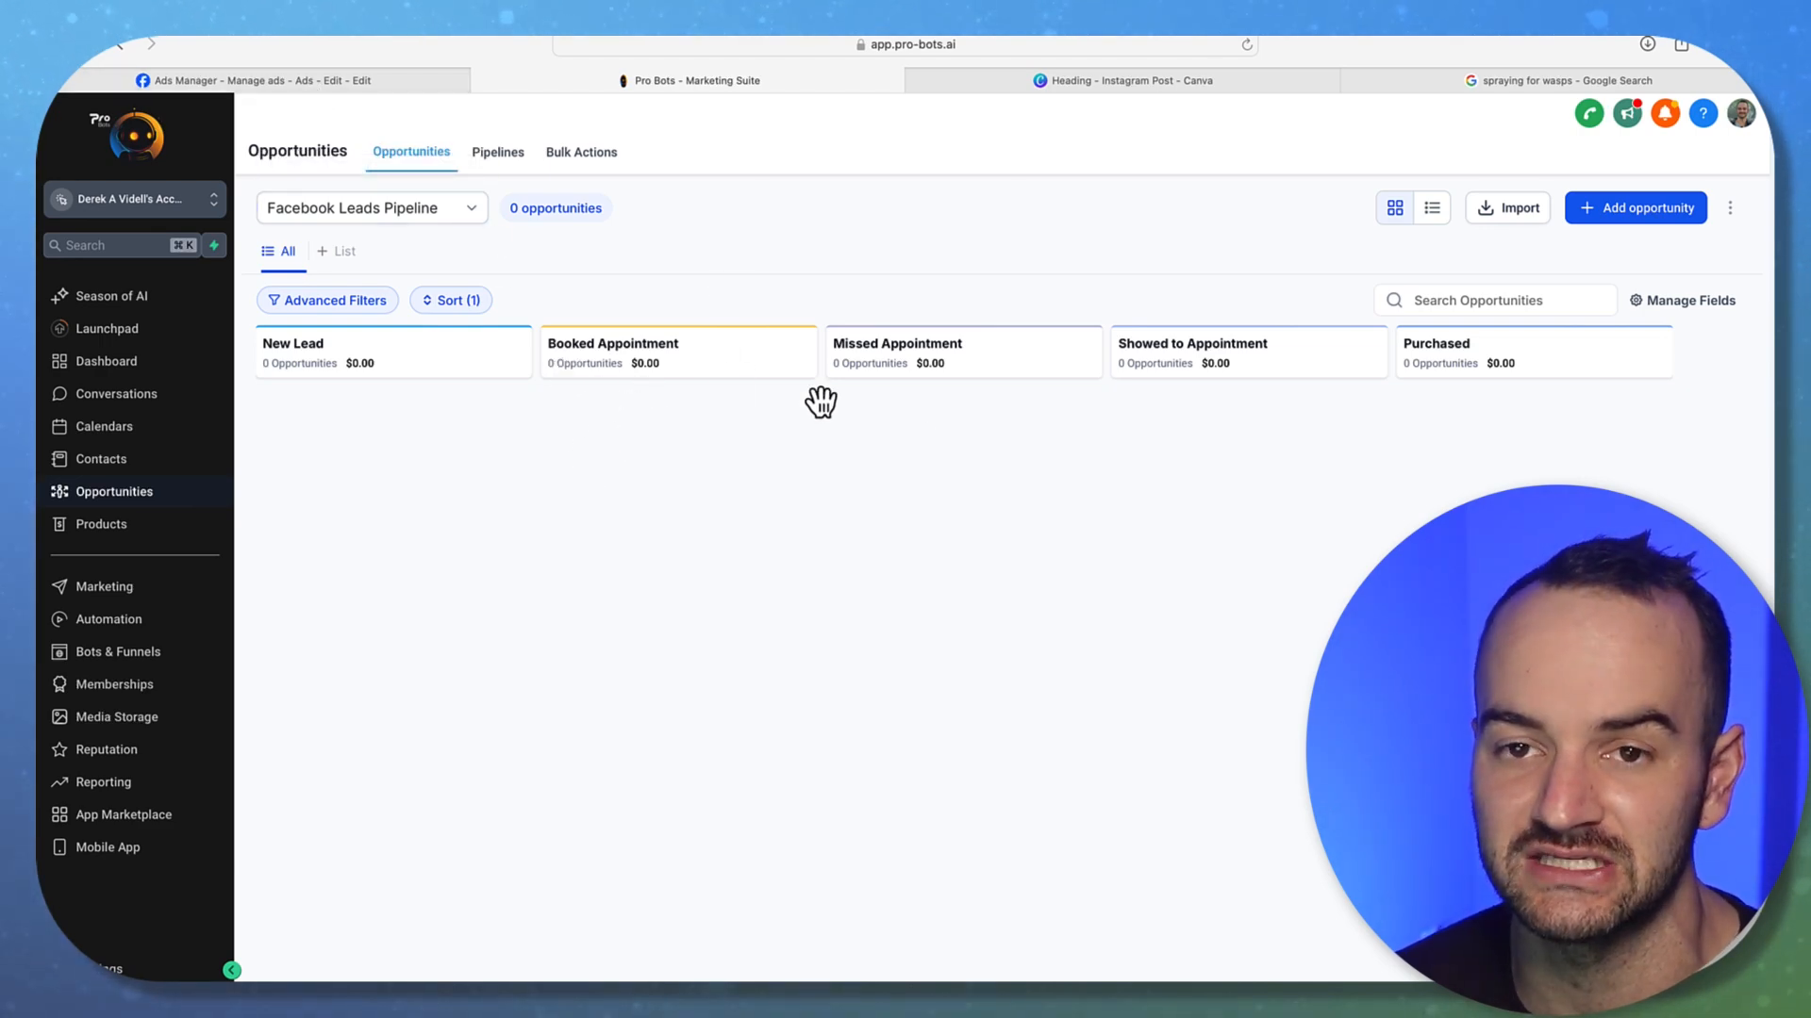
Close the Got Wasps? ad editor and scan the Ads table showing the draft ad
left_click(238, 82)
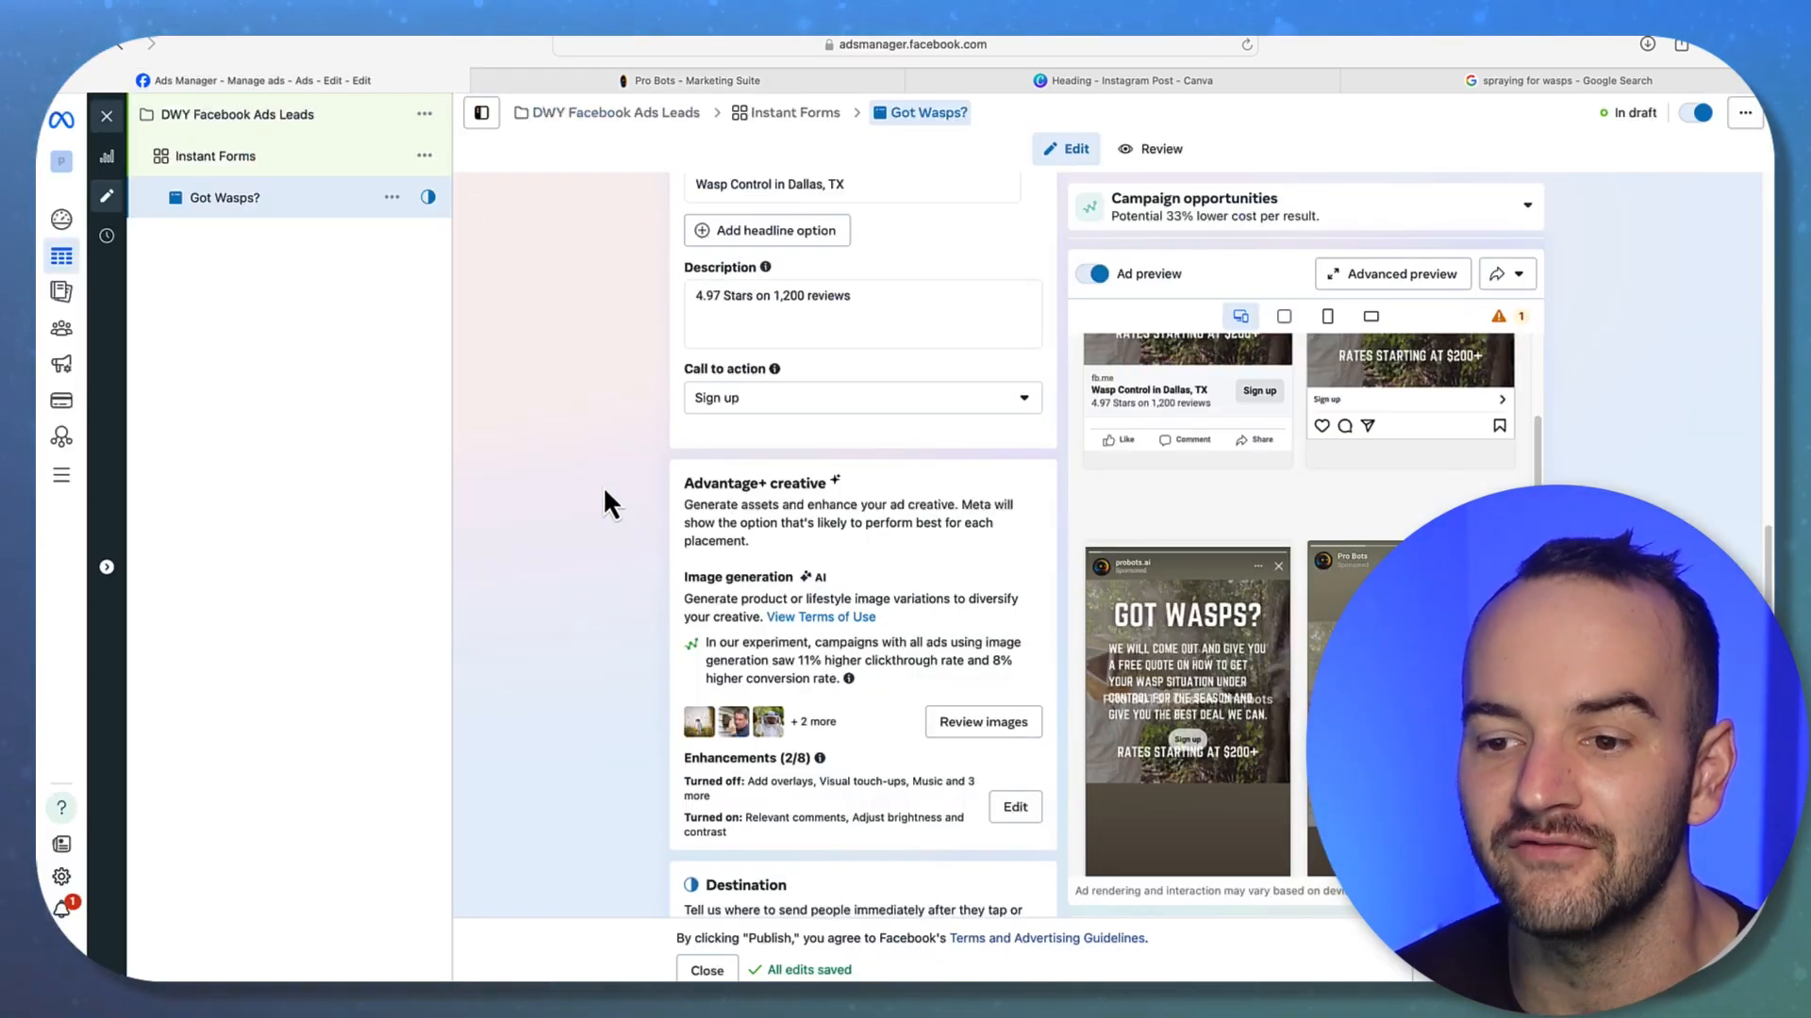
scroll(657, 574, "down", 4)
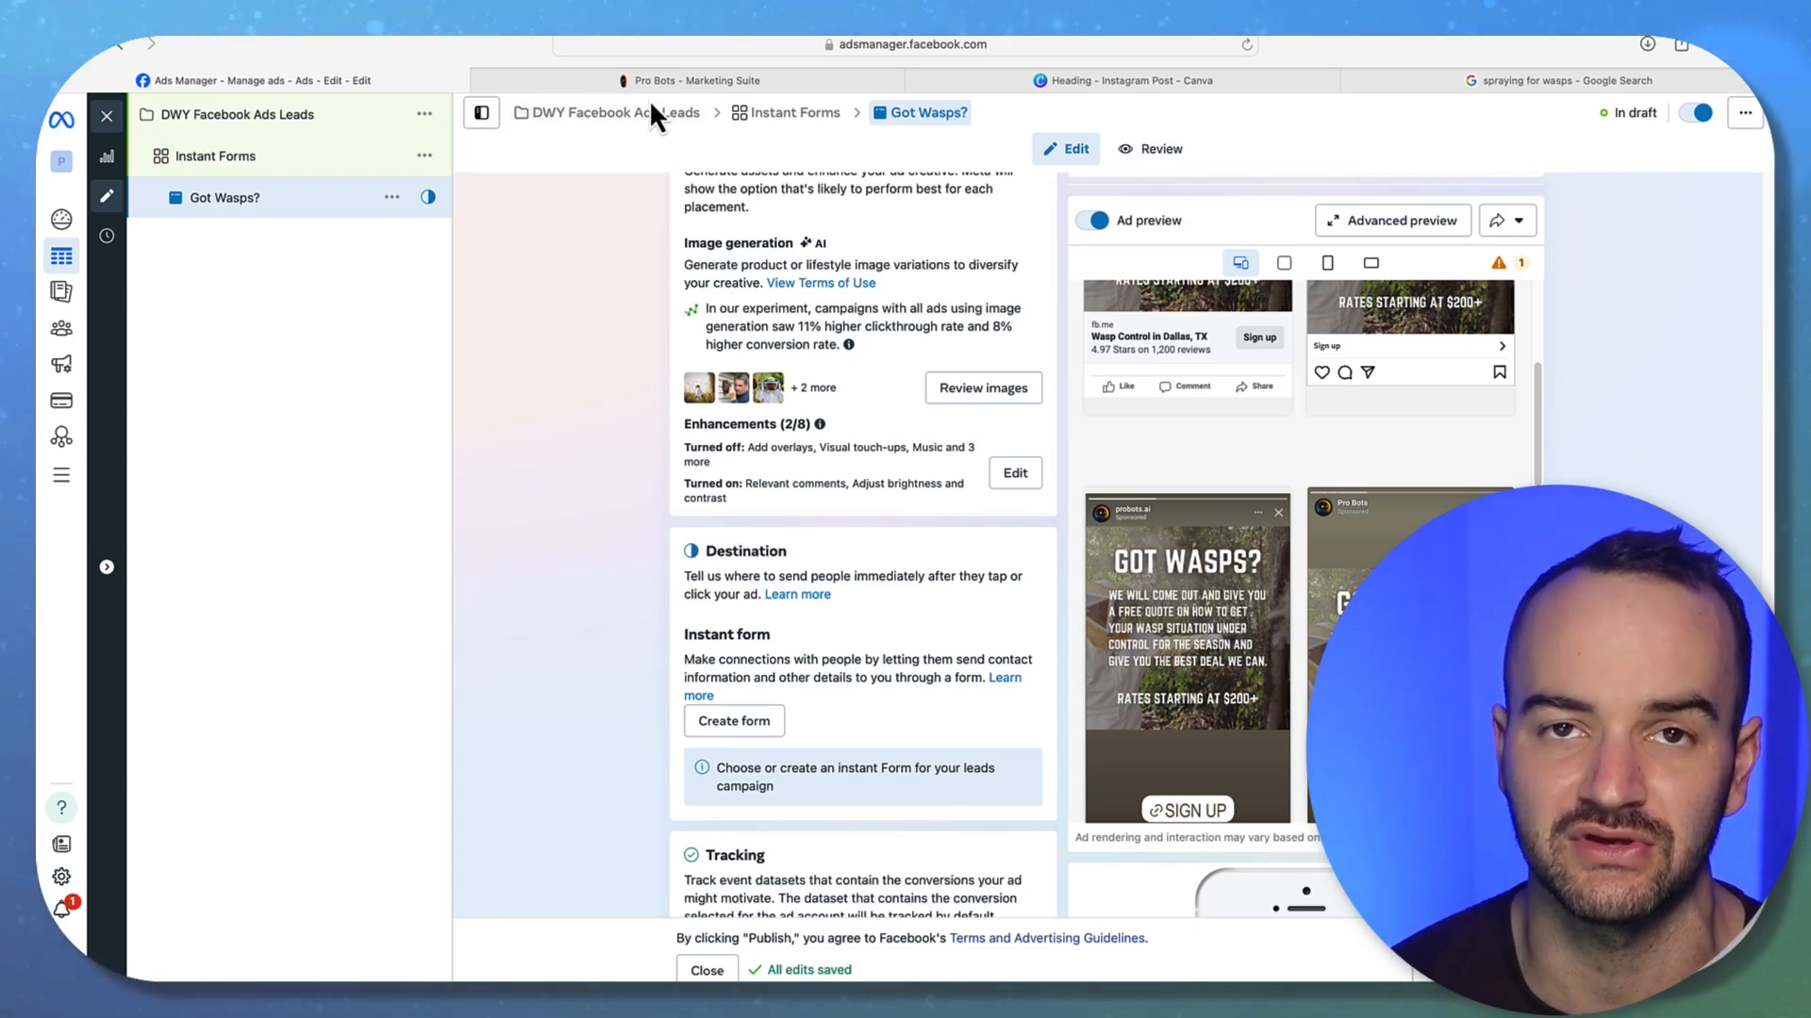
left_click(121, 124)
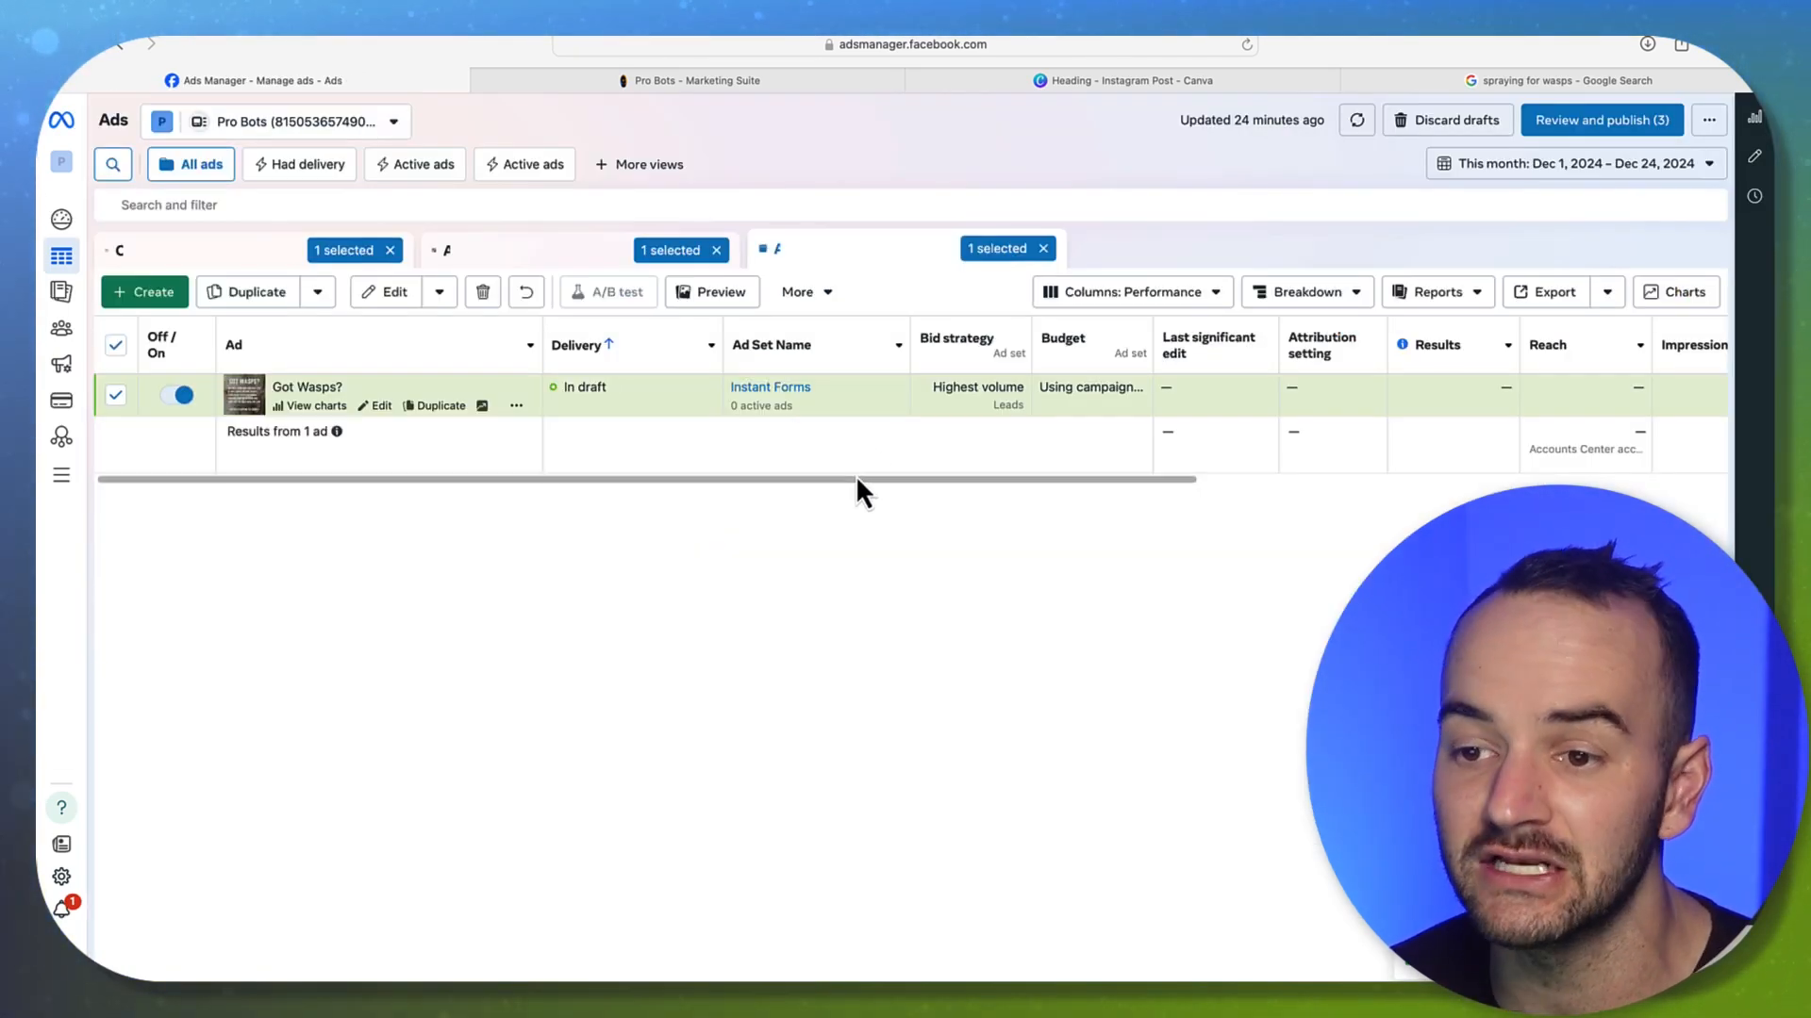
scroll(1096, 500, "right", 4)
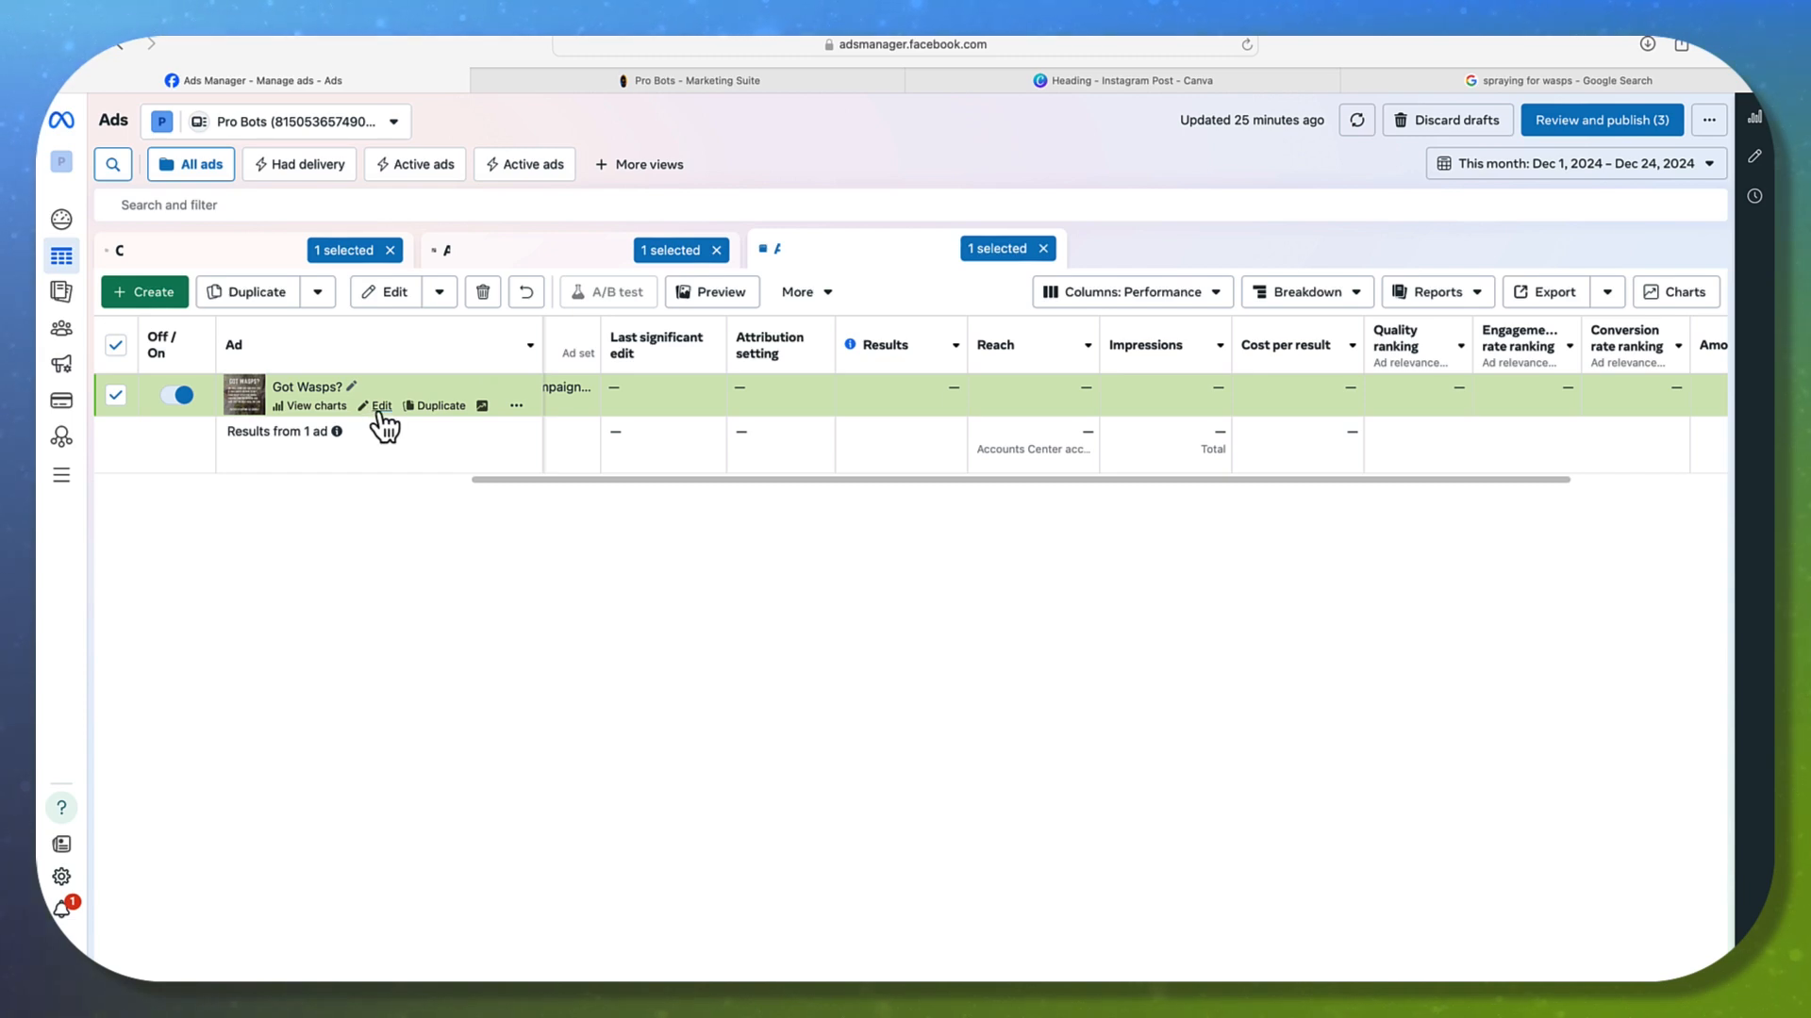
scroll(898, 485, "left", 2)
scroll(778, 506, "left", 6)
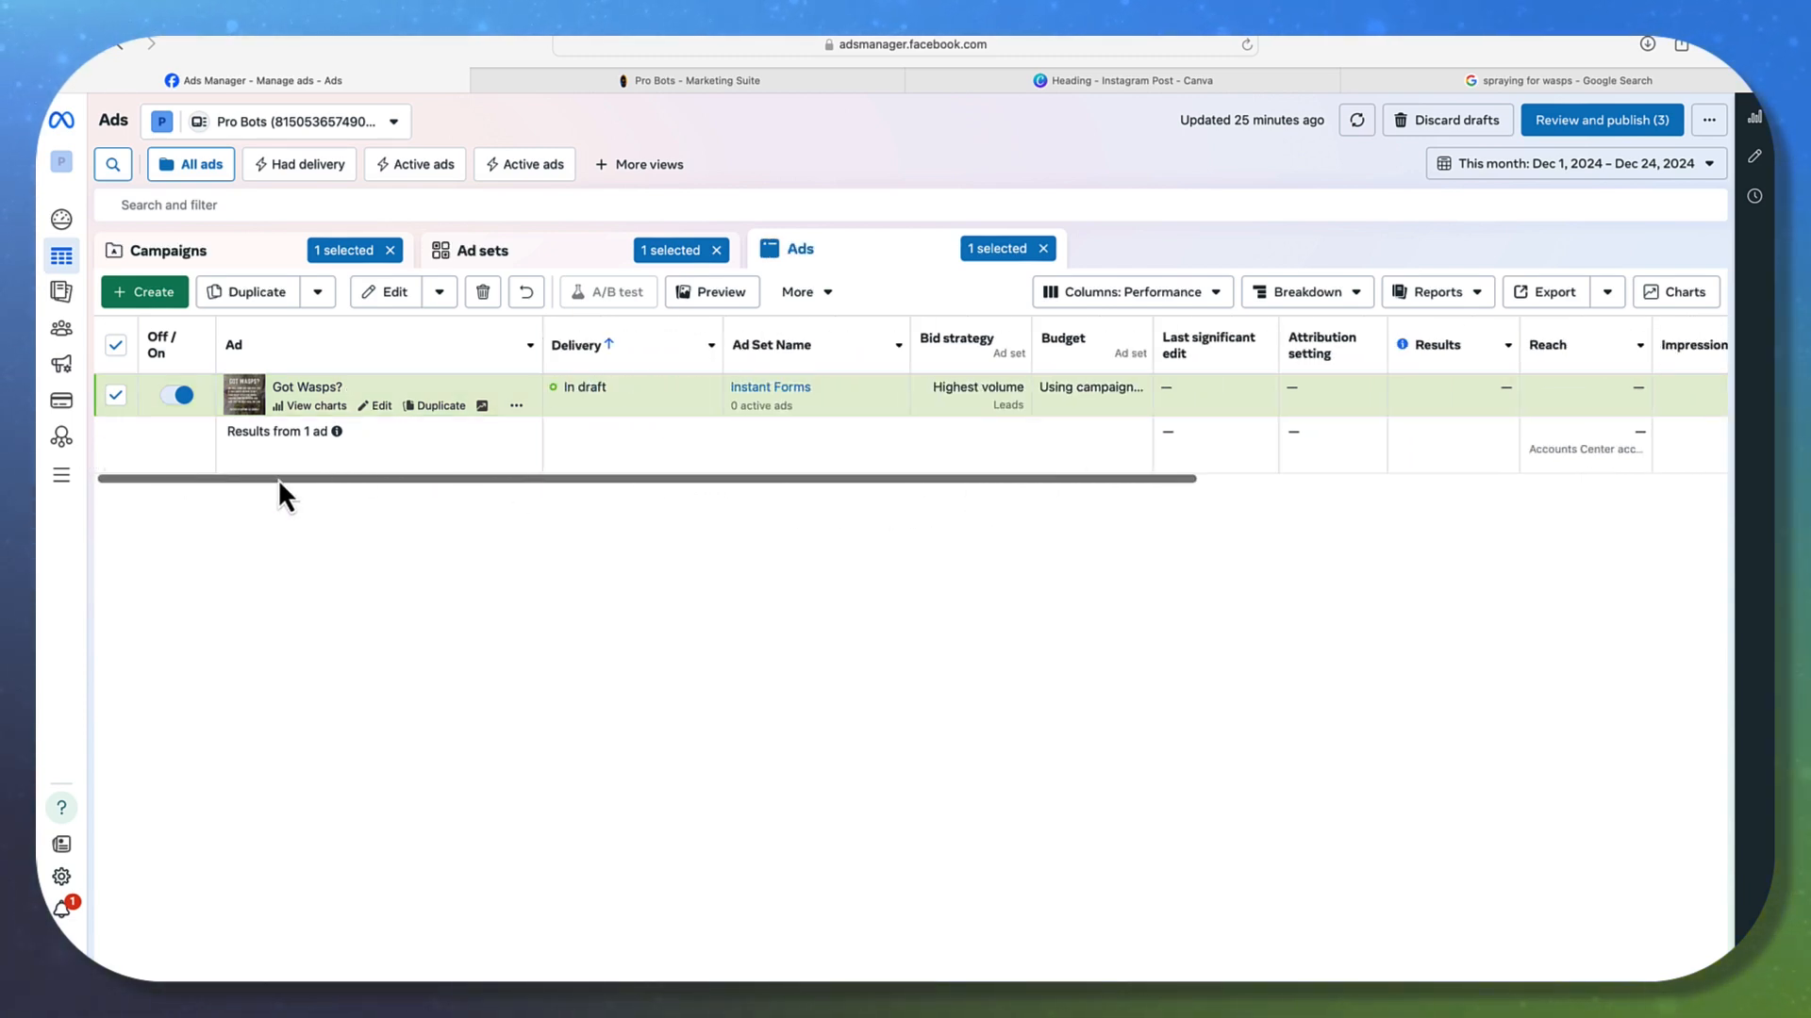